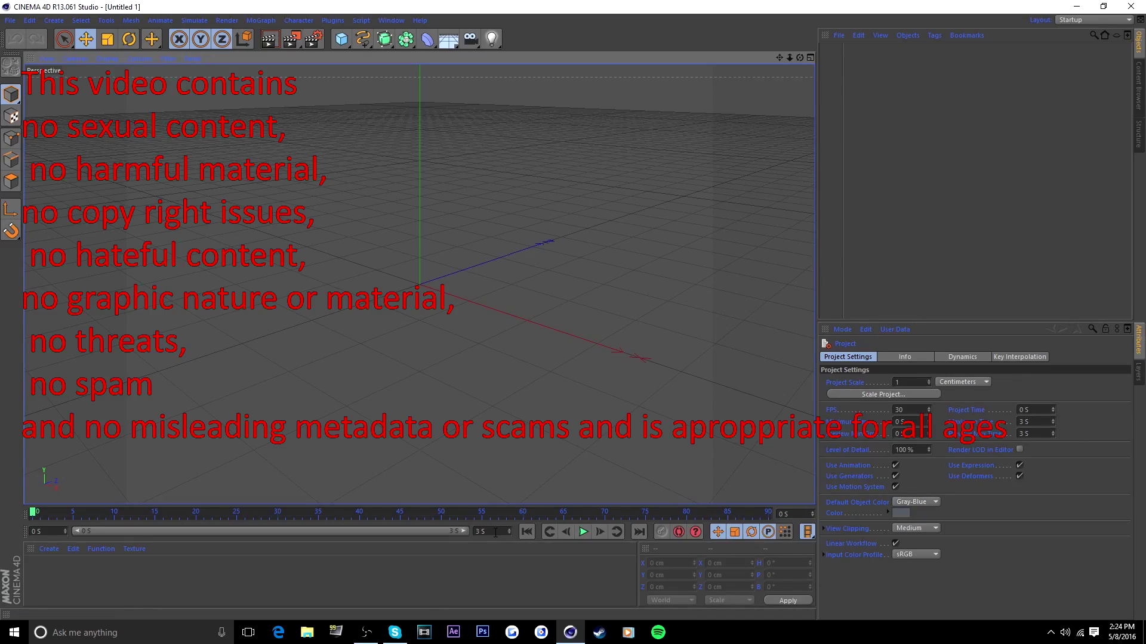
click(366, 633)
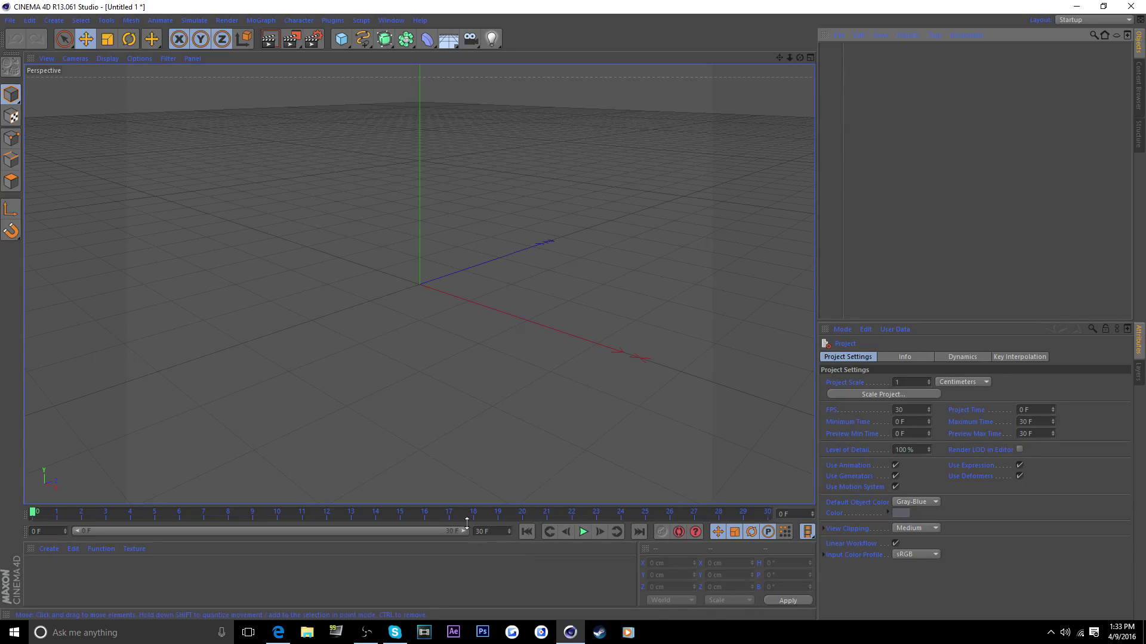
mouse_move(569, 632)
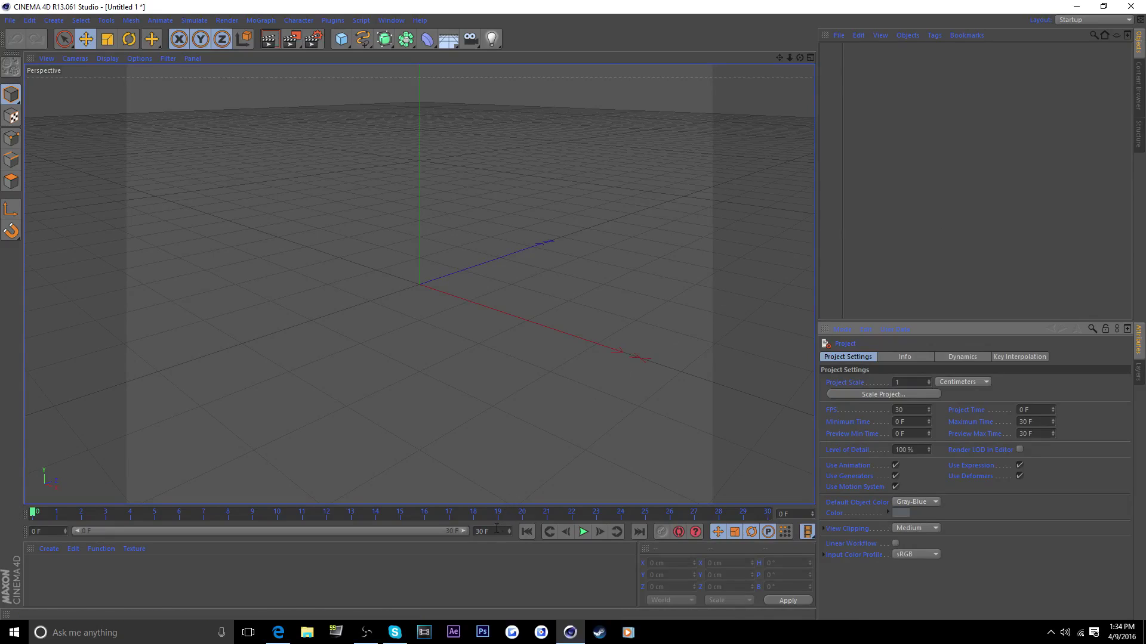
Set the project's end time to 300 frames and extend the preview range to cover the full 300 frames.
click(476, 532)
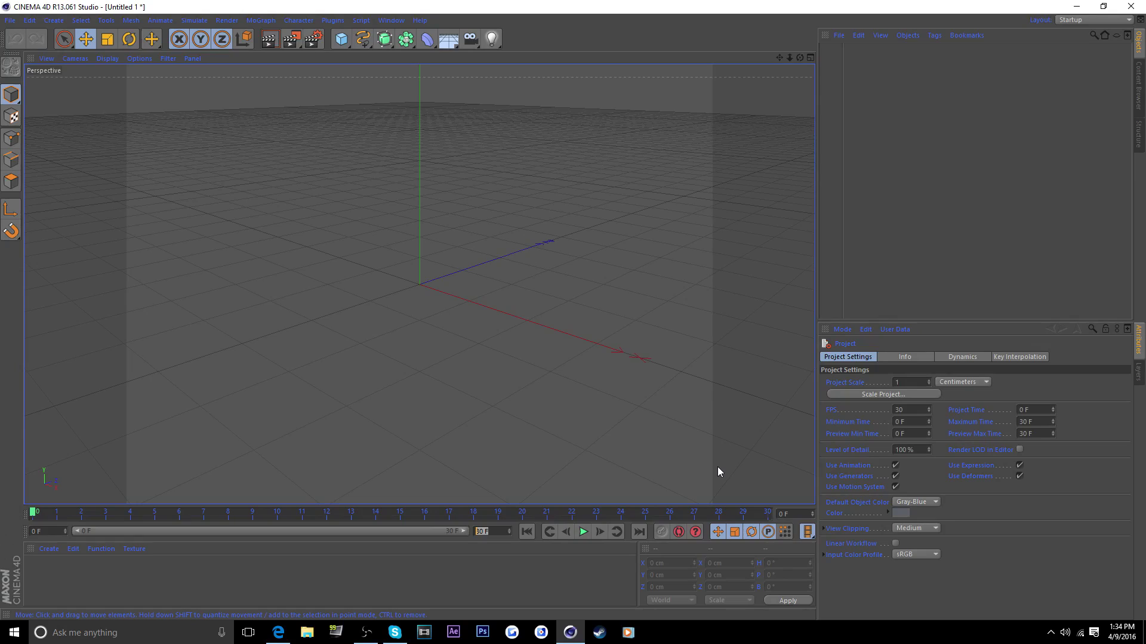
text(300)
key(Return)
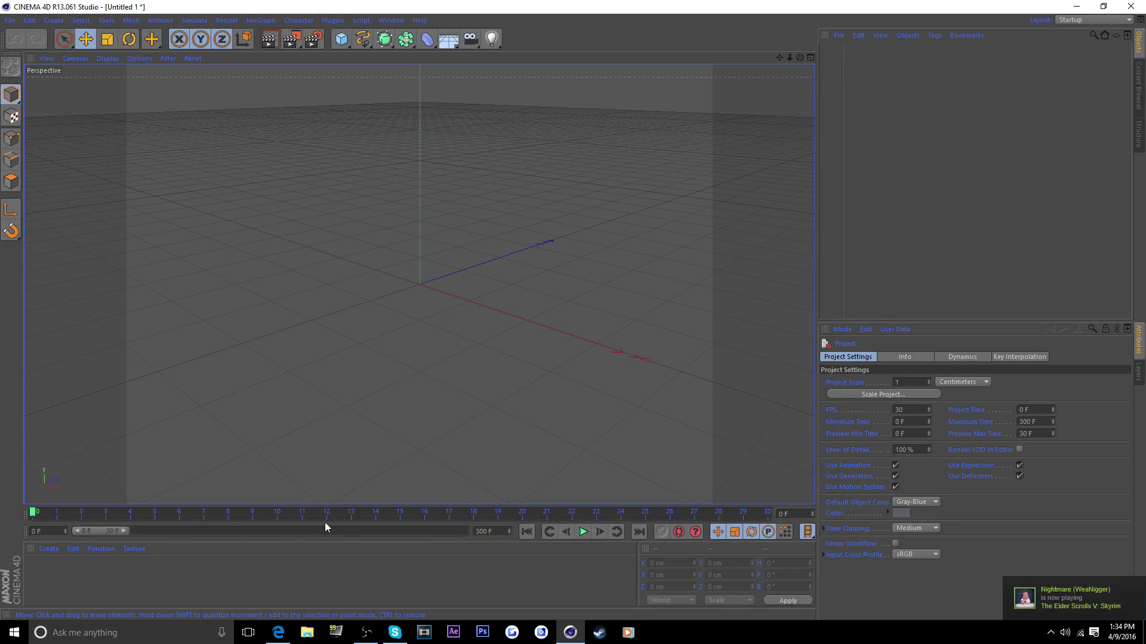
drag(131, 530, 465, 531)
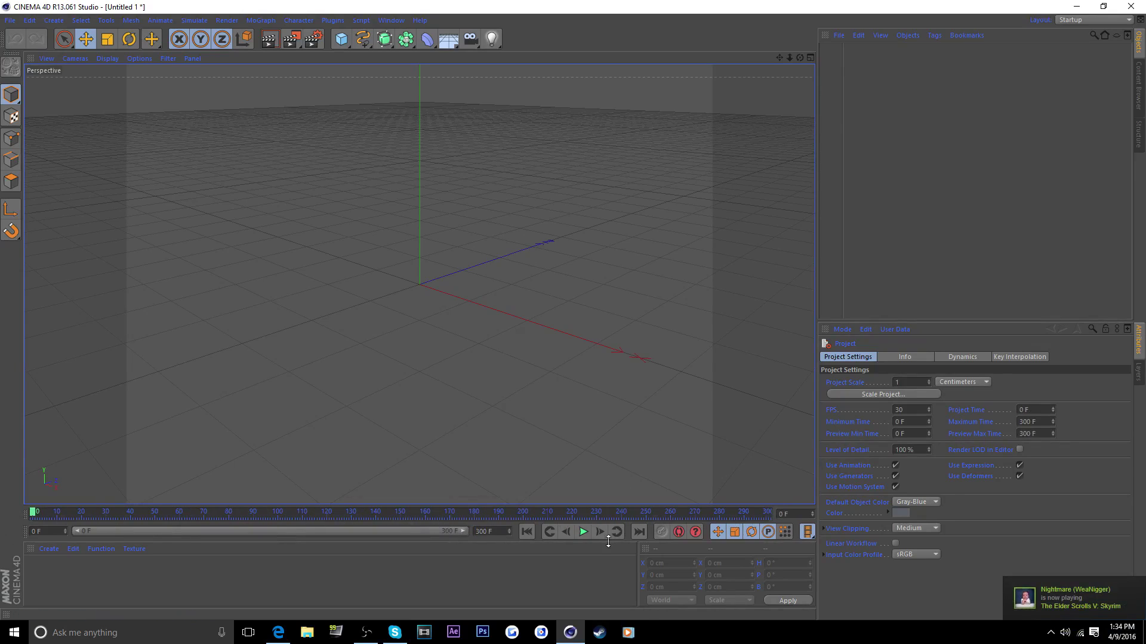
Play the empty timeline briefly, stop playback and return the playhead to frame 0.
click(583, 532)
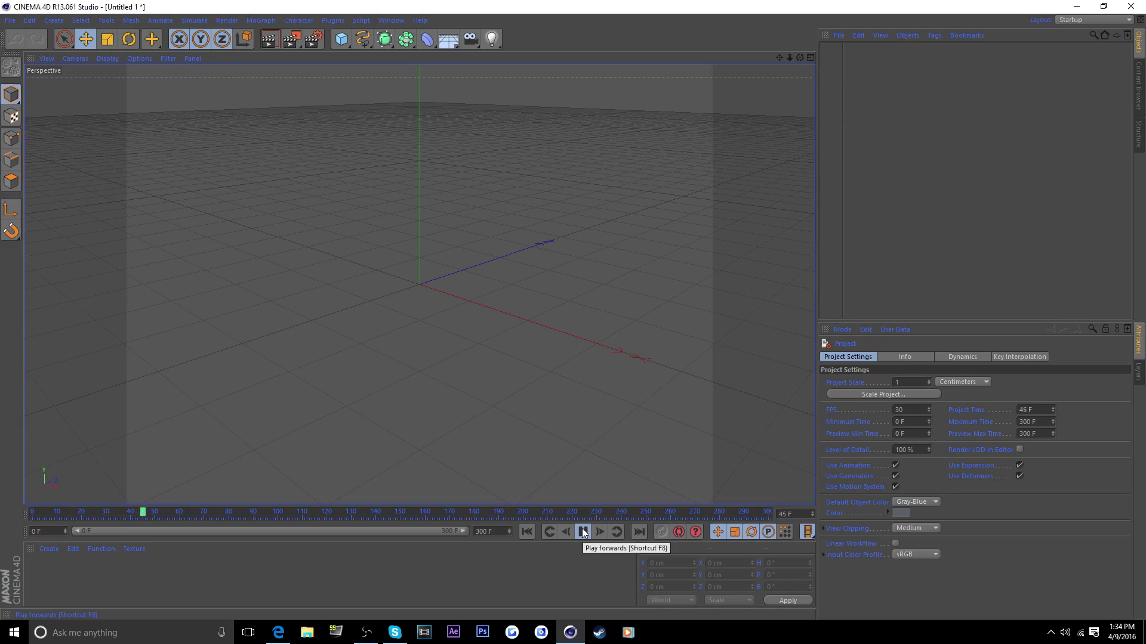
click(583, 532)
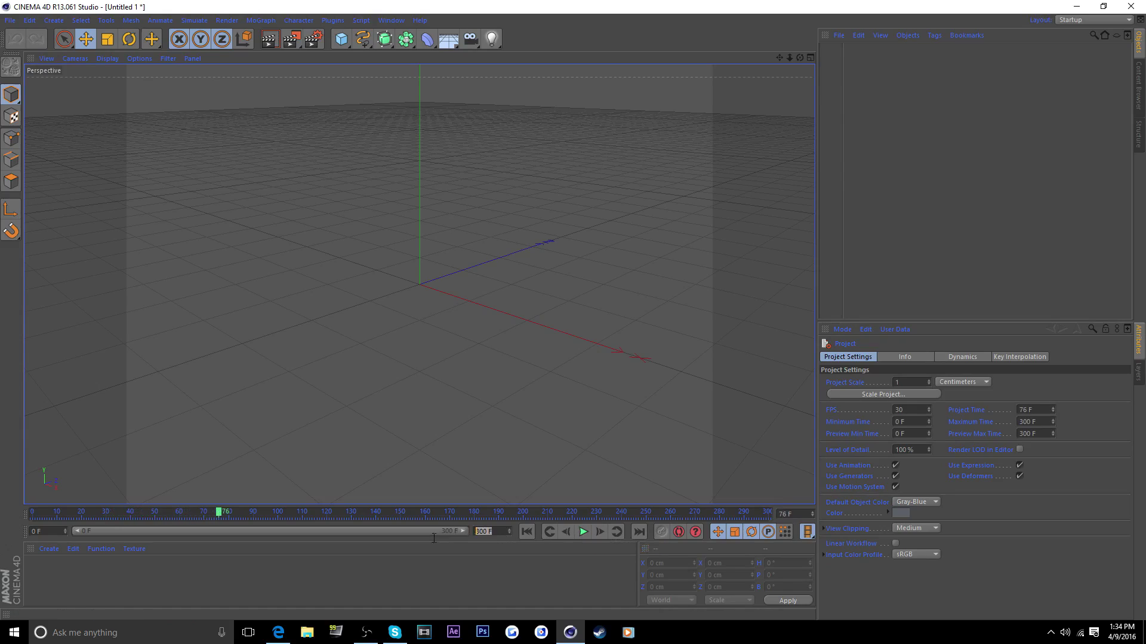
drag(220, 515, 4, 33)
Change the animation unit in the preferences to Seconds.
click(30, 20)
click(54, 210)
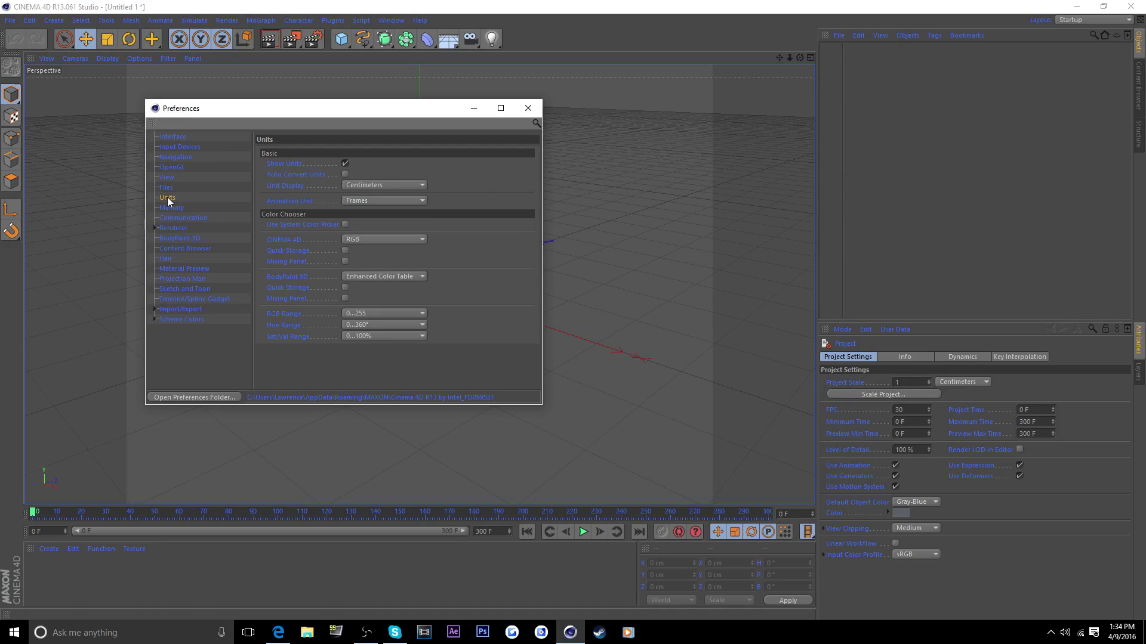
click(373, 201)
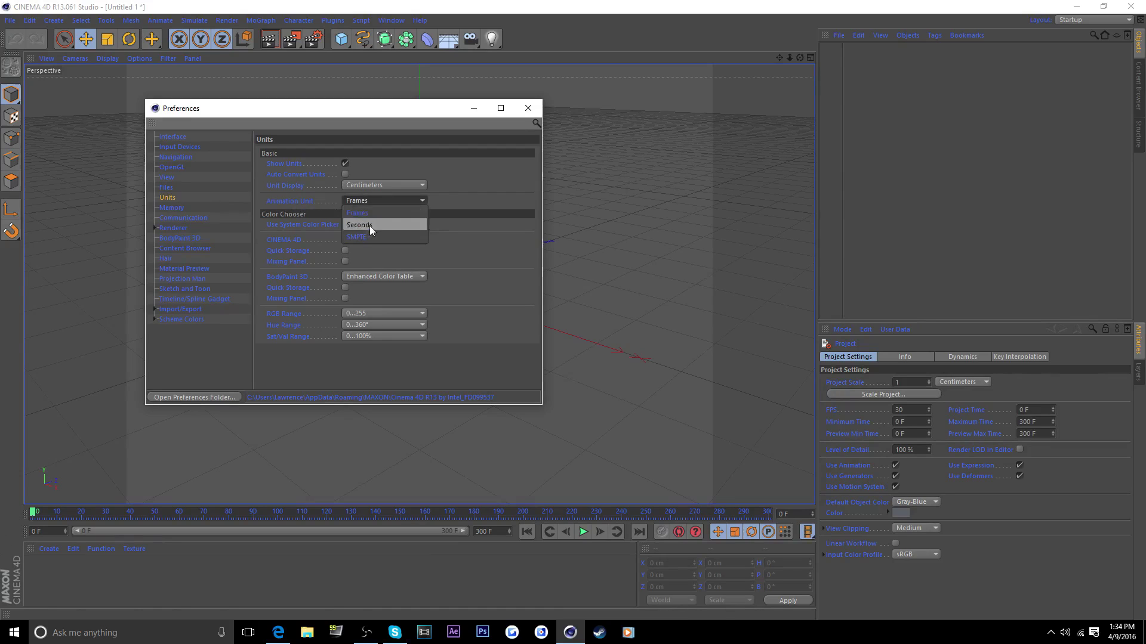
click(369, 226)
click(528, 107)
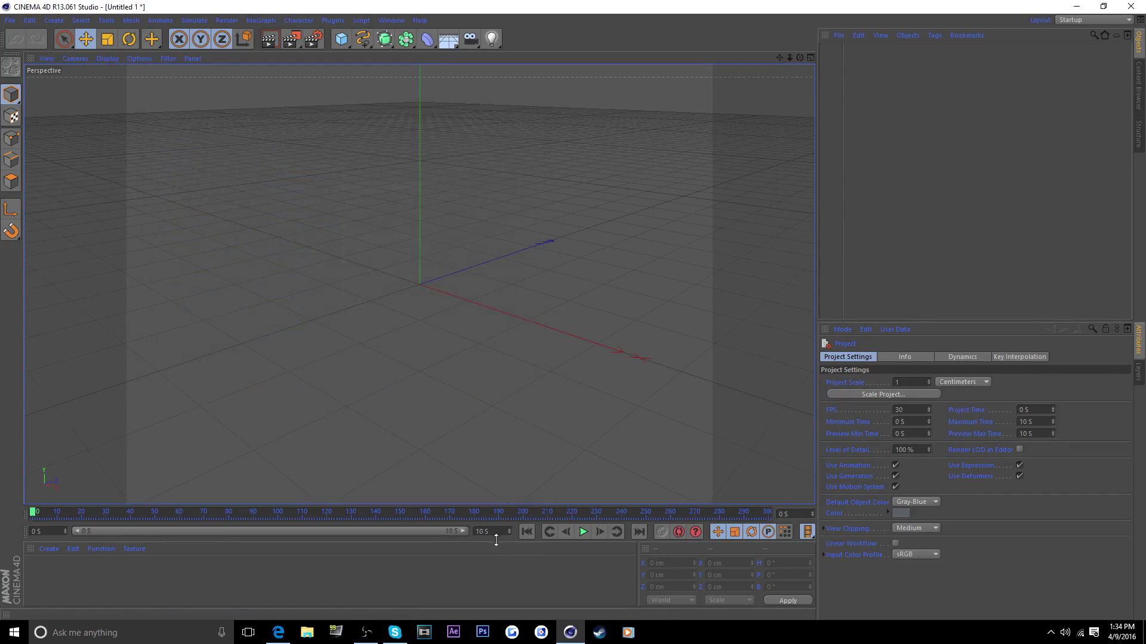
click(488, 531)
click(949, 245)
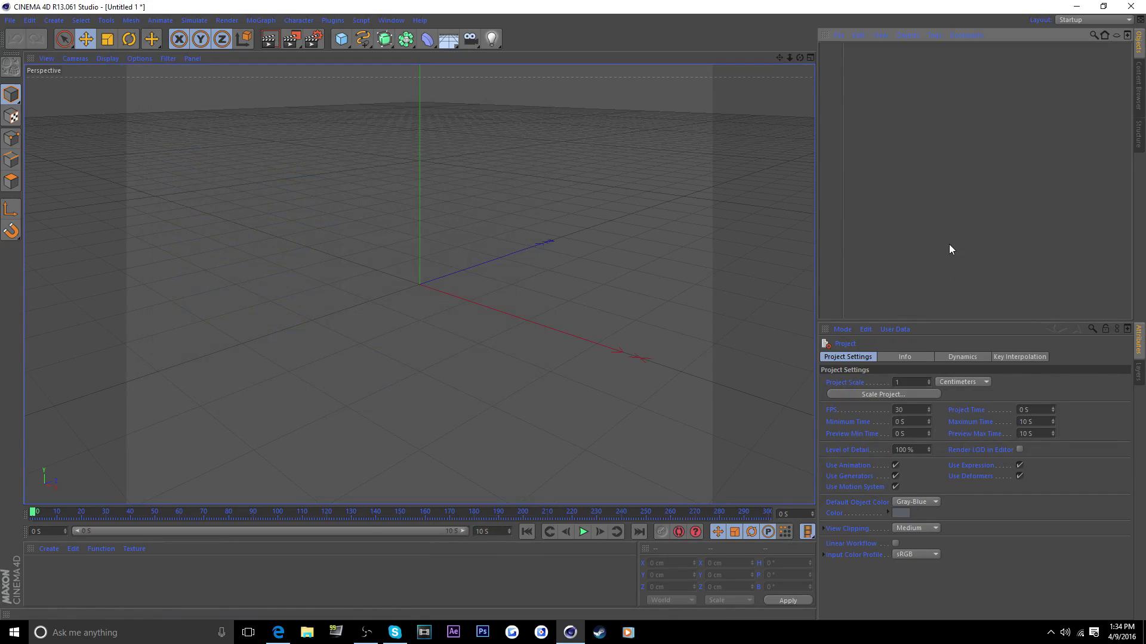
drag(855, 75, 1111, 124)
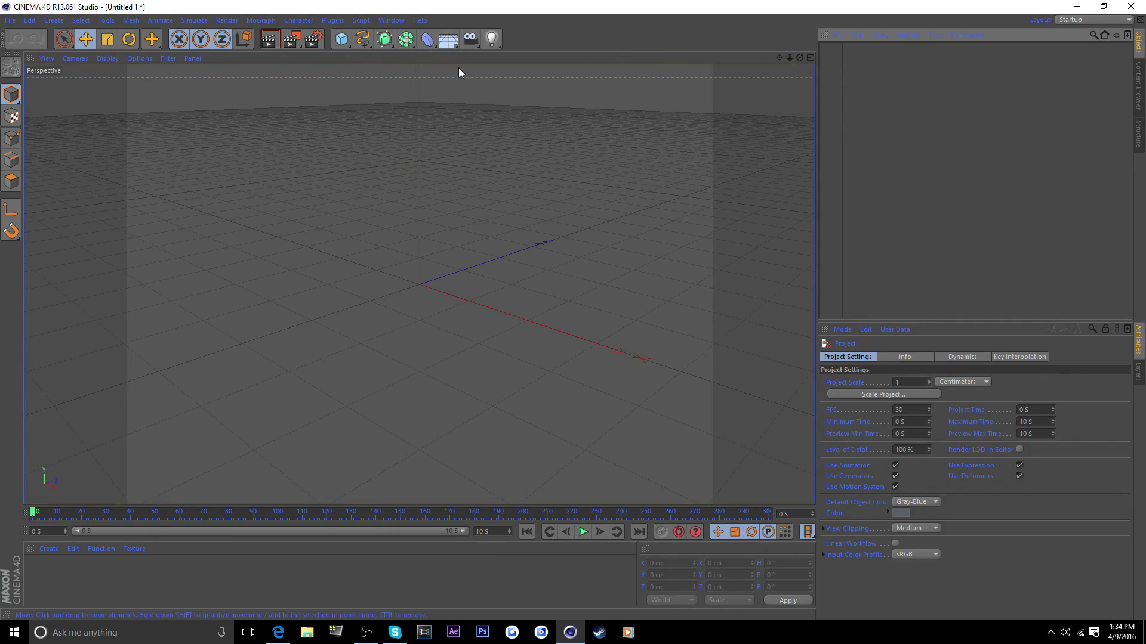
Add a camera and a Circle spline to the scene, leaving both deselected.
click(472, 40)
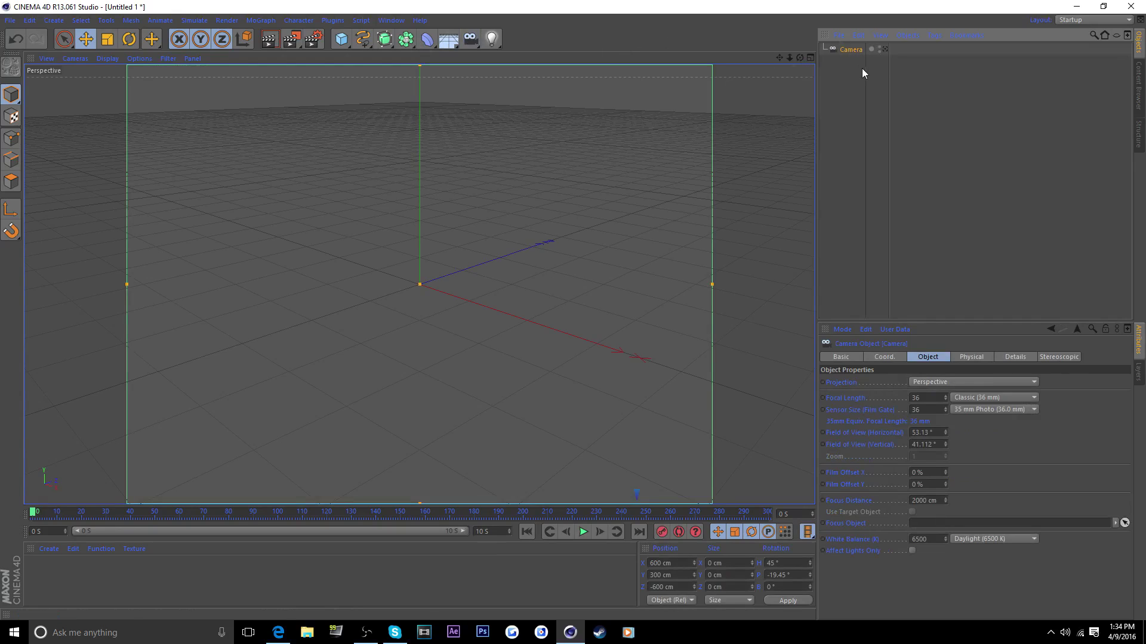
click(364, 39)
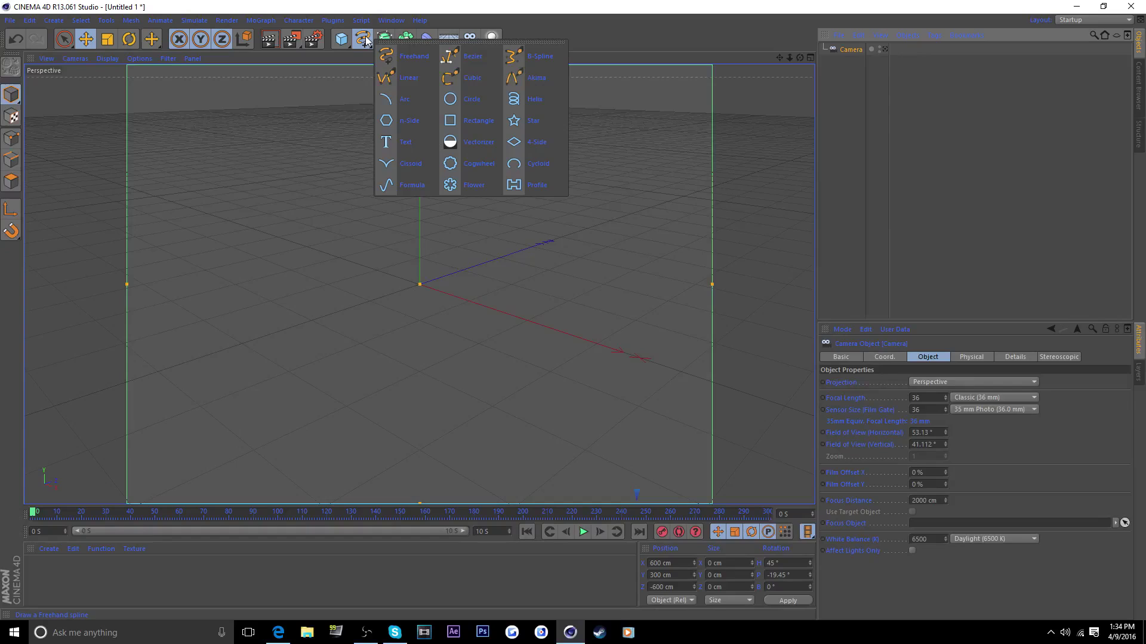
click(466, 100)
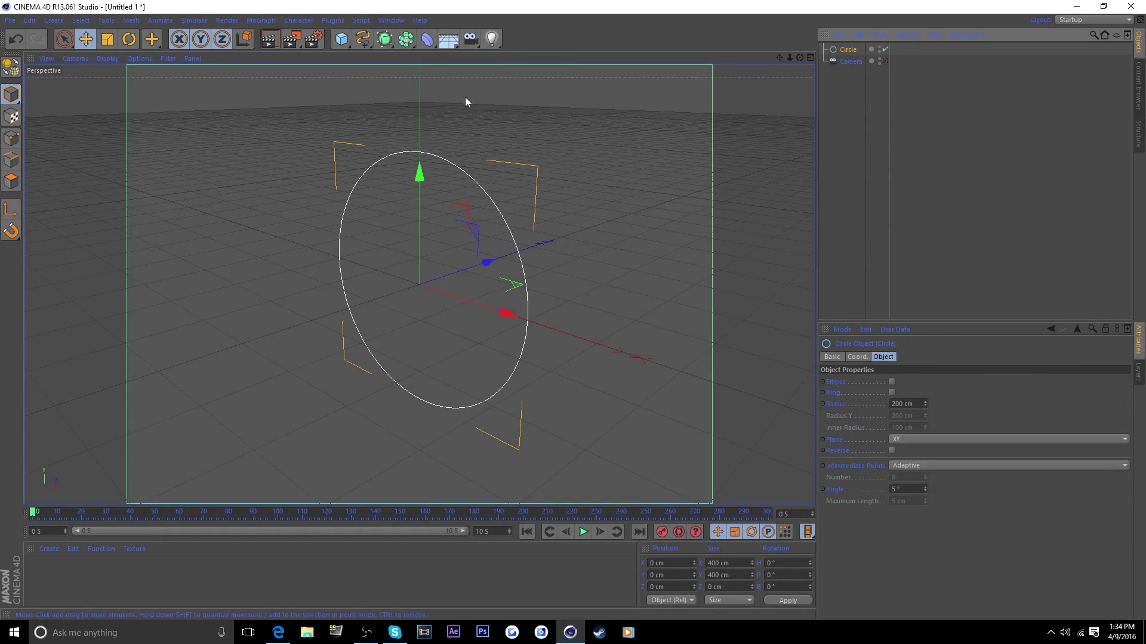
click(889, 108)
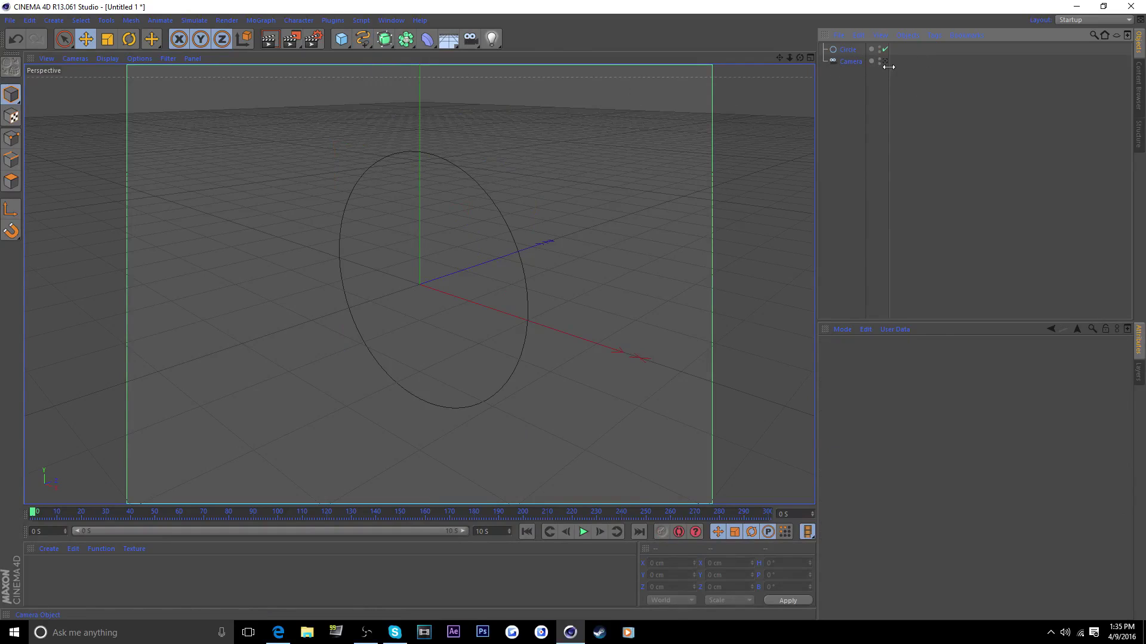
Switch between the camera and editor views while orbiting around the circle, ending with the view through the camera.
drag(889, 67, 891, 68)
click(886, 62)
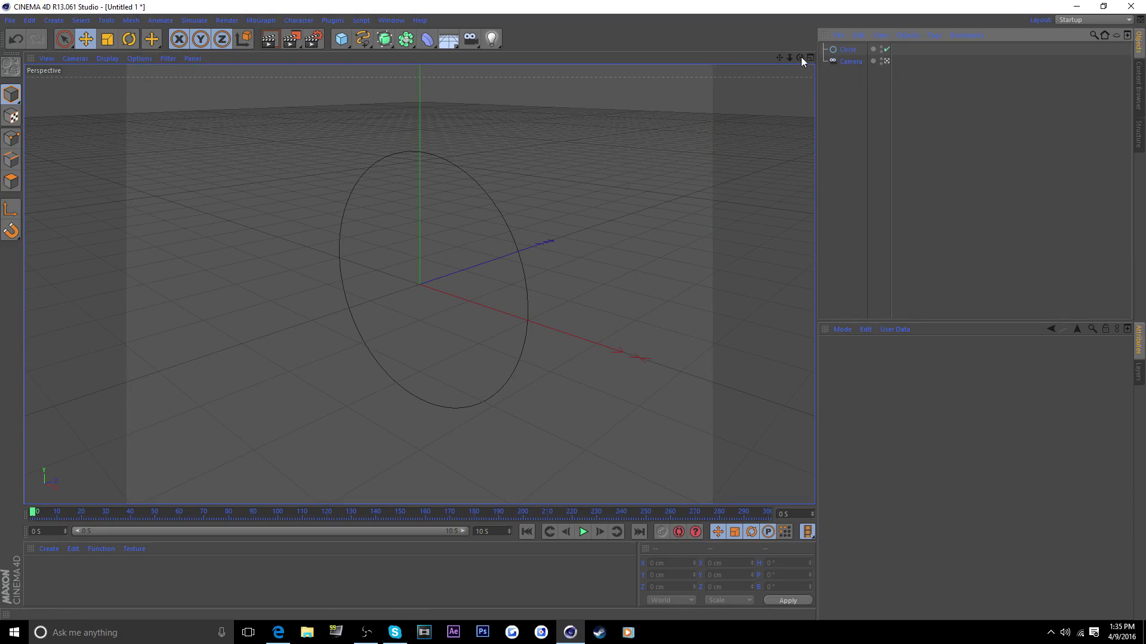
click(888, 62)
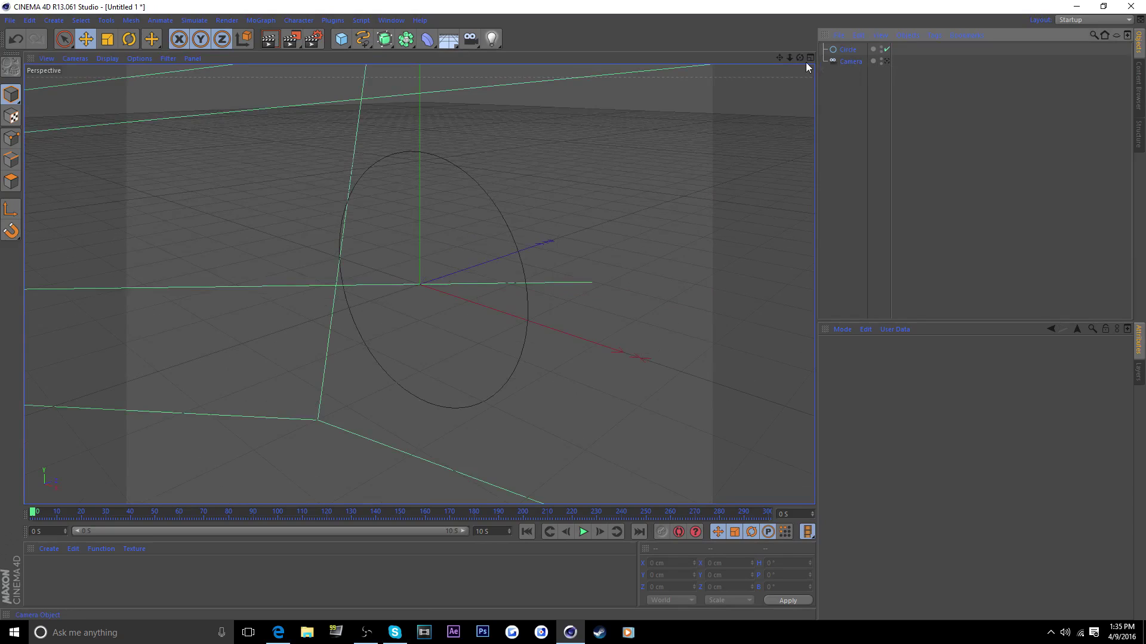
drag(799, 58, 764, 75)
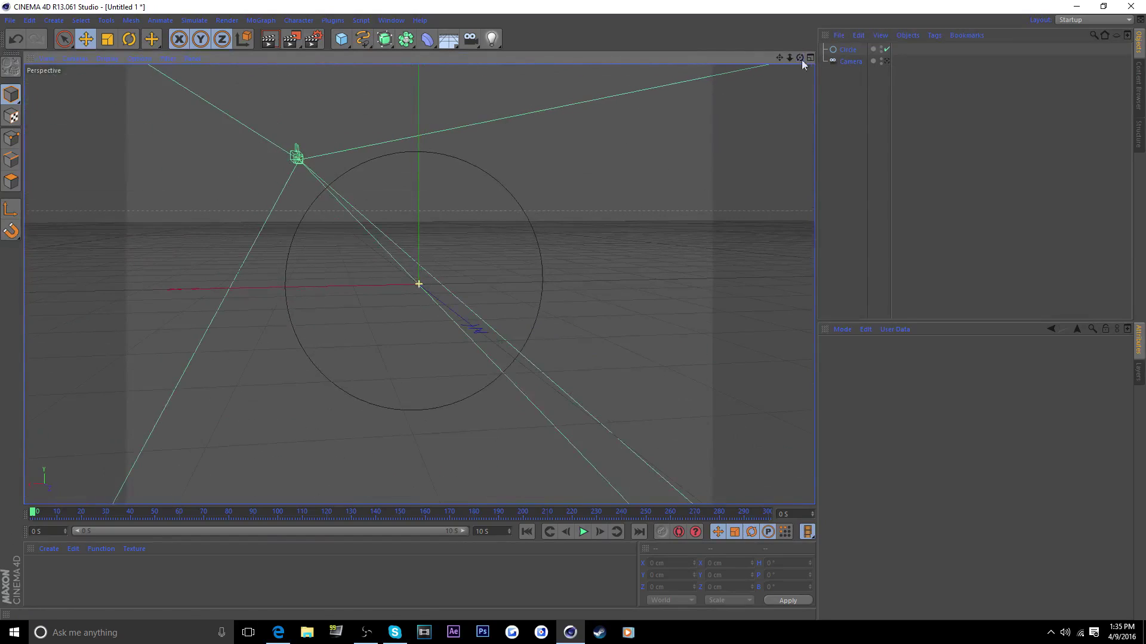
click(885, 61)
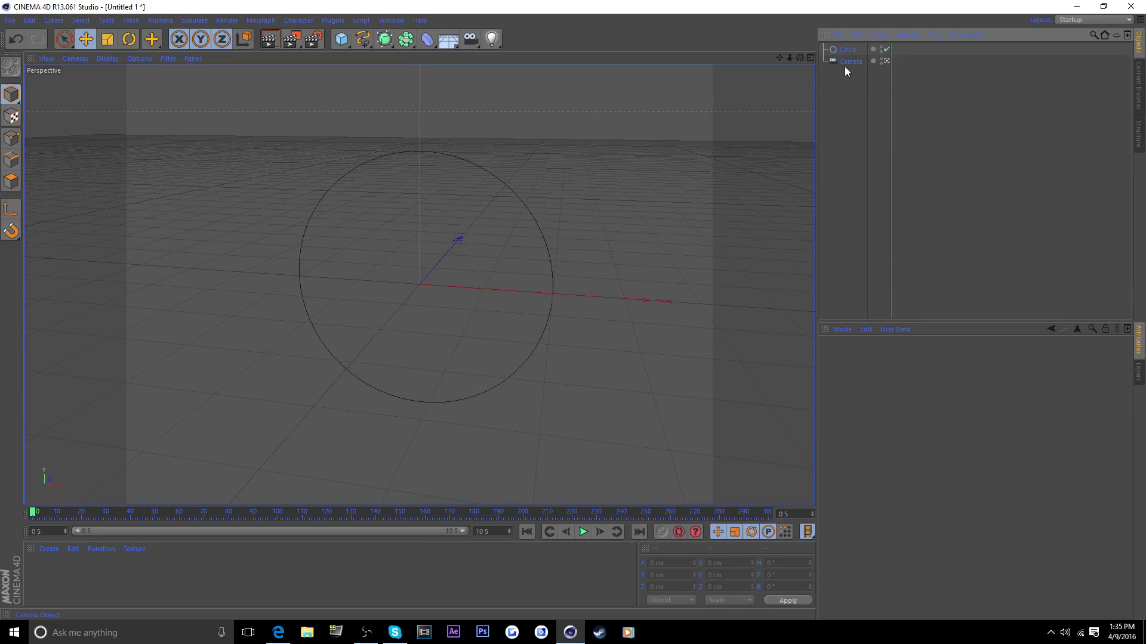
Make the camera a child of the circle in the object hierarchy.
drag(850, 83, 850, 51)
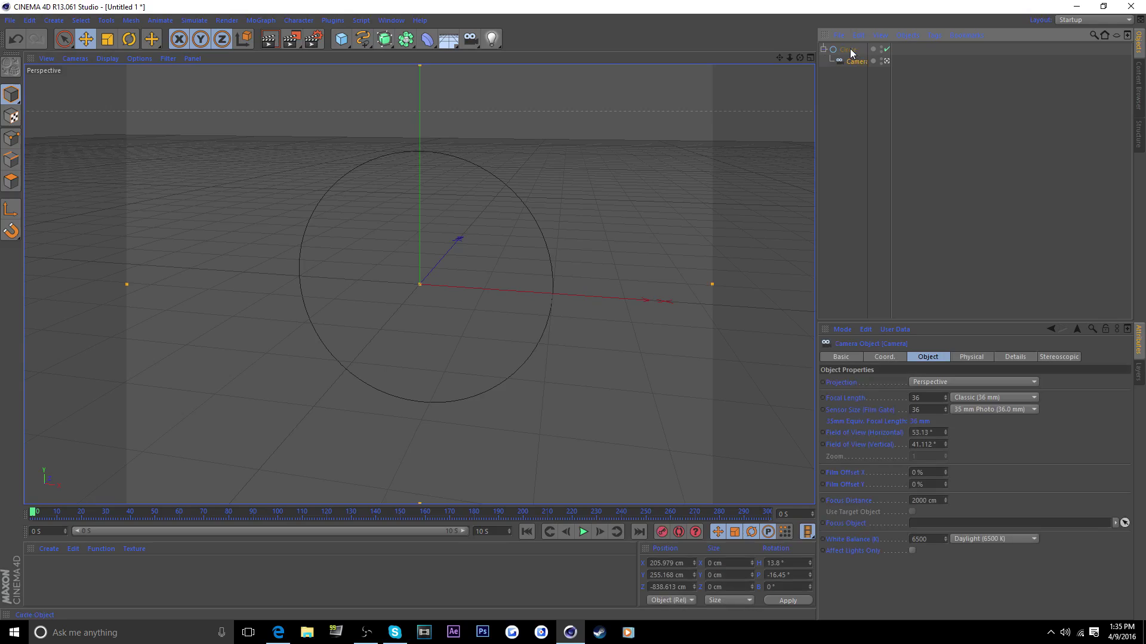
click(879, 90)
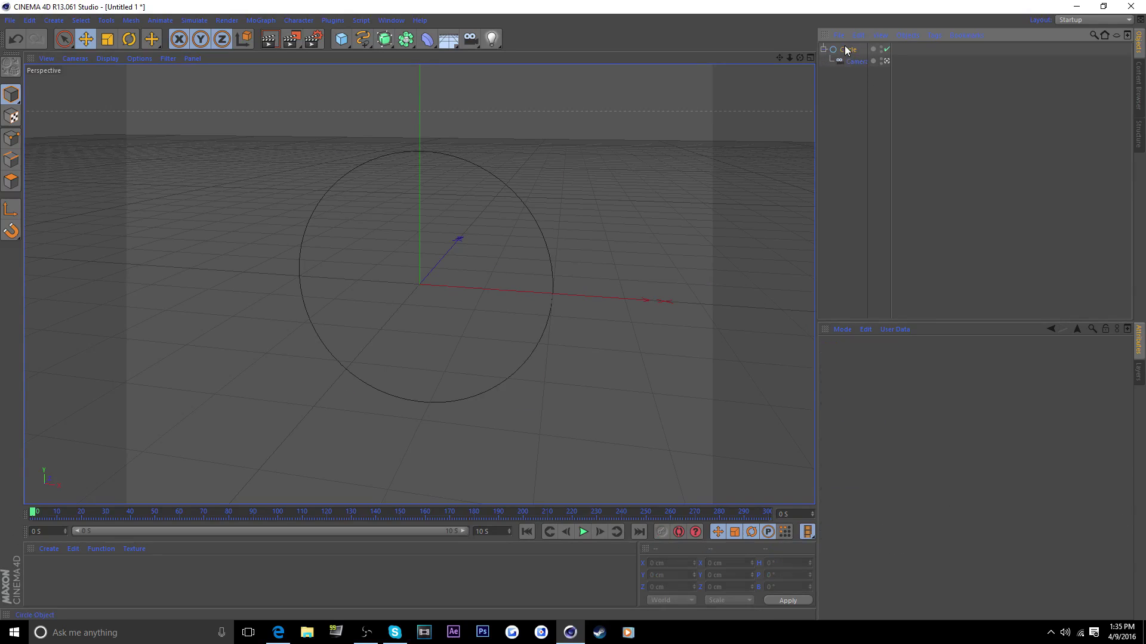
Try rotating the circle with the camera attached, undo the rotation and return to the Live Selection tool.
click(846, 50)
click(130, 39)
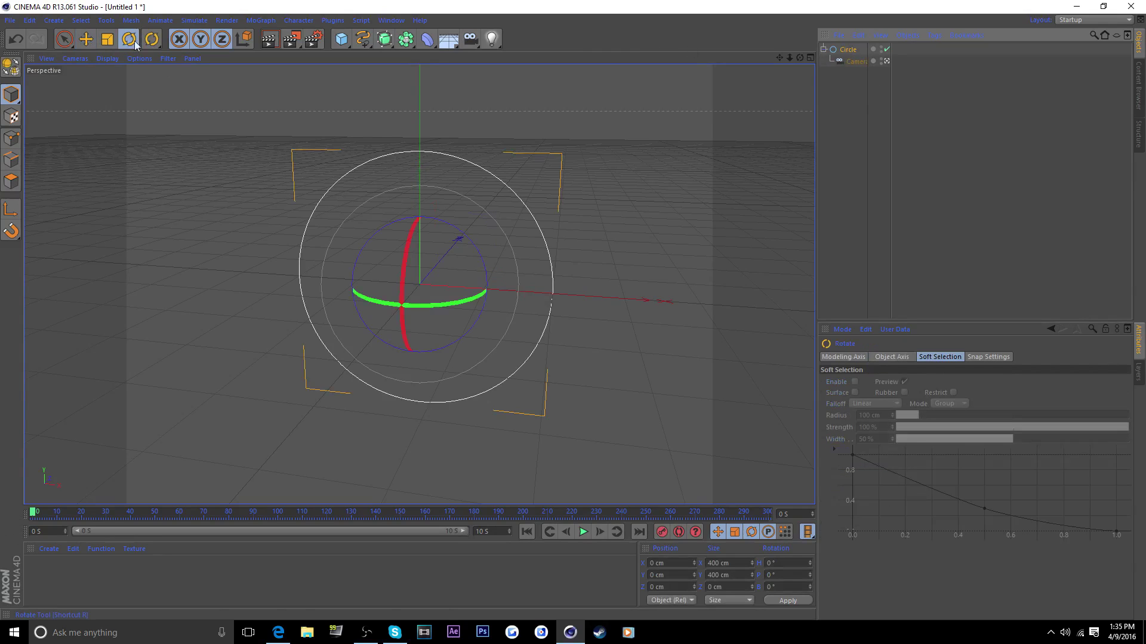
mouse_move(442, 259)
mouse_down()
mouse_move(329, 241)
mouse_move(382, 177)
mouse_move(621, 163)
mouse_move(641, 82)
mouse_move(475, 77)
mouse_move(373, 157)
mouse_move(422, 264)
mouse_up()
key(ctrl+z)
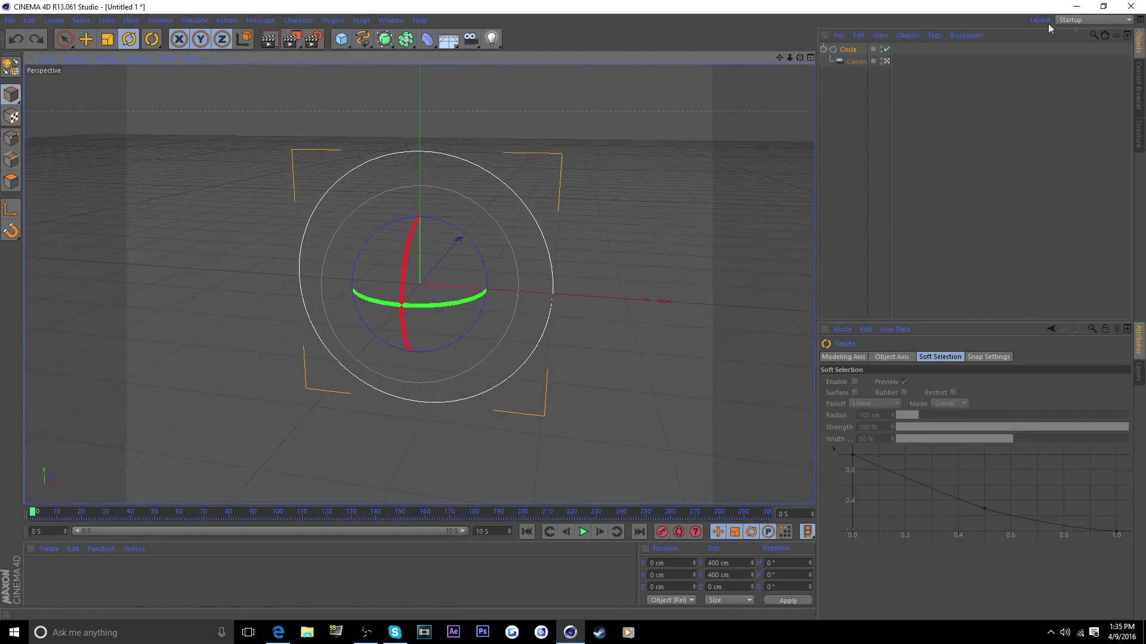
click(893, 136)
click(64, 39)
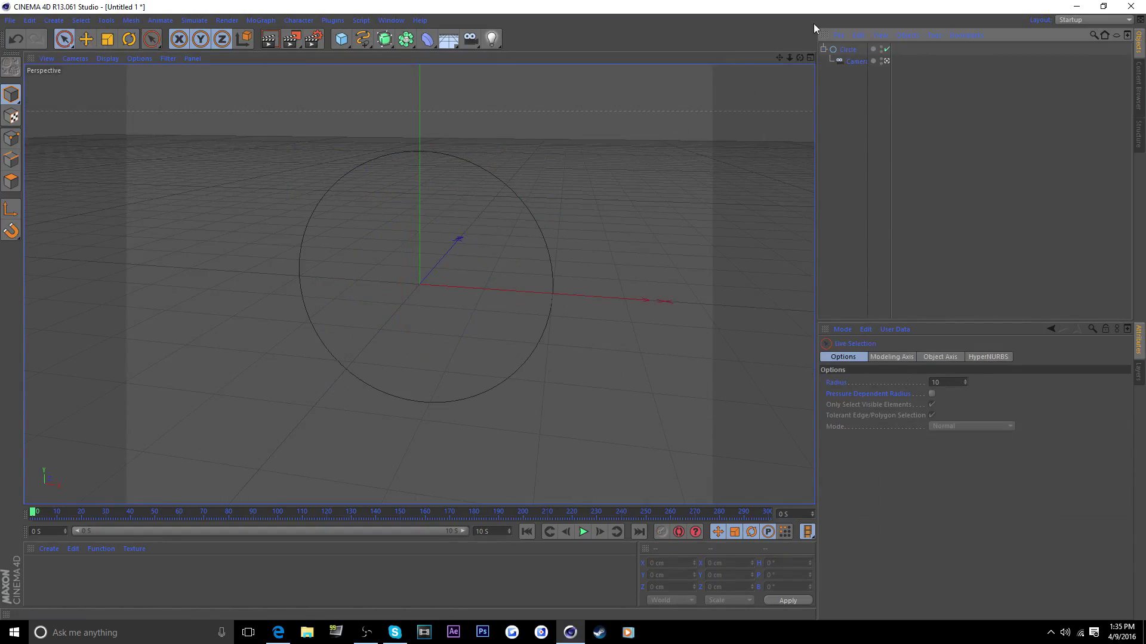
Set the camera's H and P rotation to 0° so it faces the circle straight on.
click(854, 61)
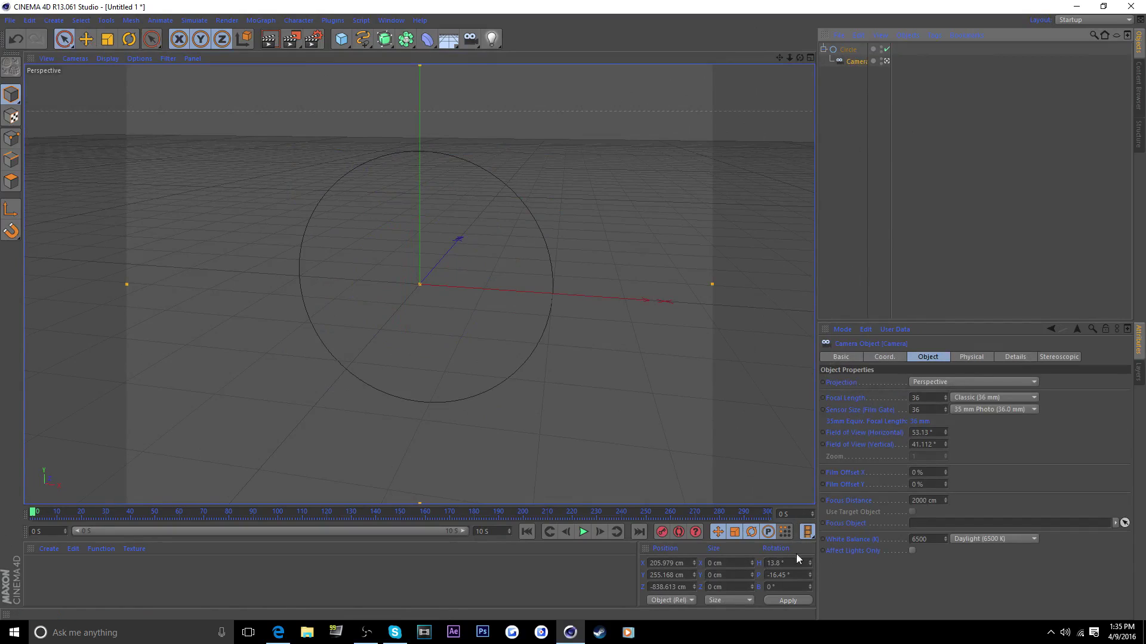
click(775, 563)
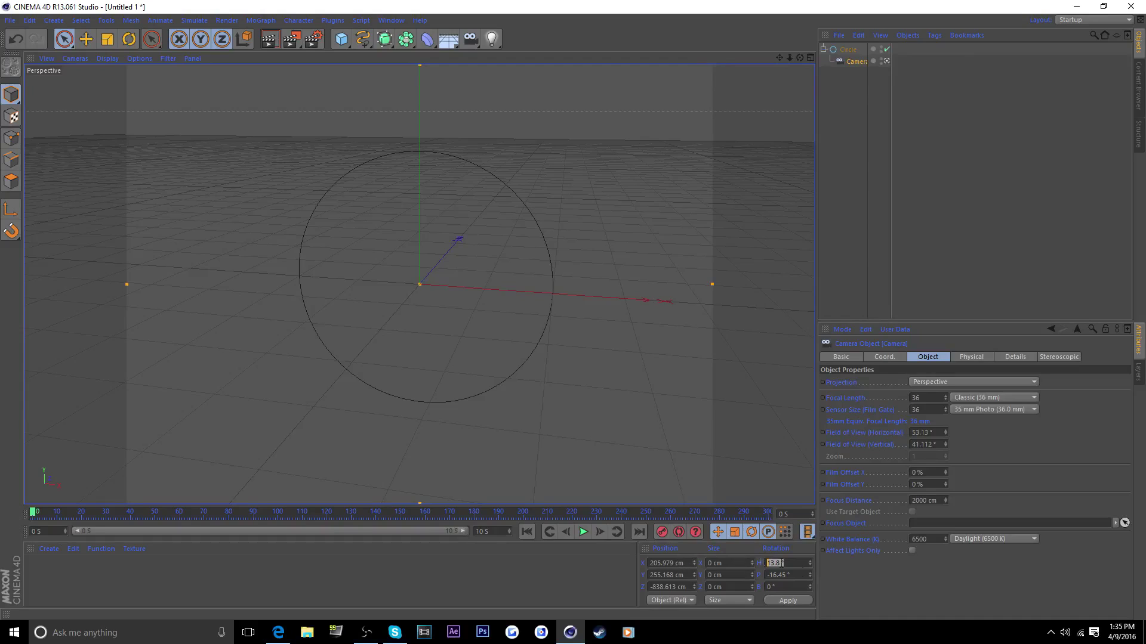
text(0)
key(Return)
click(772, 575)
text(0)
key(Return)
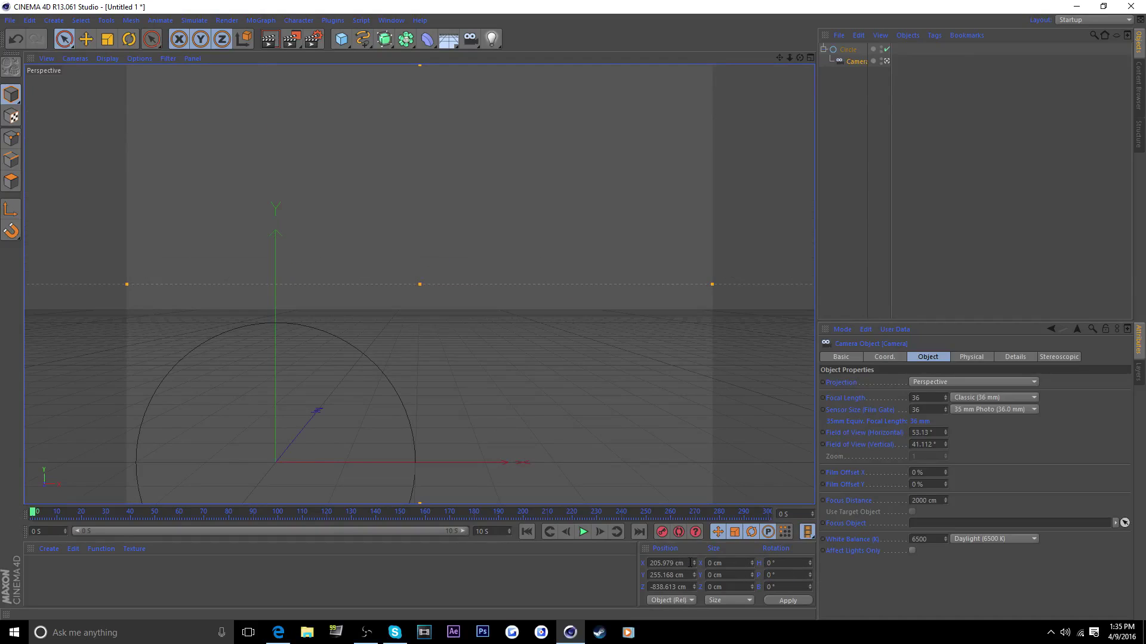
Center the camera on the circle by setting its X and Y position to 0 cm.
click(686, 564)
text(0)
key(Return)
click(686, 575)
text(0)
key(Return)
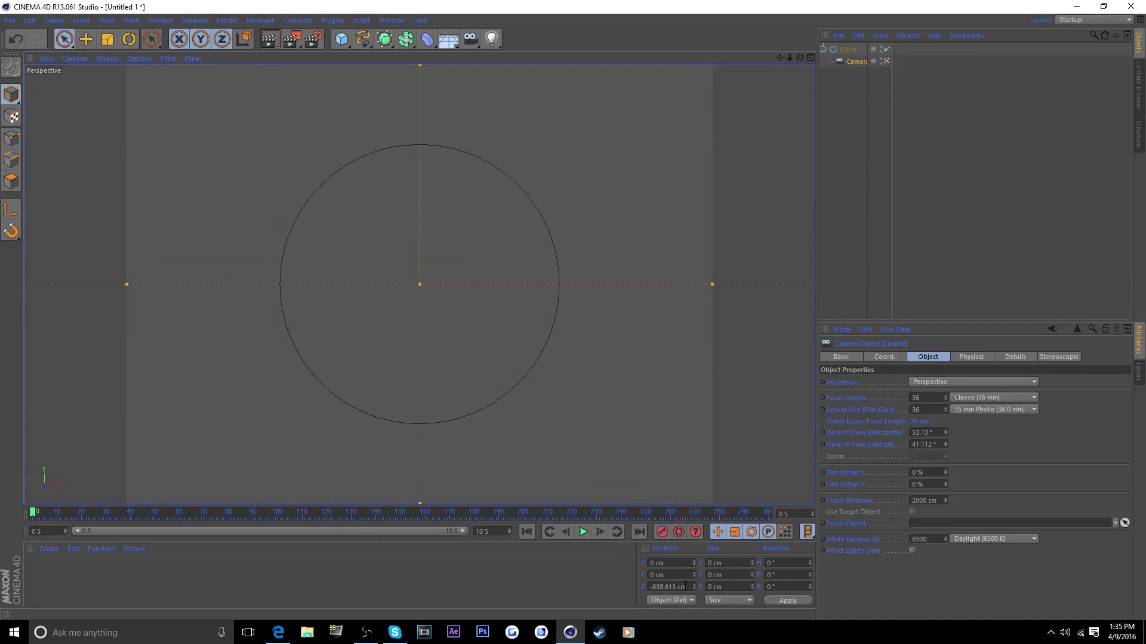
Pull the camera back from the circle by setting its Z position to -1200 cm.
mouse_move(789, 58)
mouse_down()
mouse_move(794, 78)
mouse_move(790, 58)
mouse_up()
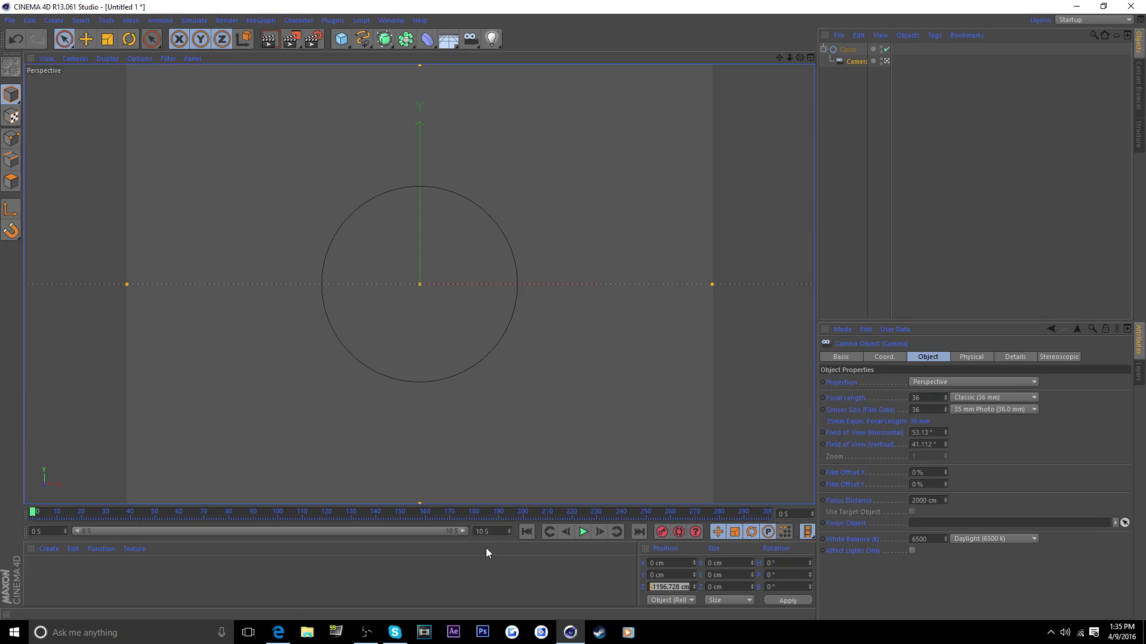
text(-1200)
key(Return)
drag(890, 131, 903, 131)
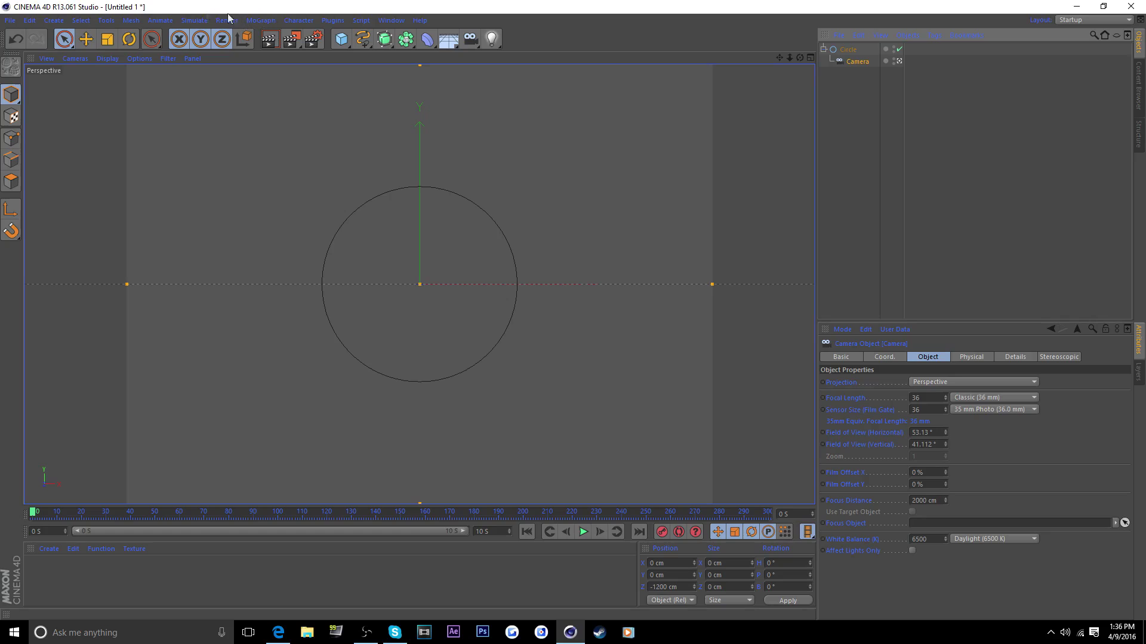
Add a MoText object to the scene and replace its default text with "TUT".
click(264, 22)
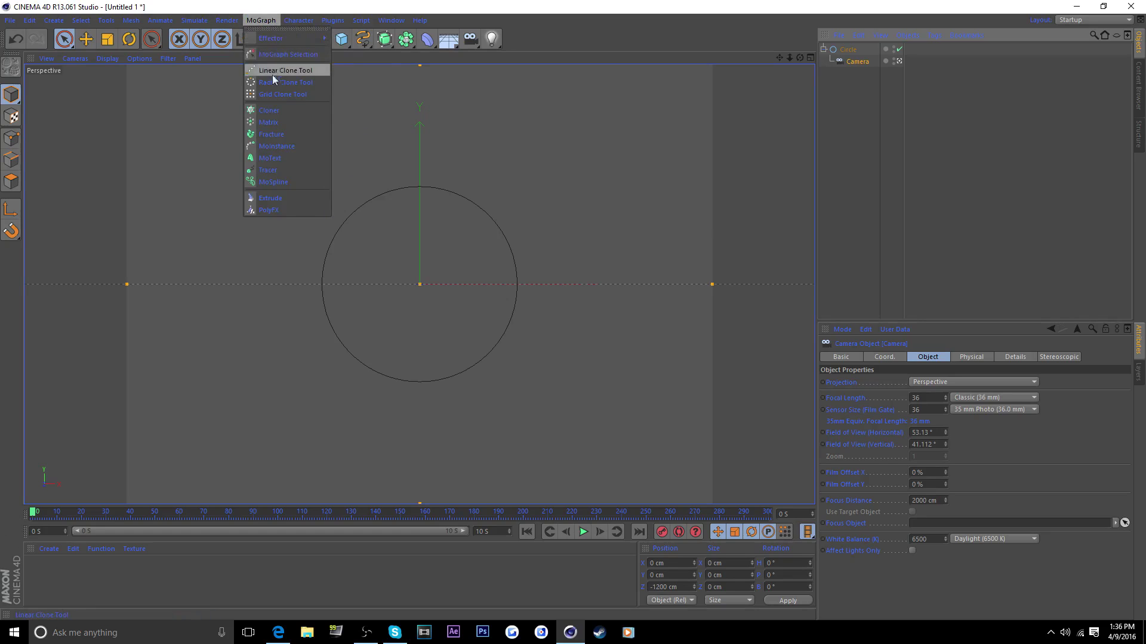
click(272, 157)
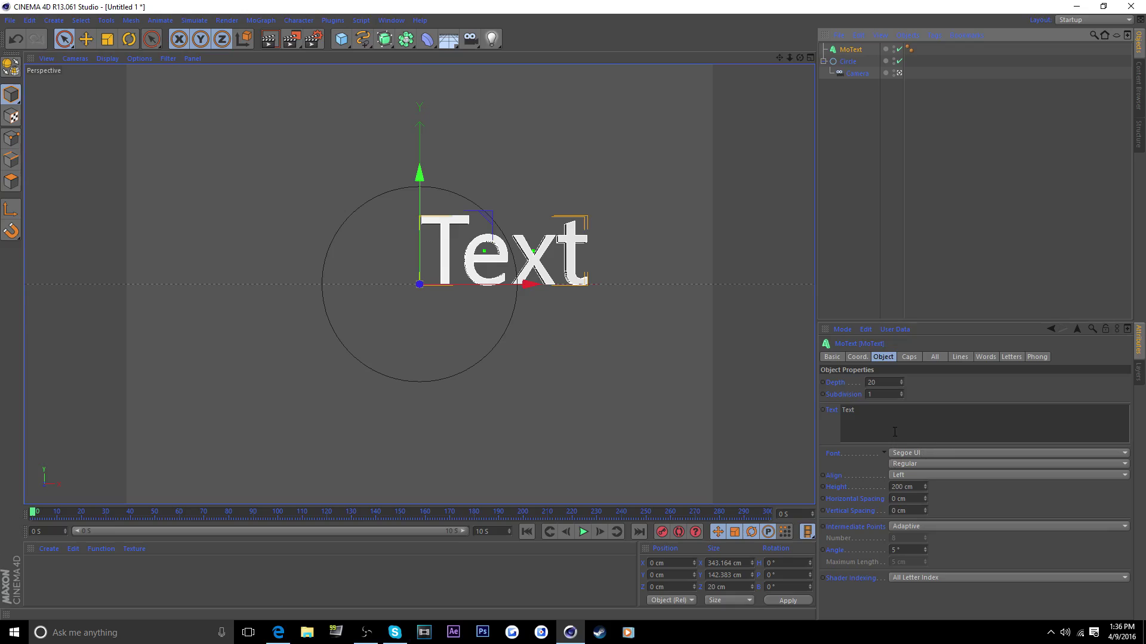
drag(867, 412, 476, 298)
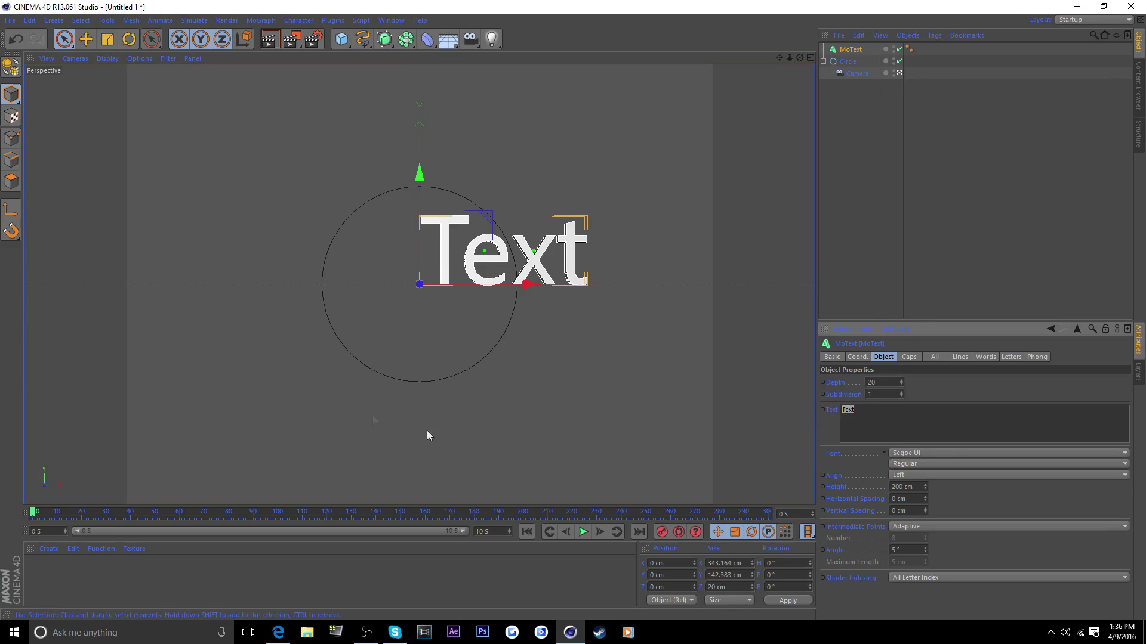
text(TUT)
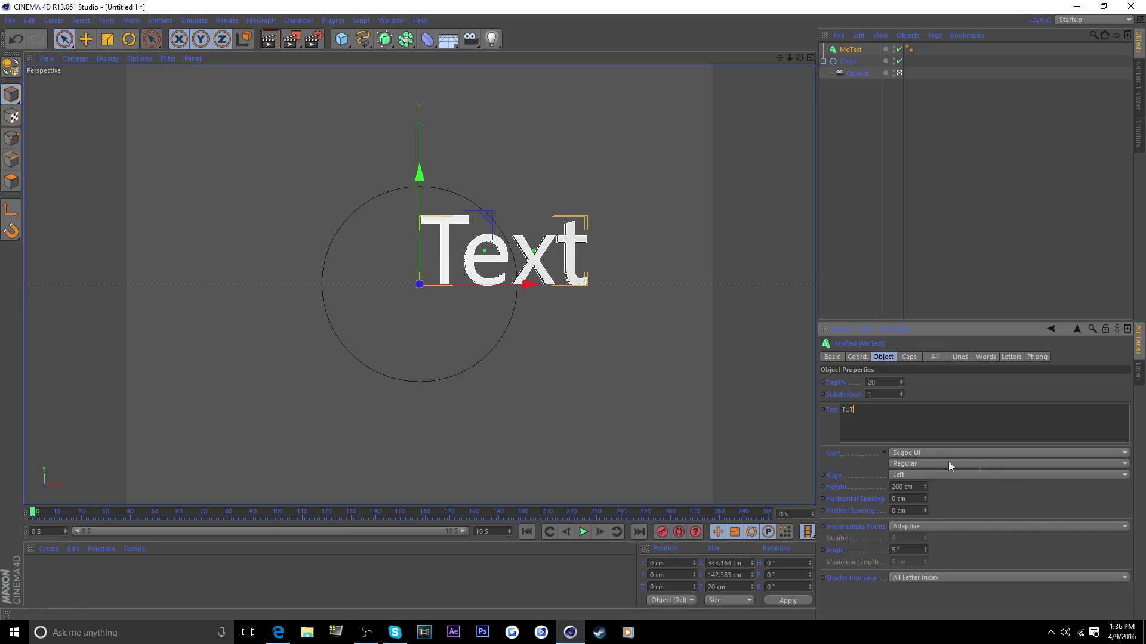
Set the MoText alignment to Middle and its extrusion depth to 50.
click(849, 477)
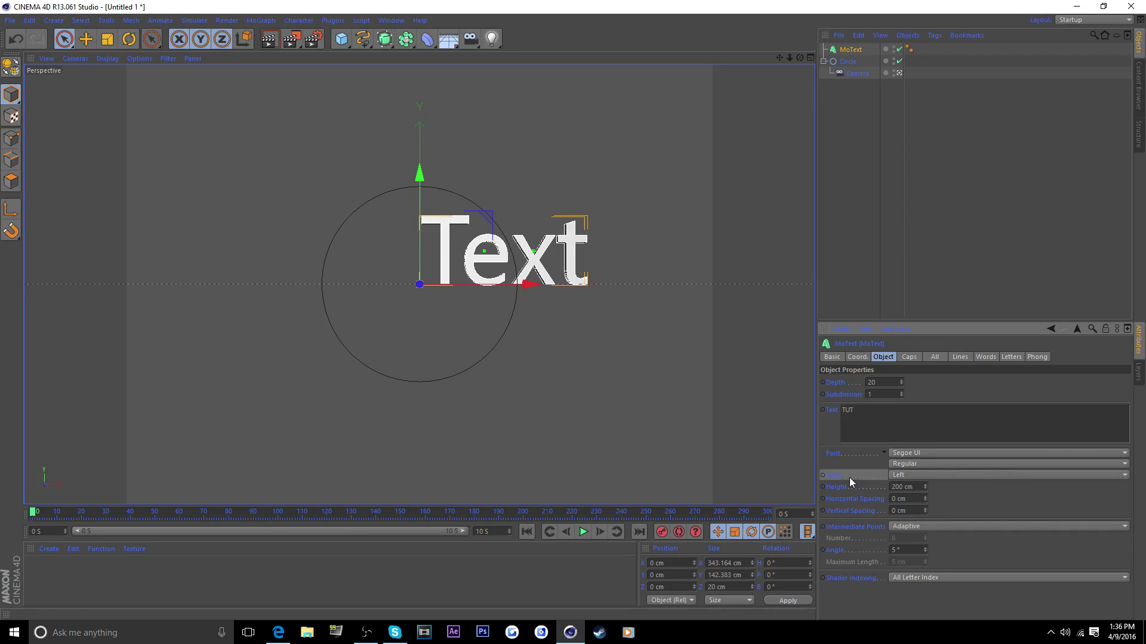
click(901, 477)
click(906, 498)
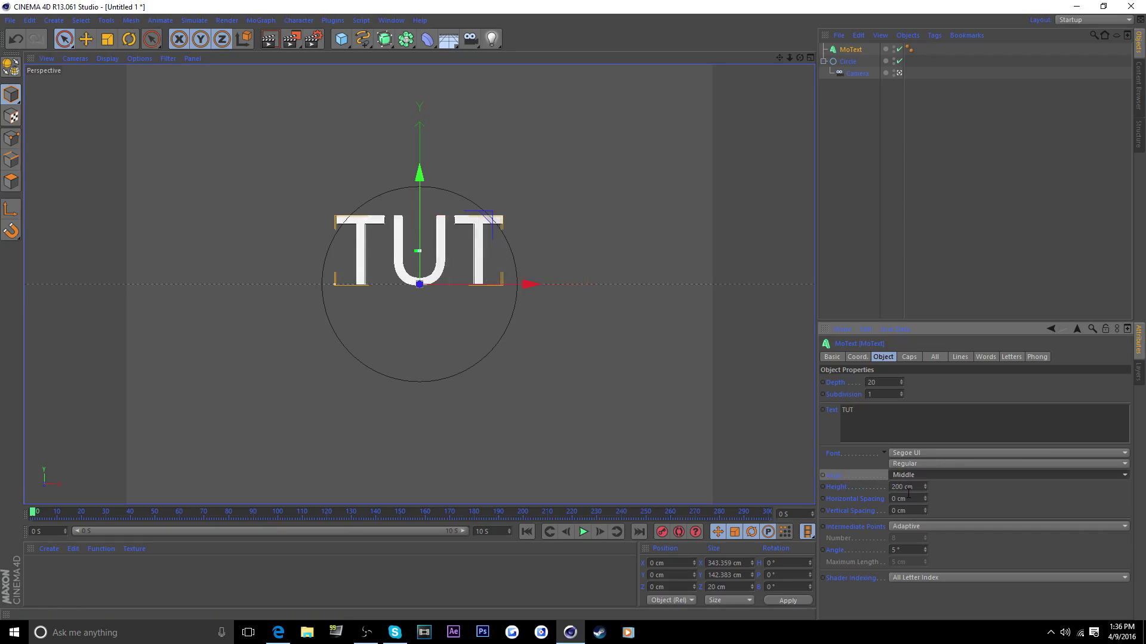
click(897, 238)
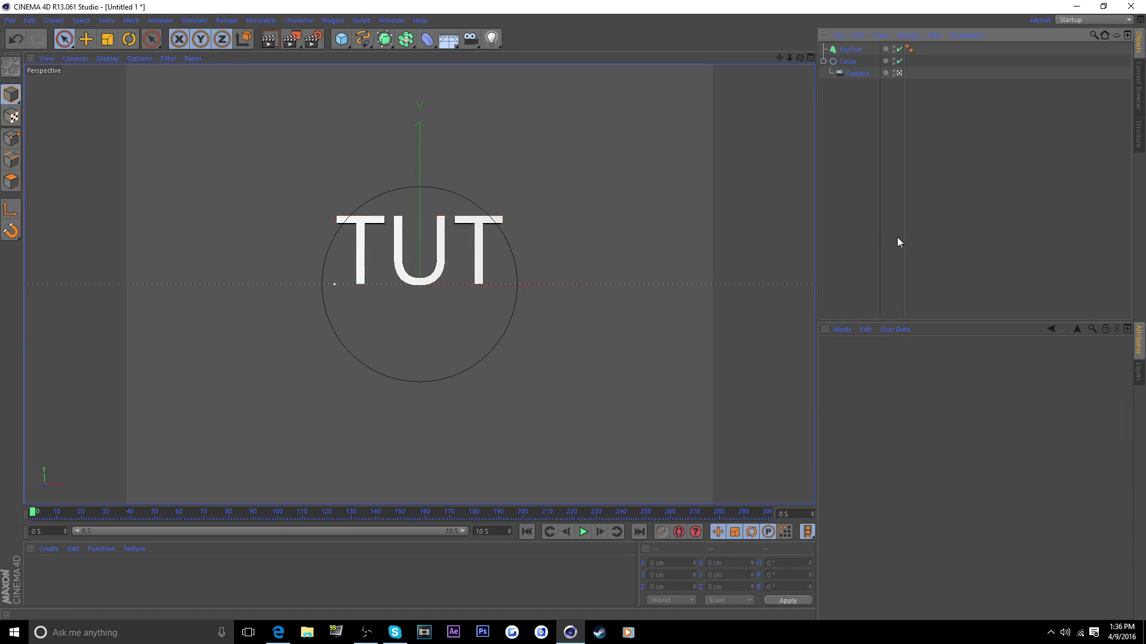
click(850, 49)
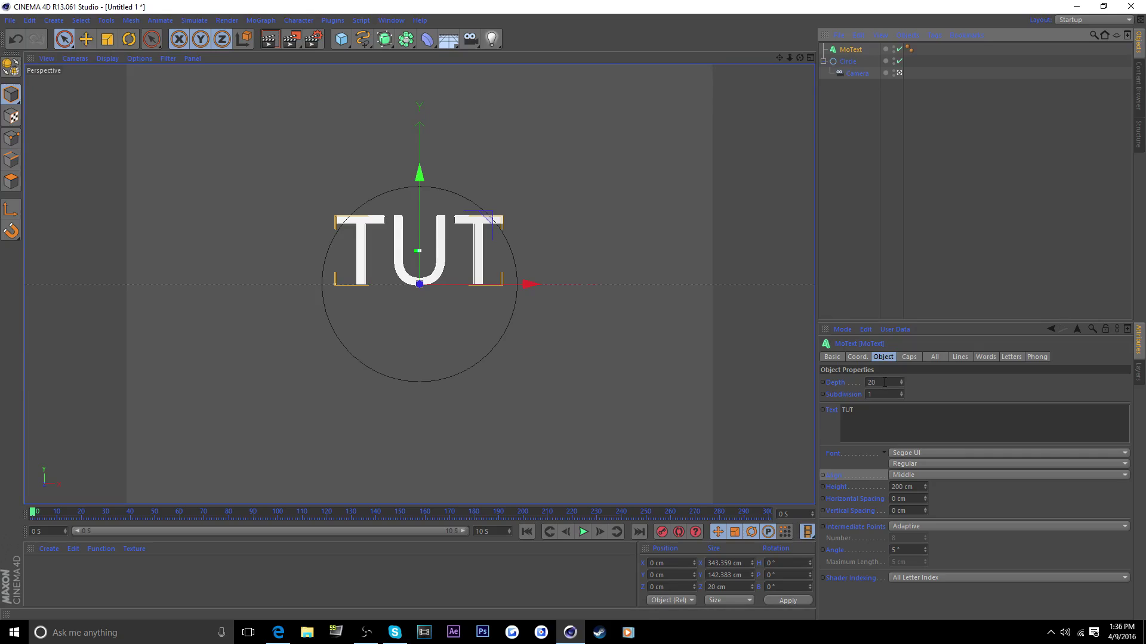
drag(884, 382, 653, 382)
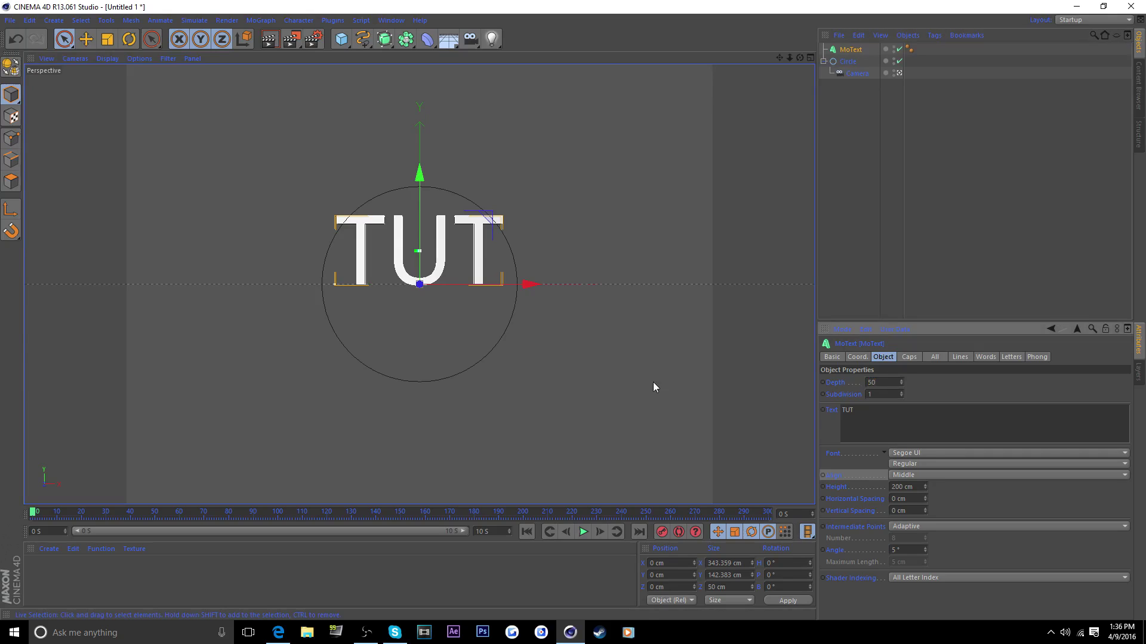
Leave the camera view and examine the extruded text from the side in the perspective view.
click(898, 74)
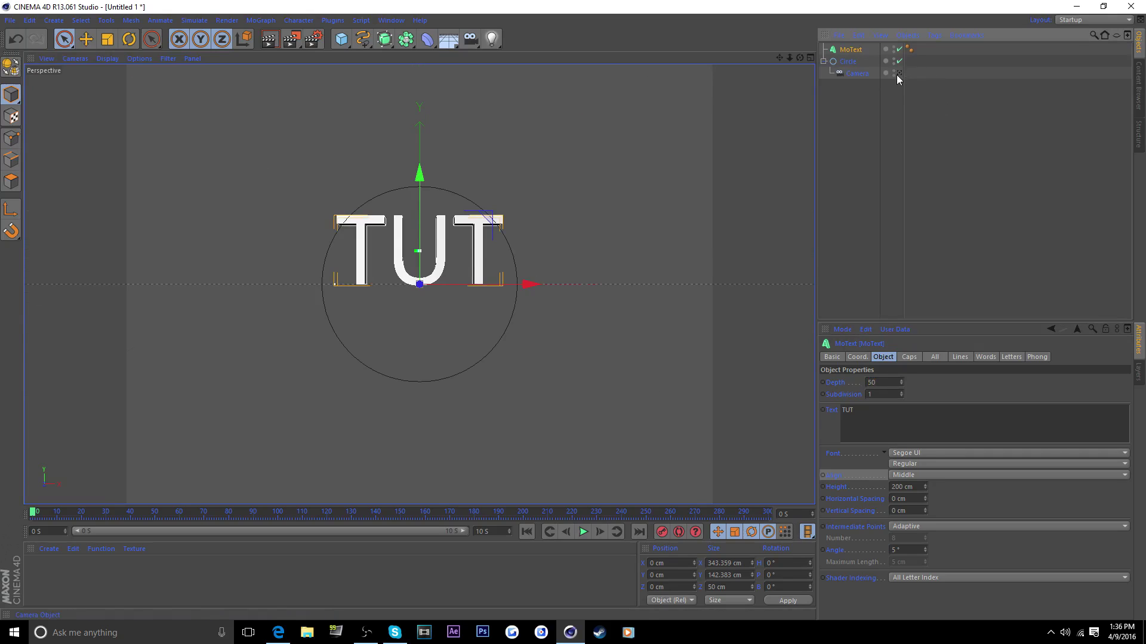
click(809, 58)
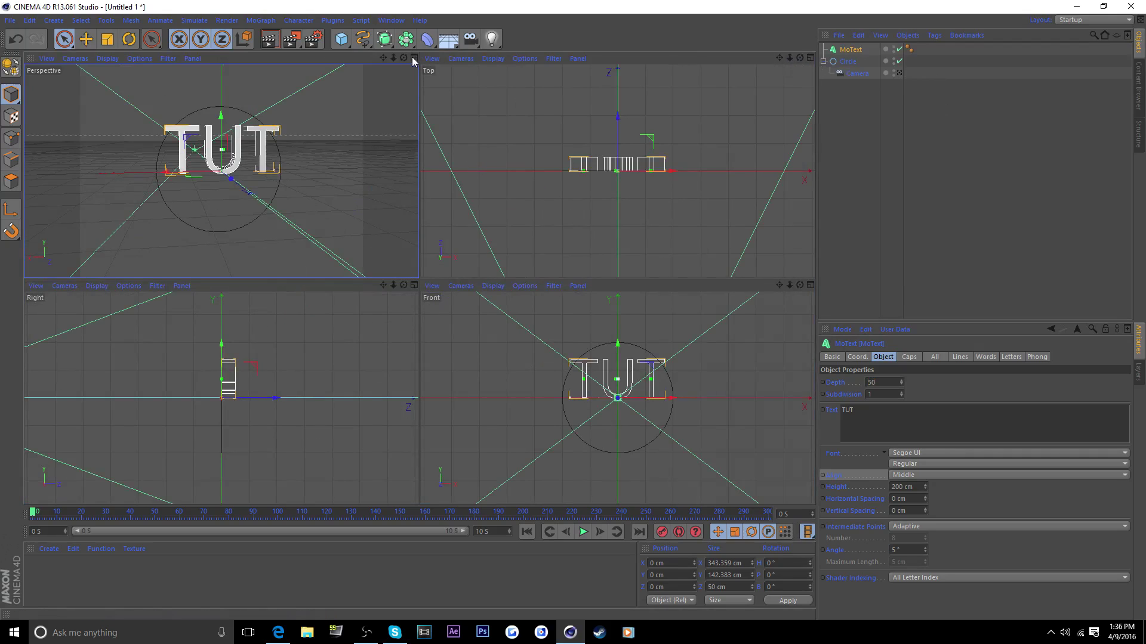
click(414, 58)
mouse_move(800, 59)
mouse_down()
mouse_move(663, 95)
mouse_move(807, 58)
mouse_up()
click(988, 261)
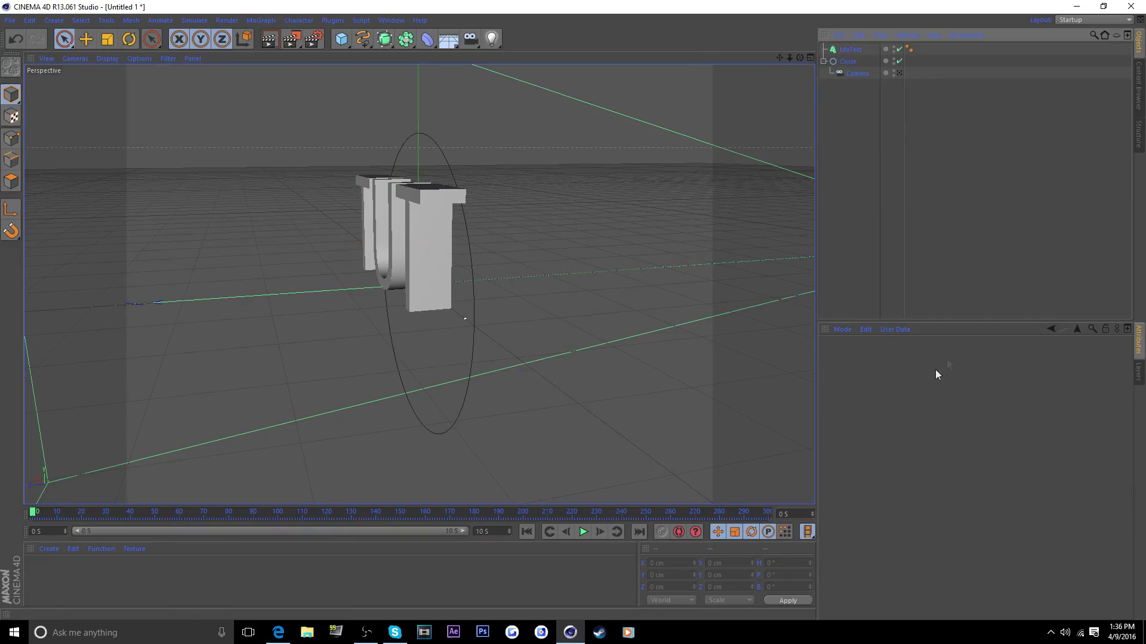
Try a much larger extrusion depth on the MoText, undo the change, and return to the camera view.
click(851, 50)
drag(901, 381, 901, 381)
key(ctrl+z)
key(ctrl+z)
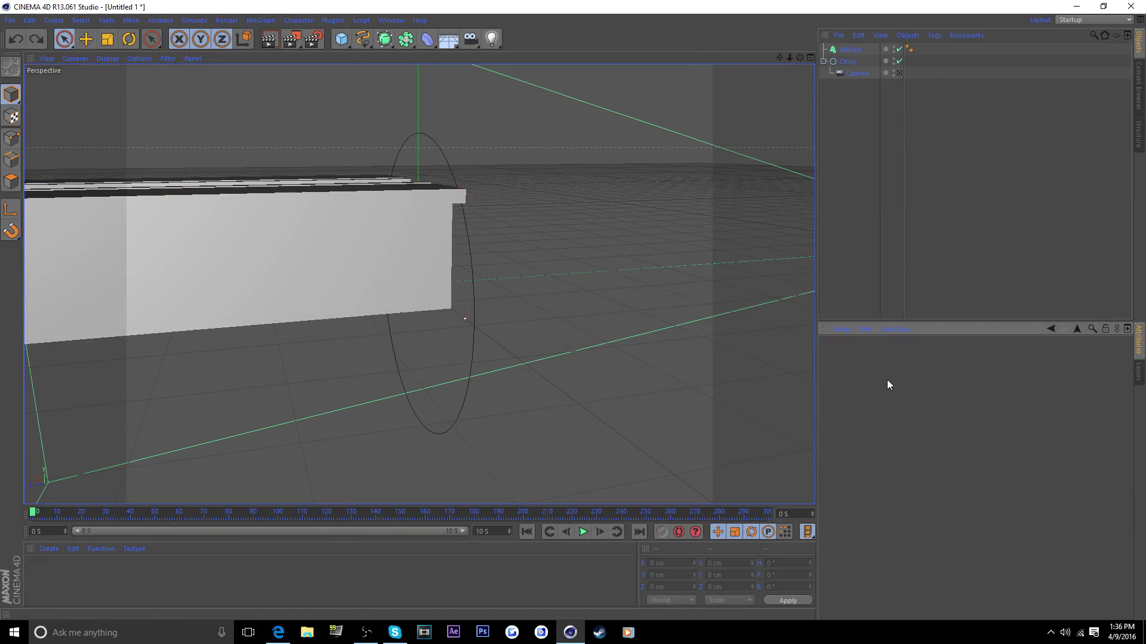
click(851, 50)
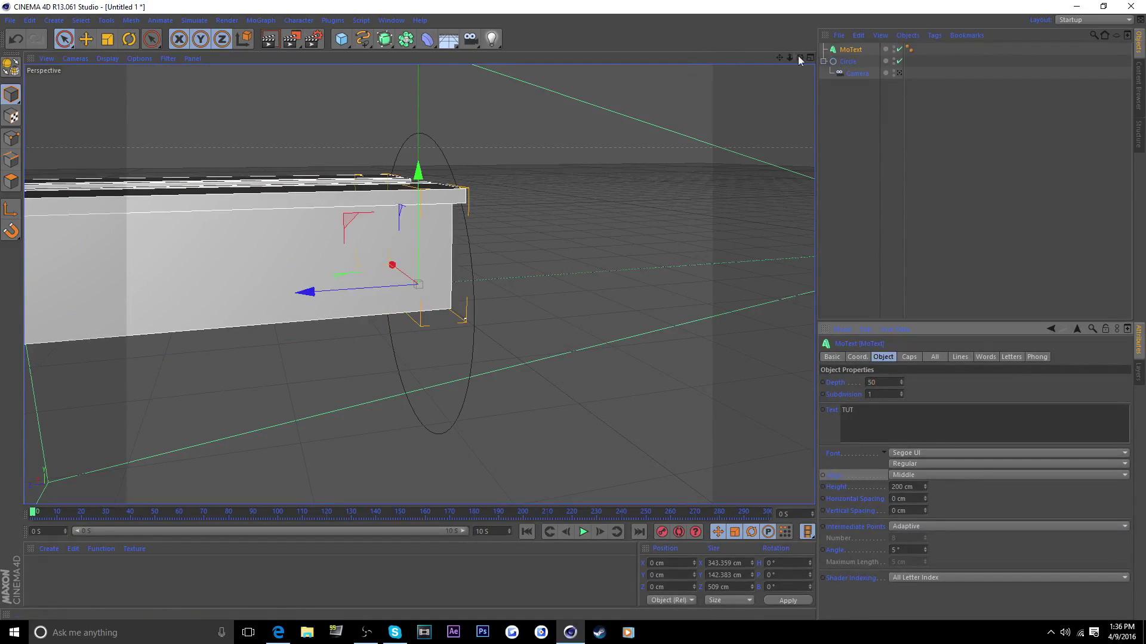
drag(800, 58, 859, 44)
click(898, 74)
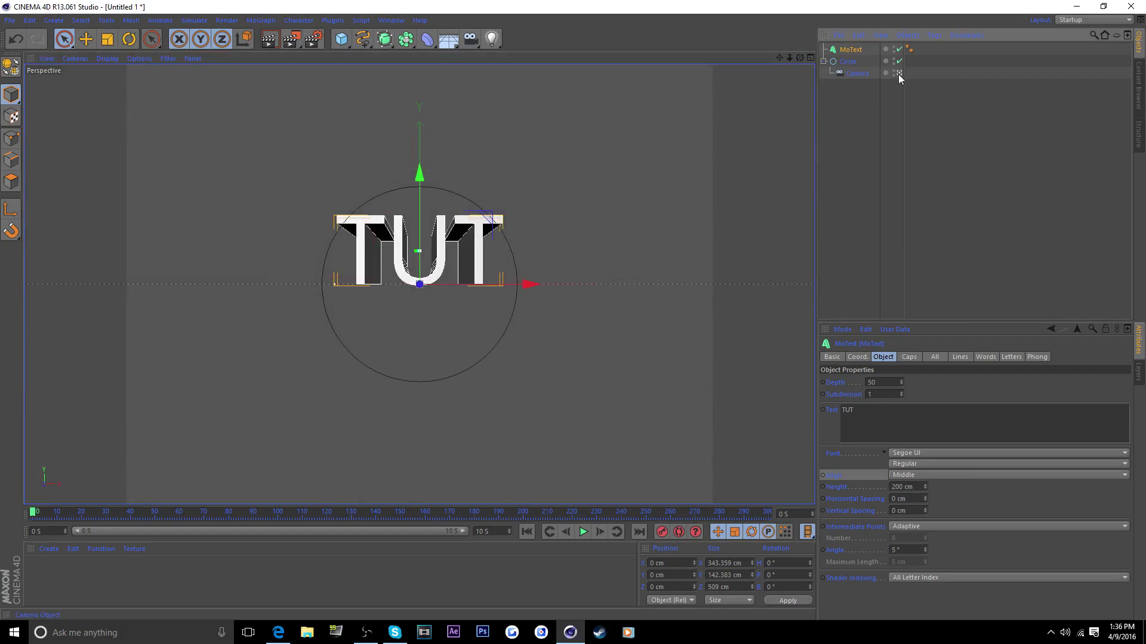
Replace the MoText with a new one reading "TUT", with Middle alignment and a depth of 50.
key(Delete)
click(261, 20)
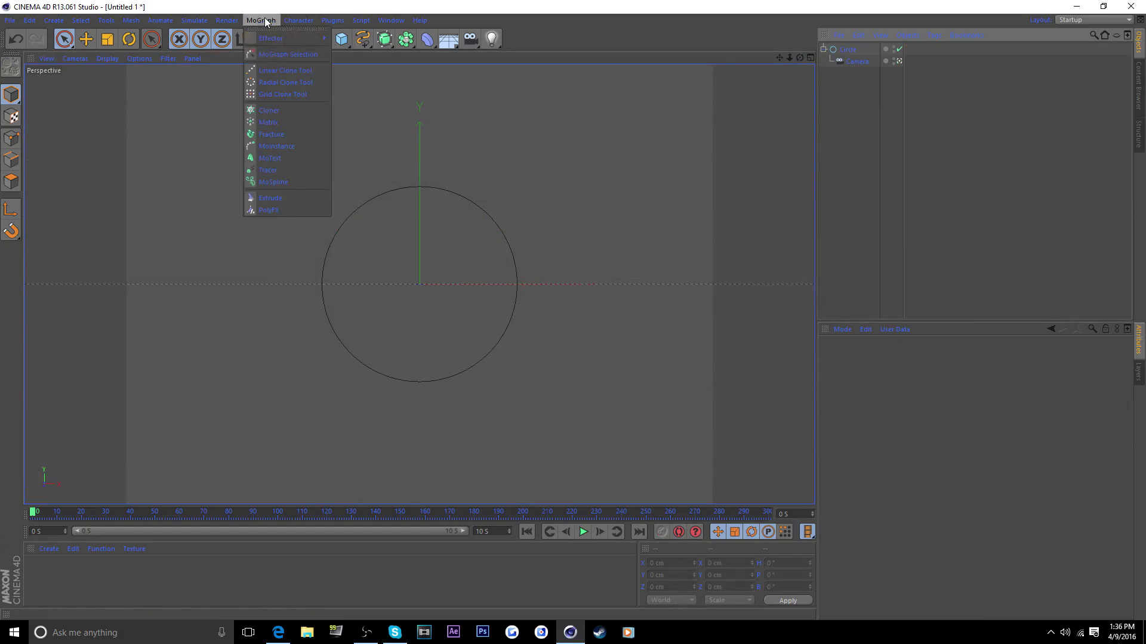
click(272, 158)
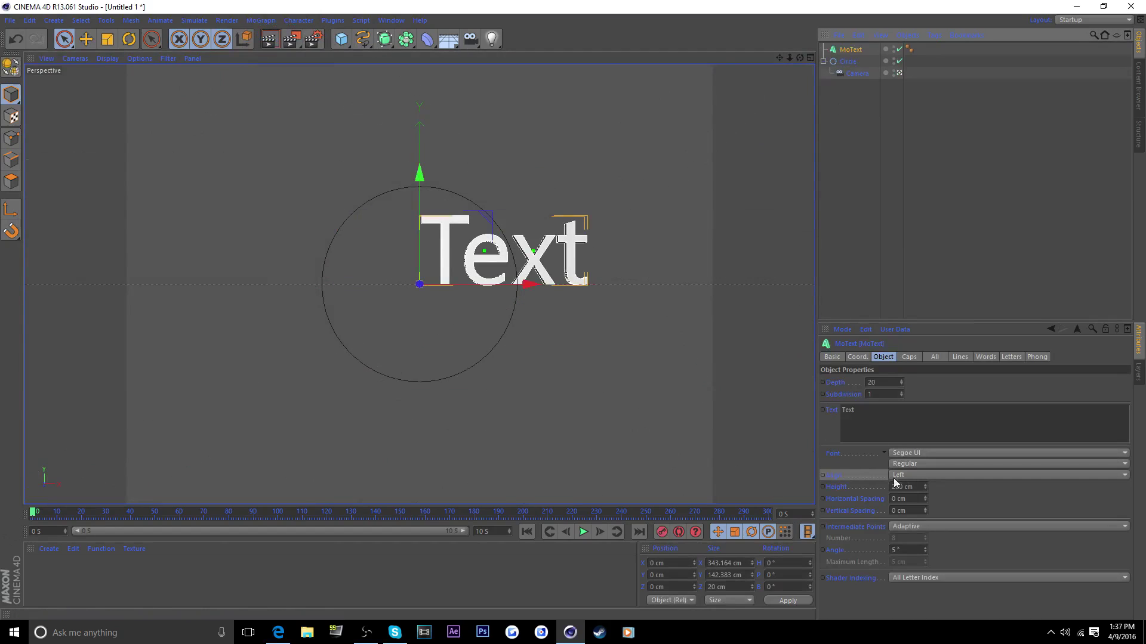
double_click(847, 410)
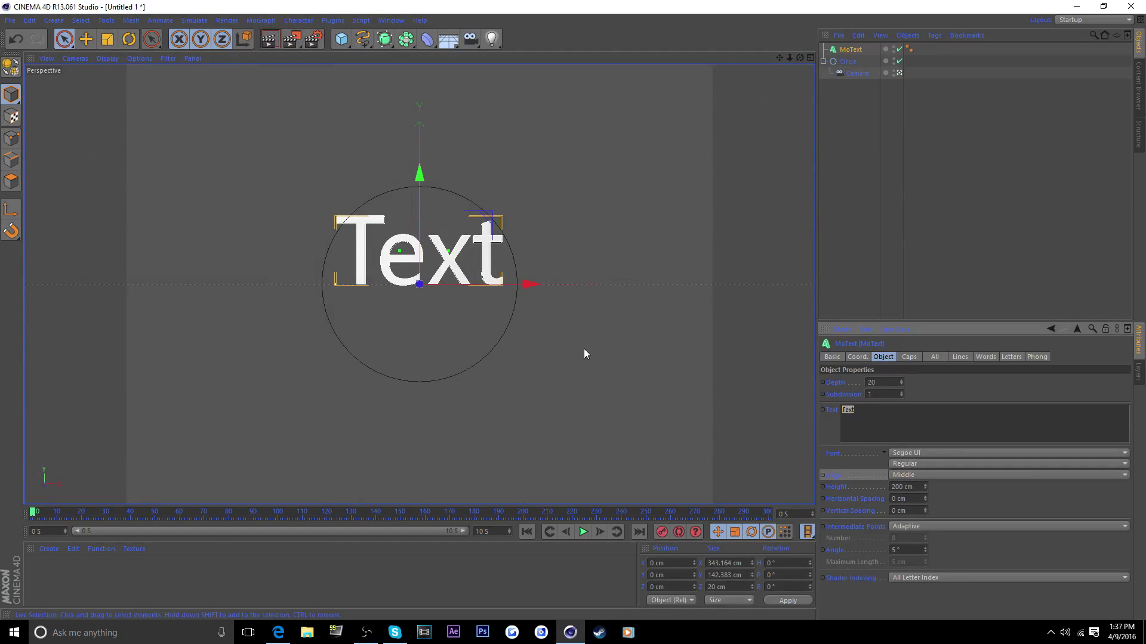
text(TUT)
click(890, 380)
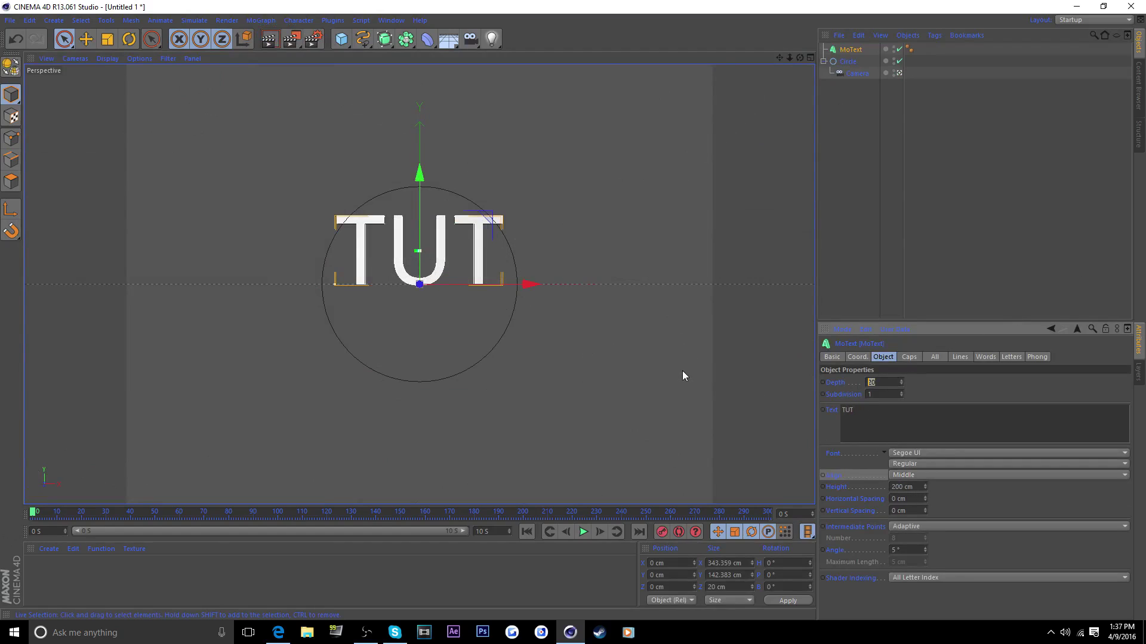
key(Return)
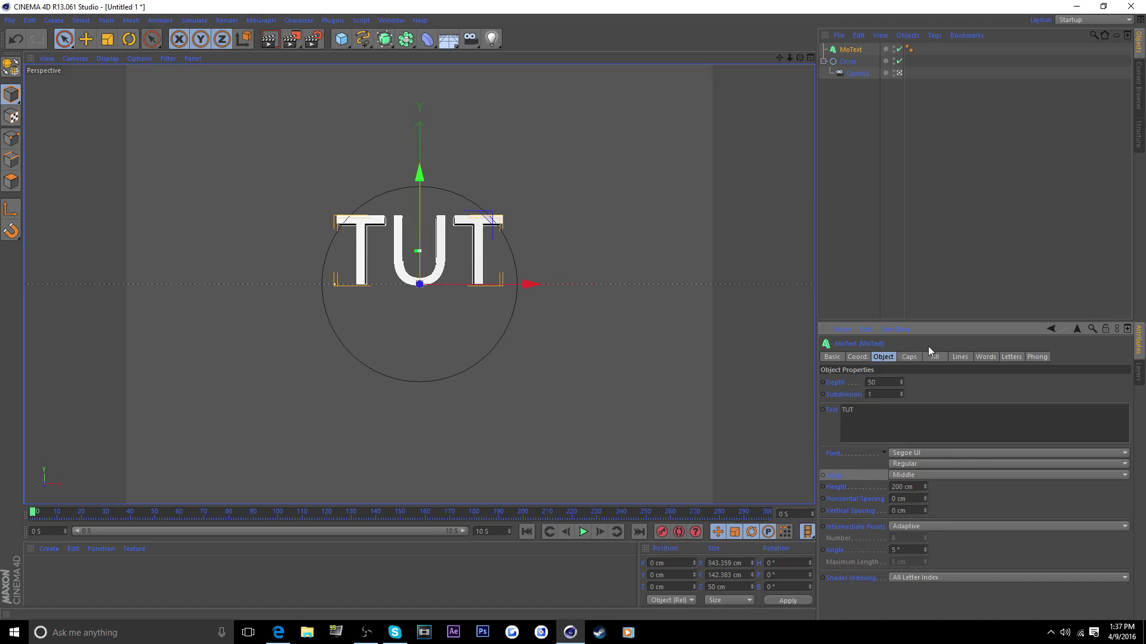
Set both the start and end caps of the MoText to Fillet Cap.
click(910, 357)
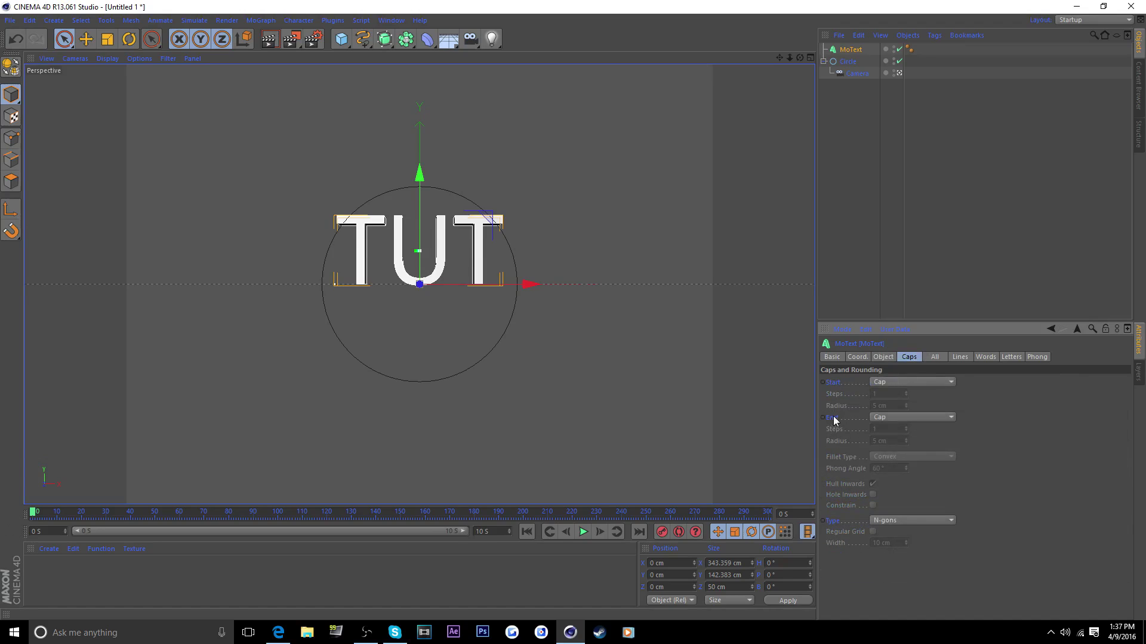
click(886, 381)
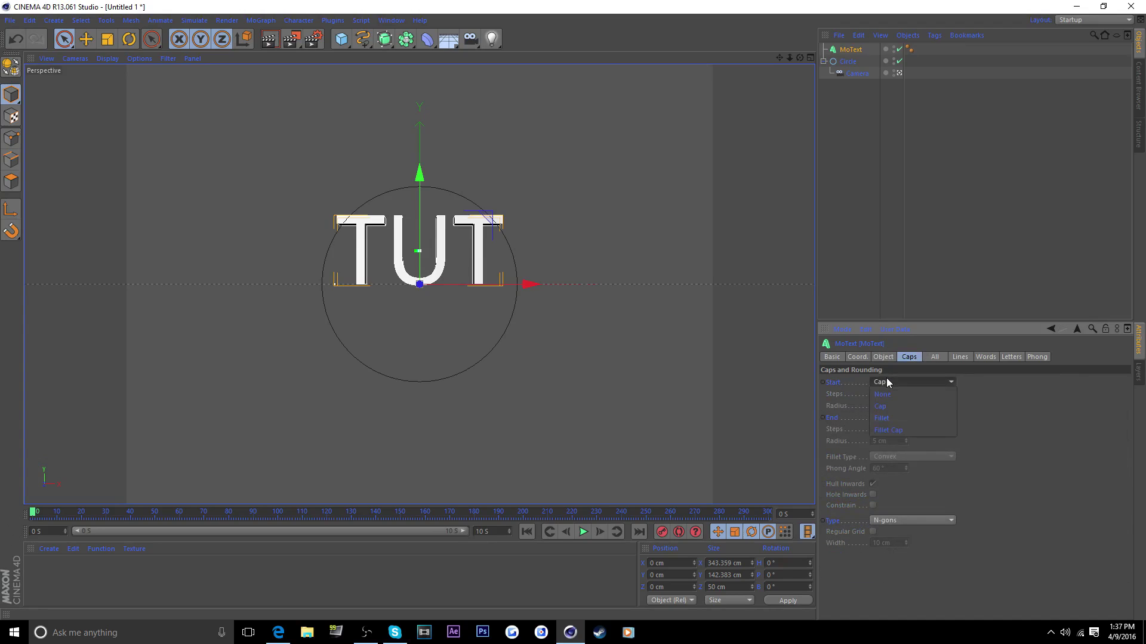
click(889, 428)
click(888, 418)
click(889, 463)
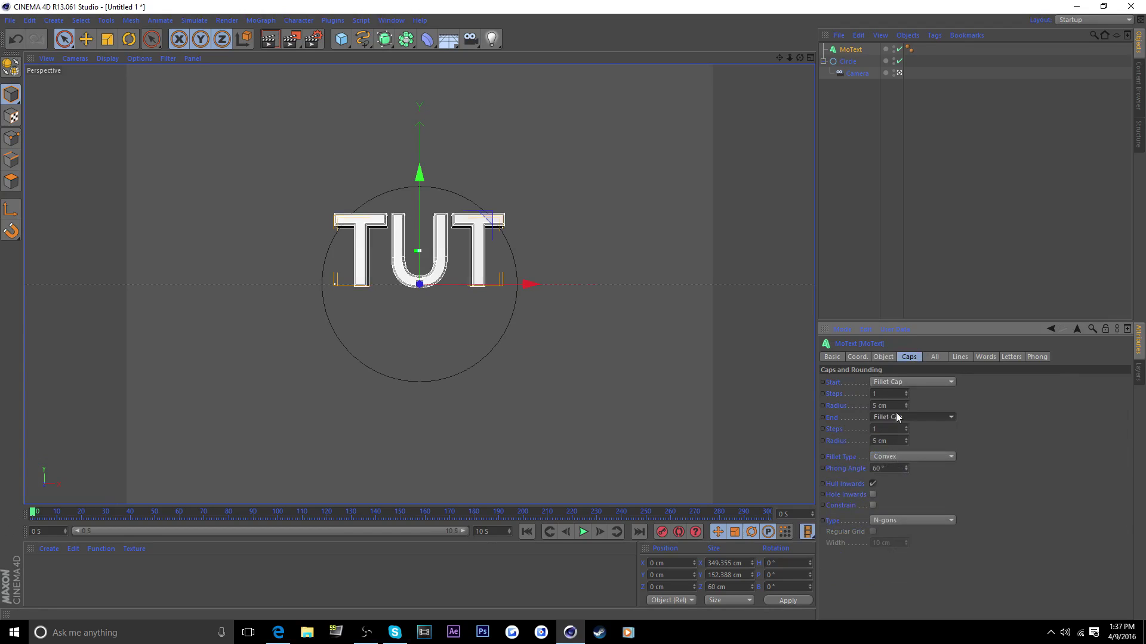
Leave the camera view and set the MoText's start and end fillet steps to 14.
click(877, 166)
click(899, 73)
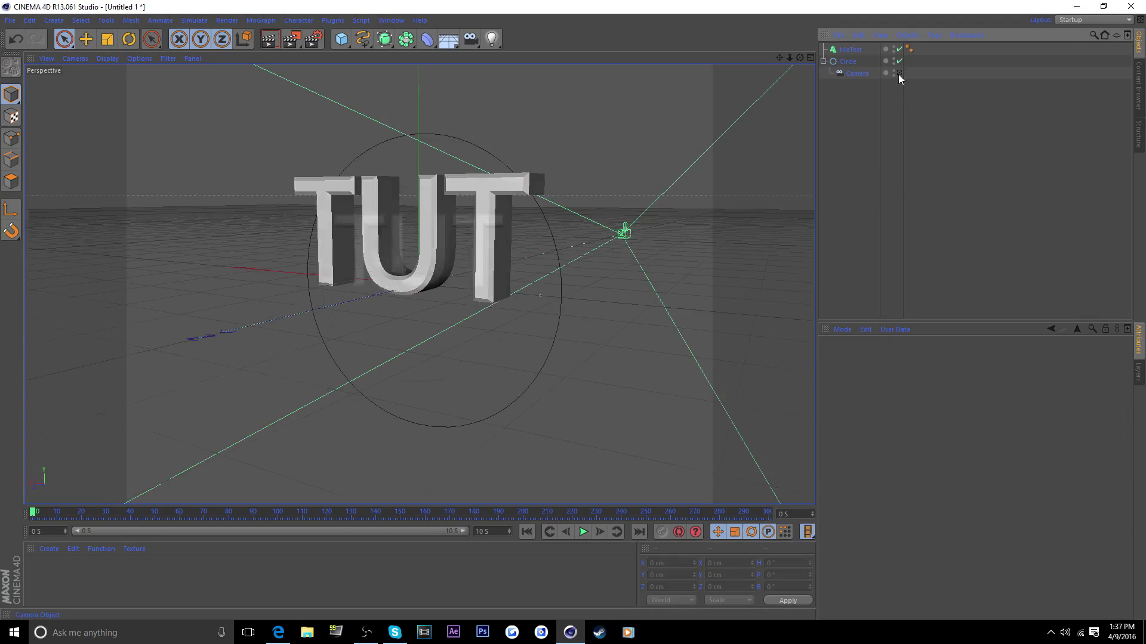
drag(800, 57, 751, 72)
alt+drag(471, 176, 457, 181)
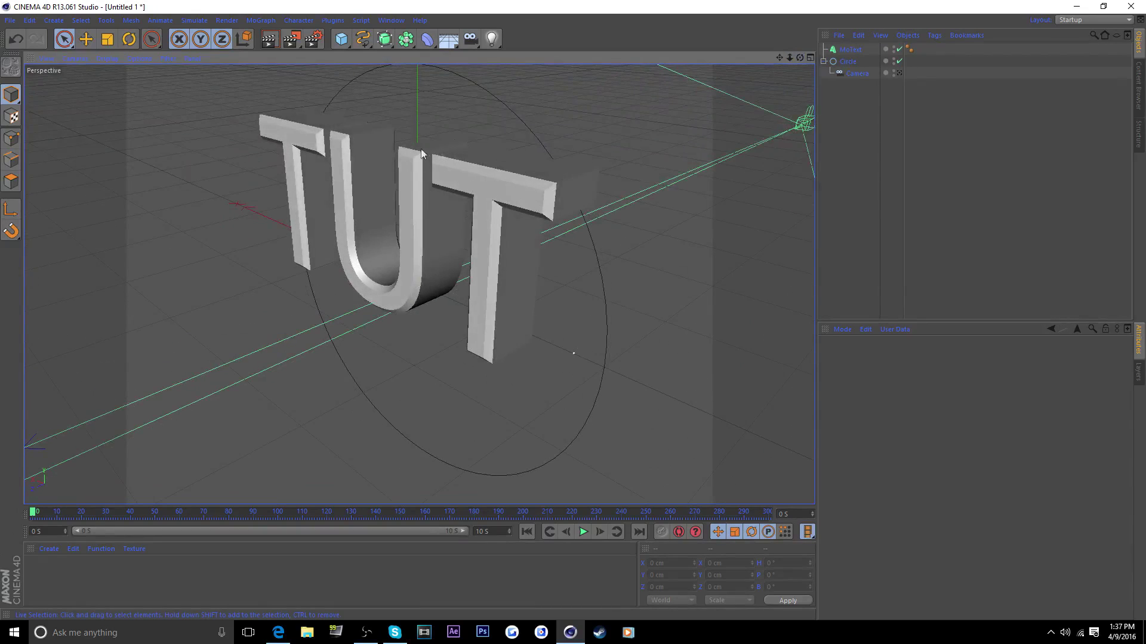
click(853, 49)
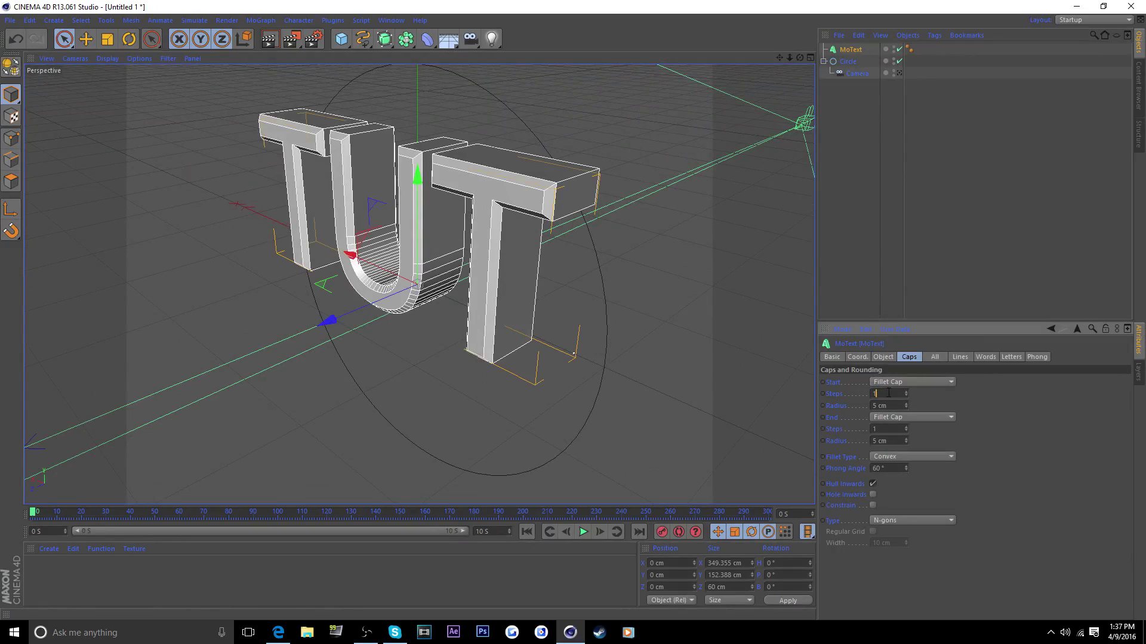
click(919, 185)
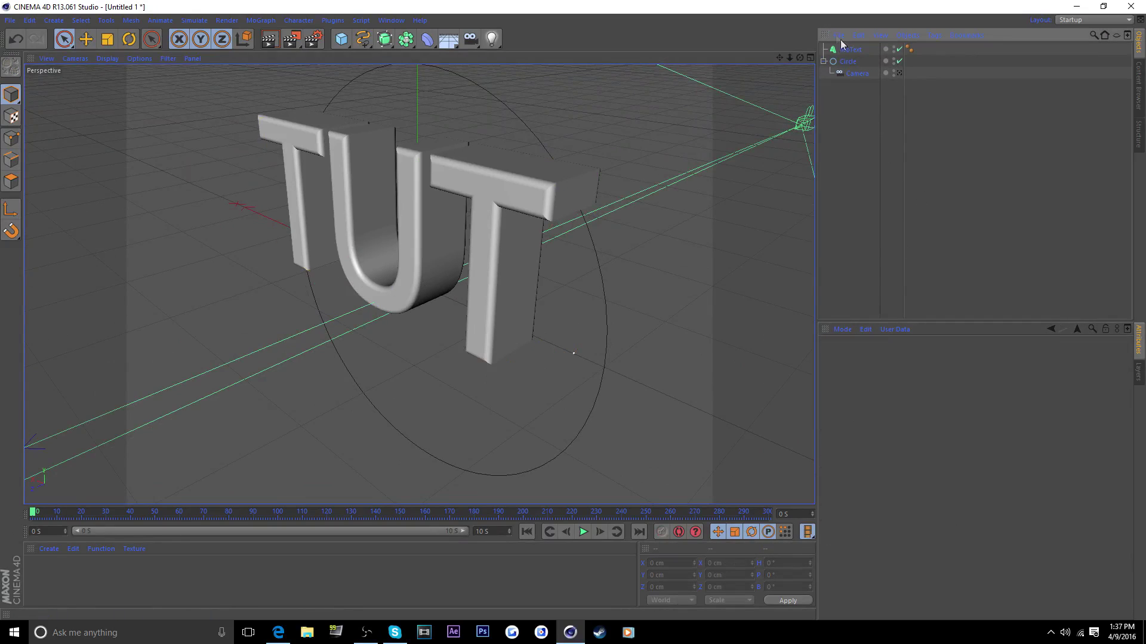
Duplicate the MoText and set the copy's start and end fillet radius to 2.5 cm.
click(859, 50)
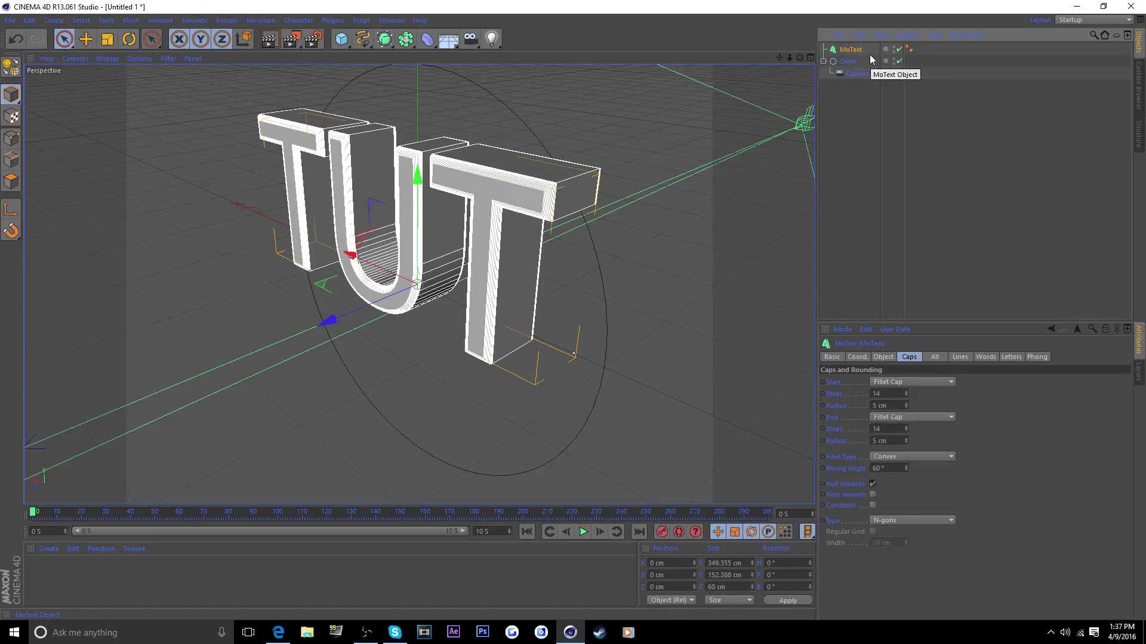
ctrl+drag(869, 55, 854, 57)
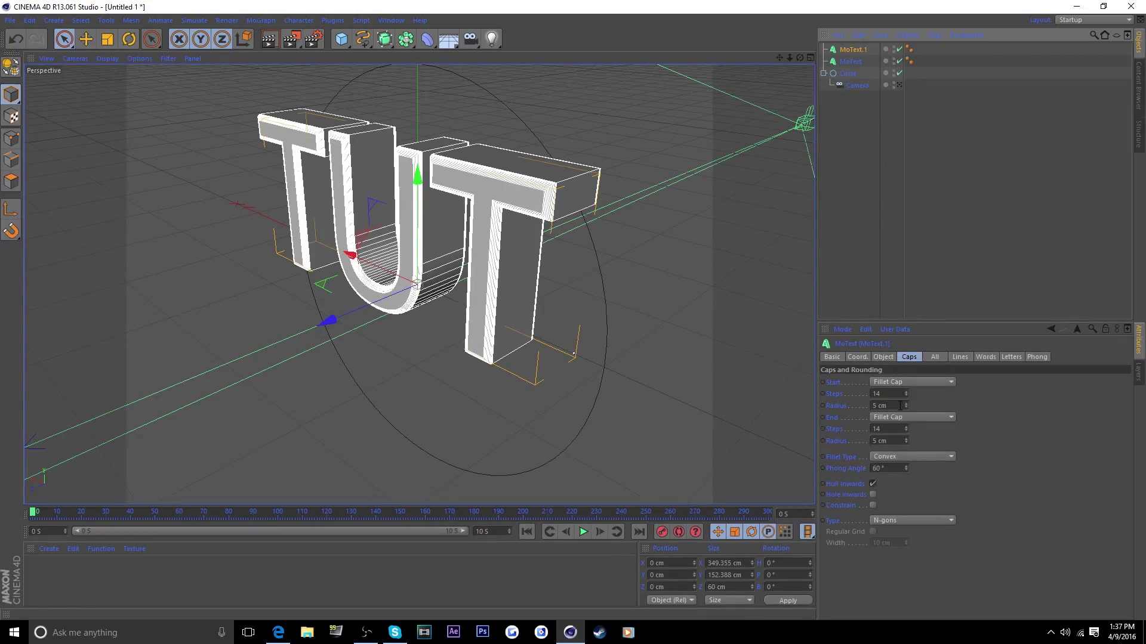
click(900, 405)
text(2.5)
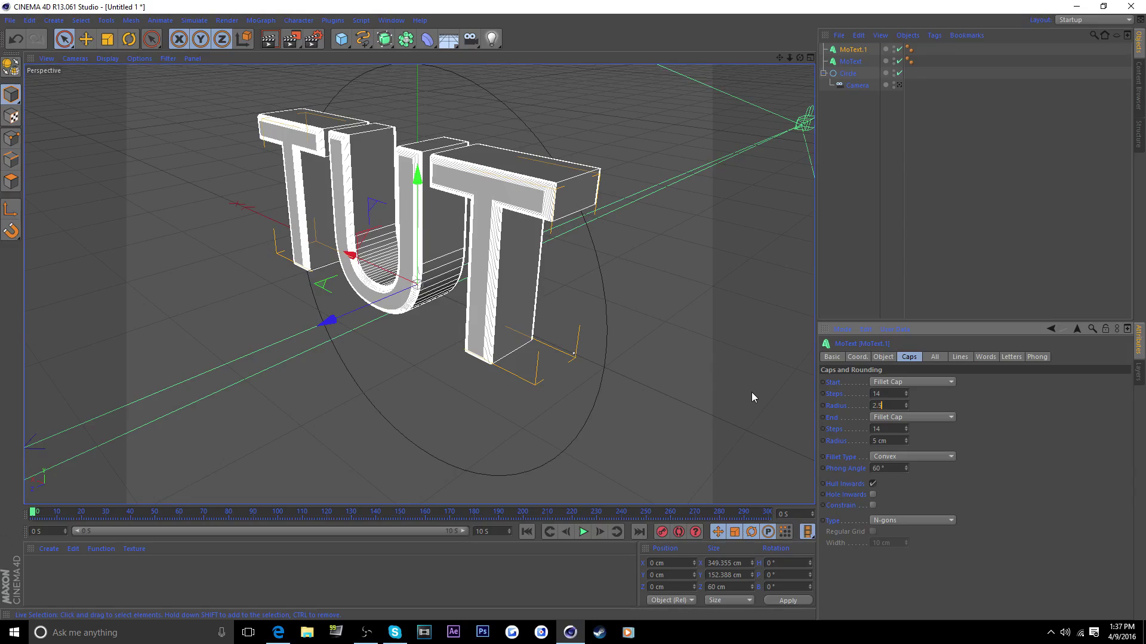
click(887, 440)
text(2.5)
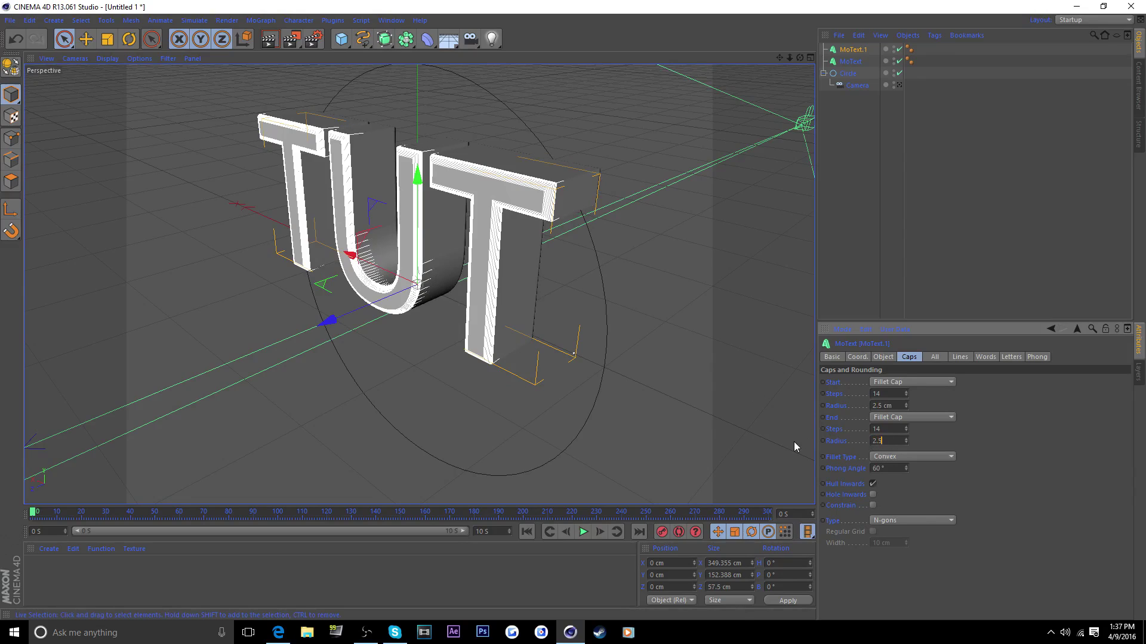
Set the extrusion depth of the duplicated MoText to 70.
click(883, 356)
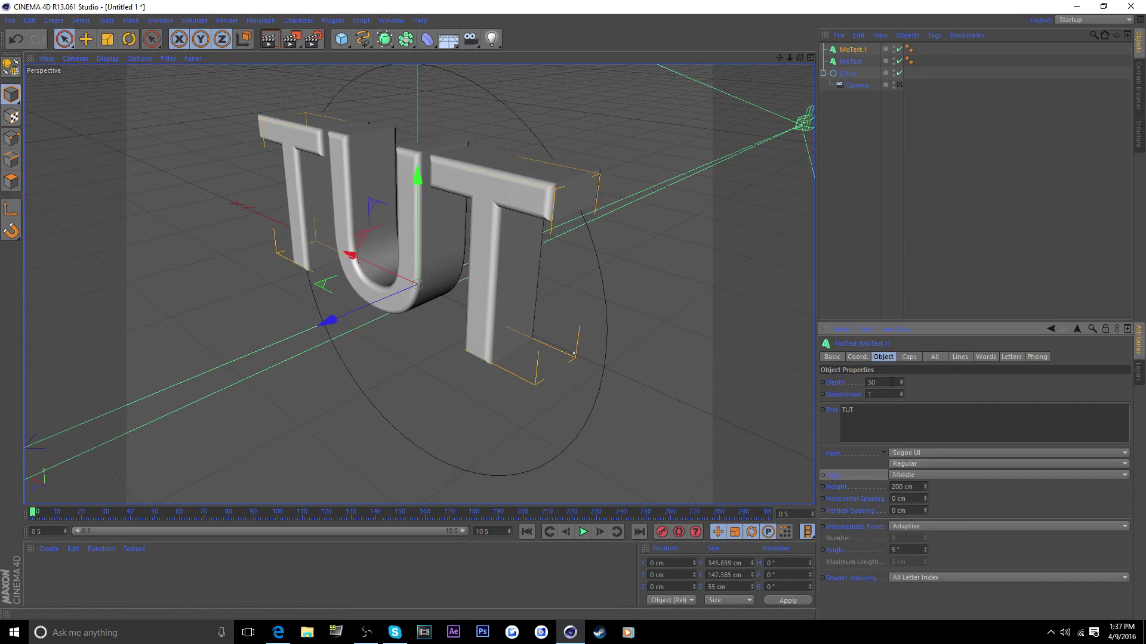
click(892, 381)
text(70)
key(Return)
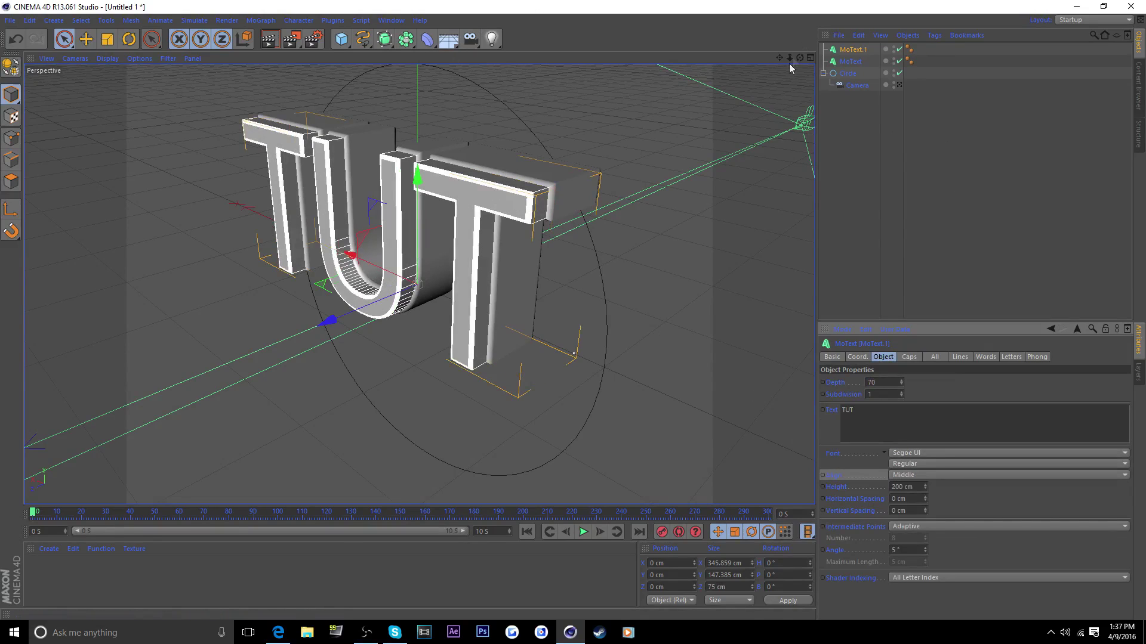
Move the duplicated MoText slightly in the negative Z direction so it protrudes on both sides of the original.
drag(800, 57, 270, 107)
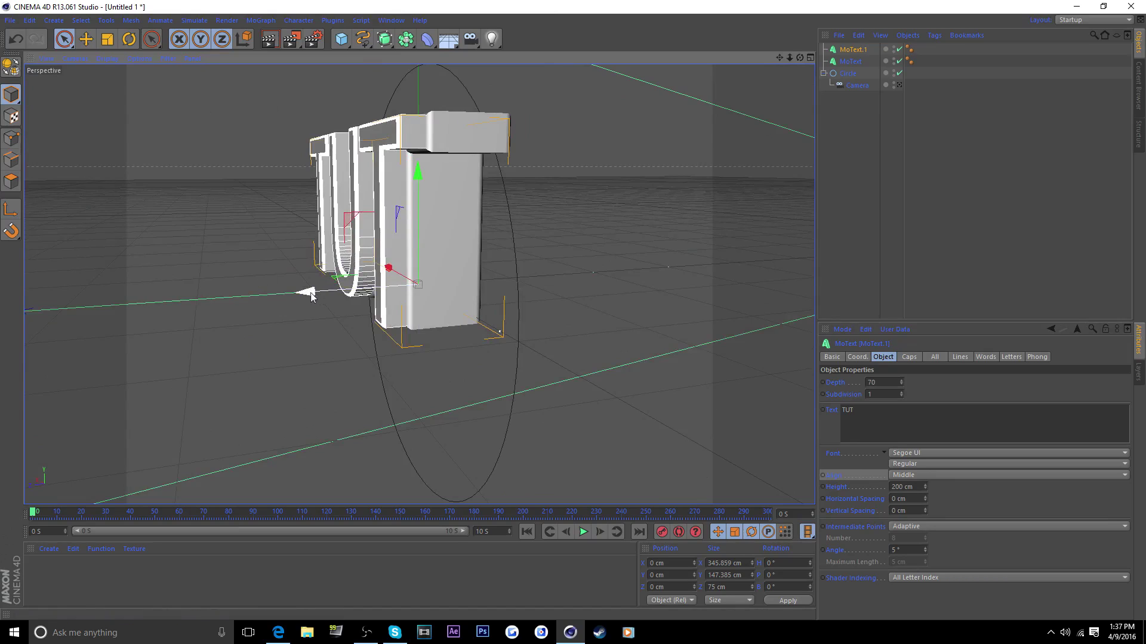
drag(309, 297, 316, 292)
click(888, 148)
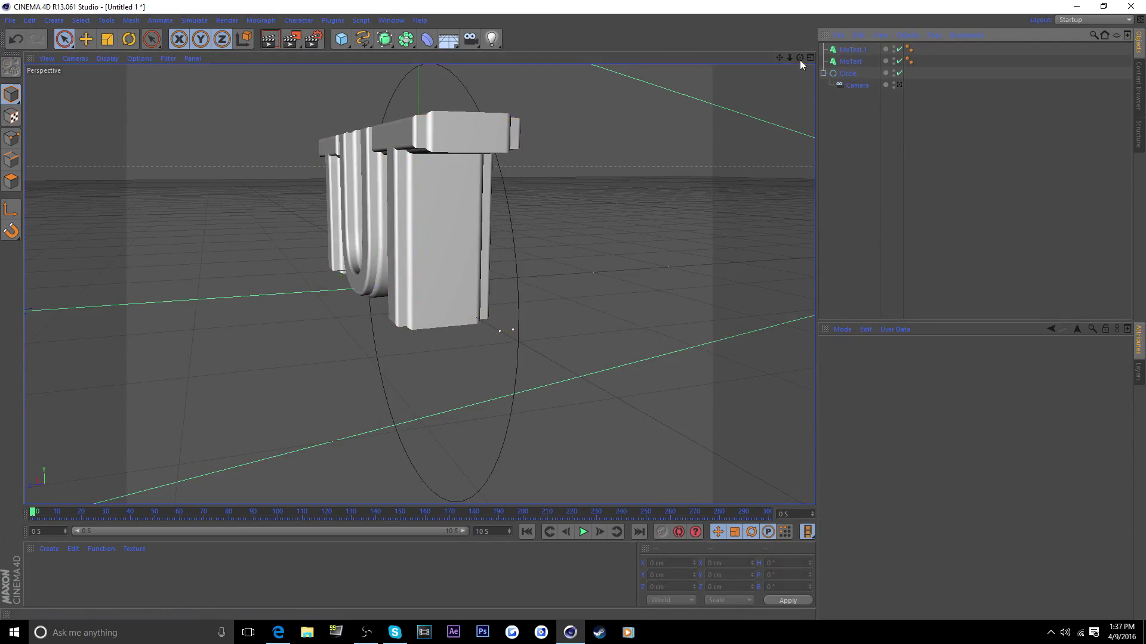
Examine the layered text from several angles, and return to the camera view with the original MoText selected.
drag(799, 58, 480, 177)
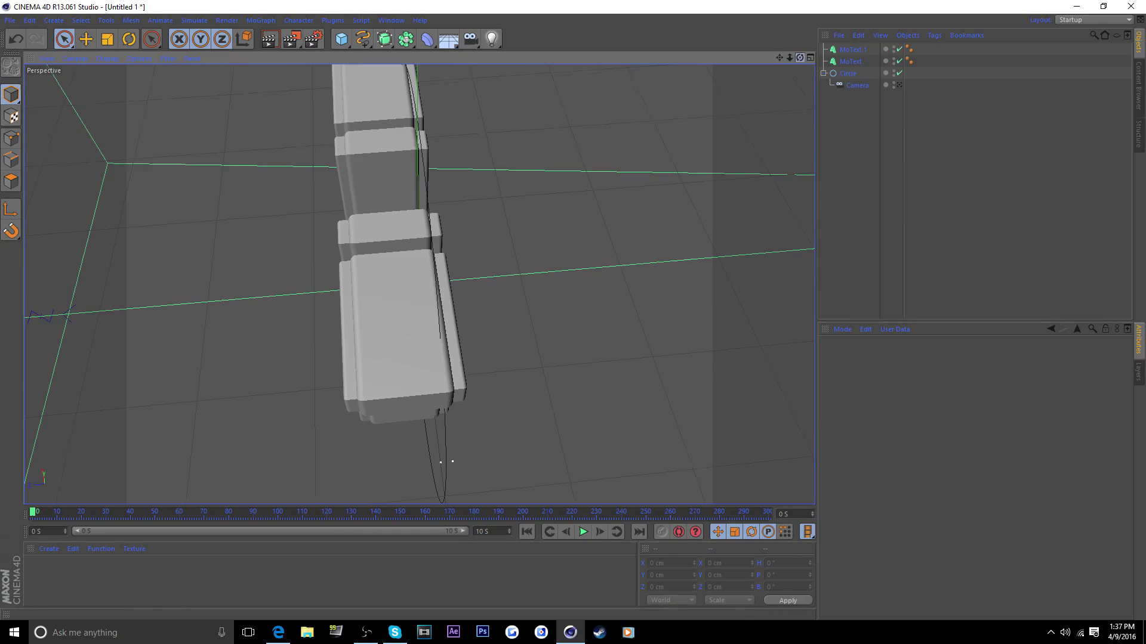
drag(799, 57, 382, 202)
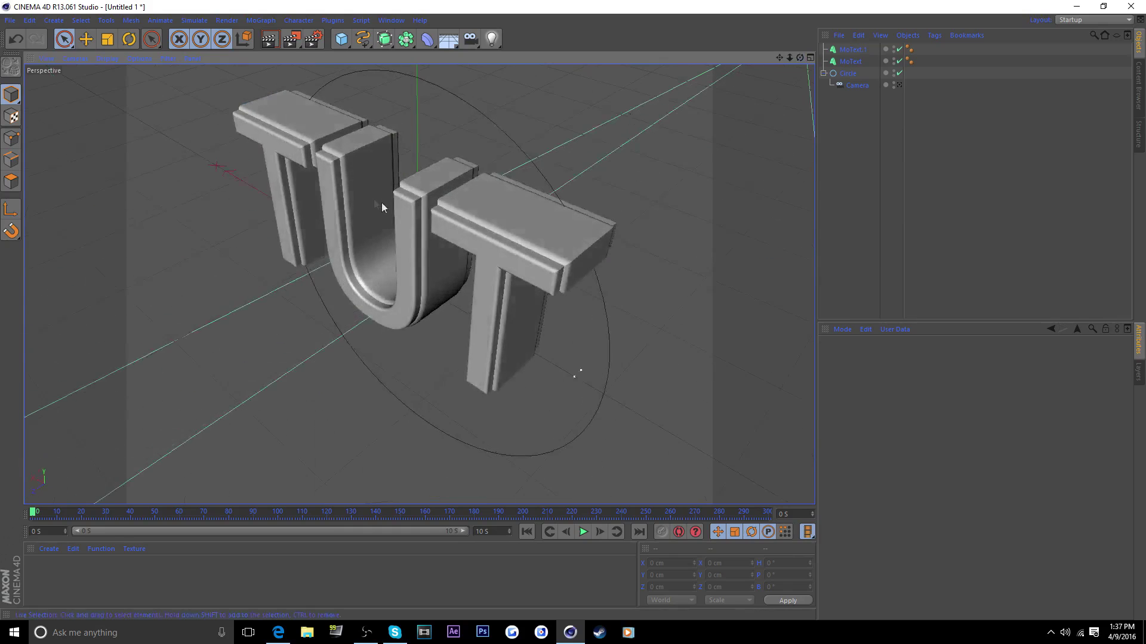
click(899, 85)
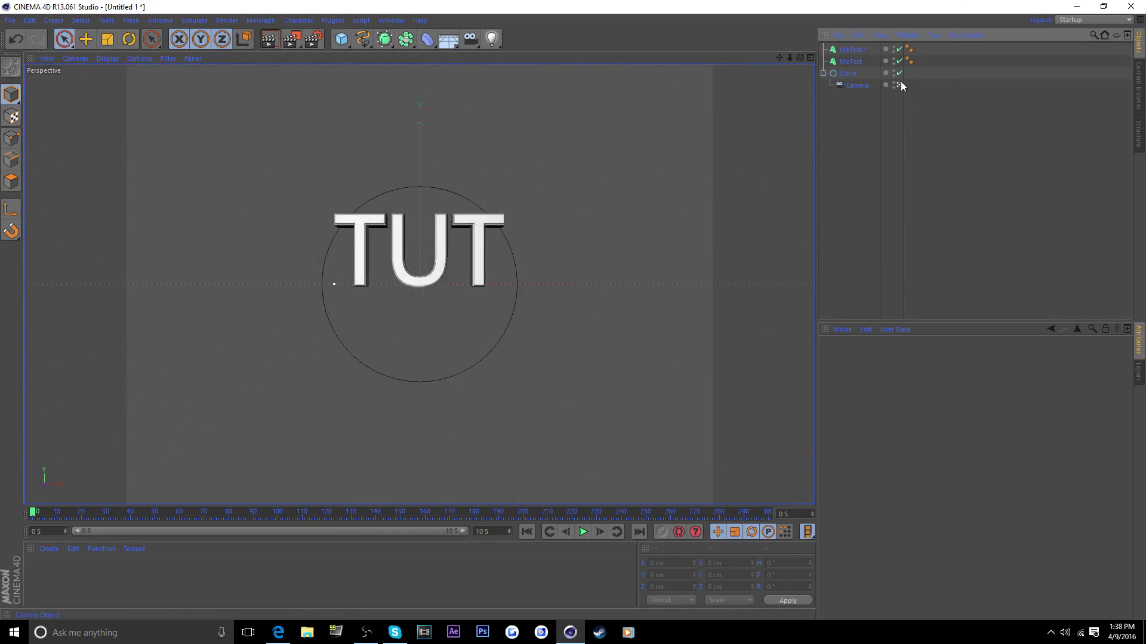
click(857, 60)
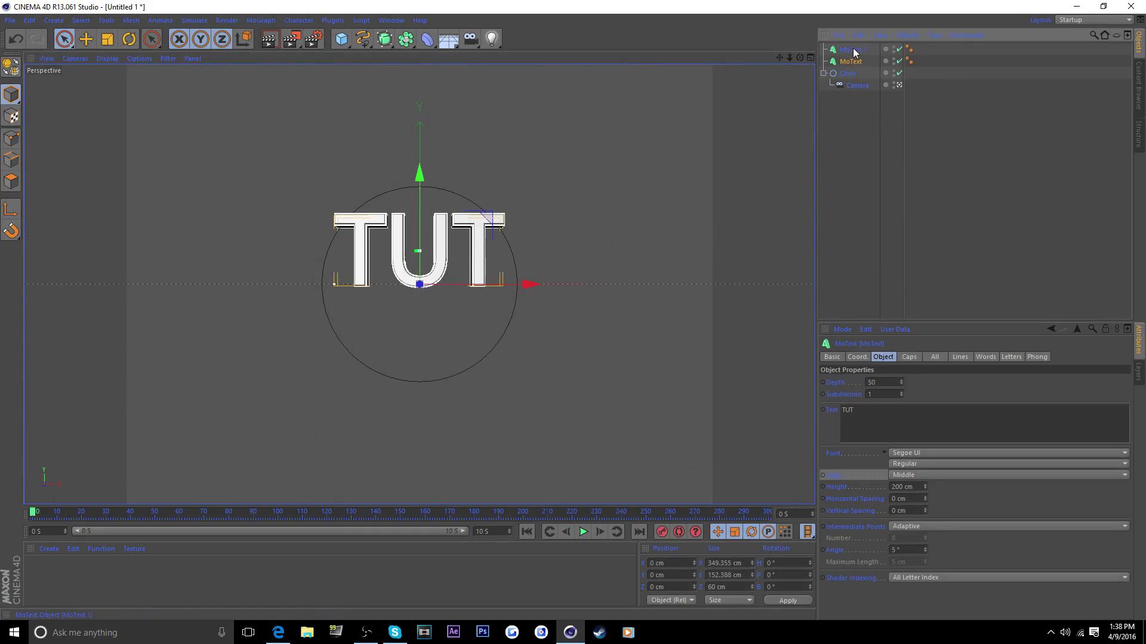
Move both MoText layers down together to a Y position of about -60 cm, centring the title within the circle.
ctrl+click(853, 50)
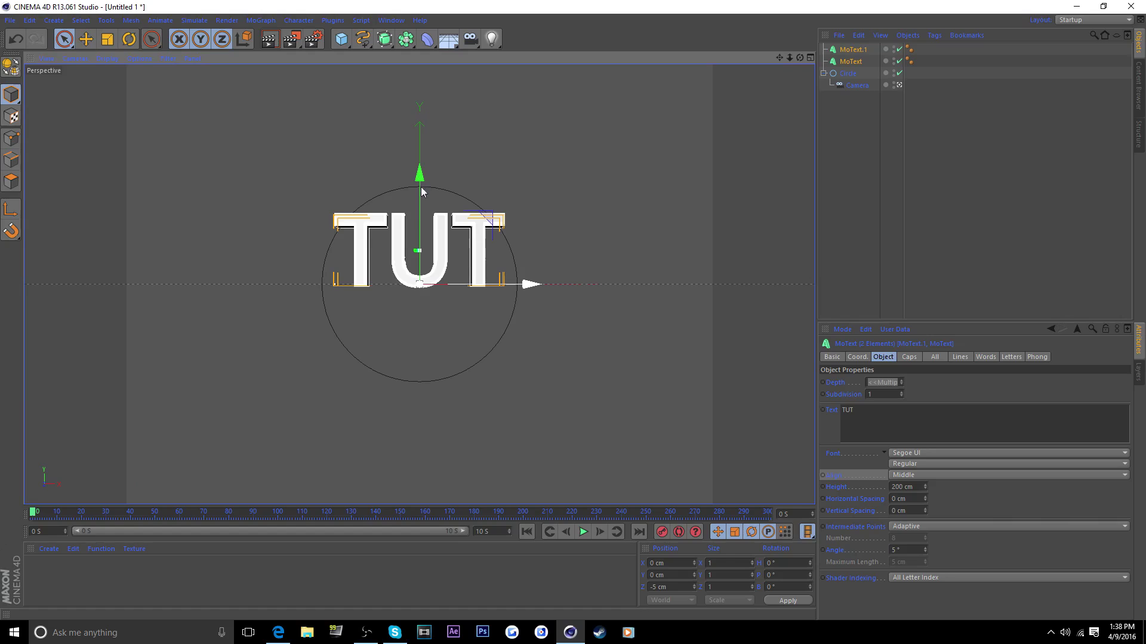
drag(421, 192, 428, 209)
click(945, 164)
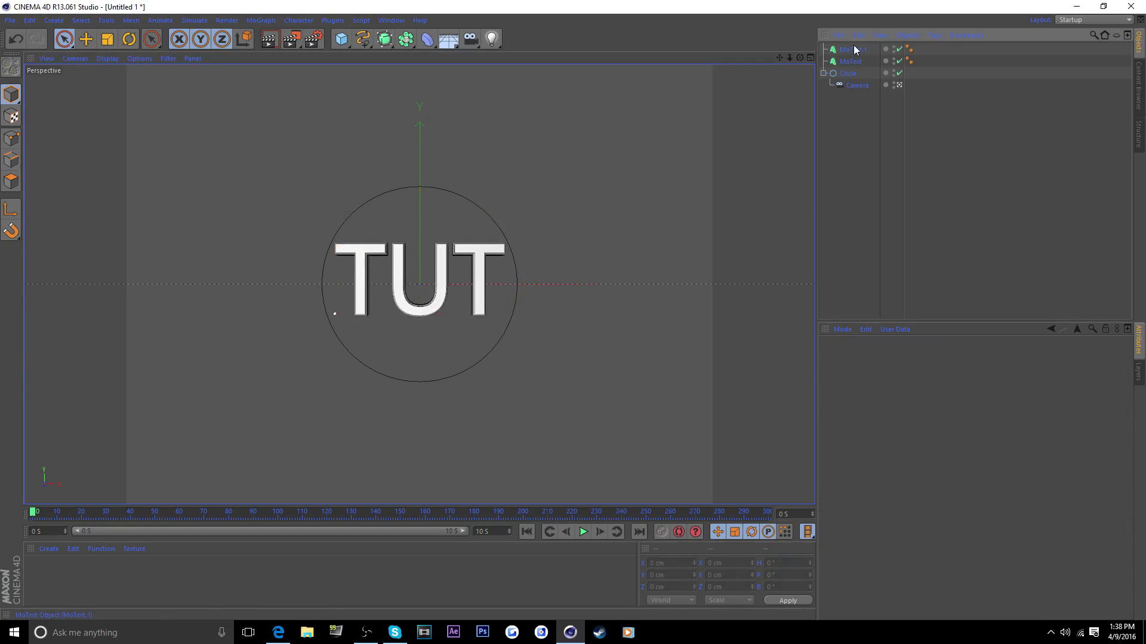
Set the font of both MoText layers to M.F. Plexus Italic.
click(845, 62)
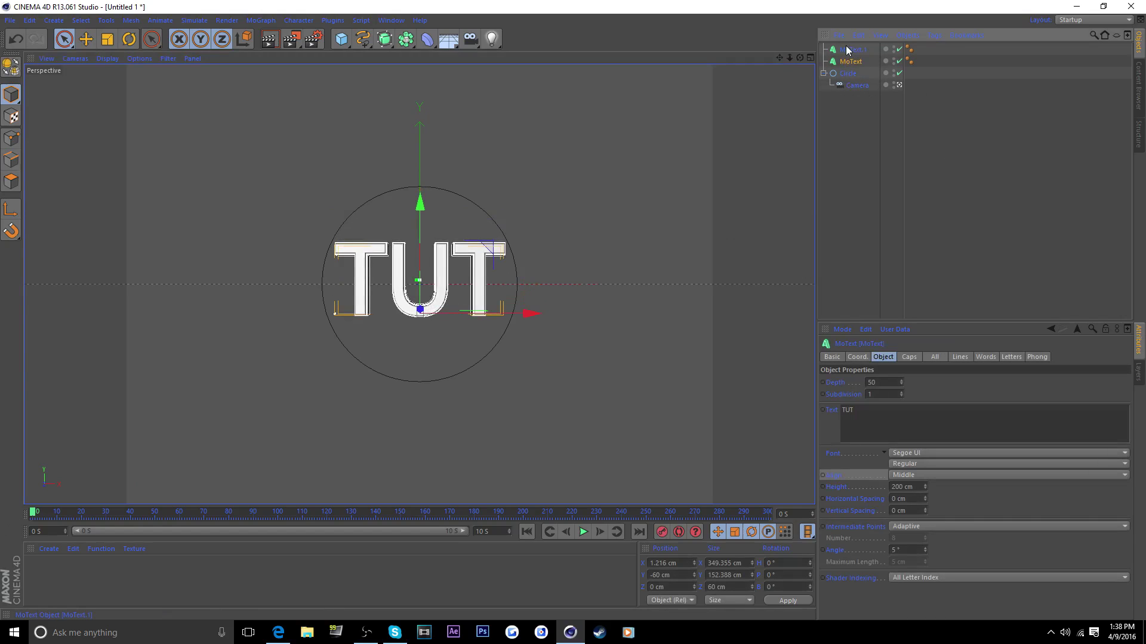
ctrl+click(847, 50)
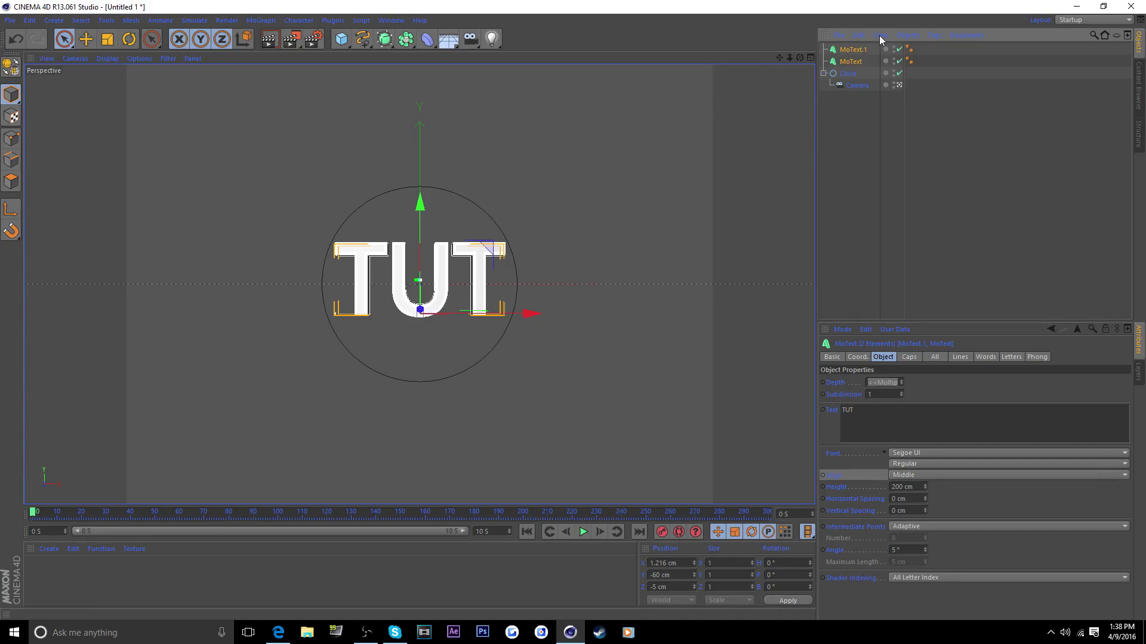
click(930, 453)
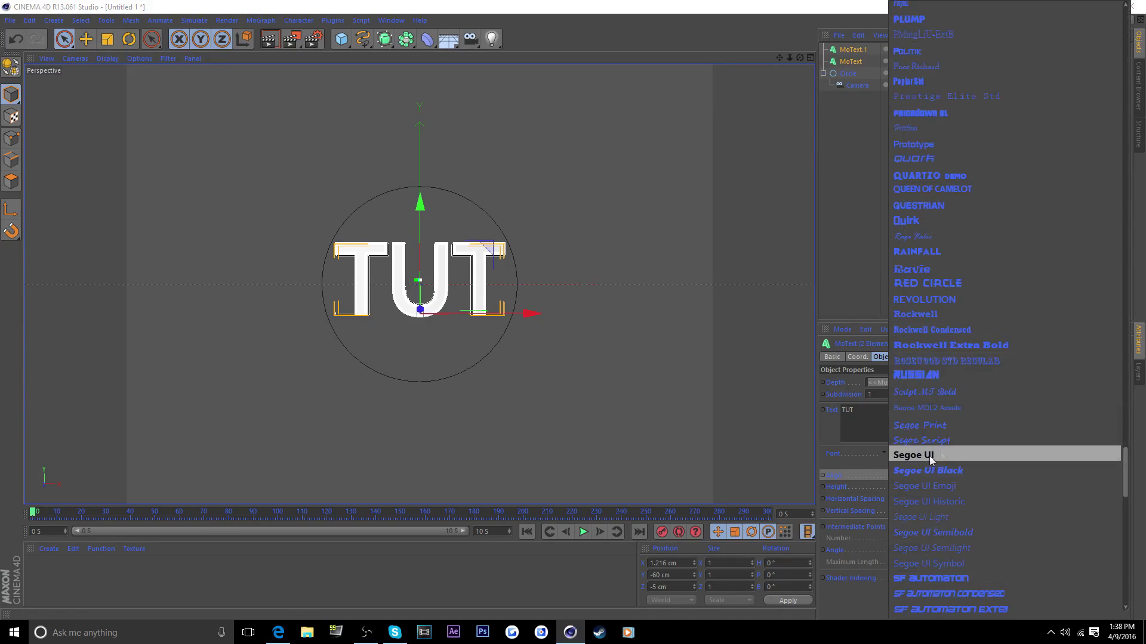
scroll(942, 418, up, 2)
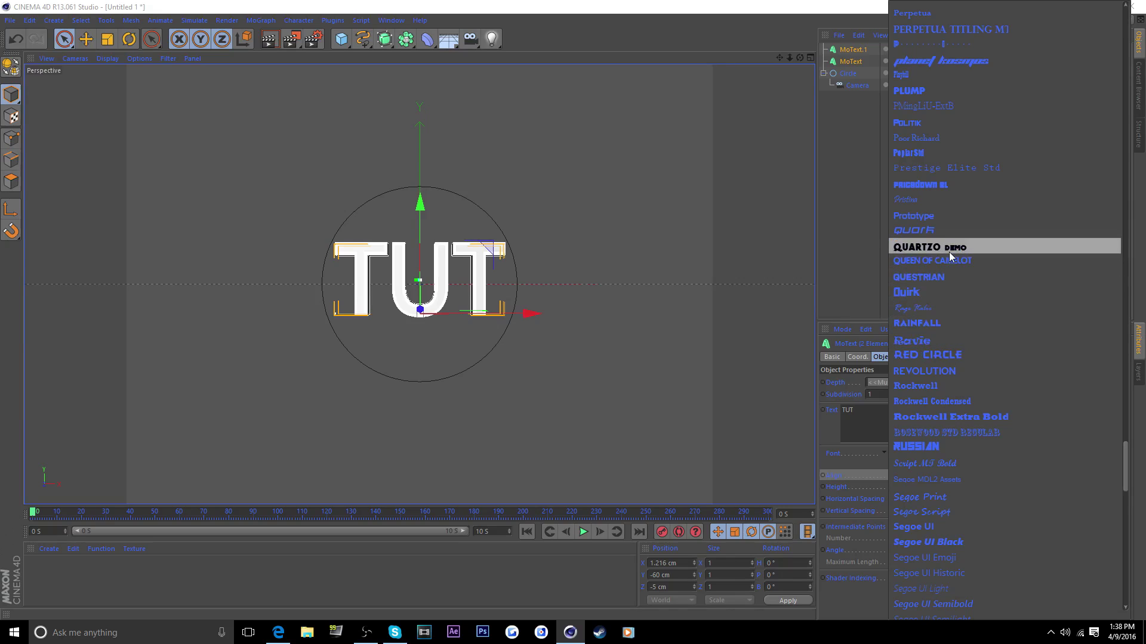
scroll(950, 249, up, 2)
scroll(934, 166, up, 3)
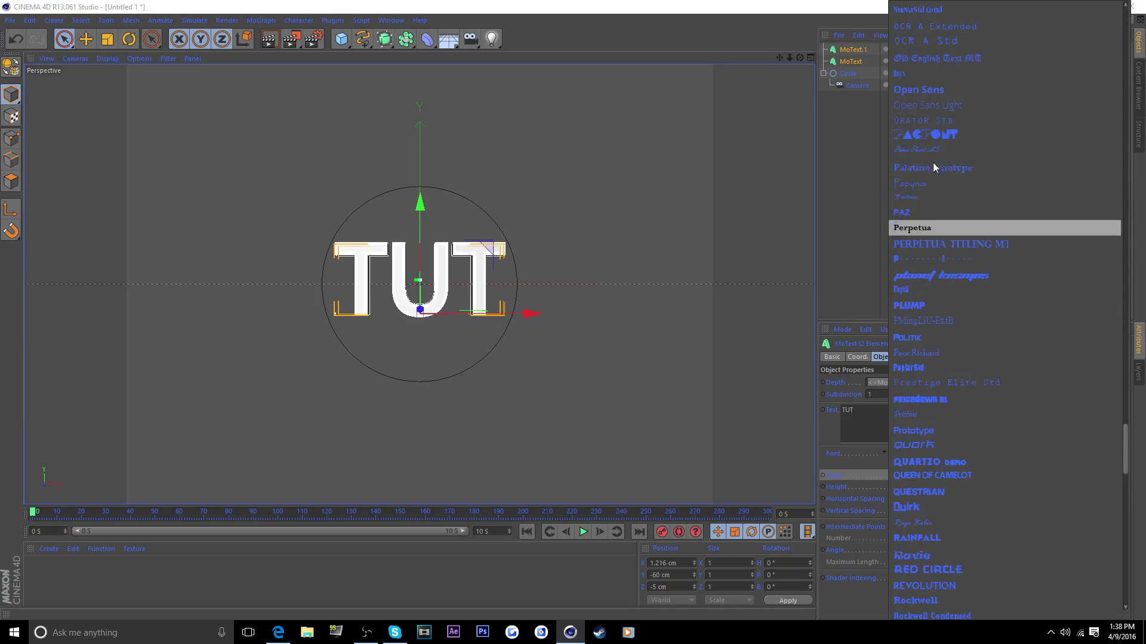
scroll(935, 174, up, 8)
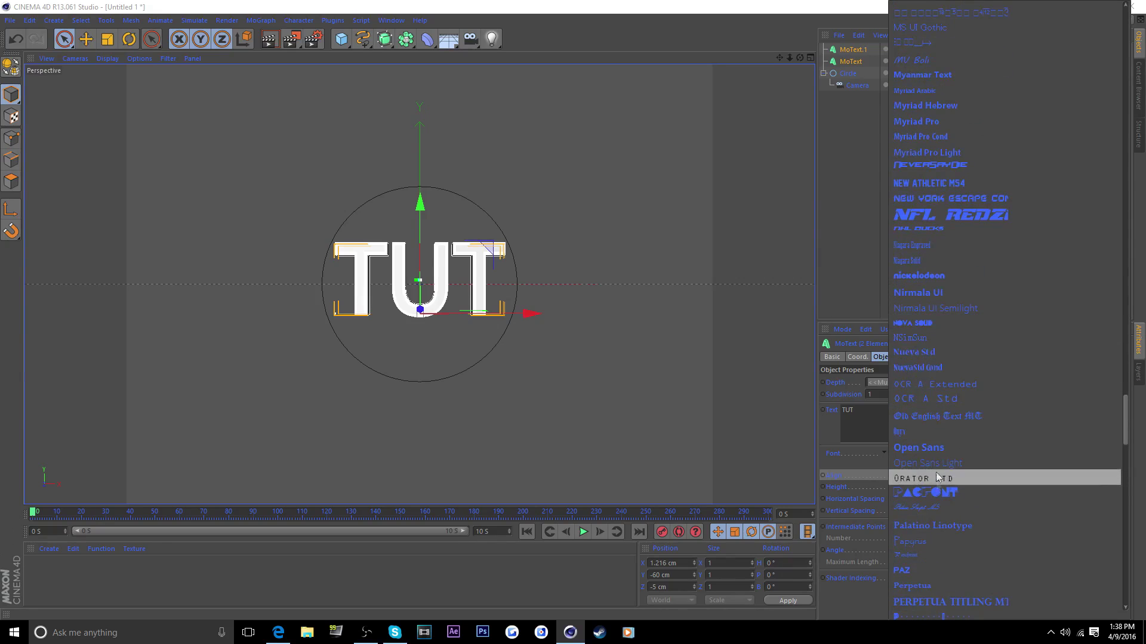
scroll(1018, 286, up, 12)
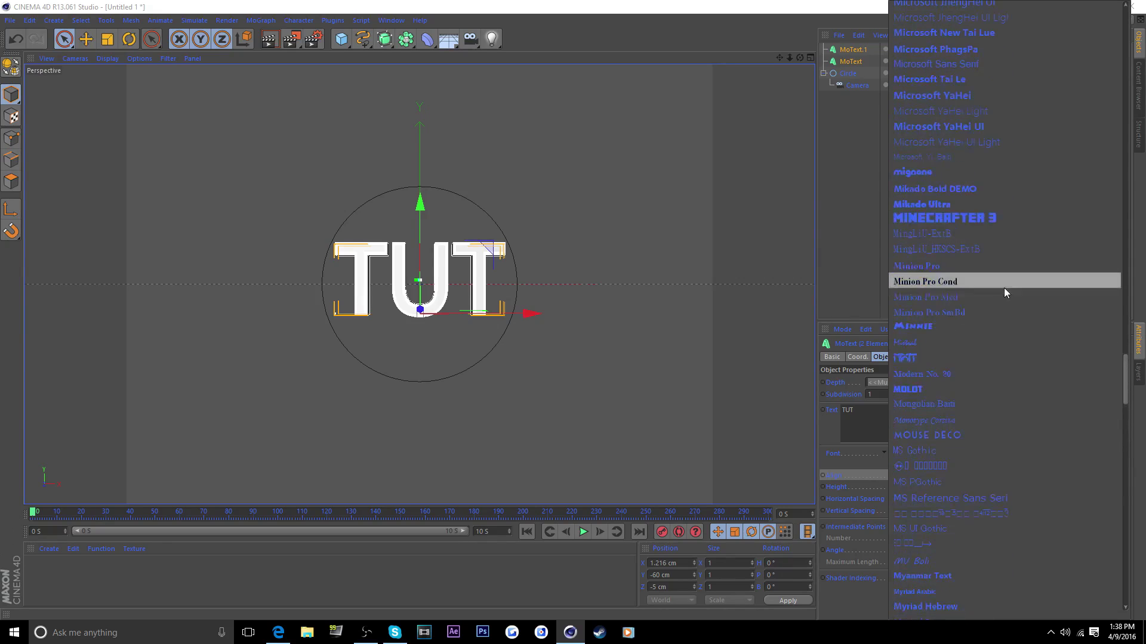
scroll(1004, 287, up, 3)
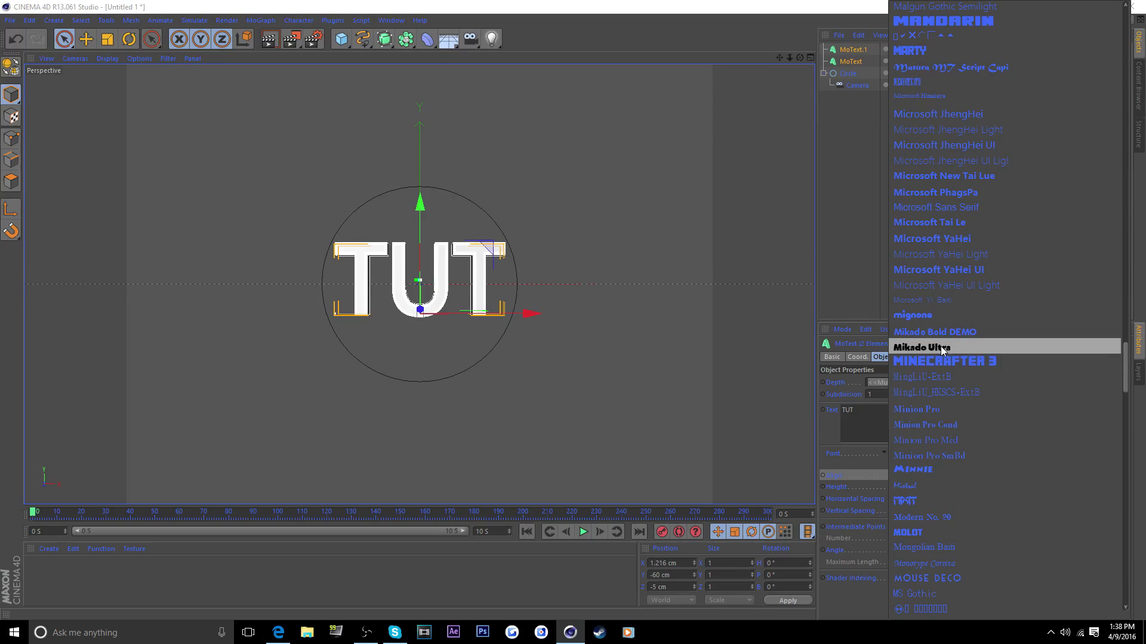
scroll(940, 347, up, 8)
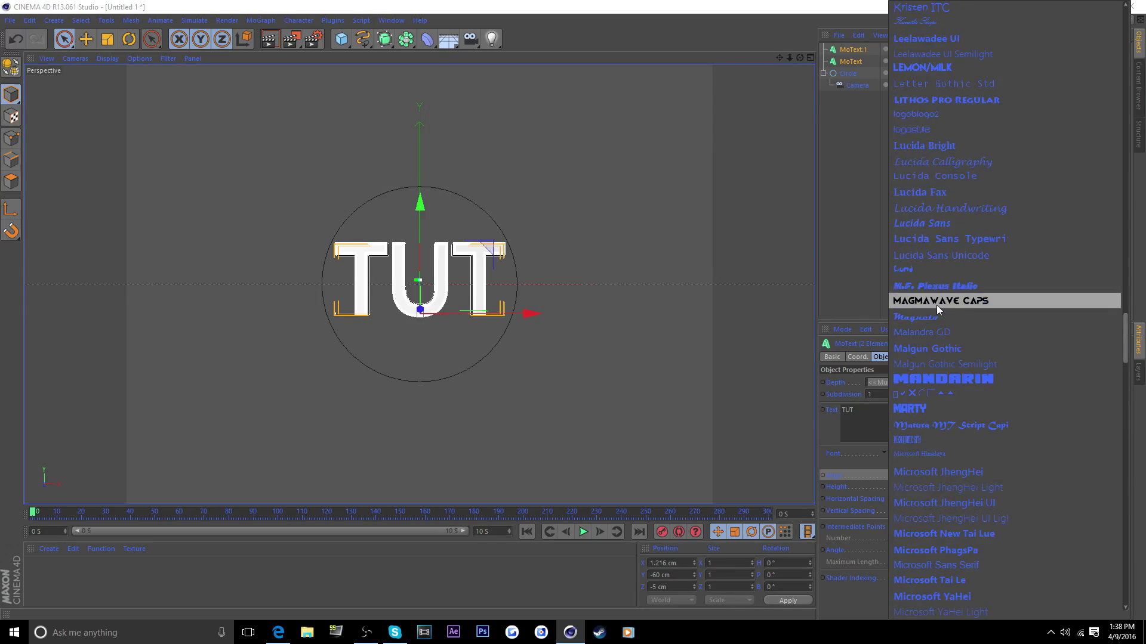
click(969, 285)
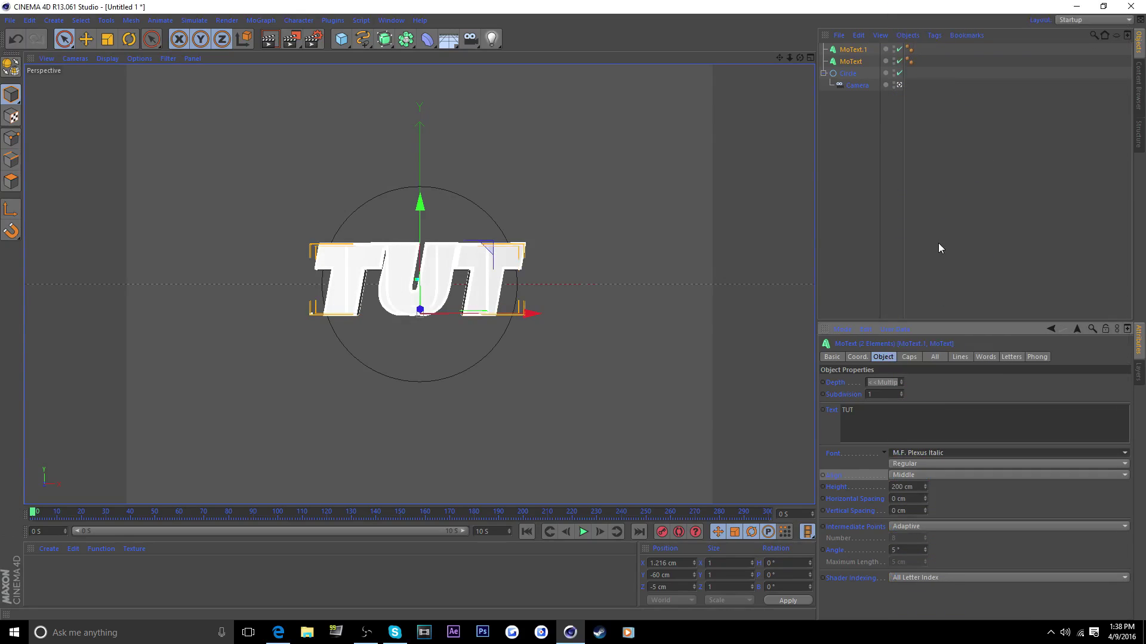
click(937, 242)
Inspect the restyled text from outside the camera and return to the camera view.
click(899, 85)
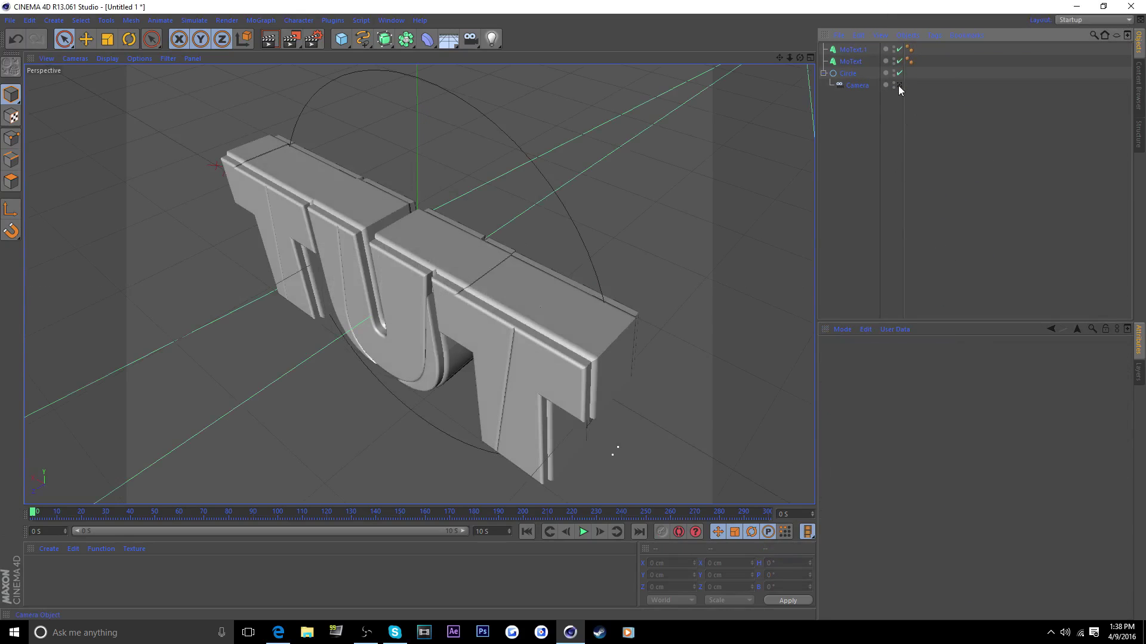
drag(800, 58, 839, 54)
click(899, 85)
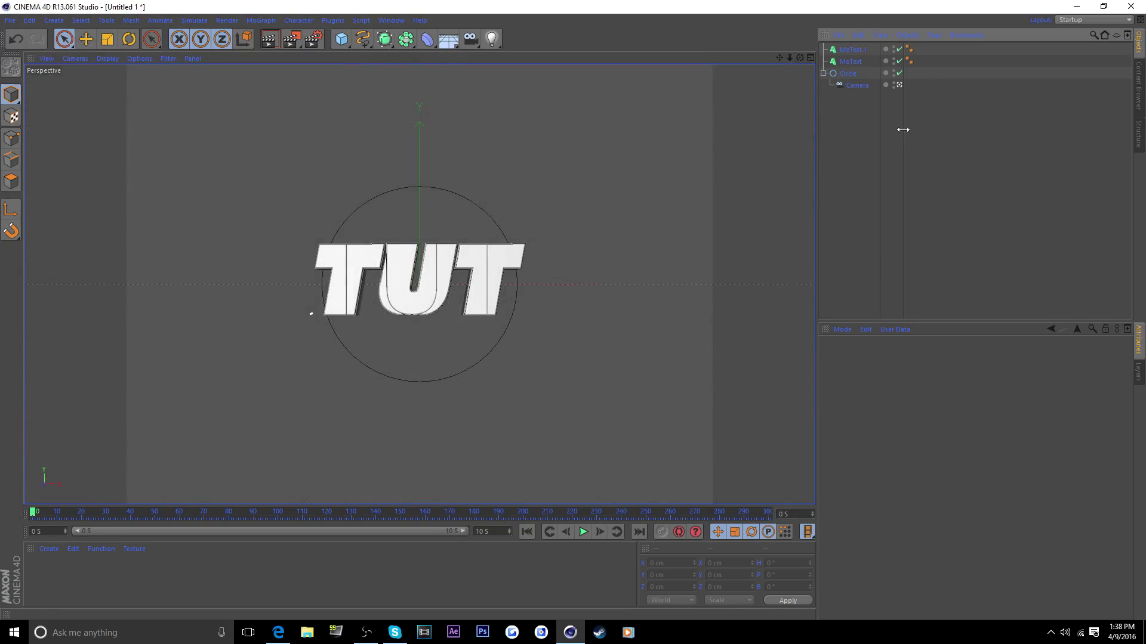
Move the circle spline along Z to about 24 cm in the Right view, centring it in the text's depth, and return to the full-size perspective view.
click(847, 73)
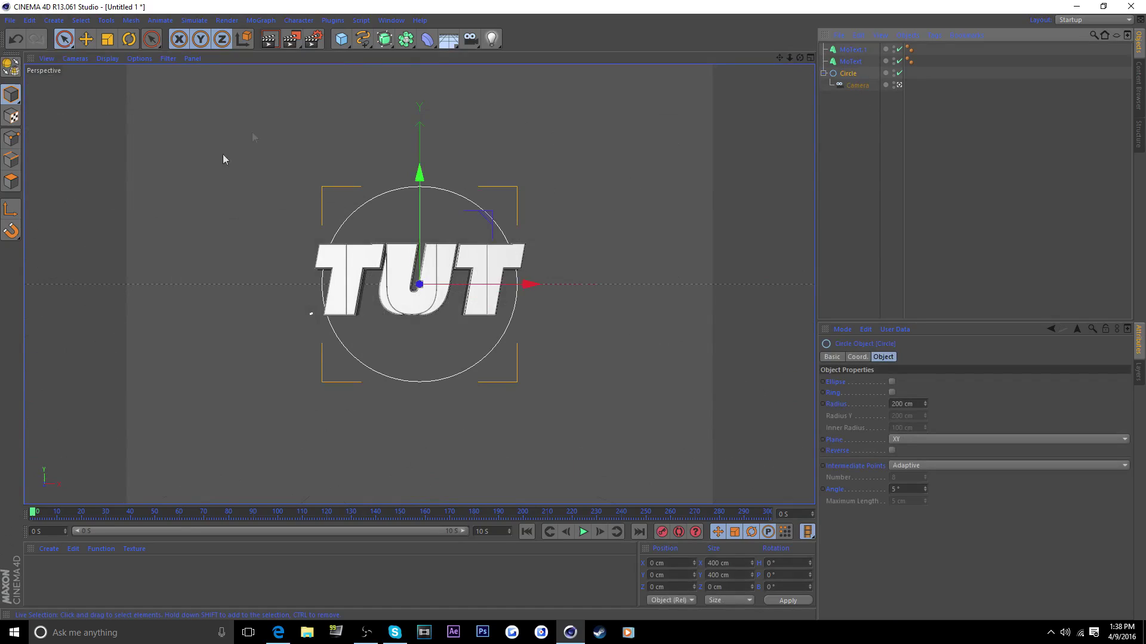
click(809, 58)
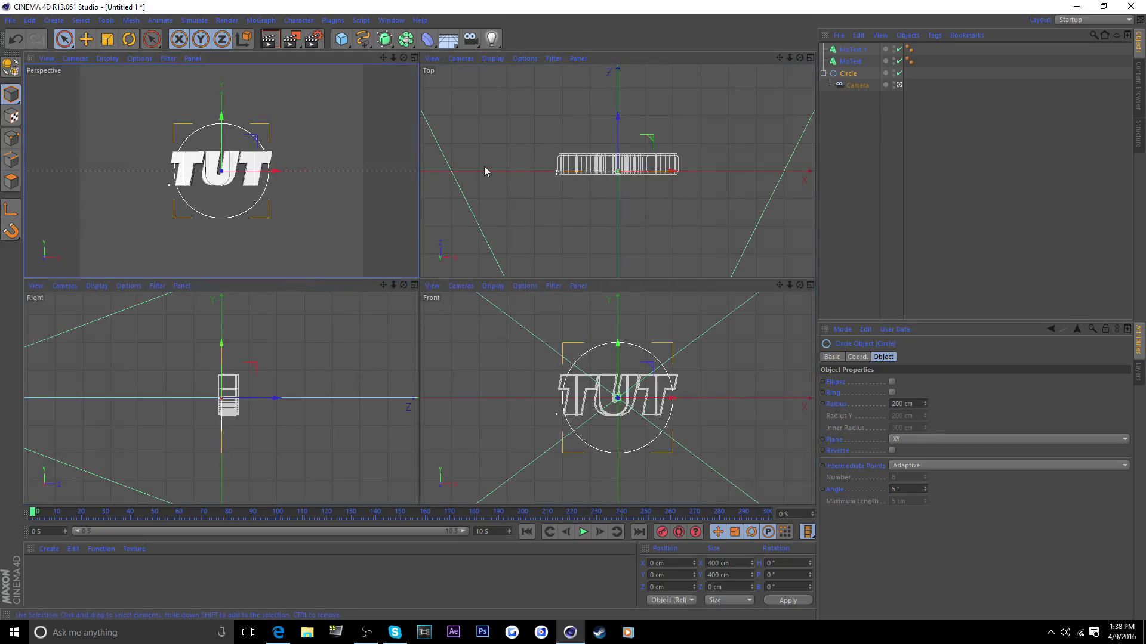
click(414, 286)
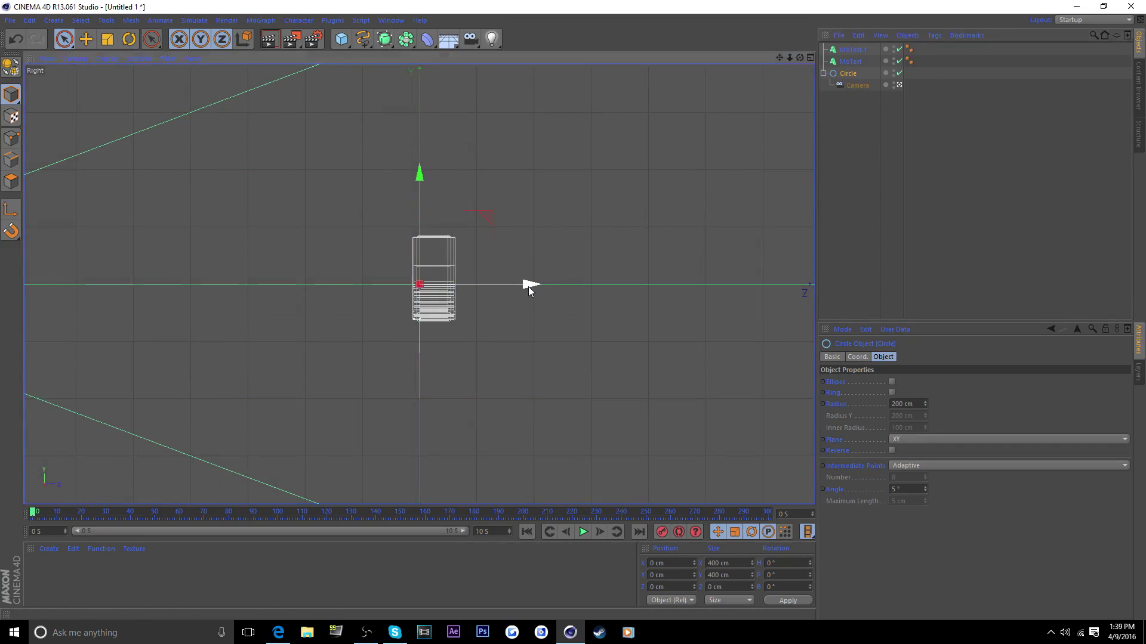
drag(528, 286, 543, 285)
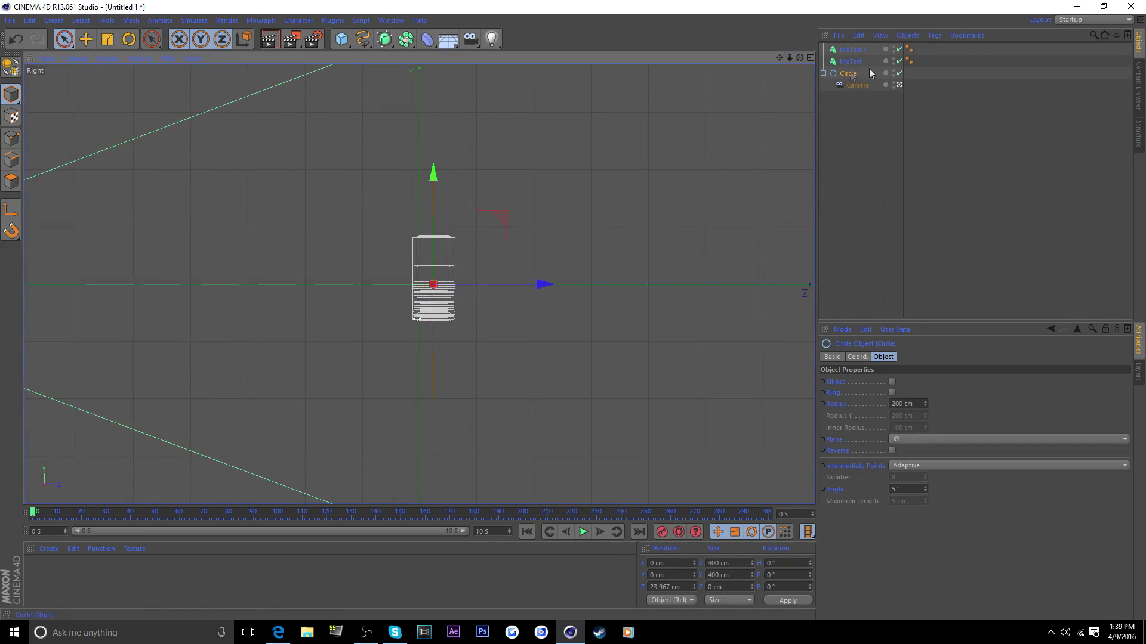
click(809, 57)
click(416, 58)
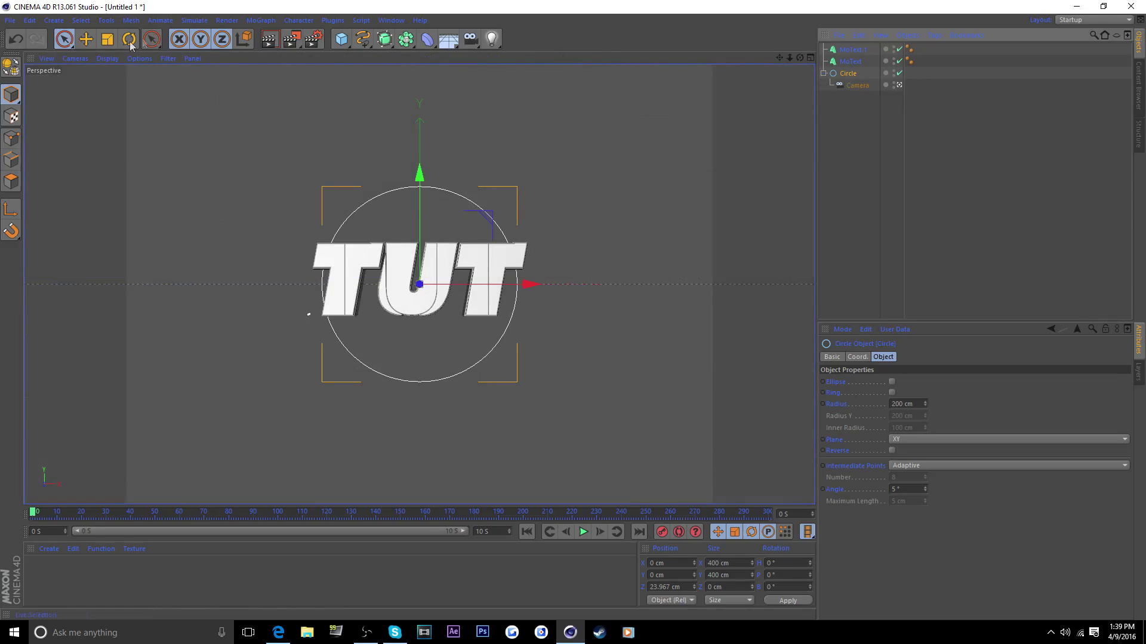
Try to rotate the circle spline together with its parented camera, and undo the rotation.
click(129, 40)
drag(314, 302, 358, 304)
key(ctrl+z)
click(920, 216)
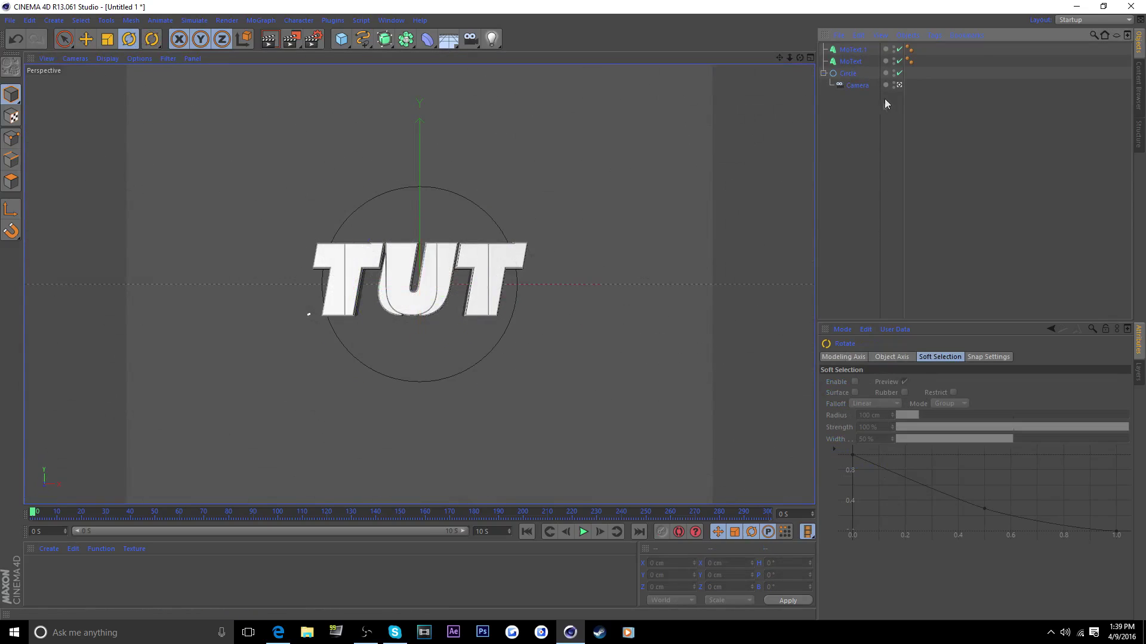
Duplicate both MoText layers of the TUT title.
click(850, 62)
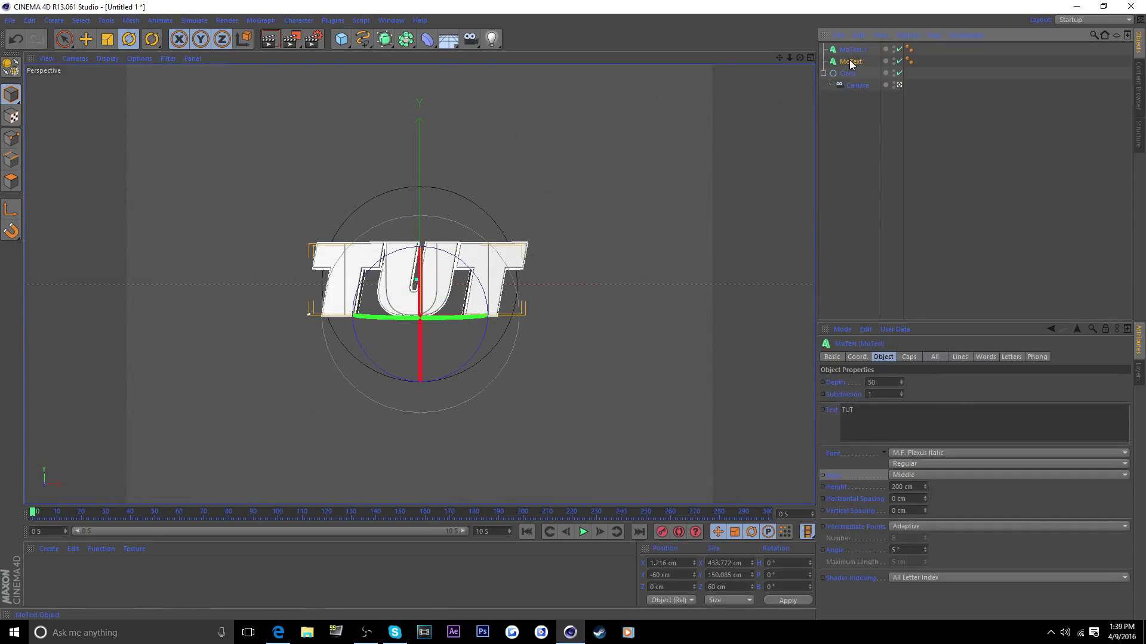
ctrl+click(853, 51)
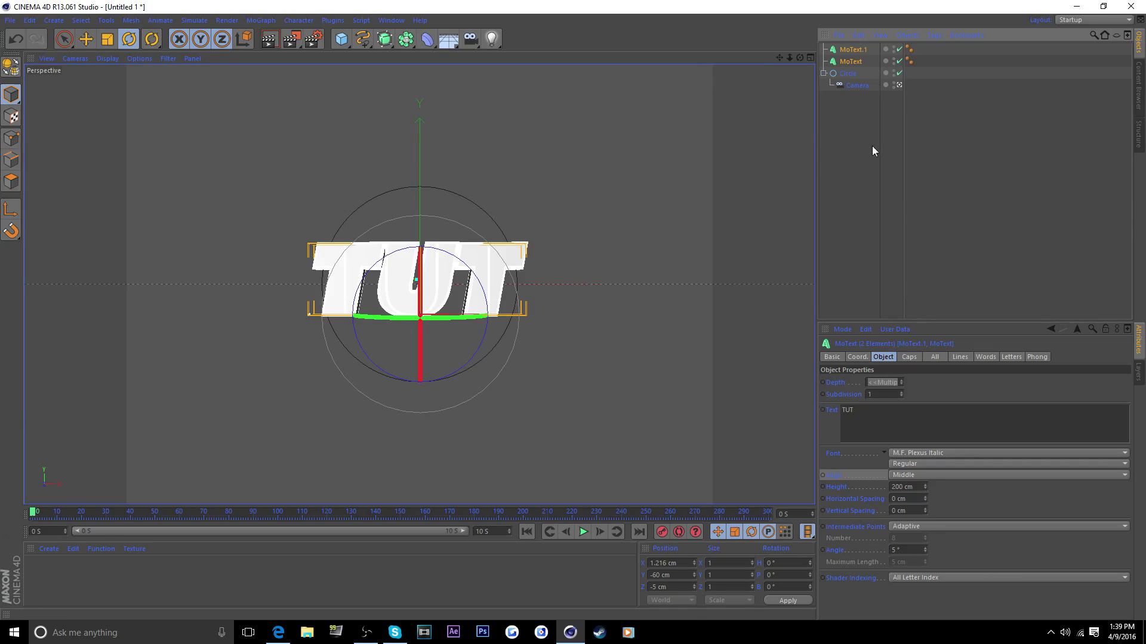
key(ctrl+v)
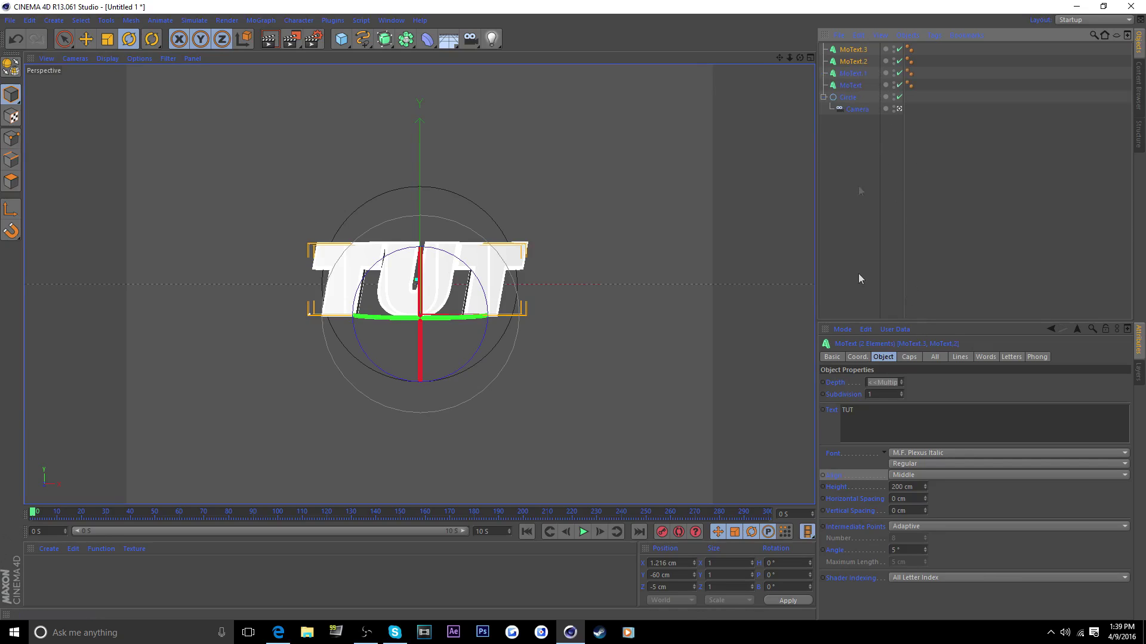
Set the duplicated pair's text to "T" and move it along X to about -149 cm, over the title's first letter.
click(868, 411)
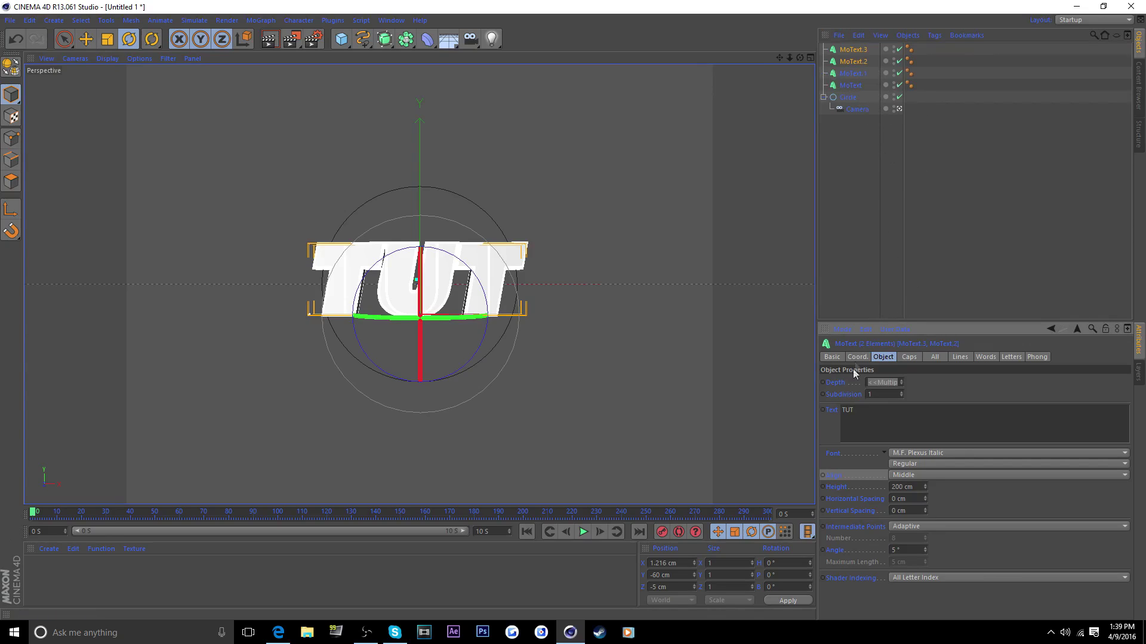
double_click(871, 409)
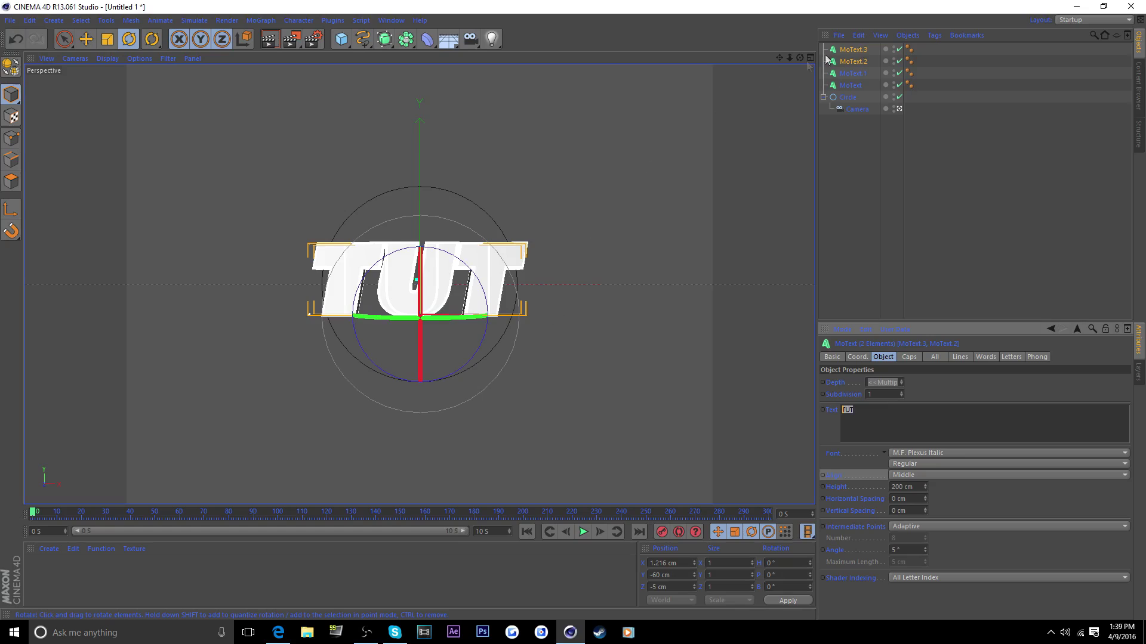
click(63, 39)
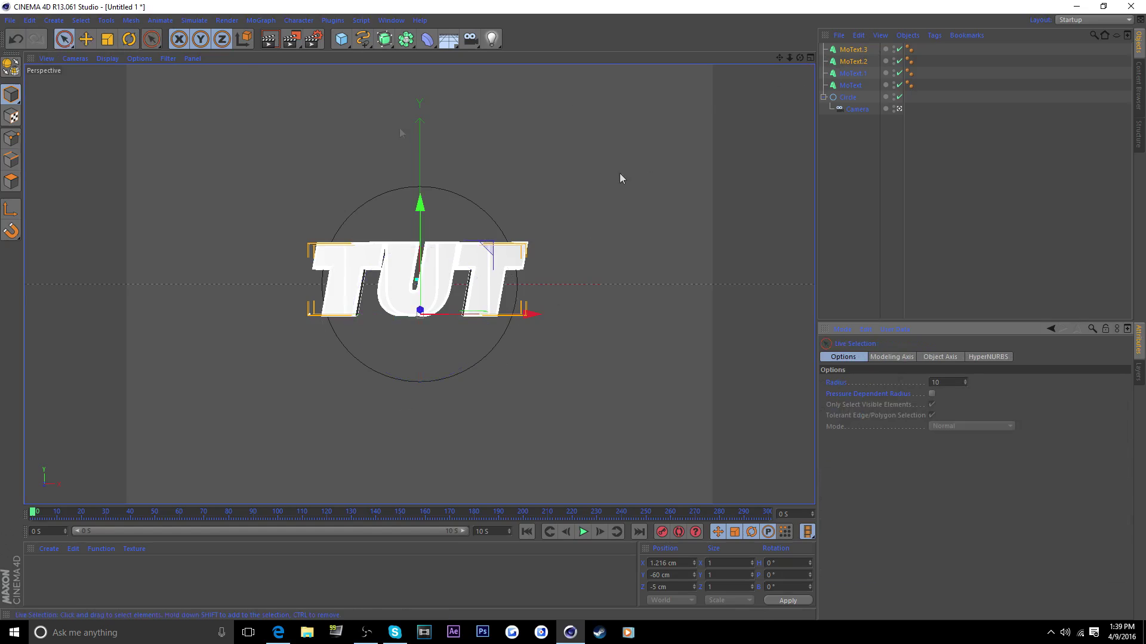
ctrl+click(851, 62)
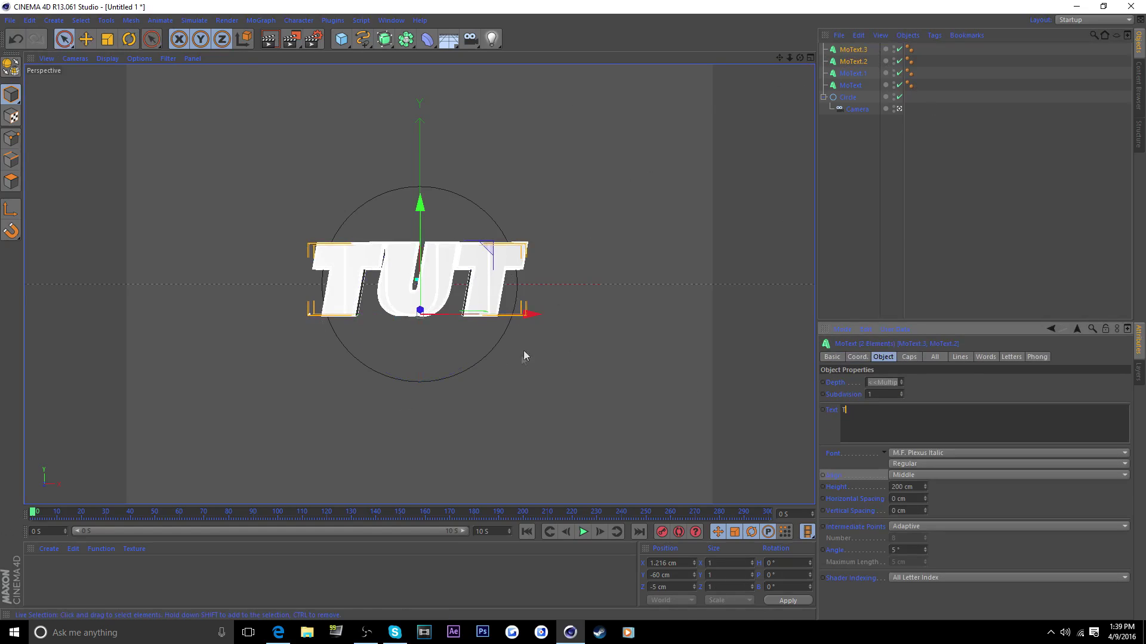
drag(525, 315, 449, 333)
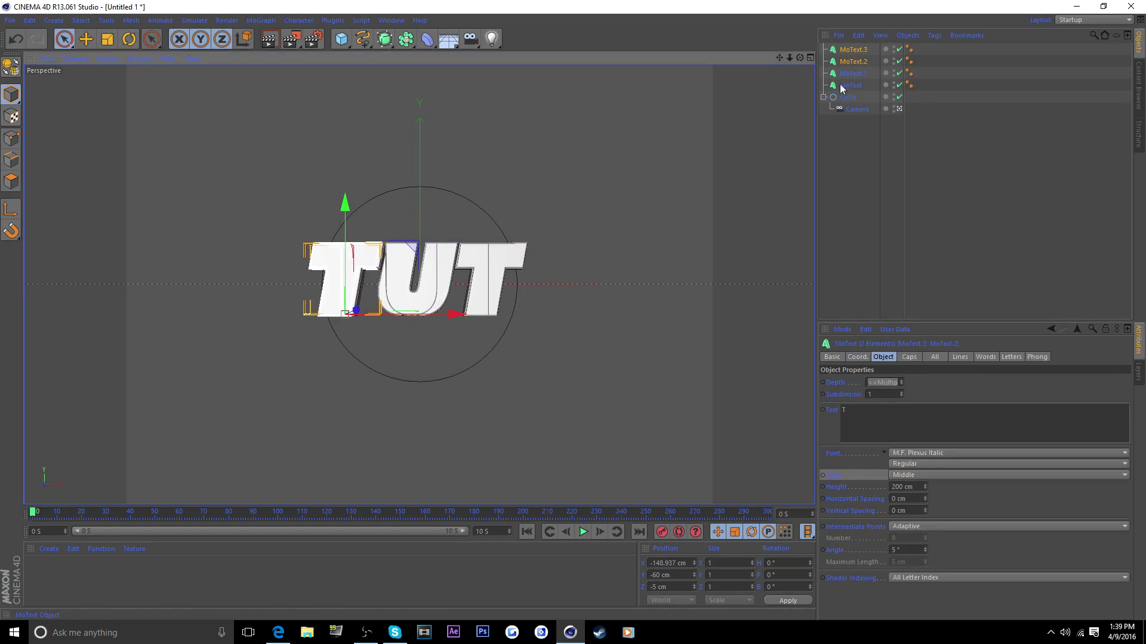
Duplicate the original TUT pair as a "U" pair and nudge it slightly in negative X to align with the middle letter.
key(ctrl+v)
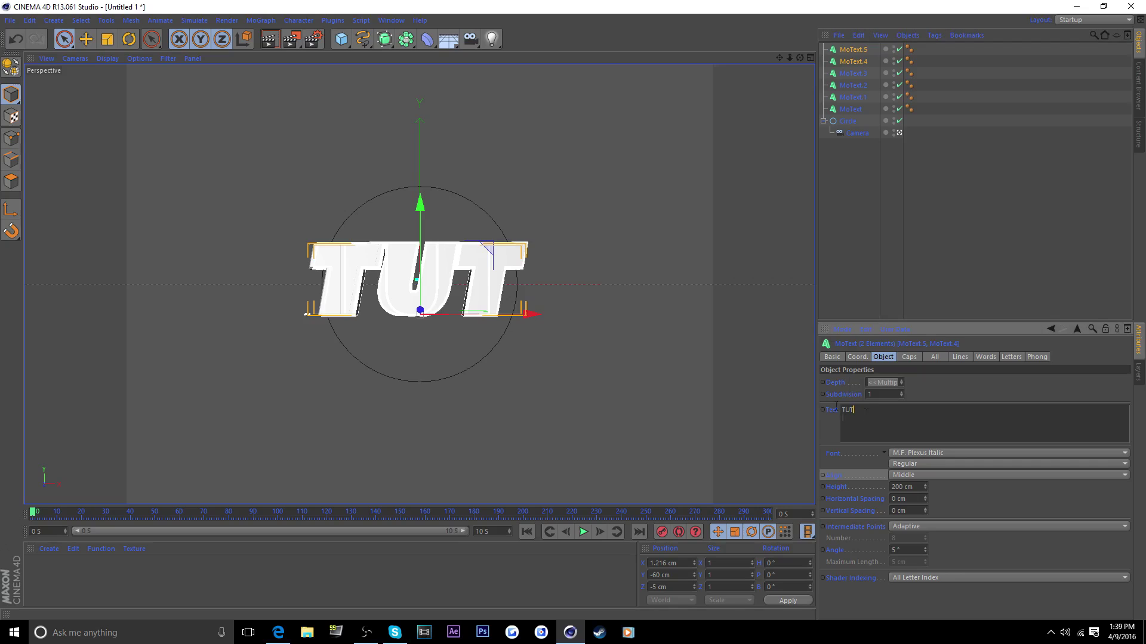
click(526, 319)
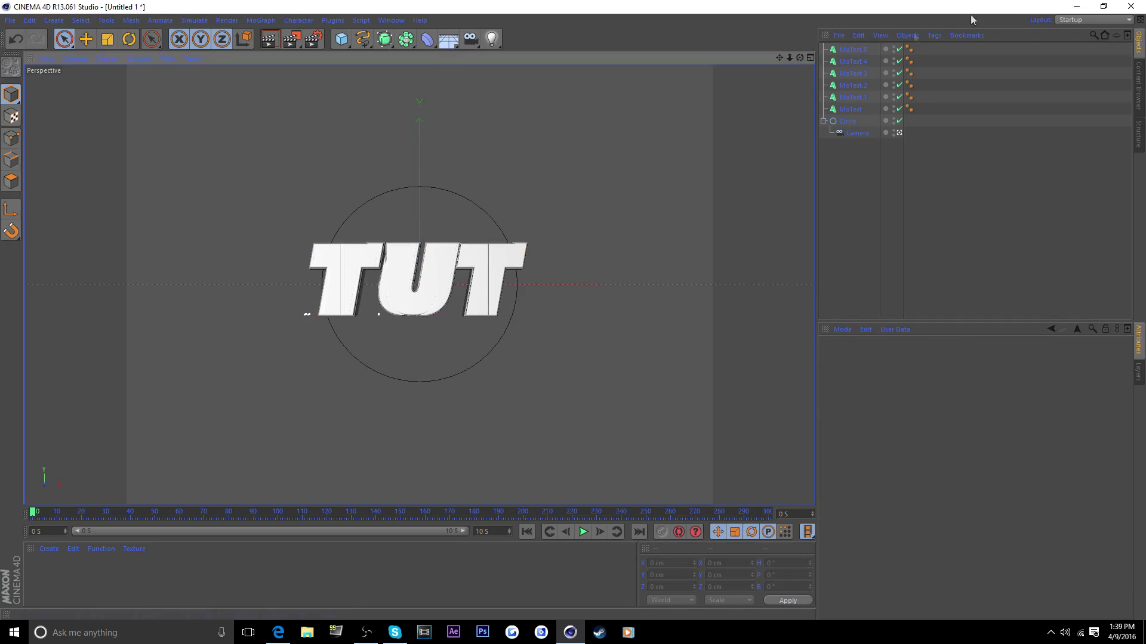
click(853, 60)
shift+click(854, 50)
drag(524, 315, 521, 315)
Duplicate the original TUT pair as a "T" pair and move it about 145 cm along X over the title's last letter.
key(ctrl+v)
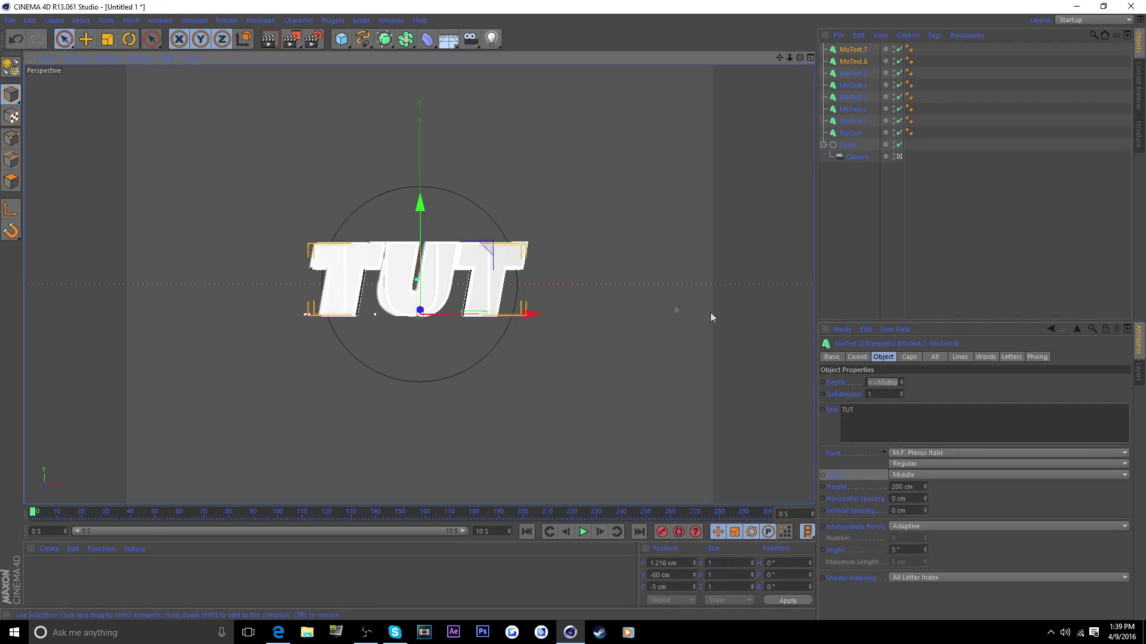
drag(874, 414, 821, 408)
text(T)
drag(526, 316, 595, 322)
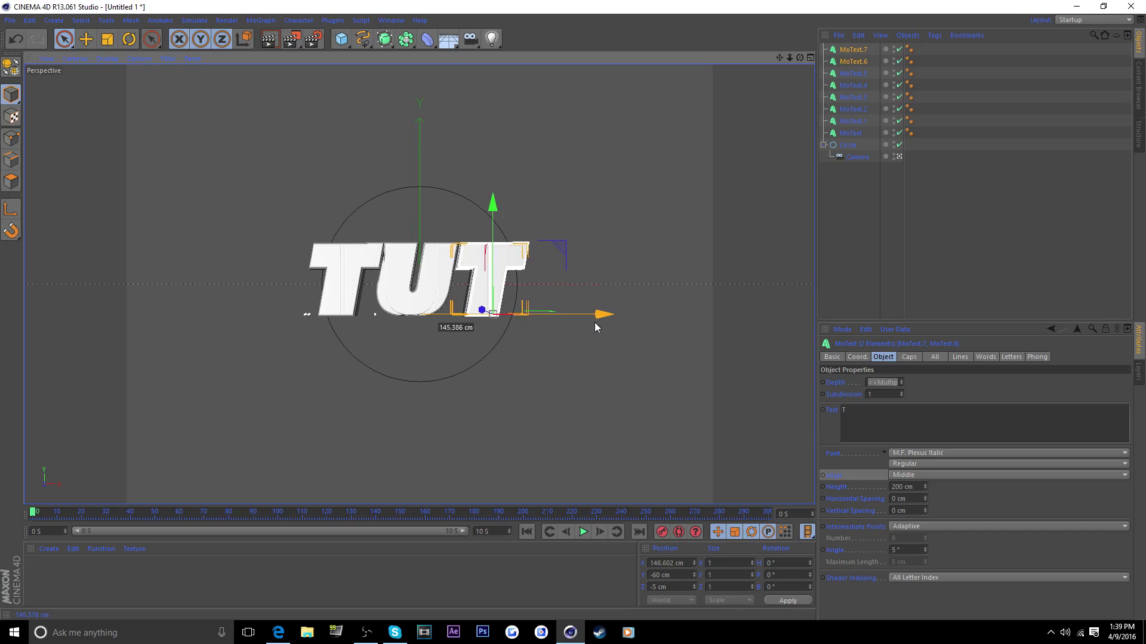
Delete the two original MoText layers that hold the full TUT text.
click(847, 133)
shift+click(849, 123)
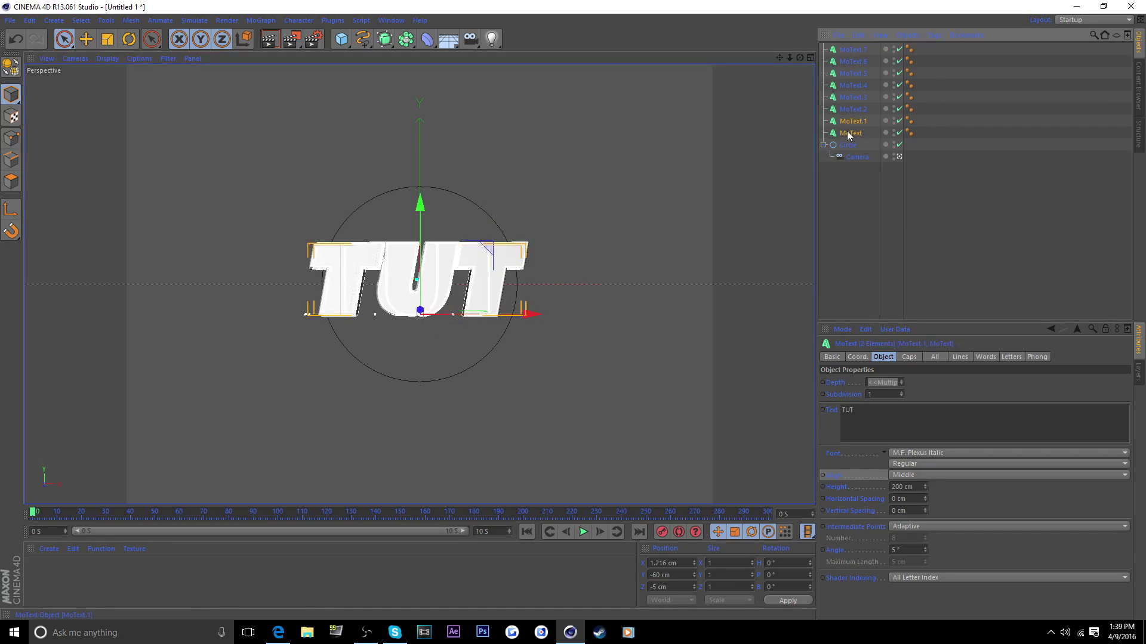
key(Delete)
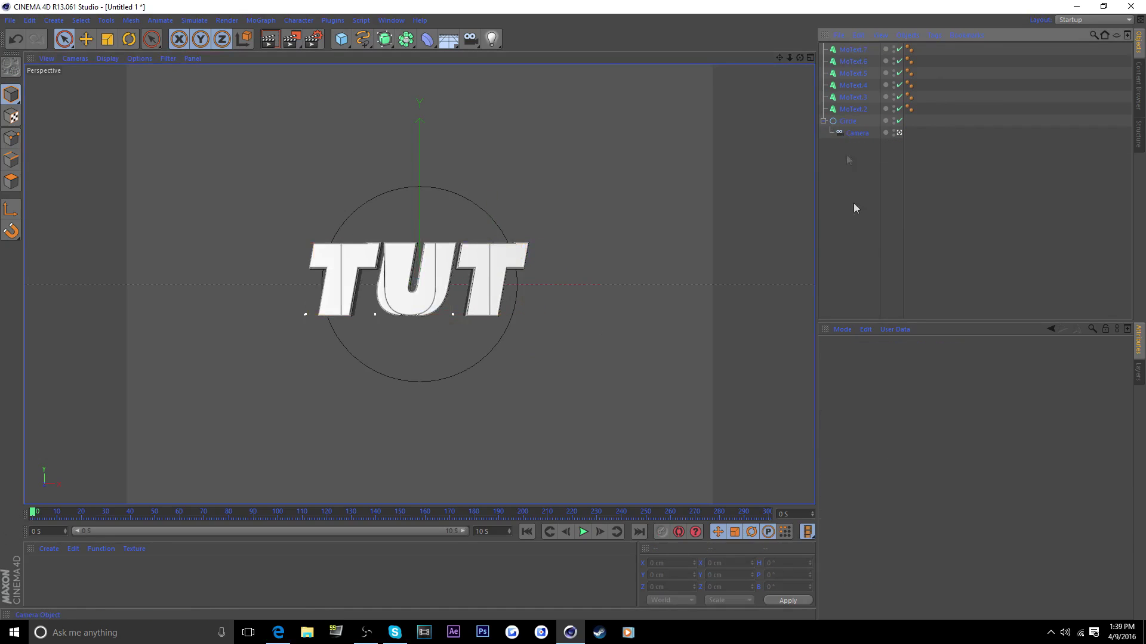
Nudge the last letter's MoText pair slightly in negative X to even out the letter spacing.
click(848, 50)
shift+click(848, 59)
drag(590, 318, 589, 319)
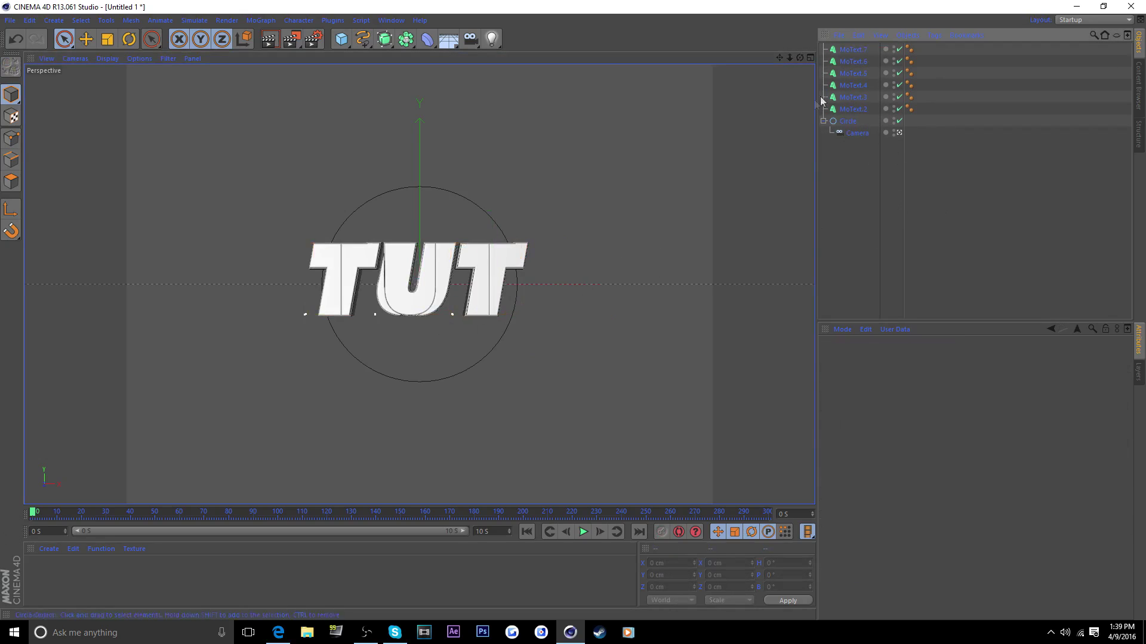
Group the first letter's two MoText layers, MoText.2 and MoText.3, under a null.
click(854, 105)
click(862, 267)
click(856, 111)
shift+click(856, 98)
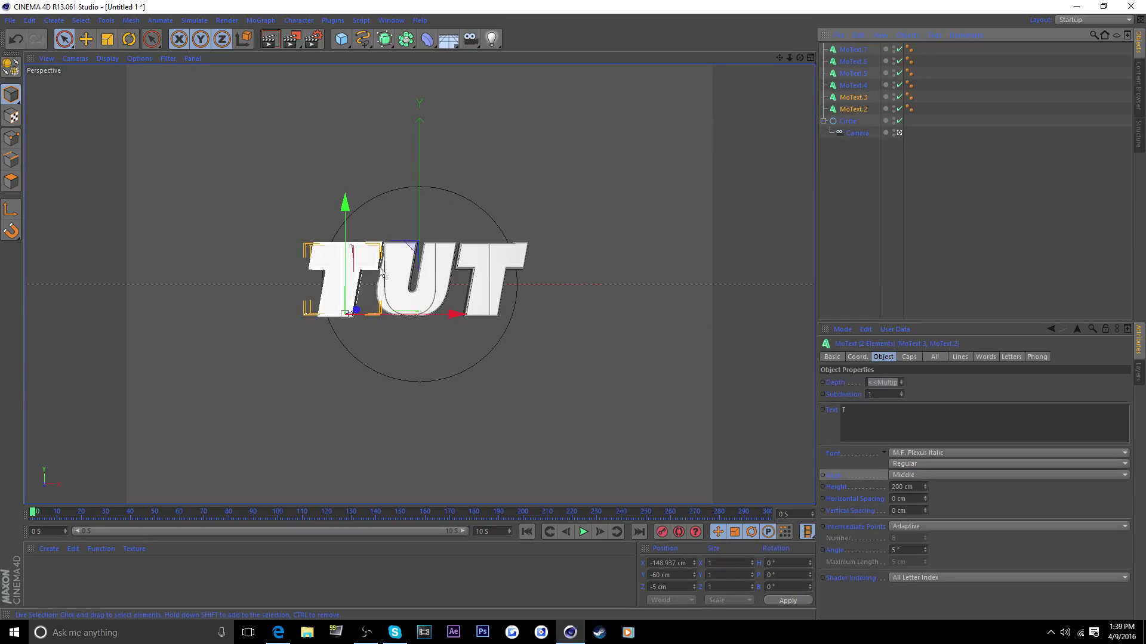
click(859, 200)
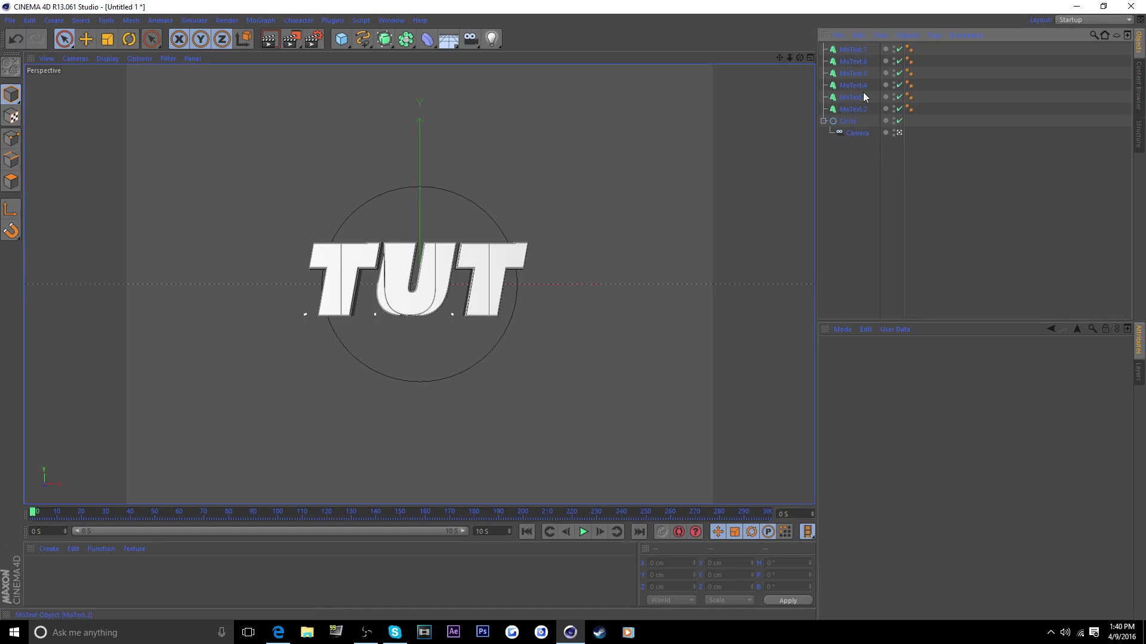
click(852, 109)
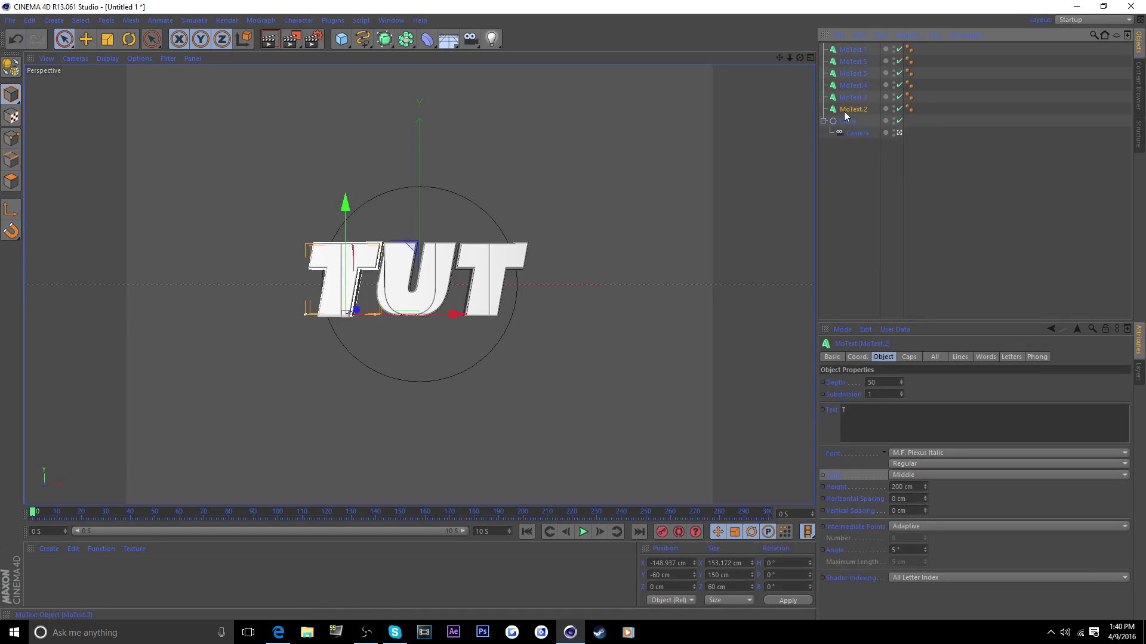
ctrl+click(856, 103)
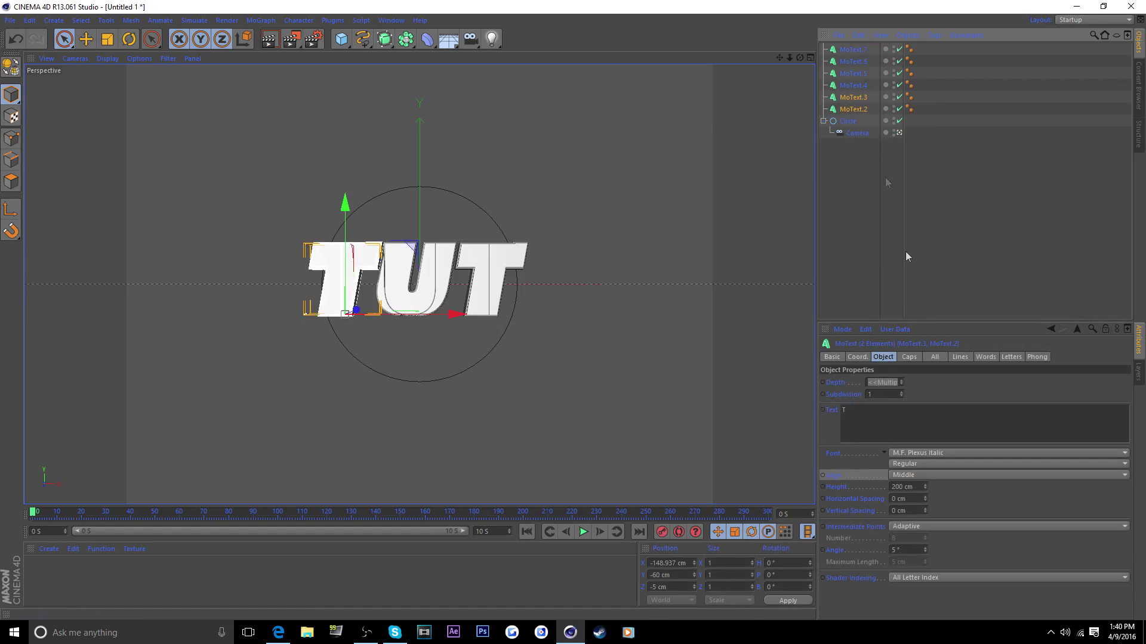
right_click(853, 99)
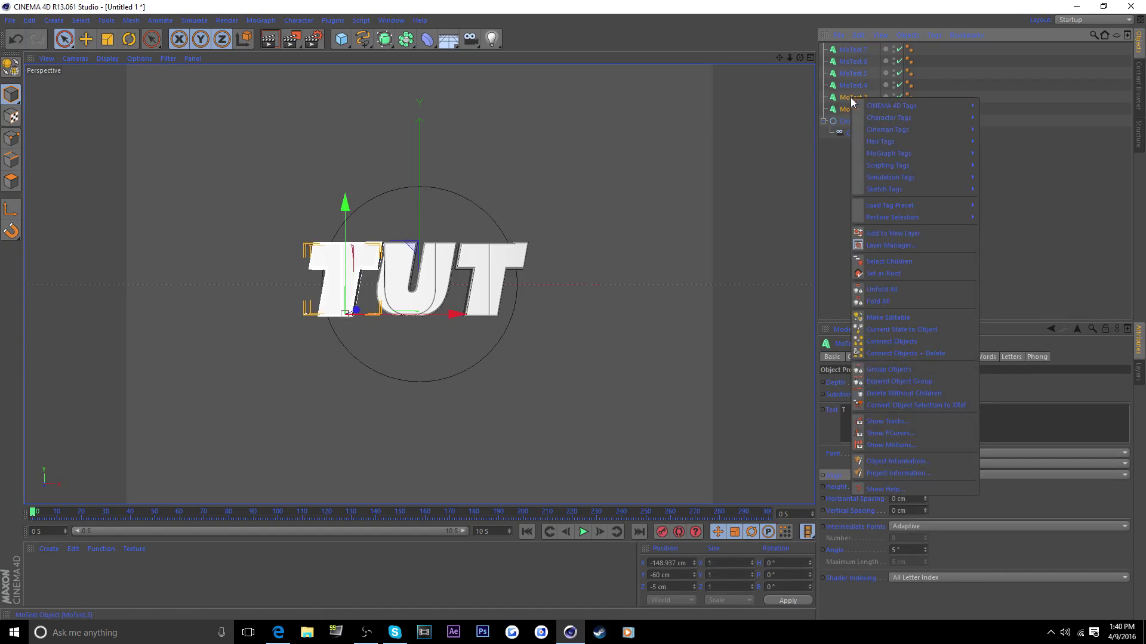
click(908, 371)
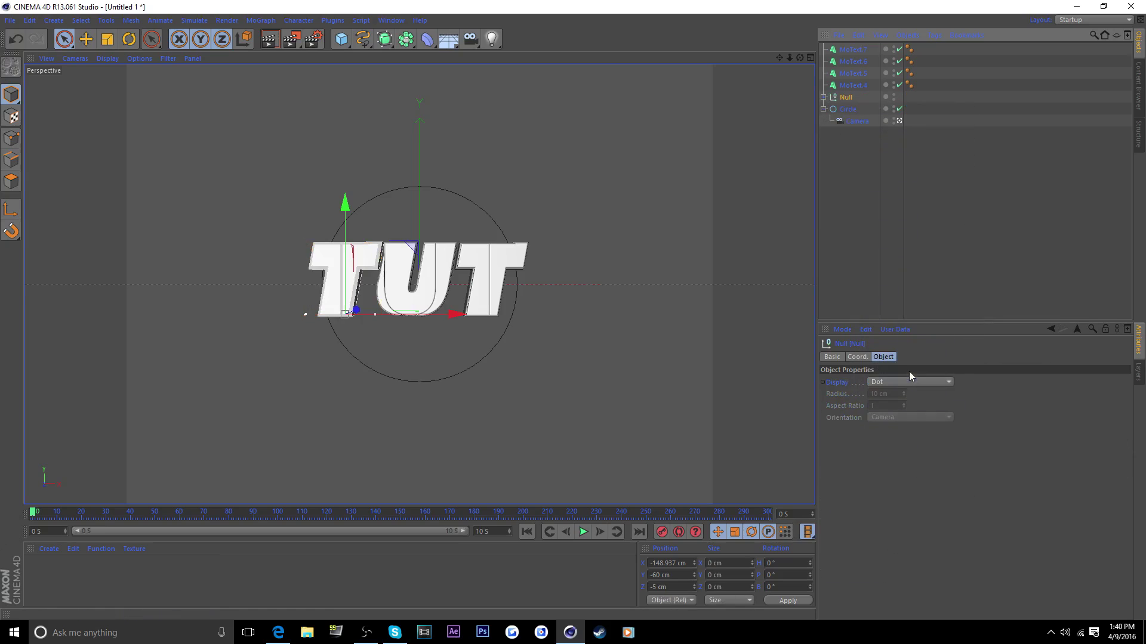
Group the two MoText layers of the middle letter "U" under their own null.
click(847, 85)
right_click(848, 74)
click(838, 86)
click(846, 85)
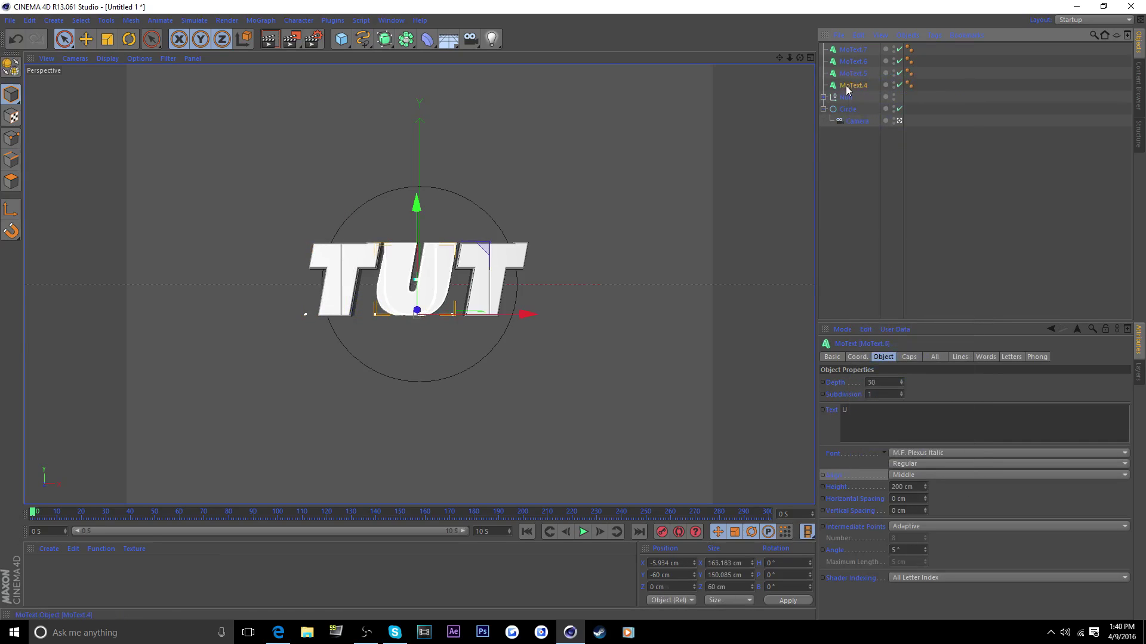
ctrl+click(849, 74)
right_click(848, 75)
click(904, 351)
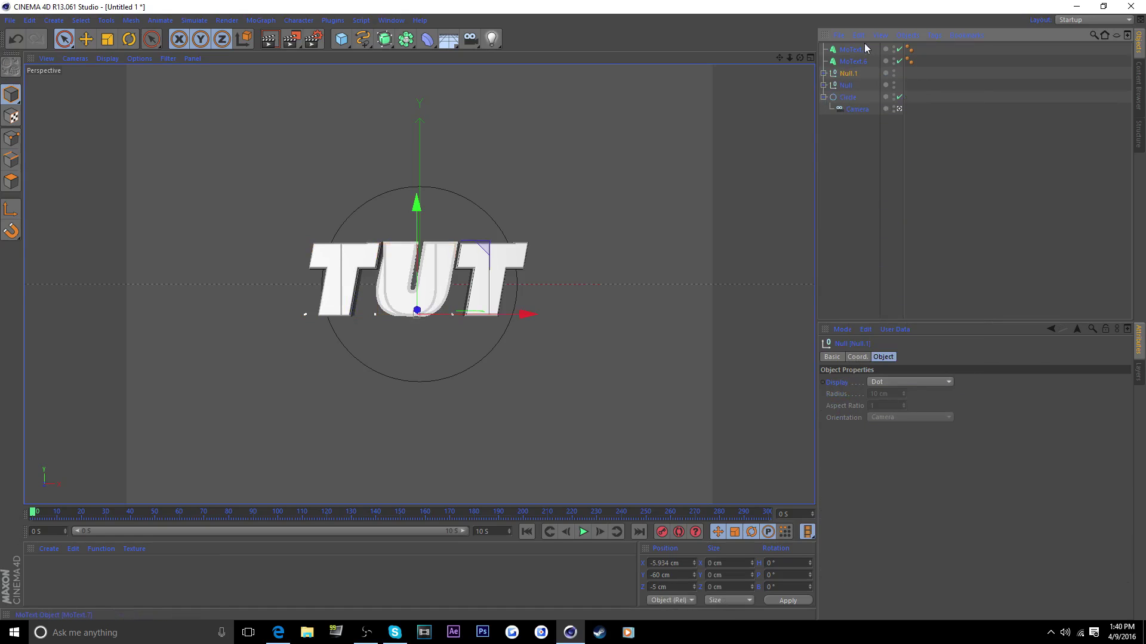
Group the last letter's two MoText layers under a third null.
ctrl+click(851, 49)
right_click(851, 48)
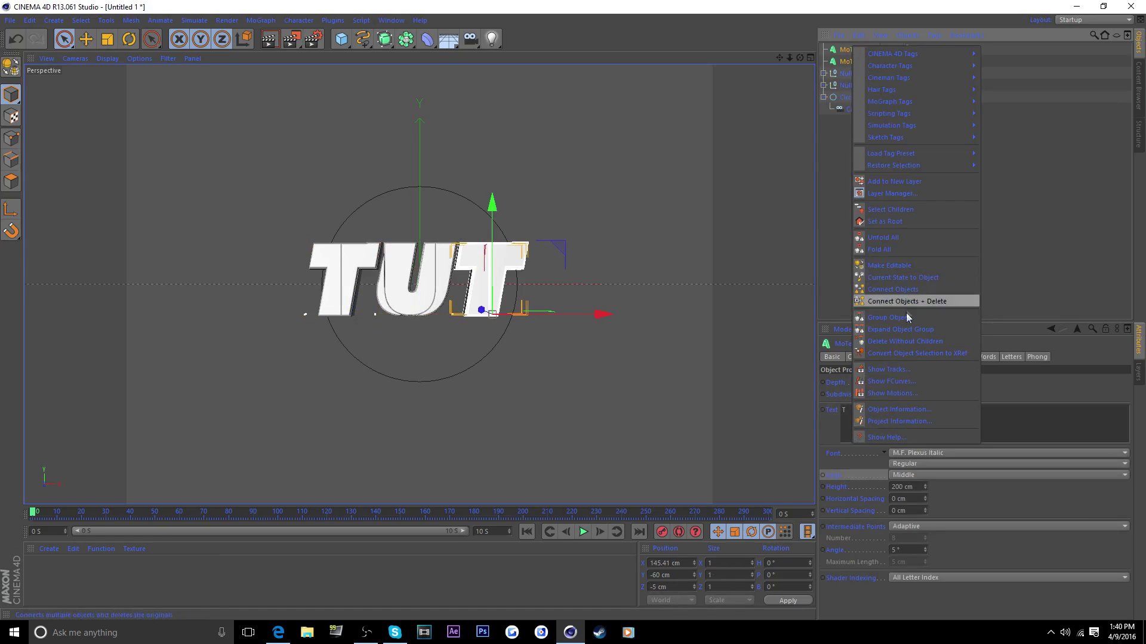
click(905, 314)
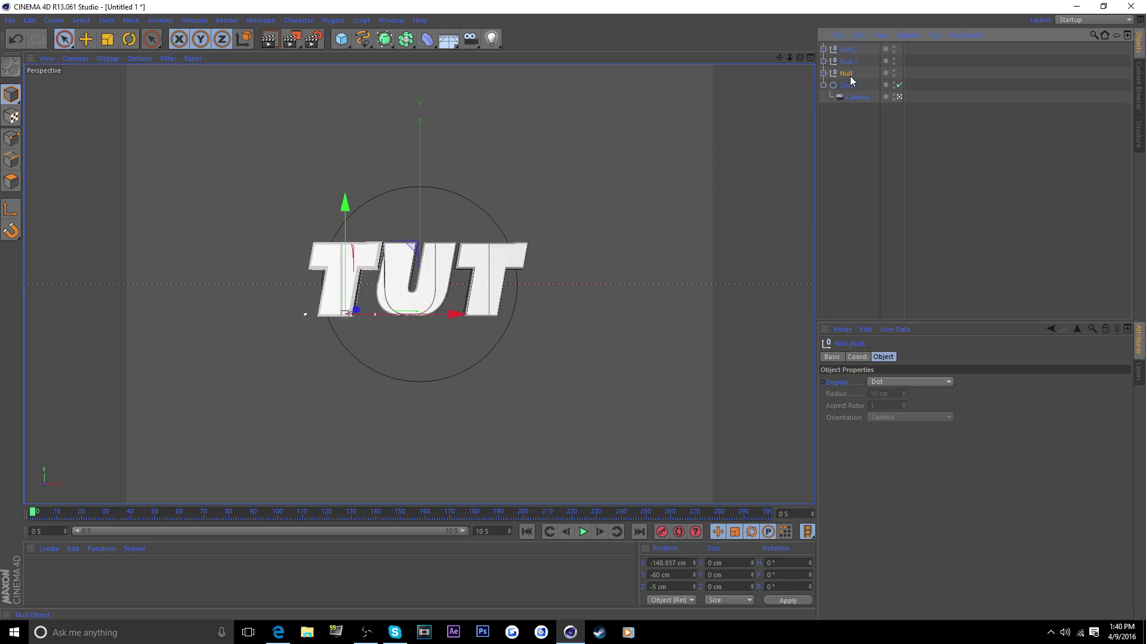
Try rotating the first letter's two MoText layers inside their null by about 82° in pitch, then undo it.
click(823, 74)
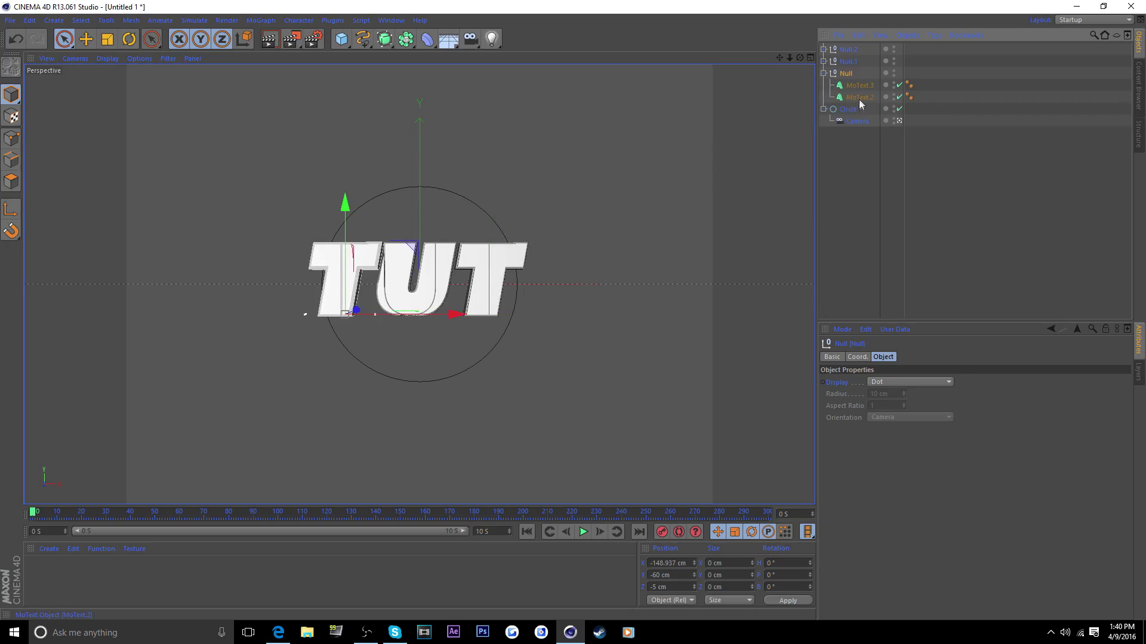
click(823, 74)
click(844, 73)
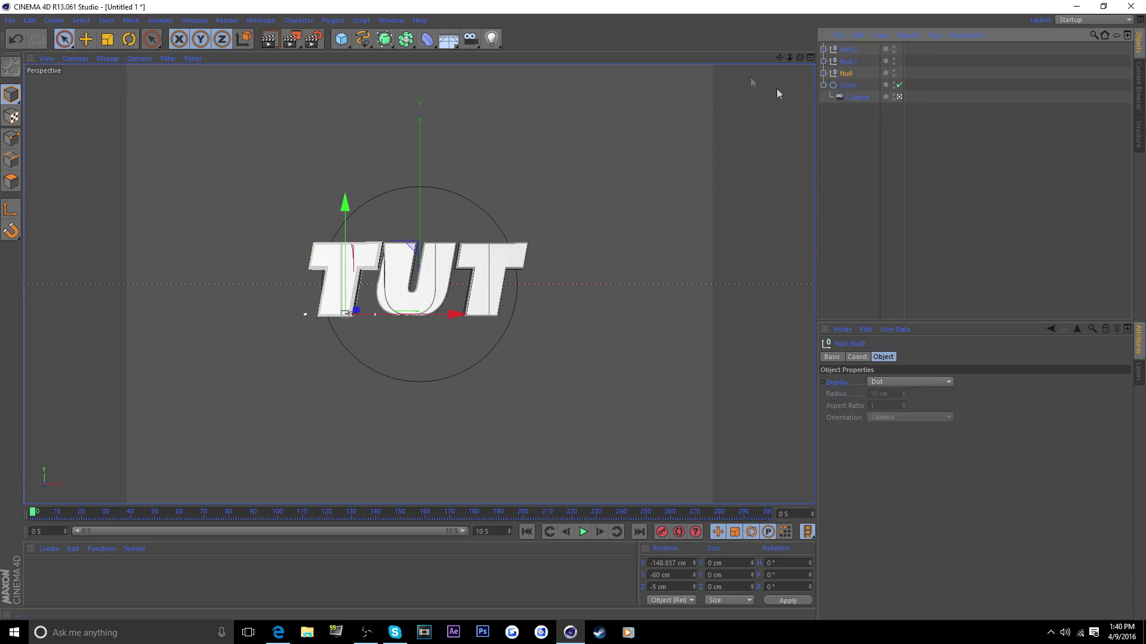
click(824, 73)
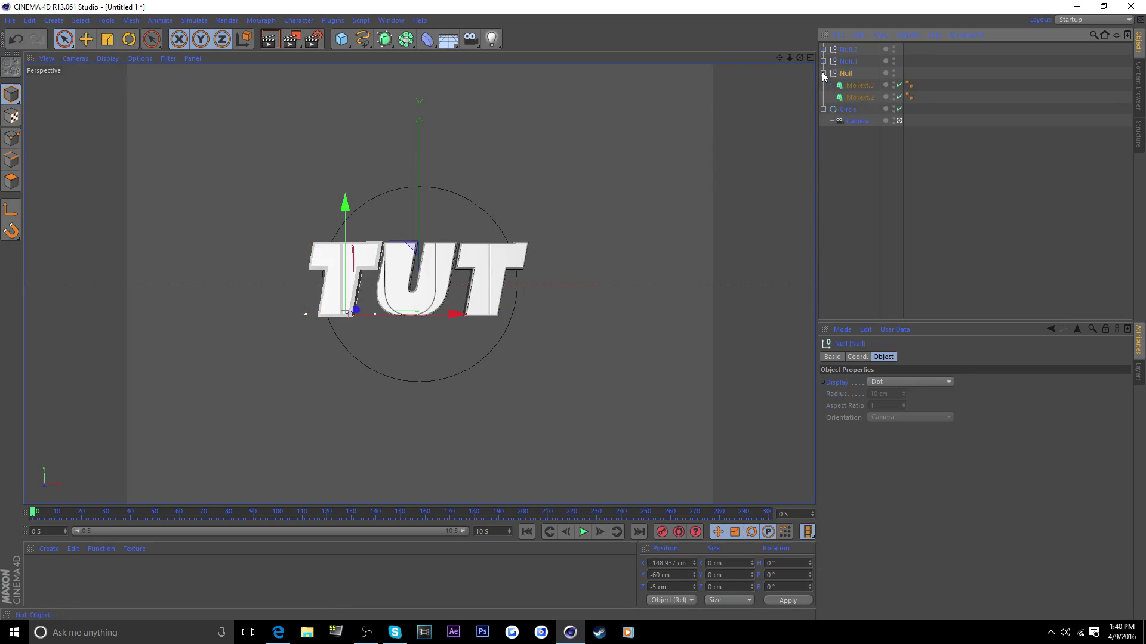
click(859, 97)
click(856, 88)
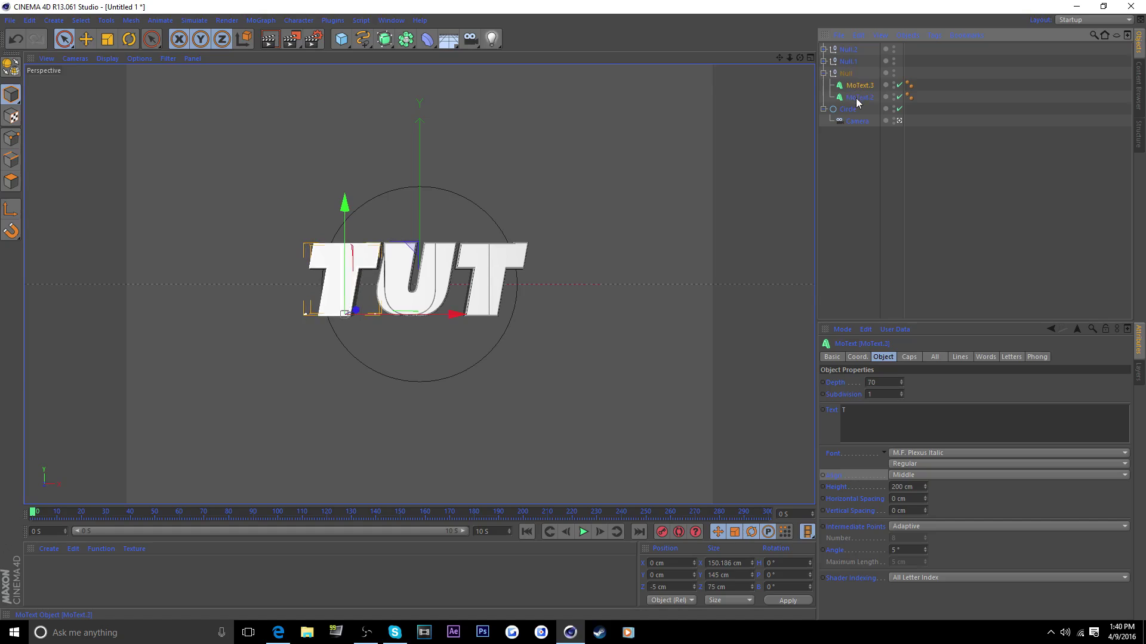
ctrl+click(859, 97)
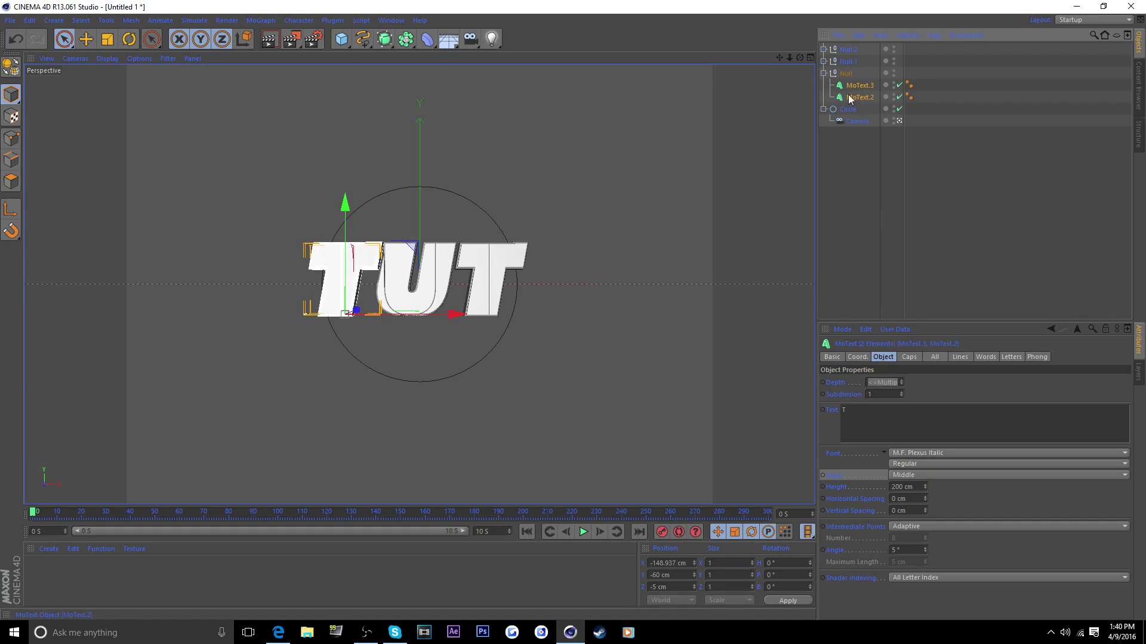
key(r)
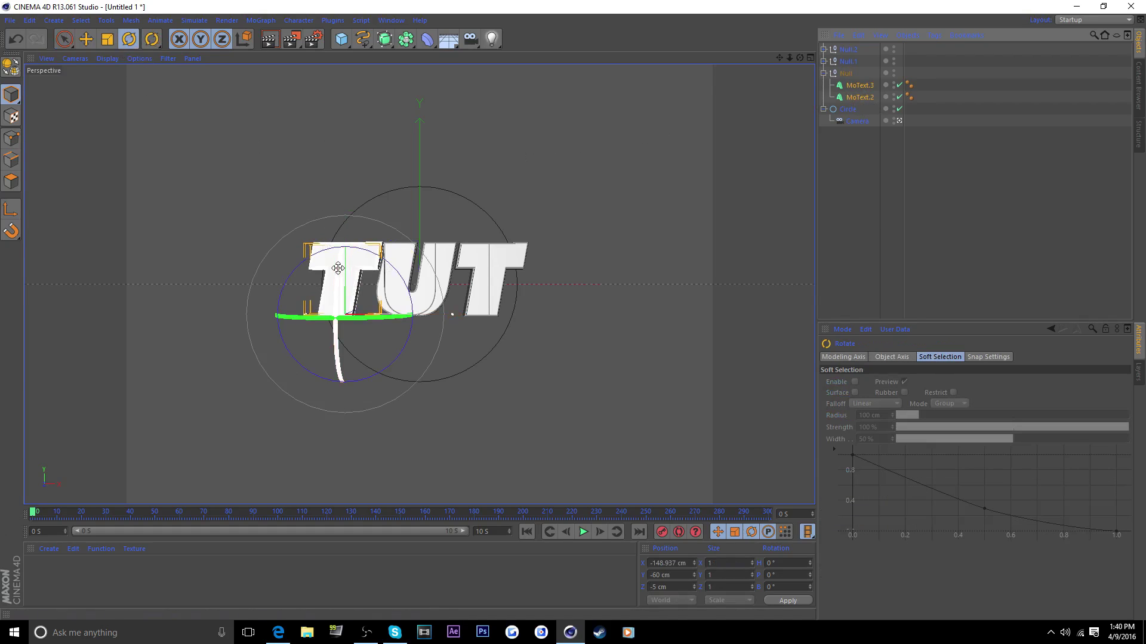
mouse_move(338, 374)
mouse_down()
mouse_move(334, 346)
mouse_move(350, 422)
mouse_move(348, 392)
mouse_up()
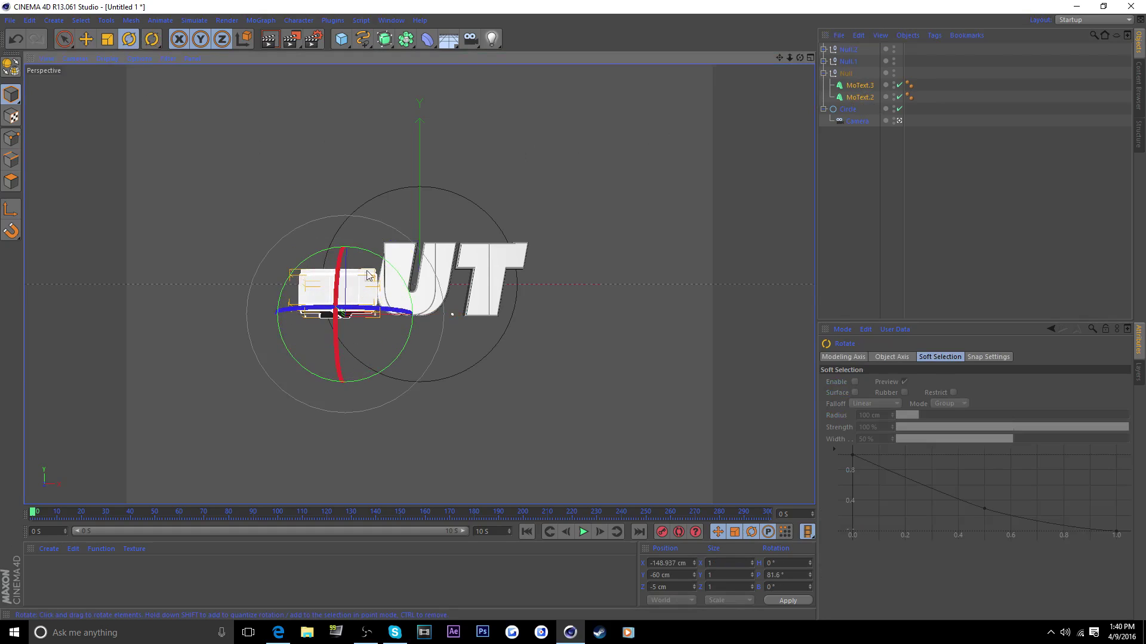
key(ctrl+z)
click(894, 169)
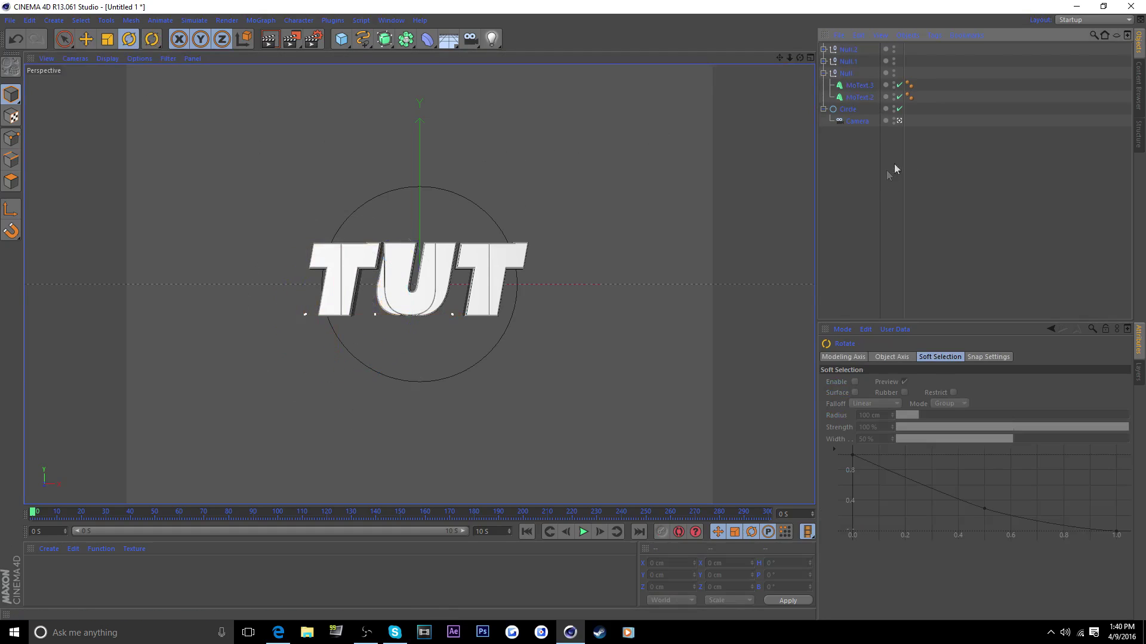
click(824, 73)
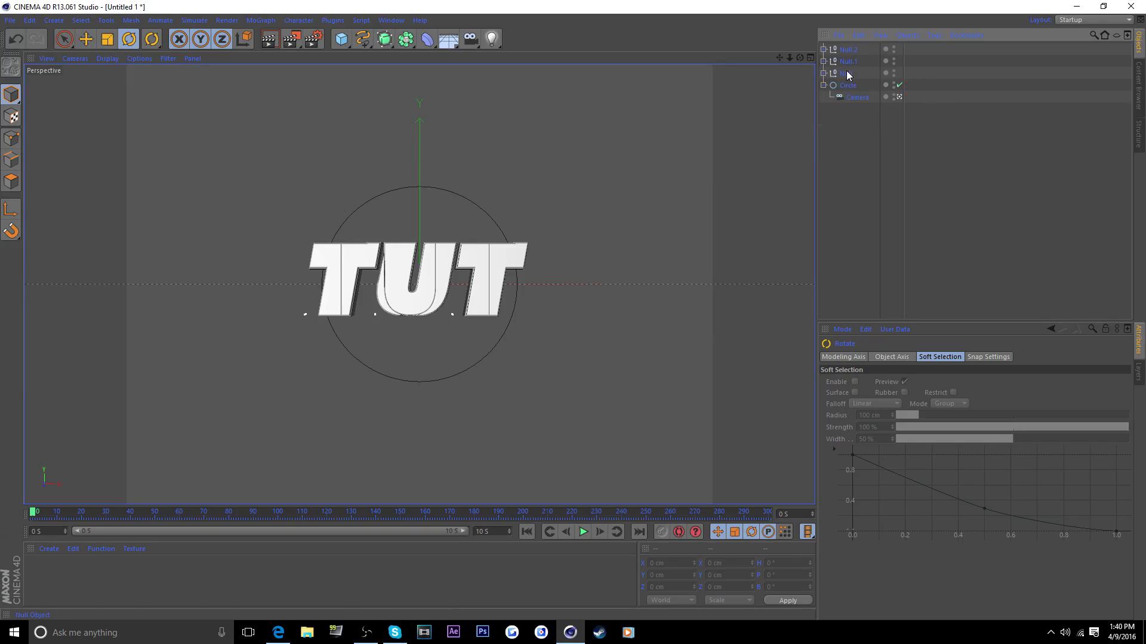
Select all three letter nulls together with the Live Selection tool active.
click(847, 73)
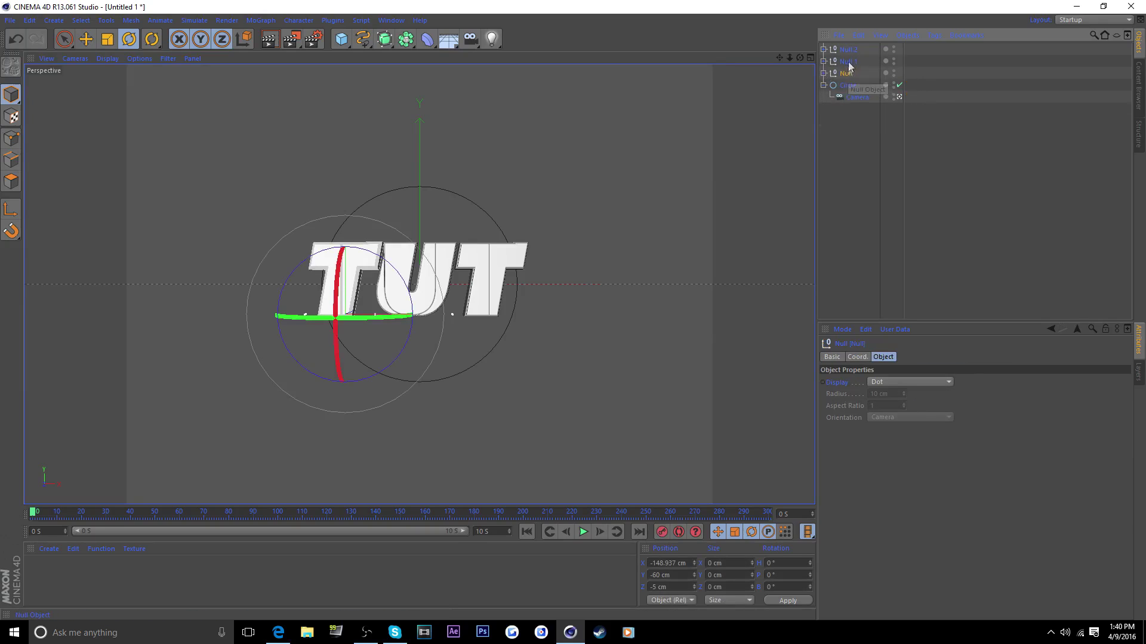
shift+click(850, 49)
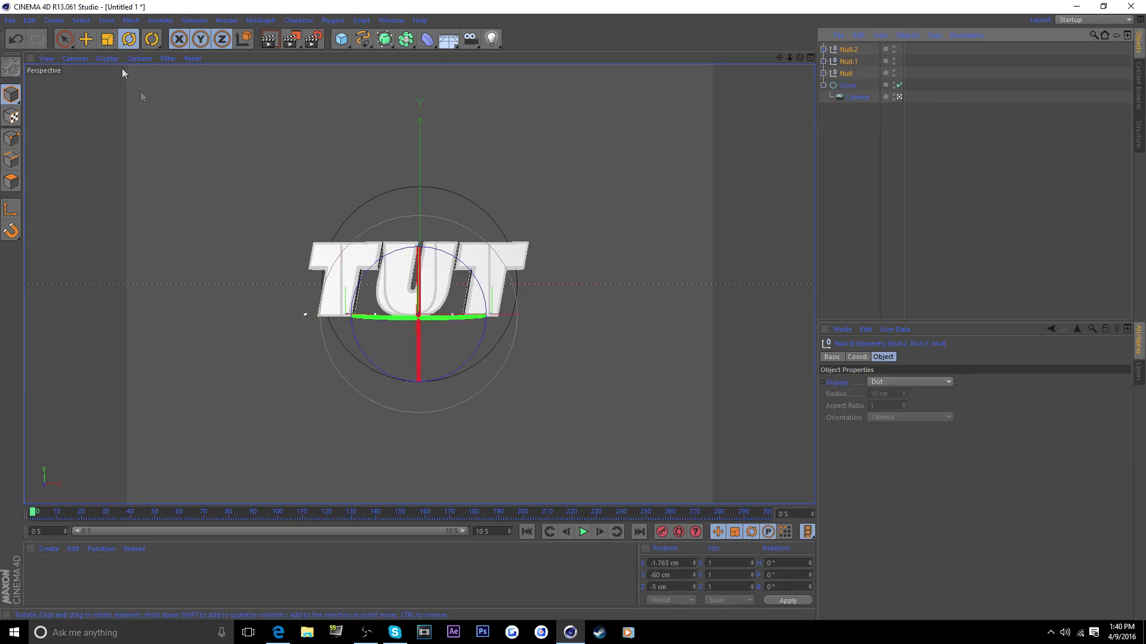
click(64, 38)
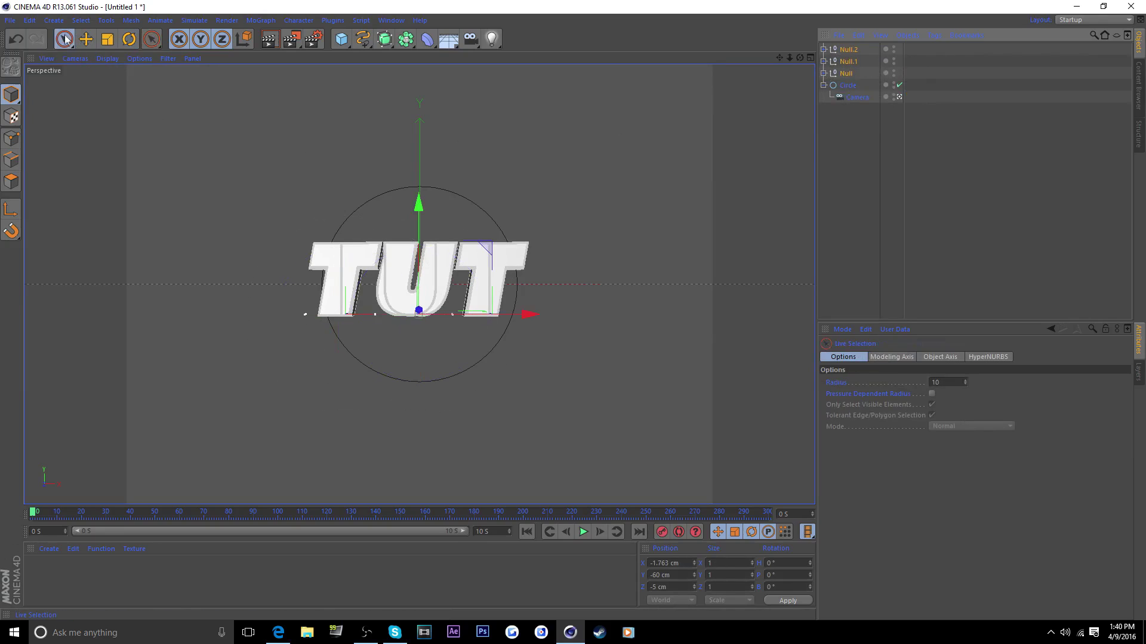
Try raising only the axes of the three letter nulls to about 13 cm in Y, then undo the move.
click(12, 211)
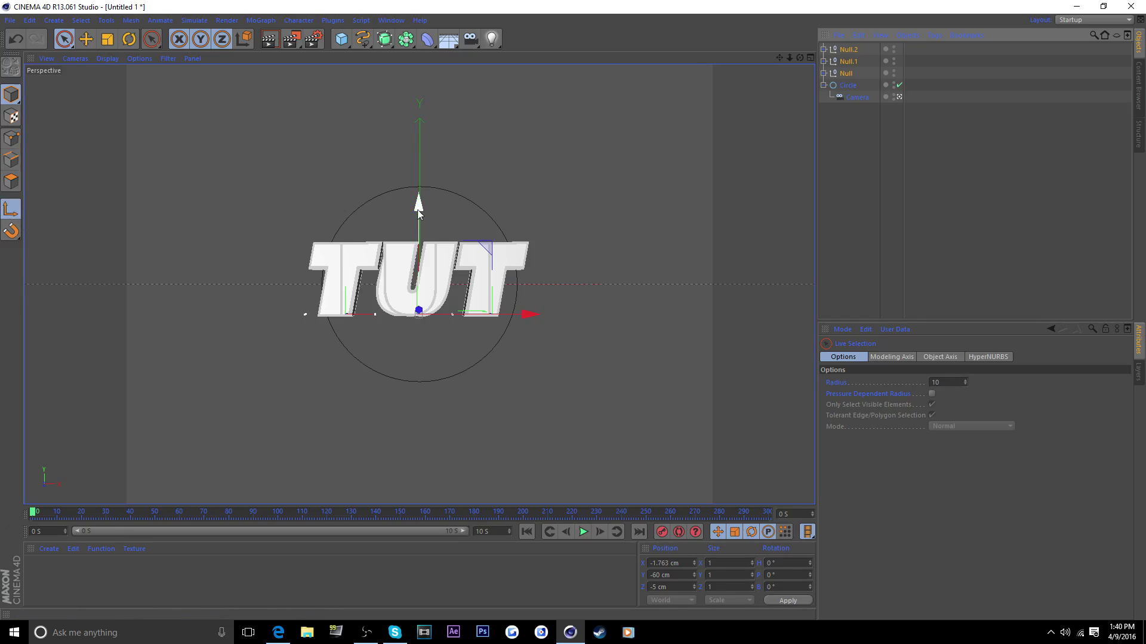
drag(418, 205, 426, 172)
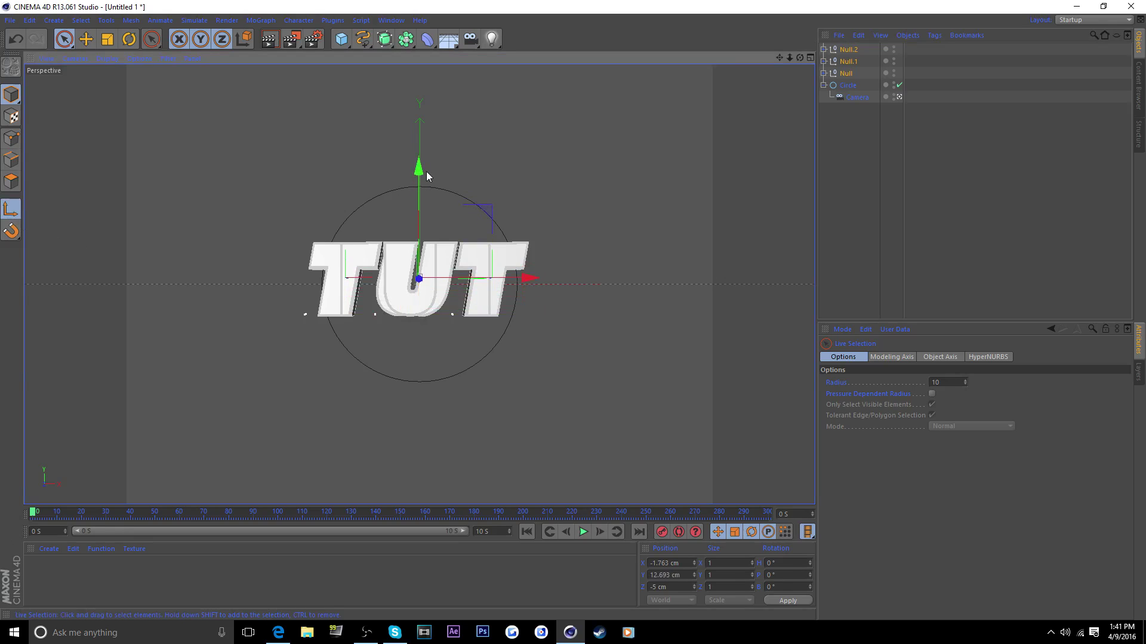
key(ctrl+z)
click(16, 213)
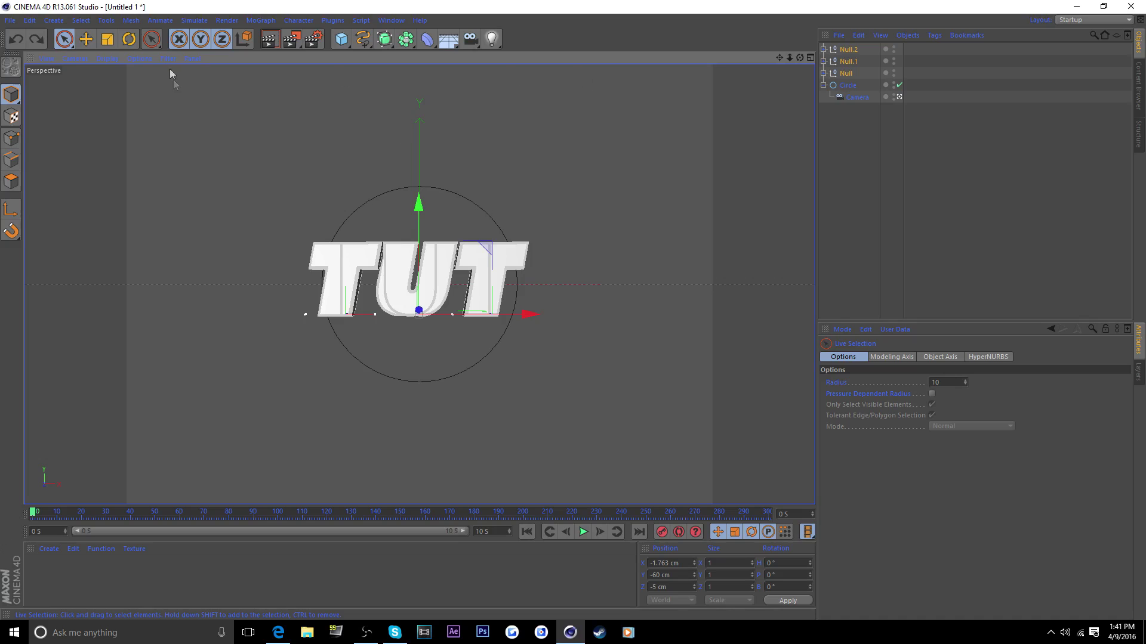
Try rotating the three letter nulls around their original base axes, then undo the rotation.
click(130, 40)
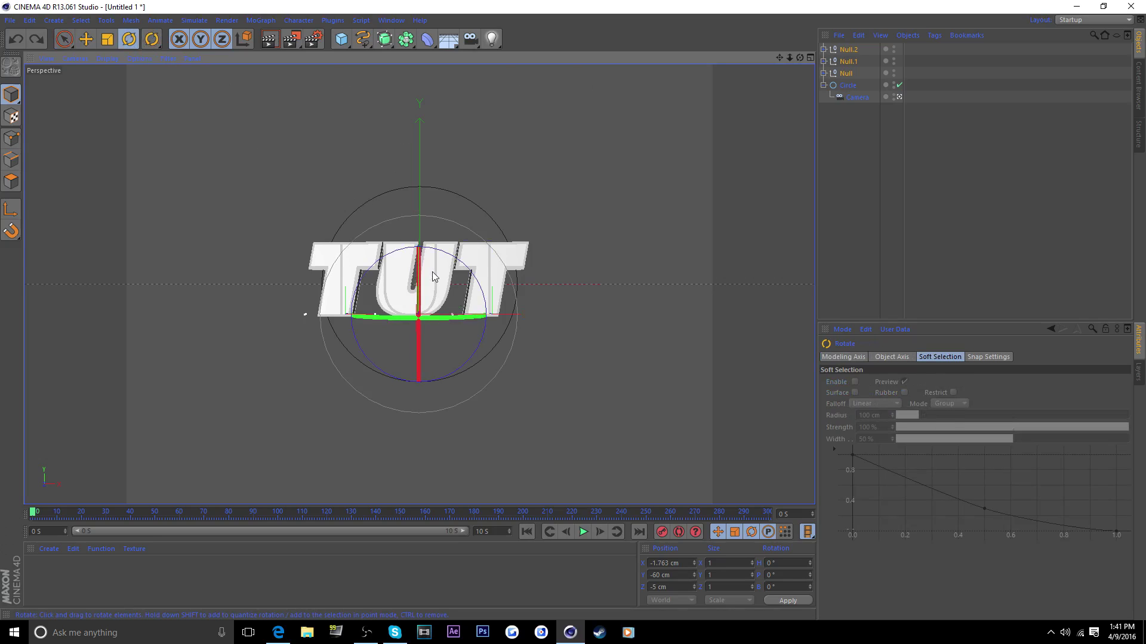
drag(419, 343, 382, 226)
key(ctrl+z)
Raise only the axes of the three letter nulls to the letters' vertical middle, at about 5.5 cm in Y.
click(10, 209)
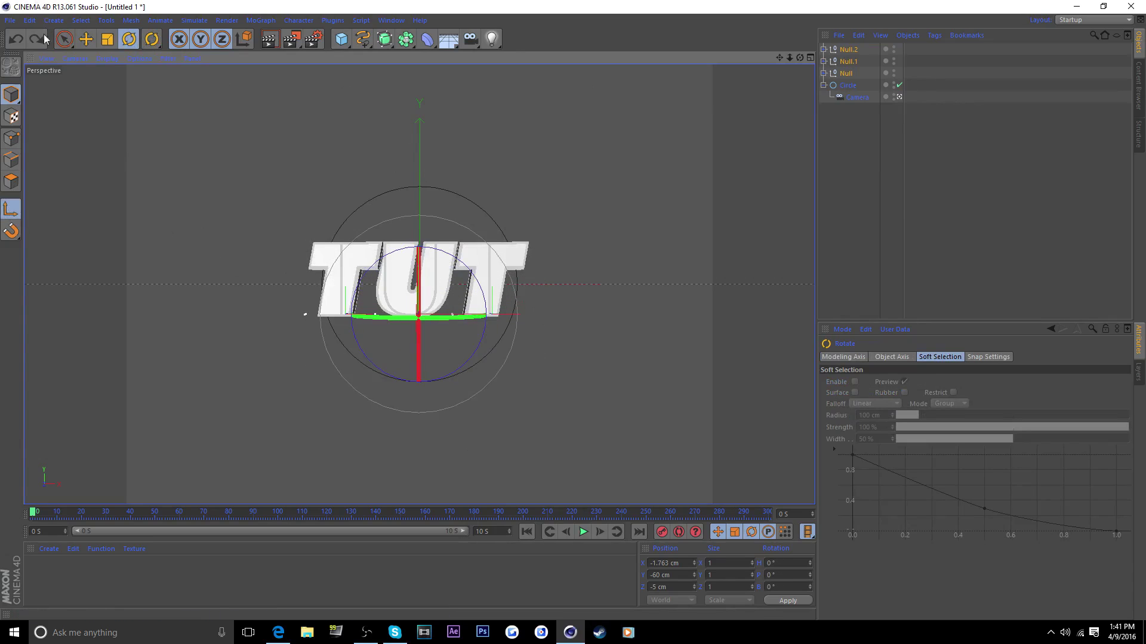
click(64, 39)
drag(416, 212, 424, 179)
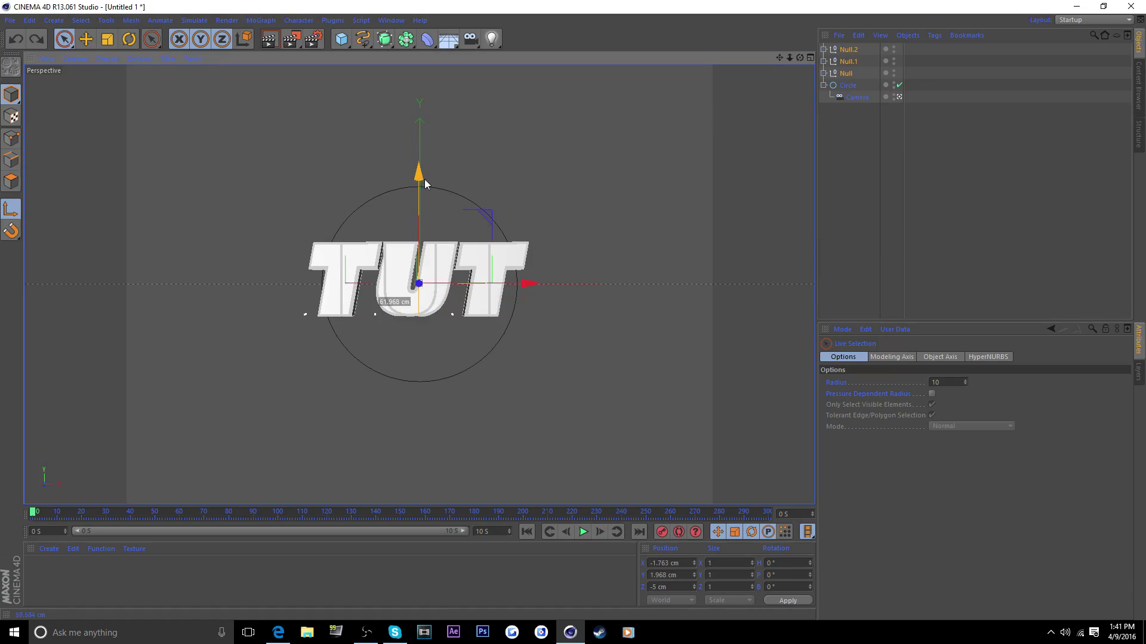
Centre the nulls' axes in the letters' depth in the Right view, at about 23 cm in Z, and return to the perspective view.
click(810, 58)
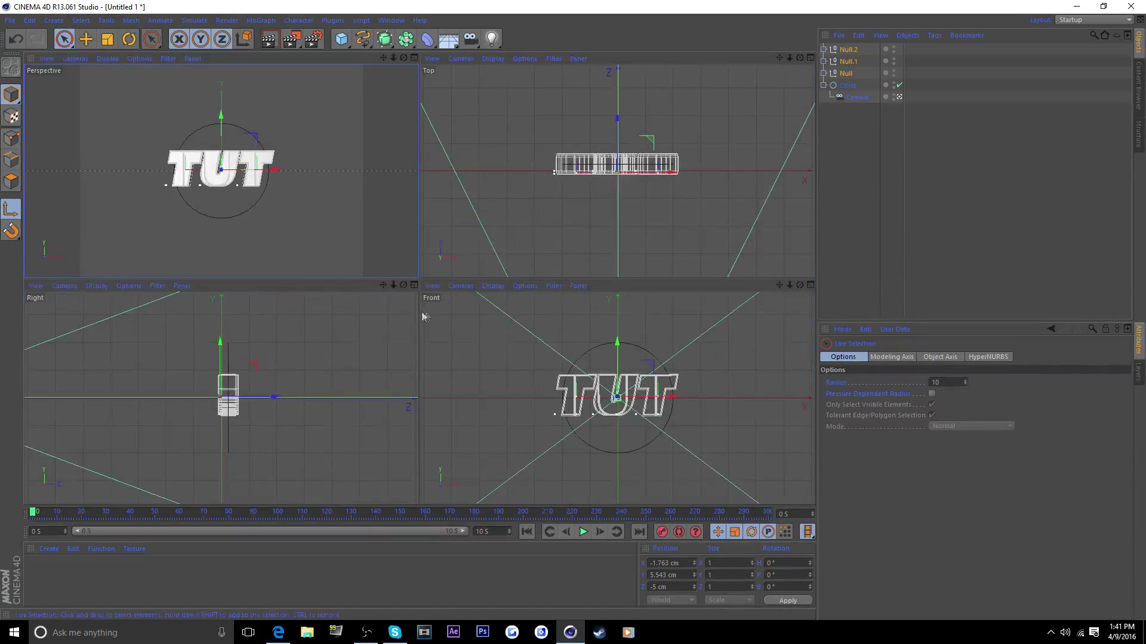
middle_click(406, 303)
drag(518, 286, 543, 282)
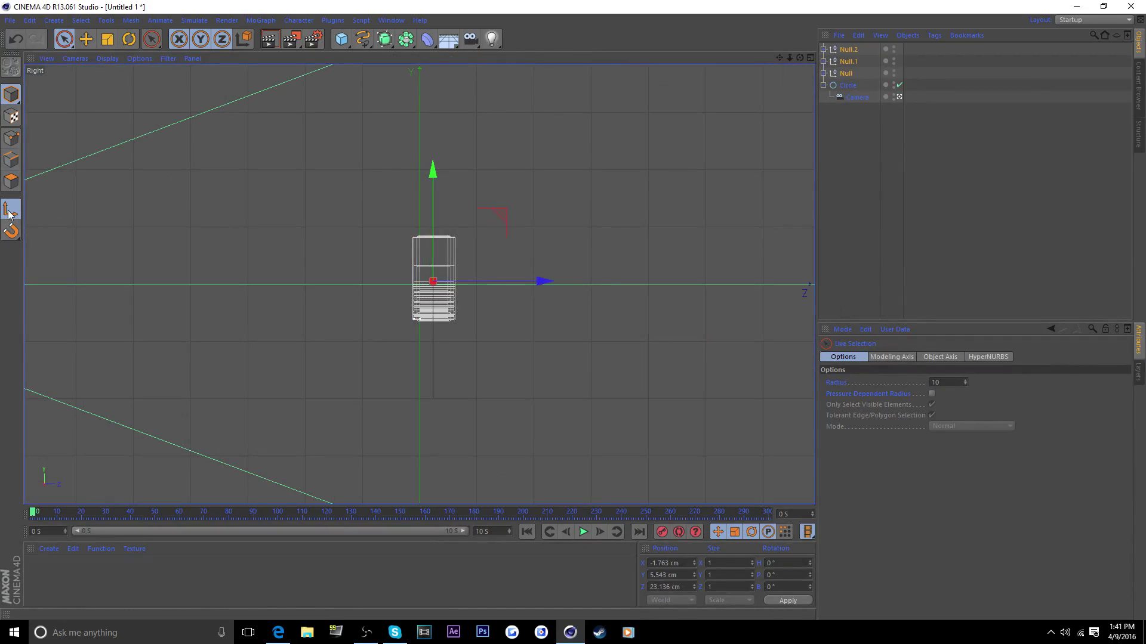
click(809, 57)
click(414, 58)
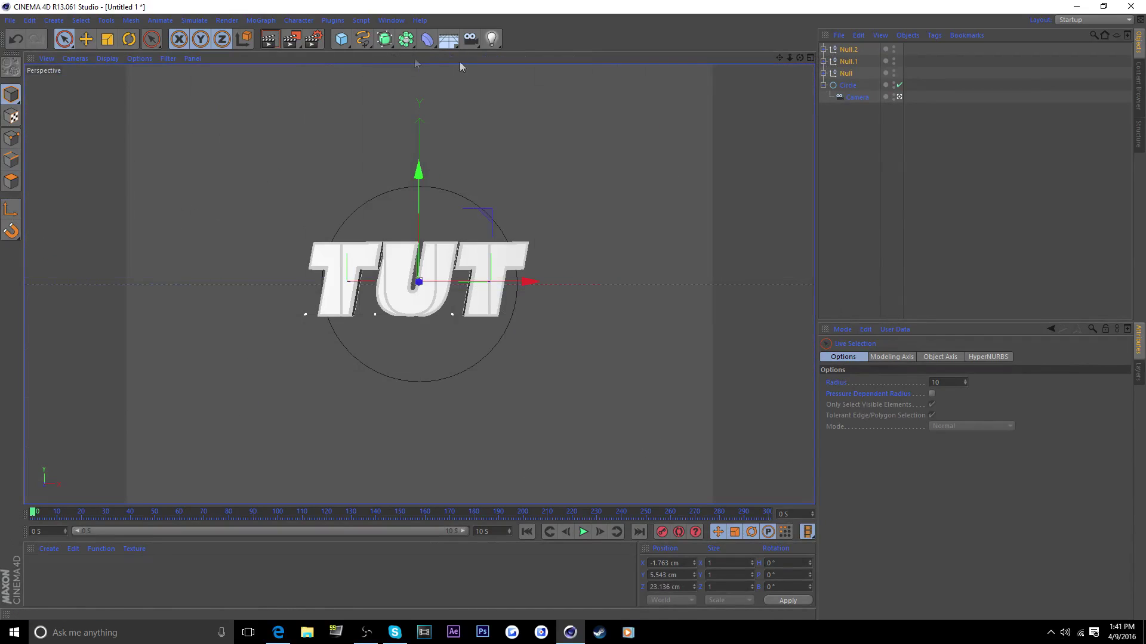
Test rotating the three letters around their centred axes, undo the rotation and deselect everything.
click(129, 39)
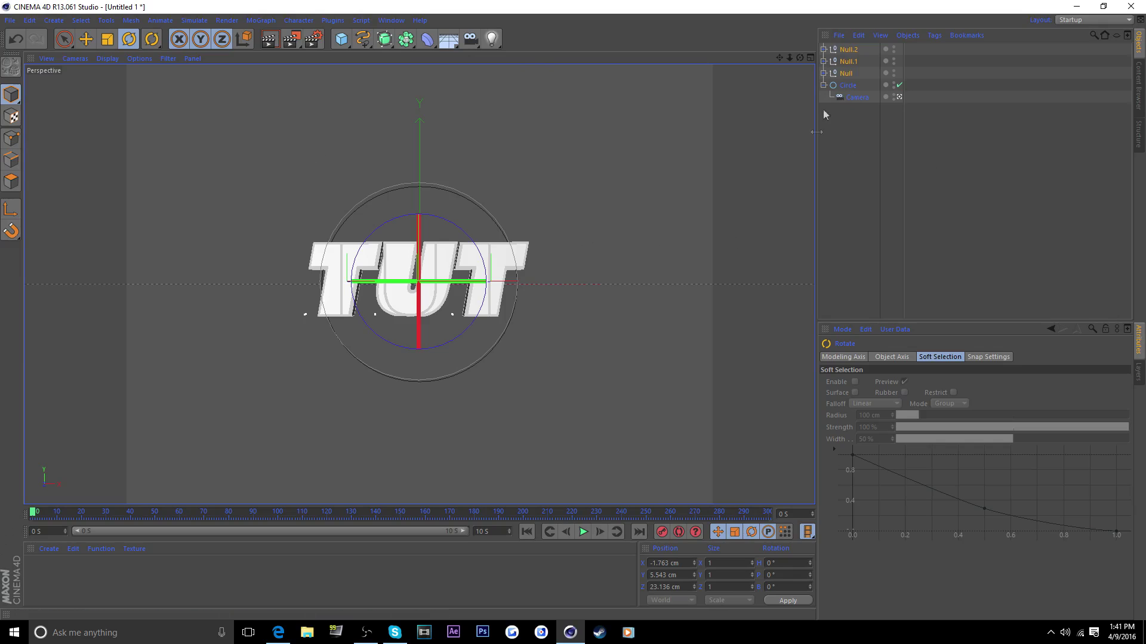
drag(418, 228, 719, 227)
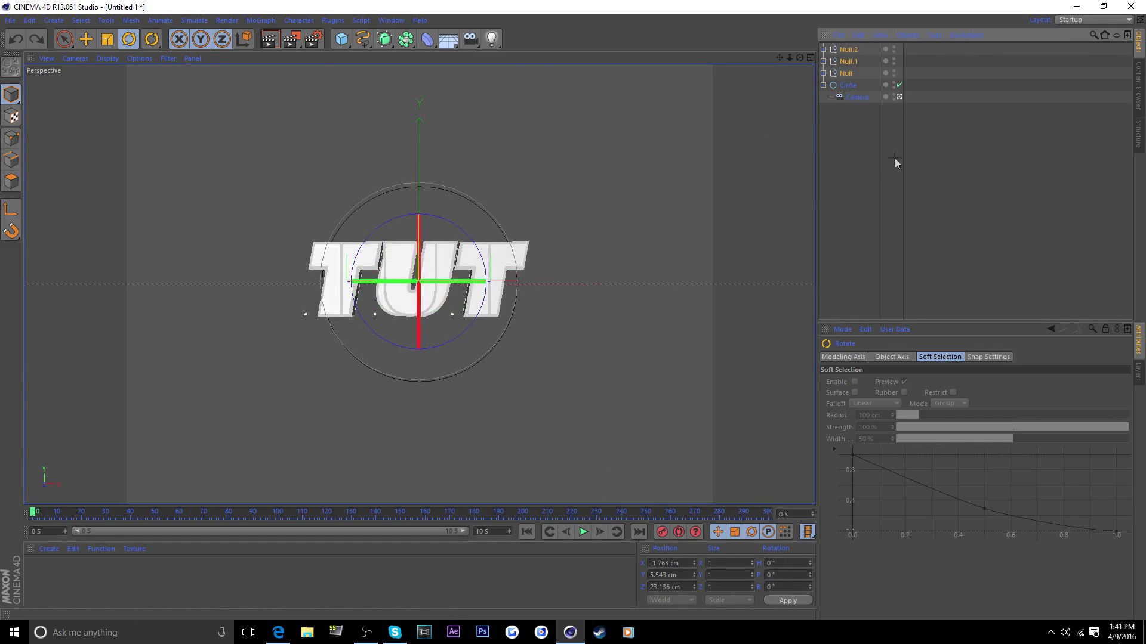
click(884, 178)
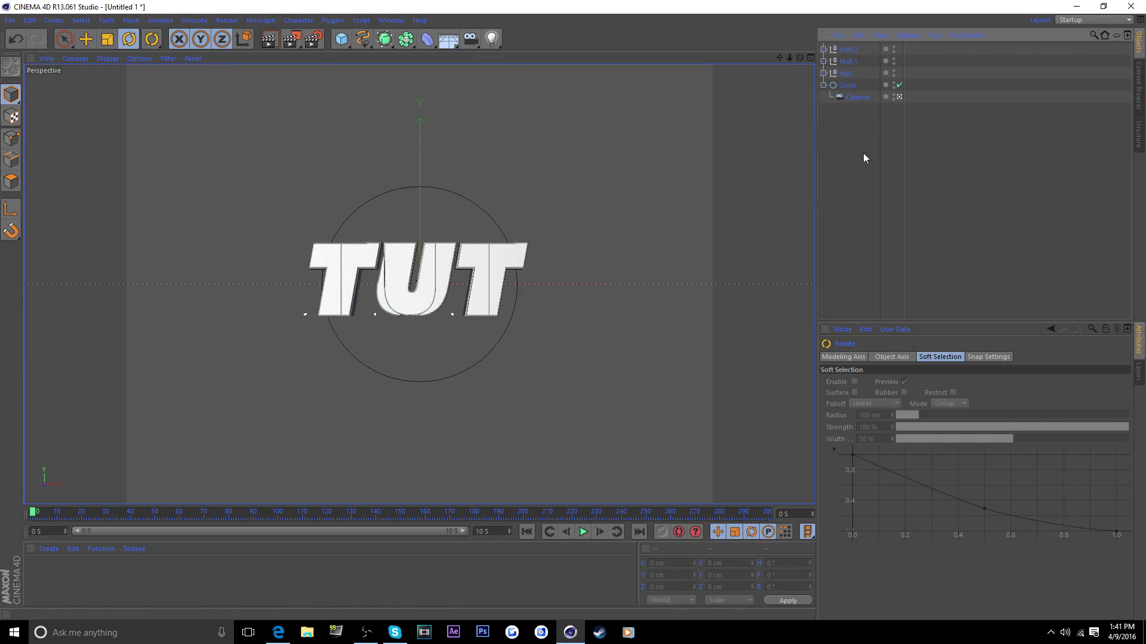
Save the scene to the Desktop under the file name "Intro tut c4d".
key(ctrl+s)
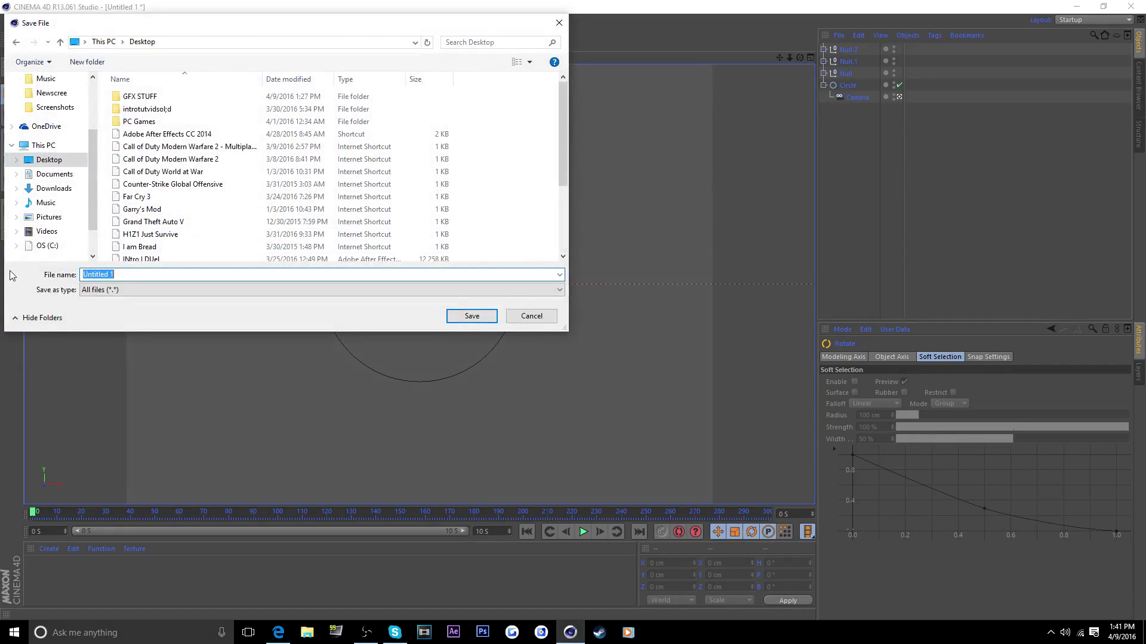
text(iNTRO)
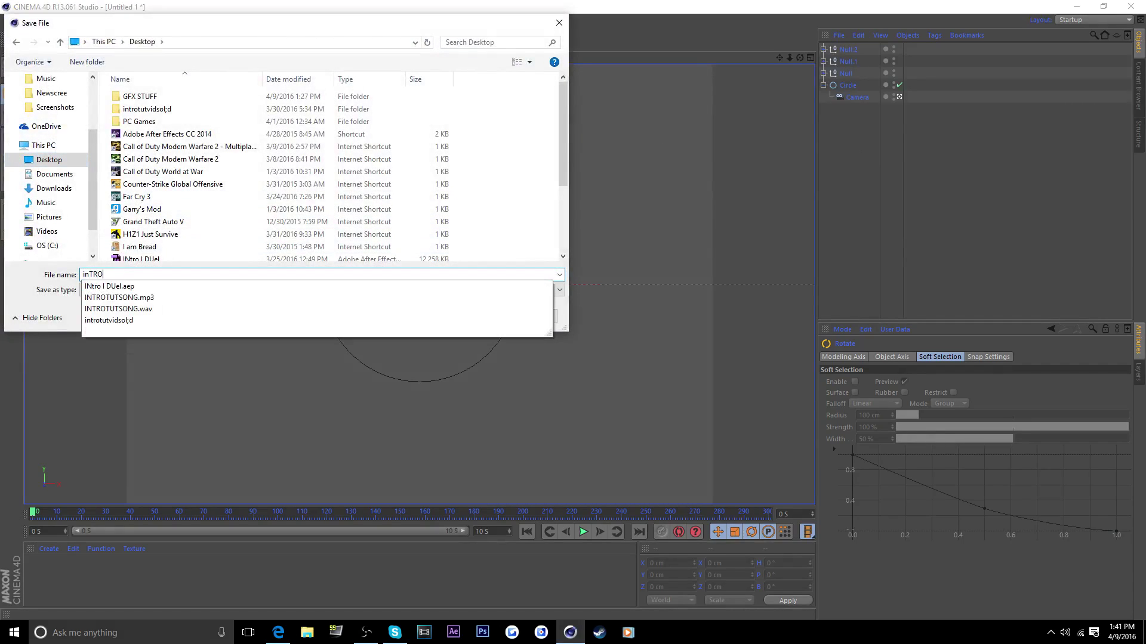
key(ctrl+a)
text(I)
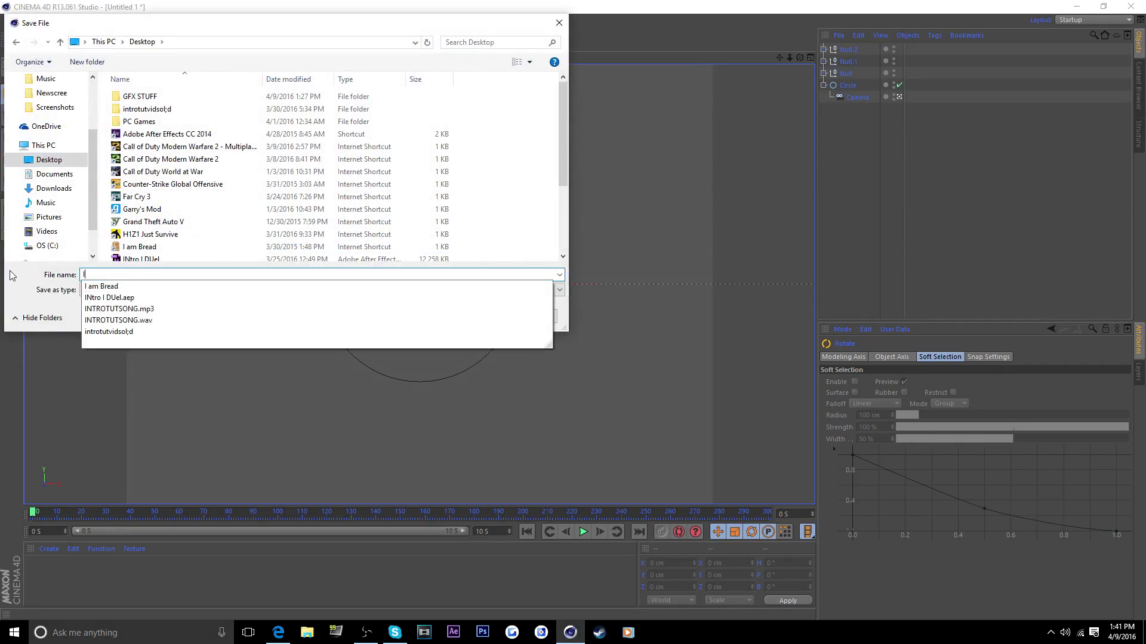
text(ntro tu)
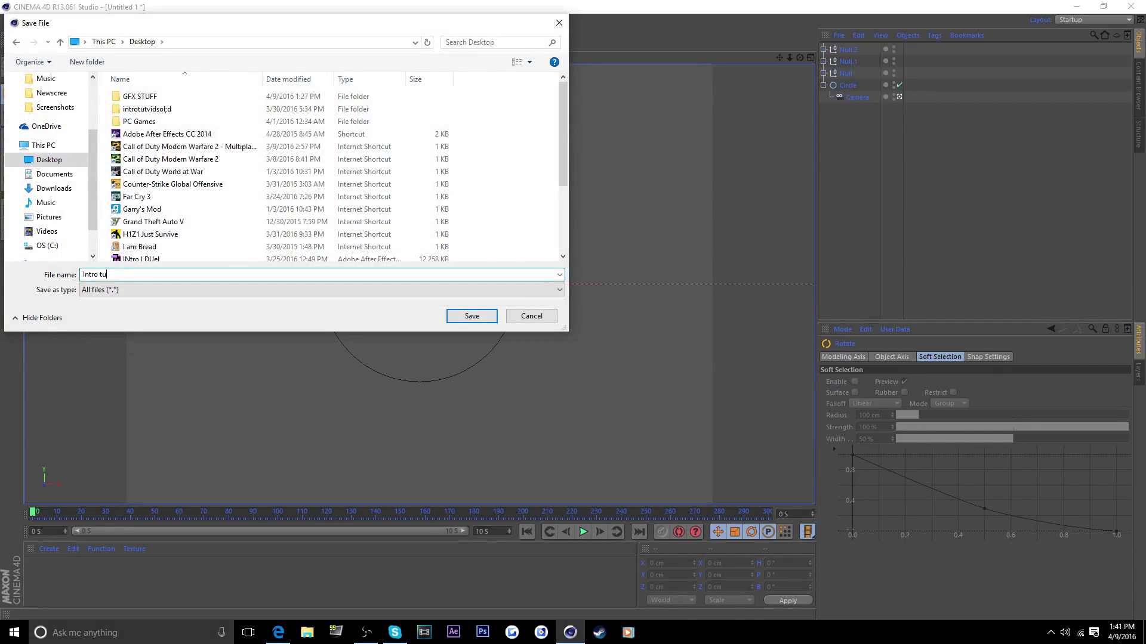
text(t c4d)
key(Return)
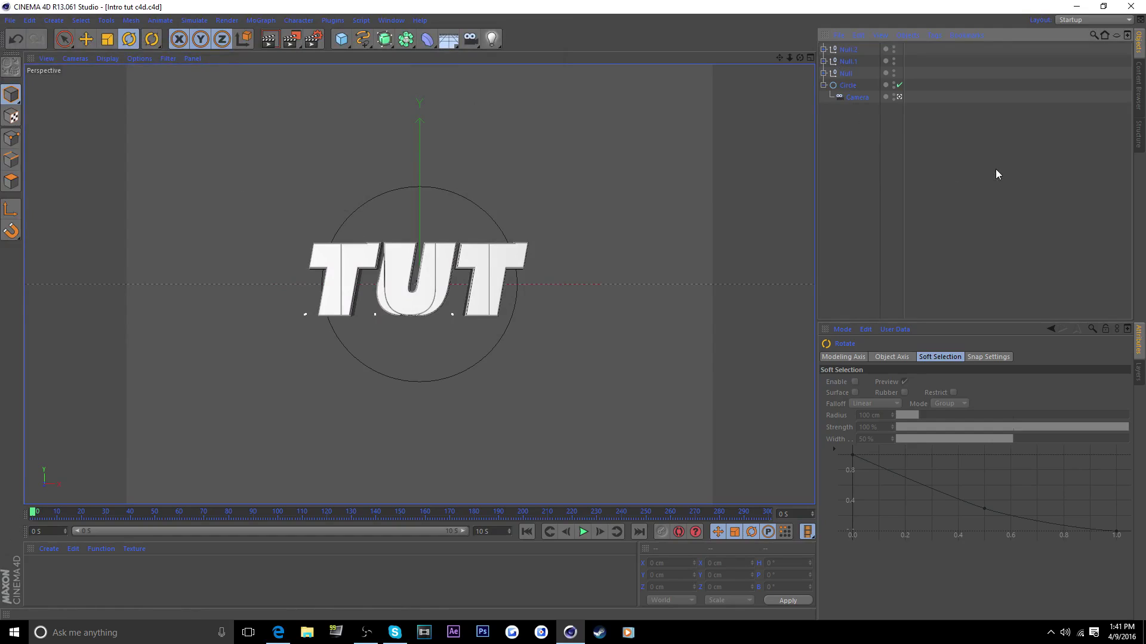
drag(935, 169, 1005, 192)
drag(838, 200, 997, 130)
Open the render settings and set the output size to 1920 × 1080 pixels.
click(313, 42)
drag(274, 11, 512, 131)
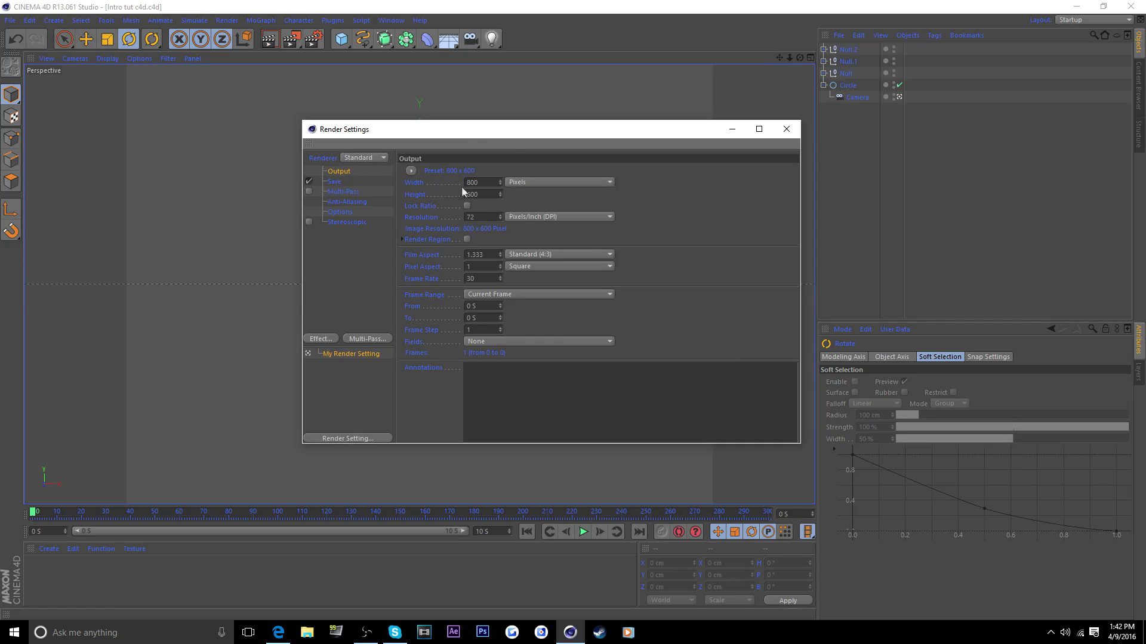
double_click(495, 182)
text(25)
key(Tab)
text(1080)
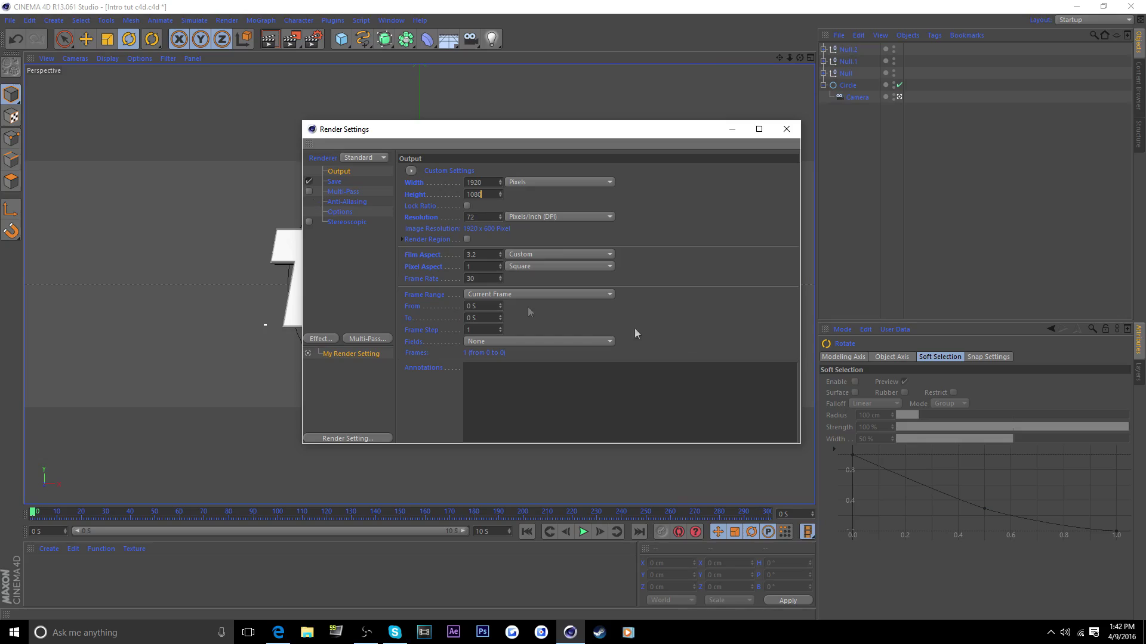
click(703, 271)
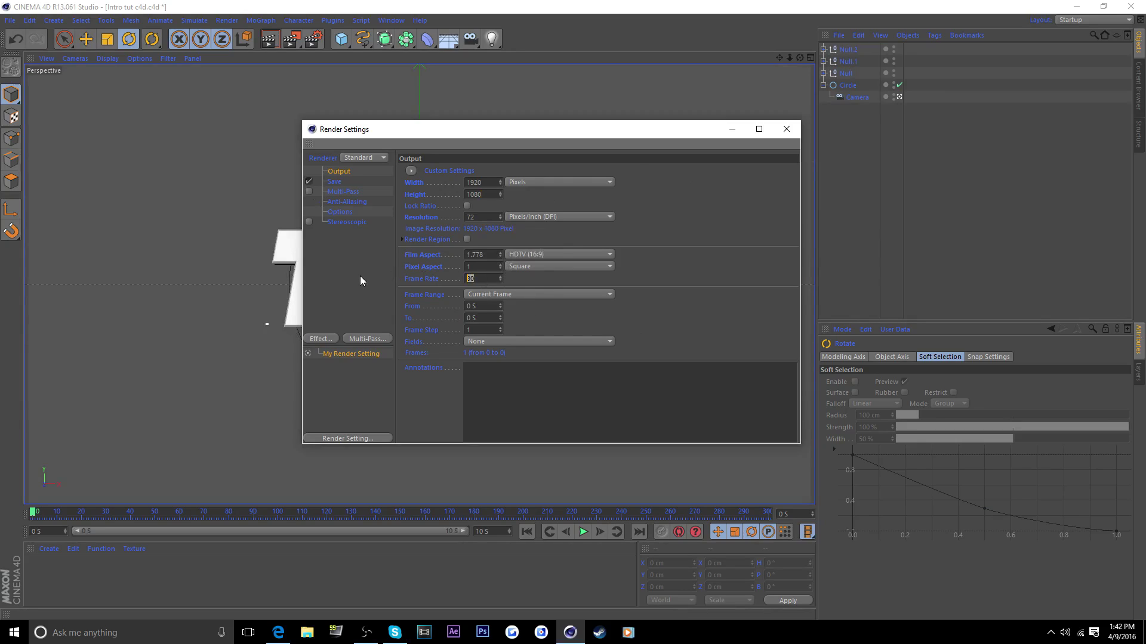
Set the render frame rate to 60 and the frame range to All Frames, and open the render's save options.
text(60)
click(467, 295)
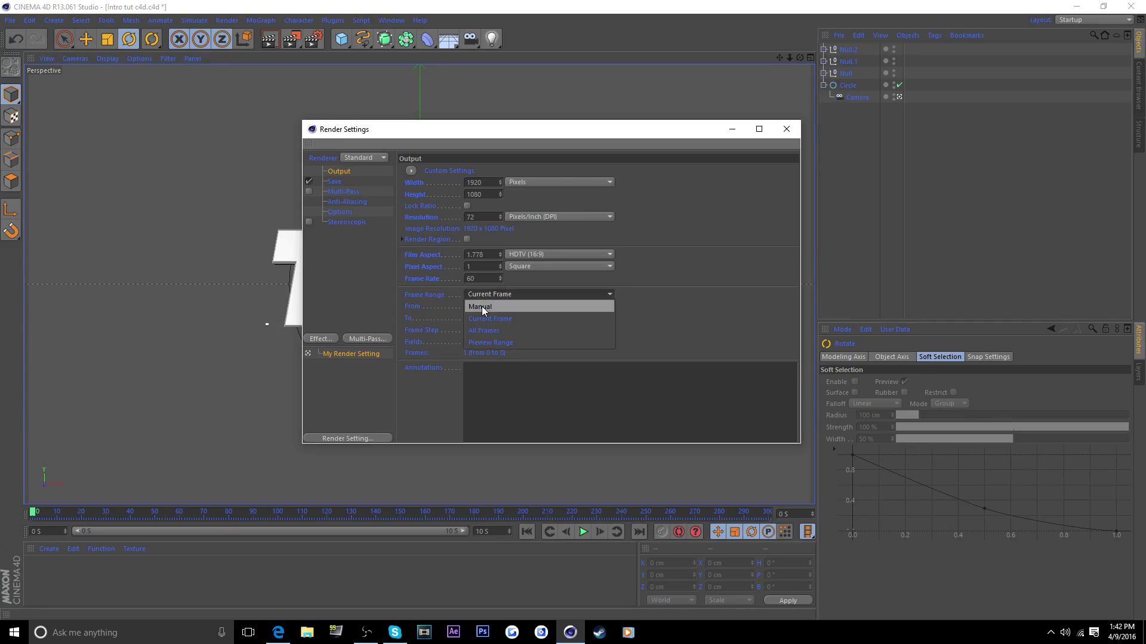
click(484, 319)
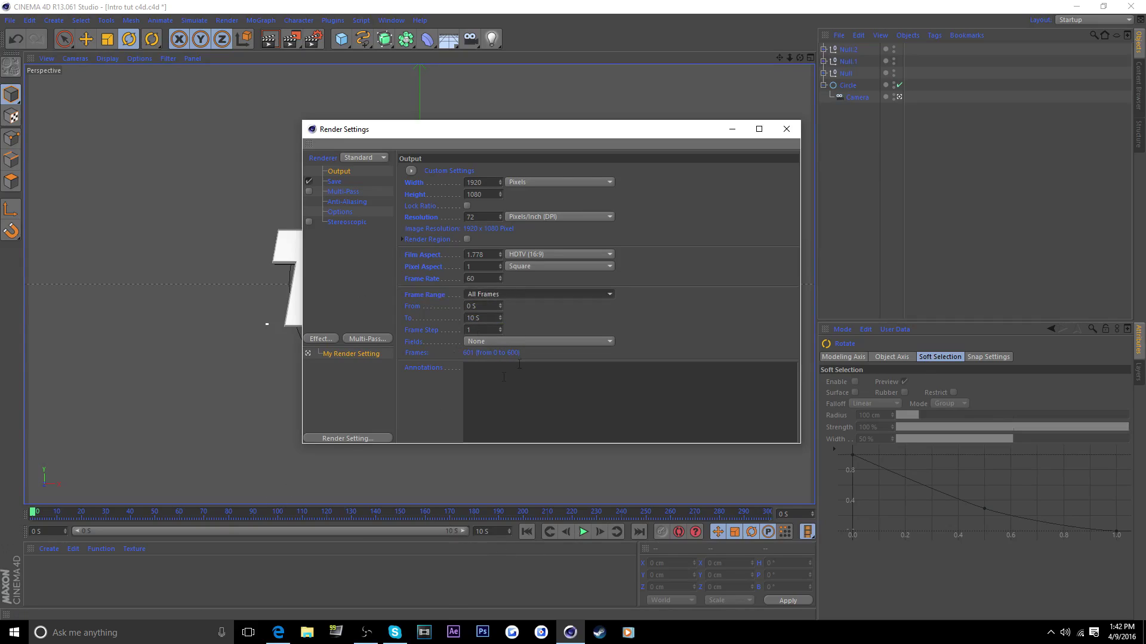
click(511, 292)
click(727, 284)
click(334, 182)
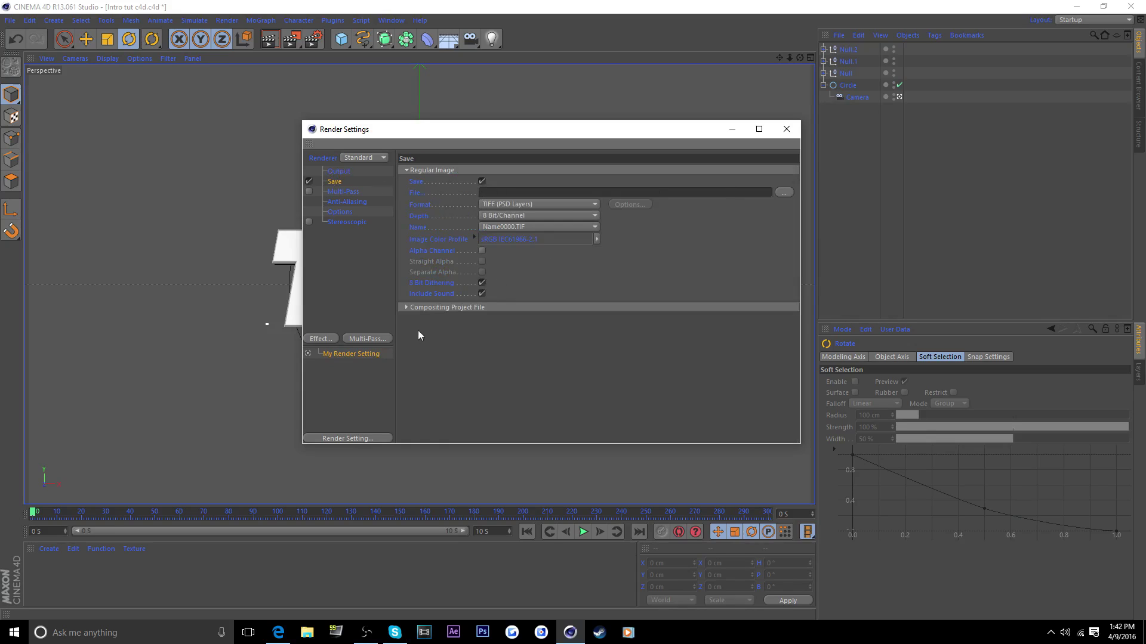
click(783, 192)
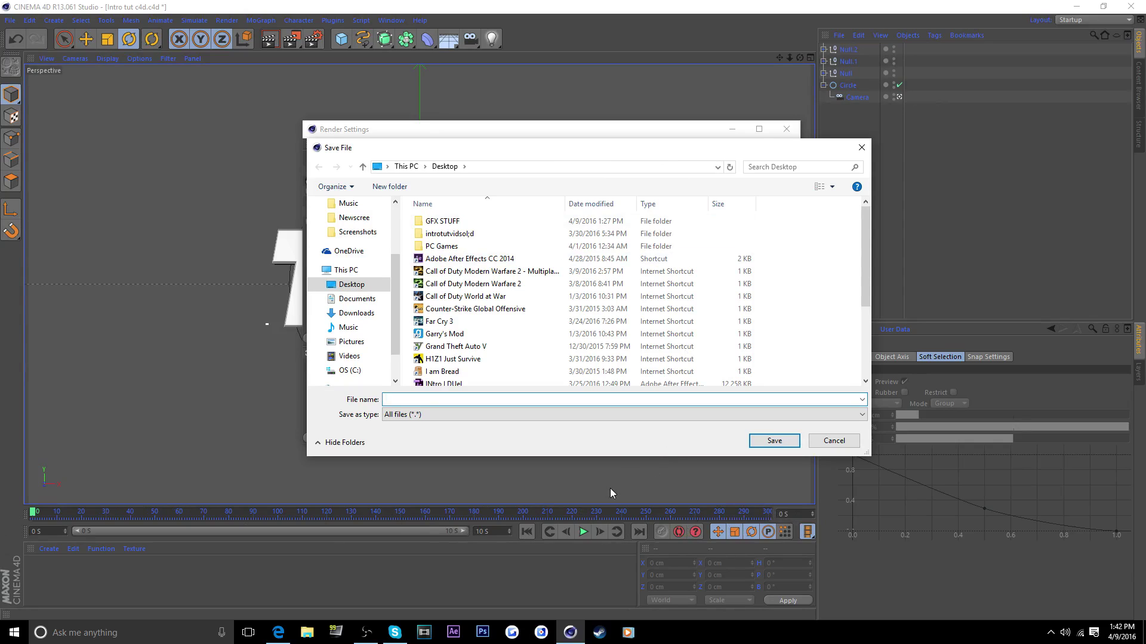
click(449, 224)
double_click(450, 225)
scroll(453, 225, down, 5)
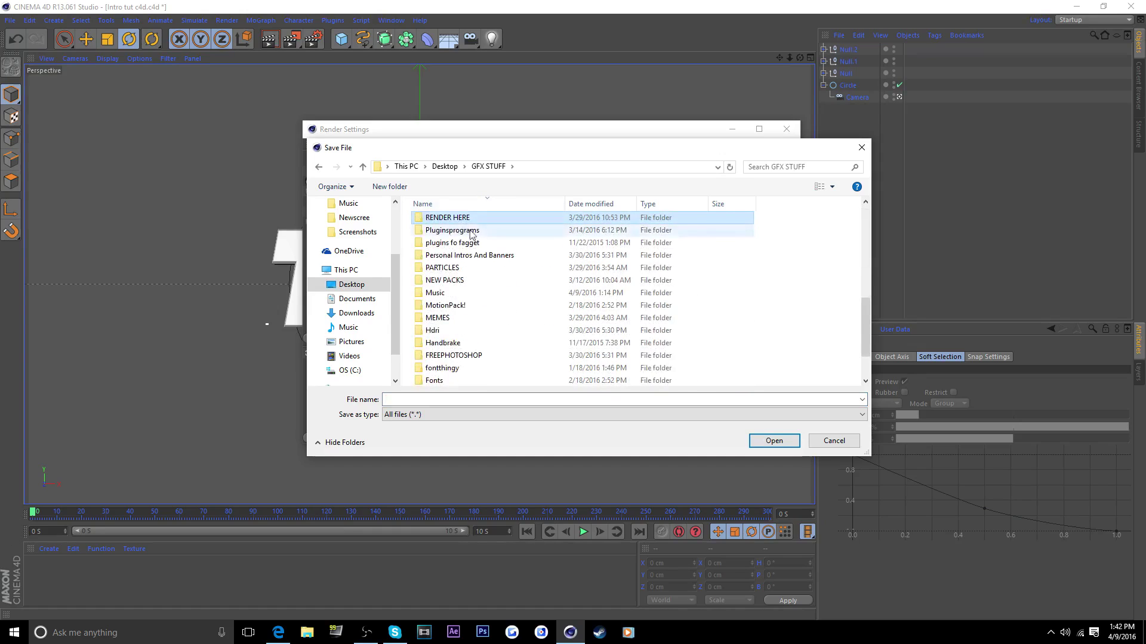
double_click(464, 219)
click(391, 187)
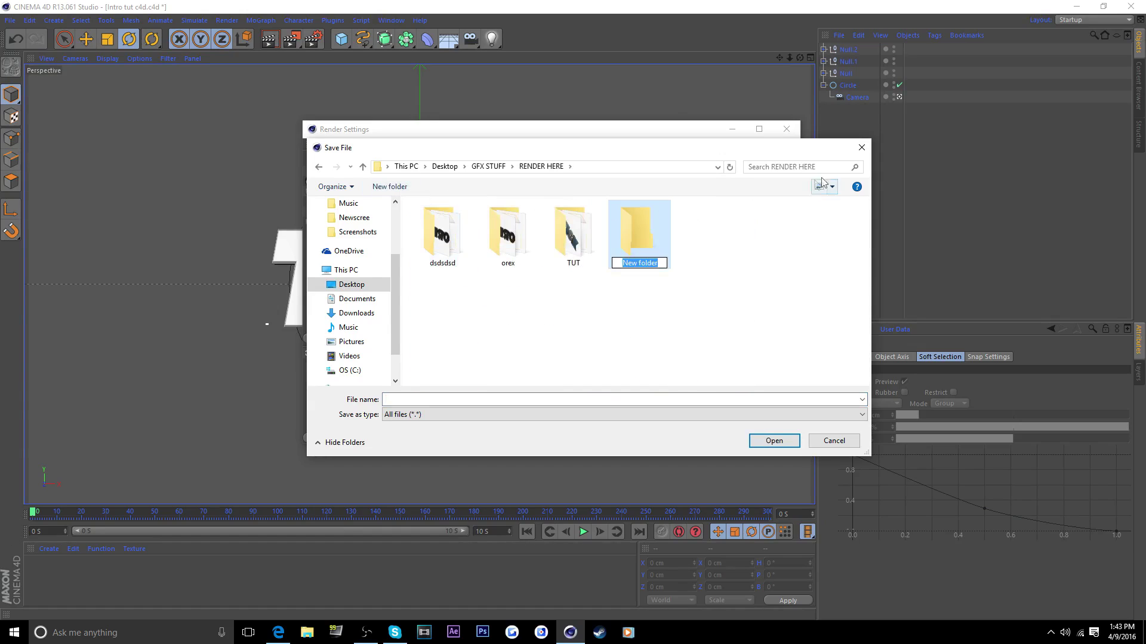
click(861, 148)
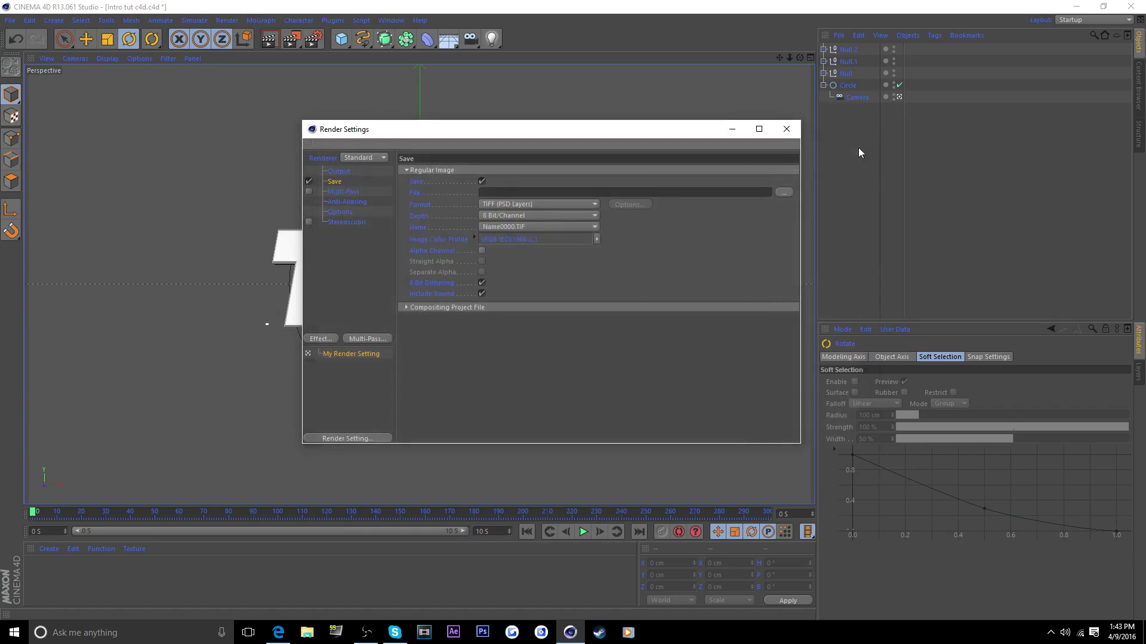
Create a folder named INTROTUTRENDER inside GFX STUFF > RENDER HERE on the Desktop and leave the file browser.
click(784, 194)
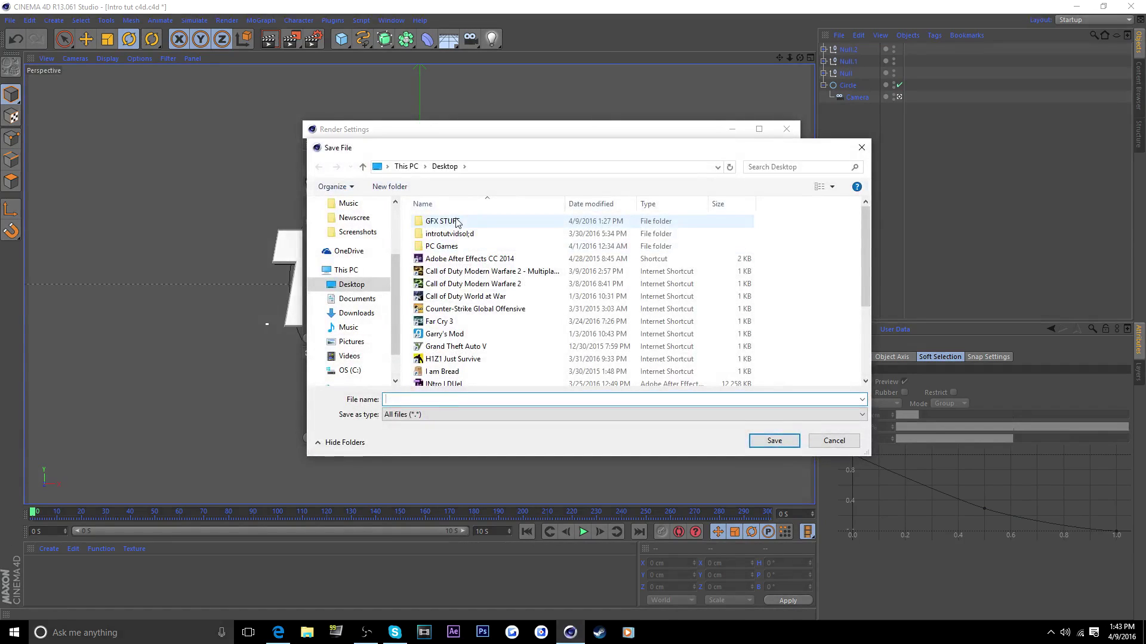
double_click(456, 222)
scroll(466, 234, down, 5)
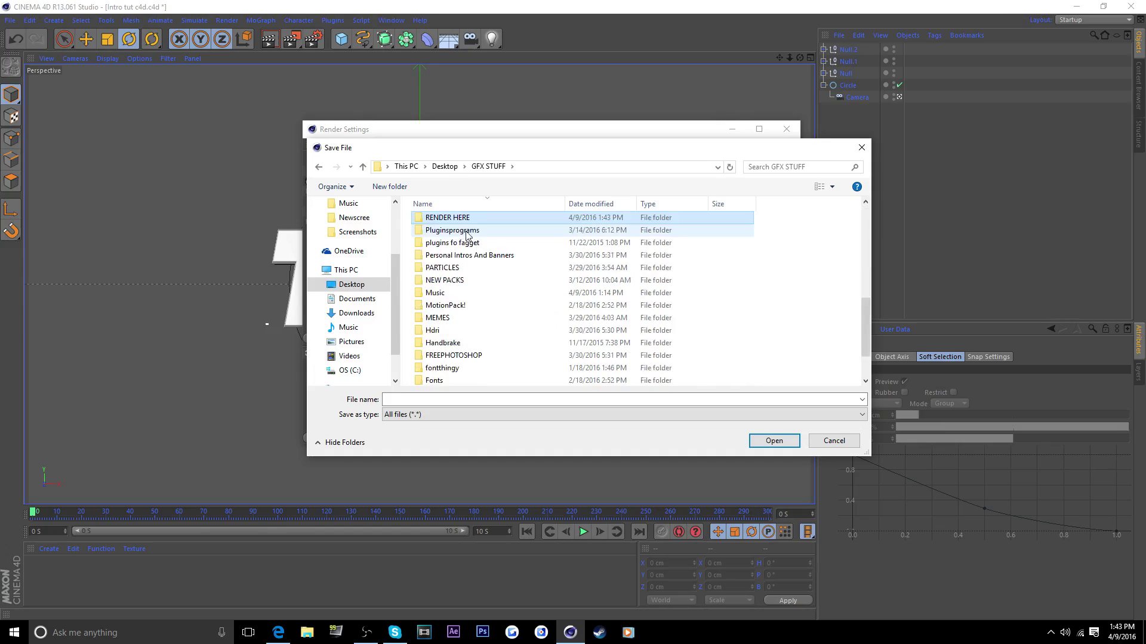
double_click(448, 218)
click(390, 186)
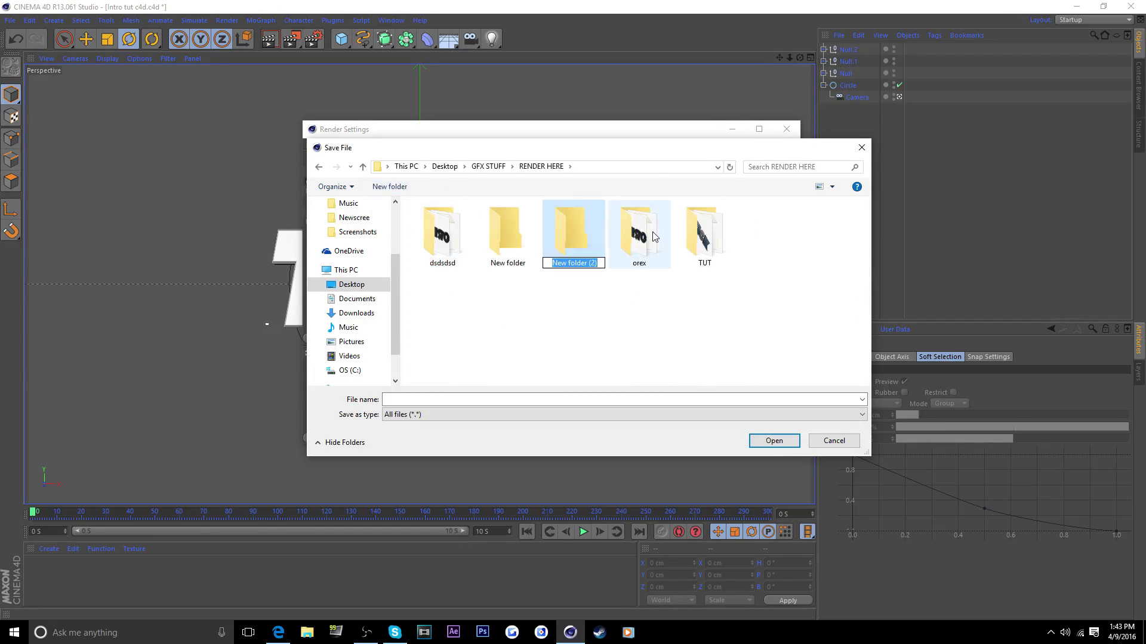
text(INTROTUTRENDER)
key(Return)
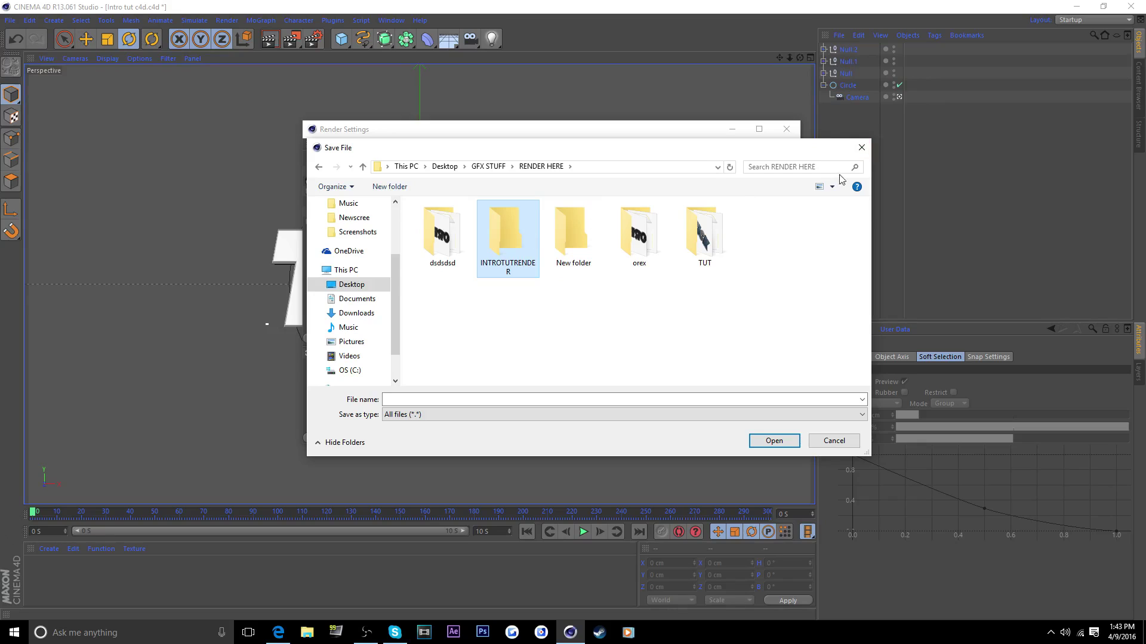
click(861, 147)
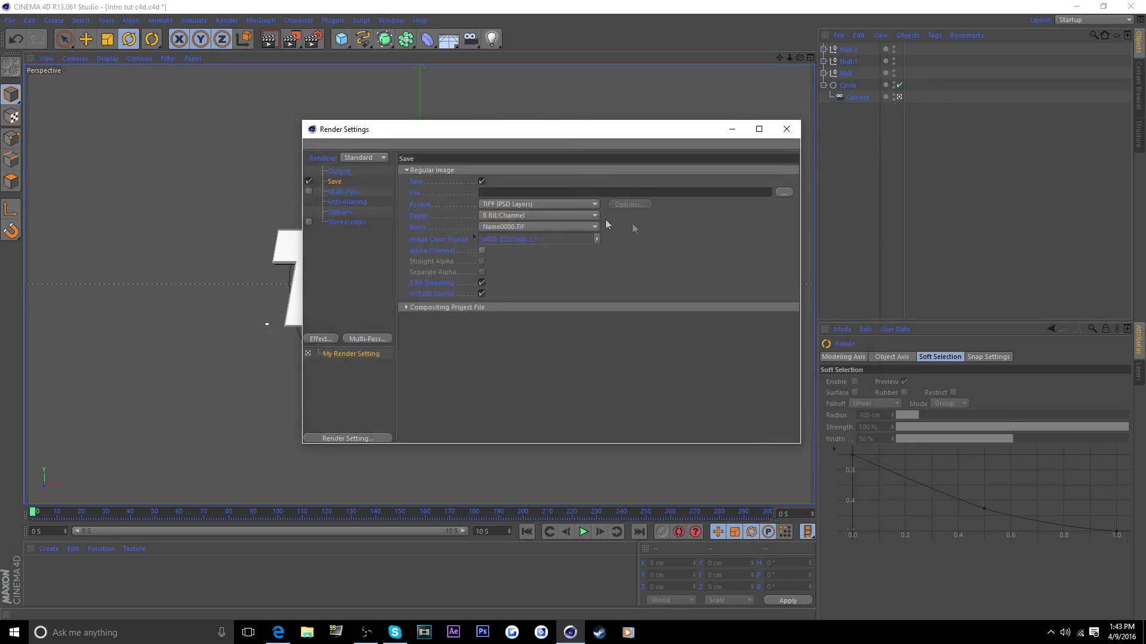
Set the render output file to "Intro tut" in the INTROTUTRENDER folder, in PNG format with an alpha channel.
click(777, 192)
double_click(441, 221)
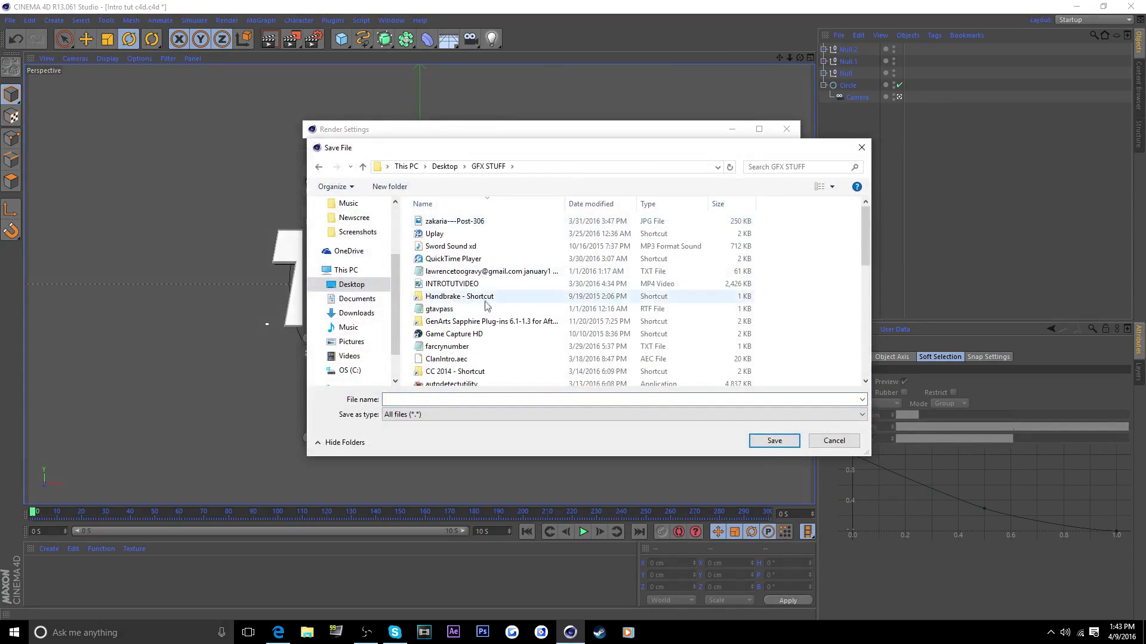
scroll(486, 306, down, 5)
double_click(453, 221)
double_click(510, 242)
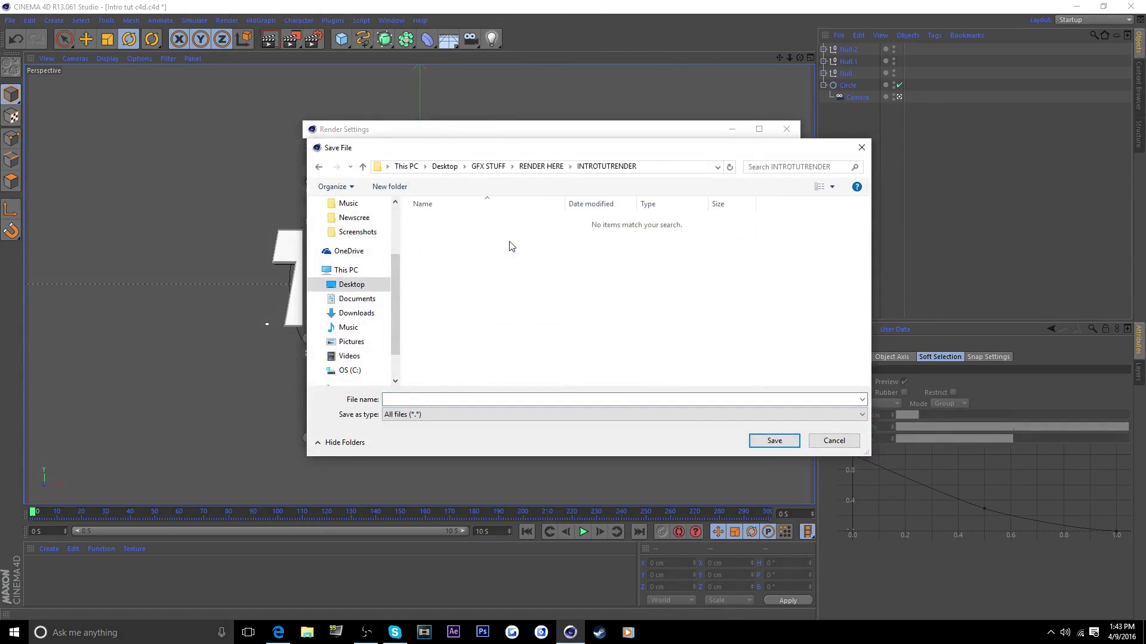
click(475, 396)
text(Intro tut)
key(Return)
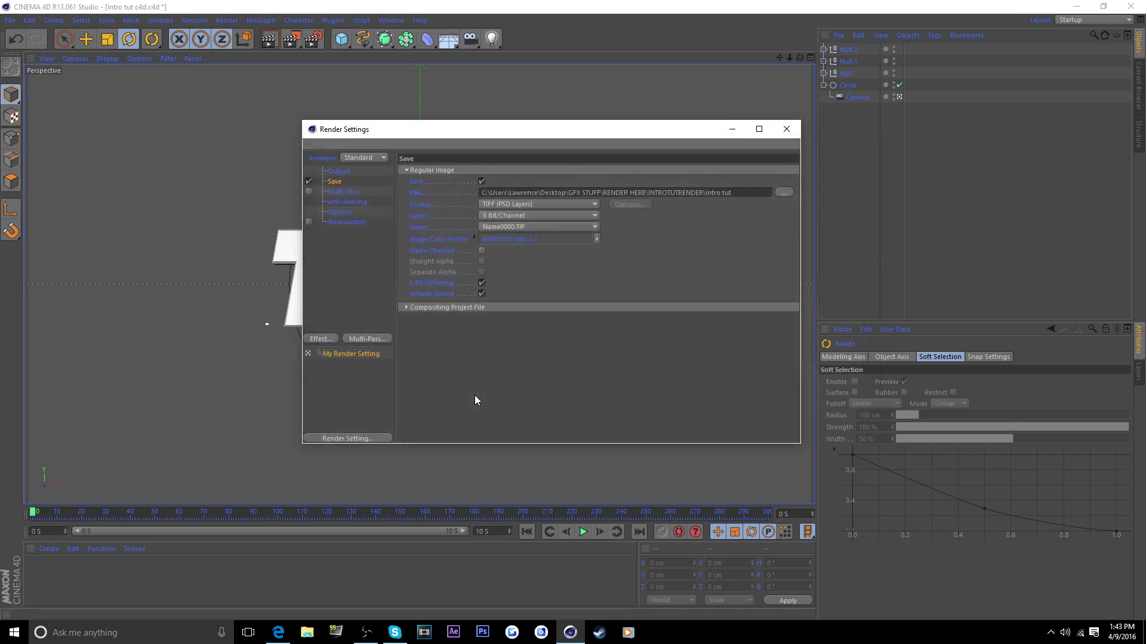
click(500, 204)
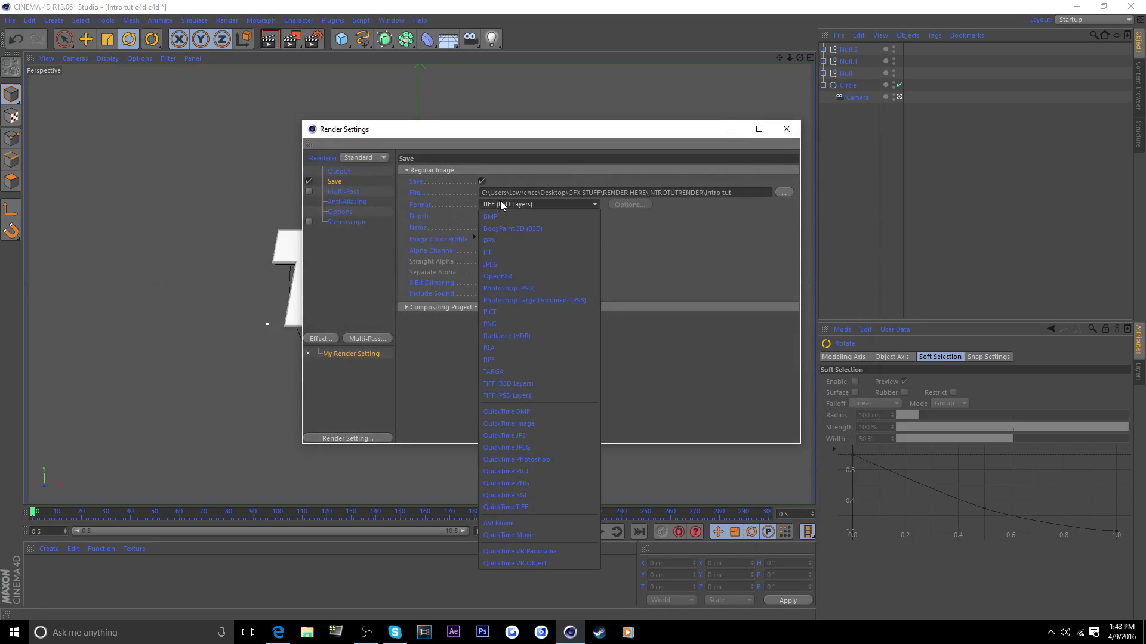
click(485, 325)
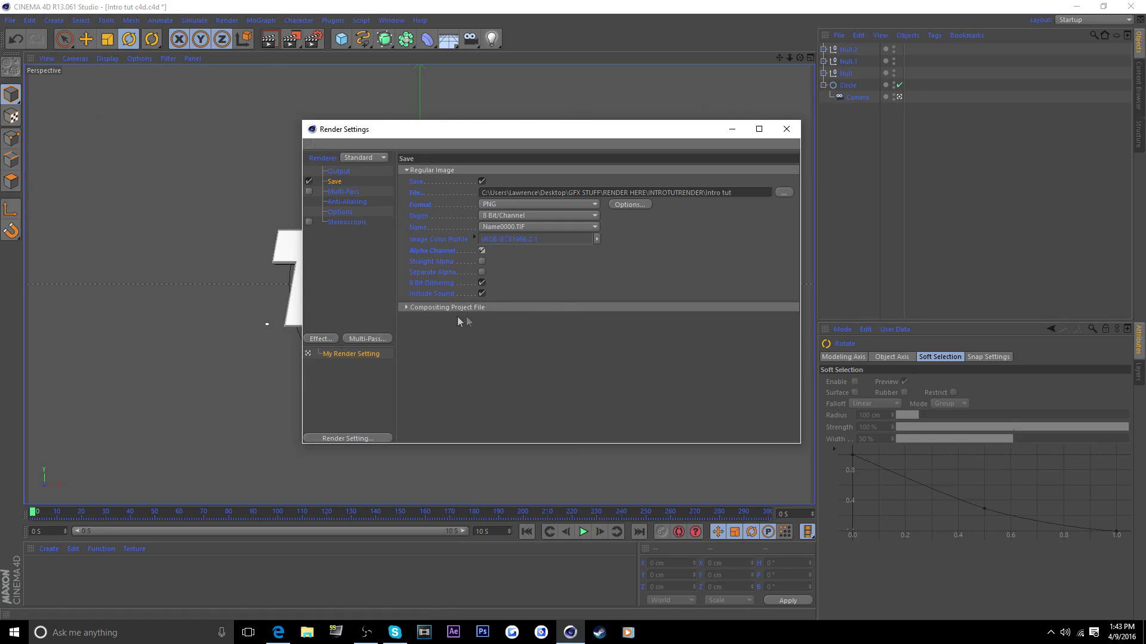
Enable saving a compositing project file for After Effects, with the Relative, Include Timeline Marker and Include 3D Data options on.
click(423, 311)
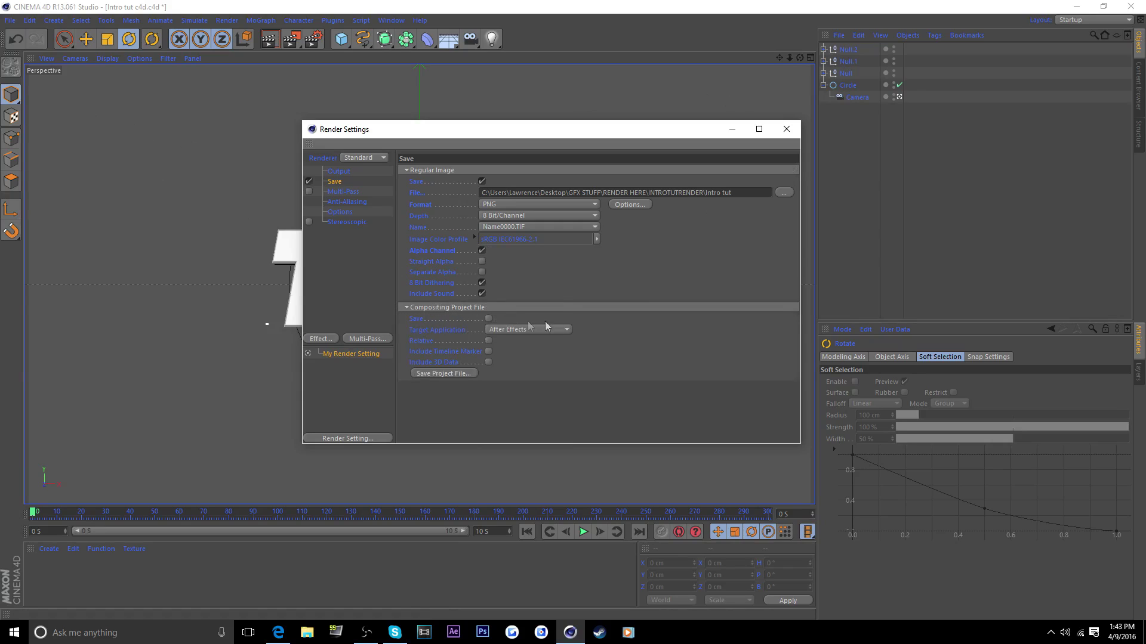
click(561, 329)
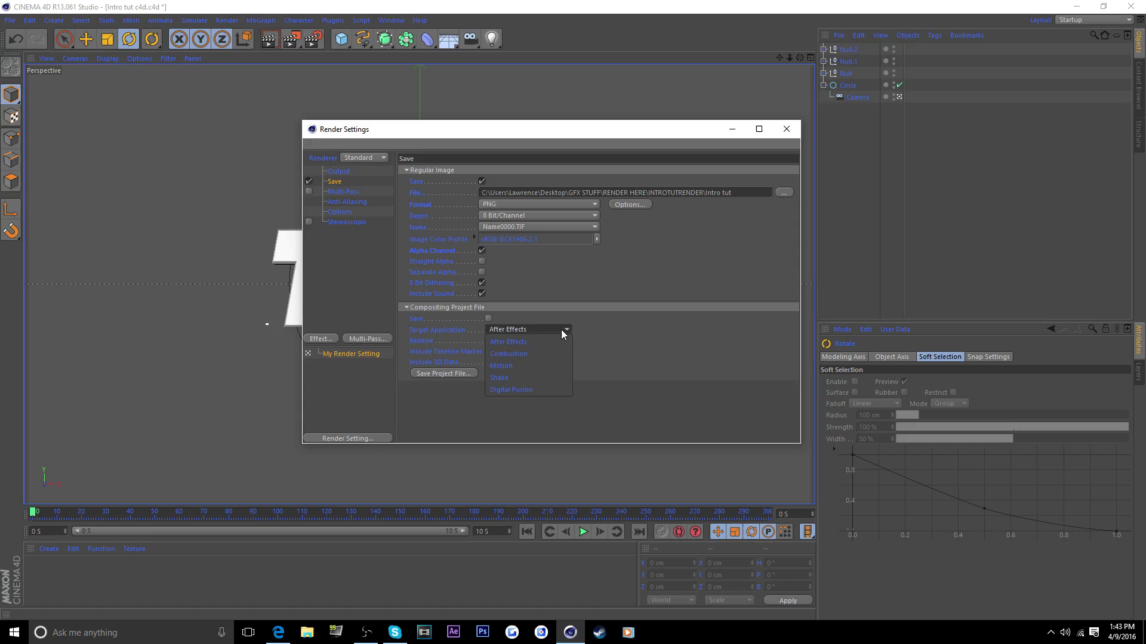
click(527, 334)
click(488, 319)
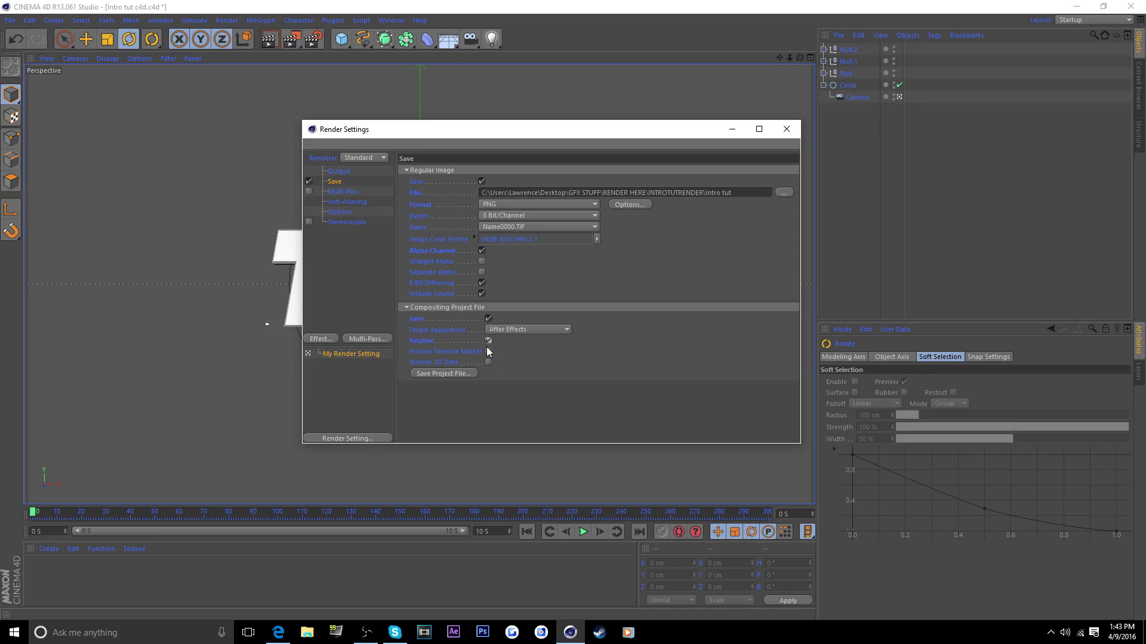
click(490, 363)
drag(687, 129, 735, 129)
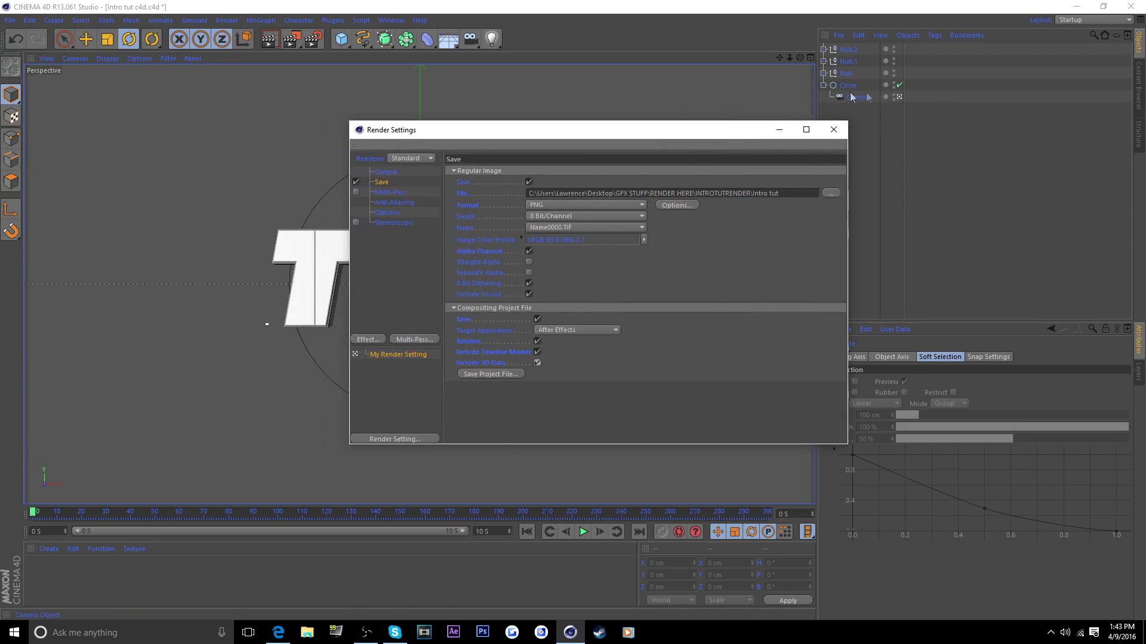
drag(663, 134, 594, 122)
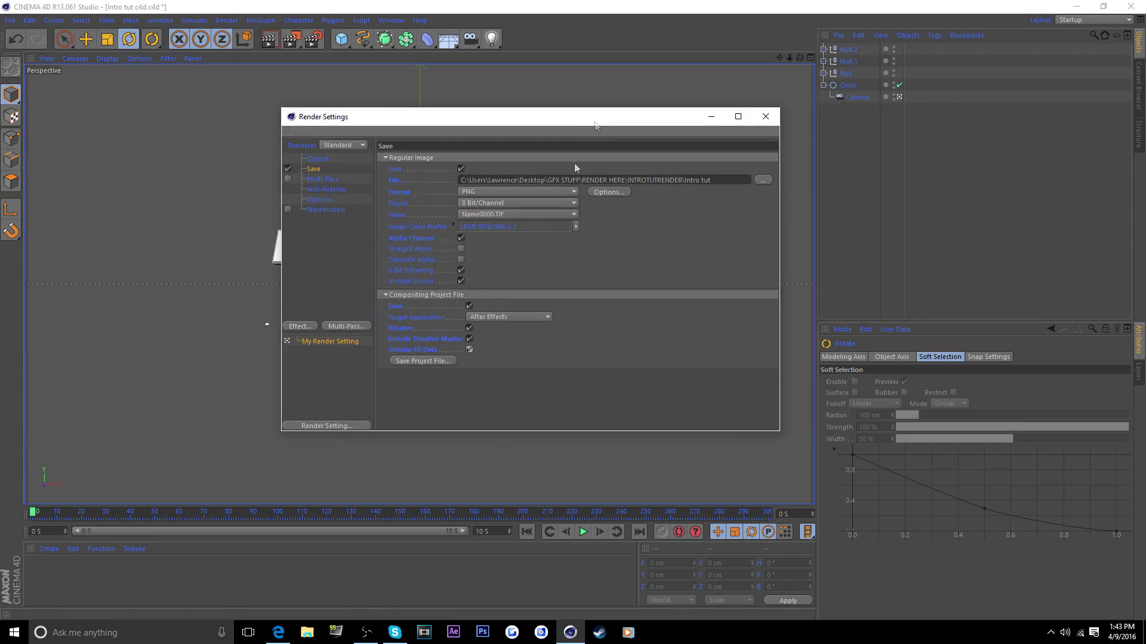
Save the compositing project file to the Desktop as INTROTUTC4D and collapse its settings.
click(429, 361)
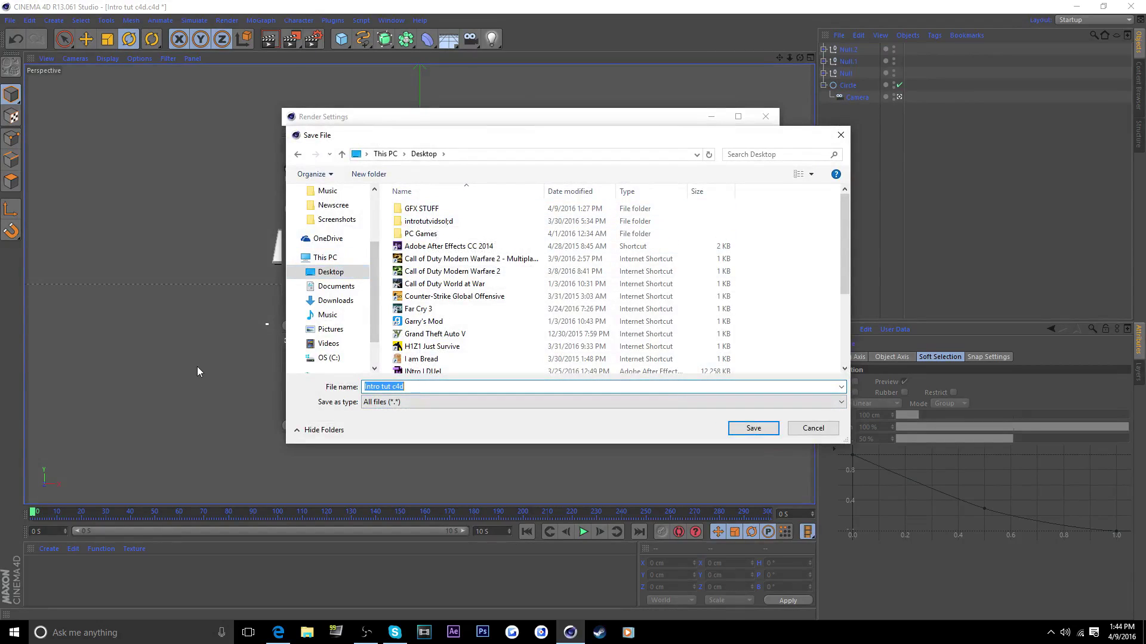
text(INTROTUTC4D)
key(Return)
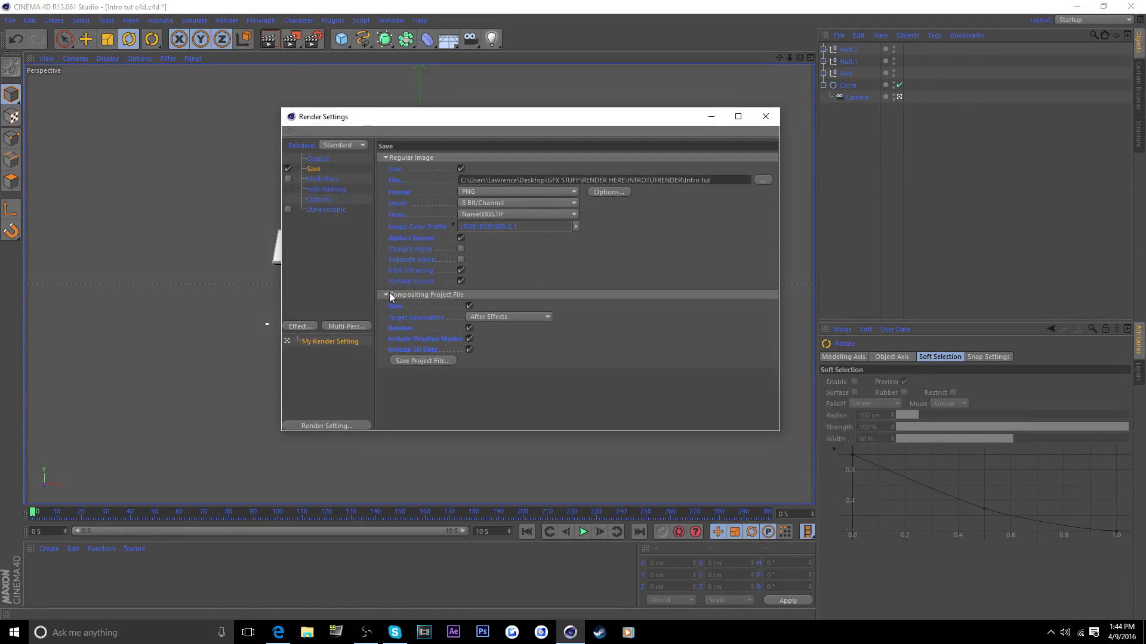
click(387, 295)
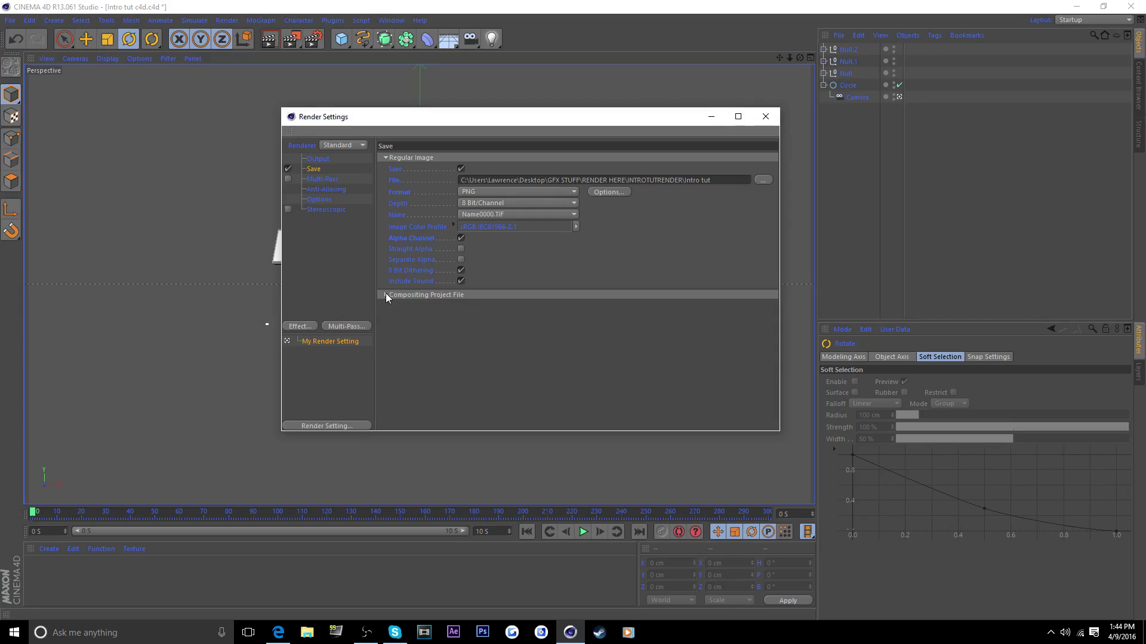
Set the render's anti-aliasing to Best.
click(317, 190)
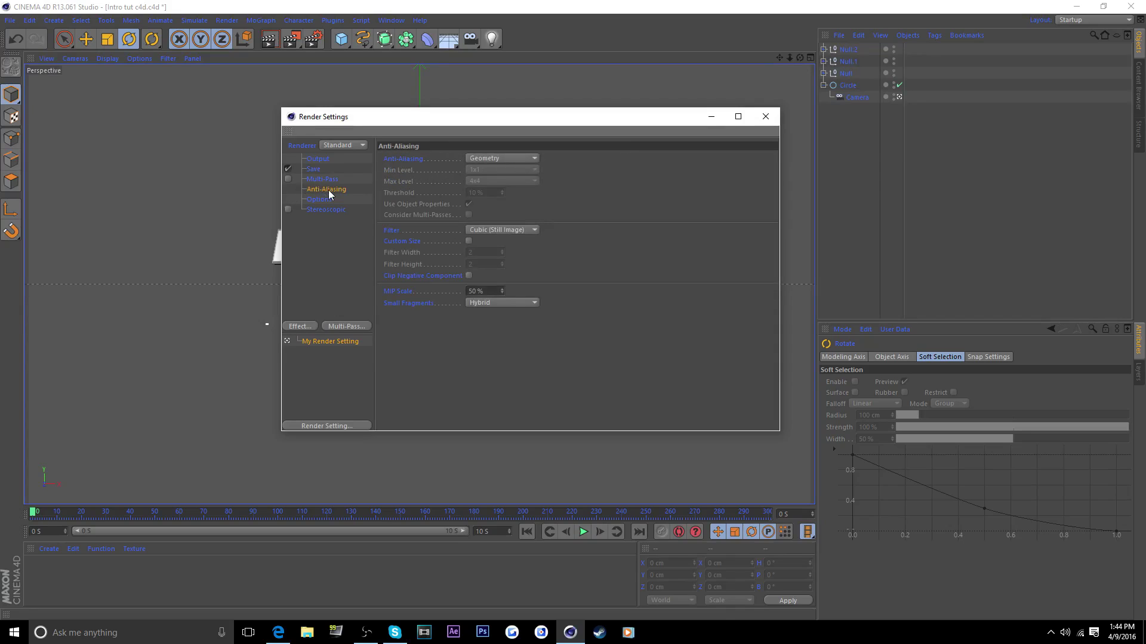
click(513, 160)
click(494, 188)
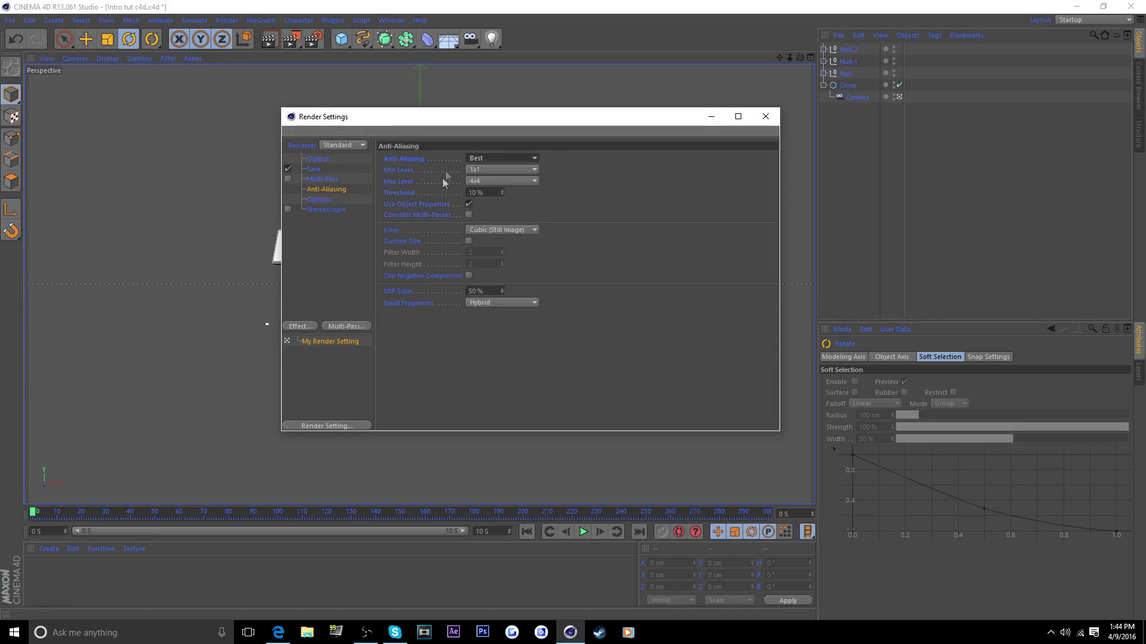
Set the anti-aliasing Max Level to 2x2 and the render options' Ray Depth to 66.
click(484, 180)
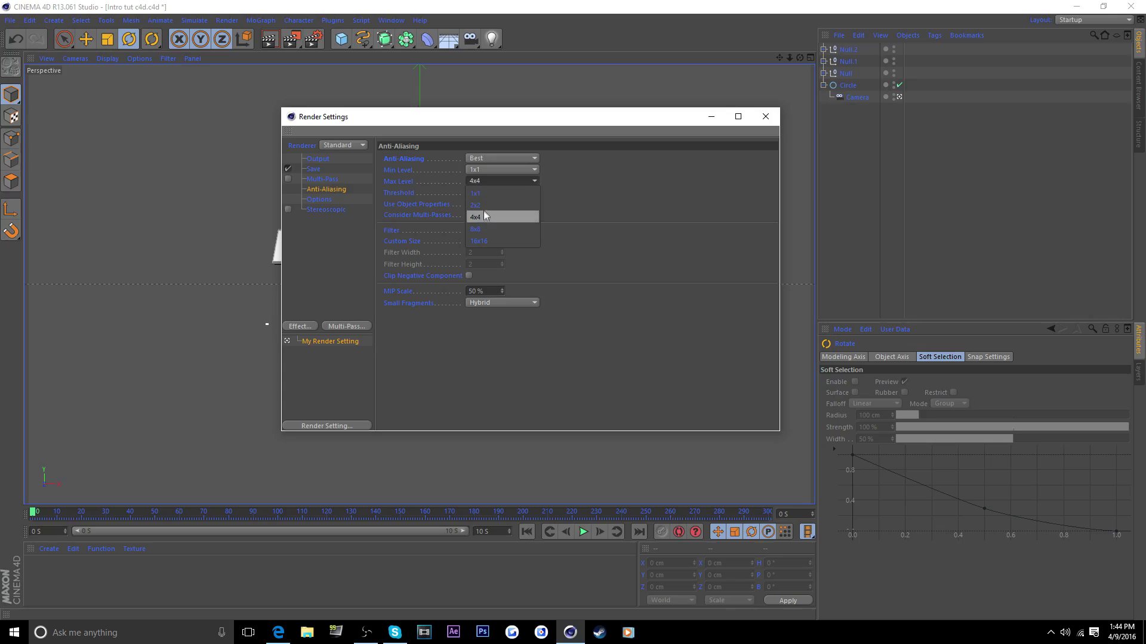
click(484, 210)
click(316, 199)
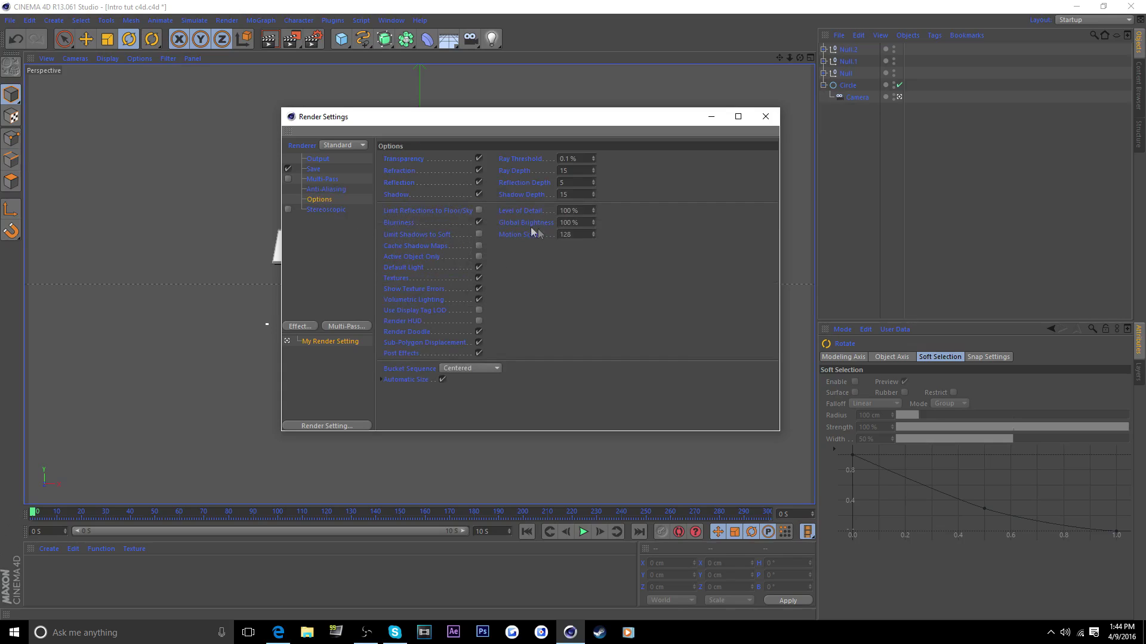
drag(573, 169, 369, 170)
text(66)
Add a Sharpen Filter effect to the render settings with a strength of 4%.
click(322, 209)
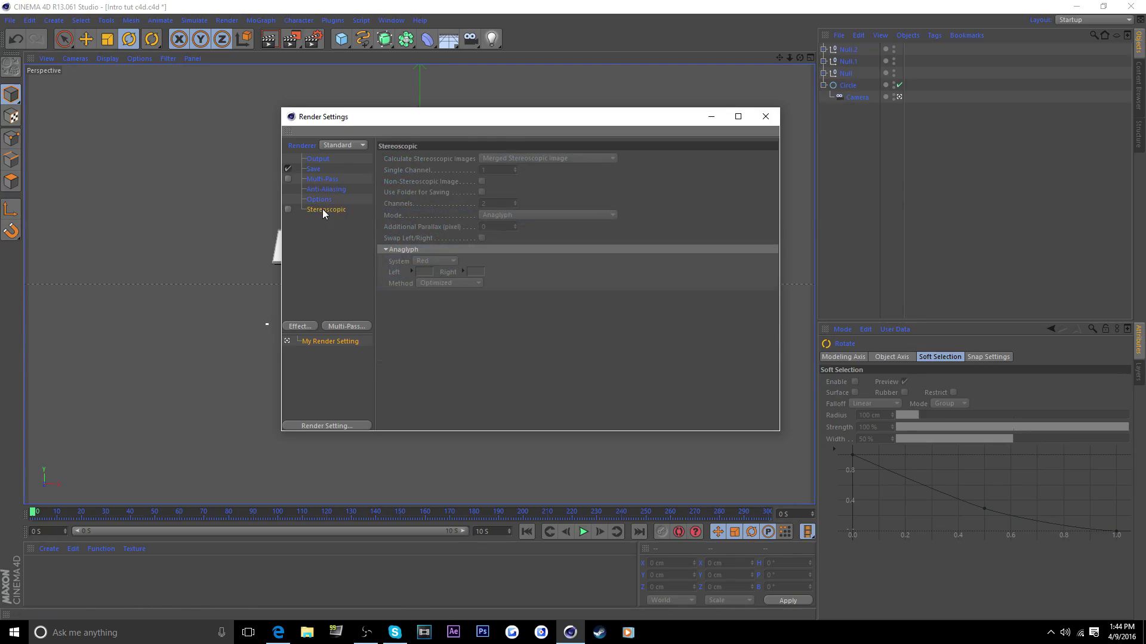
click(300, 327)
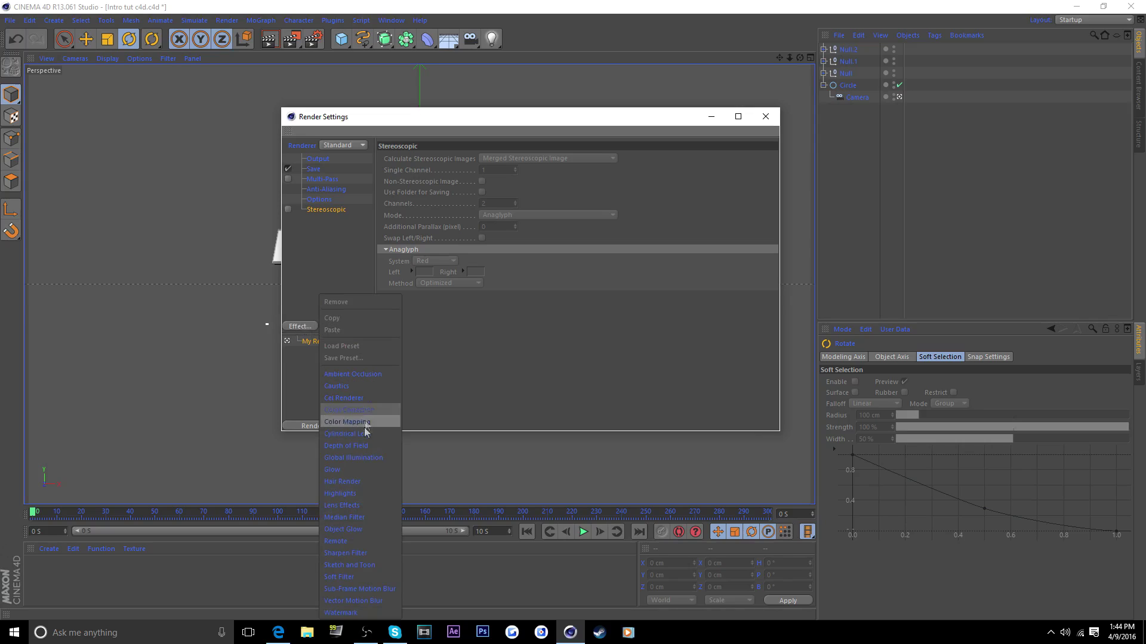
click(363, 552)
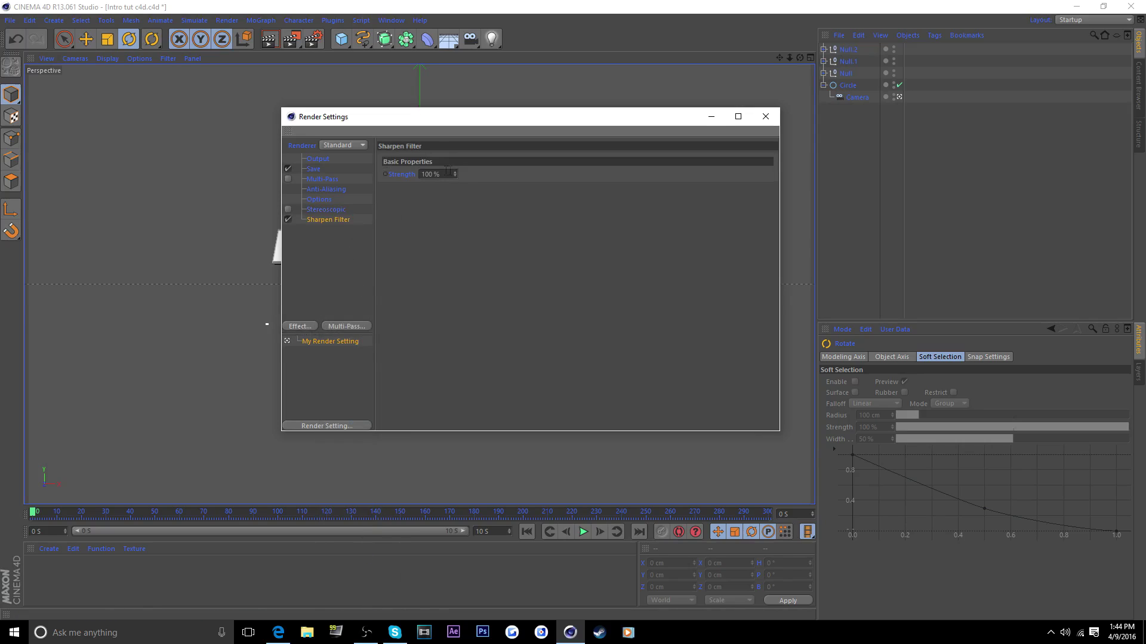
text(4)
Review the Output, Save, Multi-Pass, Anti-Aliasing and Sharpen Filter render settings and close the Render Settings window.
click(314, 158)
click(317, 169)
click(317, 189)
click(316, 220)
click(320, 249)
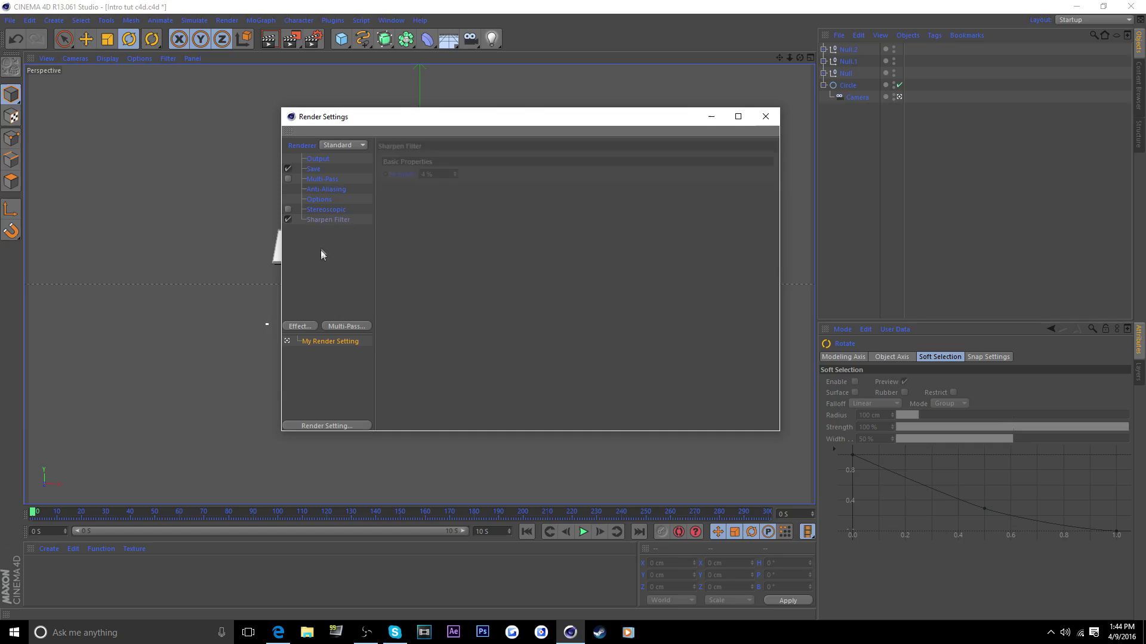
click(317, 220)
click(322, 189)
click(324, 181)
click(321, 160)
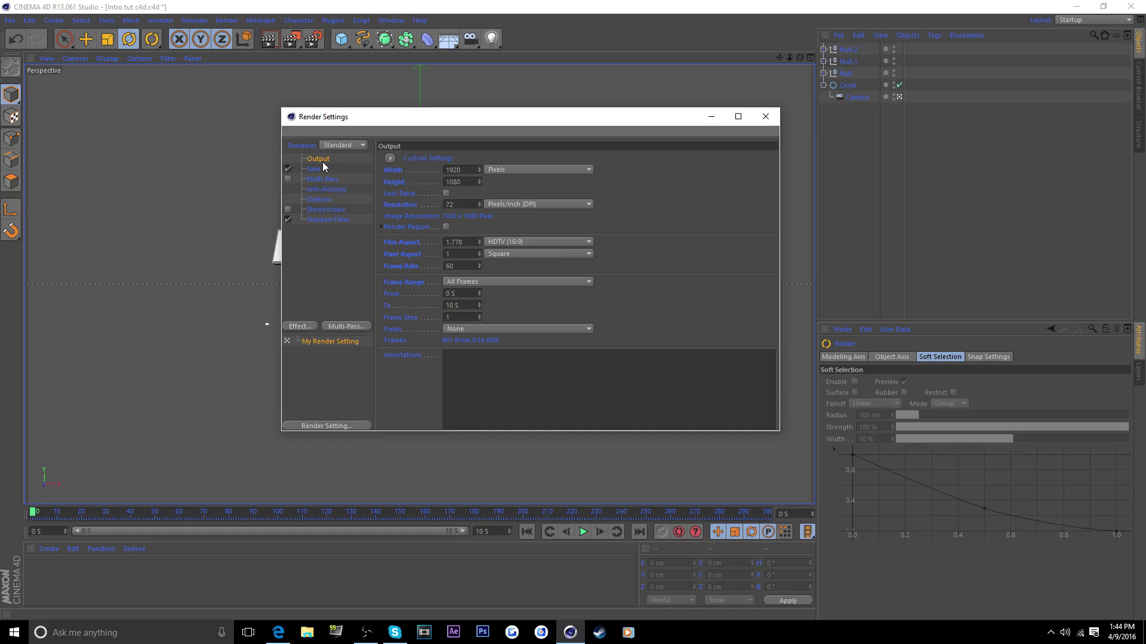
click(326, 220)
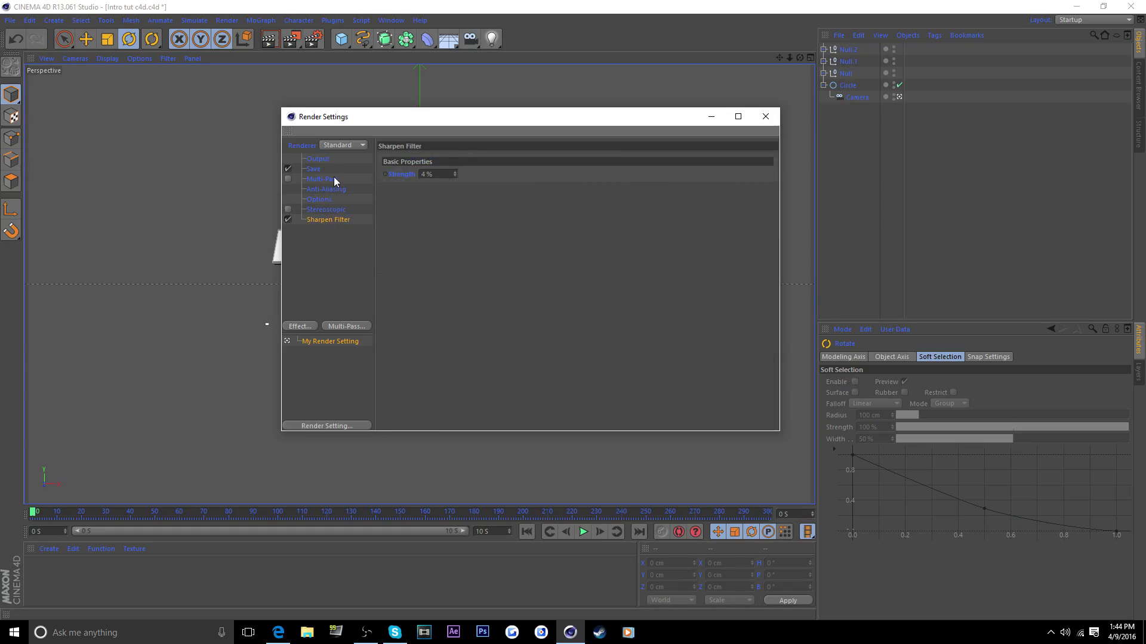
click(331, 179)
click(322, 159)
click(320, 172)
click(320, 188)
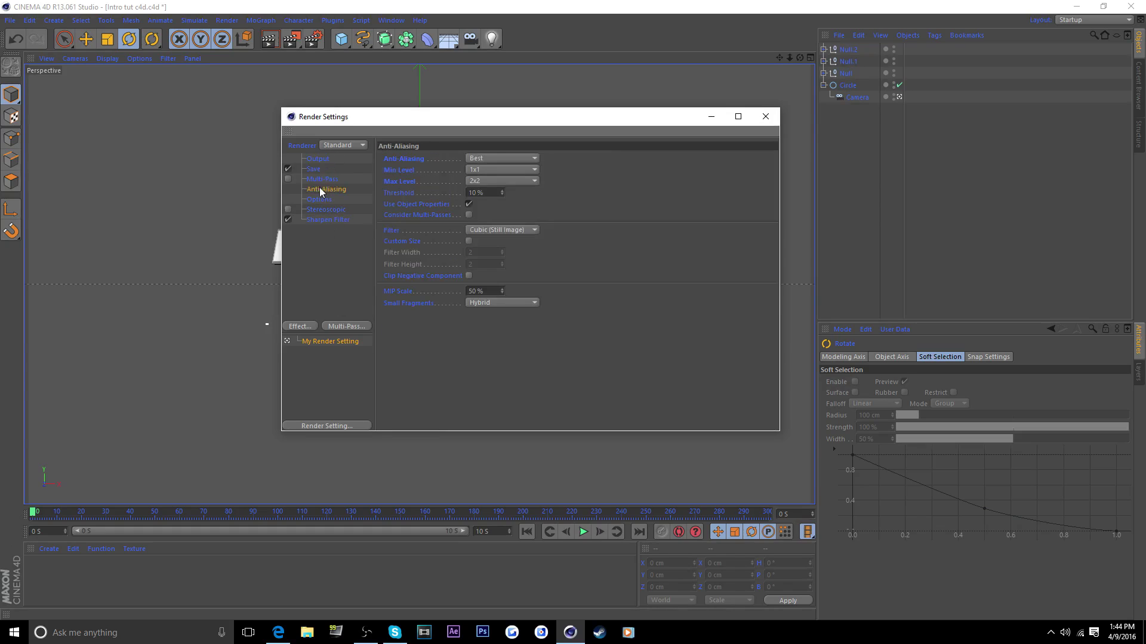
click(327, 220)
drag(335, 268, 329, 240)
click(325, 146)
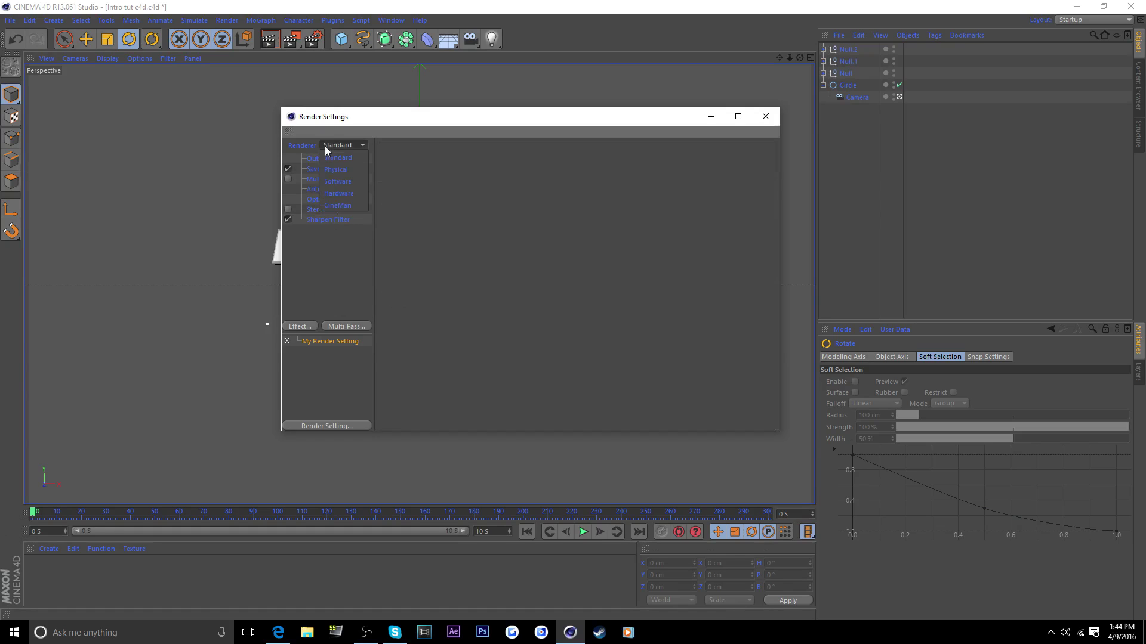
click(314, 163)
click(312, 158)
click(314, 170)
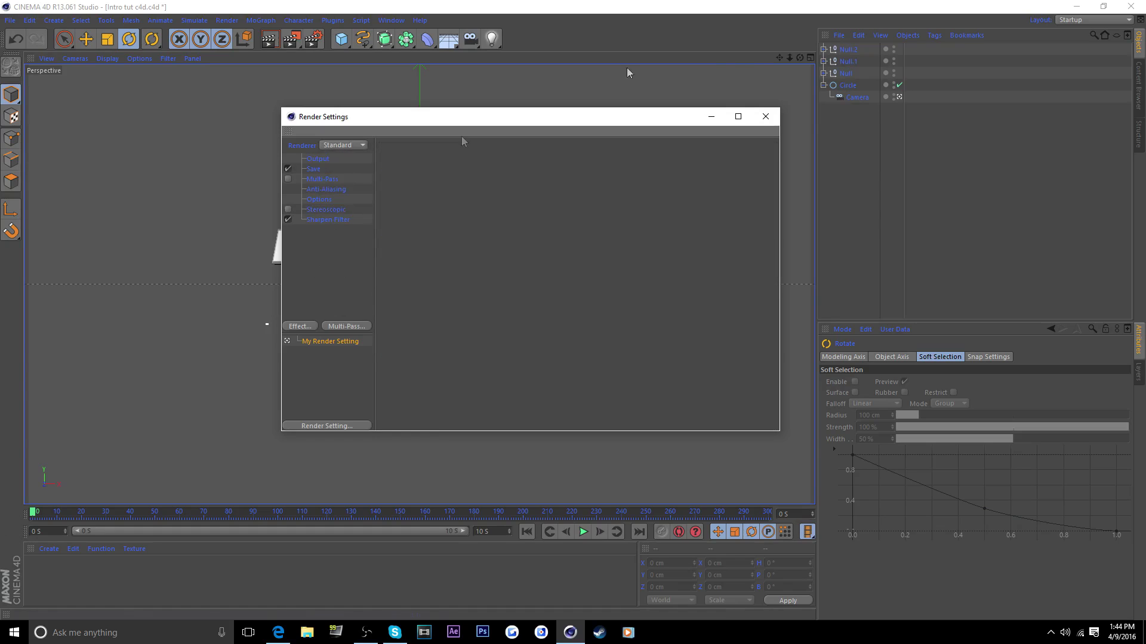
click(765, 117)
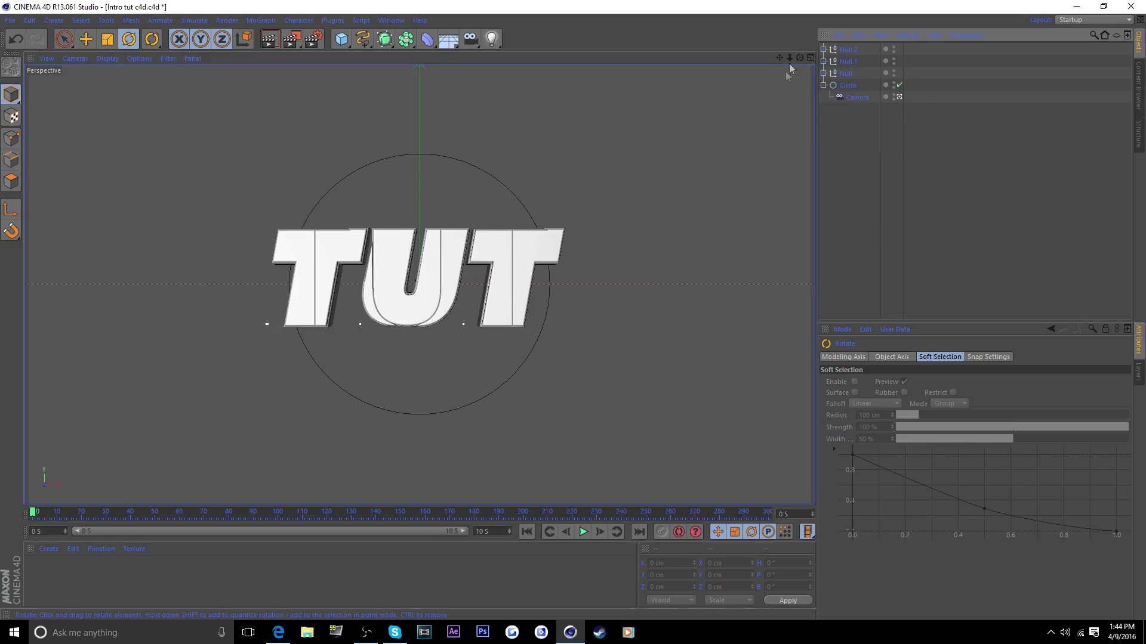
Switch to File Explorer and open the Fusion's Lights 2K16 folder inside GFX STUFF > Hdri on the Desktop.
drag(789, 57, 750, 59)
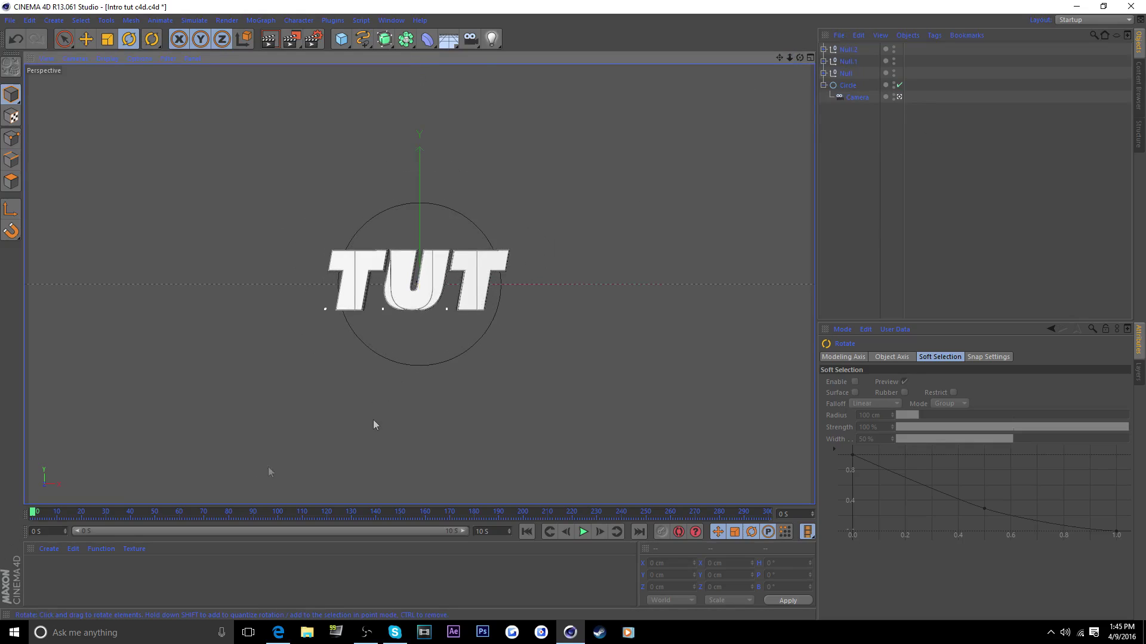
right_click(308, 631)
click(288, 347)
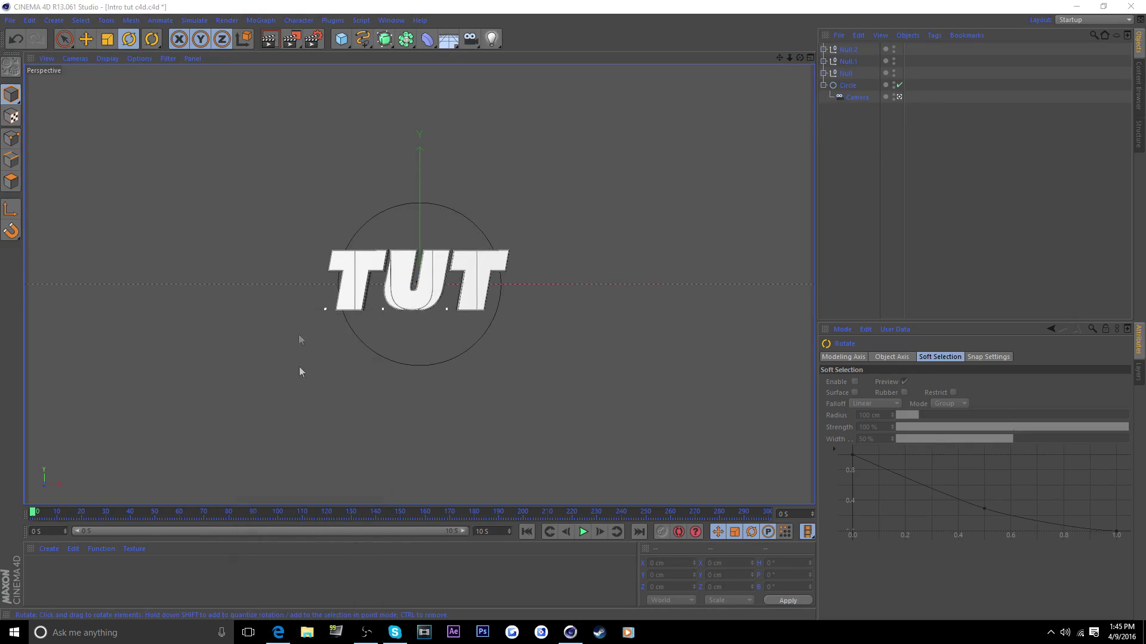
click(247, 332)
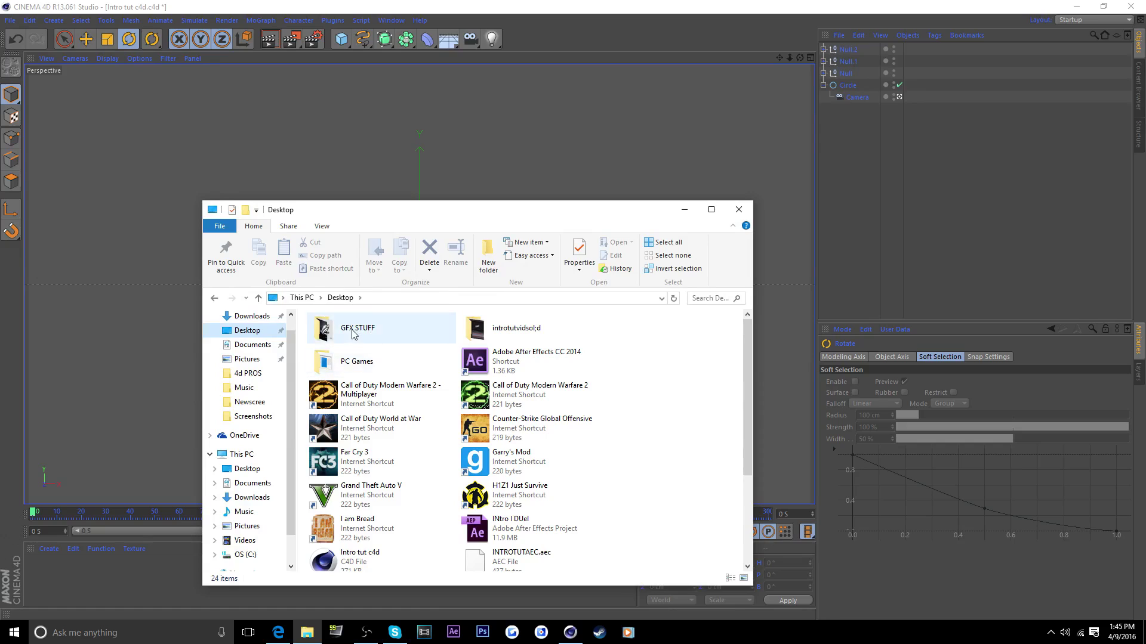
double_click(353, 333)
click(533, 528)
scroll(477, 442, down, 5)
click(488, 330)
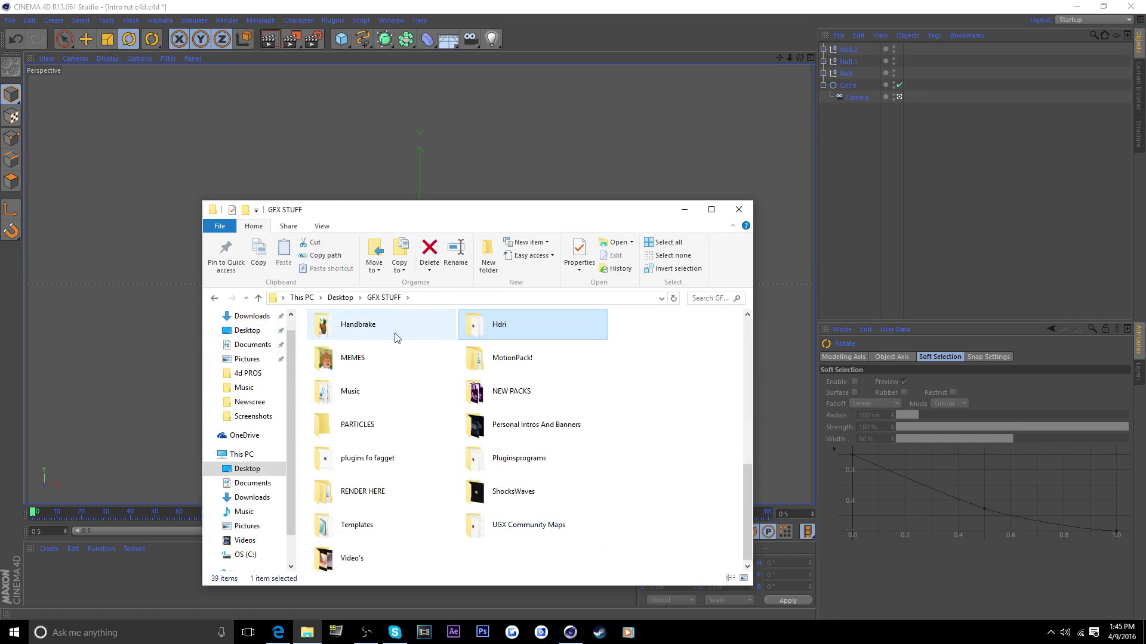
double_click(488, 330)
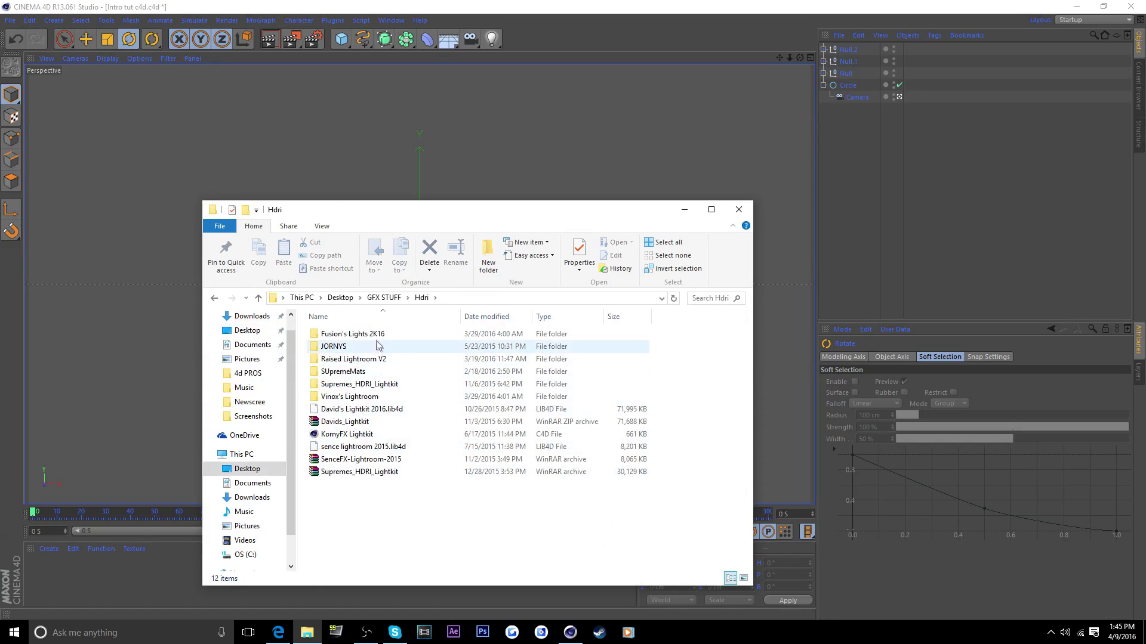
double_click(376, 335)
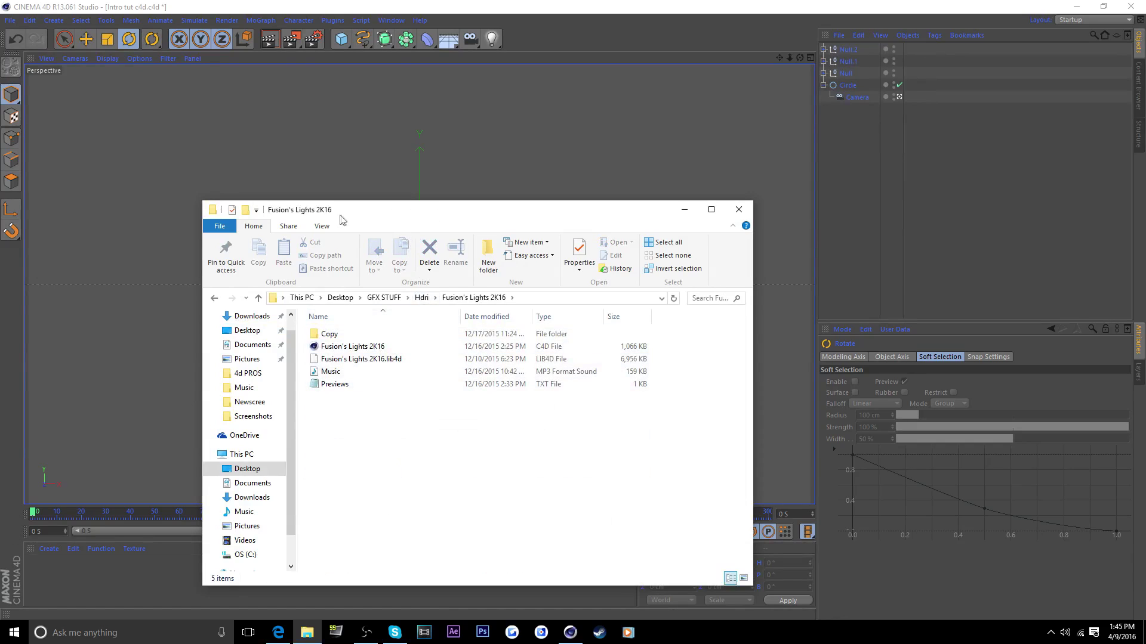
drag(340, 216, 664, 176)
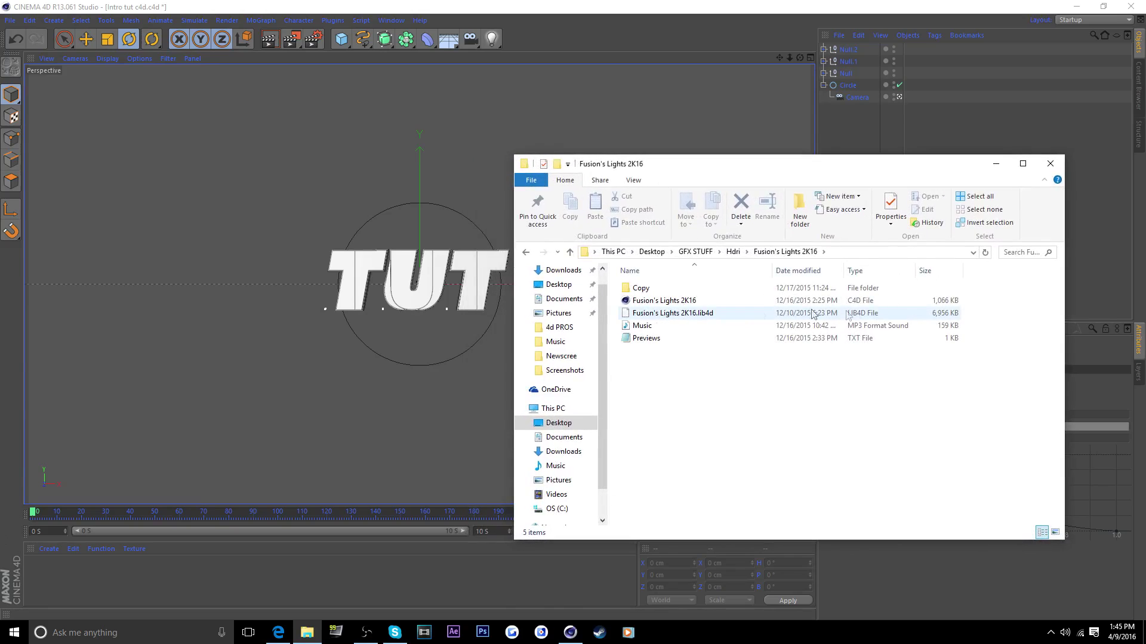
Load the Fusion's Lights 2K16.lib4d library into Cinema 4D and close the File Explorer window.
click(656, 313)
drag(625, 318, 454, 259)
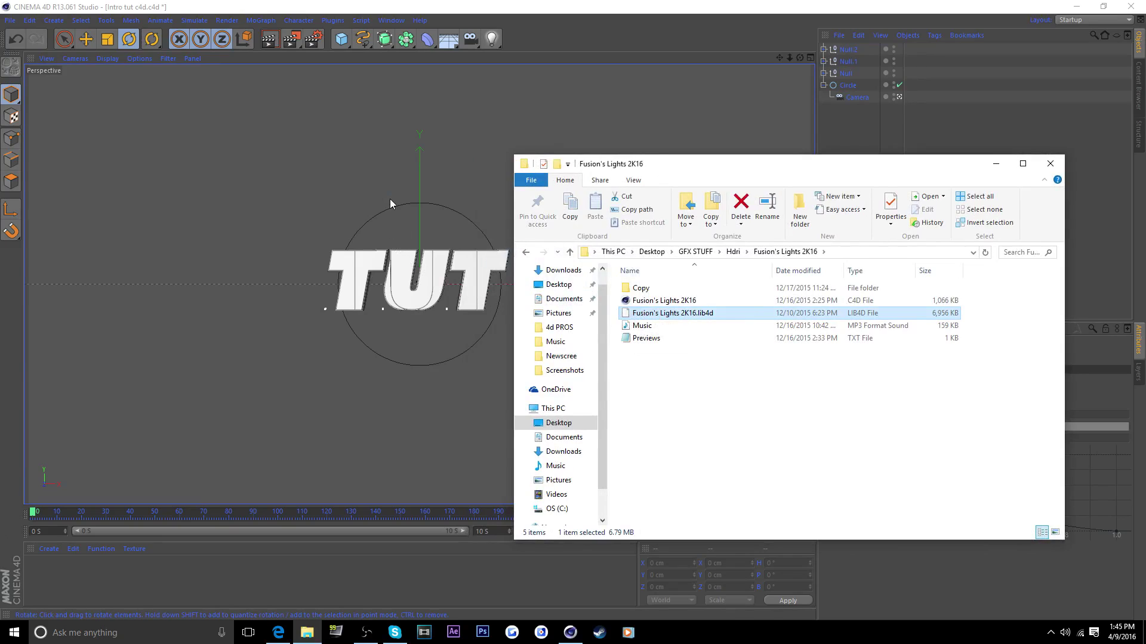
click(1051, 164)
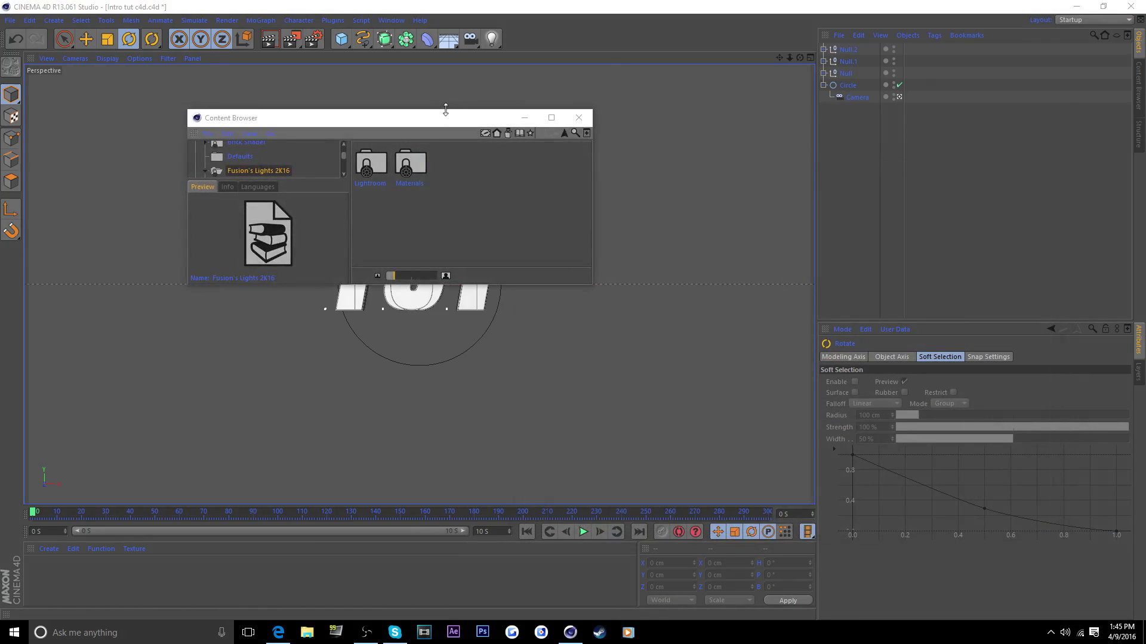
Add the Fusion Lights preset from the library's Lightroom folder to the scene.
drag(447, 115, 560, 156)
double_click(477, 212)
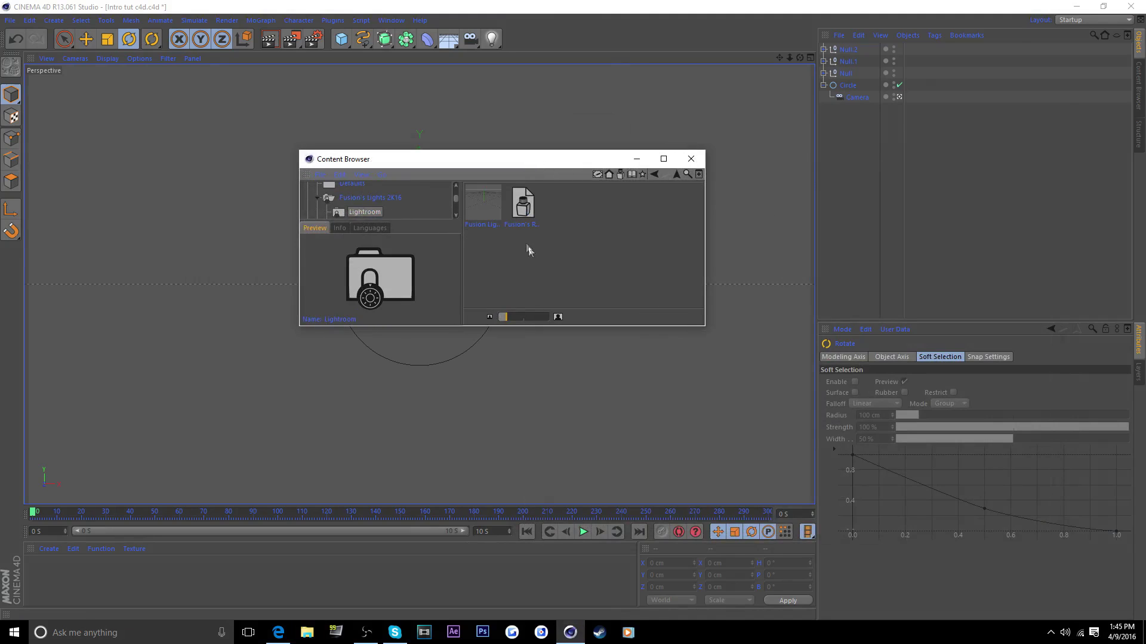
double_click(482, 209)
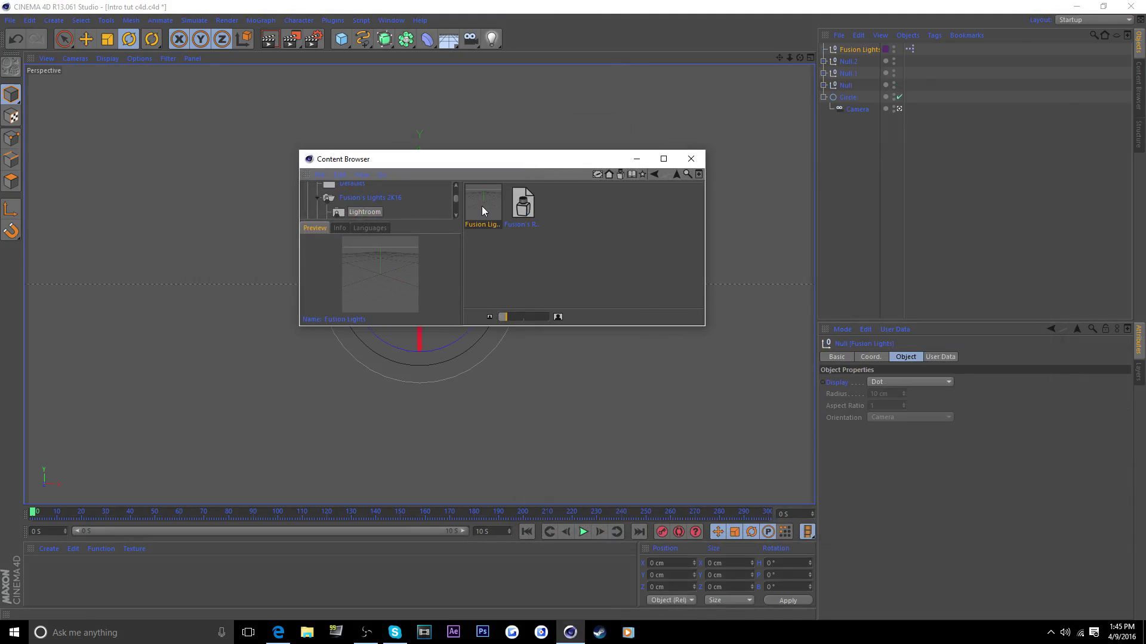
Load the Fusion's Rendersettings 2K16 preset and set its output frame rate to 60.
click(533, 213)
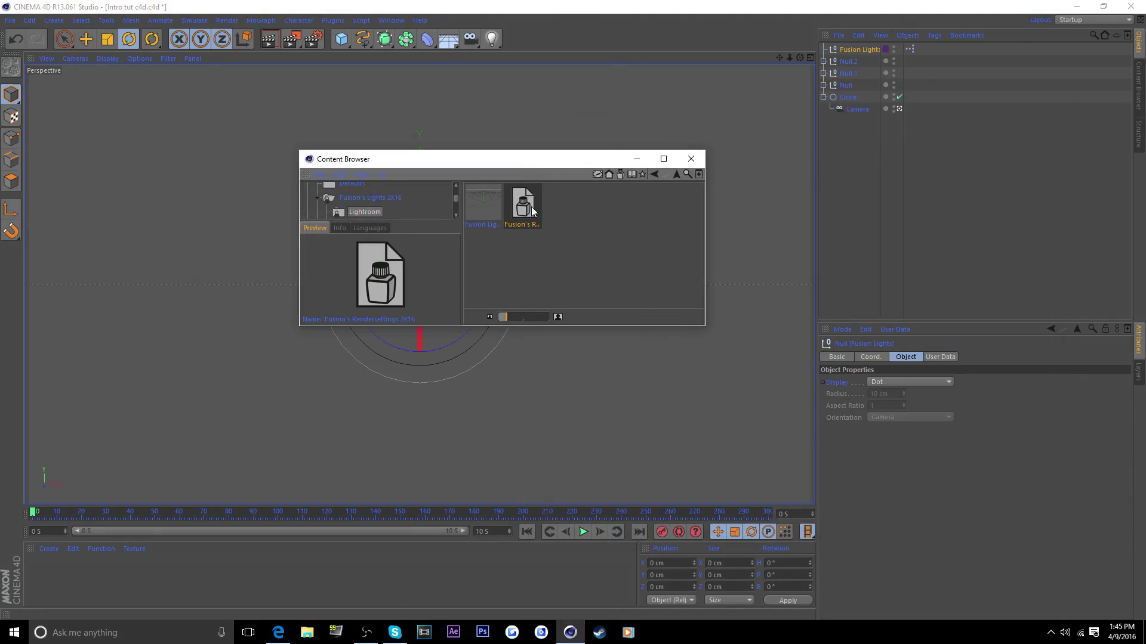
click(312, 41)
click(316, 159)
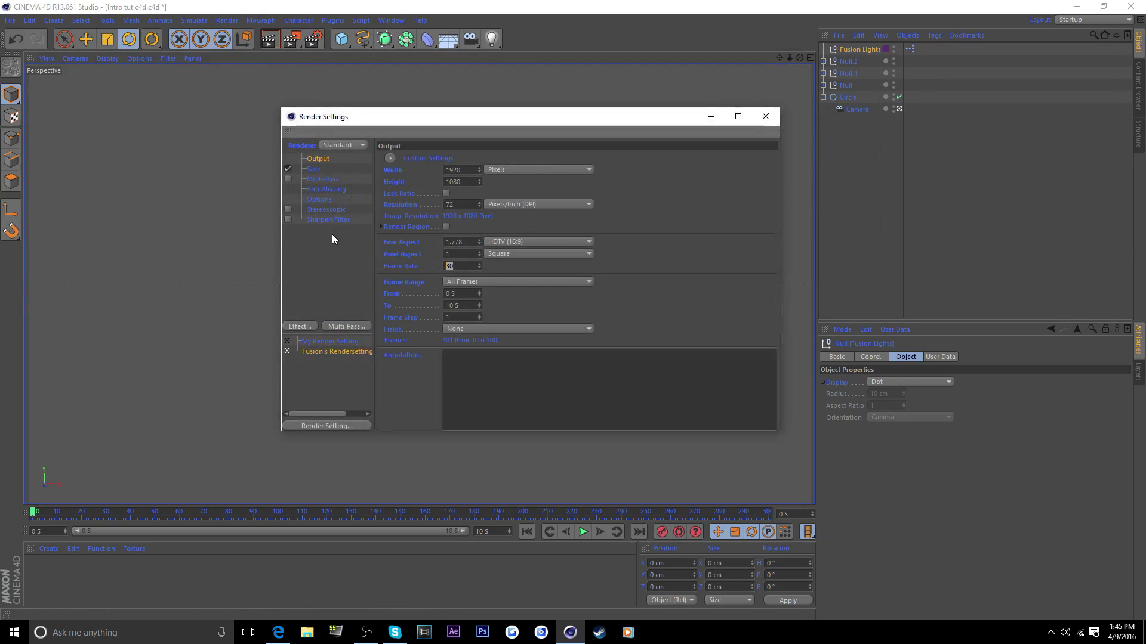
text(60)
key(Return)
click(765, 116)
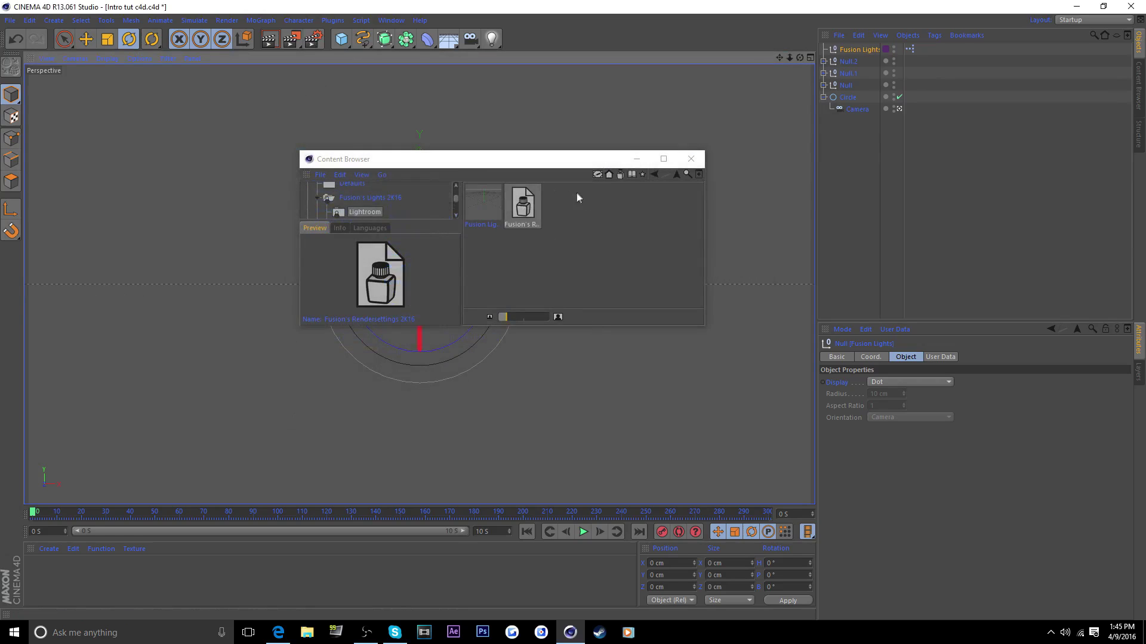
Import all materials from Blue 1 through Red 6 from the library's Materials folder, minimize the Content Browser and deselect the materials.
double_click(534, 217)
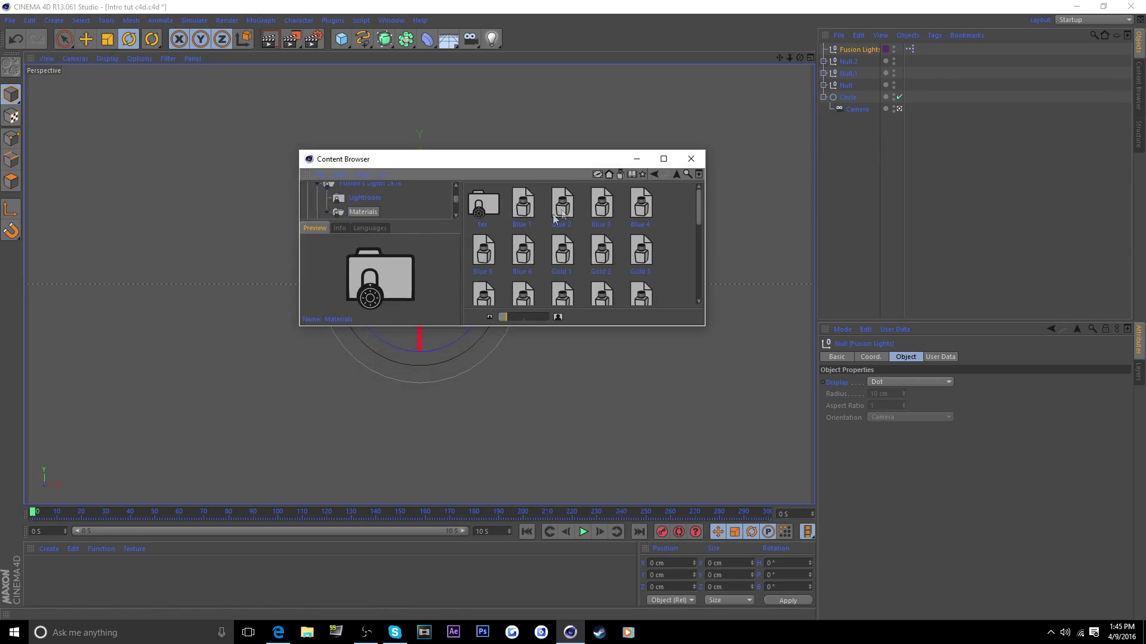
click(531, 216)
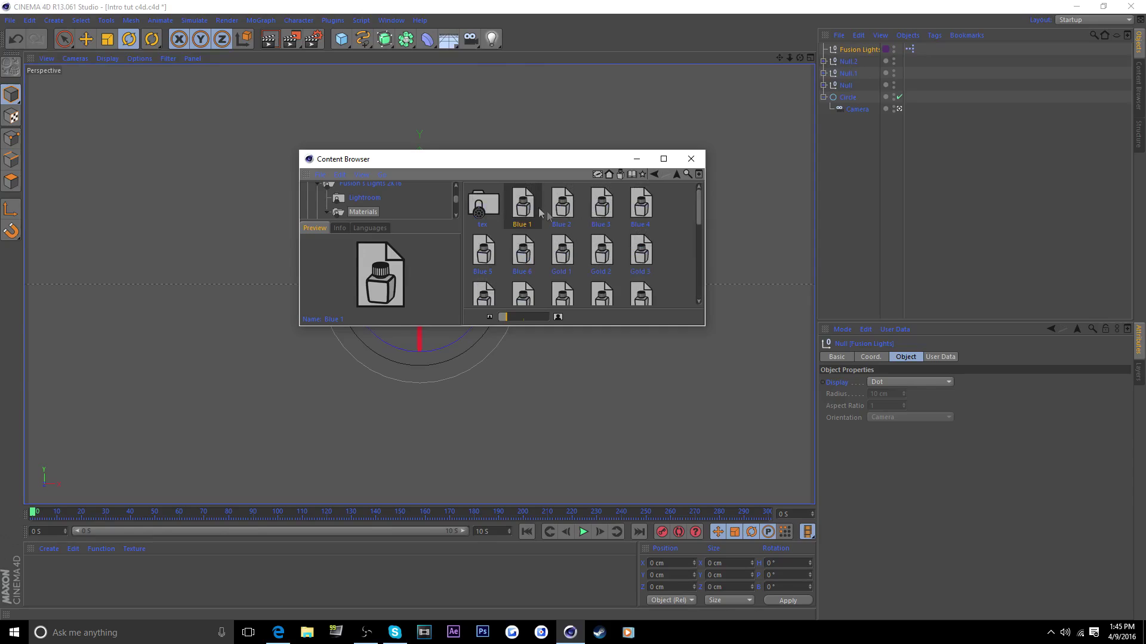
scroll(530, 216, down, 5)
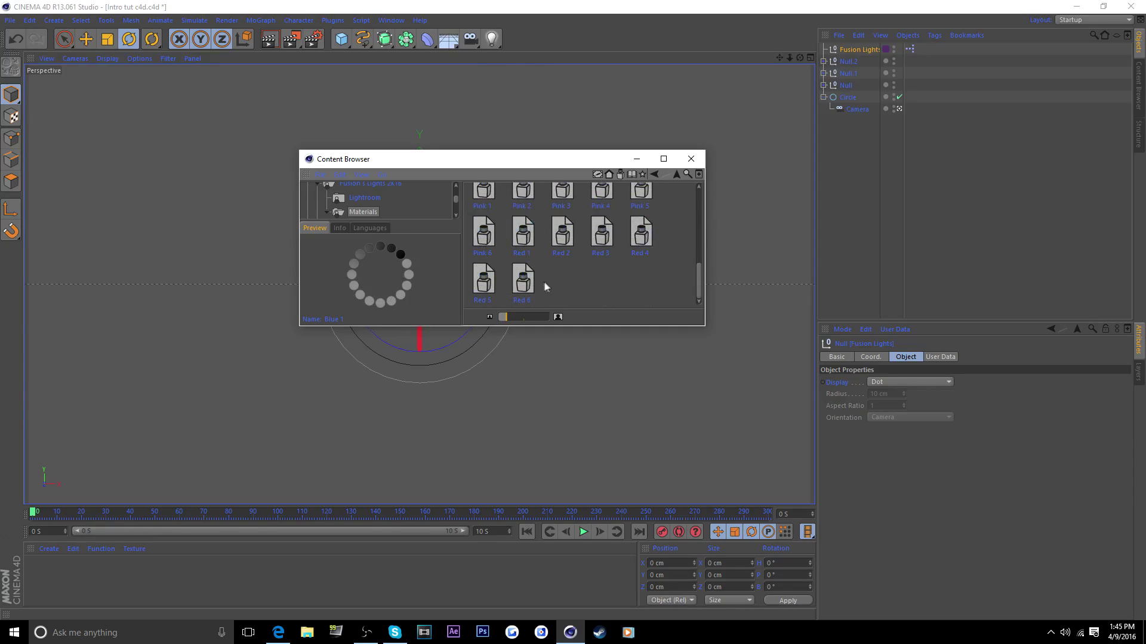
shift+click(529, 281)
drag(529, 280, 62, 587)
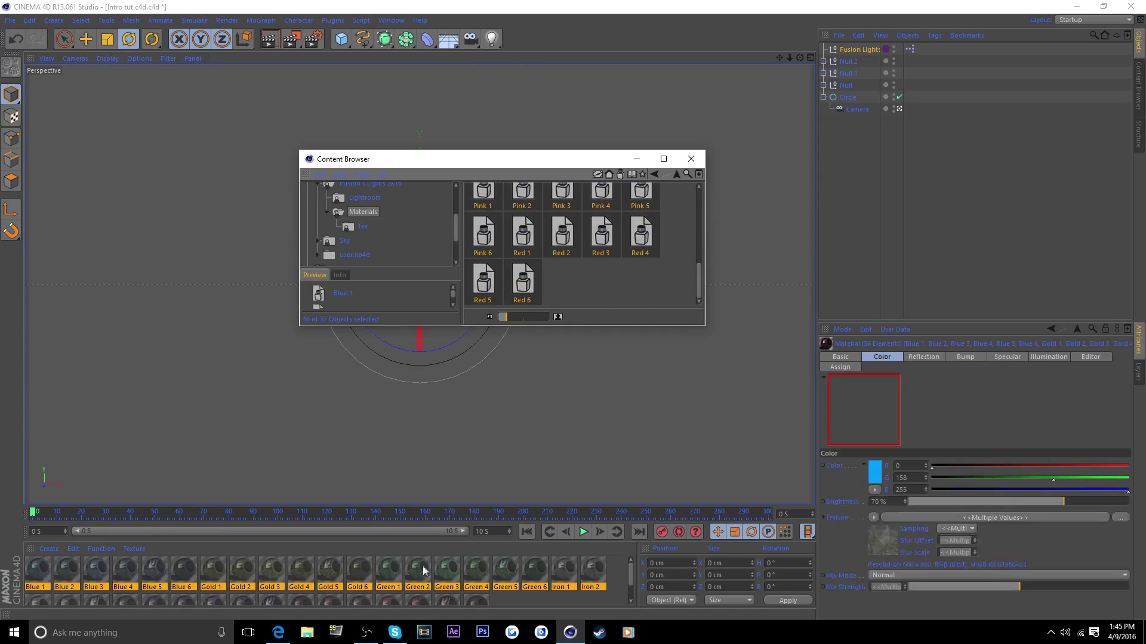
click(636, 159)
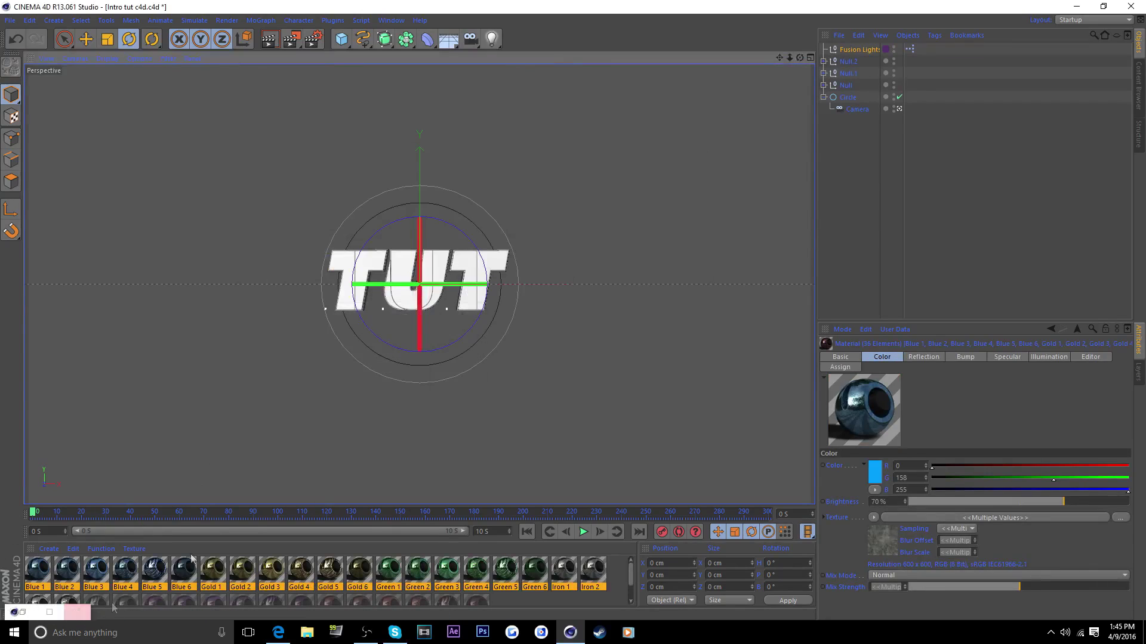
click(894, 211)
click(564, 583)
click(549, 600)
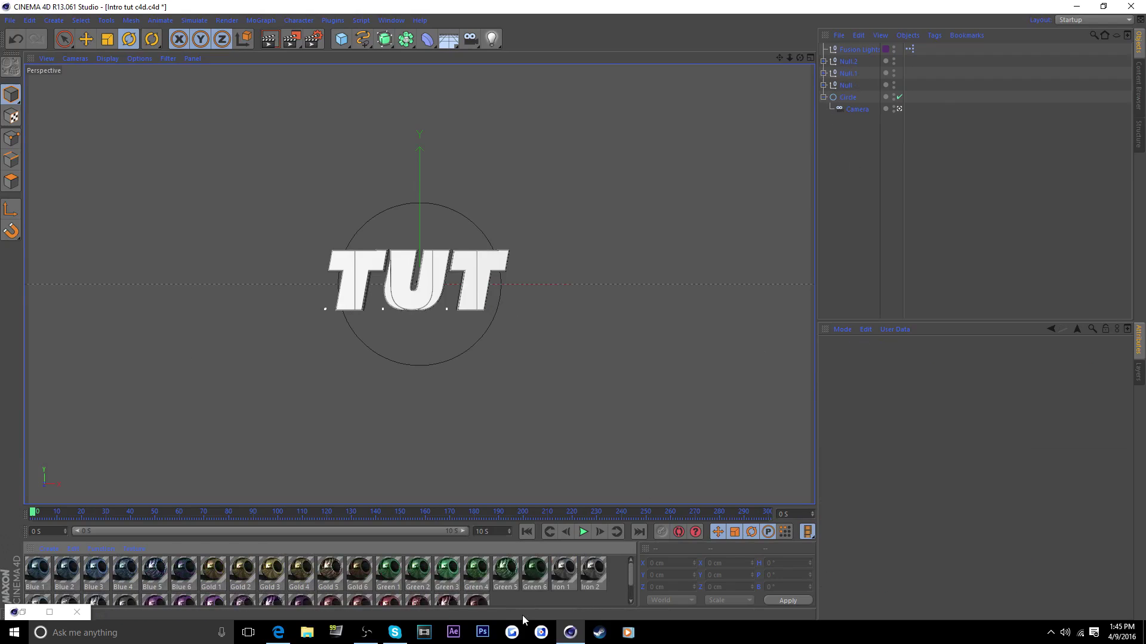
Leave the camera view and apply the Iron 1 material to the front of the first letter T.
click(900, 111)
mouse_move(800, 58)
mouse_down()
mouse_move(859, 58)
mouse_move(776, 60)
mouse_move(806, 60)
mouse_up()
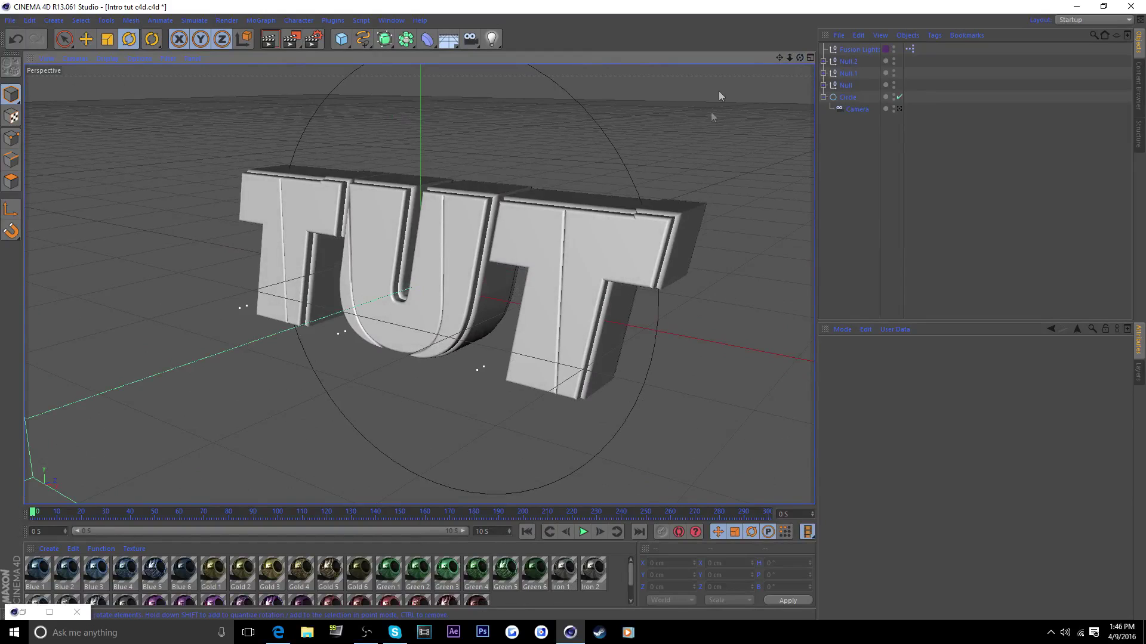
drag(800, 58, 784, 60)
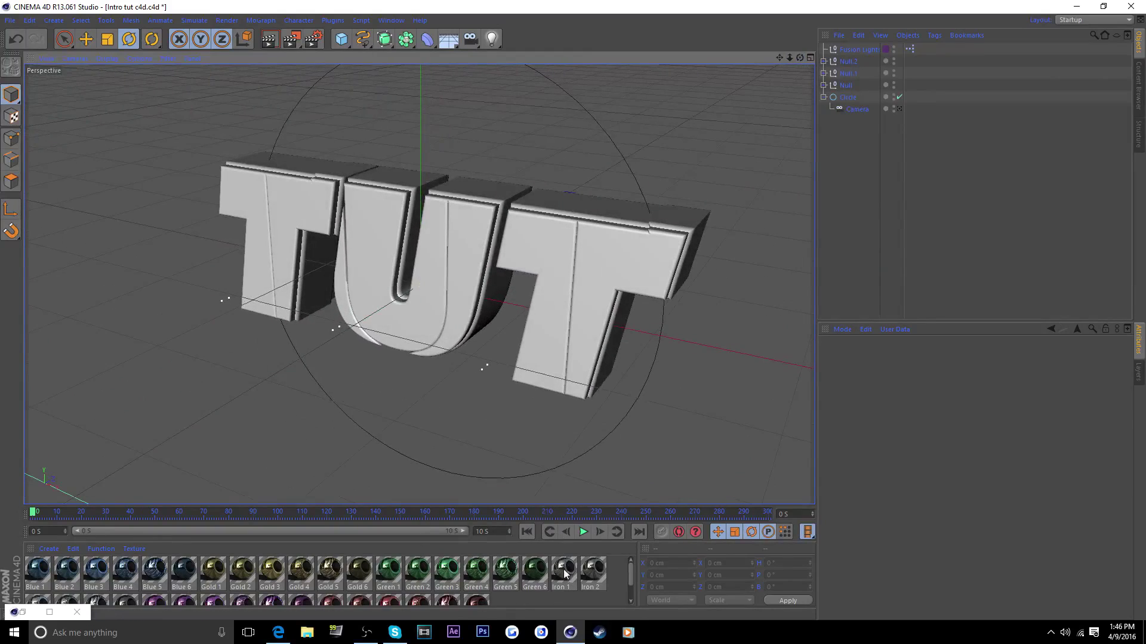
drag(565, 572, 416, 367)
drag(298, 194, 299, 194)
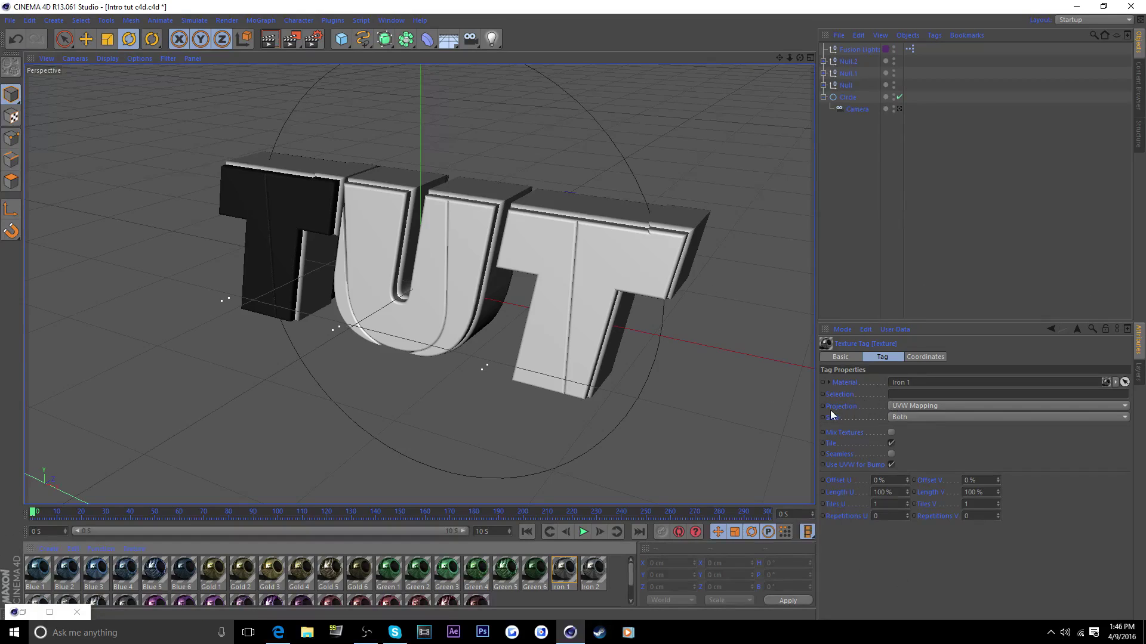
Set the Iron 1 texture on the first T's front to Cubic projection and enable Seamless.
click(916, 407)
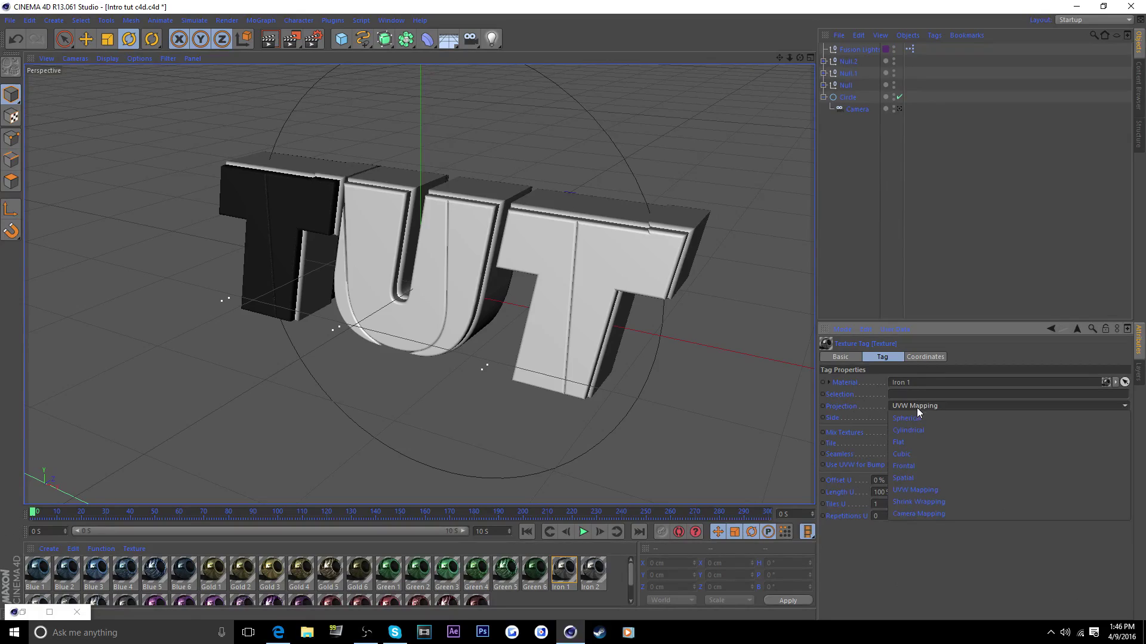
click(917, 456)
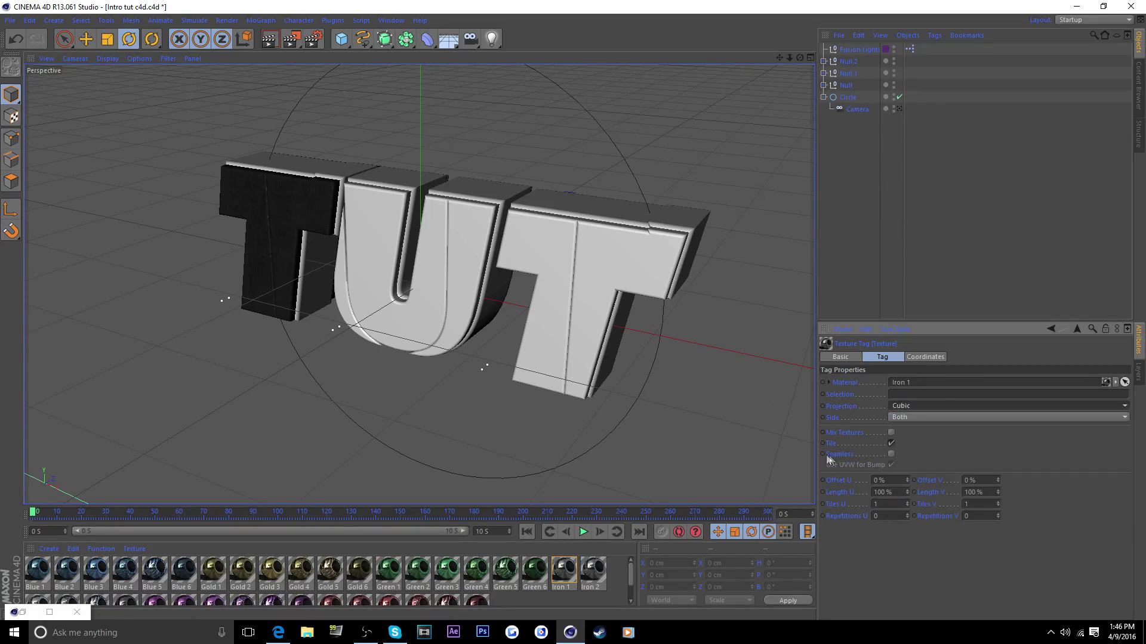
click(890, 454)
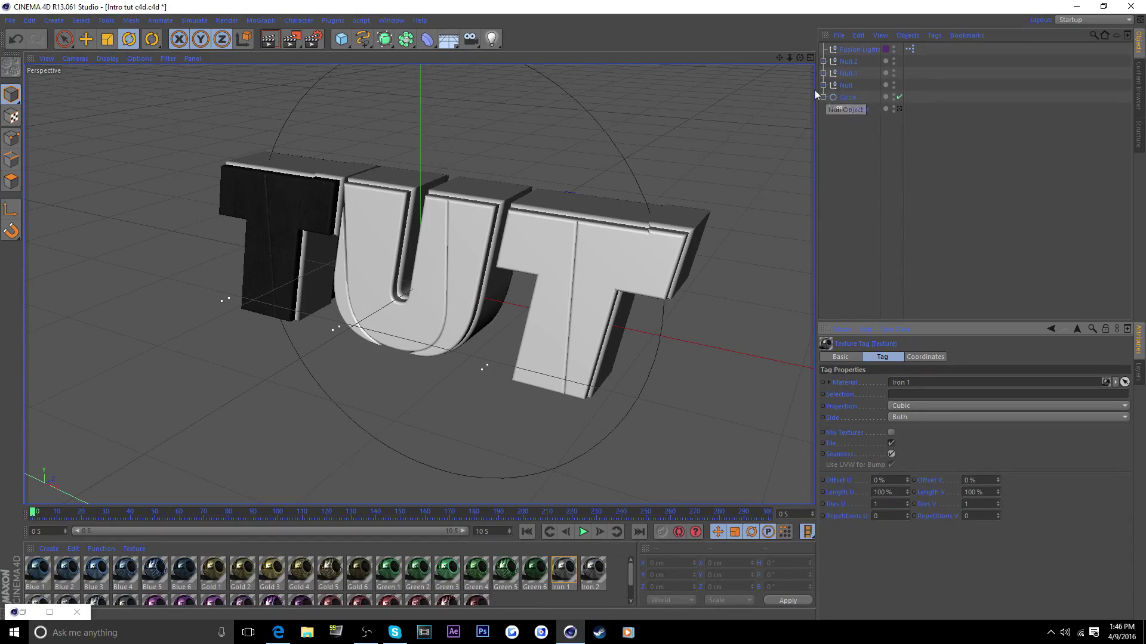
Inspect the Iron 1 material's color settings and render a preview of the textured first T in the viewport.
double_click(564, 571)
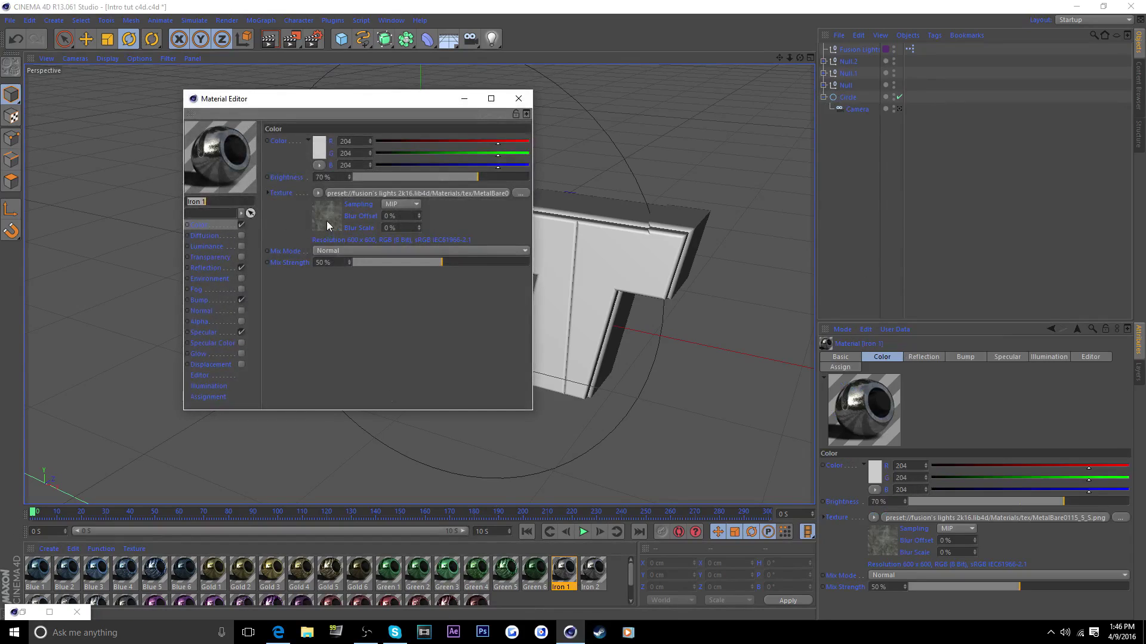
click(518, 98)
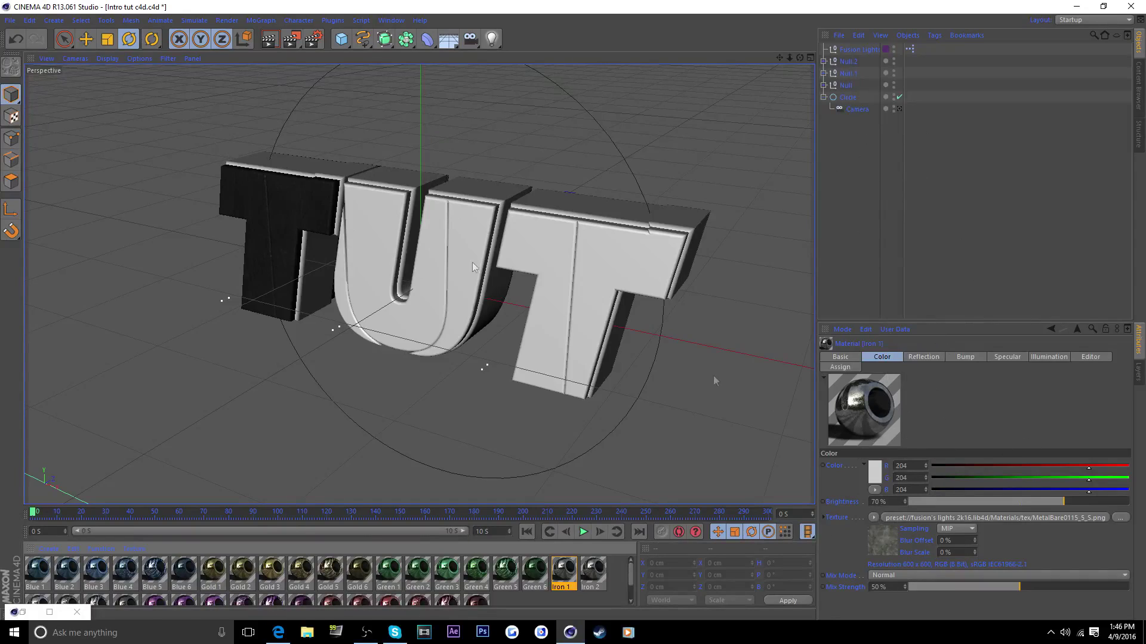
click(270, 39)
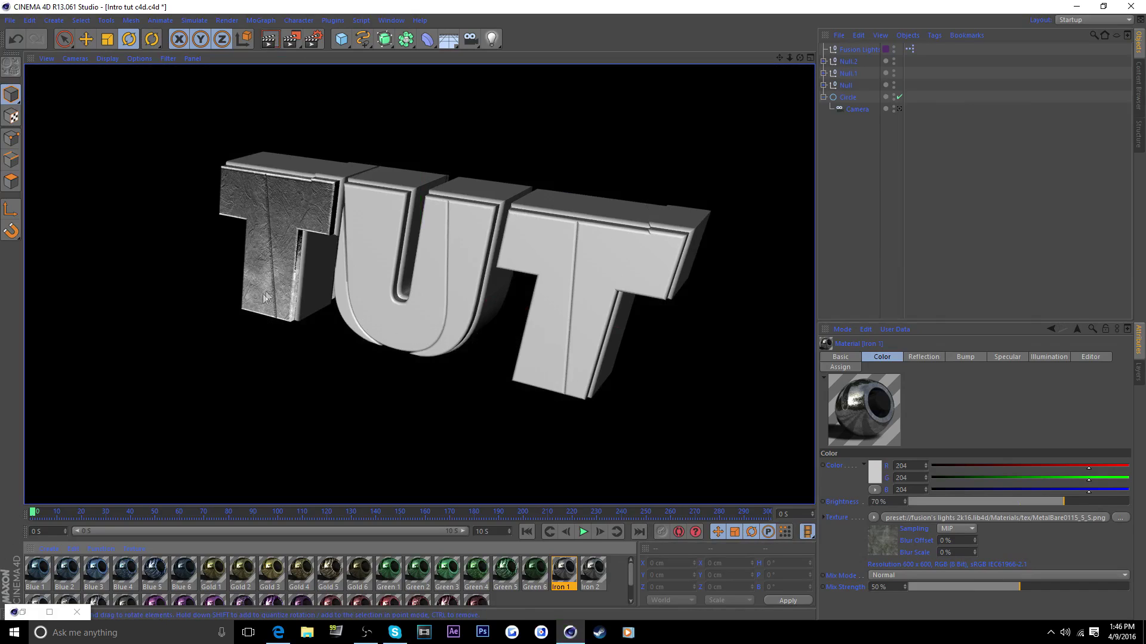
click(866, 184)
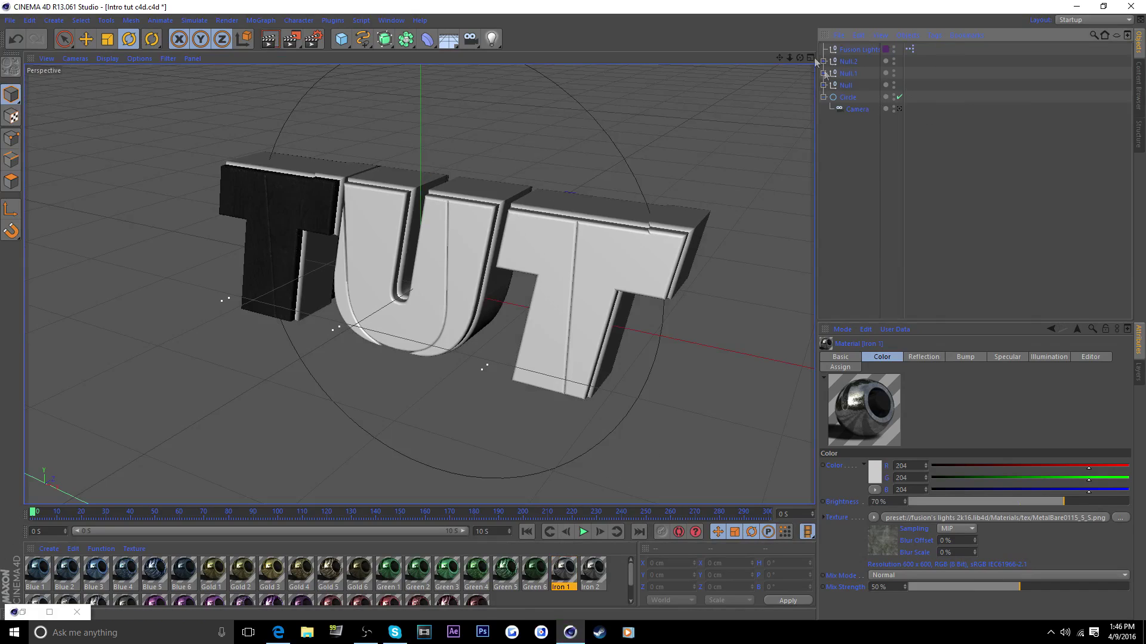
Apply the Blue 1 material to the sides of the first T with Cubic projection and Seamless enabled.
drag(799, 58, 789, 74)
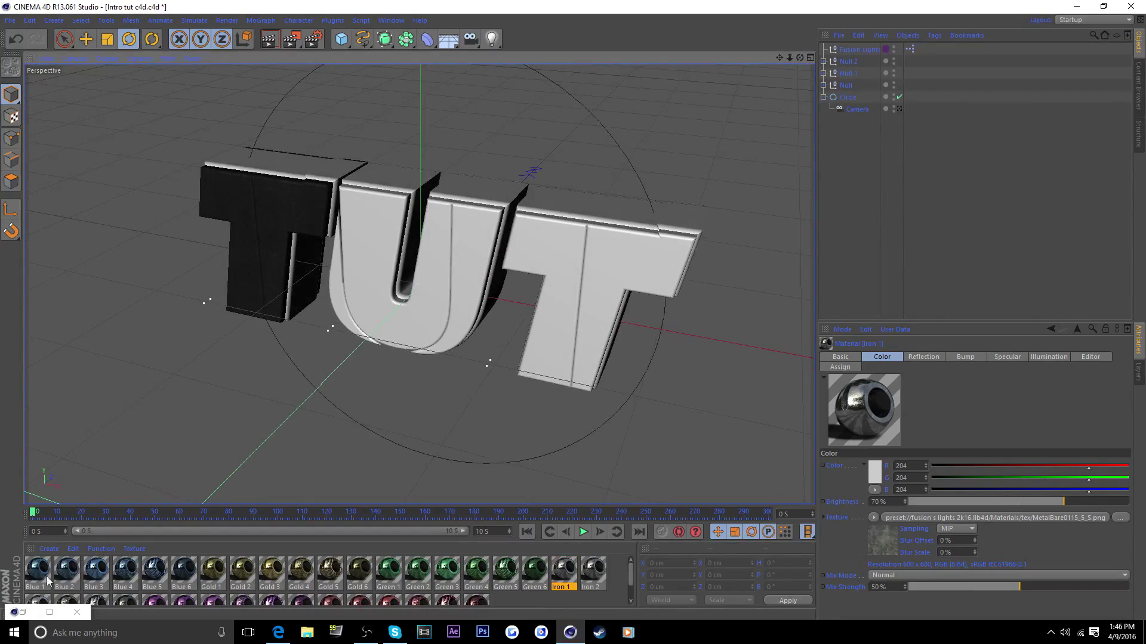
drag(47, 580, 295, 167)
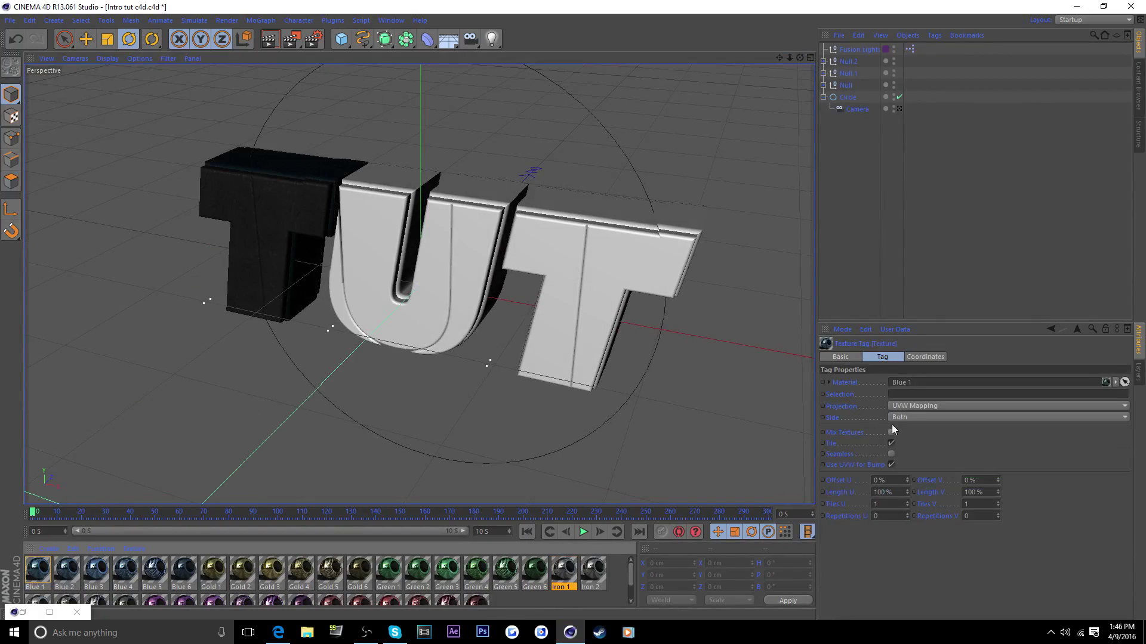
click(901, 405)
click(911, 449)
click(891, 454)
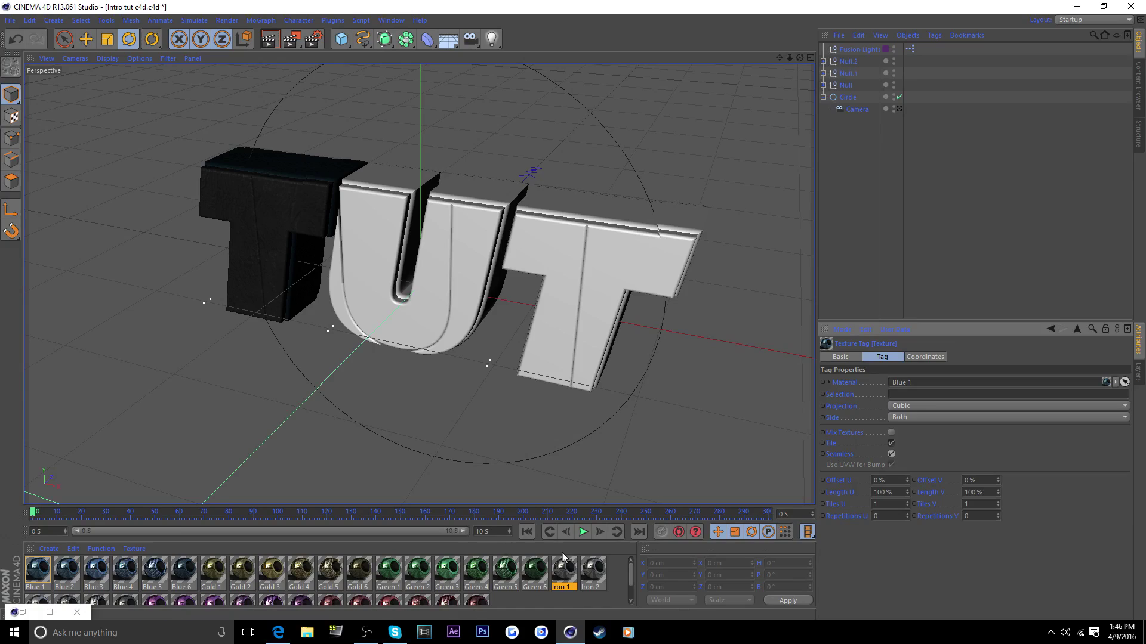
Apply the Iron 1 material to the sides of the U with Cubic projection and Seamless enabled.
drag(563, 557, 519, 385)
drag(399, 174, 399, 177)
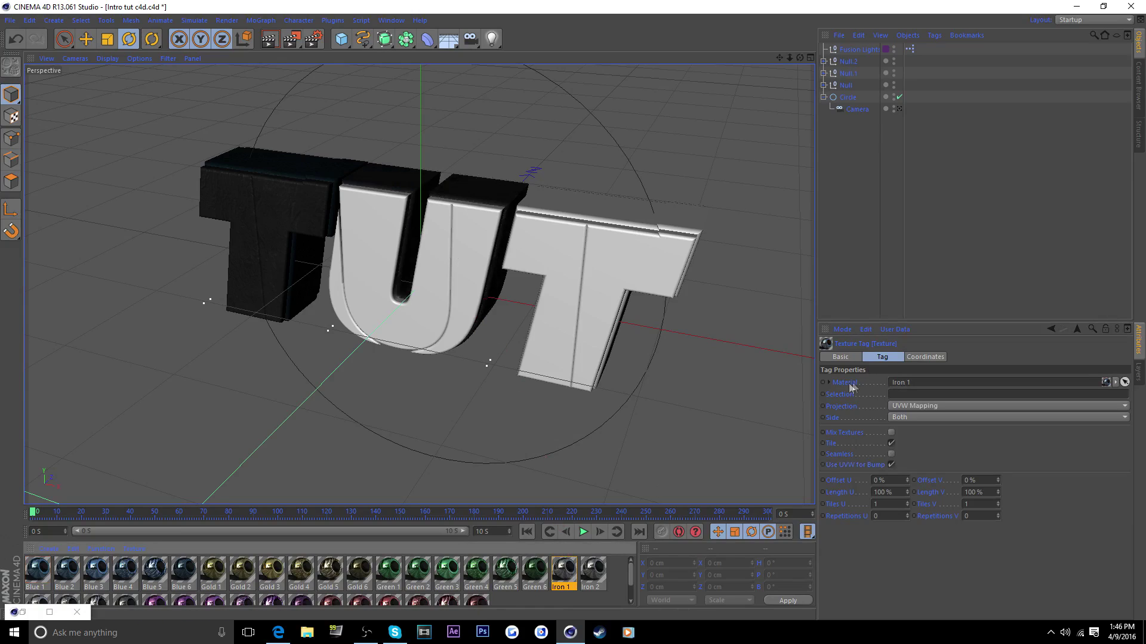
click(916, 409)
click(911, 449)
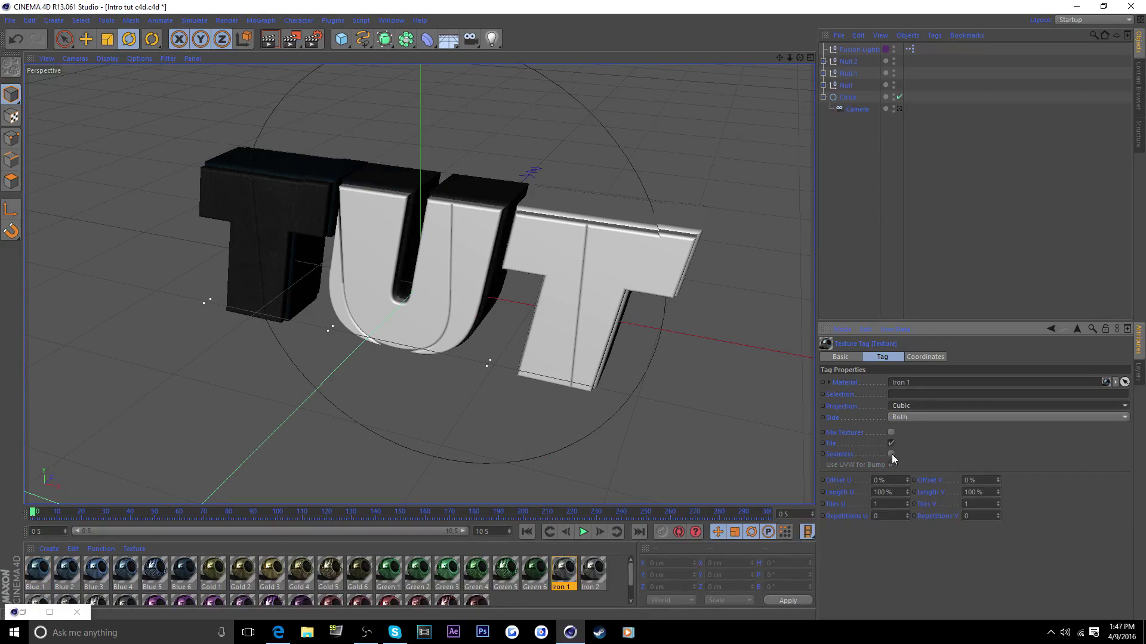
click(892, 454)
Apply Blue 1 to the U's front and Iron 1 to the last T's front, setting the Iron 1 texture to Cubic and Seamless.
drag(38, 569, 429, 301)
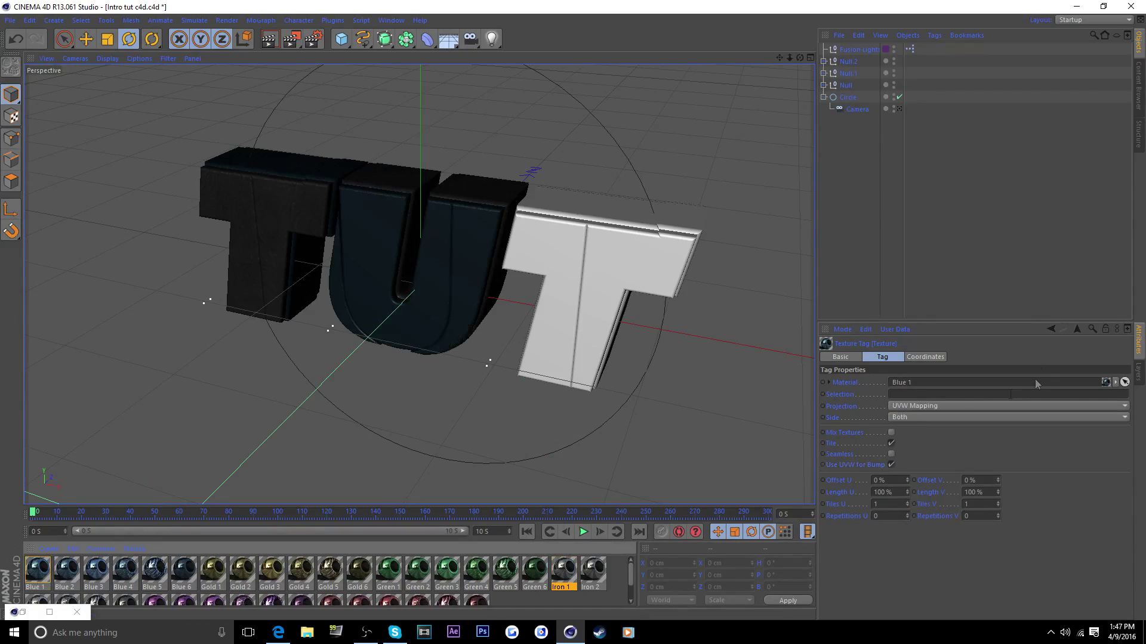
click(911, 405)
drag(564, 570, 691, 324)
click(922, 406)
click(912, 449)
click(892, 454)
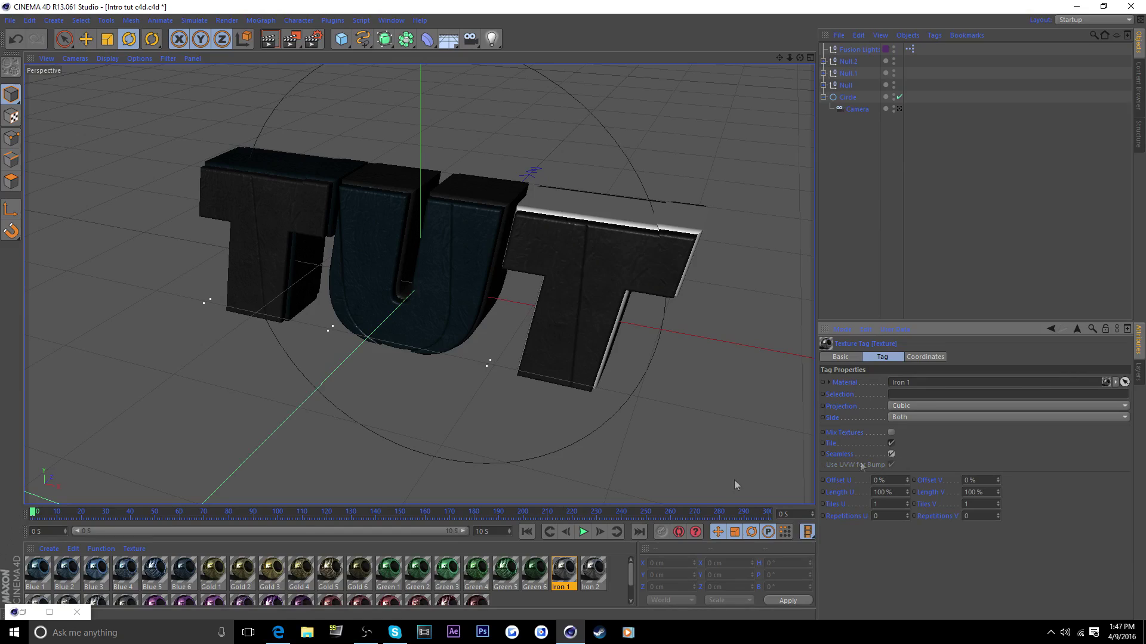
Apply the Blue 1 material to the sides of the last T with Cubic projection and Seamless enabled.
drag(36, 558, 607, 249)
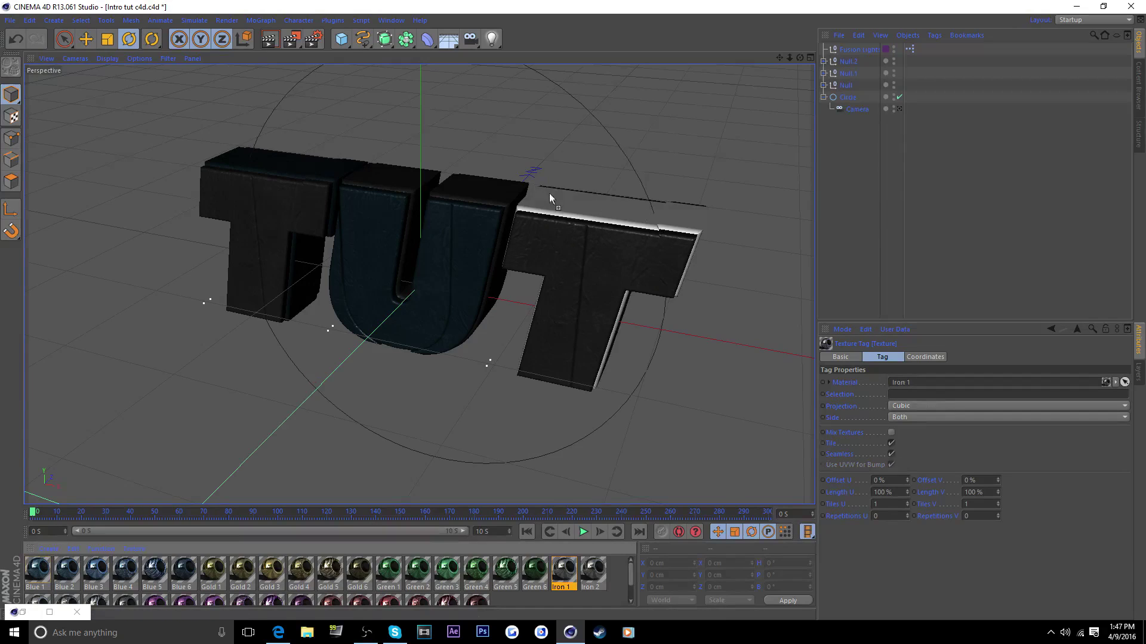
drag(549, 193, 549, 192)
click(907, 406)
click(897, 450)
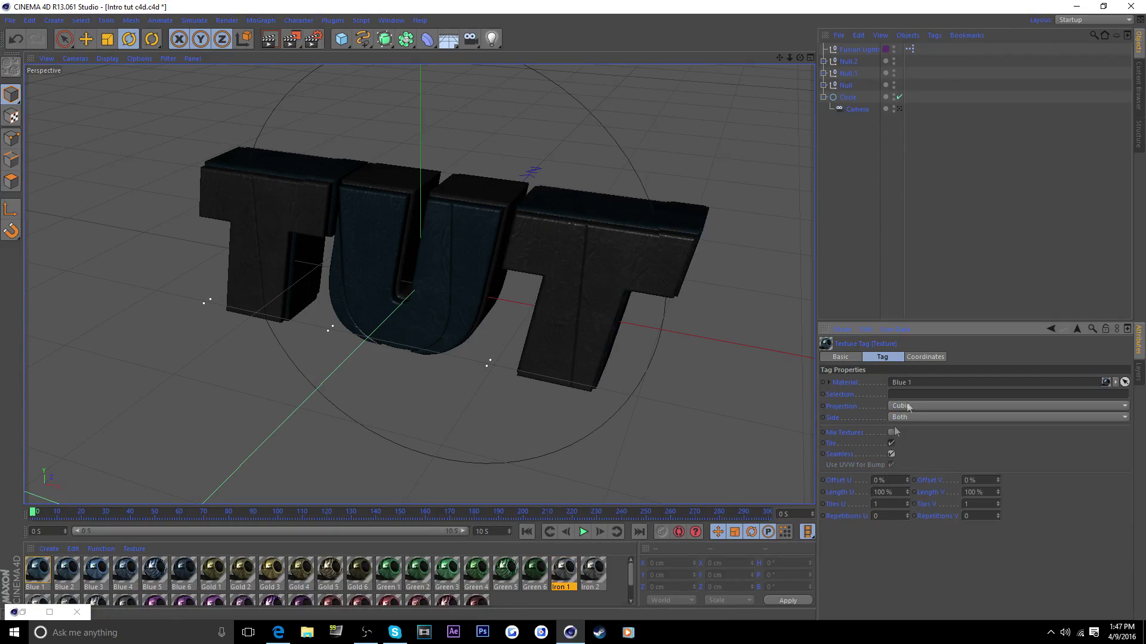
Render a preview of the textured letters outside the camera view and look at the library's Materials folder.
click(899, 110)
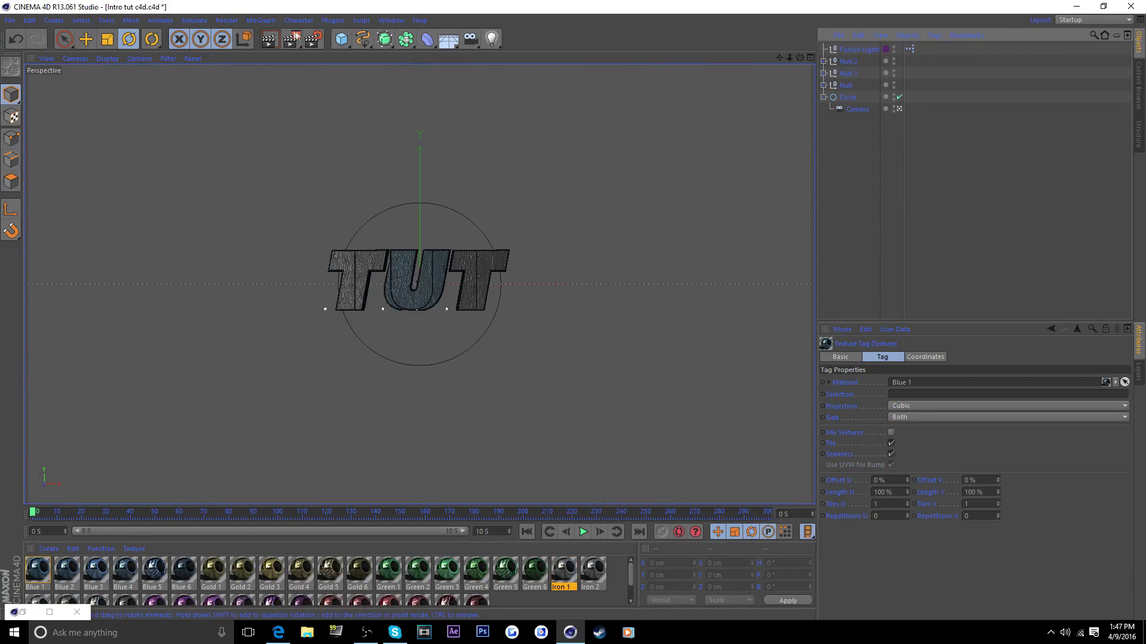
click(900, 109)
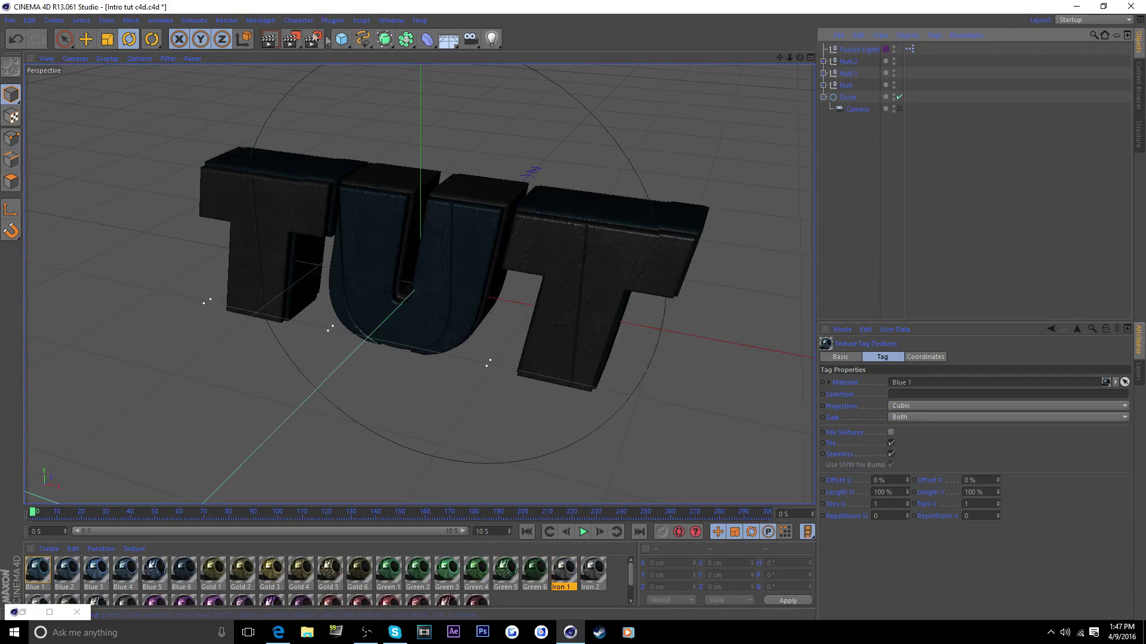
click(270, 39)
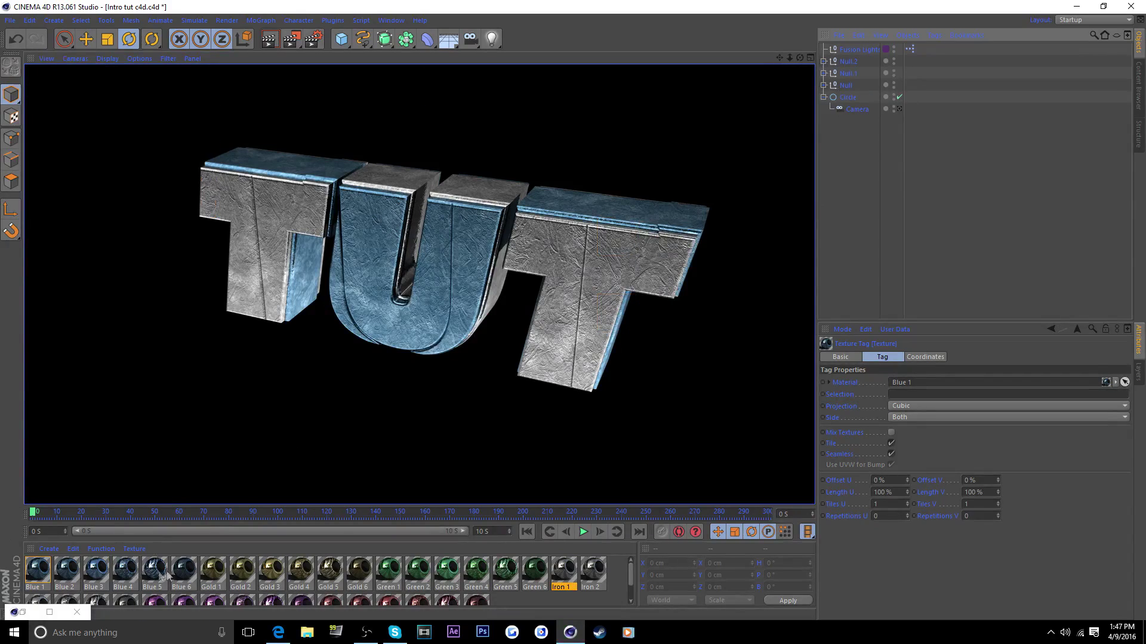
click(49, 612)
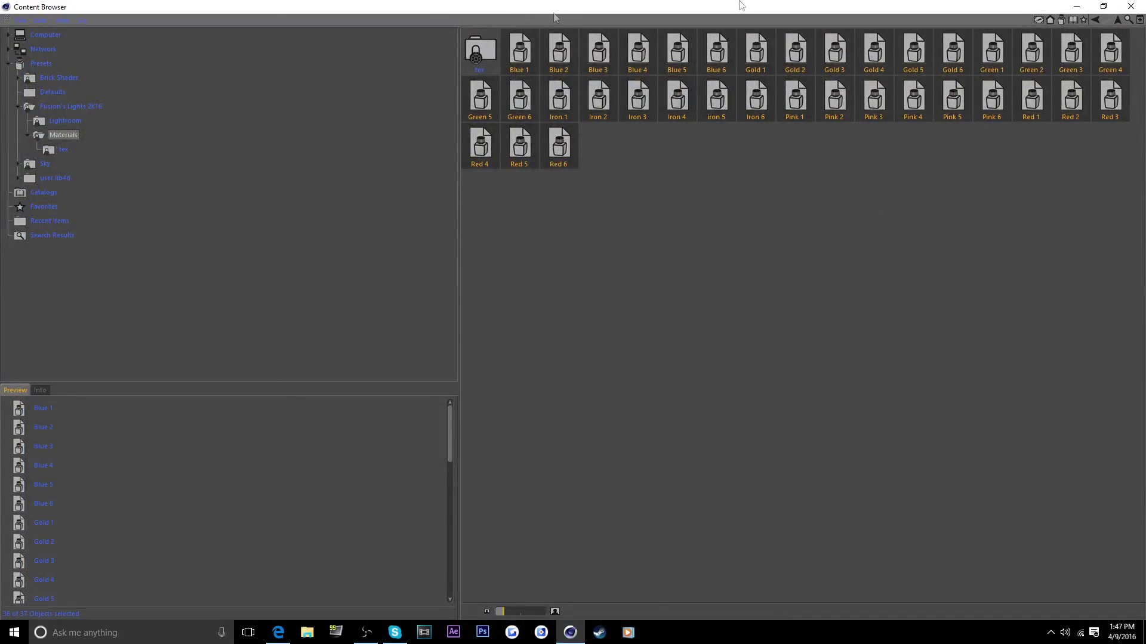
click(1075, 6)
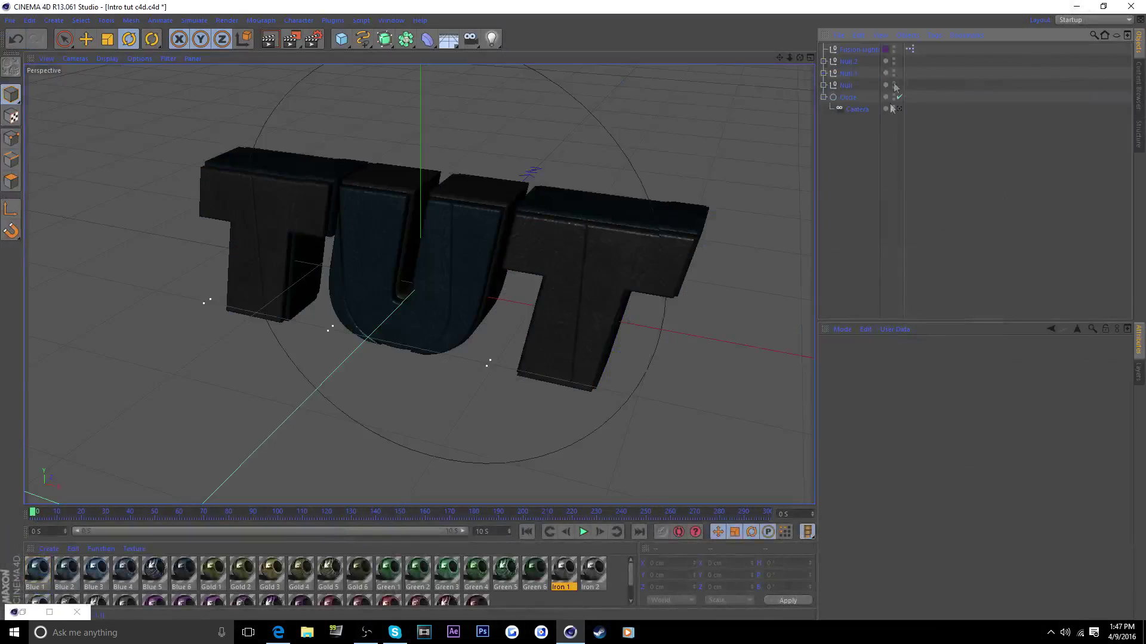
Render another preview of the letters from farther away and switch back to the camera view.
mouse_move(789, 58)
mouse_down()
mouse_move(773, 60)
mouse_move(797, 48)
mouse_move(798, 58)
mouse_up()
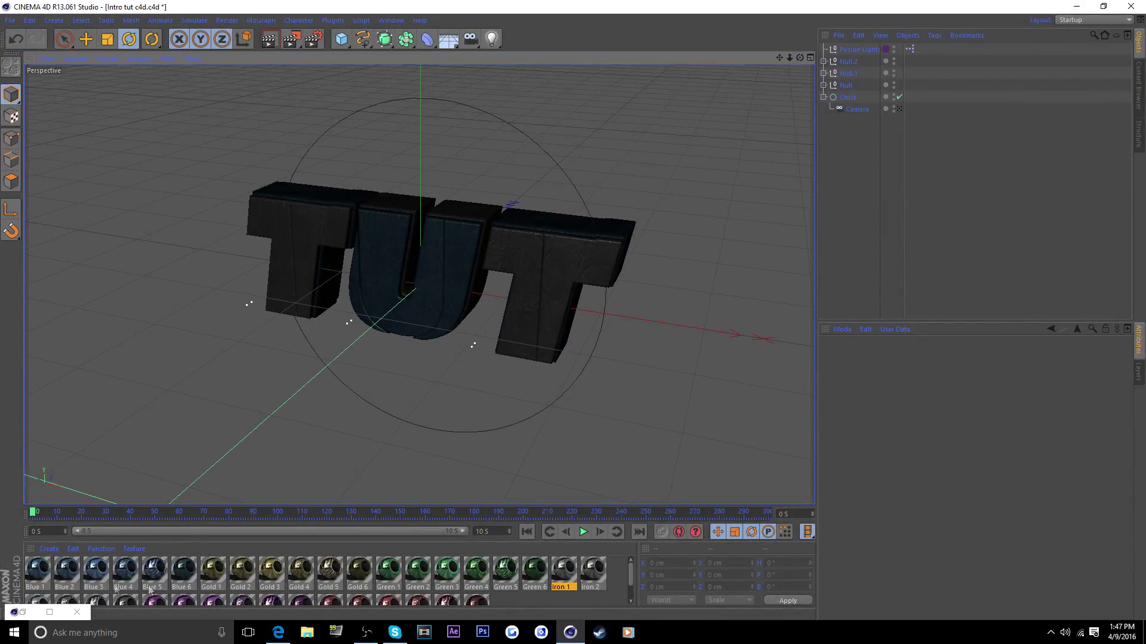
click(270, 38)
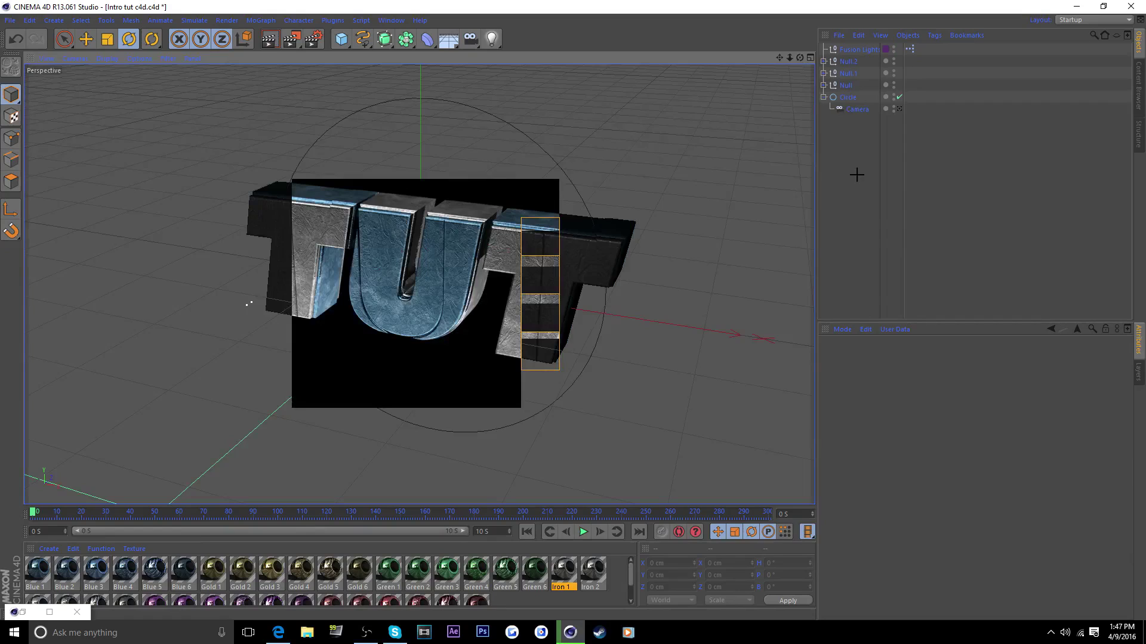
click(50, 613)
click(1068, 19)
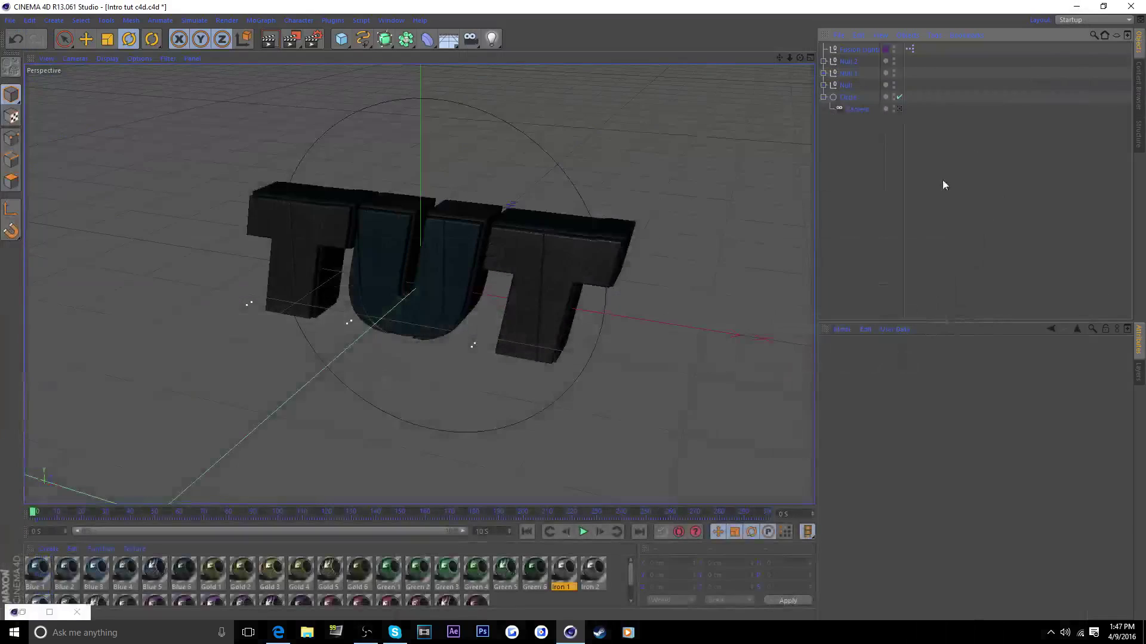
click(900, 109)
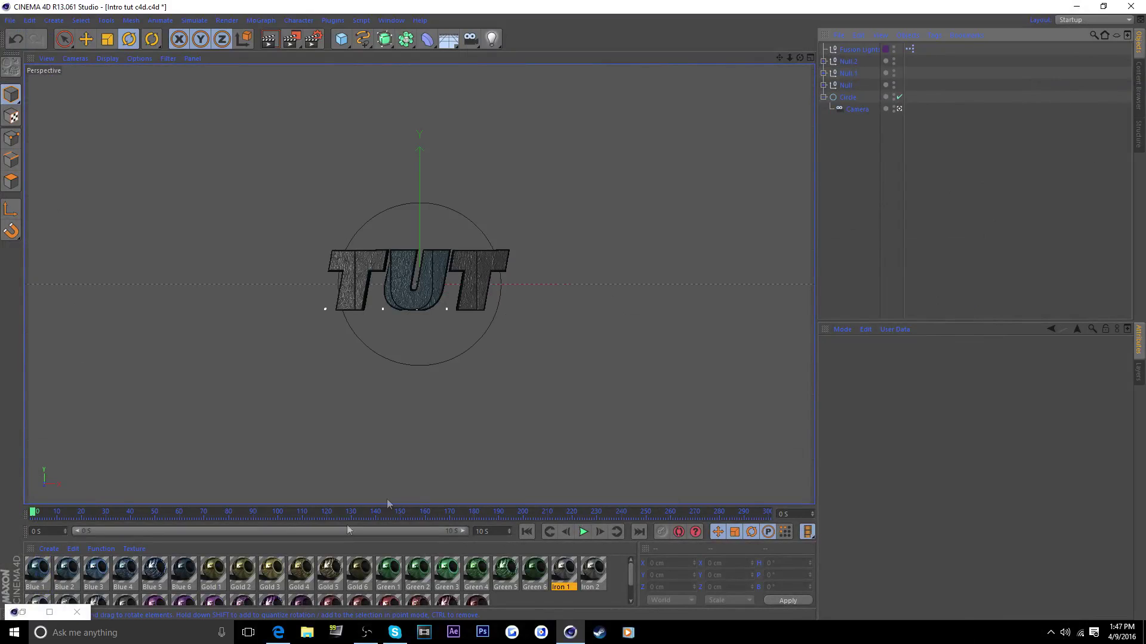
Switch to Microsoft Edge and examine the YouTube mp3 converter and the mp3cut.net audio cutter, including its file picker.
click(278, 632)
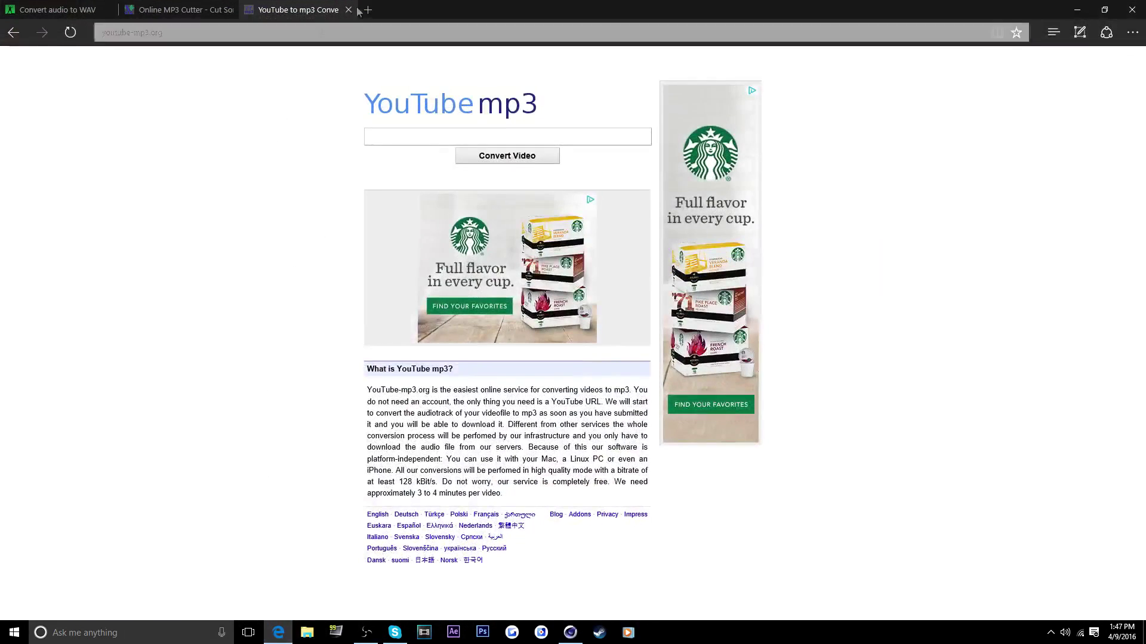
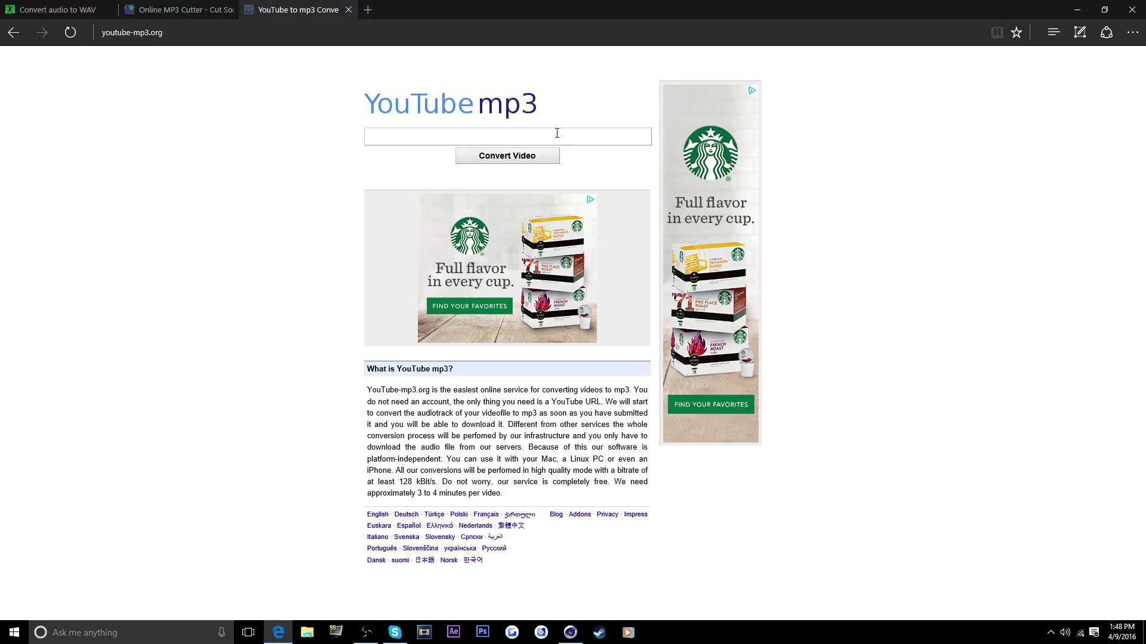
click(179, 10)
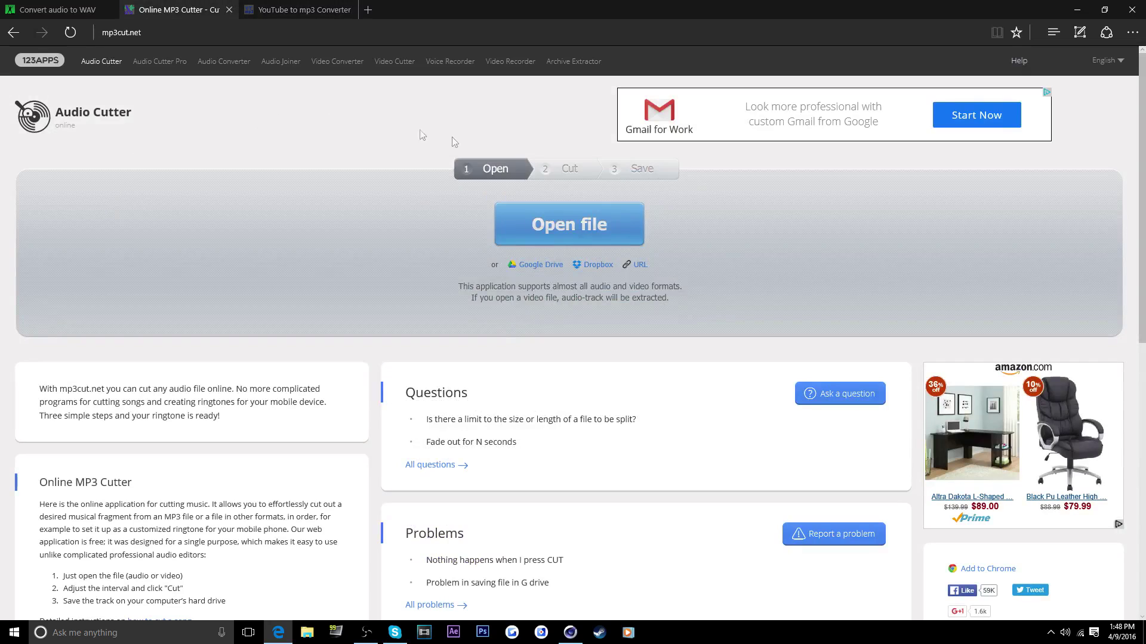
click(570, 225)
click(563, 24)
mouse_move(102, 16)
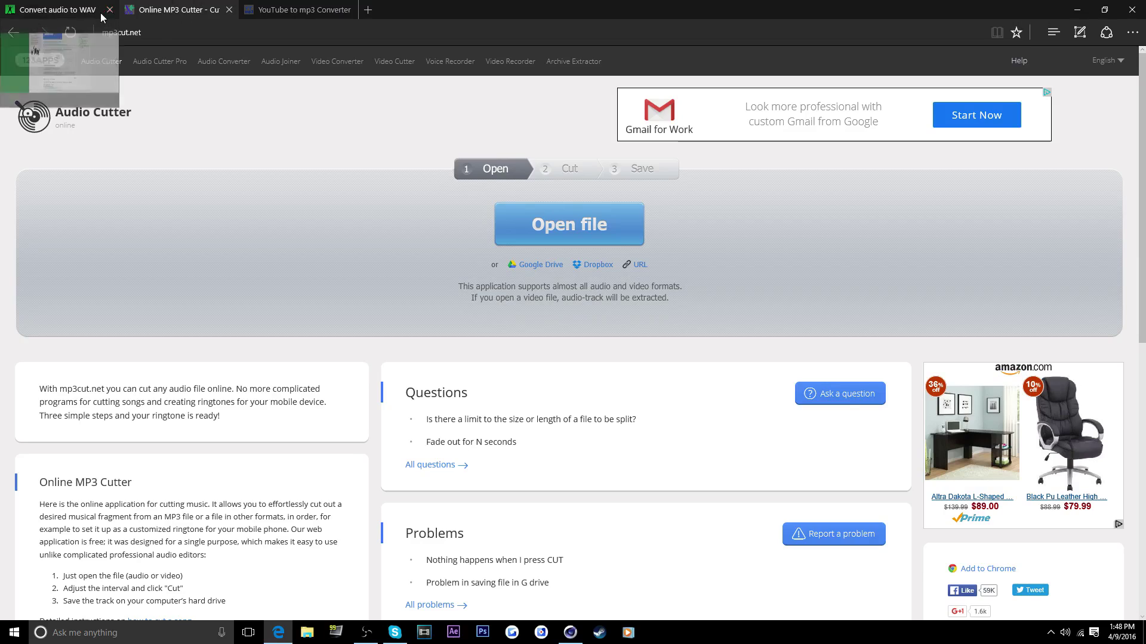
View the online-convert.com Convert audio to WAV page and its upload file picker without choosing a file.
click(68, 5)
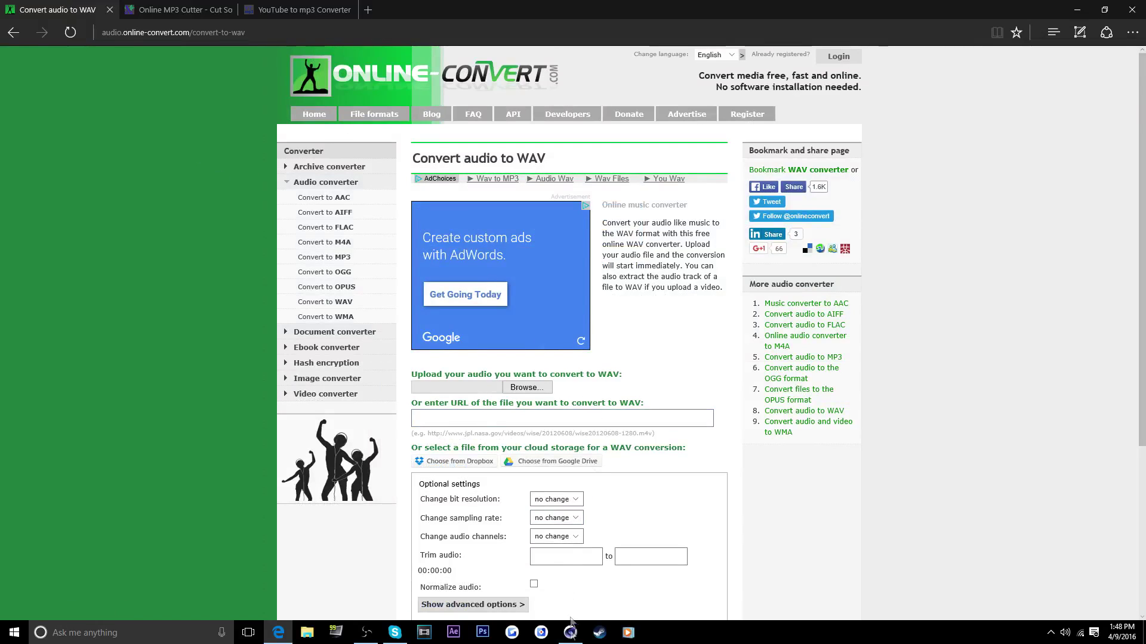
mouse_move(571, 624)
scroll(605, 233, down, 2)
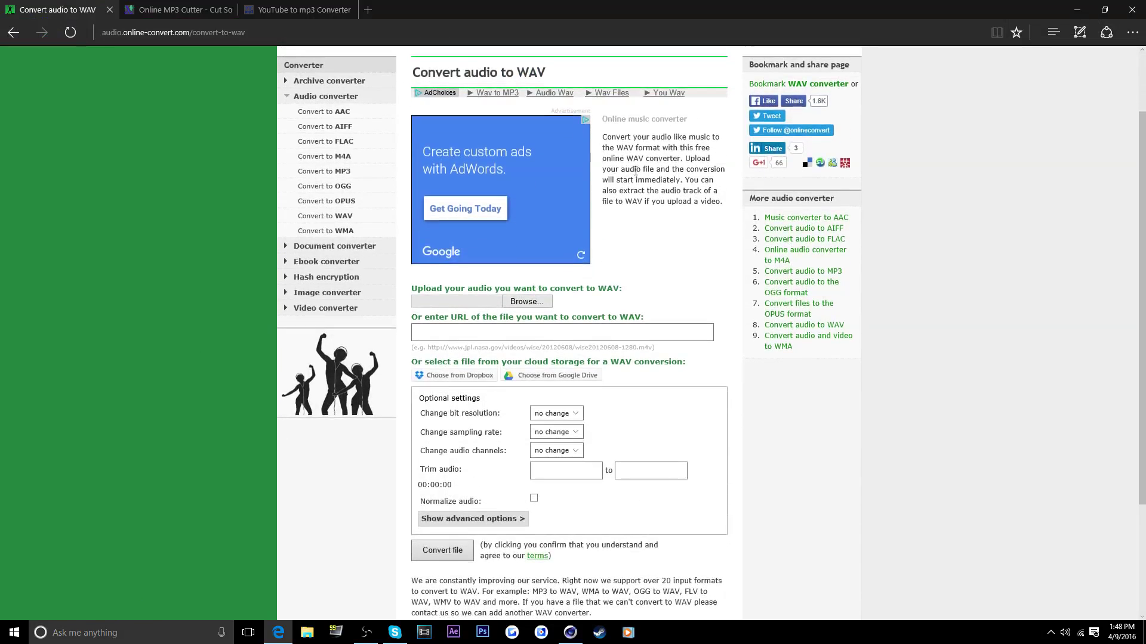
click(525, 301)
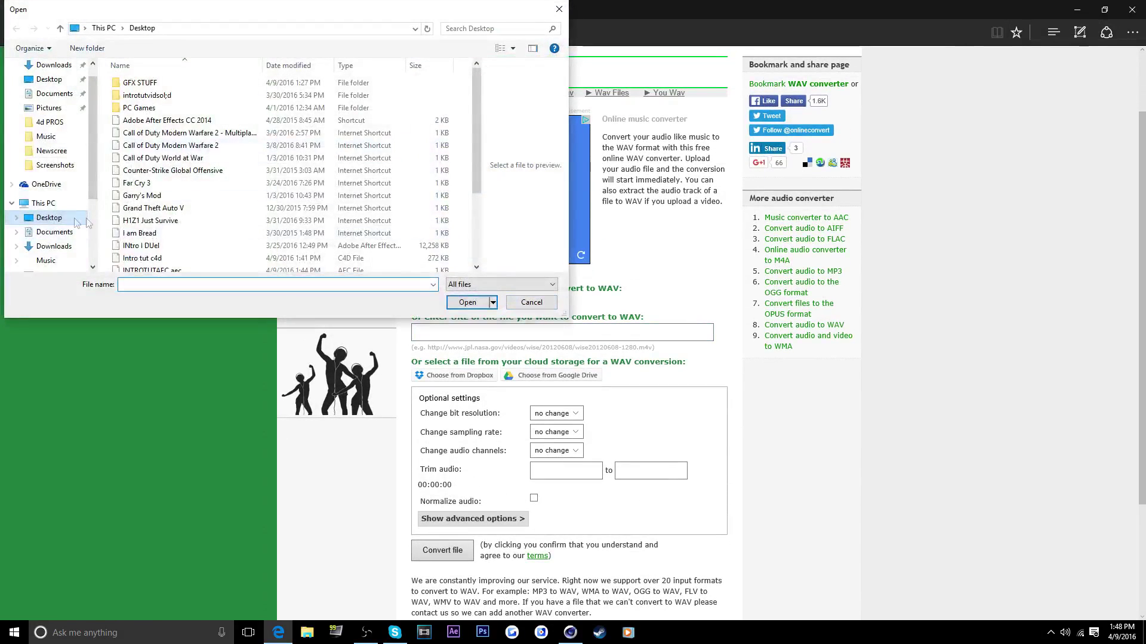
click(559, 8)
Set the WAV converter's bit resolution to 16 Bit in the optional settings.
scroll(599, 400, down, 2)
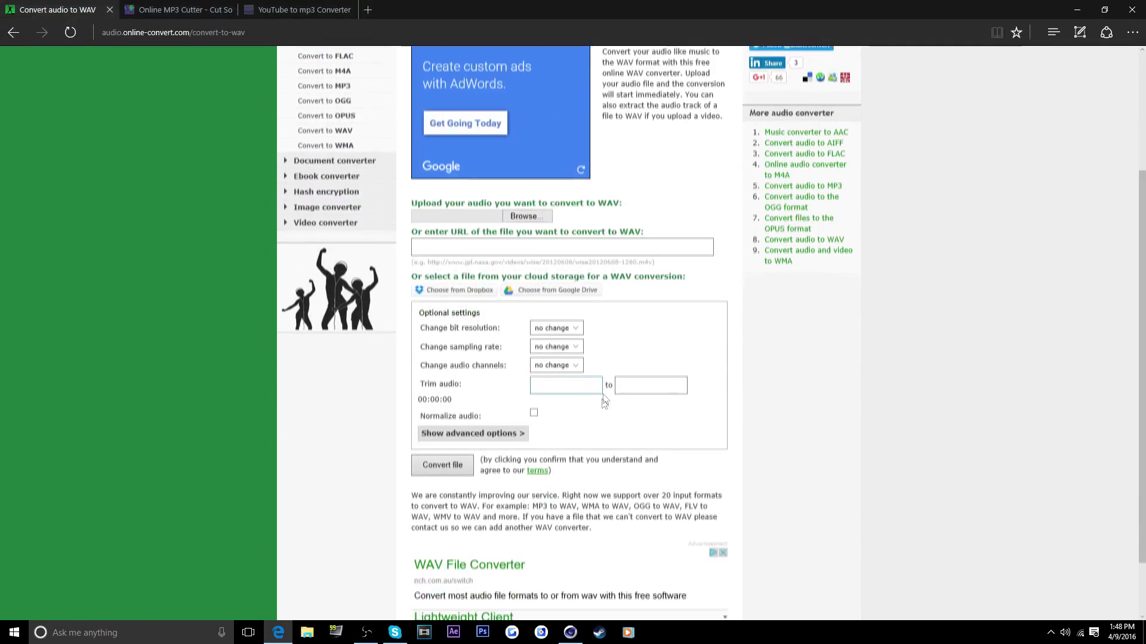
drag(497, 328, 420, 328)
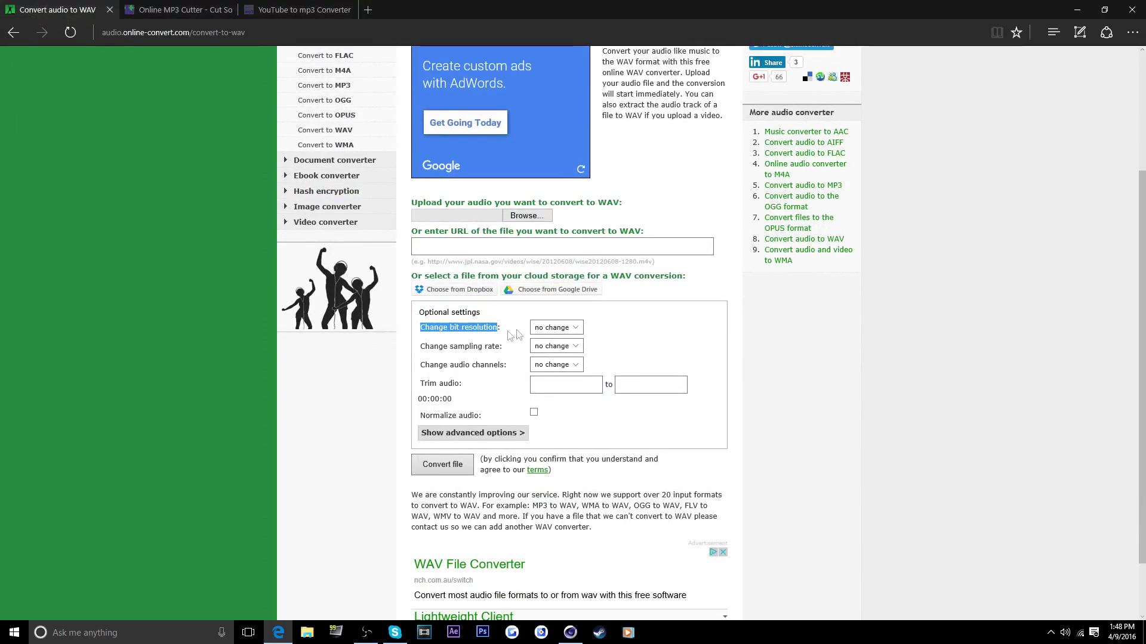
click(555, 328)
click(555, 343)
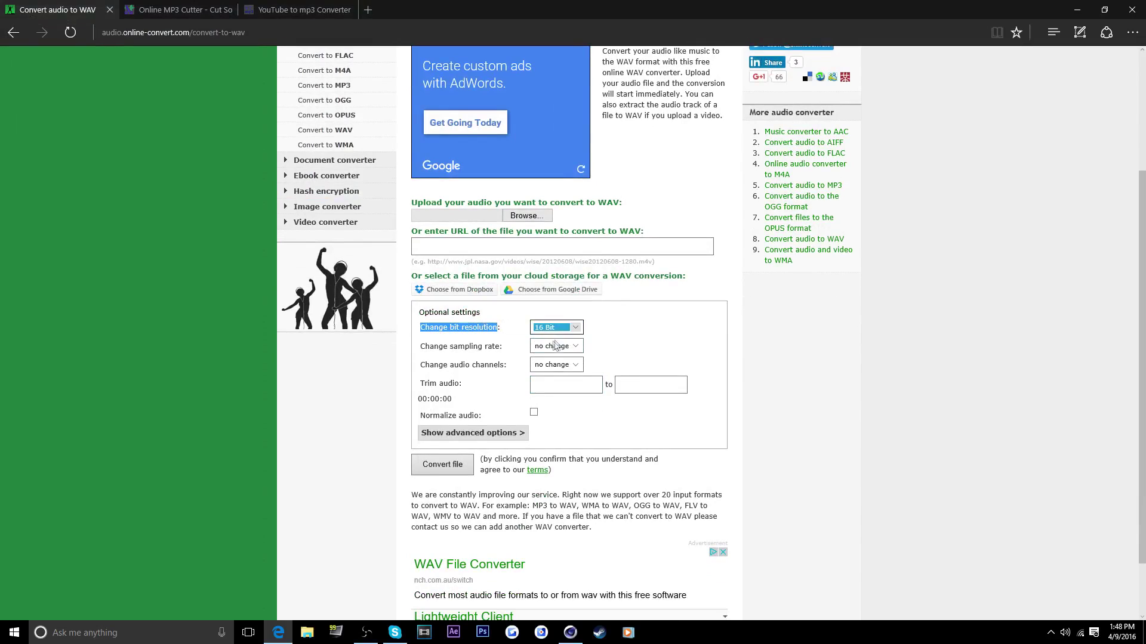
Set the WAV converter's sampling rate to 44100 Hz and look over the rest of the conversion page.
click(575, 347)
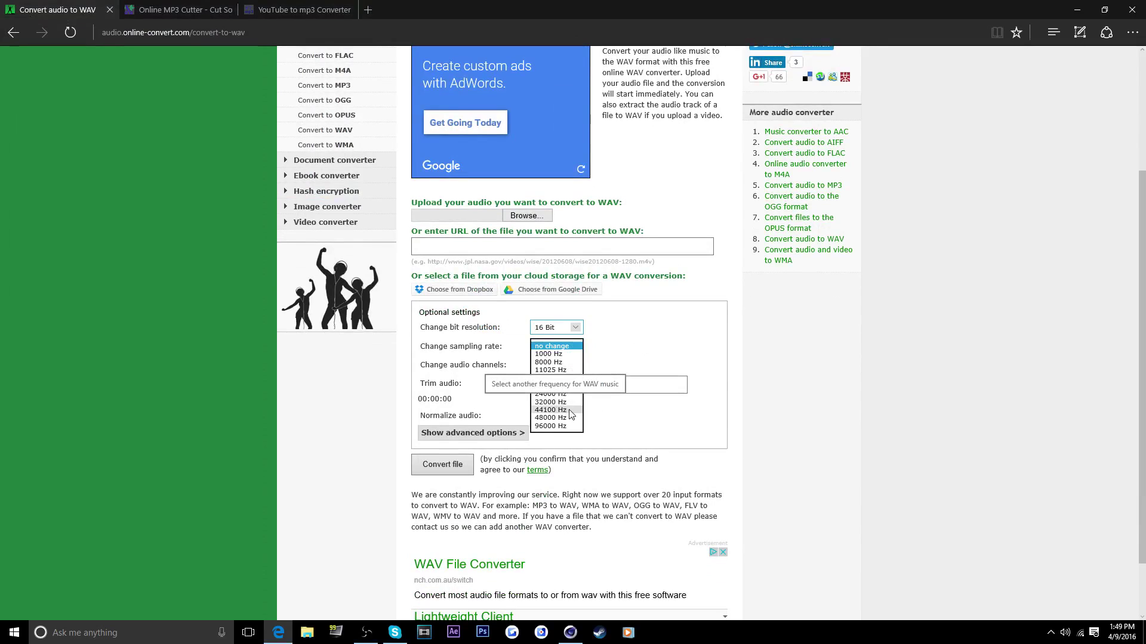
click(550, 410)
scroll(576, 358, down, 2)
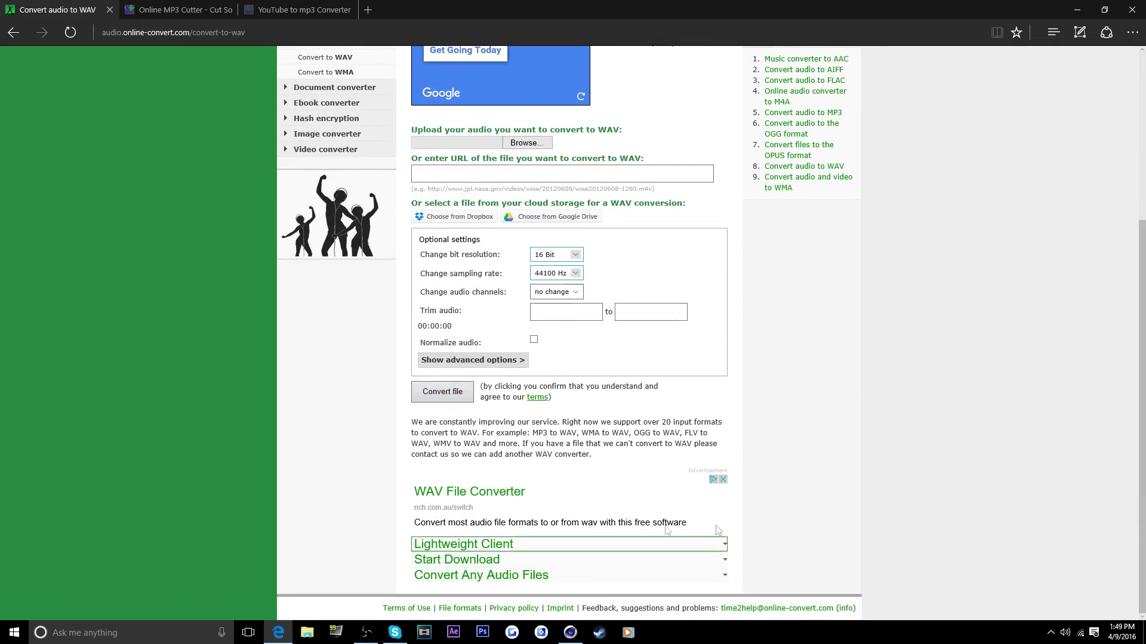
scroll(609, 496, up, 4)
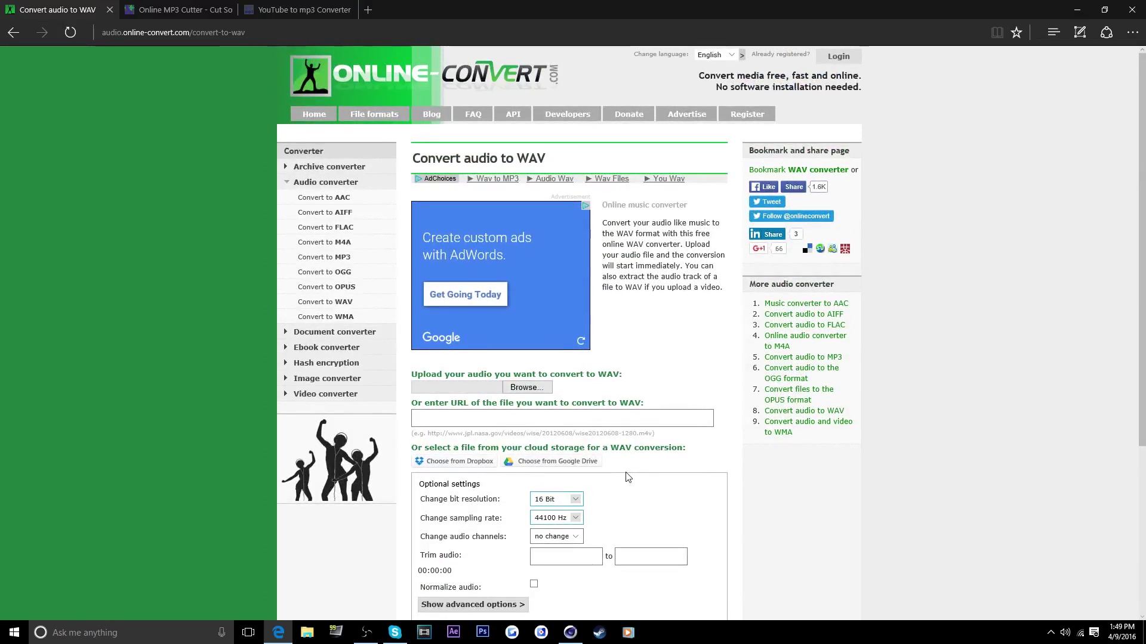
Switch back to Cinema 4D and add a MoGraph Sound effector to the scene.
click(1077, 10)
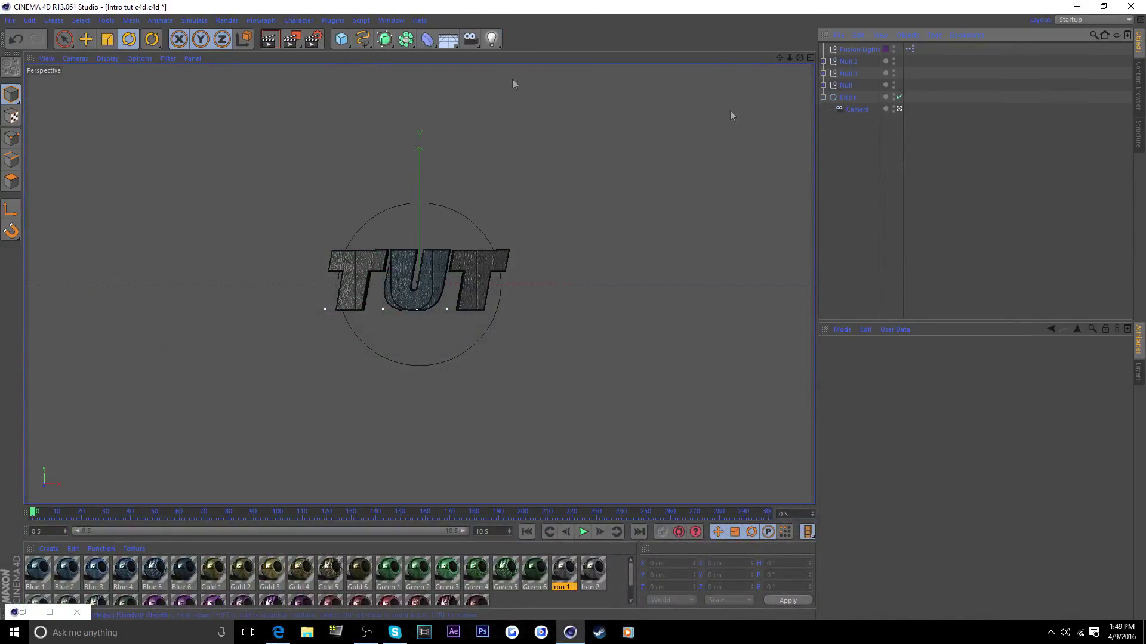
click(265, 23)
mouse_move(272, 39)
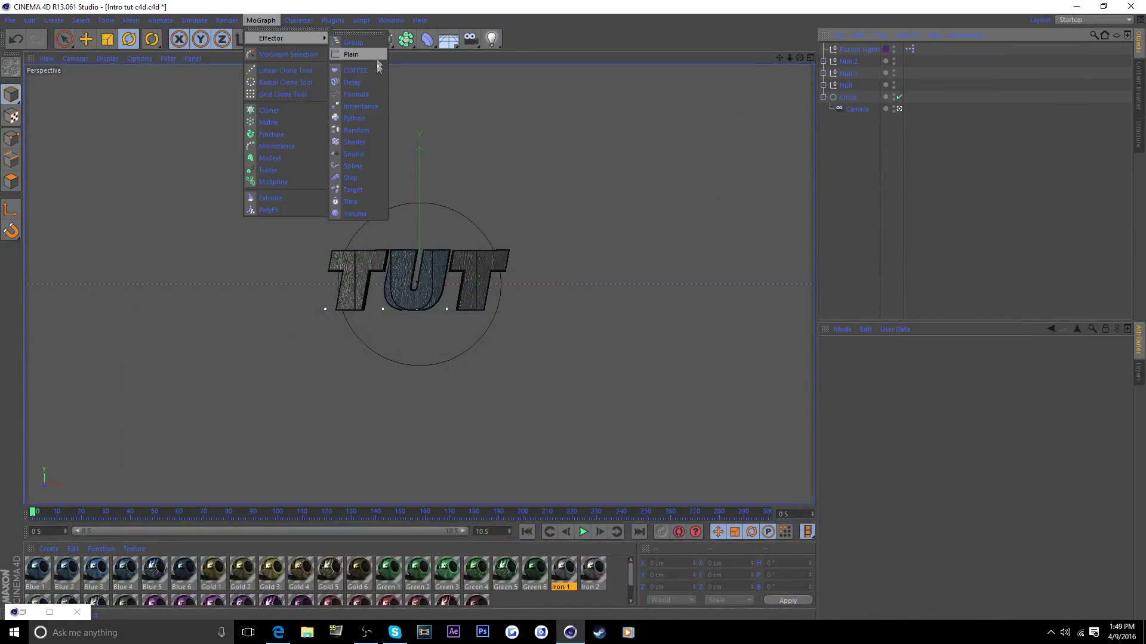
click(357, 155)
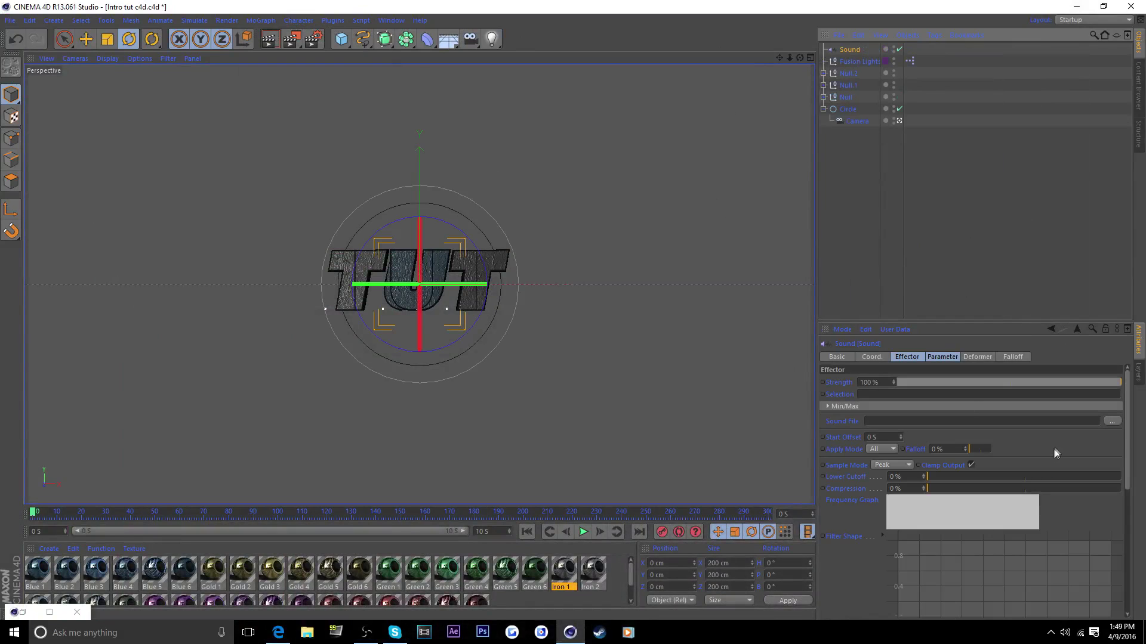
Load INTROTUTSONG.wav from the Desktop as the Sound effector's sound file.
click(1112, 421)
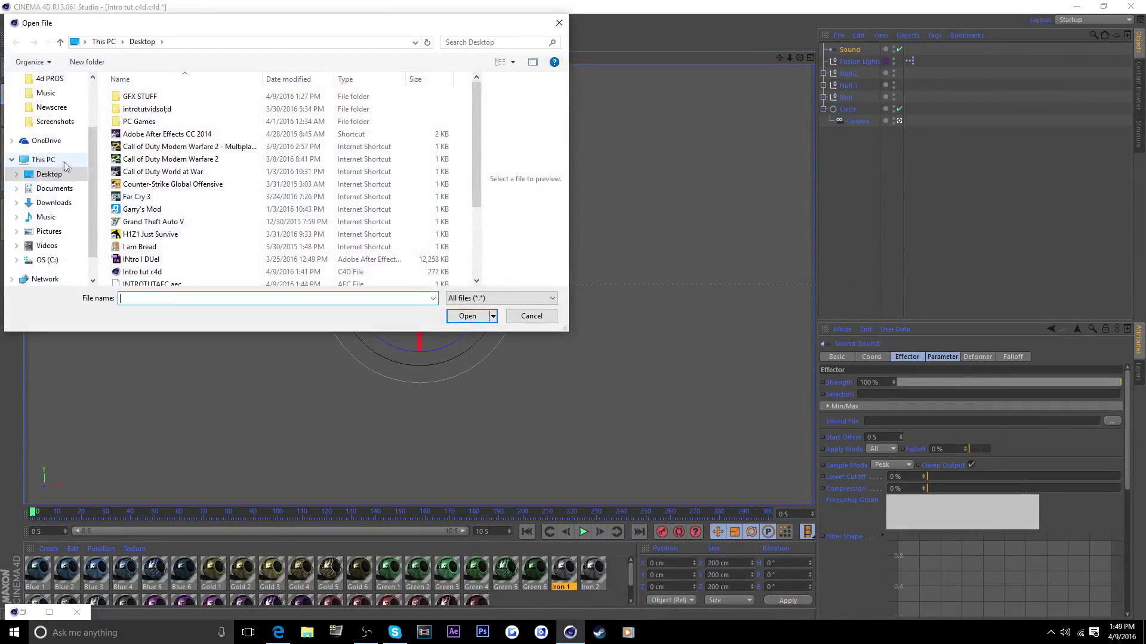
click(45, 175)
click(153, 295)
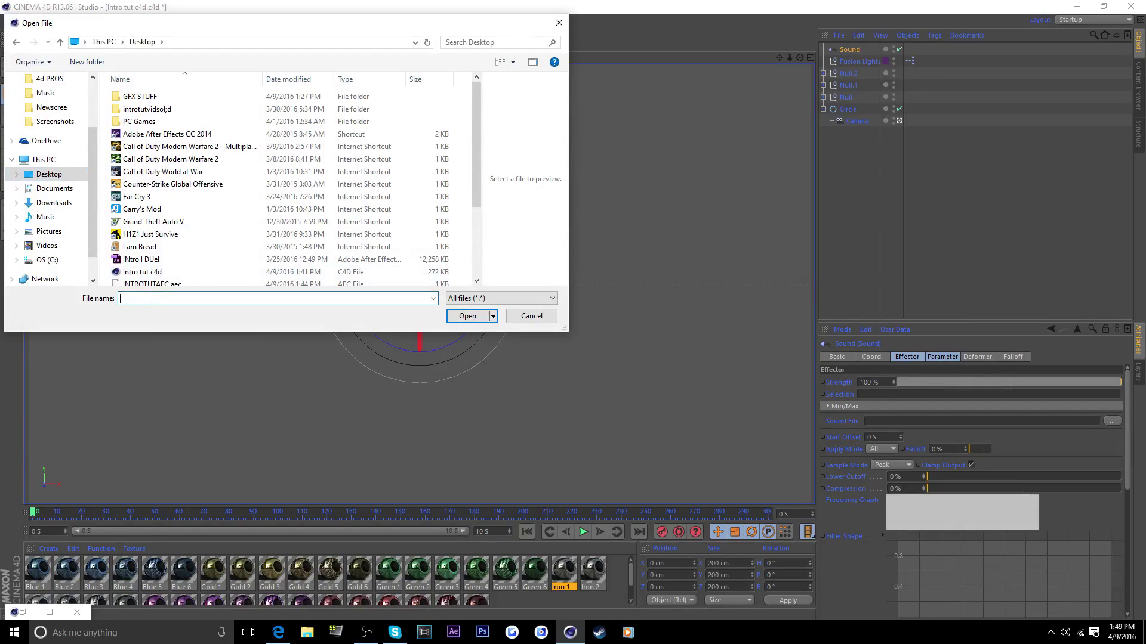
text(in)
click(188, 358)
click(466, 317)
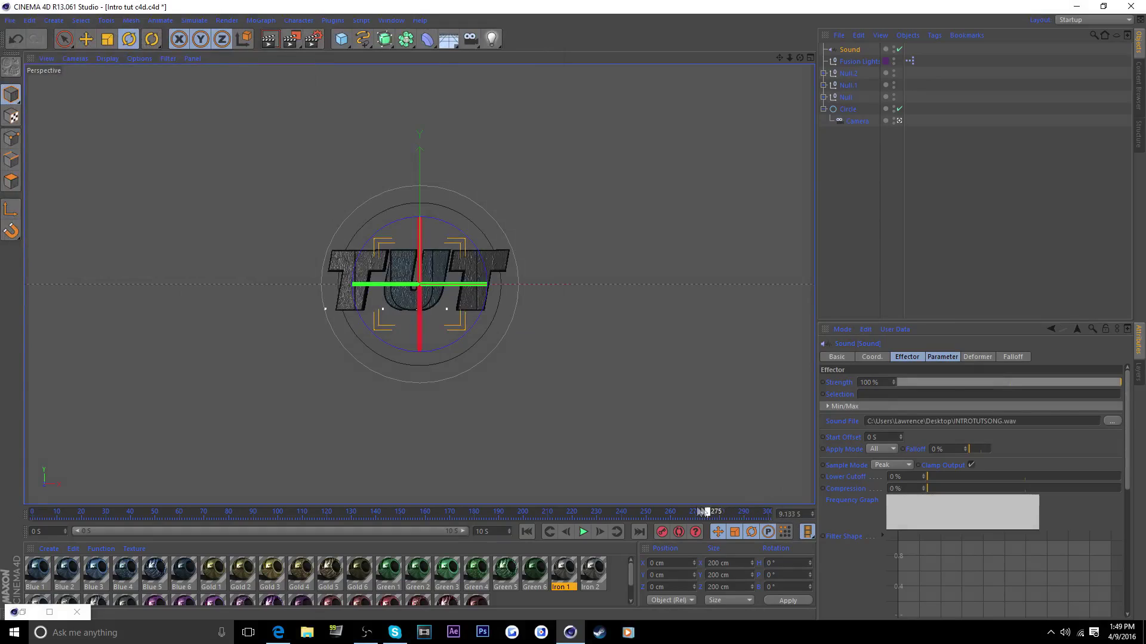
Scrub through the timeline to test the sound and check the application levels in the Windows volume mixer.
click(426, 509)
drag(426, 506, 422, 507)
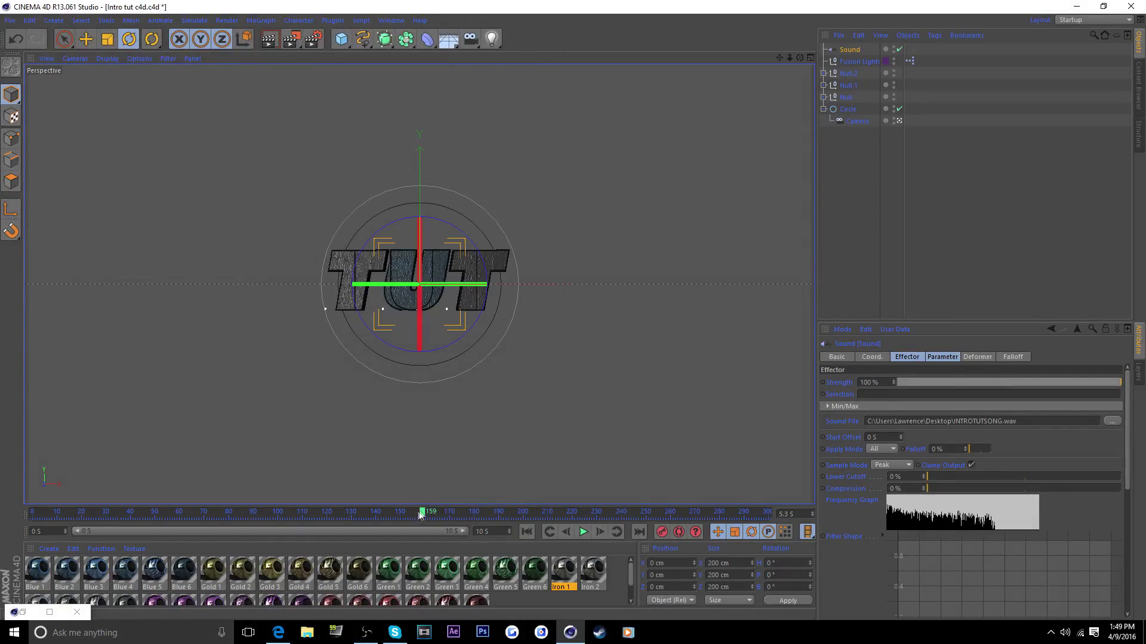
right_click(1065, 629)
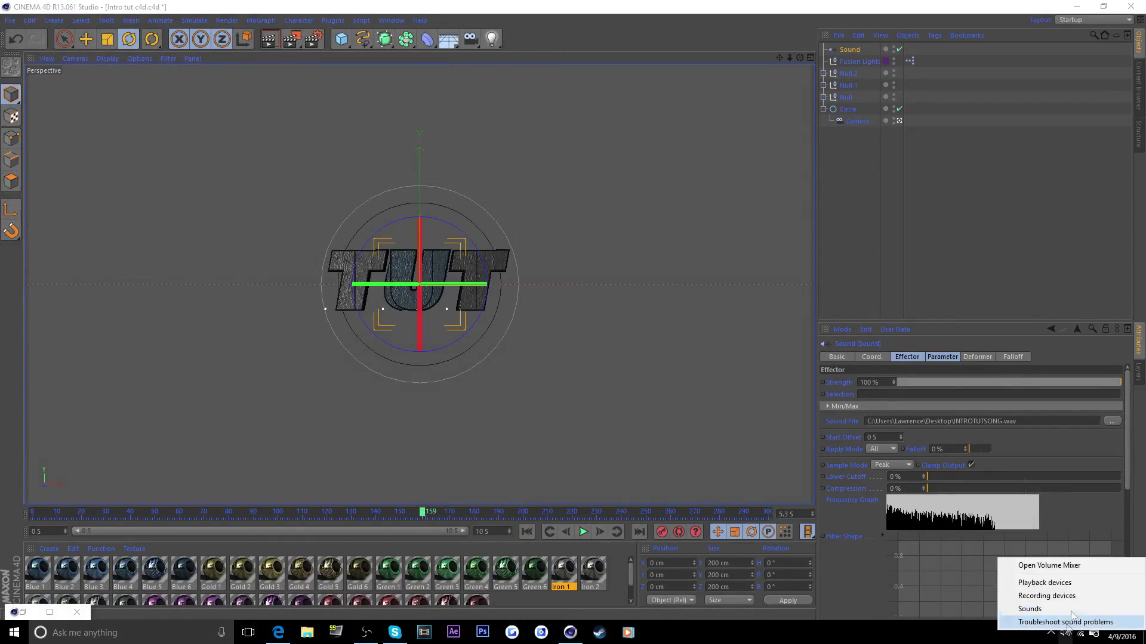
click(1053, 563)
drag(1029, 561, 1103, 601)
click(1131, 420)
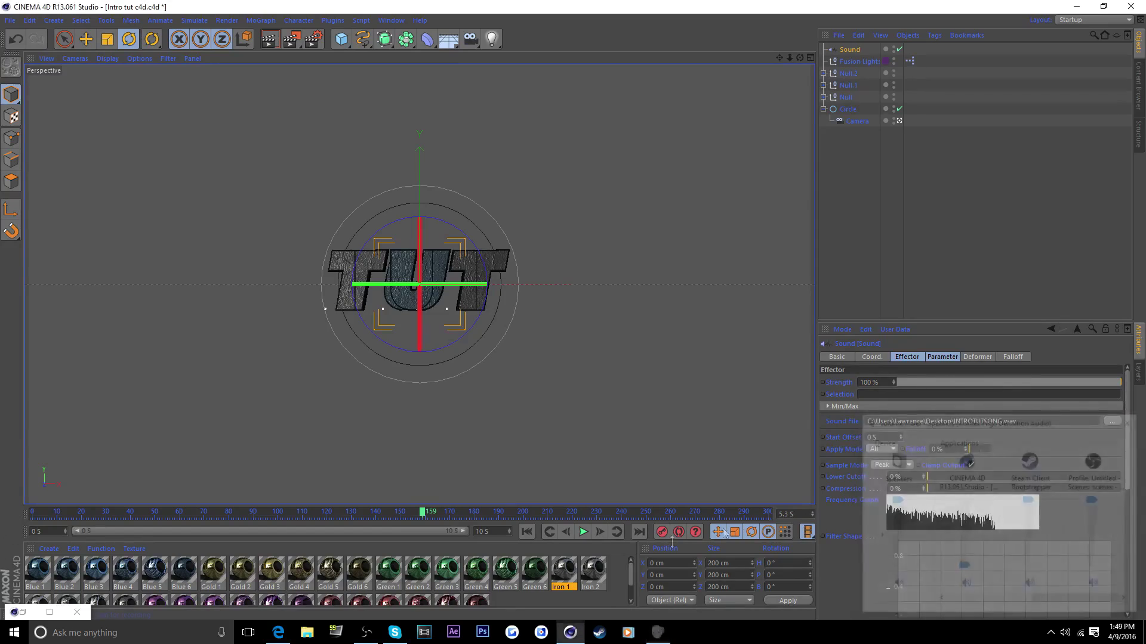
Play the animation from the start to listen to the loaded song, and stop the playback.
click(583, 532)
click(526, 531)
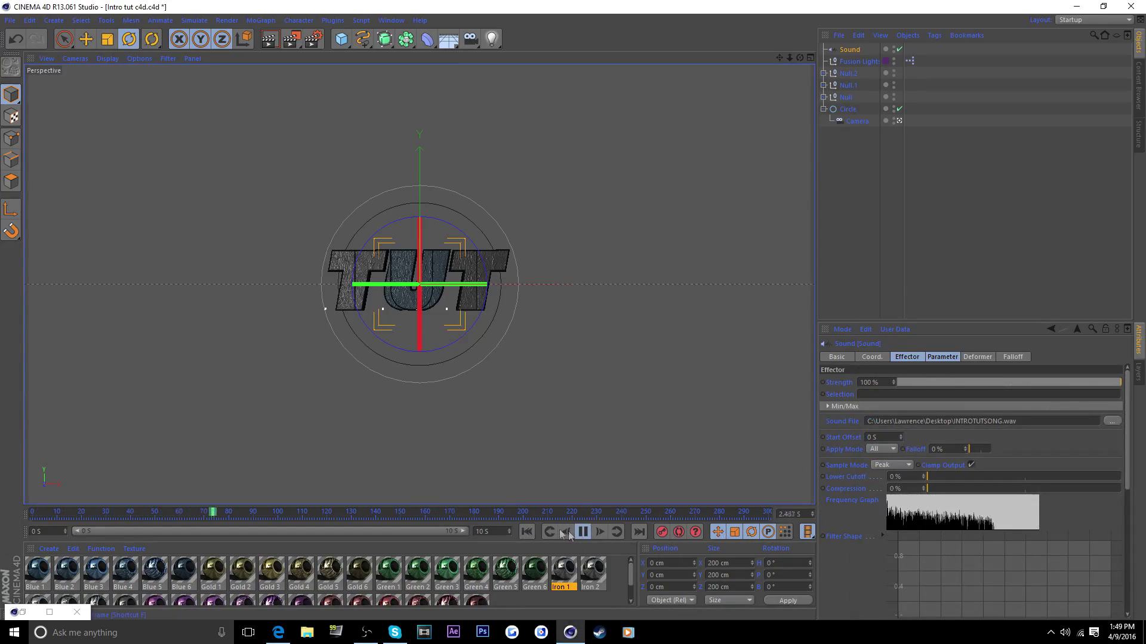
click(583, 532)
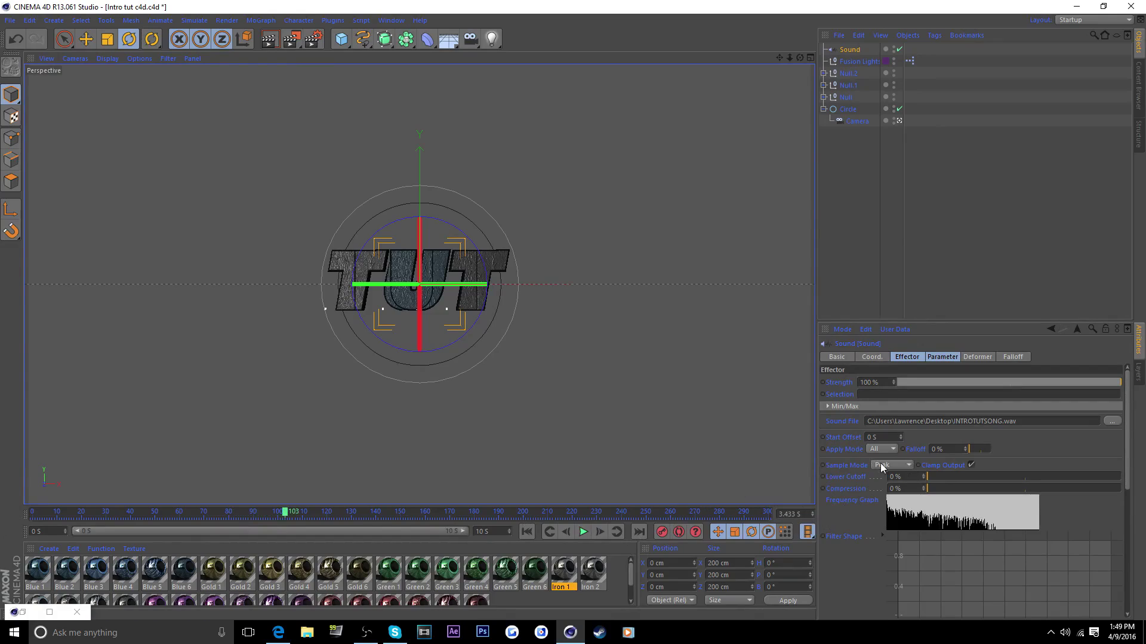
Review the animation playback and frame rate options, play the song again, and return the playhead to frame 0.
click(156, 22)
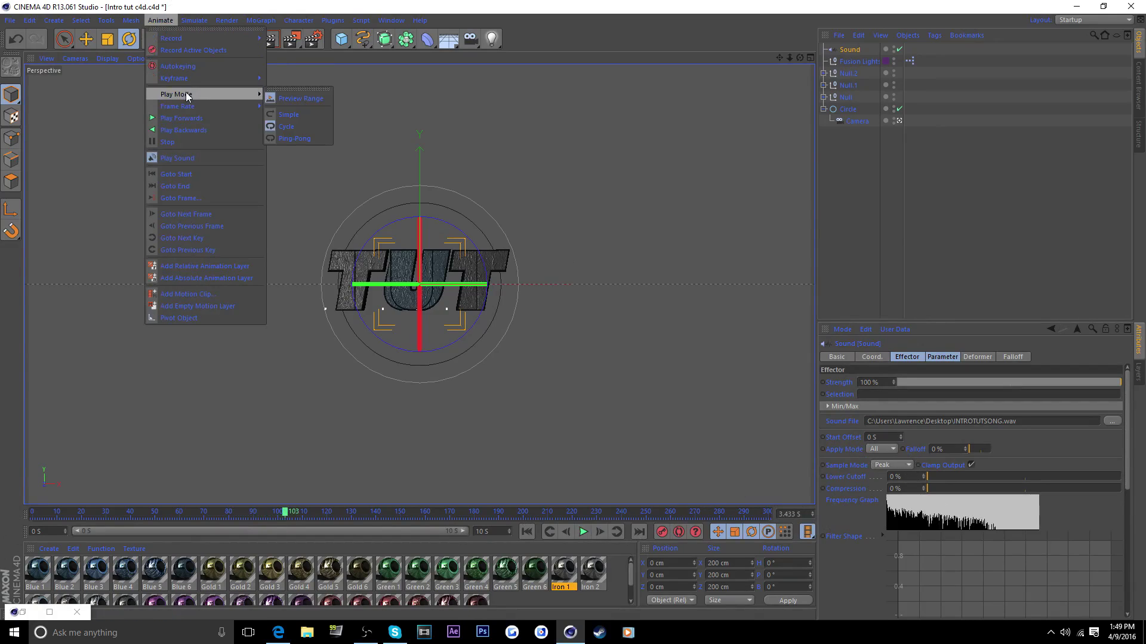
mouse_move(188, 106)
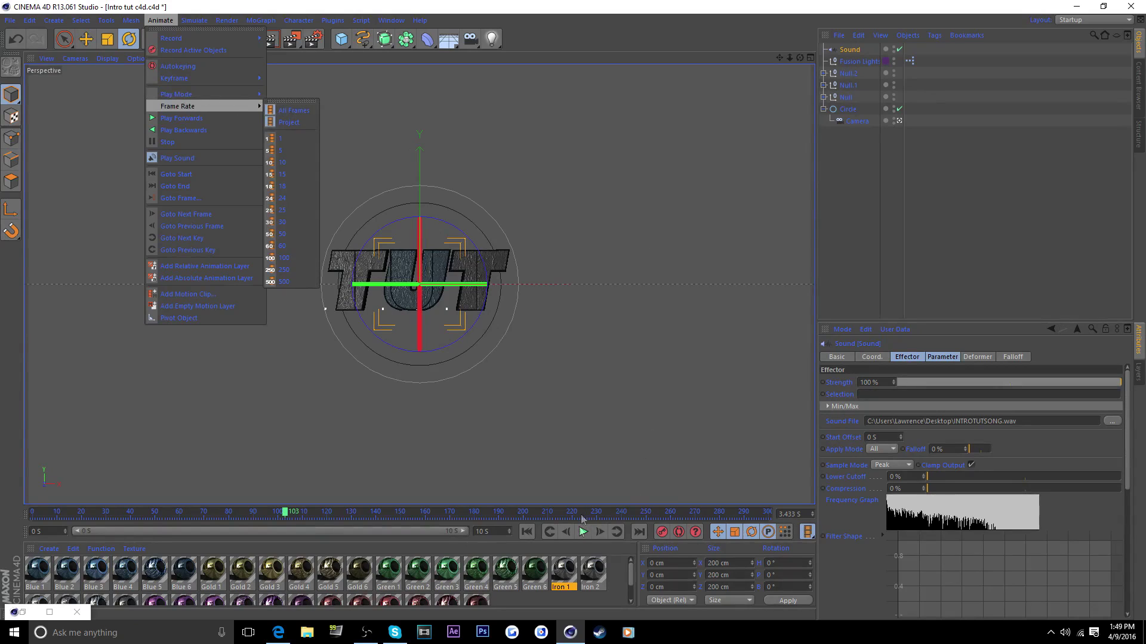
click(512, 542)
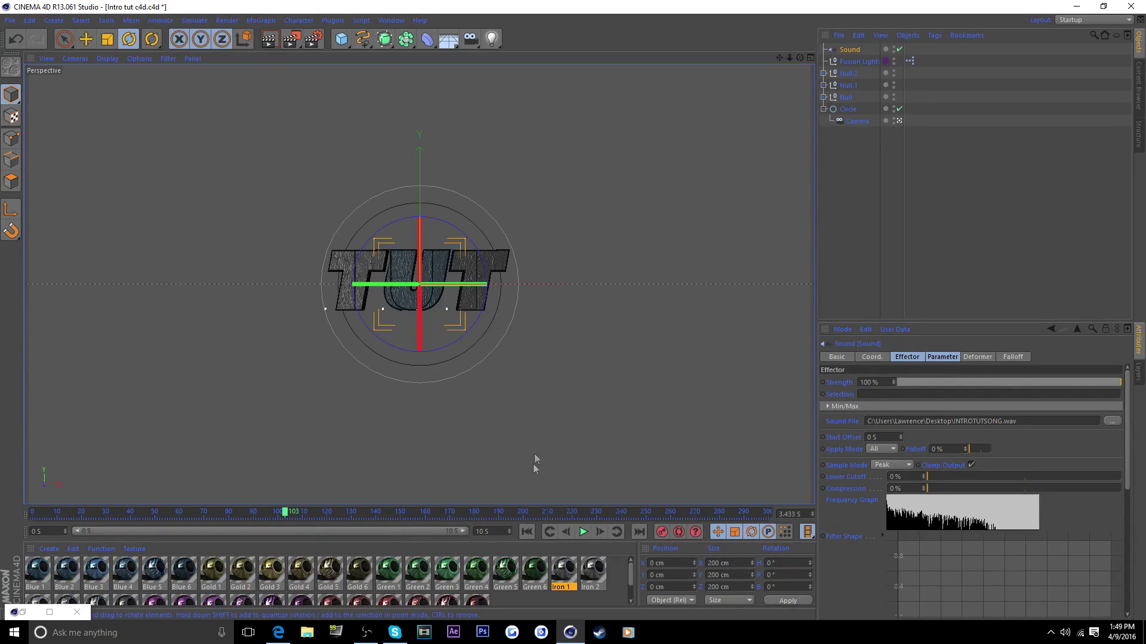
click(199, 518)
click(583, 532)
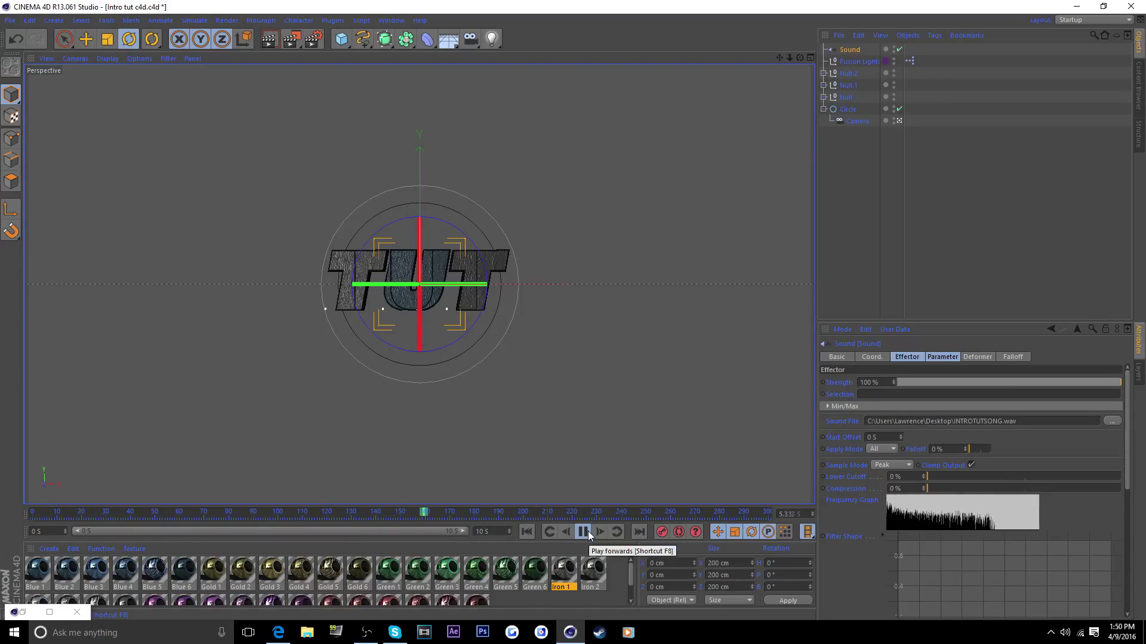
click(583, 531)
drag(444, 512, 30, 512)
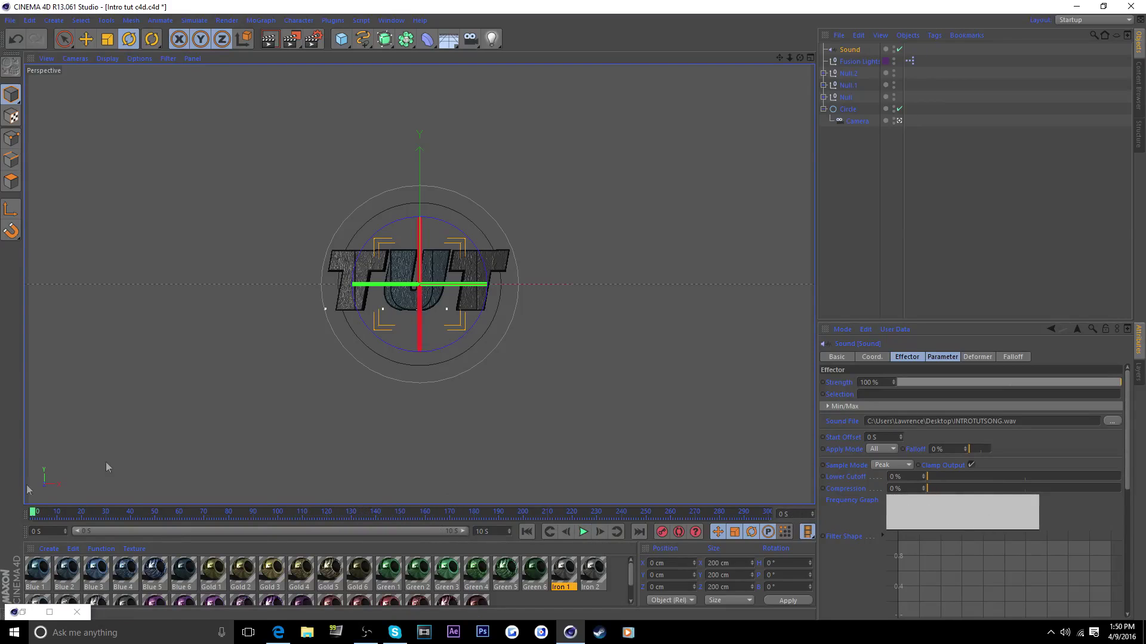
Select the Fusion Light null and try to record a keyframe for it at frame 109.
click(848, 110)
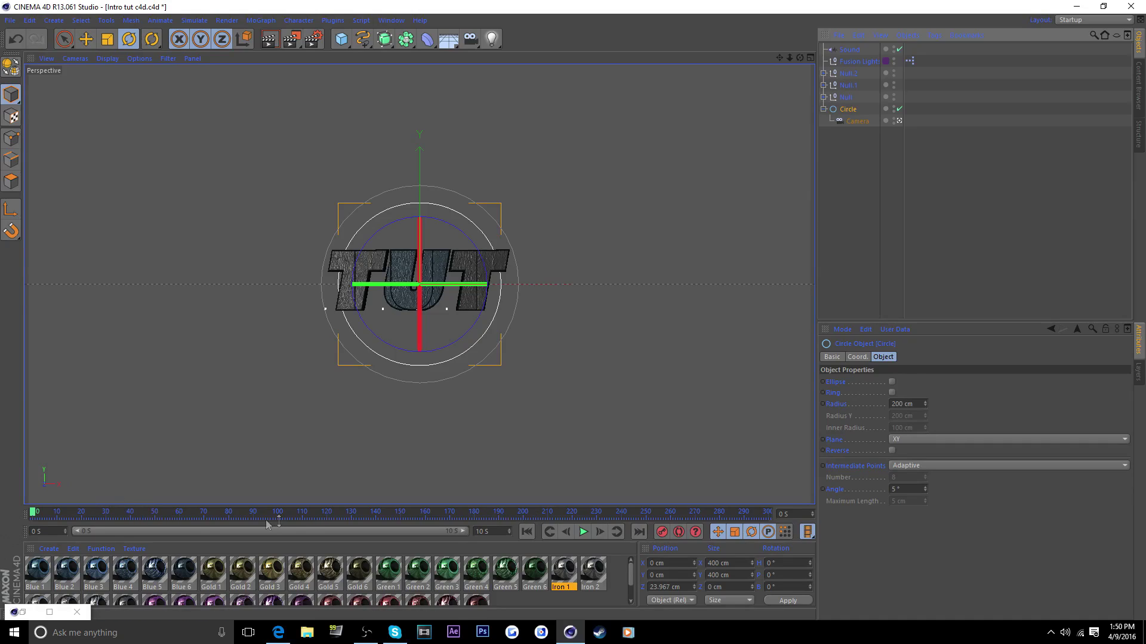
click(857, 62)
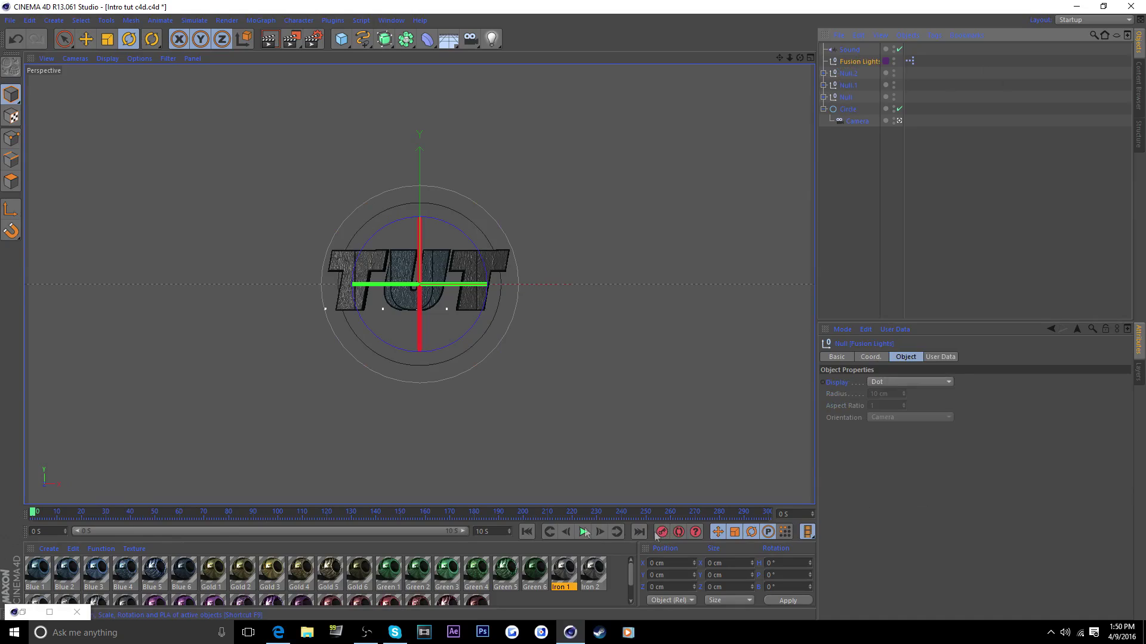
click(300, 512)
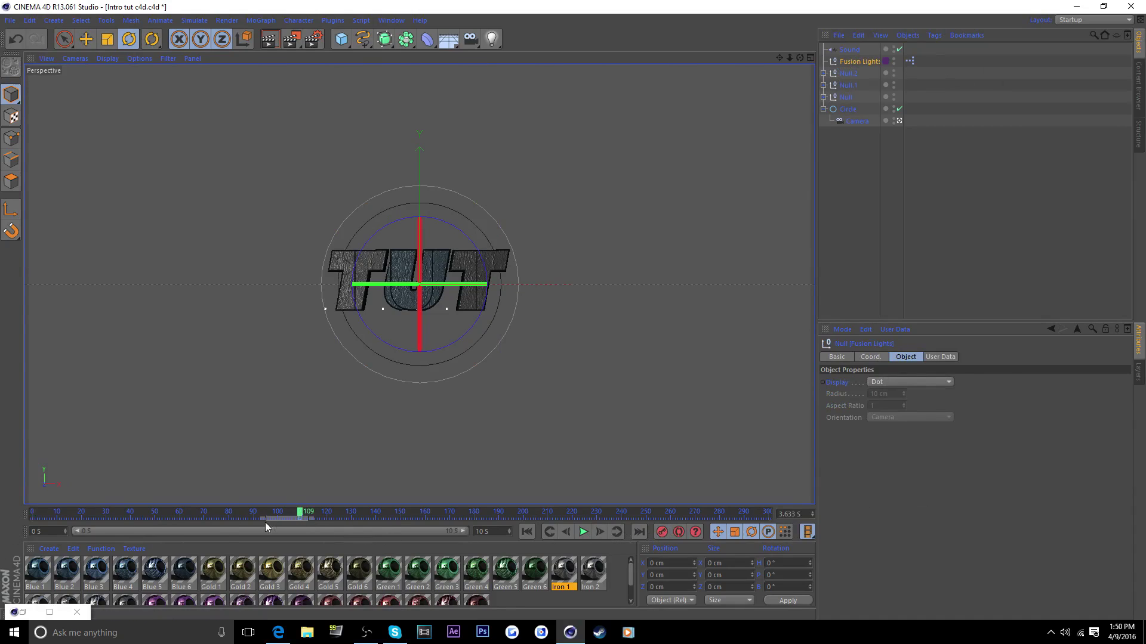
key(F9)
click(334, 522)
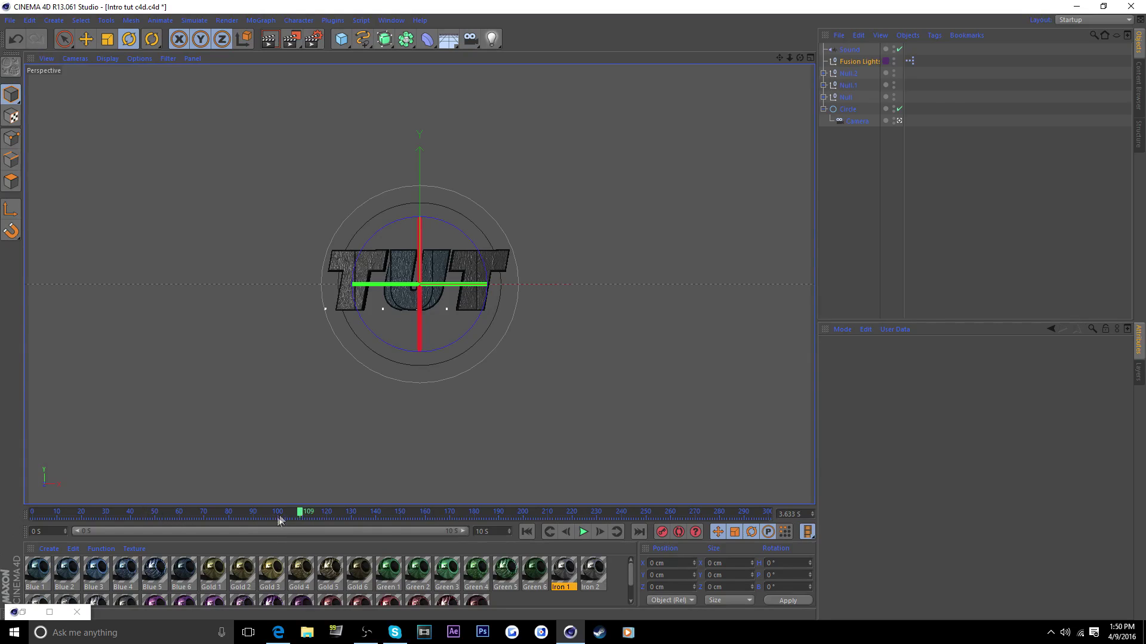
drag(260, 518, 52, 518)
drag(158, 524, 210, 525)
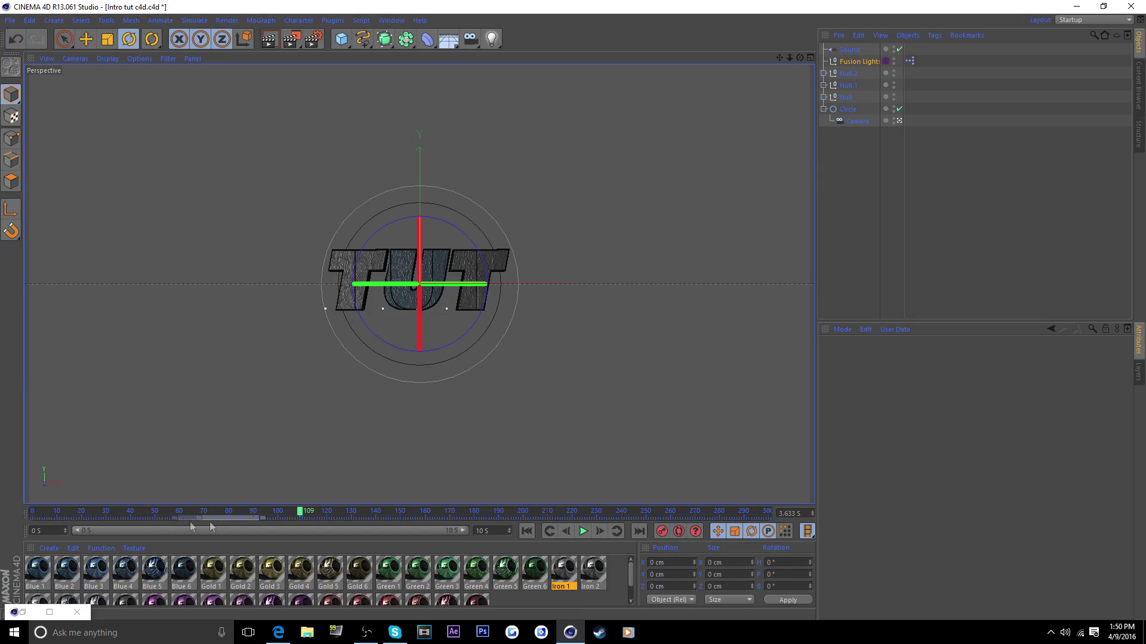
click(155, 520)
Play the animation from frame 0 and record a Fusion Light keyframe at about frame 51 as a beat marker.
click(527, 531)
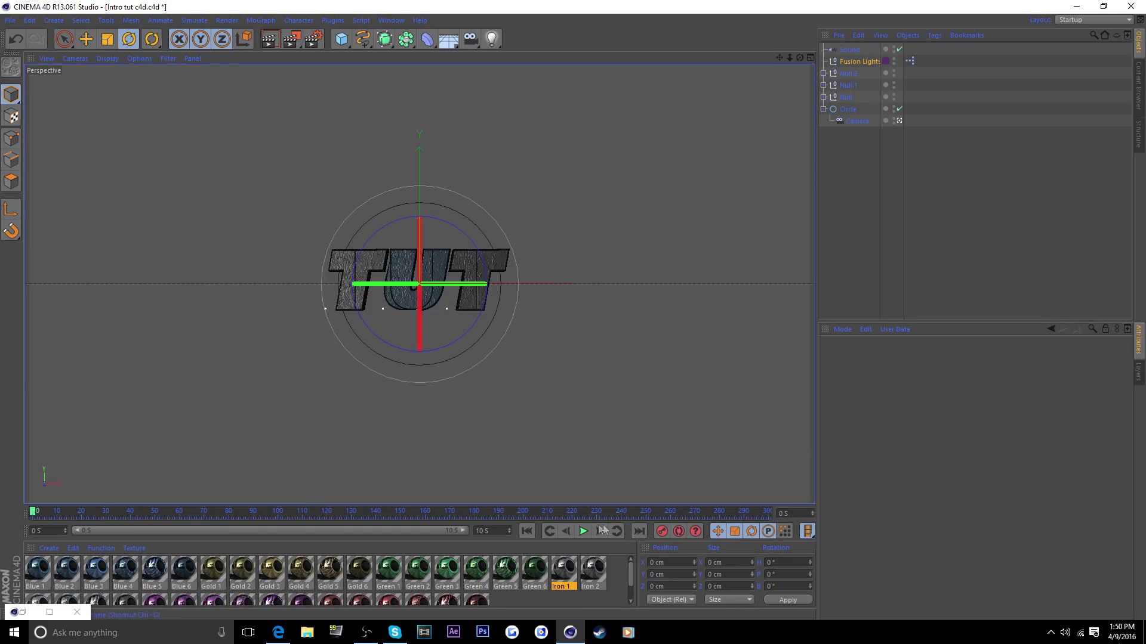
click(586, 531)
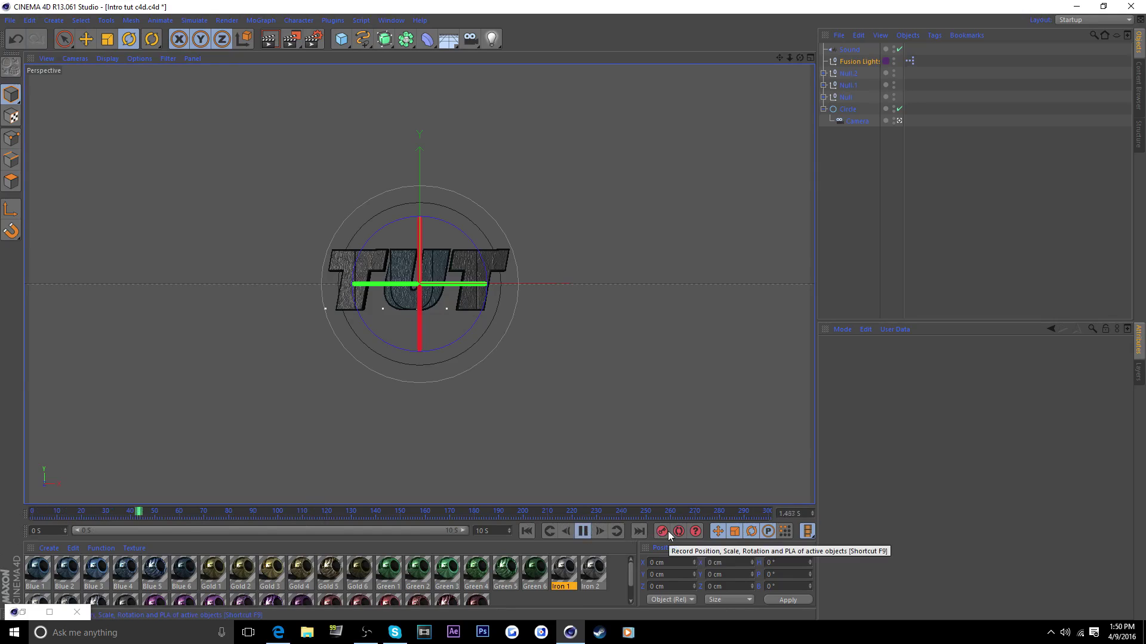
key(F8)
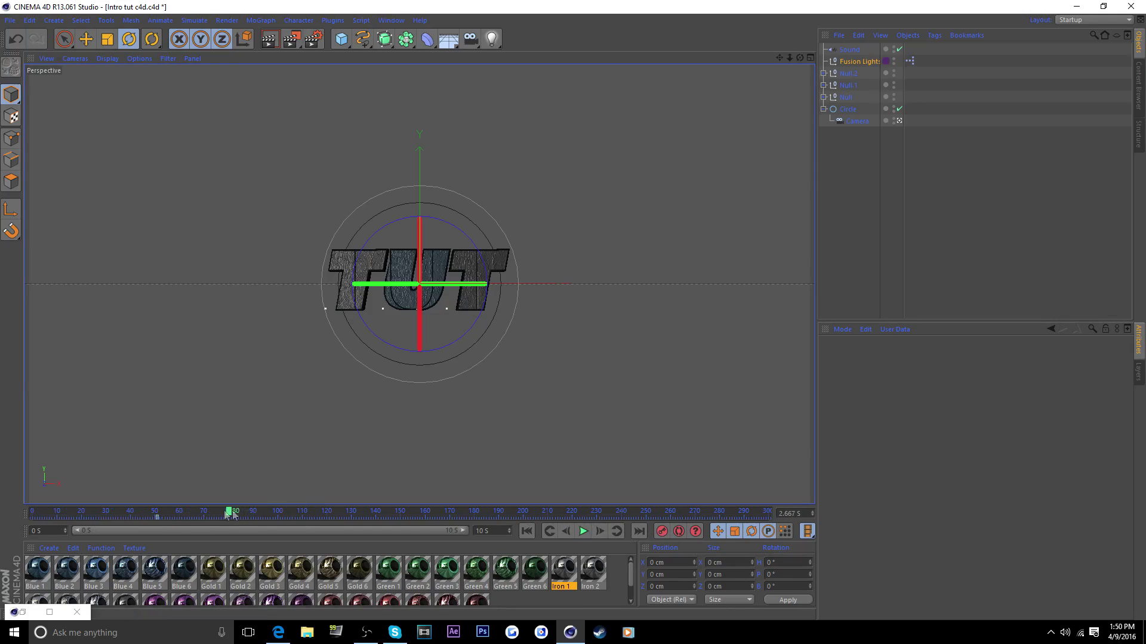
Resume playback from about frame 31 and record a second Fusion Light keyframe at about frame 145.
click(108, 514)
key(F8)
click(584, 531)
click(659, 533)
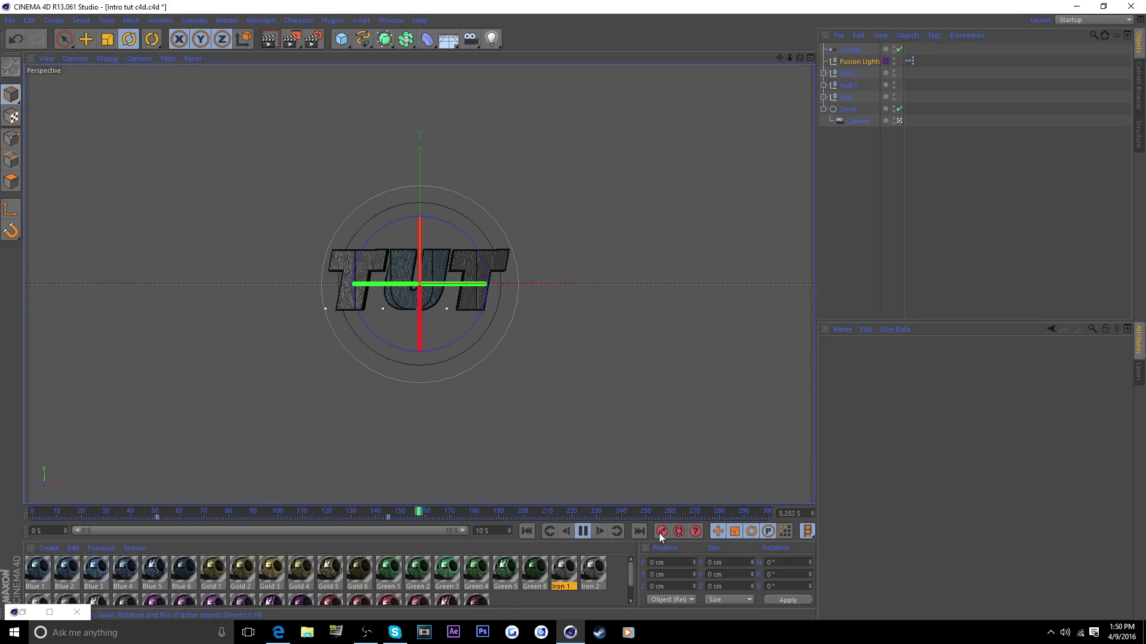
click(583, 531)
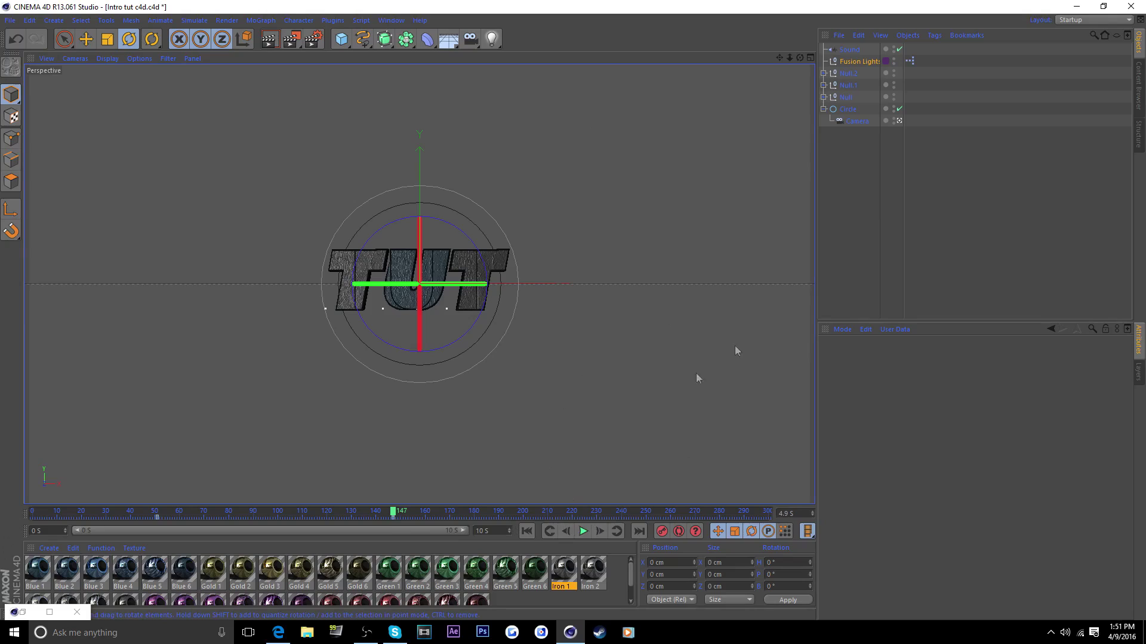
Move the Fusion Light null below the three letter nulls in the object hierarchy and deselect it.
click(887, 157)
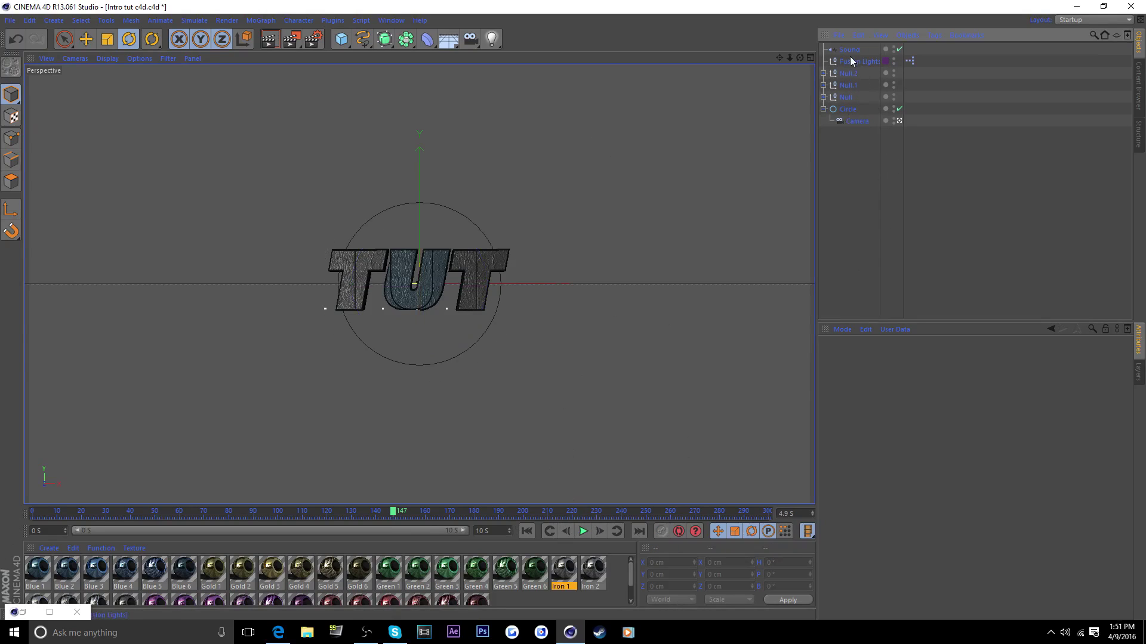
drag(850, 60, 851, 102)
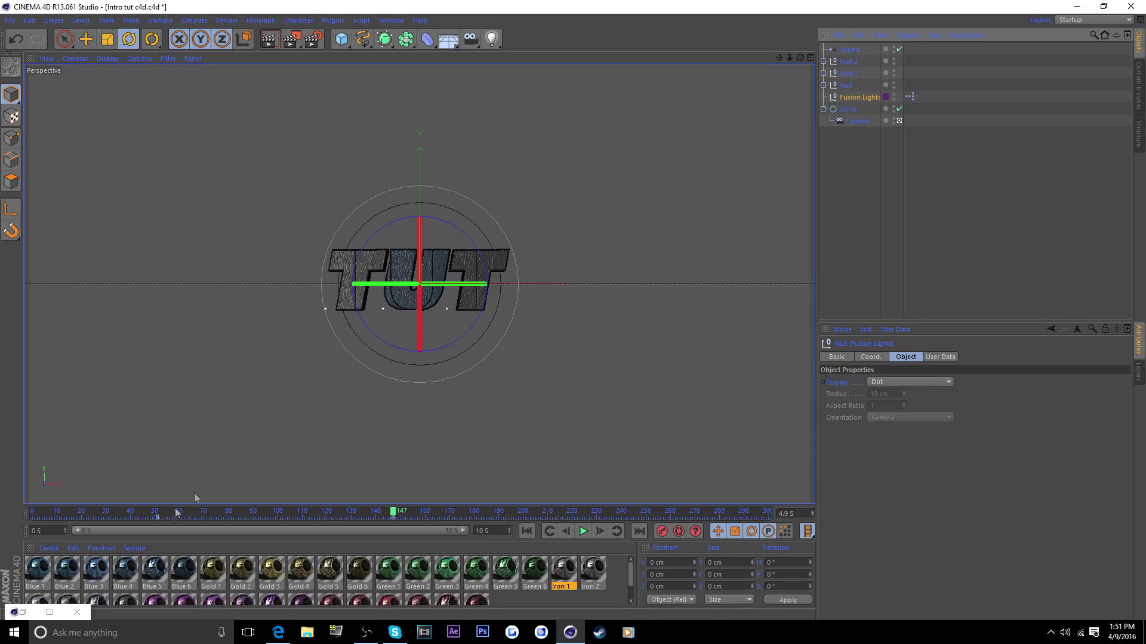
click(863, 199)
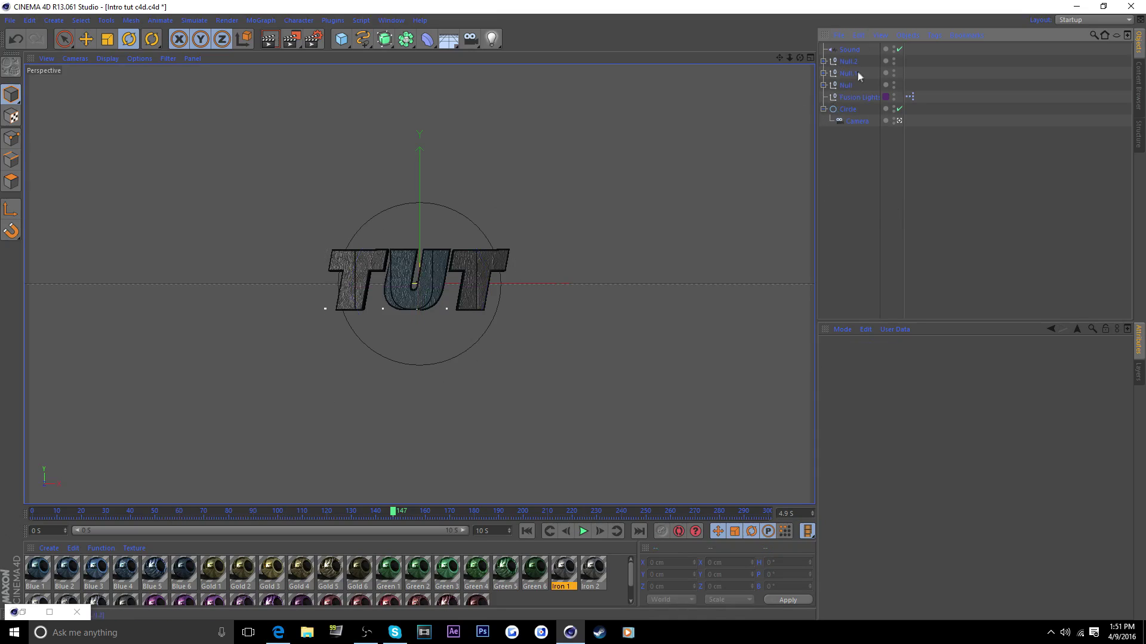
Group the three letter nulls under one parent null, undo a trial rotation of the group, and expand its hierarchy.
click(845, 86)
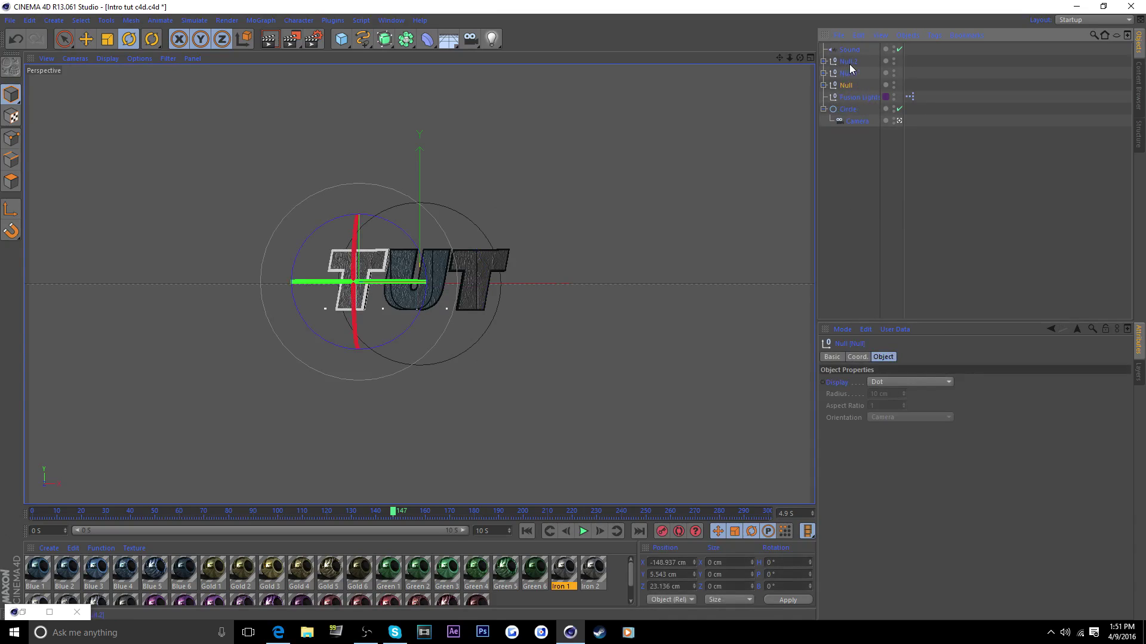
shift+click(849, 64)
right_click(850, 66)
click(885, 360)
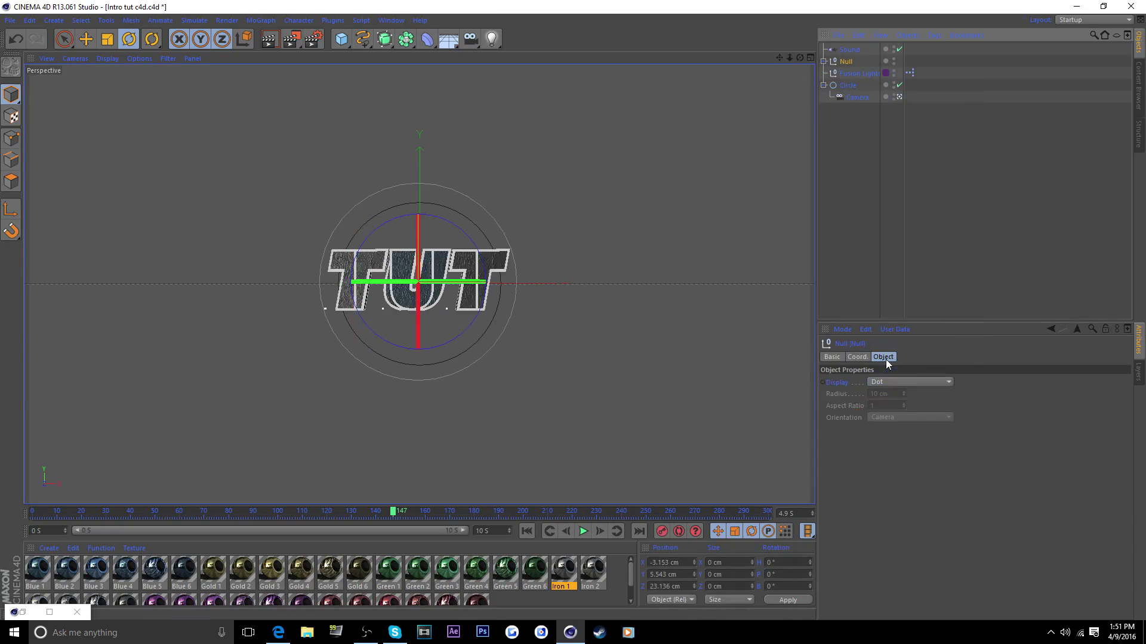
mouse_move(409, 248)
mouse_down()
mouse_move(448, 146)
mouse_move(418, 232)
mouse_move(418, 203)
mouse_move(417, 241)
mouse_up()
key(ctrl+z)
click(824, 61)
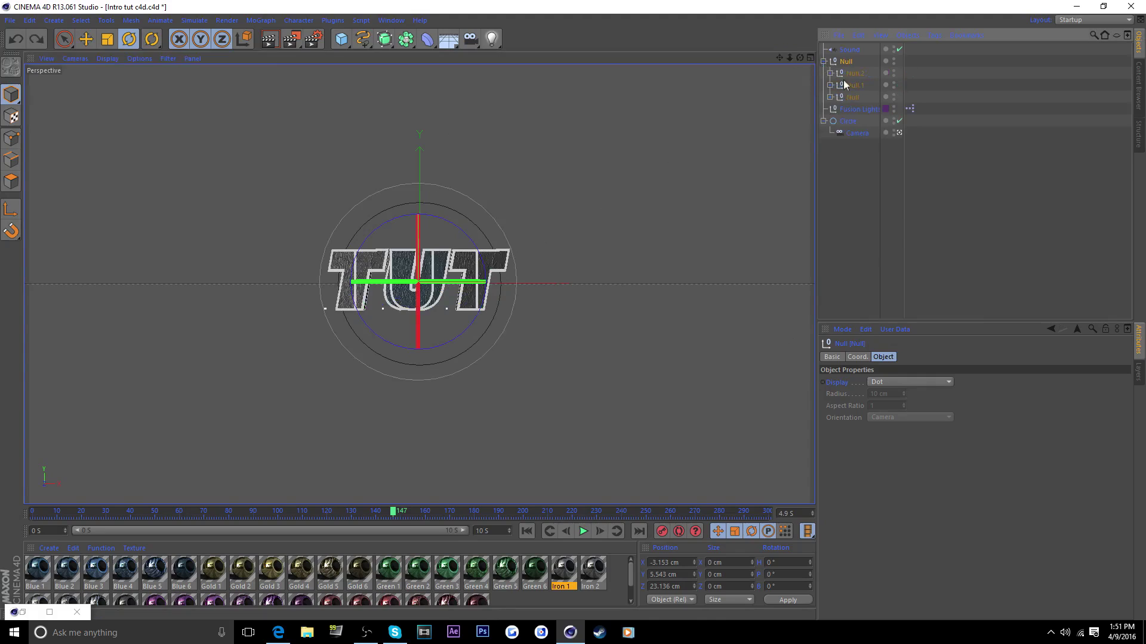
click(853, 97)
shift+click(855, 75)
drag(456, 244, 454, 233)
key(ctrl+z)
click(845, 64)
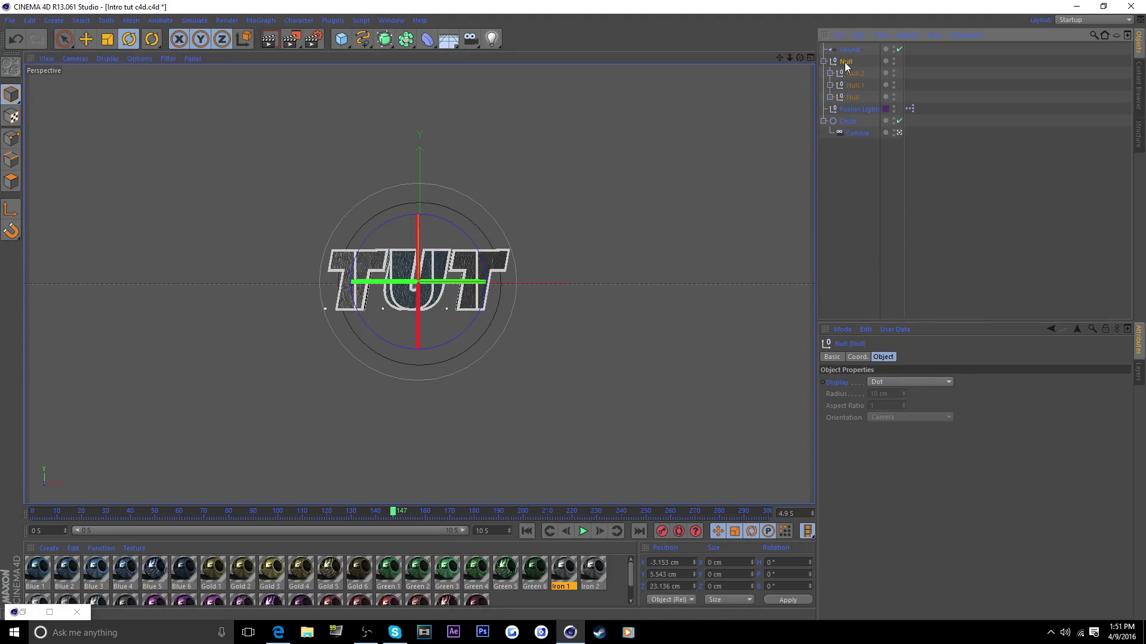
Try pitching each of the three letter nulls individually, about -86° for the first and 63° for the middle one, and undo the rotations.
click(852, 94)
drag(358, 236, 388, 158)
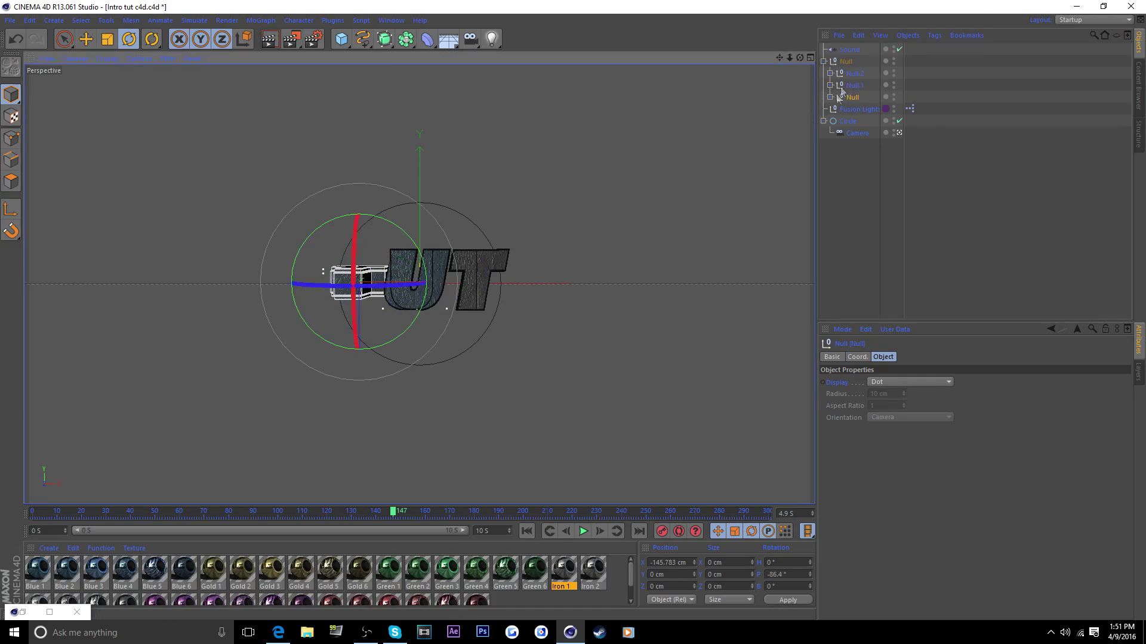
click(851, 86)
drag(426, 246, 425, 194)
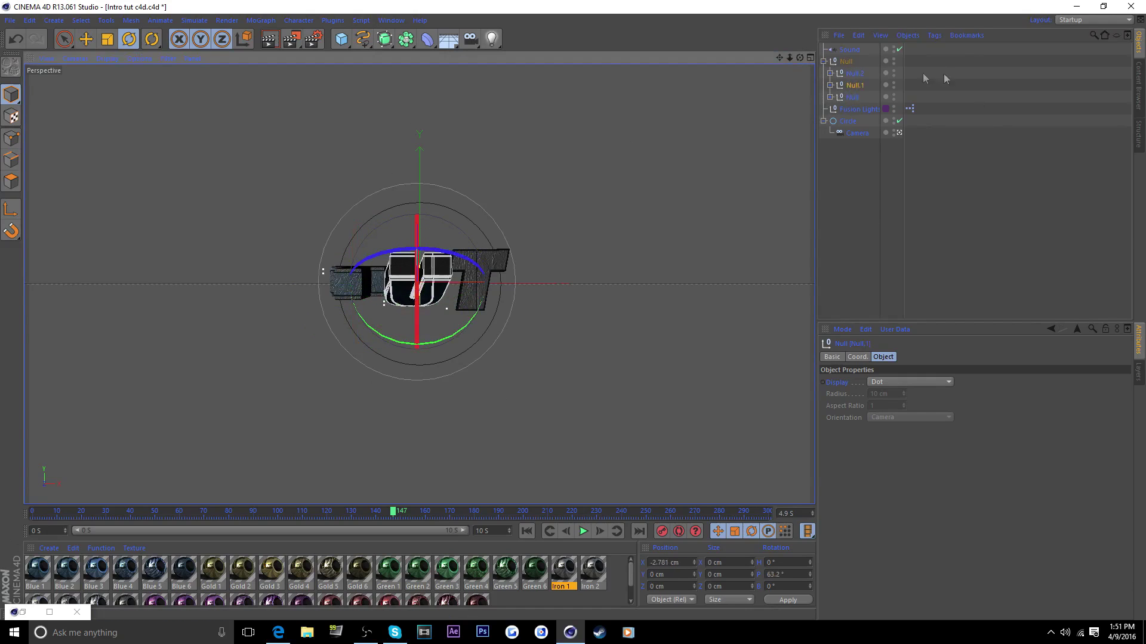
click(854, 74)
drag(482, 258, 497, 193)
key(ctrl+z)
key(ctrl+z)
key(ctrl+z)
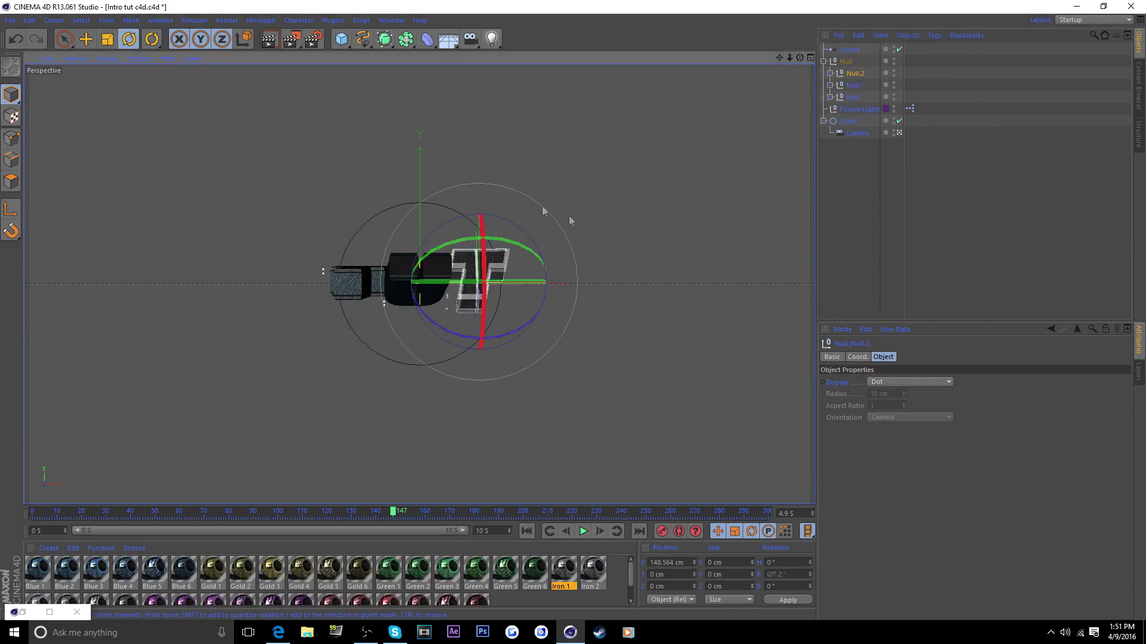
key(ctrl+z)
key(ctrl+z)
key(ctrl+z)
key(ctrl+z)
click(910, 226)
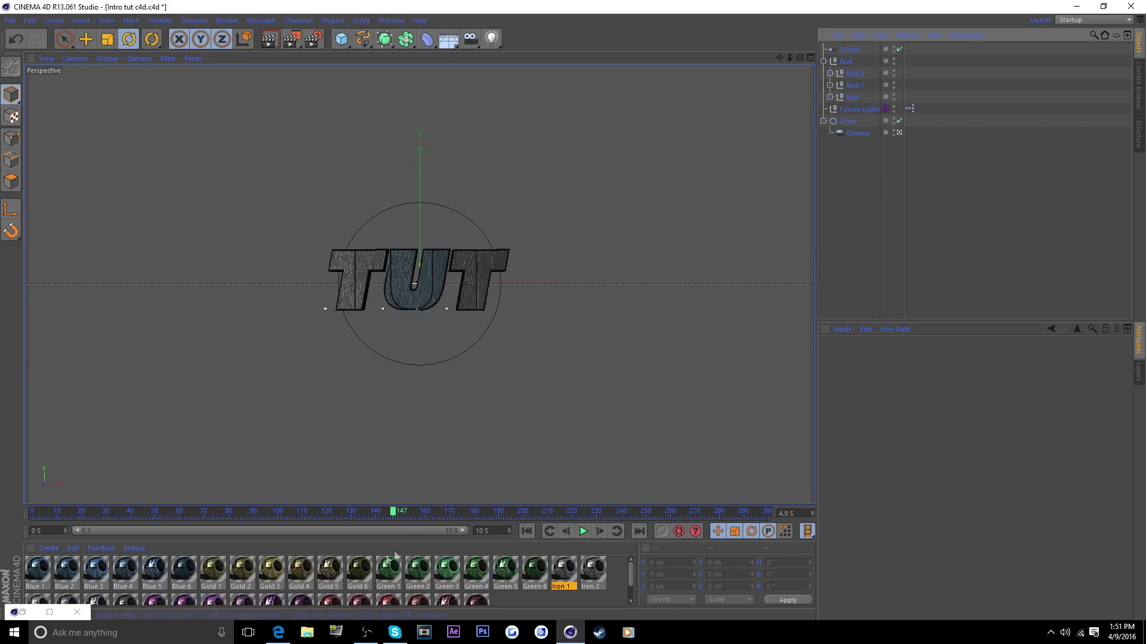
Disable the Sound effector and go to the Fusion Light beat marker at frame 51.
click(855, 110)
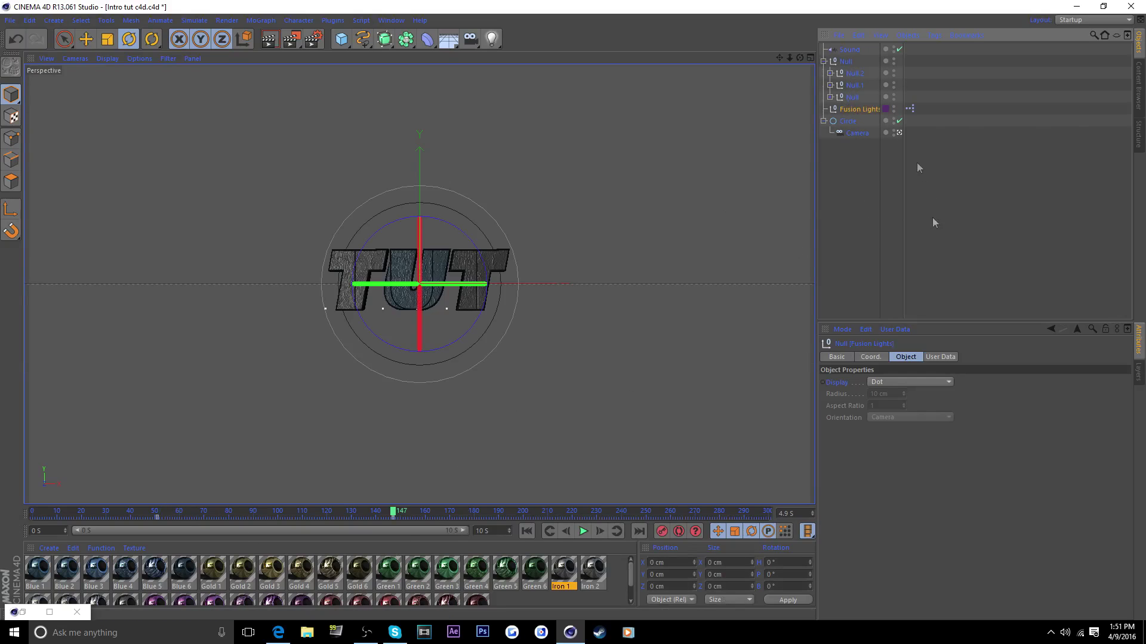
click(899, 50)
click(159, 521)
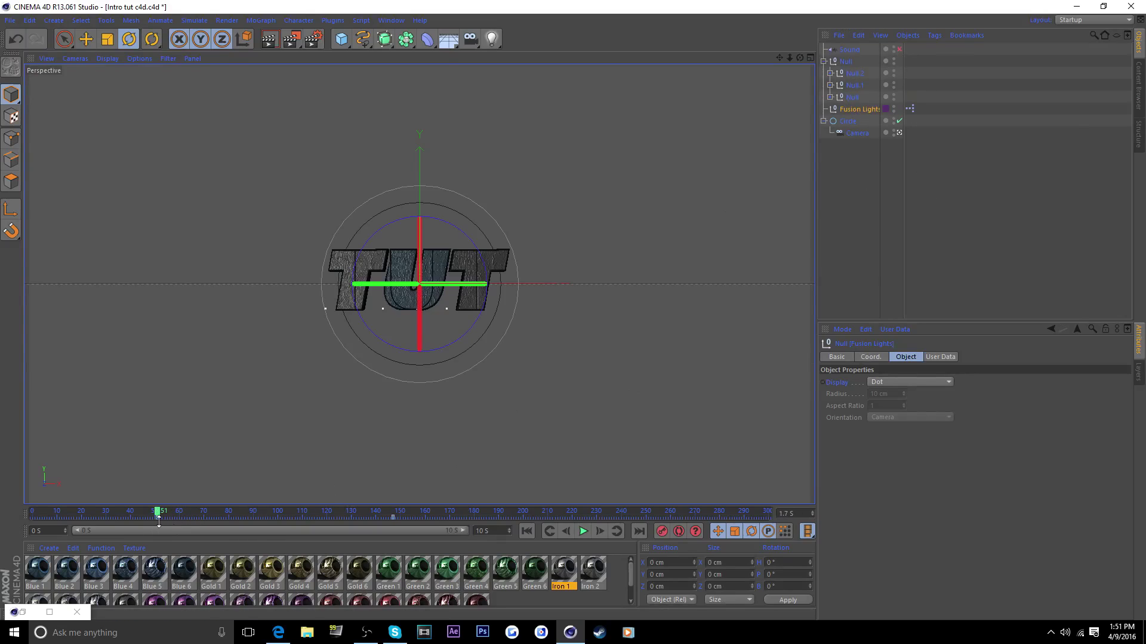
Rotate the parent null of the letters to a pitch of about 67° at frame 0 and record a keyframe.
click(850, 122)
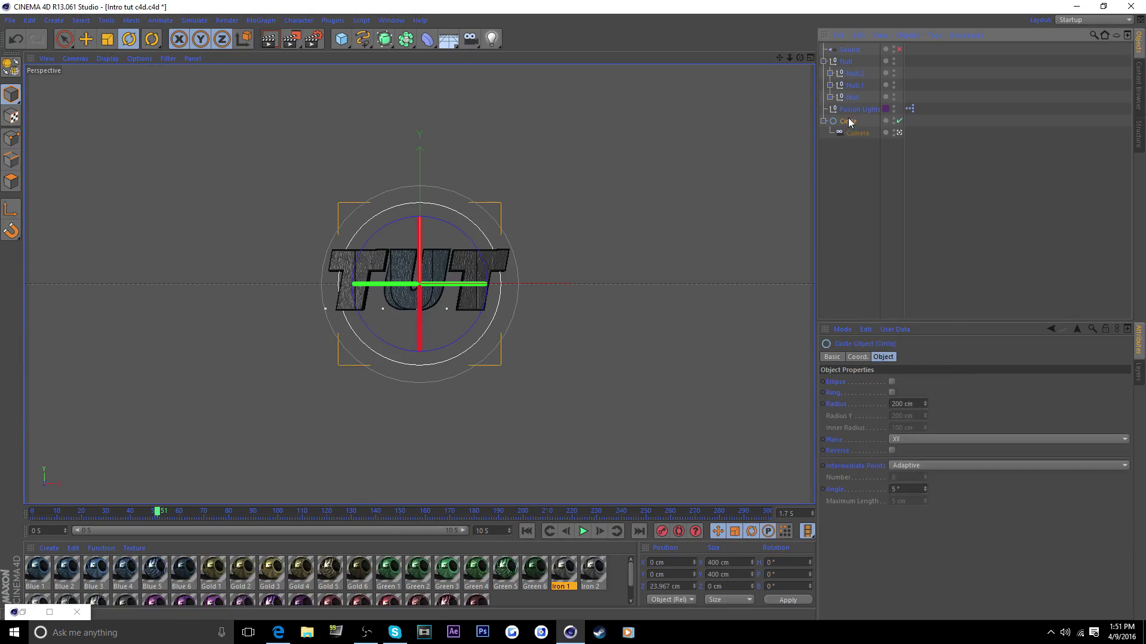
click(843, 62)
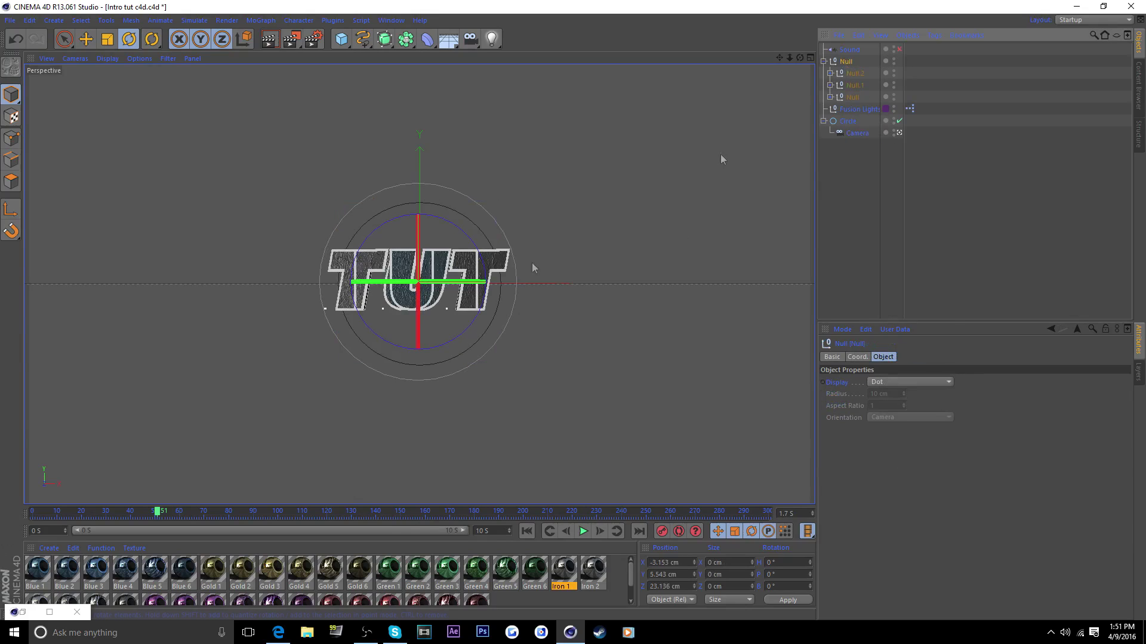
drag(163, 513, 32, 513)
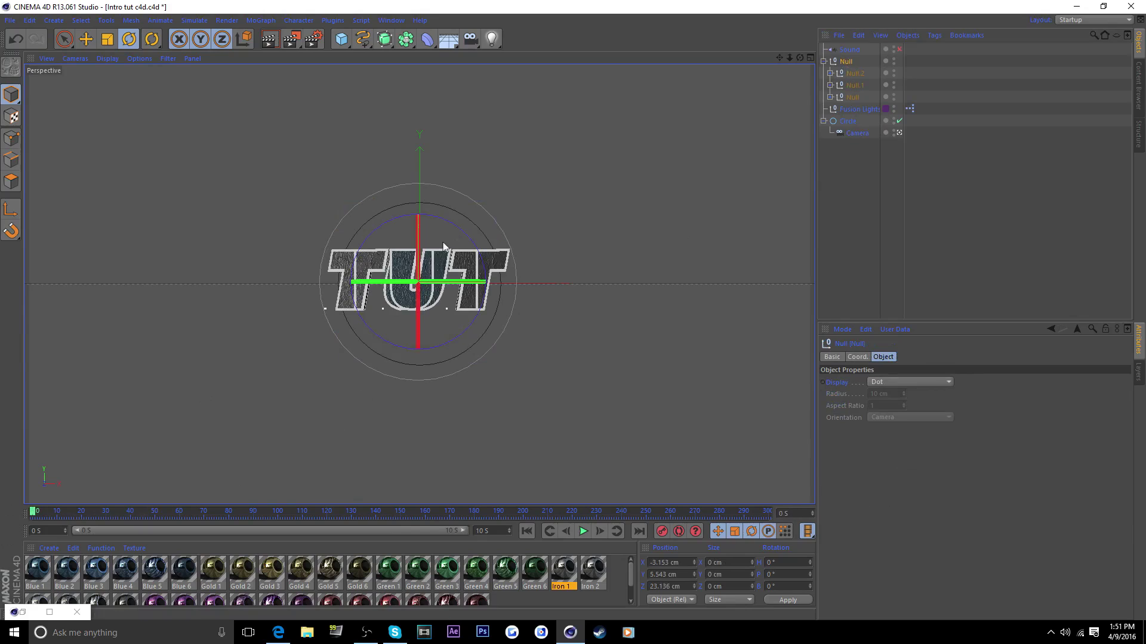
drag(421, 243, 420, 341)
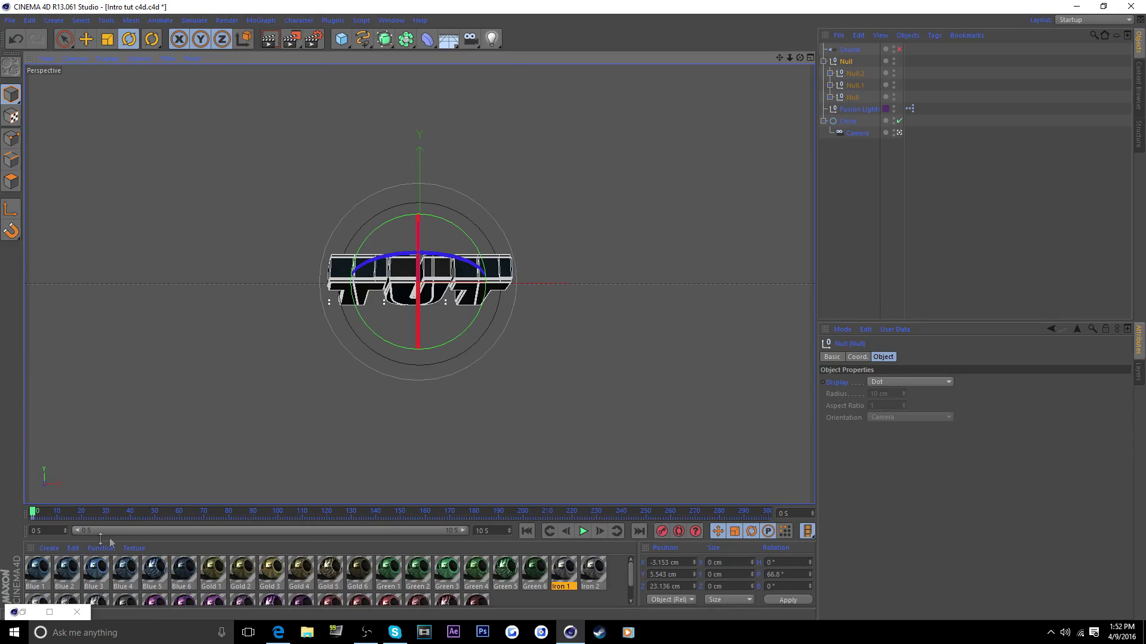
Rotate the letters' parent null to a pitch of about -14° at frame 40, shortly before the first beat marker, and record a keyframe.
drag(72, 518, 136, 521)
click(853, 109)
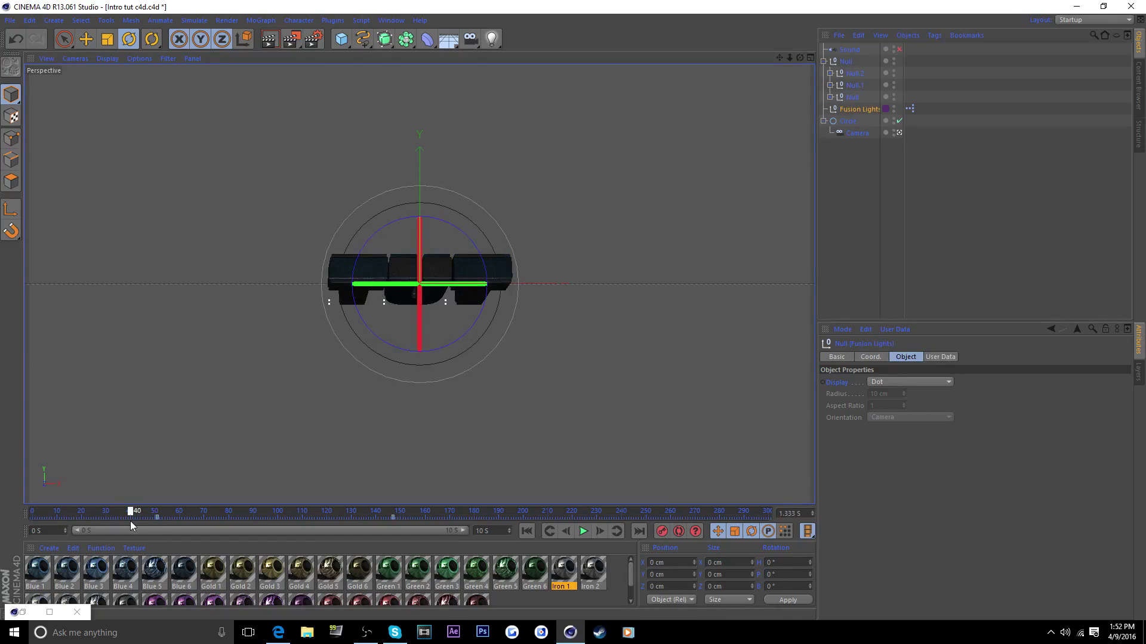
click(846, 64)
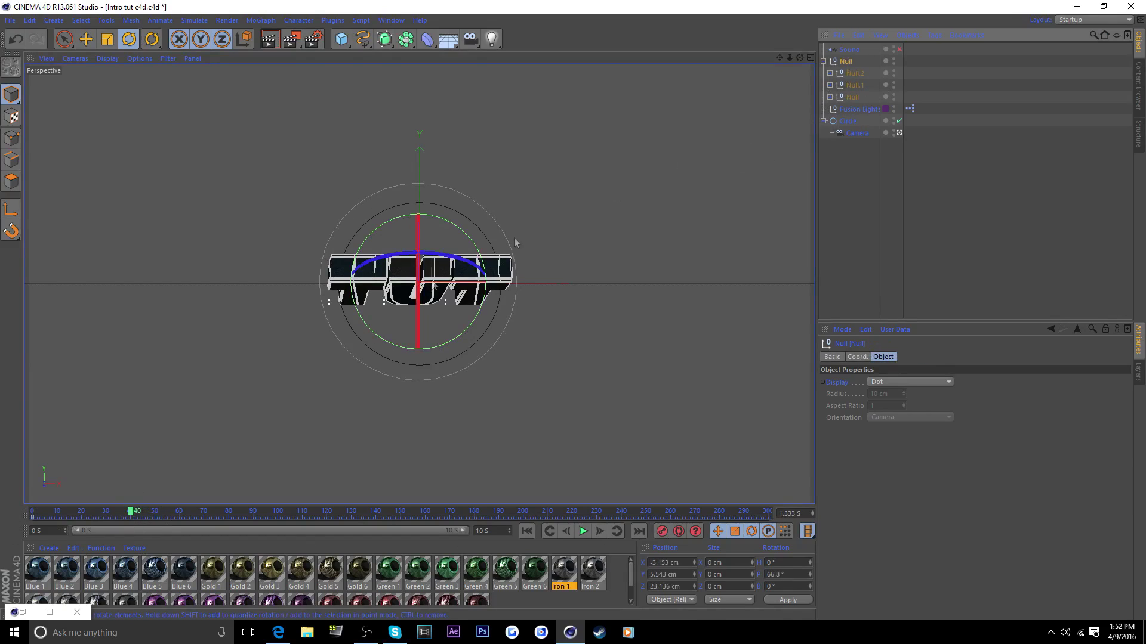
drag(421, 290, 452, 165)
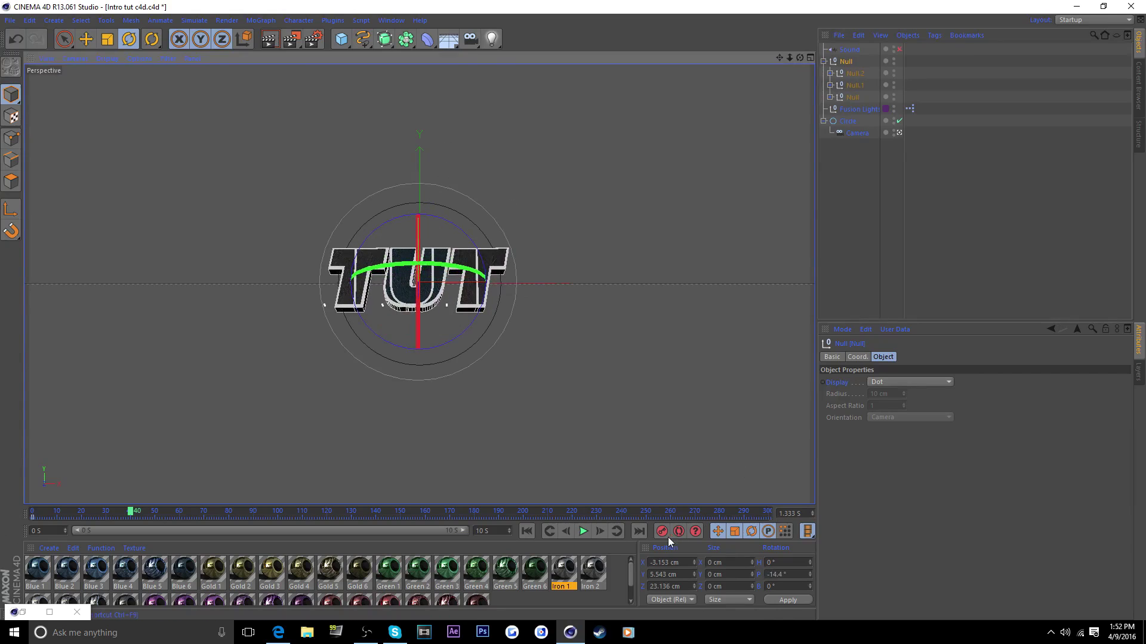
Spin the letters' parent null to a pitch of about -310° at frame 50 and record a keyframe.
mouse_move(143, 514)
mouse_down()
mouse_move(37, 519)
mouse_move(162, 524)
mouse_up()
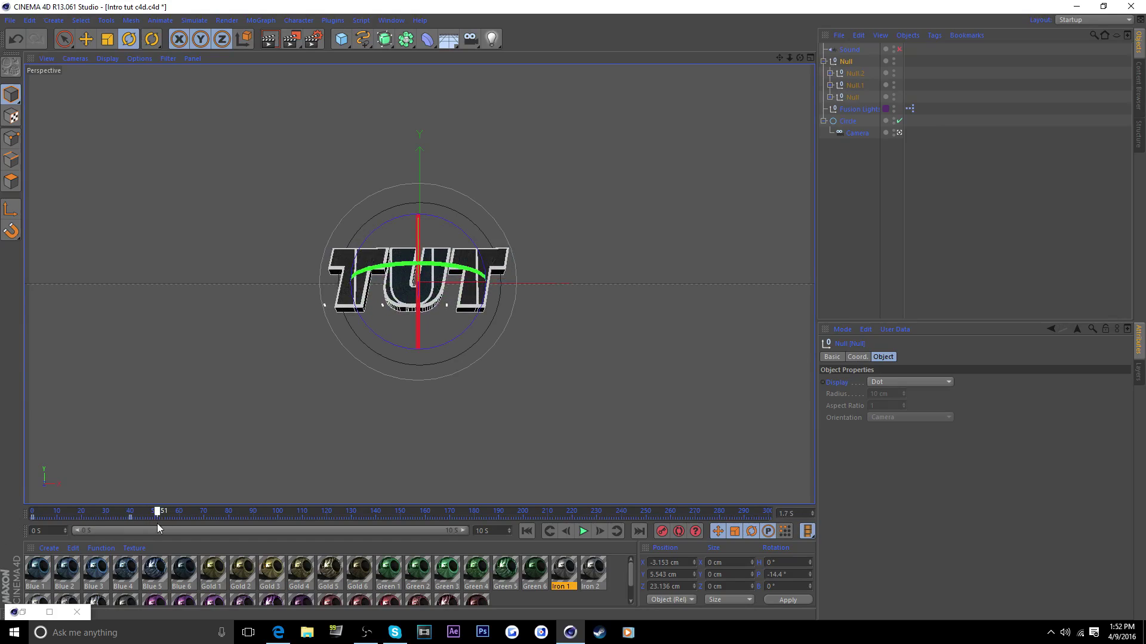
drag(418, 282, 456, 11)
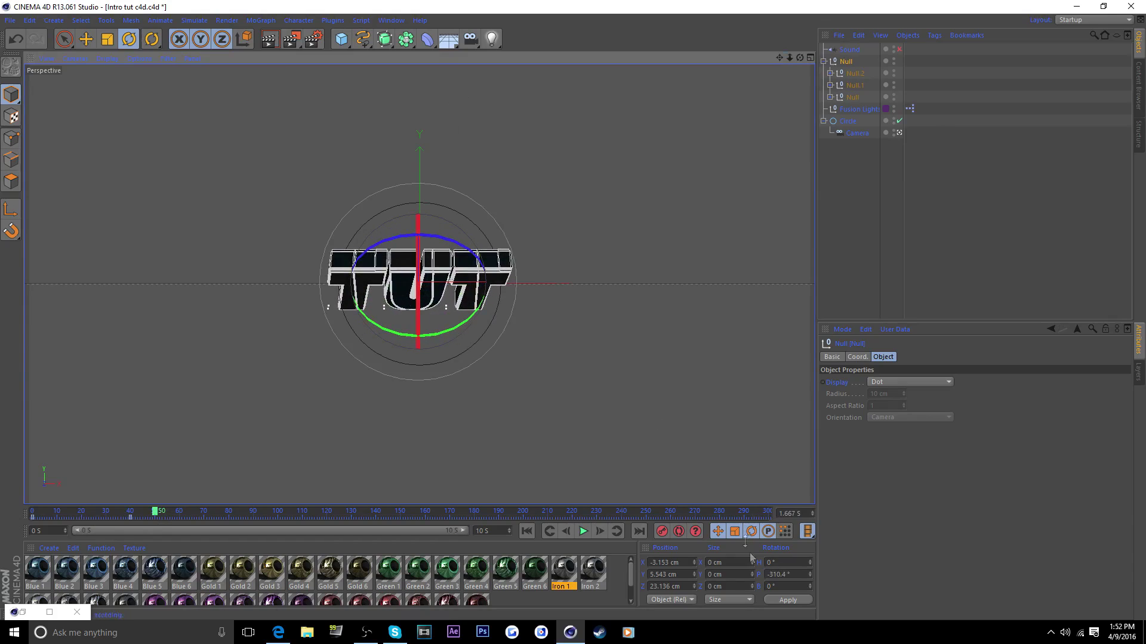
click(664, 532)
Play the animation from frame 0 past the first beat to check the letters' rotation.
drag(155, 512, 32, 512)
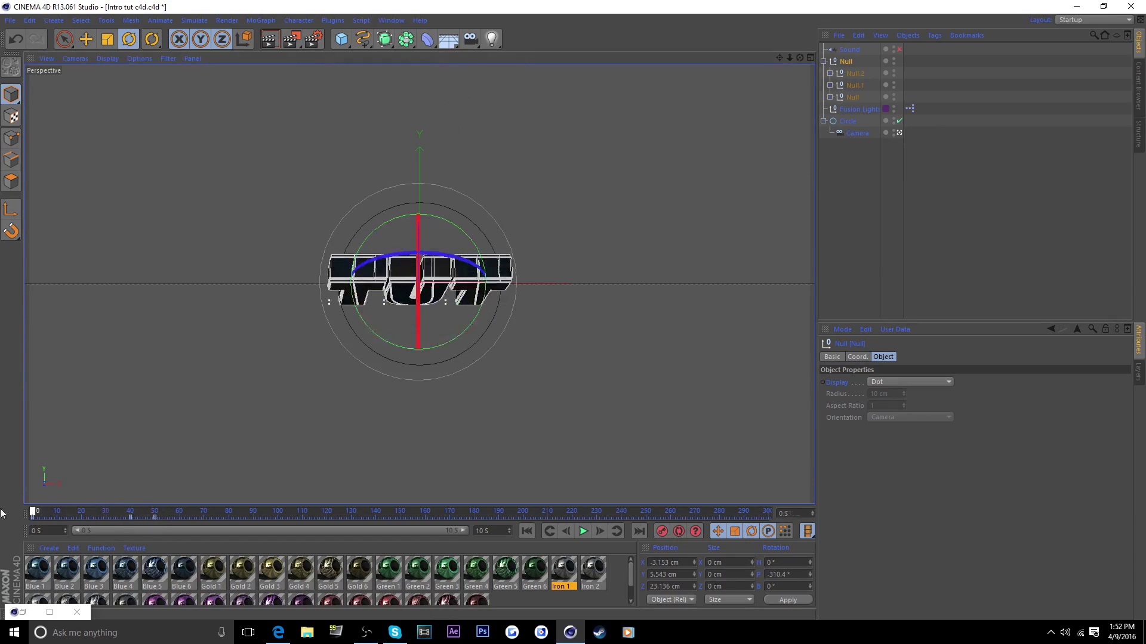
click(583, 531)
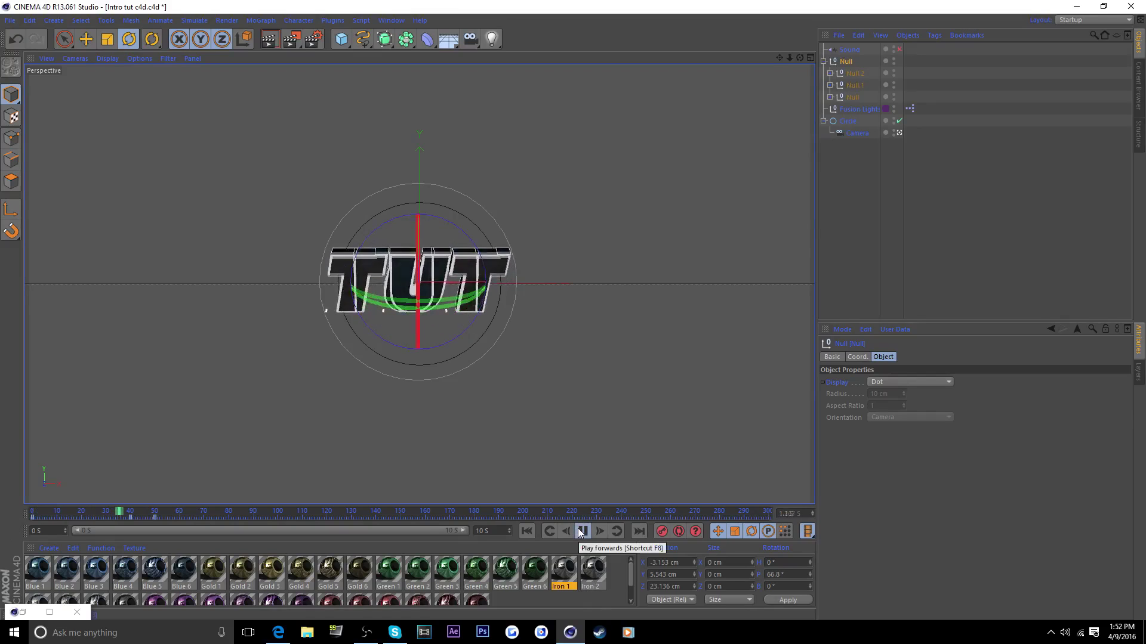
click(582, 531)
Go to frame 137, just before the second Fusion Light beat marker, and rotate the letters' parent null to a pitch of about -386°.
click(858, 109)
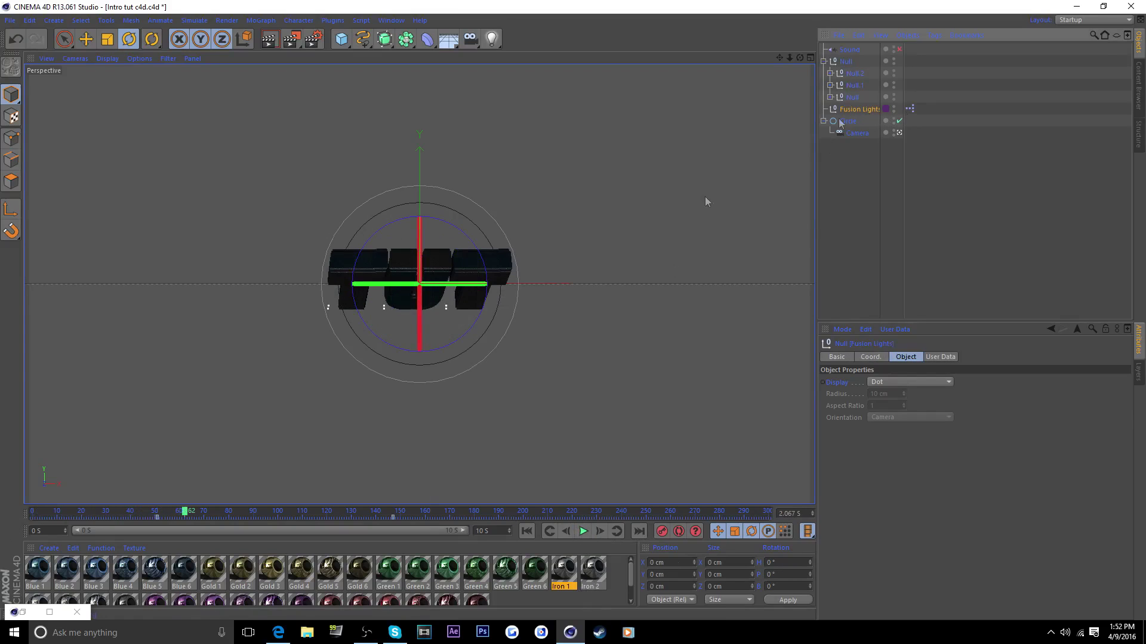
click(393, 512)
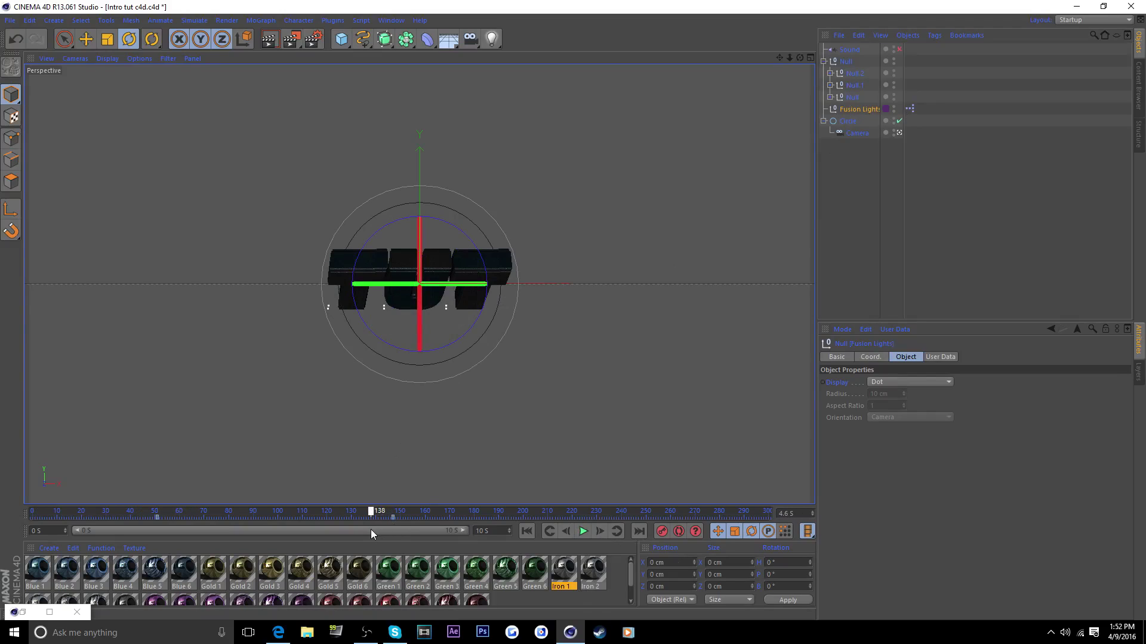
click(850, 64)
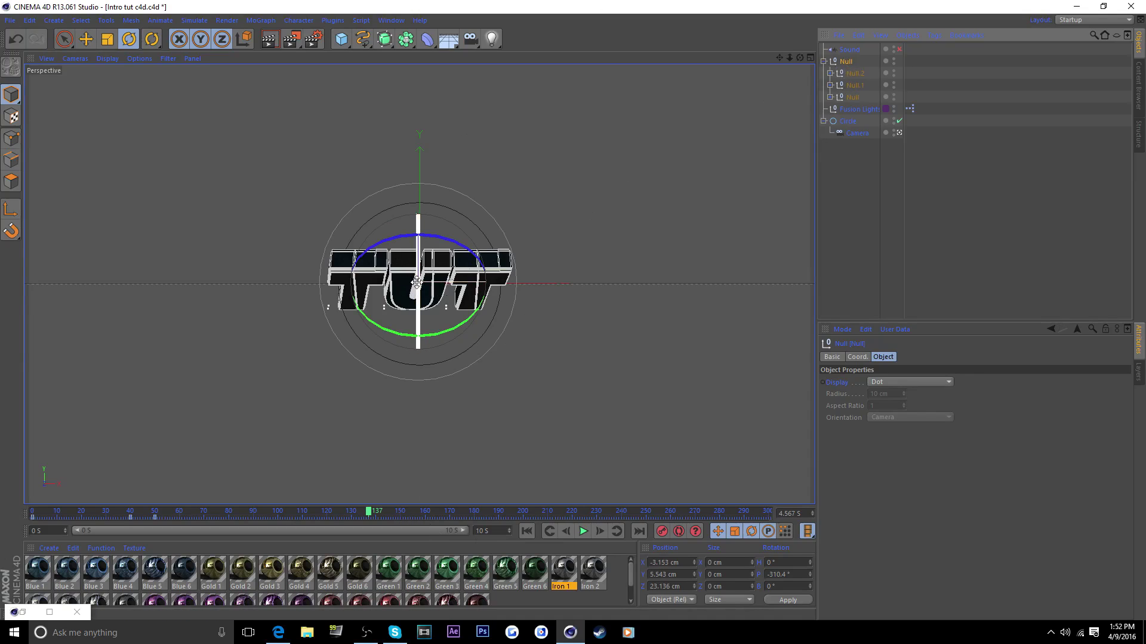
drag(418, 219, 438, 170)
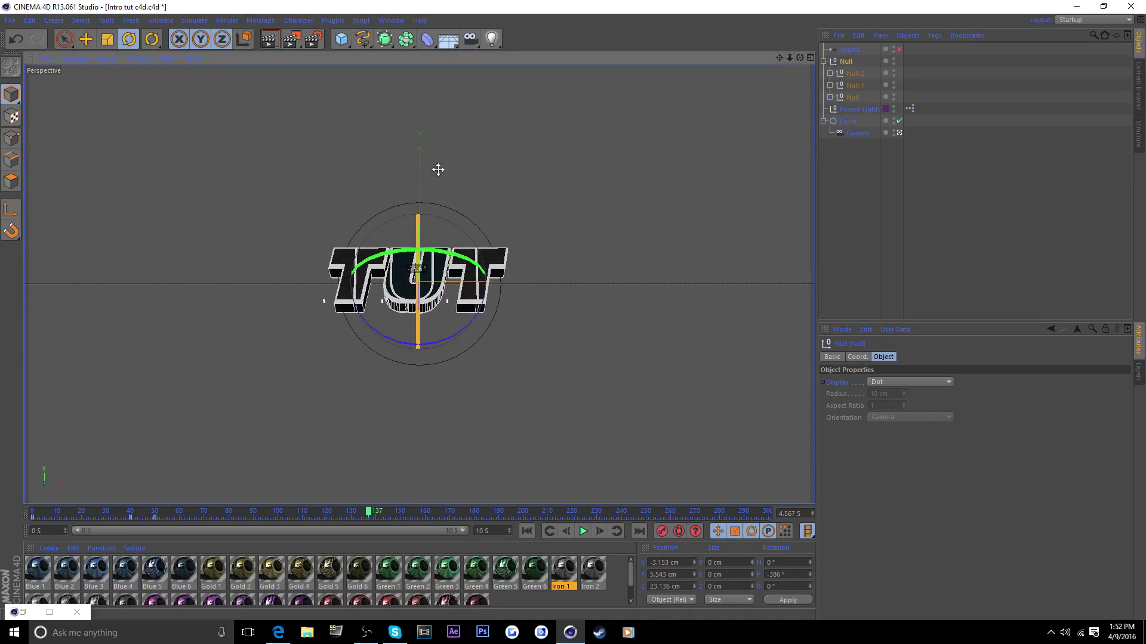
Record a keyframe for the parent Null's tilt at frame 137 and play the animation from the start.
click(663, 531)
drag(368, 512, 32, 512)
click(587, 533)
click(851, 258)
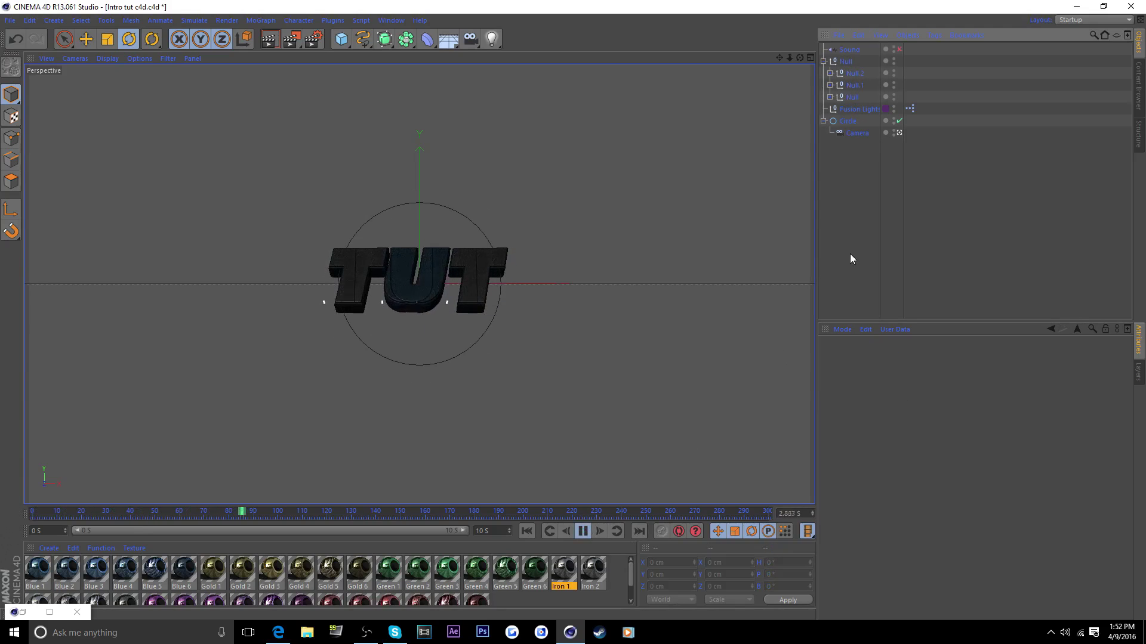
click(583, 531)
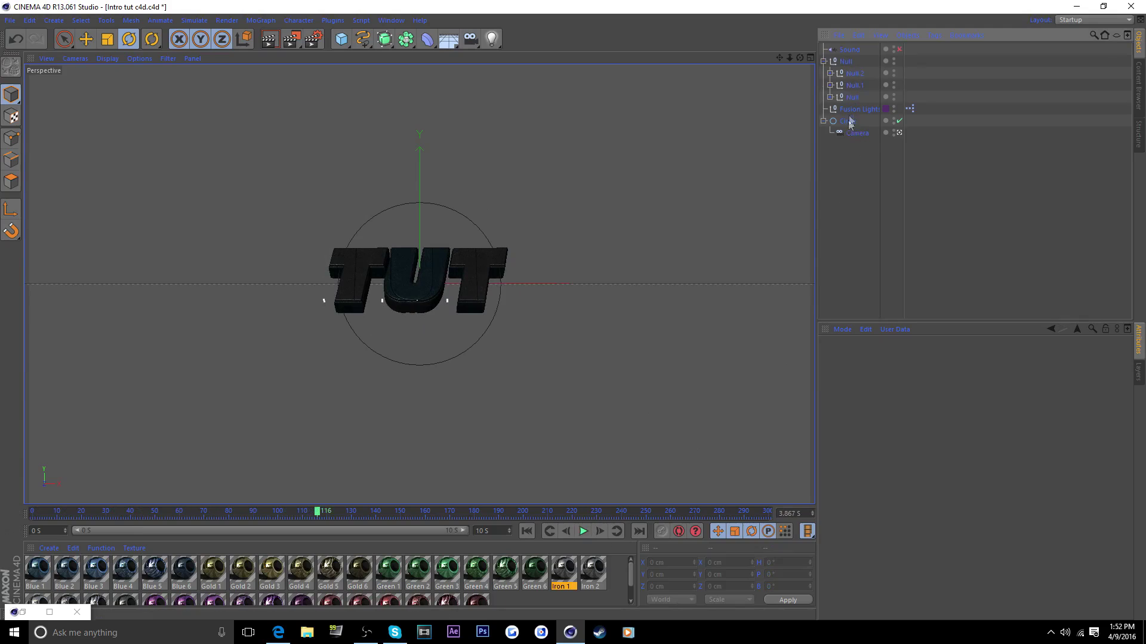
At frame 147, rotate the parent Null to a pitch of about -683.2° and record a keyframe.
click(847, 62)
drag(317, 513, 392, 519)
drag(418, 287, 417, 279)
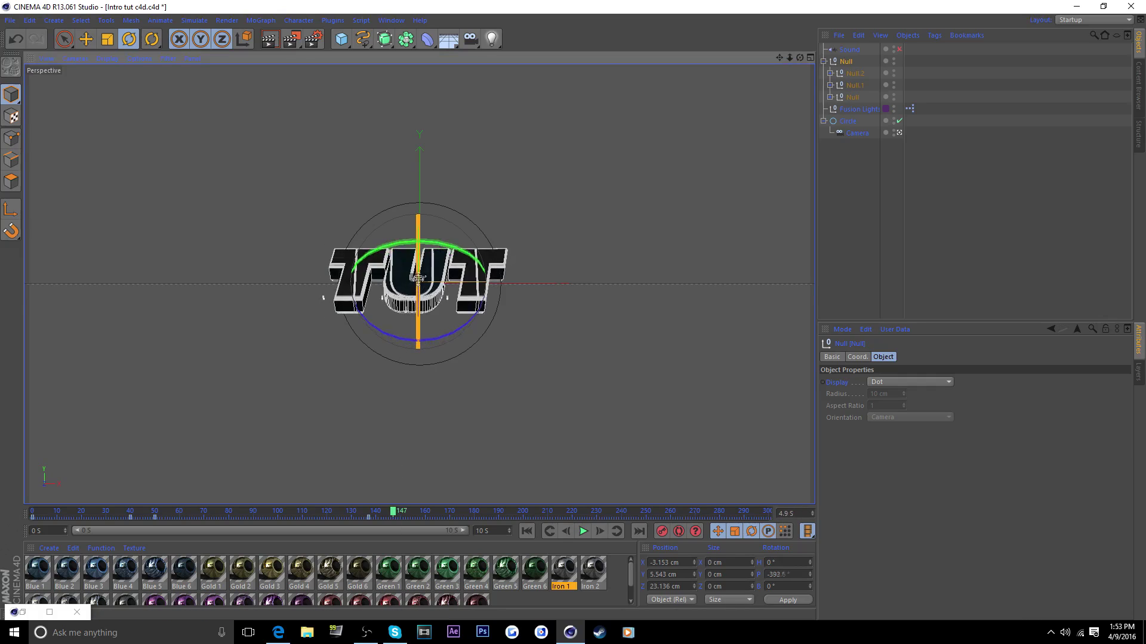
drag(433, 230, 473, 117)
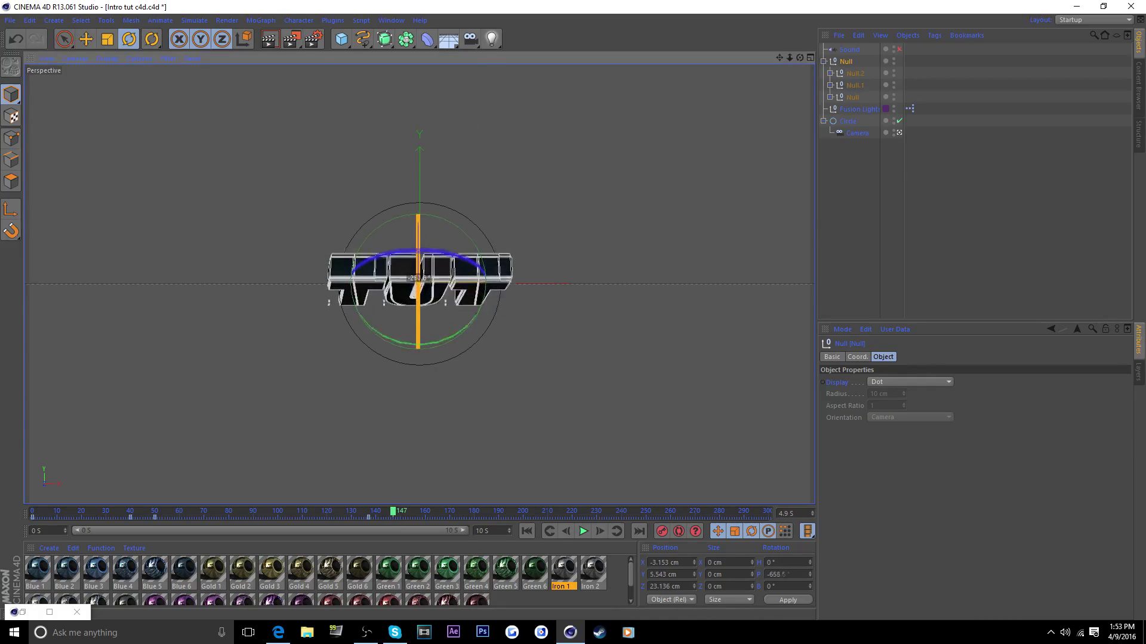
drag(418, 281, 418, 278)
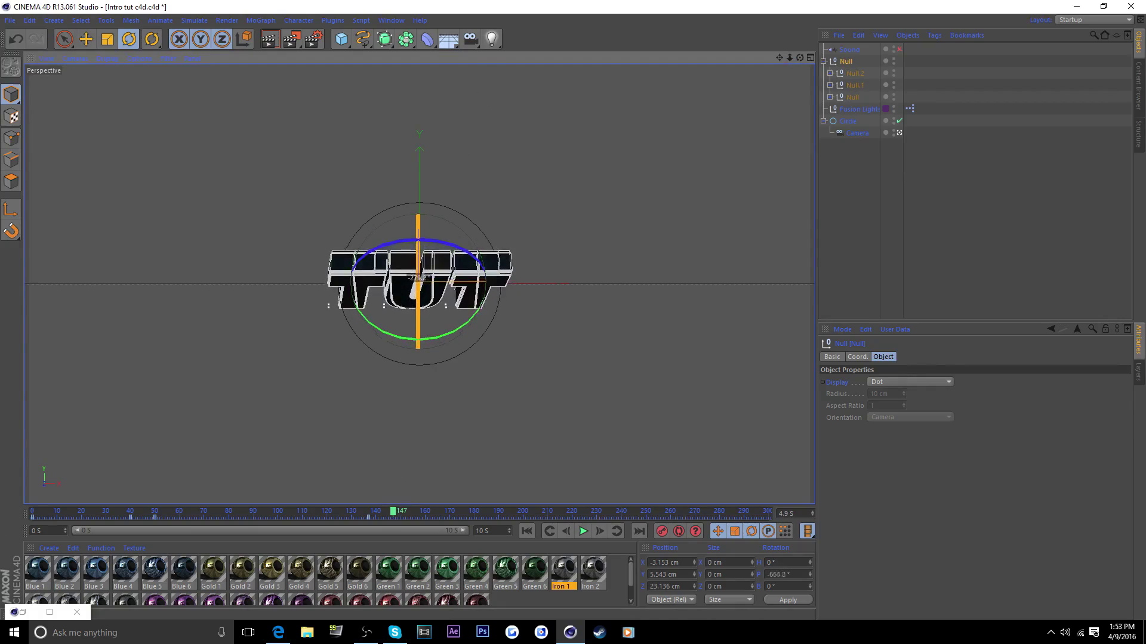
drag(418, 278, 418, 278)
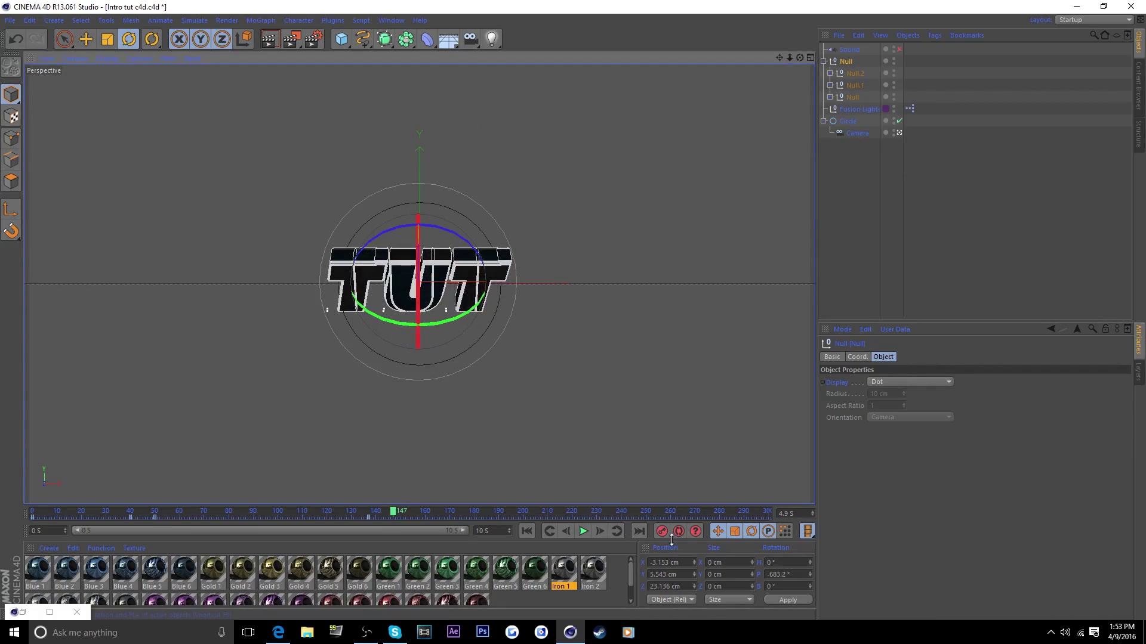
Return to frame 137, tilt the parent Null to a pitch of about -390° and re-record its keyframe.
drag(404, 513, 197, 513)
drag(201, 555, 370, 564)
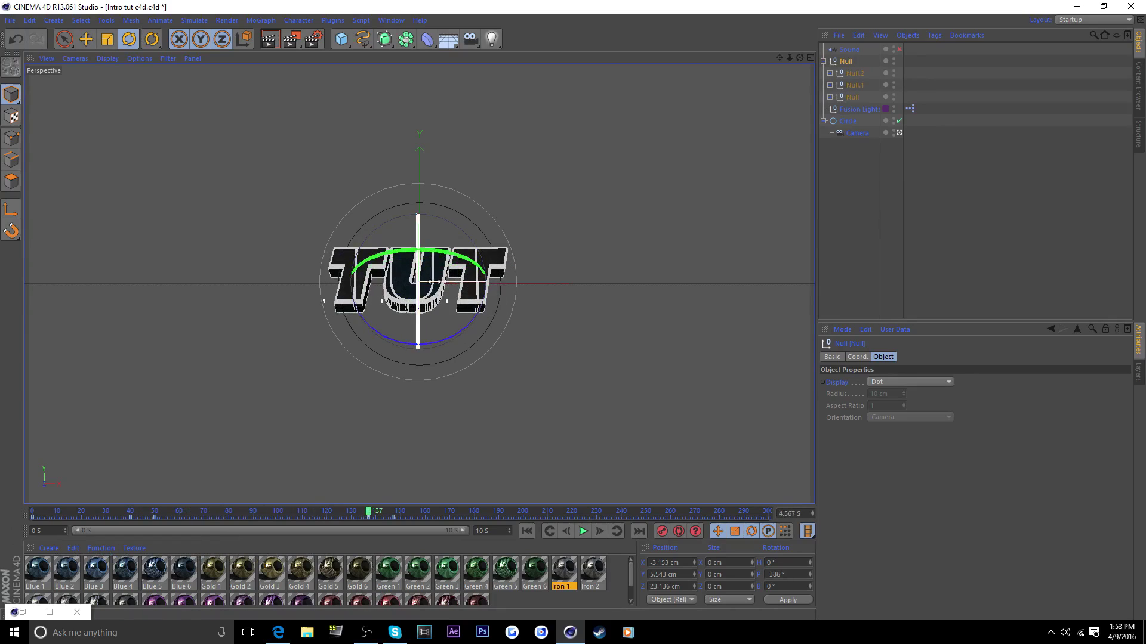
drag(418, 275, 417, 268)
click(660, 531)
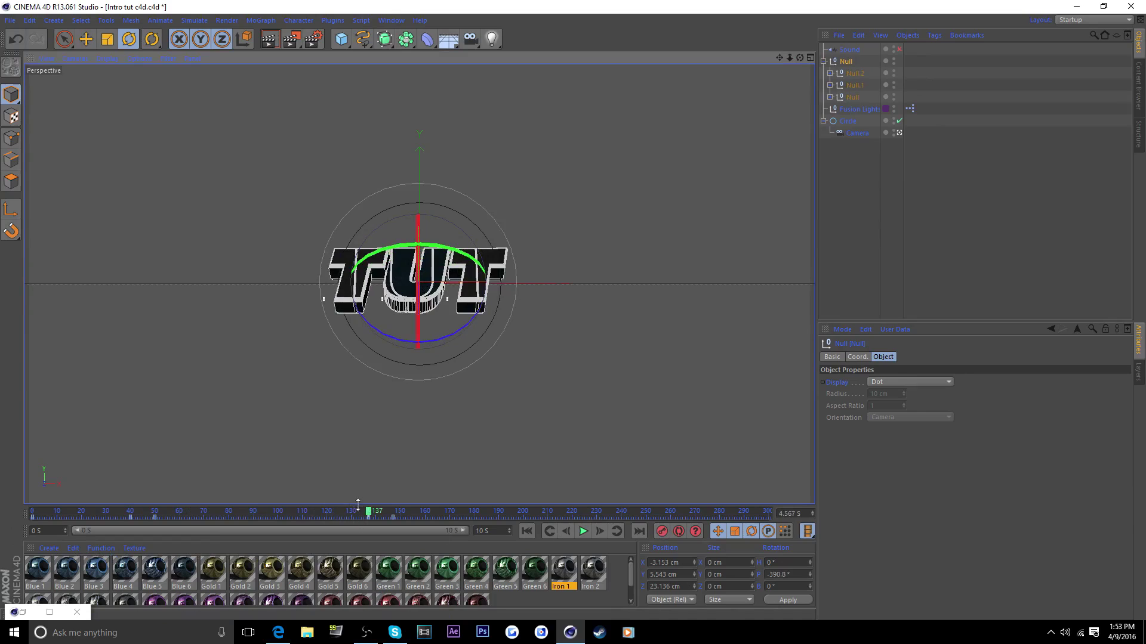
drag(368, 513, 124, 538)
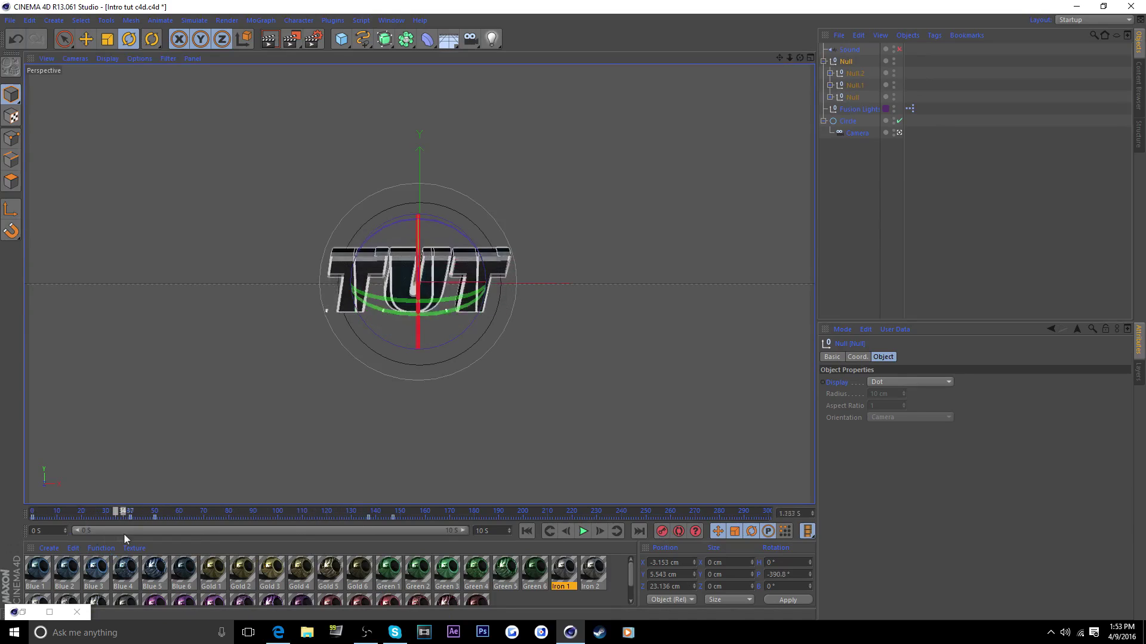
Shorten the animation by setting its end time to 8 seconds.
drag(257, 541, 803, 533)
drag(419, 275, 421, 258)
drag(561, 514, 524, 516)
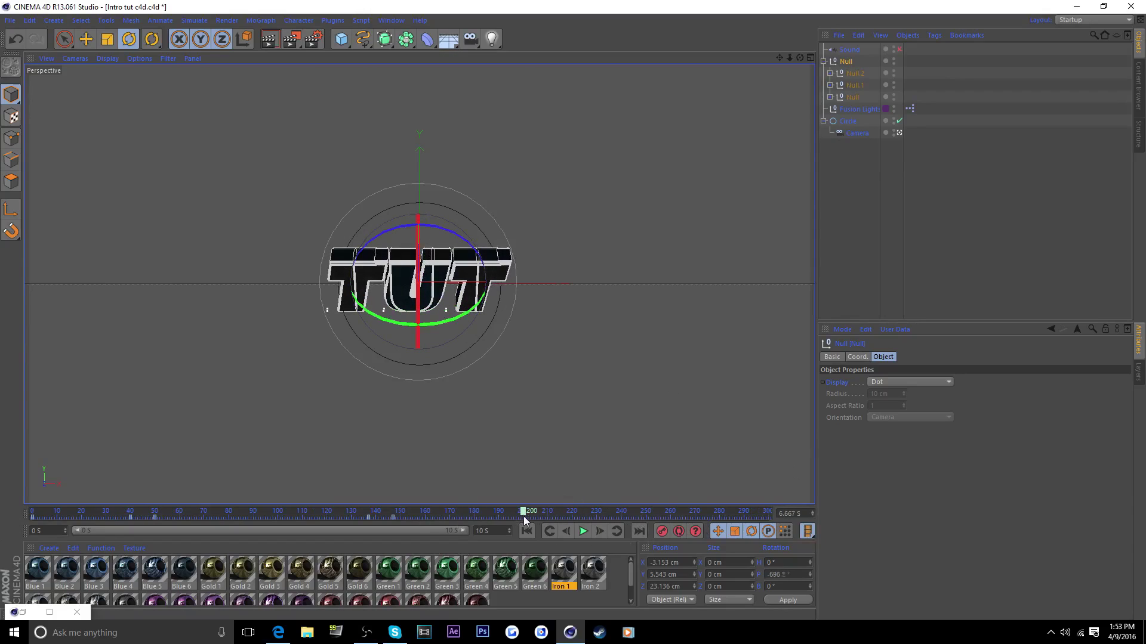
text(8)
key(Return)
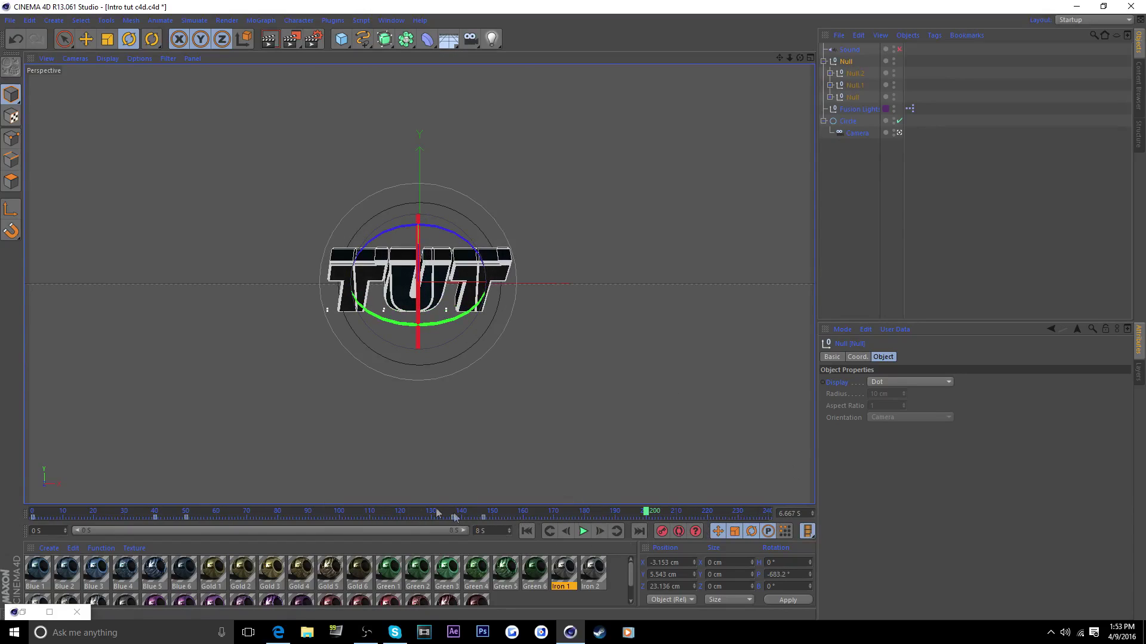
At the last frame, rotate the parent Null to a pitch of about -731.6°, check it with render previews and record a keyframe.
drag(649, 512, 771, 520)
drag(419, 254, 422, 217)
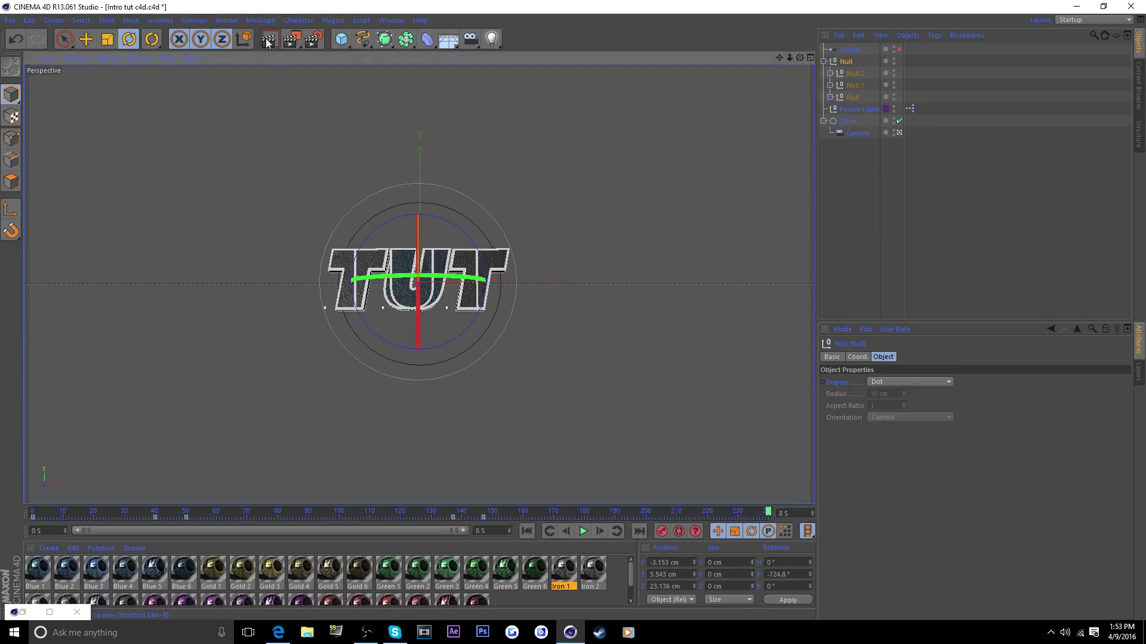
key(ctrl+r)
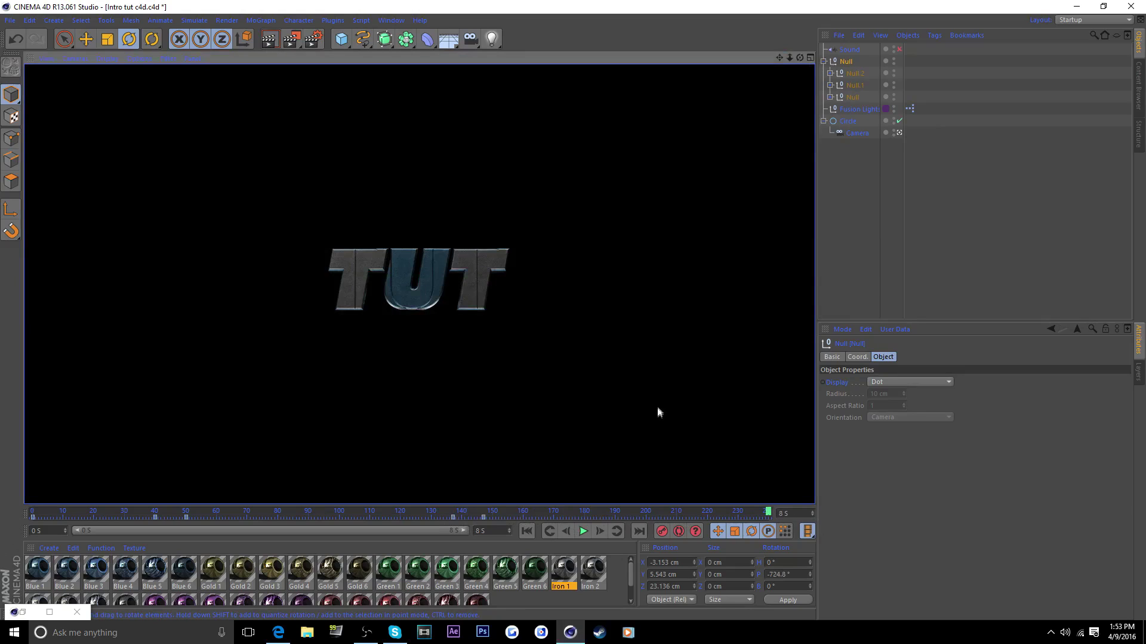
click(848, 60)
drag(421, 239, 421, 231)
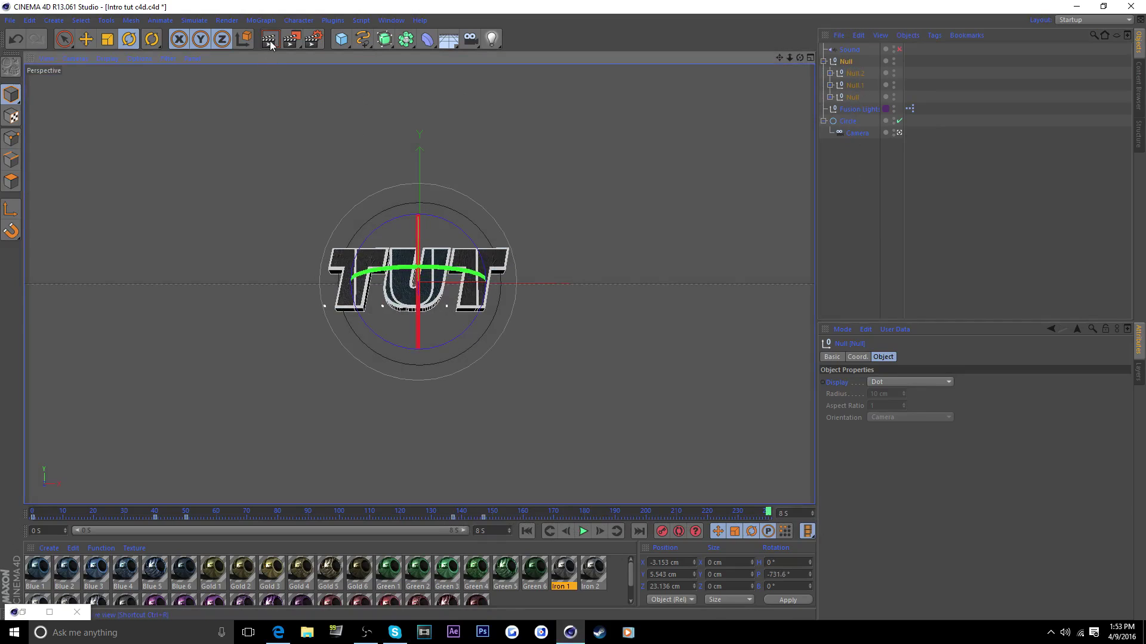
key(ctrl+r)
click(661, 531)
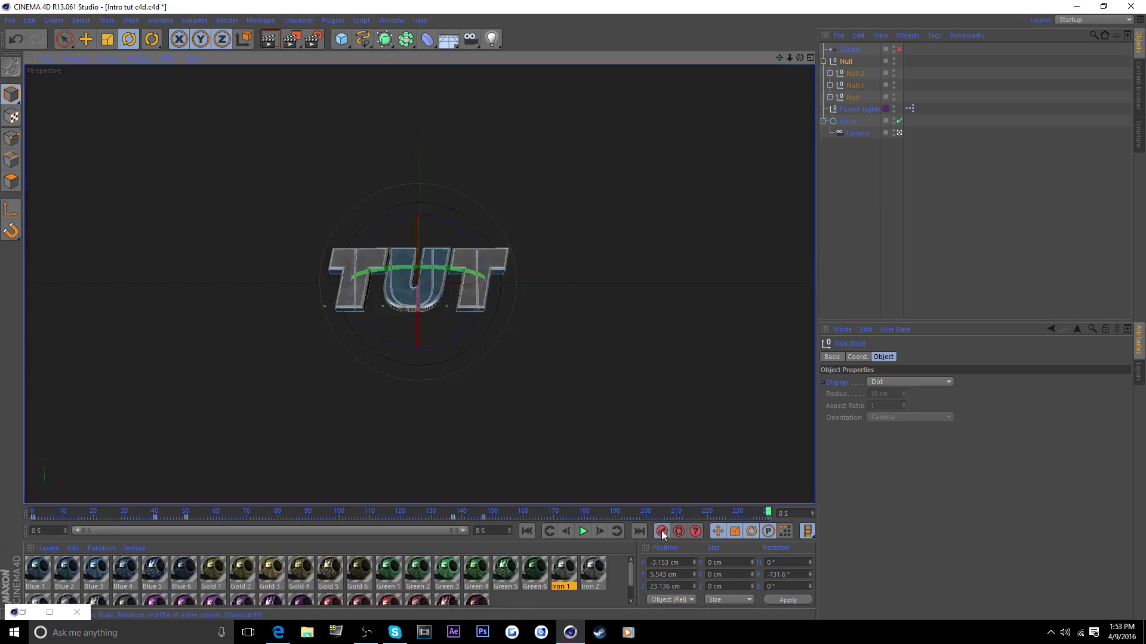
Leave the camera view and, seen from the side, re-key the parent Null's pitch at frame 137 to about -397.2°.
drag(768, 513, 32, 515)
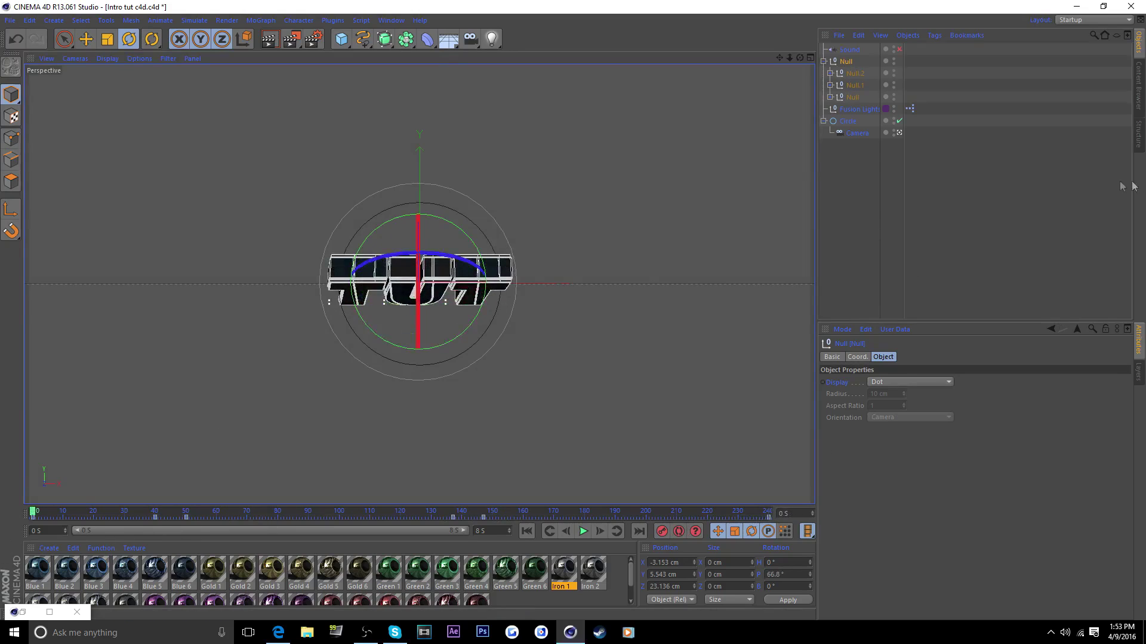
click(899, 133)
drag(799, 58, 419, 283)
drag(28, 514, 454, 513)
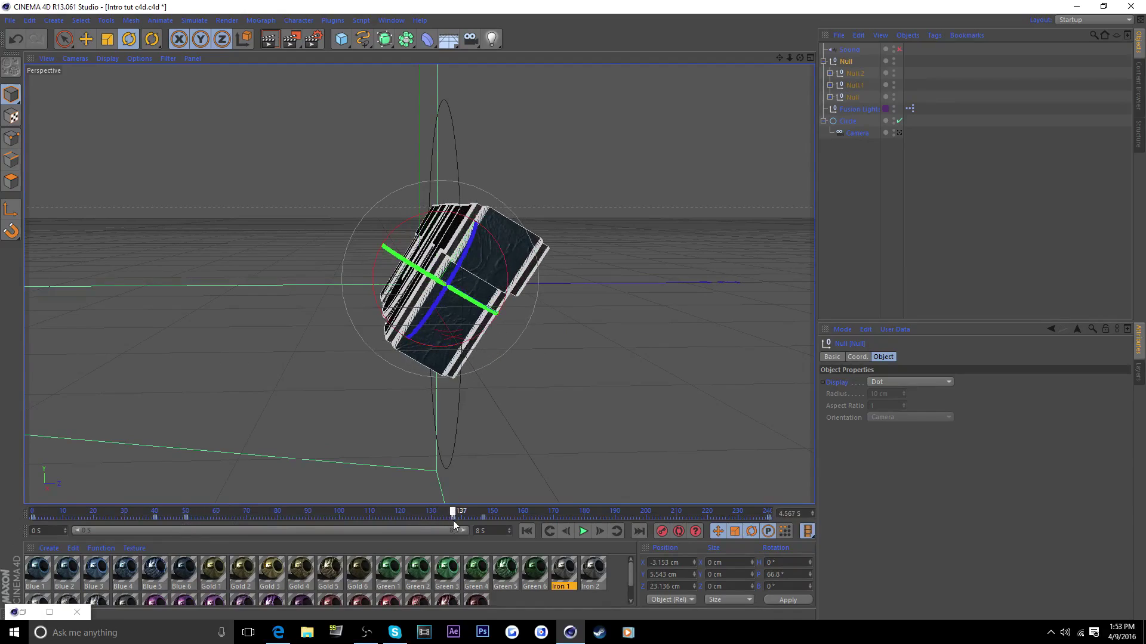
drag(413, 224, 565, 381)
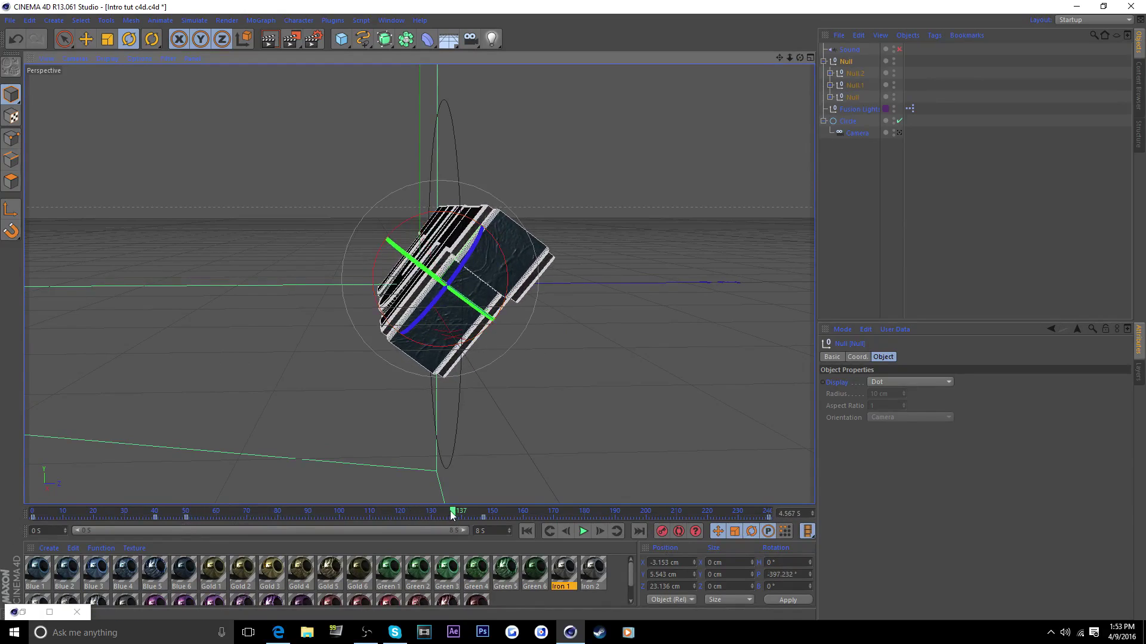
drag(452, 517, 578, 514)
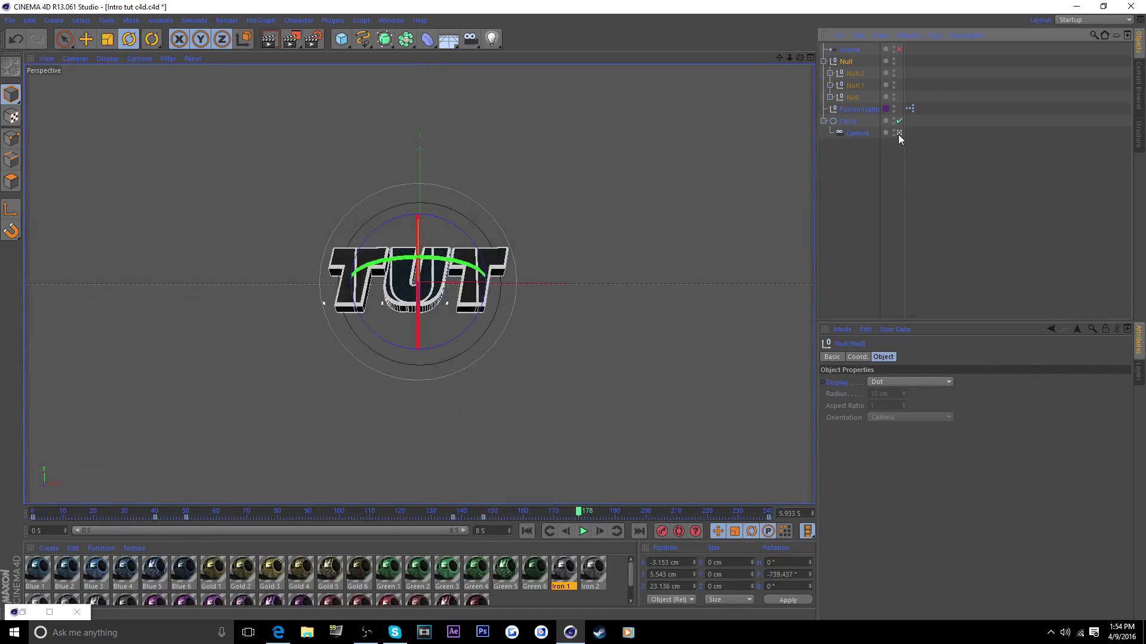
Return to the first frame and show the F-curve of the parent Null's pitch rotation.
click(547, 530)
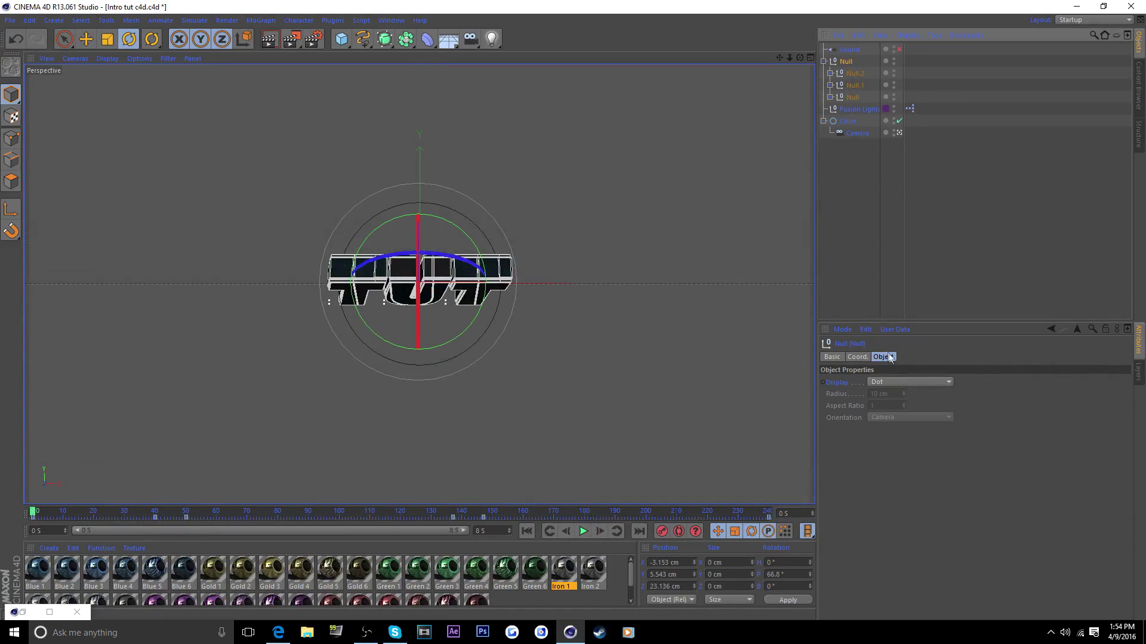
click(858, 356)
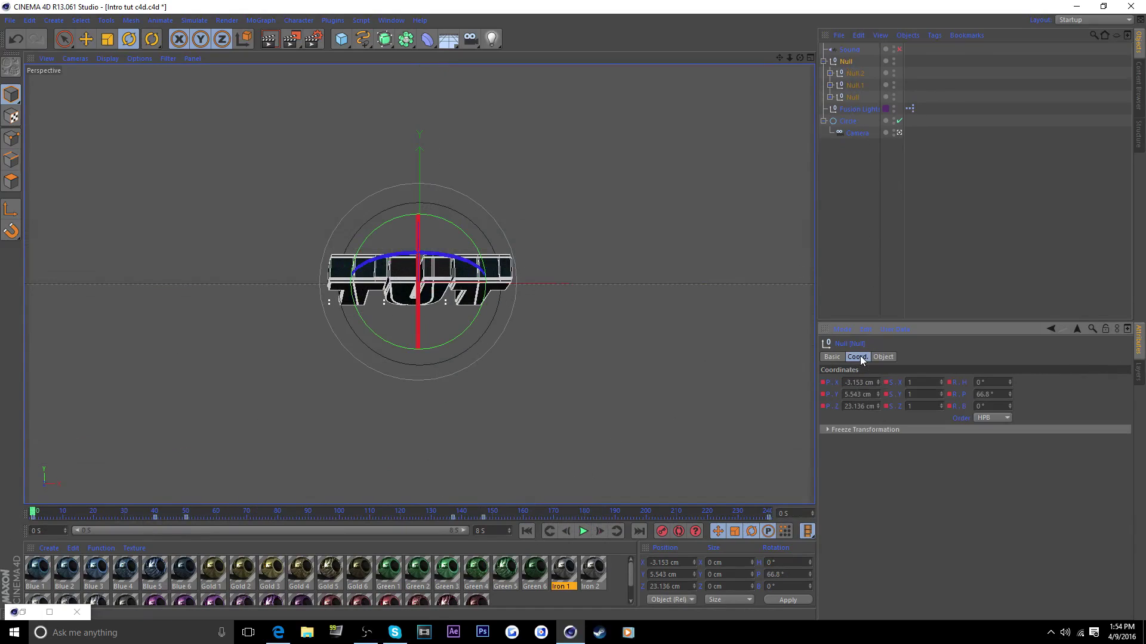
right_click(961, 394)
mouse_move(1005, 396)
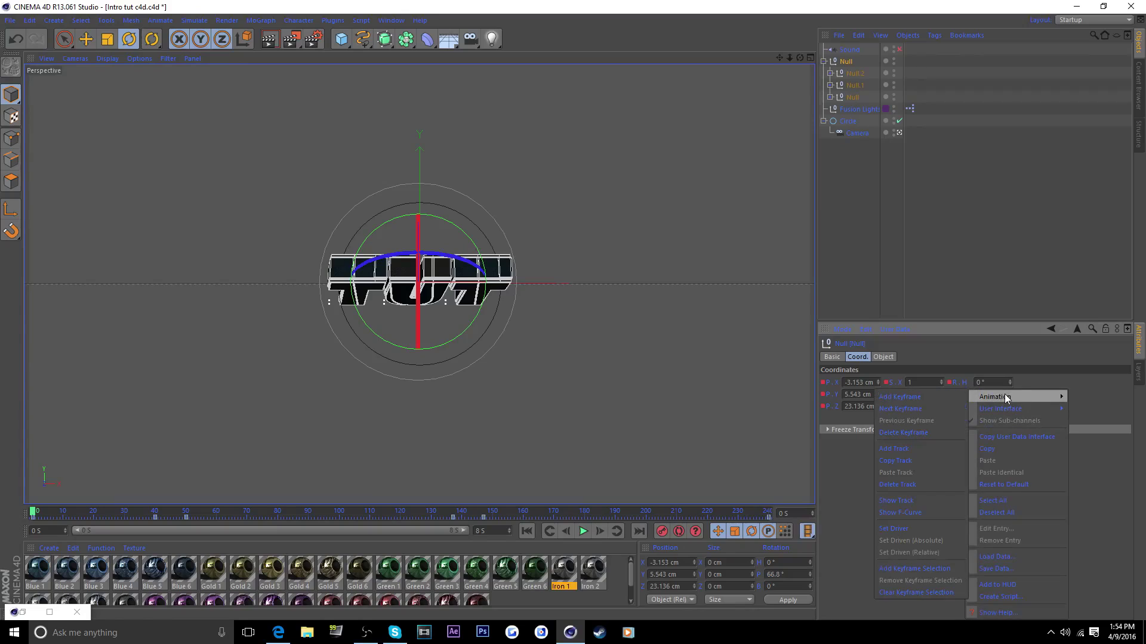
click(914, 512)
drag(401, 96, 724, 136)
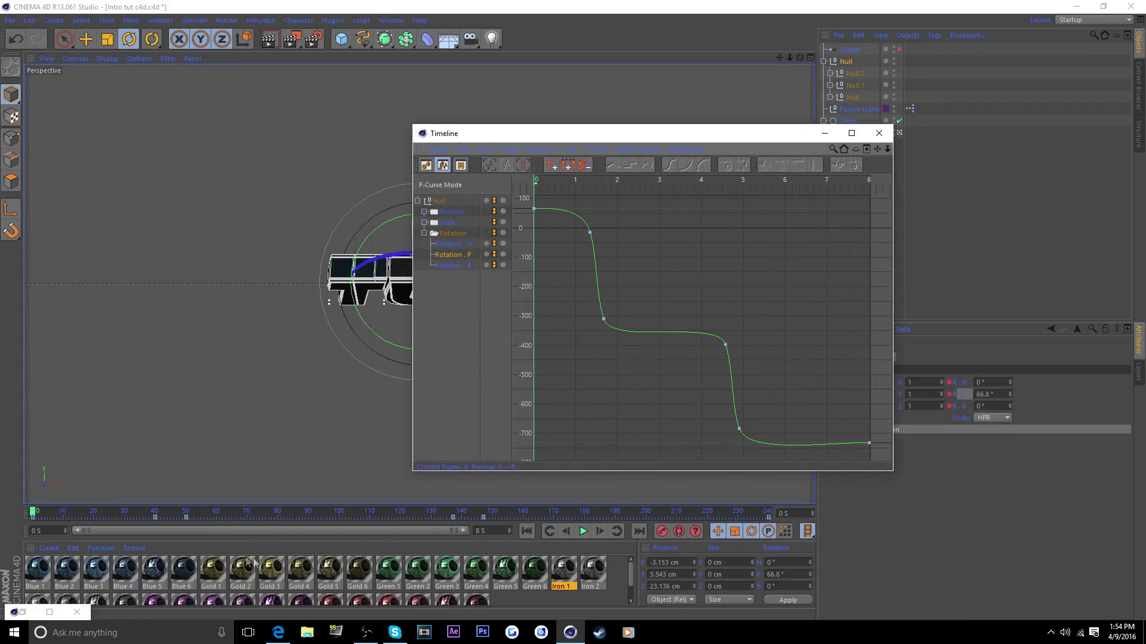
Lengthen the tangent of the 4.567 s key on the pitch curve to about -0.263 s and 58.231°, and close the curve window.
drag(259, 513, 342, 511)
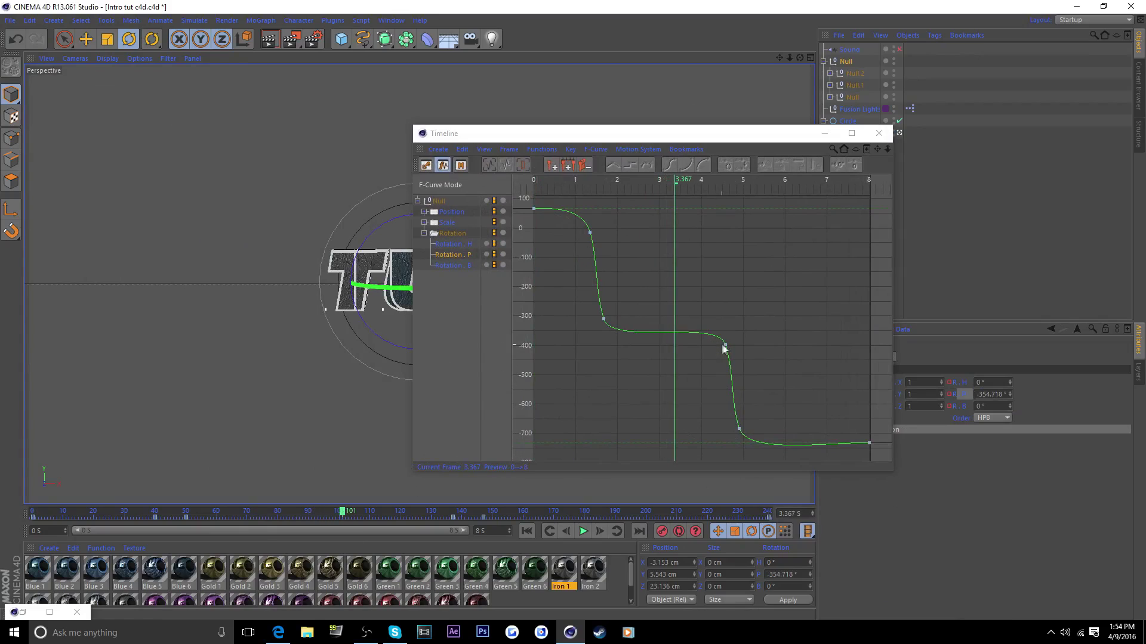
click(724, 346)
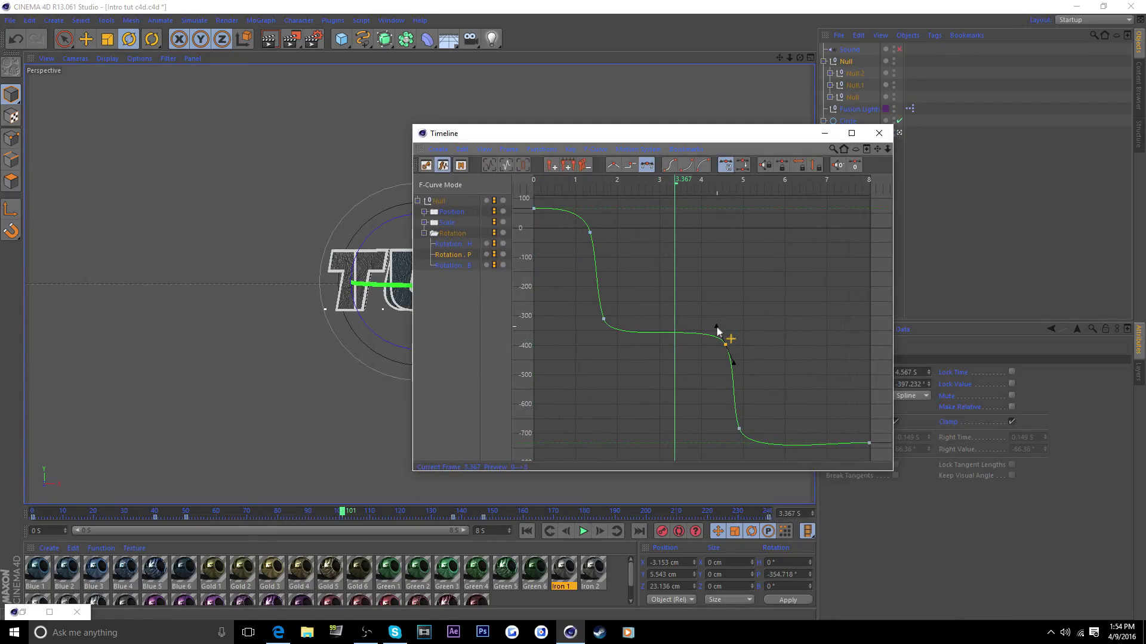
drag(716, 331, 713, 328)
click(879, 133)
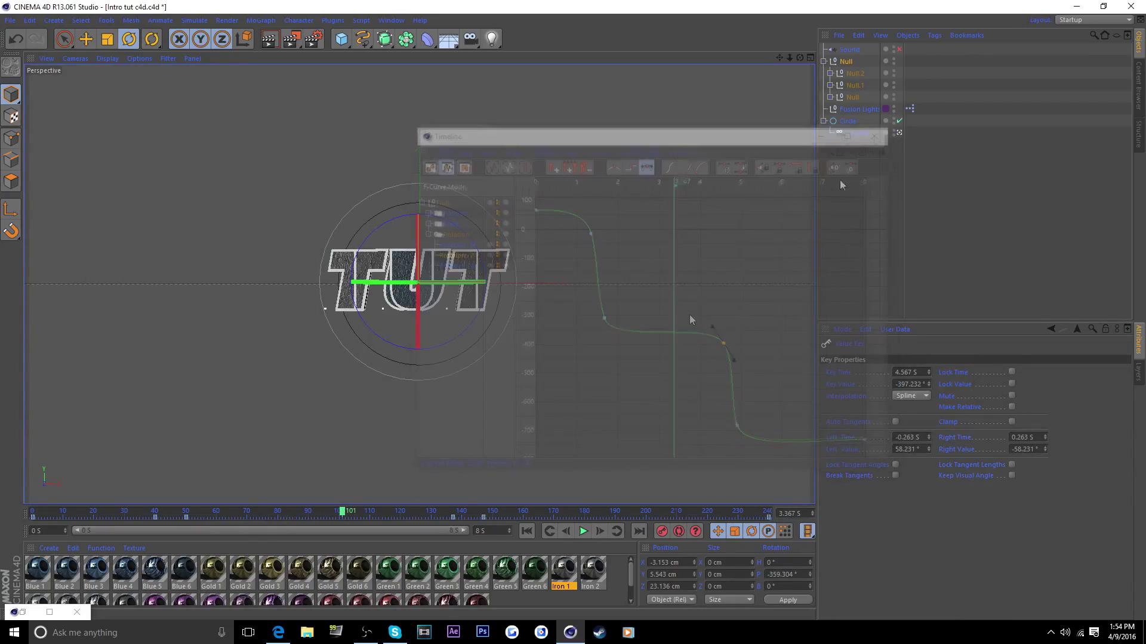
At frame 147, rotate the parent Null to a pitch of about -676.4° and update its keyframe.
drag(342, 511, 821, 464)
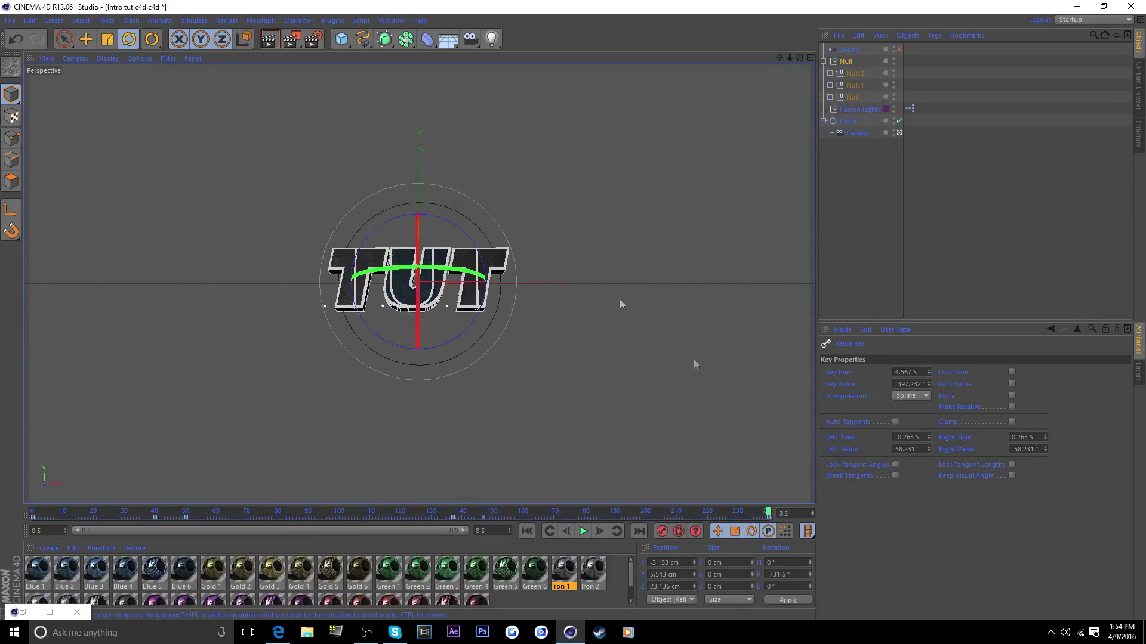
click(884, 209)
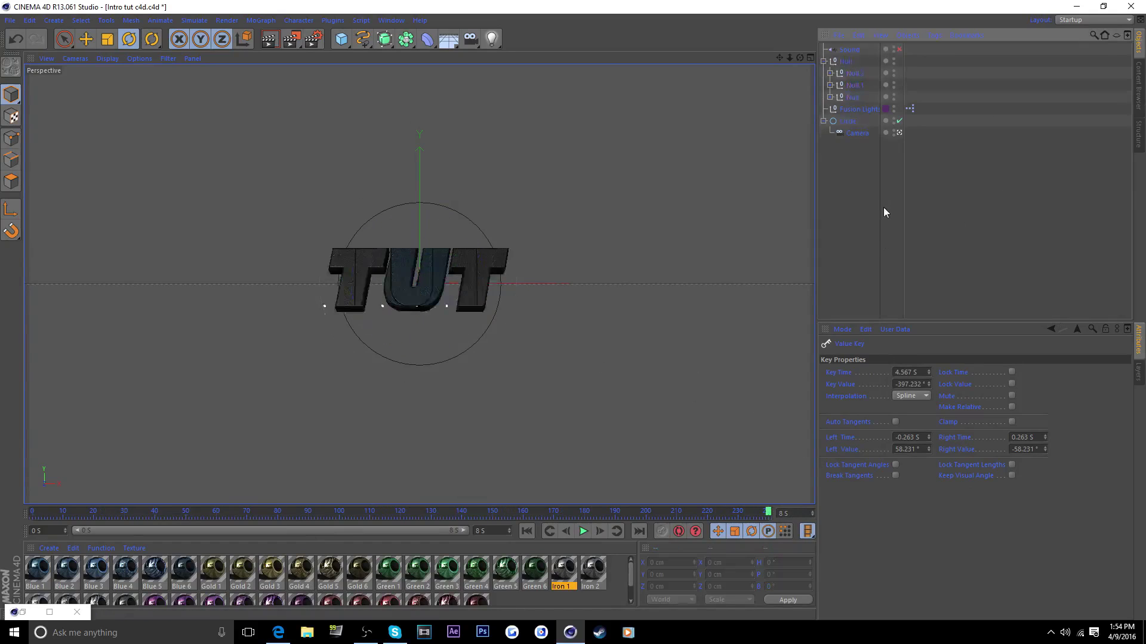
click(846, 61)
click(484, 511)
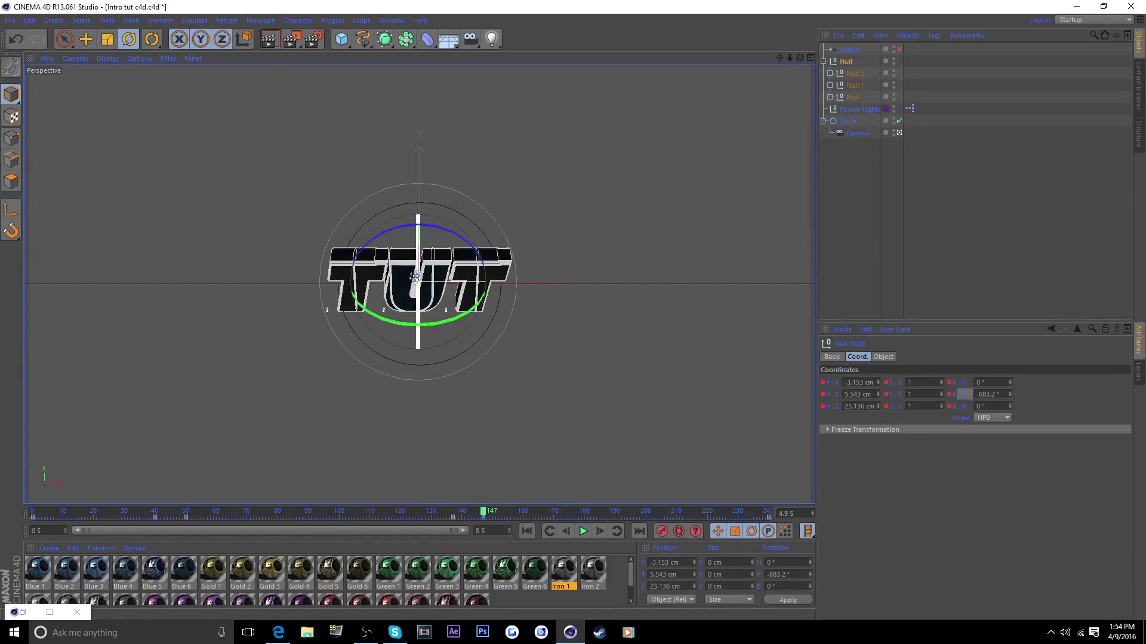
drag(416, 277, 417, 268)
click(662, 531)
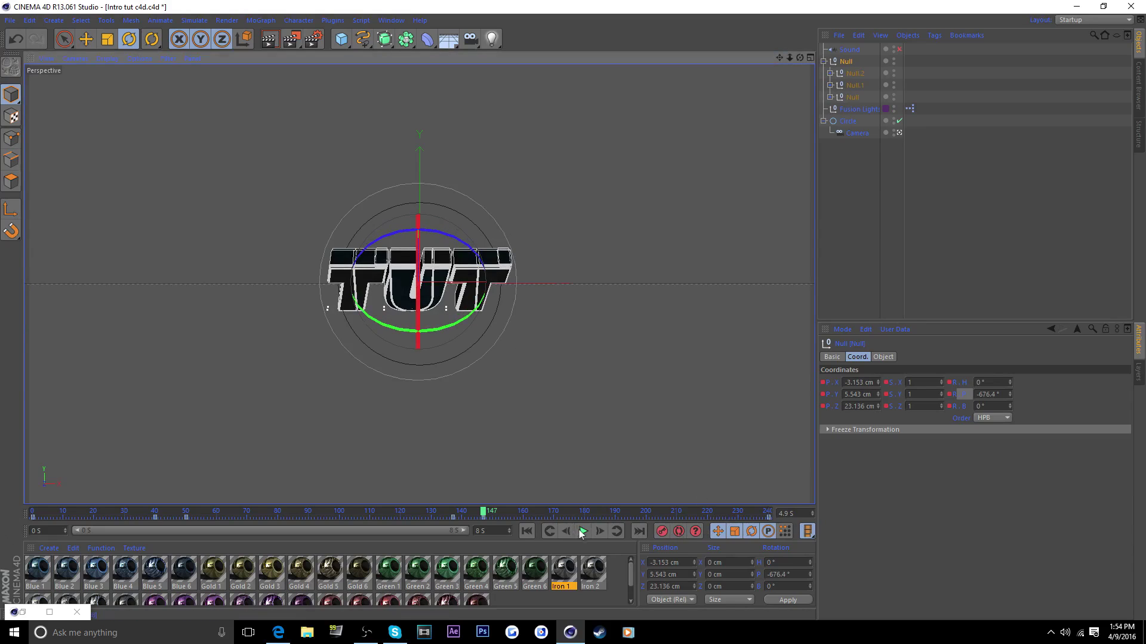
Play back the rotation, return to frame 0 and save the project.
click(582, 531)
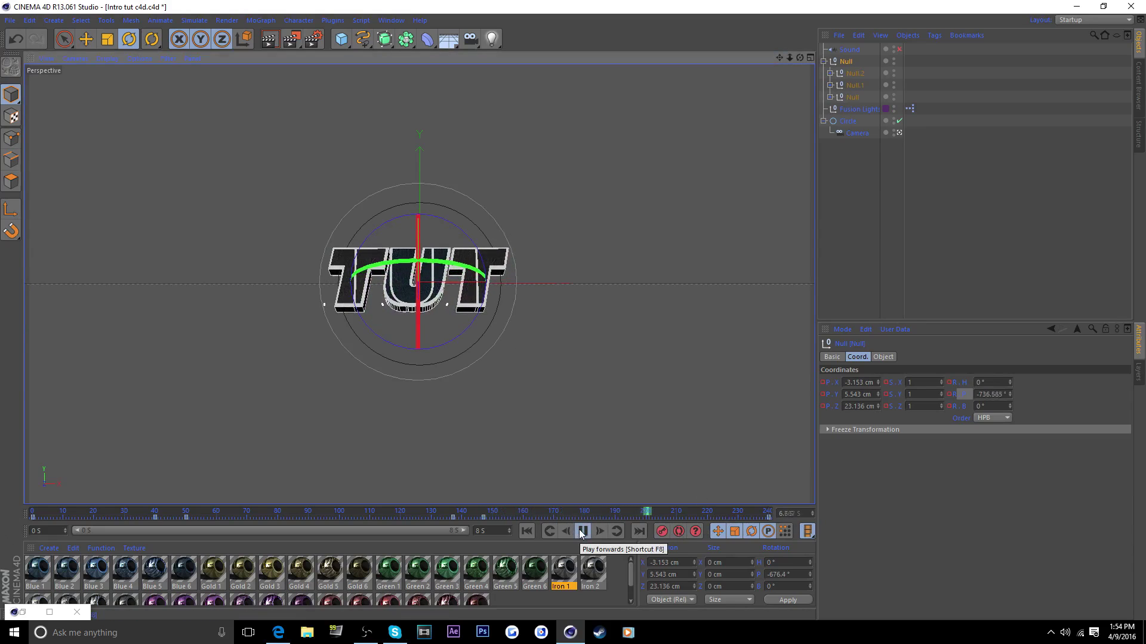
click(582, 532)
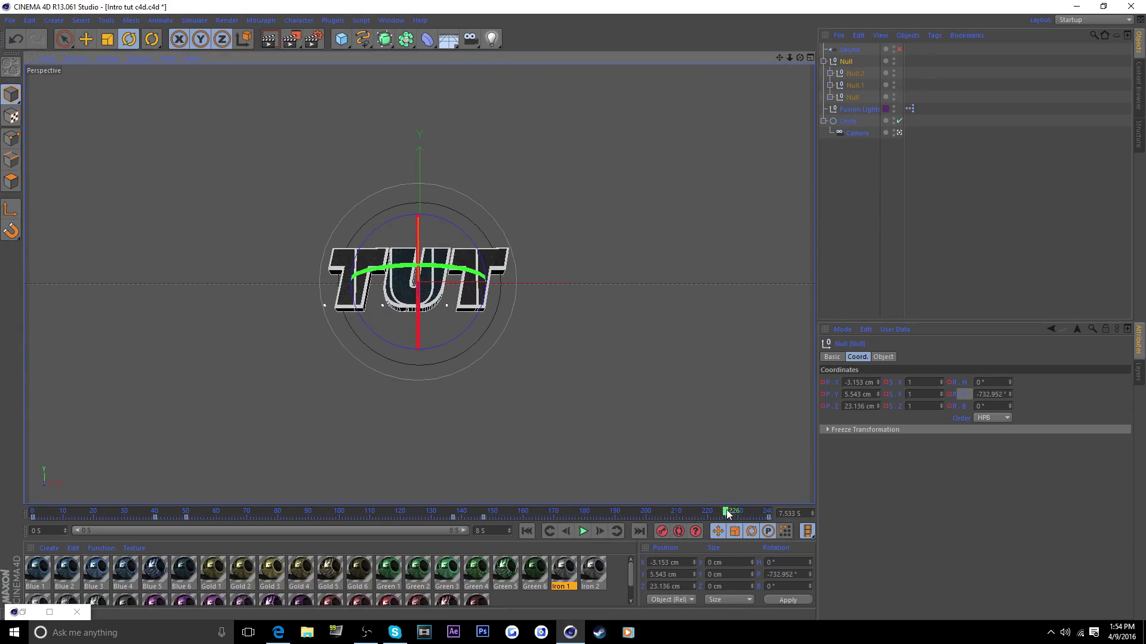
drag(726, 514, 30, 515)
key(ctrl+s)
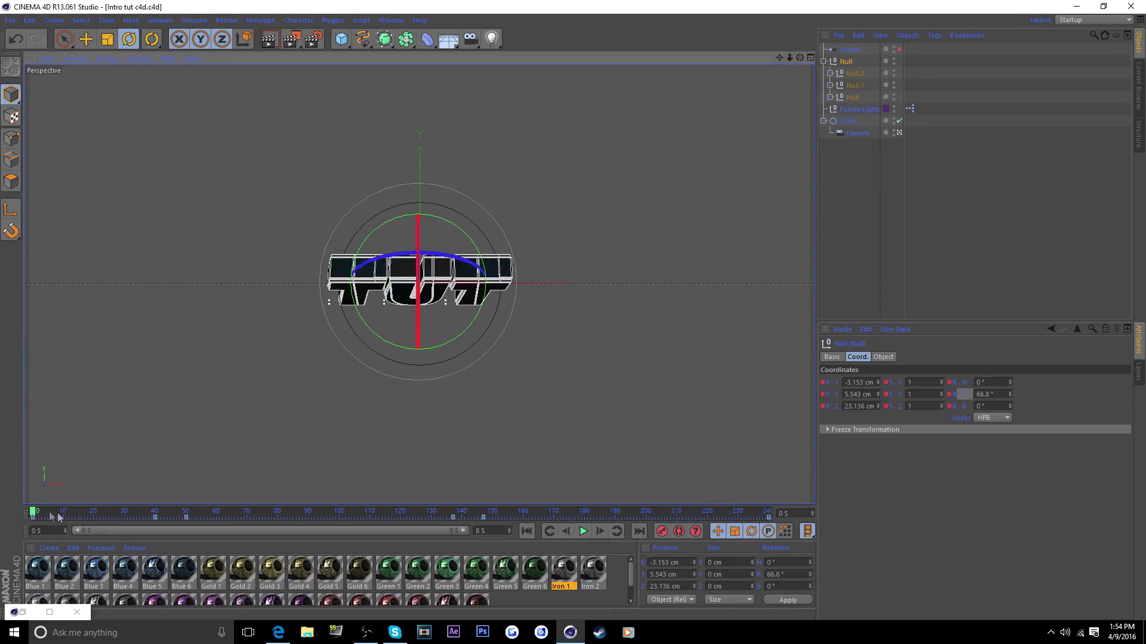
Select the Circle, try changing its heading rotation, and undo the change.
click(846, 121)
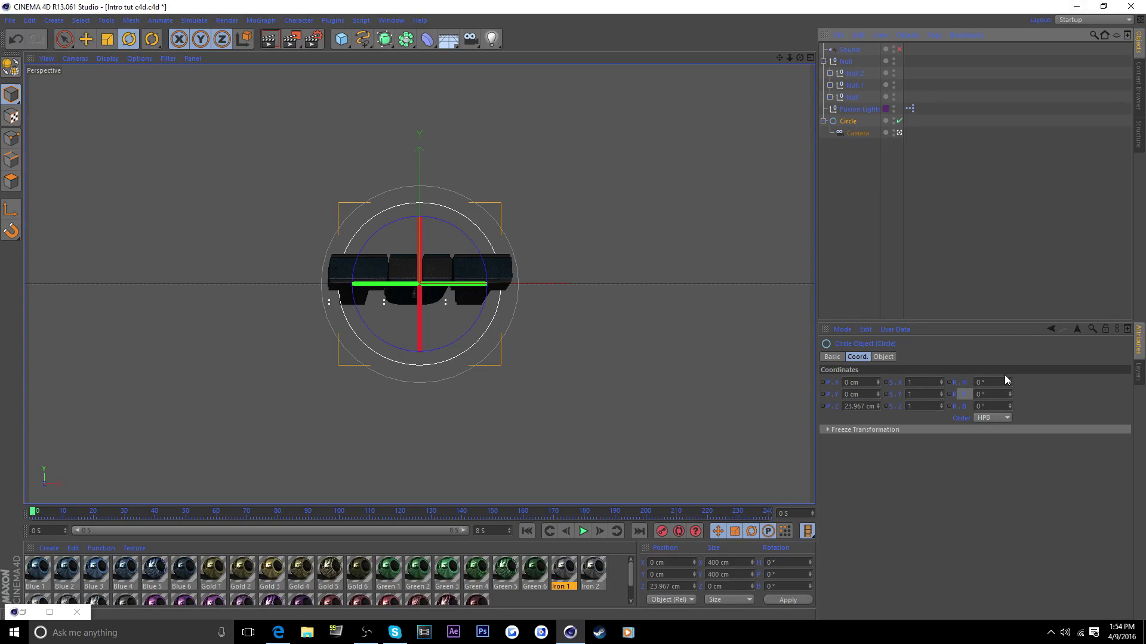
mouse_move(1010, 381)
mouse_down()
mouse_move(1010, 288)
mouse_move(1010, 374)
mouse_up()
key(ctrl+z)
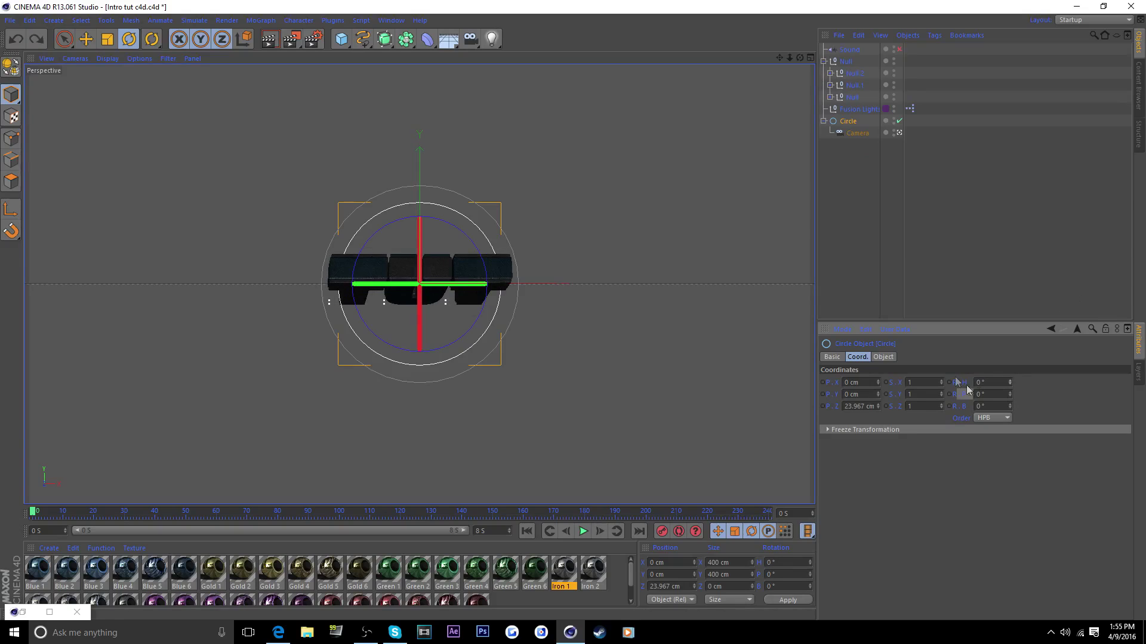
At frame 0, set the Circle's rotation to heading 145° and bank 203°, and keyframe both values.
drag(1012, 382, 1012, 406)
mouse_move(1010, 382)
mouse_down()
mouse_move(1010, 300)
mouse_move(1011, 385)
mouse_up()
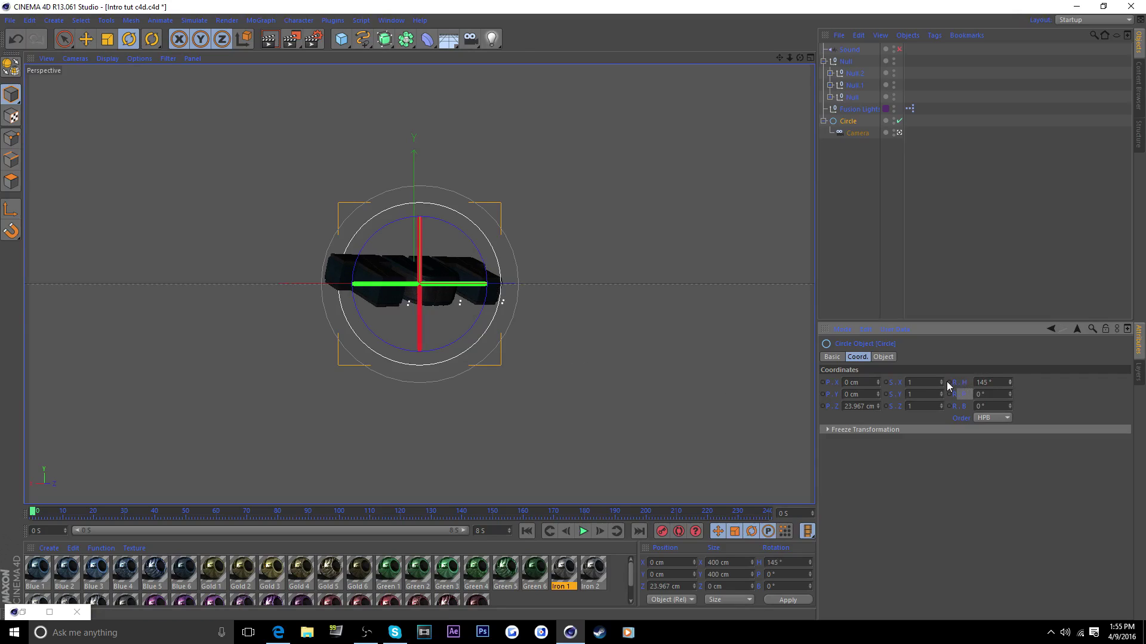
click(948, 382)
drag(1011, 405, 1011, 381)
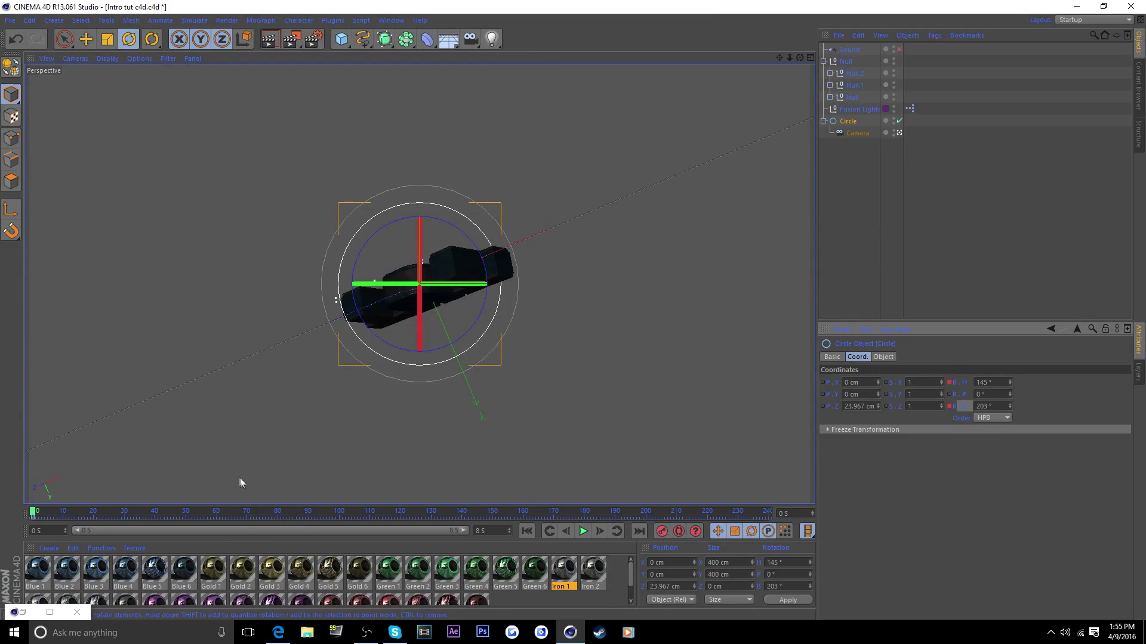
At frame 40, set the Circle's heading to 40° and bank to 120°, and keyframe both rotations.
drag(34, 517, 155, 522)
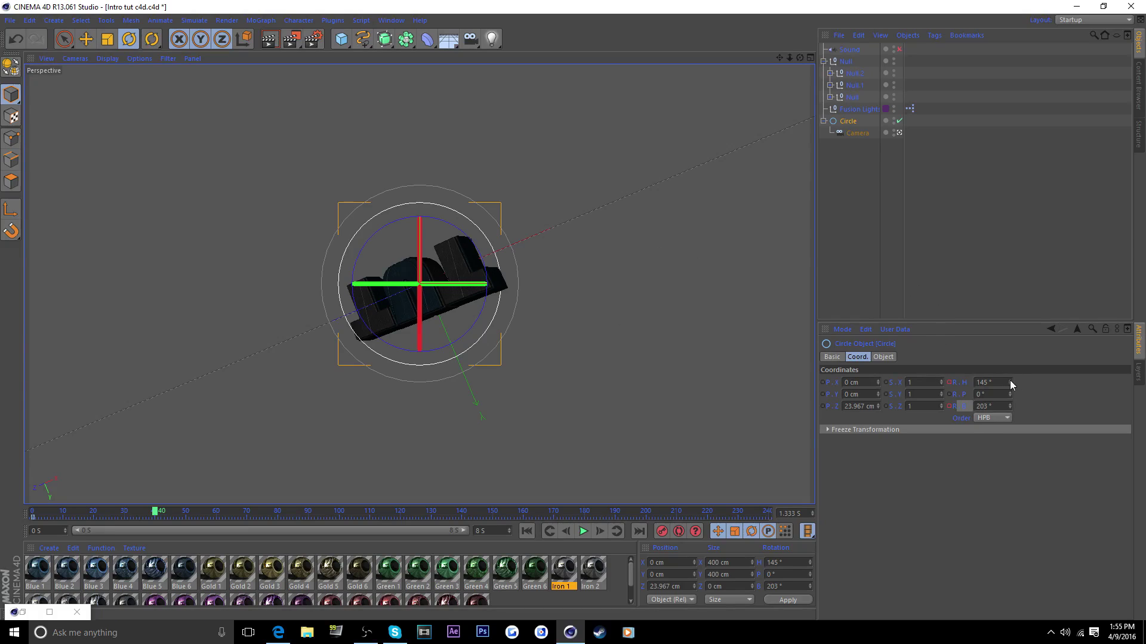
drag(1009, 381, 947, 381)
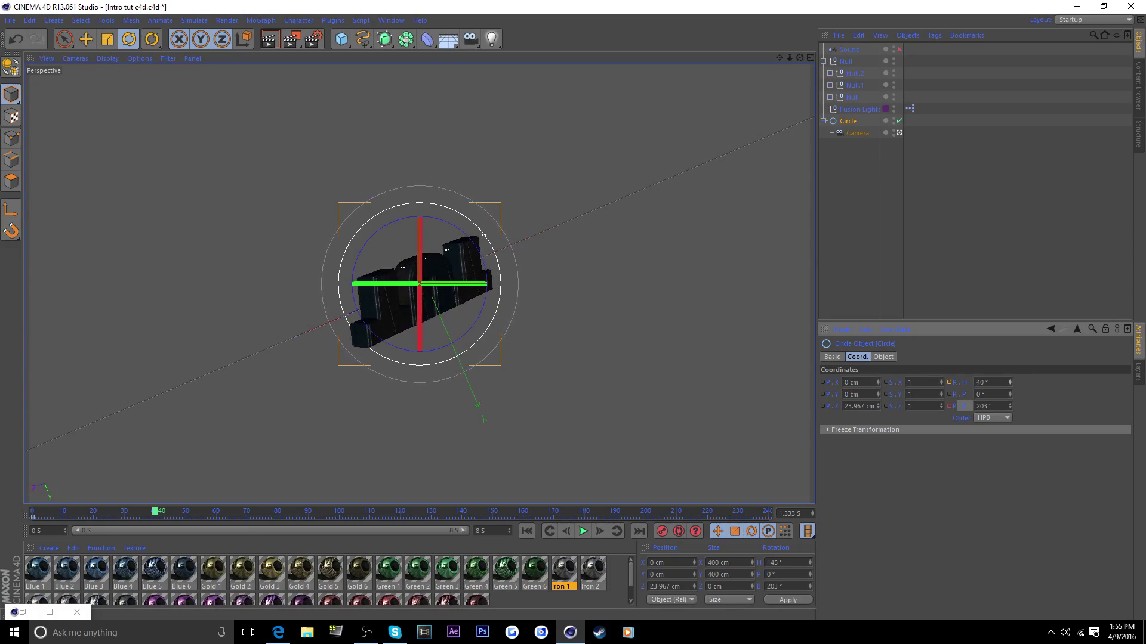
ctrl+click(950, 382)
drag(1009, 407, 990, 406)
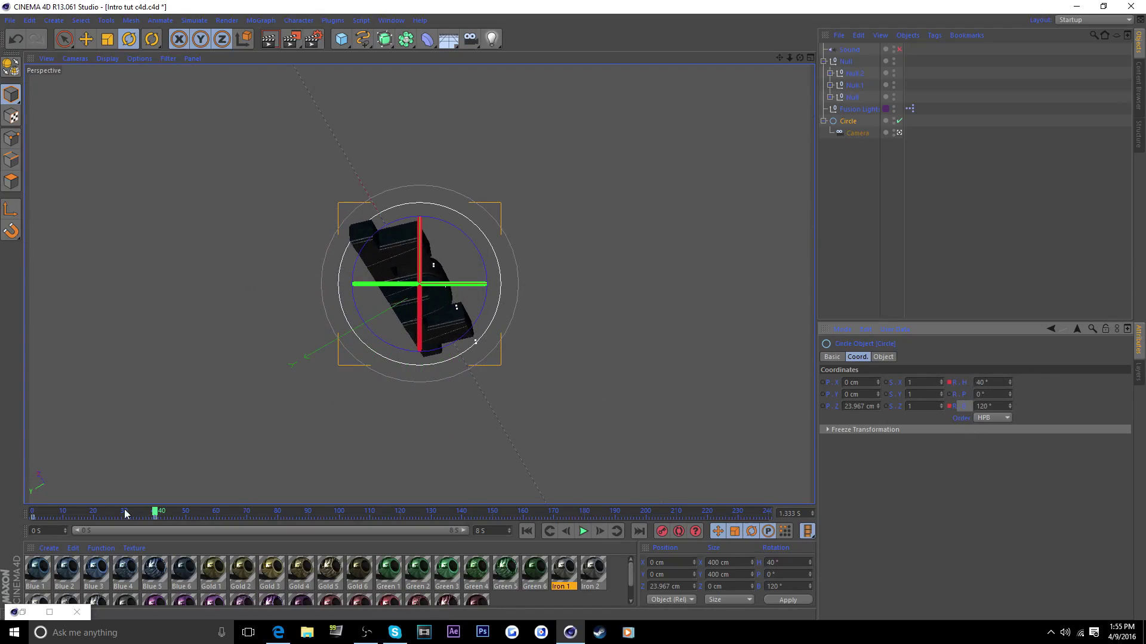
At frame 50, set the Circle's heading to 8° and bank to 23°, and keyframe both rotations.
drag(159, 514, 185, 547)
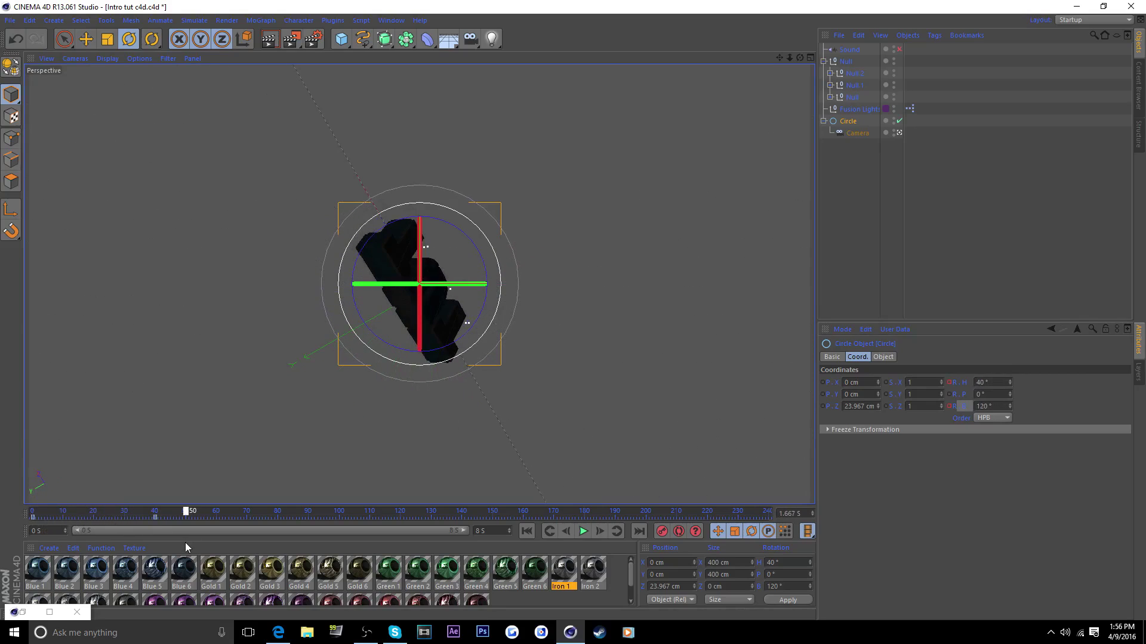
drag(1011, 407, 1000, 407)
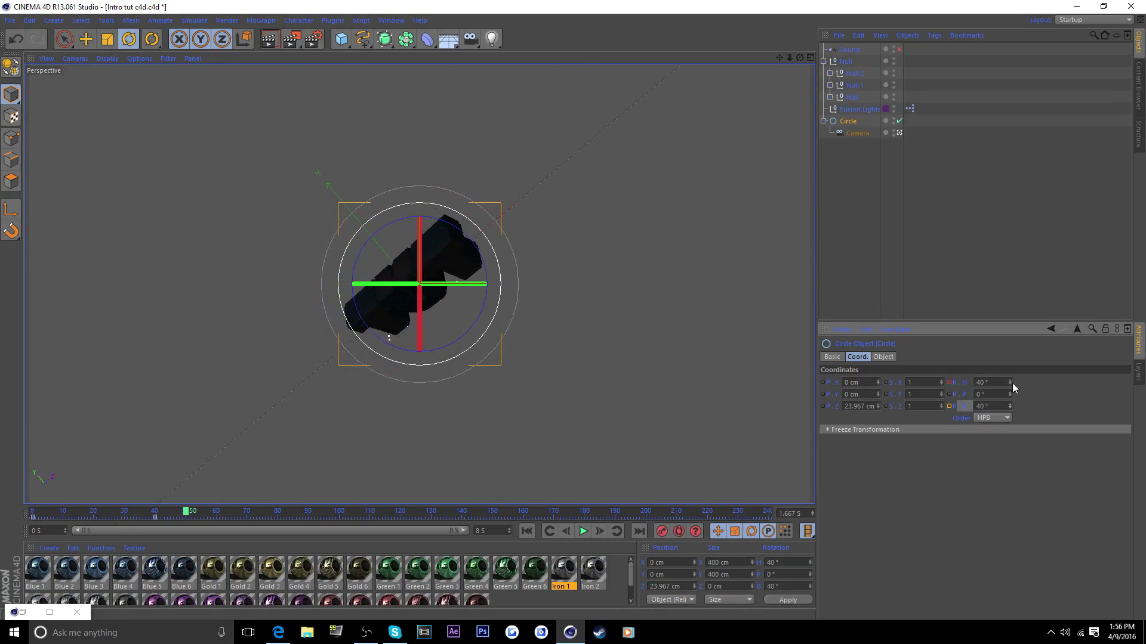
drag(388, 338, 370, 355)
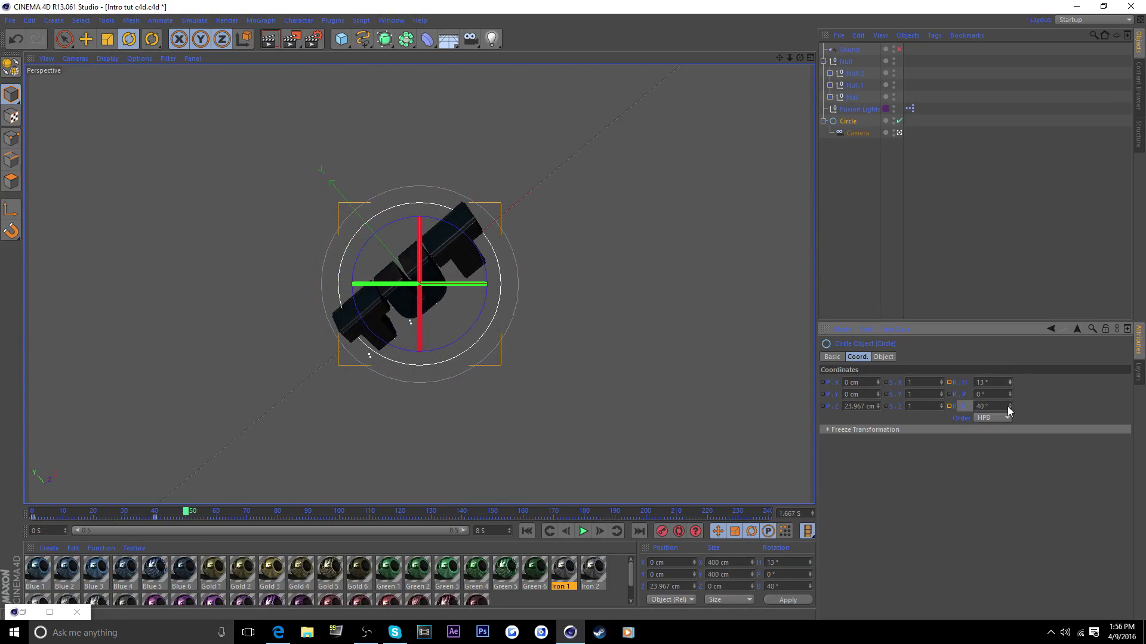
drag(1008, 411, 1013, 390)
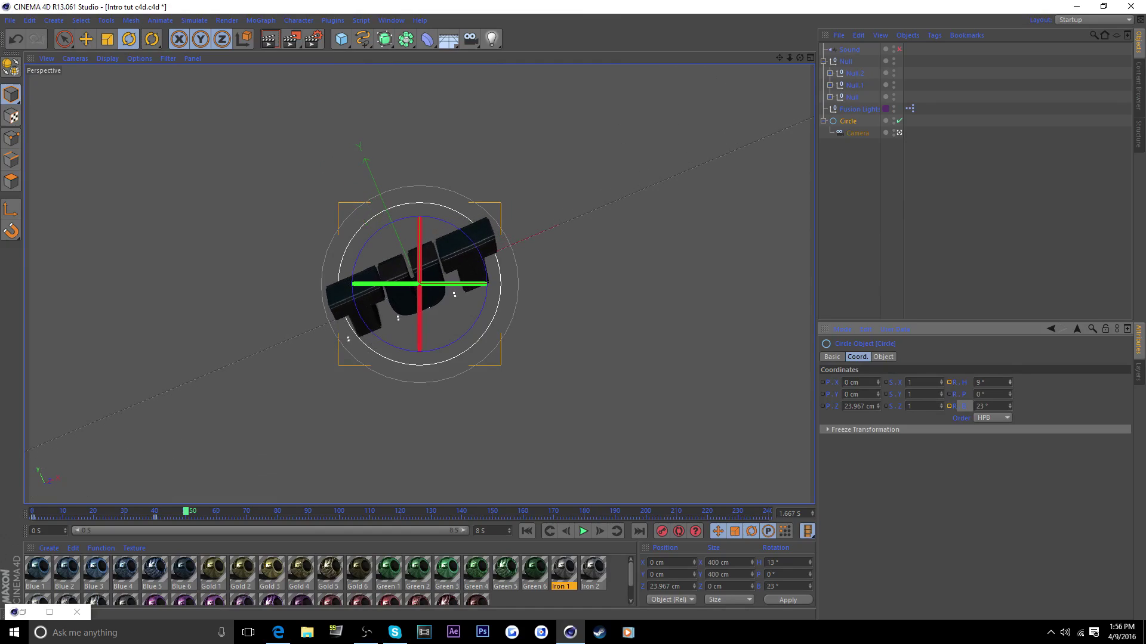
Play back the Circle's camera rotation from the first frame and stop it.
click(527, 531)
click(583, 531)
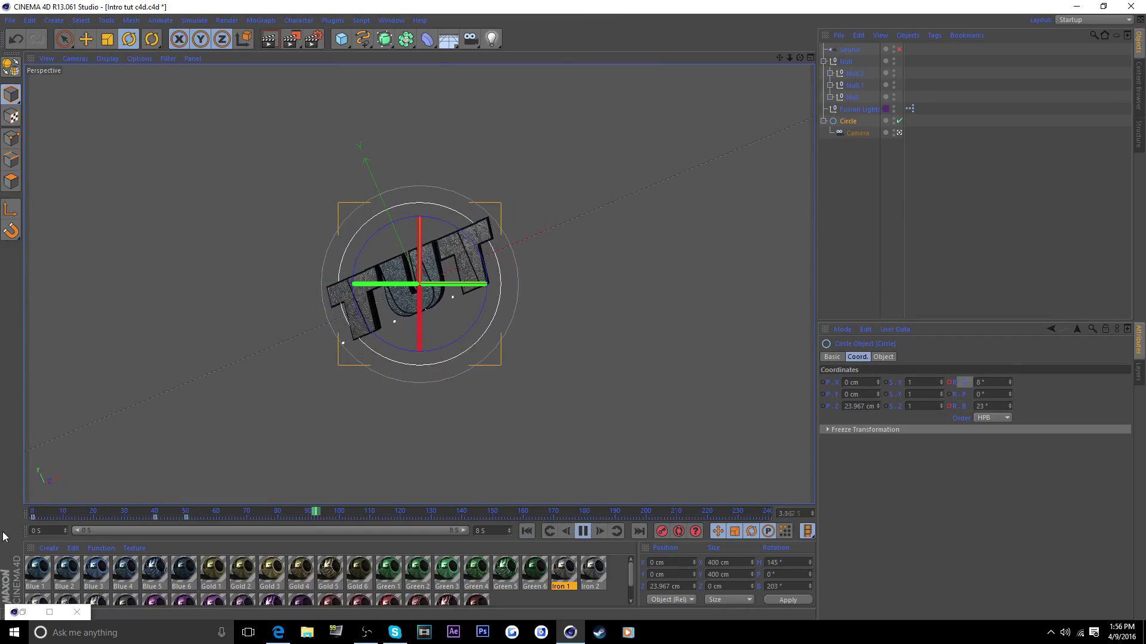
click(583, 531)
At frame 137, set the Circle's heading to -2° and bank to -10°, and keyframe both rotations.
click(861, 109)
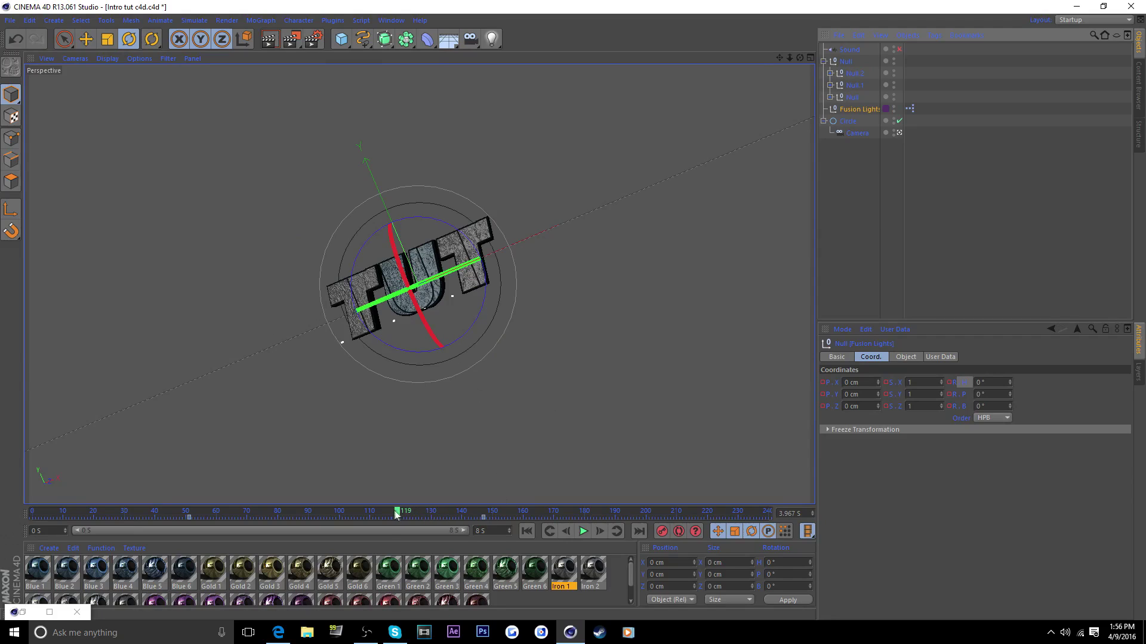
drag(394, 511, 453, 529)
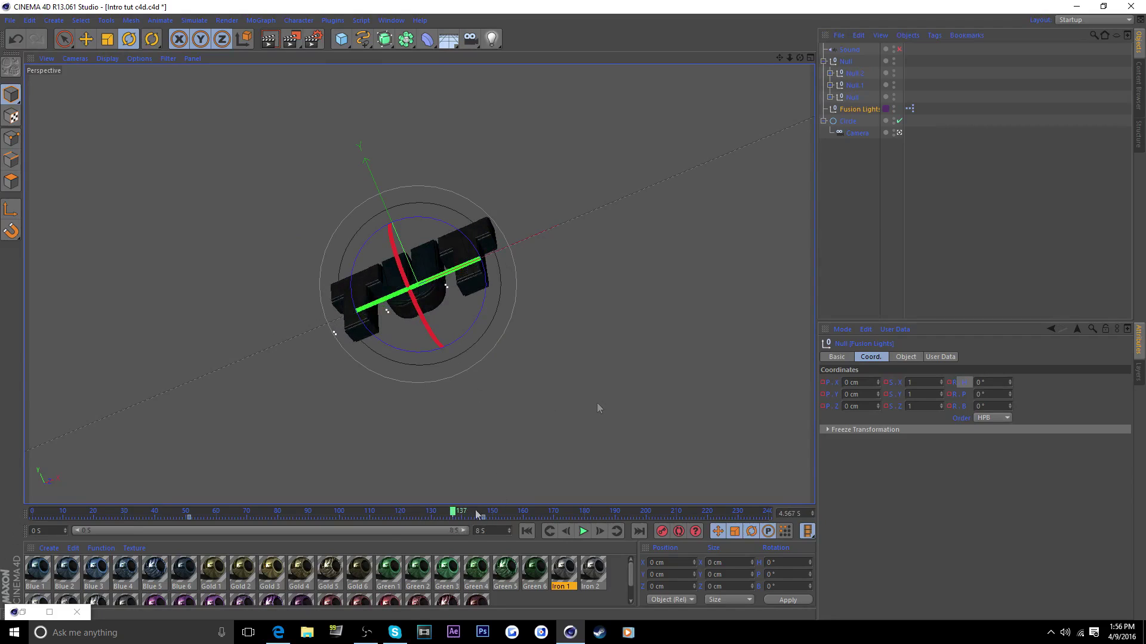
click(847, 121)
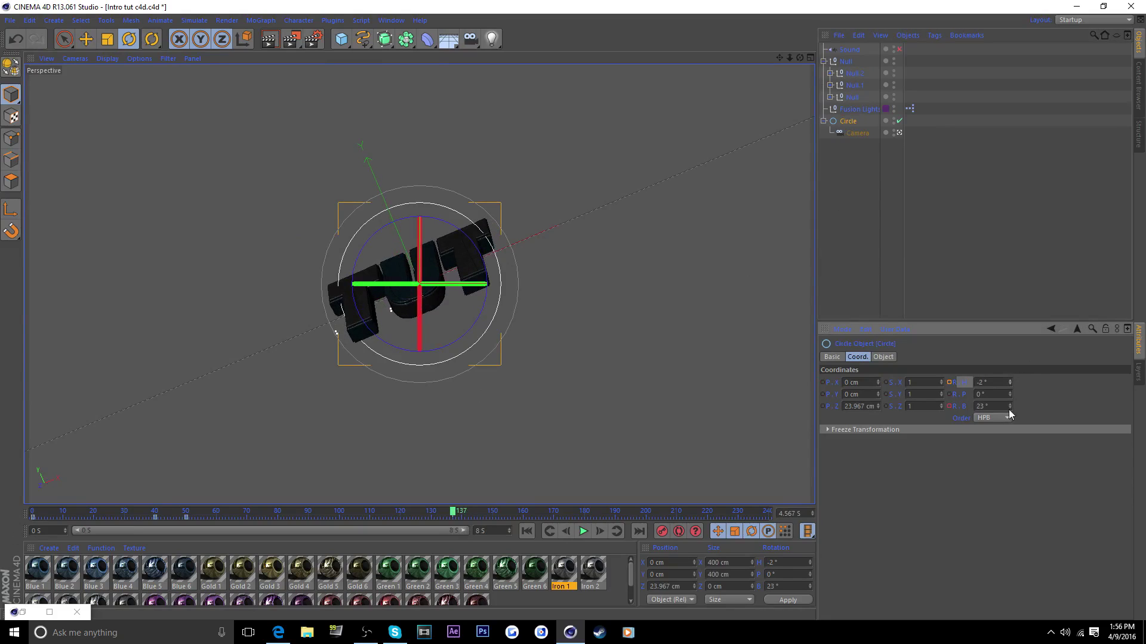
drag(335, 330, 326, 307)
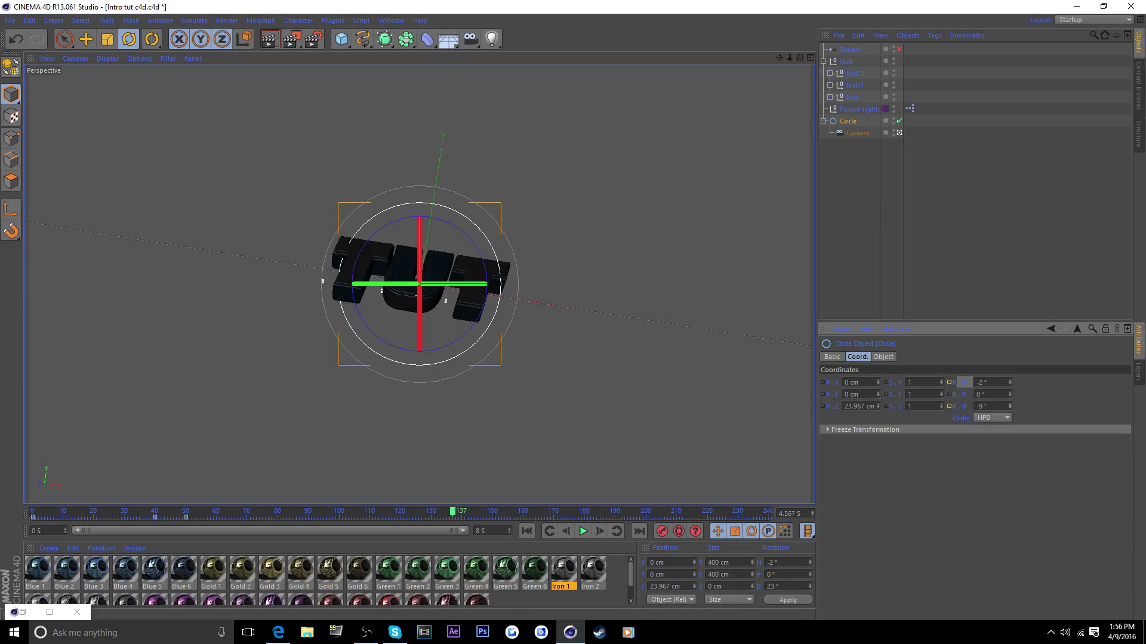
ctrl+click(949, 407)
ctrl+click(949, 382)
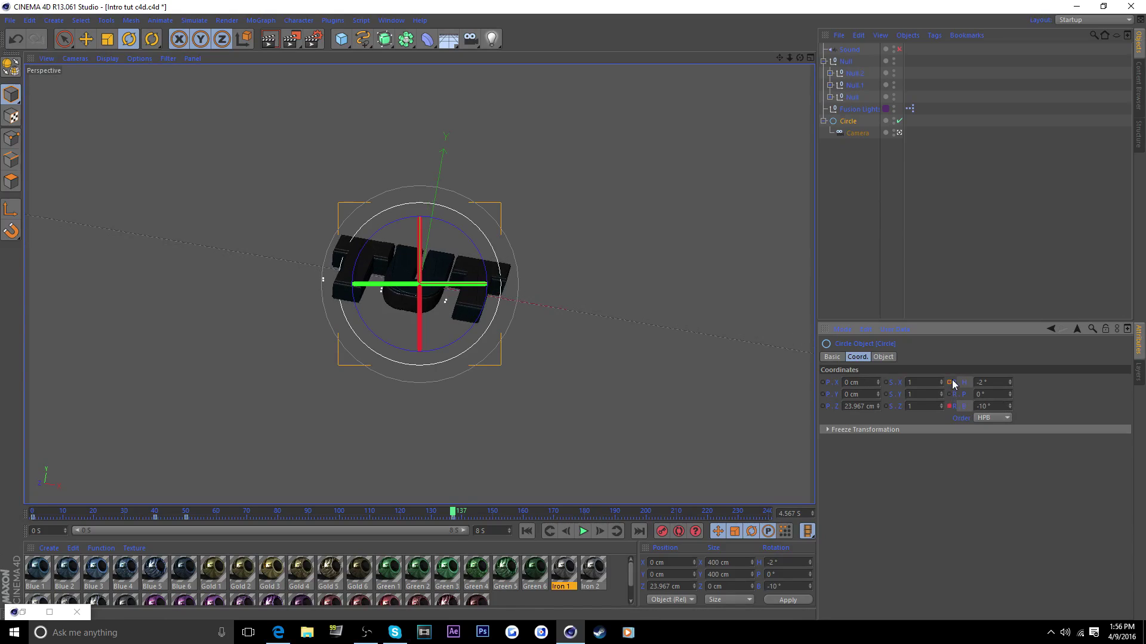
Scrub back to frame 0 and play the animation with nothing selected to review the camera's slow drift.
drag(452, 521, 422, 513)
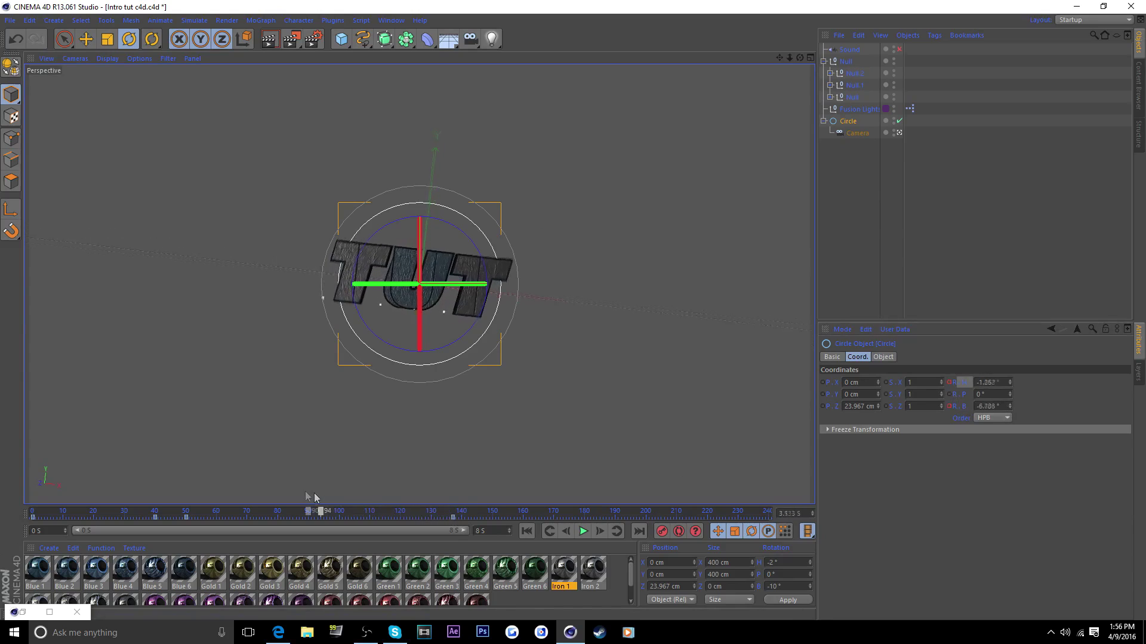
mouse_move(206, 466)
mouse_down()
mouse_move(108, 456)
mouse_move(200, 472)
mouse_up()
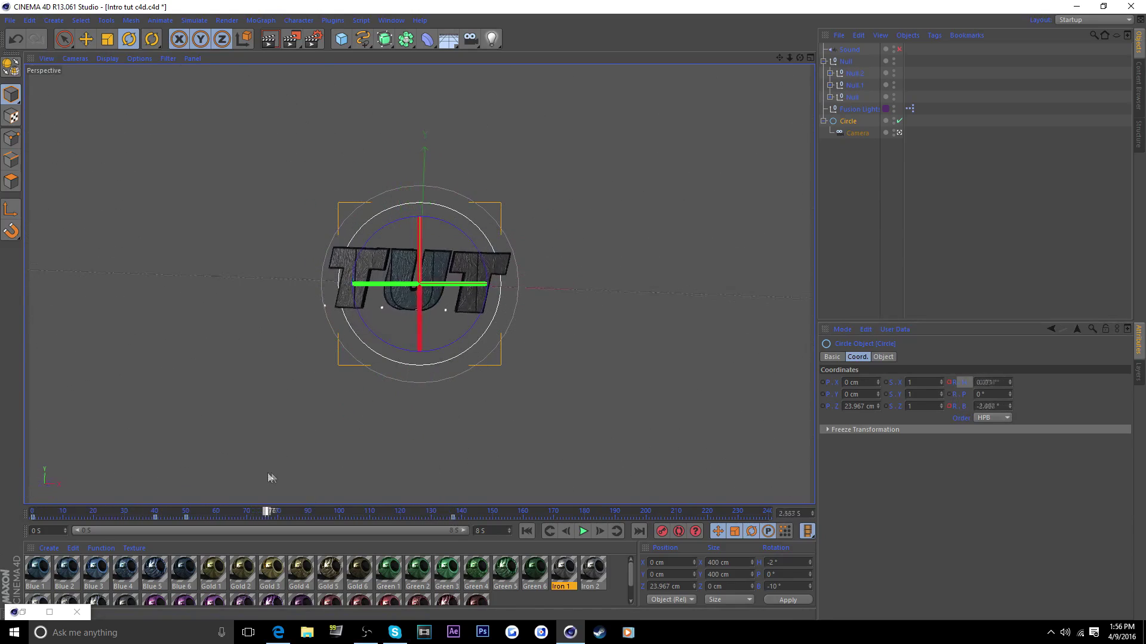
drag(321, 483, 1, 504)
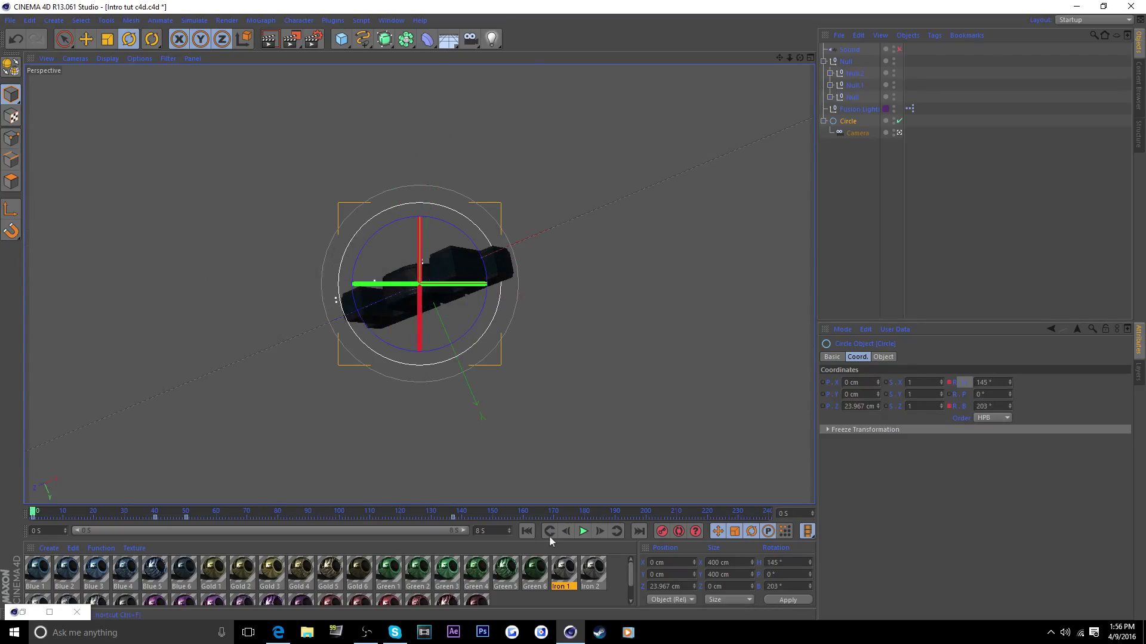
click(583, 531)
click(856, 276)
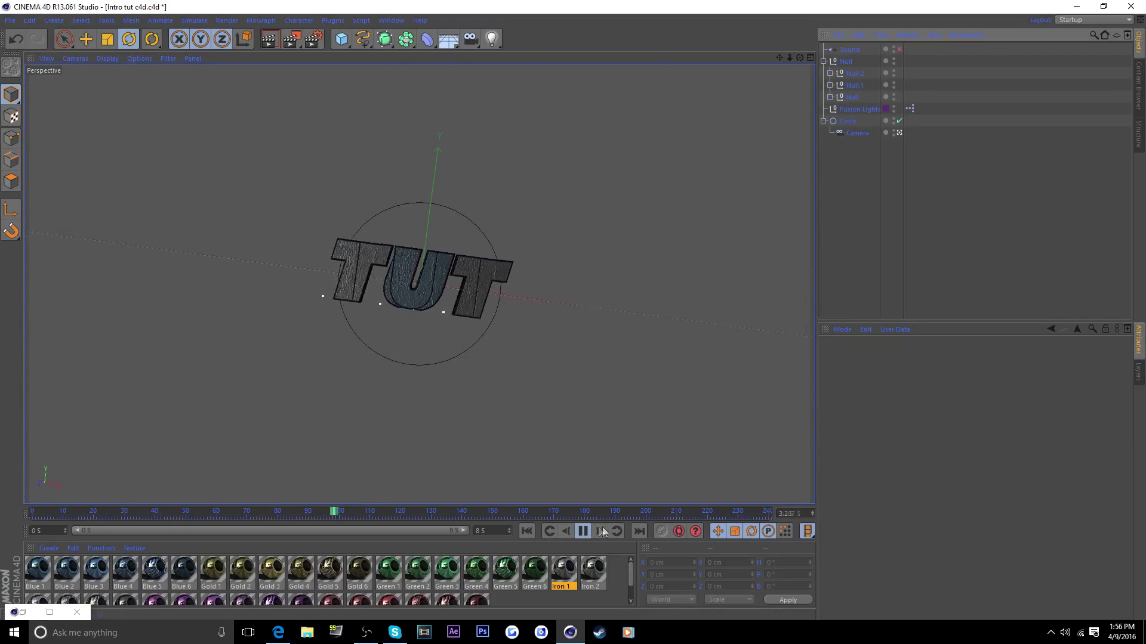
At frame 147, rotate the Circle to a bank of about -295° and record a keyframe.
click(855, 121)
drag(381, 509, 483, 529)
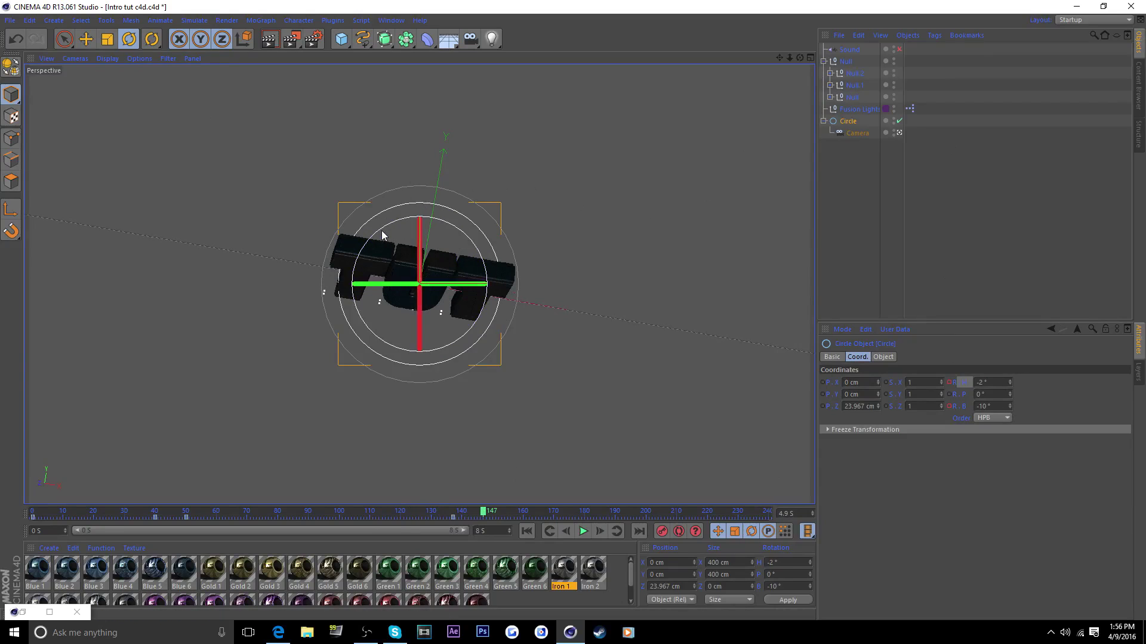
drag(484, 512, 483, 546)
drag(379, 234, 502, 186)
At the final frame, rotate the Circle to a bank of about -364.2°, record a keyframe, and return to frame 0.
mouse_move(488, 517)
mouse_down()
mouse_move(431, 513)
mouse_move(531, 491)
mouse_move(814, 494)
mouse_up()
drag(360, 249, 358, 341)
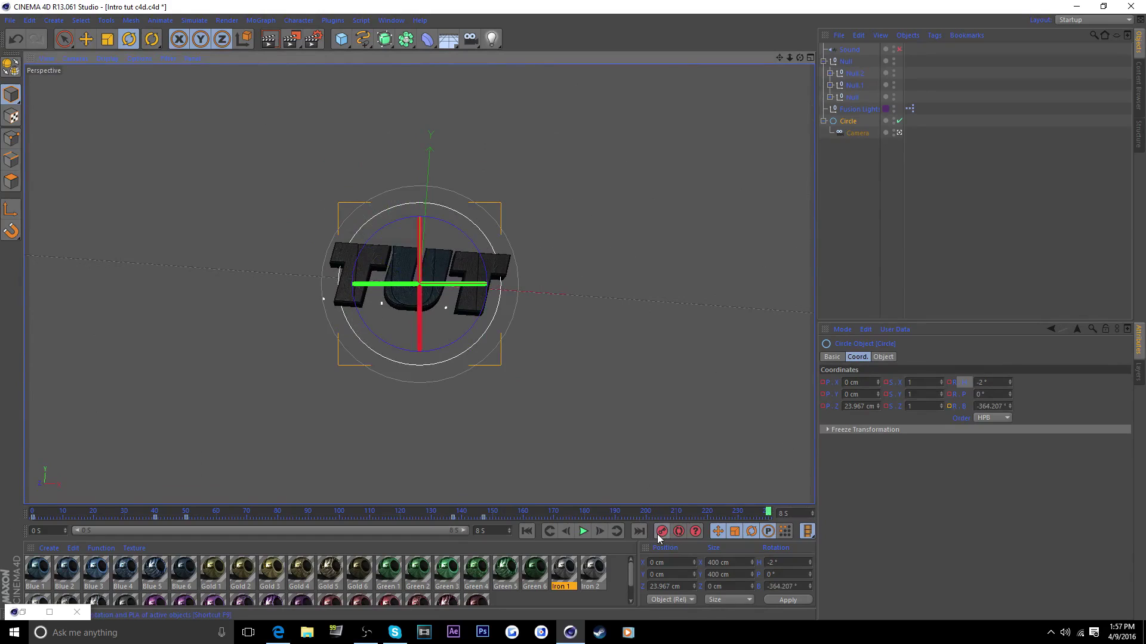
drag(768, 518, 750, 514)
drag(677, 509, 2, 509)
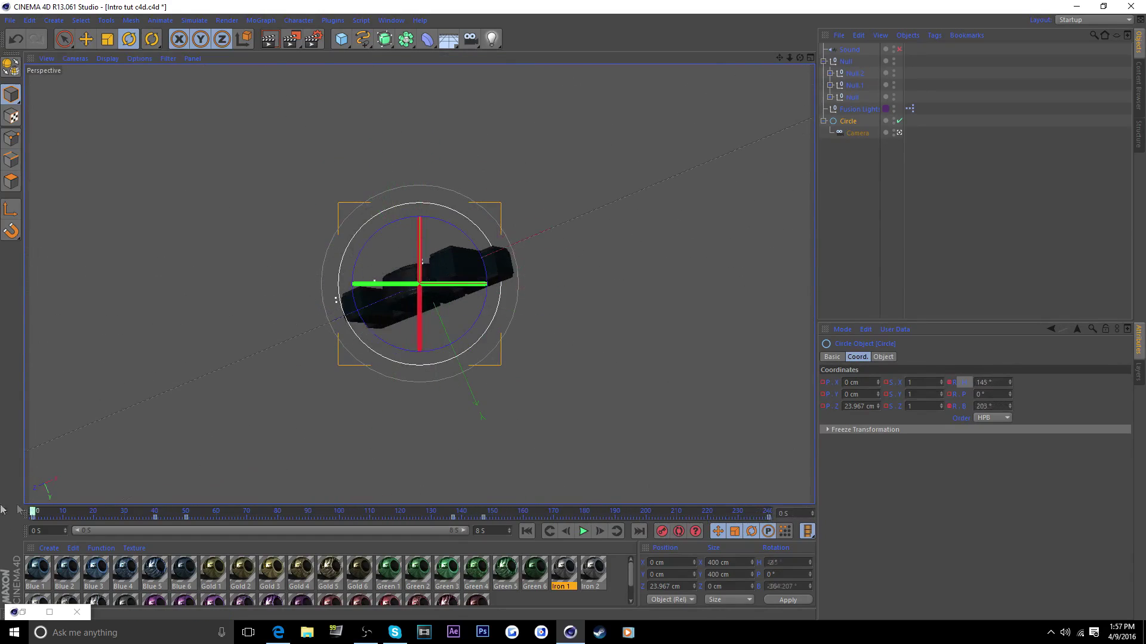
Play the animation with the first object in the hierarchy temporarily enabled, disable it again, and scrub through the camera spin.
click(899, 49)
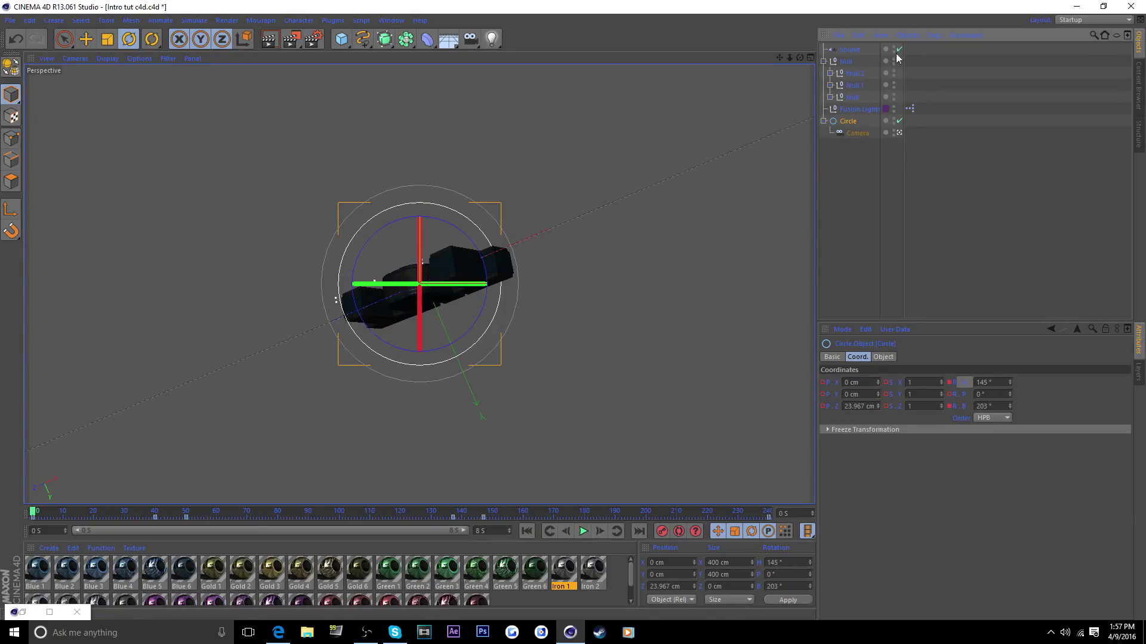
click(836, 268)
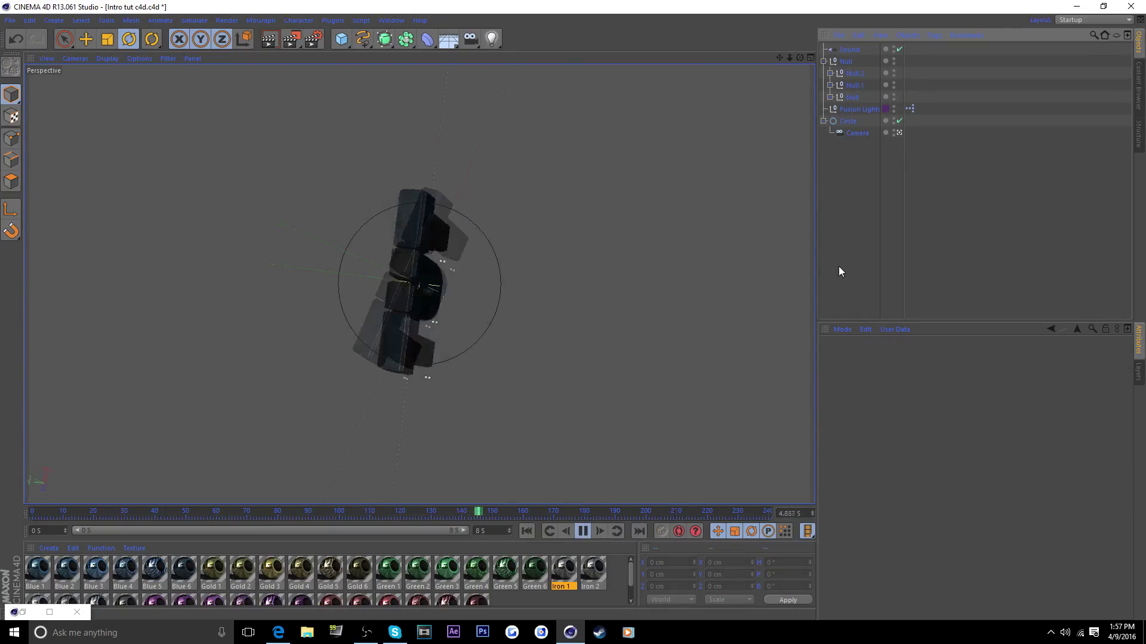
click(585, 534)
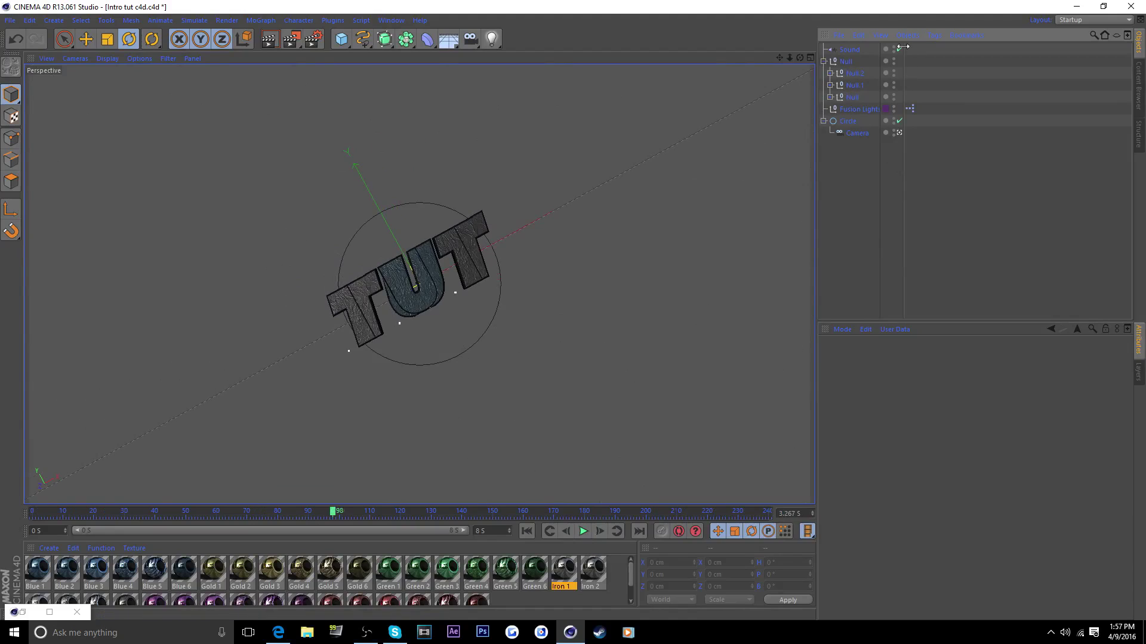
drag(334, 517, 218, 519)
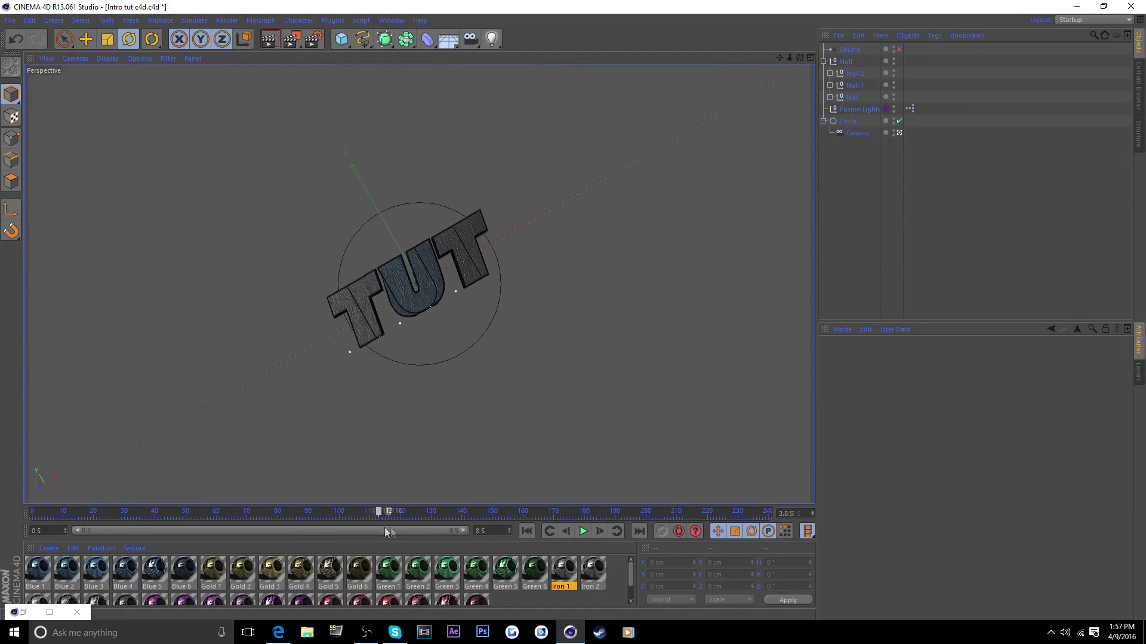
drag(472, 522, 702, 517)
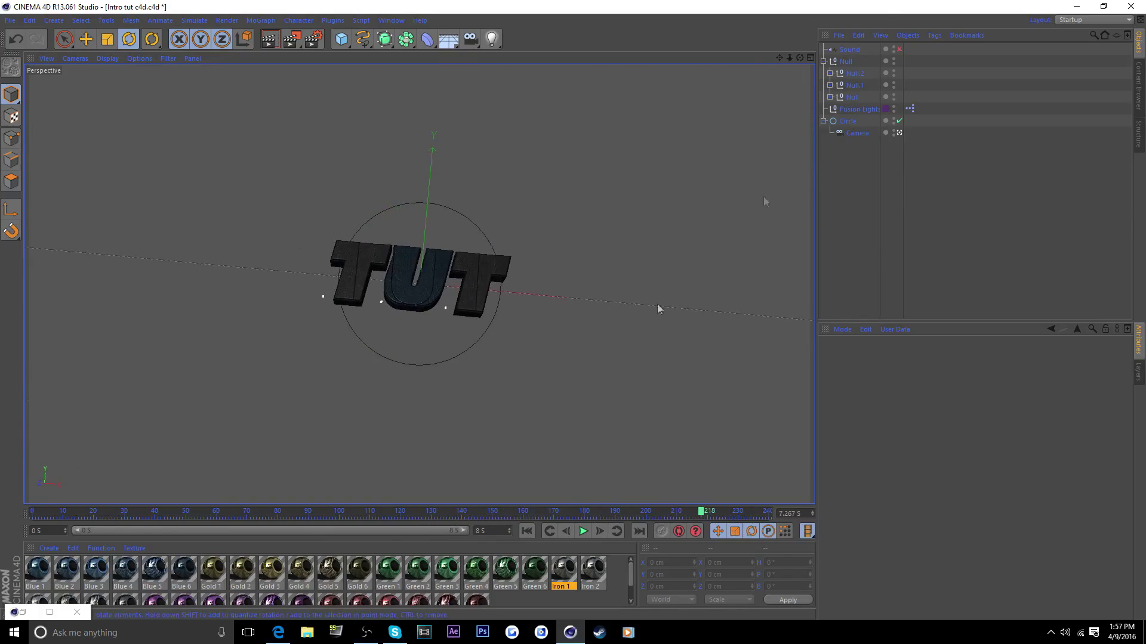
Show the F-curve of the Circle's bank rotation.
click(847, 122)
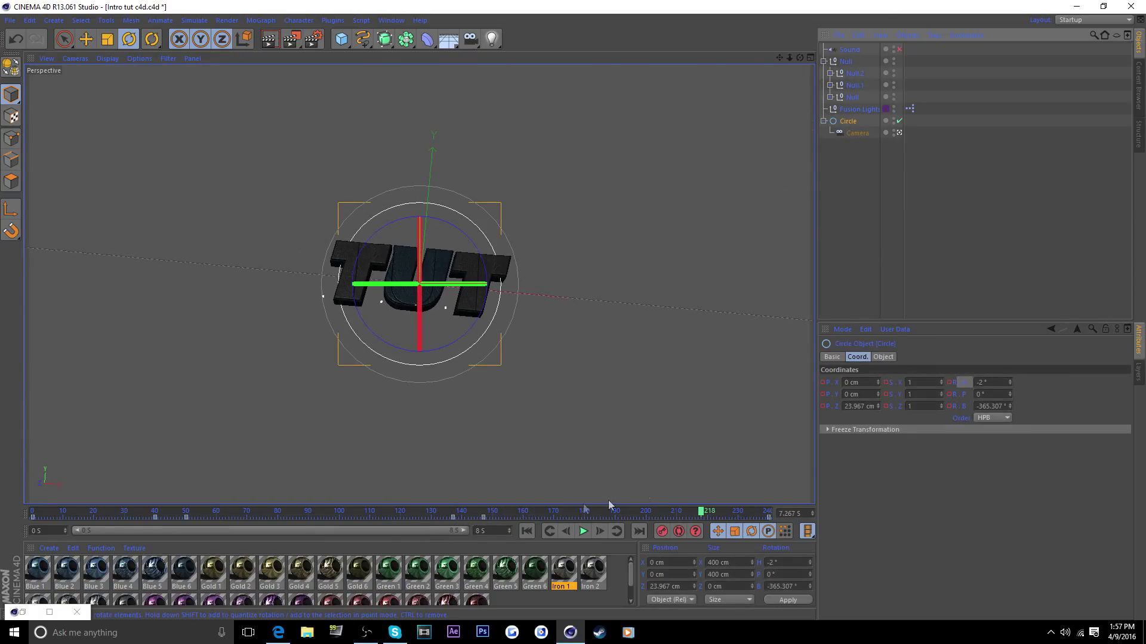
drag(583, 513, 615, 520)
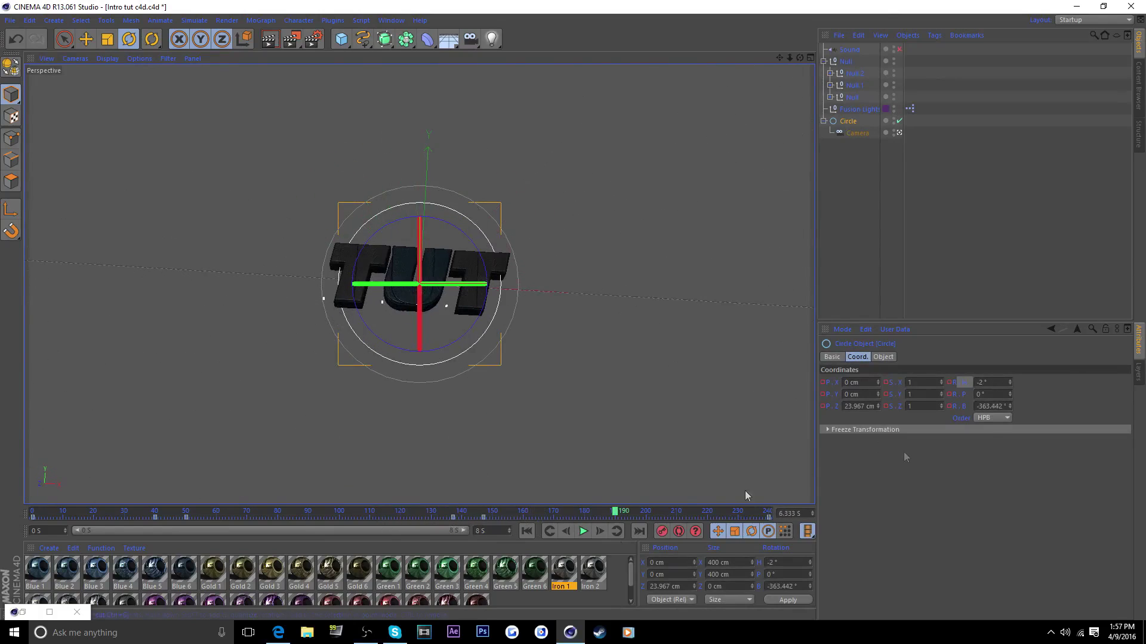
right_click(964, 407)
mouse_move(992, 394)
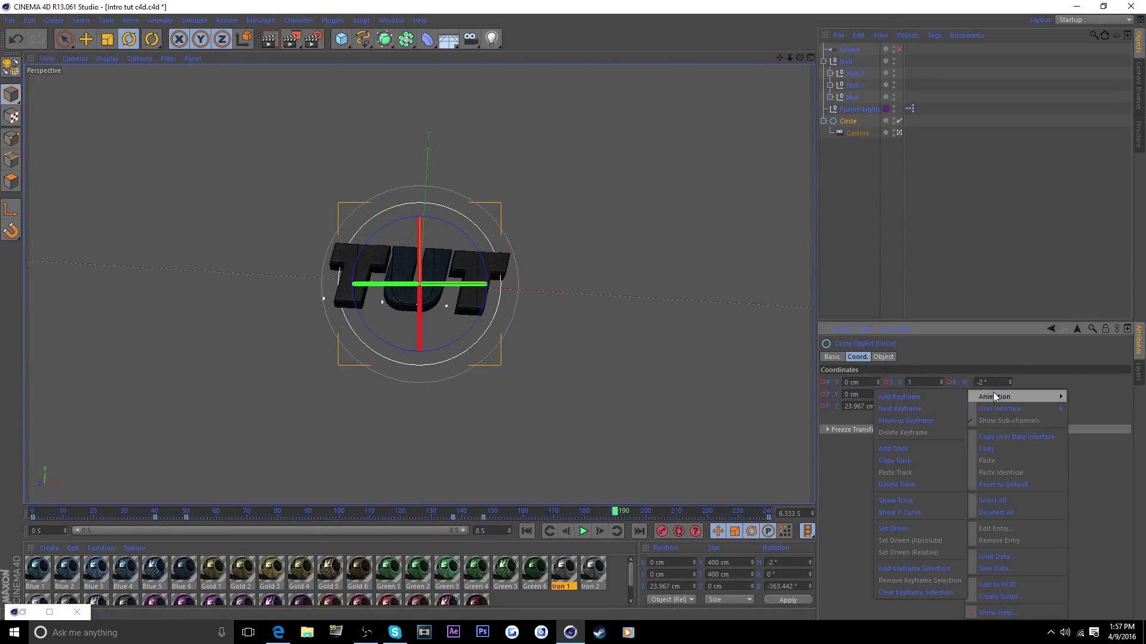
click(900, 513)
drag(668, 137, 695, 139)
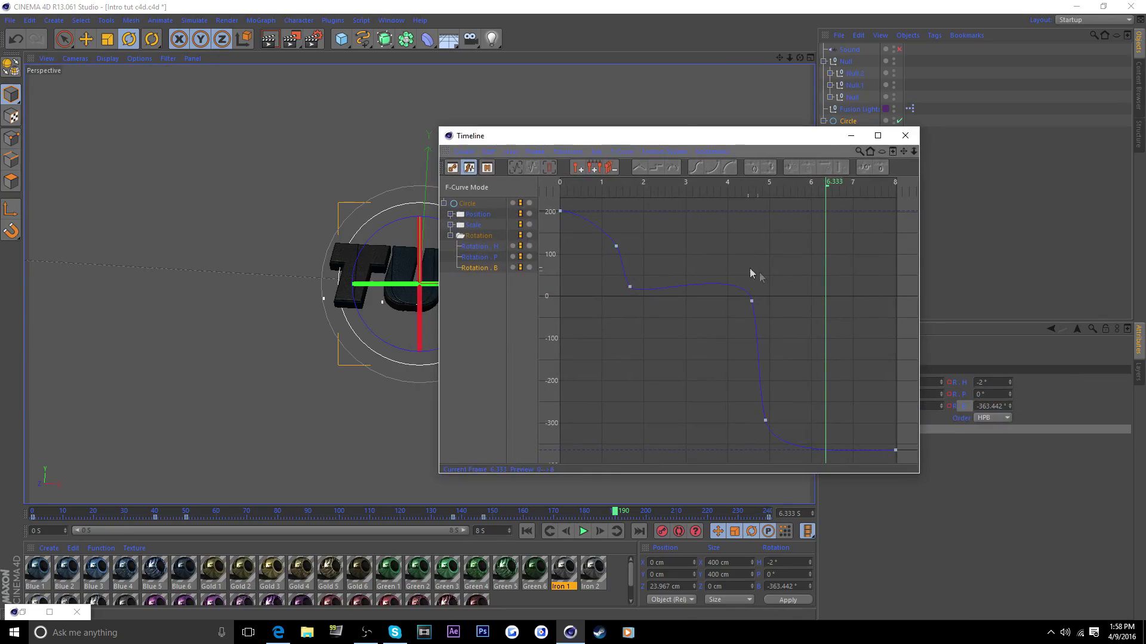
Flatten the tangent of the 4.567 s key on the bank curve to about 0.862 s and -24.844°, and play from the start.
click(752, 301)
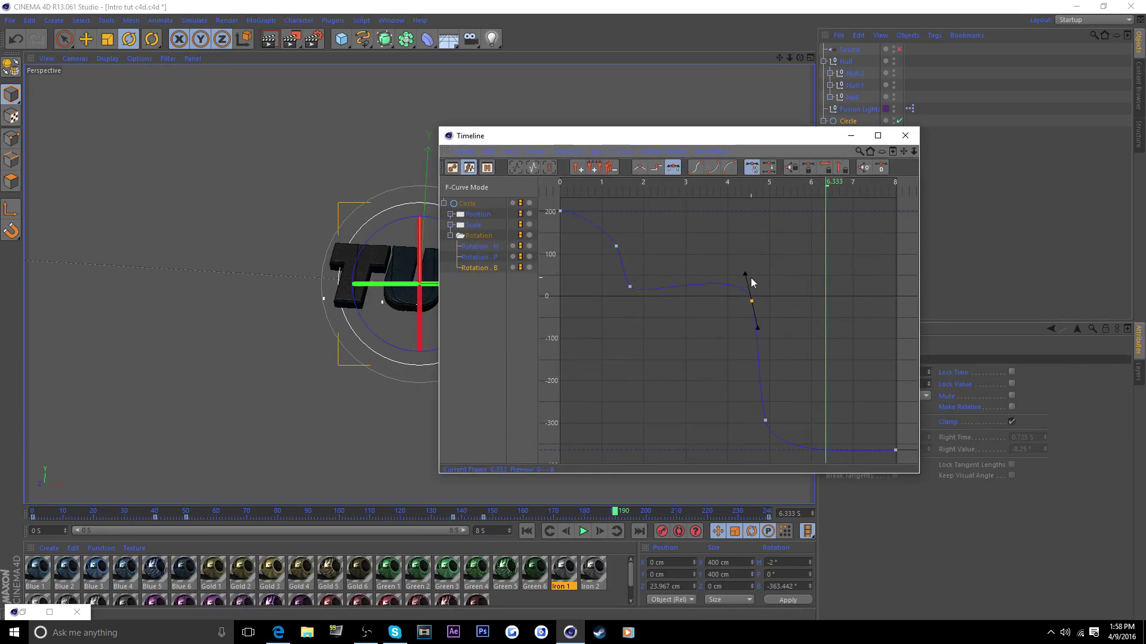
drag(744, 274, 722, 284)
drag(614, 511, 270, 524)
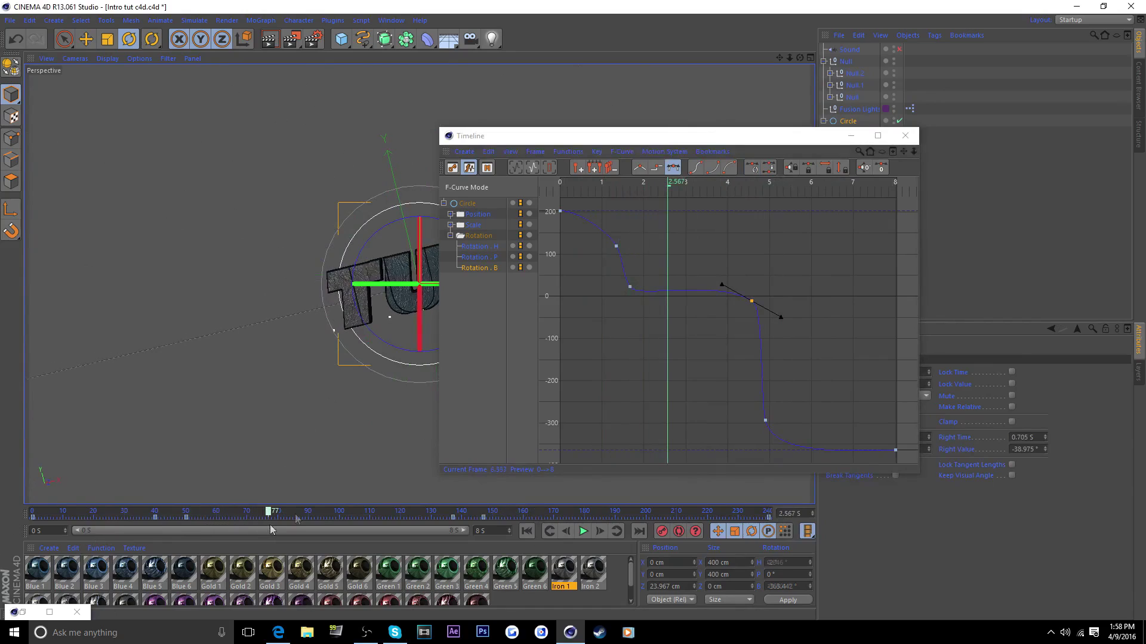
drag(729, 287, 718, 289)
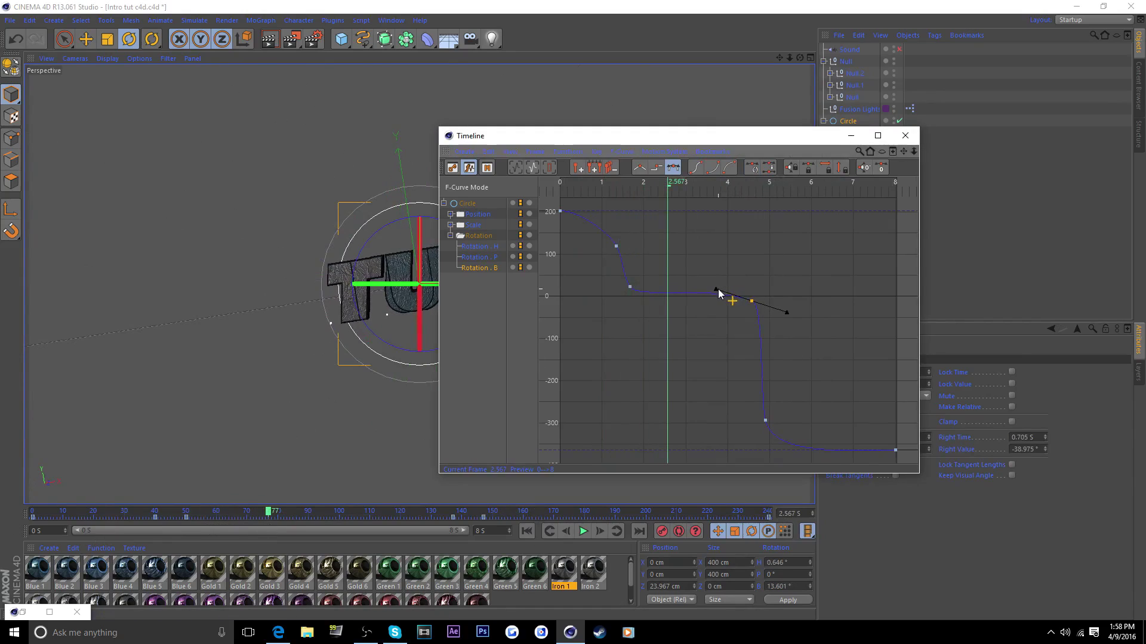
click(528, 531)
click(582, 532)
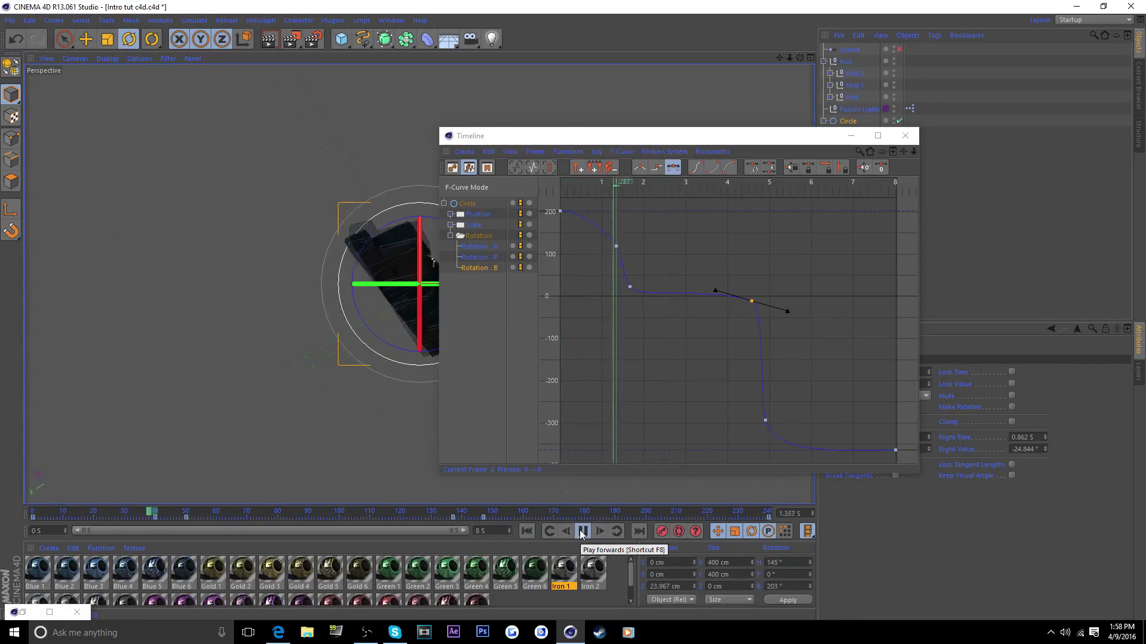
Fine-tune the tangent of the 4.567 s key on the bank curve to about 0.877 s and -23.431°, and replay from the start.
click(583, 532)
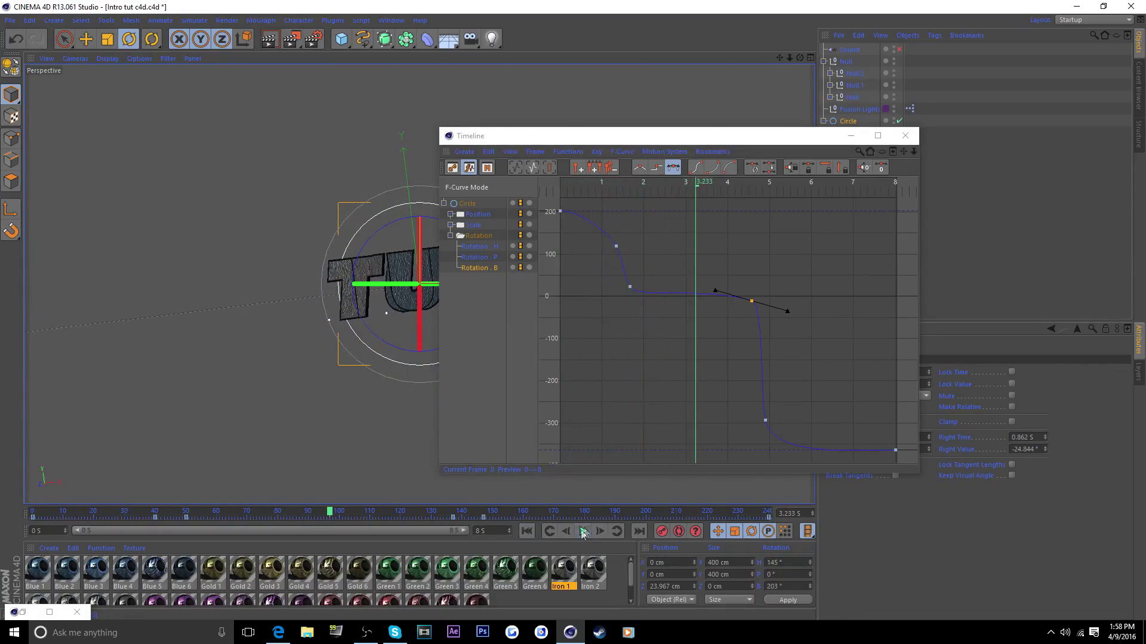
drag(720, 288, 716, 289)
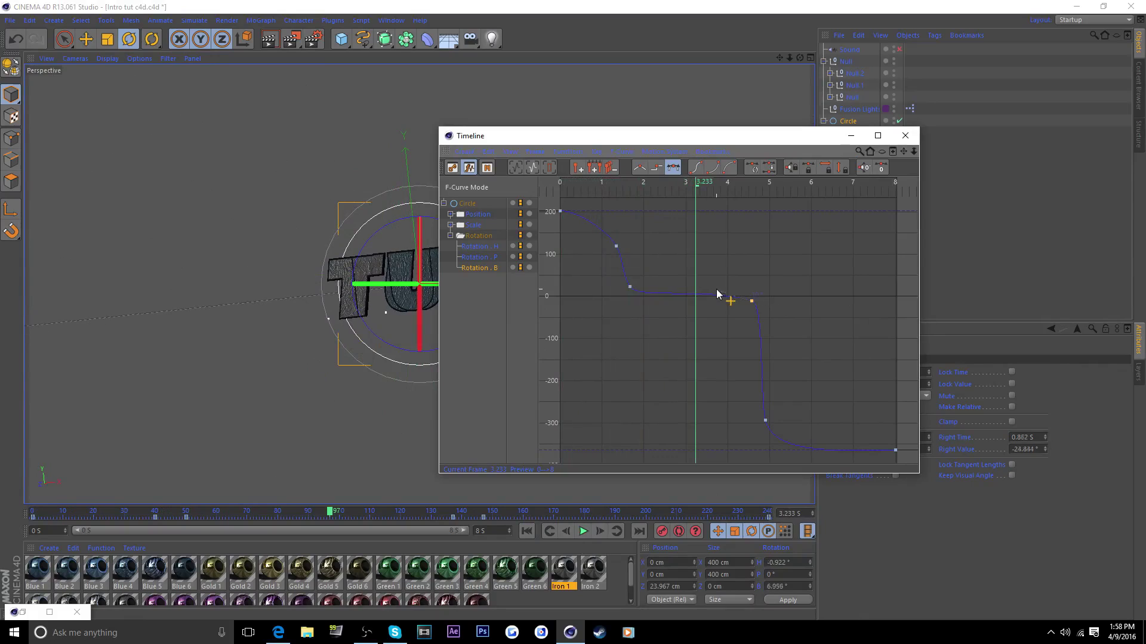
click(527, 531)
click(583, 531)
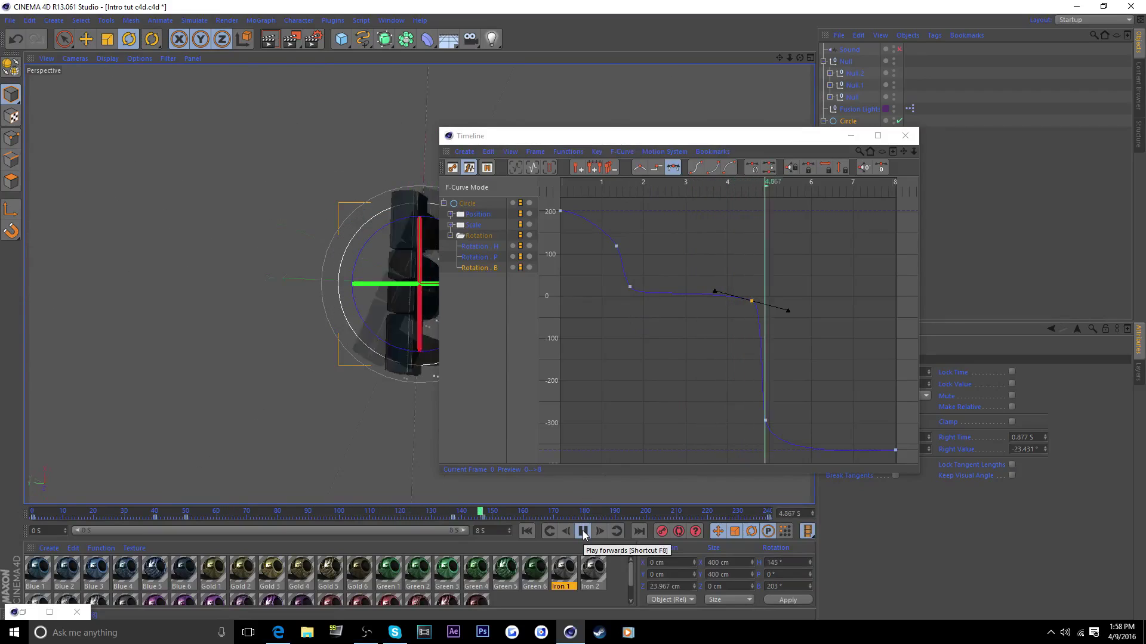
click(582, 531)
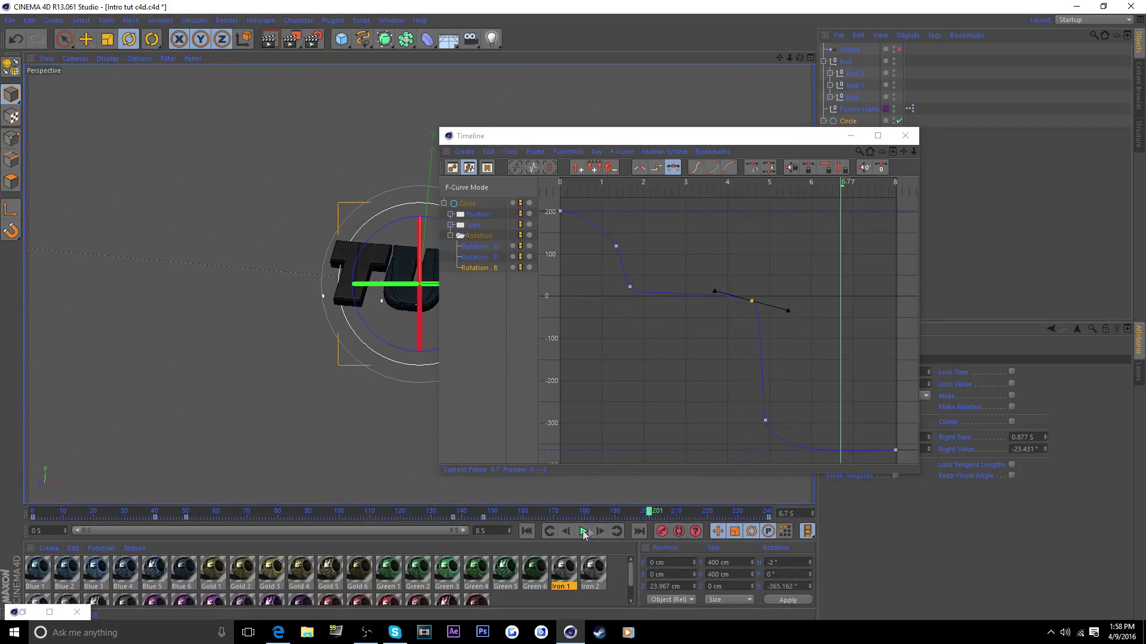
Put the Timeline away, rotate the parent Null to a pitch of about -650.735° at frame 147, record a keyframe, and scrub through the spin.
click(850, 135)
drag(656, 512, 461, 524)
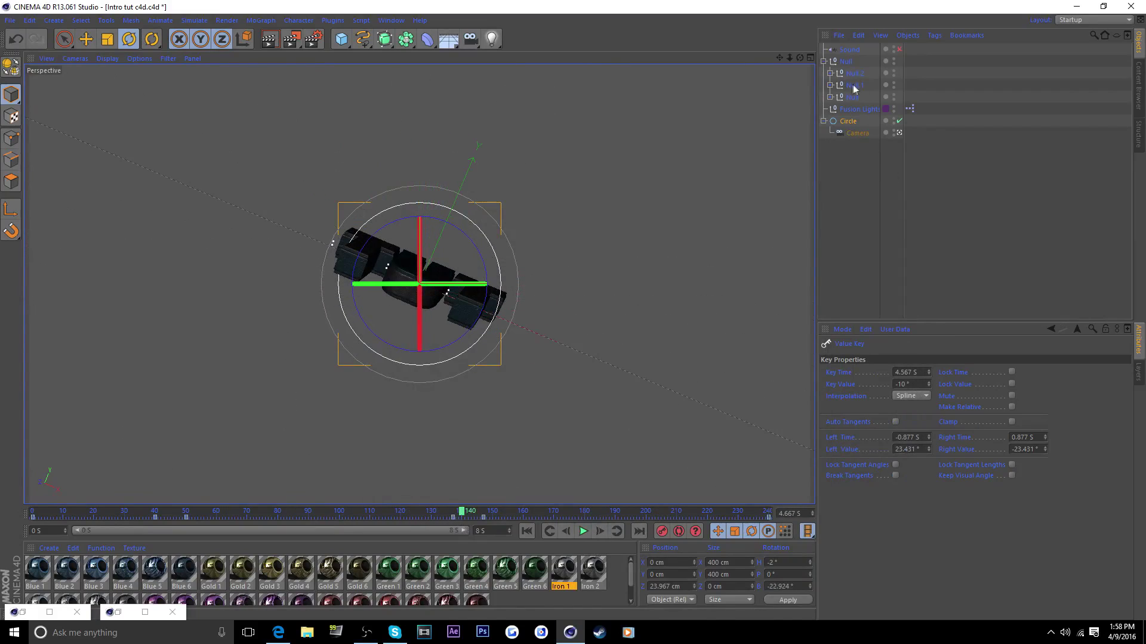
click(846, 62)
drag(461, 512, 486, 521)
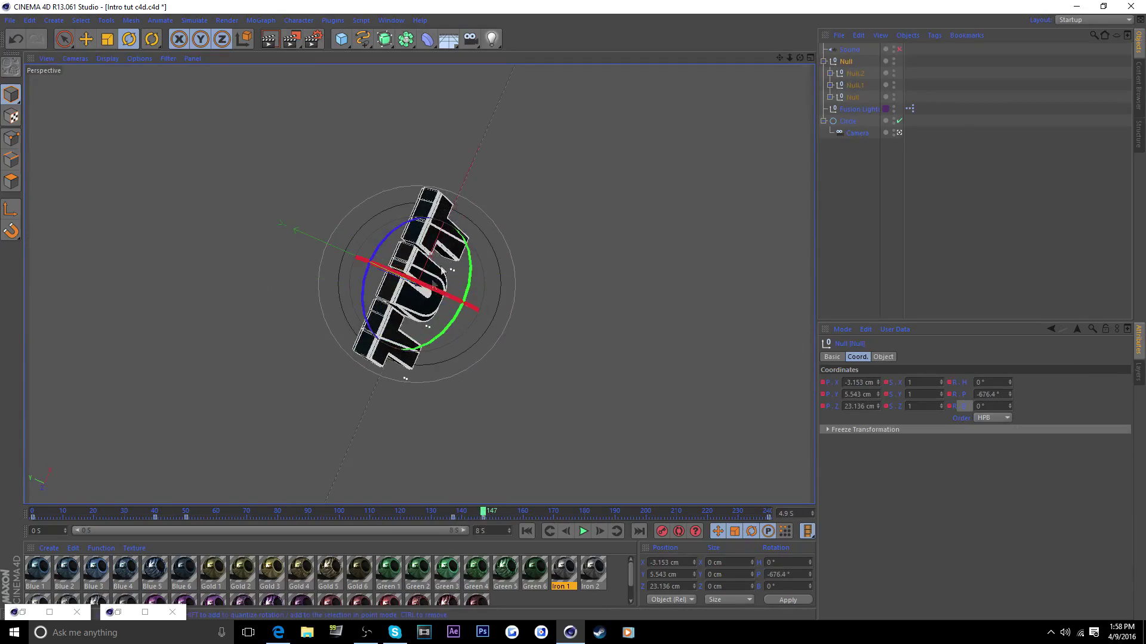
drag(425, 287, 458, 295)
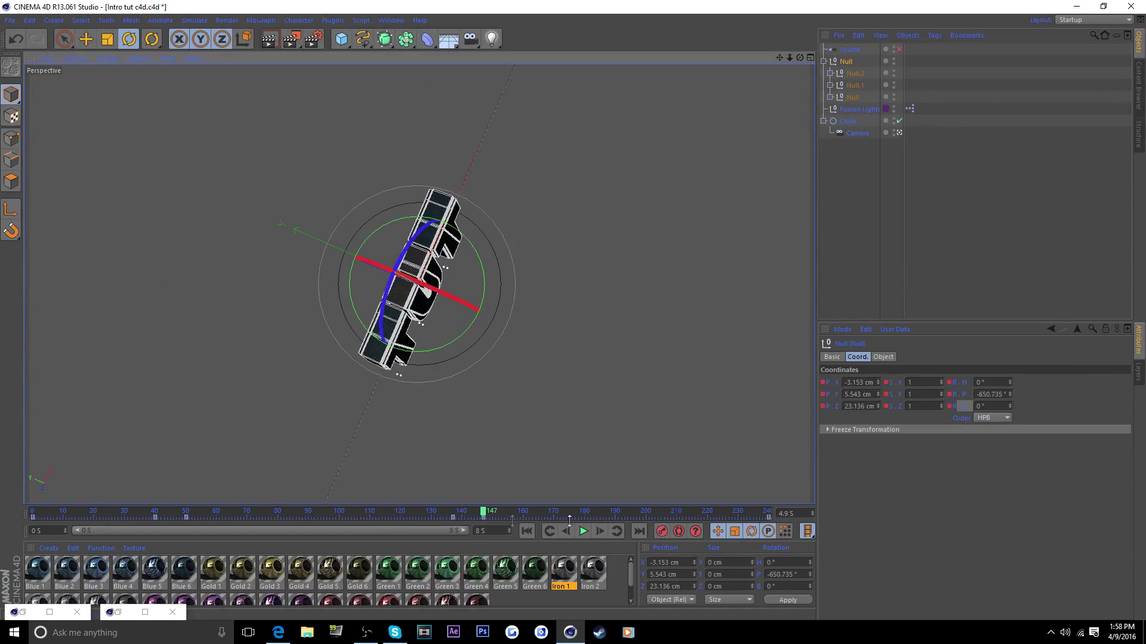
drag(418, 514, 531, 513)
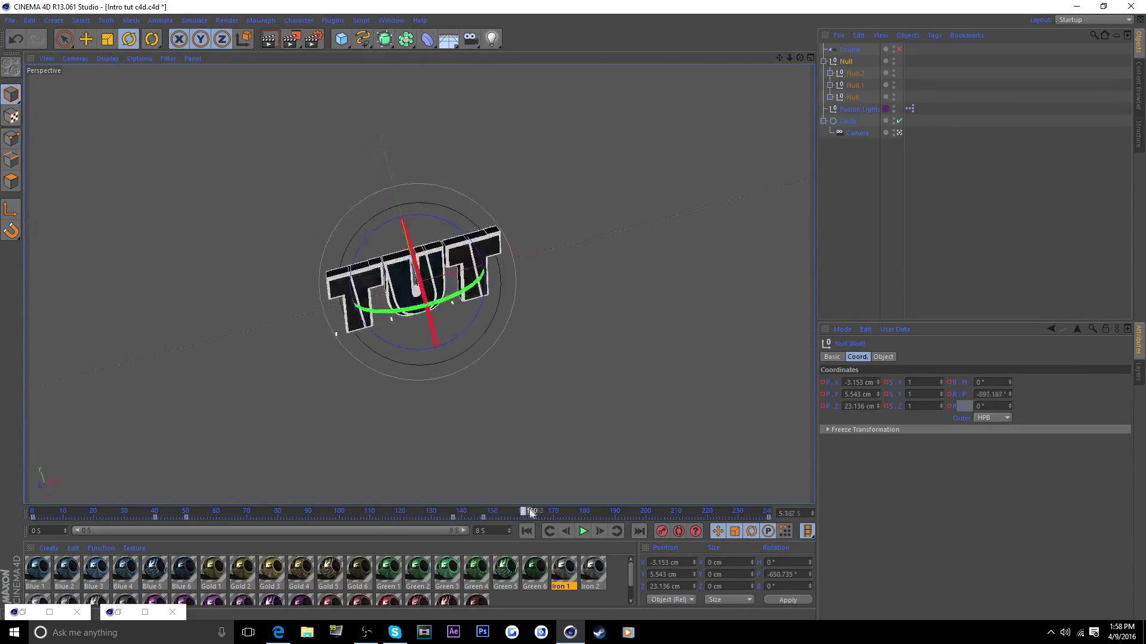
drag(457, 526, 666, 523)
Play the animation from the start with the Sound object enabled and nothing selected.
click(526, 532)
click(583, 532)
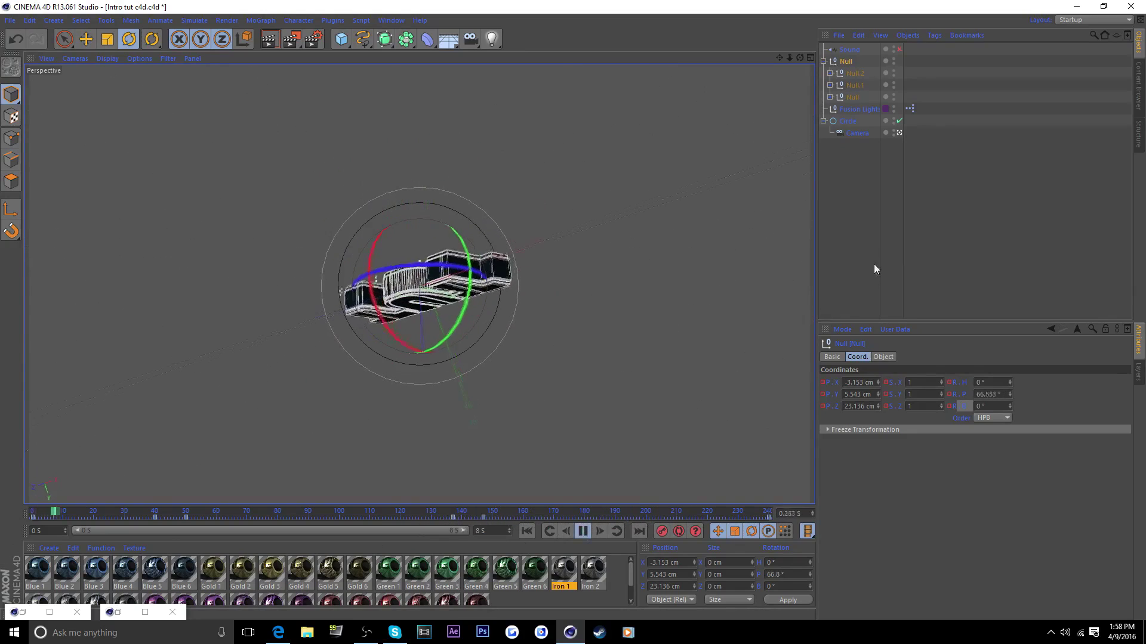
click(942, 198)
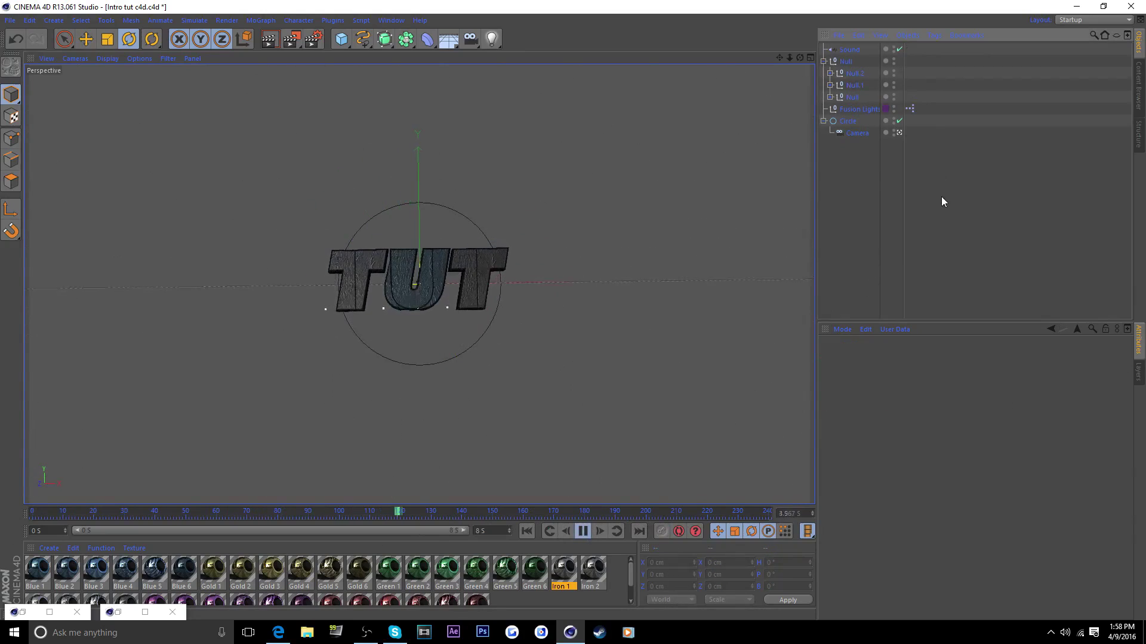
click(582, 531)
click(849, 122)
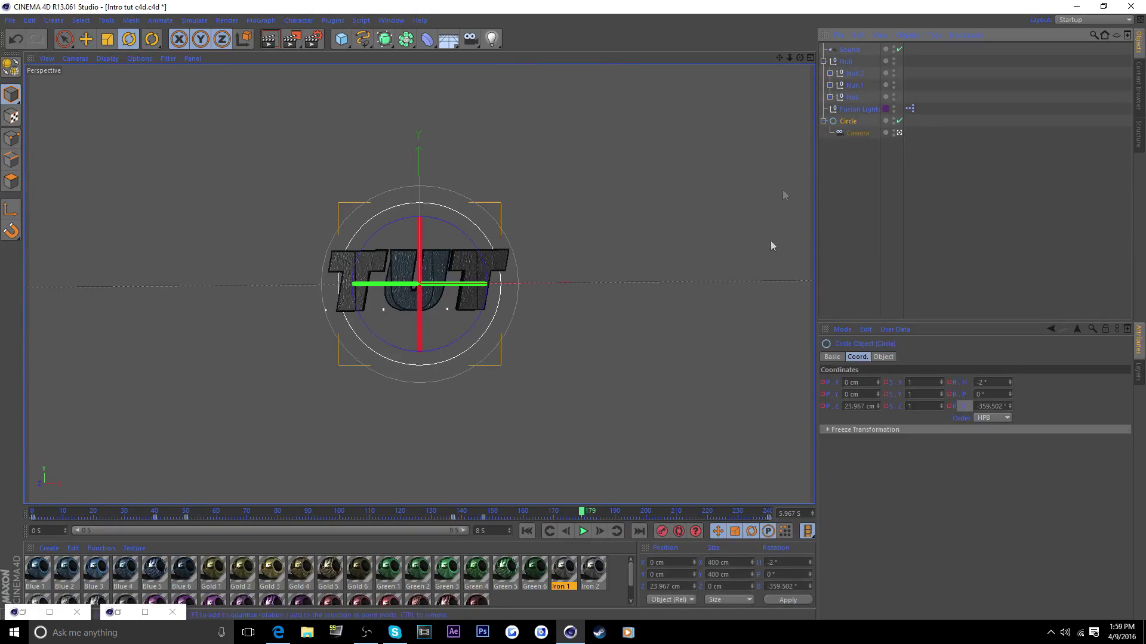
At frame 147, rotate the parent Null to a pitch of about -632.79°, record a keyframe, and play the second spin.
click(847, 62)
drag(583, 514, 482, 521)
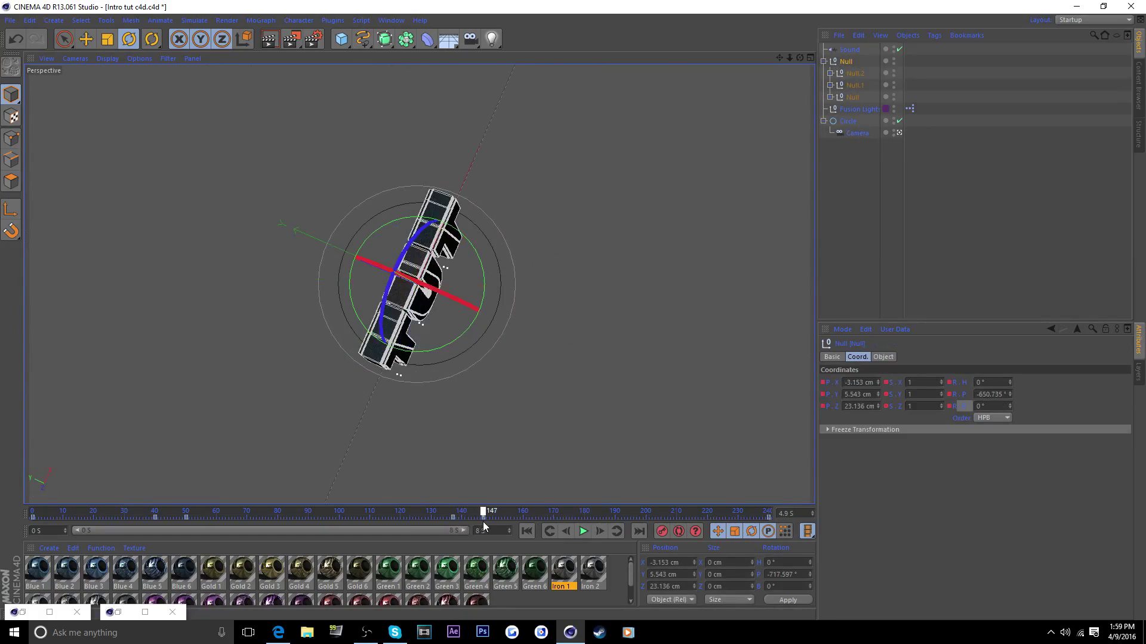
drag(442, 294, 535, 356)
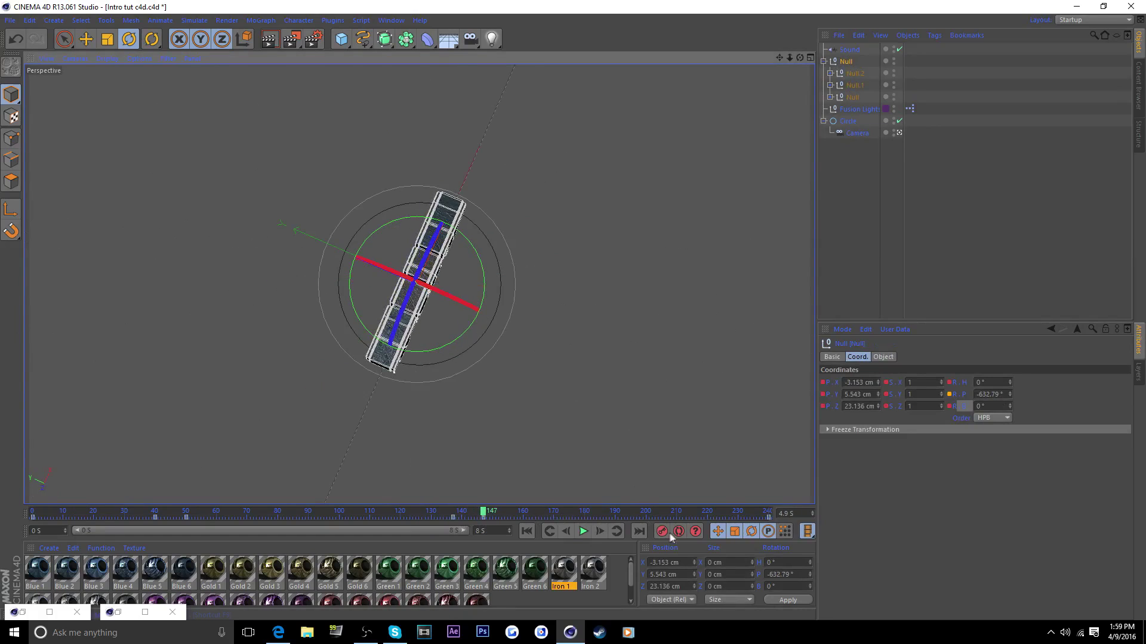
drag(484, 515, 394, 512)
click(586, 534)
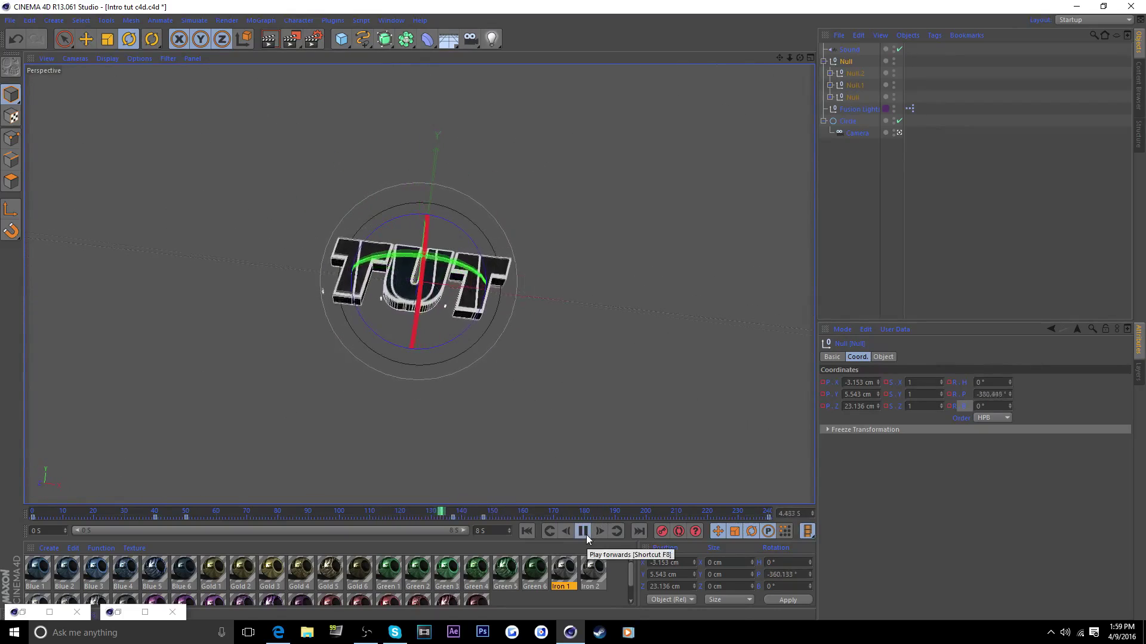
click(585, 535)
At frame 147, rotate the parent Null to a pitch of about -618.307°, record a keyframe, and review the second spin.
drag(558, 515, 483, 530)
drag(458, 309, 479, 310)
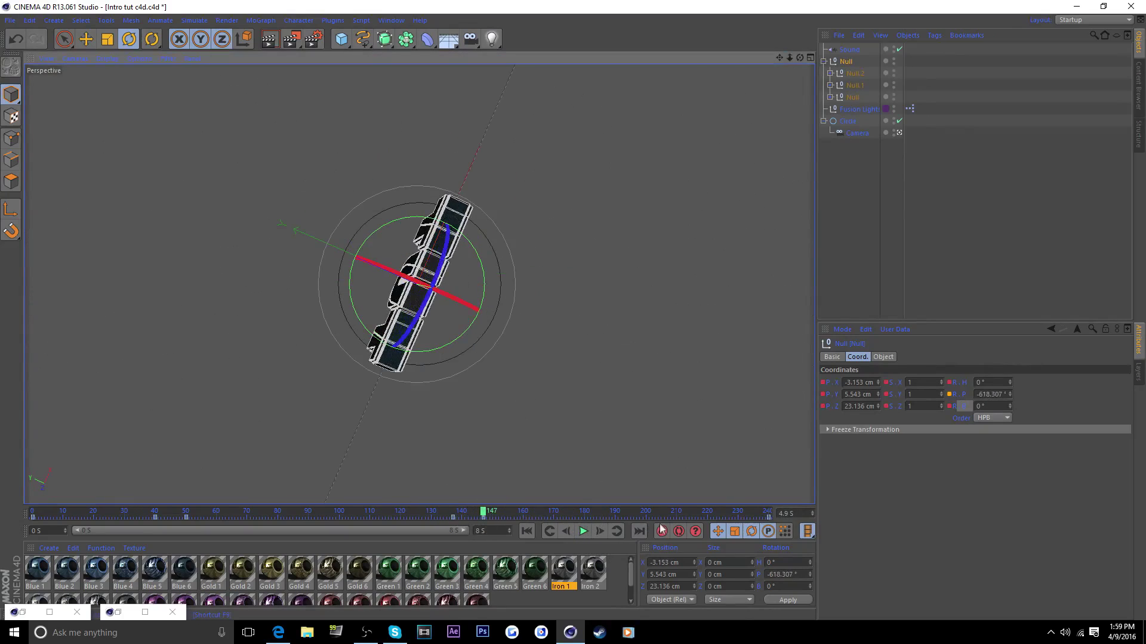
drag(460, 517, 515, 503)
click(583, 531)
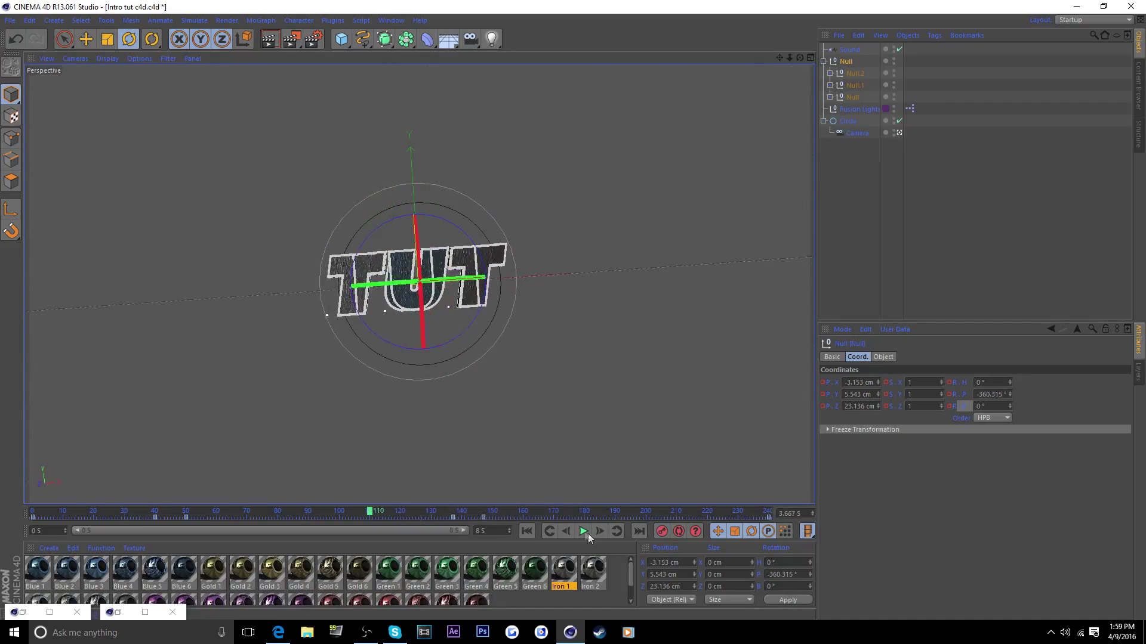
click(842, 213)
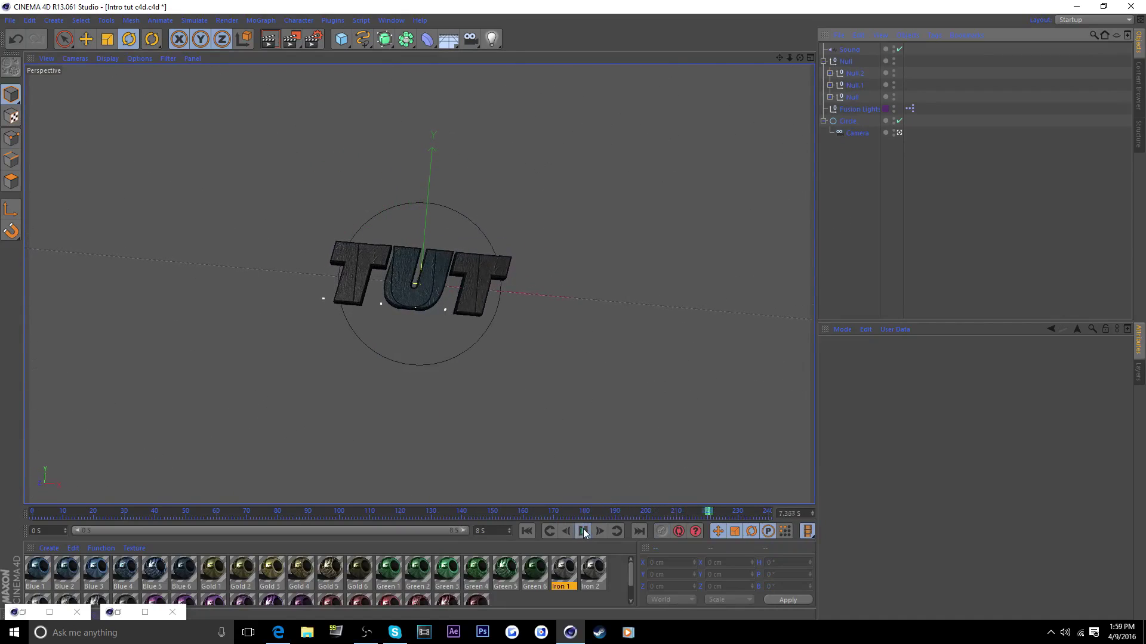
drag(721, 514, 727, 515)
drag(599, 513, 364, 512)
drag(435, 511, 521, 497)
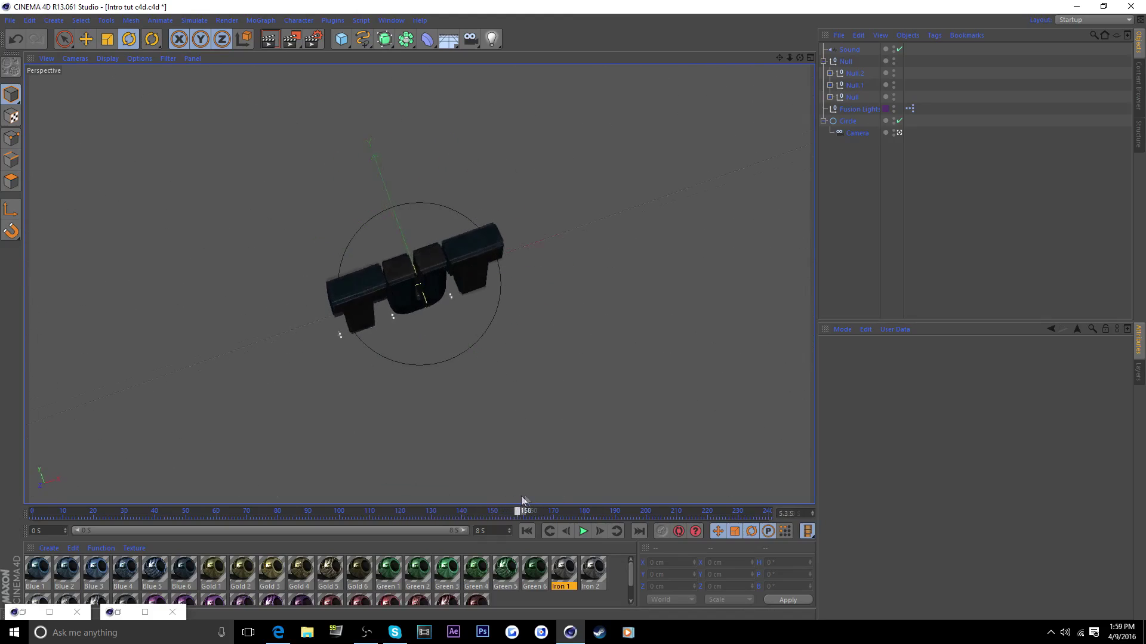
Show the F-curve of the parent Null's pitch rotation in a reduced Timeline window beside the text.
click(846, 61)
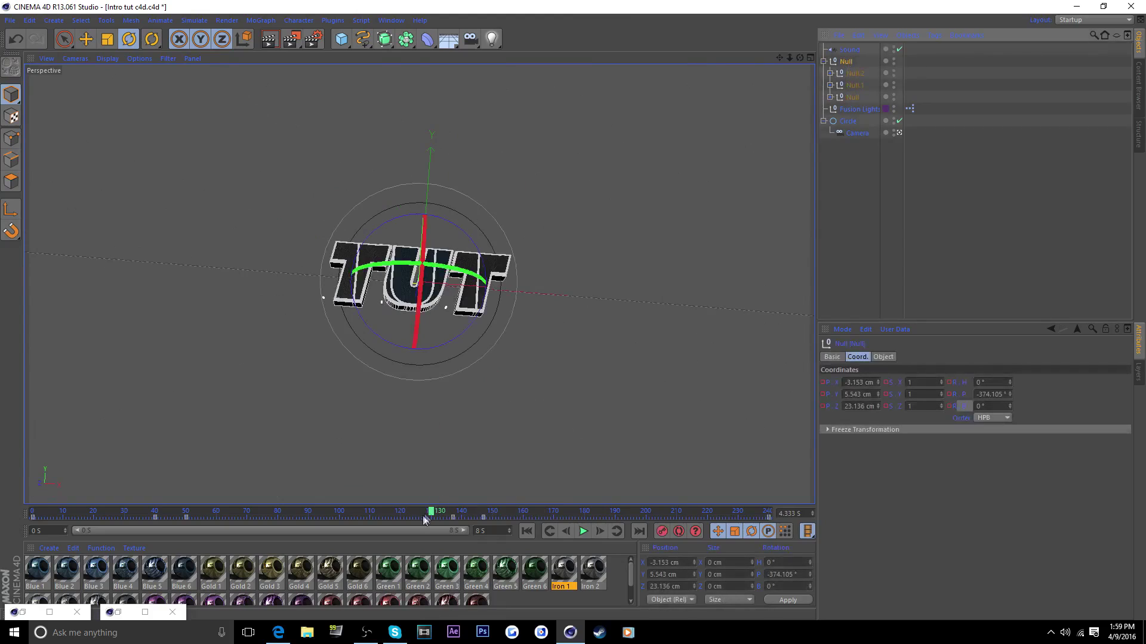
drag(431, 512, 361, 535)
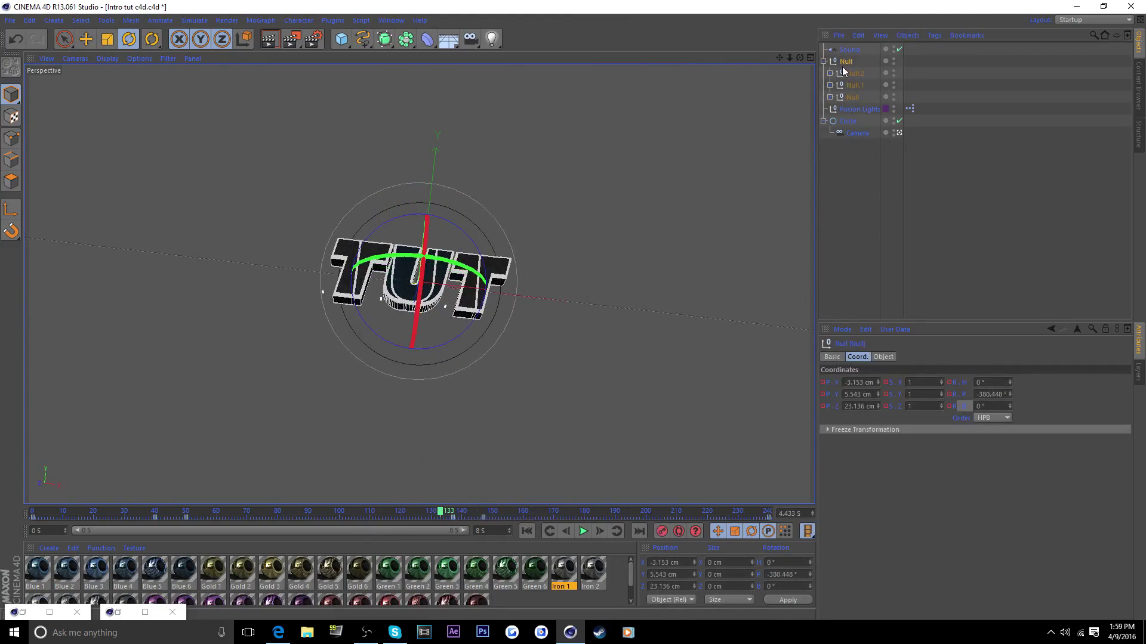
right_click(964, 394)
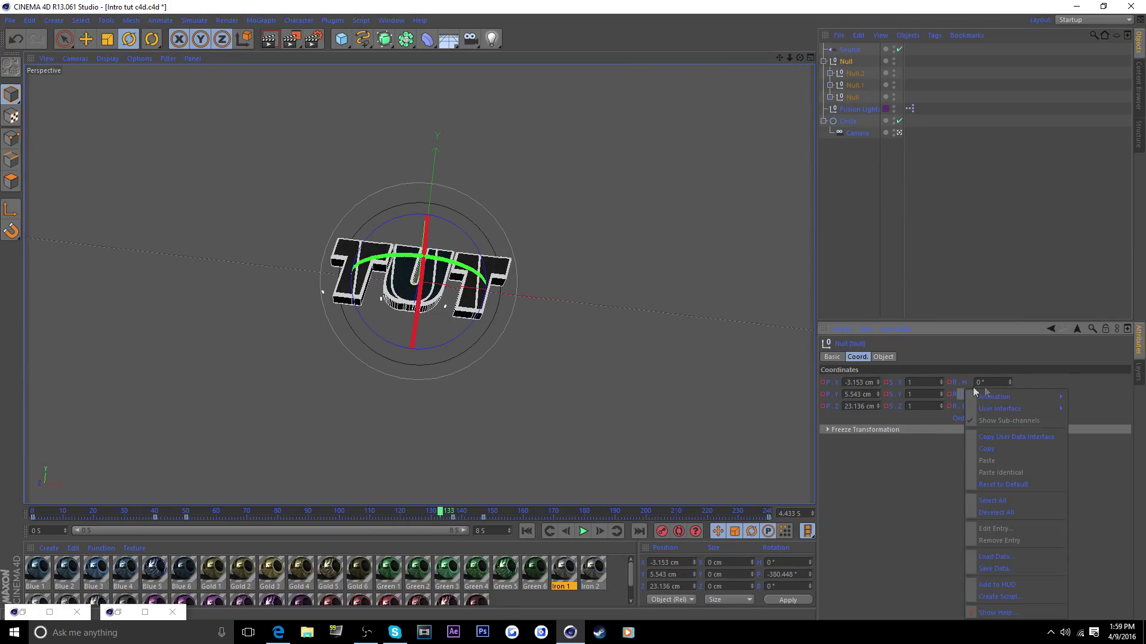
mouse_move(1002, 398)
click(931, 502)
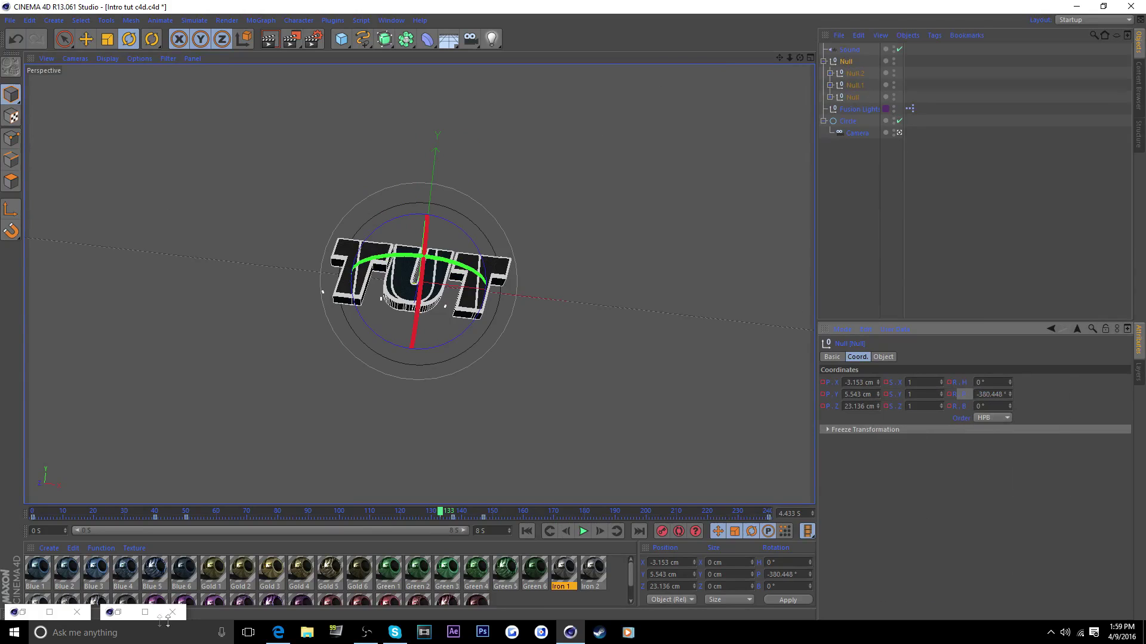
click(117, 614)
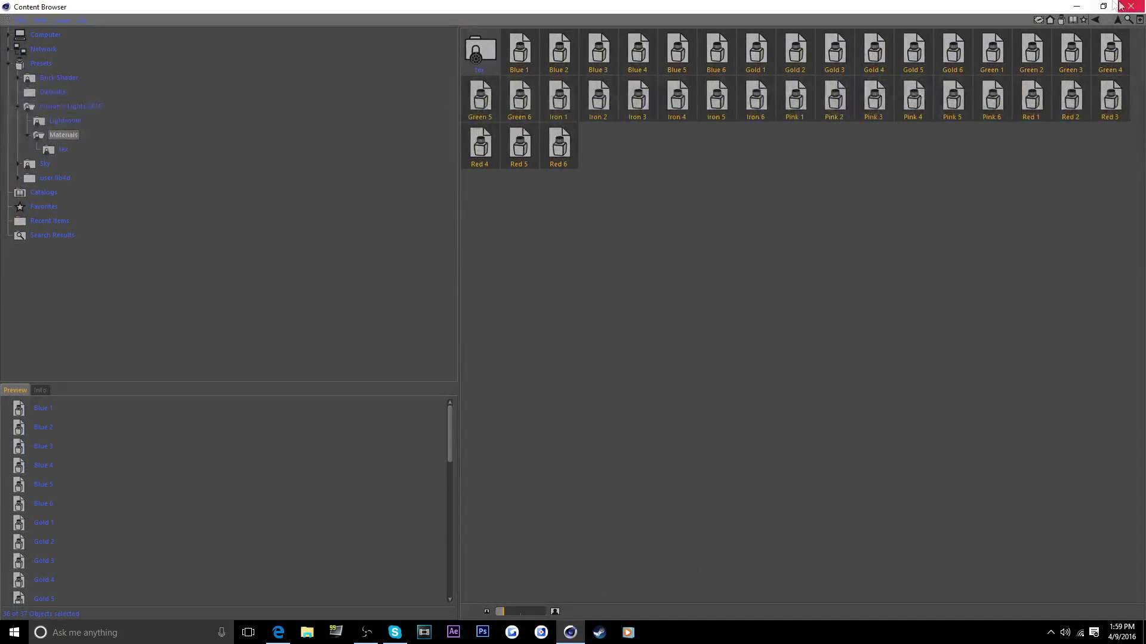
click(1077, 6)
click(145, 613)
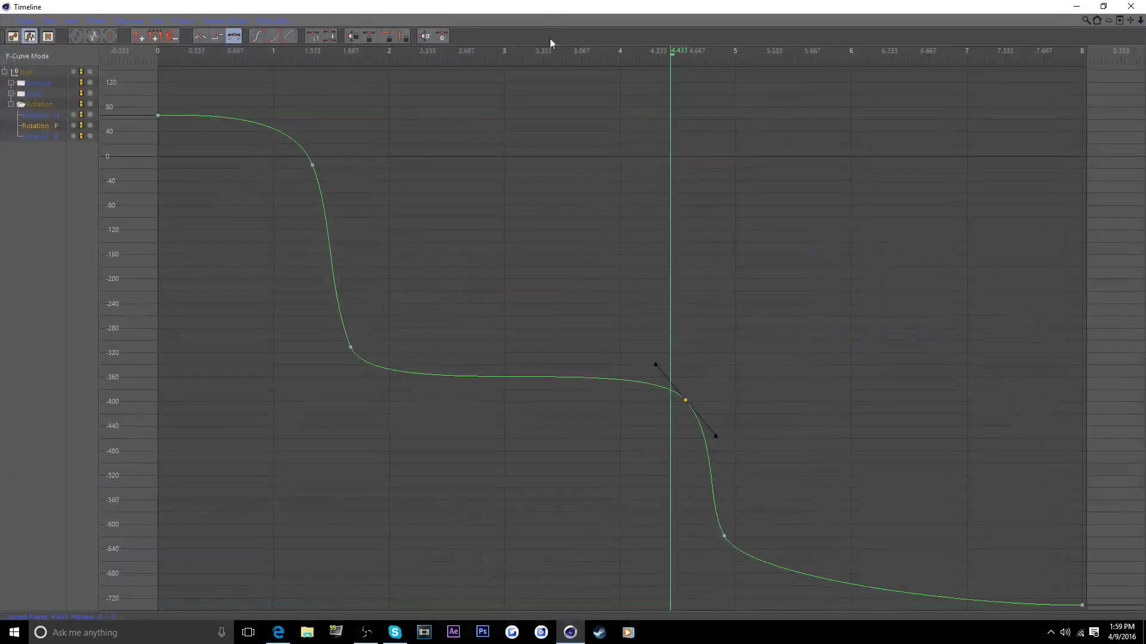
drag(551, 7, 739, 128)
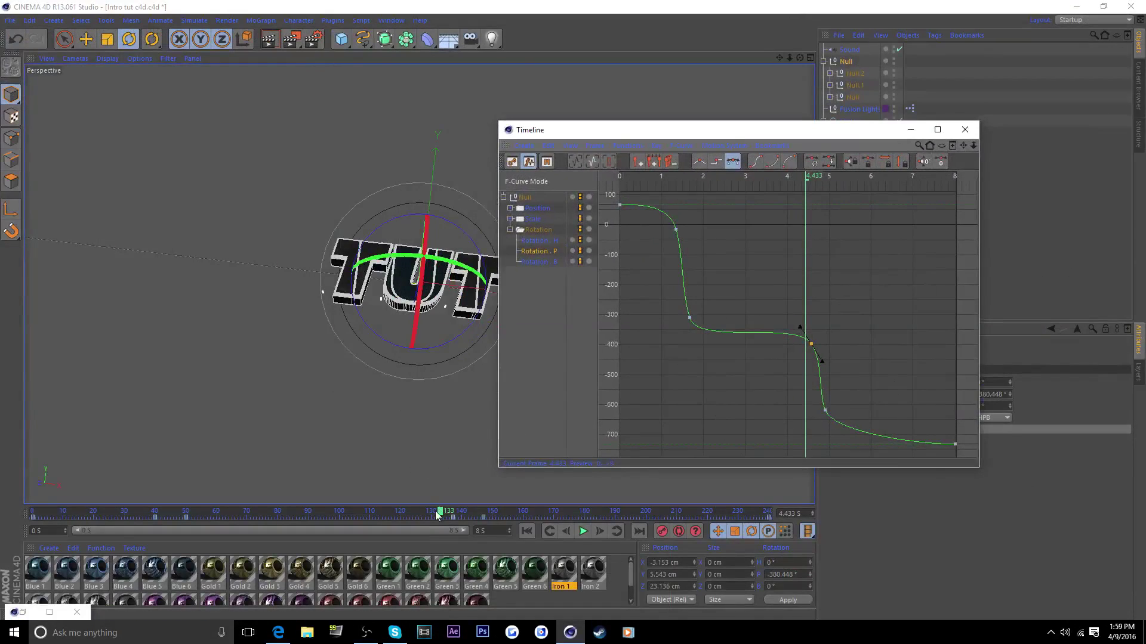
Flatten the tangent of the 4.567 s key on the pitch curve to about 0.392 s and -34.362°, play the result, and close the Timeline.
drag(436, 514, 461, 518)
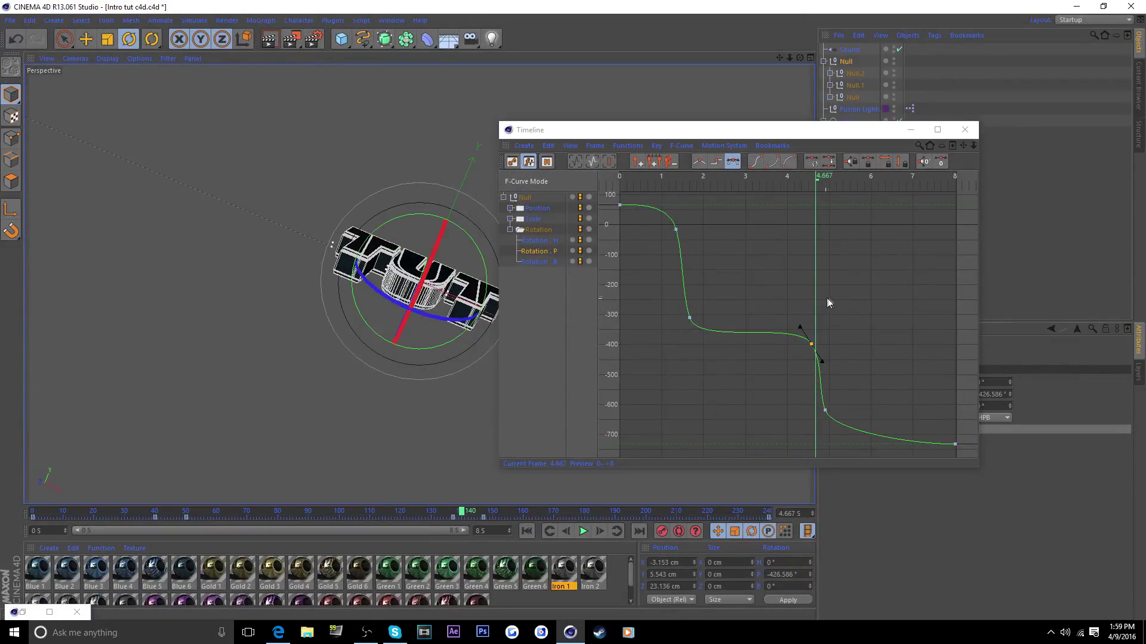
drag(801, 324, 796, 334)
drag(461, 513, 384, 516)
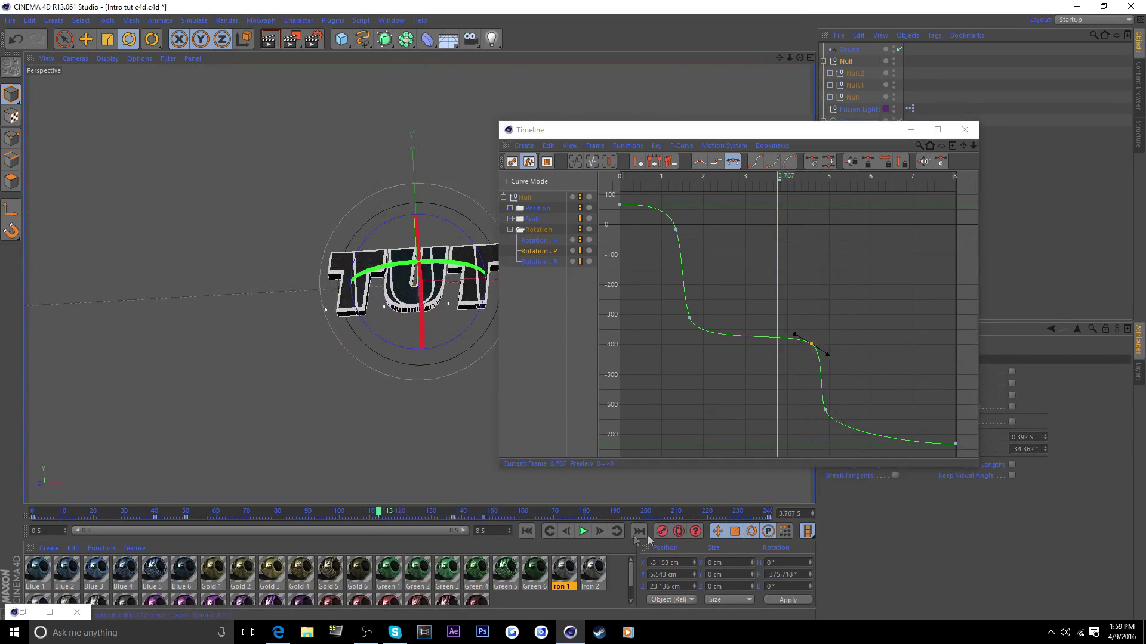
click(580, 533)
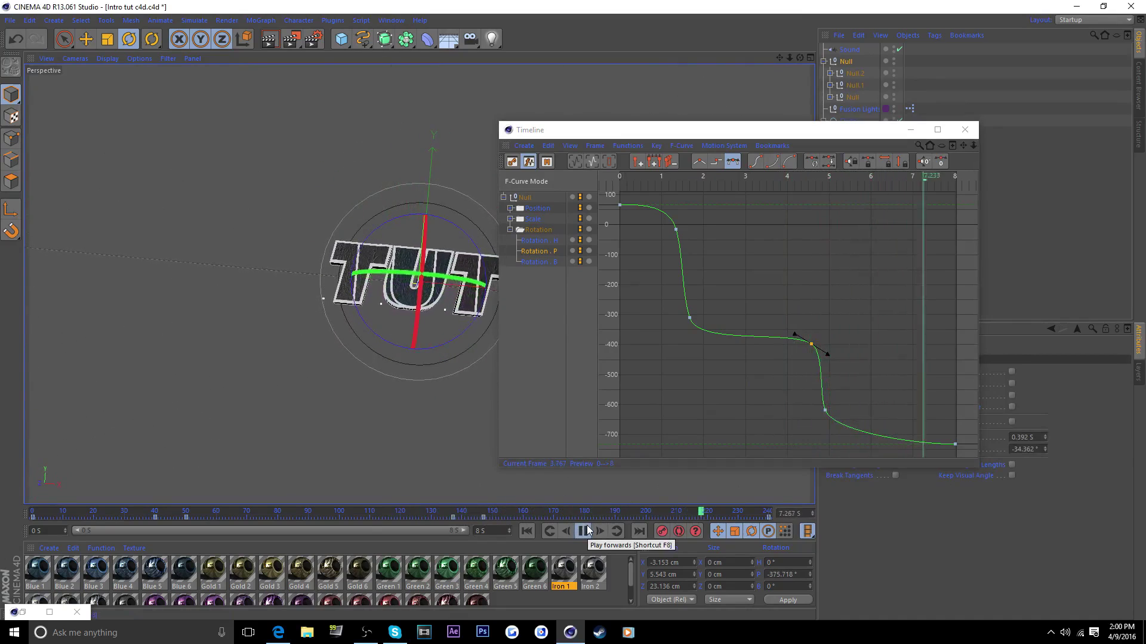
click(586, 531)
click(965, 130)
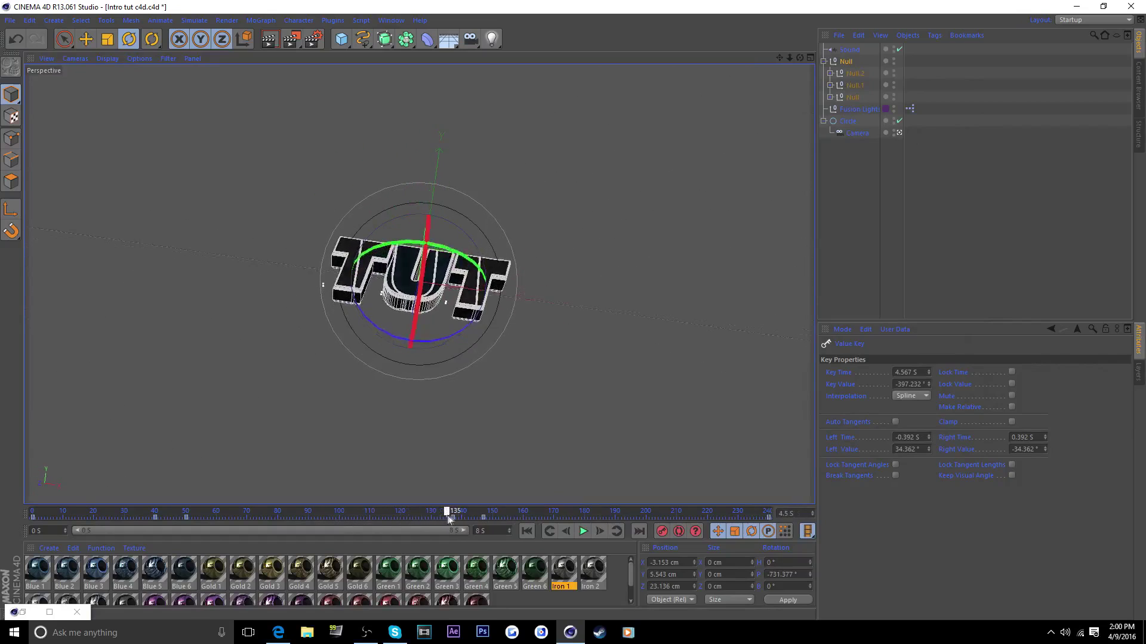
At frame 147, rotate the parent Null to a pitch of about -638.709°, record a keyframe, and scrub back before the spin.
drag(450, 518, 532, 510)
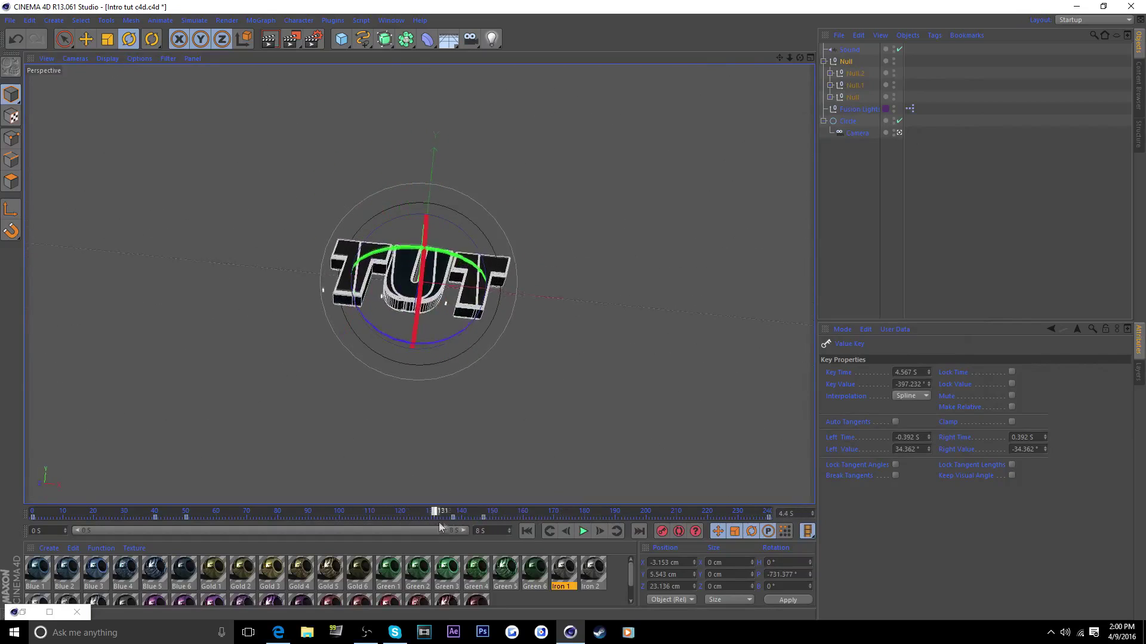
drag(439, 521, 484, 525)
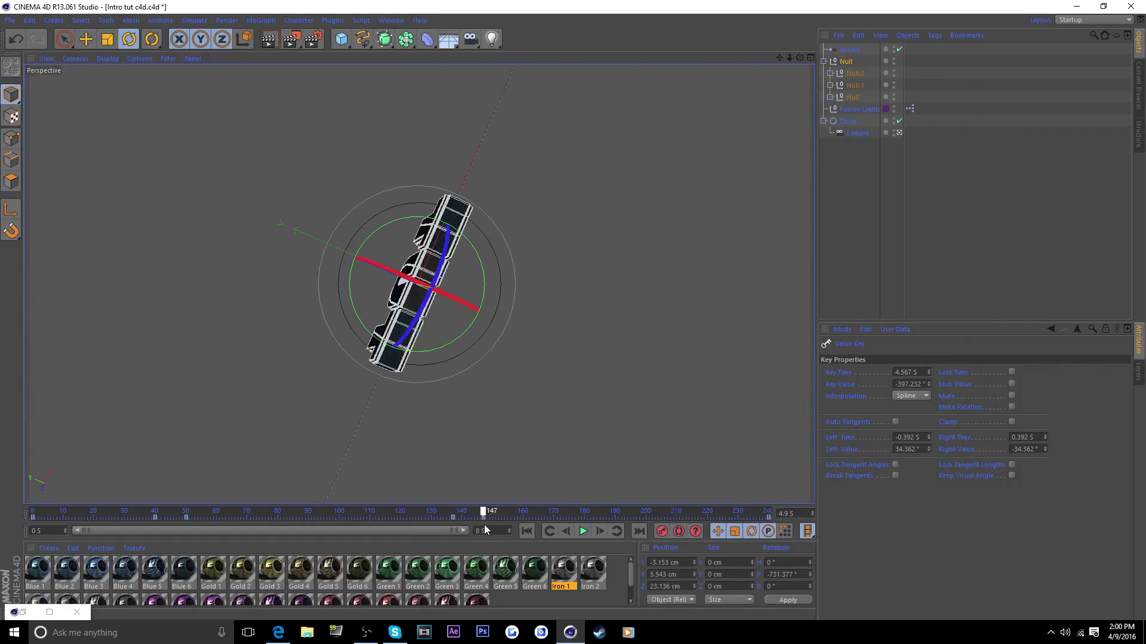
drag(460, 299, 431, 288)
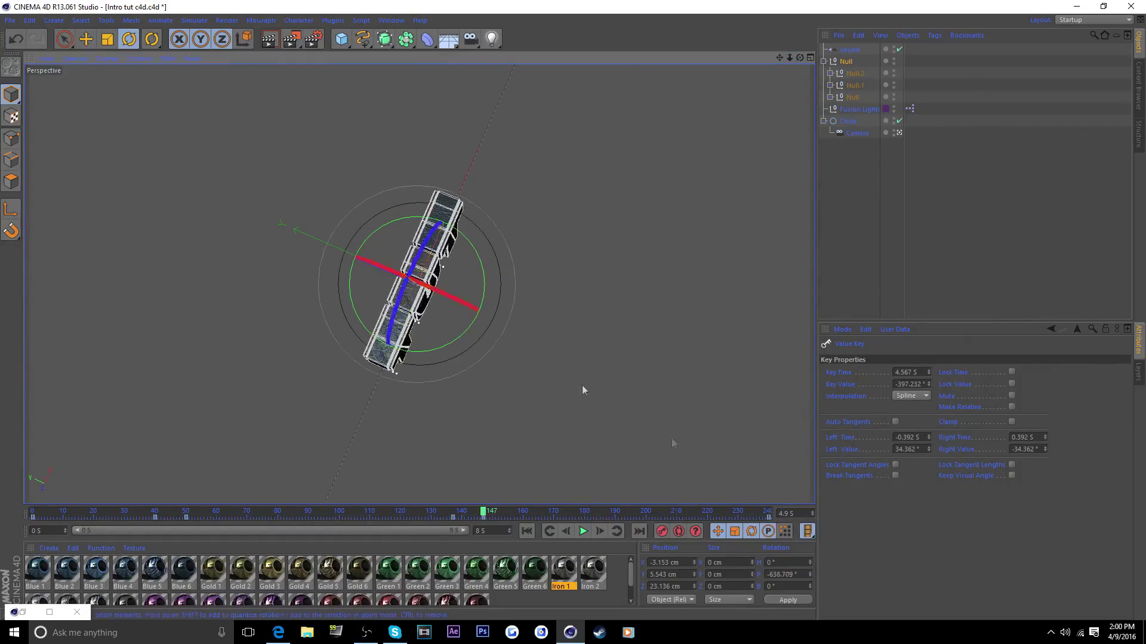
drag(529, 518, 502, 515)
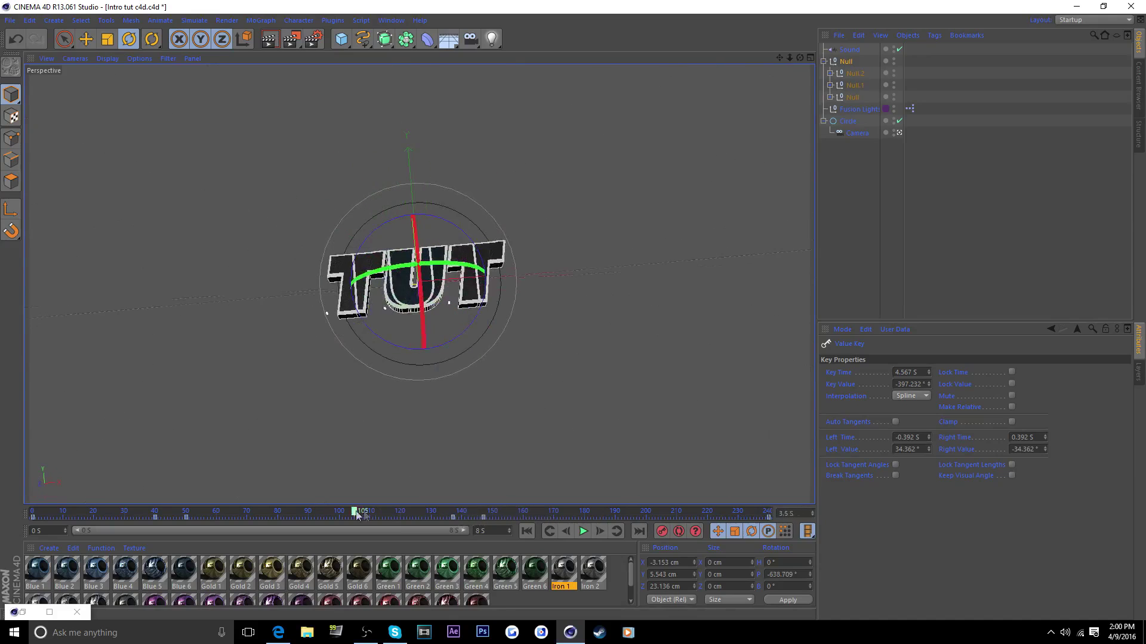
Play the second spin, disable the Sound object, clear the selection, and replay the spin.
click(583, 531)
click(858, 189)
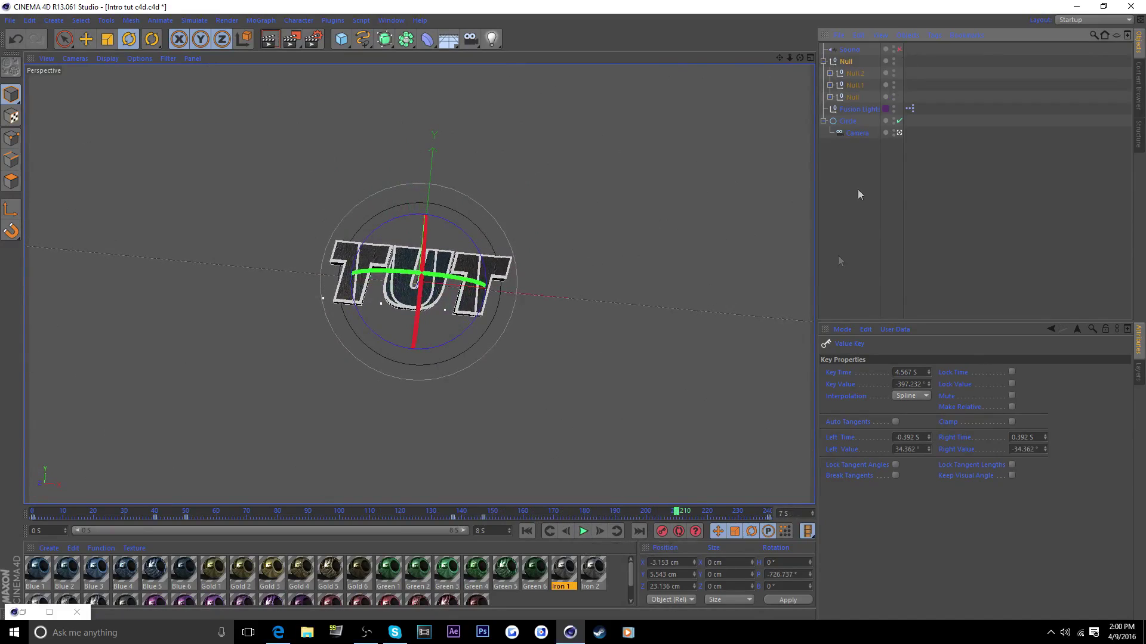
drag(676, 516, 571, 517)
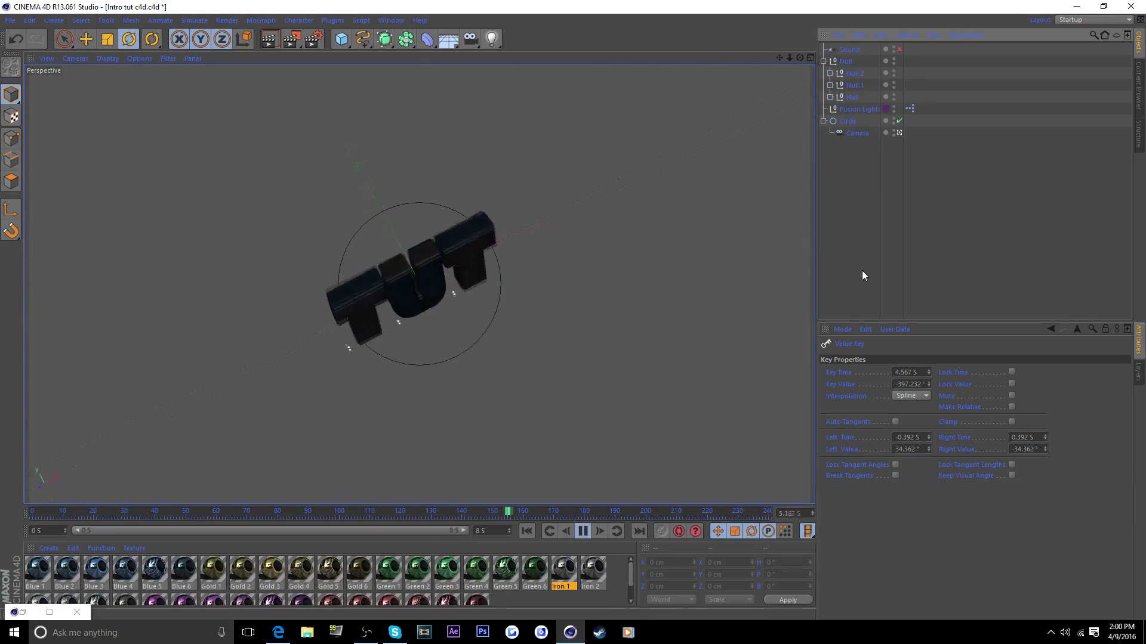
Stop playback and, at frame 0, pull the camera back to a Z position of about -3709.428 cm and record a keyframe.
click(583, 531)
click(844, 122)
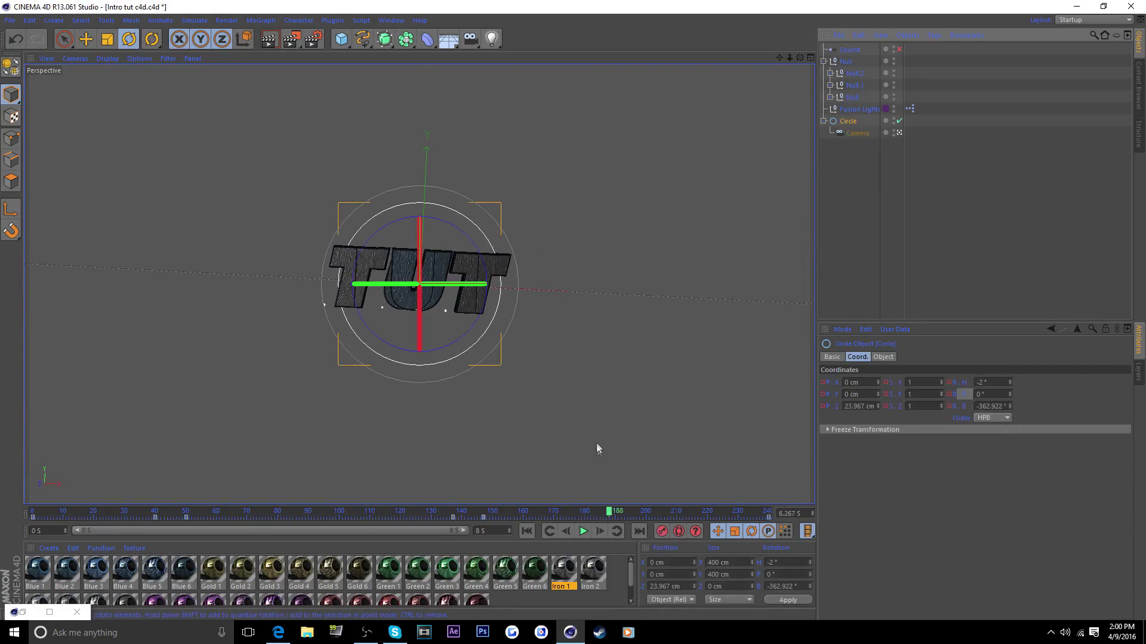
drag(612, 516, 40, 495)
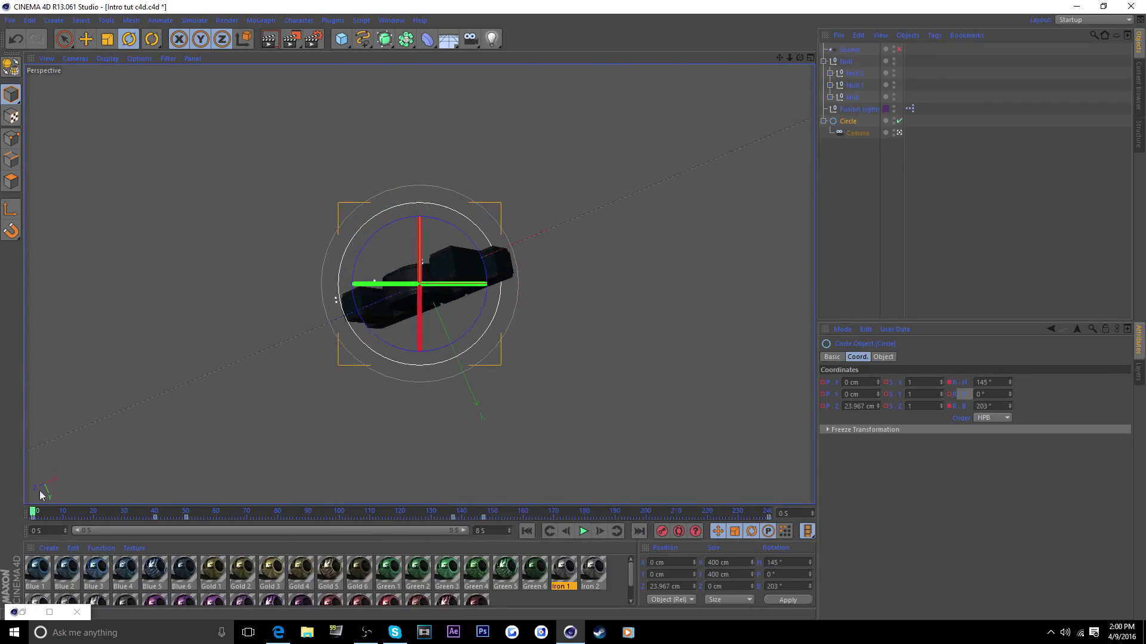
click(861, 132)
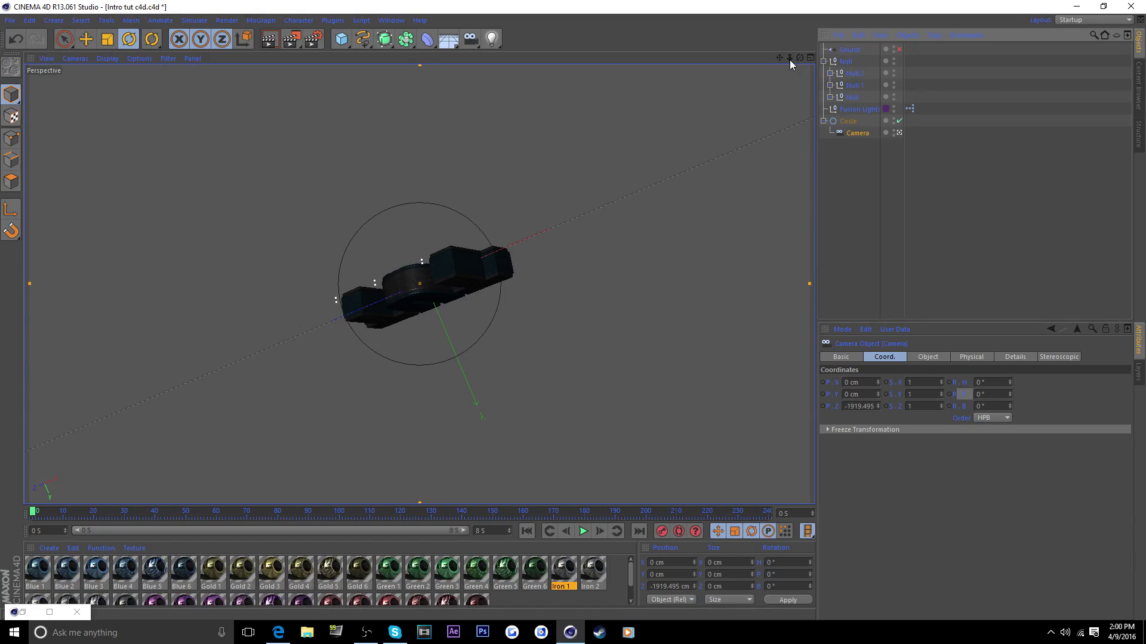
drag(789, 60, 713, 359)
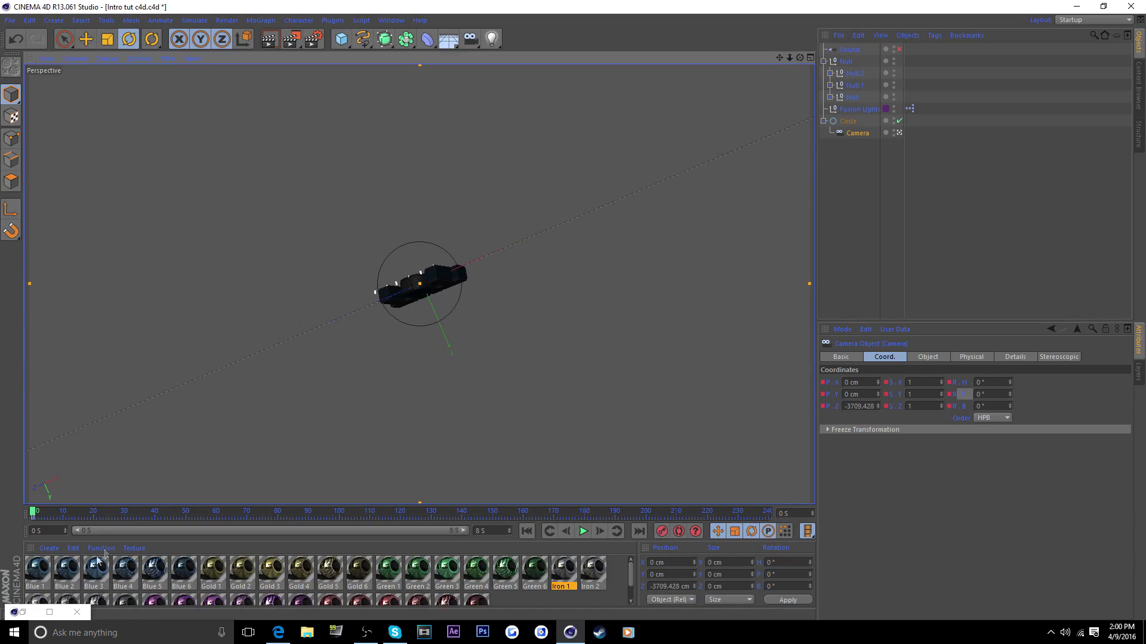
Keyframe the camera's Z position at about -885.305 cm on frame 40 and about -2065.918 cm on frame 50.
drag(135, 510, 155, 521)
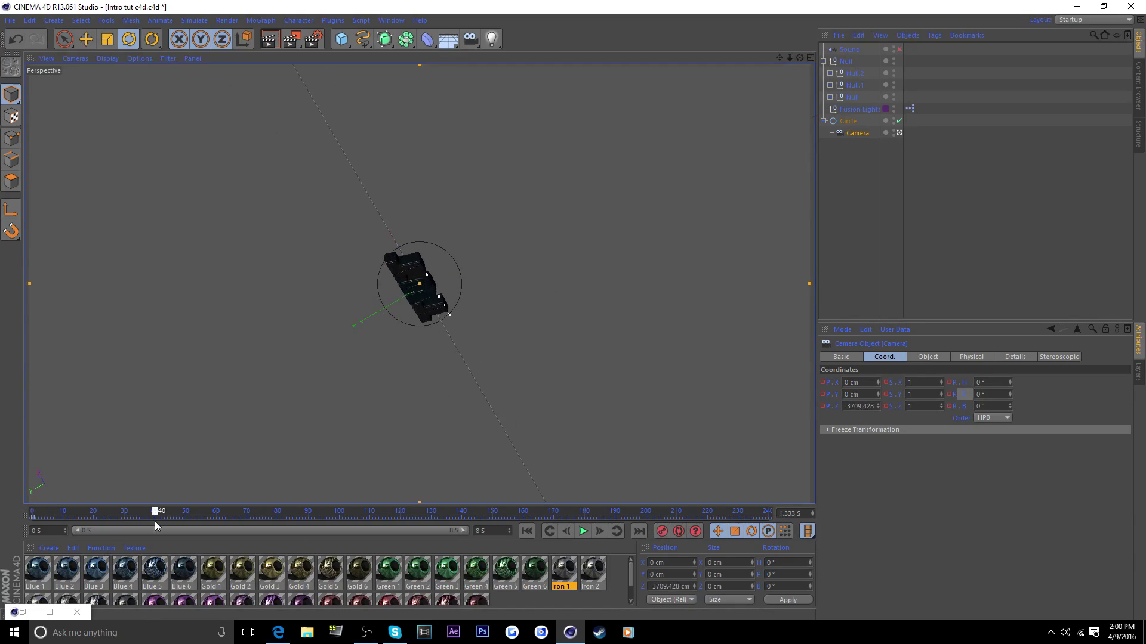
drag(789, 58, 859, 59)
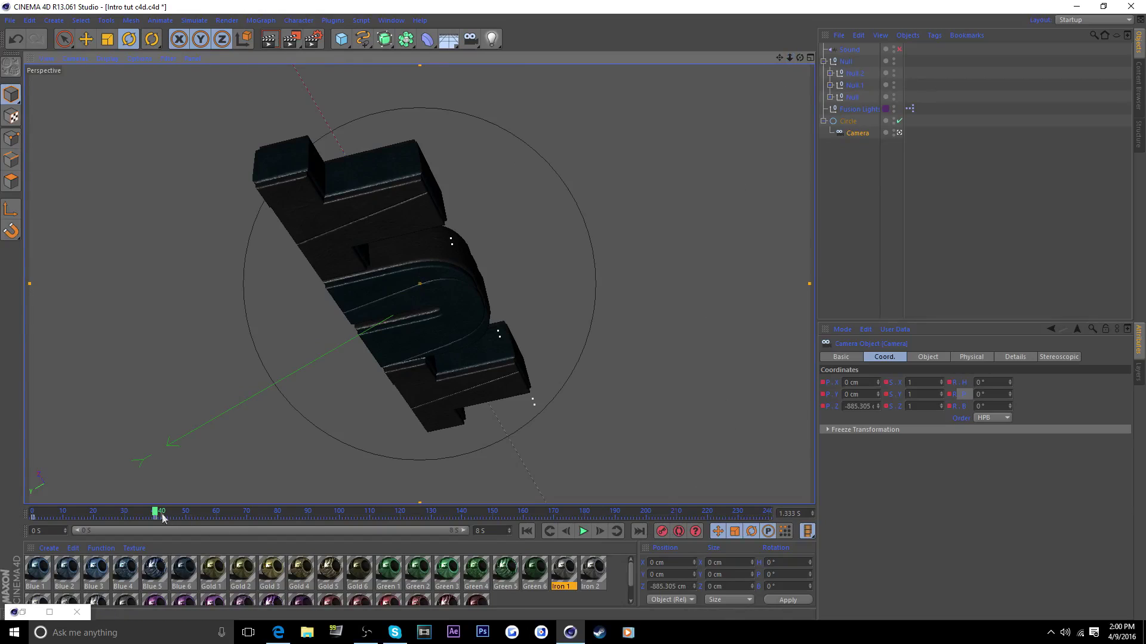
drag(162, 517, 187, 521)
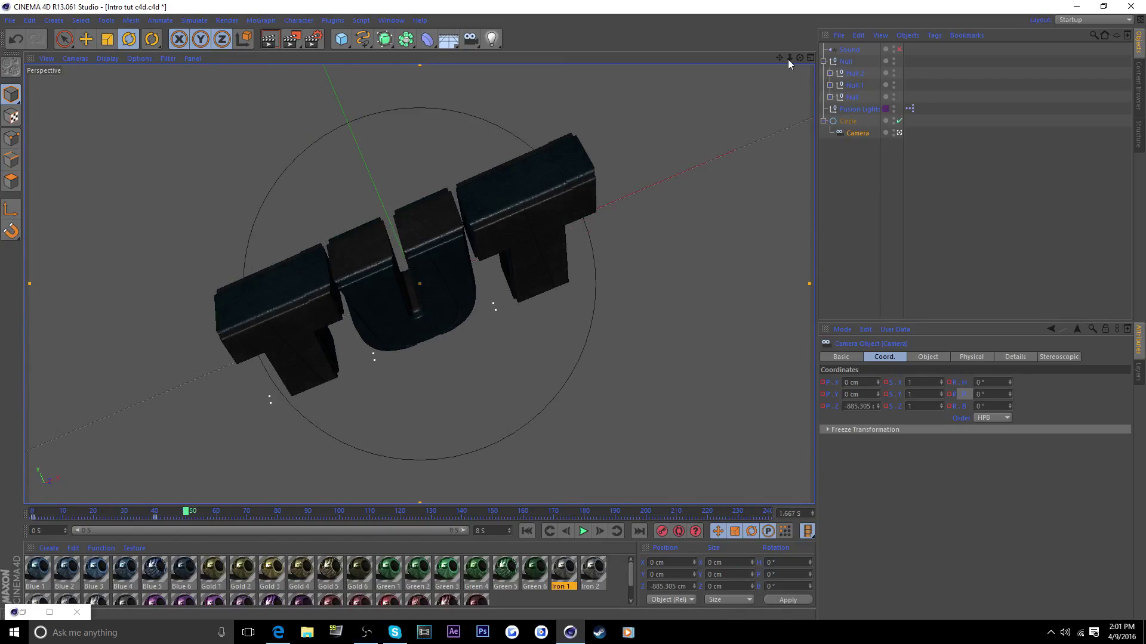
mouse_move(789, 58)
mouse_down()
mouse_move(746, 59)
mouse_move(785, 60)
mouse_move(774, 60)
mouse_up()
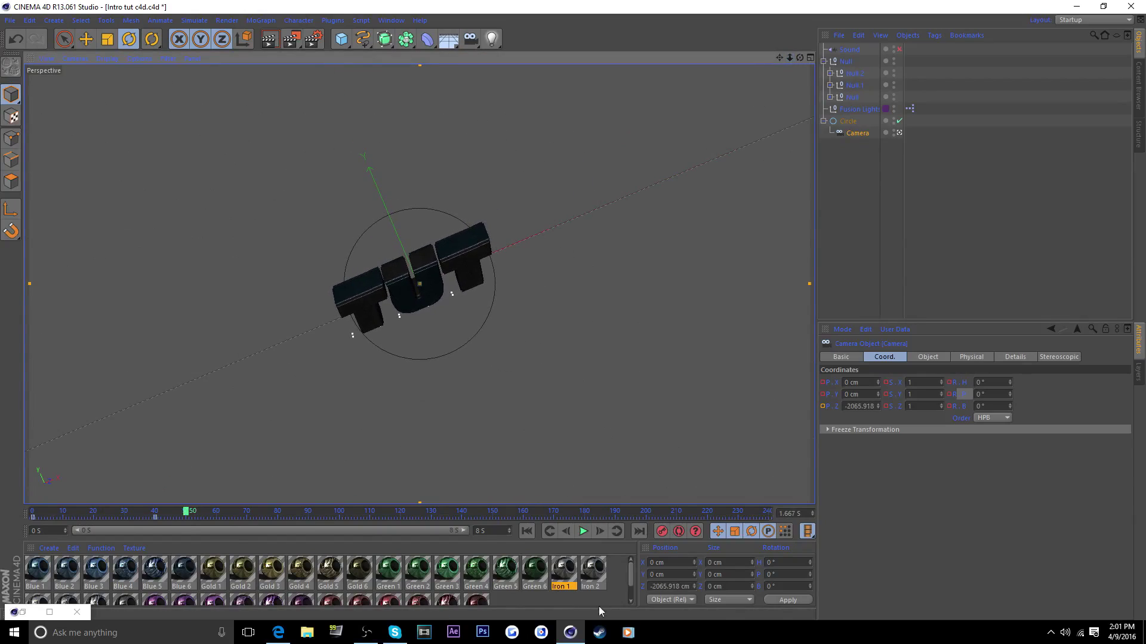
Locate the Circle's second-spin keyframe at frame 137, then return to frame 50 and re-key the camera at Z about -2225.185 cm.
drag(194, 516, 363, 510)
click(920, 123)
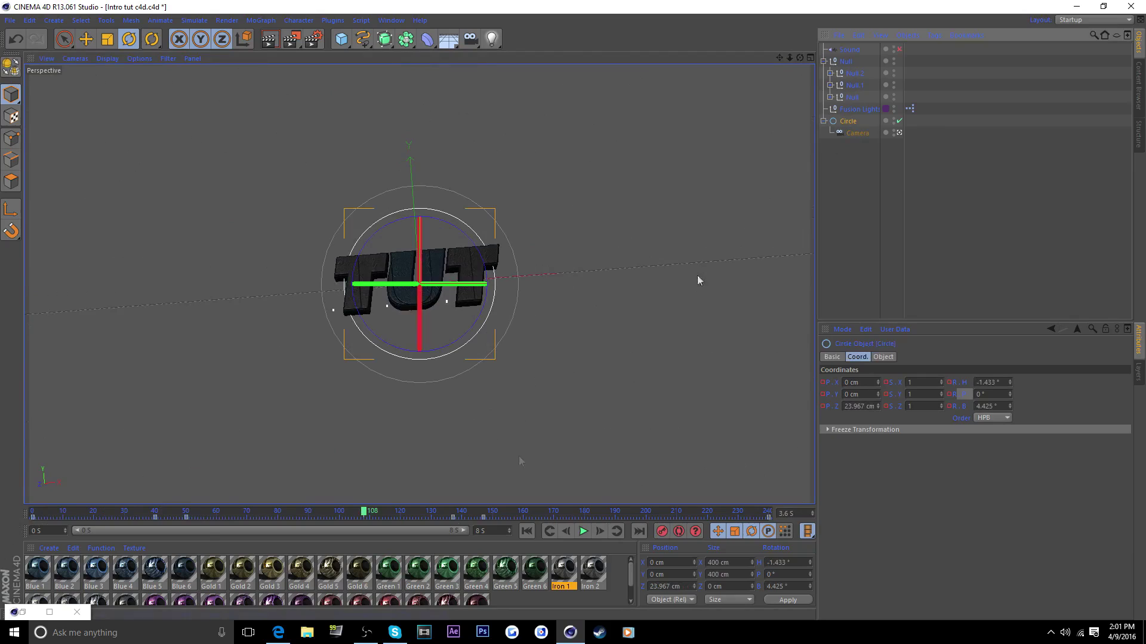
click(449, 515)
click(854, 131)
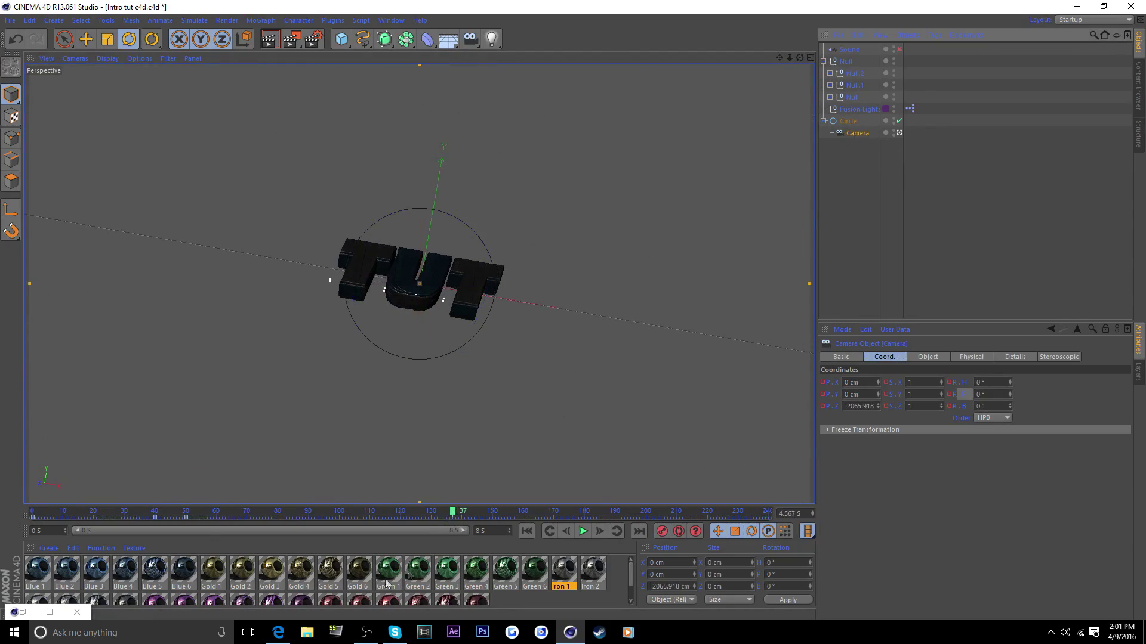
click(851, 118)
click(858, 135)
click(185, 512)
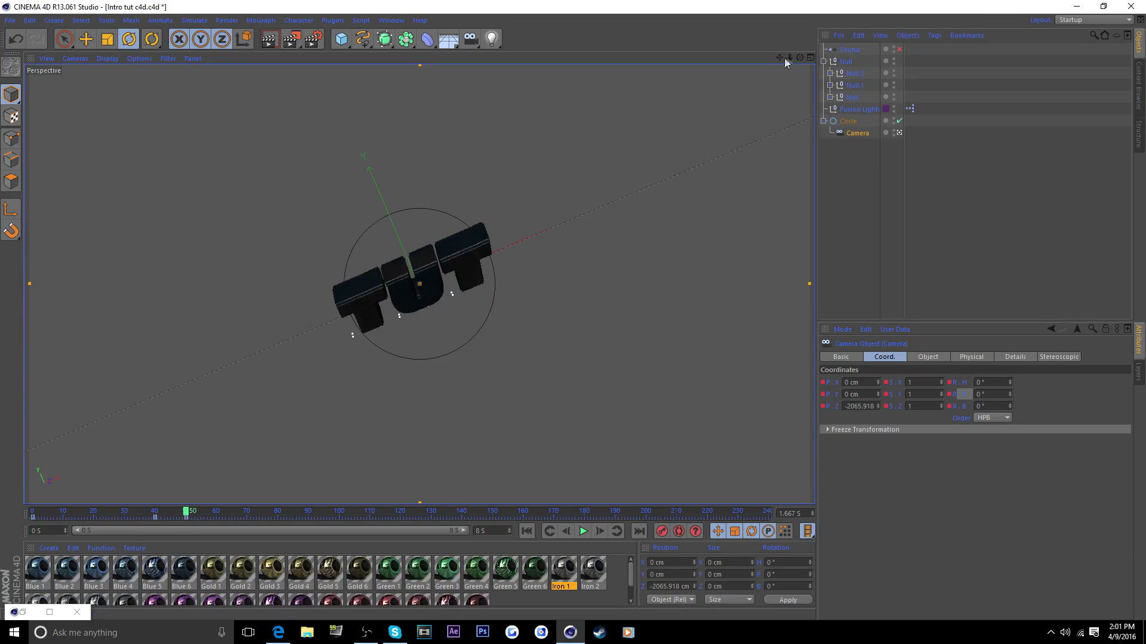
drag(789, 57, 789, 60)
Record a camera keyframe at frame 137, where the Circle's second spin starts, holding Z at -2225.185 cm.
click(452, 516)
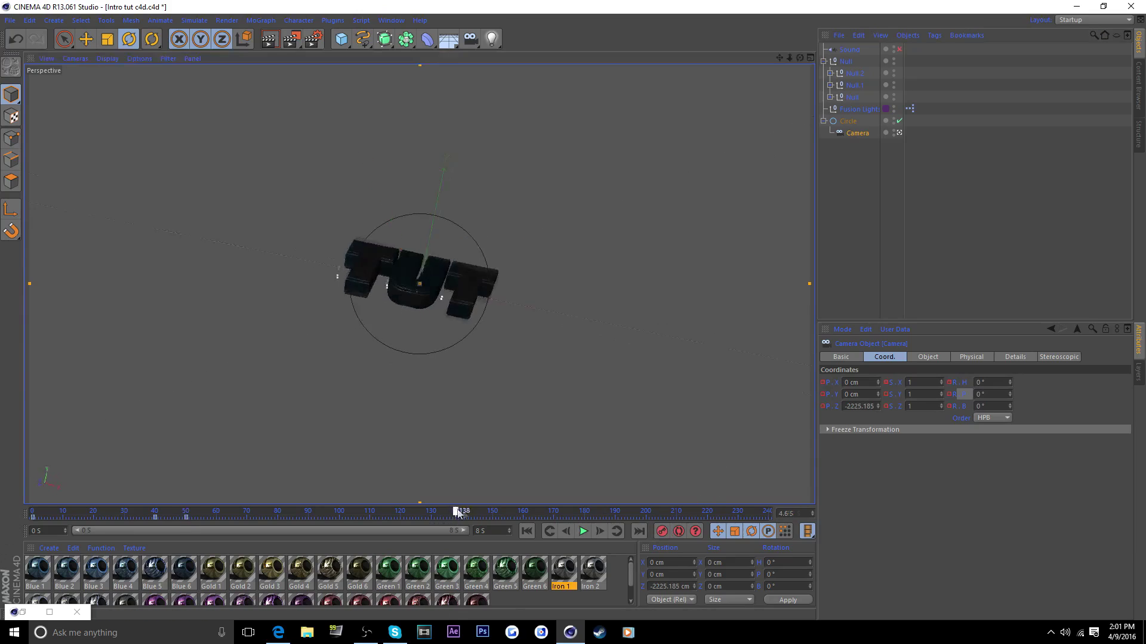
click(845, 122)
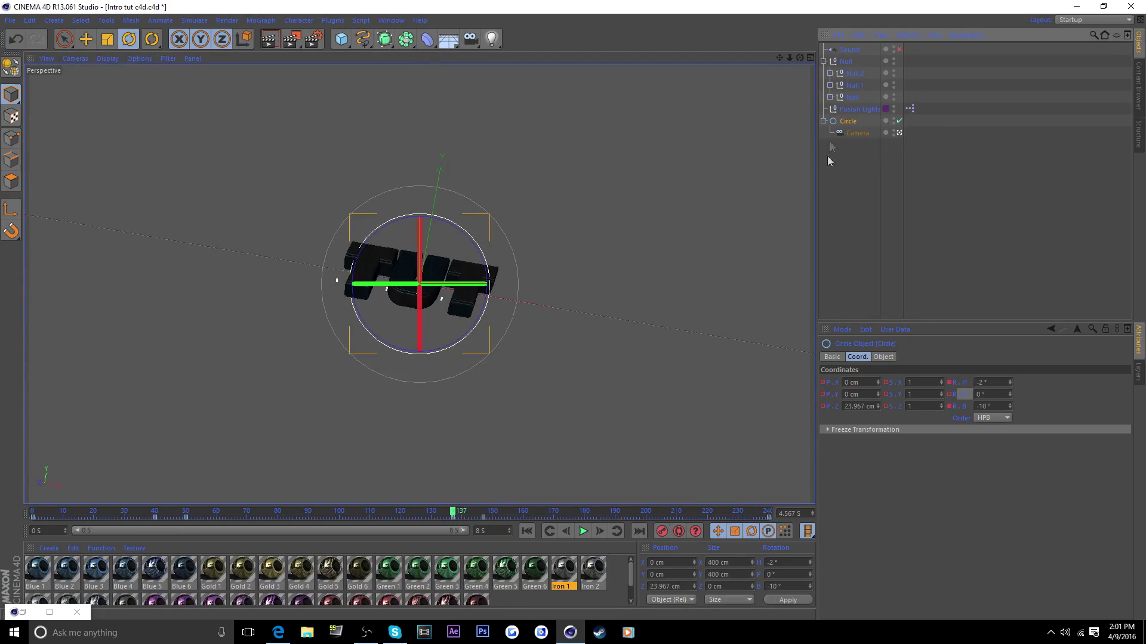
click(859, 133)
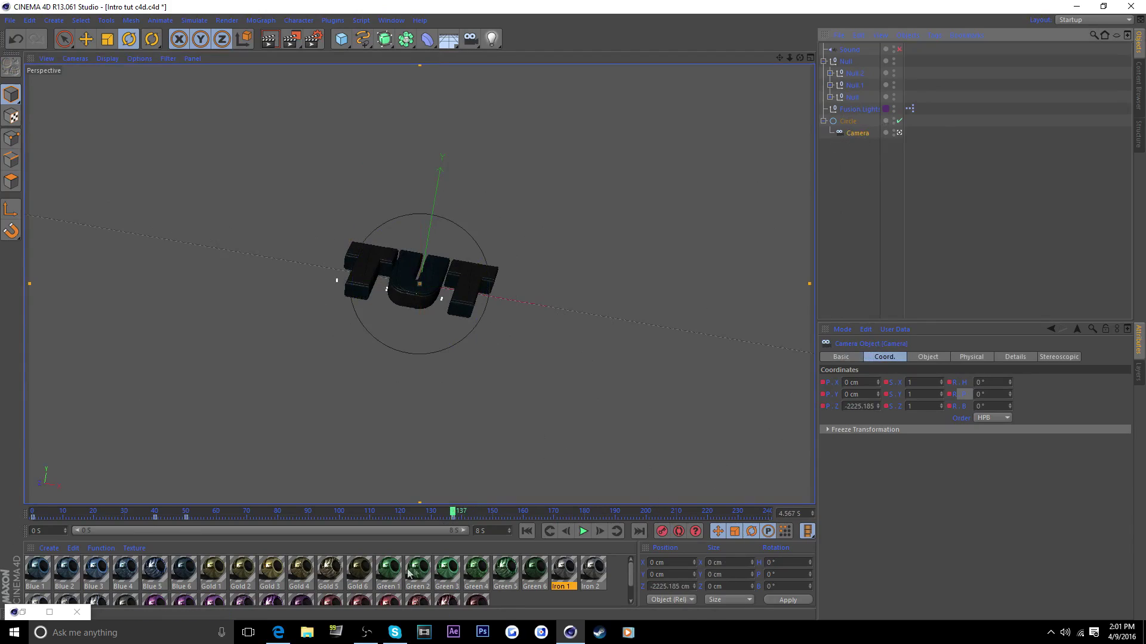
At frame 147, move the camera in to a Z position of about -1337.738 cm, record a keyframe, and scrub through the move.
drag(448, 514, 484, 516)
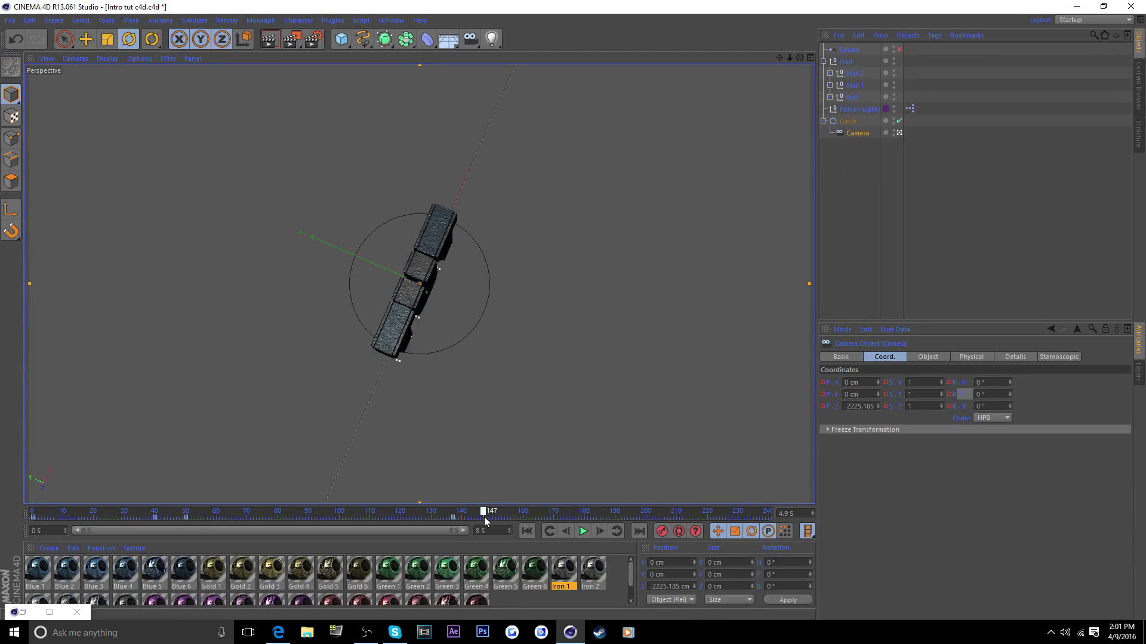
drag(794, 60, 718, 328)
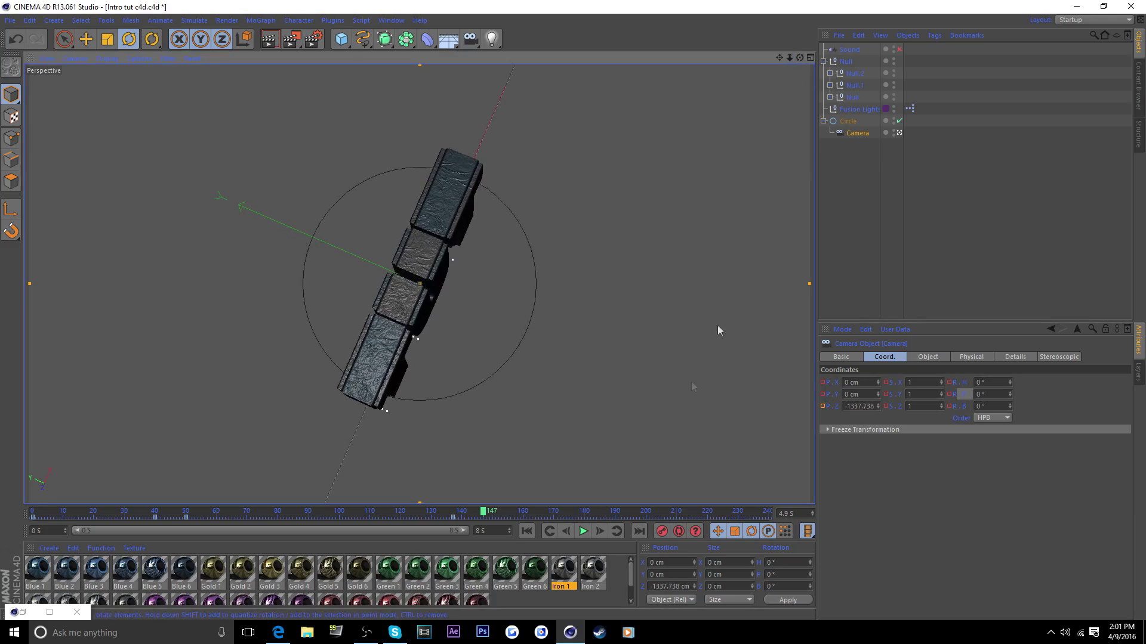
drag(483, 512, 338, 520)
drag(423, 517, 525, 514)
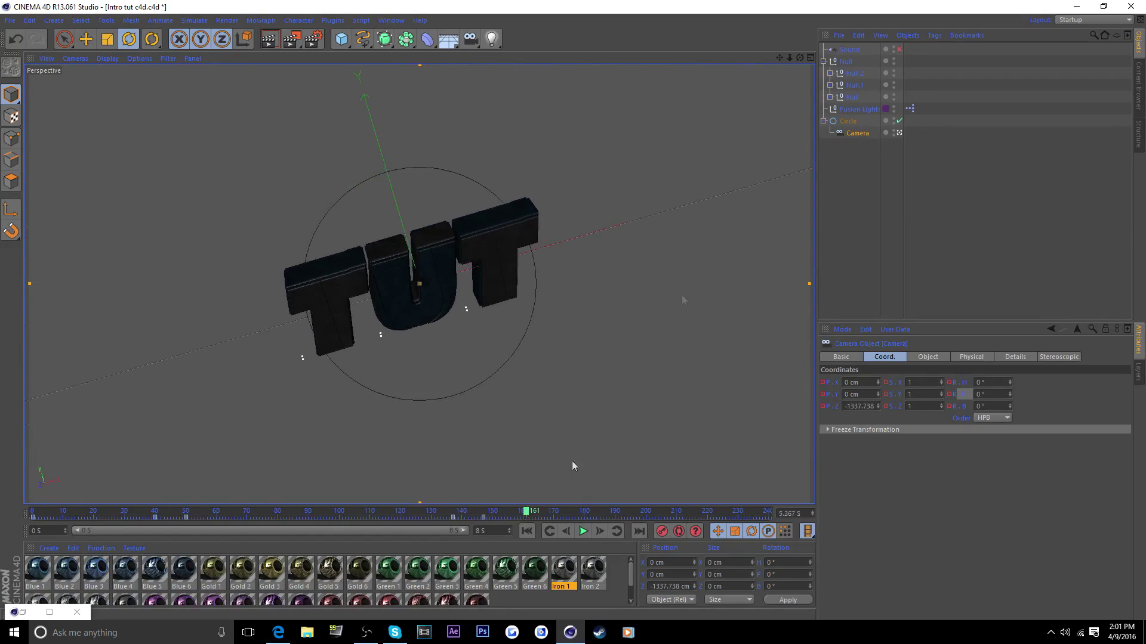
Show the F-curve of the Circle's bank rotation in the Timeline.
click(850, 121)
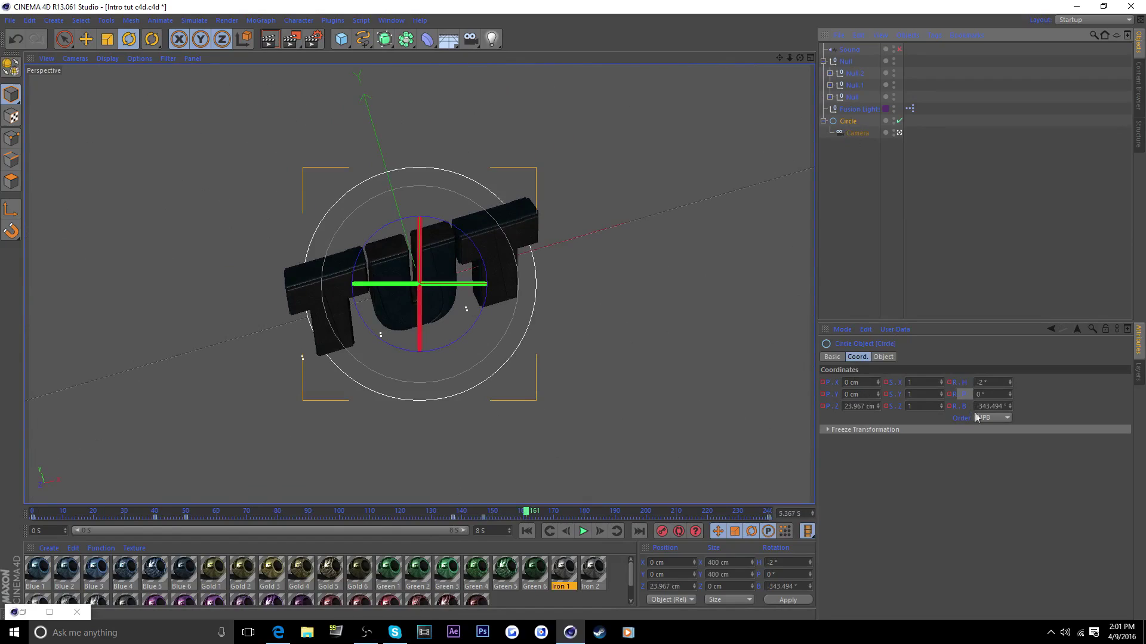
right_click(967, 392)
mouse_move(993, 401)
click(901, 512)
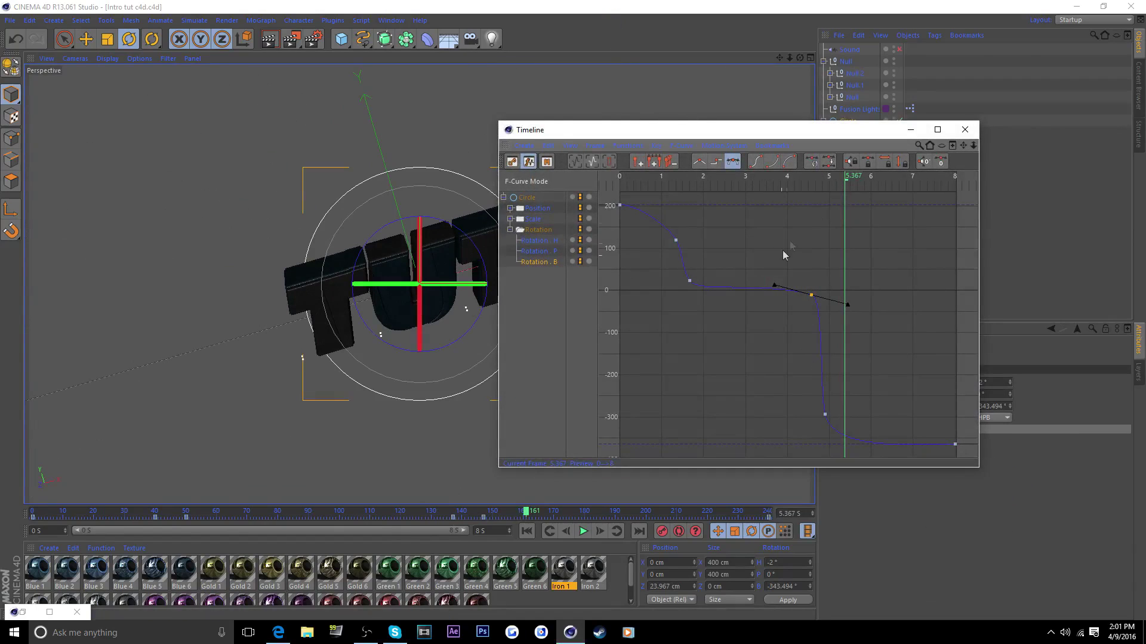
mouse_move(839, 185)
mouse_down()
mouse_move(850, 185)
mouse_move(785, 190)
mouse_move(828, 190)
mouse_up()
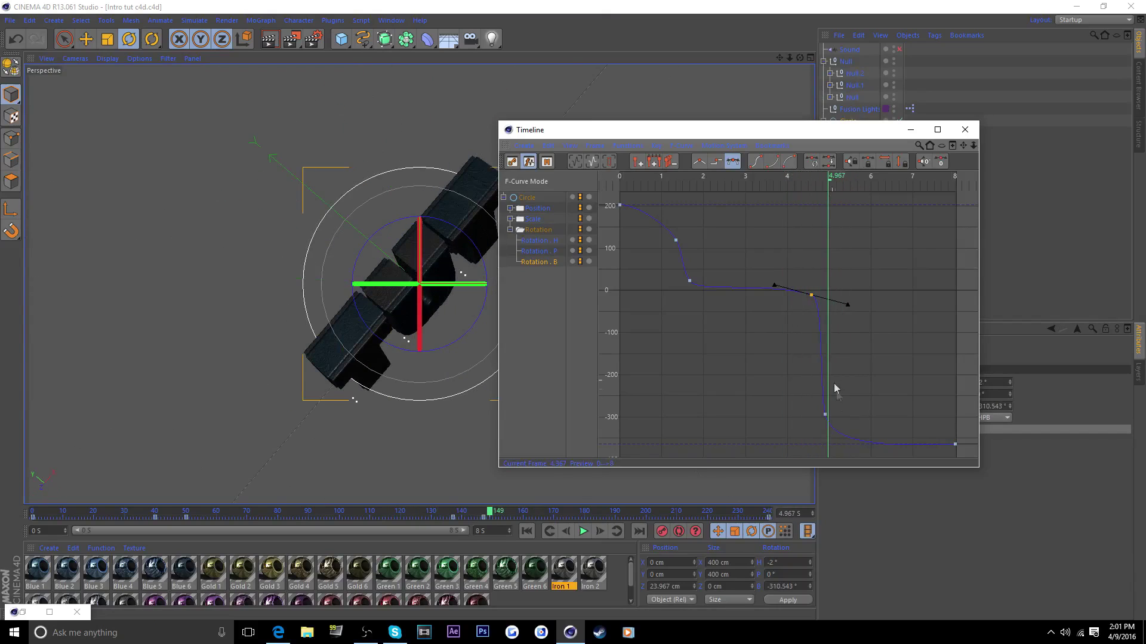
ctrl+click(825, 416)
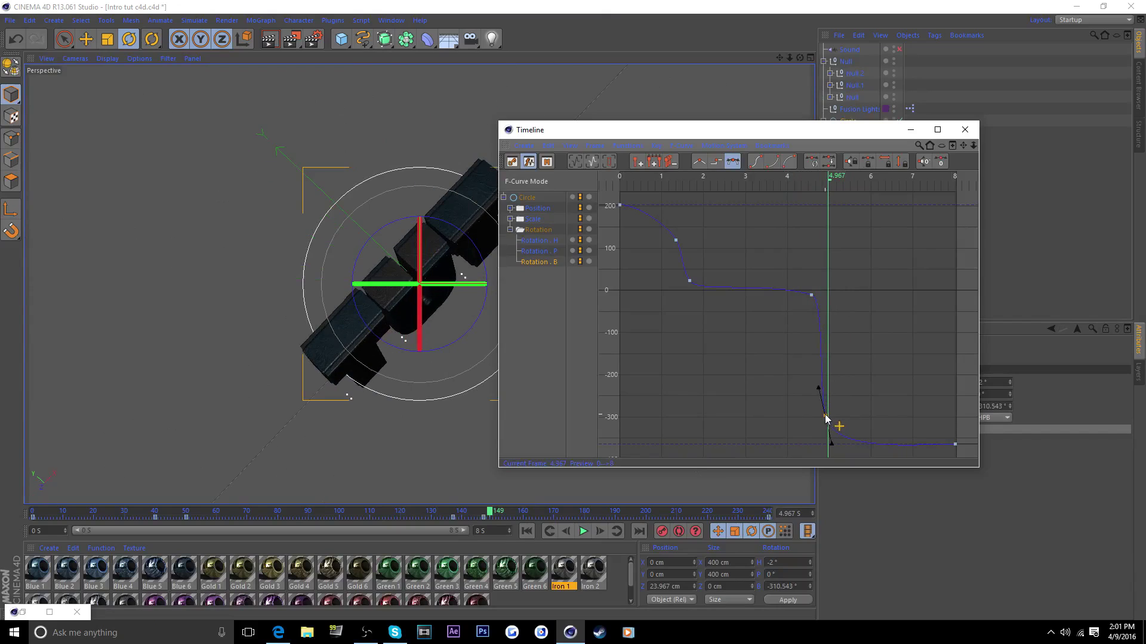
key(ctrl+z)
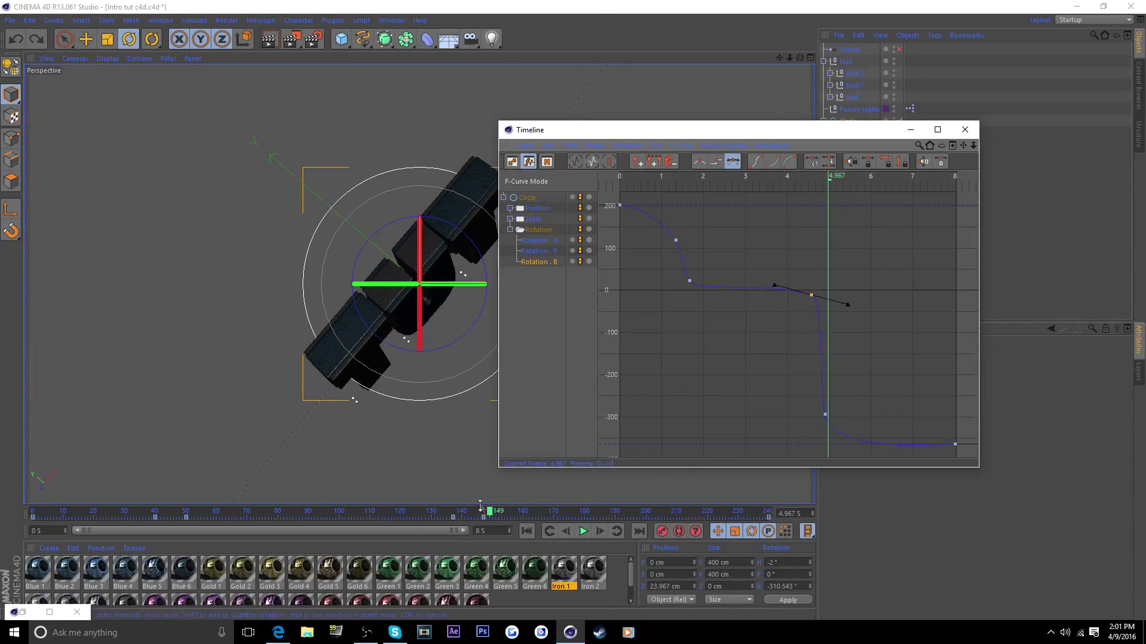
Shift the 4.9 s key on the Circle's bank curve about one frame forward in time and replay the second spin.
mouse_move(489, 512)
mouse_down()
mouse_move(400, 529)
mouse_move(472, 535)
mouse_up()
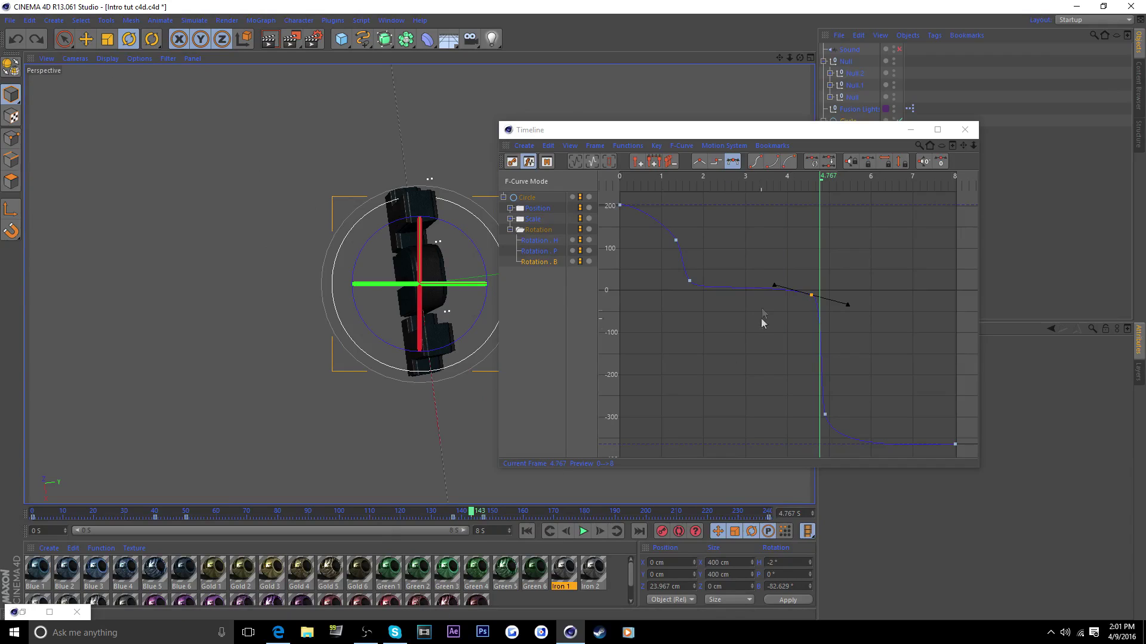
click(825, 413)
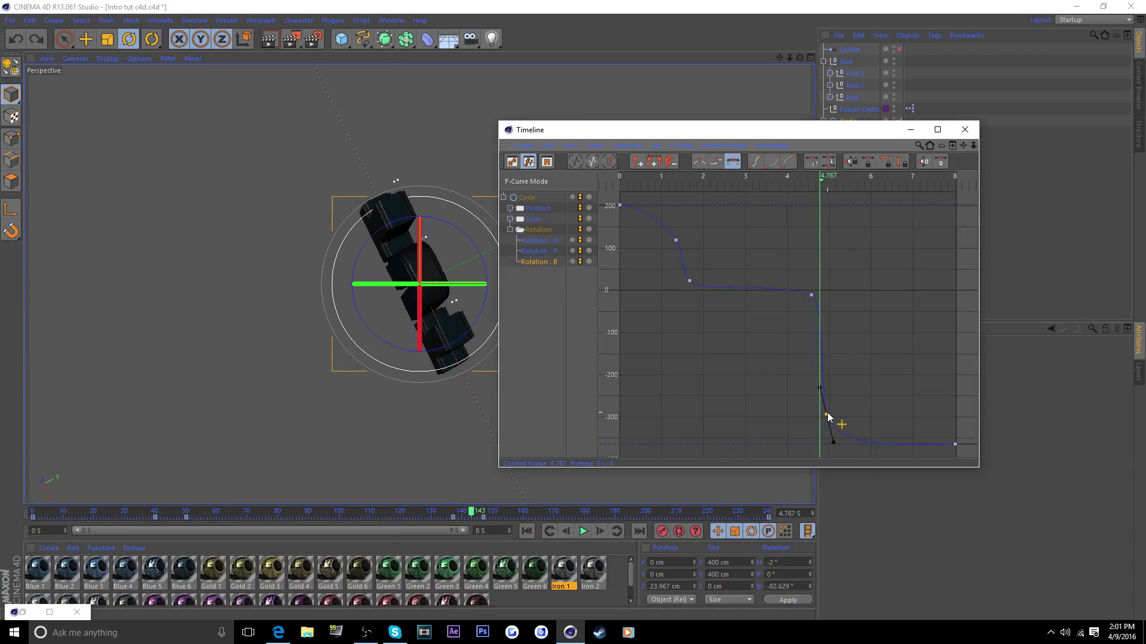
click(583, 531)
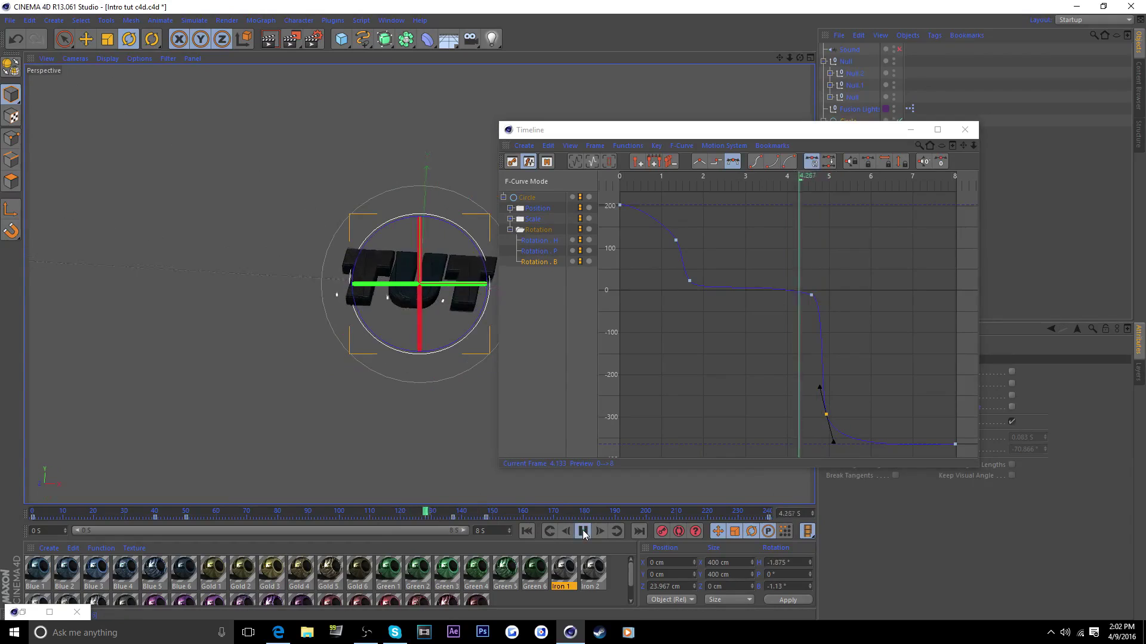
click(582, 530)
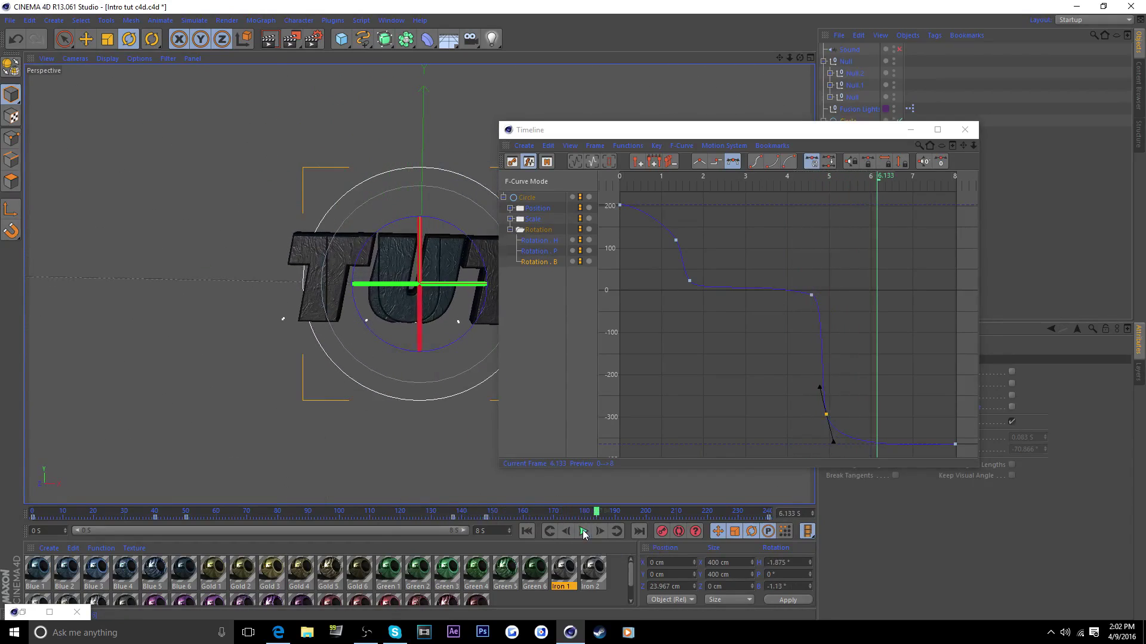
click(476, 513)
click(583, 532)
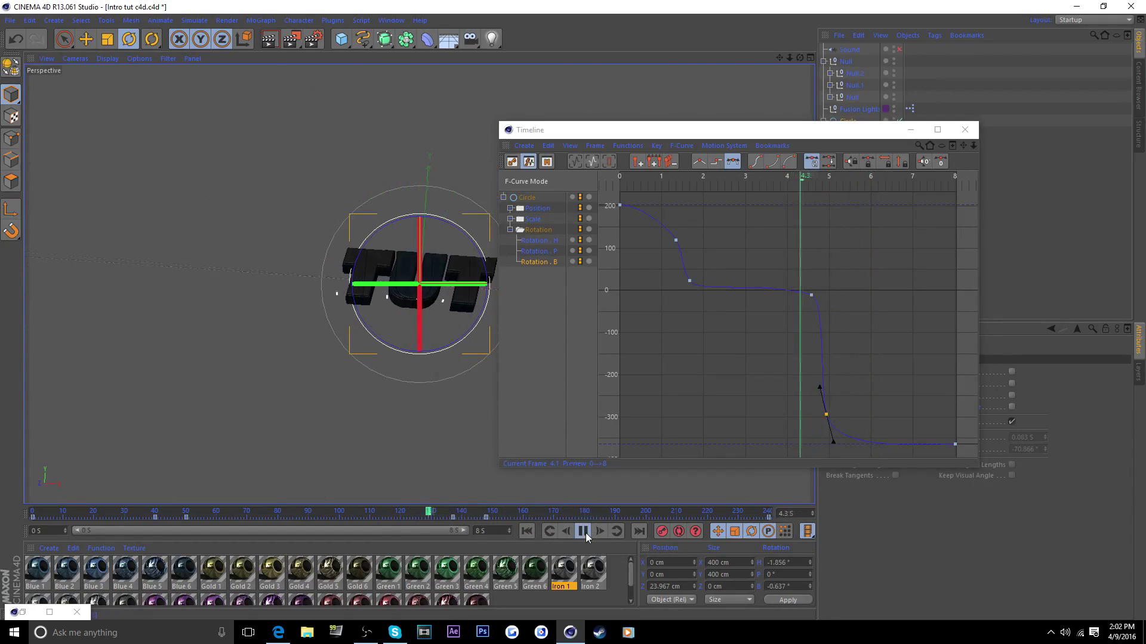
click(584, 532)
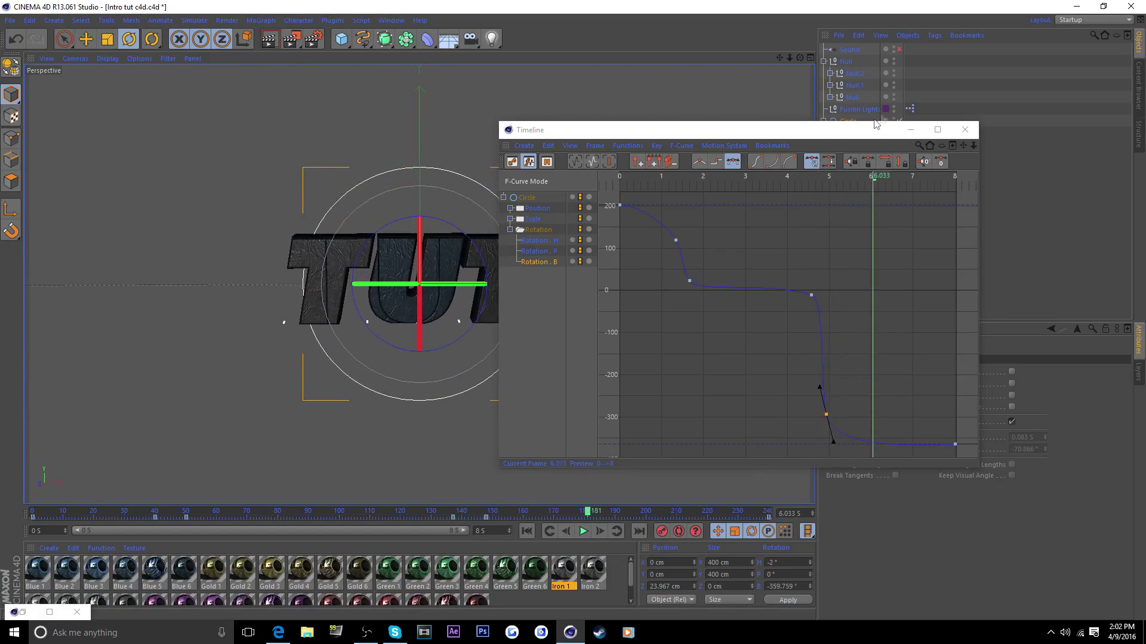
Move the Timeline window clear of the object list and shift the camera's frame 147 keyframe about one frame forward.
drag(850, 123, 909, 174)
click(850, 135)
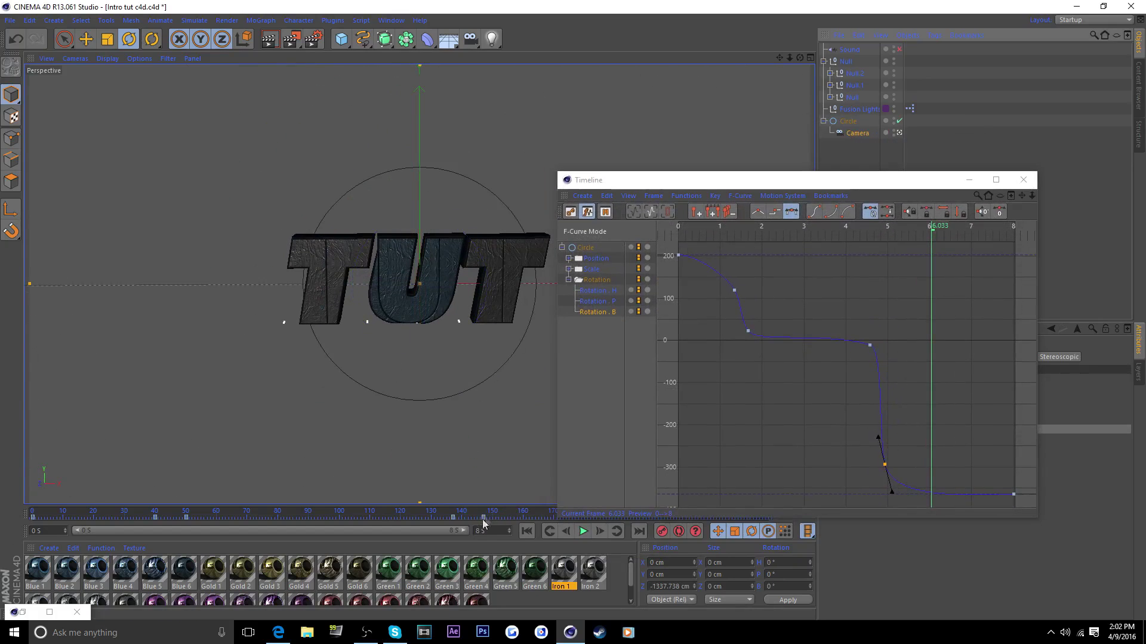
click(847, 122)
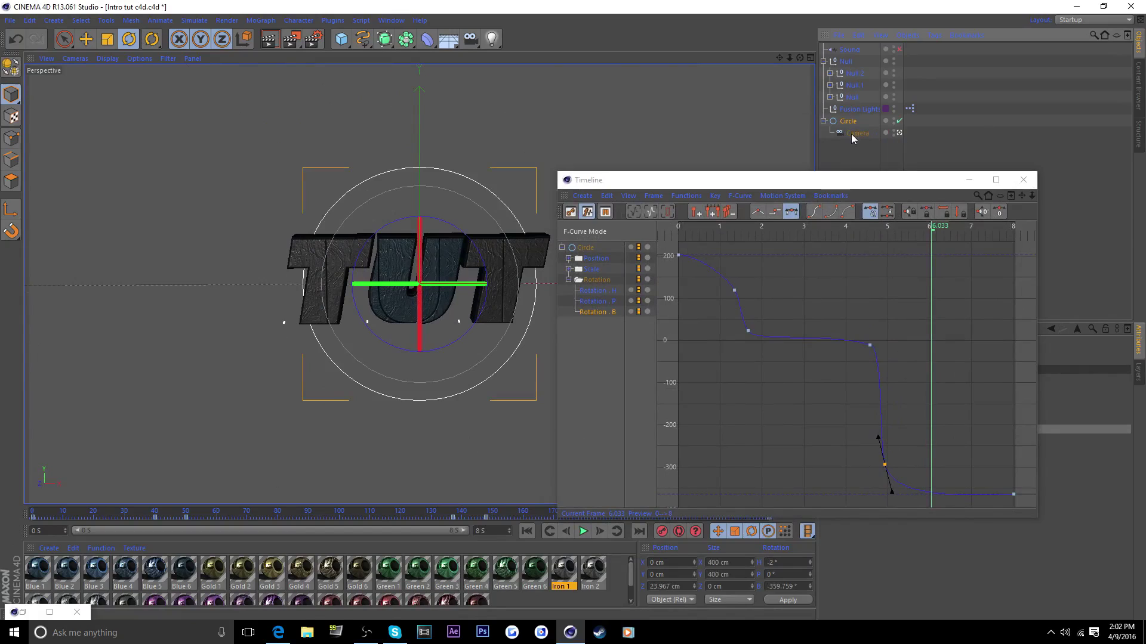
click(852, 136)
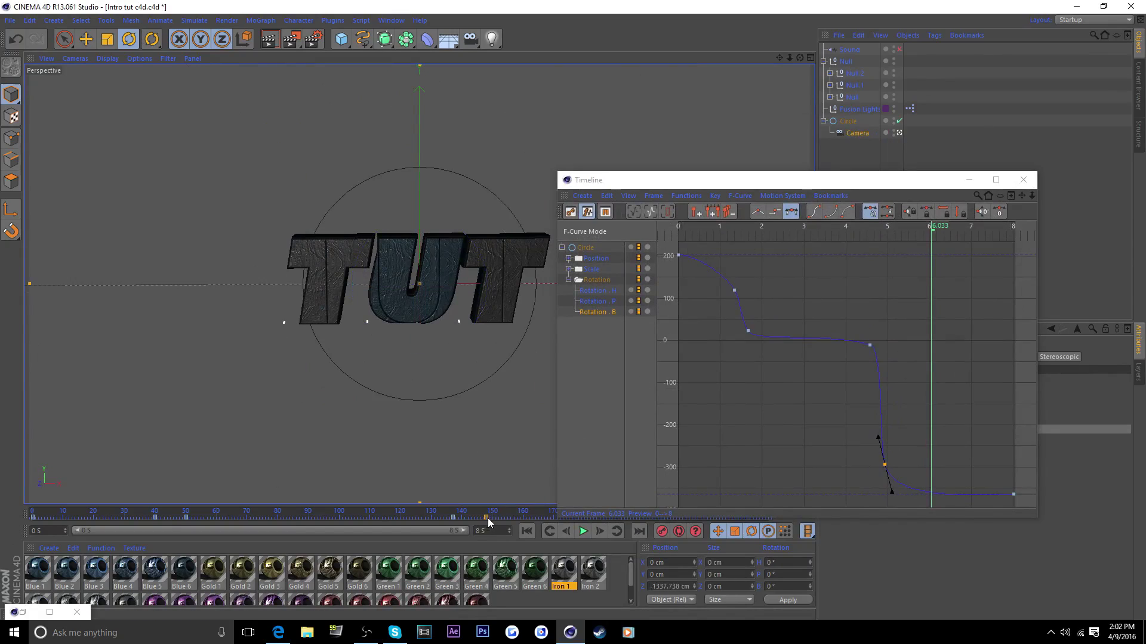
Play the second spin from about frame 126, close the Timeline, clear the selection, save the scene, and scrub back to frame 163.
drag(421, 511, 479, 511)
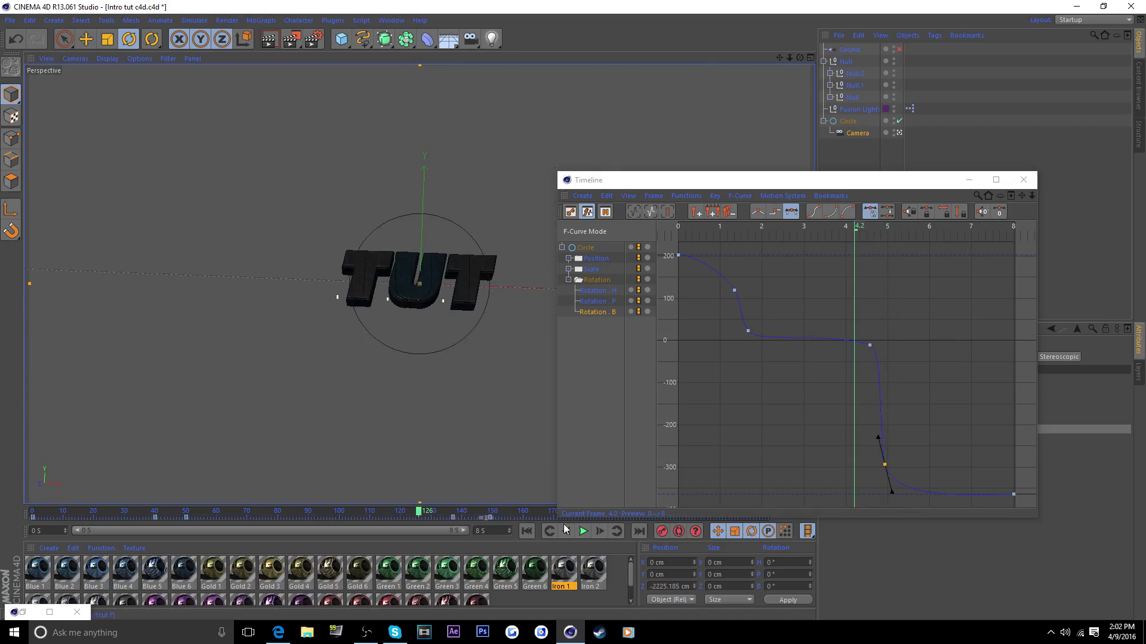
click(583, 532)
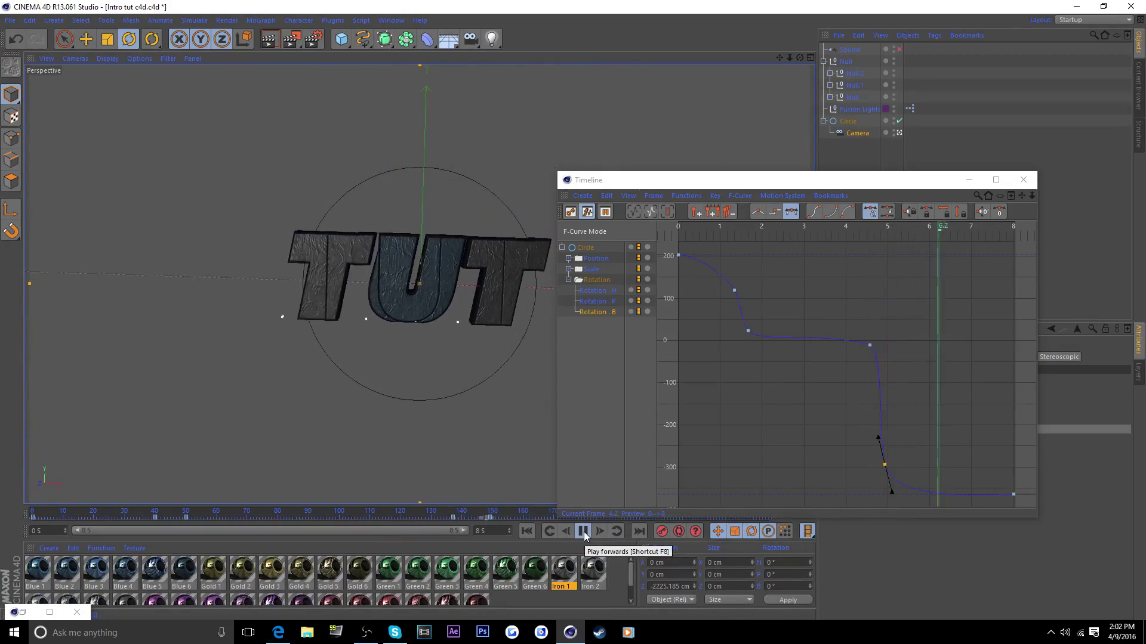
click(583, 532)
click(1024, 180)
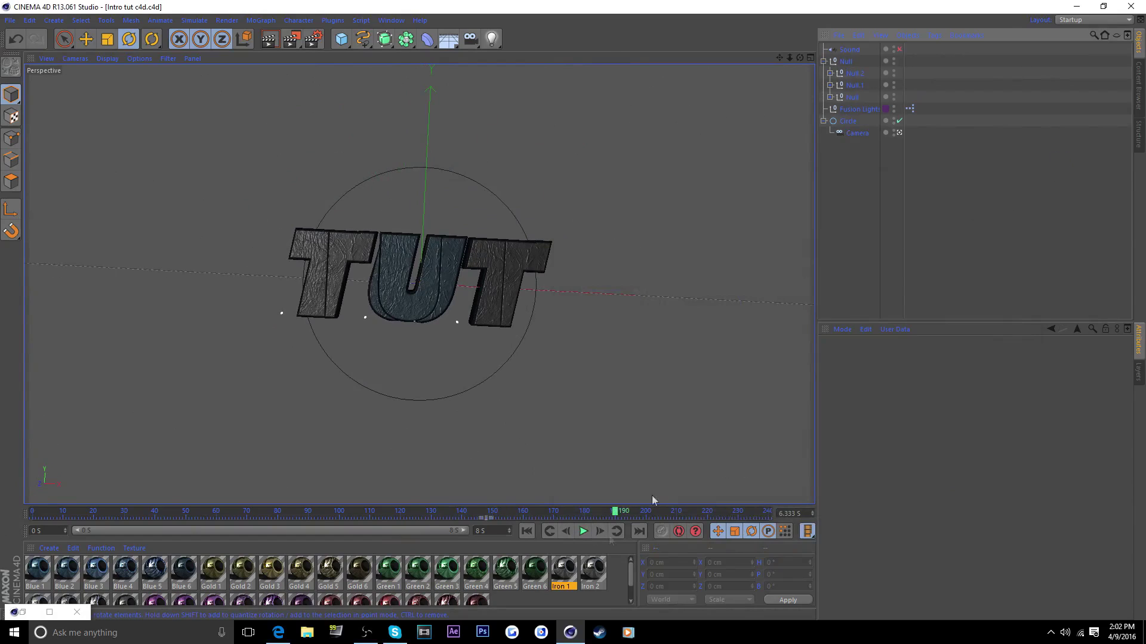
drag(614, 514, 531, 479)
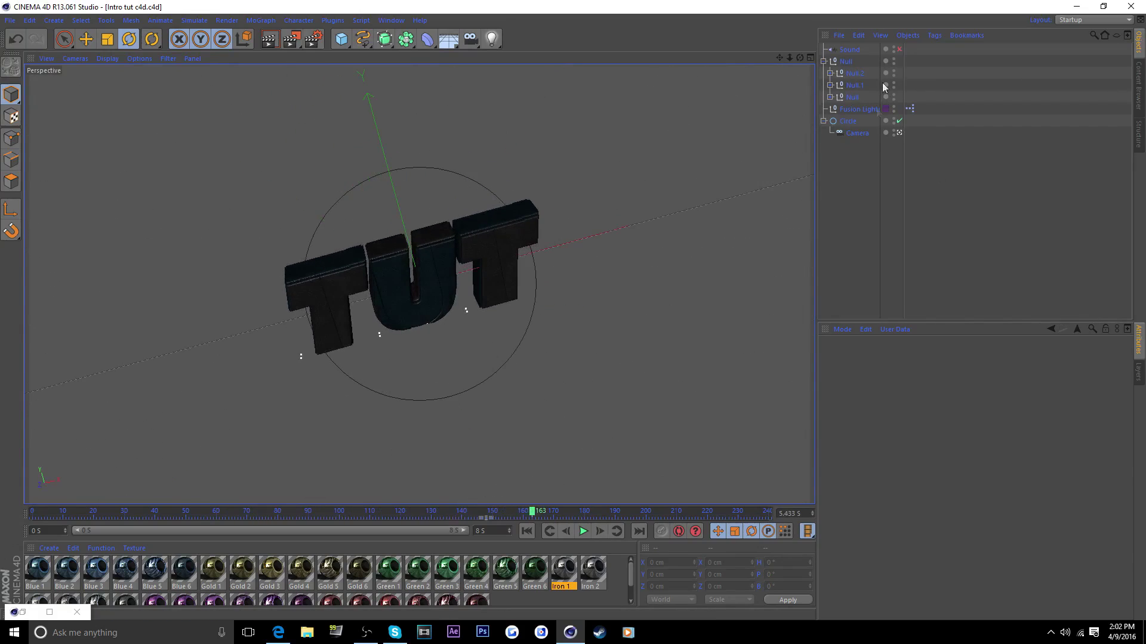
Keyframe the three letter Nulls (Null, Null.1 and Null.2) together at frame 137 and advance to frame 147.
click(851, 122)
click(453, 512)
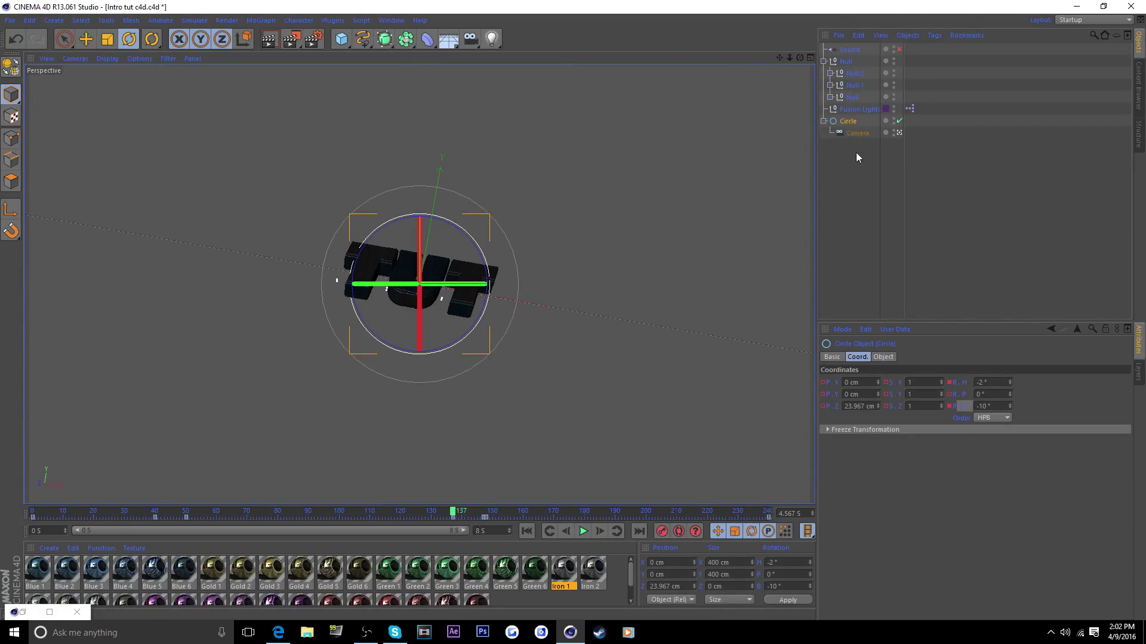
click(852, 98)
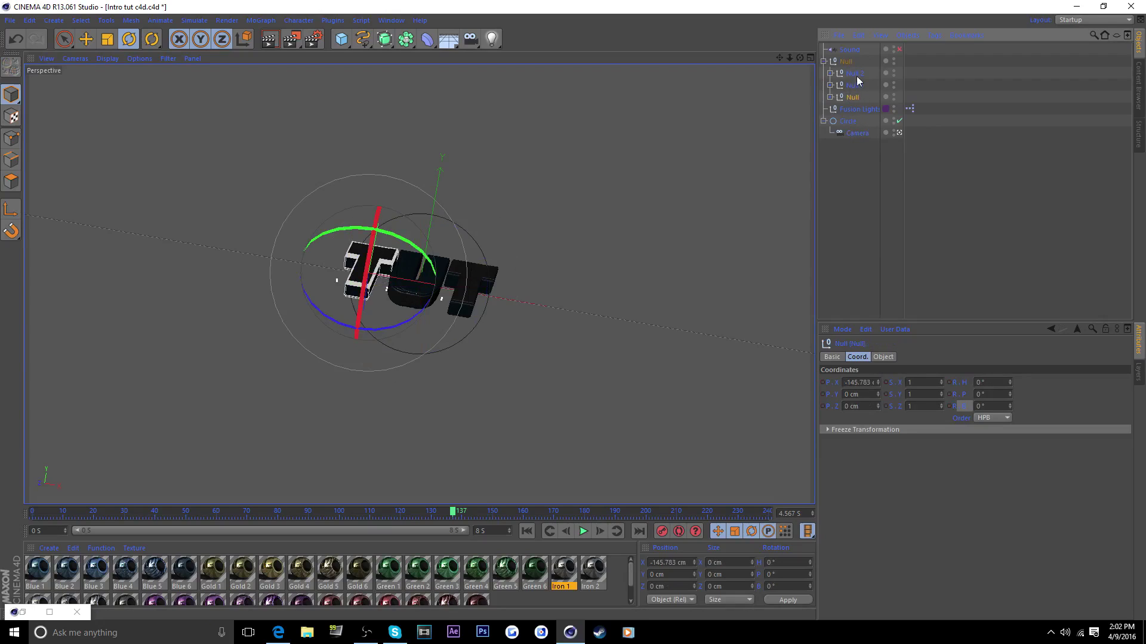
shift+click(856, 73)
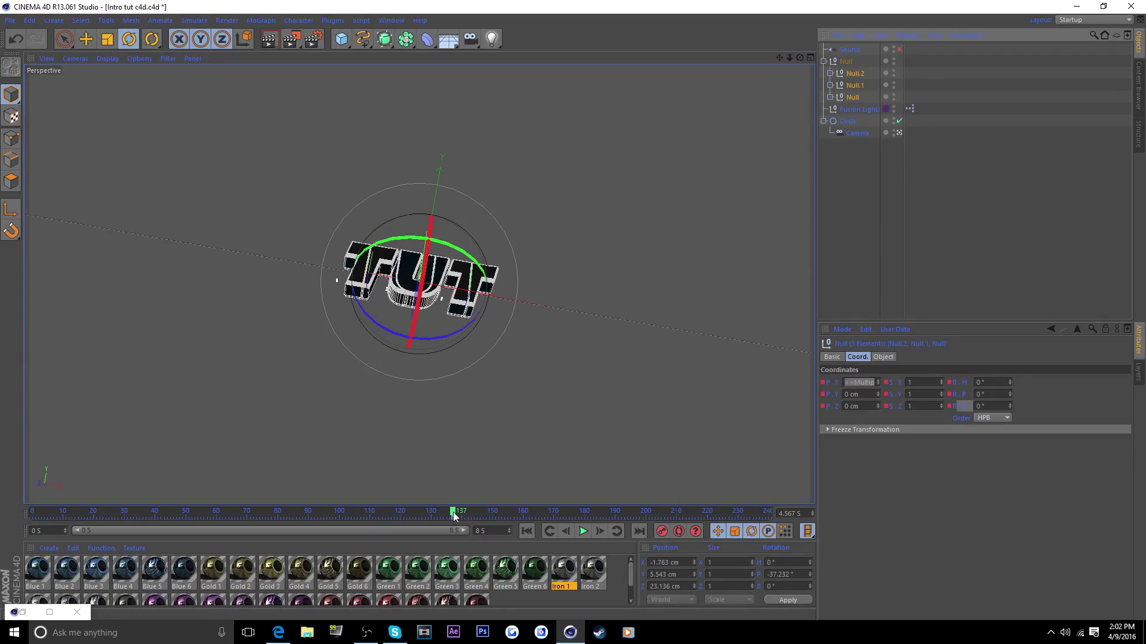
drag(452, 512, 485, 515)
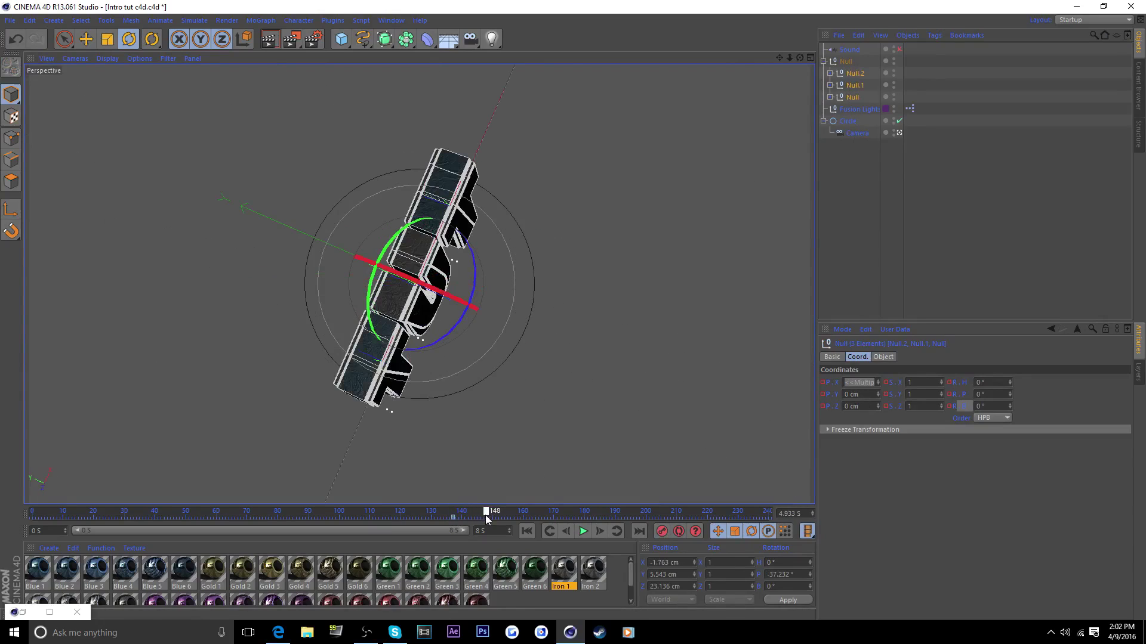
Leave the camera view, orbit to see the text from the front, and try tilting the first T's Null at frame 147.
click(900, 133)
drag(799, 58, 825, 83)
click(839, 197)
click(858, 99)
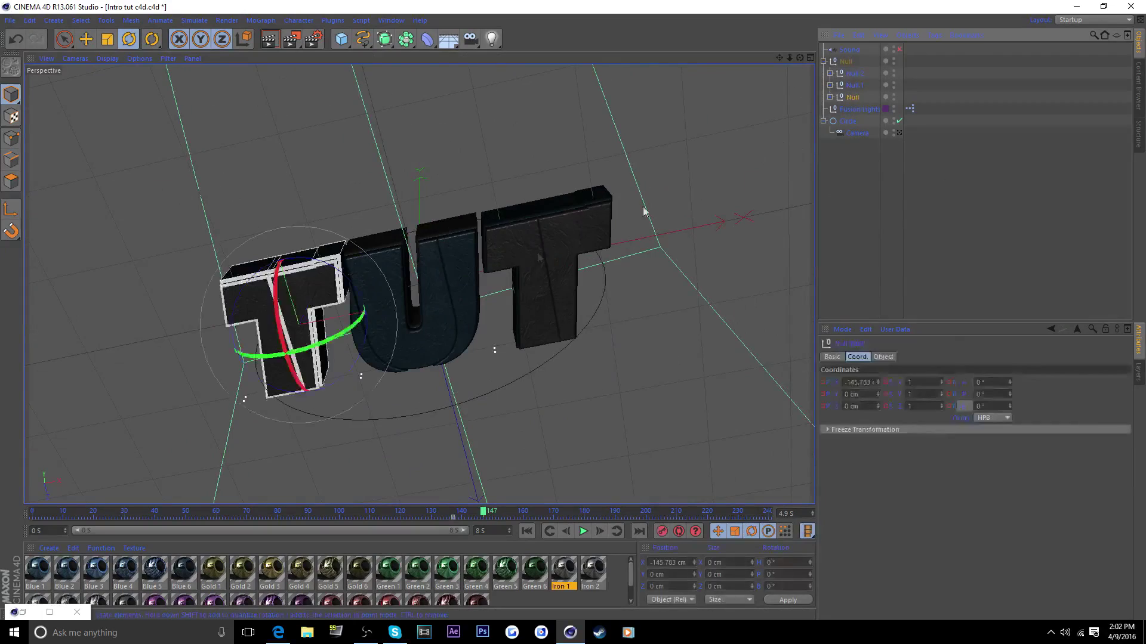
mouse_move(305, 311)
mouse_down()
mouse_move(267, 306)
mouse_move(290, 311)
mouse_move(302, 299)
mouse_up()
key(ctrl+z)
Rotate the U's Null to about -12.7°, 16°, 0.8° and the last T's Null to about 14.2°, -13.9°, 3.8° at frame 147.
click(853, 89)
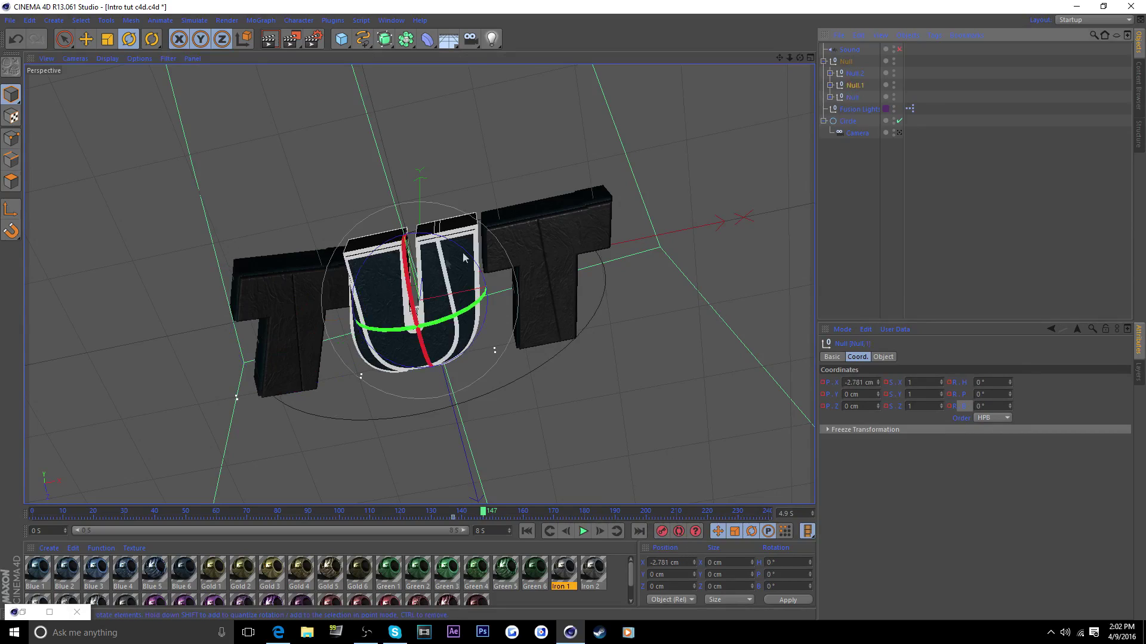
drag(442, 261, 429, 297)
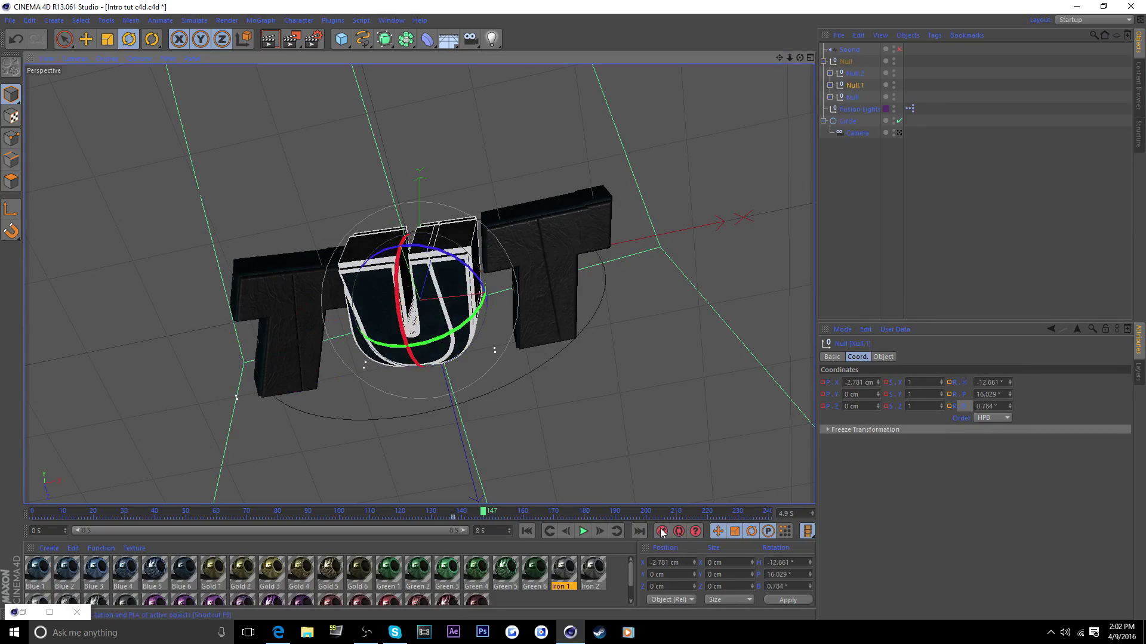
click(854, 73)
drag(574, 249, 590, 220)
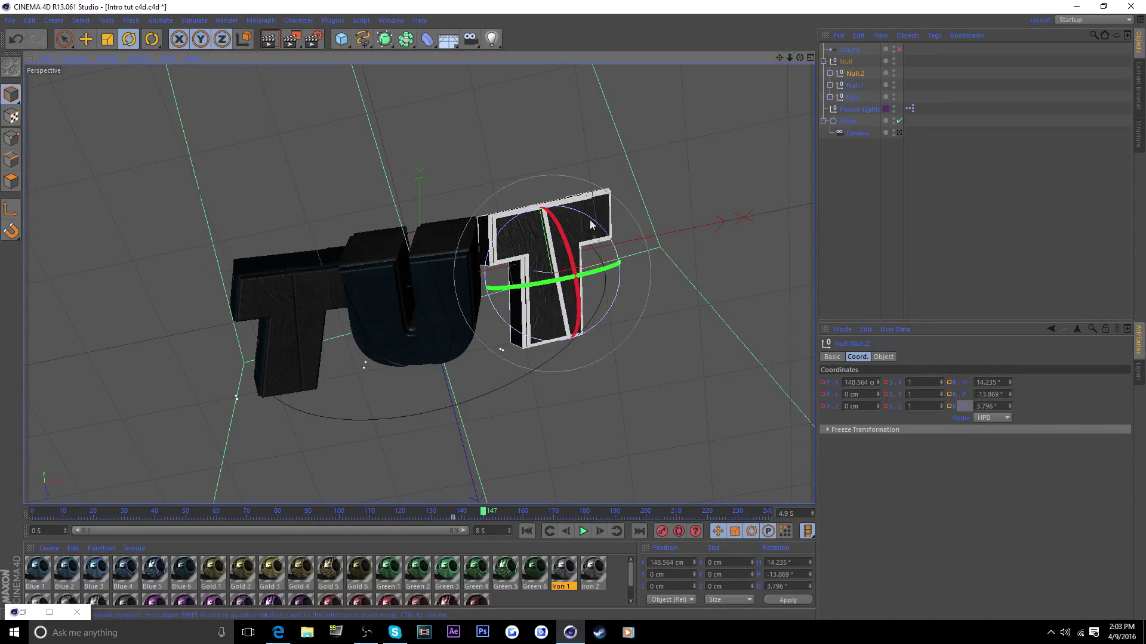
Return to the scene camera and render a preview of the last frame.
click(898, 132)
drag(486, 515, 771, 463)
click(270, 39)
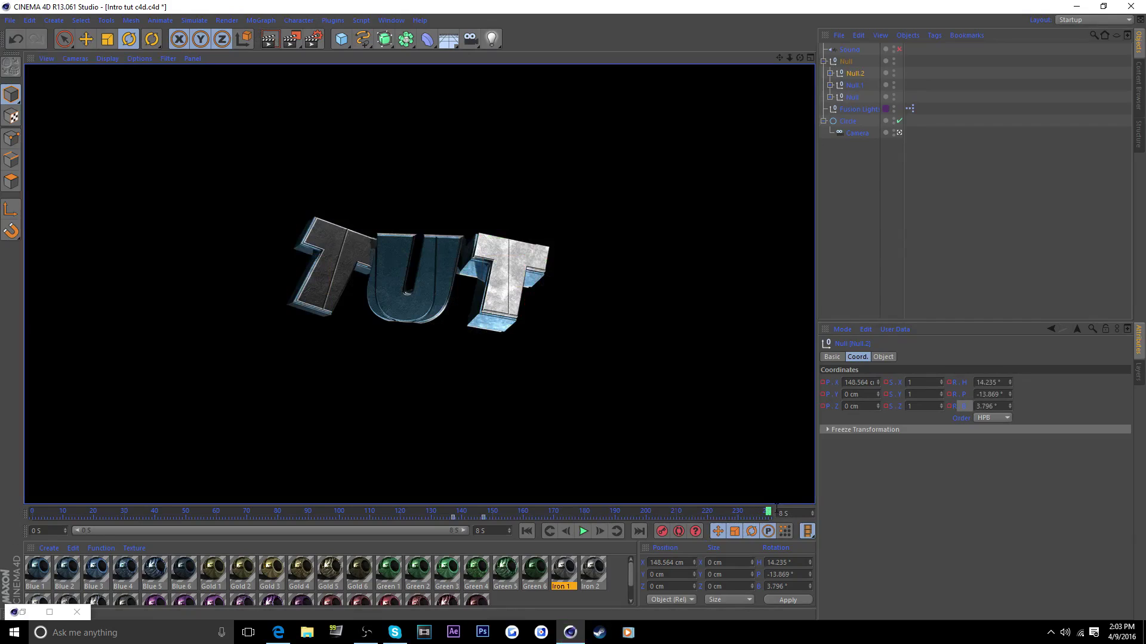
mouse_move(769, 513)
mouse_down()
mouse_move(421, 521)
mouse_move(769, 514)
mouse_up()
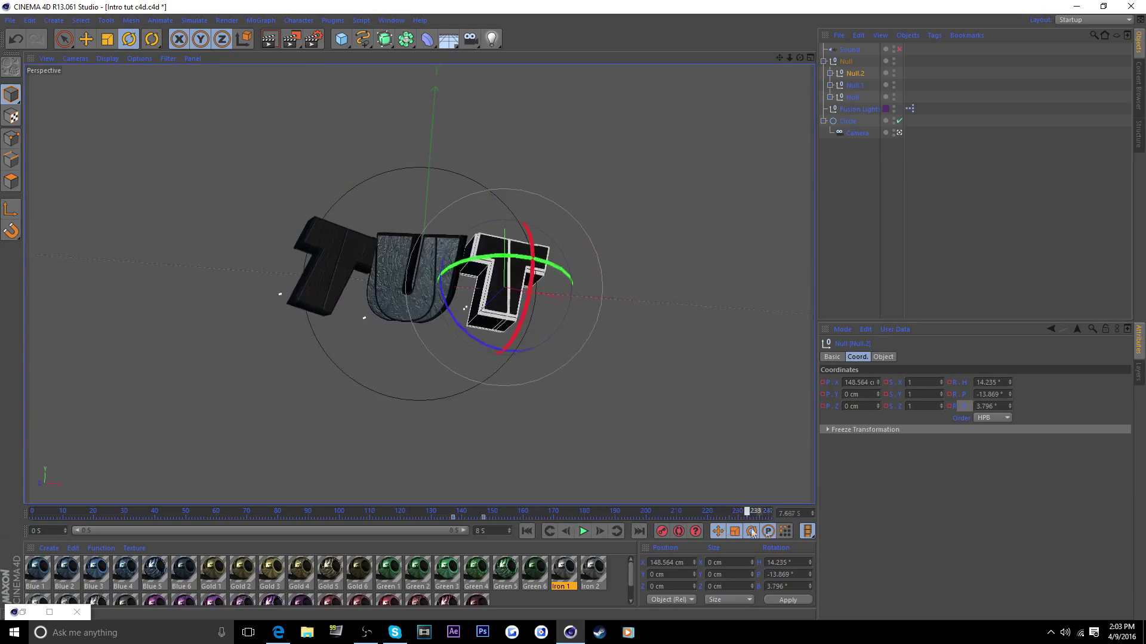
Move the three letter Nulls' frame 147 keyframes to frame 240 and try a different tilt on the first T.
click(853, 98)
shift+click(857, 75)
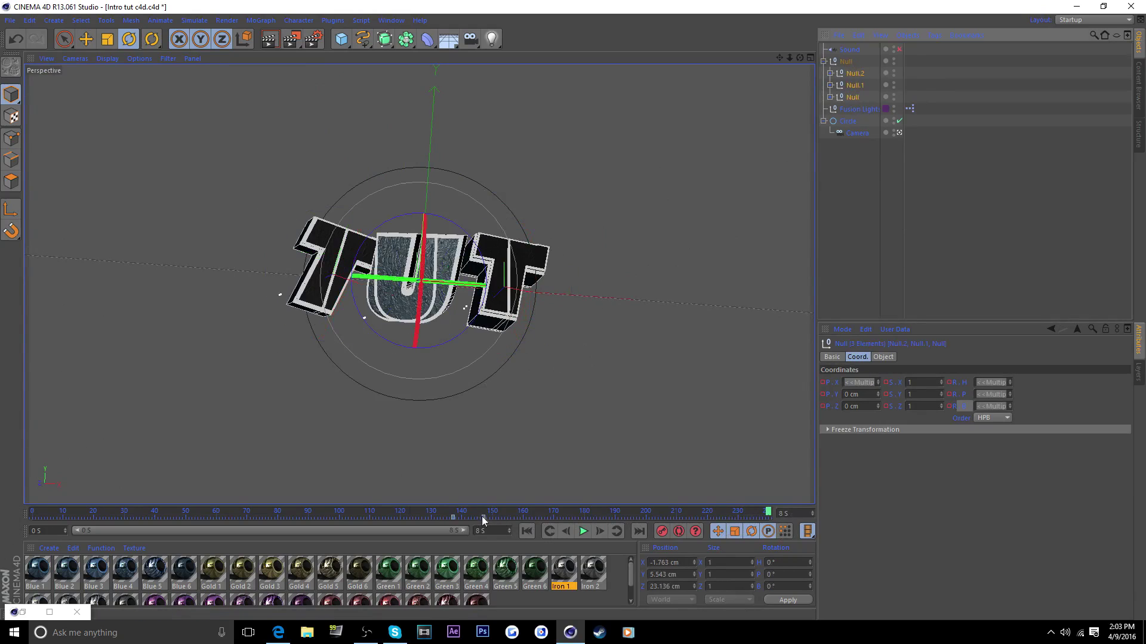
click(891, 220)
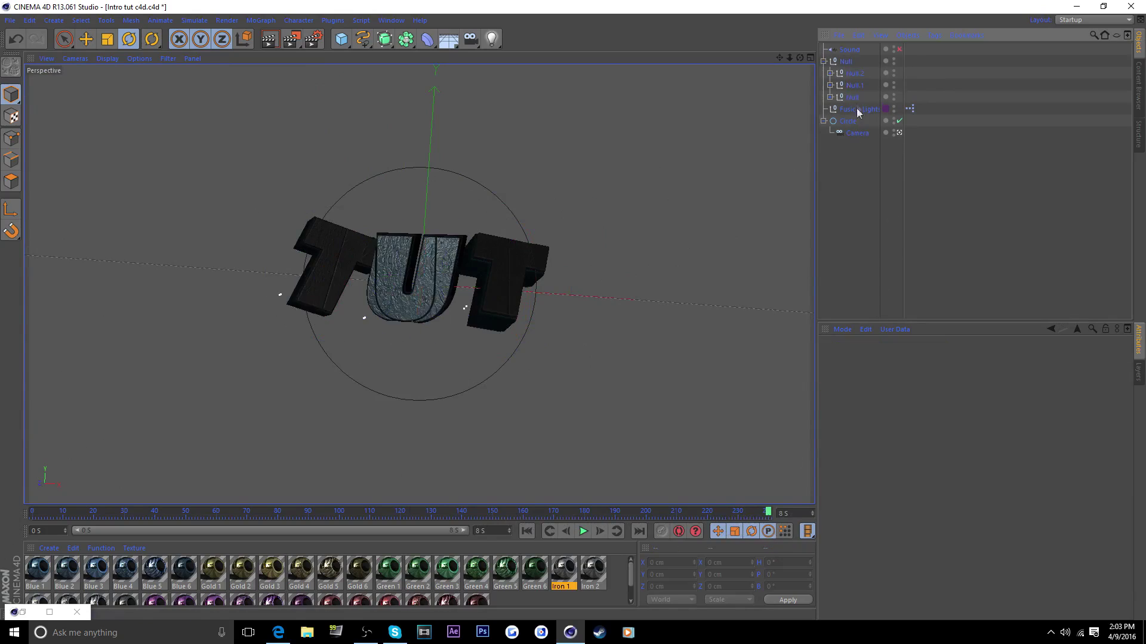
click(853, 98)
drag(333, 240, 291, 227)
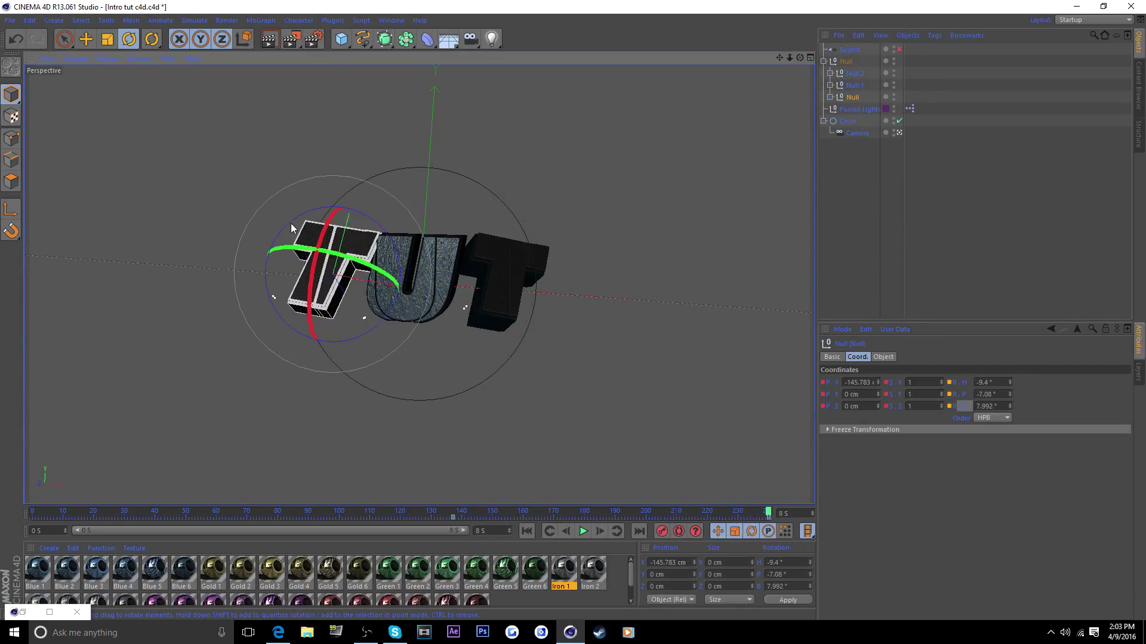
Undo the letter tilts and their keyframes until all three letters are back at zero rotation.
key(ctrl+z)
key(ctrl+z)
key(ctrl+z)
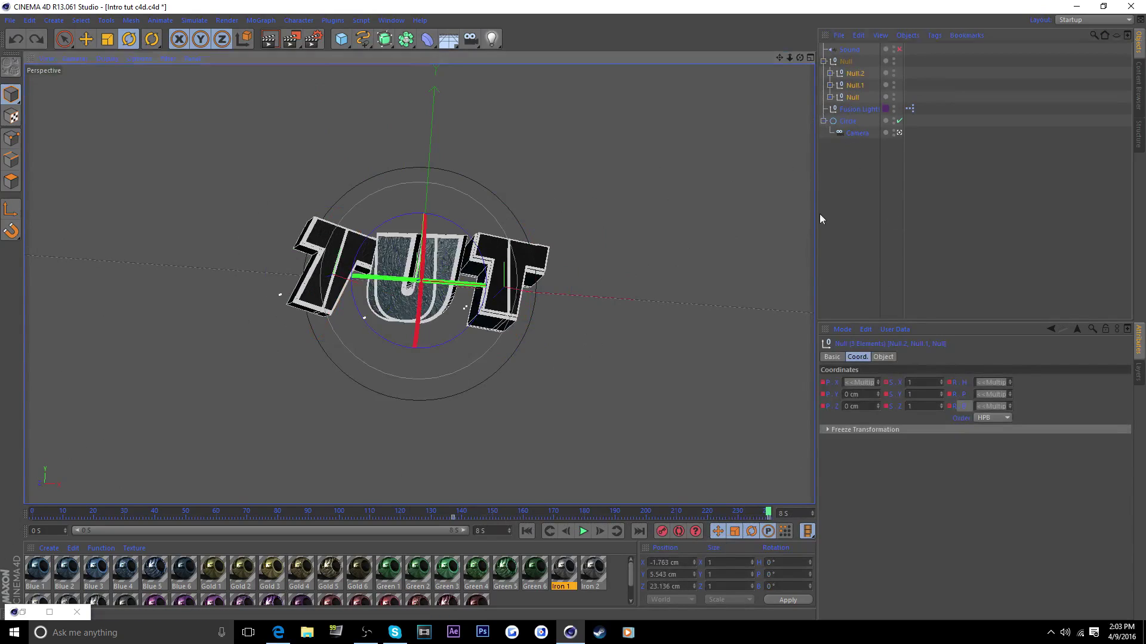
key(ctrl+z)
key(ctrl+z)
key(ctrl+z)
key(ctrl+z)
key(ctrl+z)
key(ctrl+z)
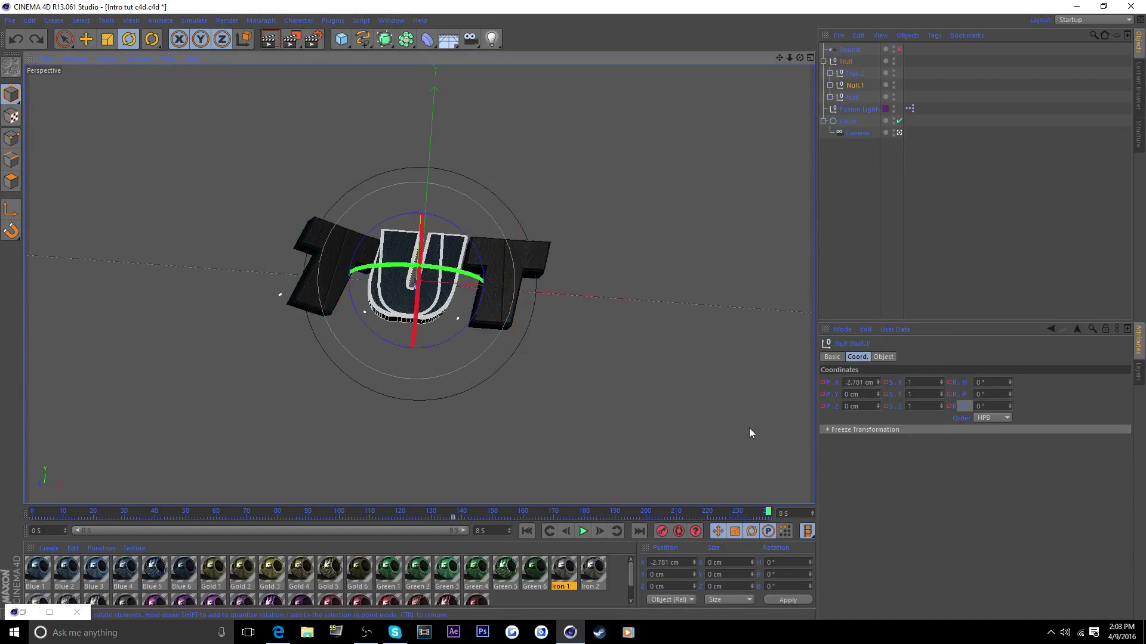
key(ctrl+z)
key(ctrl+z)
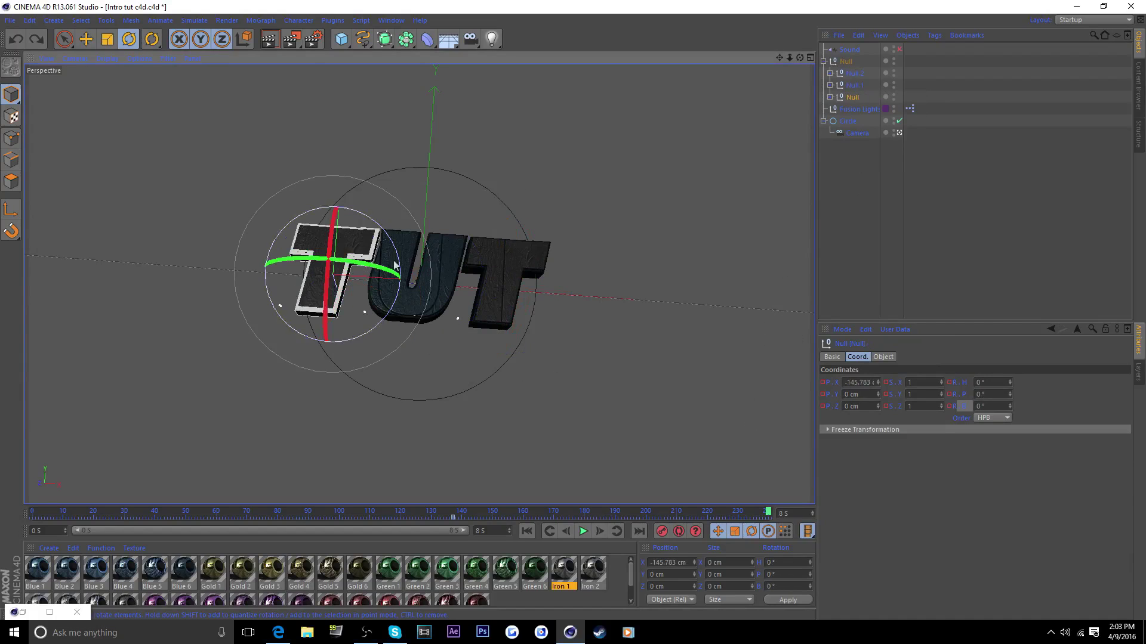
At frame 240, rotate the first T's Null to about -10° heading, -8° pitch and -4.3° bank, and keyframe it.
drag(363, 238, 346, 224)
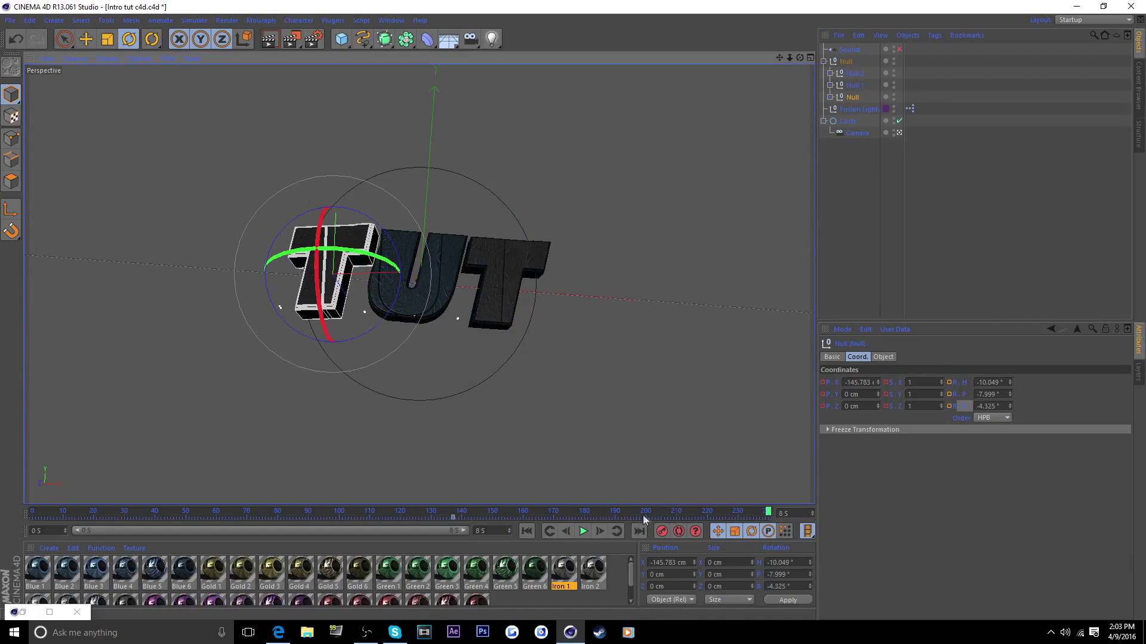
key(ctrl+z)
key(ctrl+z)
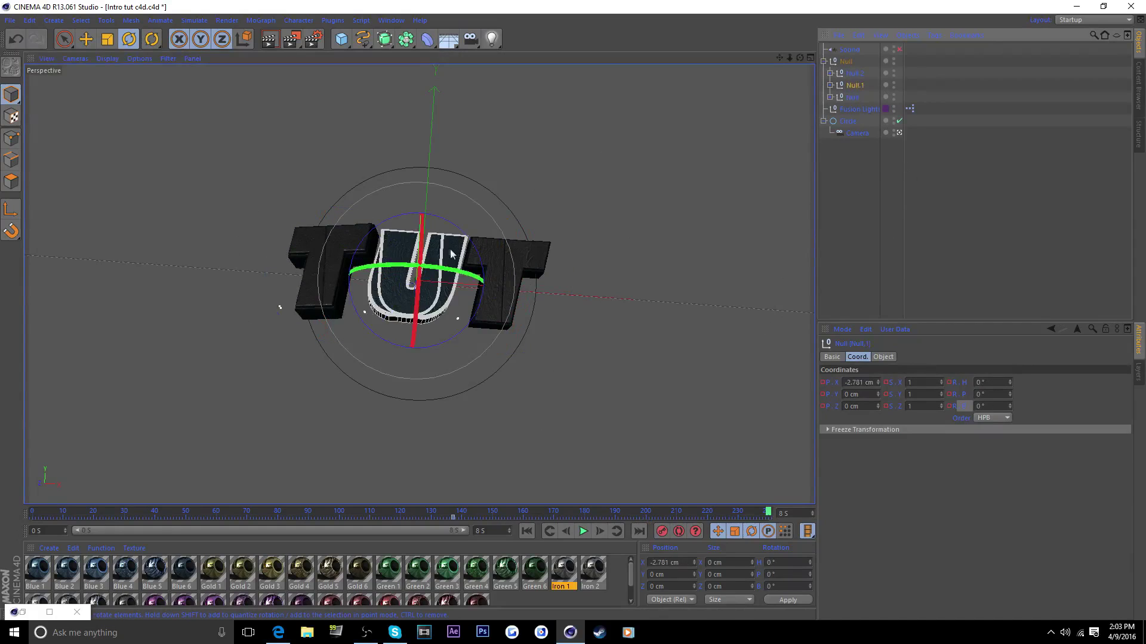
Rotate and keyframe the U's Null at about -19.5°, 5.7°, -2° and the last T's Null at about 10.9°, 12.1°, -2.2°.
drag(450, 254, 409, 255)
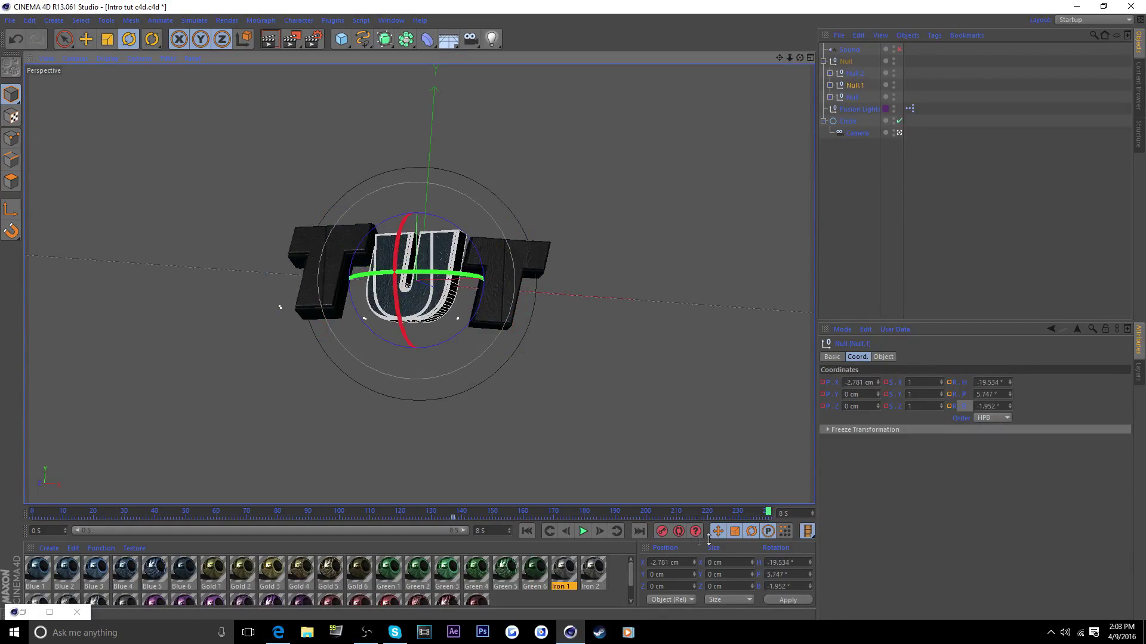
click(855, 73)
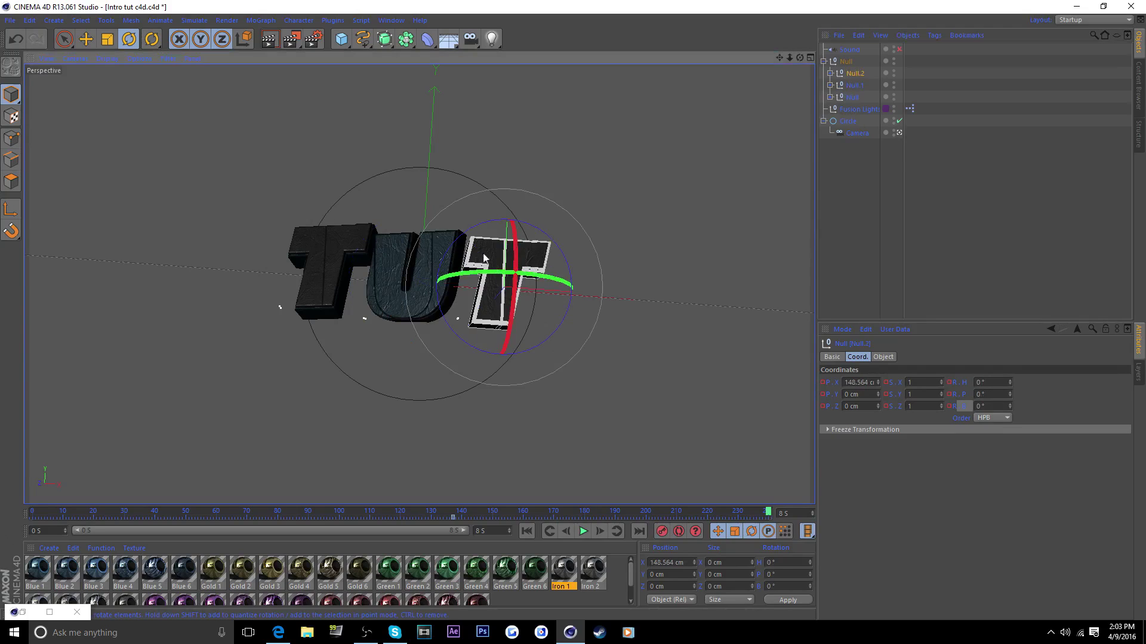
drag(493, 255, 501, 291)
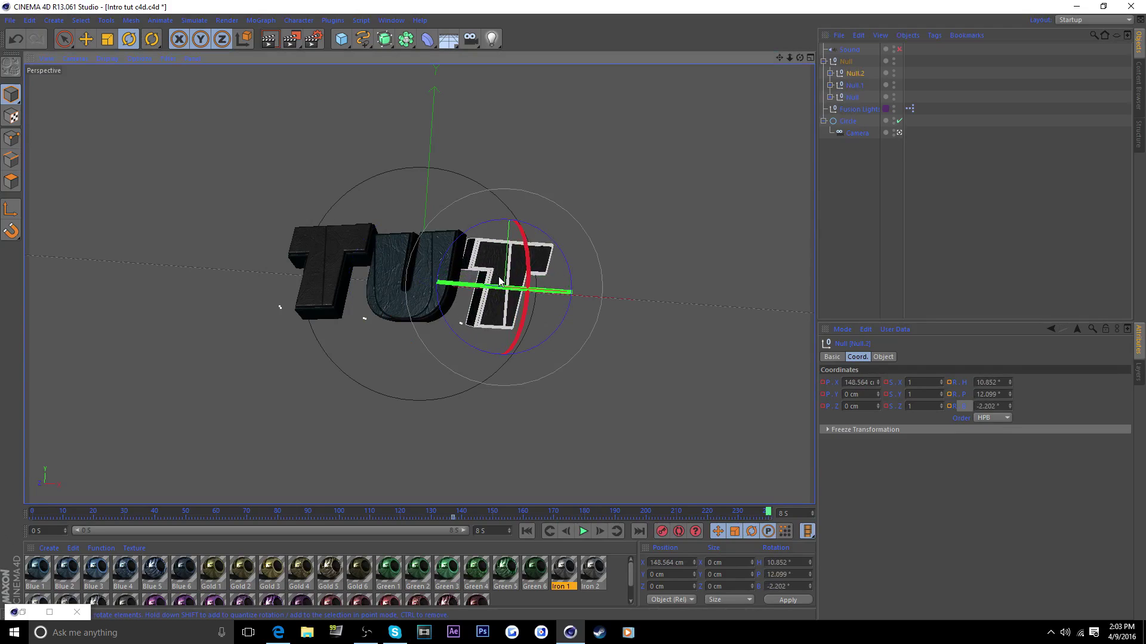
Move the three letter Nulls' frame 240 keyframes earlier in time, scrub back to frame 0 and save the scene.
click(854, 97)
shift+click(854, 75)
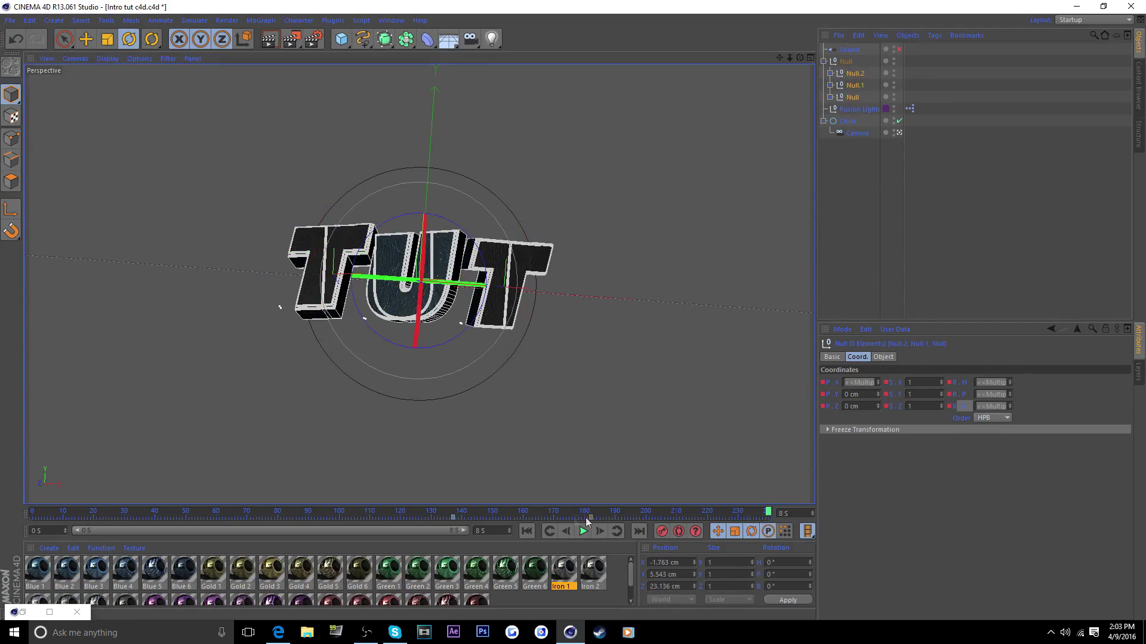
drag(472, 510, 33, 512)
click(868, 208)
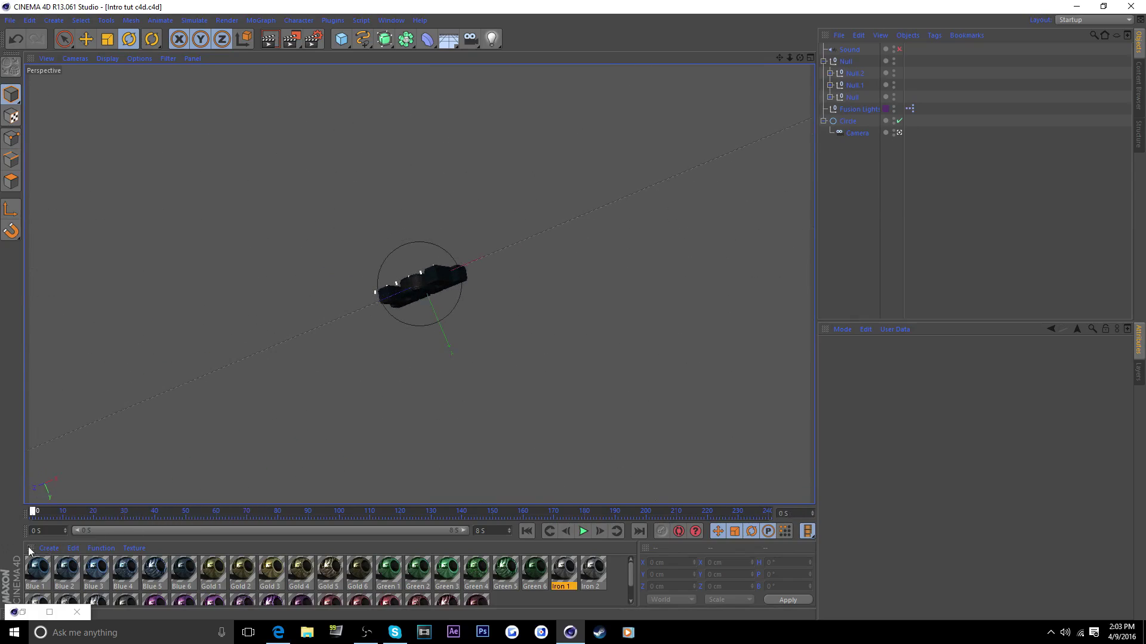
Inspect the Circle's bank rotation F-curve around its 4.567 s key and close the Timeline.
right_click(845, 120)
click(961, 409)
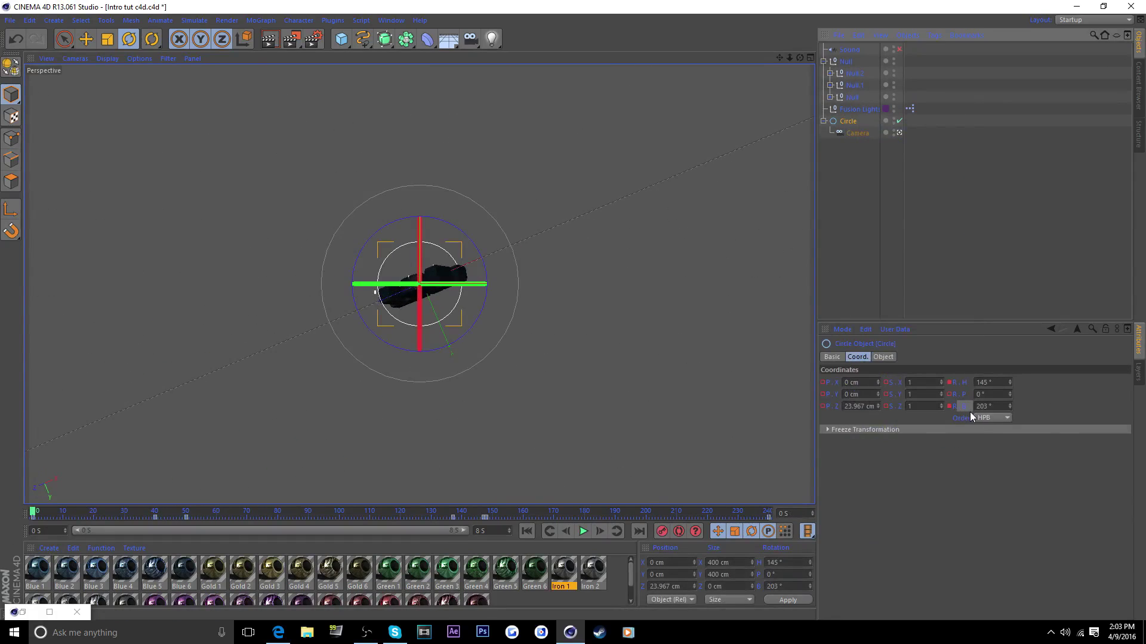
right_click(967, 407)
mouse_move(999, 398)
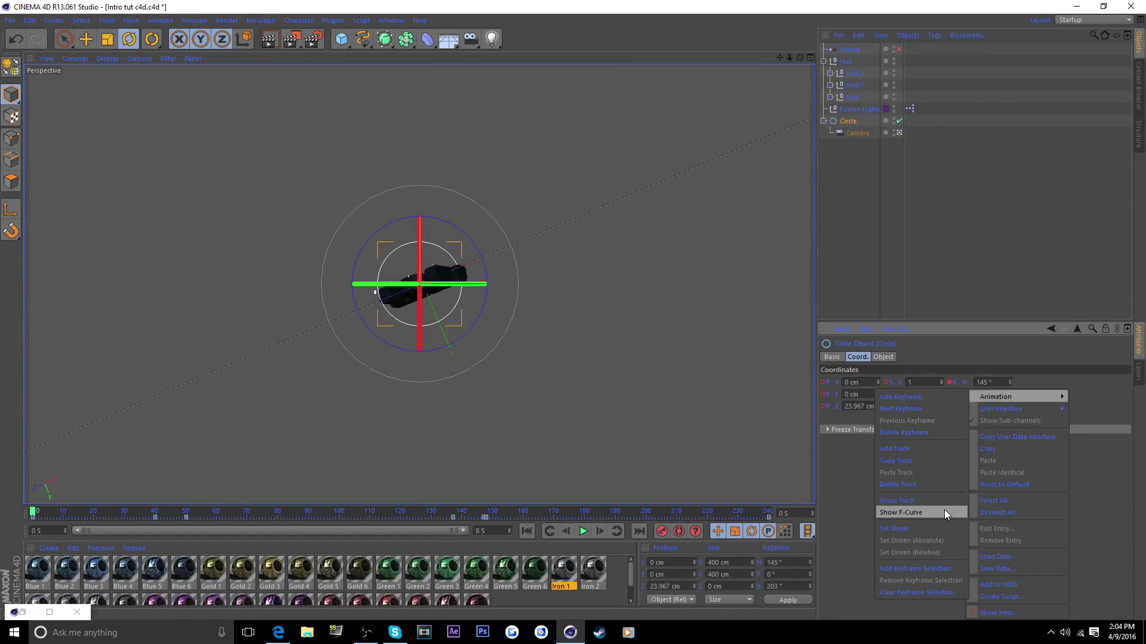
click(934, 503)
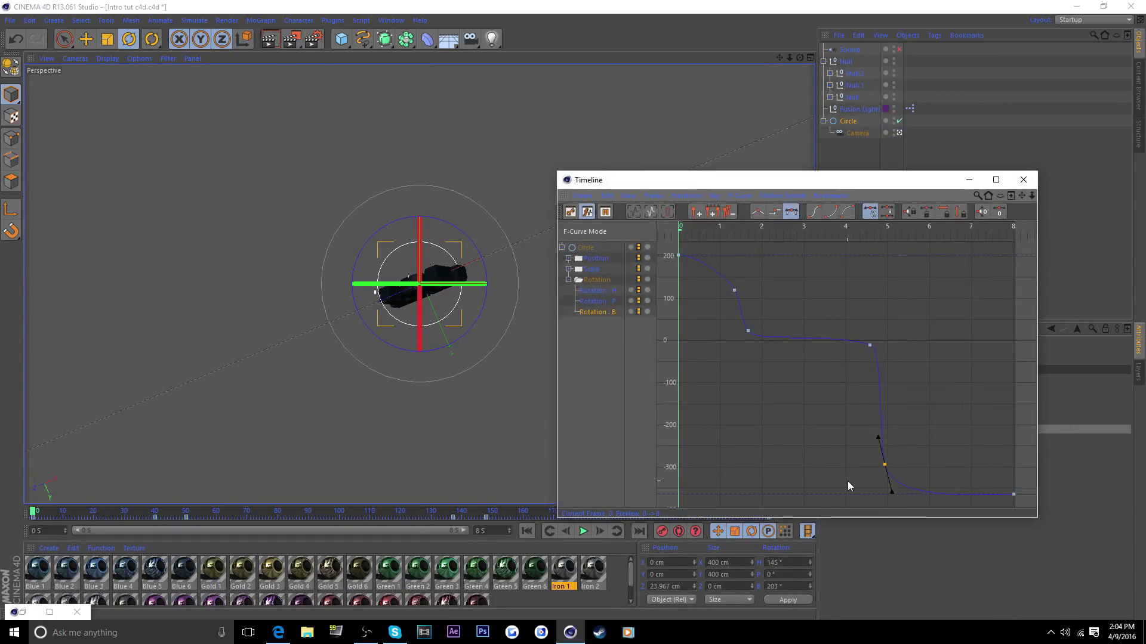
mouse_move(420, 511)
mouse_down()
mouse_move(452, 517)
mouse_move(216, 531)
mouse_move(382, 536)
mouse_up()
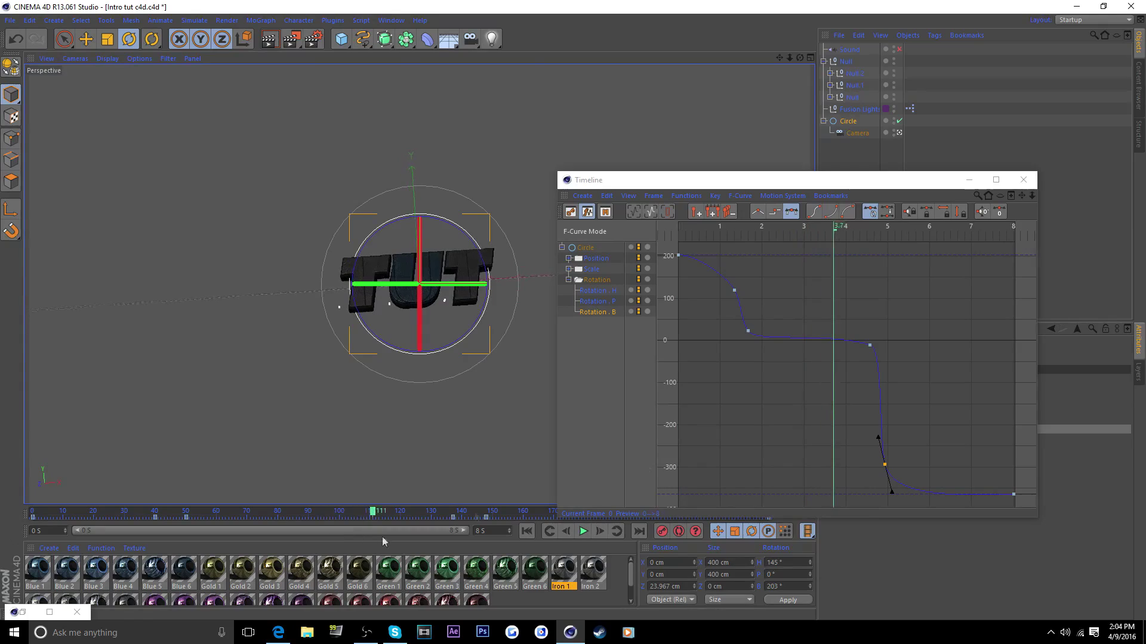
click(869, 346)
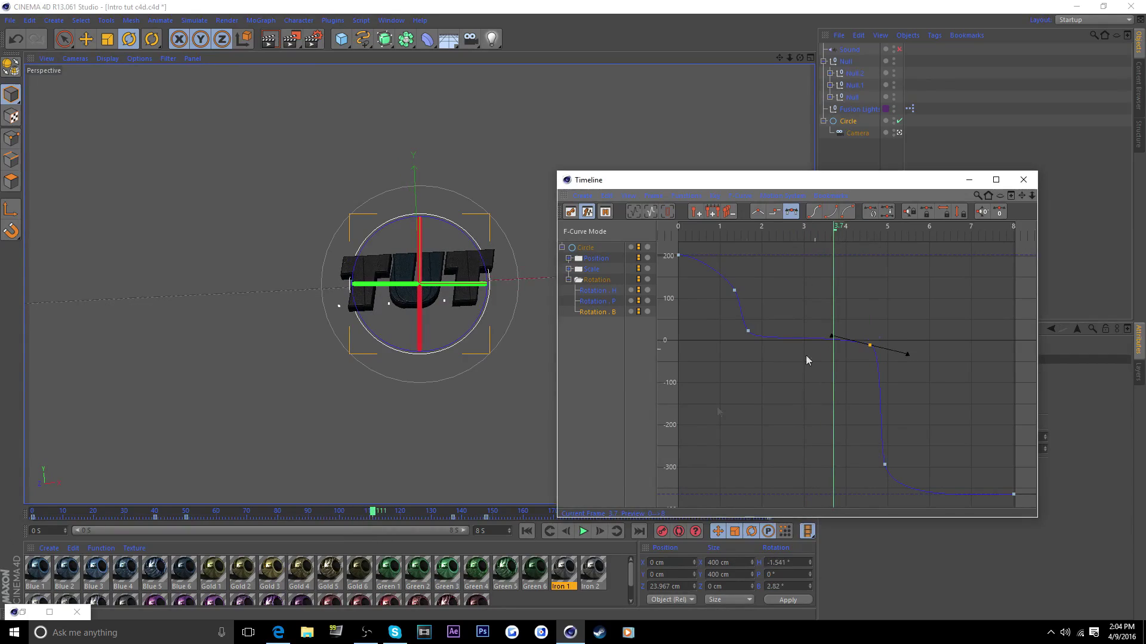
click(1022, 179)
Play the animation from the start and enable the first object in the object list.
click(526, 531)
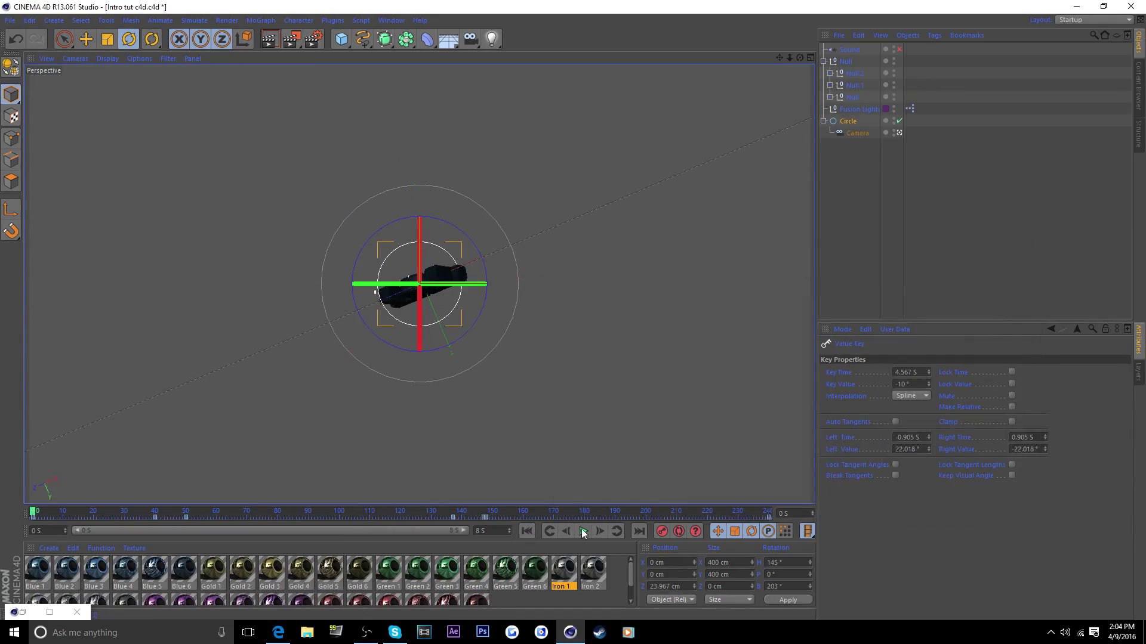
click(900, 49)
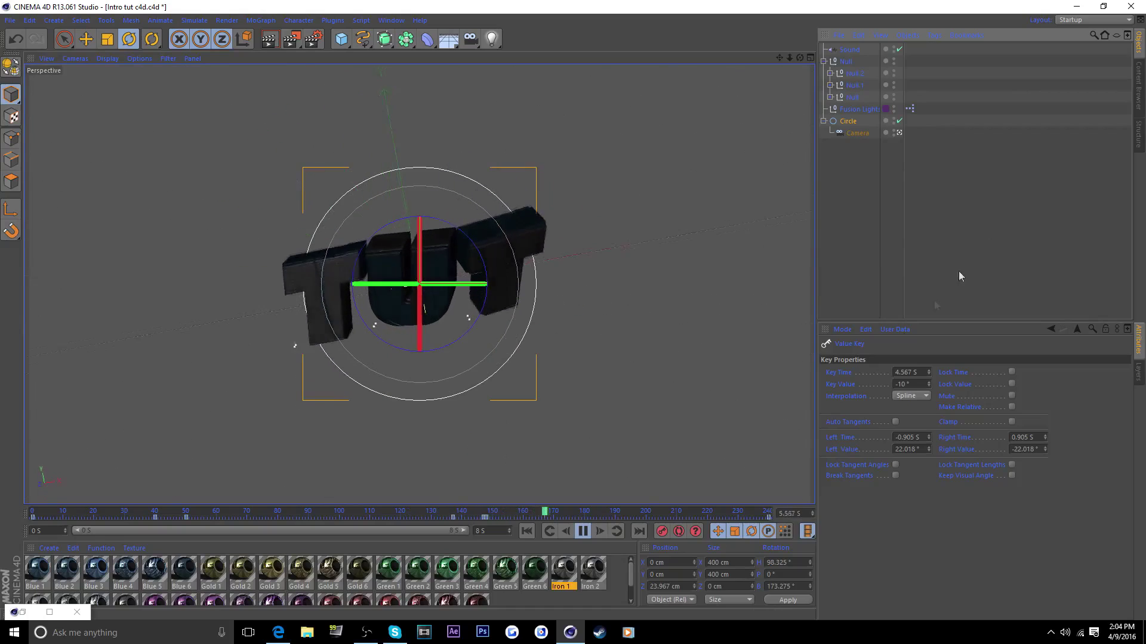
click(585, 531)
Turn off Clamp for the camera's keyframes near frames 137 and 149, and replay the camera move.
click(859, 133)
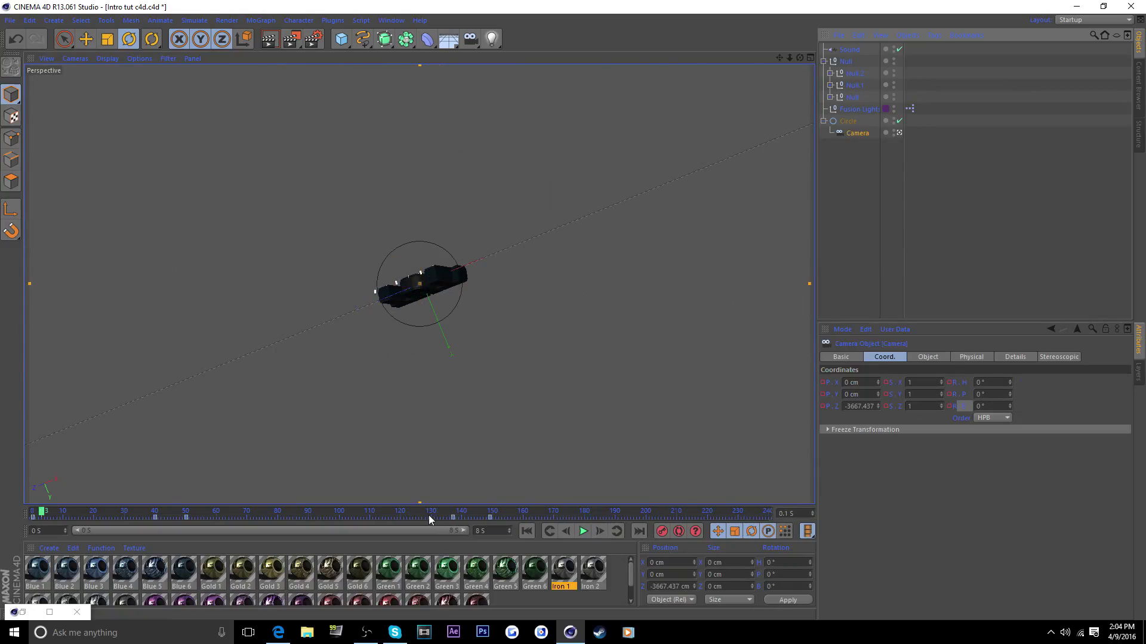
drag(429, 519, 341, 517)
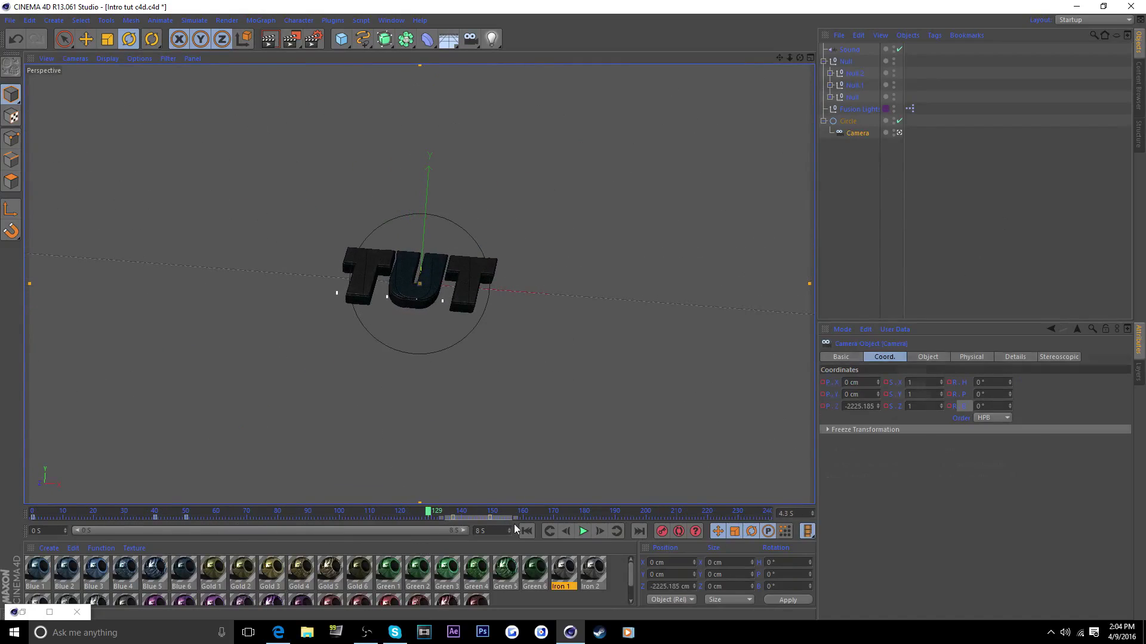
drag(514, 524, 514, 525)
click(1012, 421)
drag(428, 512, 414, 510)
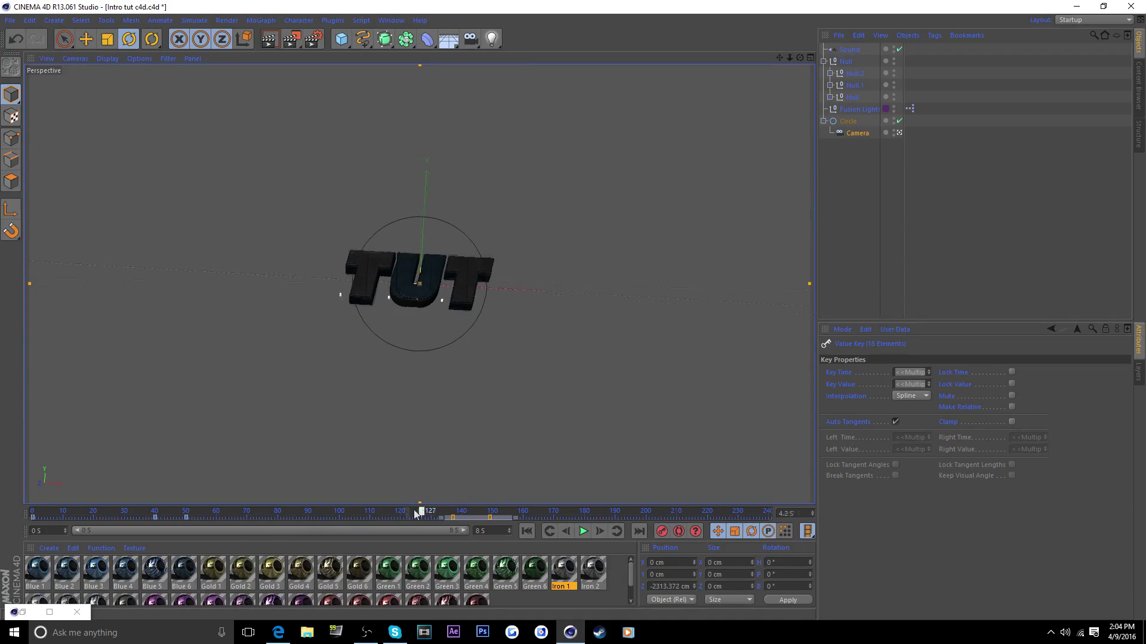
drag(85, 525, 201, 530)
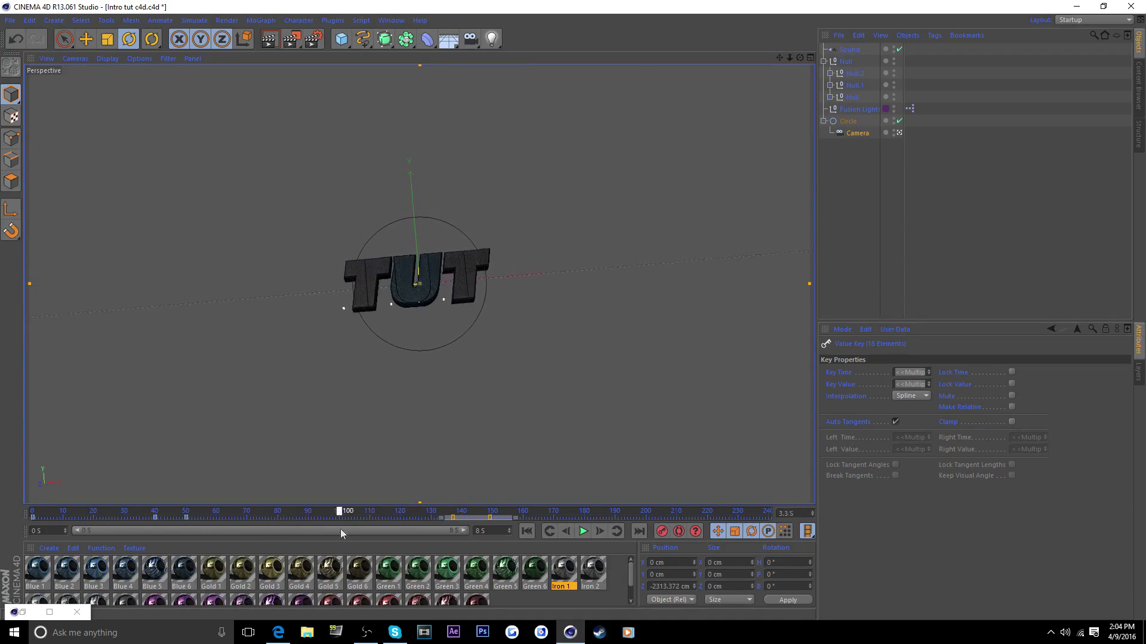
drag(459, 533, 411, 530)
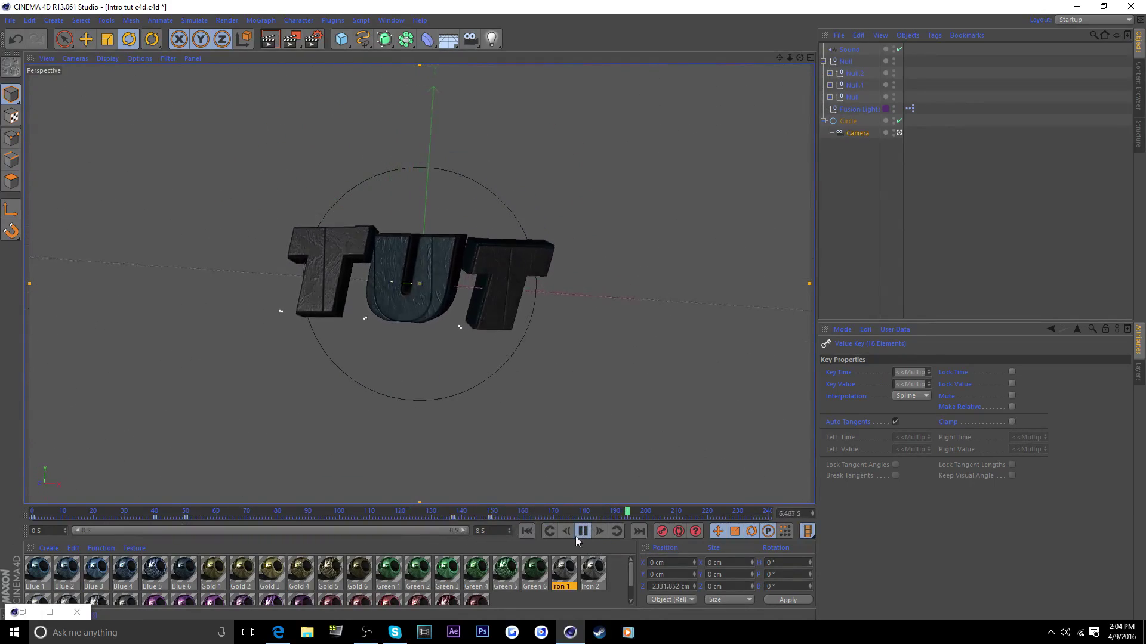
Stop playback, clear the selection and scrub back and forth through the timeline to examine the letter and camera motion.
click(579, 532)
click(933, 222)
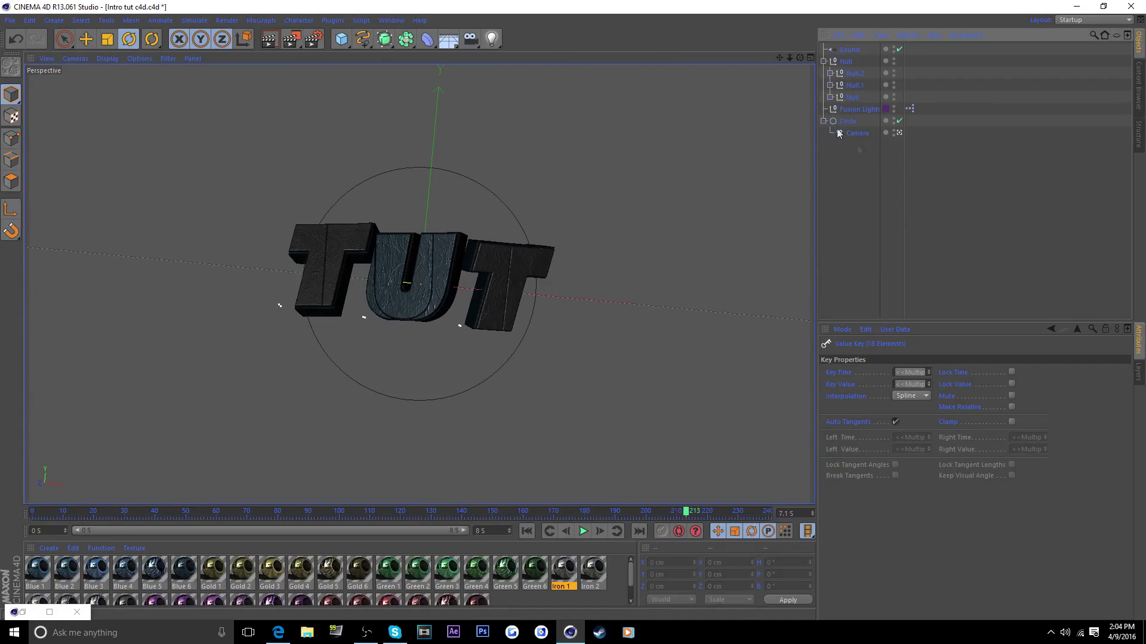
drag(681, 507, 658, 512)
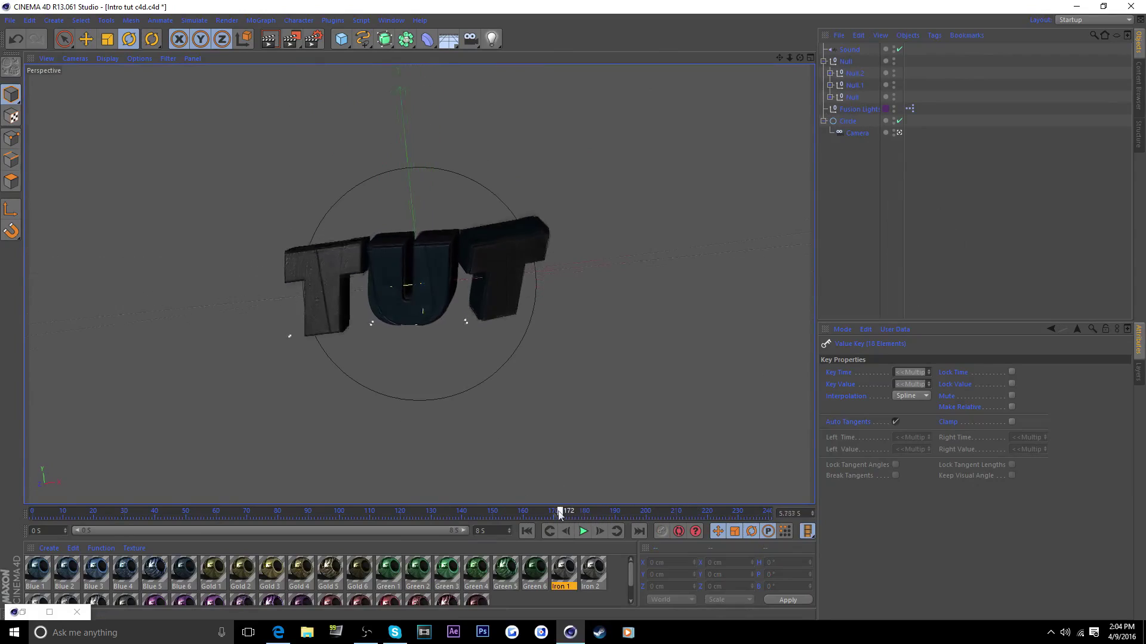
drag(559, 514, 457, 514)
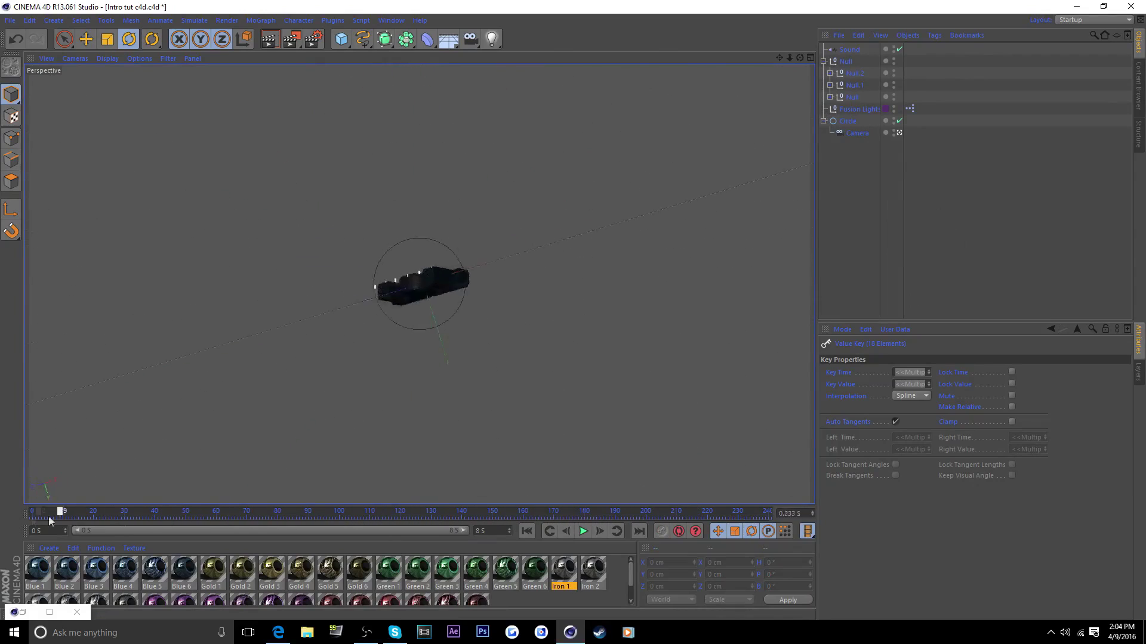
drag(433, 539, 538, 539)
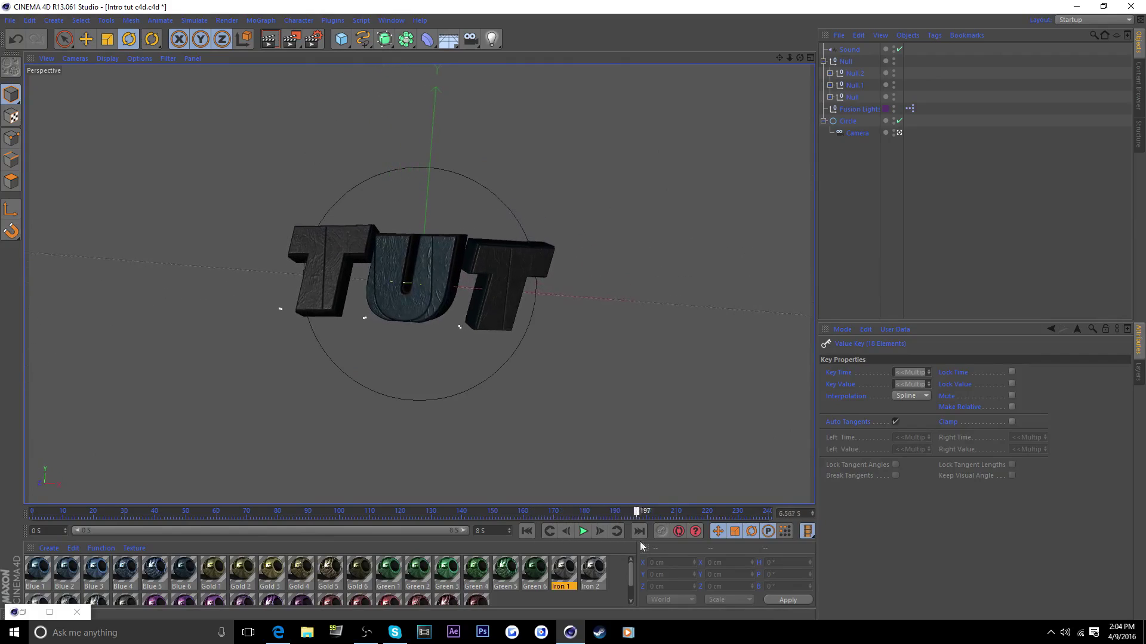
drag(592, 546, 377, 546)
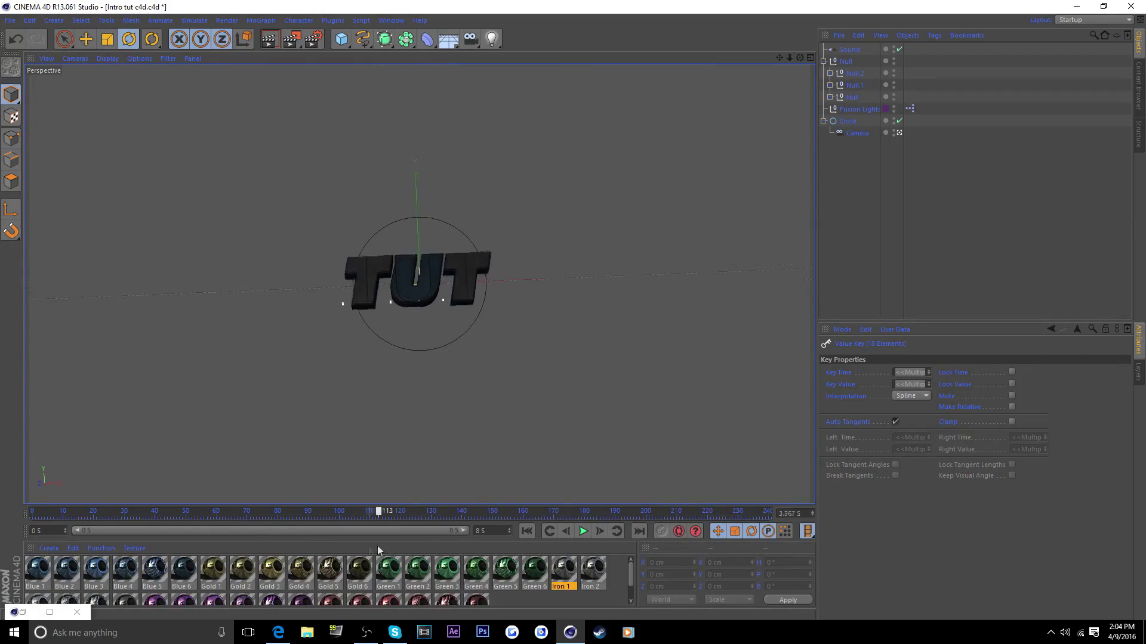
drag(232, 548, 1, 549)
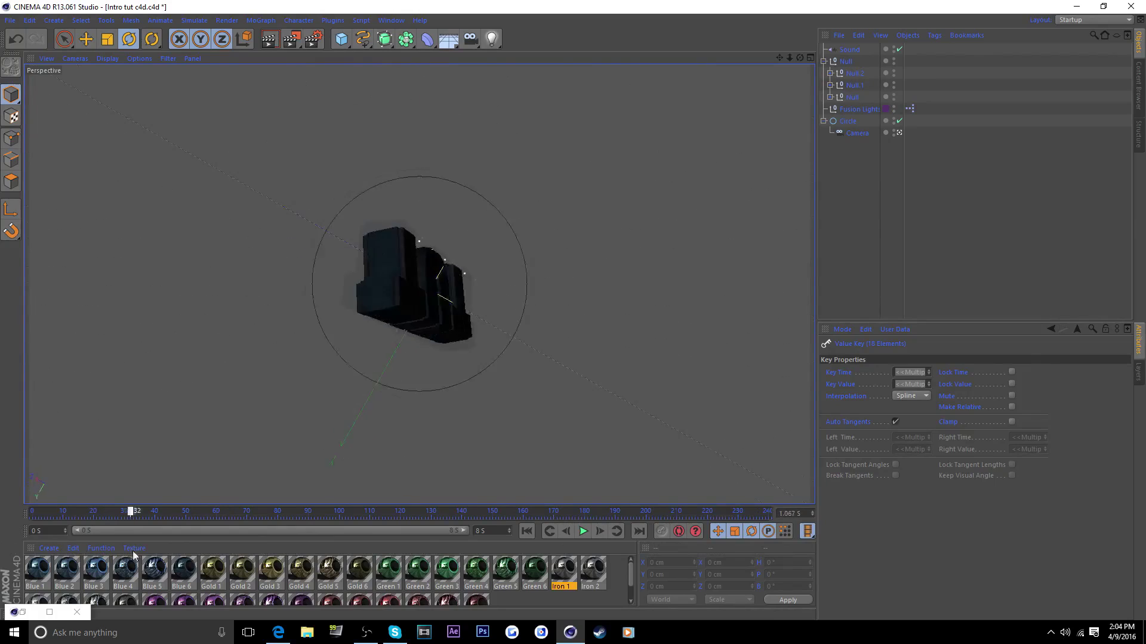
Disable the Sound object and scrub through the animation to frame 234.
click(899, 49)
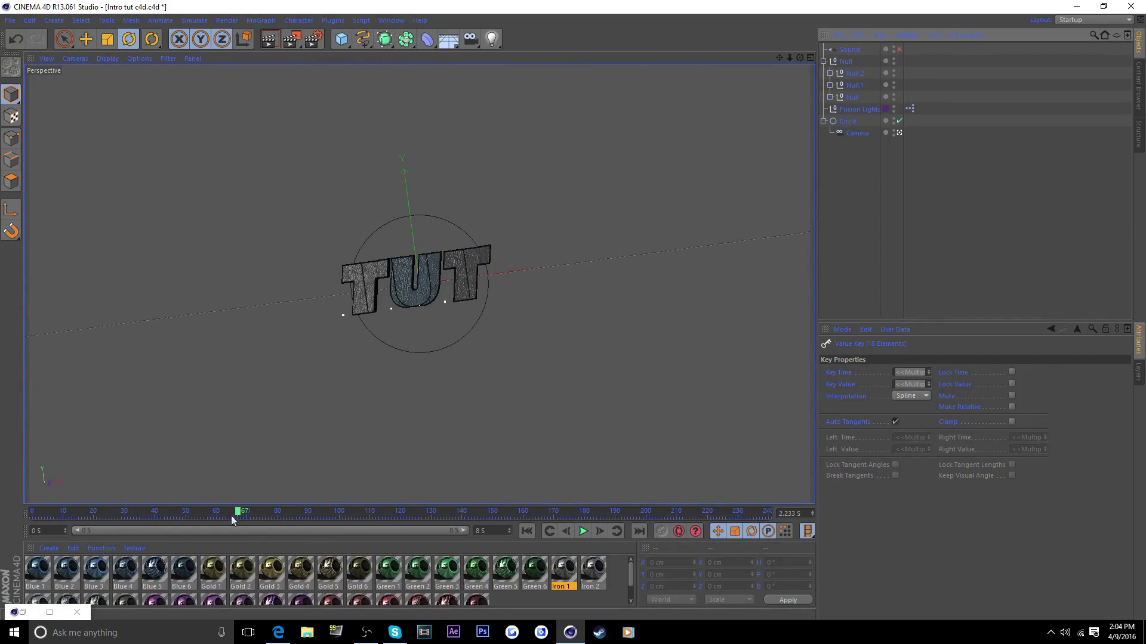
drag(231, 515, 204, 515)
drag(131, 519, 750, 518)
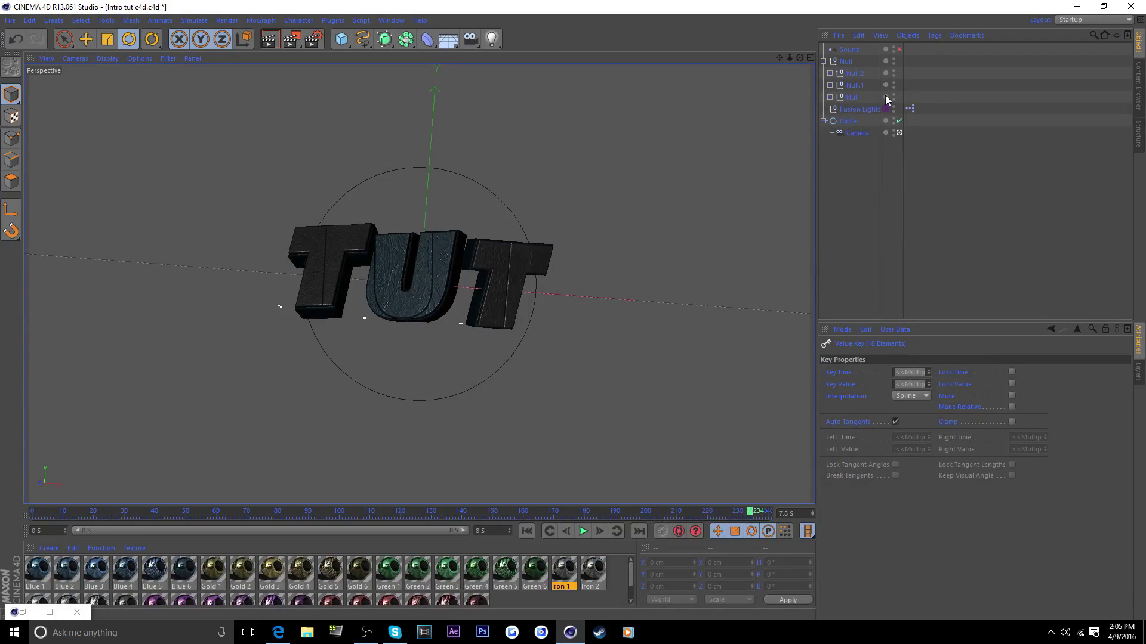
Rotate the U letter's Null.1 at frame 240 to about H 8.3°, P 24°, B -5° and scrub through its motion.
click(848, 85)
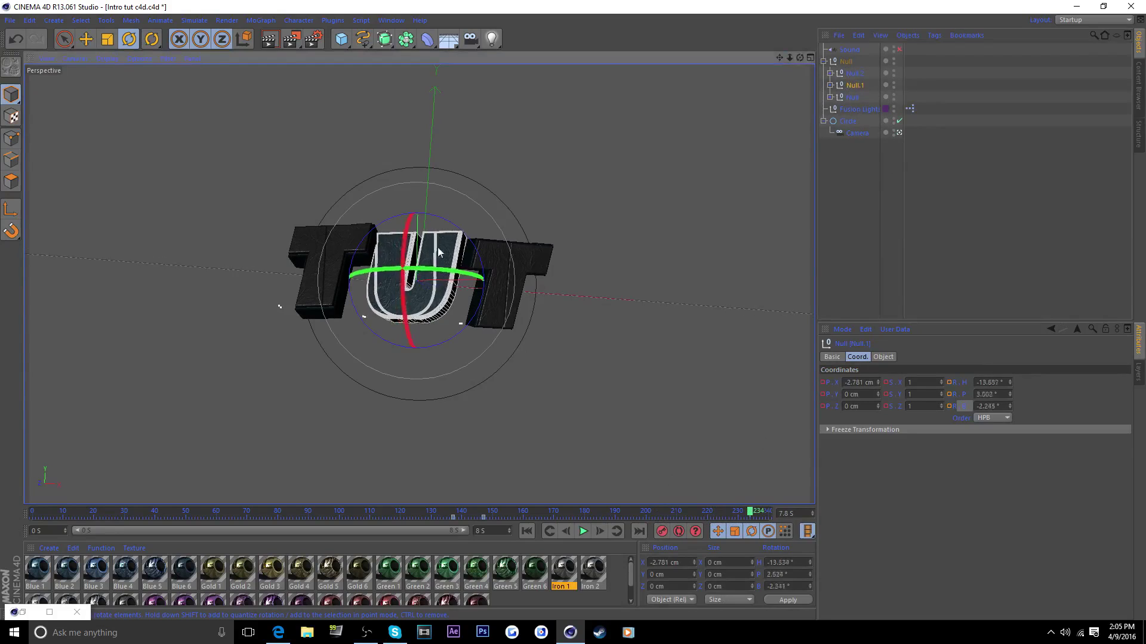
drag(438, 247, 371, 230)
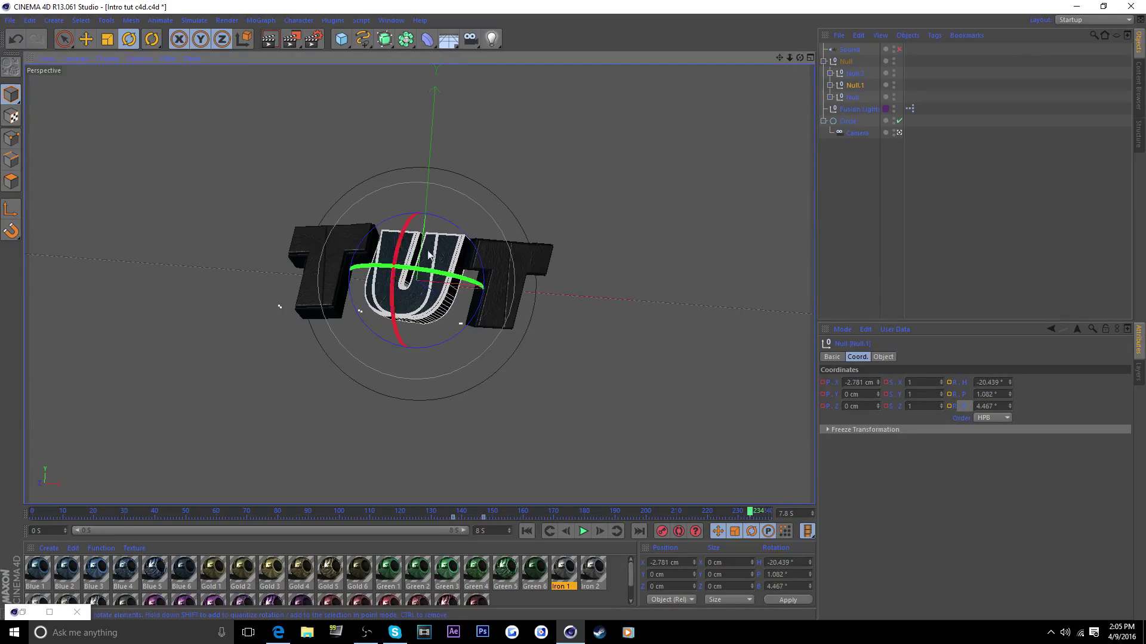
drag(428, 255, 435, 270)
mouse_move(750, 512)
mouse_down()
mouse_move(656, 508)
mouse_move(768, 510)
mouse_up()
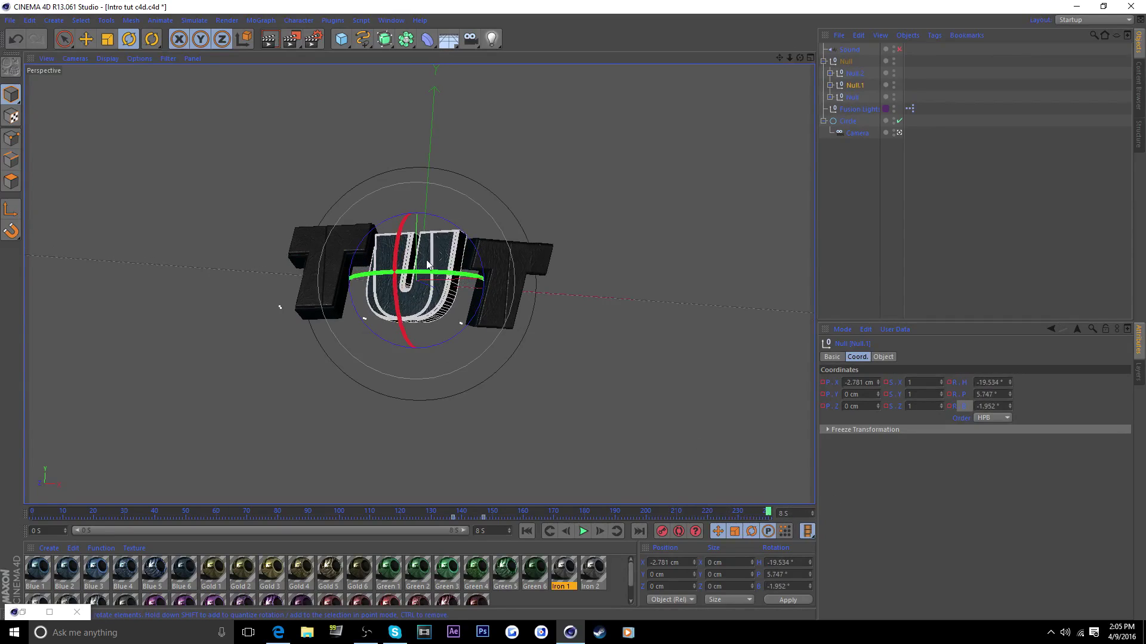
mouse_move(448, 268)
mouse_down()
mouse_move(418, 252)
mouse_move(420, 283)
mouse_move(461, 254)
mouse_up()
click(388, 512)
drag(388, 512, 740, 512)
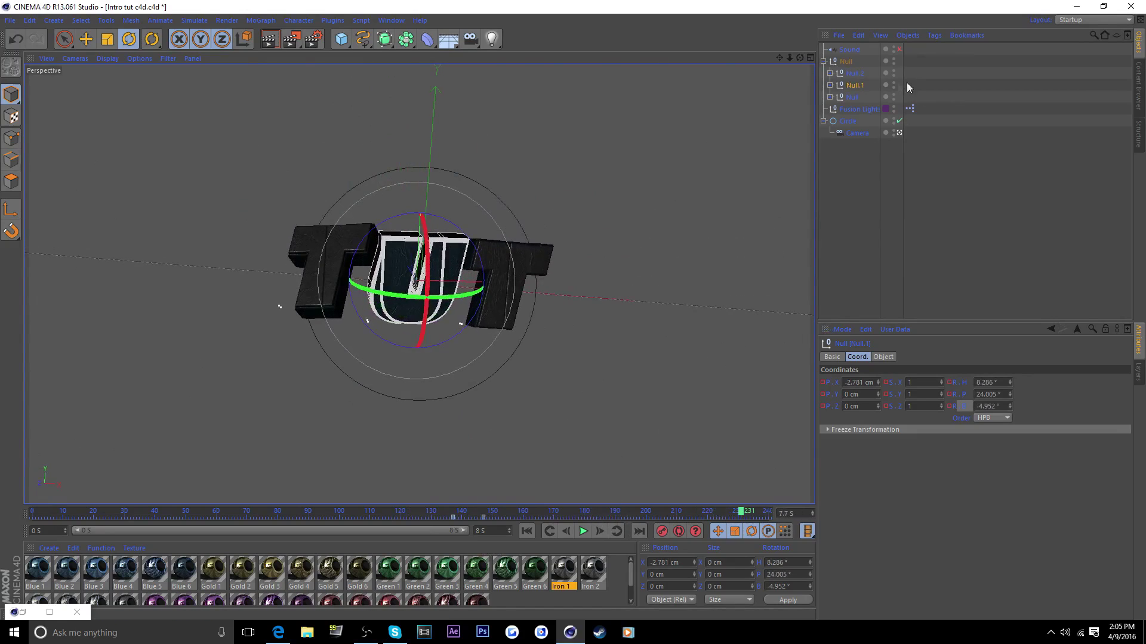
Try to tilt the last T's Null.2 at frame 231.
click(855, 73)
drag(494, 261, 538, 355)
key(ctrl+z)
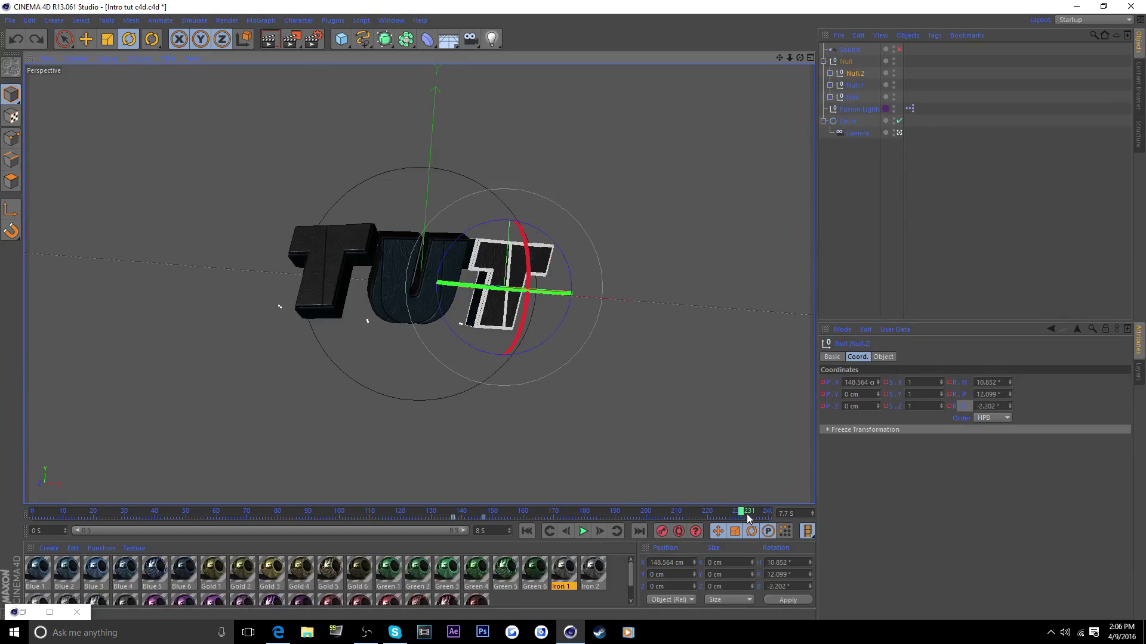
Inspect the letters from outside the scene camera, return to the camera view and render a preview at frame 204.
drag(746, 514, 635, 512)
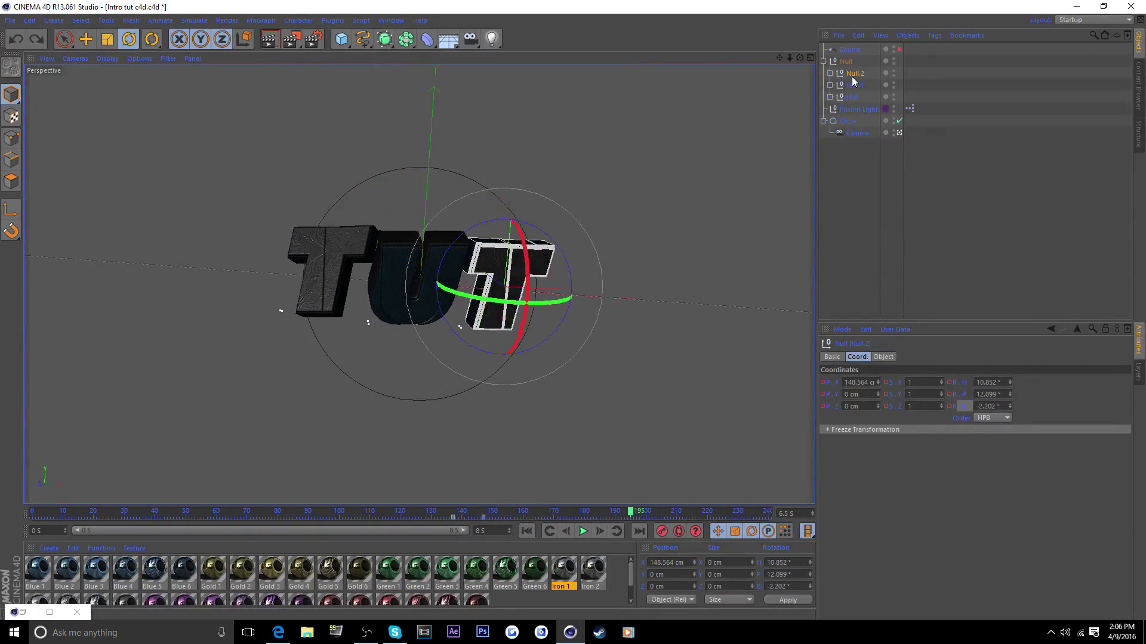
click(900, 133)
drag(799, 58, 781, 36)
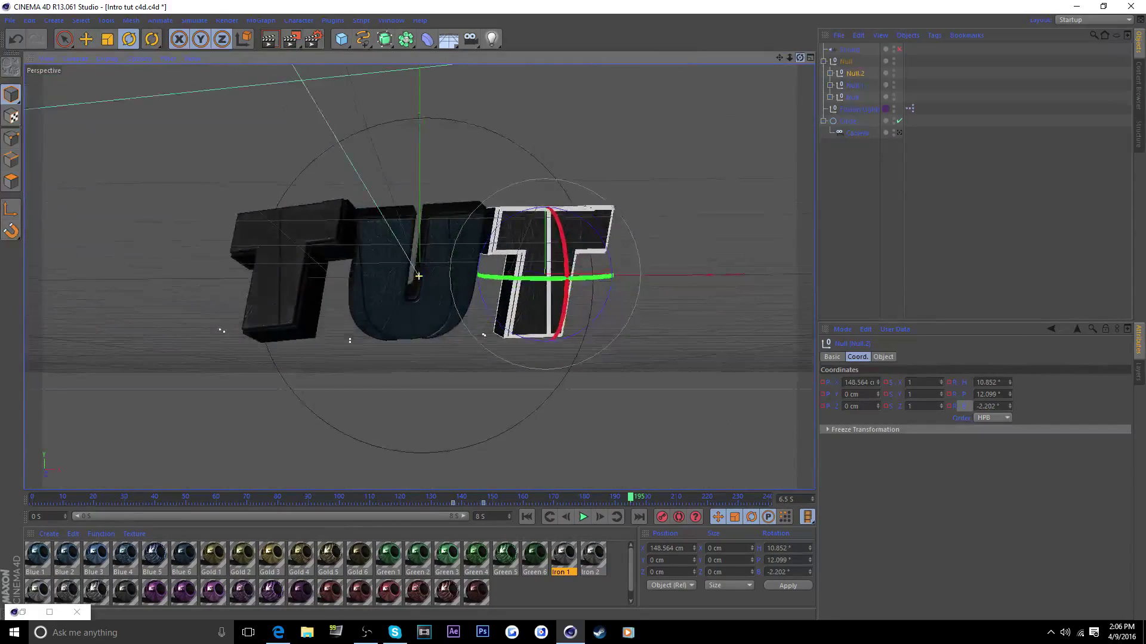
click(899, 133)
drag(631, 497, 658, 497)
click(270, 39)
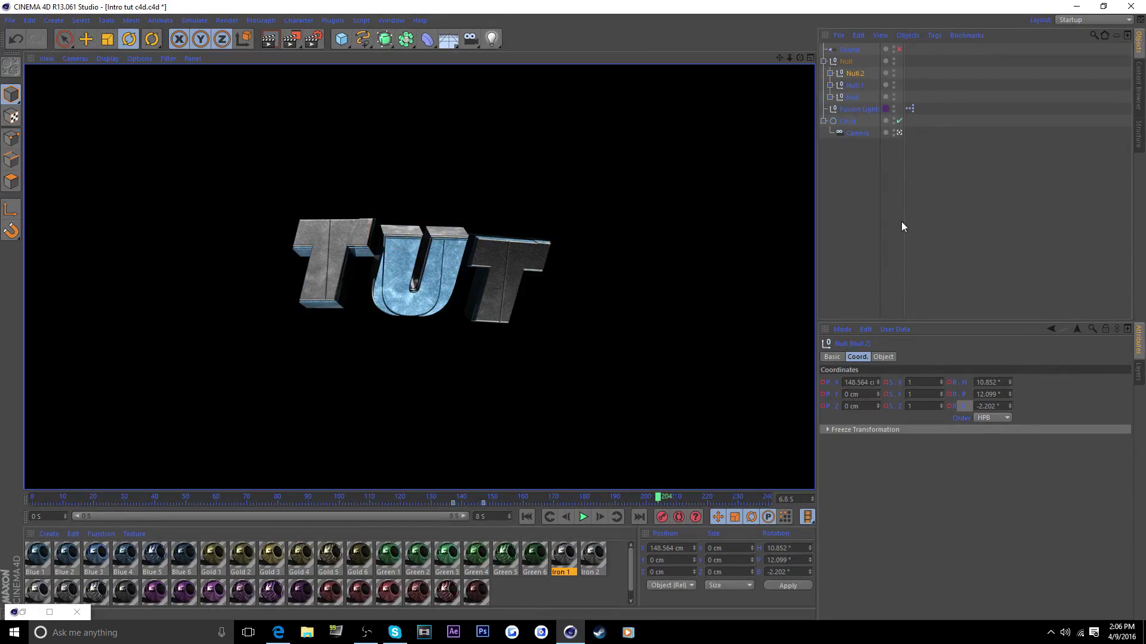
Rotate the last T's Null.2 at frame 240 to about H -7.8°, P 20.8°, B -5.7° and render a preview.
click(858, 74)
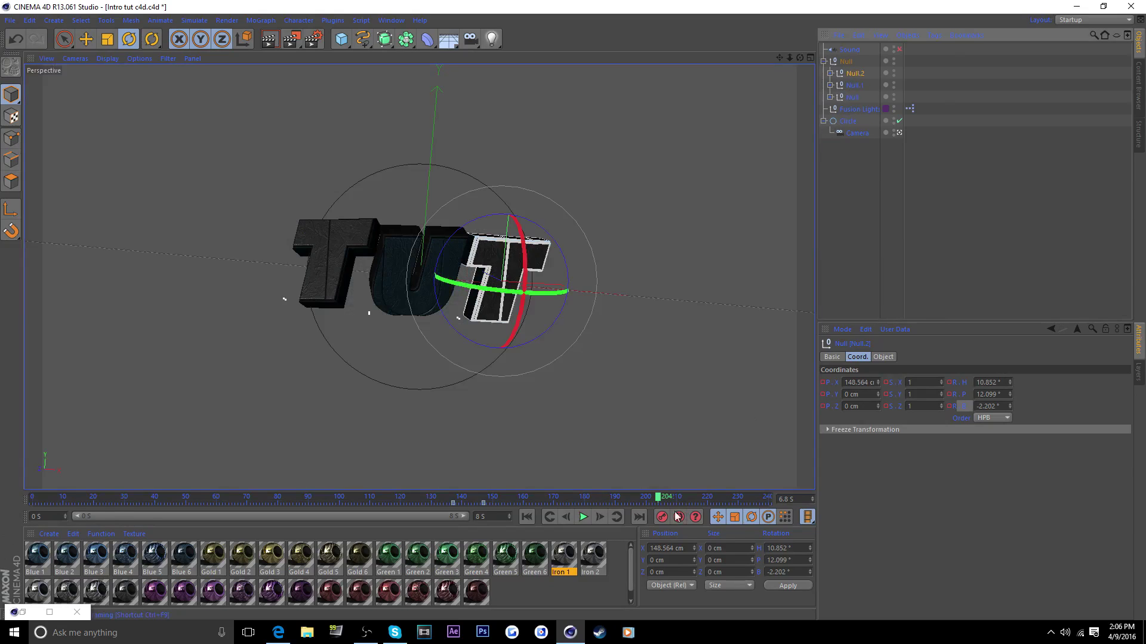
drag(684, 496, 768, 497)
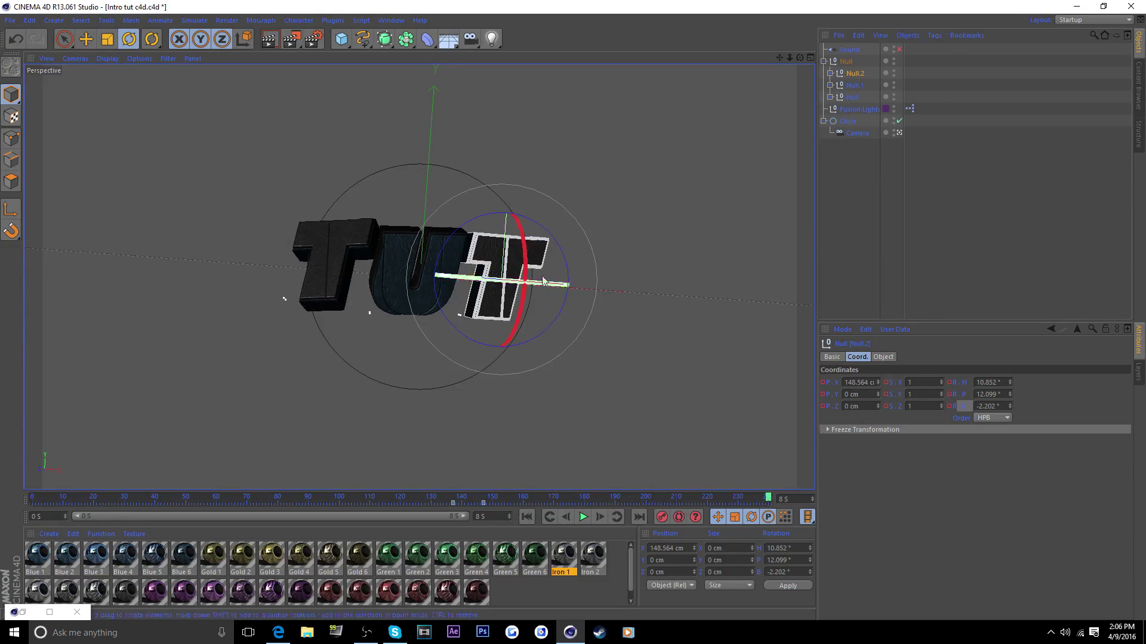
drag(512, 263, 534, 287)
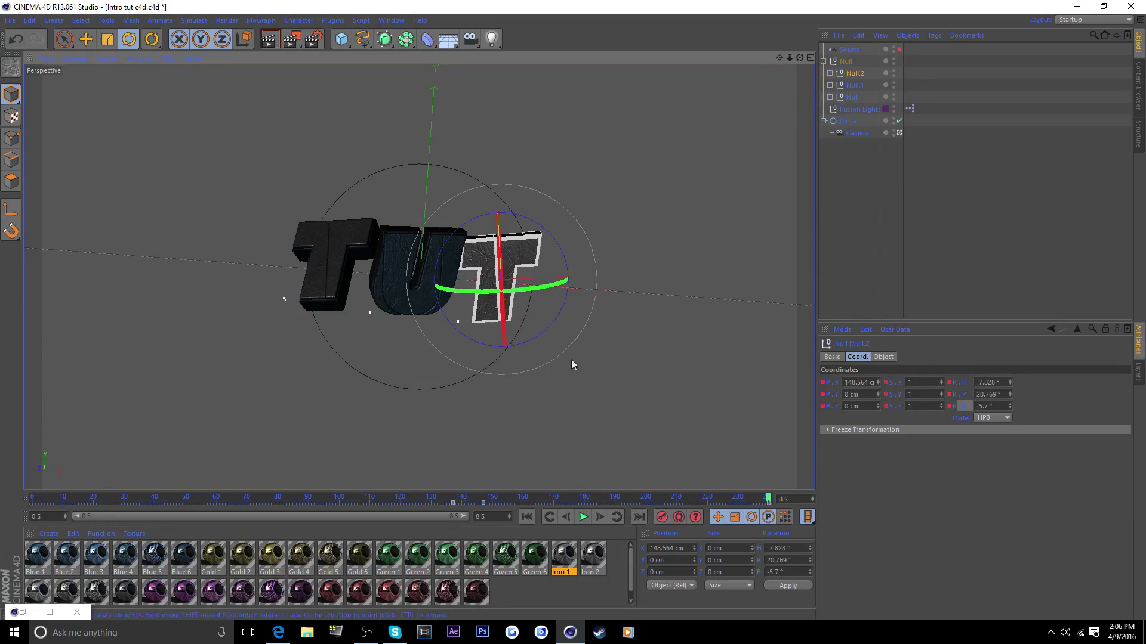
click(270, 39)
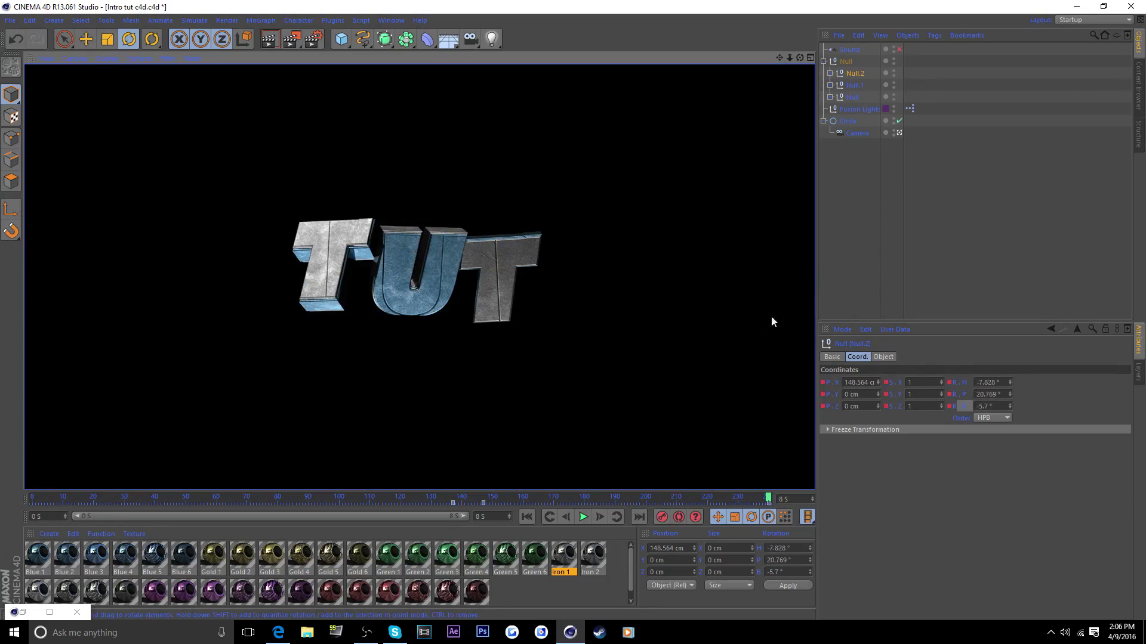
Keyframe the last T's Null.2 at frame 164 with rotation about H 1°, P 13.1°, B -10° and preview frame 197.
drag(770, 506, 535, 505)
mouse_move(530, 260)
mouse_down()
mouse_move(516, 245)
mouse_move(524, 258)
mouse_move(540, 233)
mouse_move(563, 231)
mouse_move(519, 254)
mouse_up()
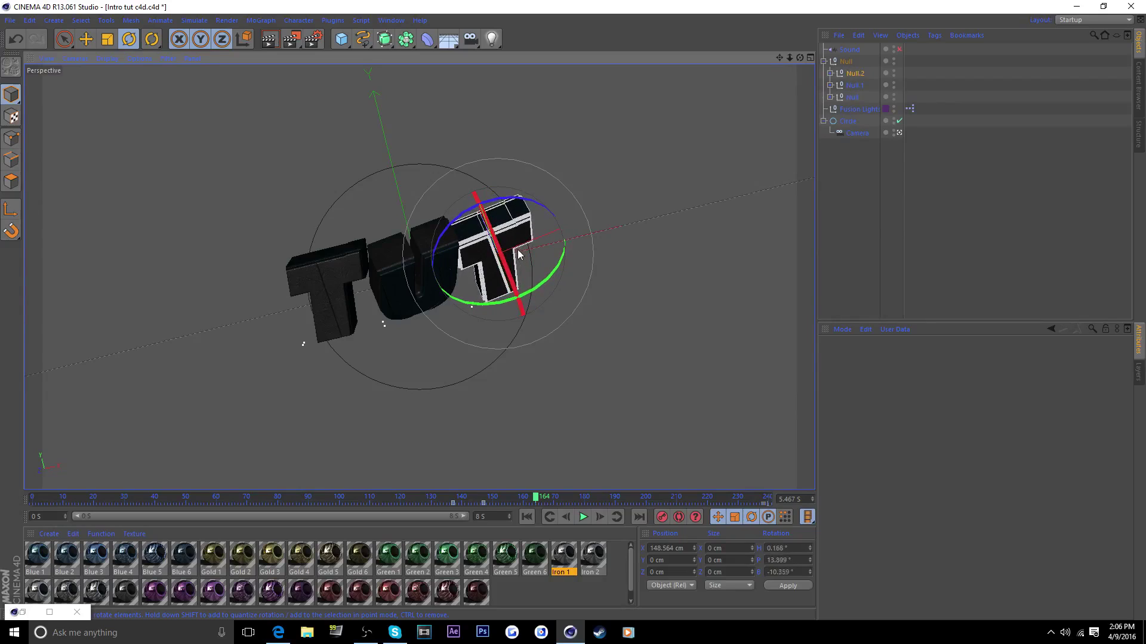
click(662, 517)
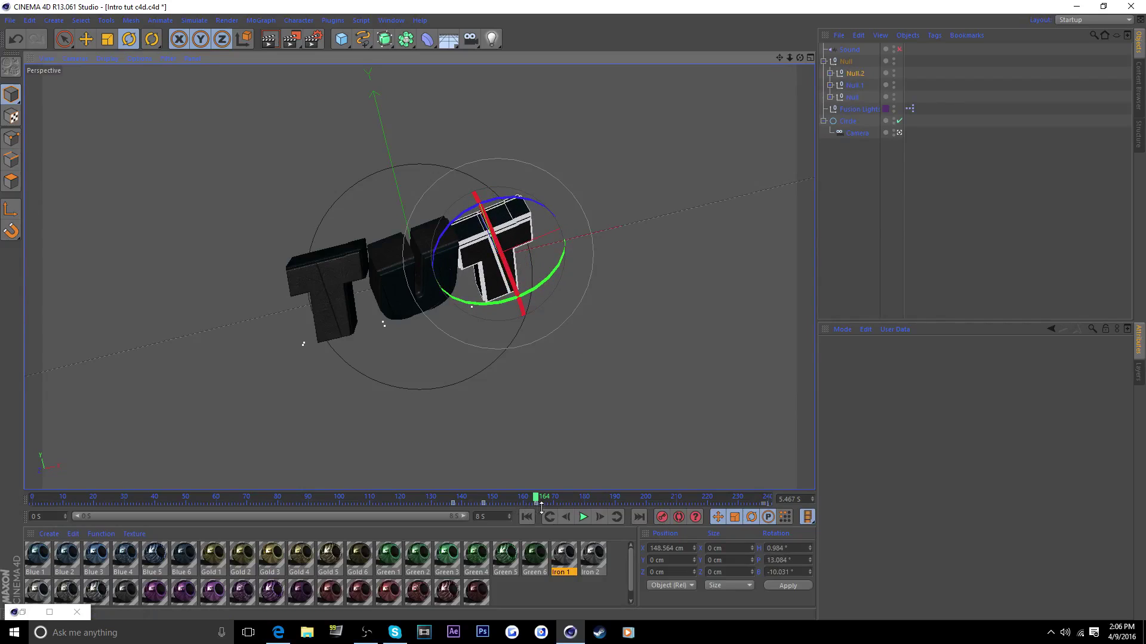
mouse_move(537, 505)
mouse_down()
mouse_move(484, 501)
mouse_move(636, 501)
mouse_up()
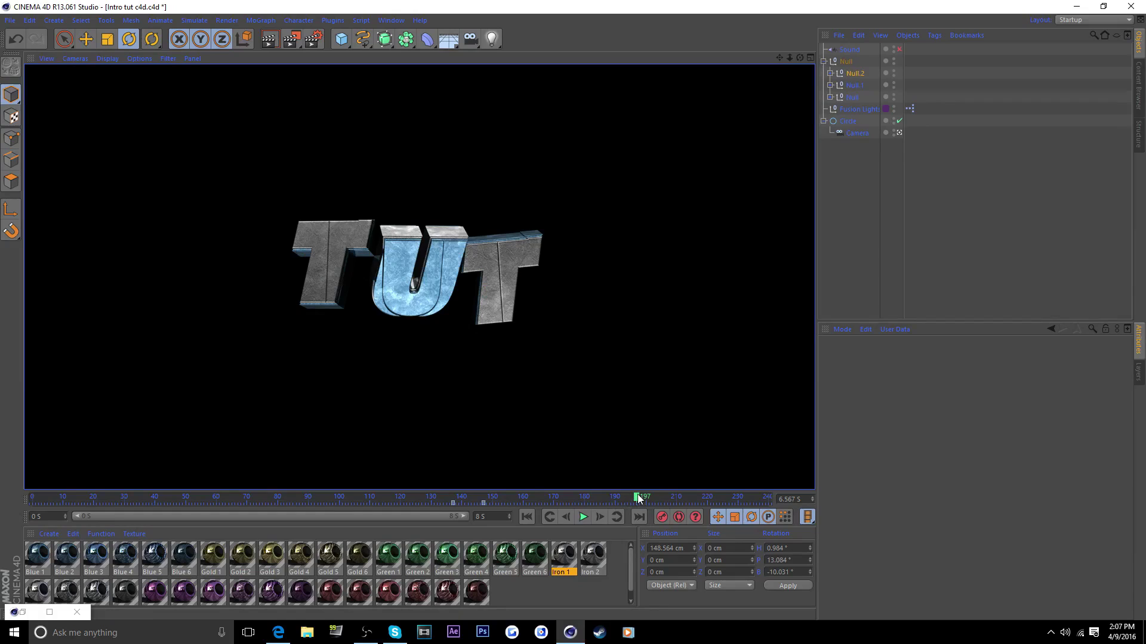
Rotate the last T's Null.2 at frame 240 to about H 18°, P -4.7°, B 3.4° and render a preview.
drag(637, 499, 769, 499)
drag(488, 246, 525, 222)
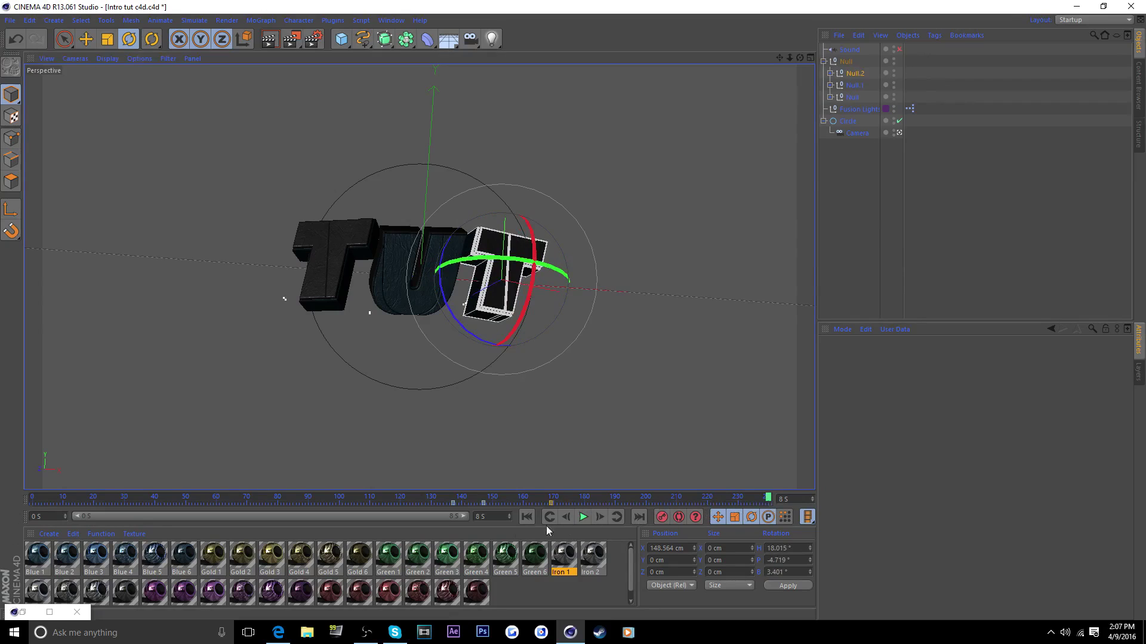
drag(469, 501, 794, 474)
key(ctrl+r)
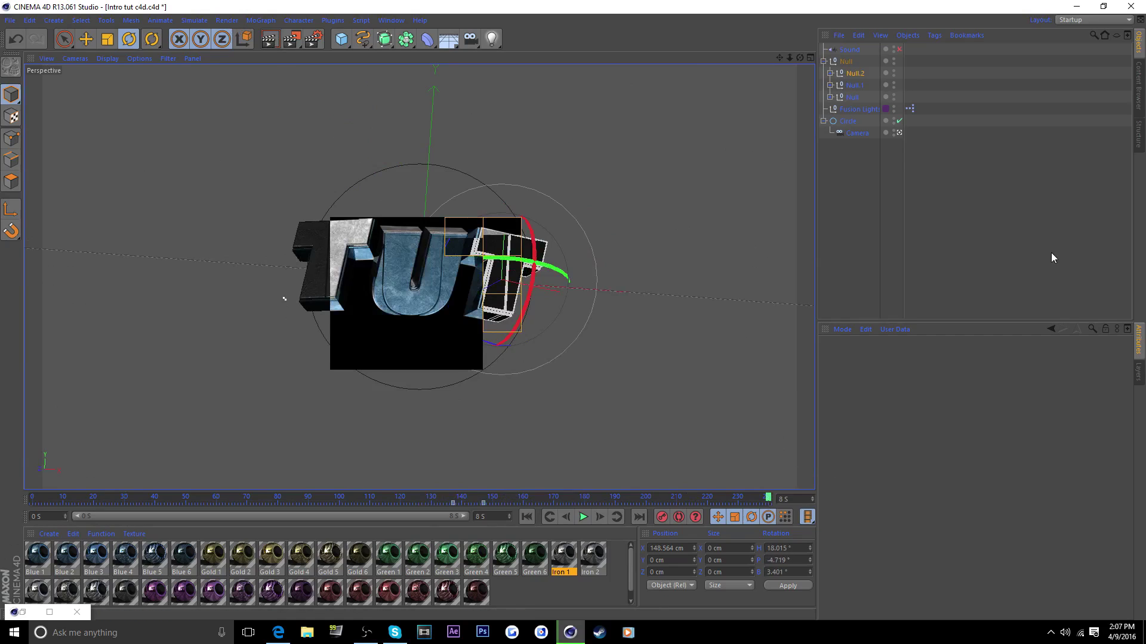
Deselect everything, save the scene and scrub back to frame 201.
click(1017, 259)
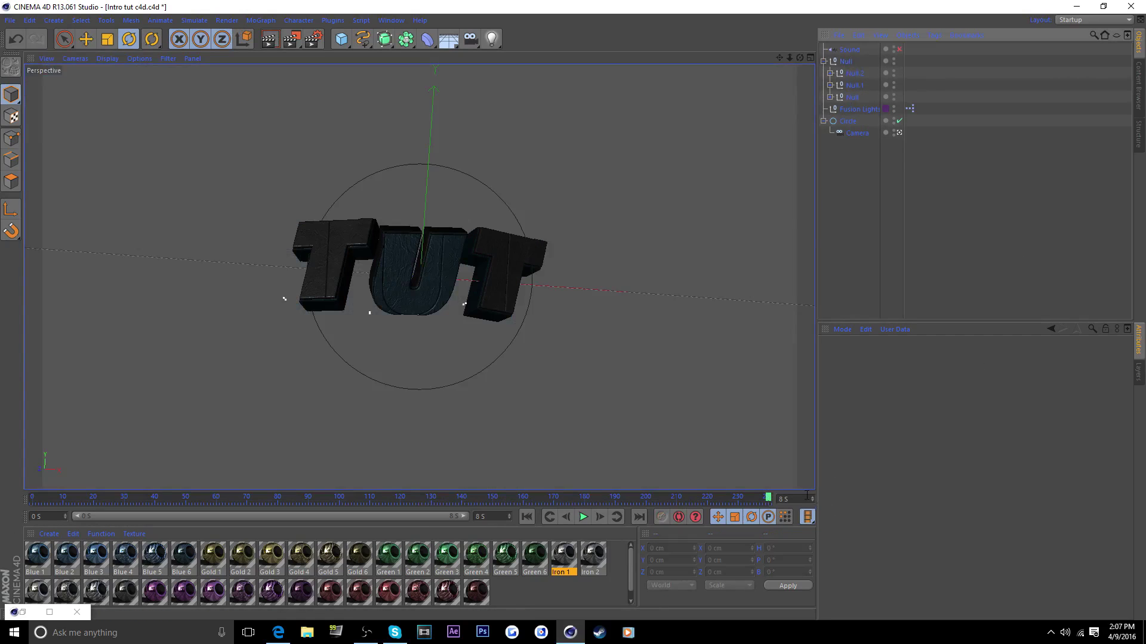
key(ctrl+s)
drag(770, 503, 649, 382)
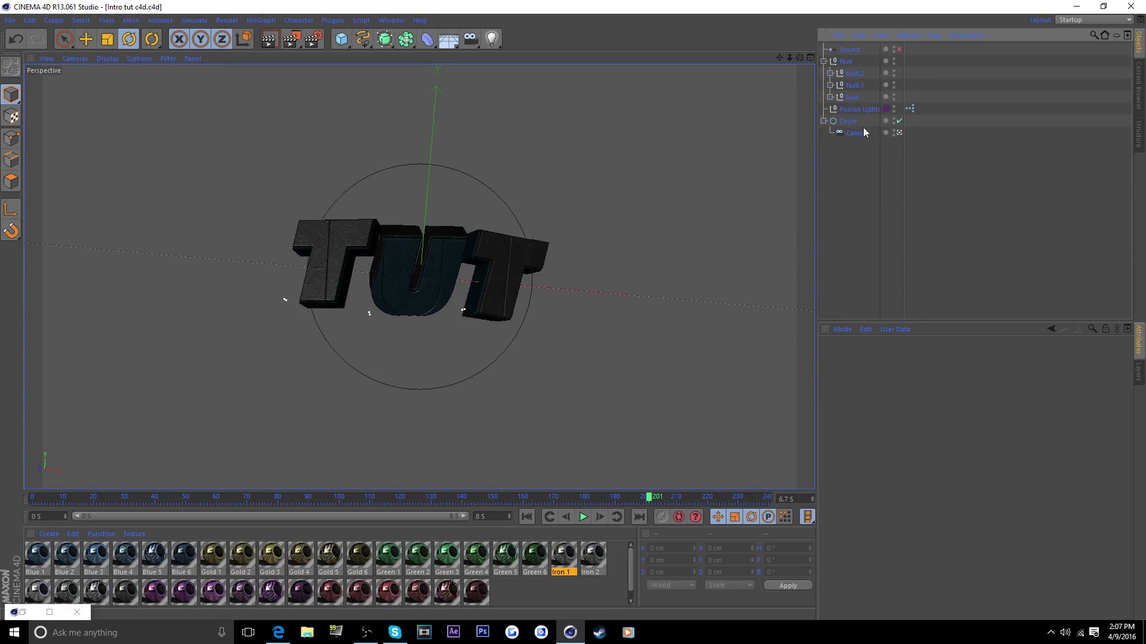
Open the render output's save settings and browse for its file location to the RENDER HERE folder inside GFX STUFF.
click(311, 40)
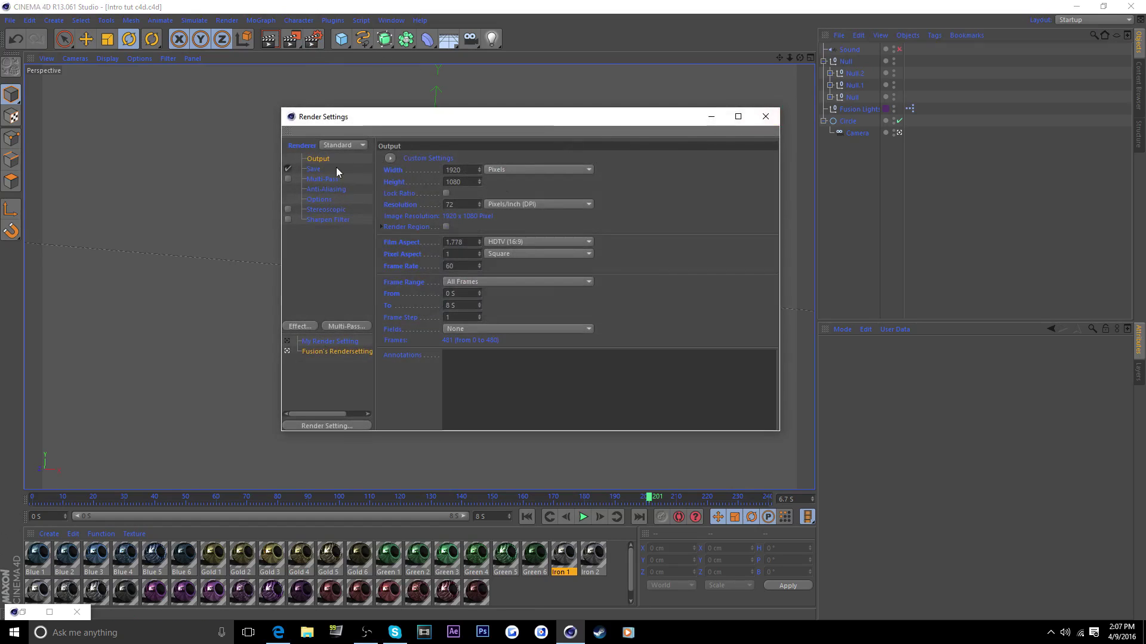
click(313, 170)
click(767, 180)
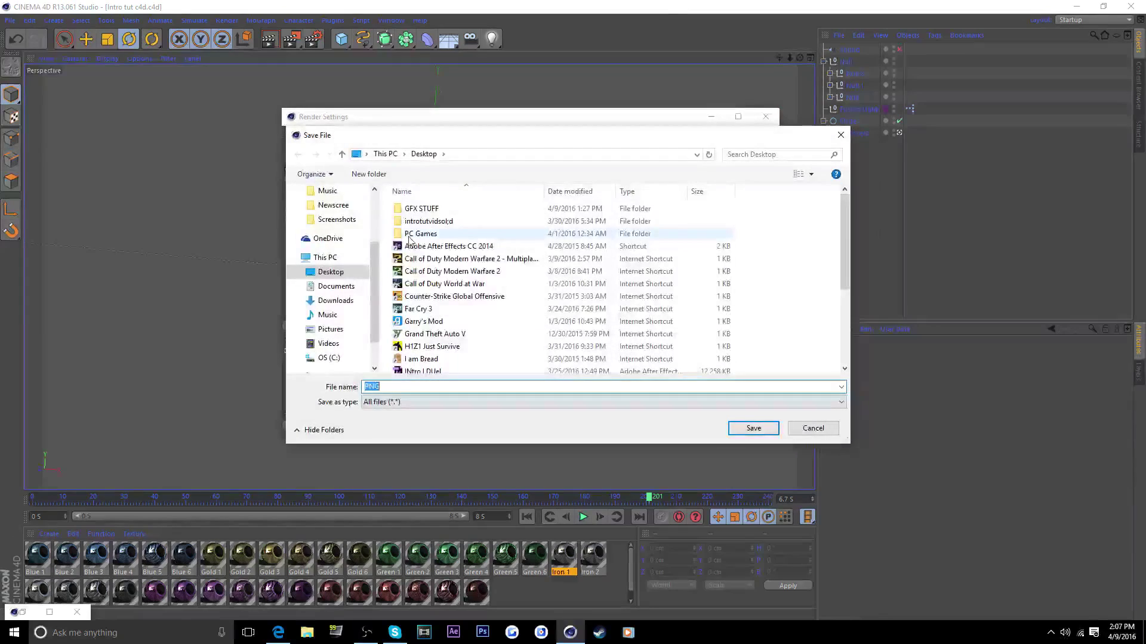
double_click(439, 210)
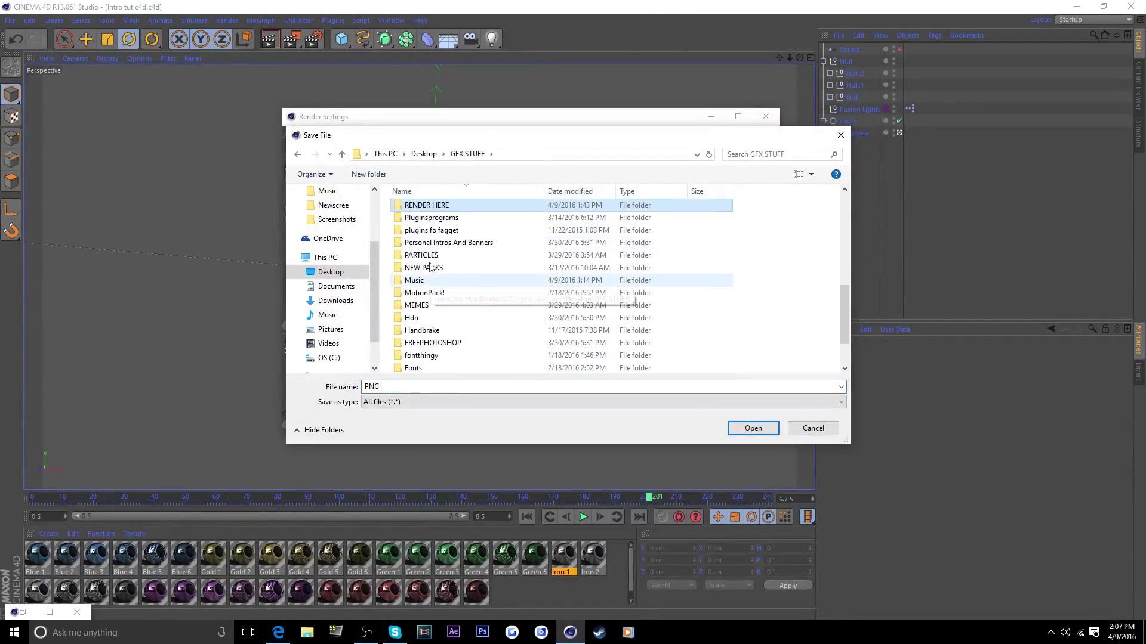
double_click(435, 207)
Create a folder named newthing and set the rendered PNG sequence to save inside it.
click(369, 174)
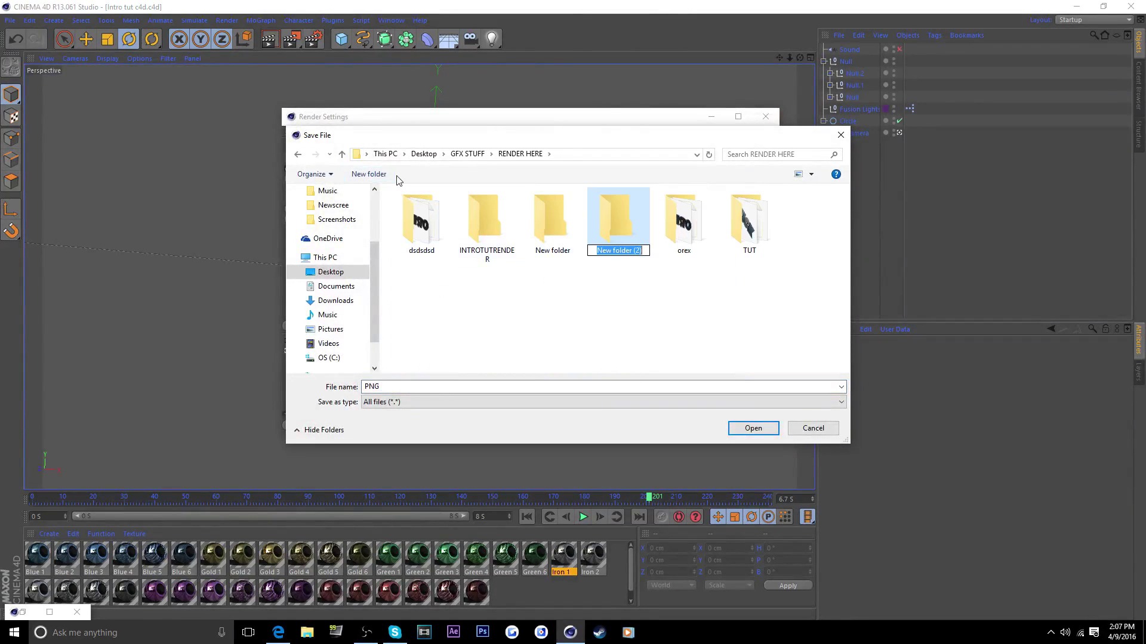
text(newthing)
key(Return)
double_click(618, 237)
click(745, 430)
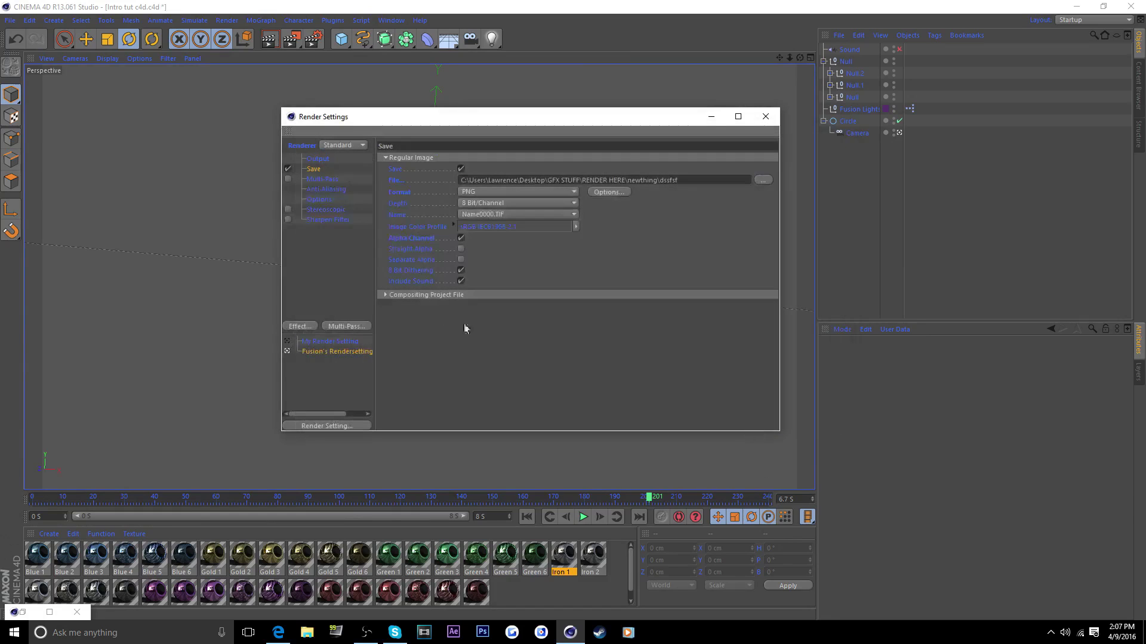
Save the After Effects compositing project file to the Desktop as fsfsfs.
click(410, 299)
click(431, 365)
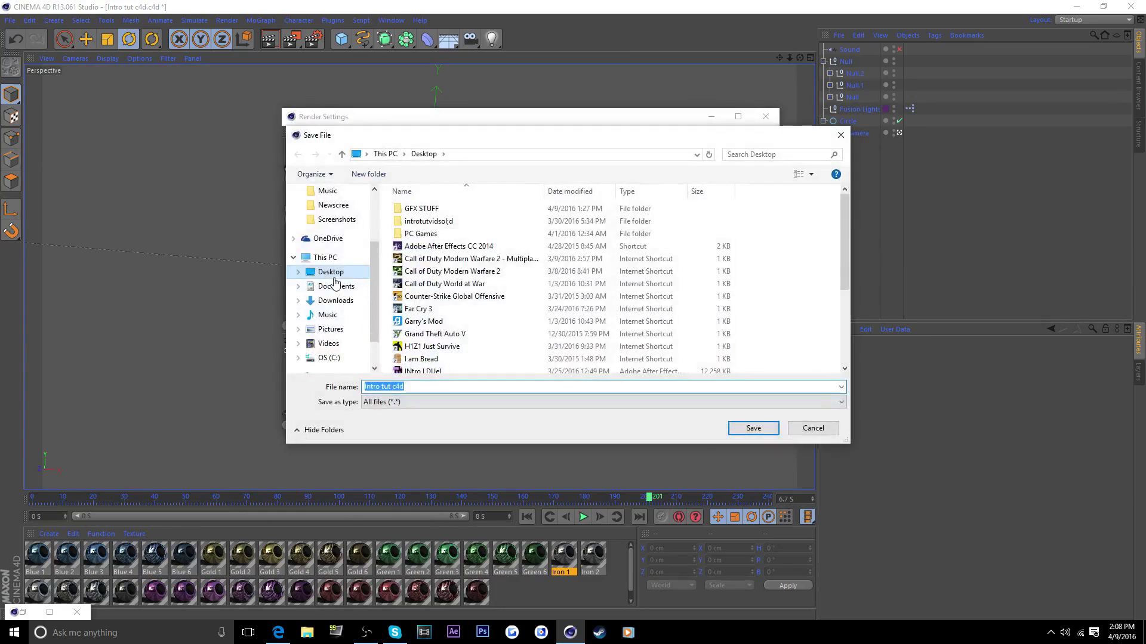
text(dsfsdfs)
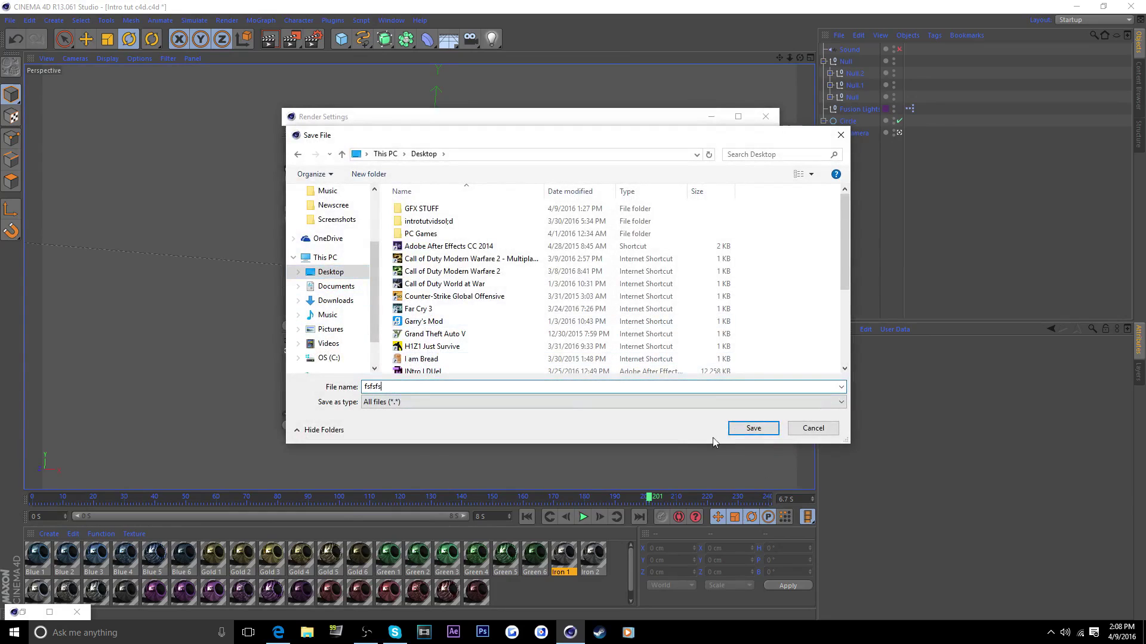
click(752, 430)
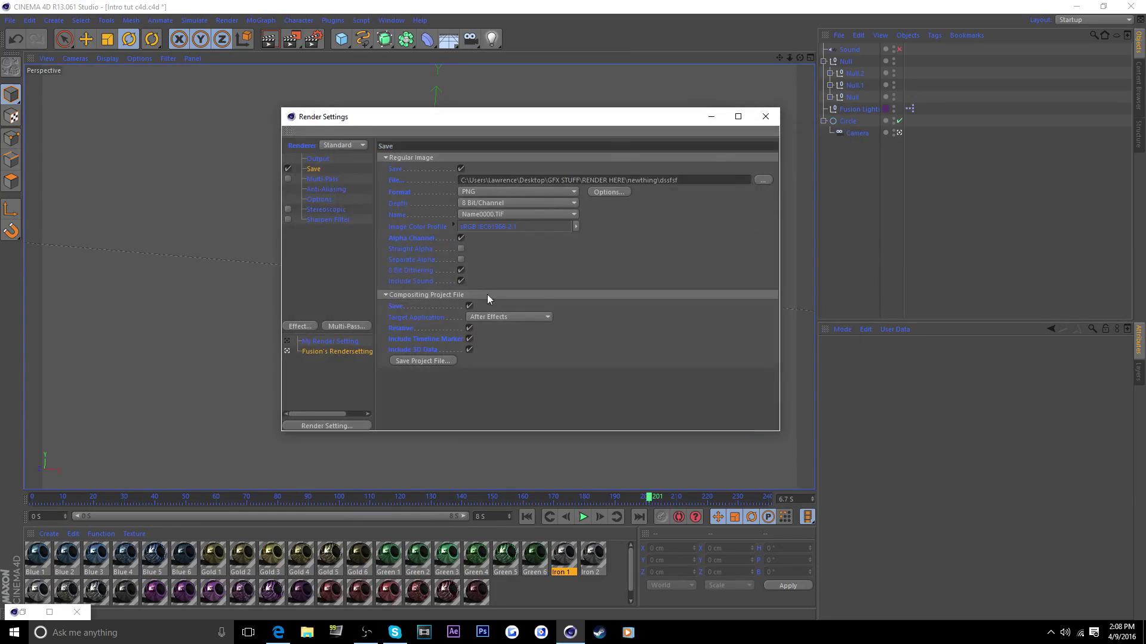
Close the render settings and render the animation to the Picture Viewer, leaving the viewer minimized while it runs.
click(765, 116)
click(287, 42)
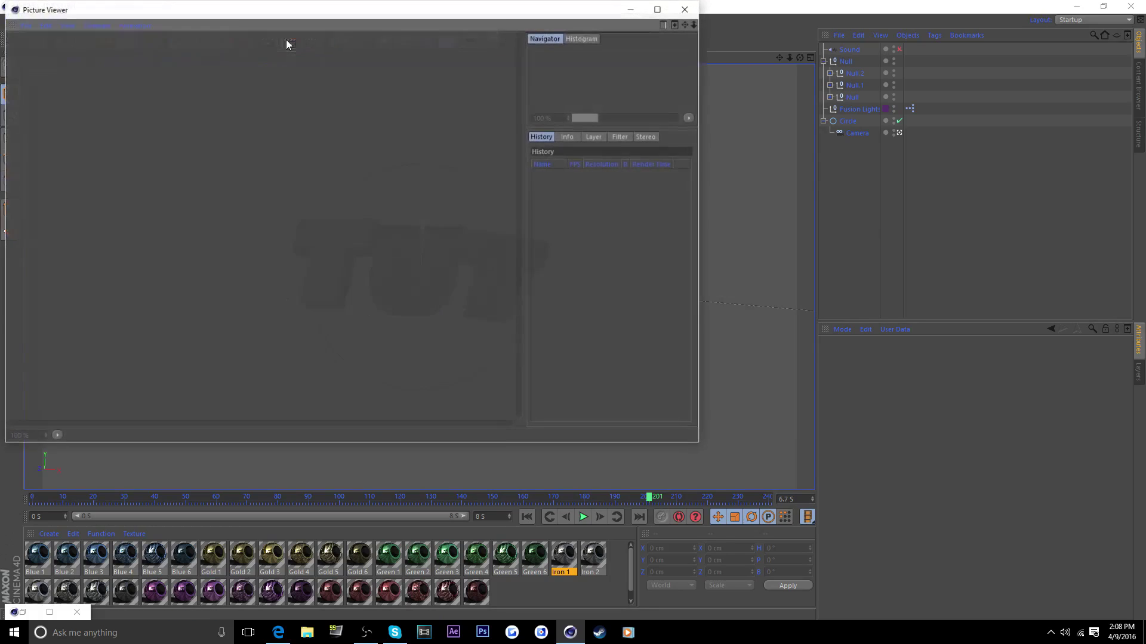
drag(499, 12, 725, 77)
scroll(495, 289, down, 3)
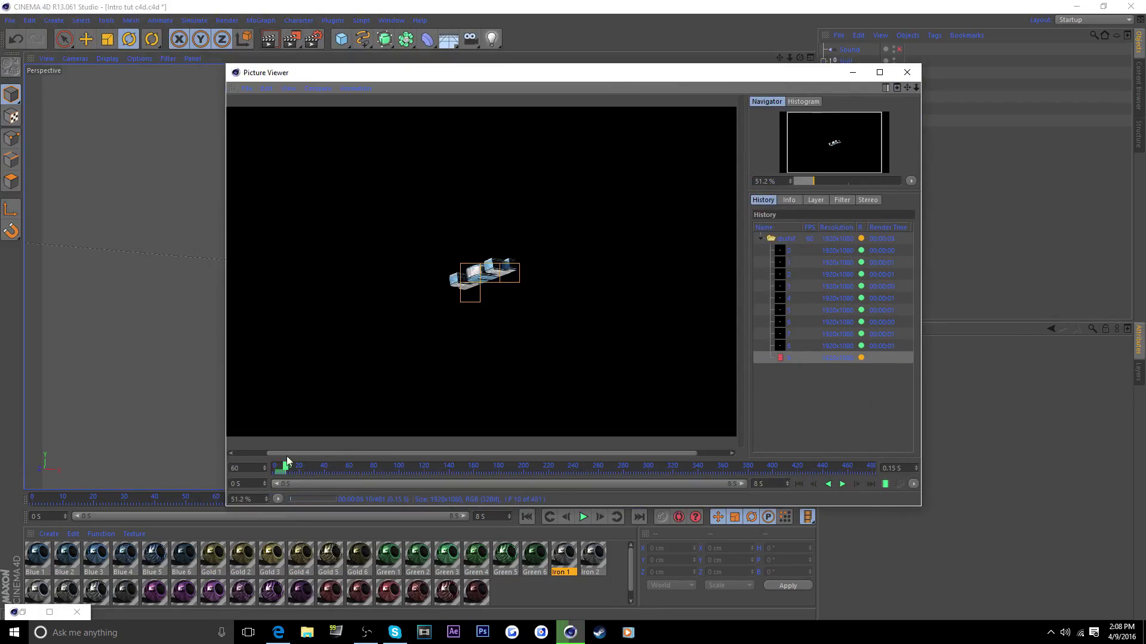
click(852, 72)
click(370, 632)
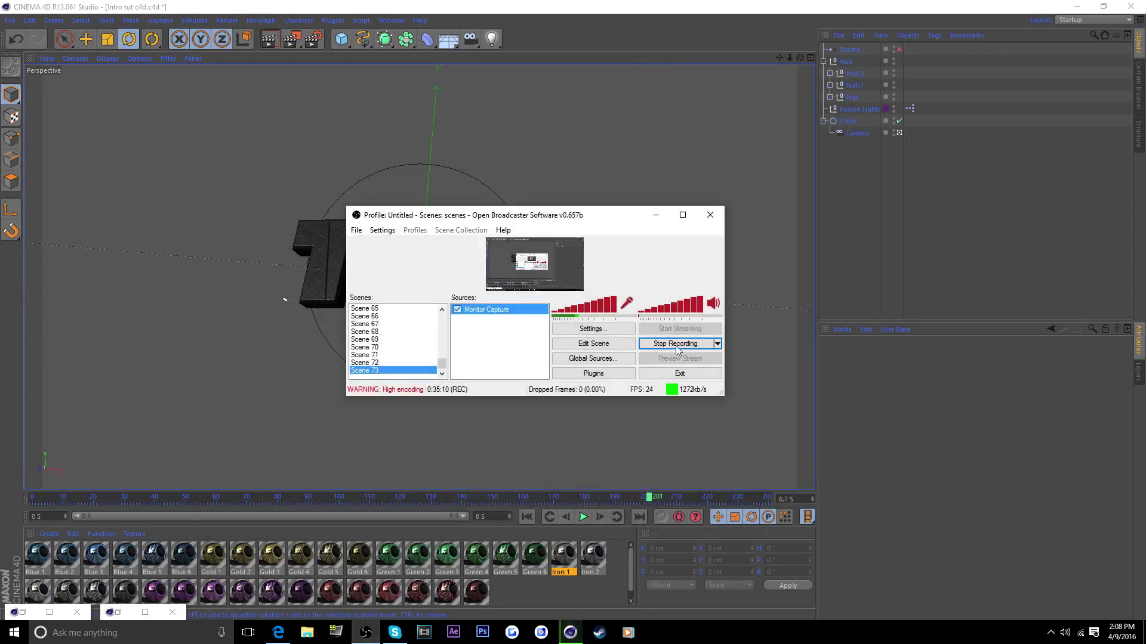
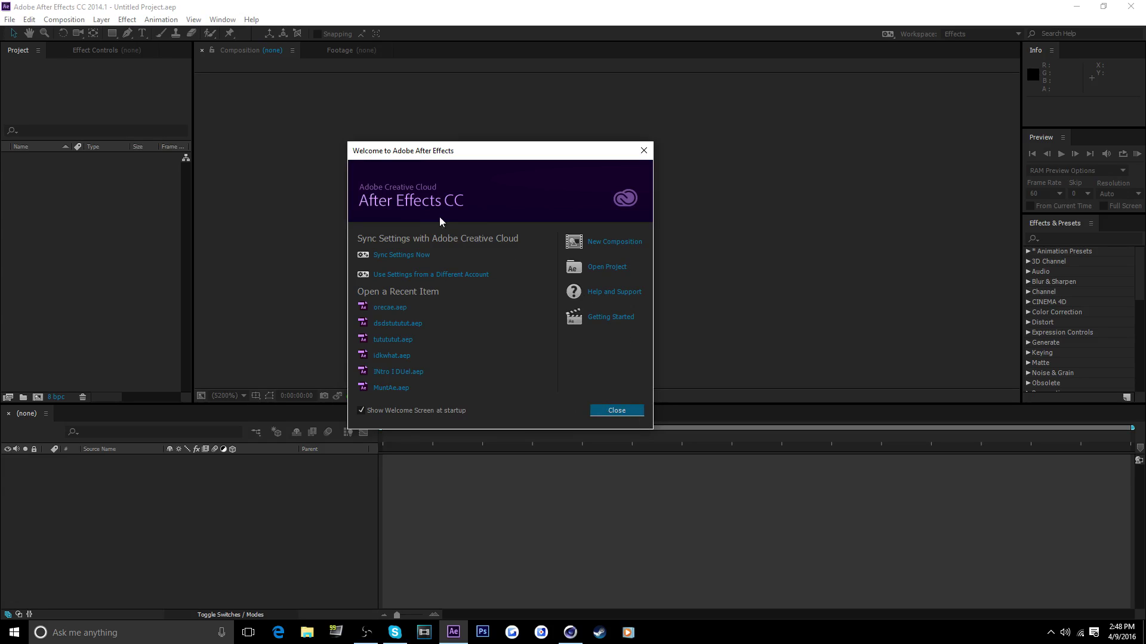
In After Effects, dismiss the welcome screen and import the fsfsfsdf.aec compositing file from the desktop into the project.
drag(450, 154, 464, 176)
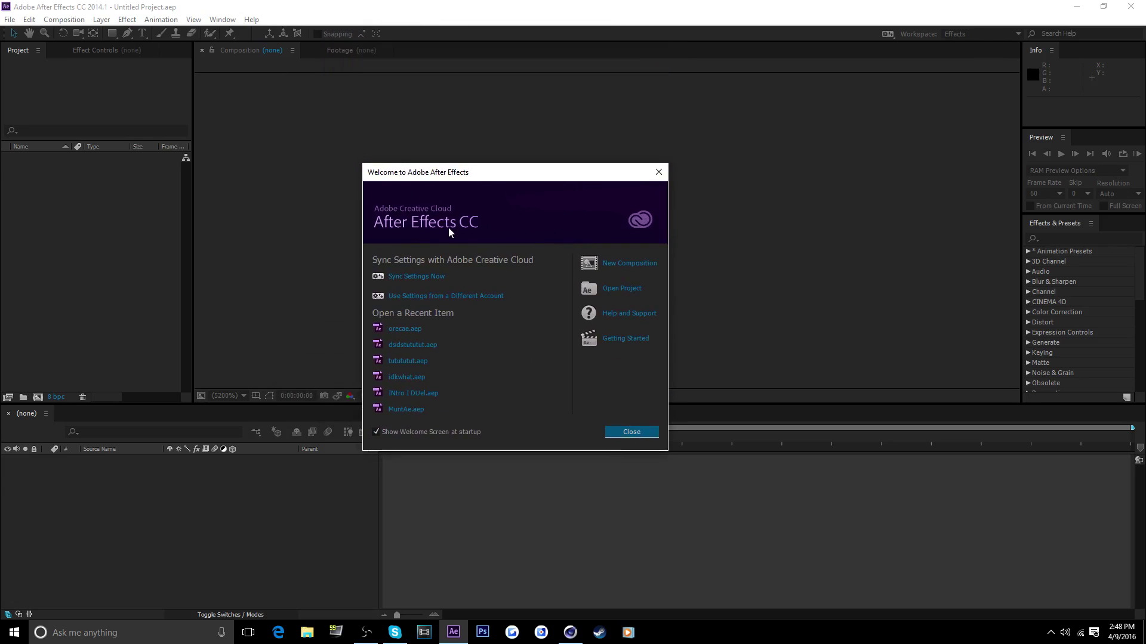
click(626, 433)
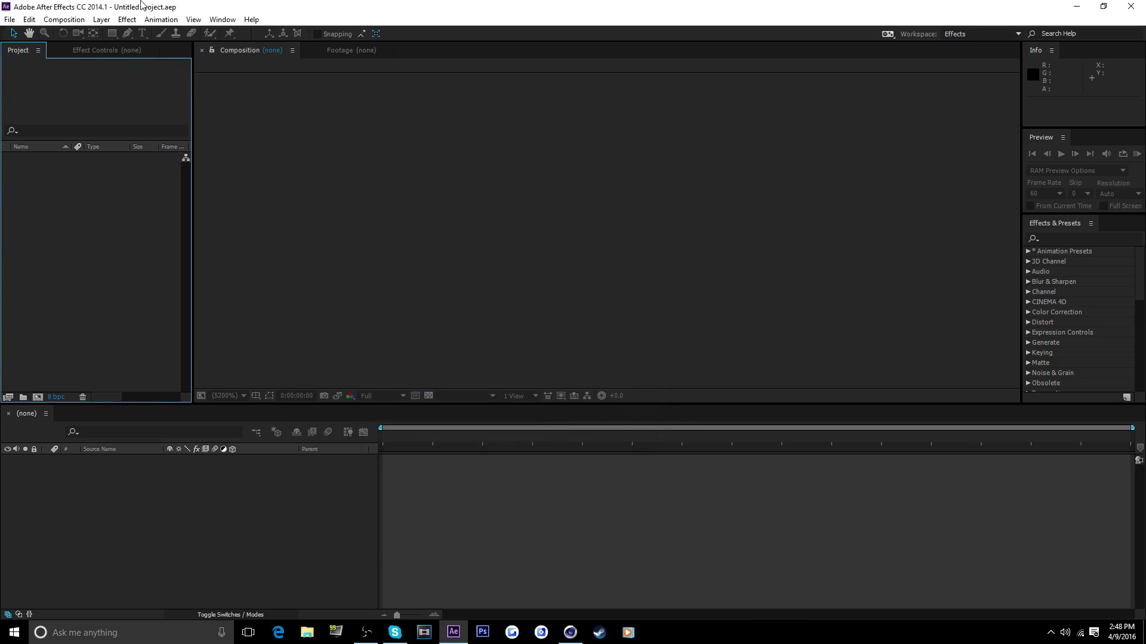
drag(144, 6, 466, 49)
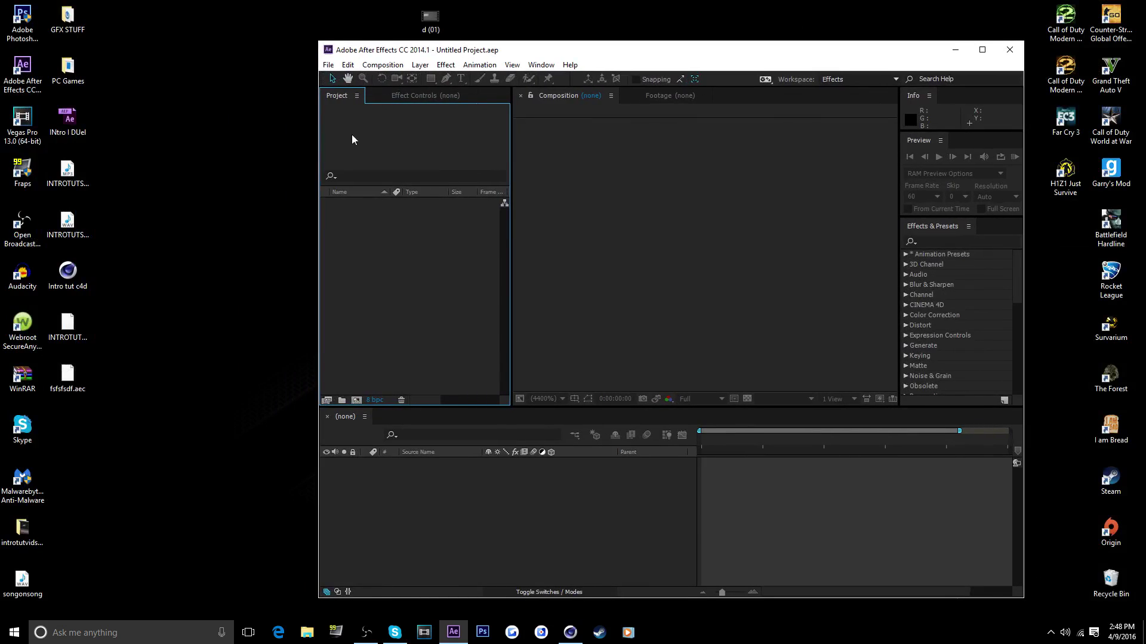
drag(204, 246, 154, 422)
drag(75, 389, 378, 284)
drag(448, 56, 427, 0)
Import INTROTUTSONG.mp3 from the desktop into the project and maximize the After Effects window again.
drag(166, 5, 477, 64)
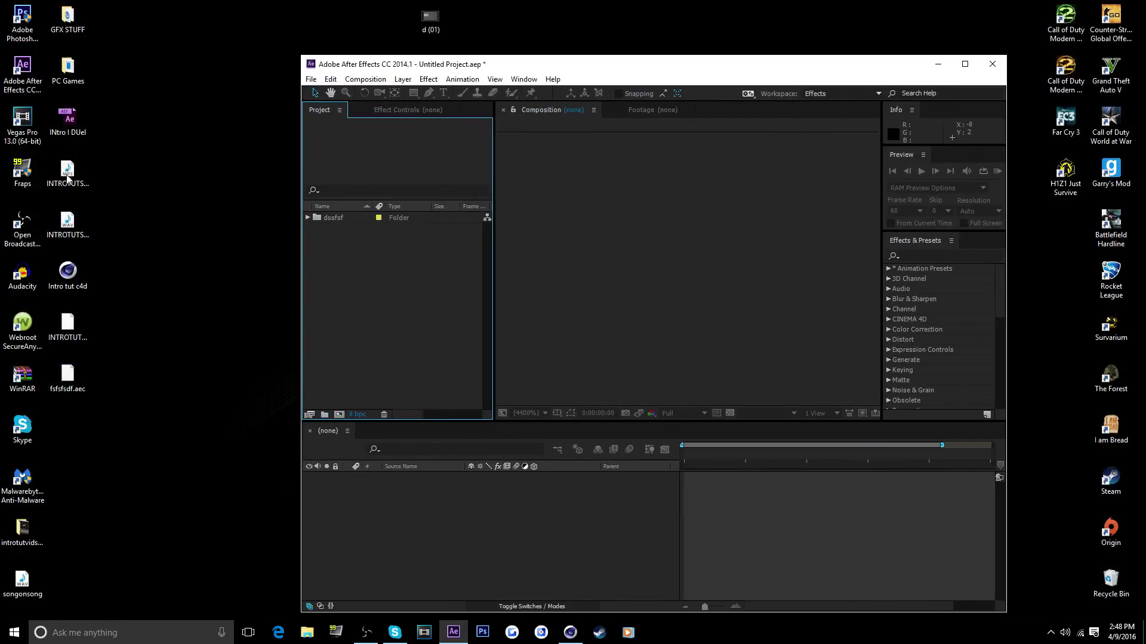
drag(68, 177, 402, 307)
double_click(525, 63)
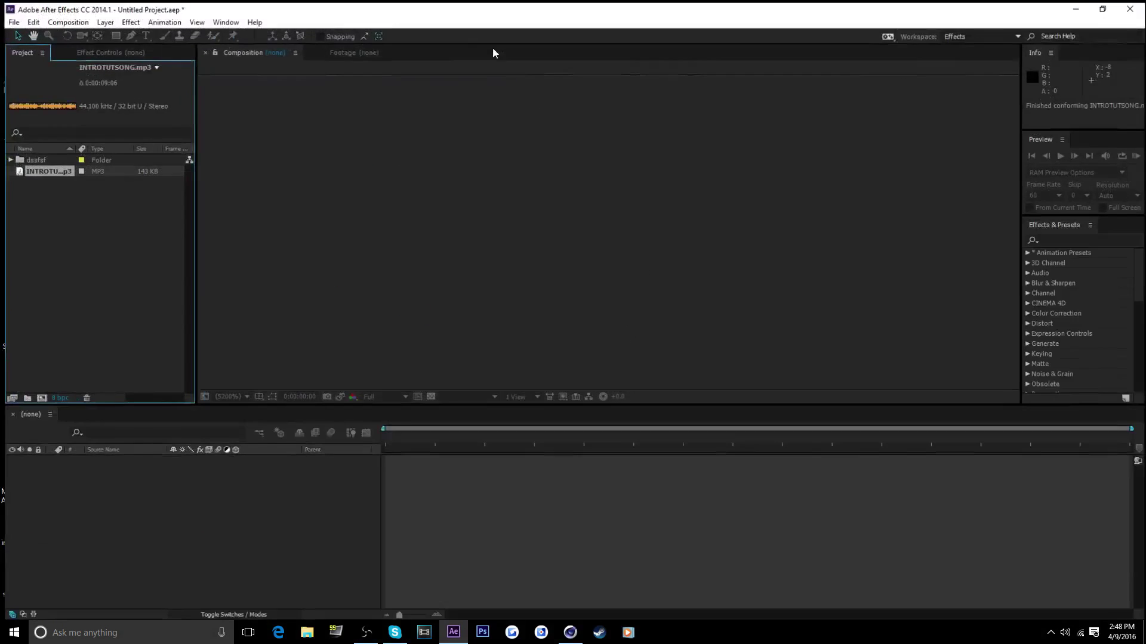
Open the dssfsf composition from its project folder and scrub through the rendered animation.
click(5, 158)
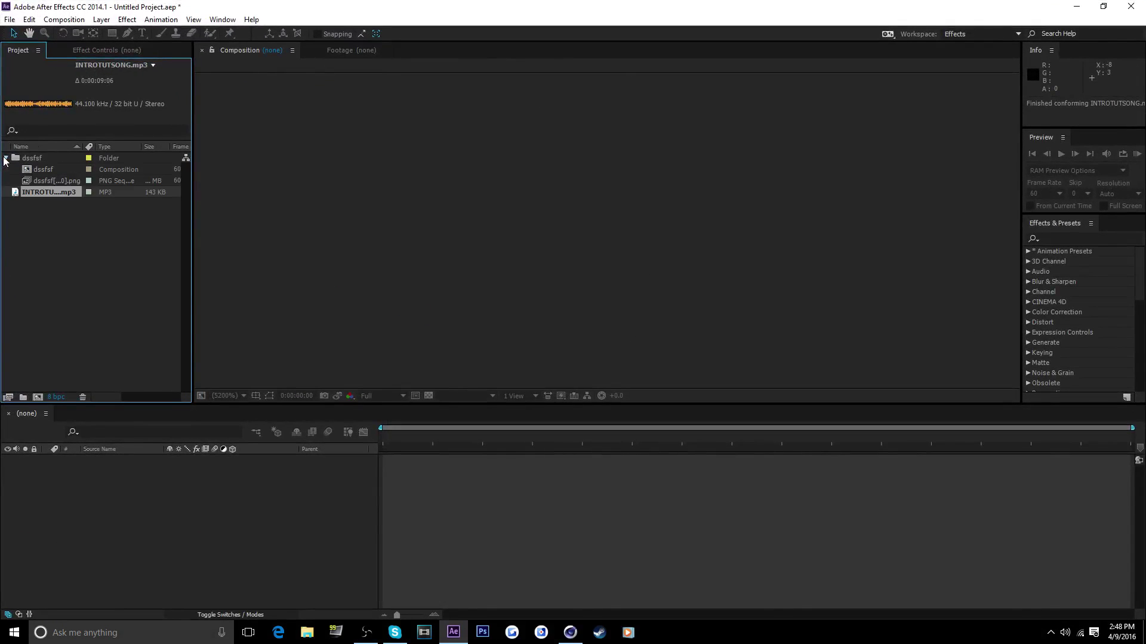
double_click(47, 172)
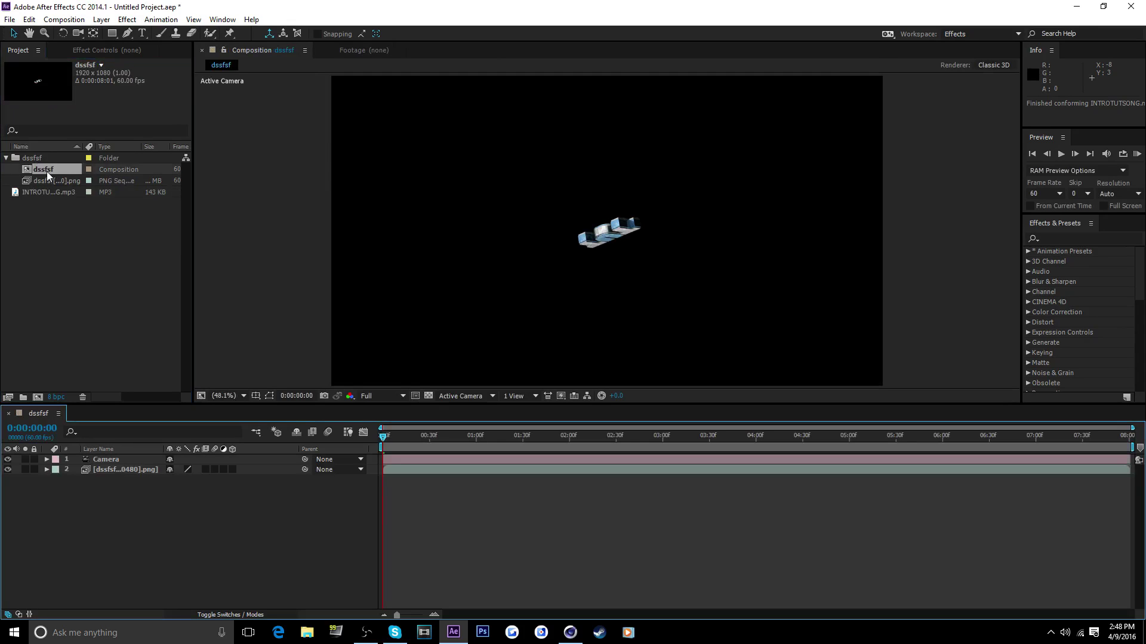
drag(380, 433, 625, 445)
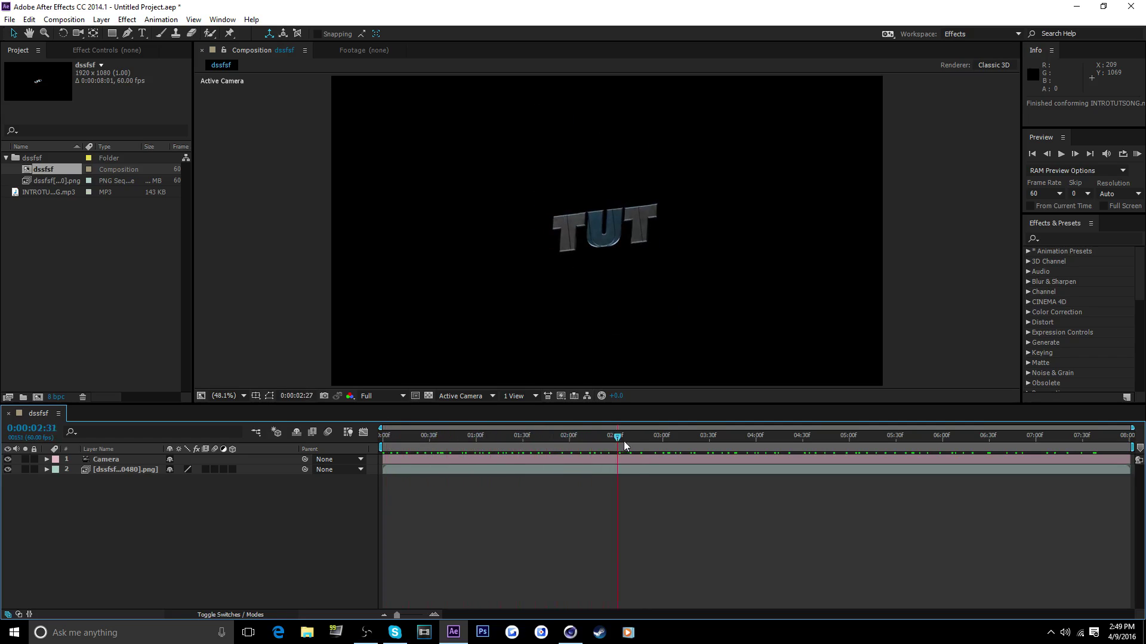
drag(762, 451, 1101, 445)
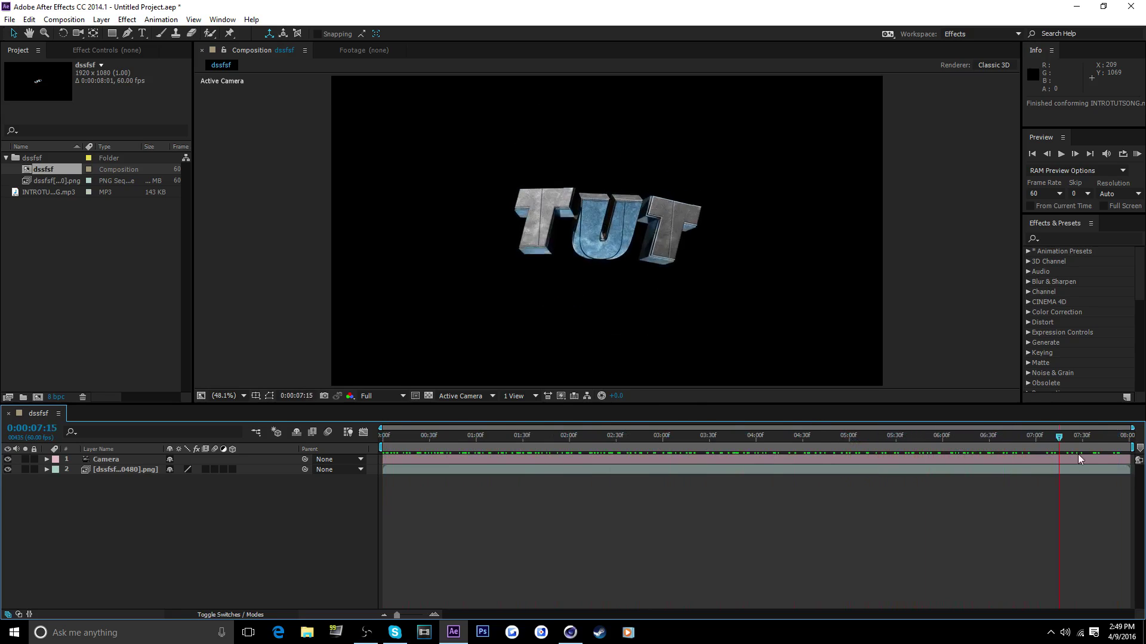
Collapse the dssfsf folder and add INTROTUTSONG.mp3 to the composition as the lowest layer.
click(7, 158)
drag(46, 171, 114, 528)
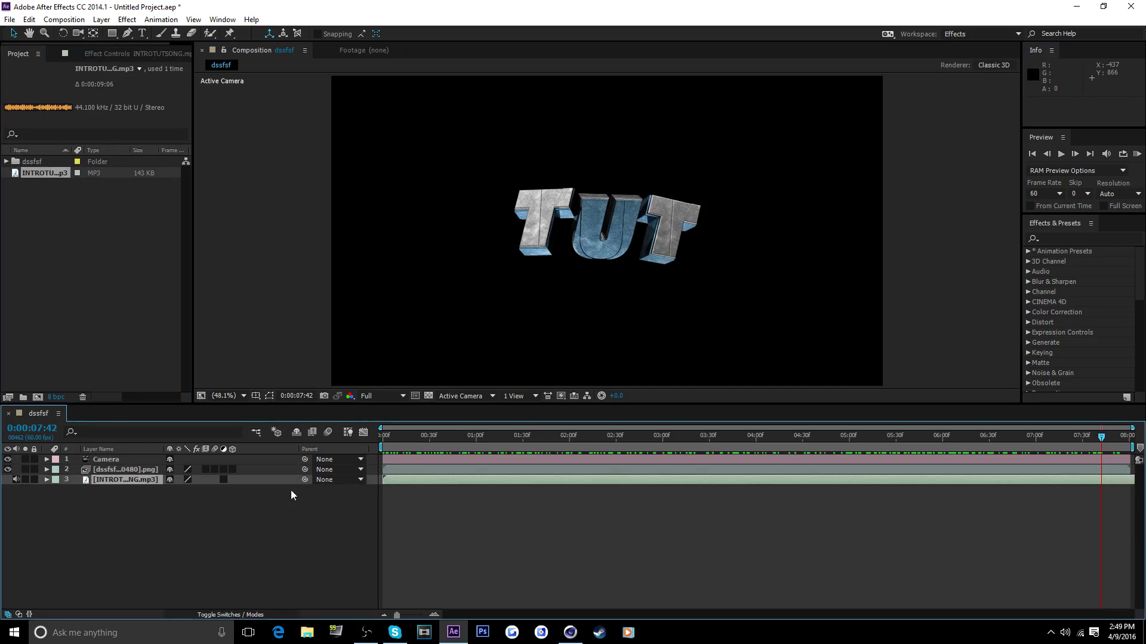
Check the composition's frame rate and the RAM preview frame rate, keep both at 60, and scrub to 0:00:02:59.
click(58, 413)
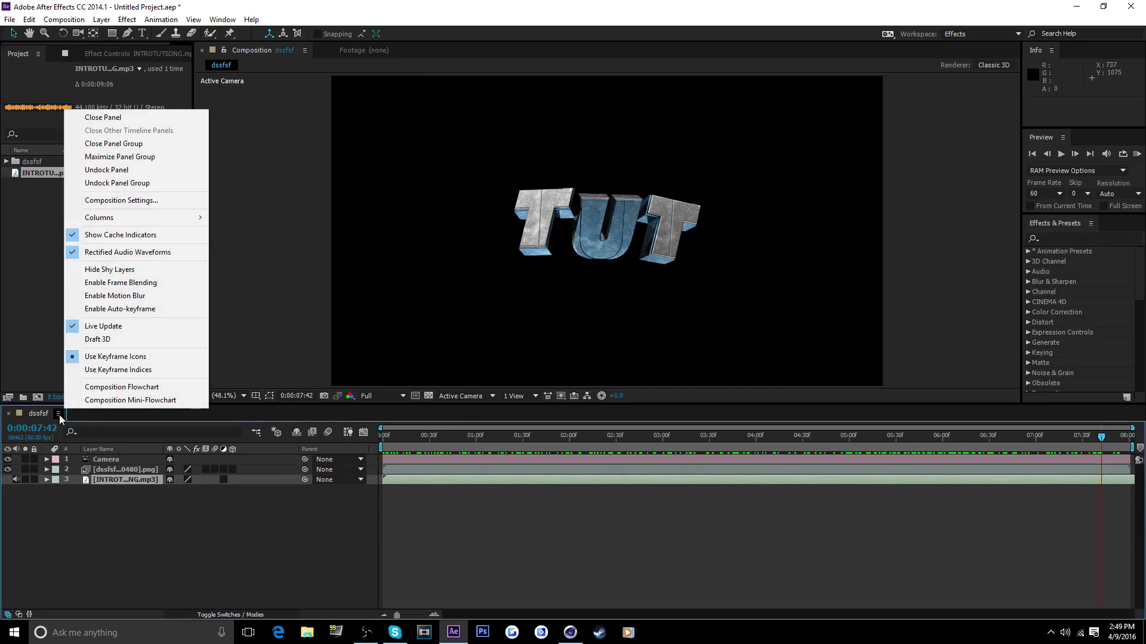
click(127, 203)
drag(300, 192, 393, 226)
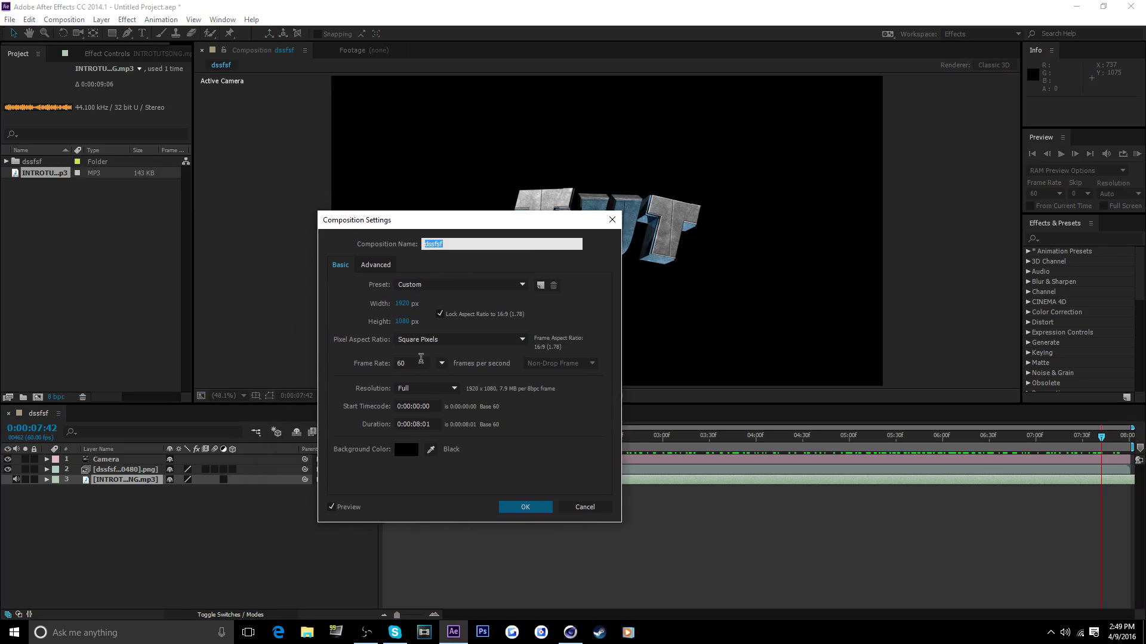
click(385, 363)
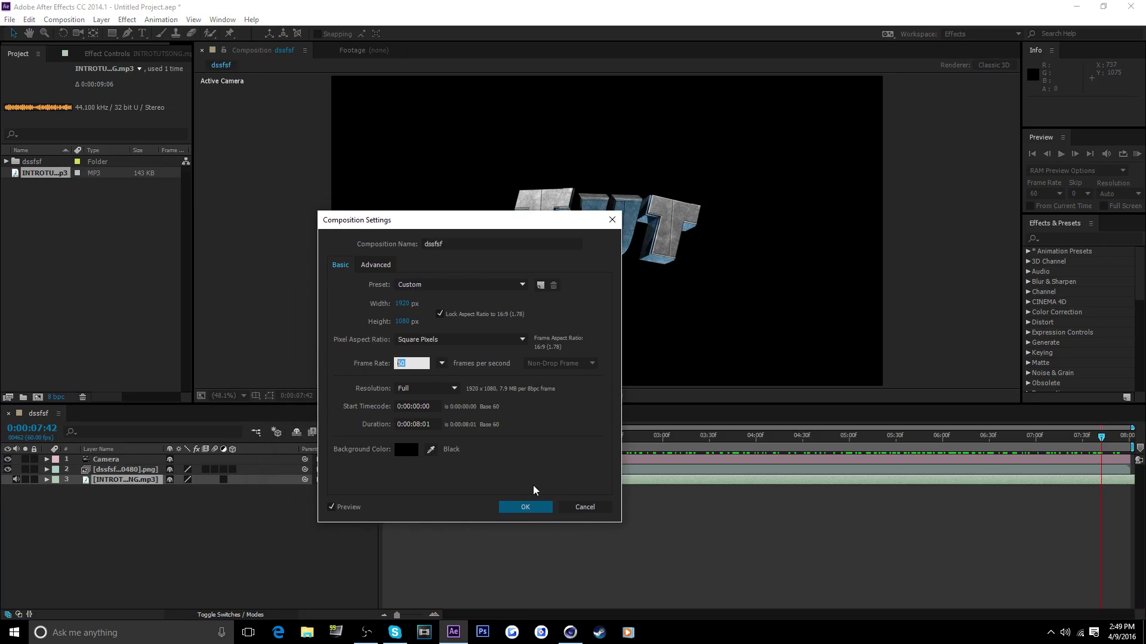
click(525, 507)
click(1059, 194)
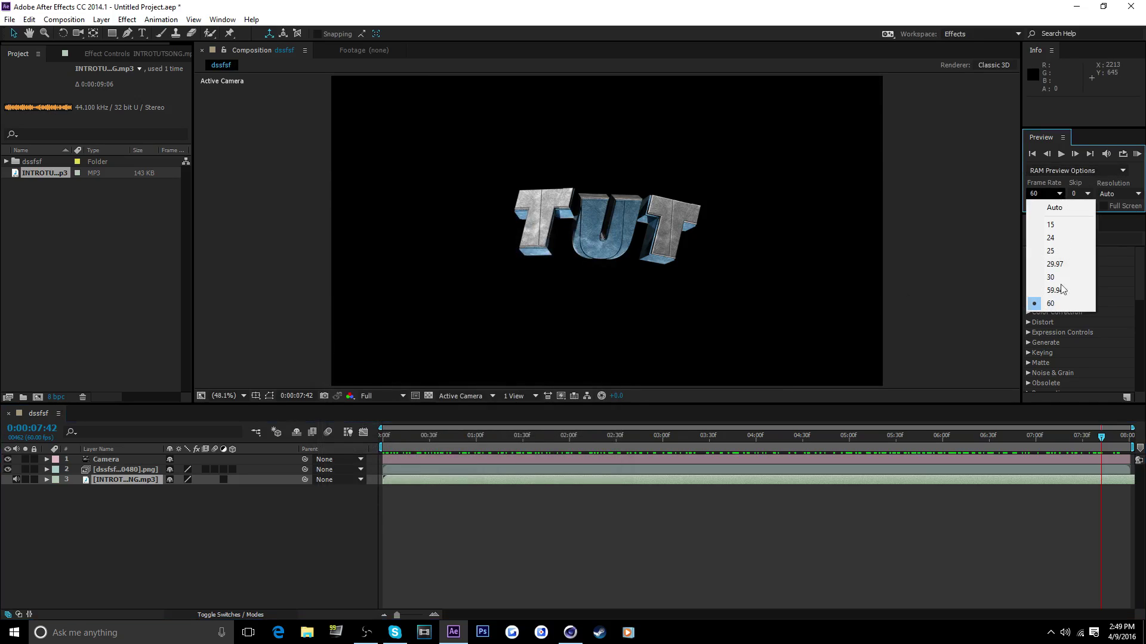
click(1052, 304)
drag(439, 434, 661, 437)
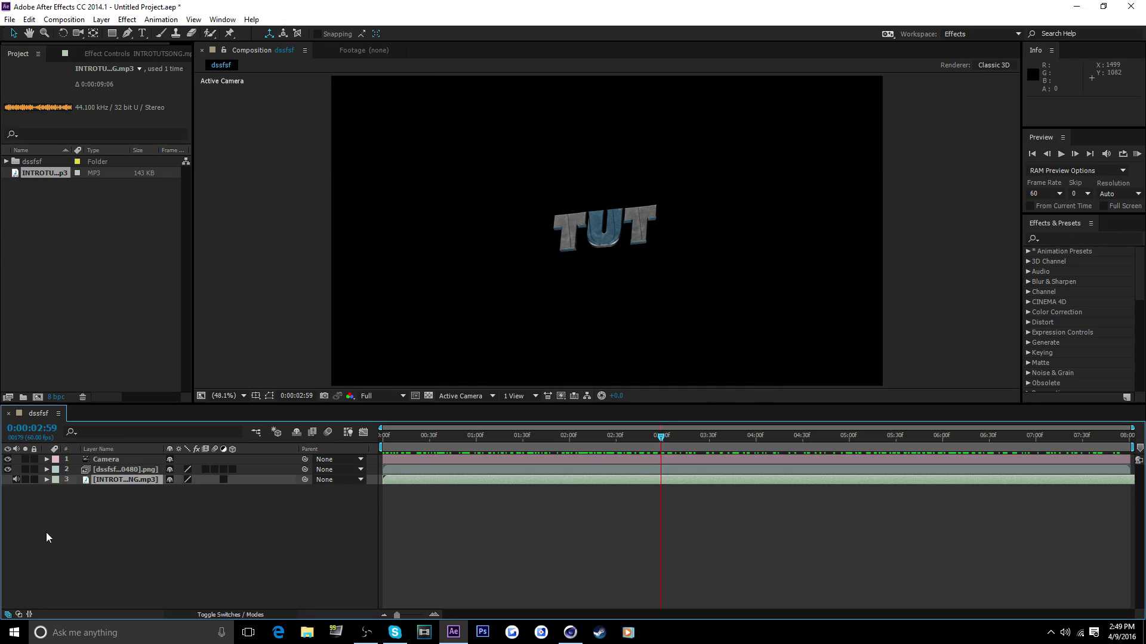
Create a black (000000) solid layer at the composition's 1920 x 1080 size.
drag(47, 537, 80, 537)
right_click(77, 540)
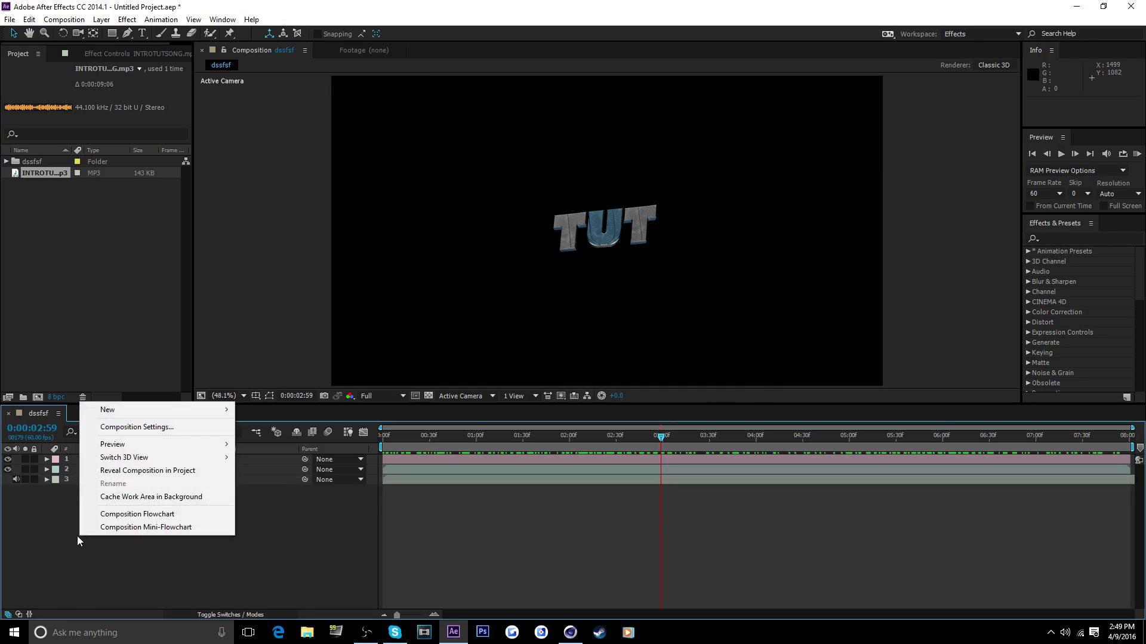
mouse_move(129, 411)
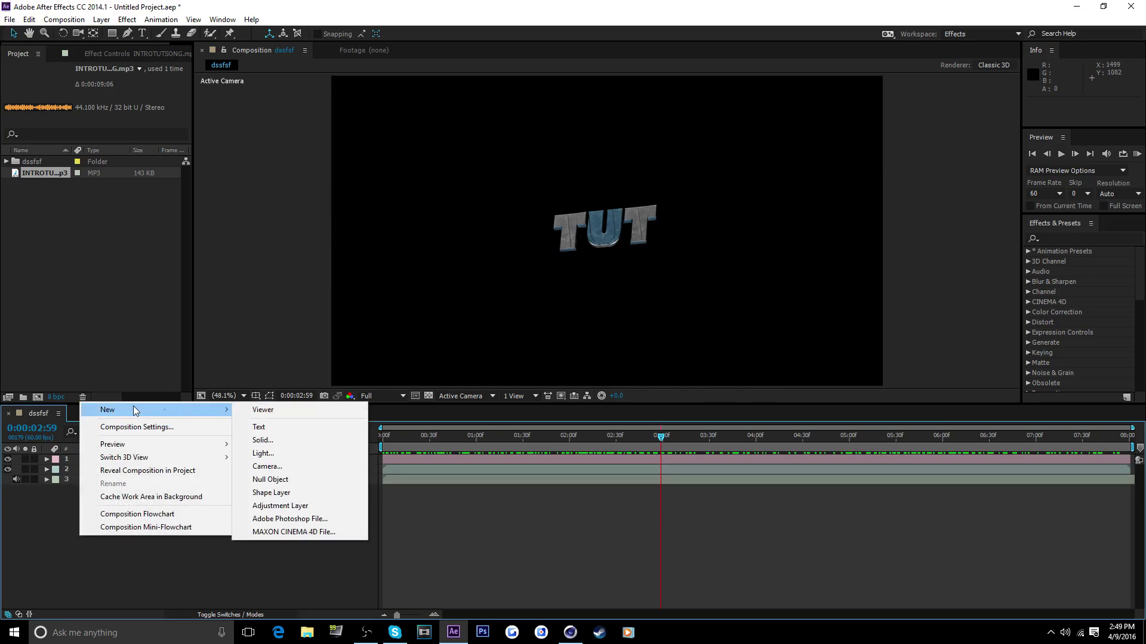
click(286, 439)
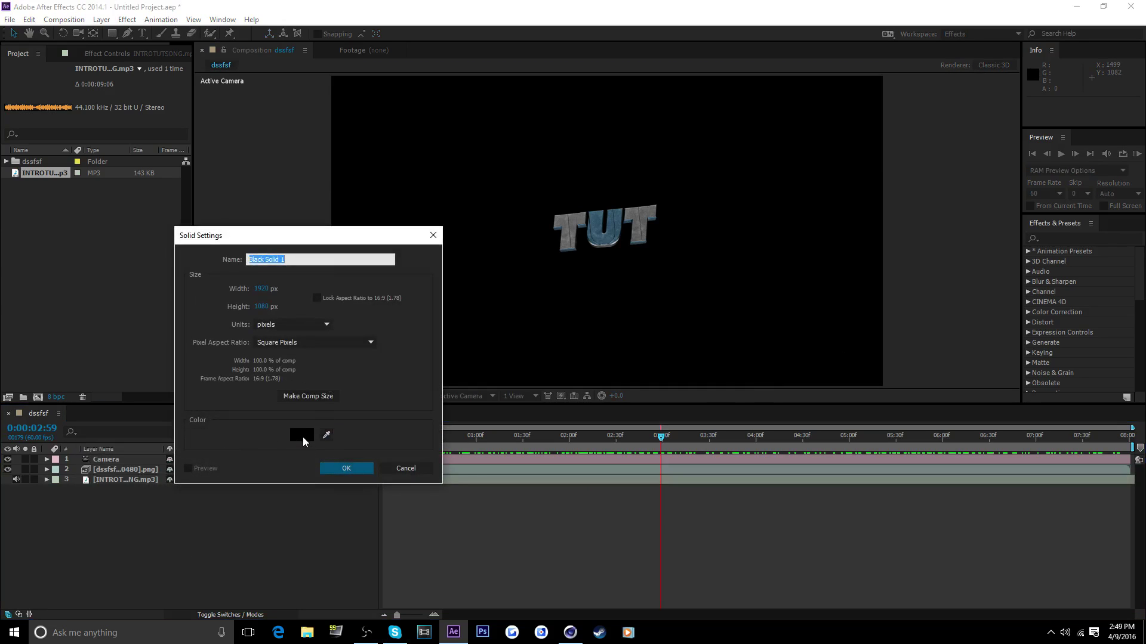
click(302, 437)
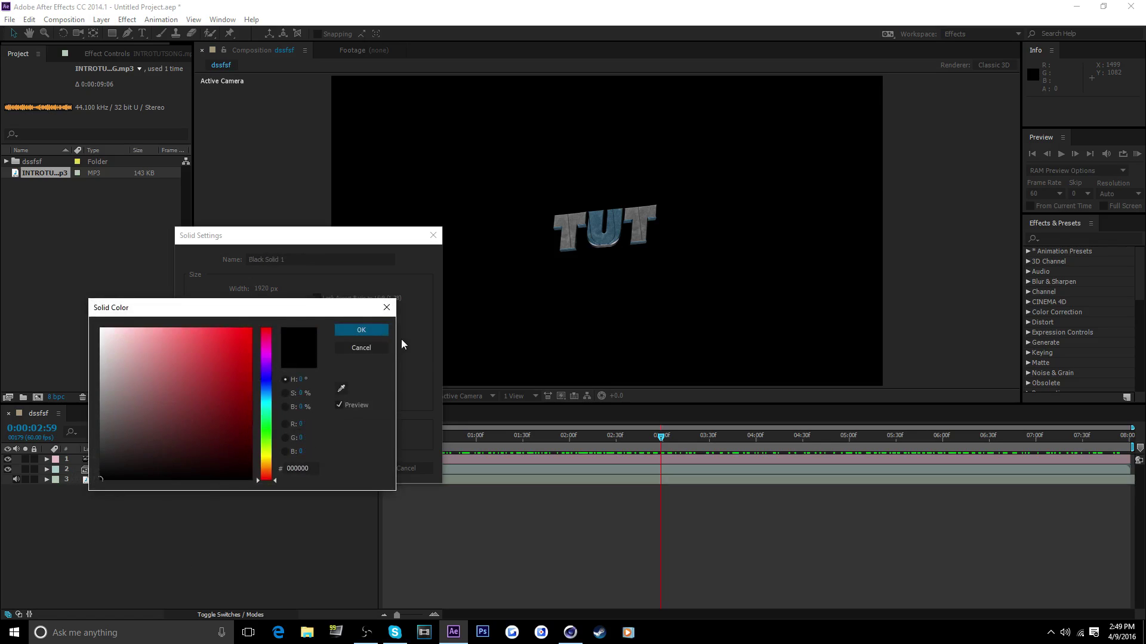
click(361, 330)
click(346, 468)
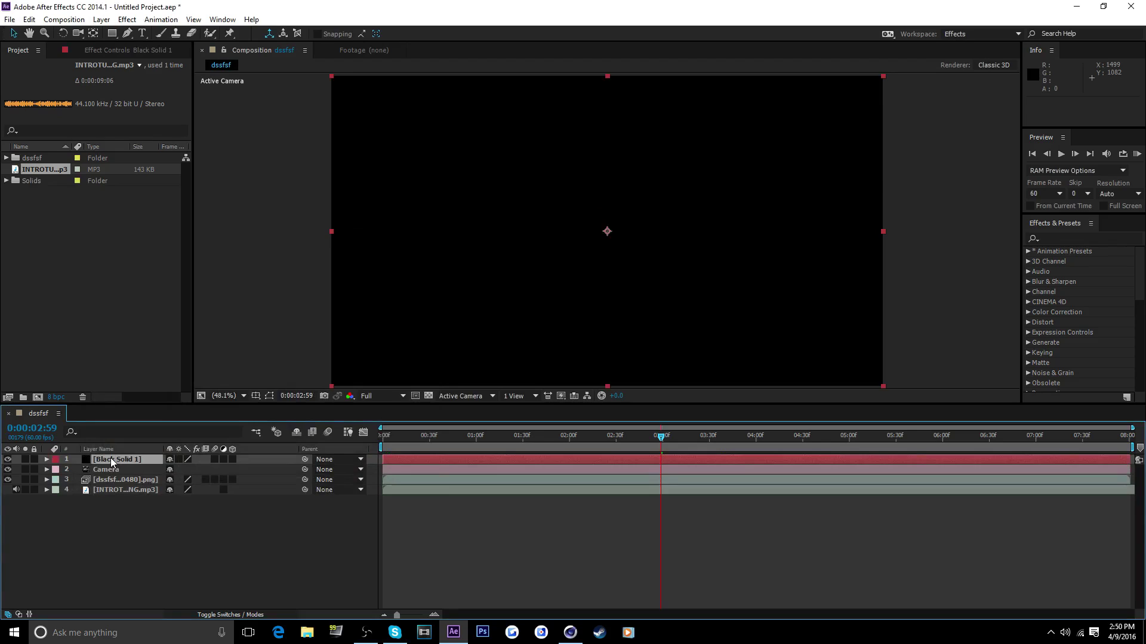
Make two more copies of the black solid and move one solid beneath all other layers.
key(ctrl+v)
key(ctrl+v)
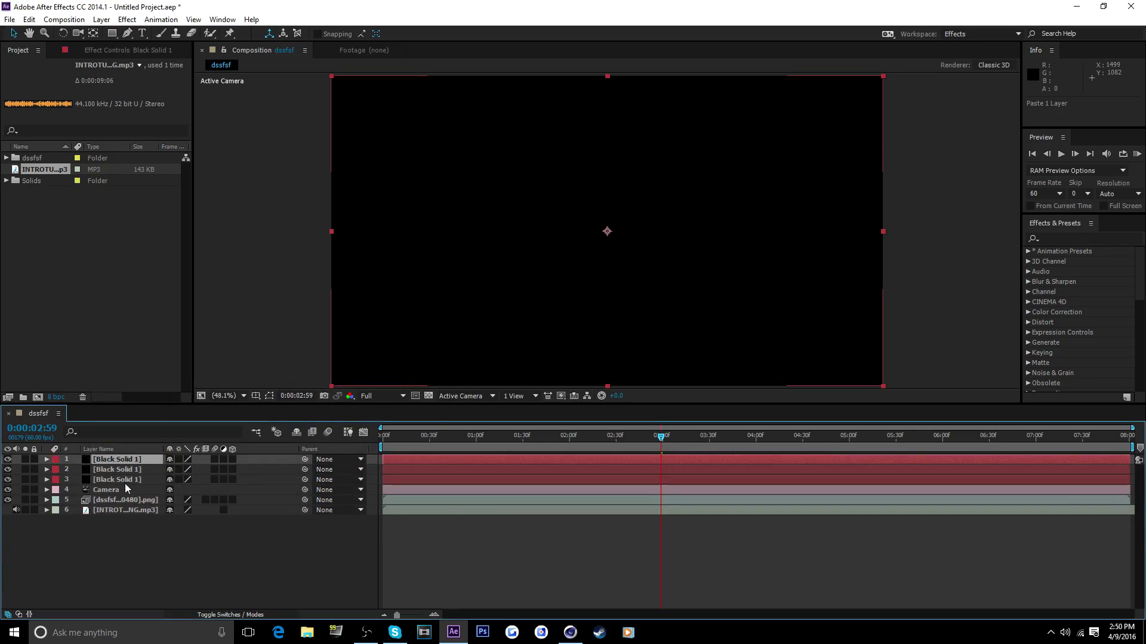
drag(129, 479, 127, 528)
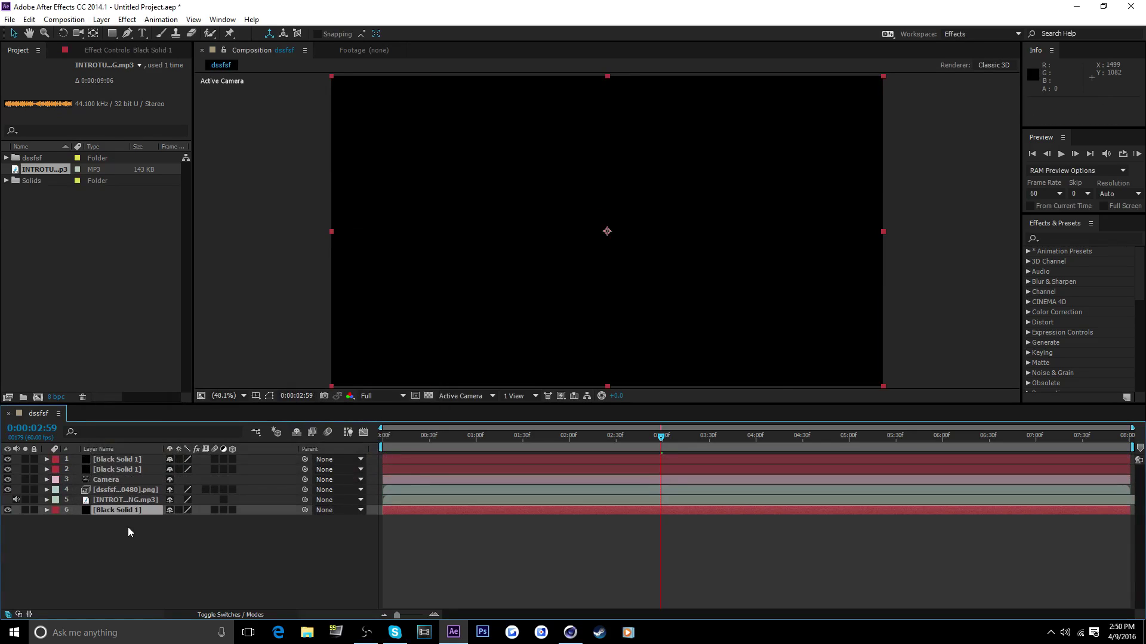
Rename the lowest black solid layer to background.
right_click(124, 514)
click(195, 507)
text(ba)
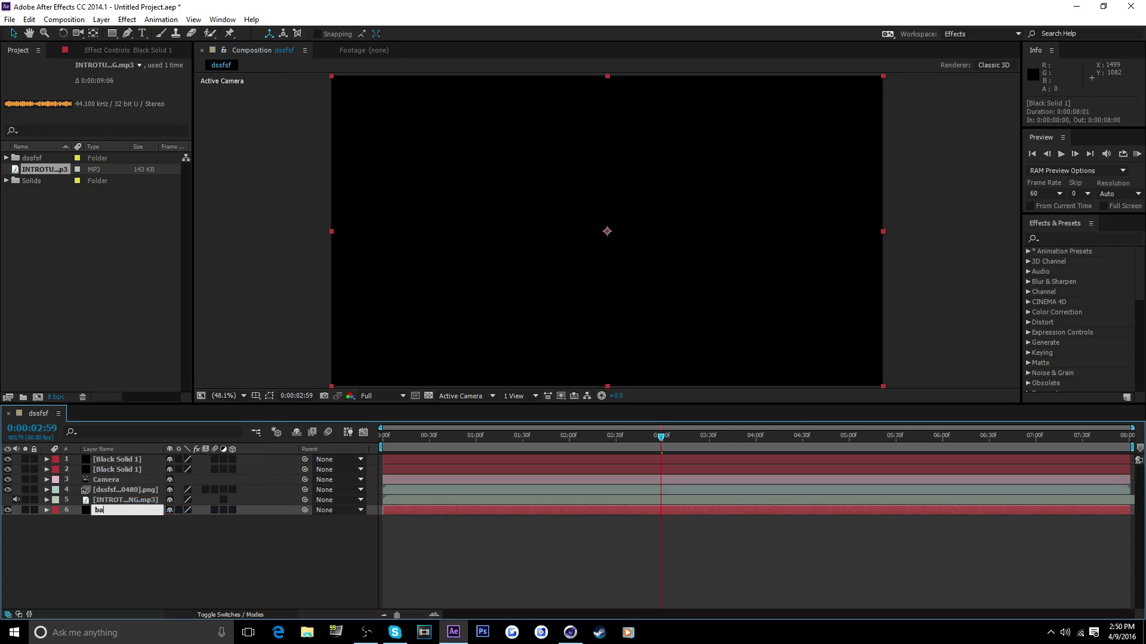
text(ckground)
key(Return)
click(139, 520)
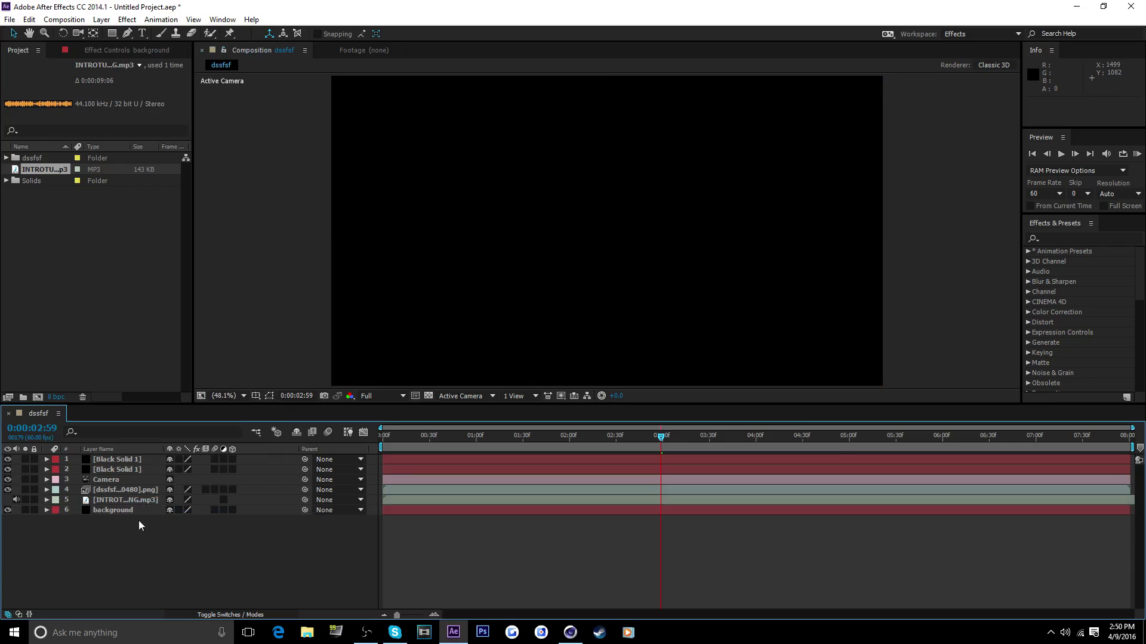
Rename the INTROTUTSONG.mp3 layer to music and the PNG sequence layer to render.
click(121, 500)
right_click(122, 499)
click(154, 490)
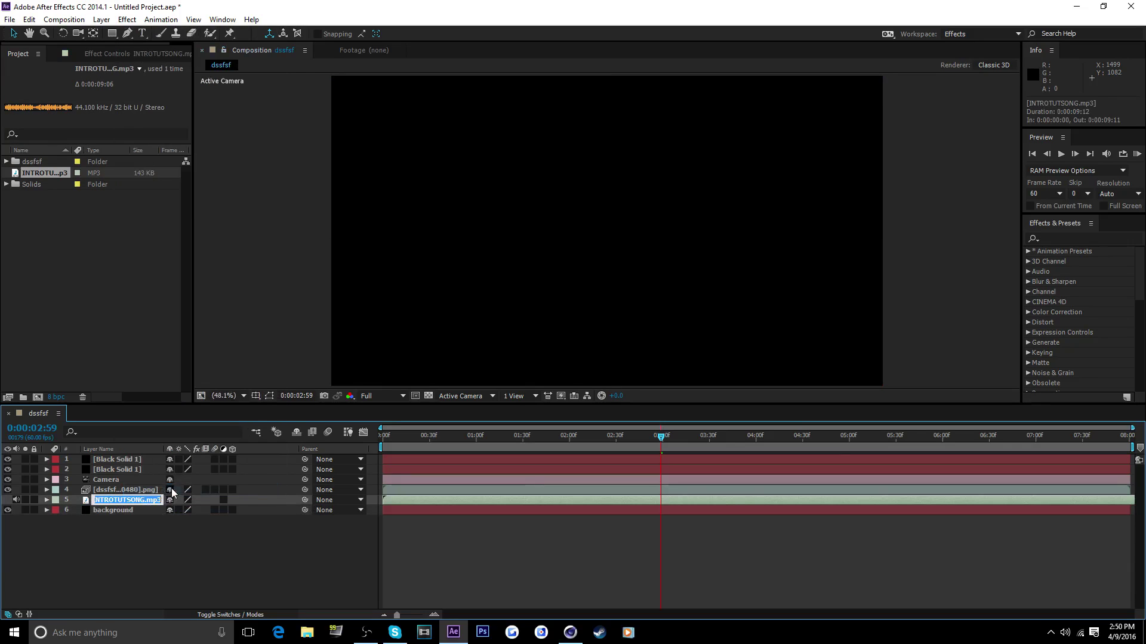
text(music)
key(Return)
right_click(130, 490)
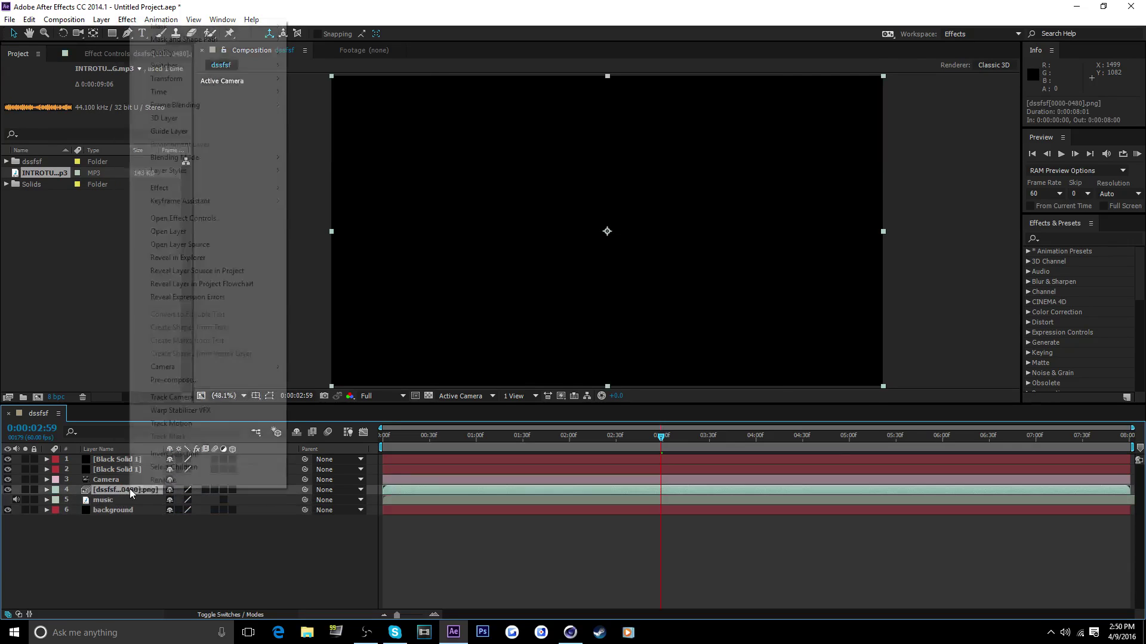
click(161, 484)
text(render)
key(Return)
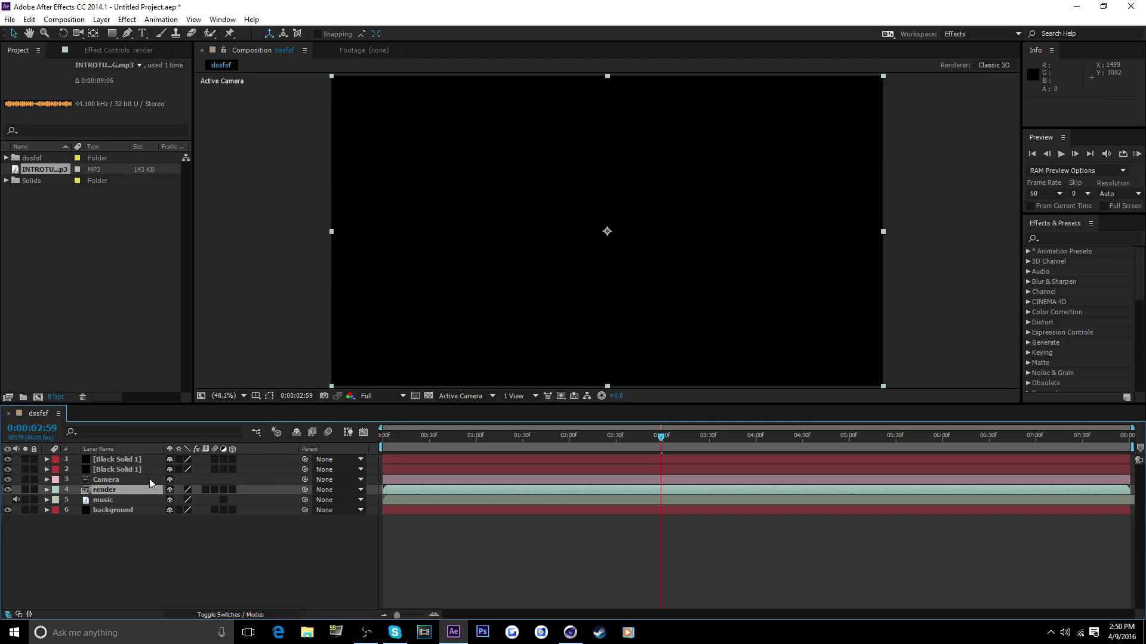
Reveal the opacity of the black solid directly above the camera and keyframe it at 100% at 0:00:00:00.
click(132, 480)
click(125, 472)
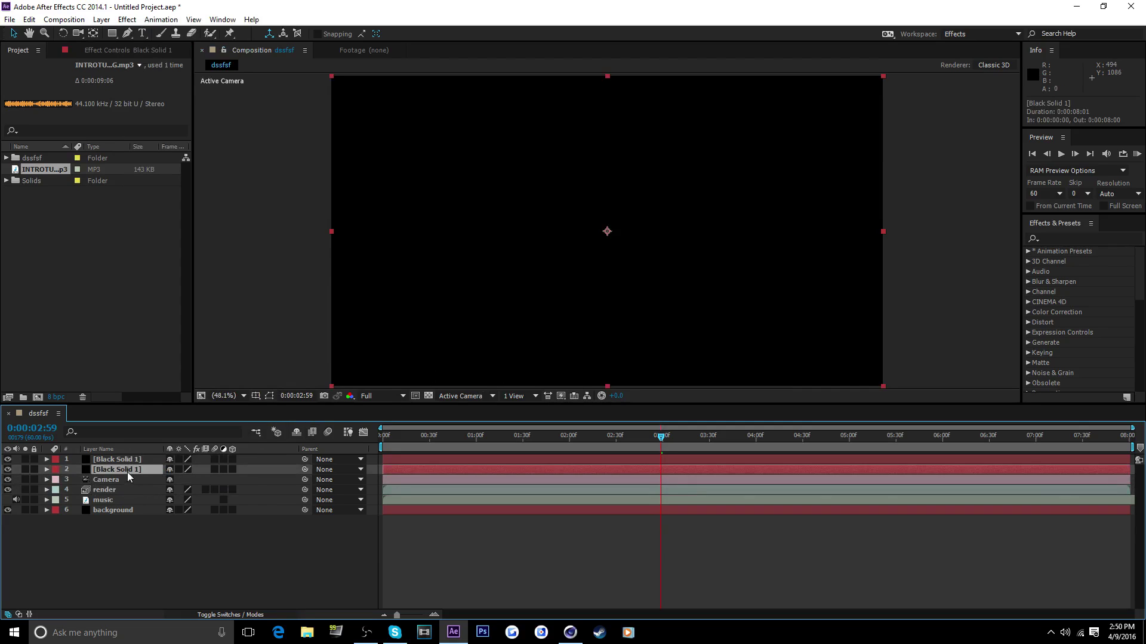
key(t)
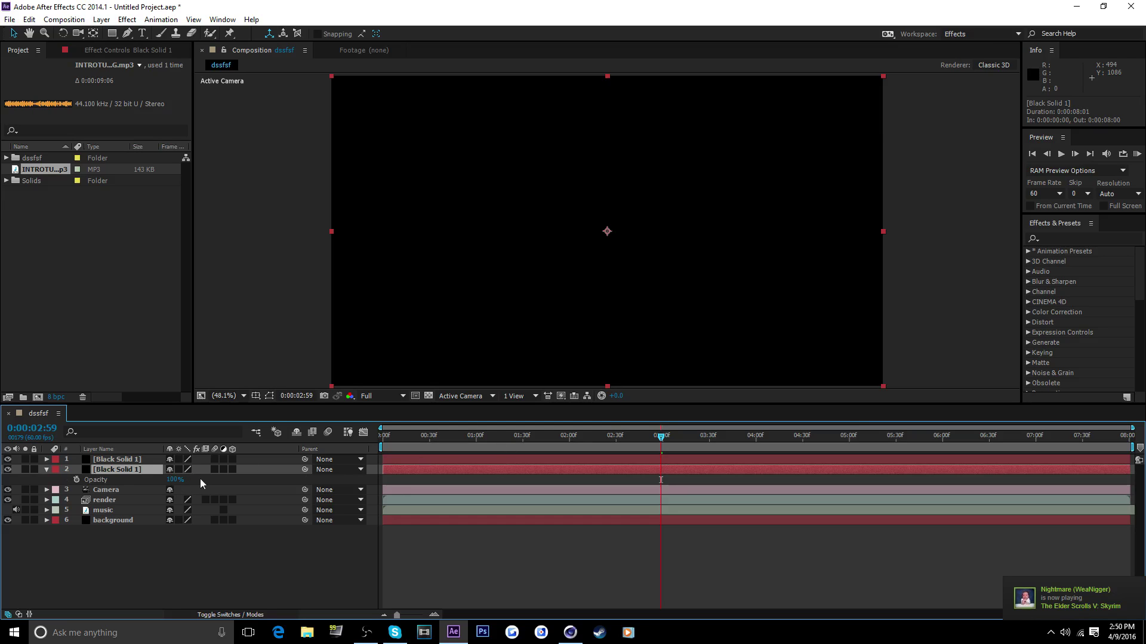
drag(392, 437, 383, 437)
click(76, 479)
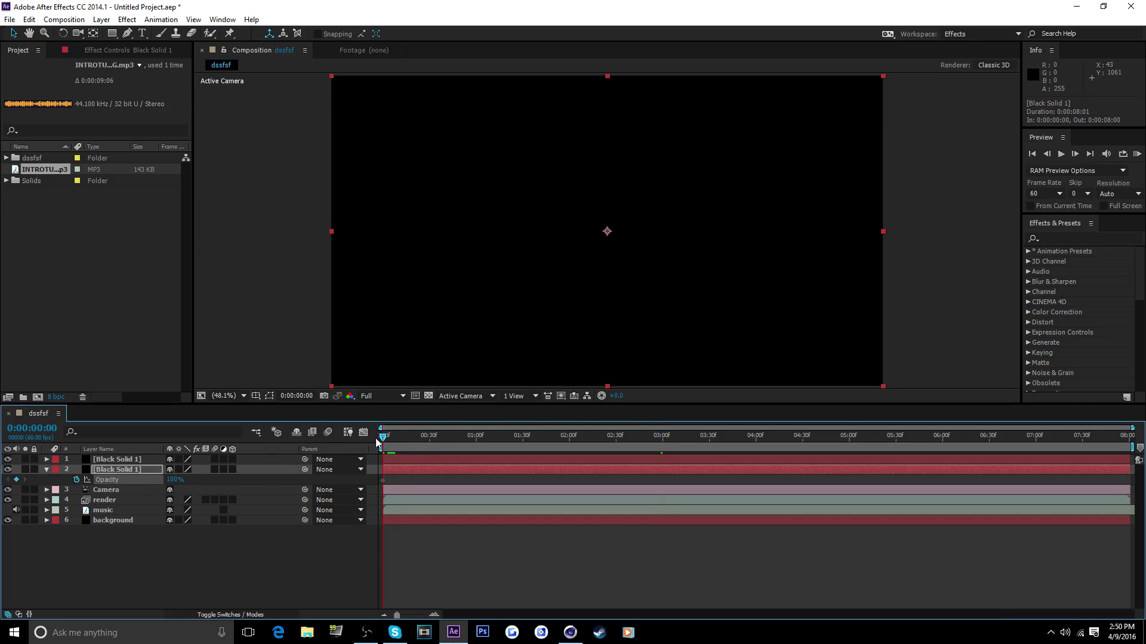
Set the solid's opacity to 0% at the one-second mark and add another 0% keyframe at 0:00:07:00.
drag(382, 437, 459, 451)
drag(456, 443, 452, 448)
mouse_move(468, 445)
mouse_down()
mouse_move(491, 446)
mouse_move(476, 455)
mouse_up()
drag(173, 481, 165, 480)
drag(469, 446, 1037, 479)
click(16, 479)
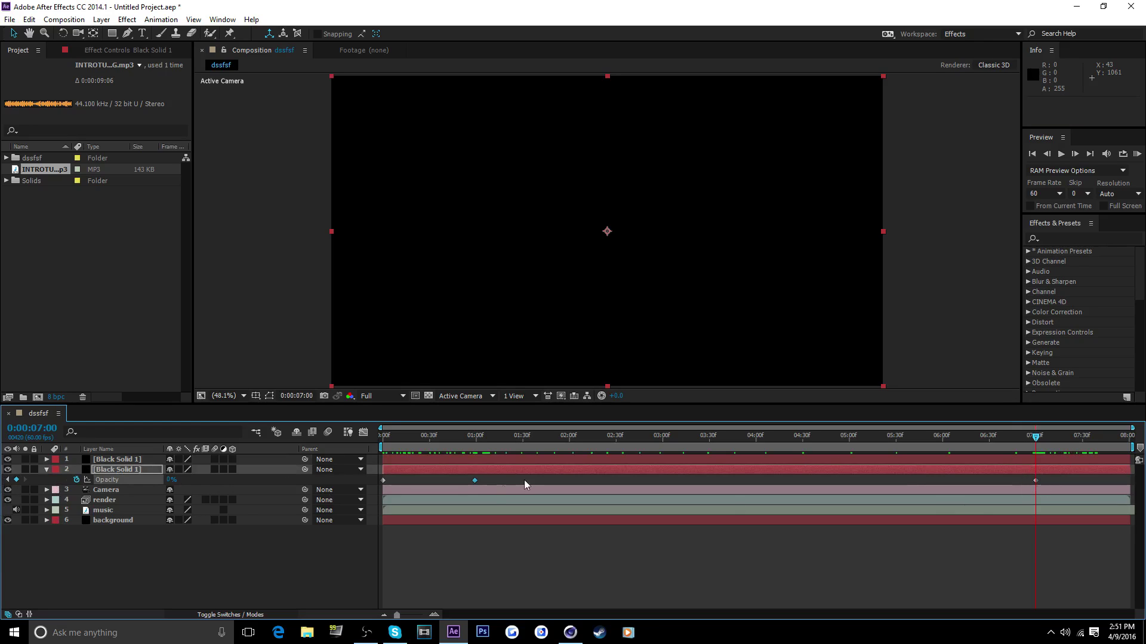
Raise the fading solid's opacity at the end of the composition for a fade-out, and return the playhead to 0:00:00:00.
drag(489, 443, 1136, 559)
drag(170, 485, 845, 493)
drag(1126, 441, 59, 476)
click(46, 470)
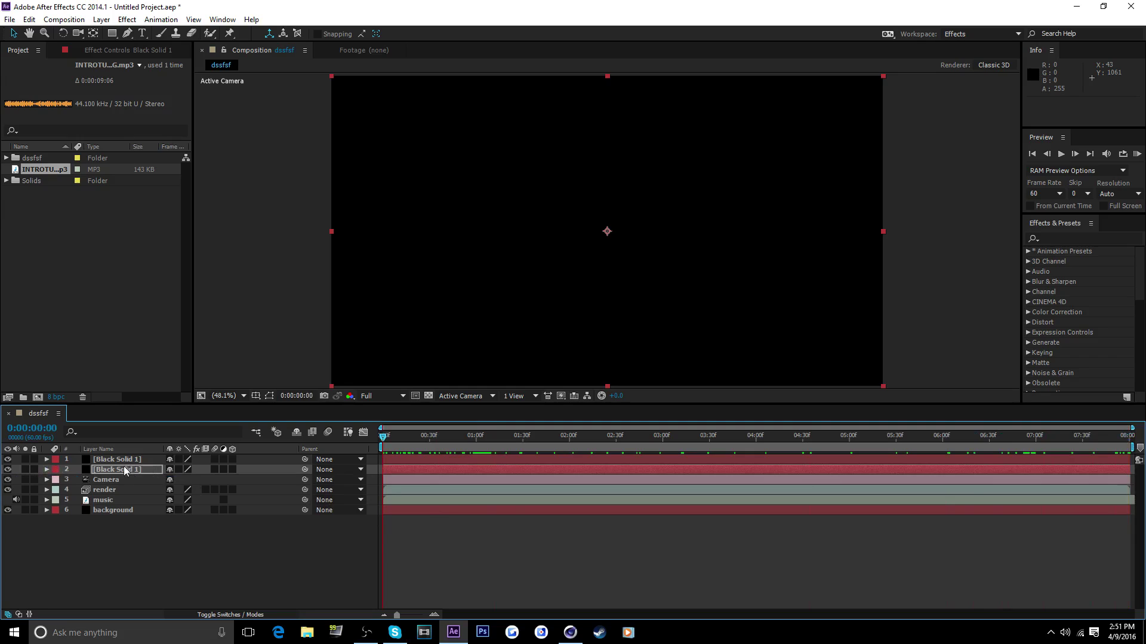
Rename the black solid directly above the camera to fades.
click(127, 468)
right_click(127, 464)
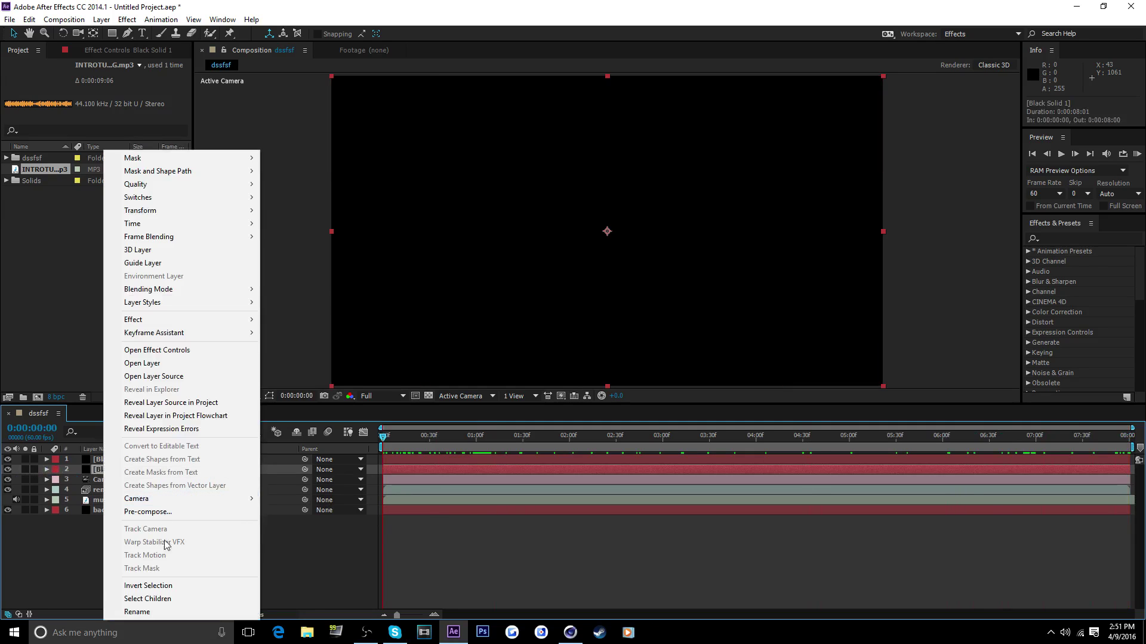
click(141, 607)
text(fades)
key(Return)
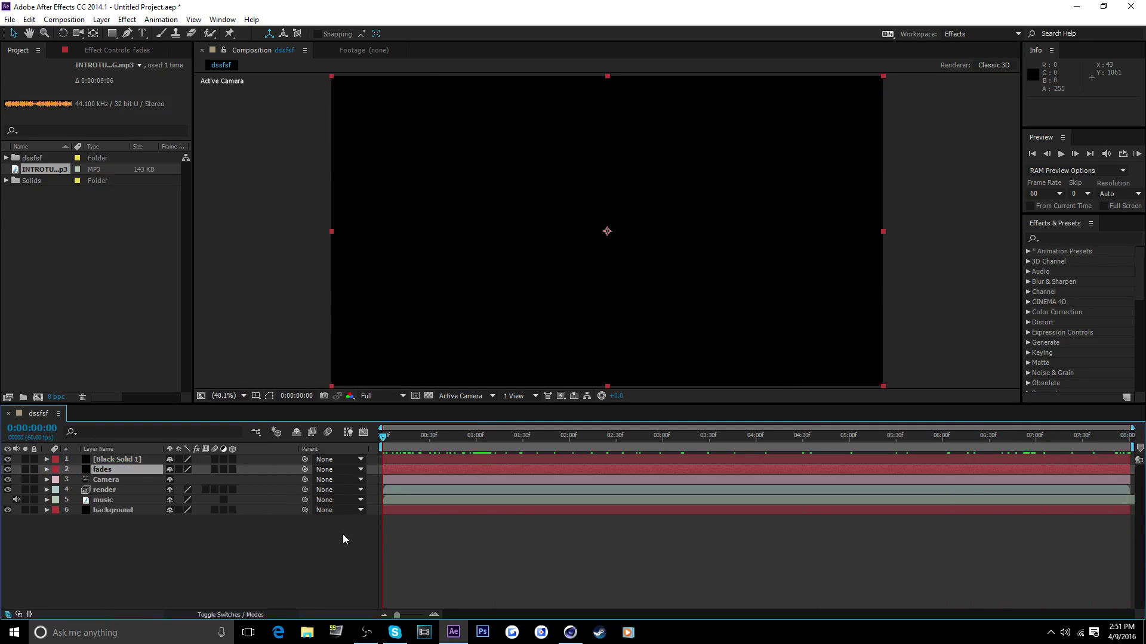
Rename the topmost black solid layer to bars.
click(148, 458)
right_click(116, 460)
click(146, 610)
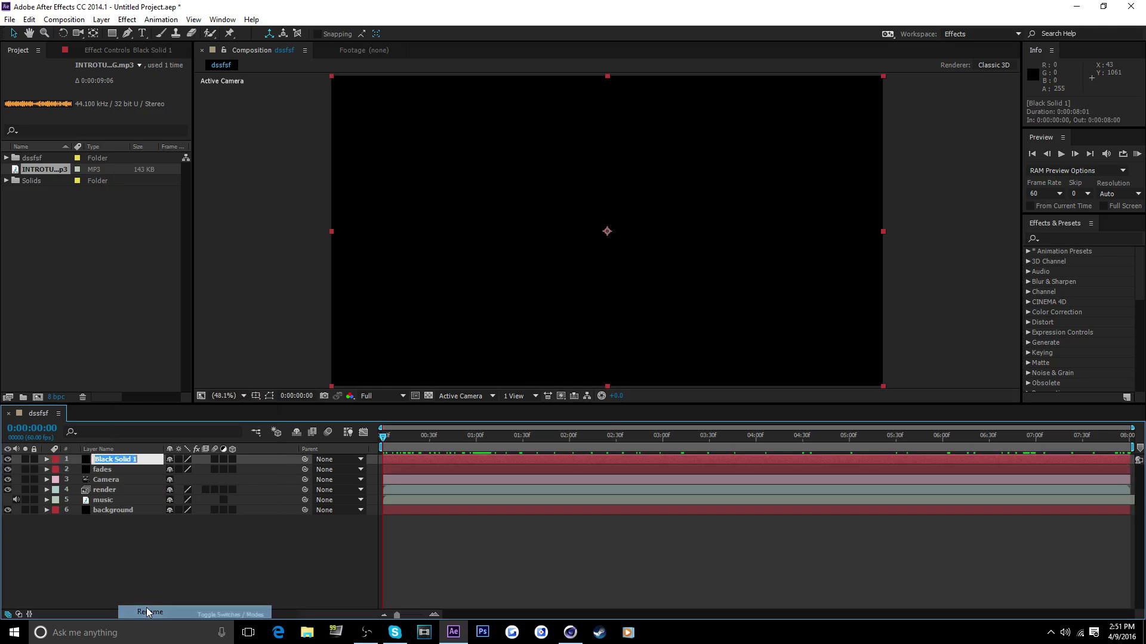
text(bars)
key(Return)
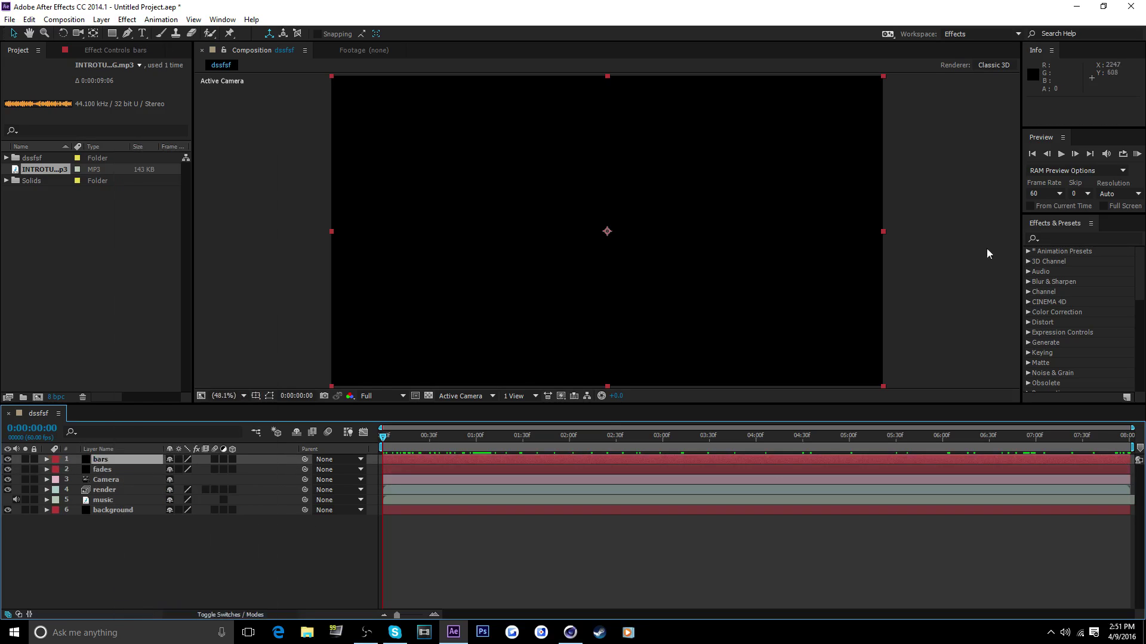
Find the CC Jaws effect and apply it to the bars layer.
click(1099, 239)
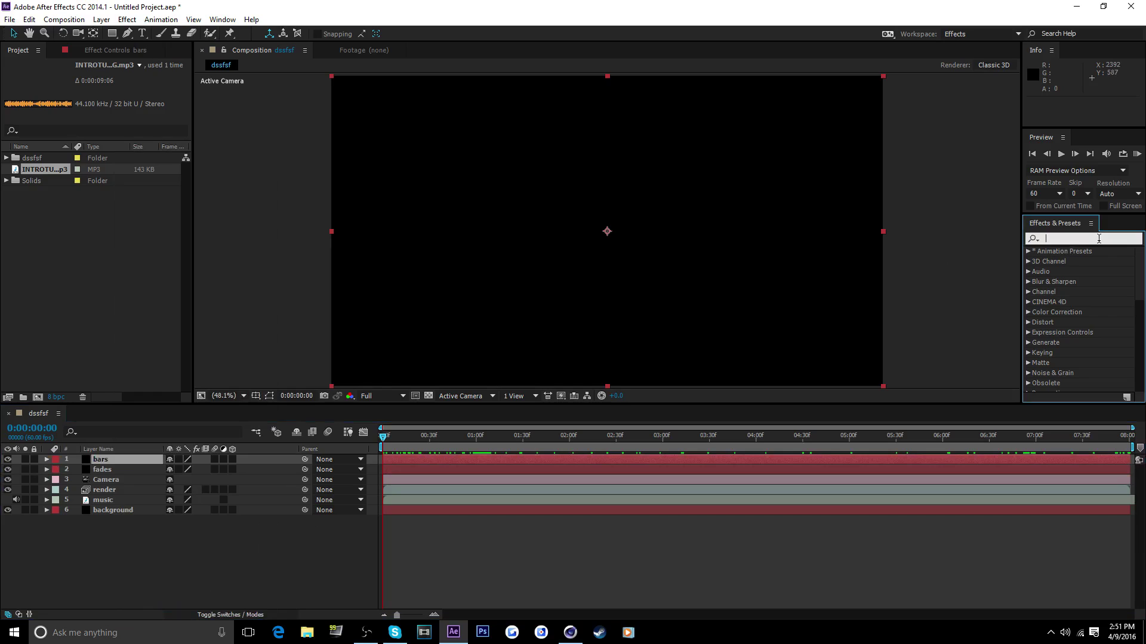
text(cc jaws)
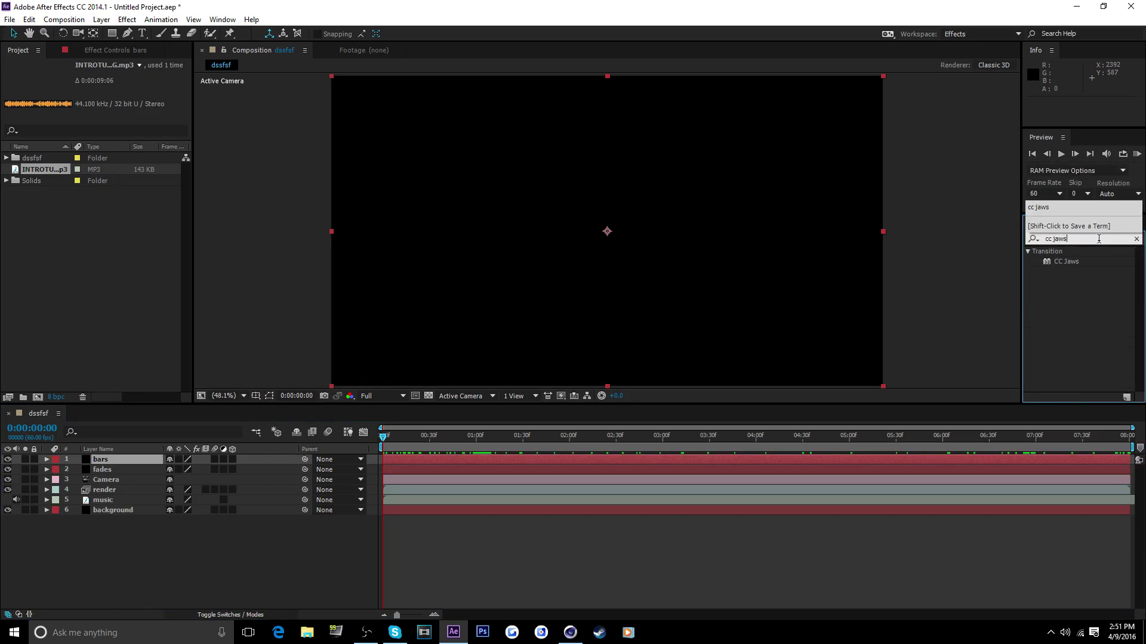
drag(1077, 267, 106, 461)
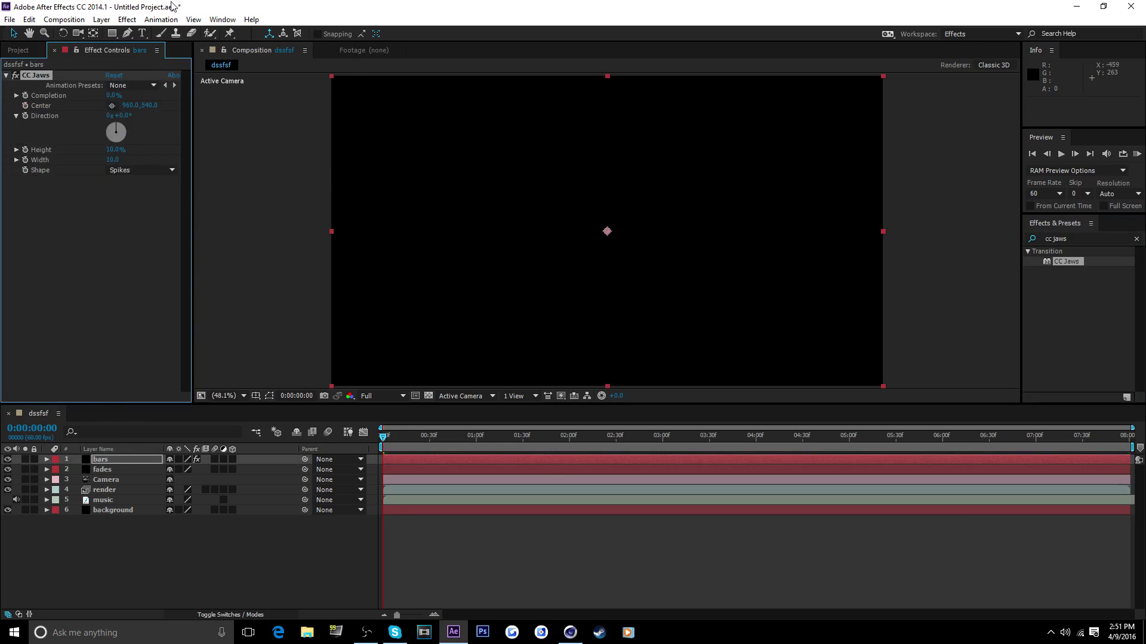
Set CC Jaws to 75% completion and 0% height with a reduced width, and move the playhead to 0:00:04:14.
click(113, 96)
text(75)
key(Return)
drag(114, 161, 100, 160)
drag(388, 429, 777, 484)
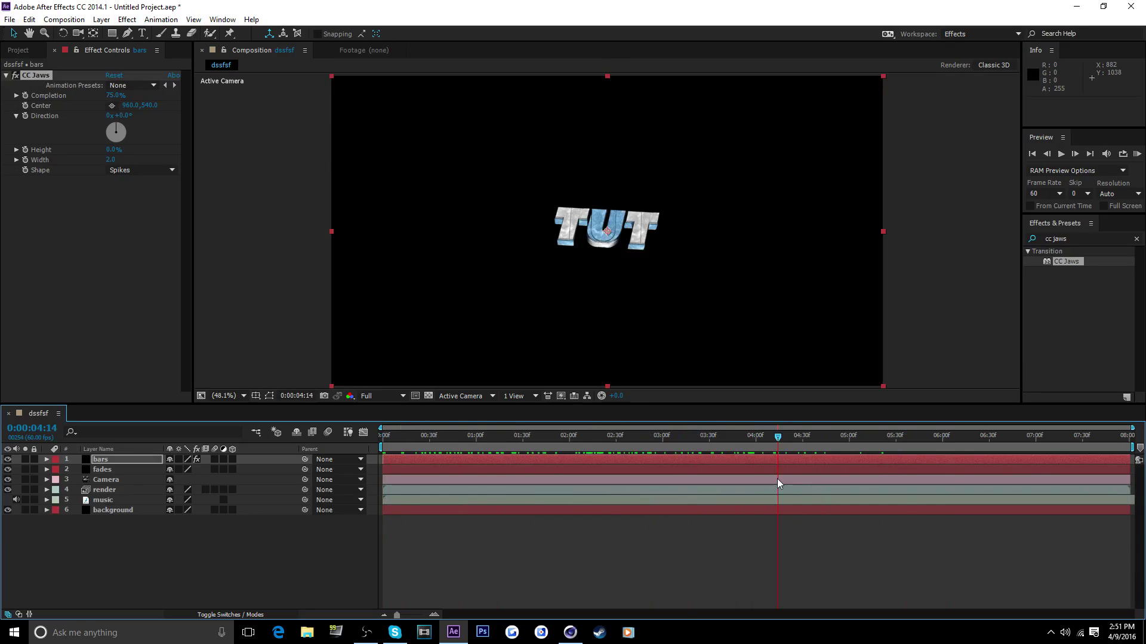
Add a new black solid and place it directly below the render layer.
right_click(102, 553)
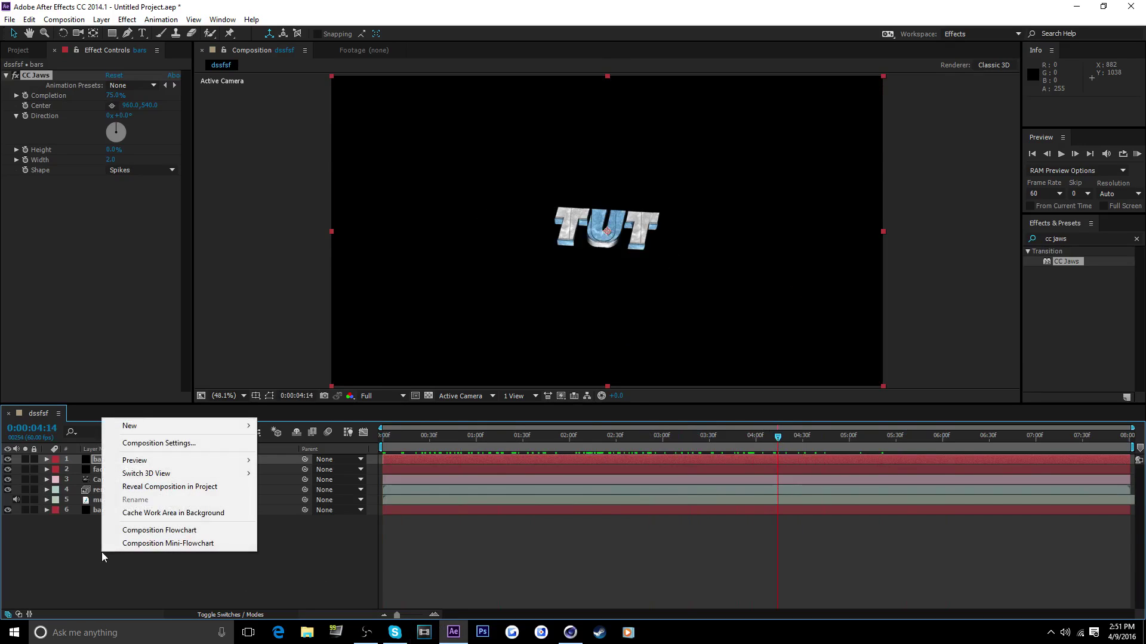
mouse_move(201, 432)
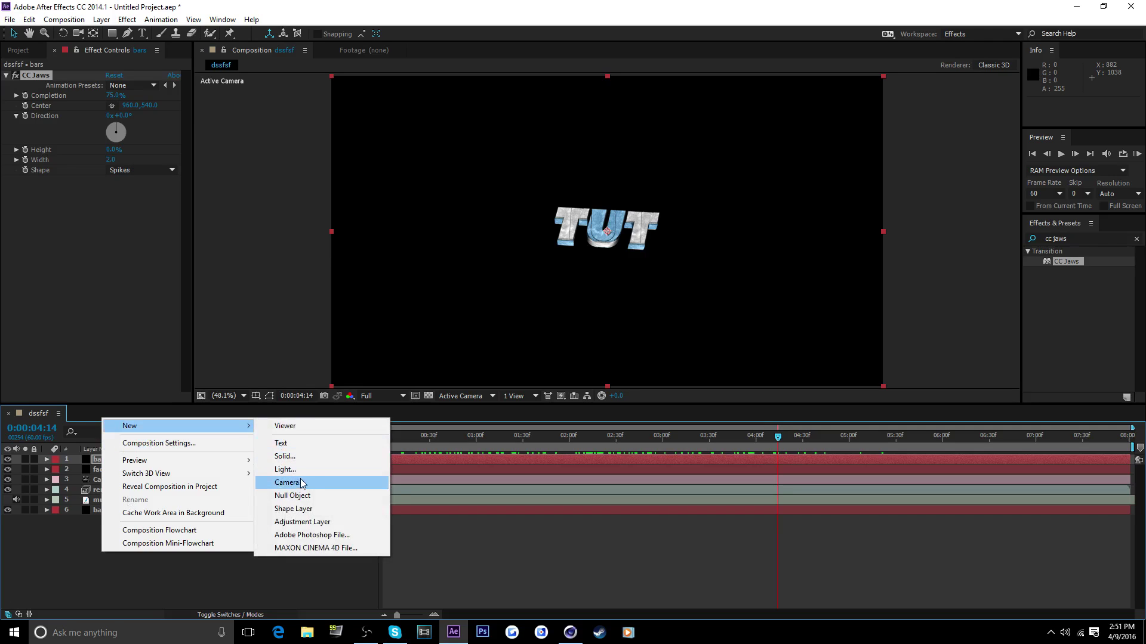
click(298, 455)
click(339, 468)
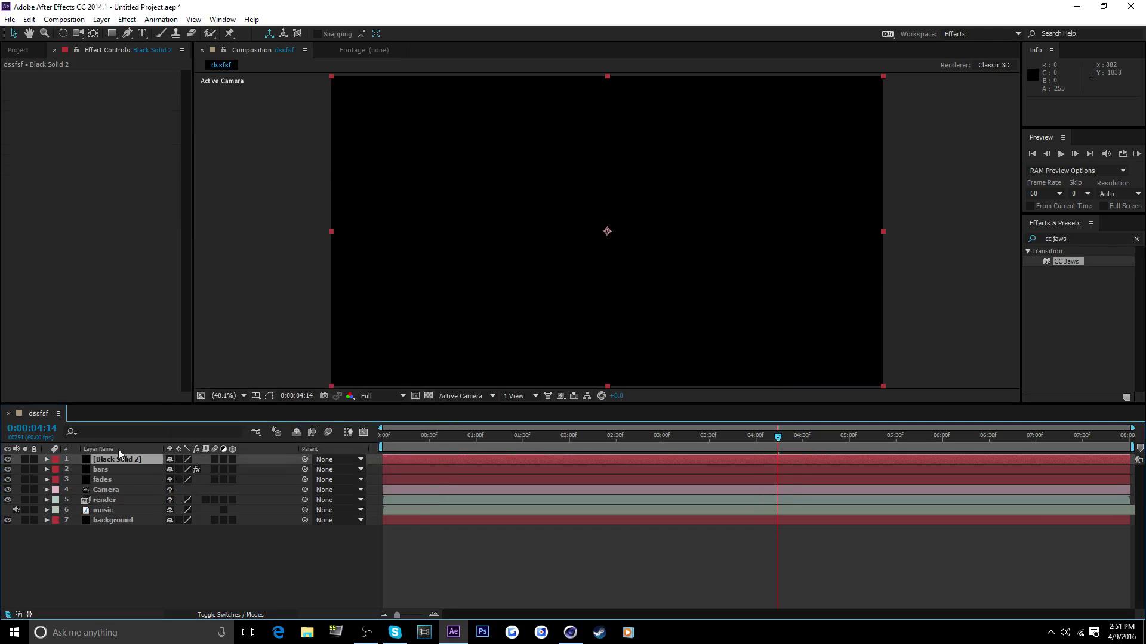
drag(117, 458, 116, 502)
Rename the new solid below the render layer to particles.
right_click(116, 502)
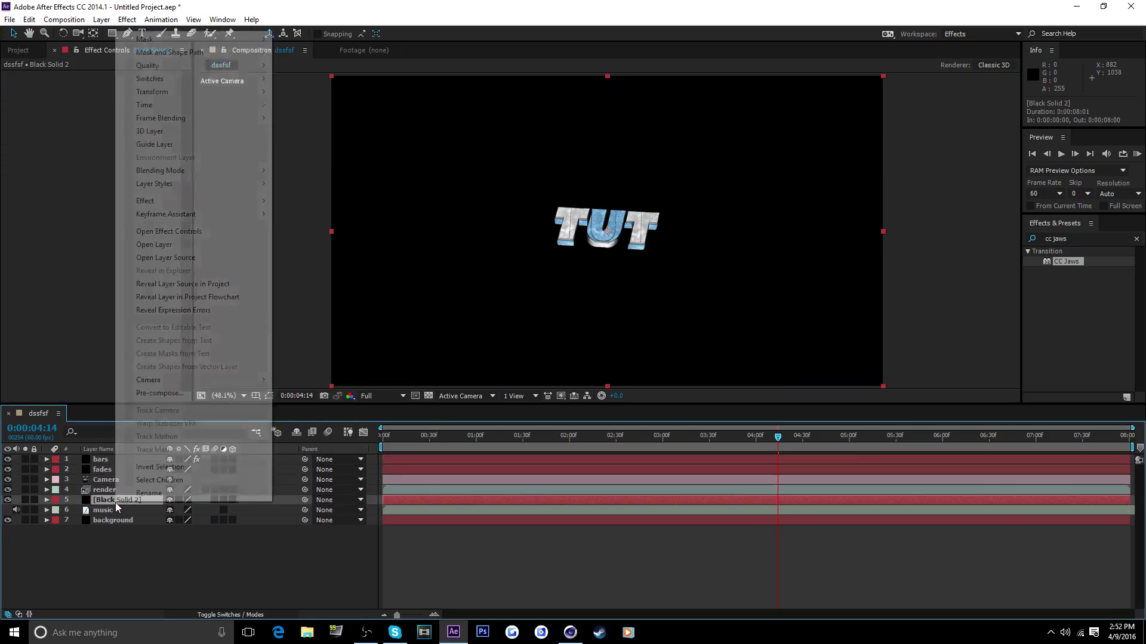
click(137, 498)
text(particles)
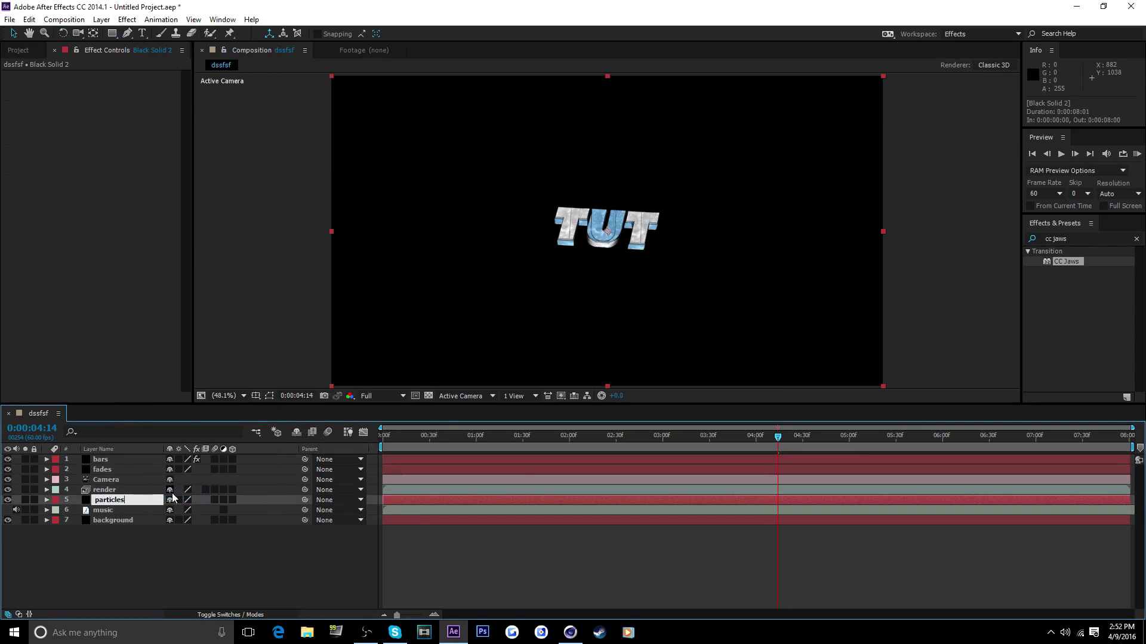
key(Return)
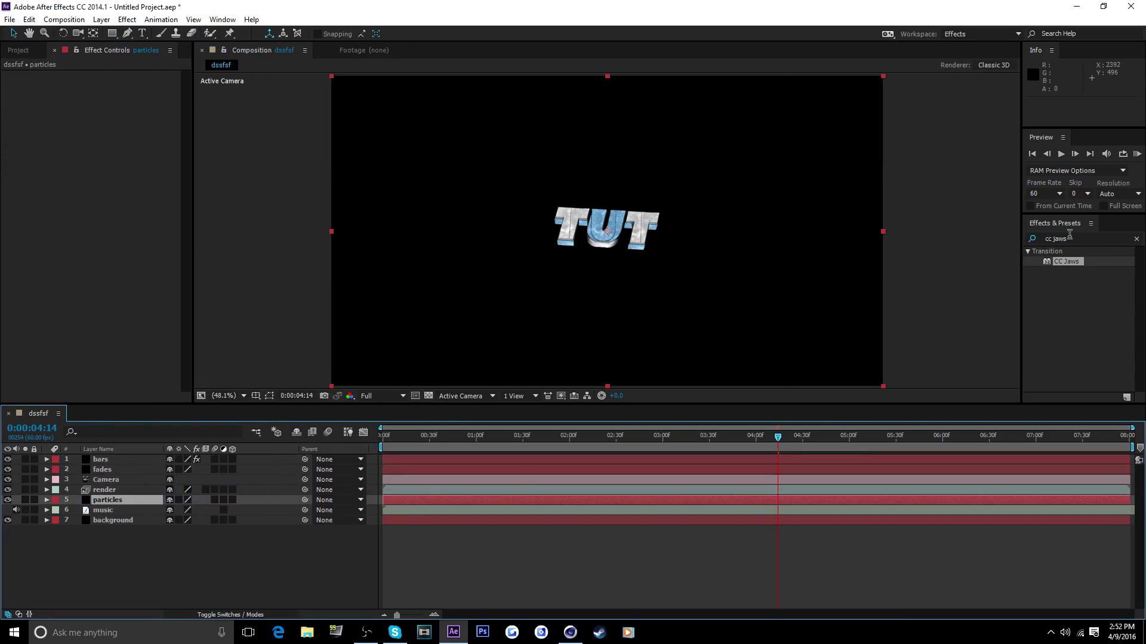
Find the Trapcode Particular effect and apply it to the particles layer.
click(1068, 239)
text(parti)
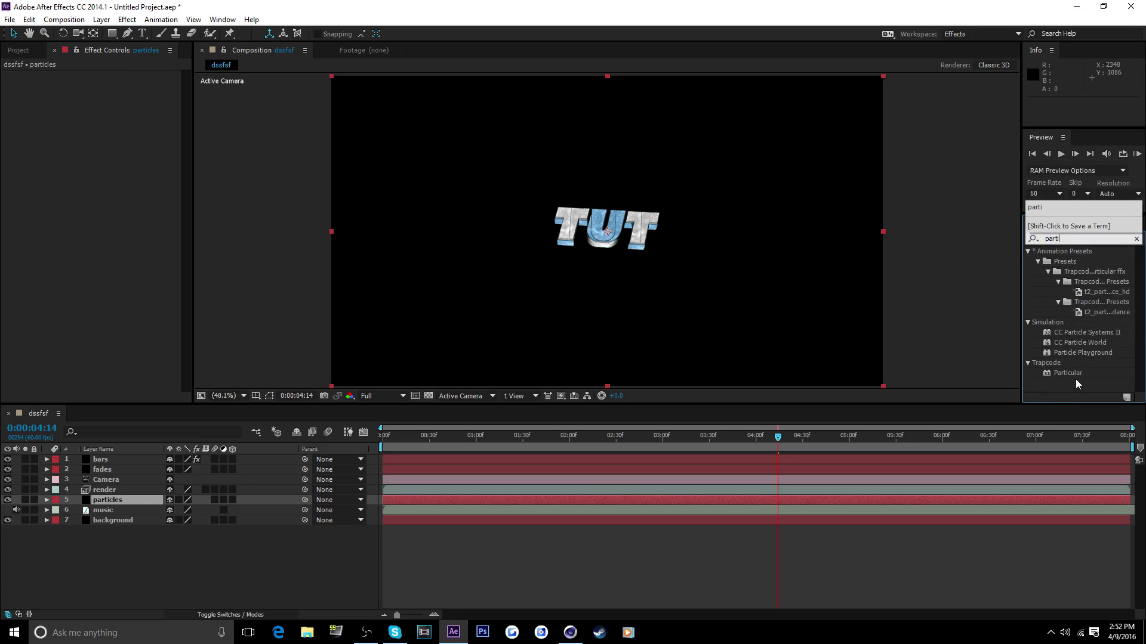
drag(1068, 373, 111, 504)
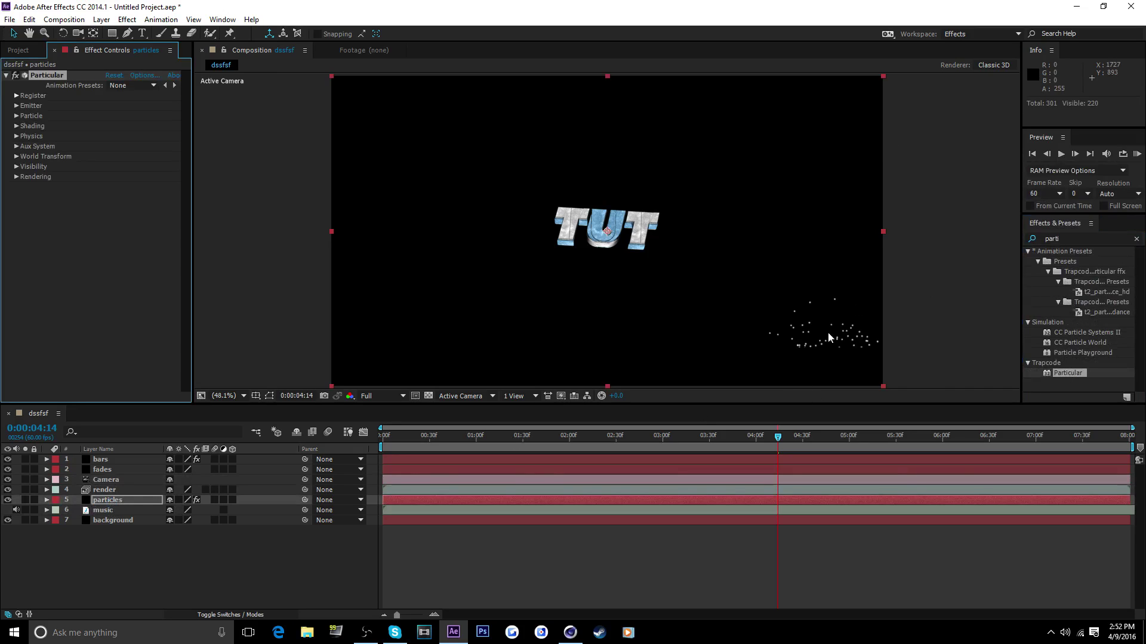
drag(828, 338, 733, 318)
key(ctrl+z)
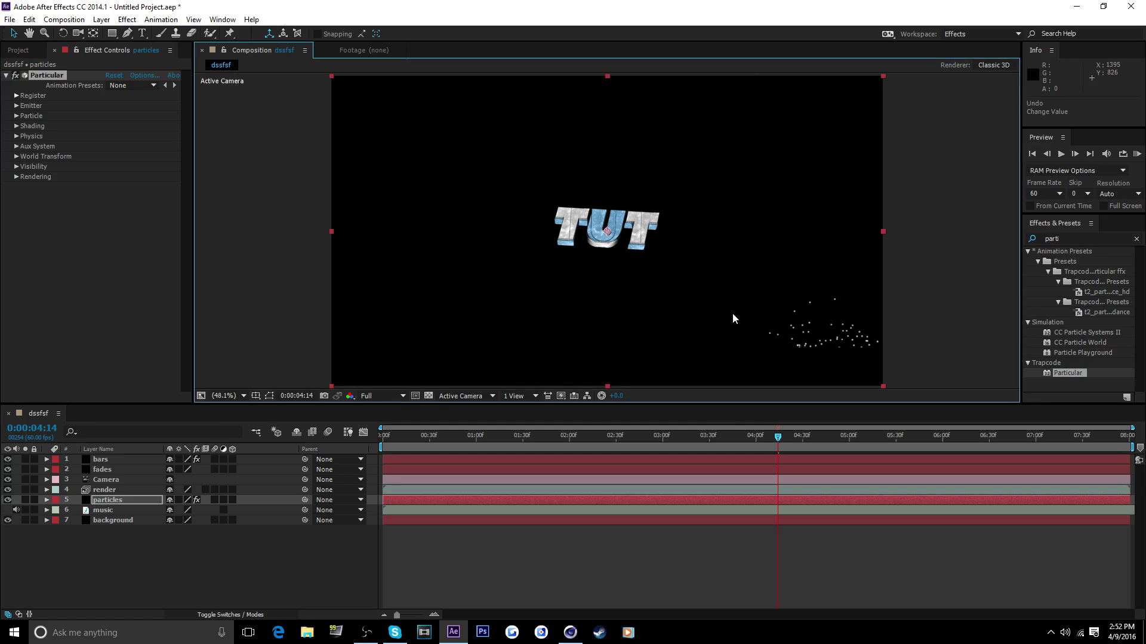
Set Particular's emitter to 460 particles per second and its emitter type to Box.
click(17, 105)
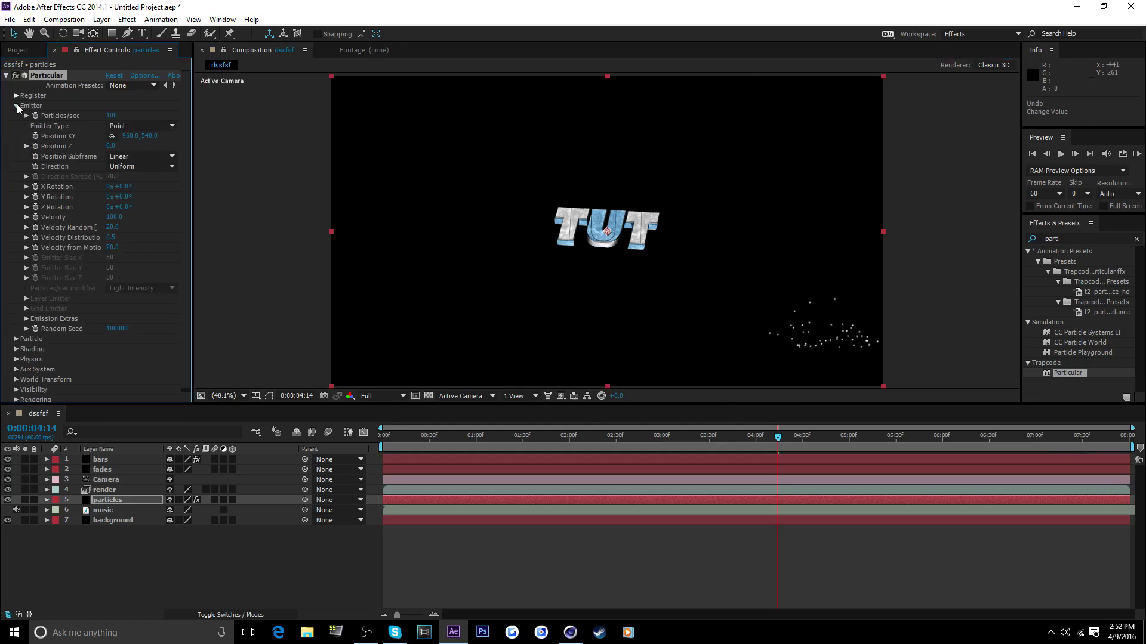
click(112, 116)
text(460)
key(Return)
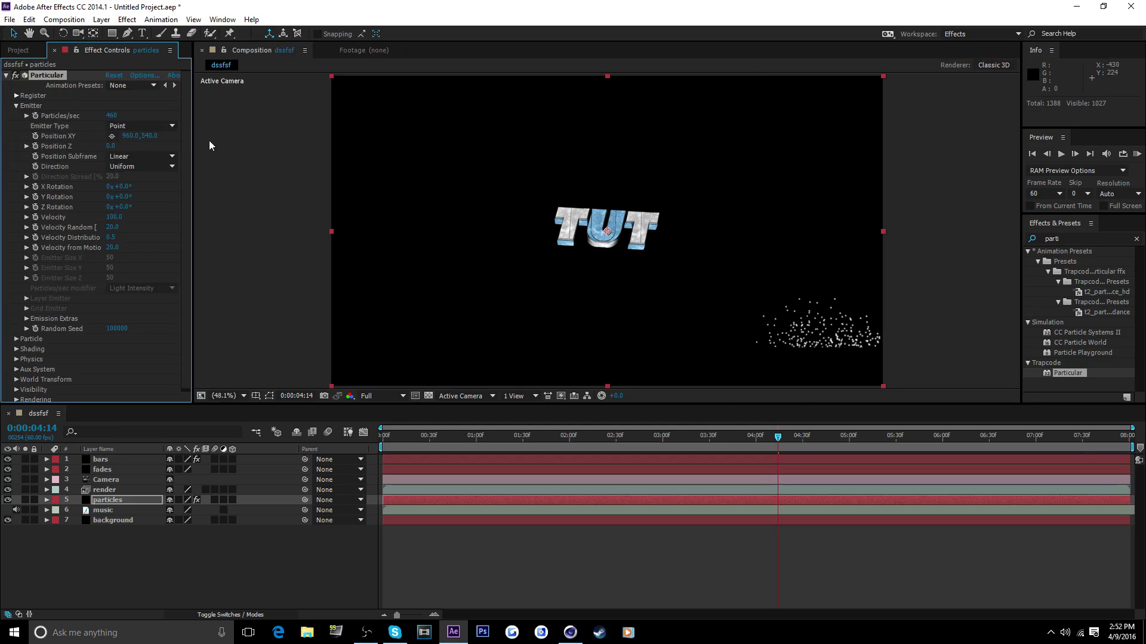
click(165, 128)
click(144, 152)
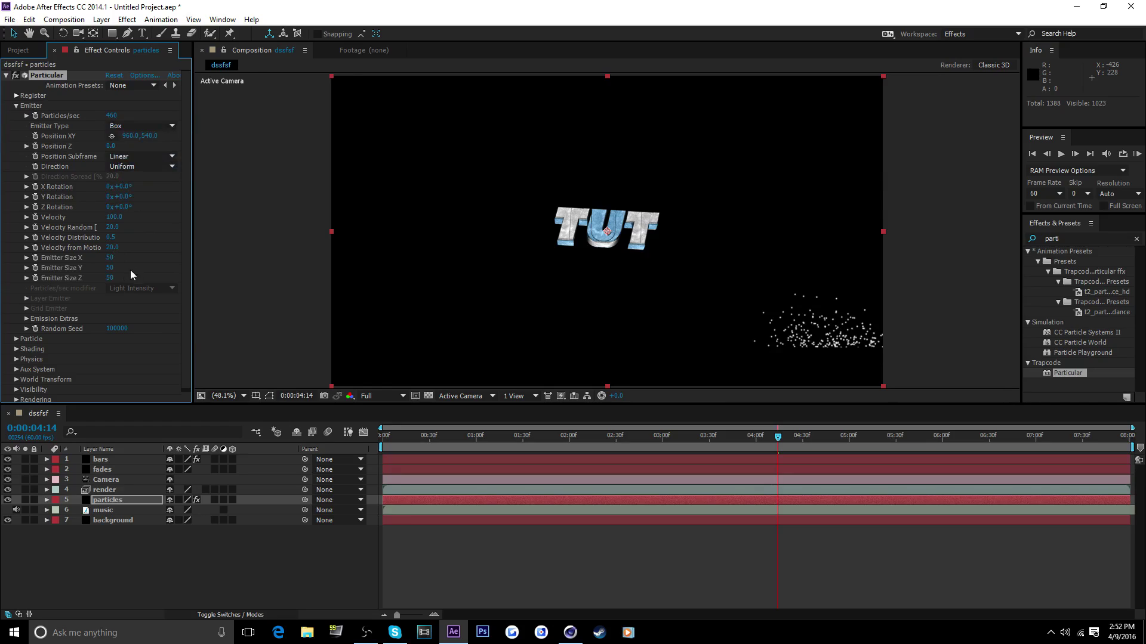
Set the box emitter's size to 4000 in X, Y and Z.
click(109, 258)
key(Return)
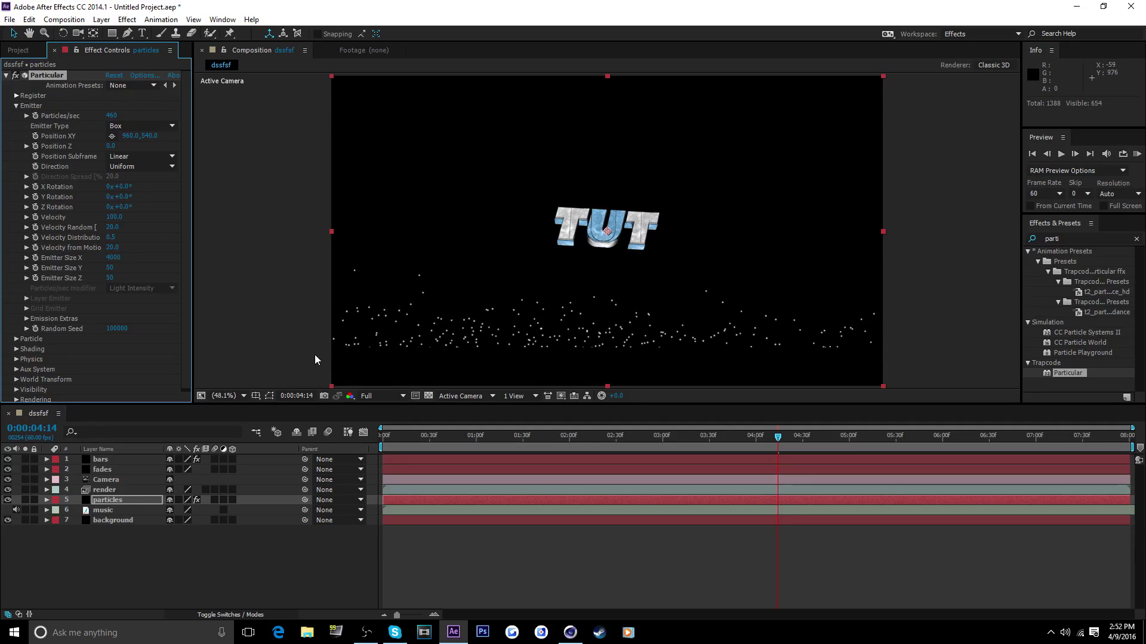
click(115, 269)
text(4)
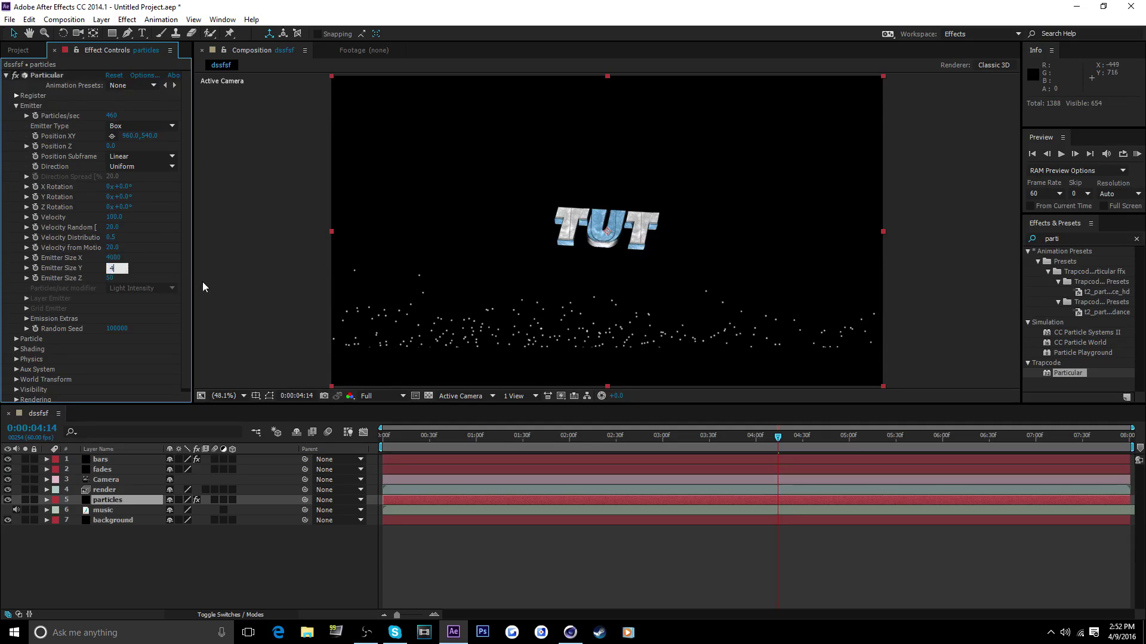
text(0000)
key(Return)
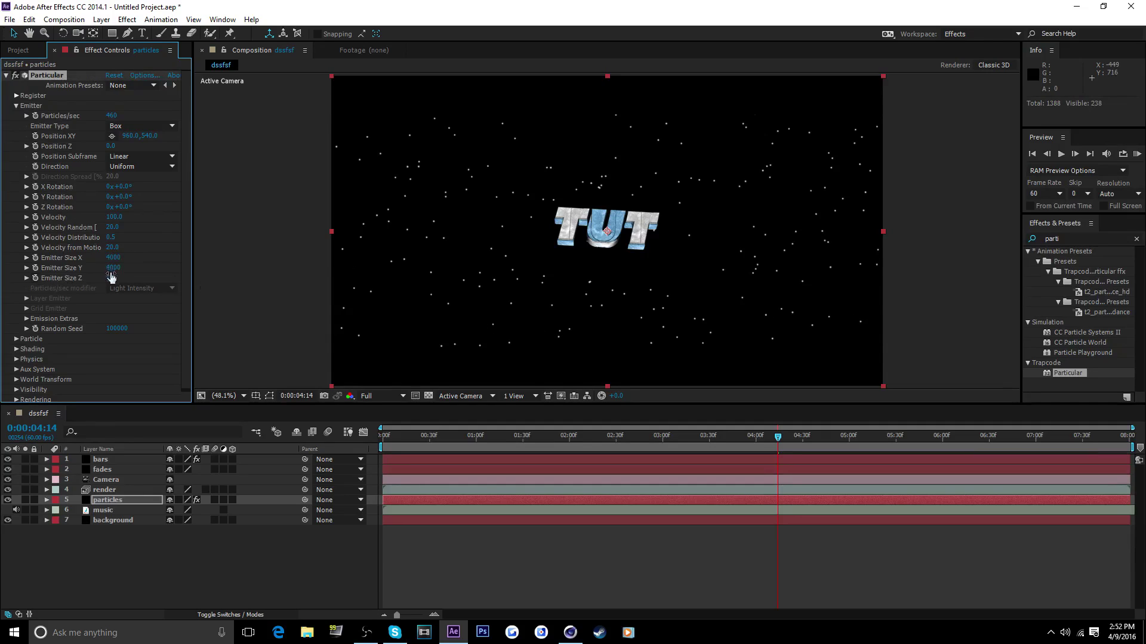
click(110, 278)
text(4000)
key(Return)
click(17, 106)
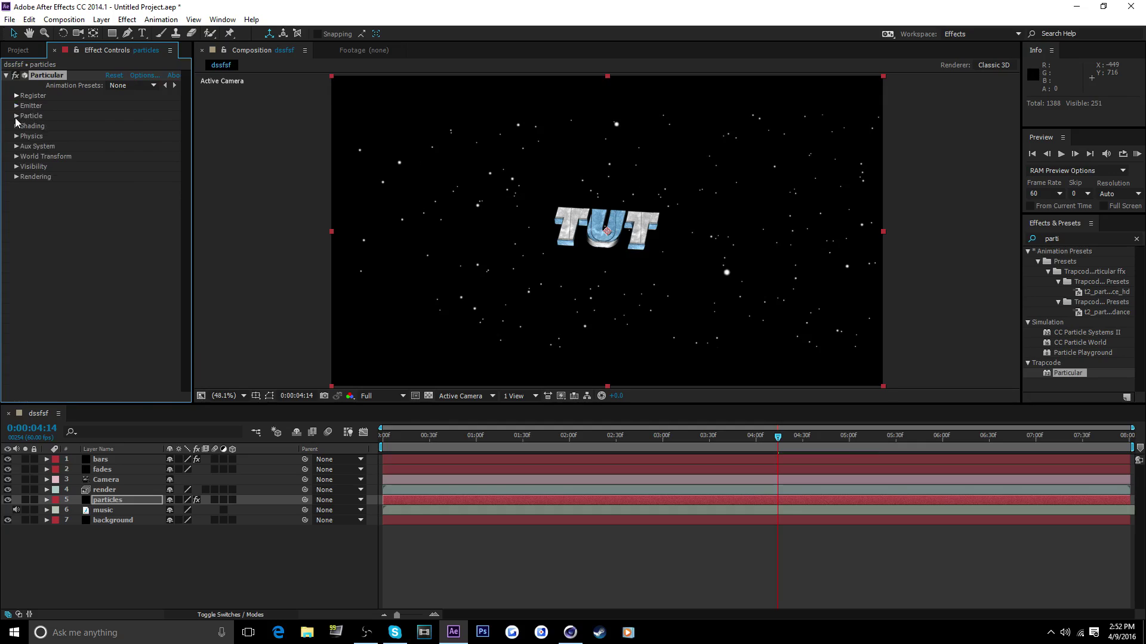
Set the particle life to 20 seconds and the life randomness to 38%.
click(16, 116)
click(112, 126)
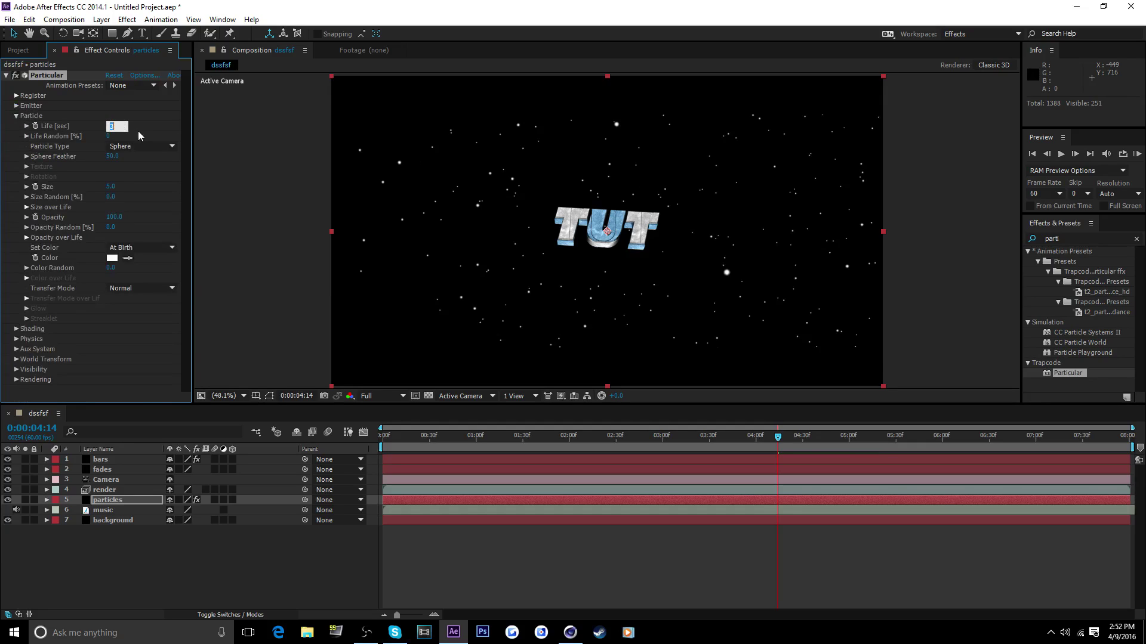
text(20)
key(Return)
click(108, 135)
text(38)
key(Return)
Change the particle type to Cloudlet and set its feather to 100.
click(164, 151)
click(149, 201)
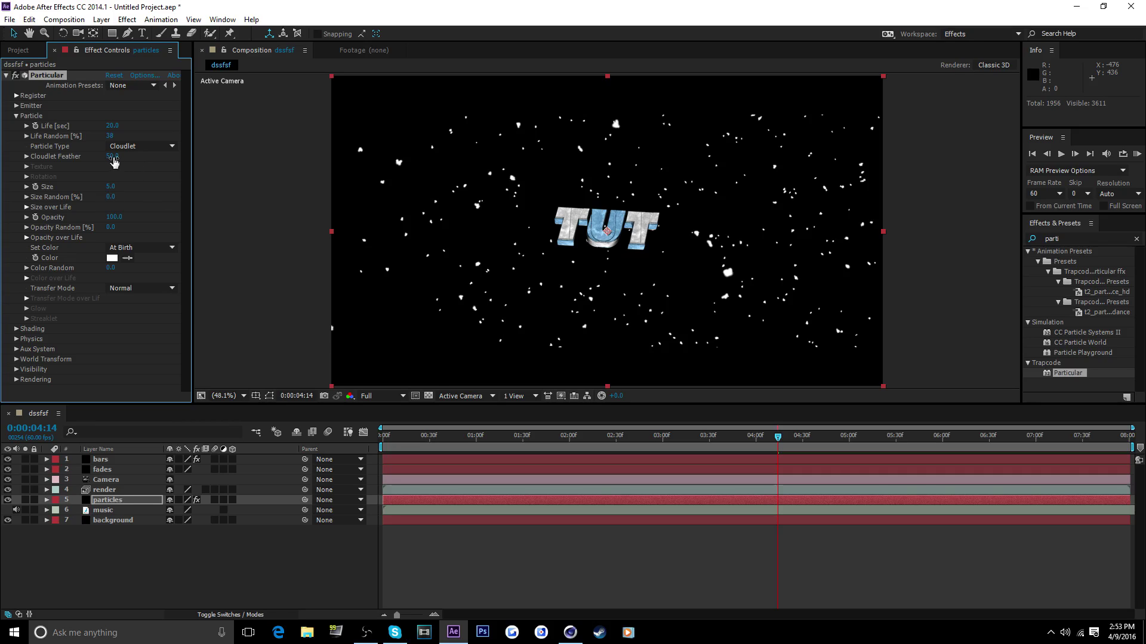
drag(114, 158, 214, 161)
Set the particle size to 1.3 and the size randomness to 25%.
click(111, 187)
text(1.3)
key(Return)
click(111, 198)
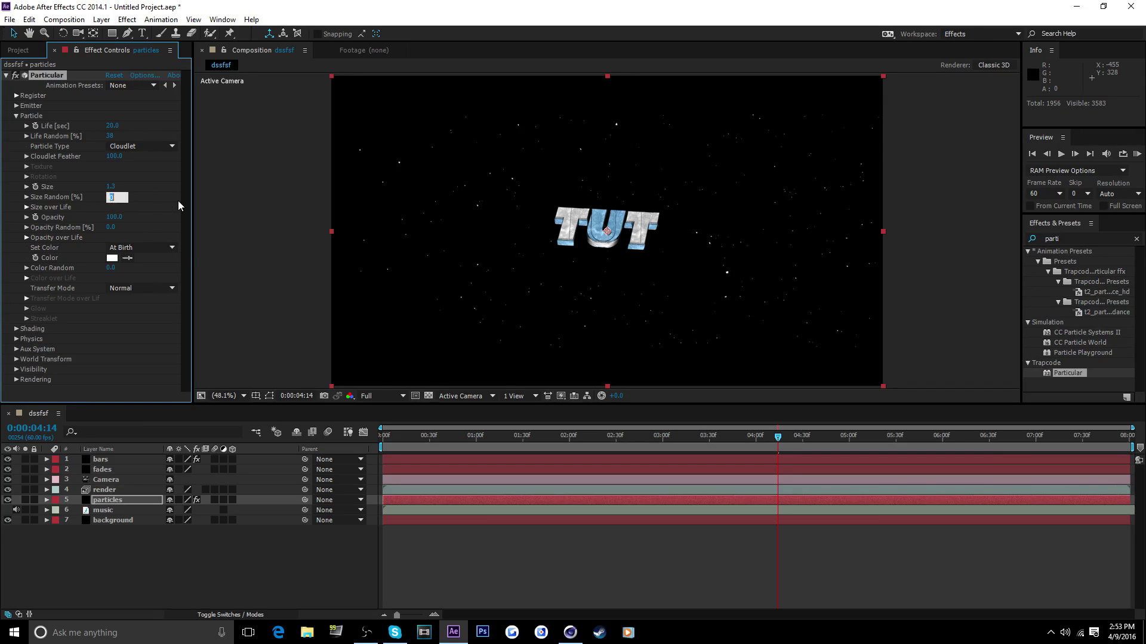
text(25)
key(Return)
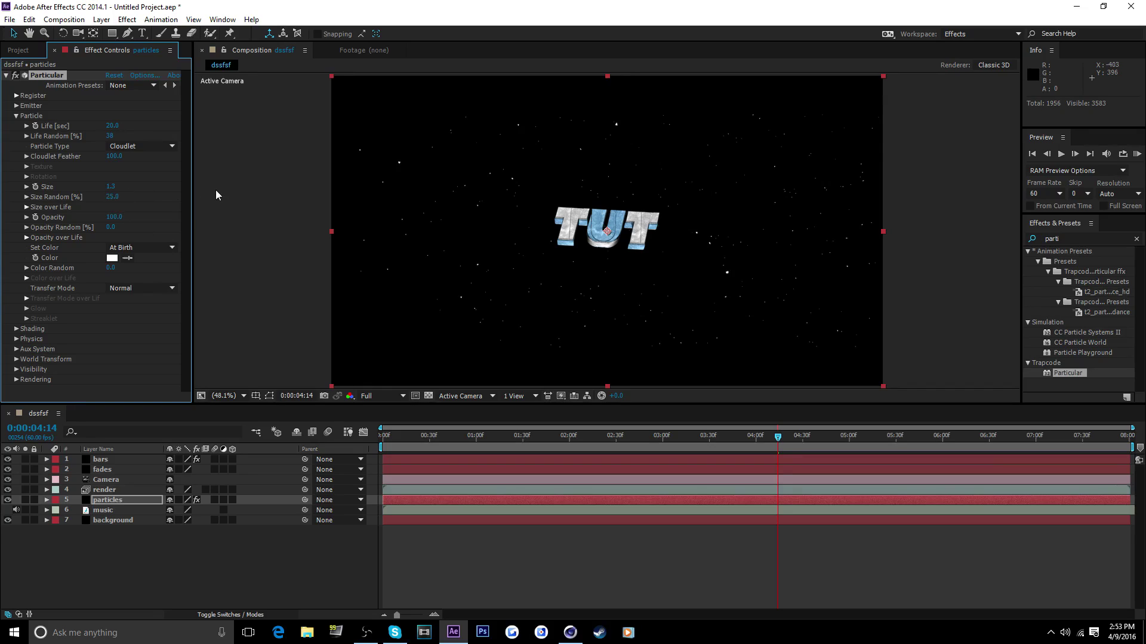
Set the particles' opacity randomness to 48% and their transfer mode to Add.
click(111, 227)
text(48)
key(Return)
click(139, 290)
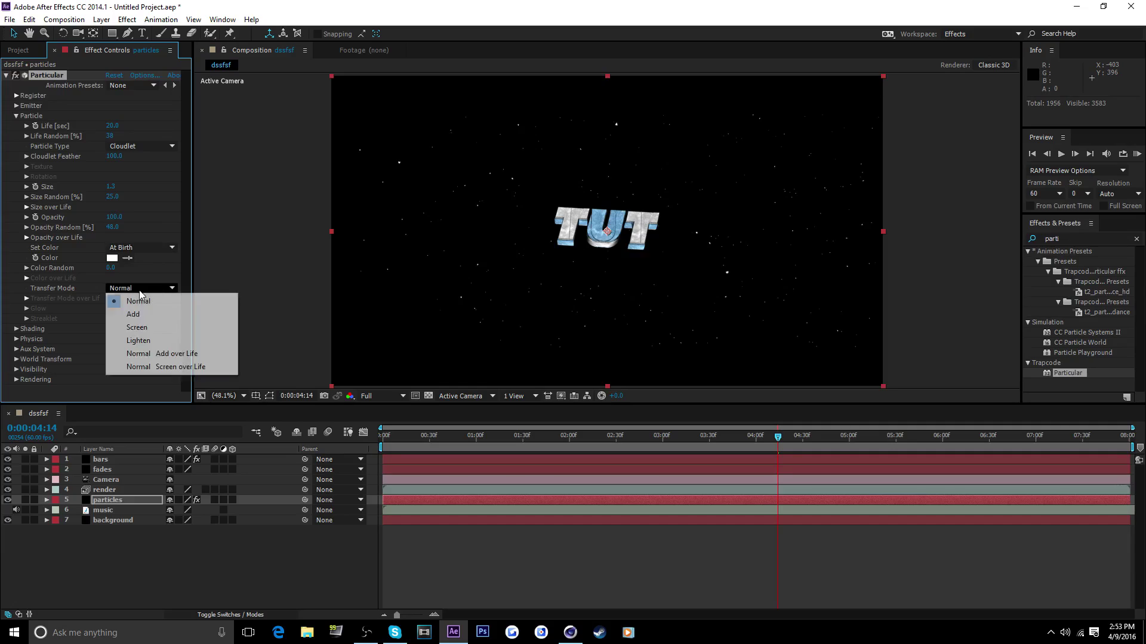
click(137, 315)
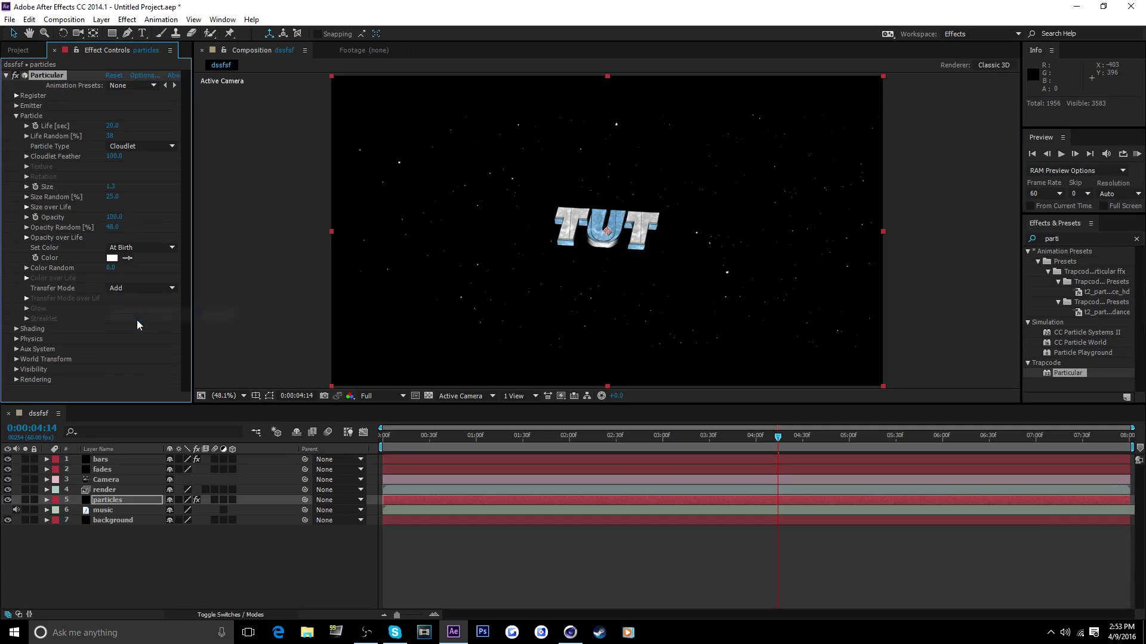
click(112, 258)
click(269, 396)
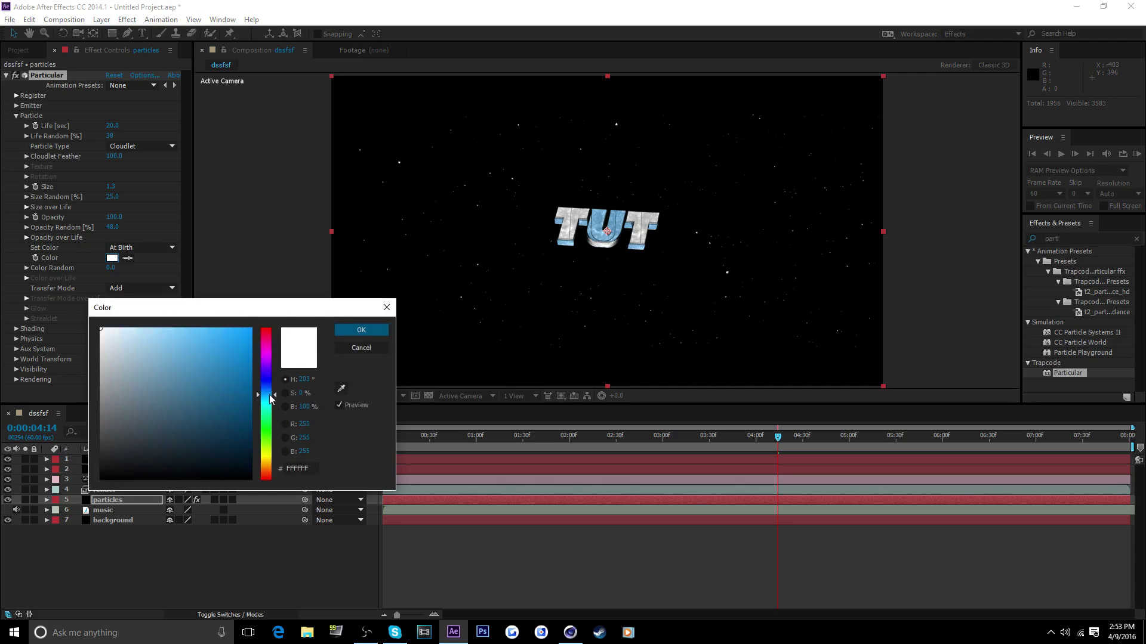
drag(270, 398, 269, 362)
click(206, 359)
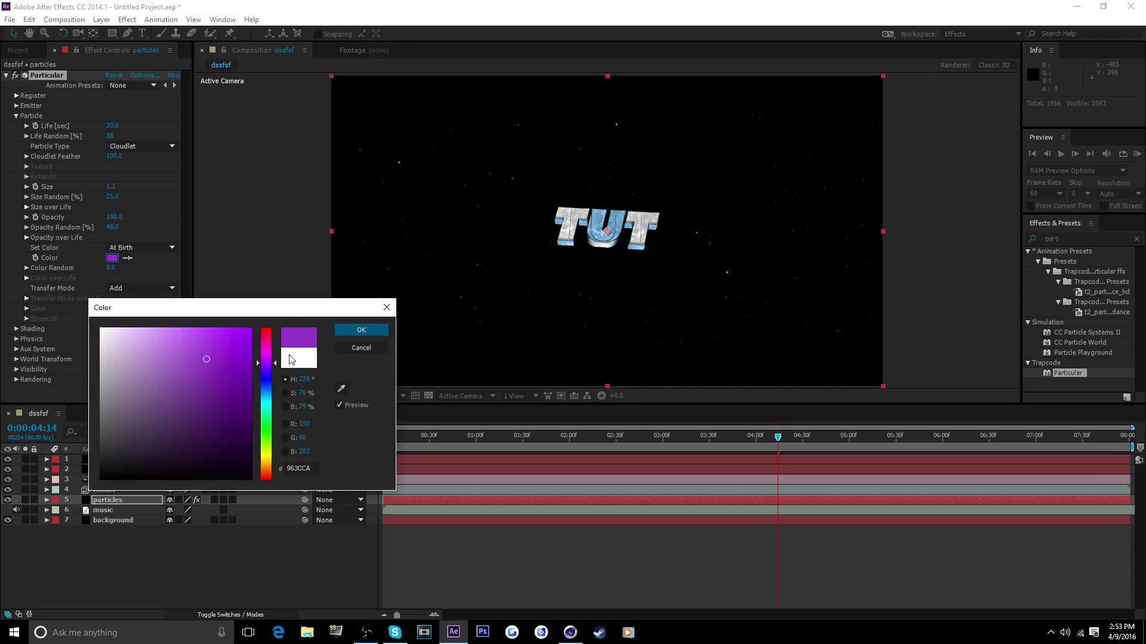
click(361, 347)
Sample the particle color from the blue of the TUT text and adjust it to #3485C2.
click(128, 258)
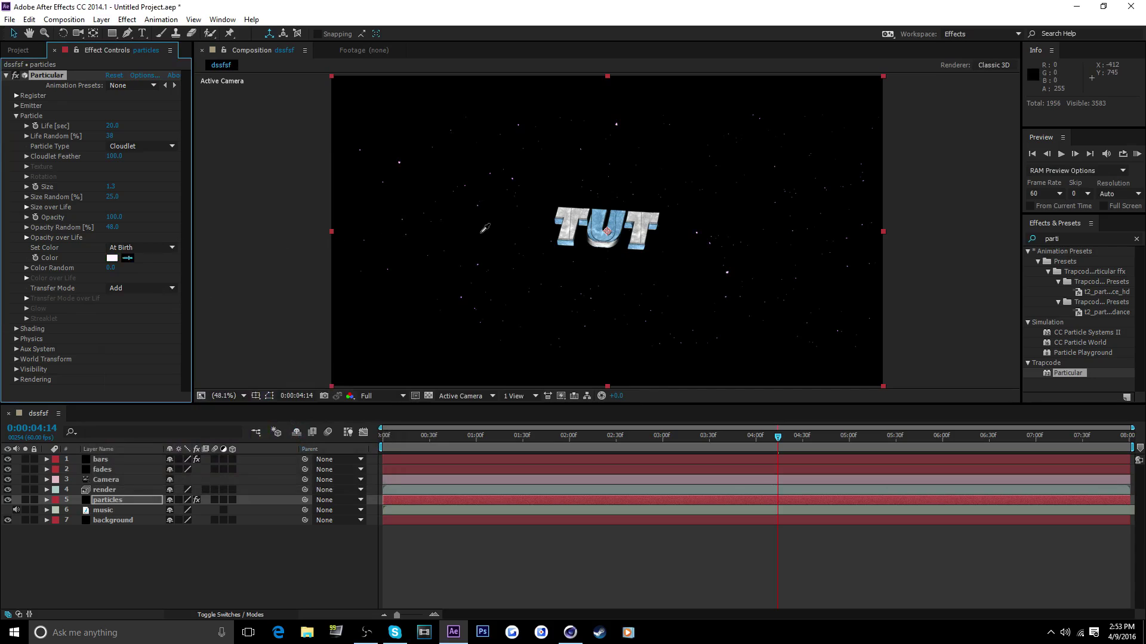
click(604, 222)
click(111, 257)
drag(246, 370, 212, 364)
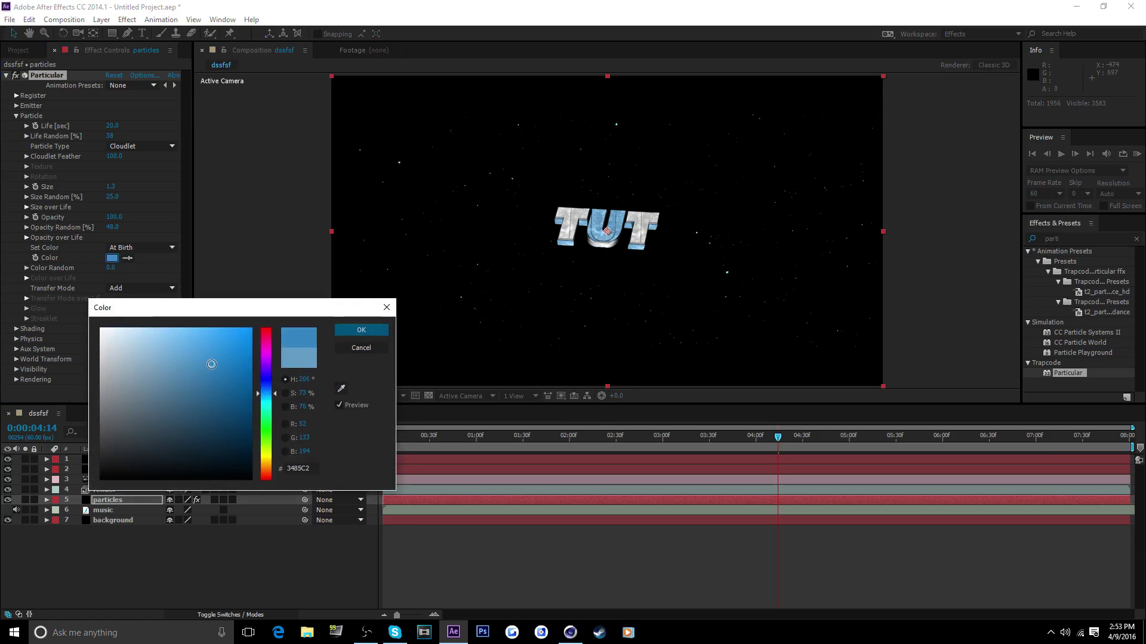
click(363, 329)
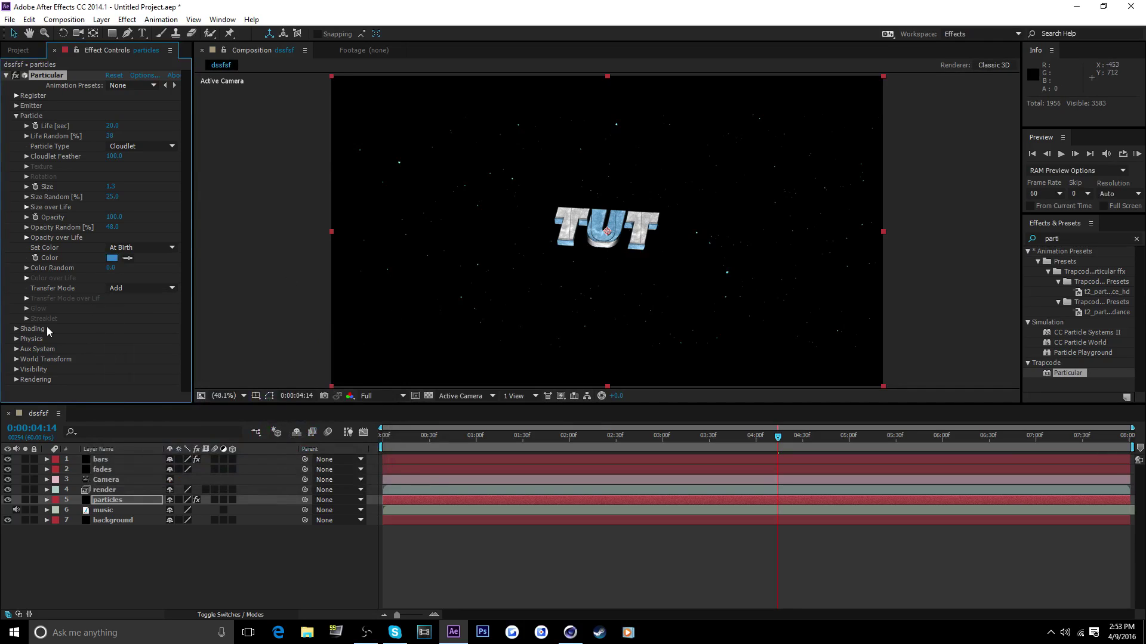
Set the particles' gravity to -60 in the Particular physics settings.
click(17, 117)
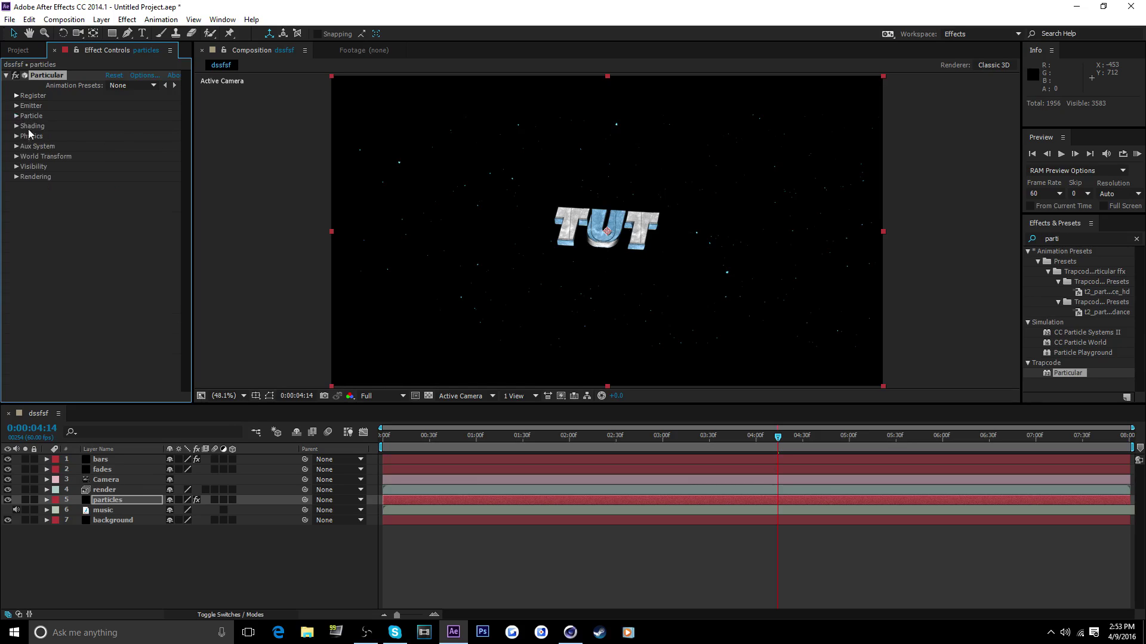
click(17, 137)
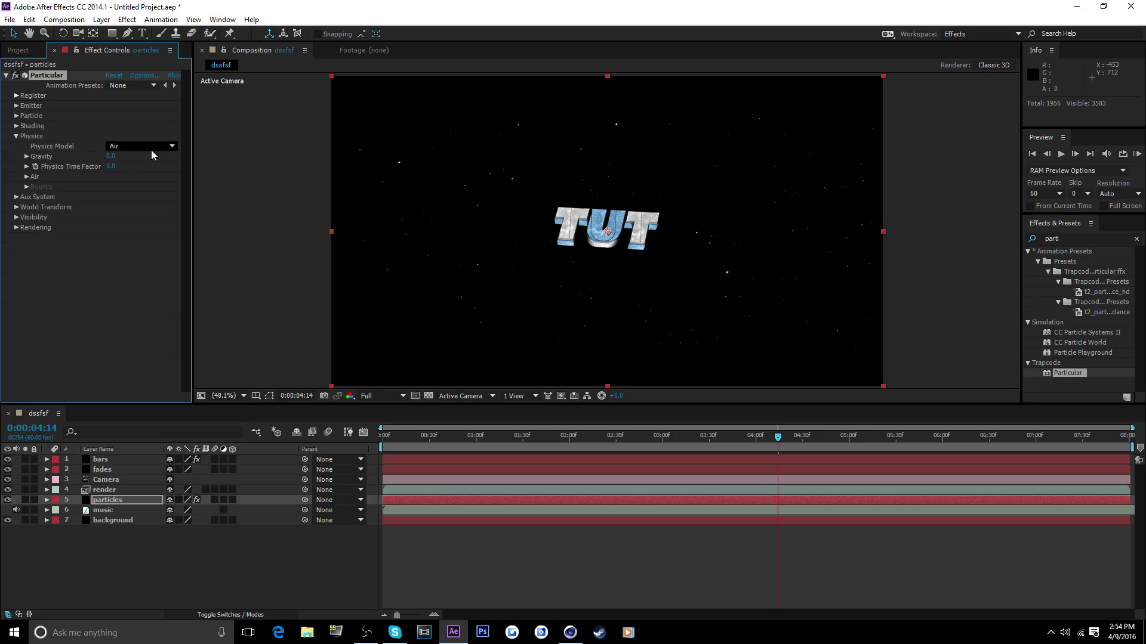
click(114, 156)
Set the particles' air wind to 93 in X, -124 in Y and 48 in Z, and preview the motion around 4 seconds.
click(26, 177)
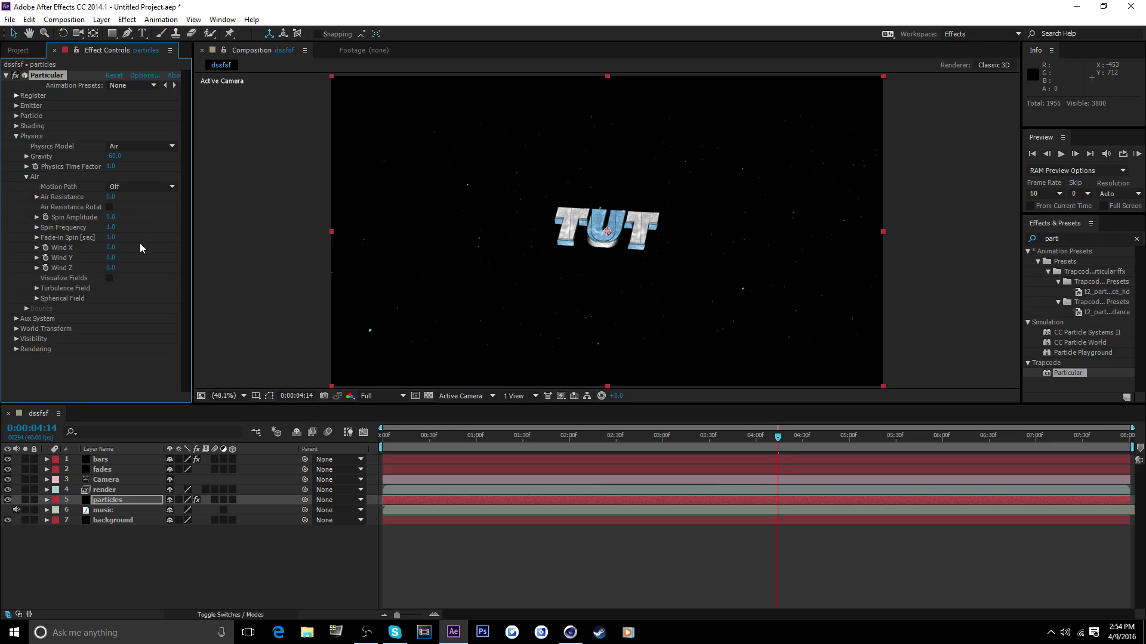
click(110, 247)
text(93)
key(Return)
click(111, 257)
text(-124)
key(Return)
click(111, 267)
text(48)
key(Return)
drag(454, 435, 761, 440)
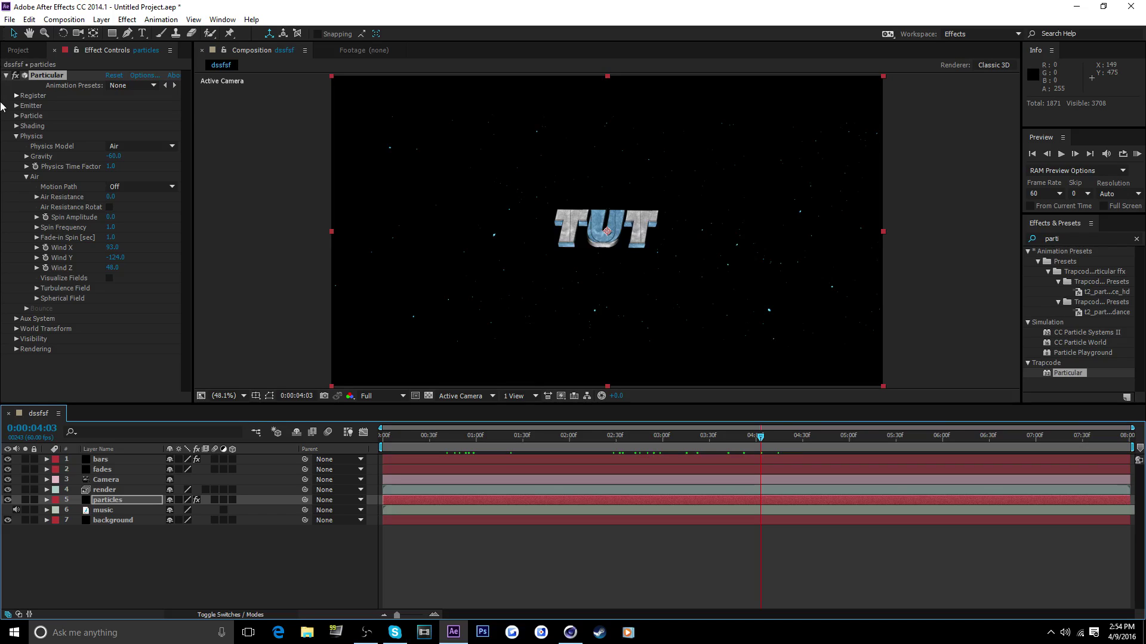
click(16, 136)
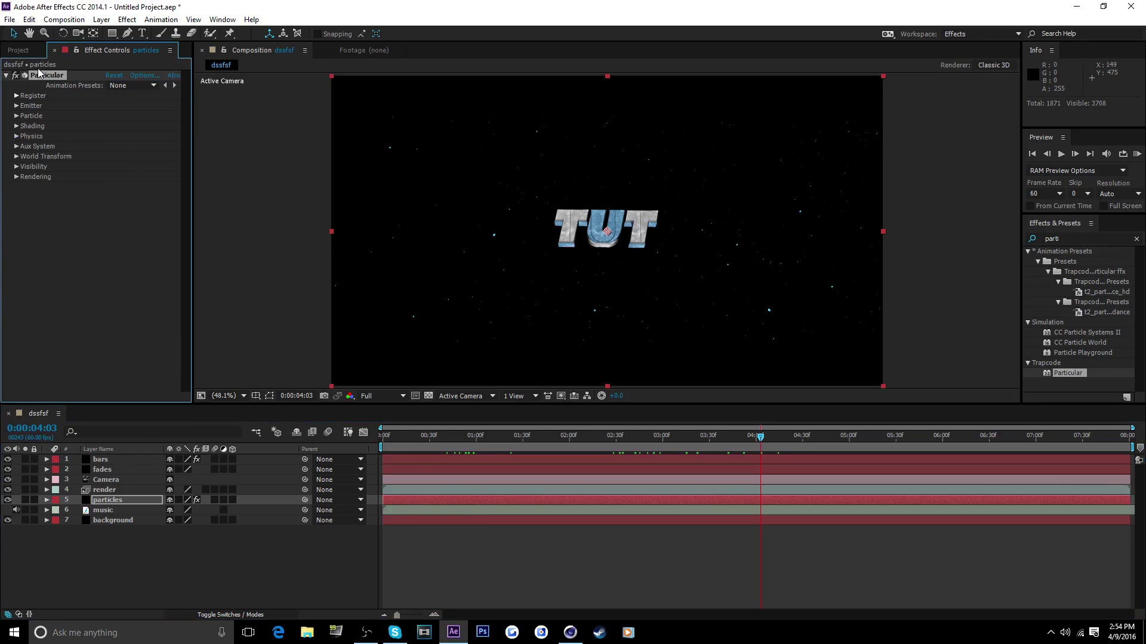
Add a new black solid layer directly above the particles layer.
right_click(99, 558)
mouse_move(143, 431)
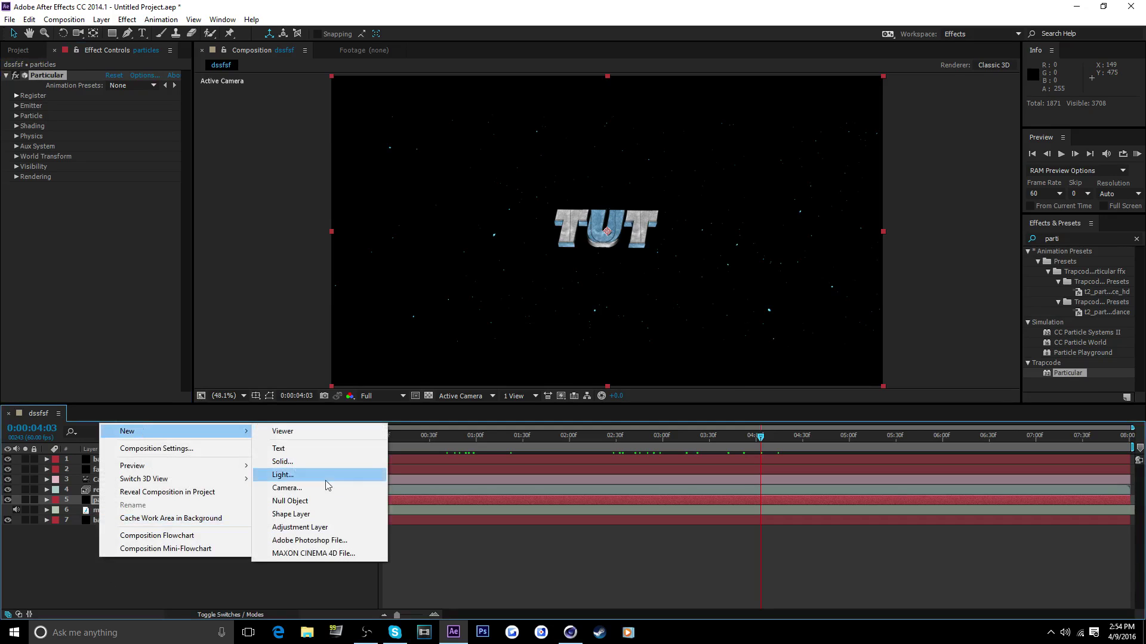
click(286, 461)
key(Return)
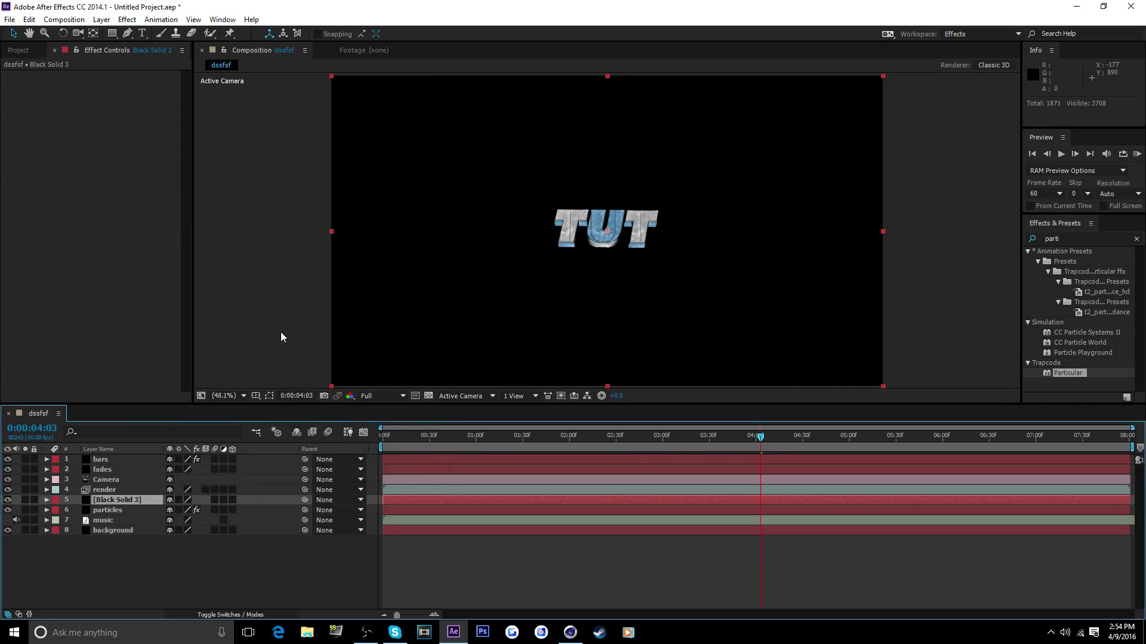
Find the Trapcode Form effect and apply it to the new black solid.
click(1068, 238)
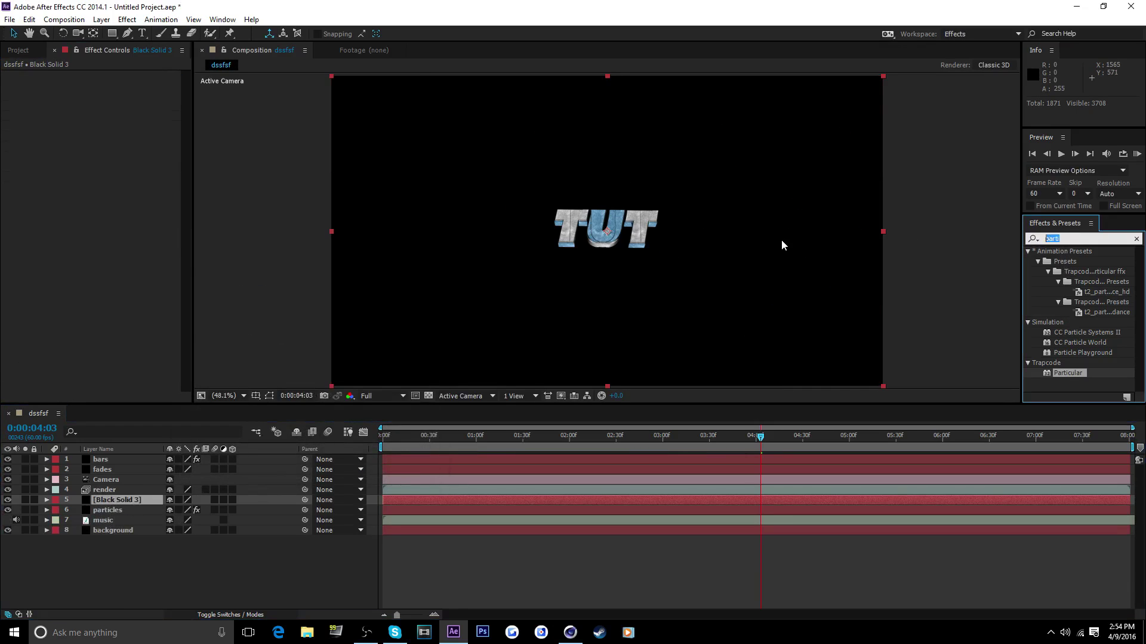
text(form)
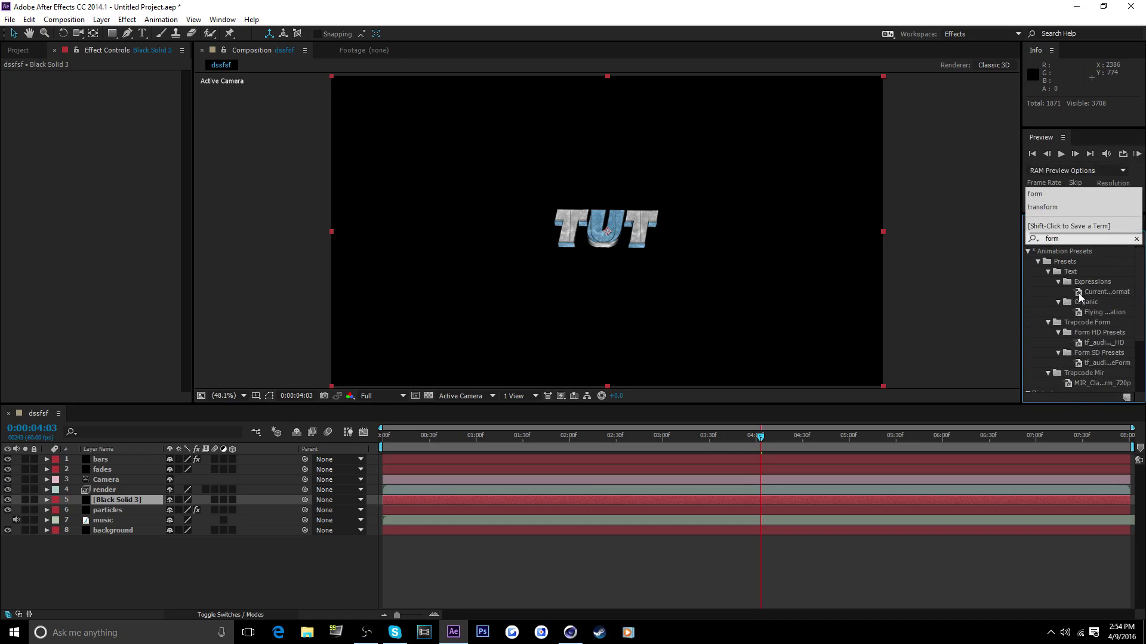
scroll(1078, 298, down, 3)
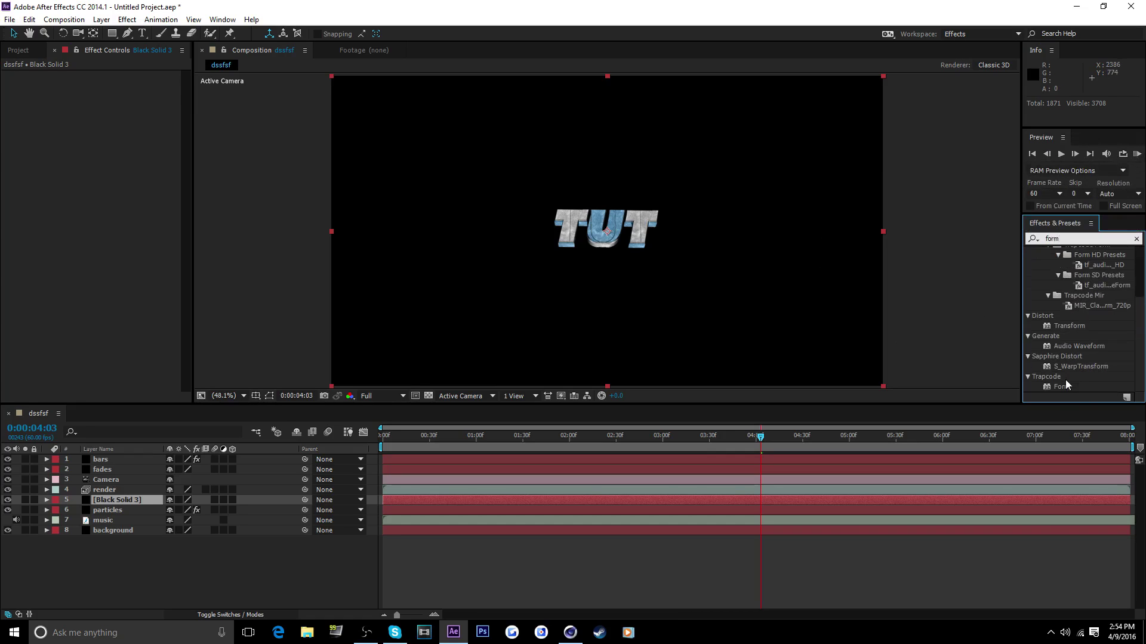
drag(1062, 386, 126, 503)
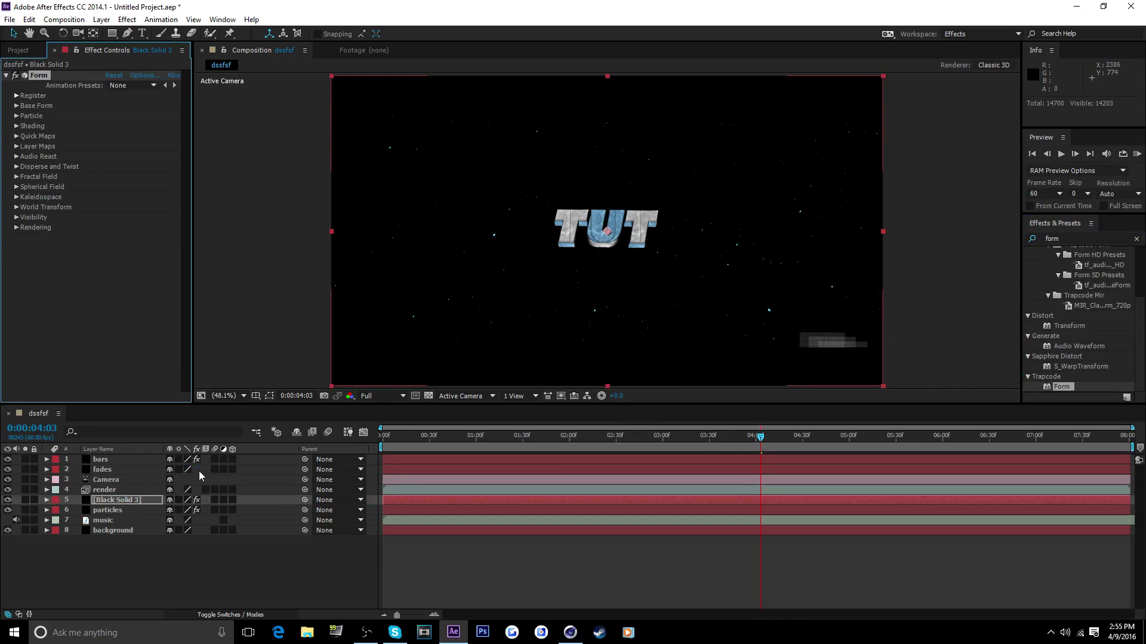
Set the Form's base particle count to 72 in X and 72 in Y.
click(16, 106)
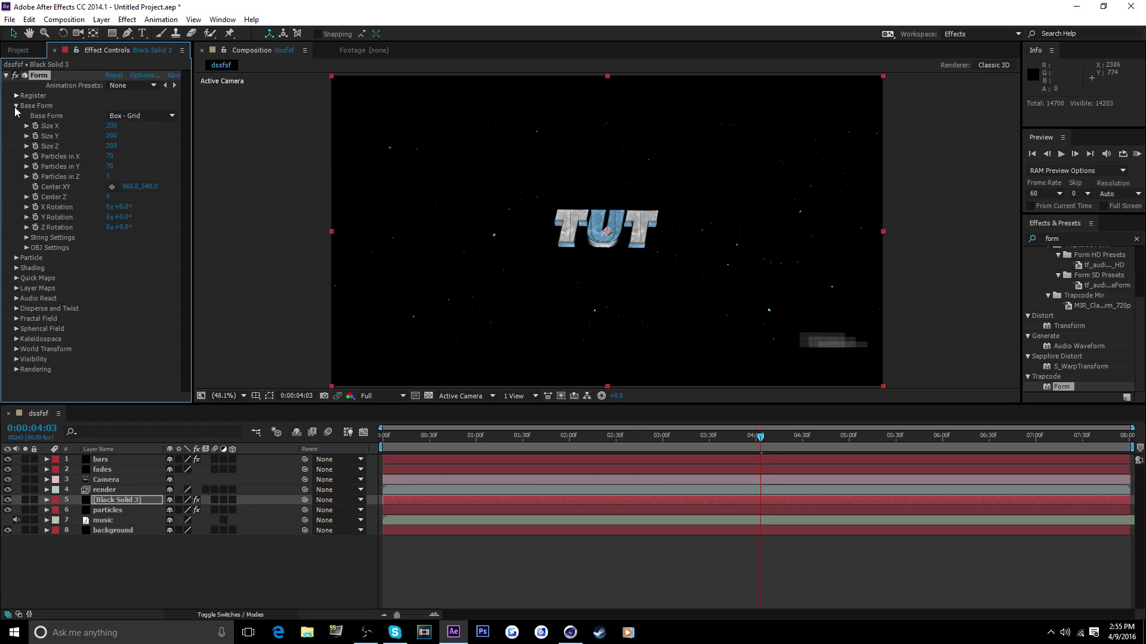
click(109, 156)
text(72)
key(Return)
click(110, 167)
text(72)
key(Return)
click(16, 106)
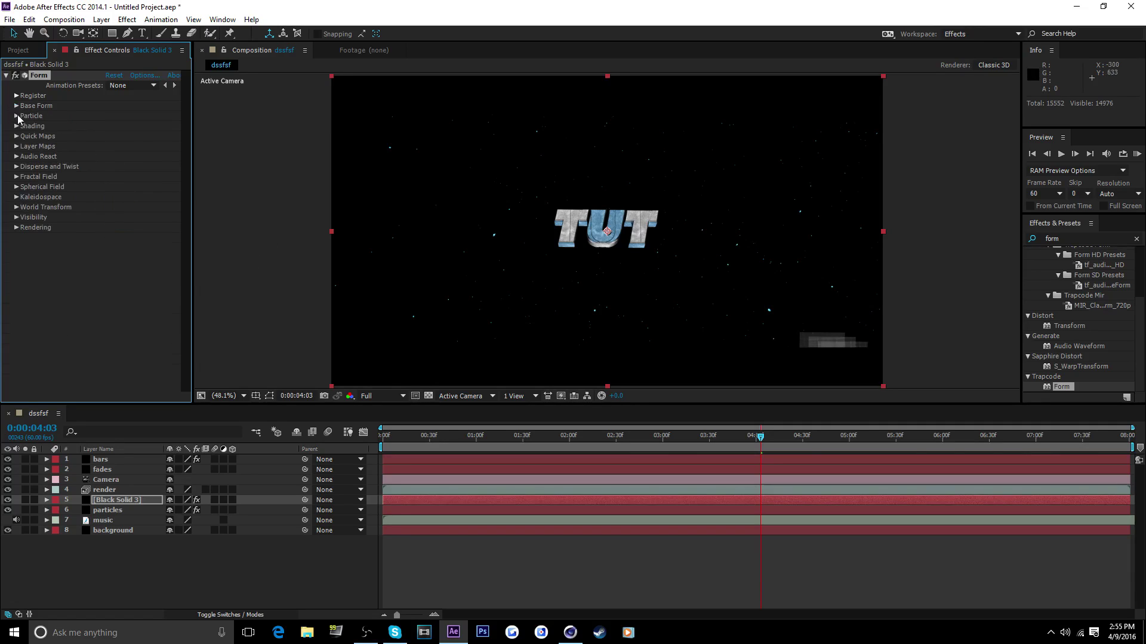
Change the Form particle type to Cloudlet and set its feather to 51.
click(16, 116)
click(137, 126)
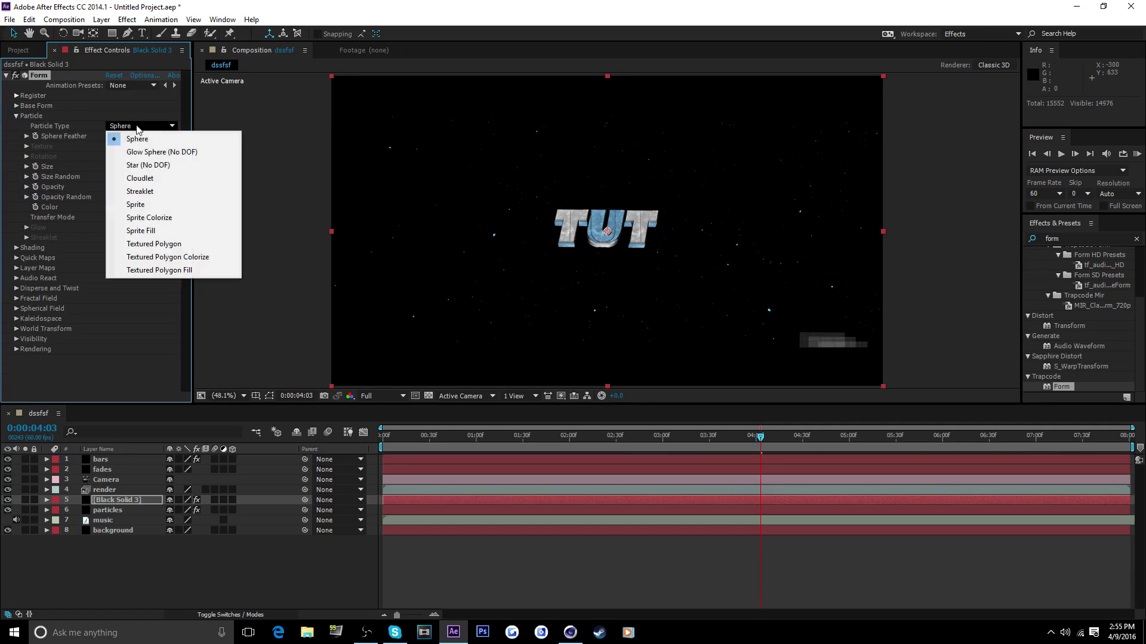
click(139, 178)
click(111, 136)
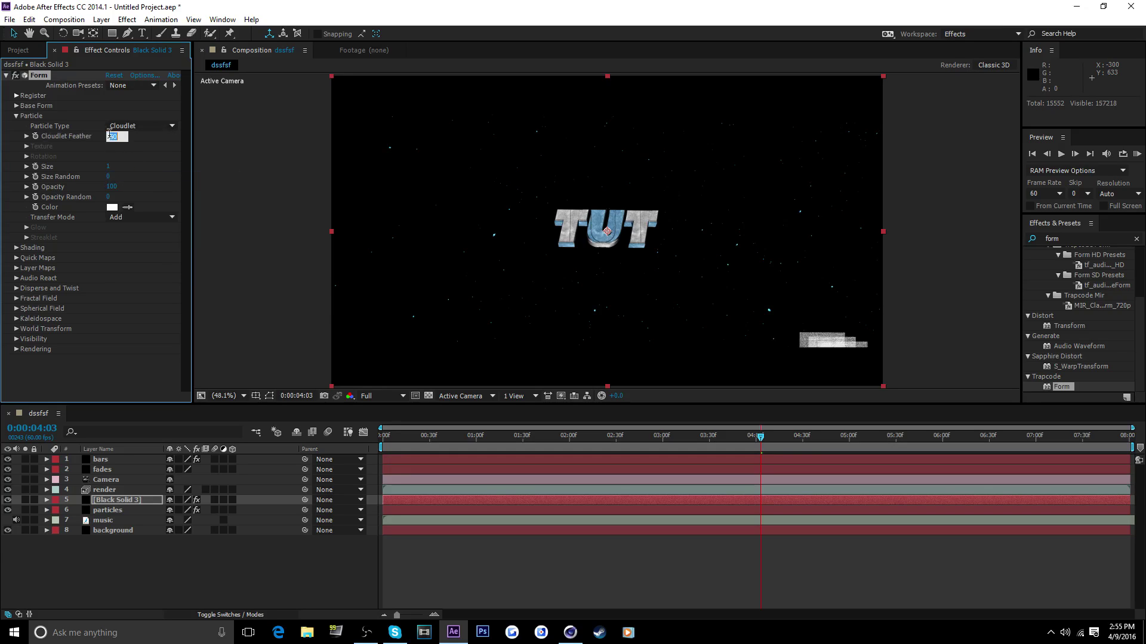
text(51)
key(Return)
Set the Form particle size to 50 and the opacity to 1.
click(108, 166)
text(50)
key(Return)
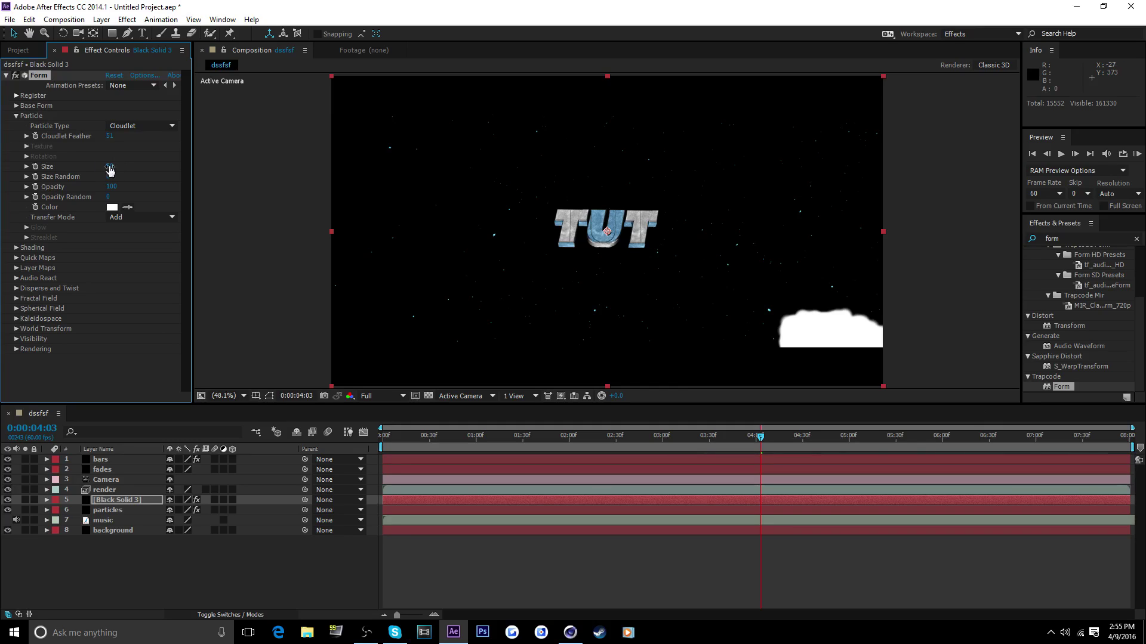
click(112, 186)
text(1)
key(Return)
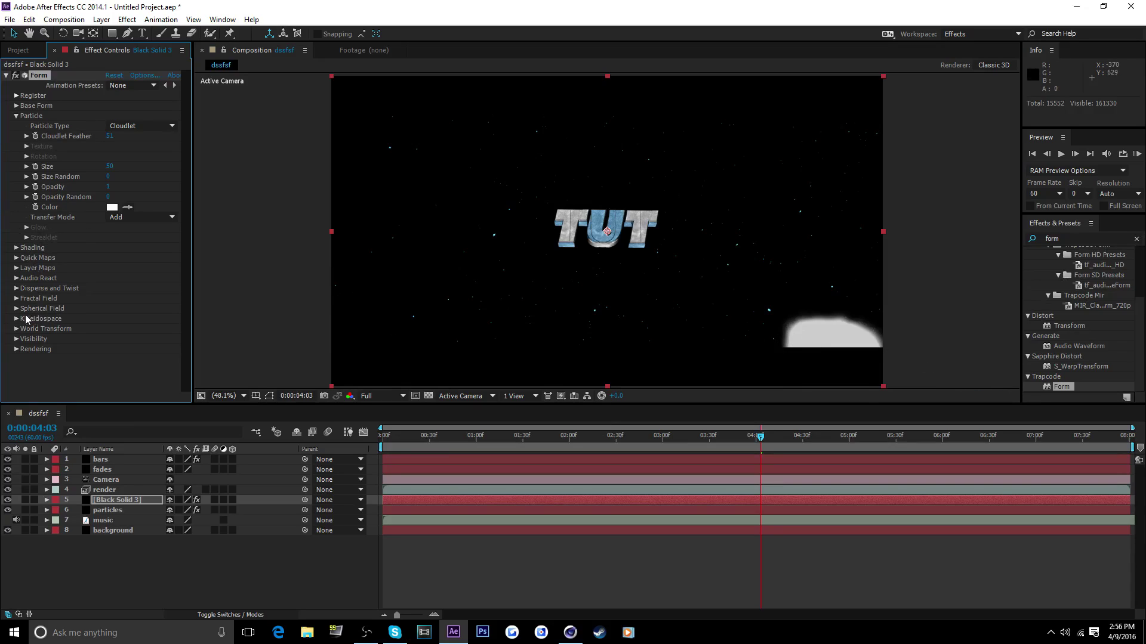
Set the Form's Disperse value to 2500 to spread the cloudlets into smoke across the frame.
click(17, 288)
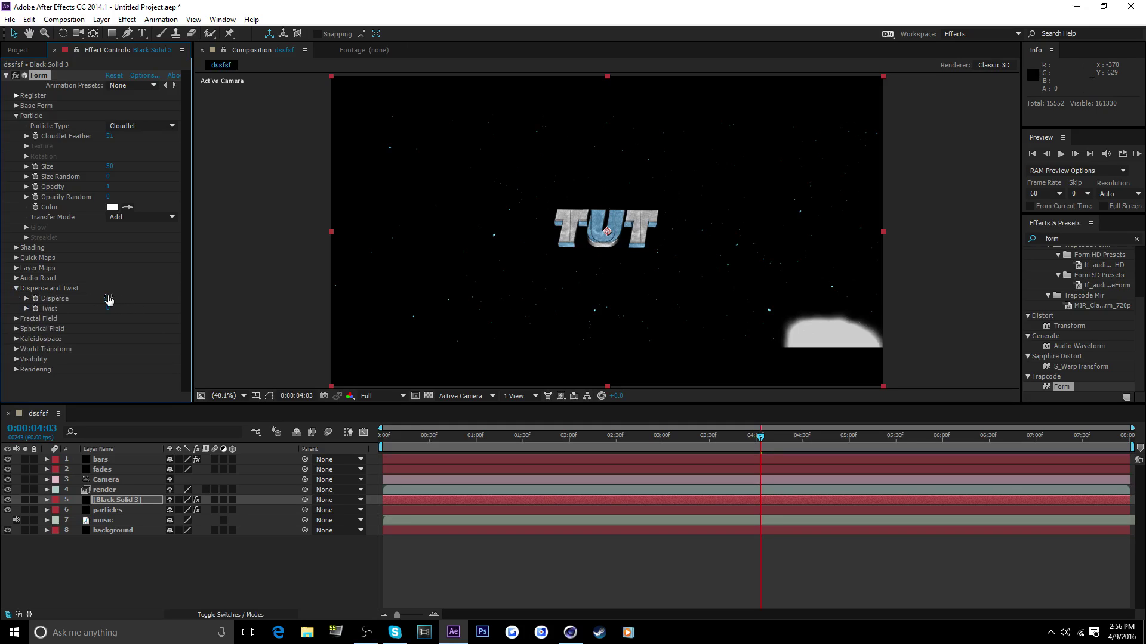
click(109, 299)
key(Return)
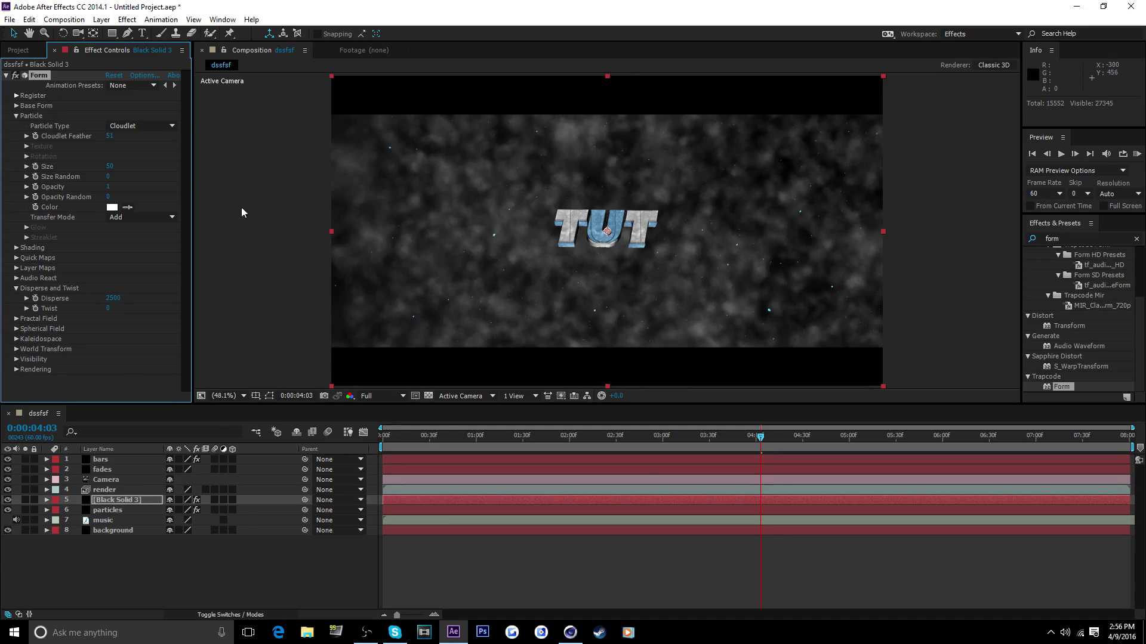
Darken the Form particle color to the grey #8B8B8B.
click(109, 208)
drag(117, 390, 80, 397)
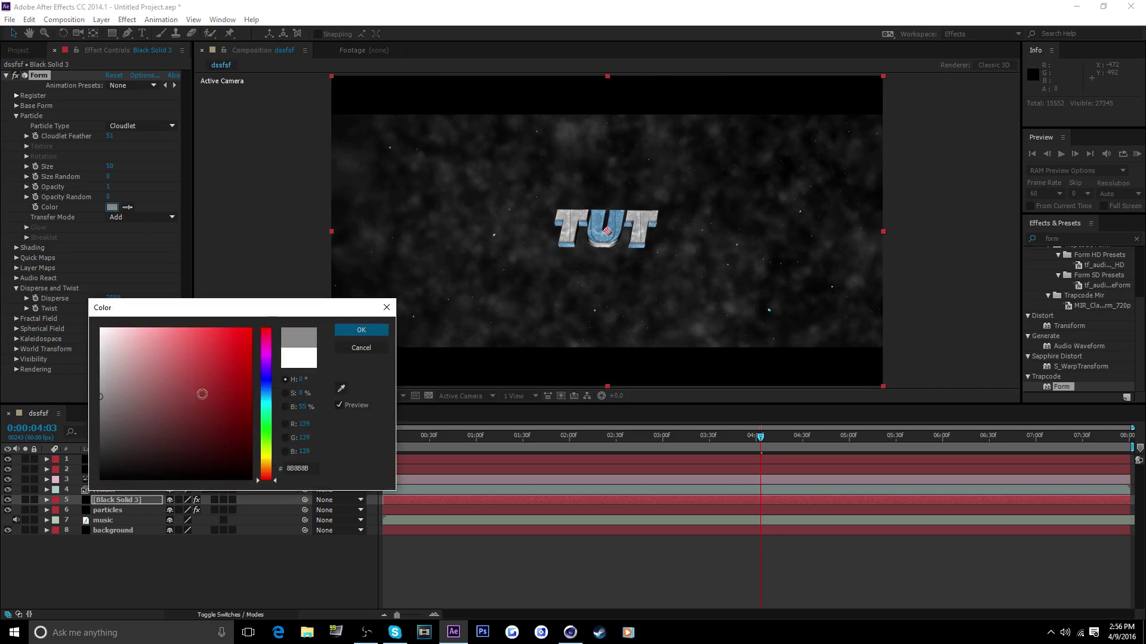
Darken the Form effect's particle color on the Black Solid 3 layer to dark grey 656464.
drag(109, 395, 100, 407)
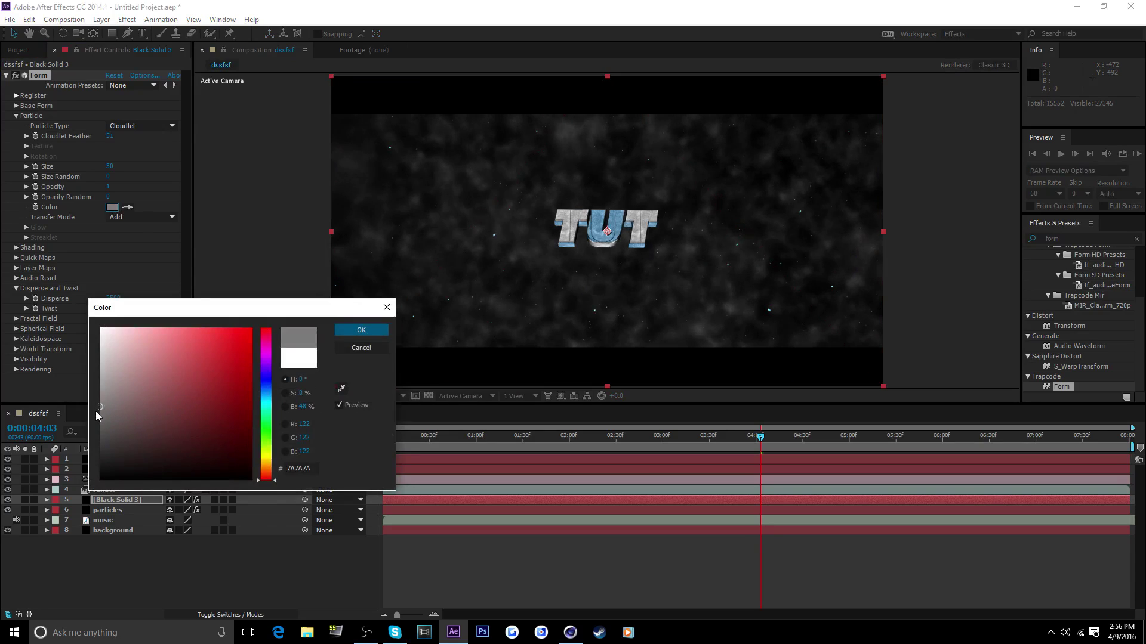
drag(100, 413, 101, 419)
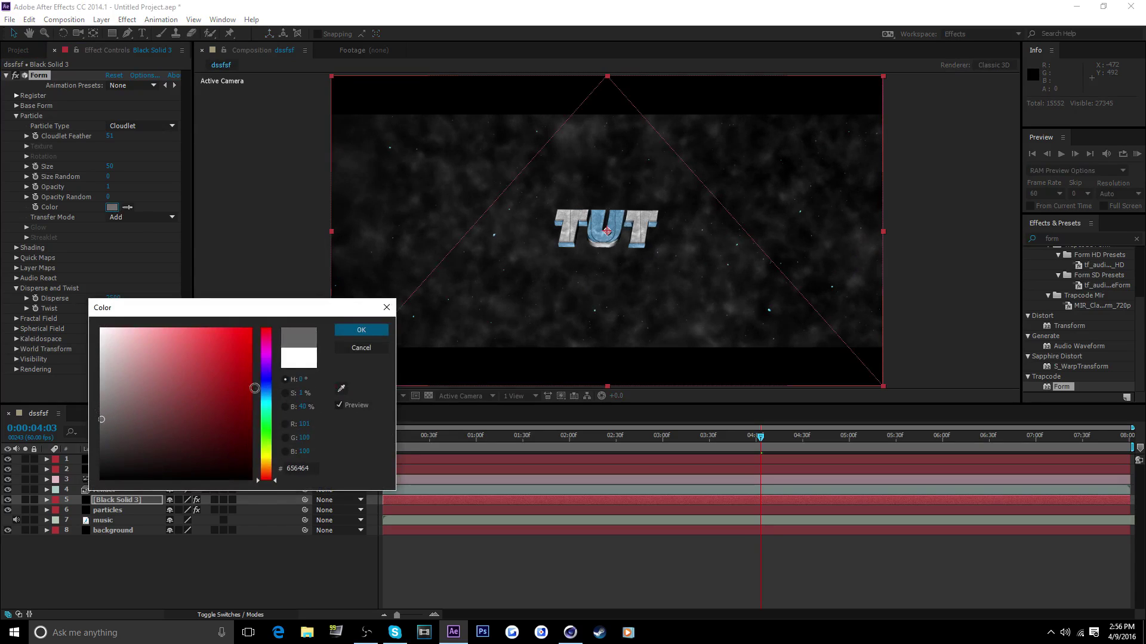
click(364, 329)
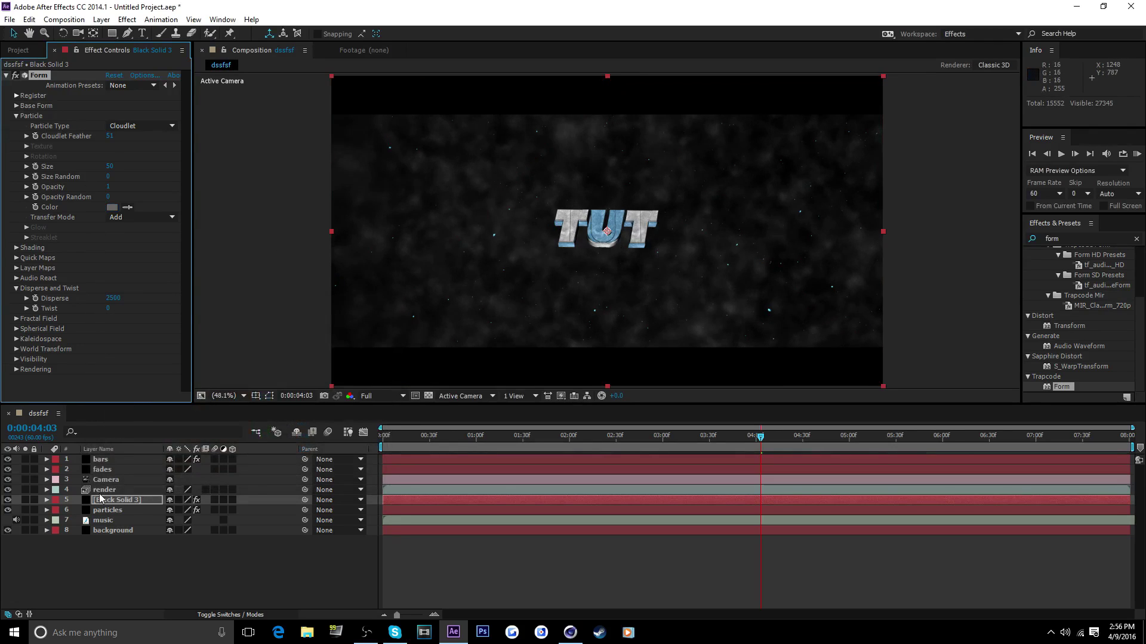
Change the Particular effect's particle color on the particles layer to a darker blue.
click(109, 510)
click(17, 116)
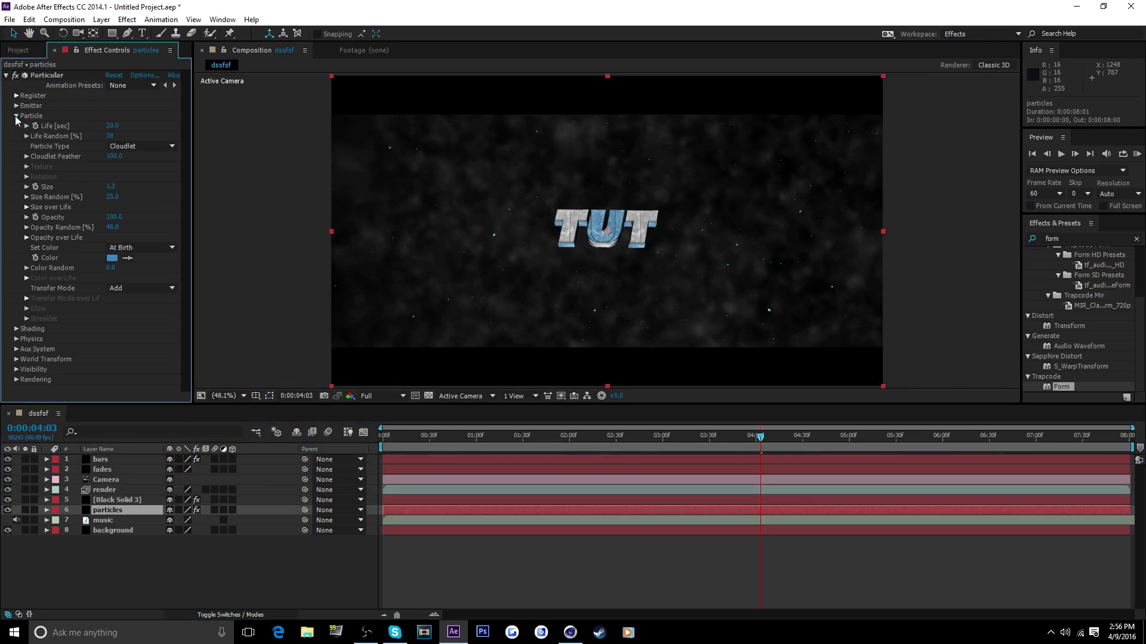
click(111, 258)
drag(215, 374, 237, 382)
click(338, 333)
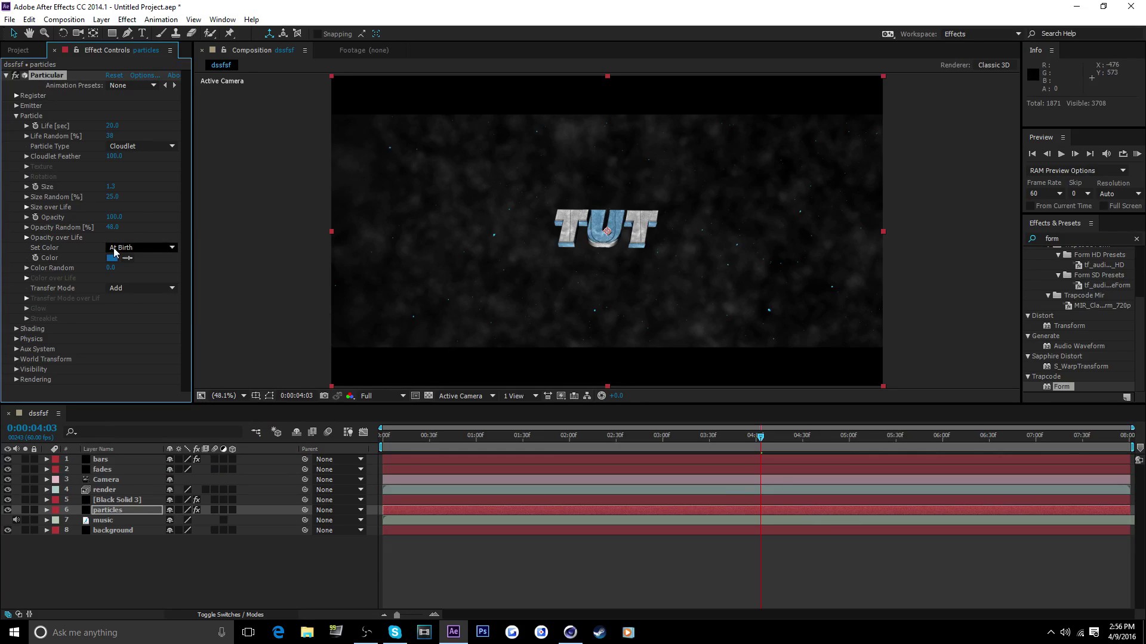
Create a new adjustment layer and place it between the fades and Camera layers.
click(1136, 239)
click(39, 568)
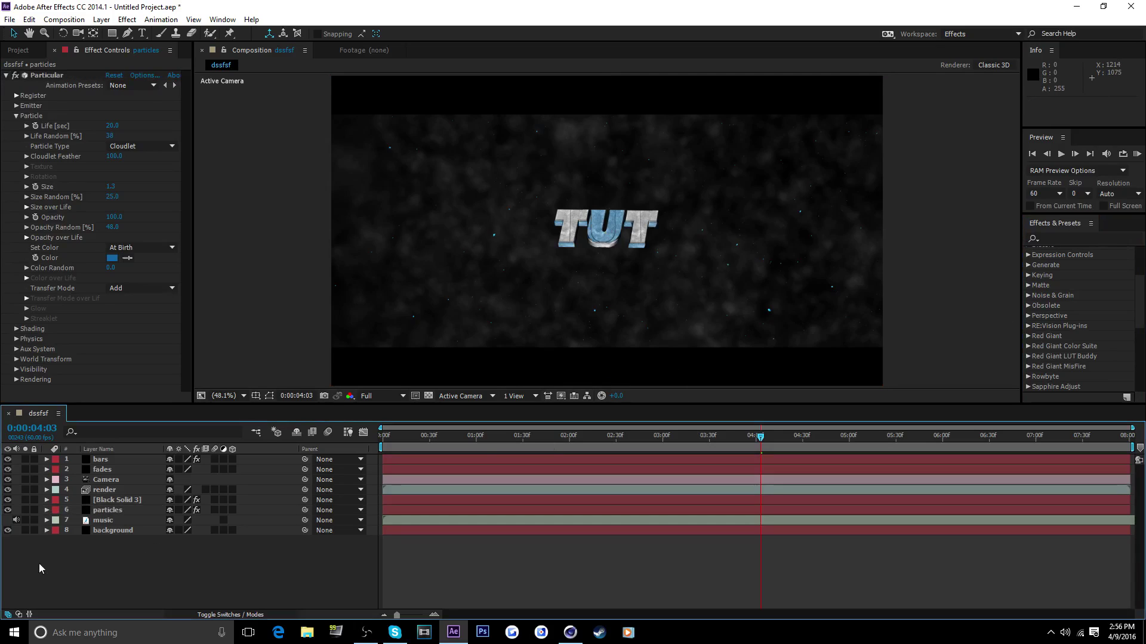
right_click(90, 585)
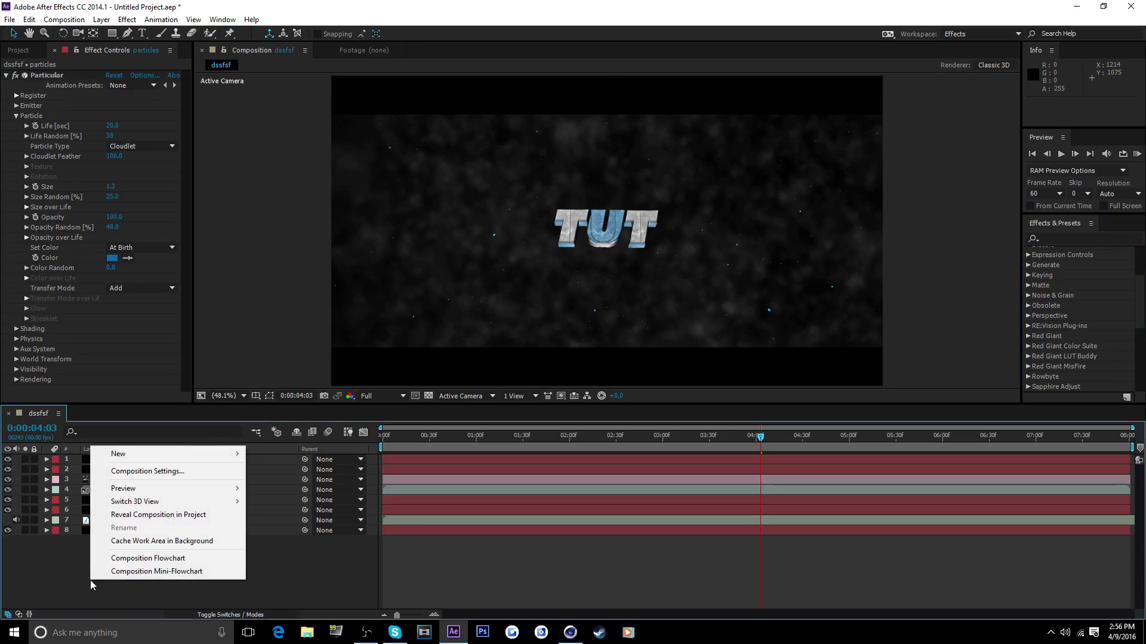
mouse_move(229, 454)
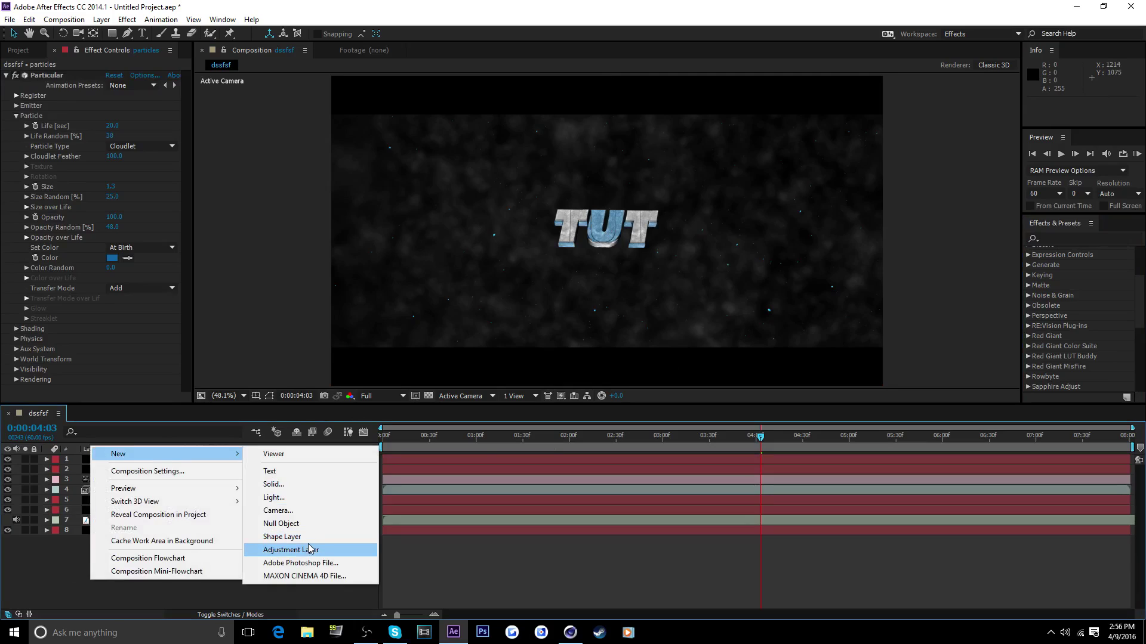
click(61, 565)
key(ctrl+alt+y)
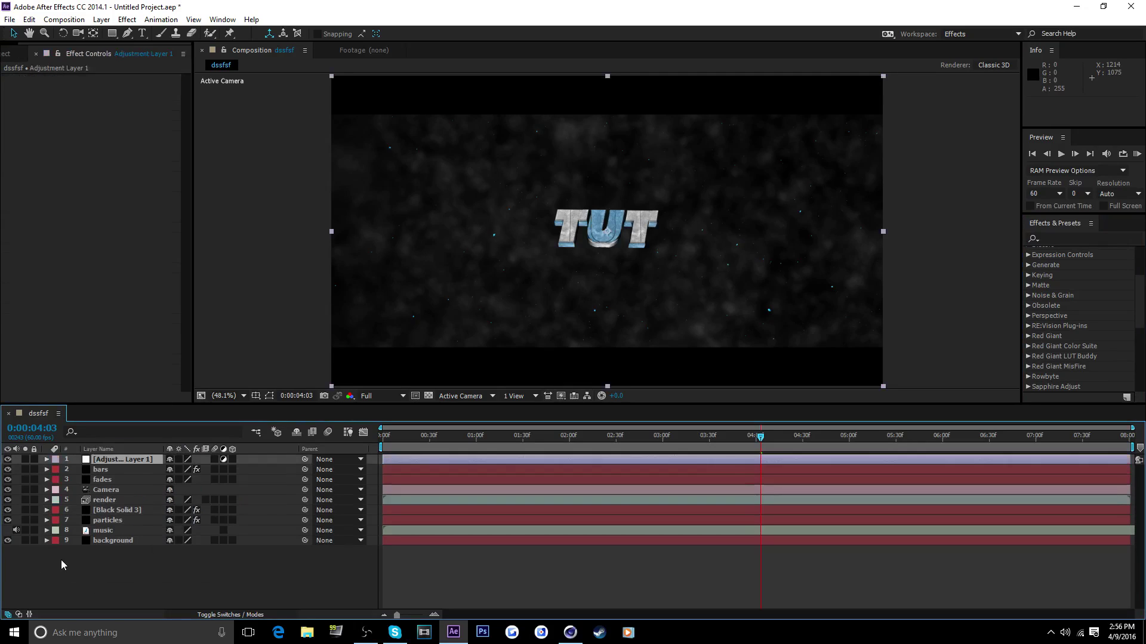
drag(131, 463, 131, 491)
Find the Magic Bullet Looks effect by searching for "looks" and apply it to the adjustment layer.
click(110, 491)
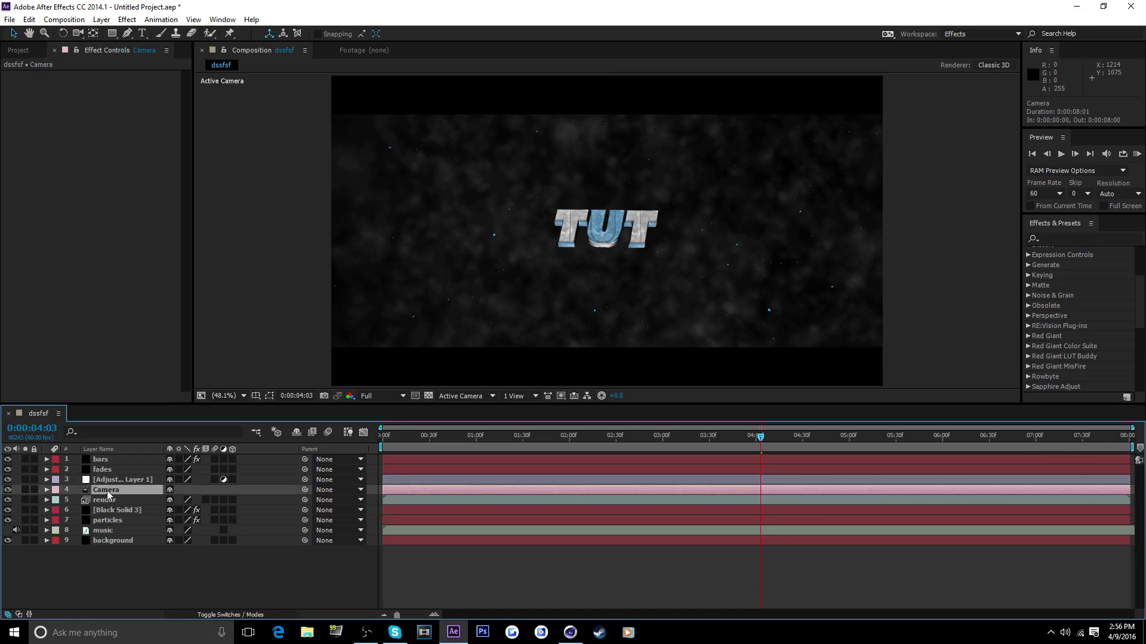
click(110, 461)
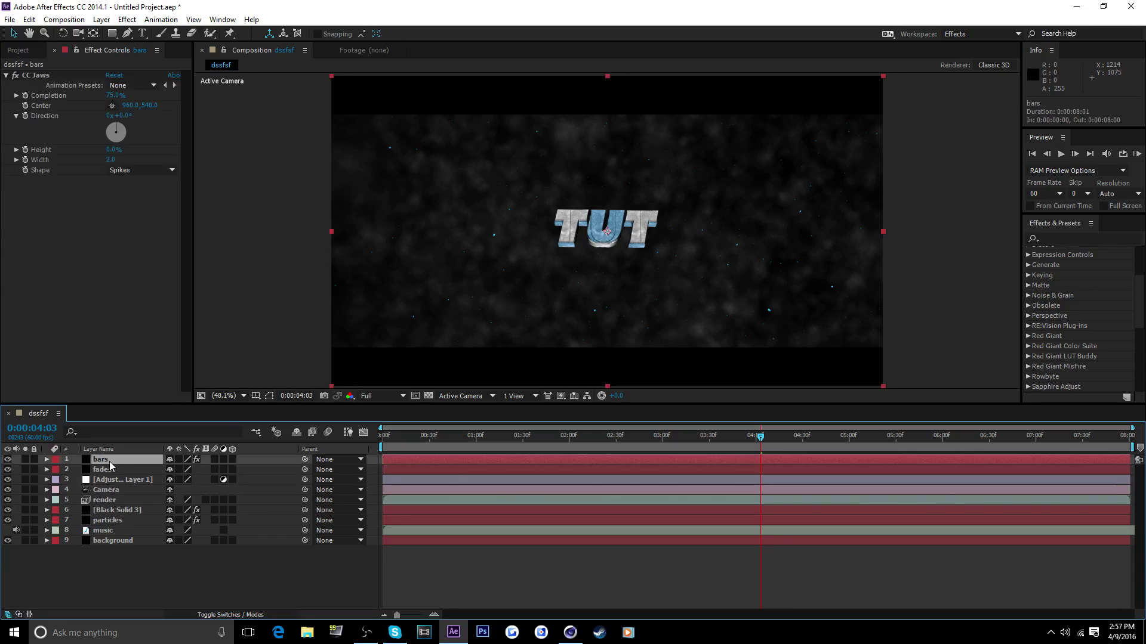
click(117, 480)
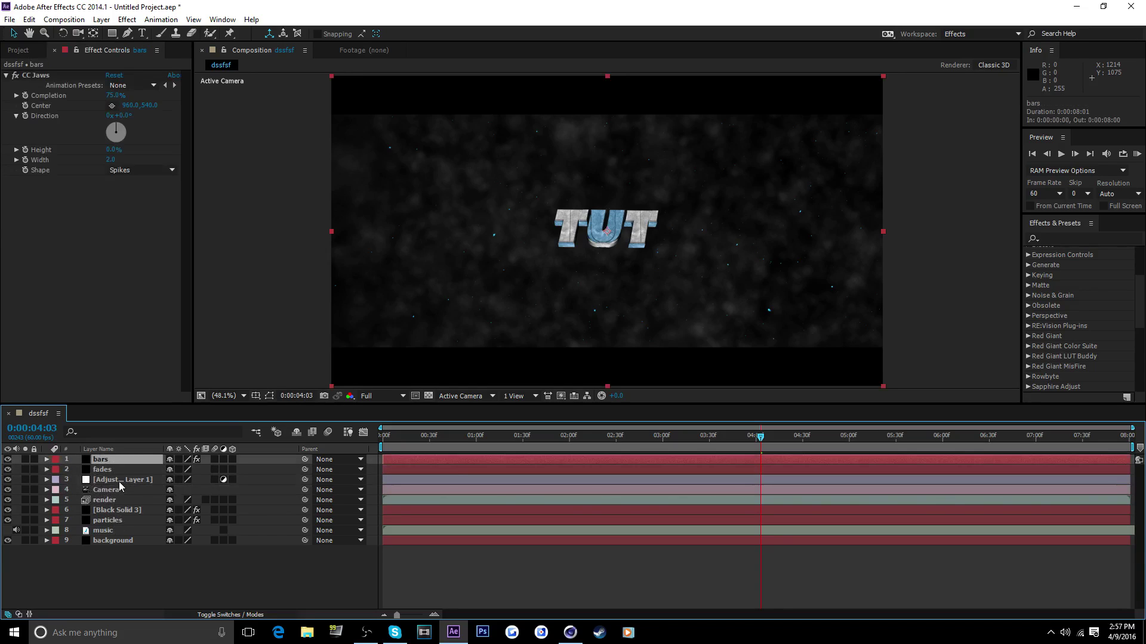
click(1073, 238)
text(looks)
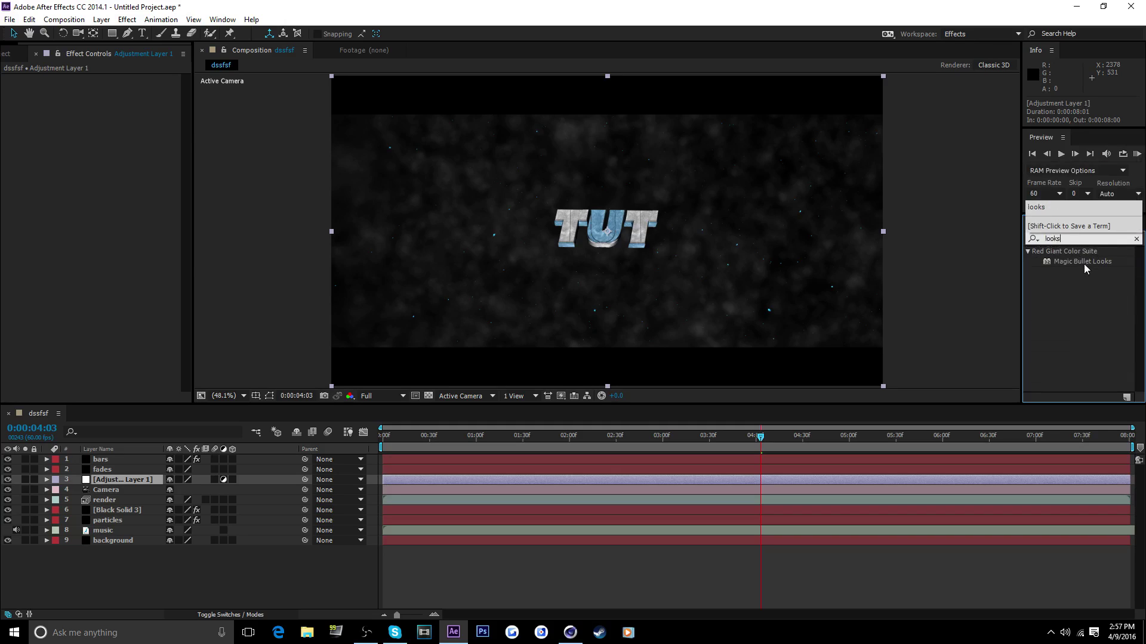
drag(1083, 263, 108, 480)
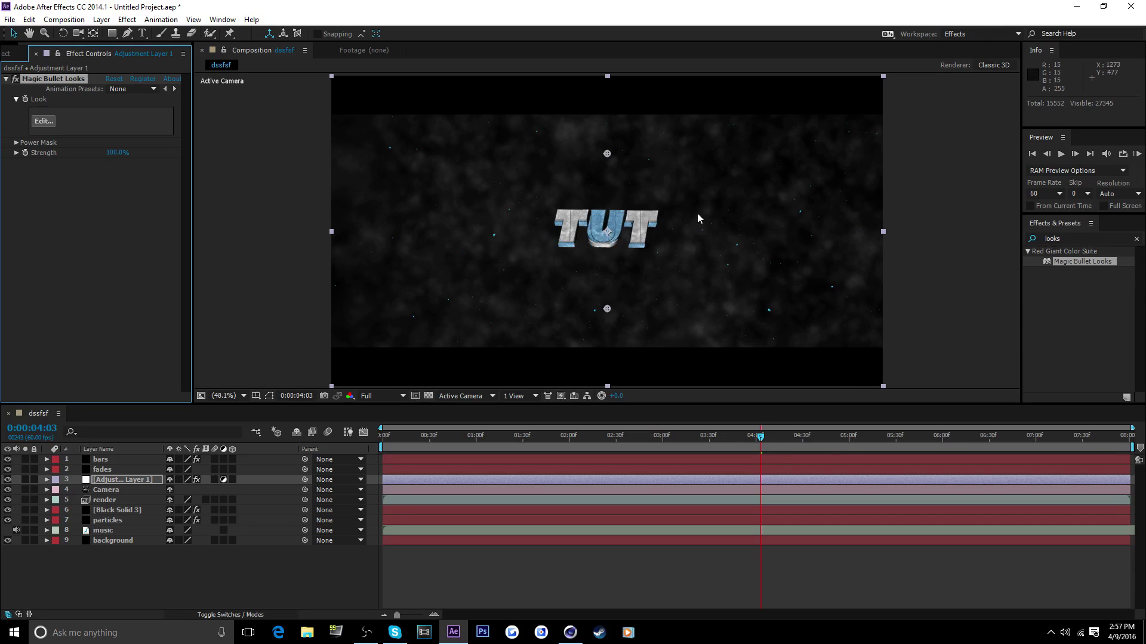
Open the look editor of the Magic Bullet Looks effect on the adjustment layer.
click(43, 121)
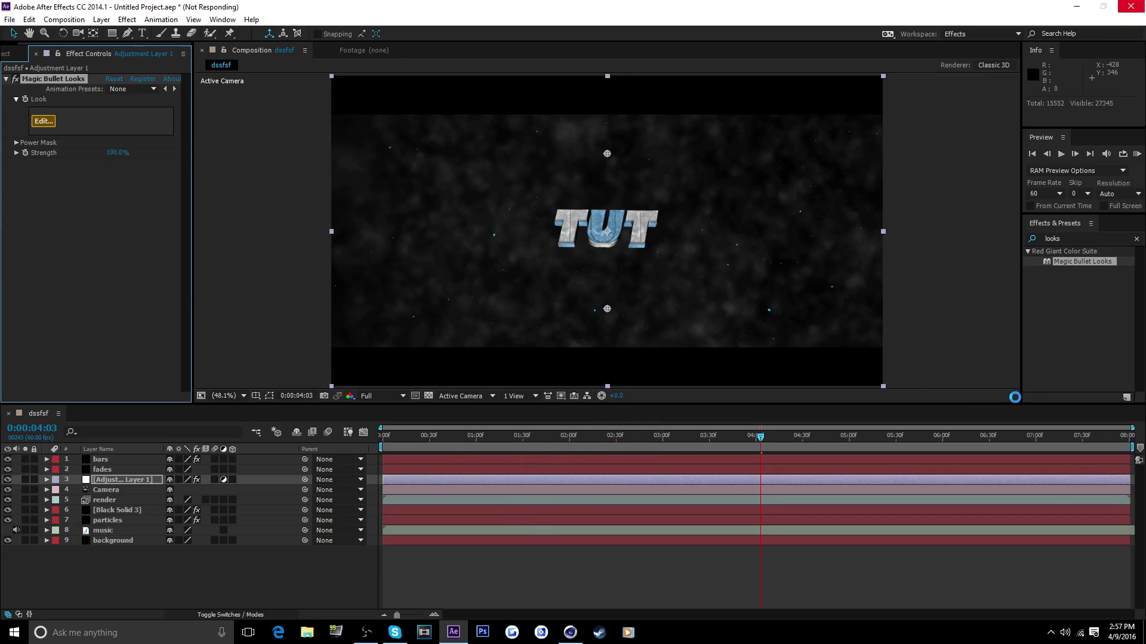
click(1076, 7)
click(453, 631)
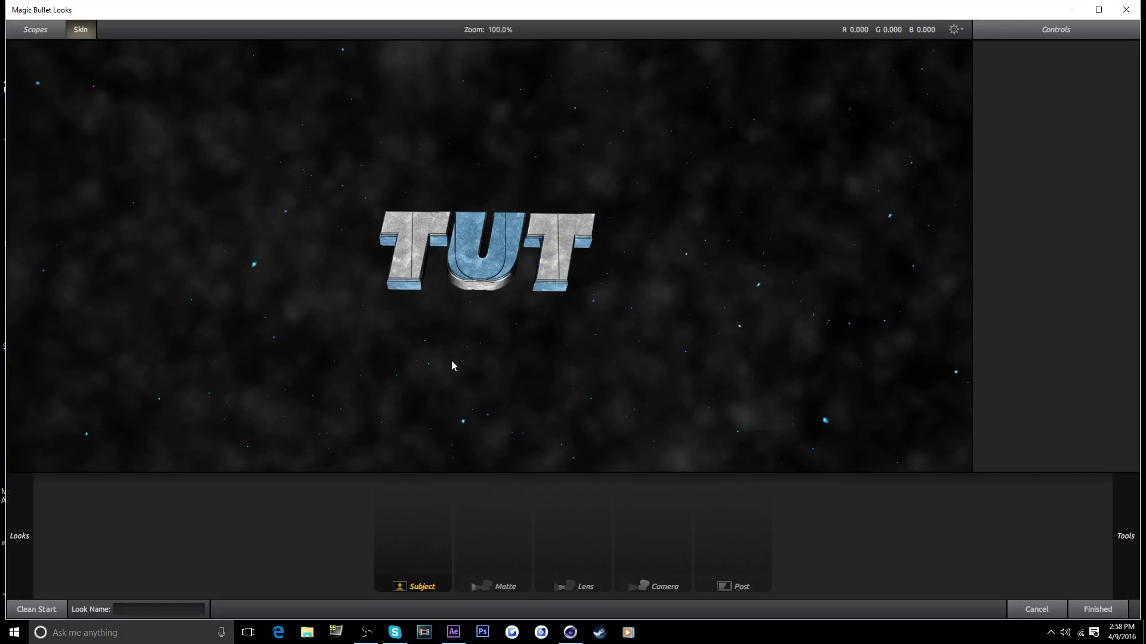
mouse_move(454, 633)
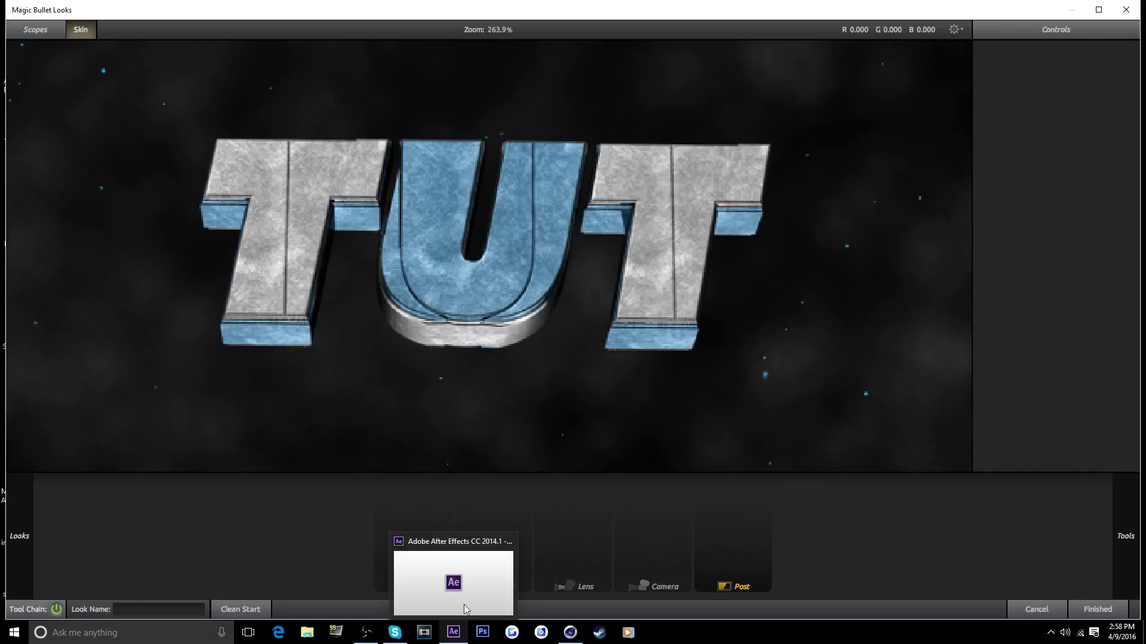
scroll(491, 394, down, 6)
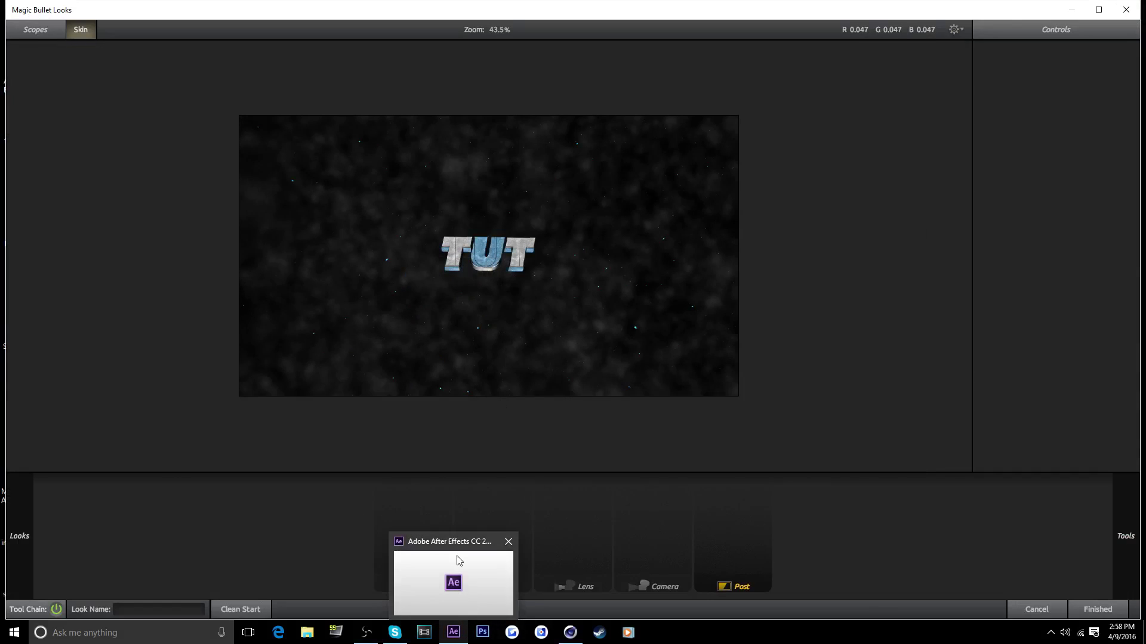
scroll(579, 126, up, 3)
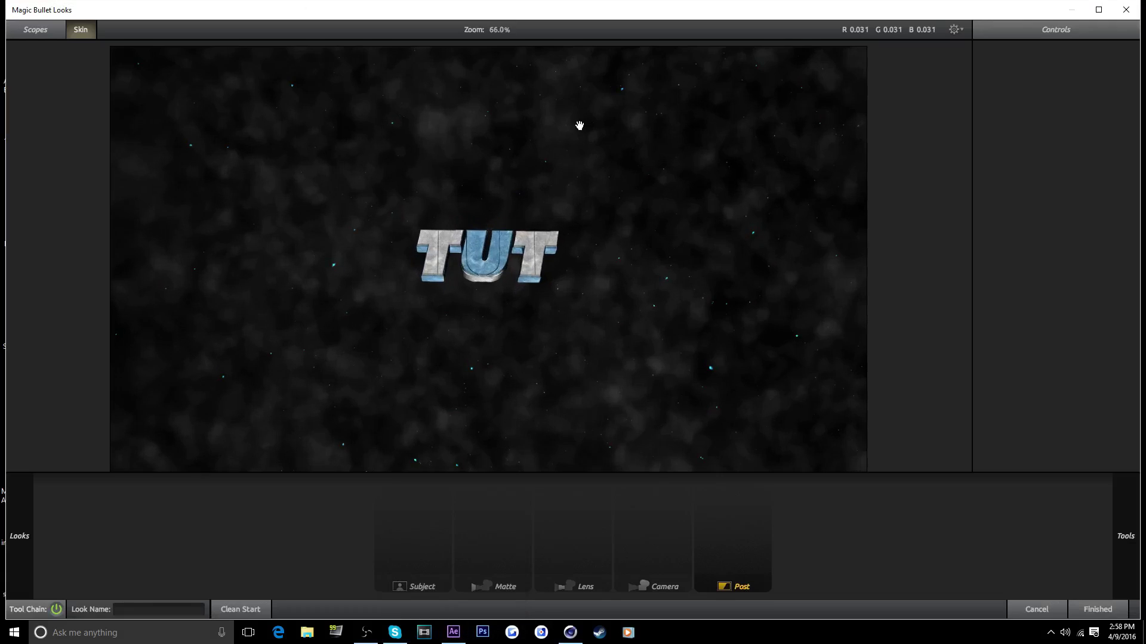
scroll(579, 125, down, 1)
scroll(816, 304, up, 1)
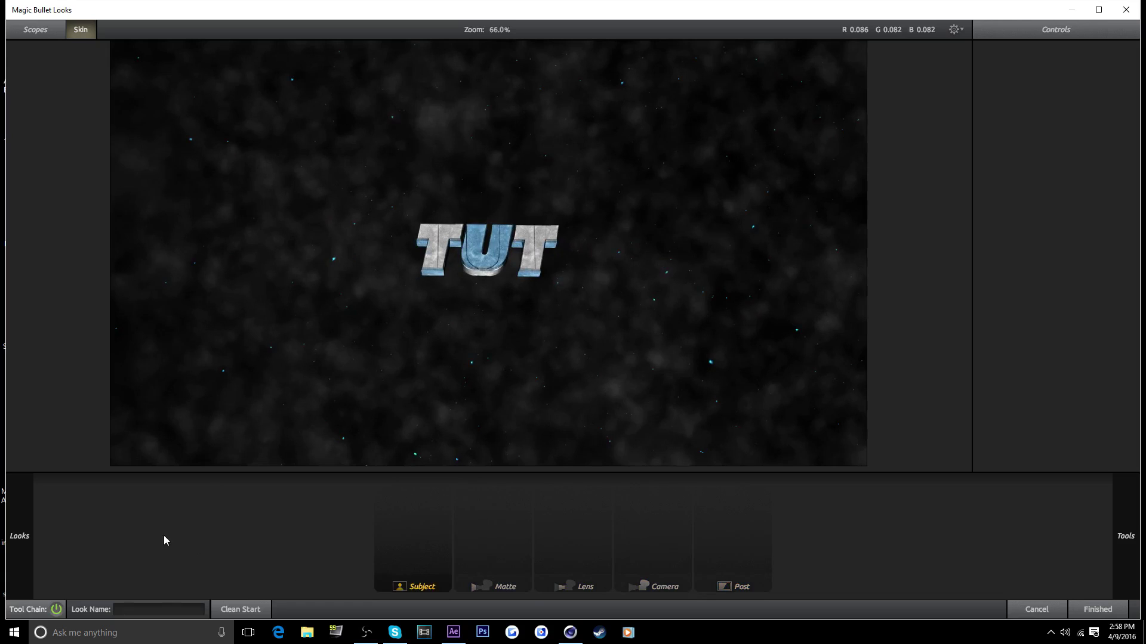
Add a Contrast tool to the Subject stage and set its contrast to 0.180.
mouse_move(1134, 567)
mouse_move(1117, 523)
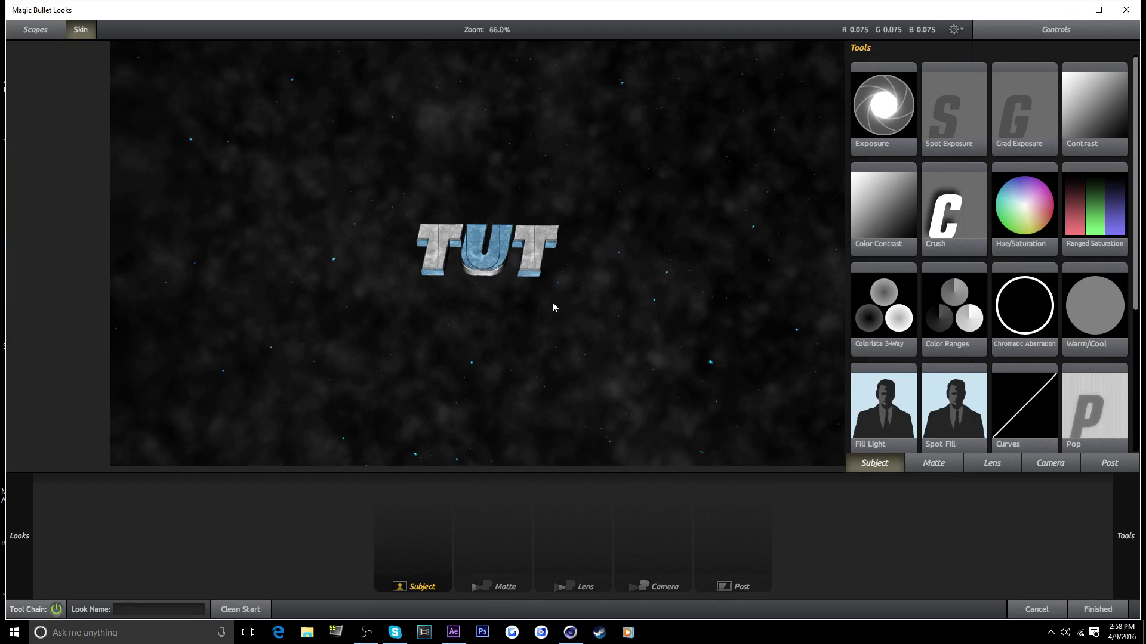
drag(576, 558, 638, 537)
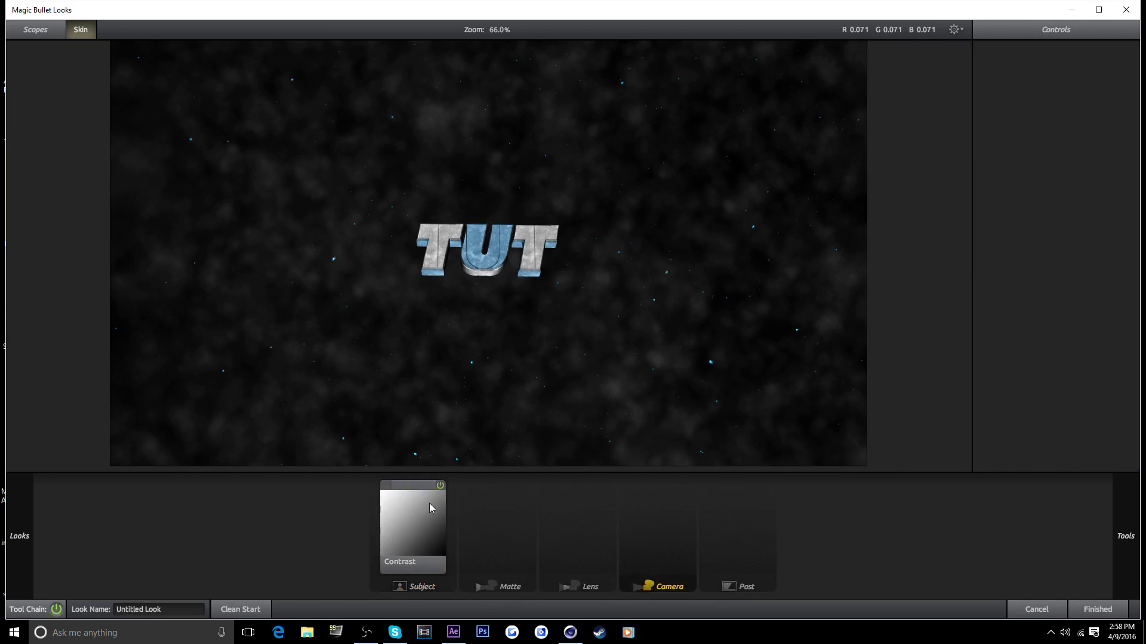
click(381, 545)
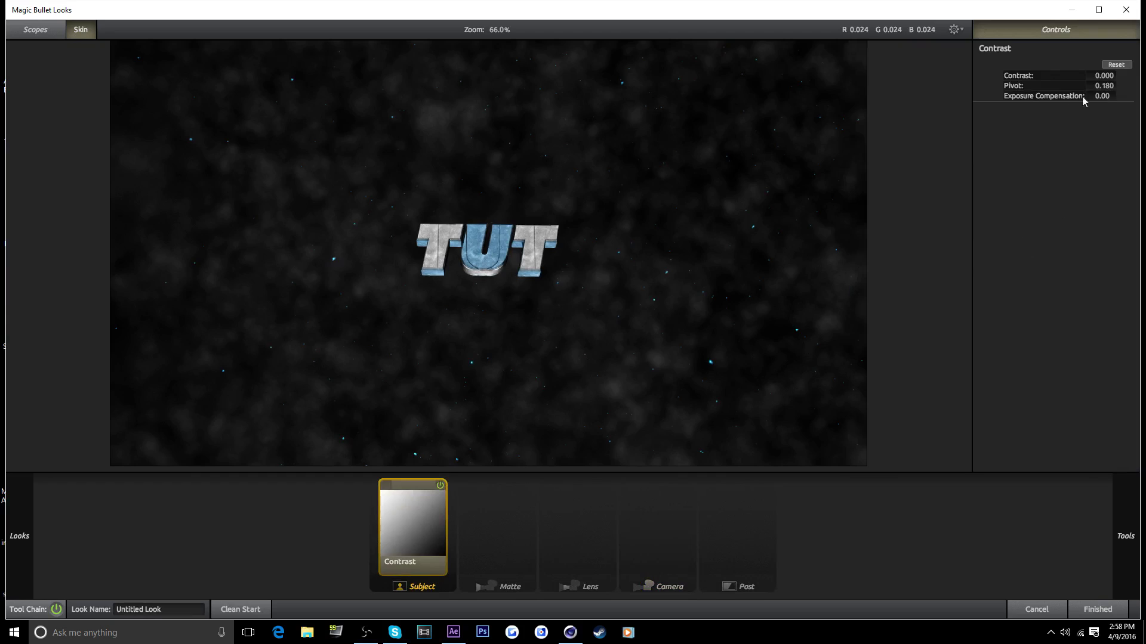
click(1103, 75)
text(.180)
key(Return)
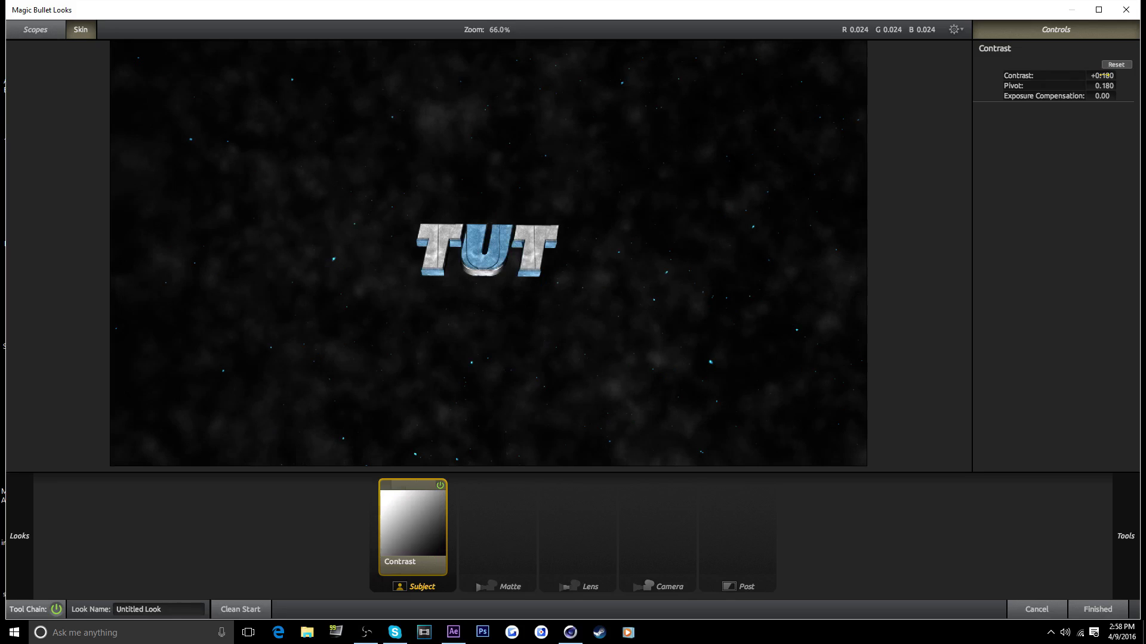
Add a Chromatic Aberration tool to the Subject stage and set its Red/Cyan value to 2.
mouse_move(1108, 492)
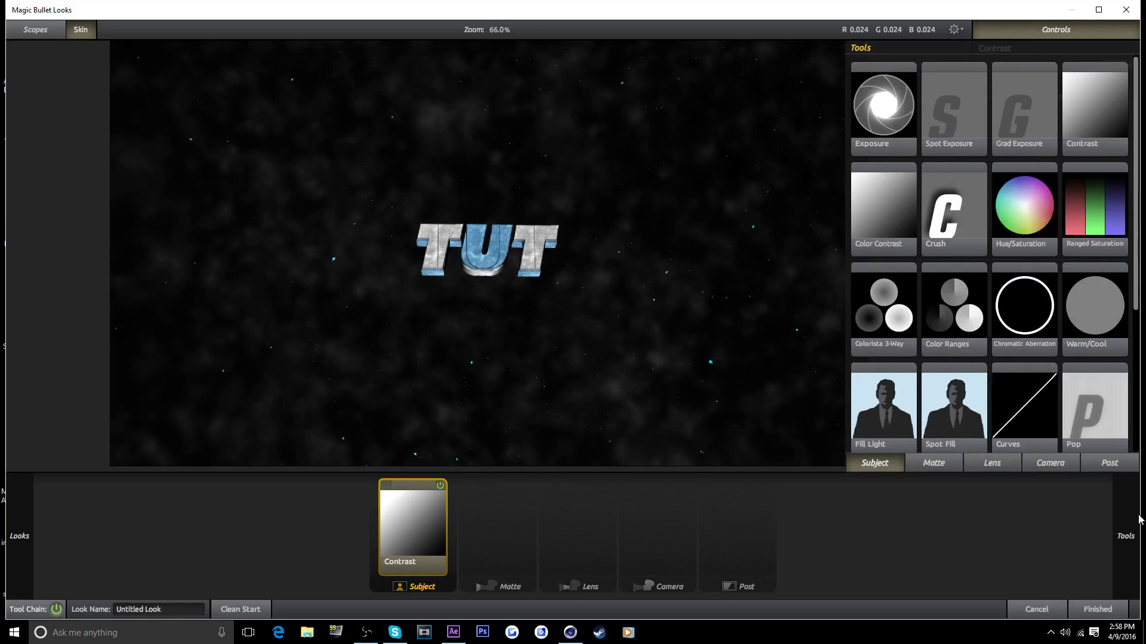
scroll(1004, 405, down, 1)
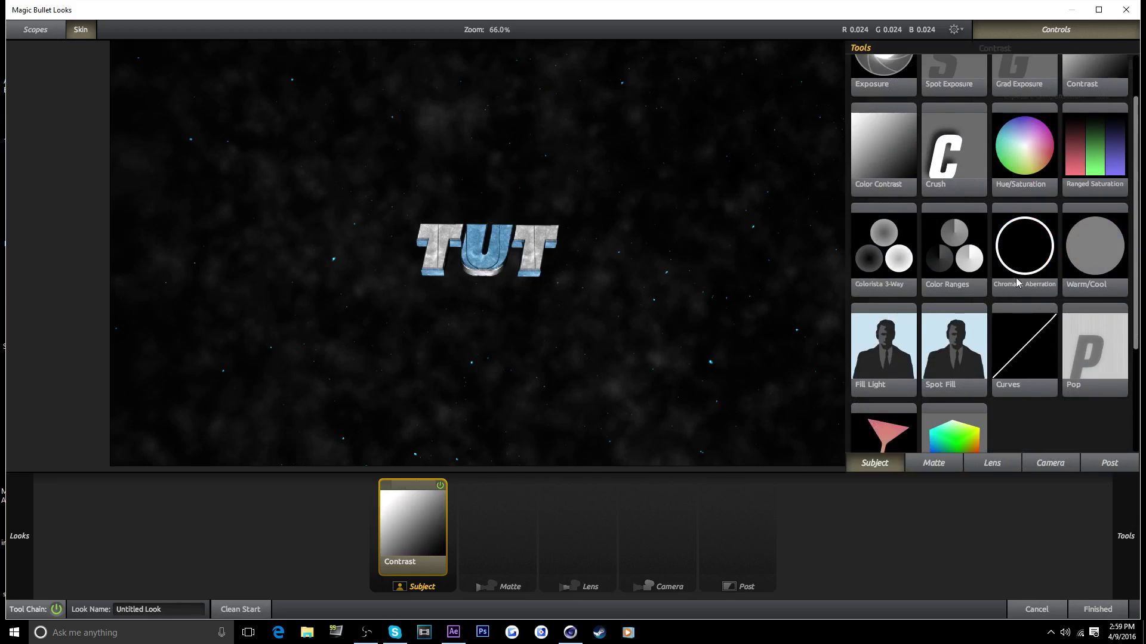
double_click(1024, 250)
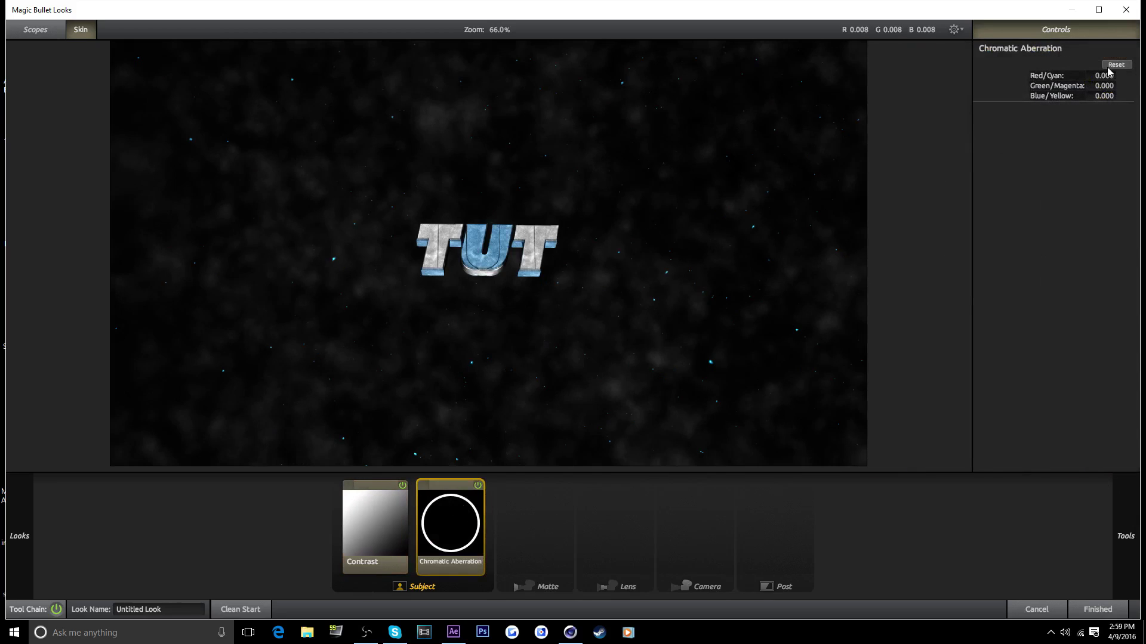
drag(1107, 67, 1137, 68)
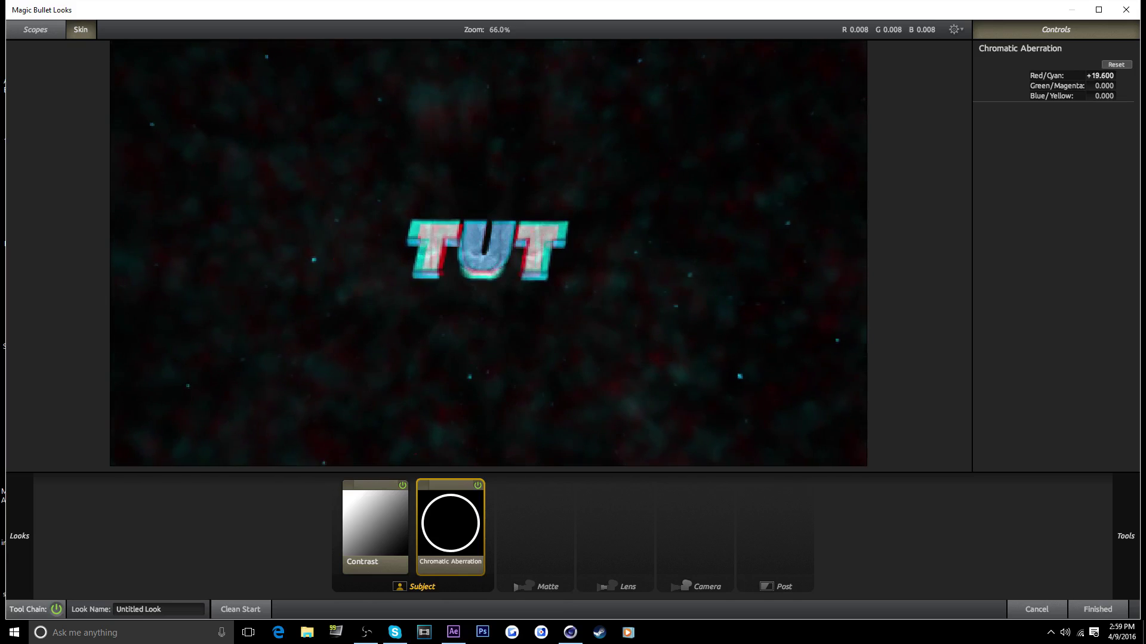
click(1124, 65)
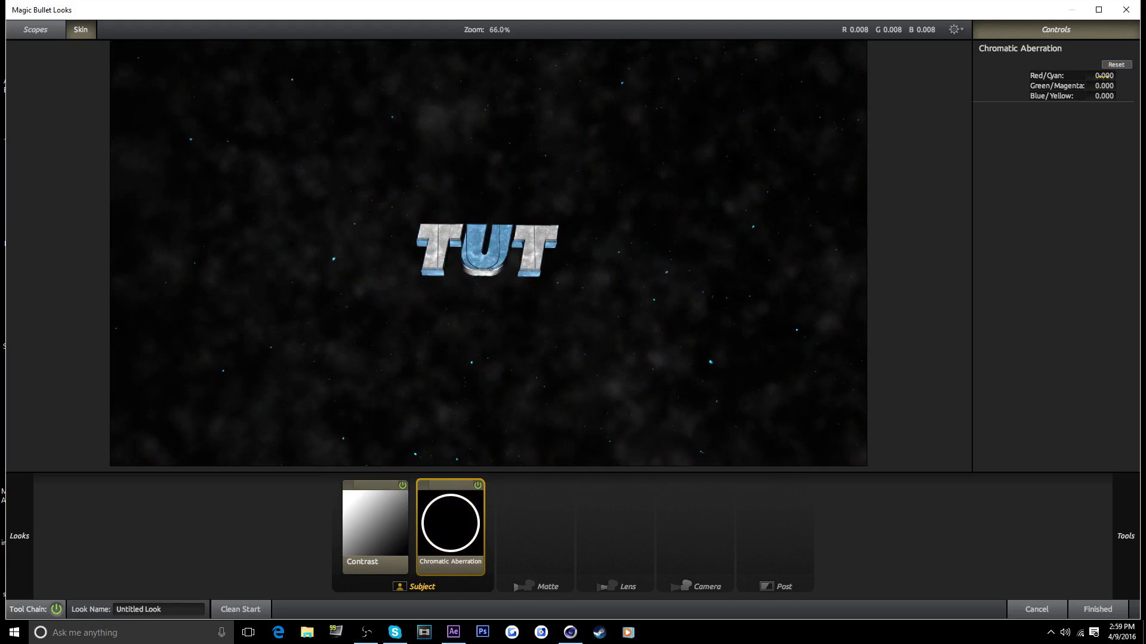
click(1104, 75)
text(2)
key(Return)
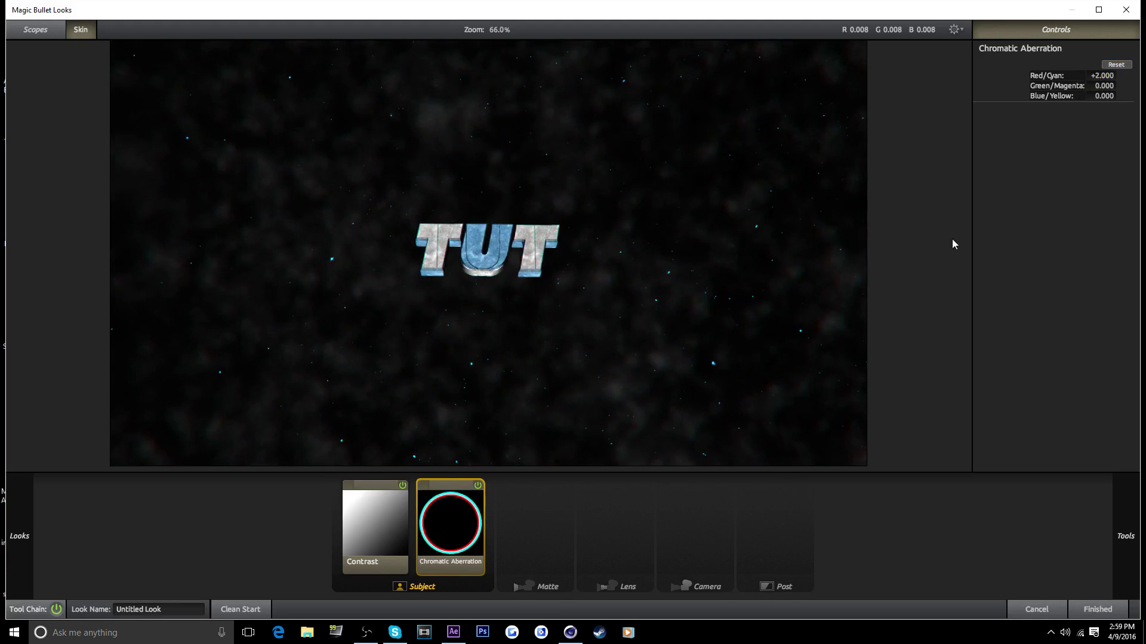
Add a Curves tool to the Subject stage and pull the RGB curve slightly down in the darker midtones.
mouse_move(1132, 546)
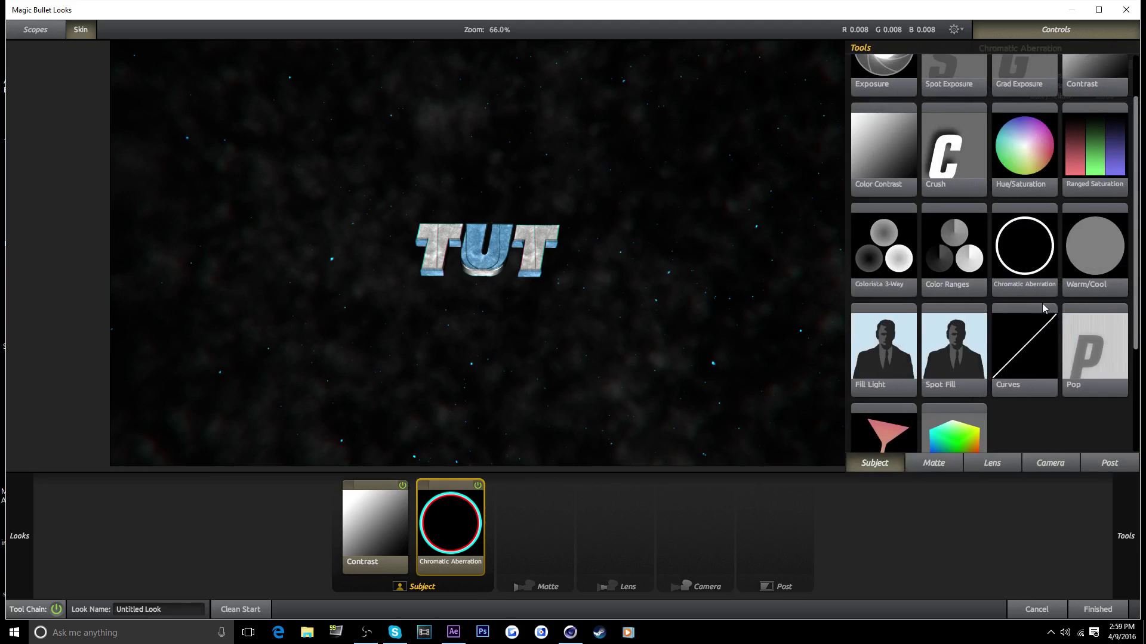
scroll(1042, 303, up, 1)
scroll(1026, 363, down, 1)
double_click(1025, 364)
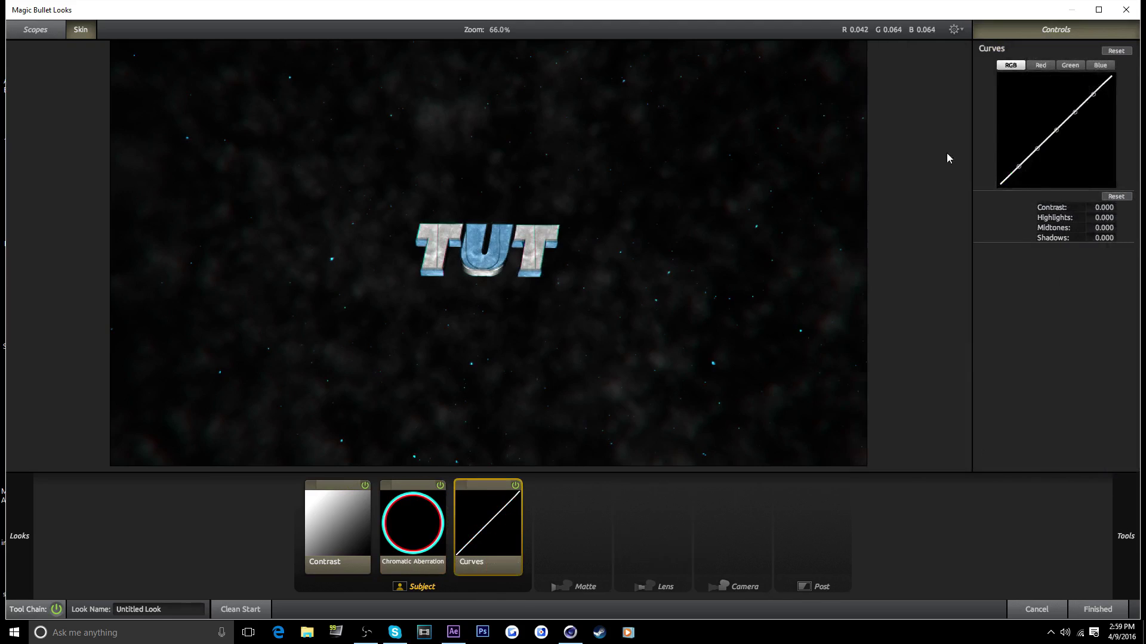
drag(1094, 93, 1019, 150)
click(1120, 52)
drag(1075, 113, 1037, 155)
Toggle the Curves tool off and on to compare the image with and without it.
click(516, 485)
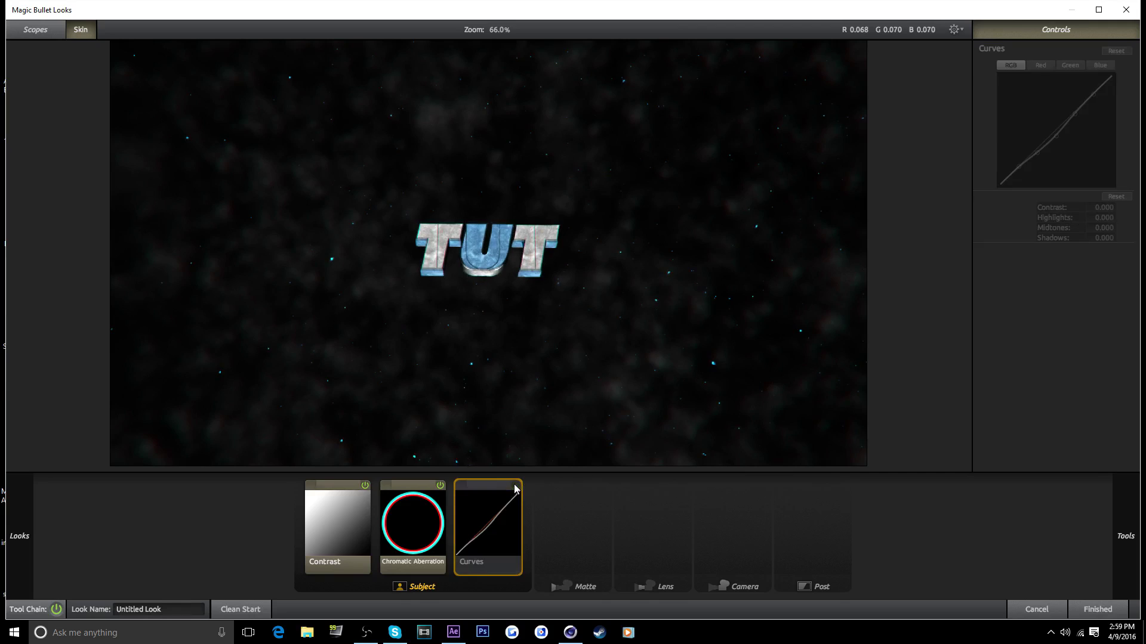
click(516, 486)
click(515, 486)
click(516, 486)
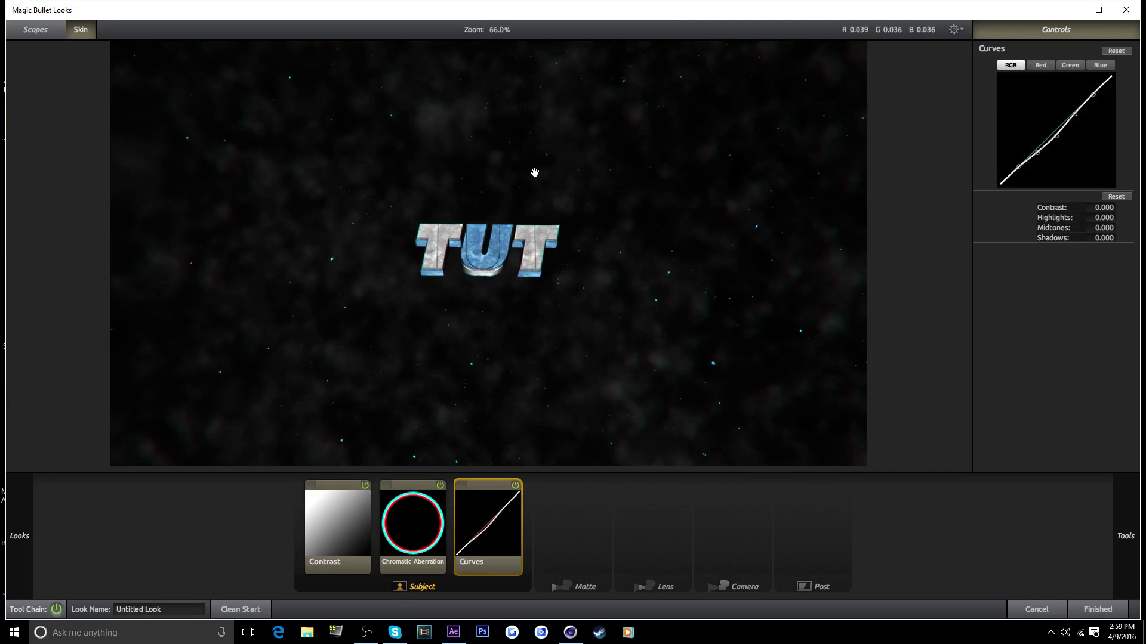
mouse_move(1119, 531)
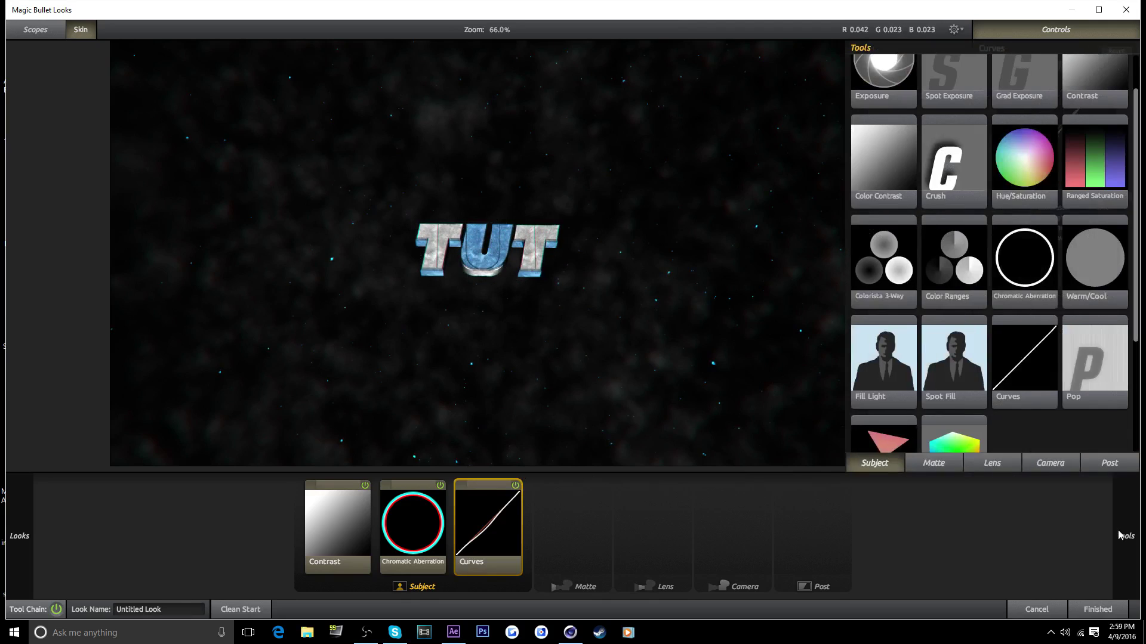
Add a Pop tool to the Subject stage and raise its Pop value to sharpen the image detail.
scroll(1024, 372, down, 2)
click(1087, 318)
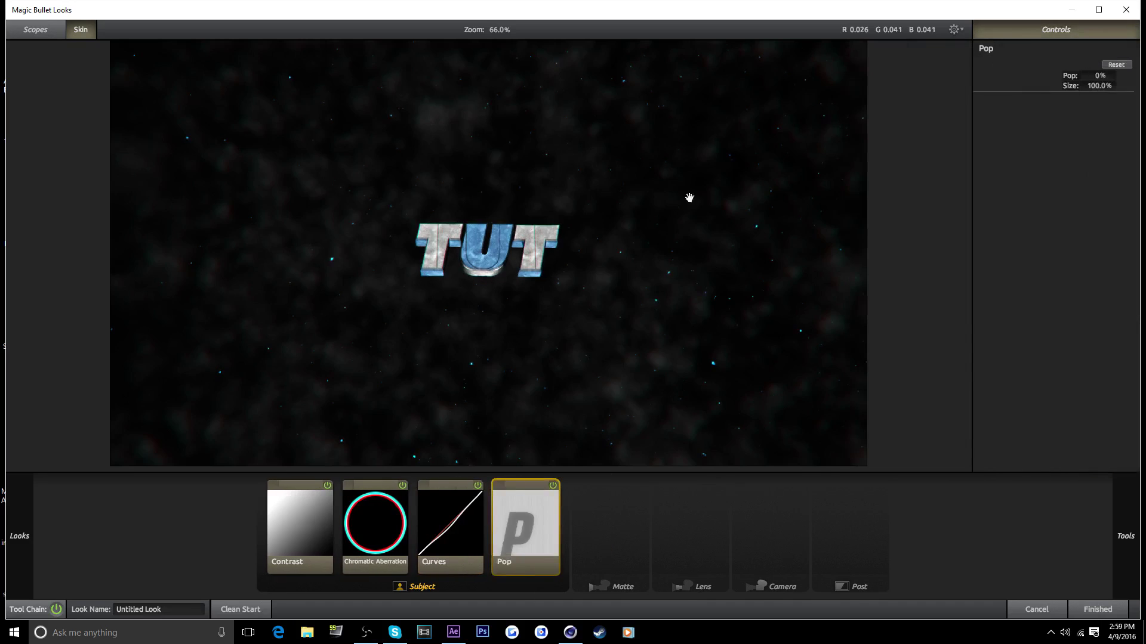
drag(1091, 77, 1139, 77)
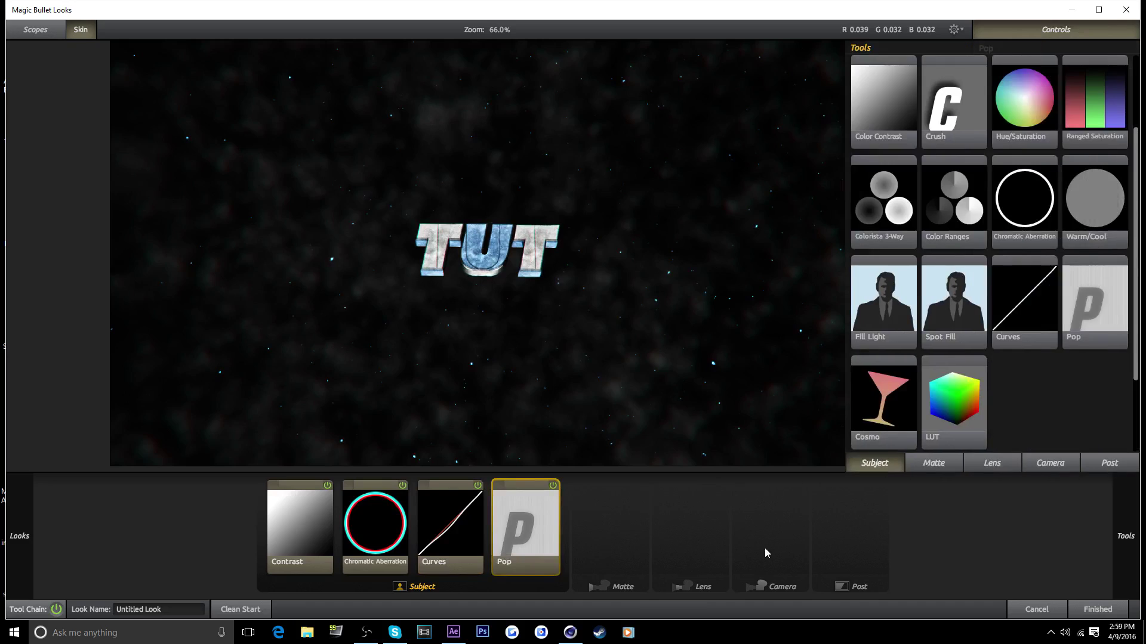
Add a Lightflex tool to the Matte stage and set its Boost to -5.60.
mouse_move(1132, 547)
scroll(1066, 345, up, 2)
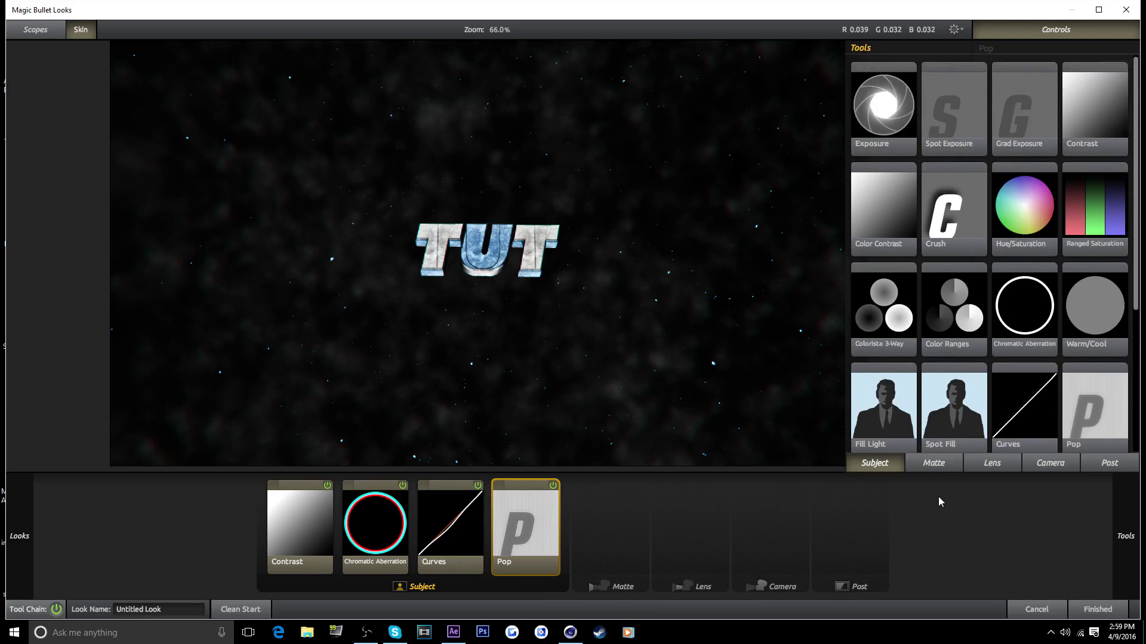
click(940, 465)
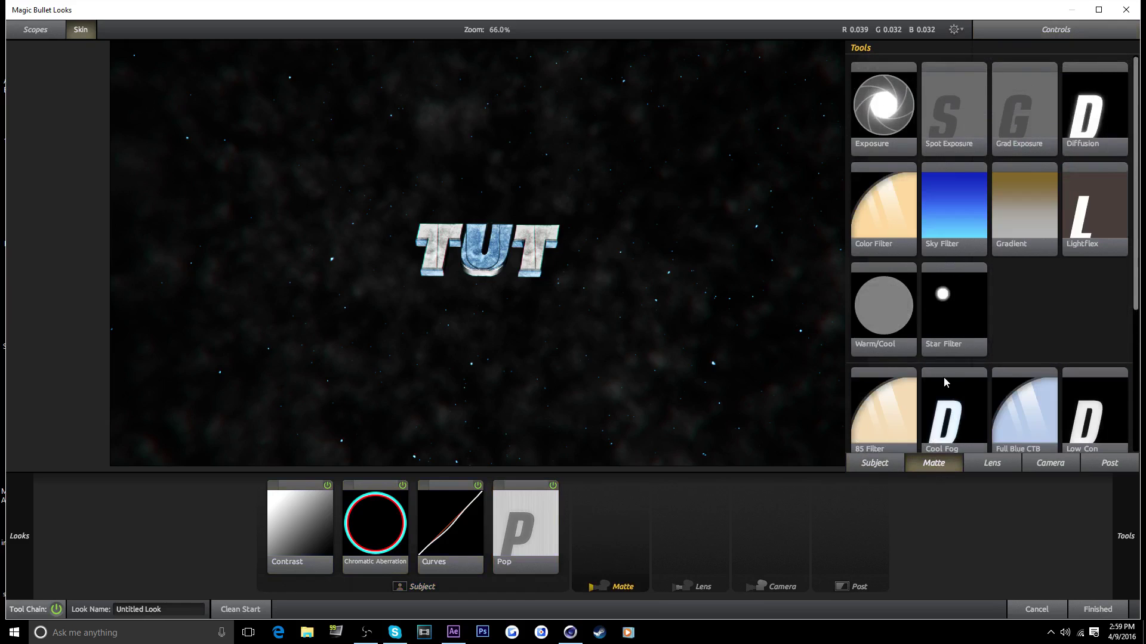
double_click(1102, 213)
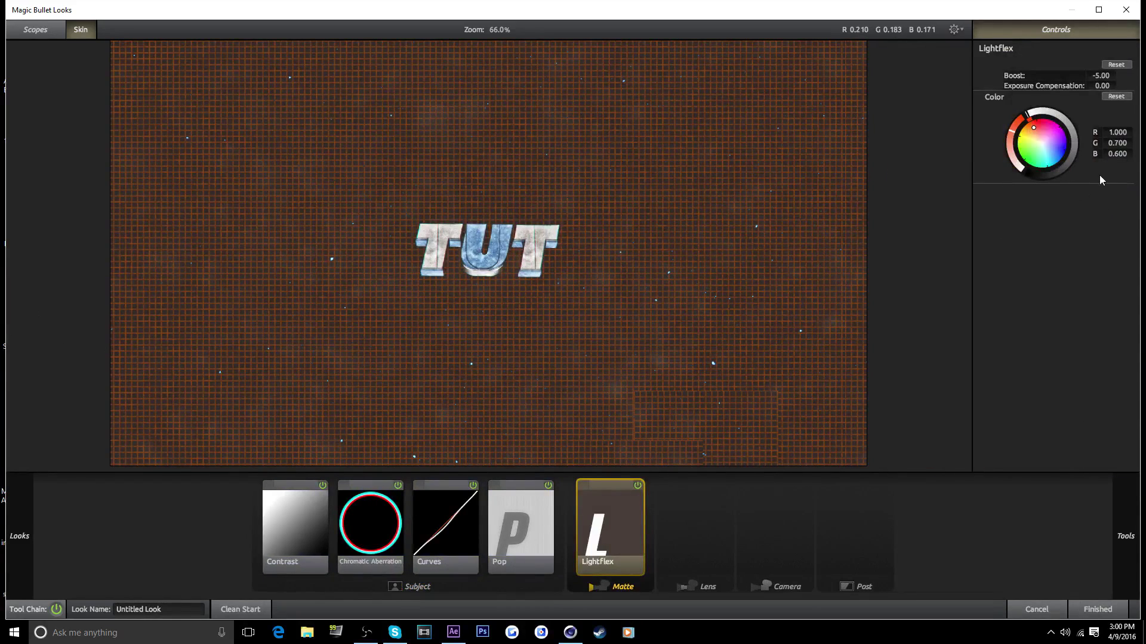
click(1101, 76)
text(-5.60)
key(Return)
Set the Lightflex color to a pale blue with R 0.763, G 0.850 and B 0.999.
click(1054, 158)
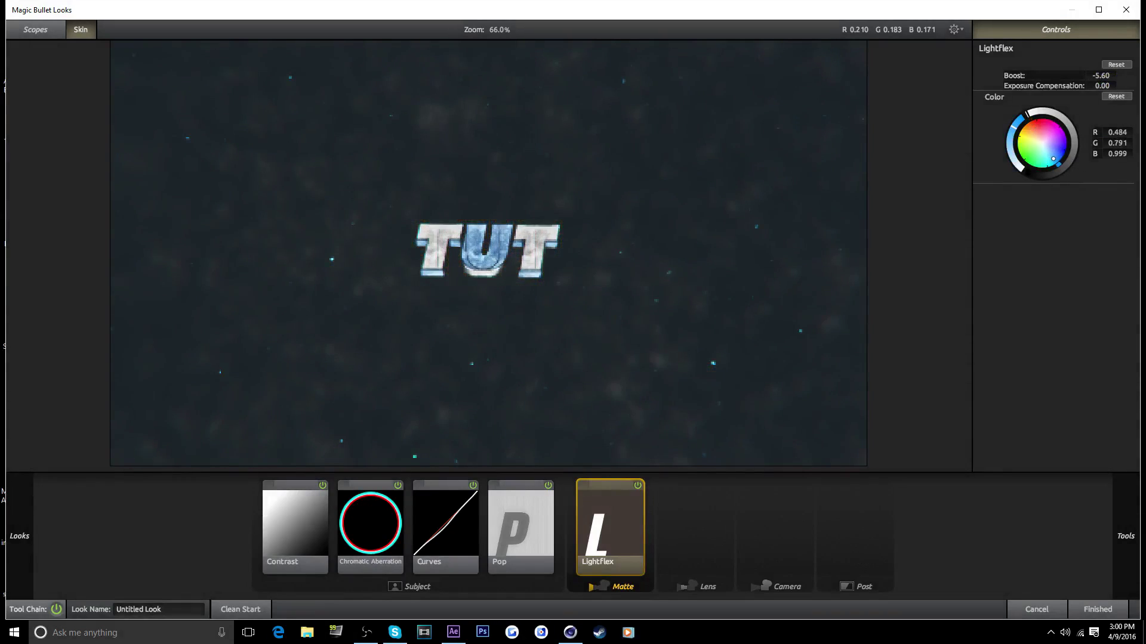
drag(1053, 159, 1053, 154)
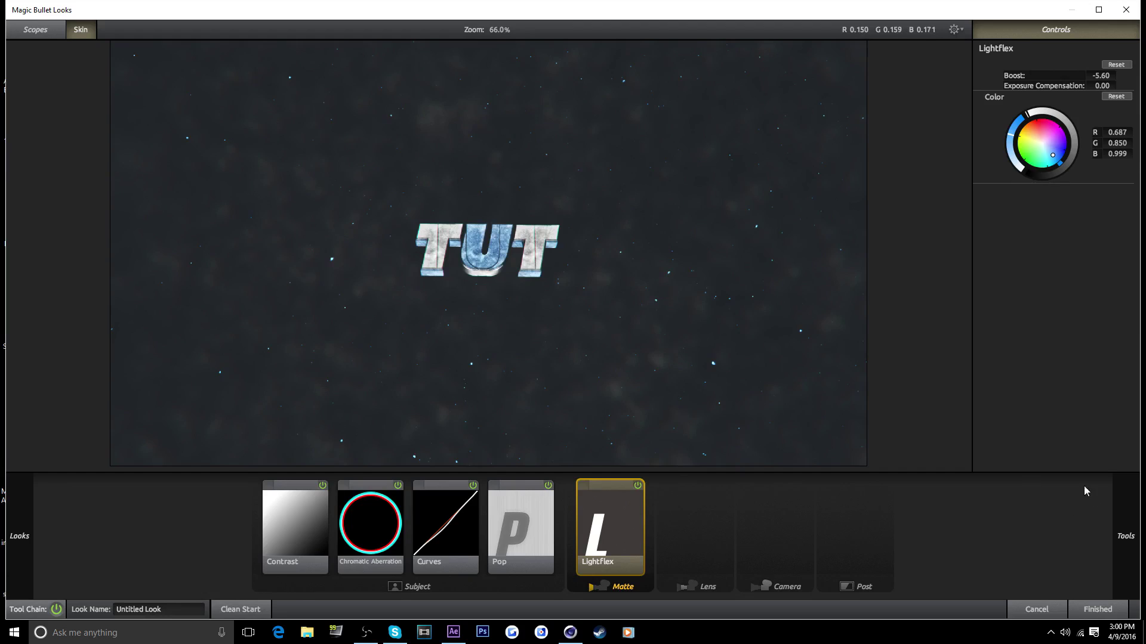
click(1120, 133)
key(BackSpace)
text(.763)
key(Return)
Add a Diffusion tool to the Matte stage and set its Size to 60% and Grade to 6.00.
mouse_move(1100, 131)
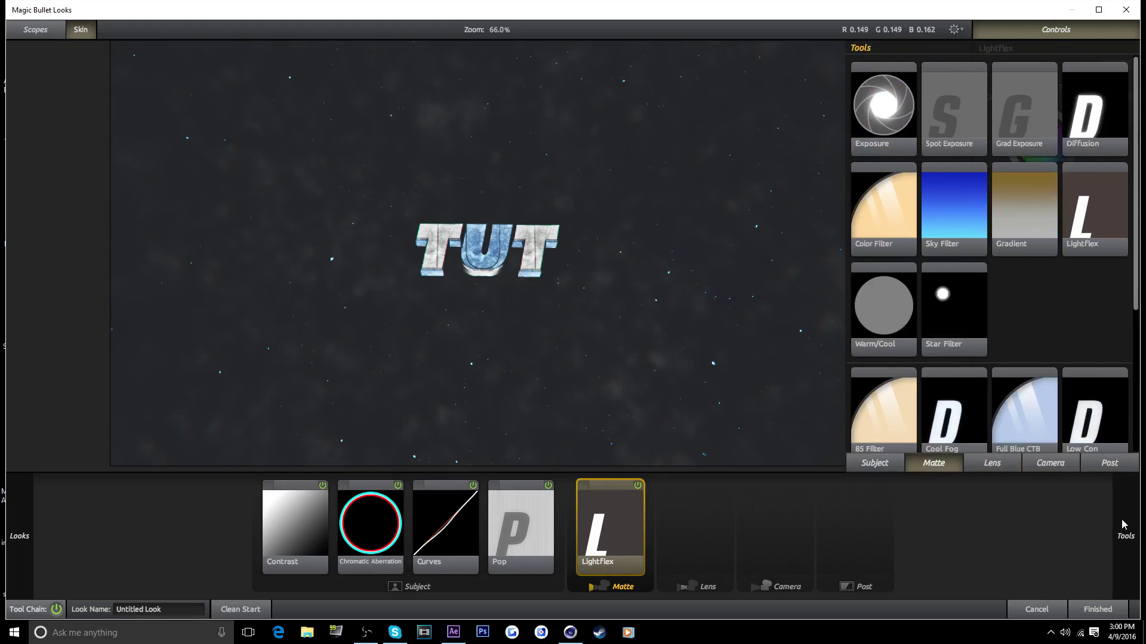
double_click(1100, 131)
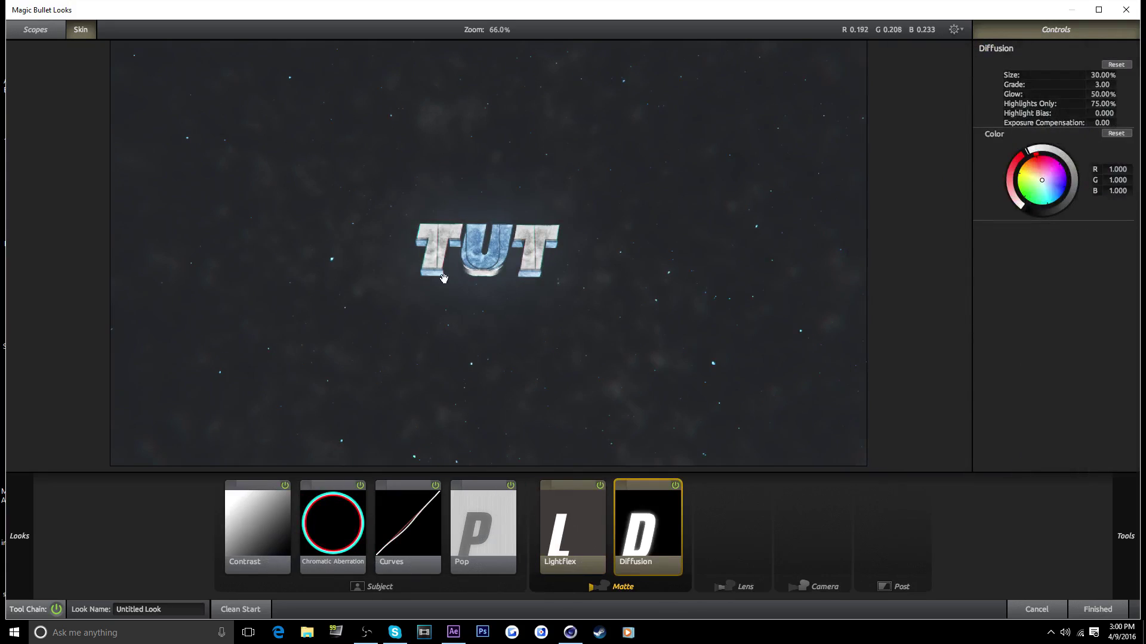
click(675, 486)
click(675, 487)
click(1101, 74)
text(60)
key(Return)
click(1106, 84)
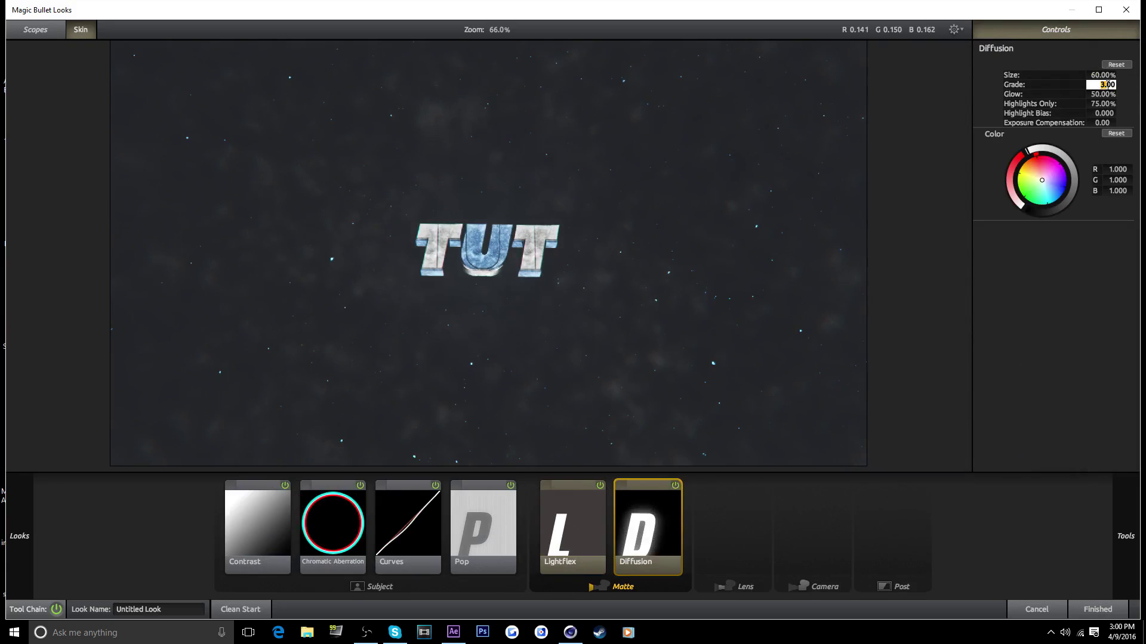
key(Return)
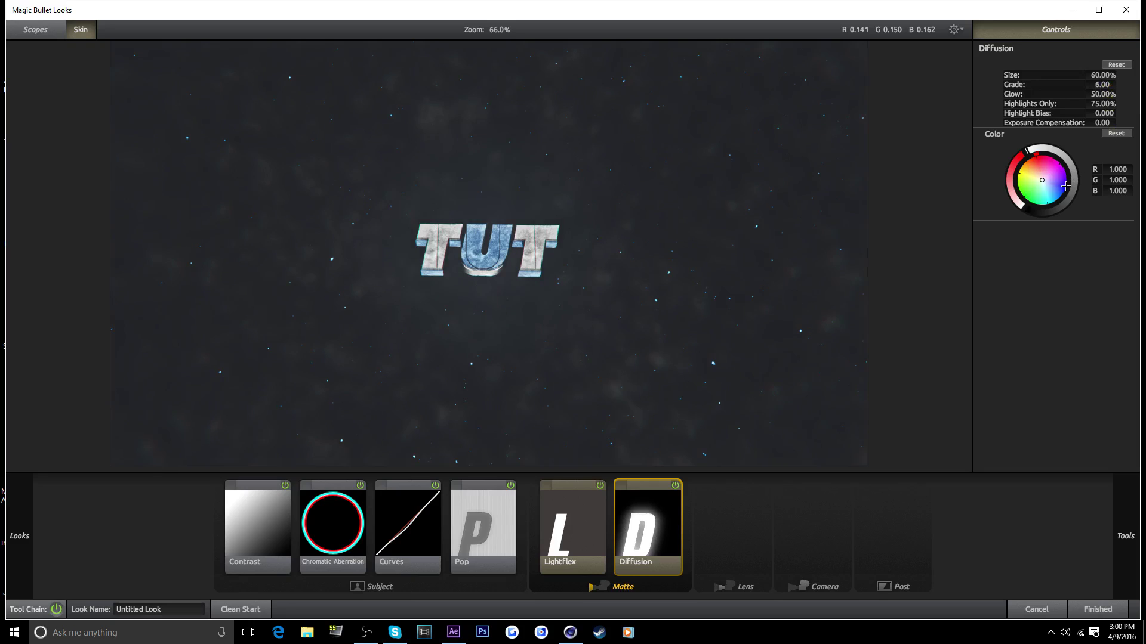
Tint the Diffusion glow blue by setting its color to R 0.270 and G 0.468.
click(1117, 170)
key(BackSpace)
text(0.27)
key(Return)
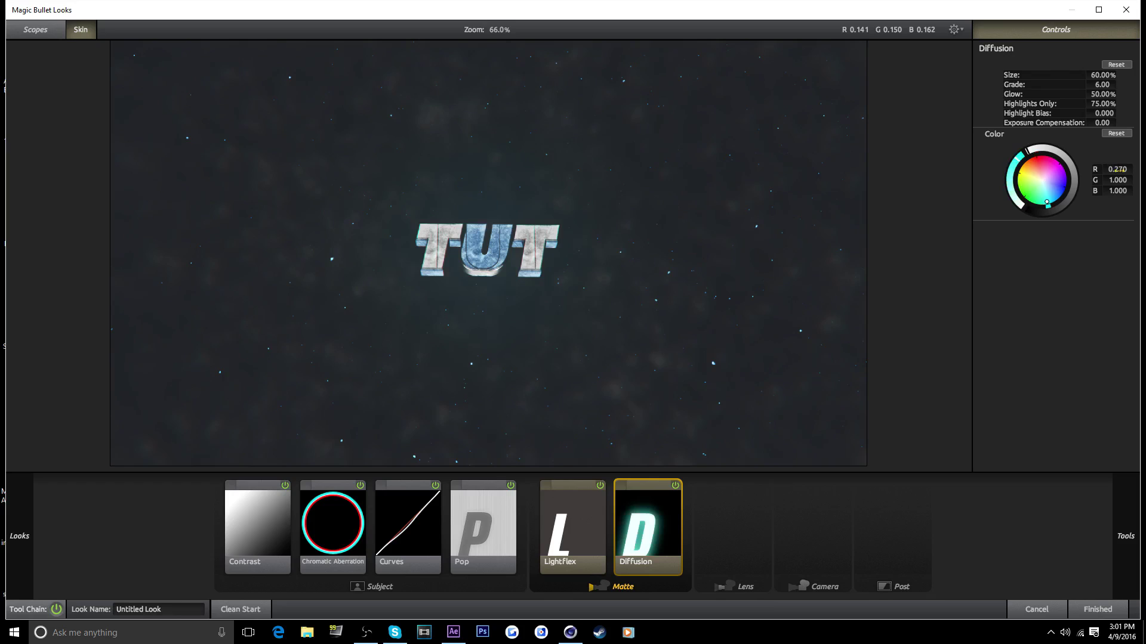
click(1121, 180)
key(BackSpace)
text(.468)
key(Return)
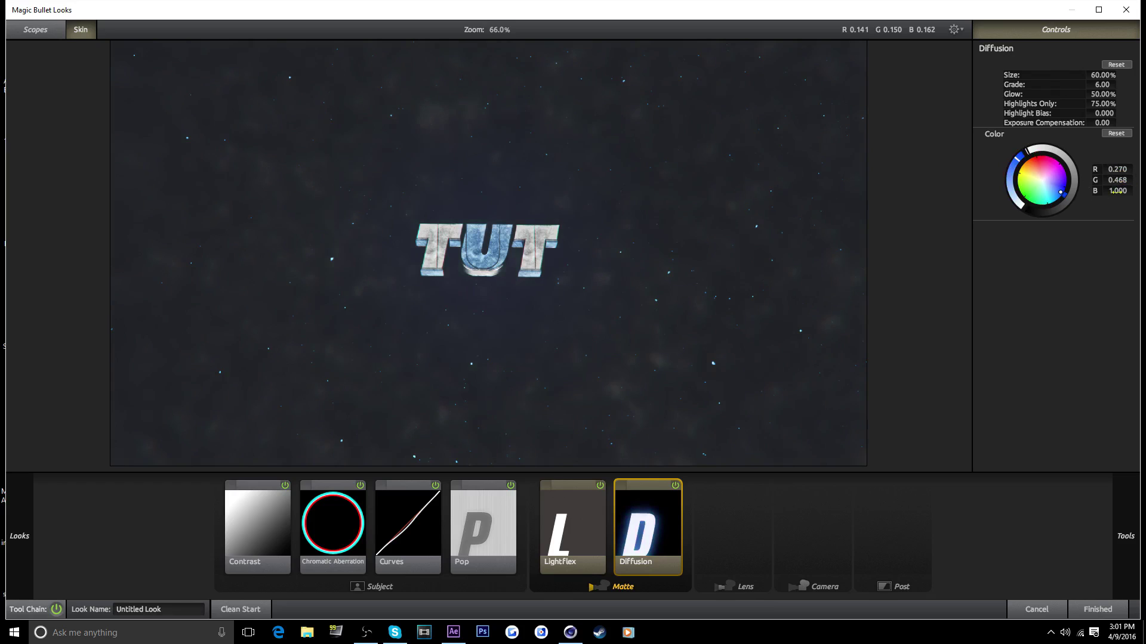
Add a second Diffusion tool to the Matte stage and set its Size to 12%.
click(1126, 536)
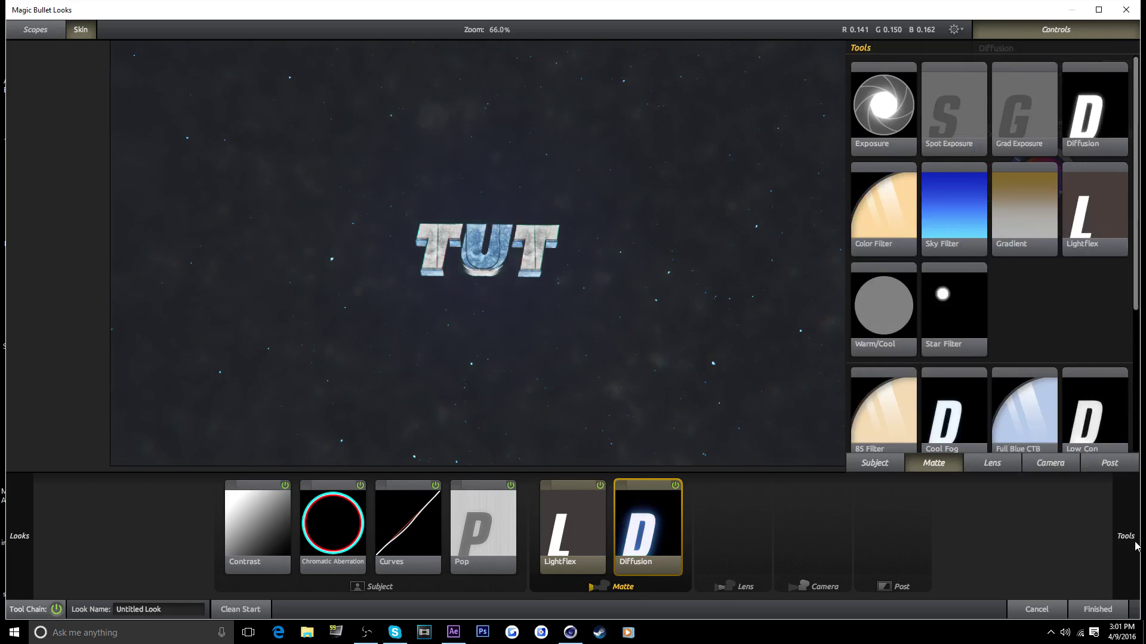
scroll(1051, 434, up, 1)
double_click(1086, 100)
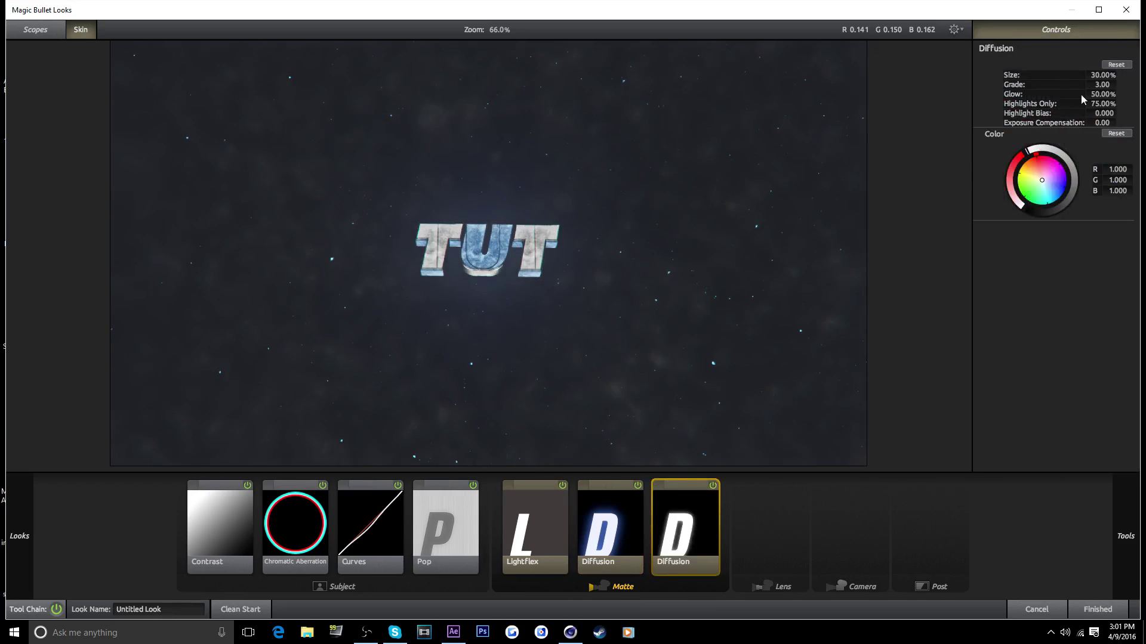
click(1097, 75)
text(12)
key(Return)
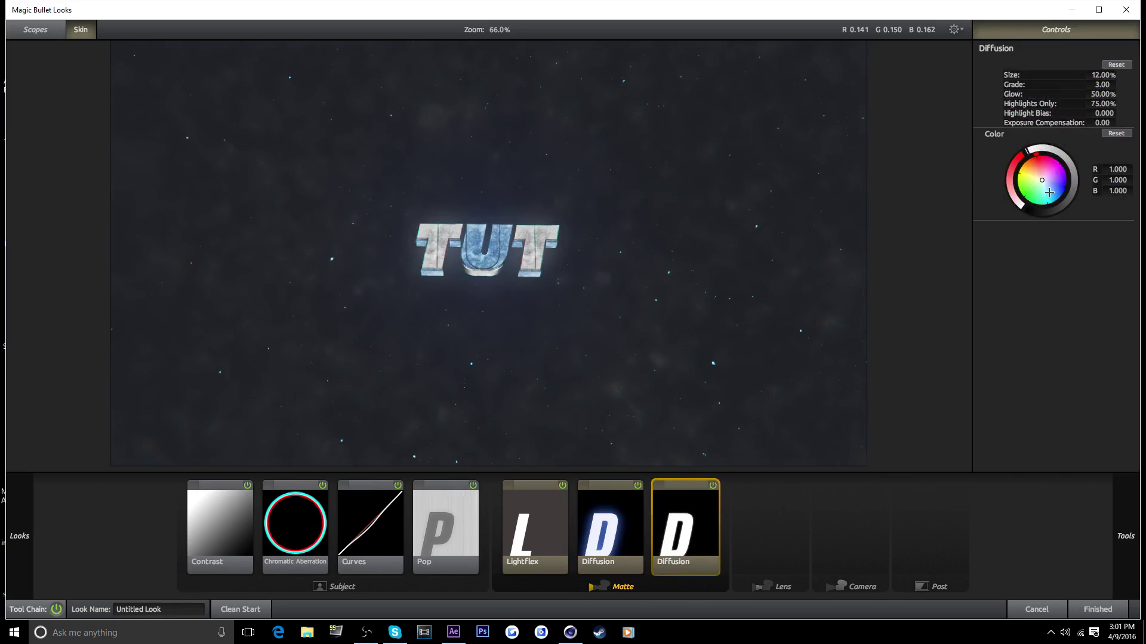
Set the second Diffusion tool's color to a light blue with R 0.487, G 0.730 and B 0.999.
drag(1051, 203, 1056, 193)
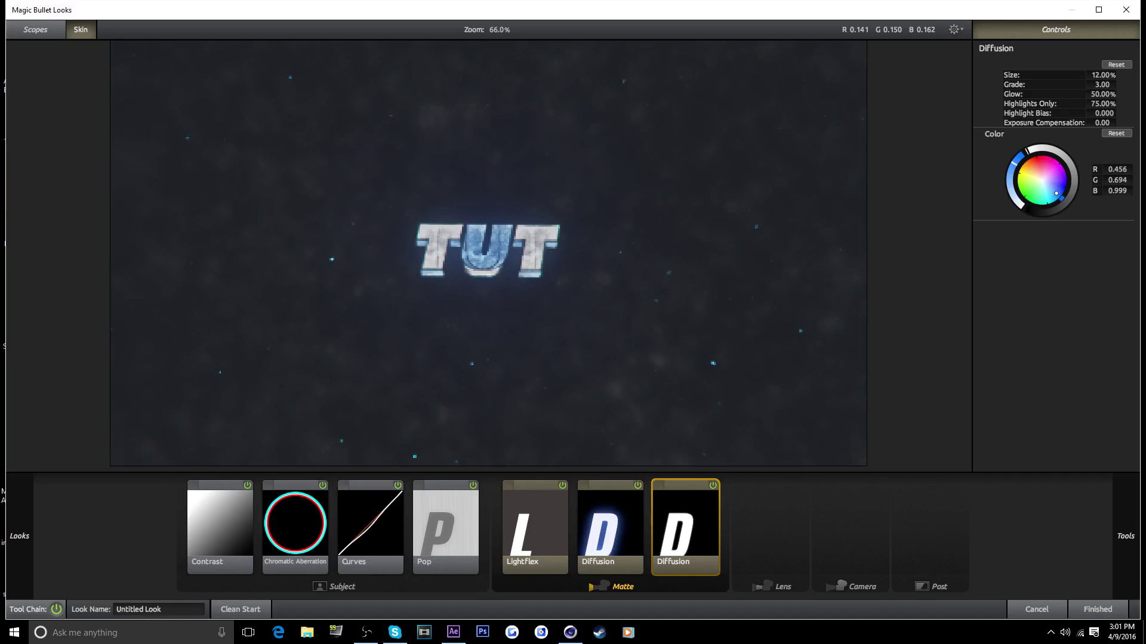
click(1114, 170)
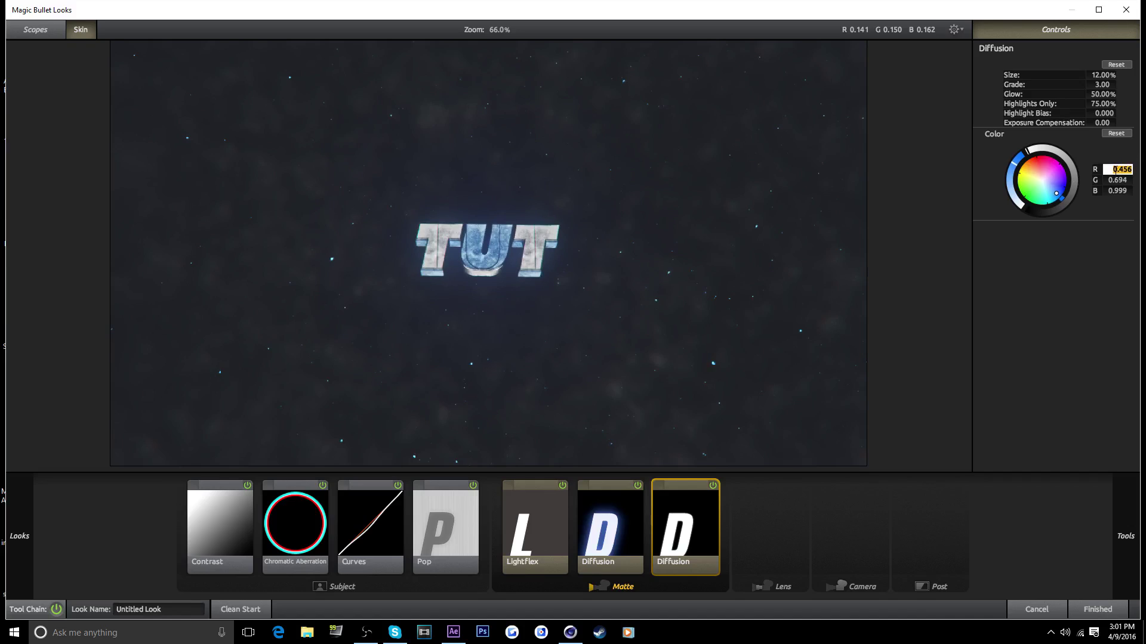
key(BackSpace)
text(.487)
key(Return)
click(1117, 180)
key(BackSpace)
text(.730)
key(Return)
Add a third Diffusion tool to the Matte stage and set its Size to 1%.
mouse_move(1097, 514)
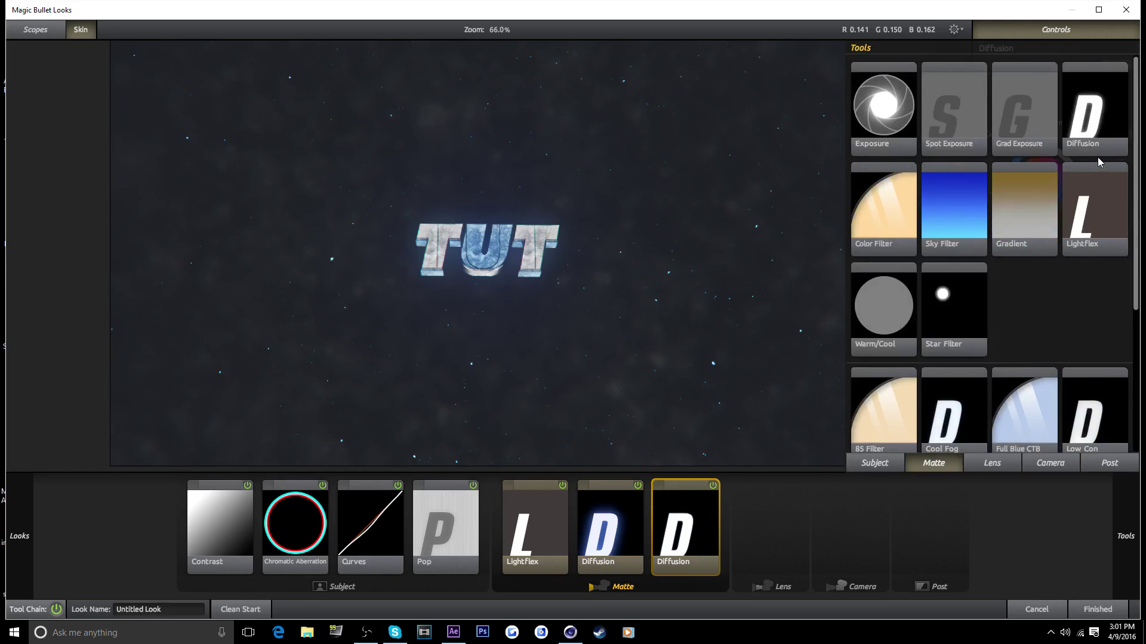
double_click(1105, 122)
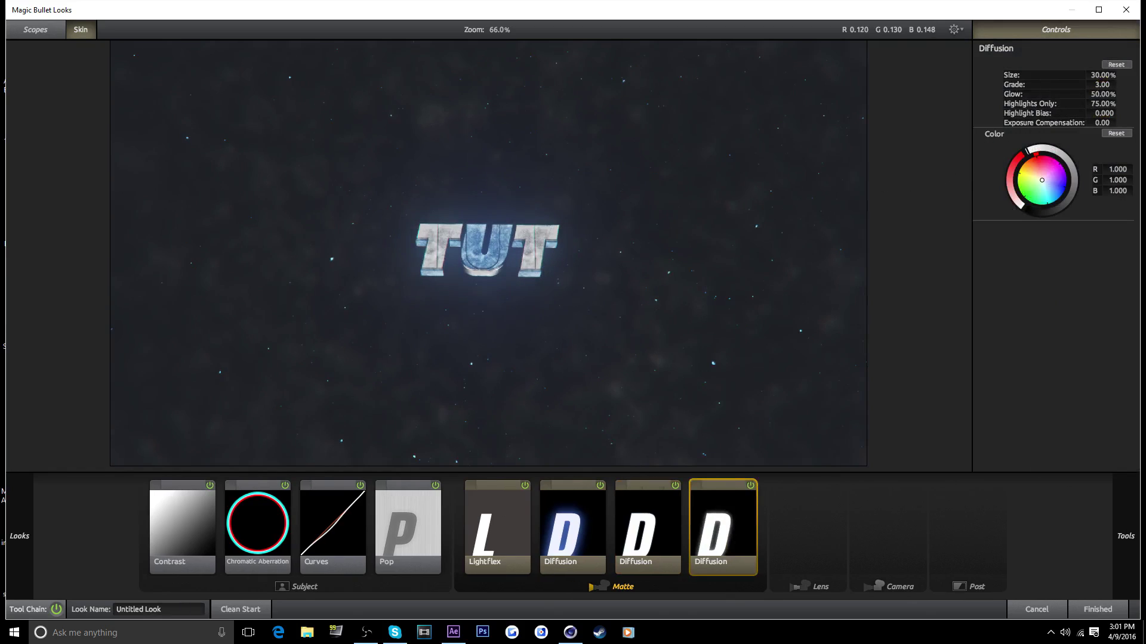
click(1100, 76)
text(1)
key(Return)
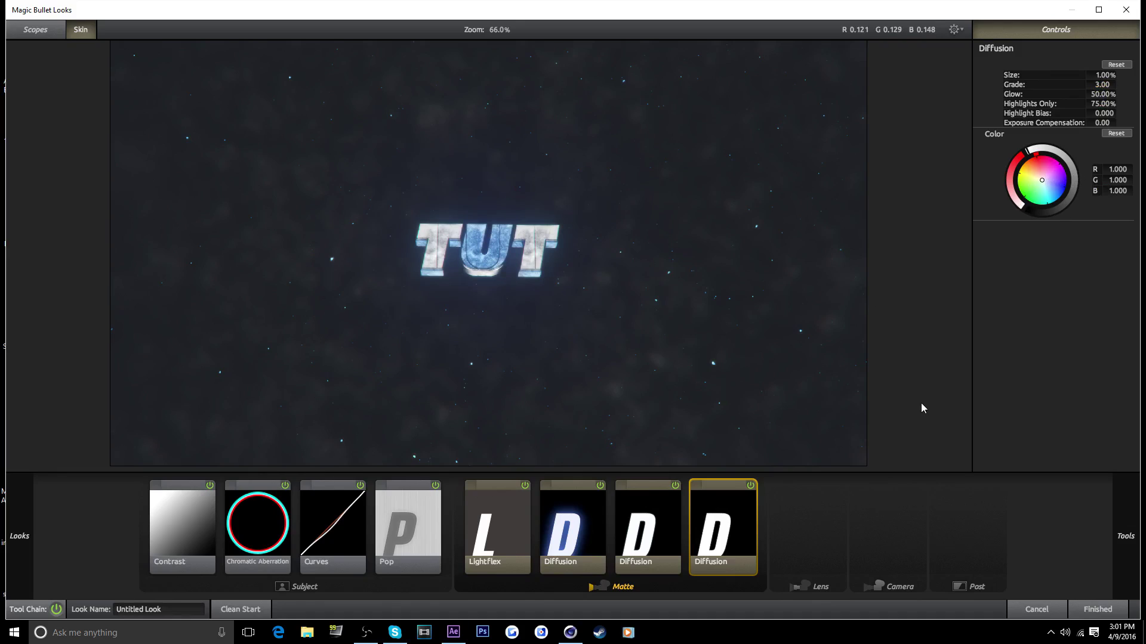
Add a Star Filter to the Matte stage with Size 1%, Boost -4.10 and Threshold 0.
mouse_move(1126, 535)
scroll(1034, 384, down, 2)
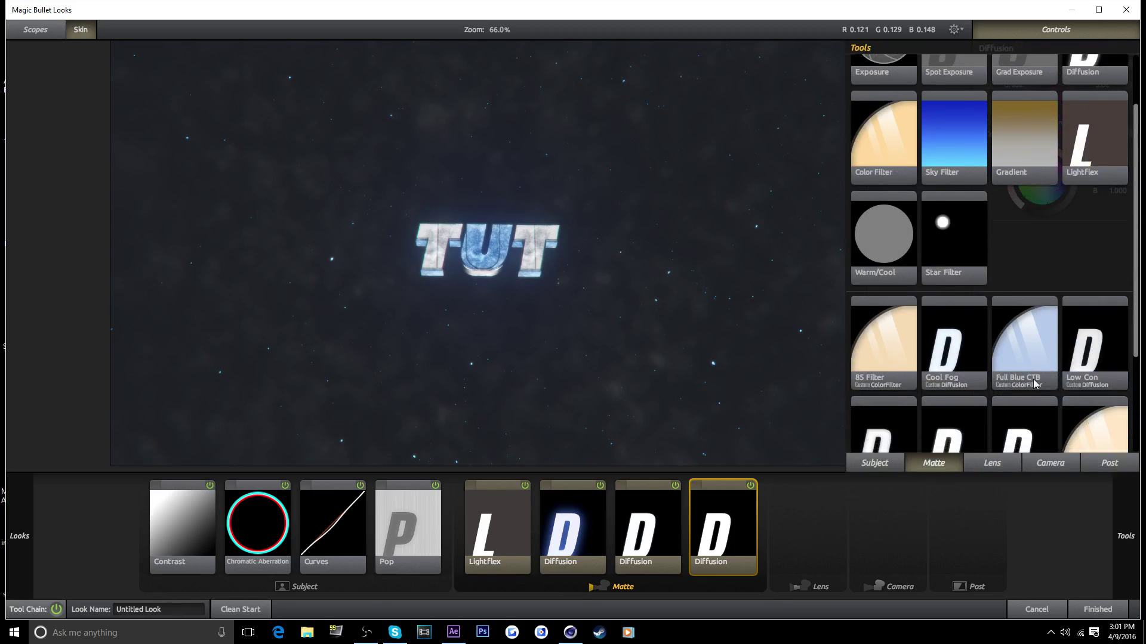
double_click(954, 257)
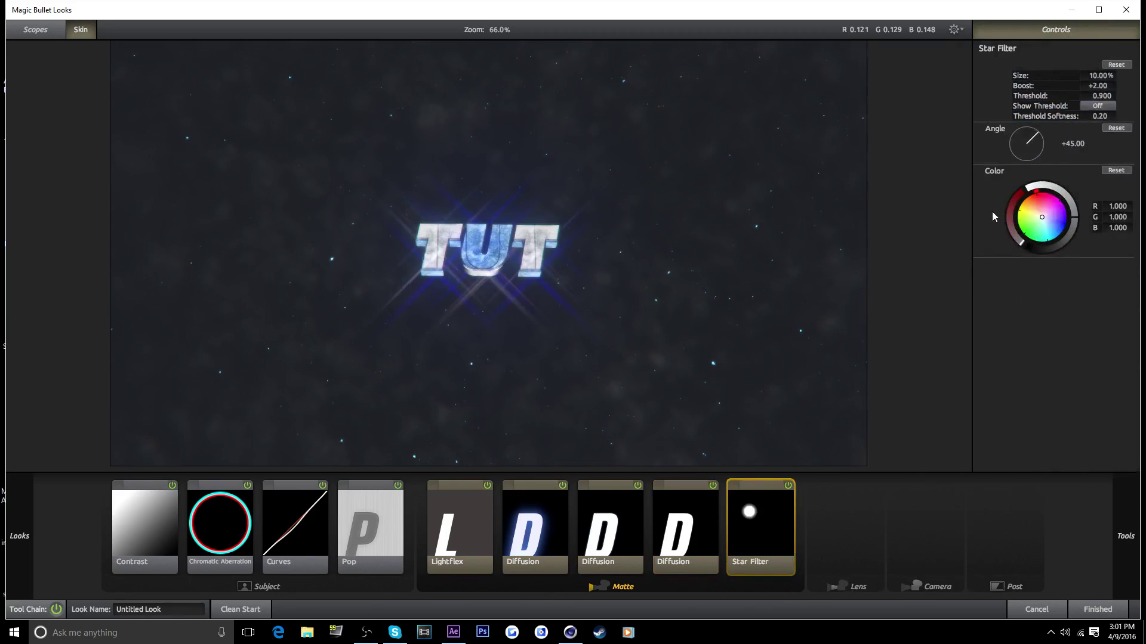
drag(1101, 76, 1089, 77)
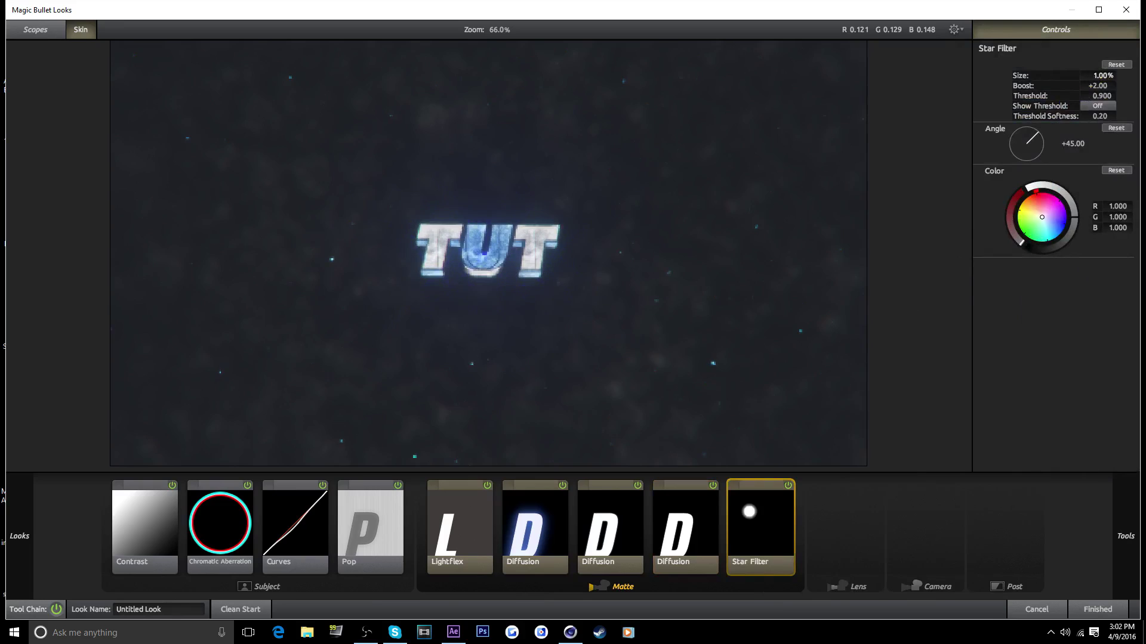
double_click(1098, 86)
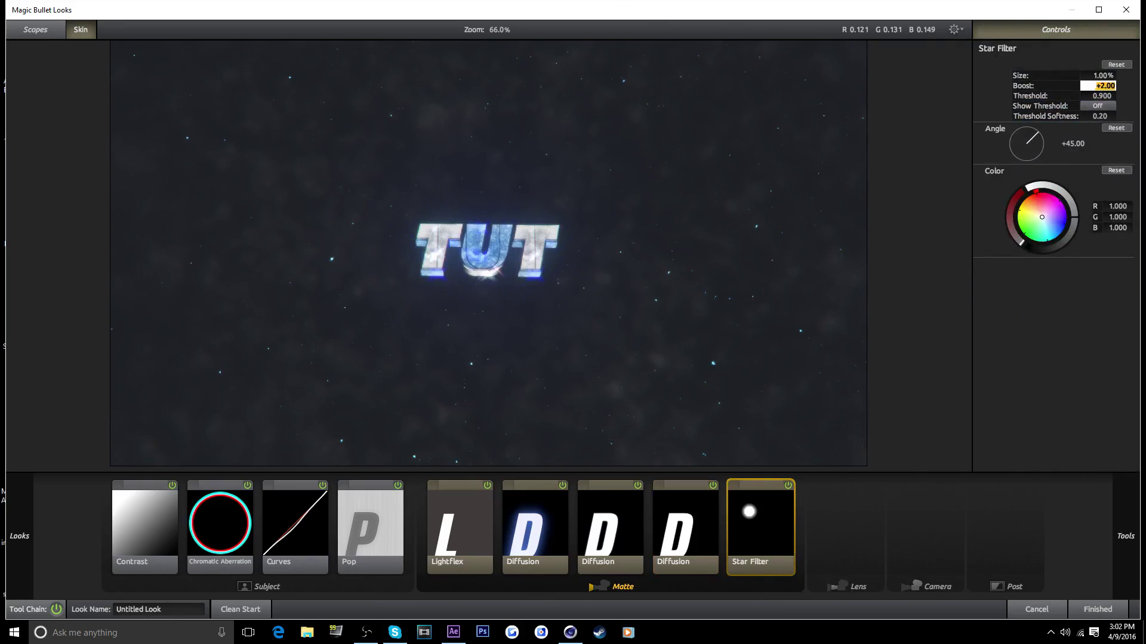
key(BackSpace)
text(-4.1)
key(Return)
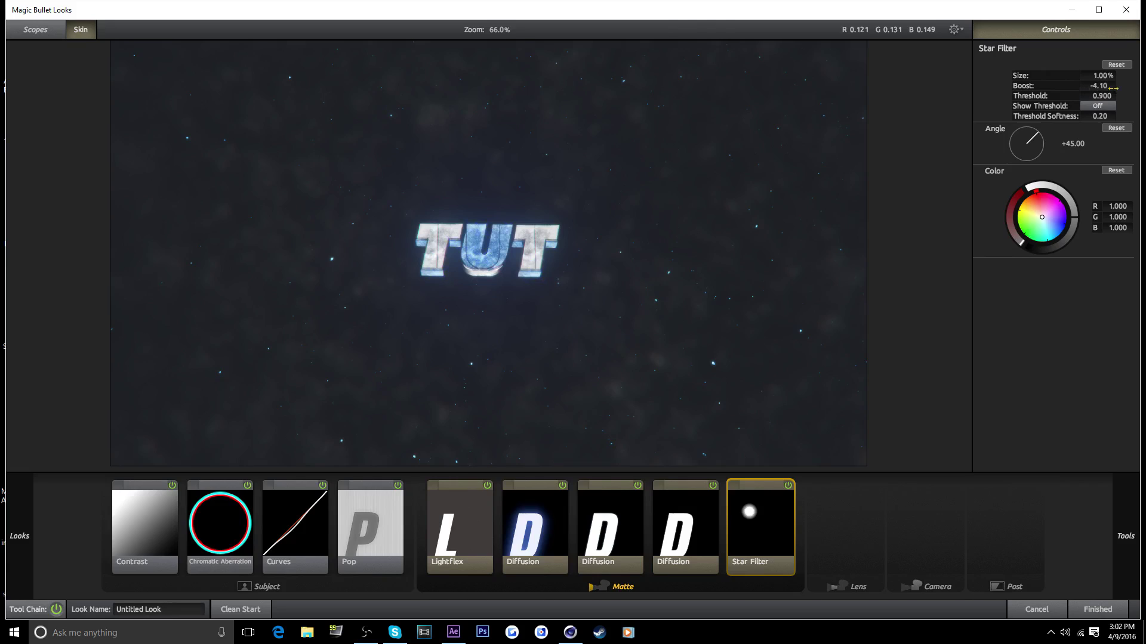
drag(1106, 95, 973, 80)
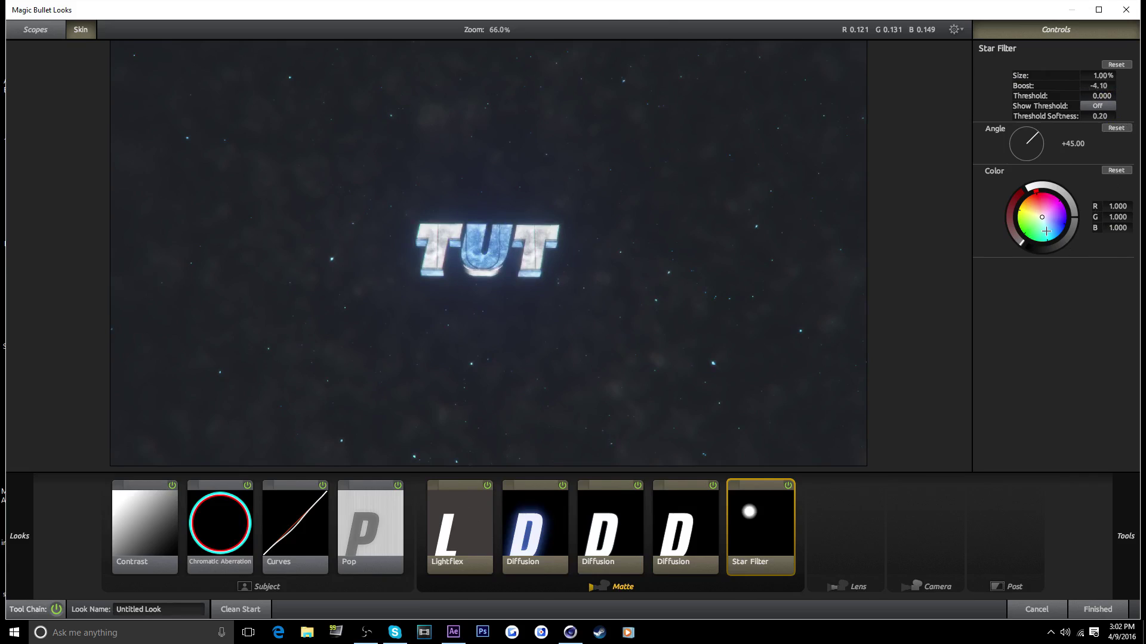
Set the Star Filter's color to blue with R 0.229 and G 0.672.
drag(1047, 231, 1057, 231)
click(1105, 207)
key(BackSpace)
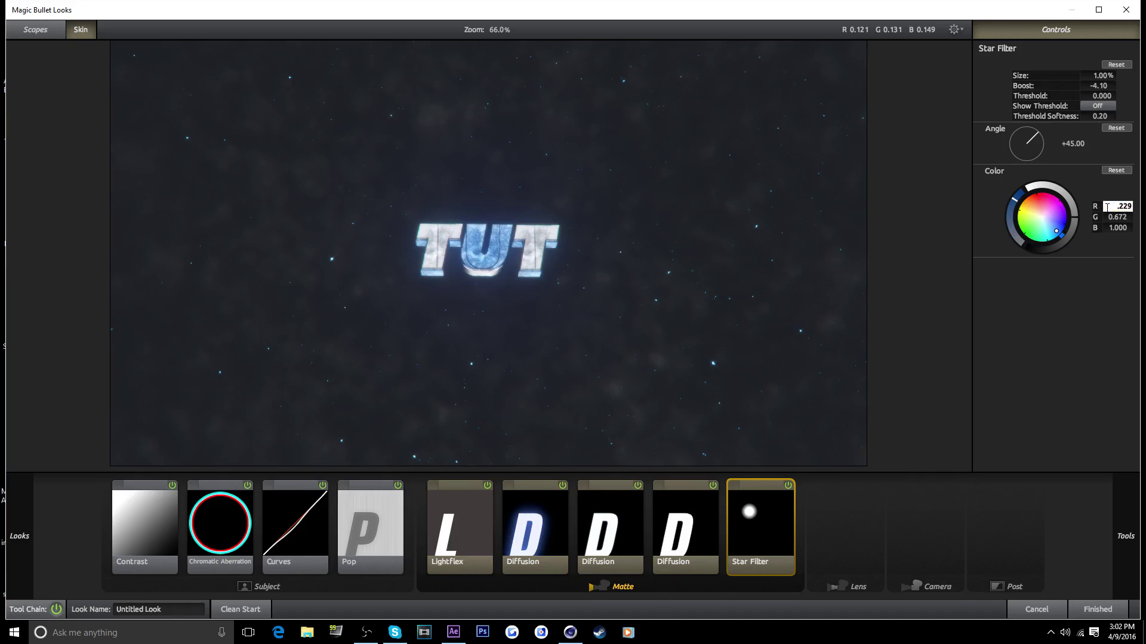
key(Return)
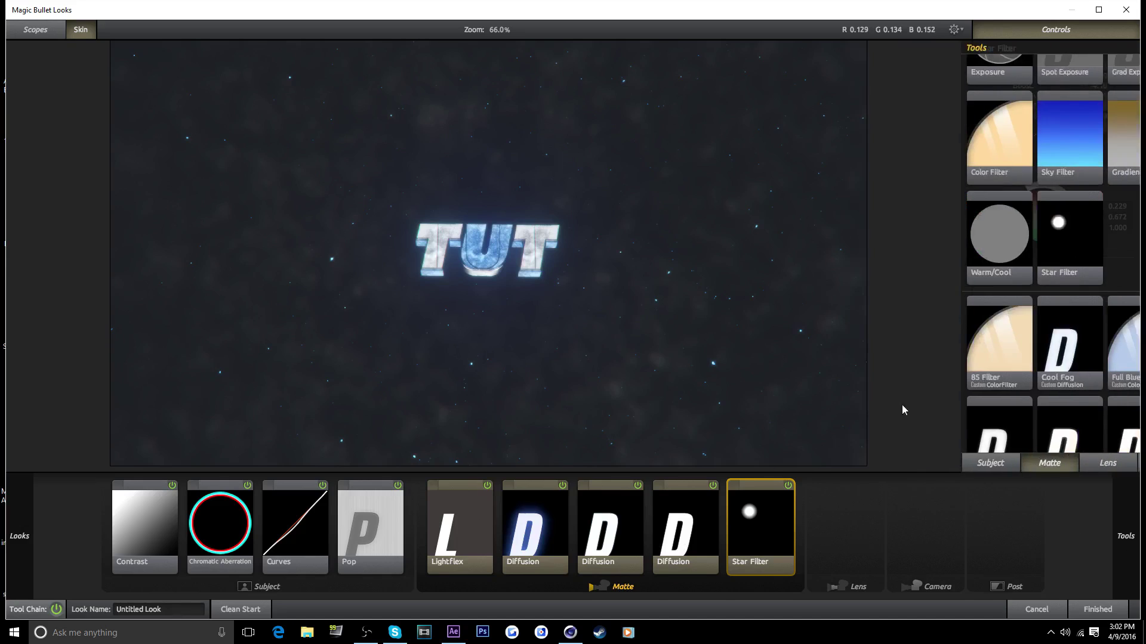
Add a second Star Filter to the Matte stage with Size 1%, Boost -5.00 and Threshold 0.
mouse_move(1125, 537)
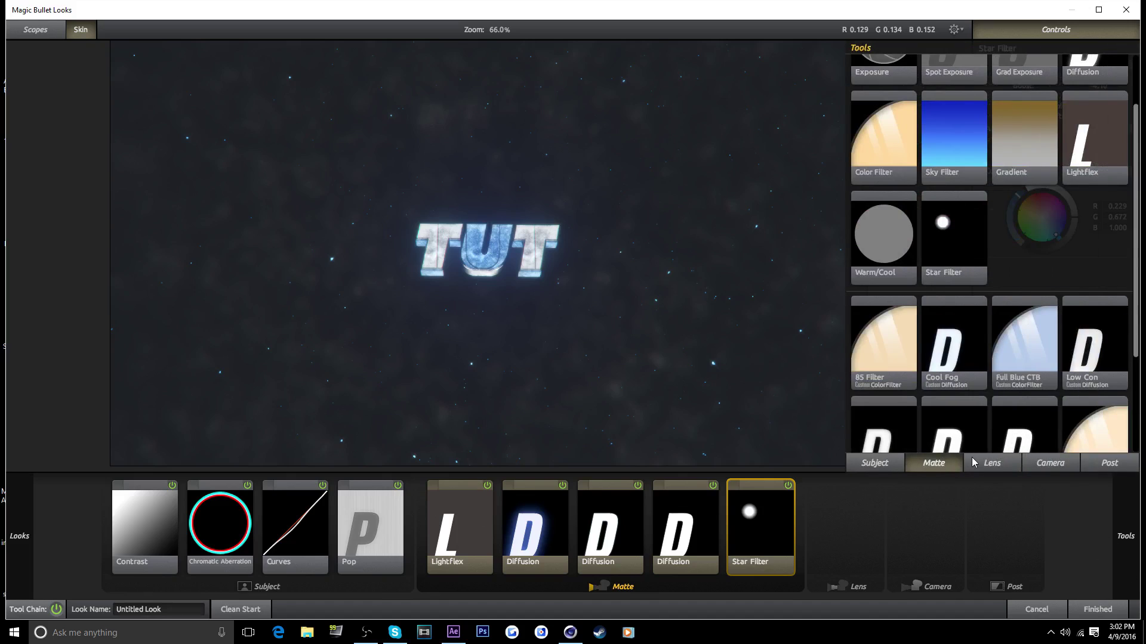
scroll(978, 365, up, 5)
scroll(979, 367, down, 5)
scroll(980, 368, up, 3)
scroll(979, 368, down, 3)
scroll(979, 367, up, 3)
double_click(956, 269)
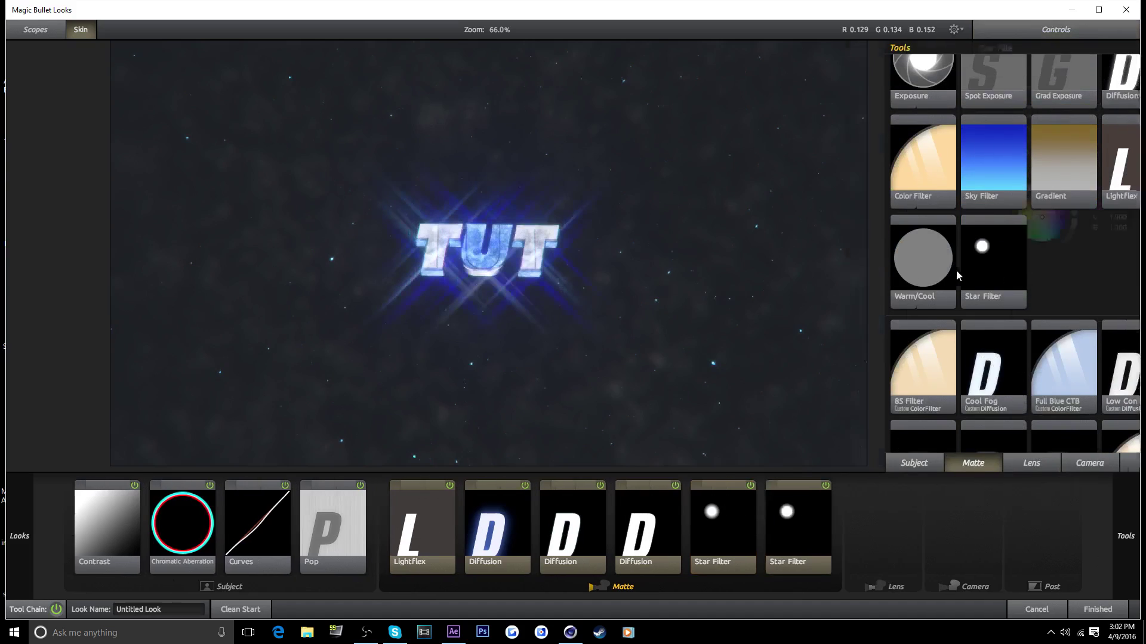
drag(1095, 75, 1078, 76)
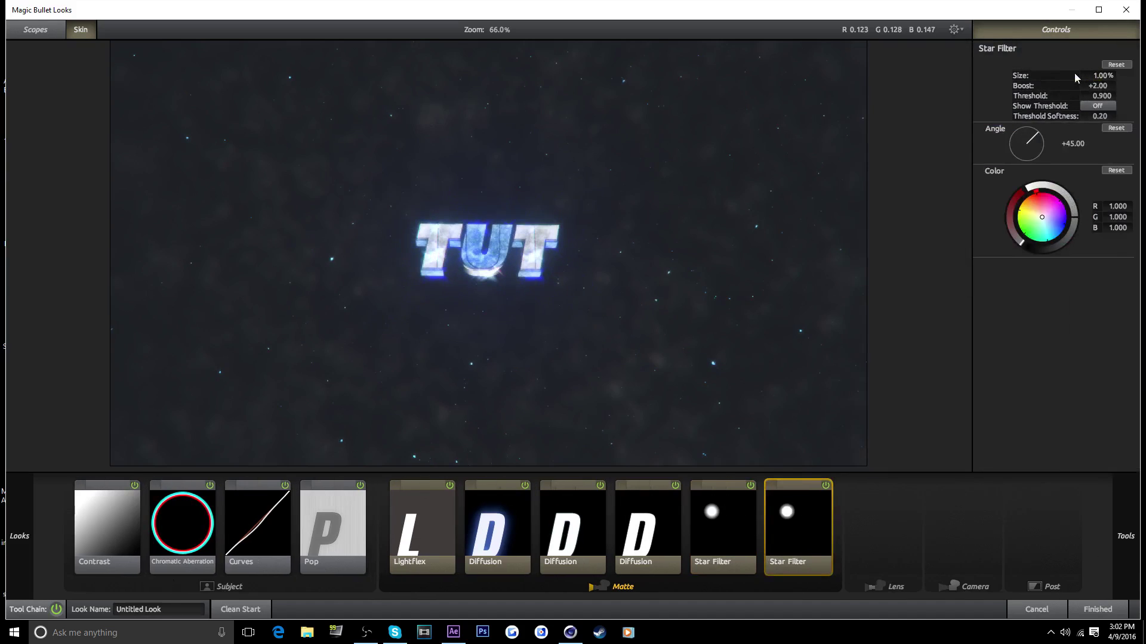
text(-5)
key(Return)
drag(1101, 92, 1050, 93)
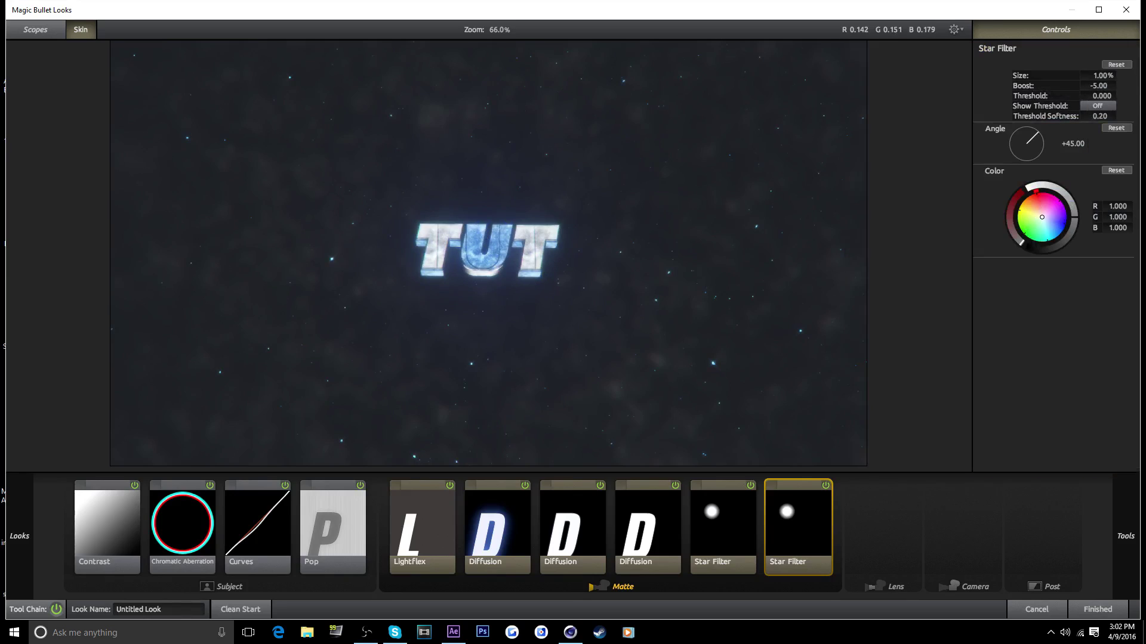
mouse_move(1135, 542)
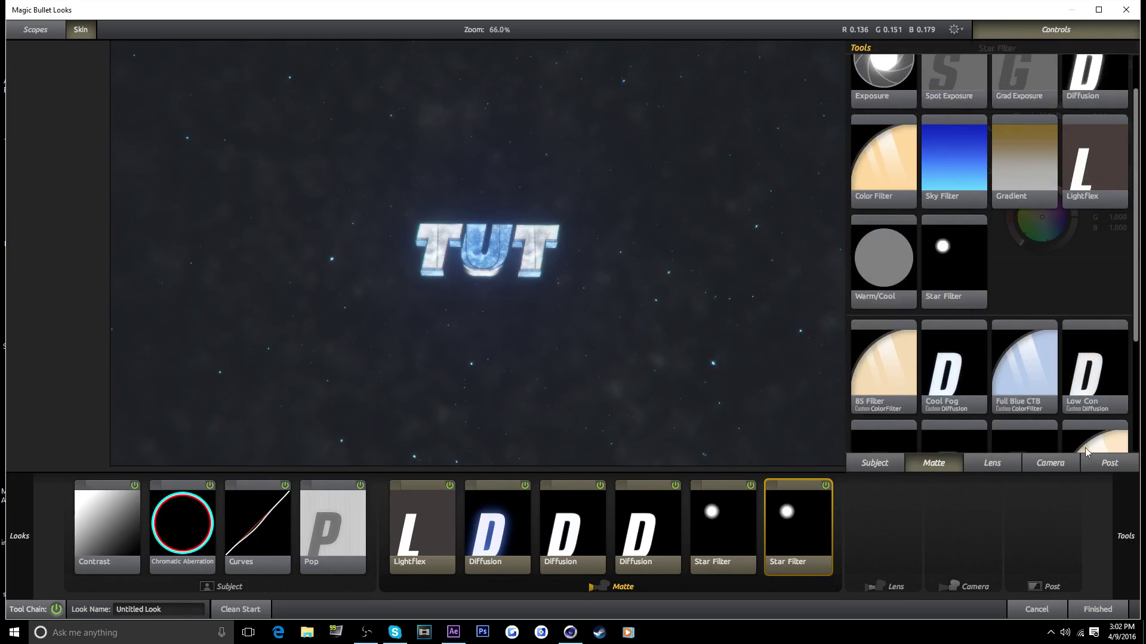
scroll(1033, 352, down, 1)
scroll(1028, 353, up, 3)
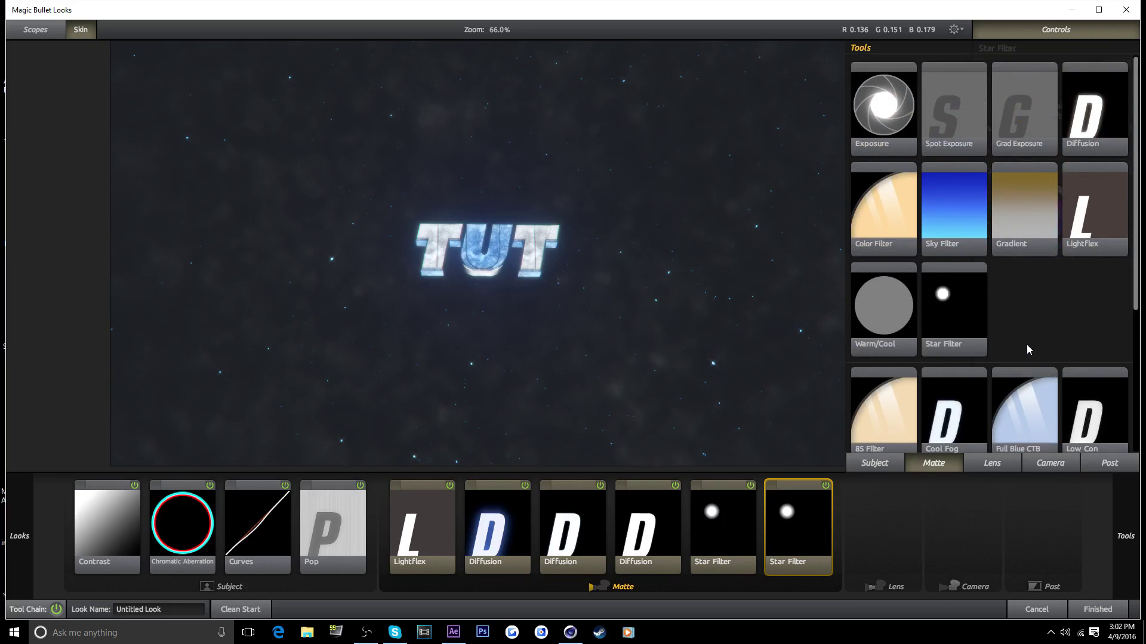
Add a Warm/Cool tool to the Matte stage, shift its color slightly toward cool blue, and compare the image with and without it.
double_click(875, 317)
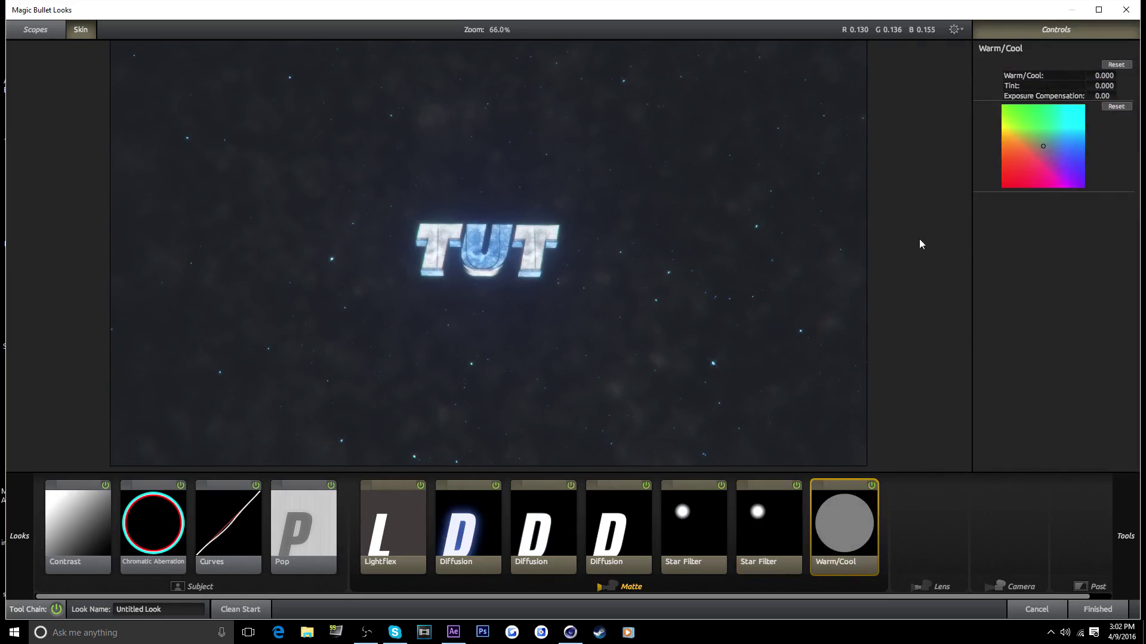
mouse_move(1057, 159)
mouse_down()
mouse_move(1049, 165)
mouse_move(1036, 136)
mouse_move(1061, 107)
mouse_move(1084, 133)
mouse_move(1054, 173)
mouse_up()
click(1122, 66)
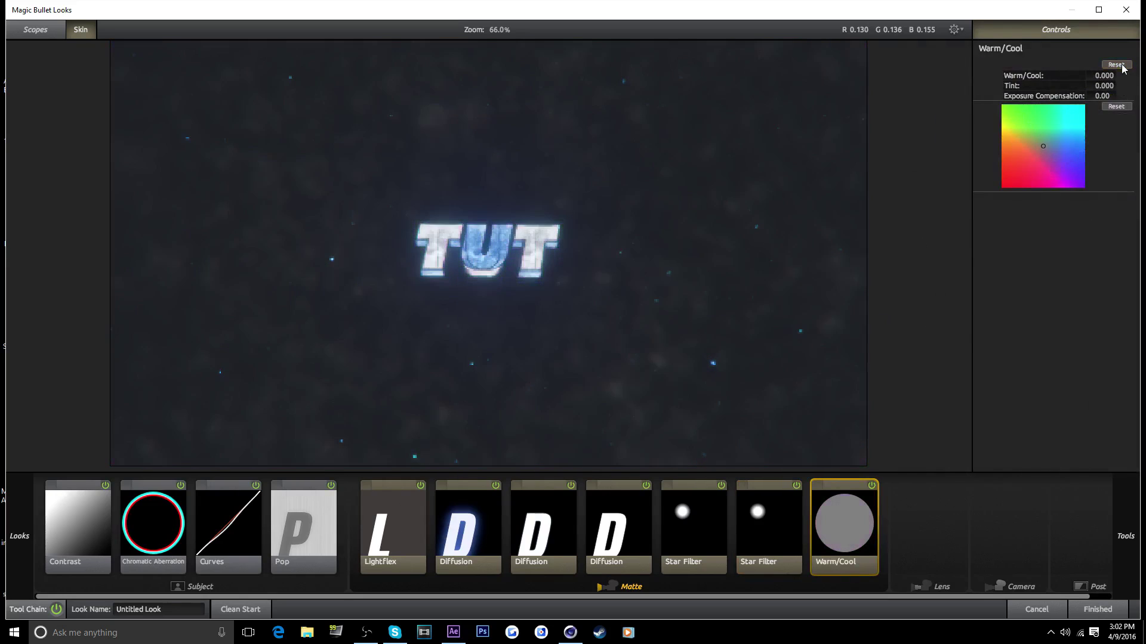
click(1045, 145)
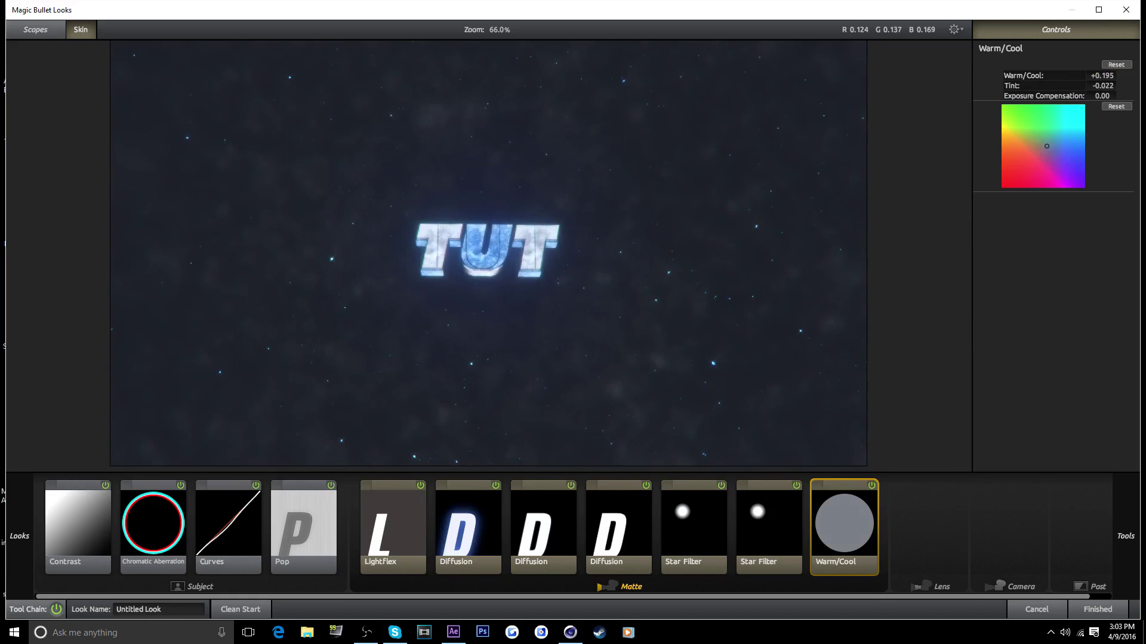
drag(1047, 146, 1048, 146)
click(872, 487)
click(872, 487)
click(872, 487)
click(872, 487)
Add an Edge Softness tool to the Lens stage and set its Blur Size to 0.98%.
mouse_move(1126, 518)
scroll(1019, 278, down, 4)
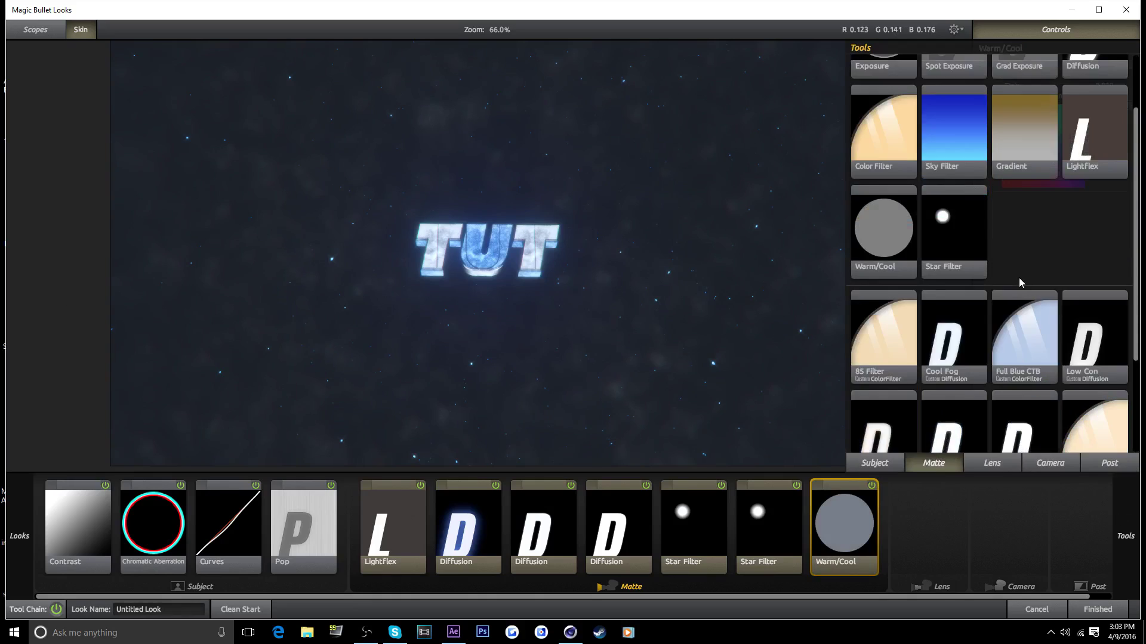
click(995, 463)
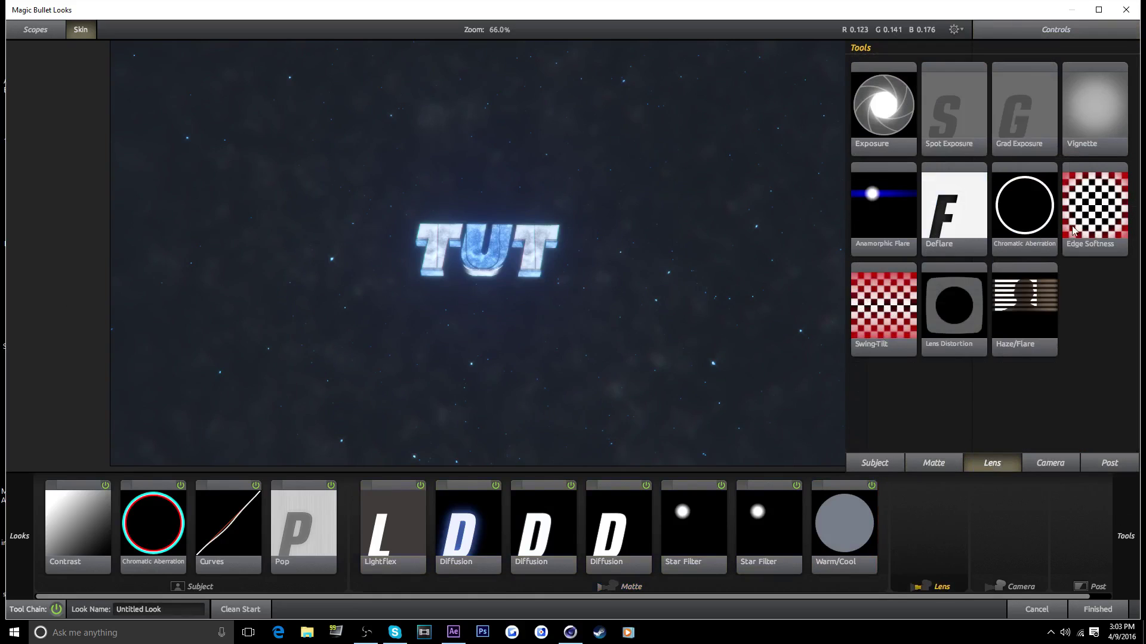
double_click(1091, 236)
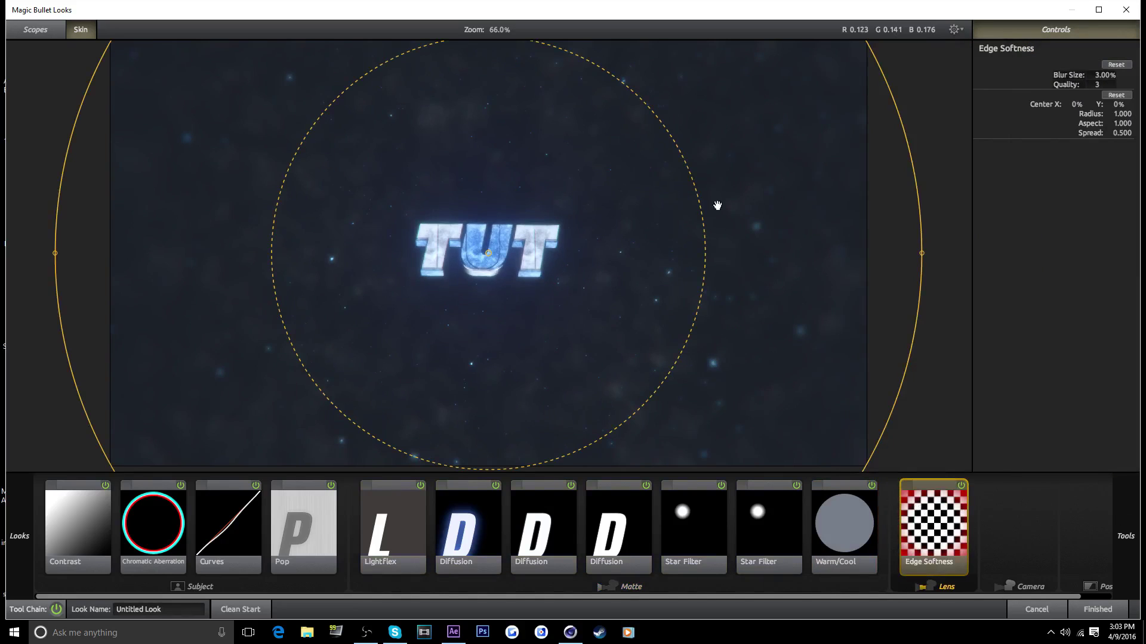
drag(275, 193, 220, 239)
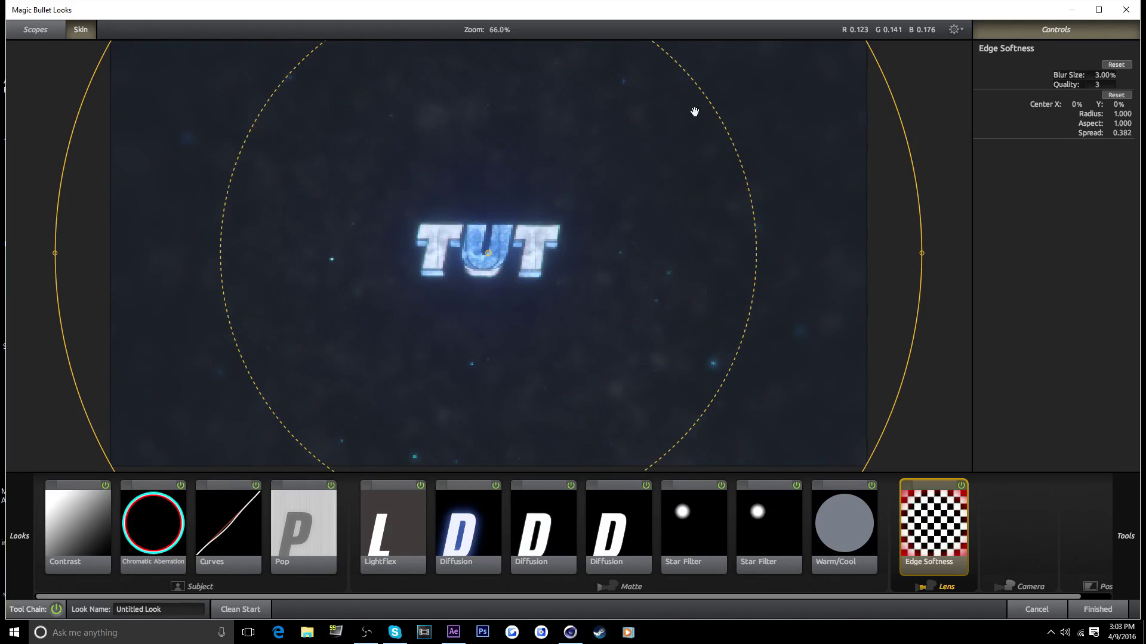
click(1092, 80)
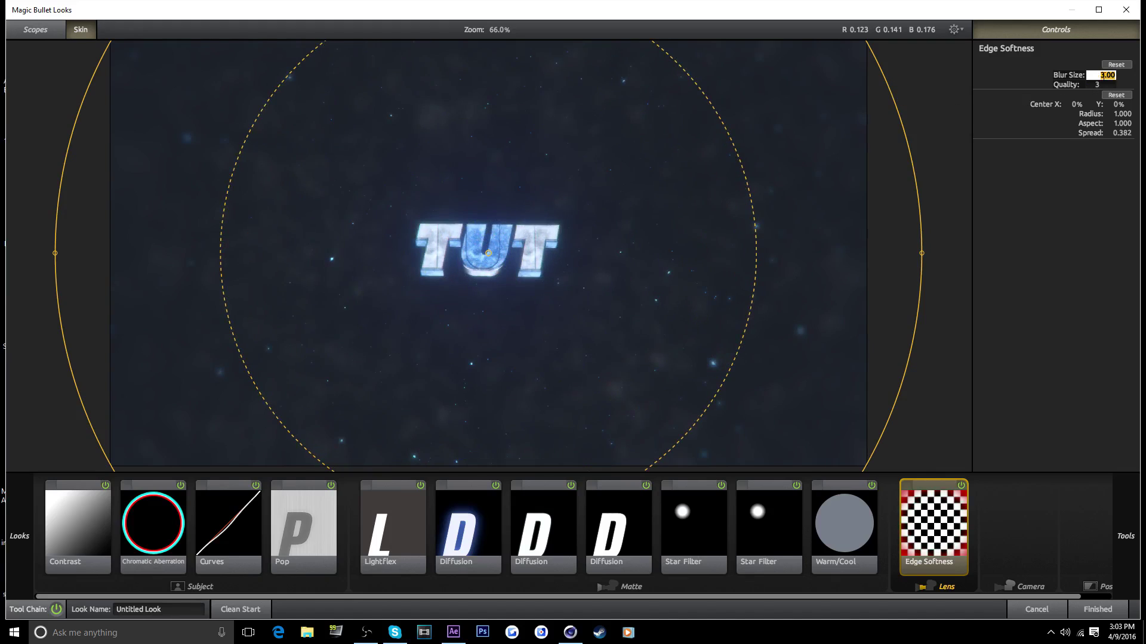
text(.98)
key(Return)
Set the Edge Softness Spread to about 0.728 so the inner circle sits just around the text.
click(1122, 133)
key(Return)
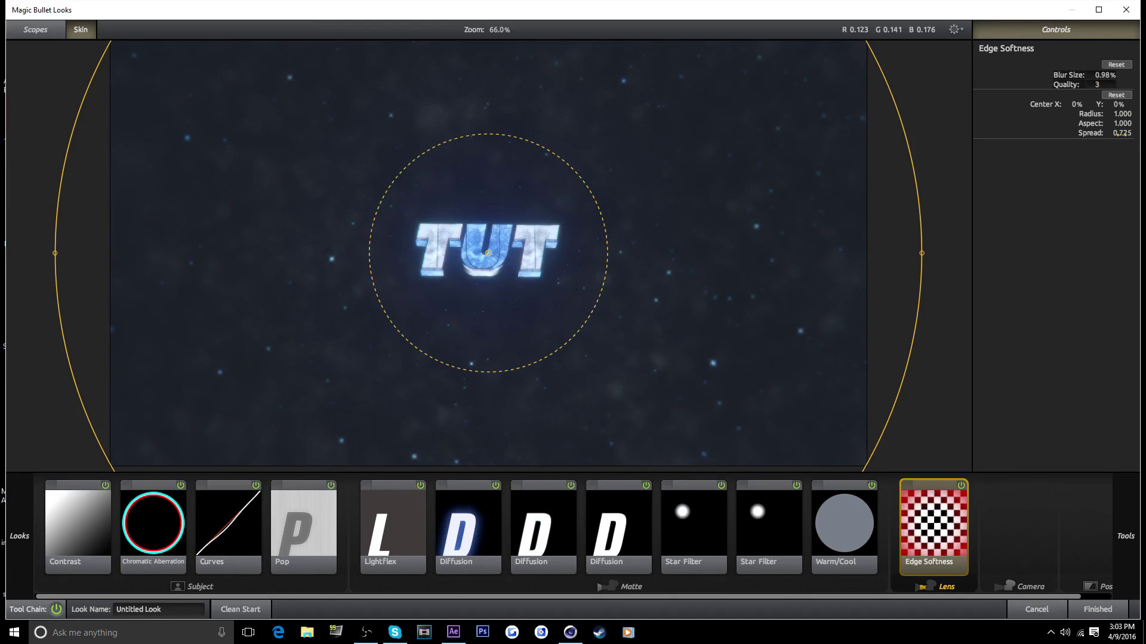
drag(419, 172, 424, 179)
drag(394, 223, 382, 215)
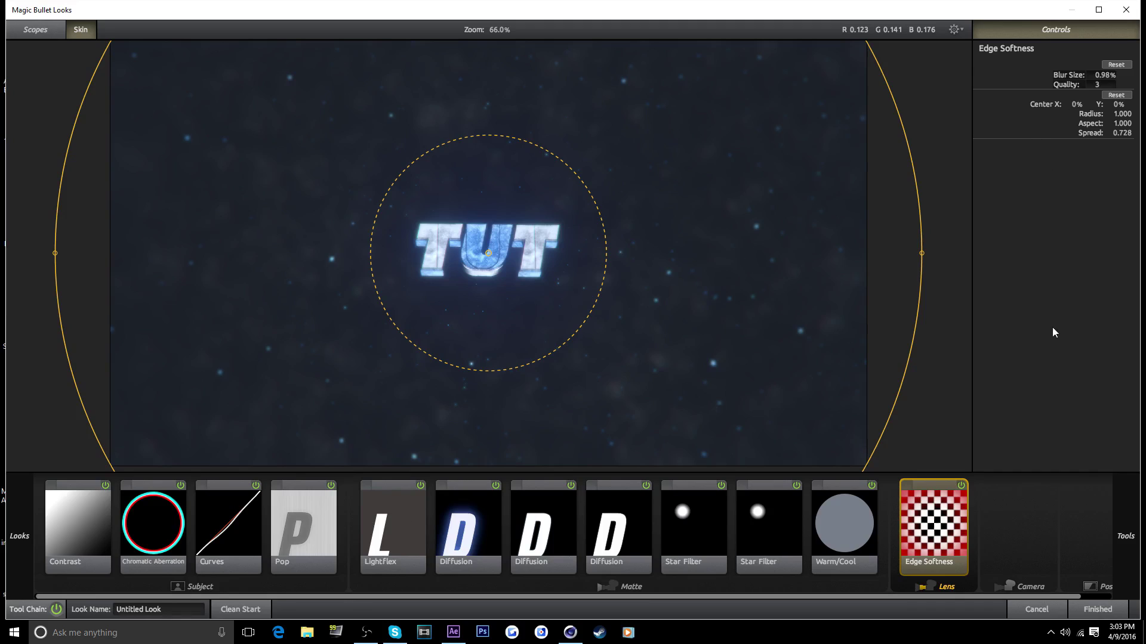
Add a Chromatic Aberration tool to the Lens stage and set its Red/Cyan value to 1.
mouse_move(1129, 531)
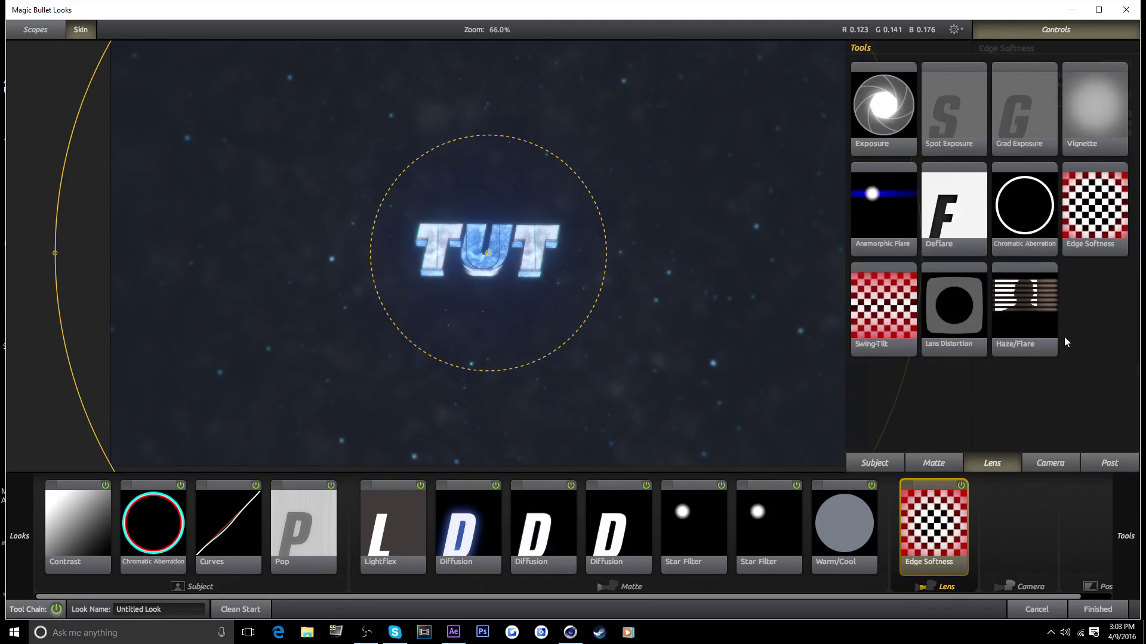
double_click(1022, 218)
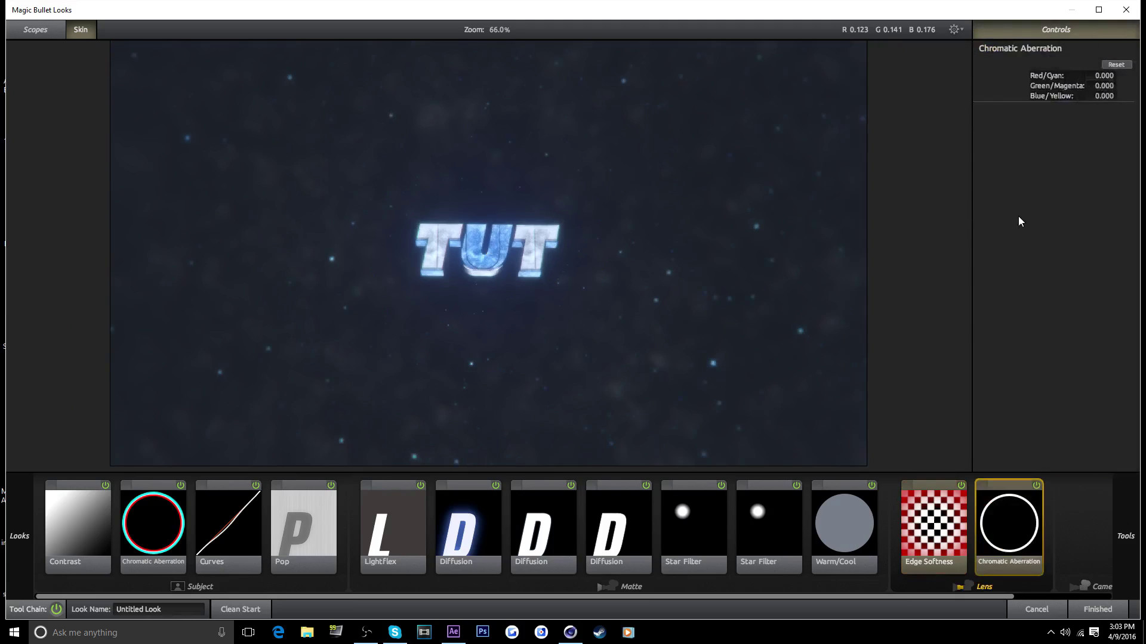
click(1104, 76)
text(1)
key(Return)
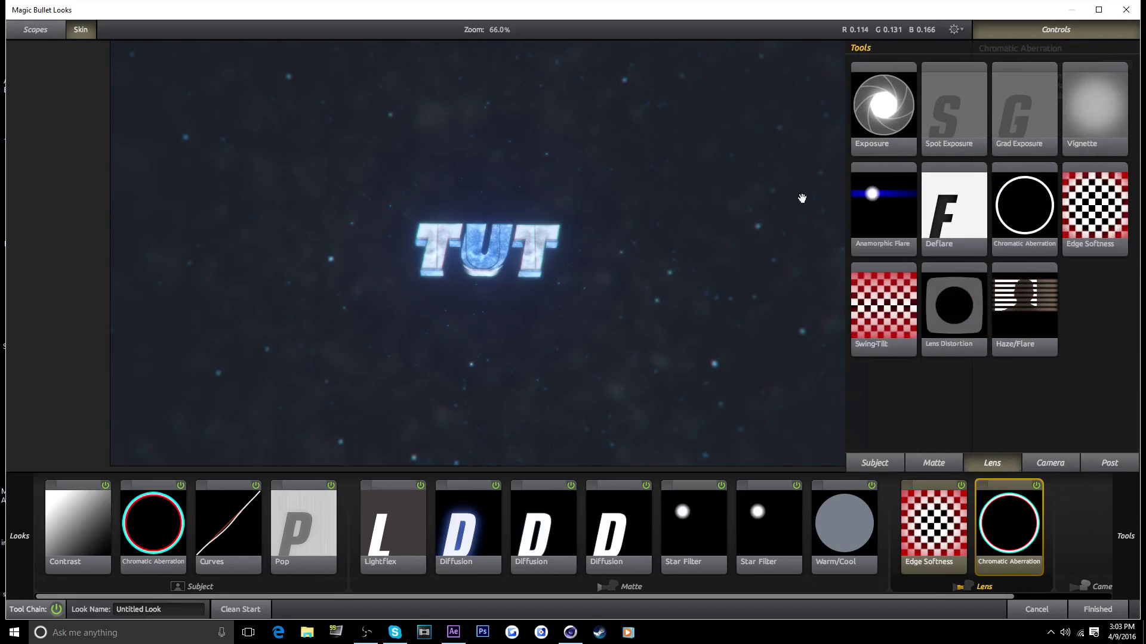
Add an Anamorphic Flare to the Lens stage and tint it light blue with R 0.804 and G 1.374.
mouse_move(1126, 539)
double_click(901, 223)
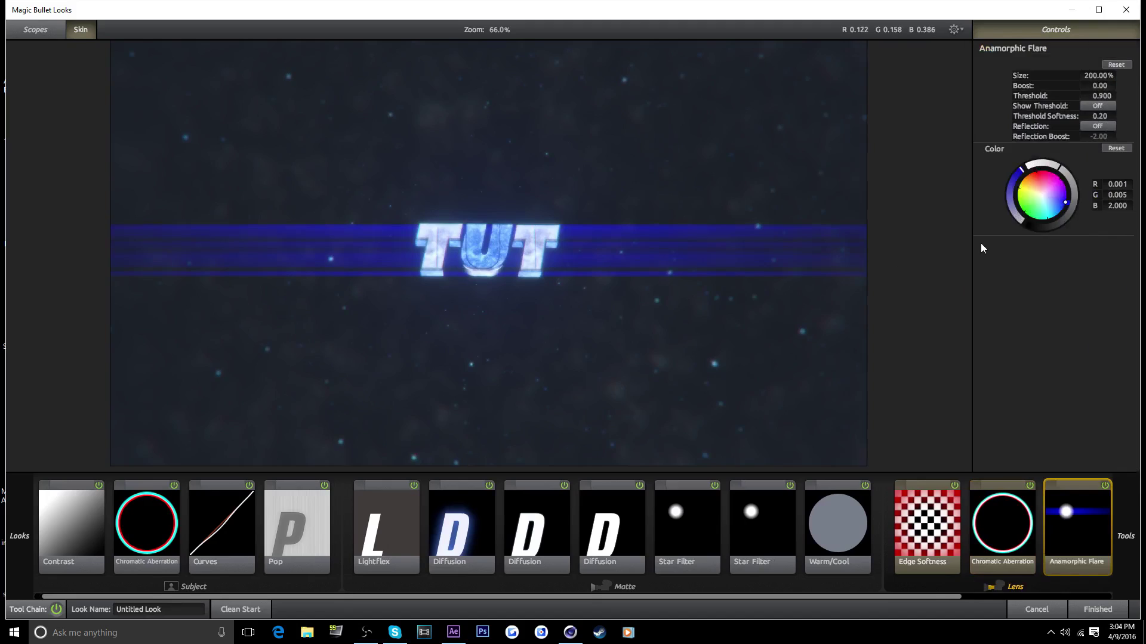
click(1056, 209)
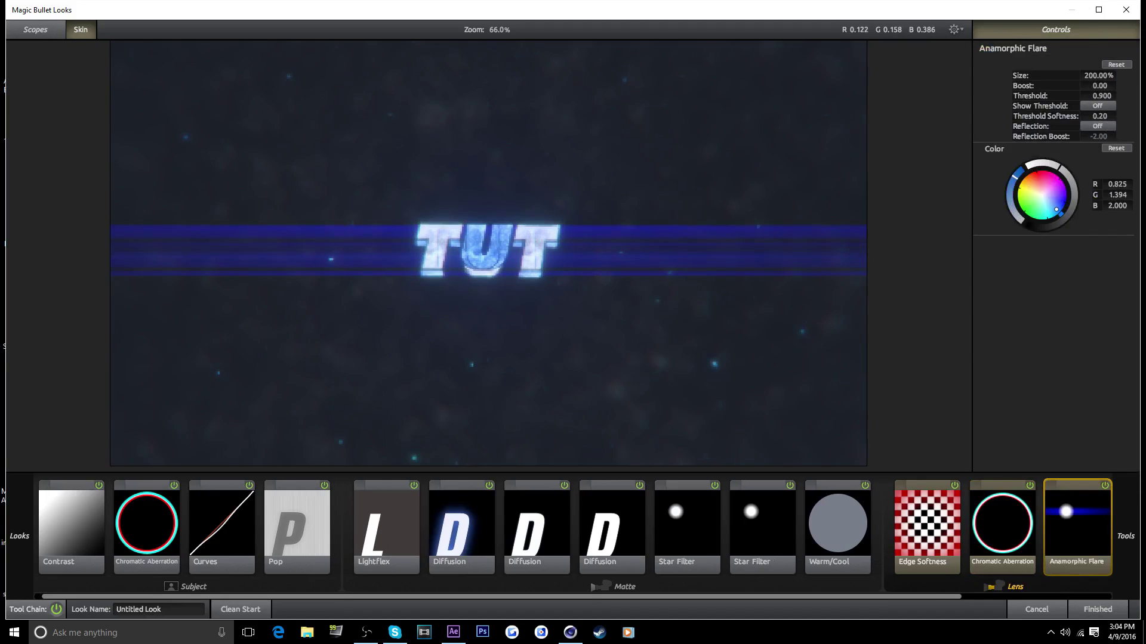
drag(1056, 209, 1056, 210)
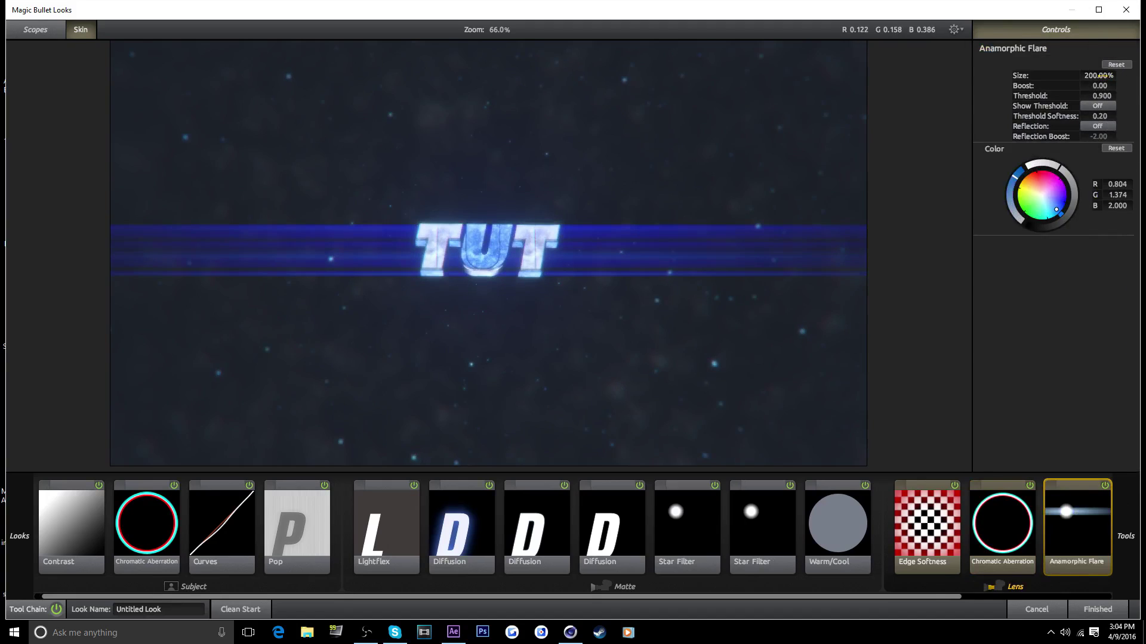
Set the Anamorphic Flare to Size 77%, Boost -4.10 and Threshold 0, and refine its blue to R 0.654 and G 1.159.
click(1099, 76)
text(77)
key(Return)
click(1091, 86)
text(-4.1)
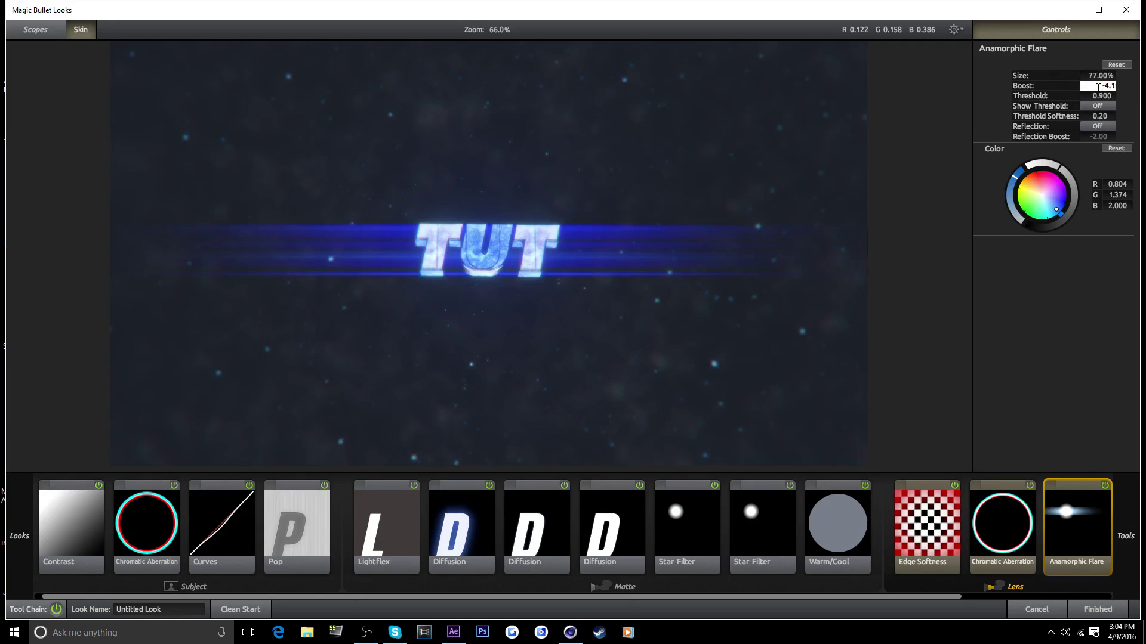
key(Return)
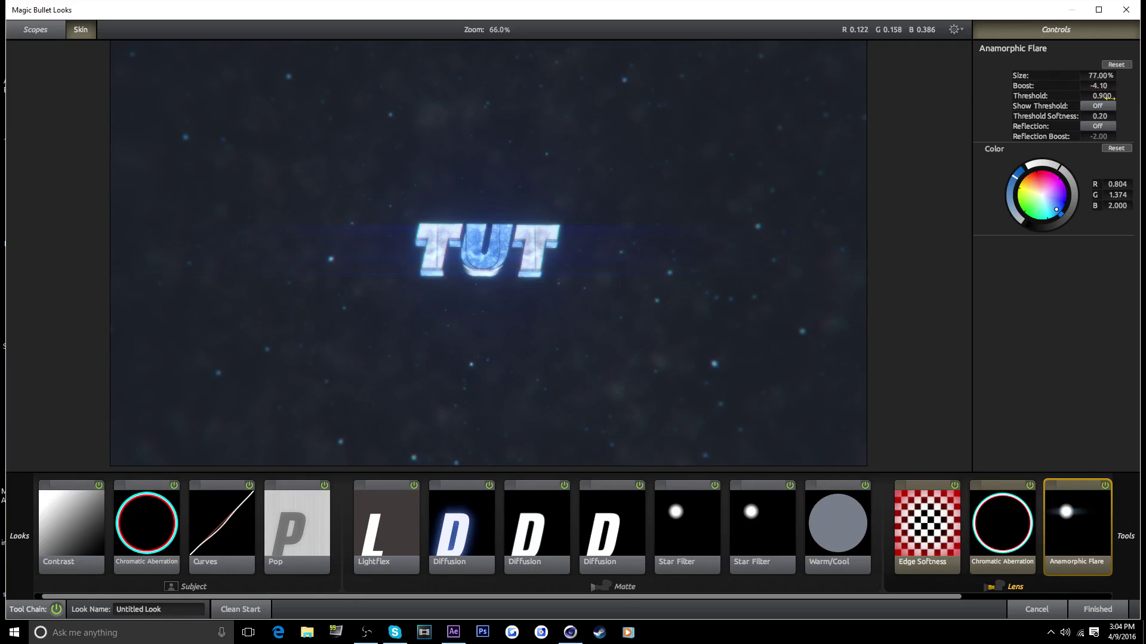
drag(1109, 97, 1051, 98)
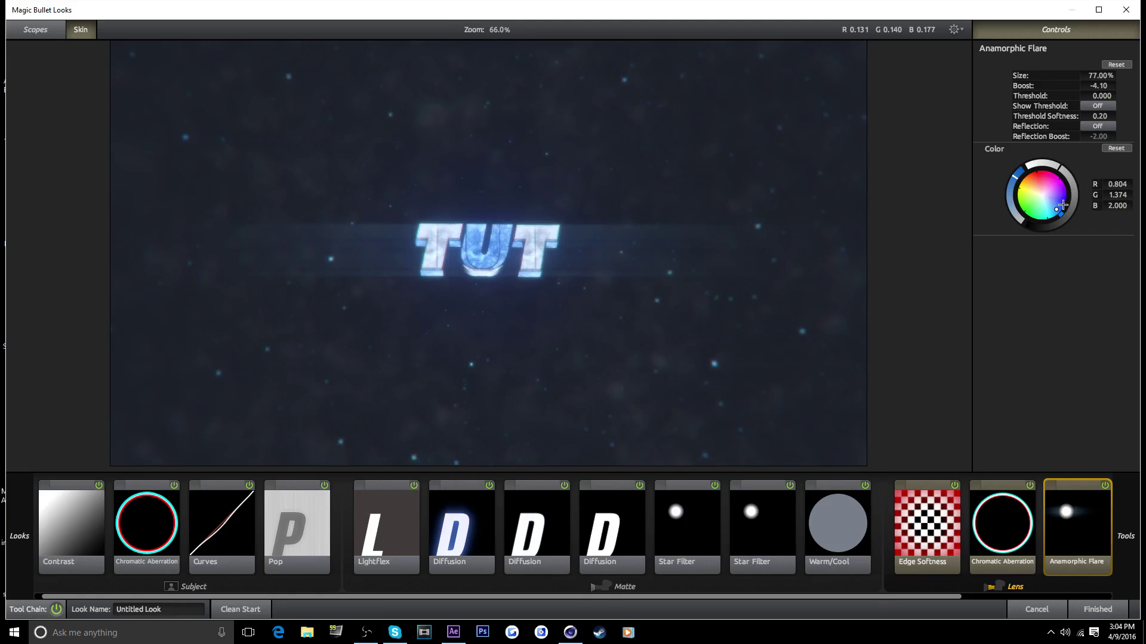
drag(1057, 208, 1056, 209)
Add a Lens Distortion tool with Distortion -25% and Flatten 0%, and compare the image with and without it.
drag(805, 597, 928, 597)
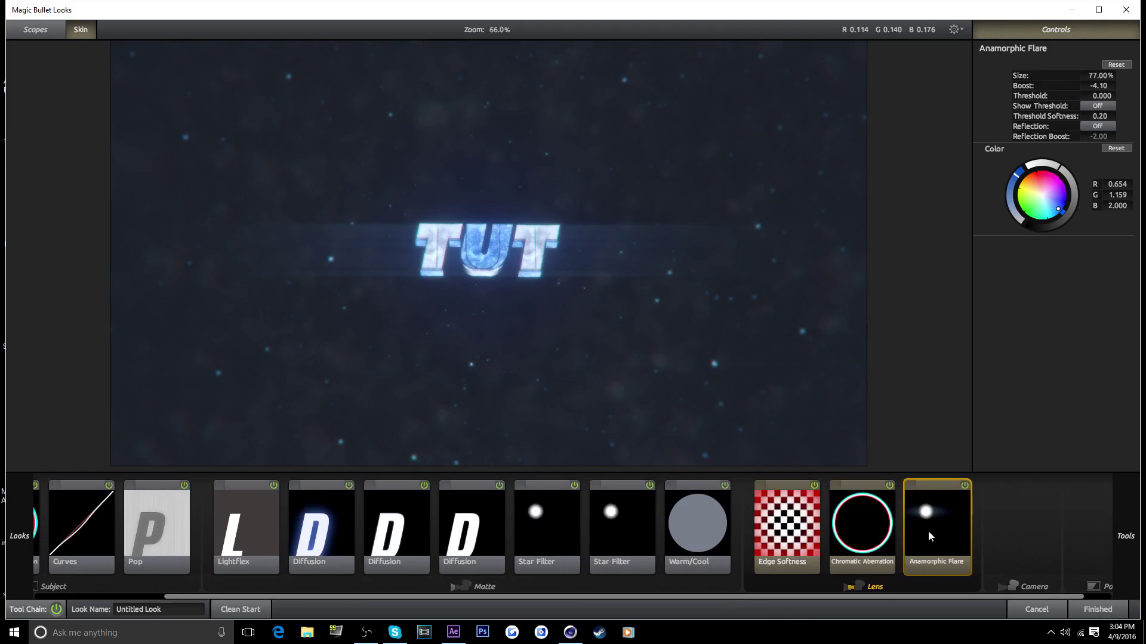
mouse_move(1128, 513)
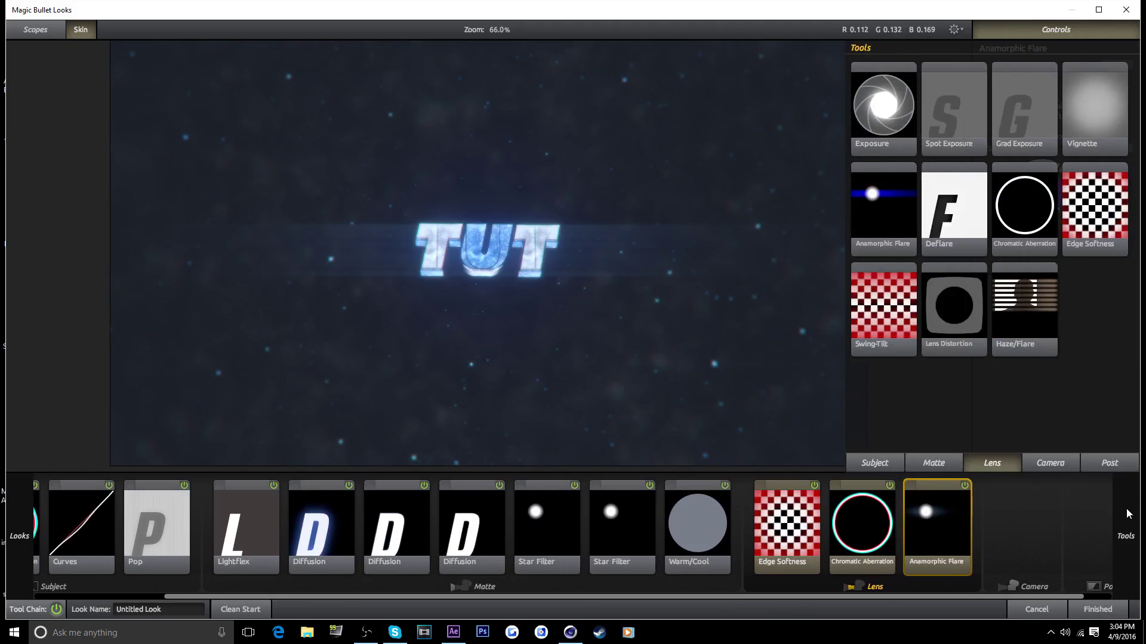
double_click(957, 316)
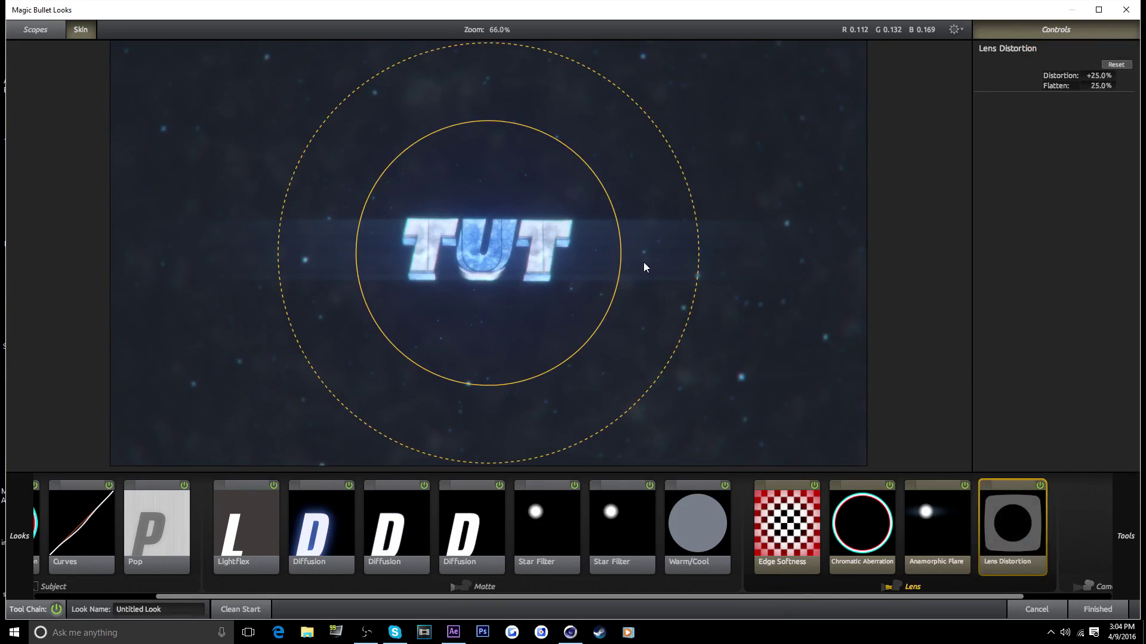
drag(1099, 76, 1077, 87)
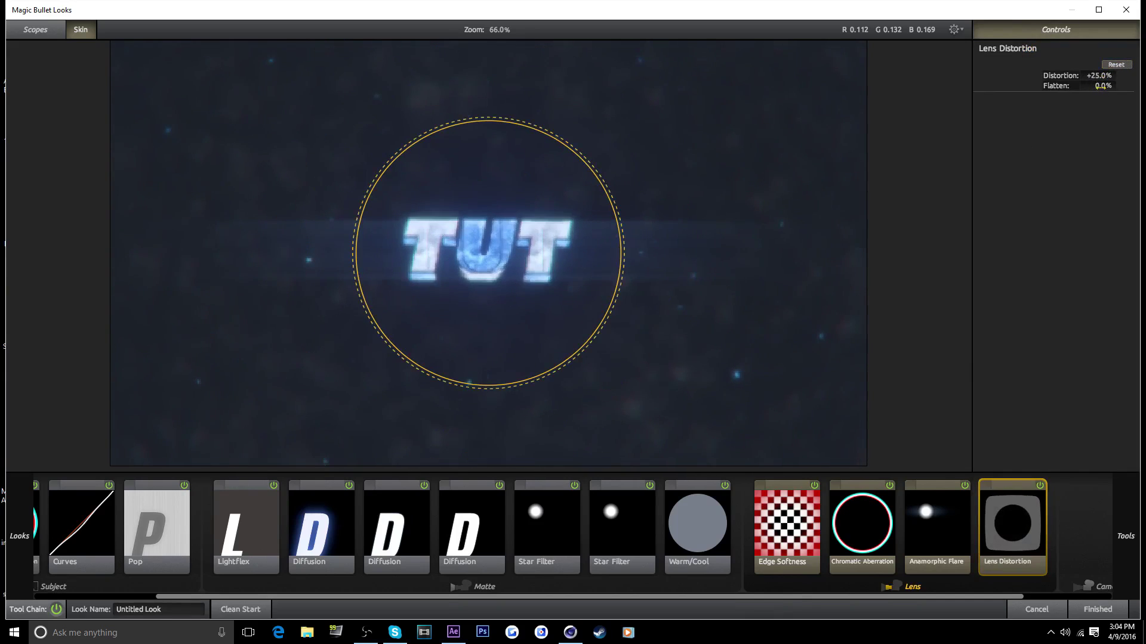
click(1100, 76)
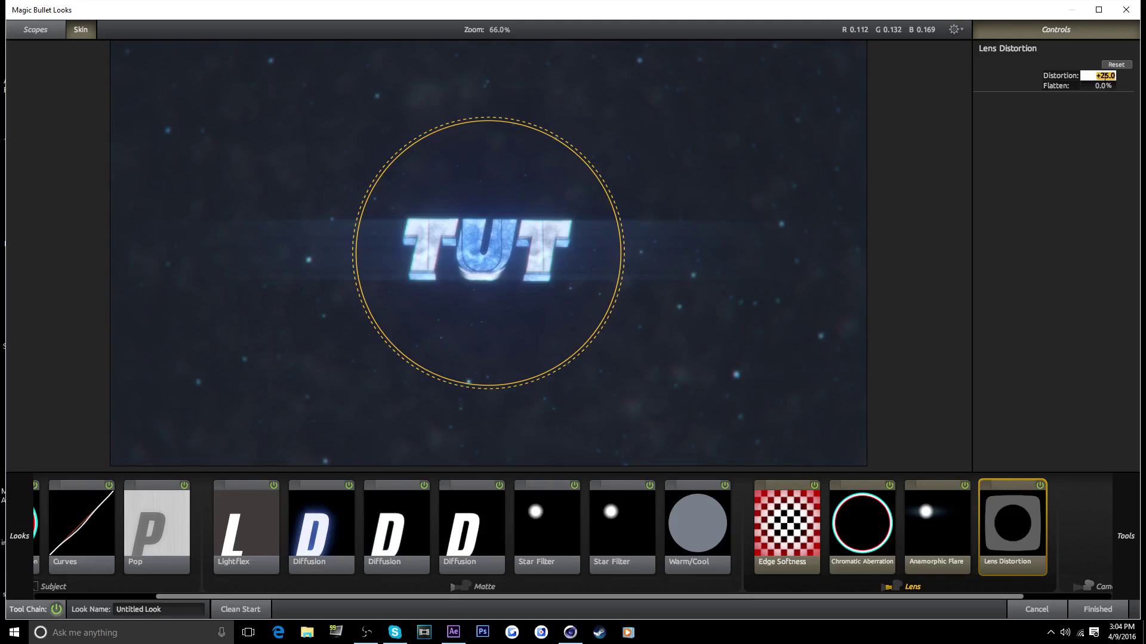
key(BackSpace)
text(-25)
key(Return)
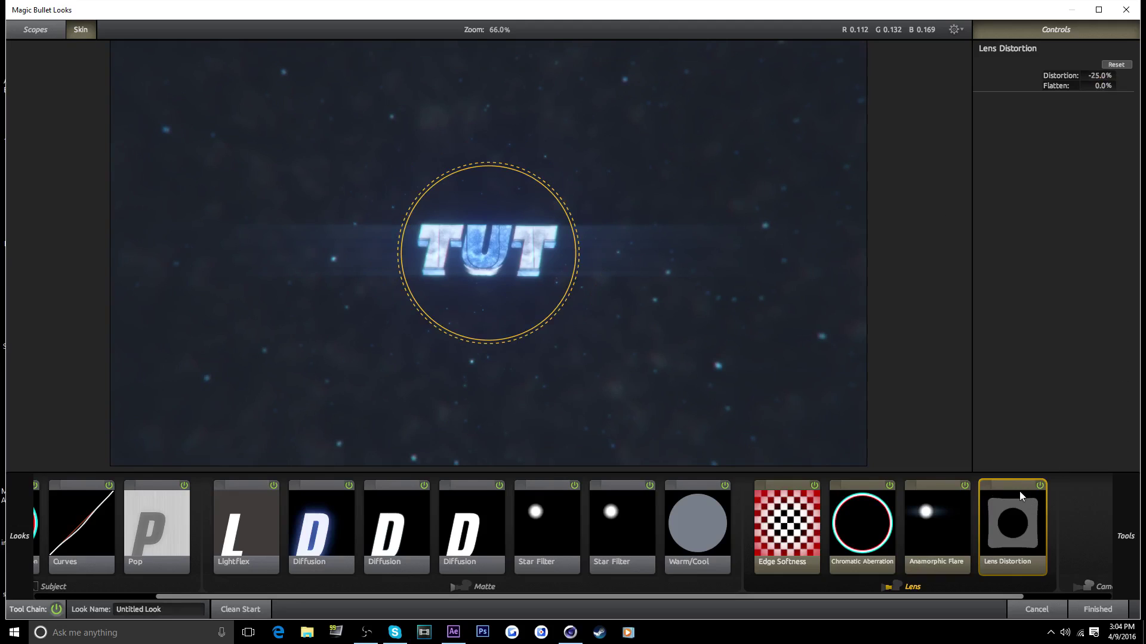
click(1039, 486)
click(1039, 486)
click(1039, 485)
click(1039, 485)
Add a Vignette to the Lens stage with Radius 0.941 and Aspect 1.828.
mouse_move(1141, 398)
click(1087, 131)
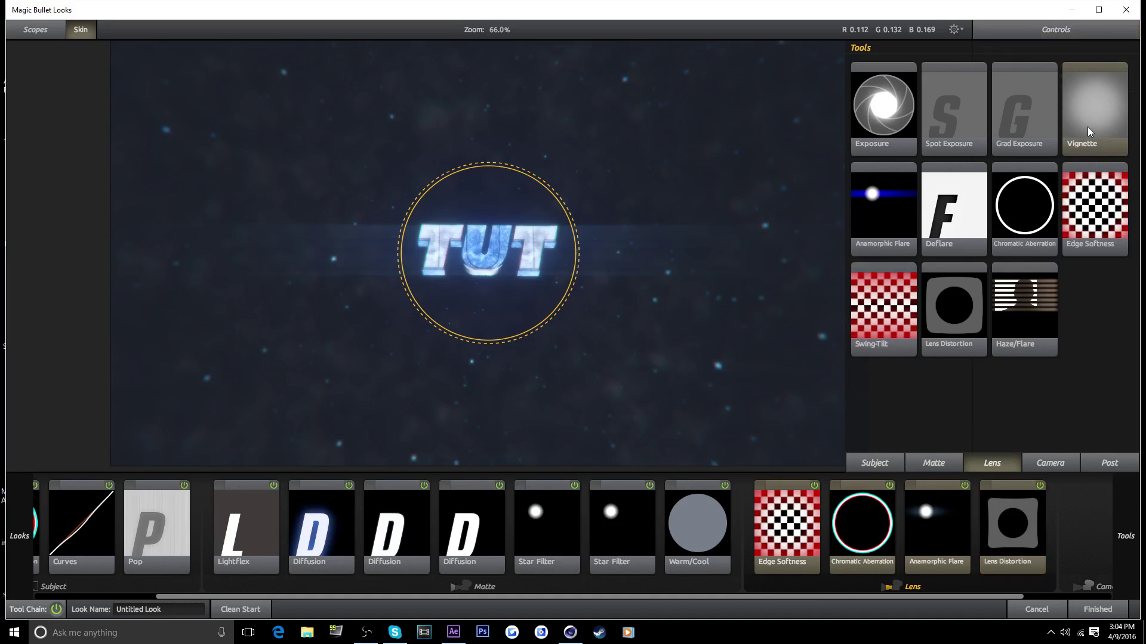
double_click(1087, 132)
scroll(701, 221, down, 4)
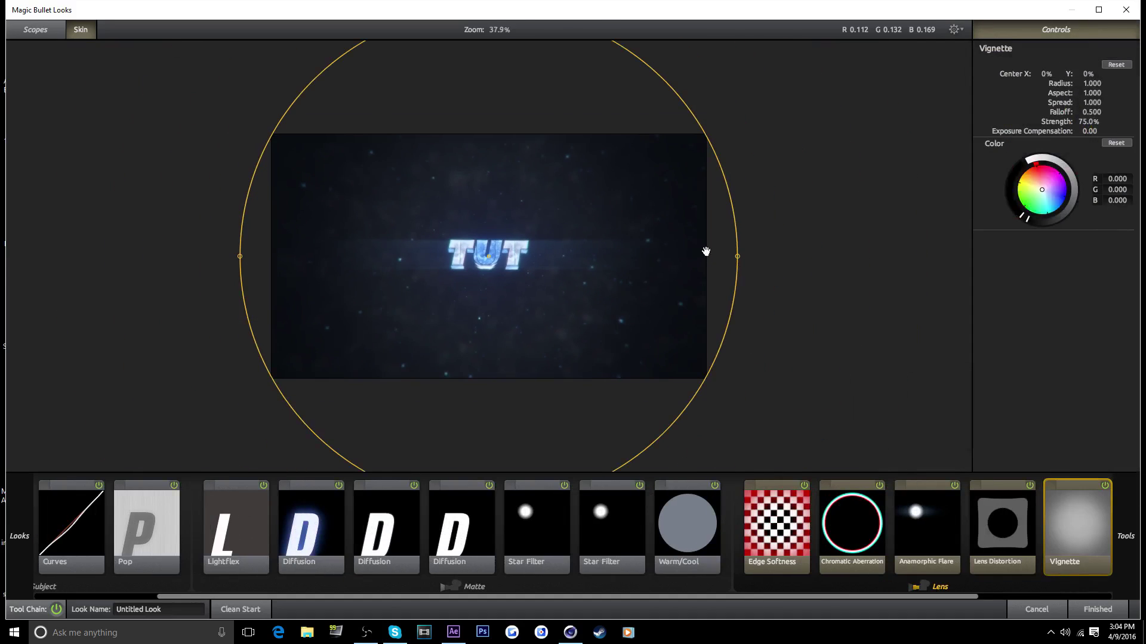
drag(239, 256, 210, 258)
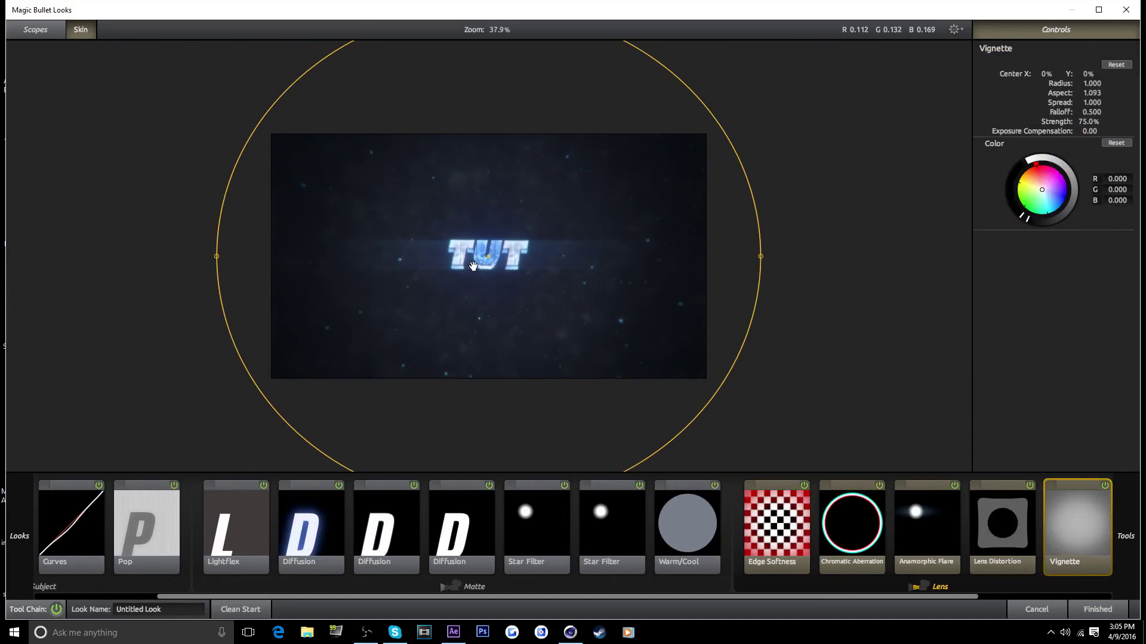
scroll(509, 233, up, 6)
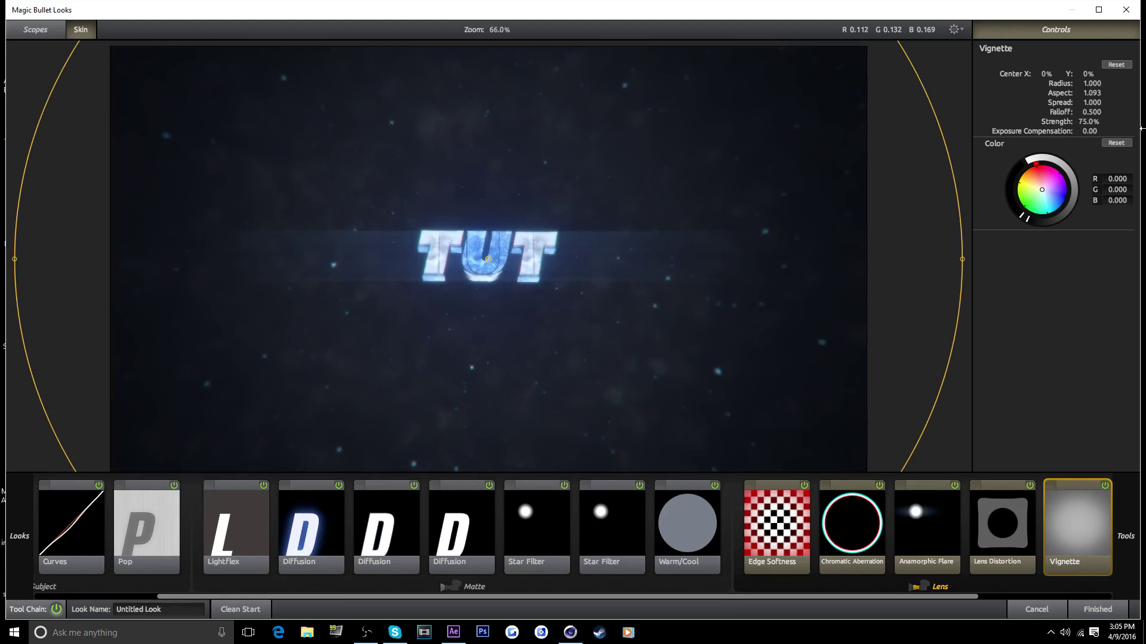
click(1091, 84)
text(.941)
key(Return)
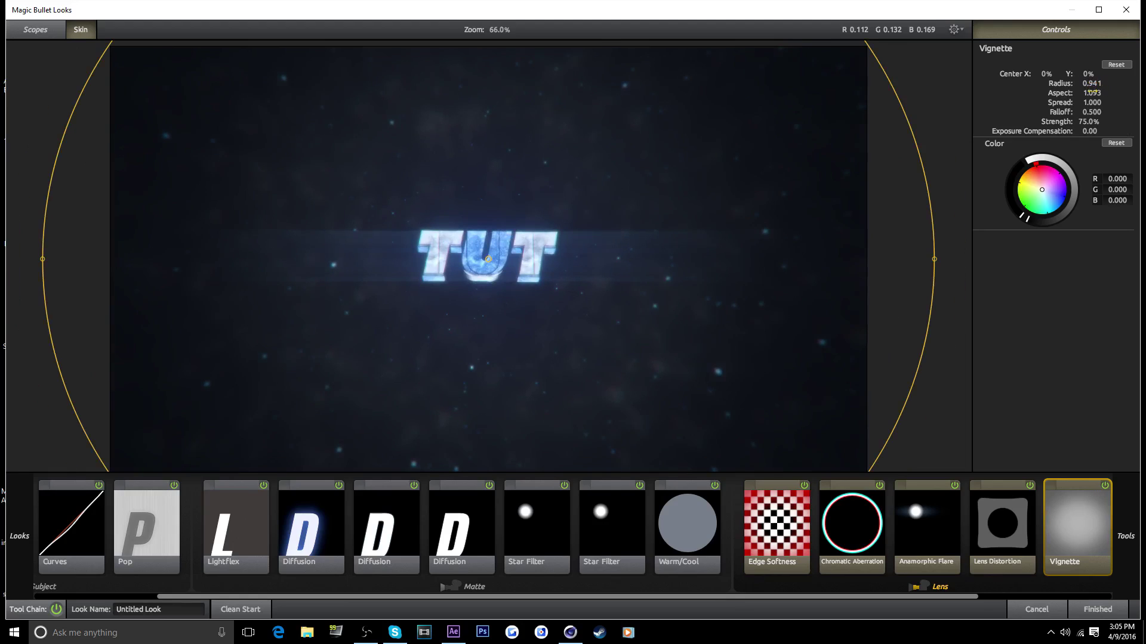
click(1090, 92)
text(1.828)
key(Return)
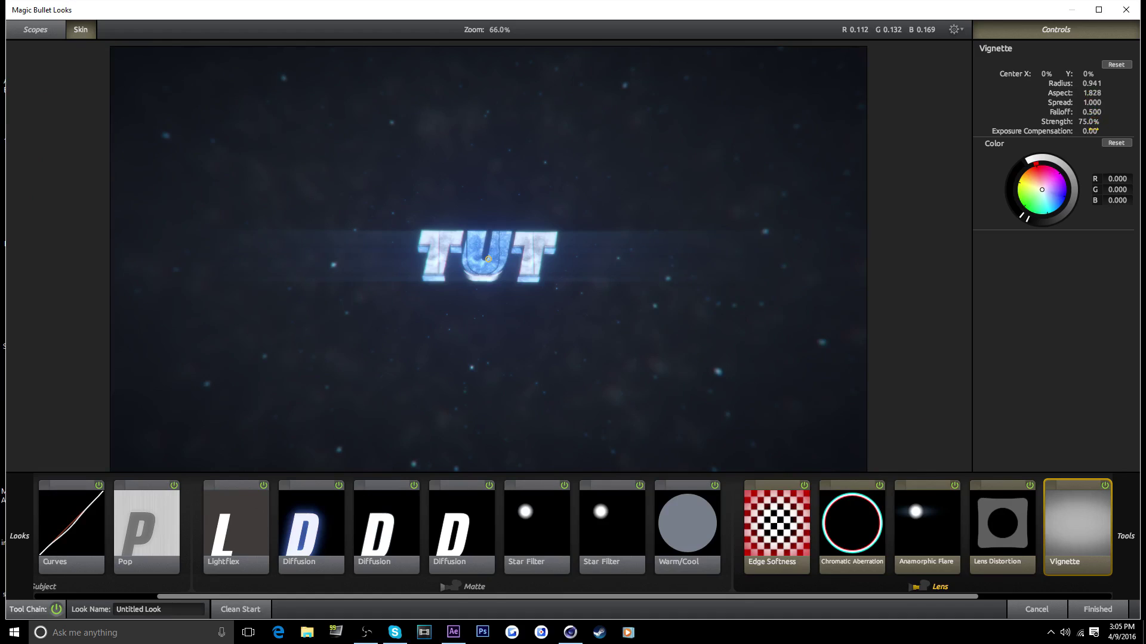
Try widening the Vignette's ellipse around the frame and undo the change.
scroll(760, 280, down, 3)
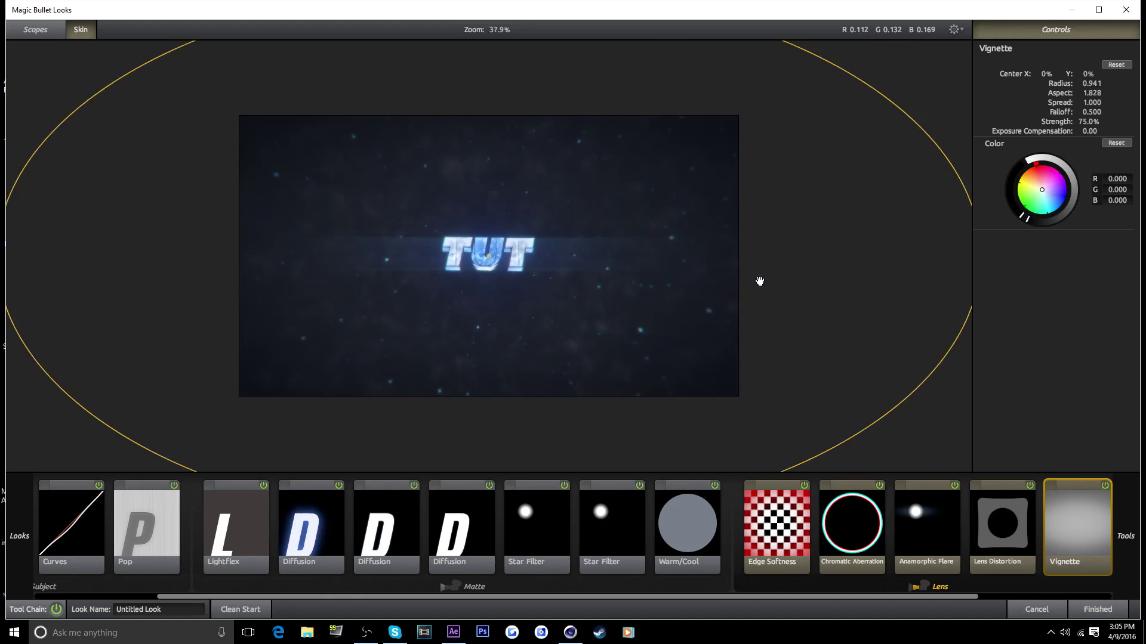
scroll(758, 279, up, 2)
scroll(759, 280, down, 5)
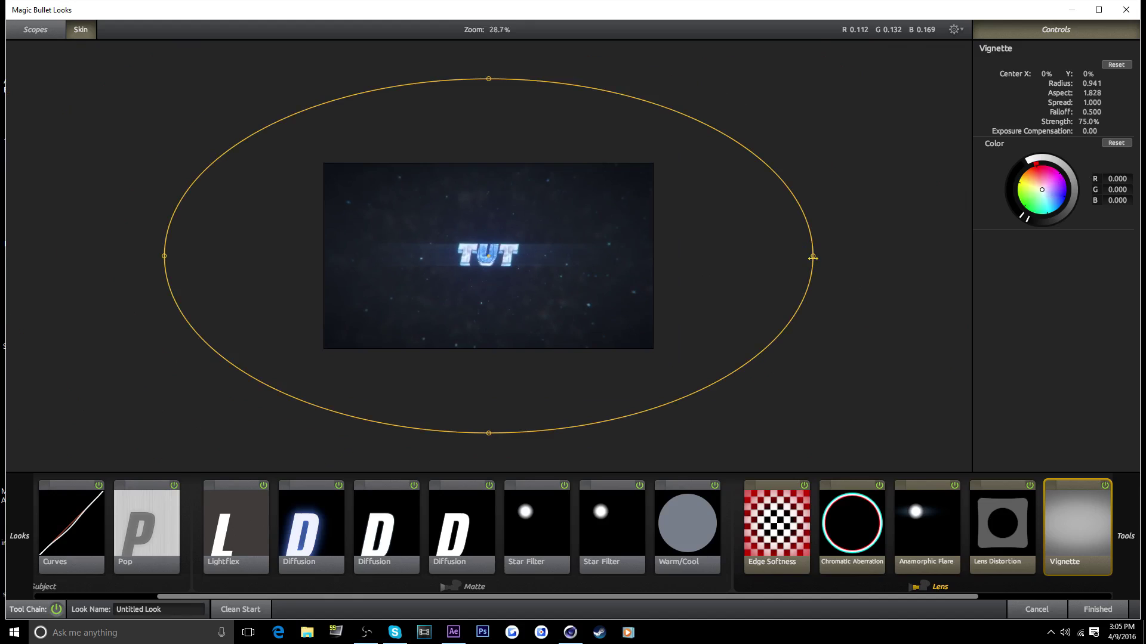
mouse_move(813, 257)
mouse_down()
mouse_move(856, 256)
mouse_move(827, 257)
mouse_up()
key(ctrl+z)
scroll(493, 235, up, 3)
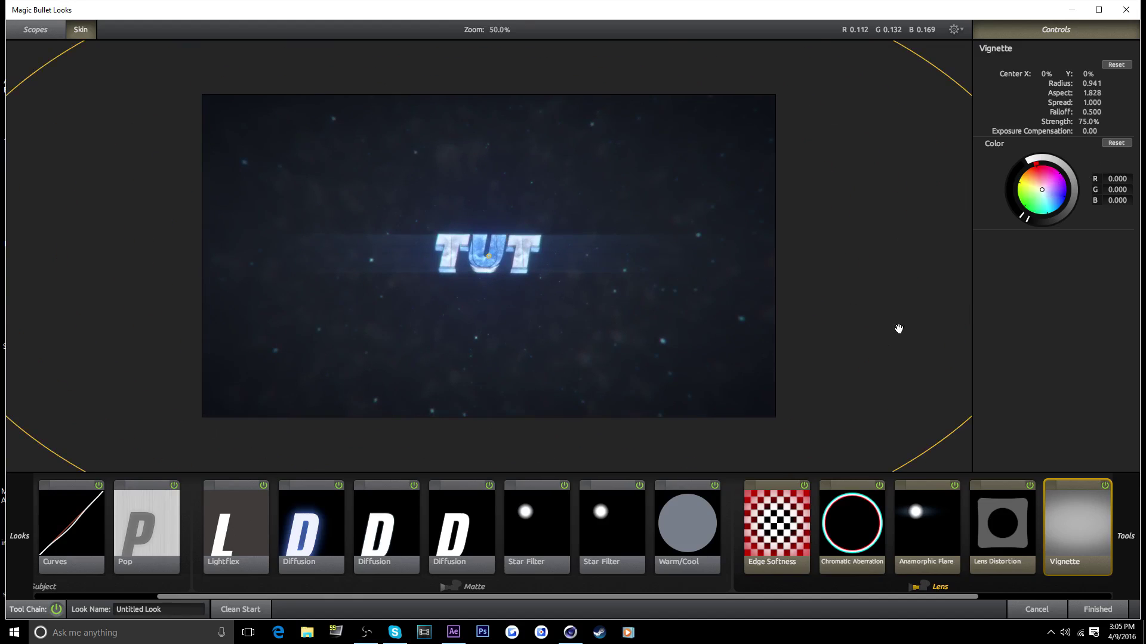
mouse_move(1126, 556)
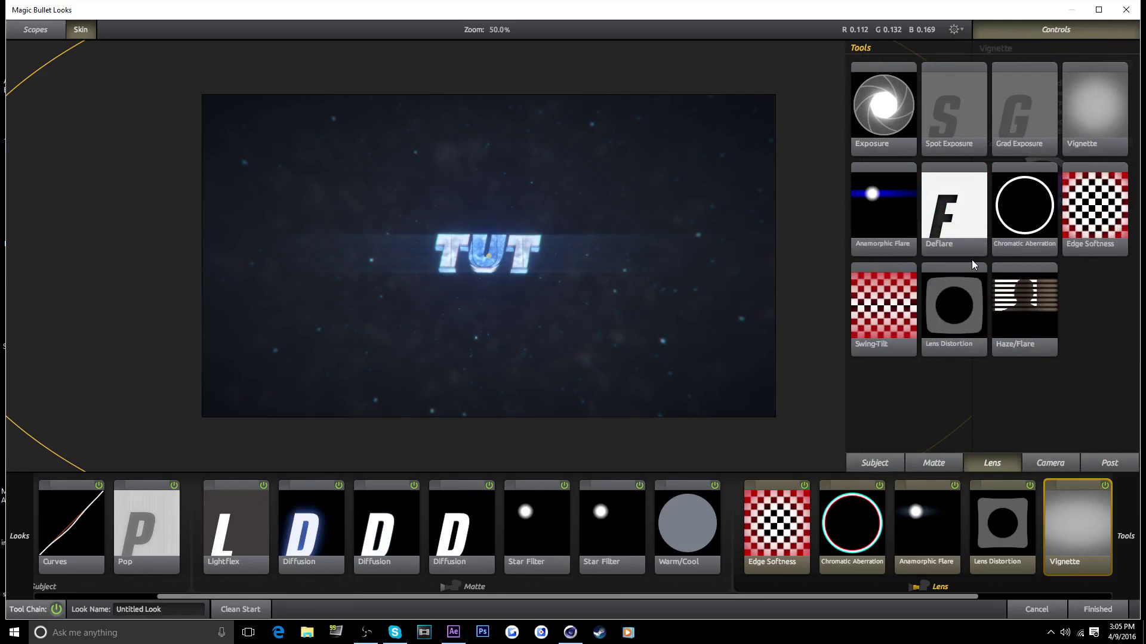
Add a Ranged Saturation tool to the Camera stage with Saturation Highlight 51%, Midtone 80% and Shadow 85%.
click(1051, 463)
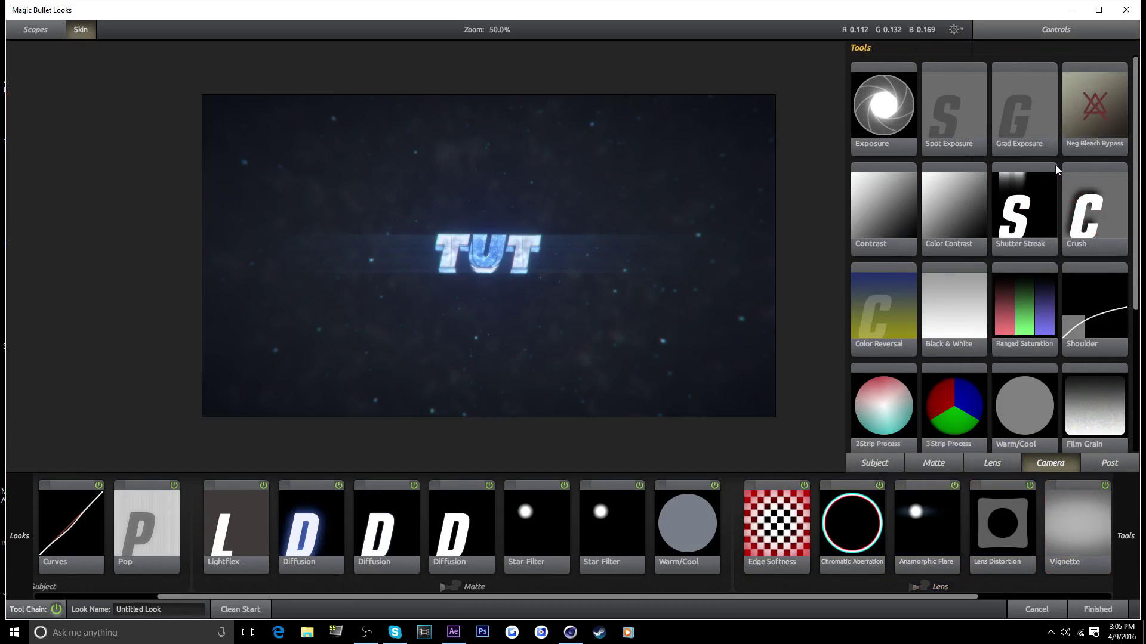
scroll(1062, 203, down, 1)
double_click(1016, 279)
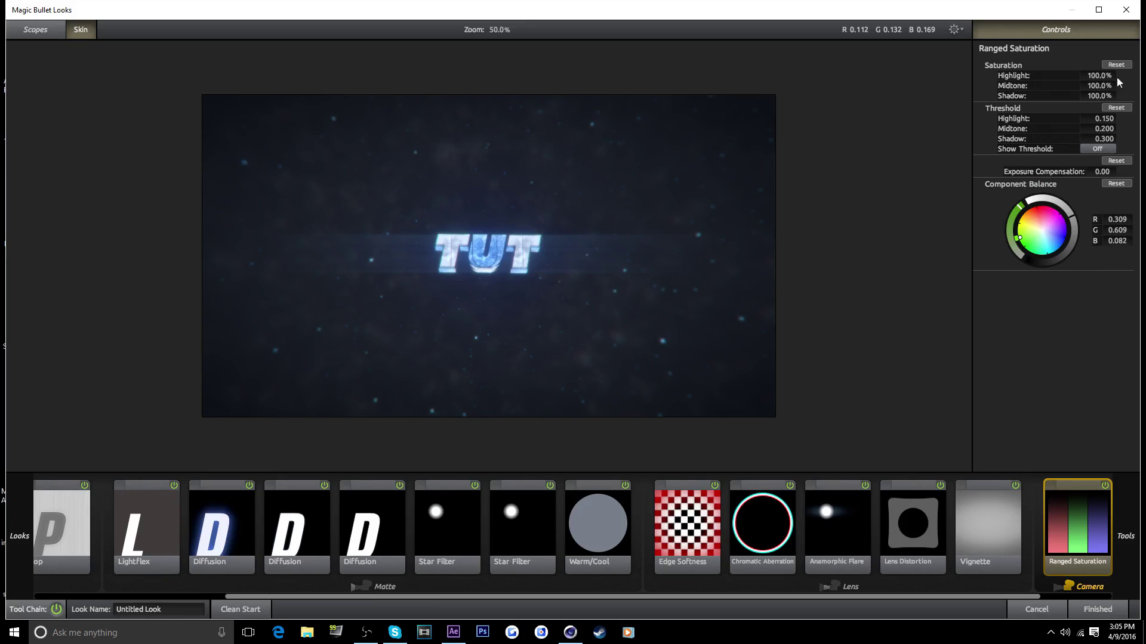
drag(1099, 75, 1085, 75)
drag(1094, 88, 1088, 88)
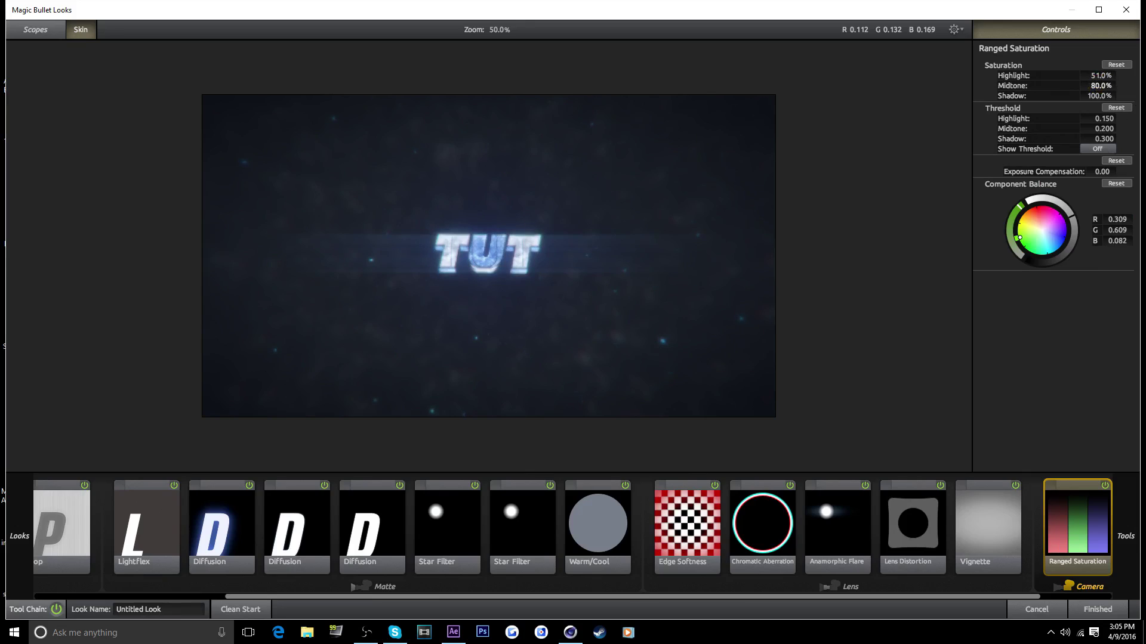
drag(1100, 96, 1090, 95)
Compare the image with and without the Ranged Saturation tool.
click(1105, 485)
click(1105, 486)
click(1105, 486)
click(1105, 485)
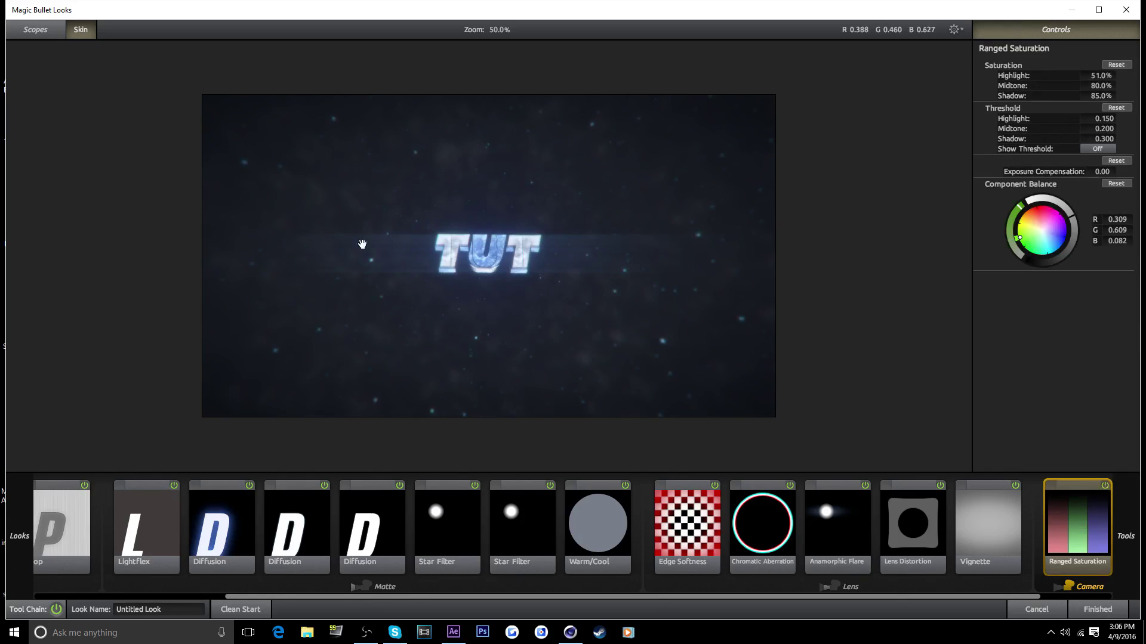
Add a 3-Strip Process tool to the Camera stage with Strength -2%.
mouse_move(1141, 370)
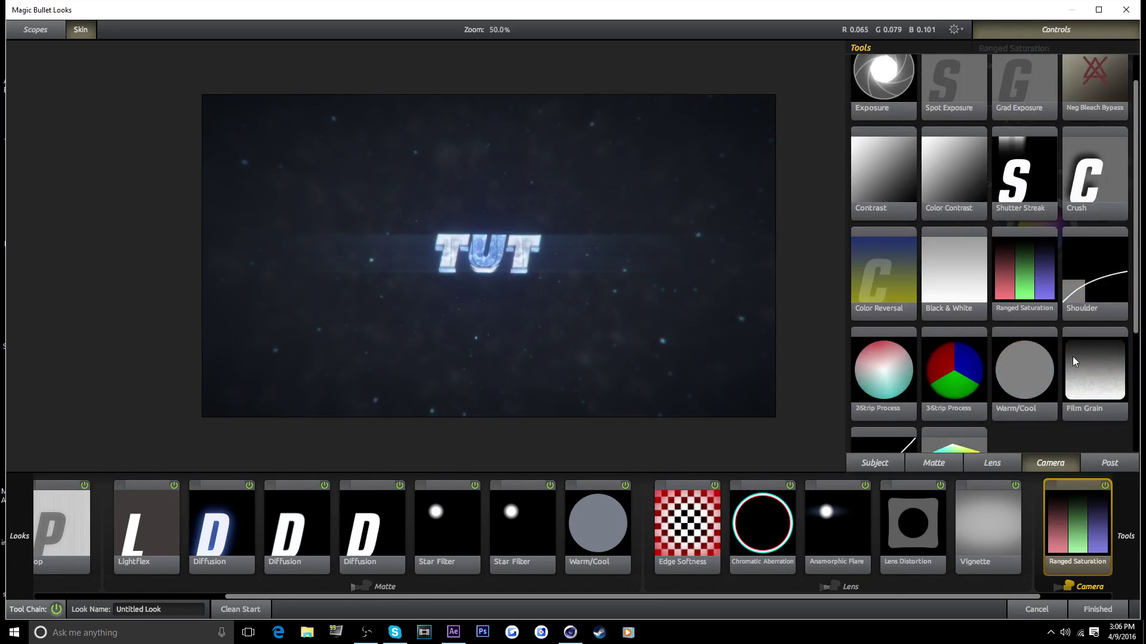
scroll(1050, 294, down, 3)
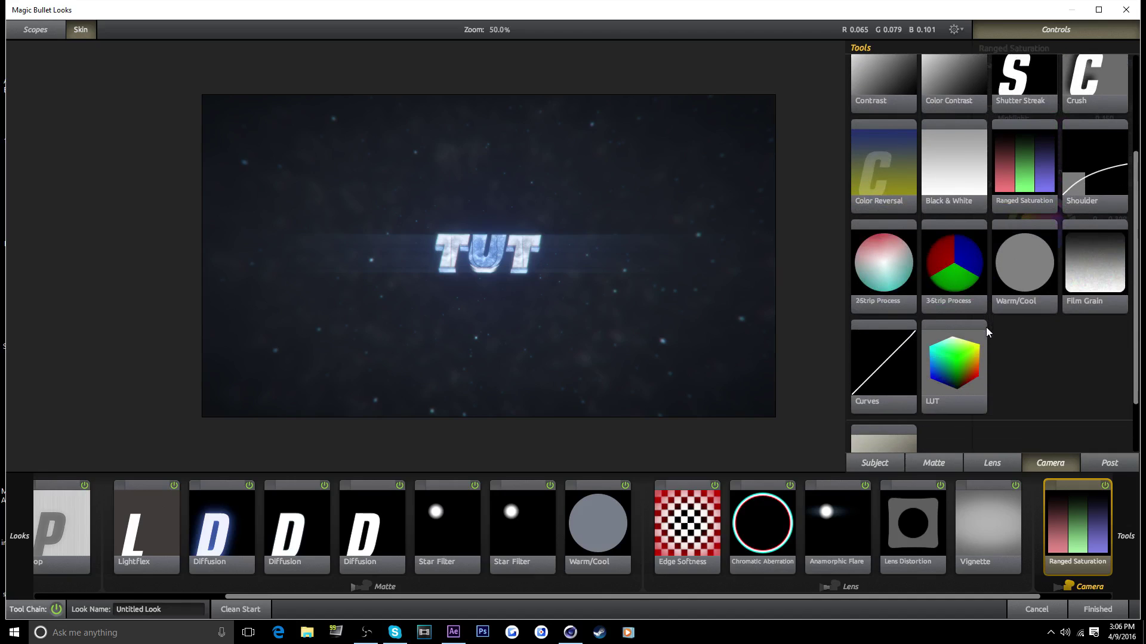
double_click(951, 277)
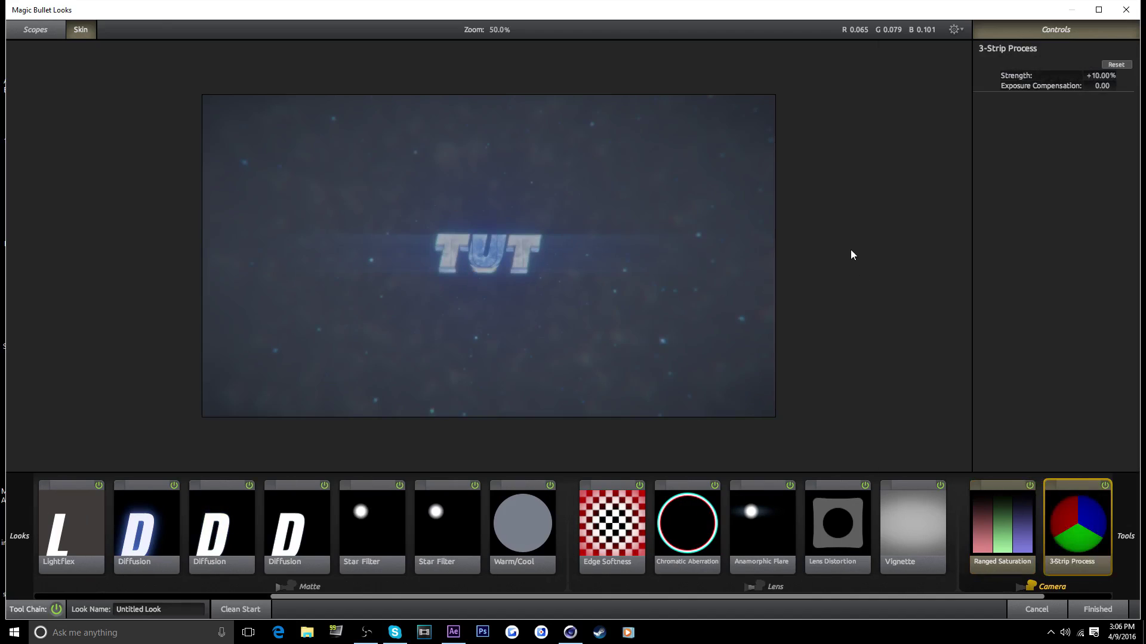
click(1105, 76)
text(-2)
key(Return)
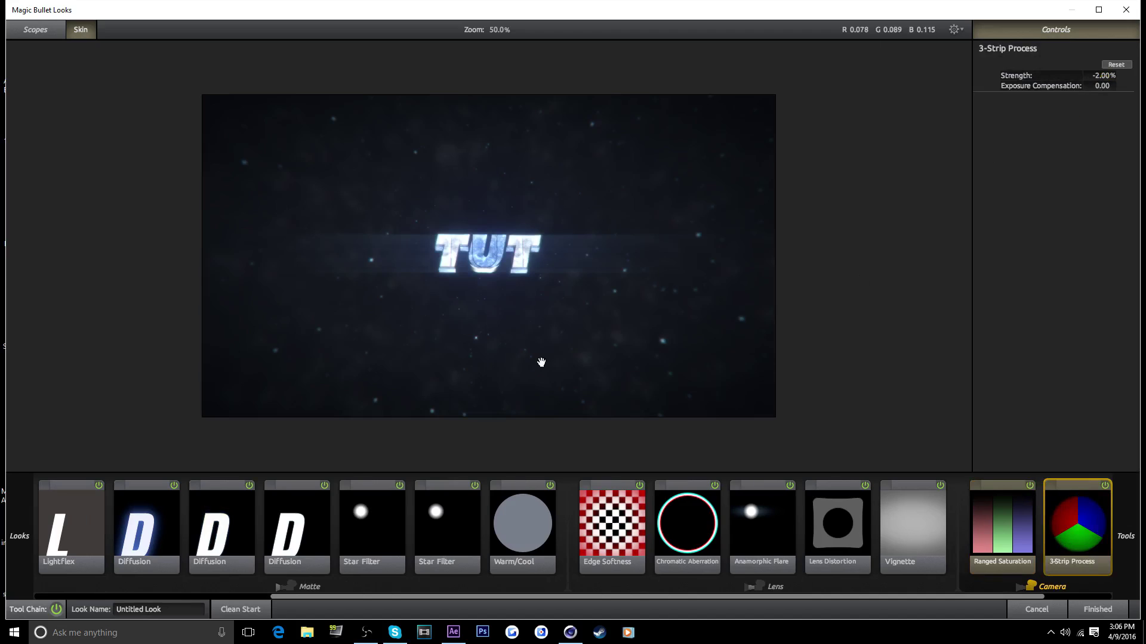
Add a Shoulder tool to the Camera stage and adjust its Brightest Value.
mouse_move(1132, 542)
scroll(1056, 421, down, 3)
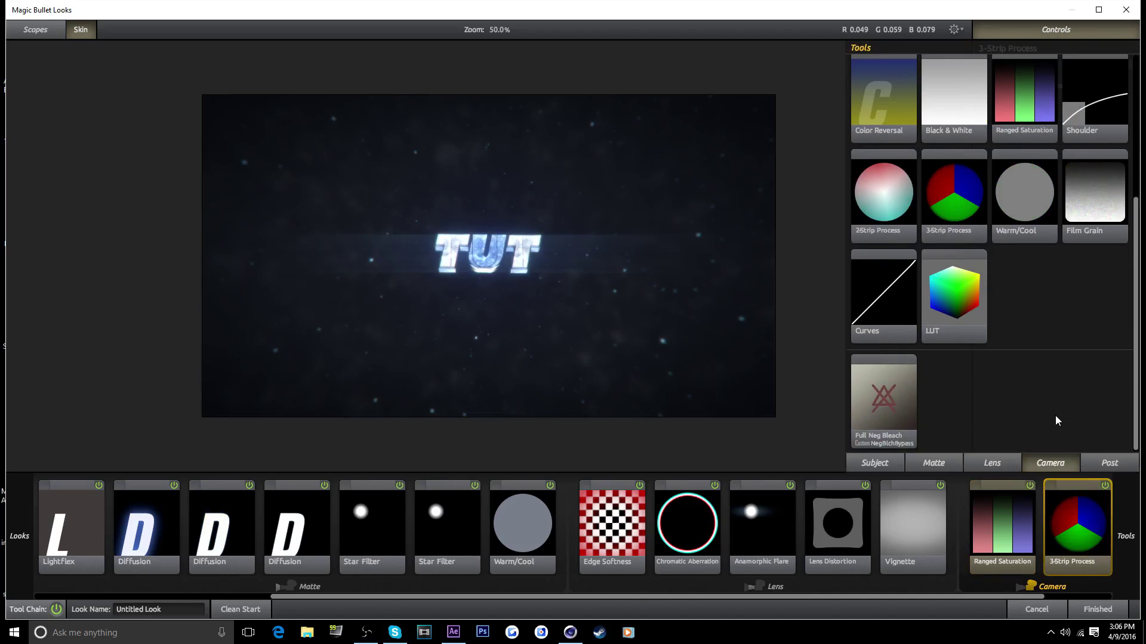
scroll(1056, 421, up, 4)
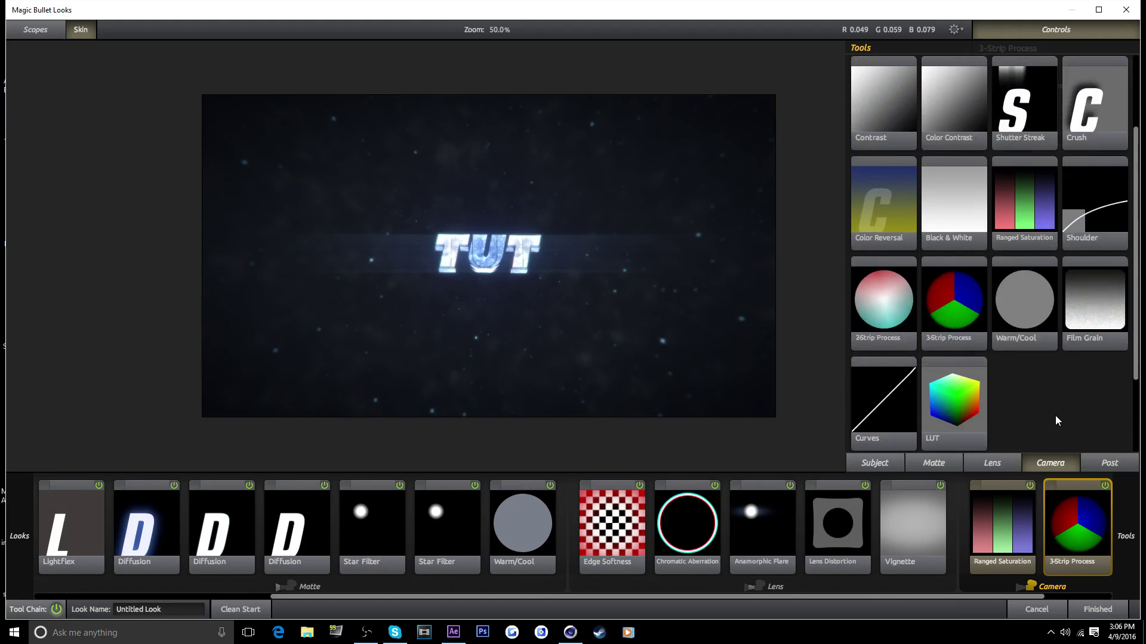
double_click(1104, 195)
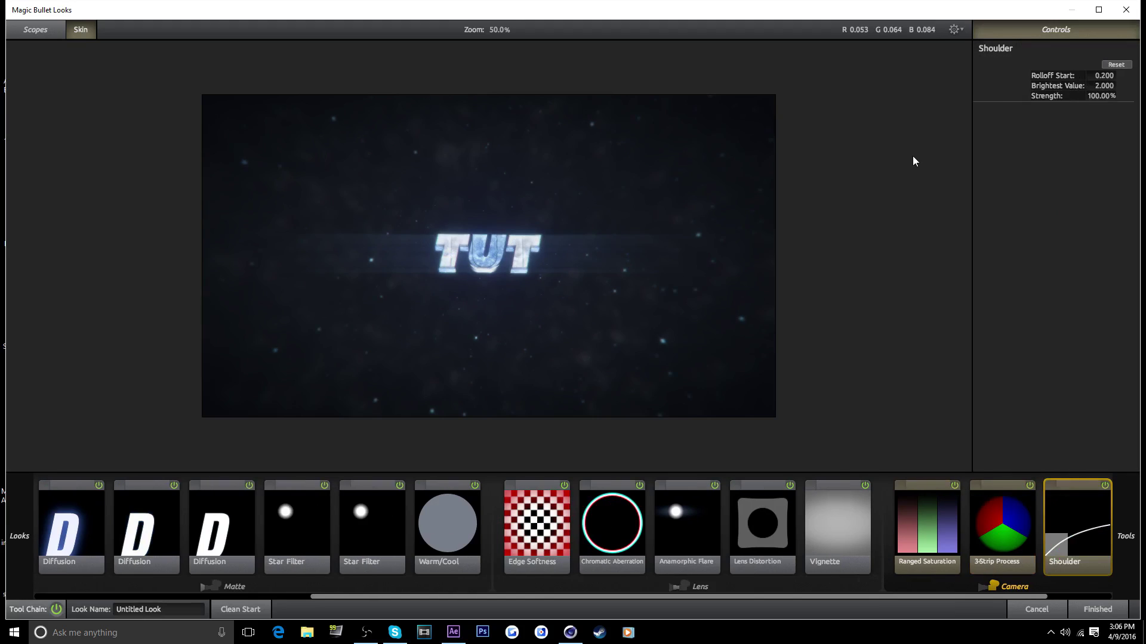
click(1105, 85)
key(Return)
Add a Pop tool to the Post stage, lowering its Size and raising its Pop amount.
mouse_move(1134, 521)
scroll(1075, 386, down, 3)
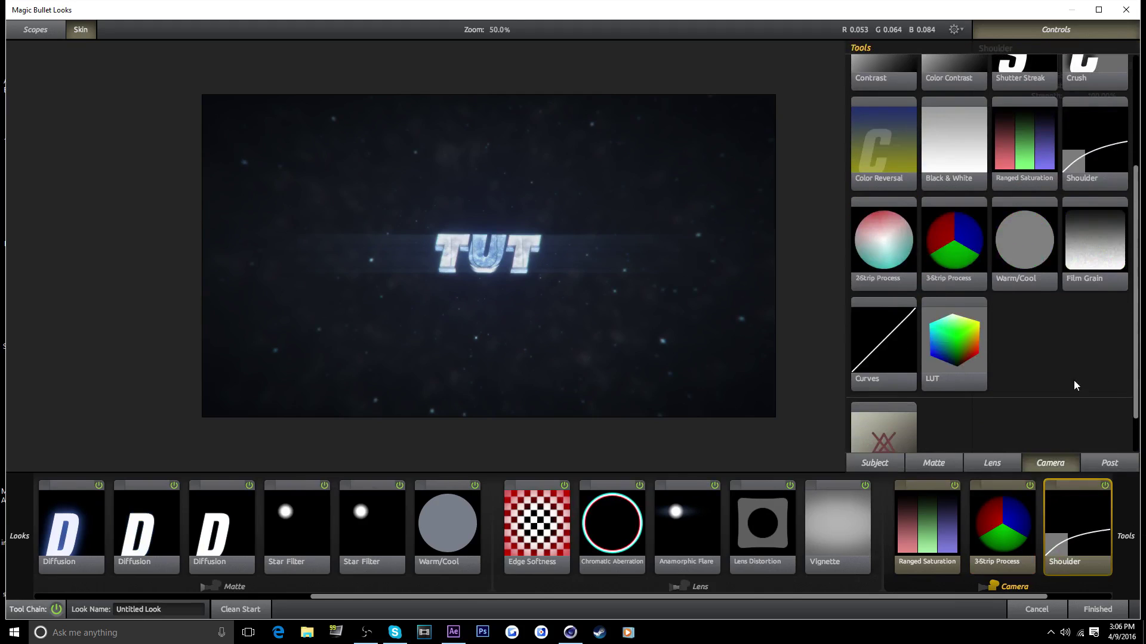
scroll(1075, 377, up, 5)
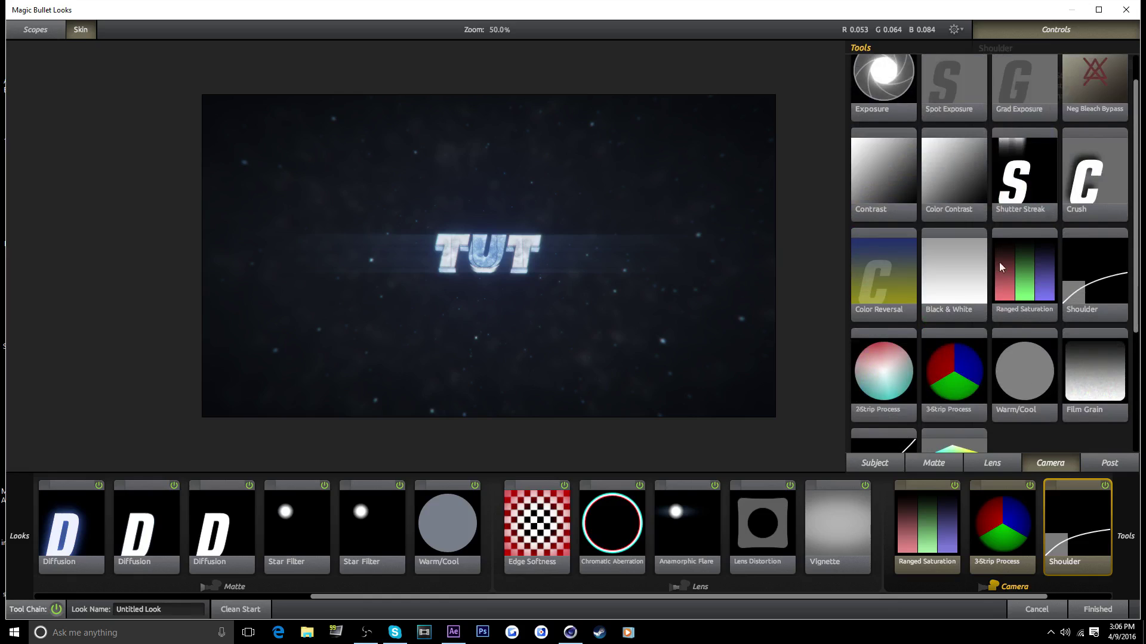
scroll(1002, 267, up, 1)
scroll(1055, 386, down, 3)
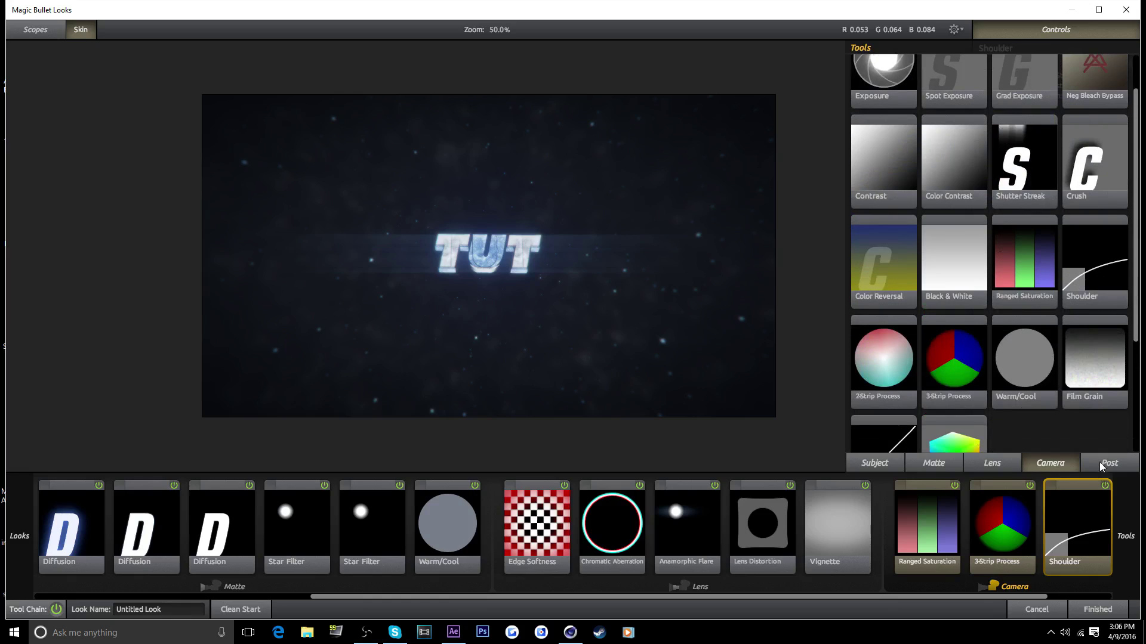
click(1101, 463)
scroll(1063, 401, down, 6)
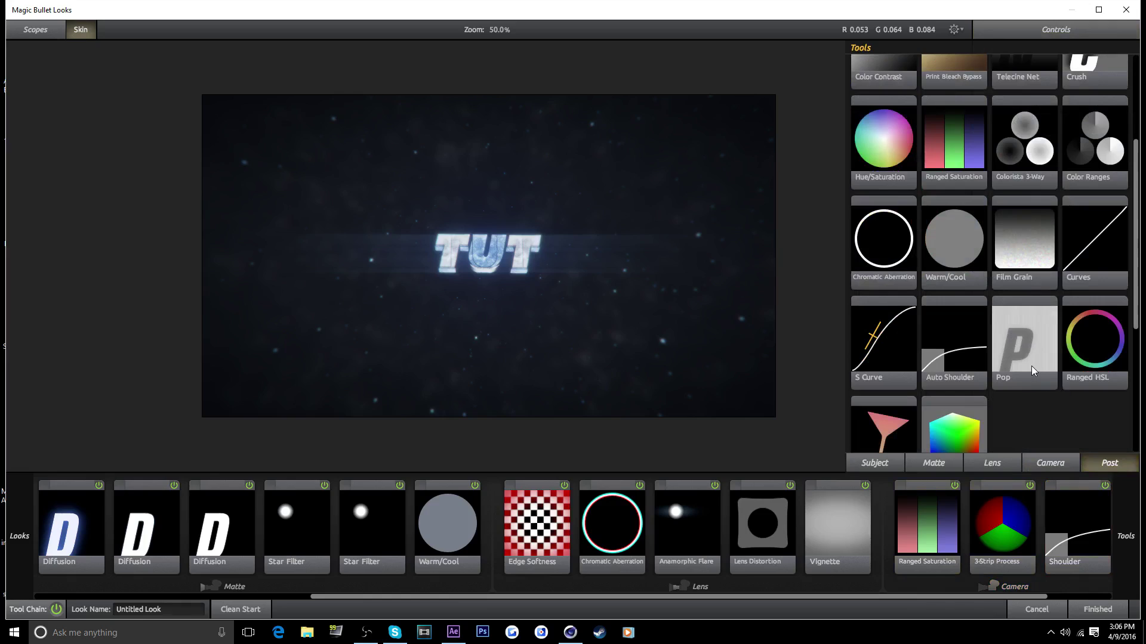
double_click(1033, 371)
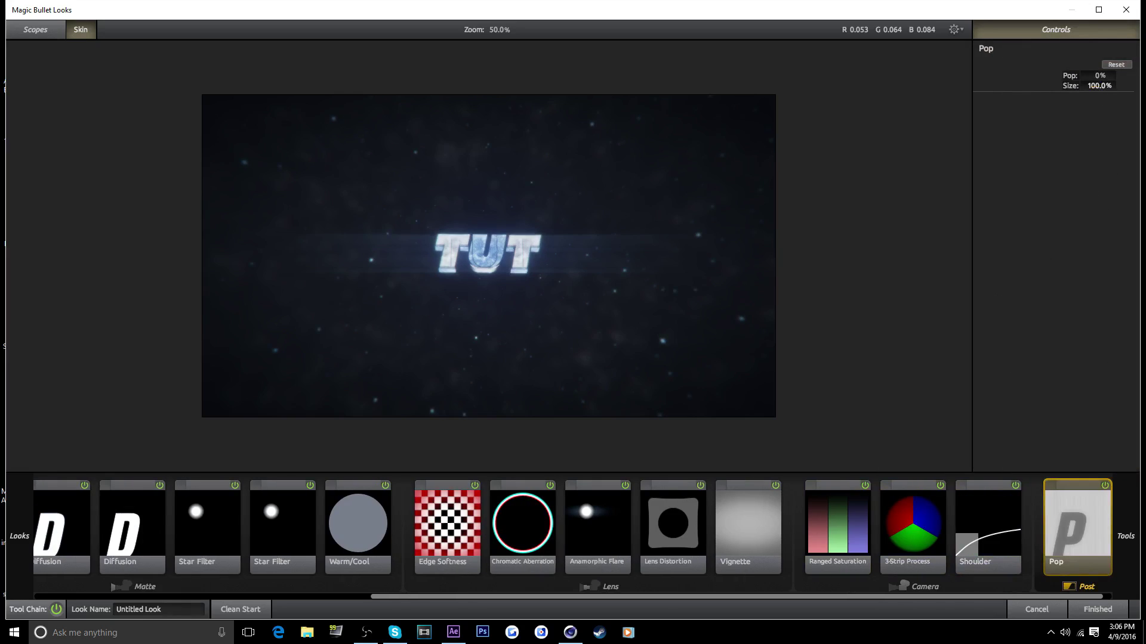
drag(1099, 86, 1078, 86)
drag(1100, 78, 1126, 78)
Add an S Curve to the Post stage with Contrast 0.754, Midpoint 0.325 and Brightness 0.550, and apply the finished look back in After Effects.
mouse_move(1125, 525)
scroll(1076, 426, down, 3)
double_click(893, 292)
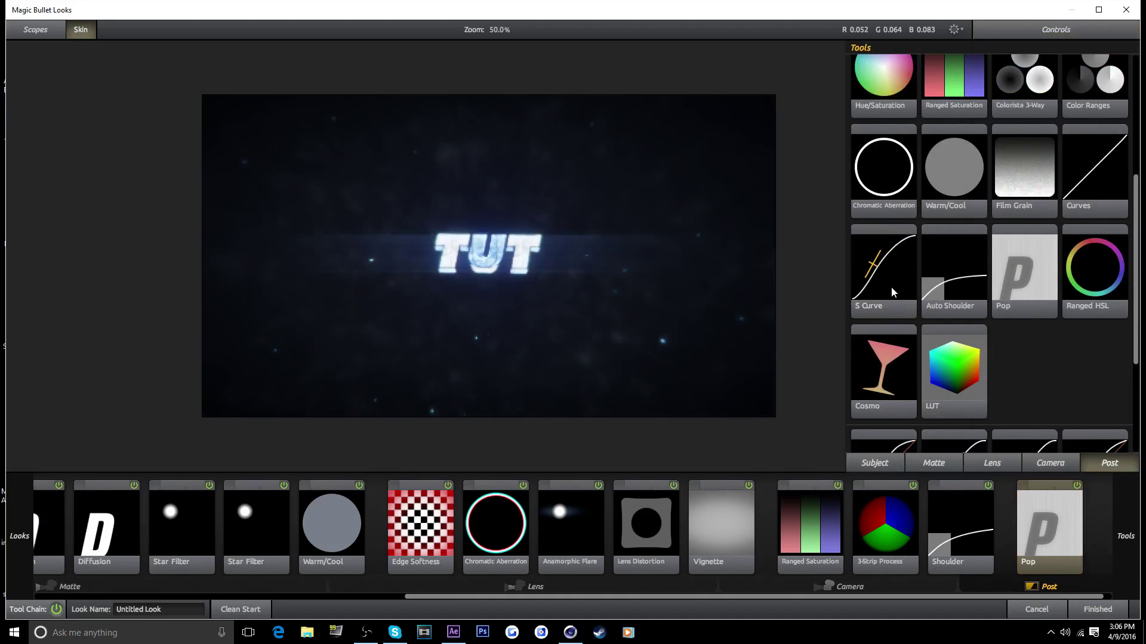
double_click(893, 292)
drag(1049, 99, 1053, 101)
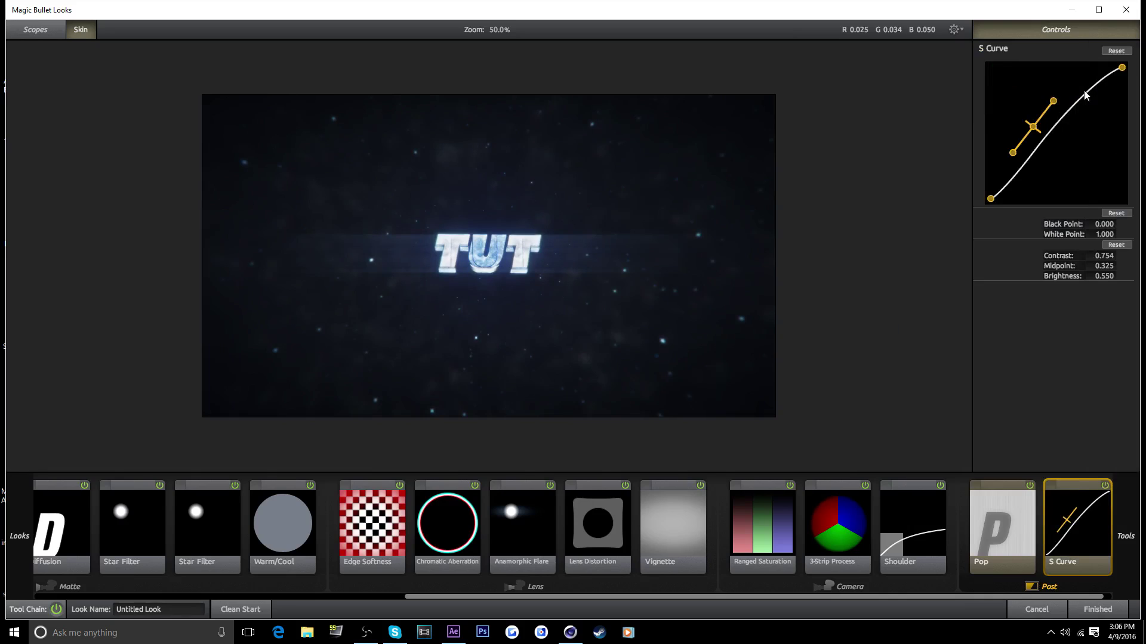
click(1098, 609)
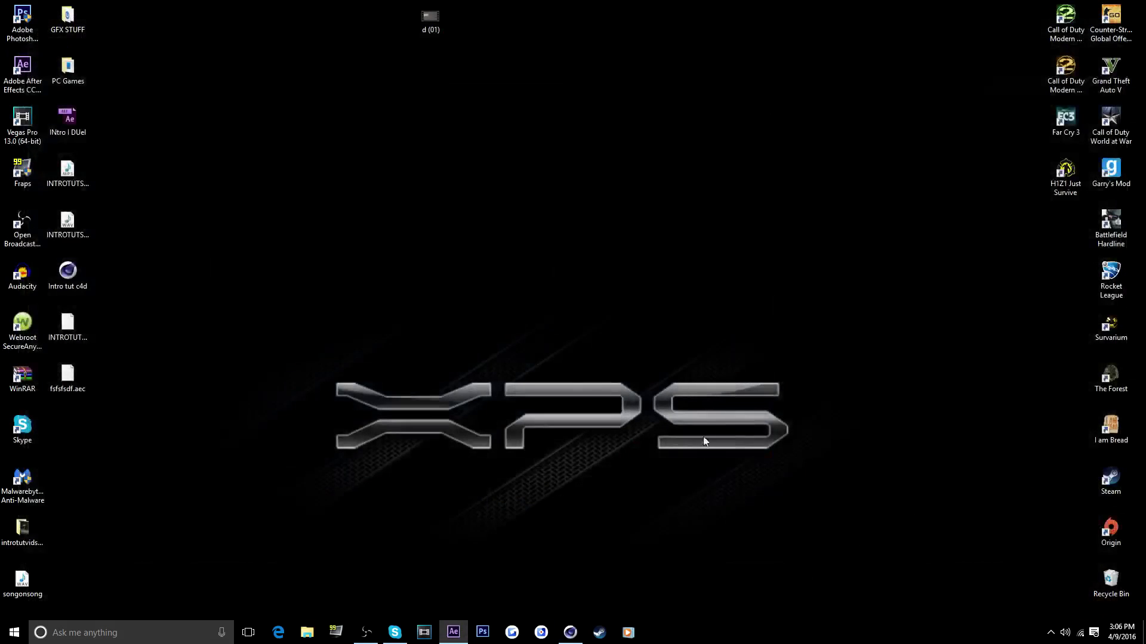
click(453, 633)
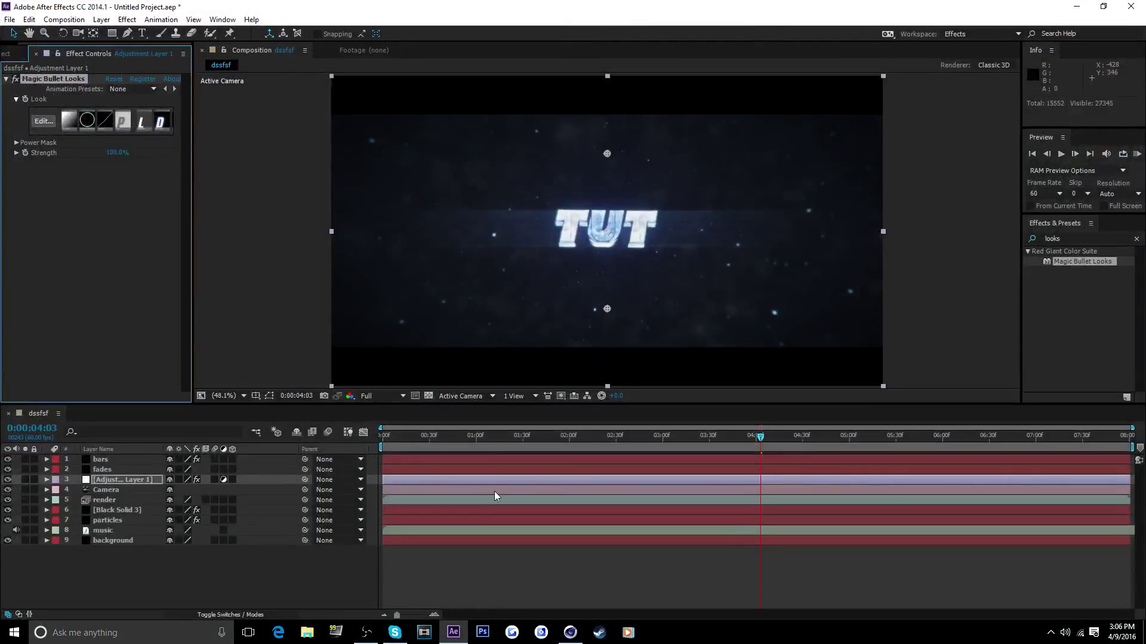
Rename the Black Solid 3 layer as smoke.
click(113, 511)
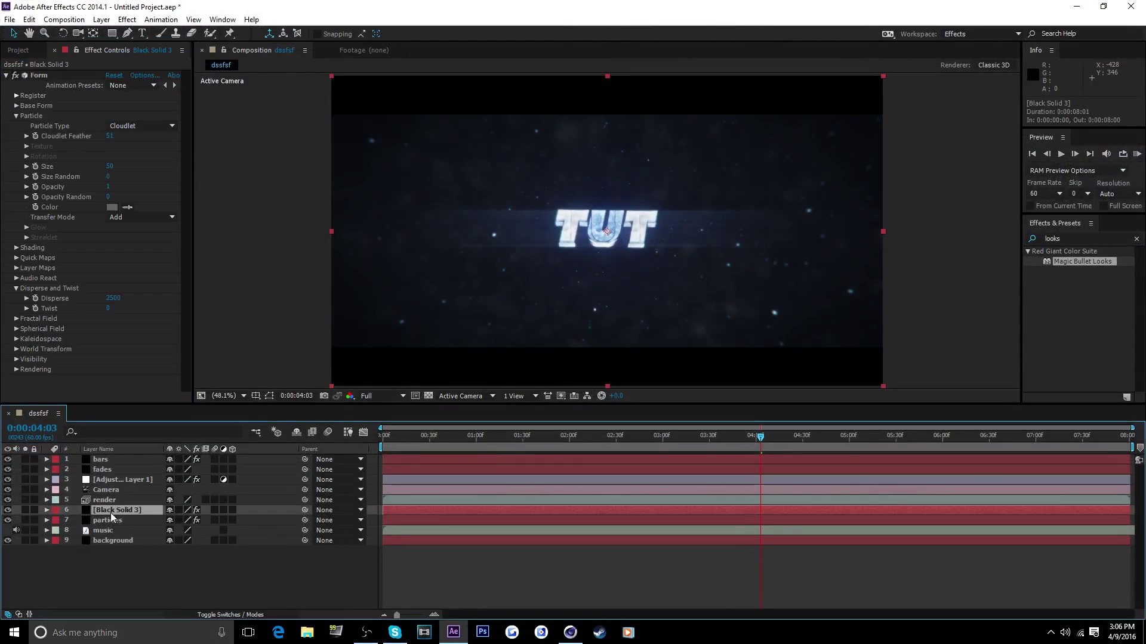
right_click(113, 511)
click(142, 502)
text(s)
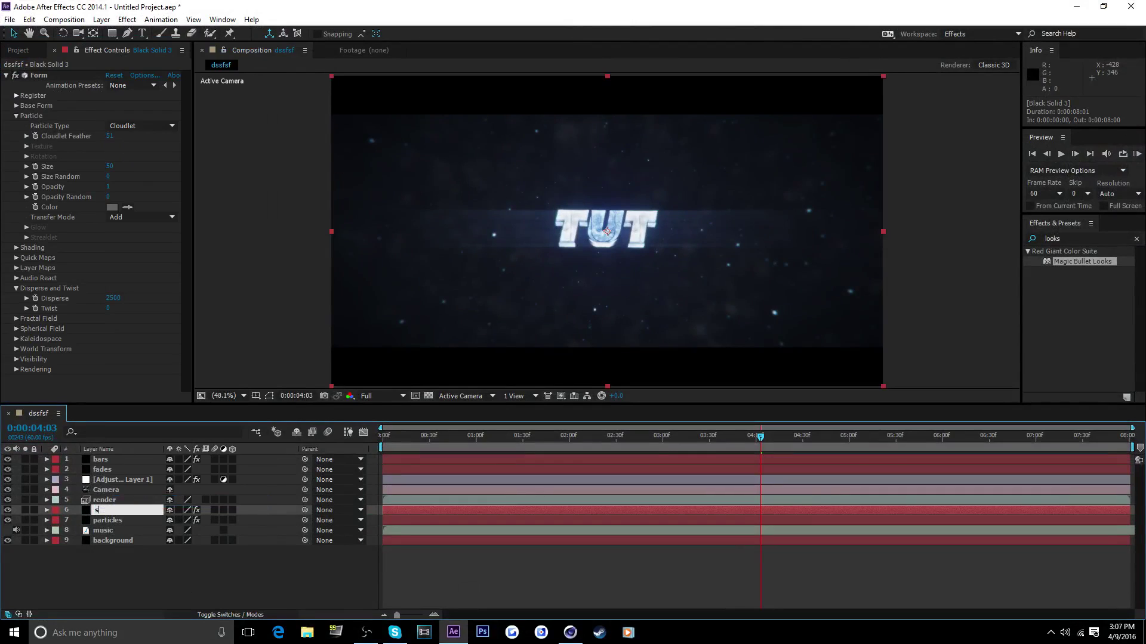
text(moke)
key(Return)
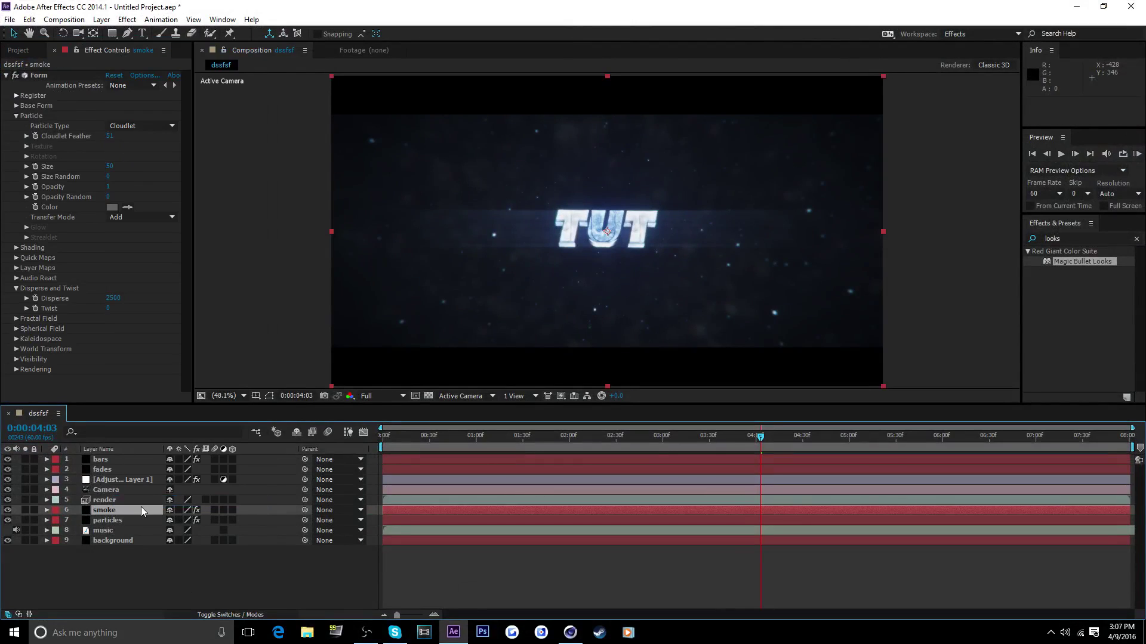
Rename the adjustment layer holding the Magic Bullet Looks effect as cc.
click(127, 479)
right_click(127, 479)
click(144, 469)
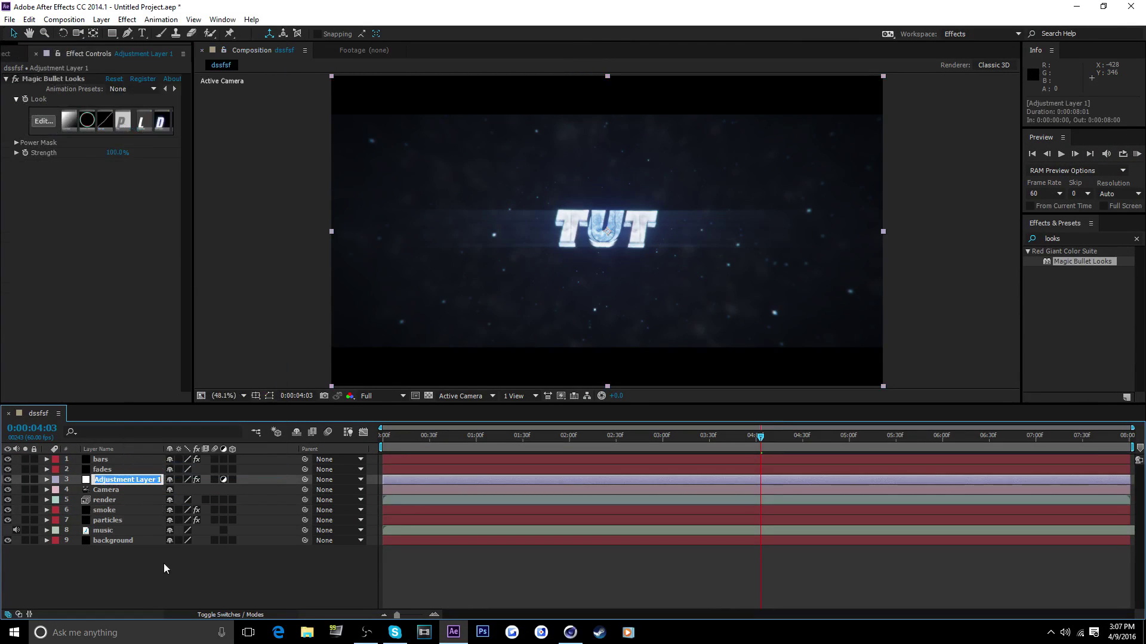
text(cc)
click(140, 585)
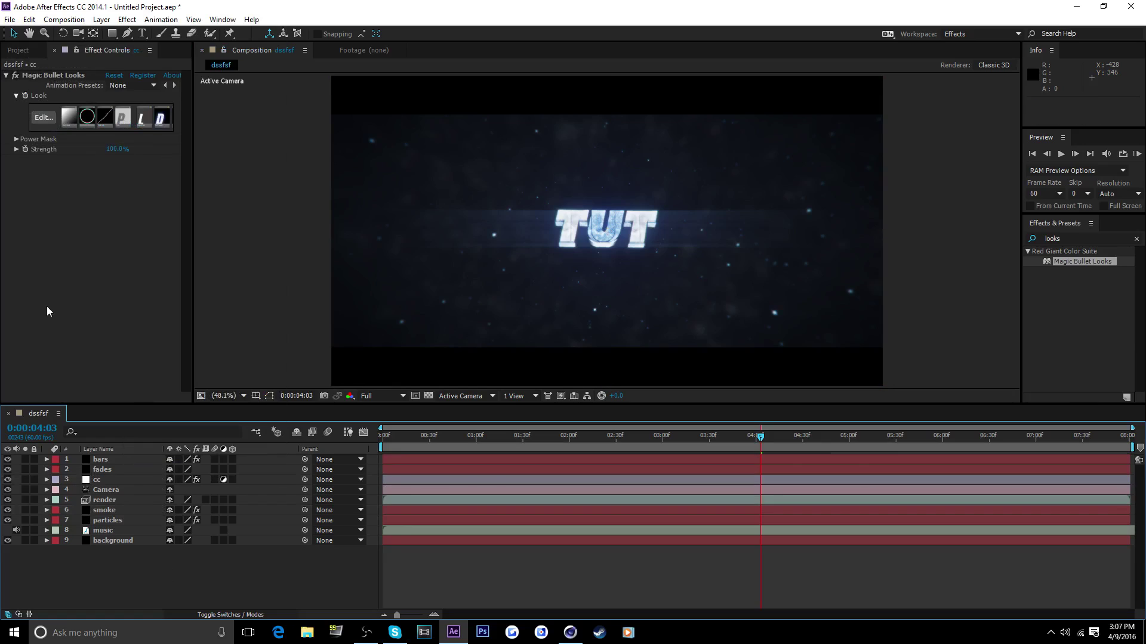
Darken the smoke layer's Form particle color to the gray 515151.
click(115, 510)
click(111, 207)
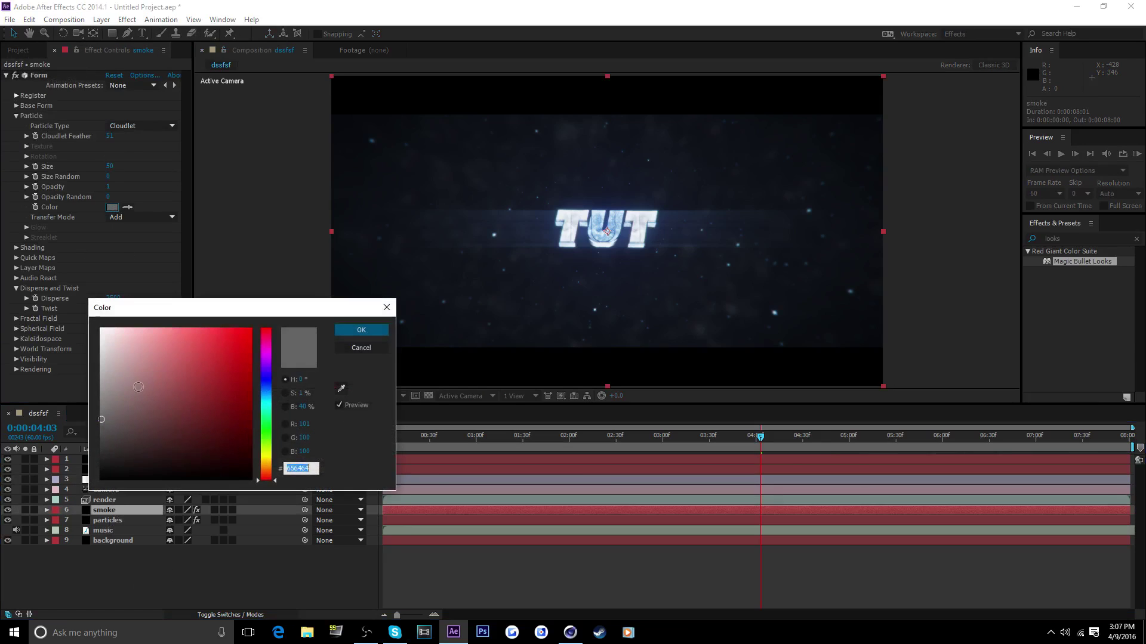
click(102, 427)
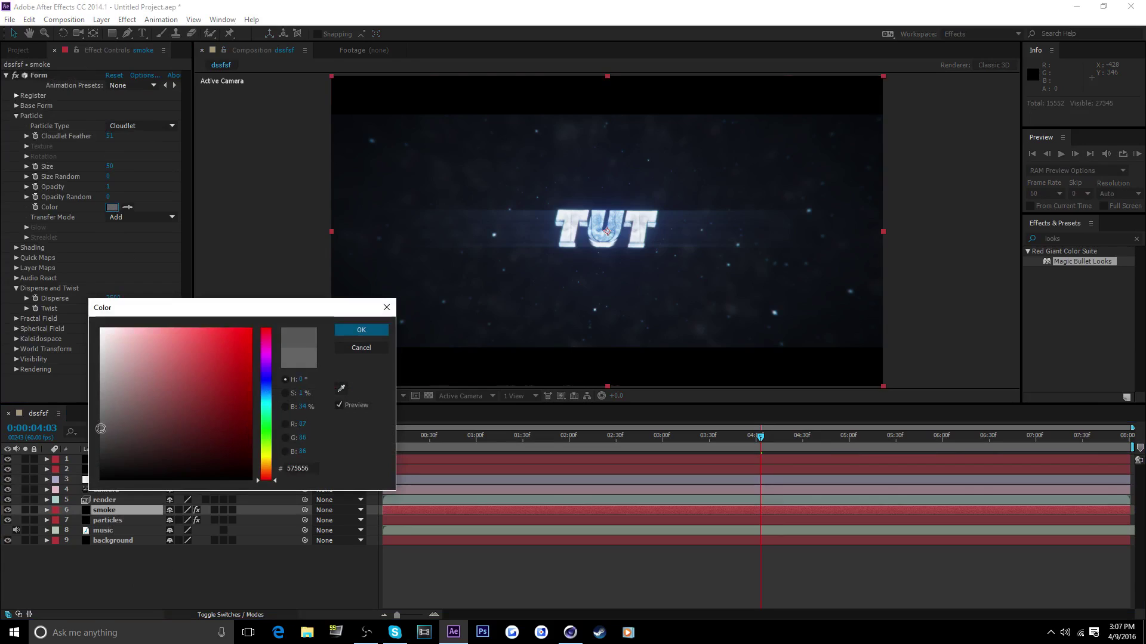
drag(101, 429, 100, 430)
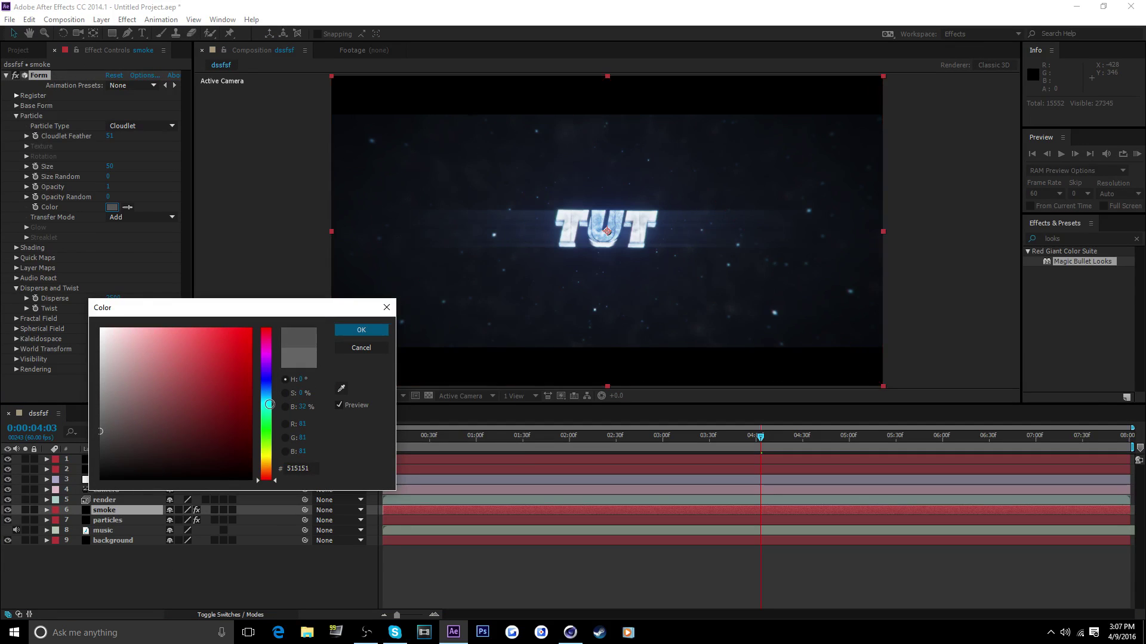
click(364, 335)
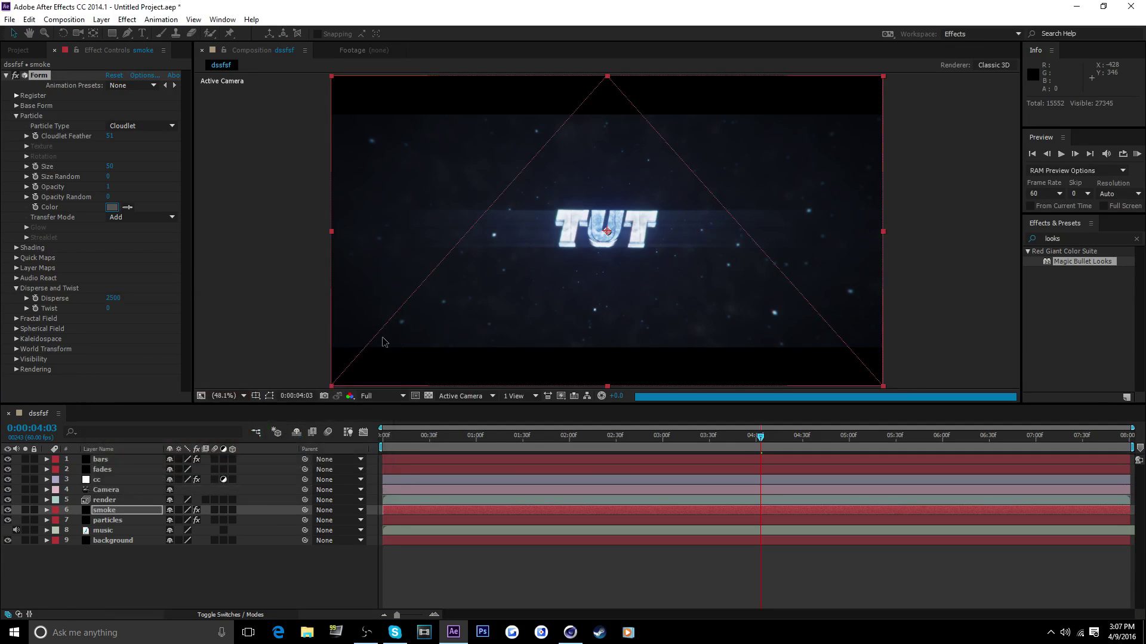
Reduce the Particular particle Size on the particles layer, trying 1.1 and settling on 0.8.
click(116, 520)
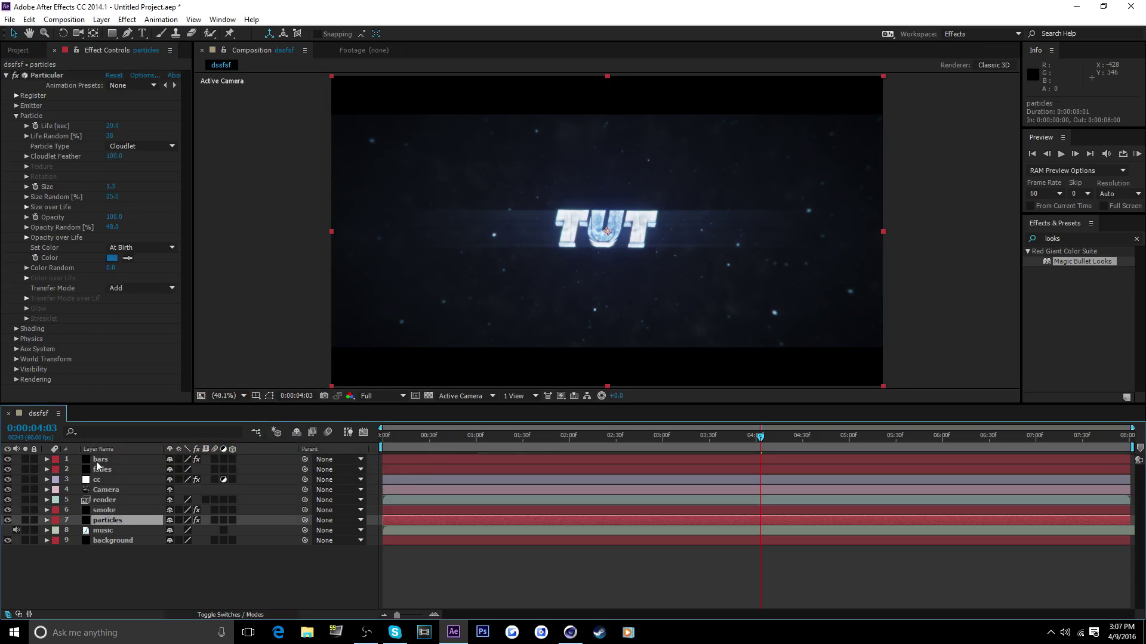
click(111, 187)
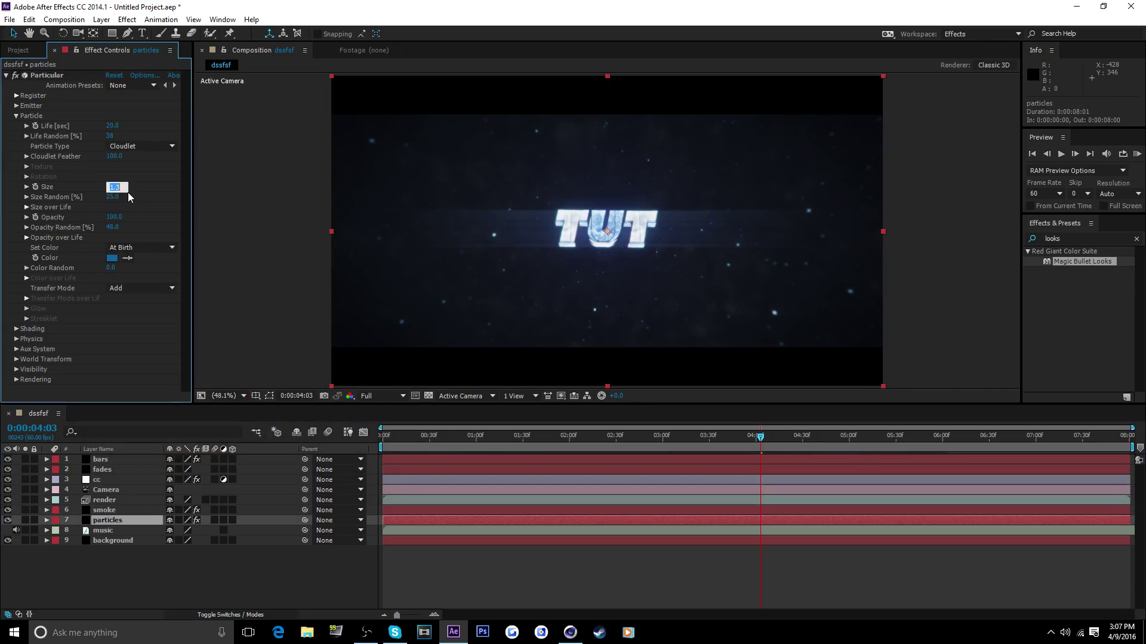
text(1.1)
key(Return)
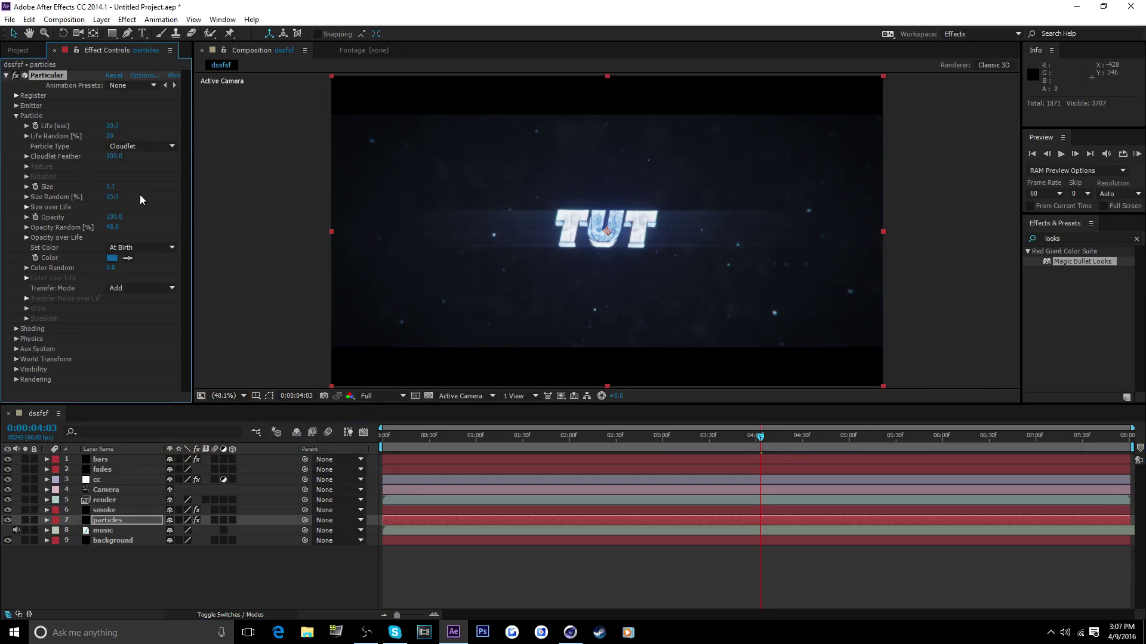
click(113, 186)
key(Return)
click(127, 579)
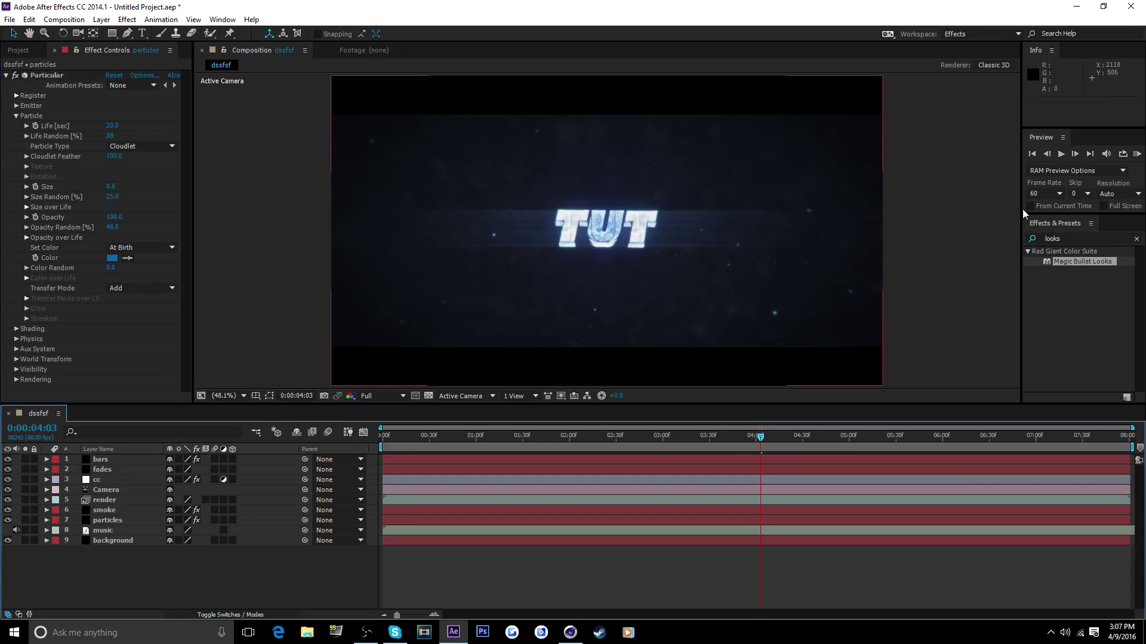
Clear the effects search and deselect the audio file among the project items.
click(1136, 239)
click(18, 50)
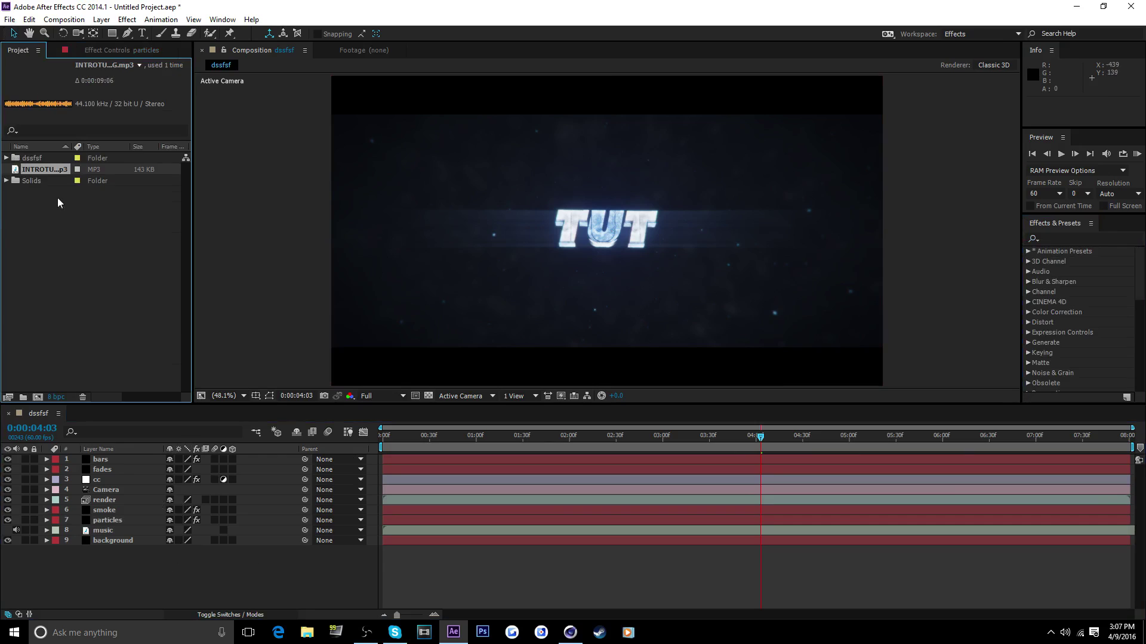
click(69, 239)
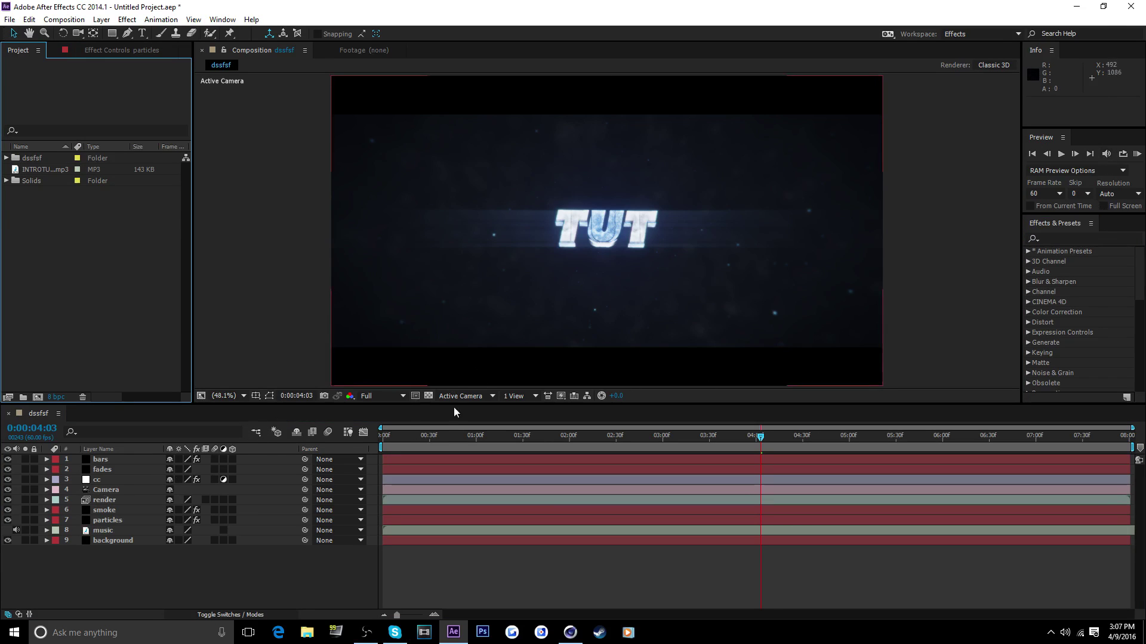
Review the graded text intro at several points along the timeline, ending at 0:00:04:14.
click(612, 439)
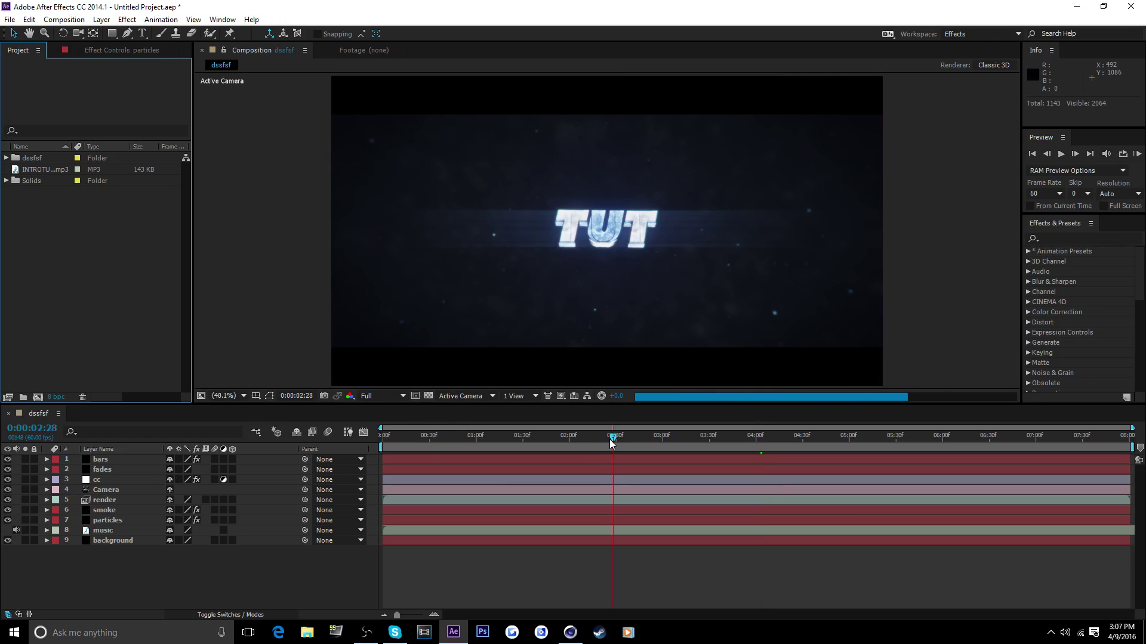
click(575, 441)
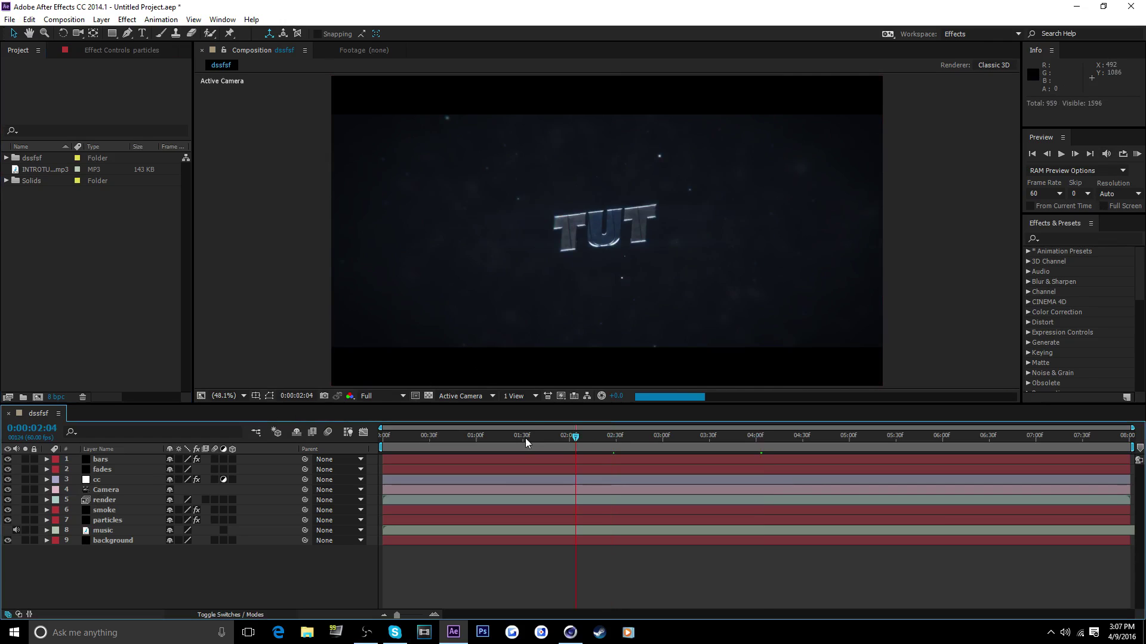
click(495, 440)
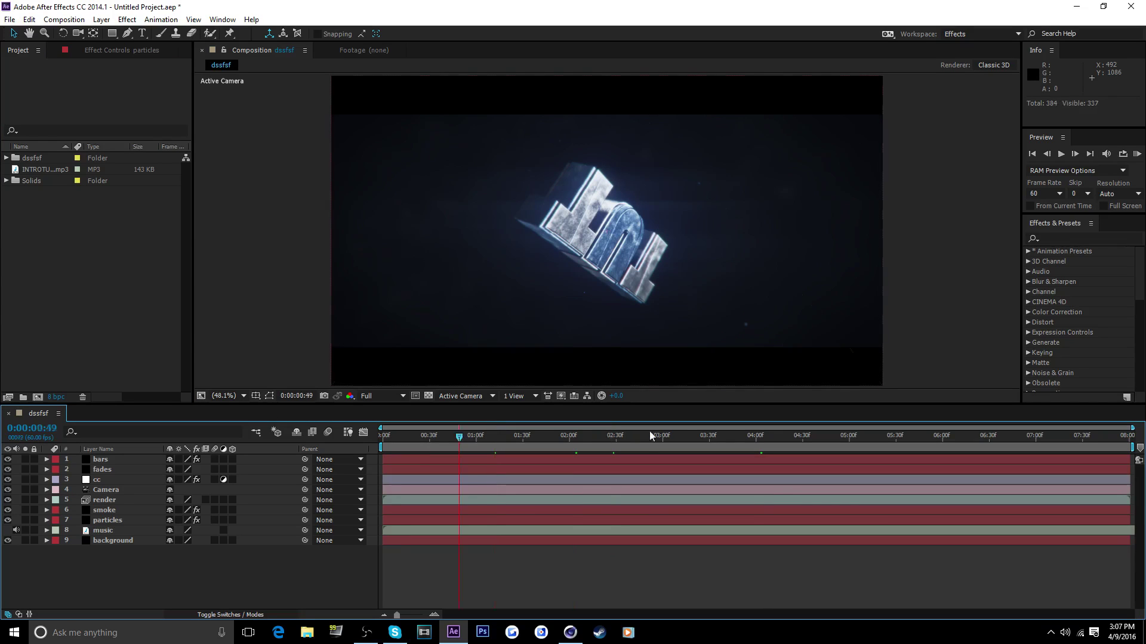
click(712, 440)
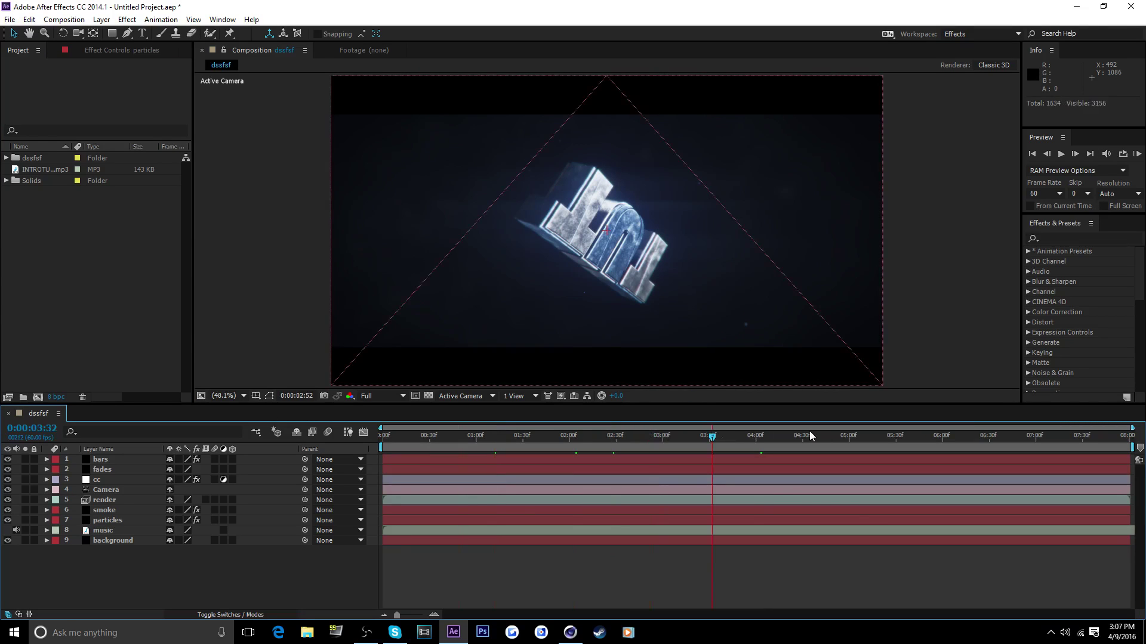
click(778, 440)
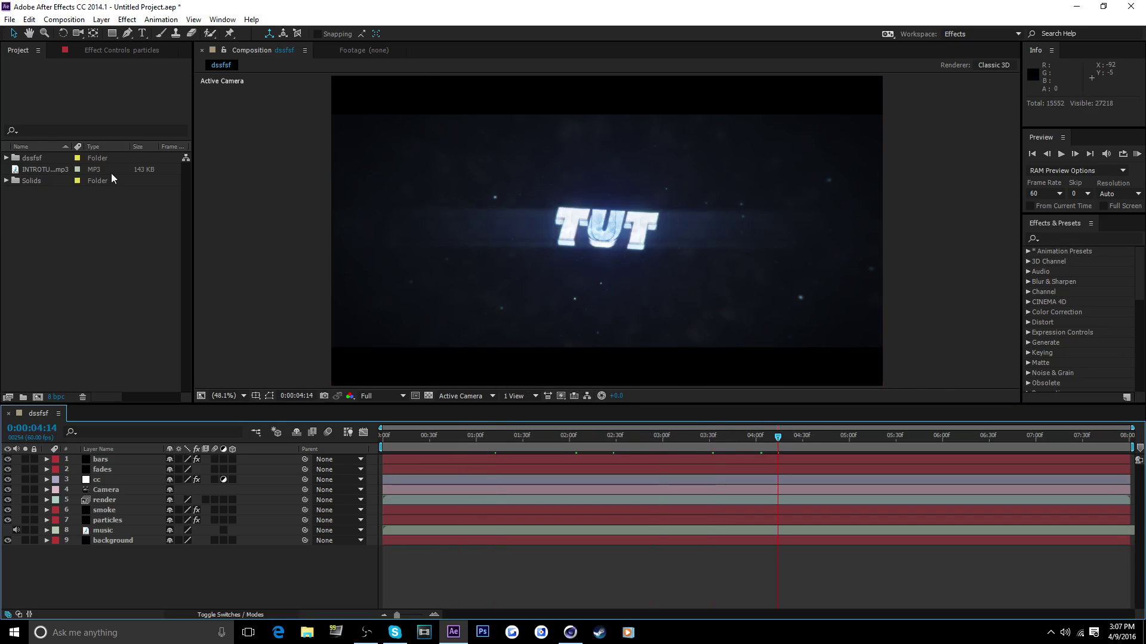
Import the Yas.mov shockwave clip into the project from the ShocksWaves folder inside GFX STUFF on the desktop, using File Explorer.
click(305, 633)
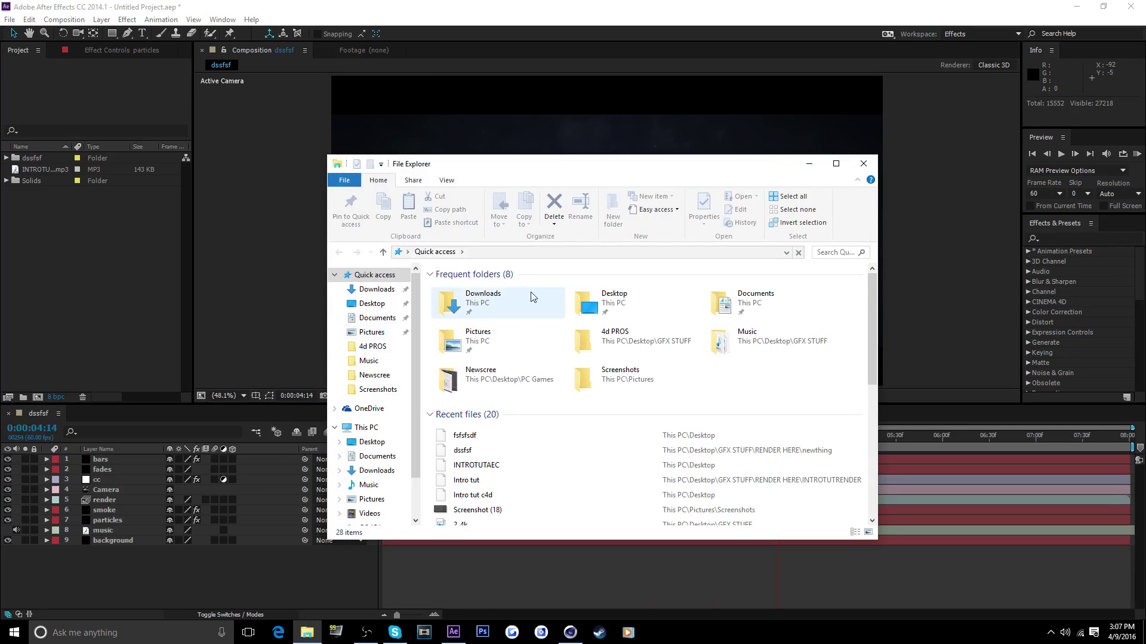
double_click(519, 315)
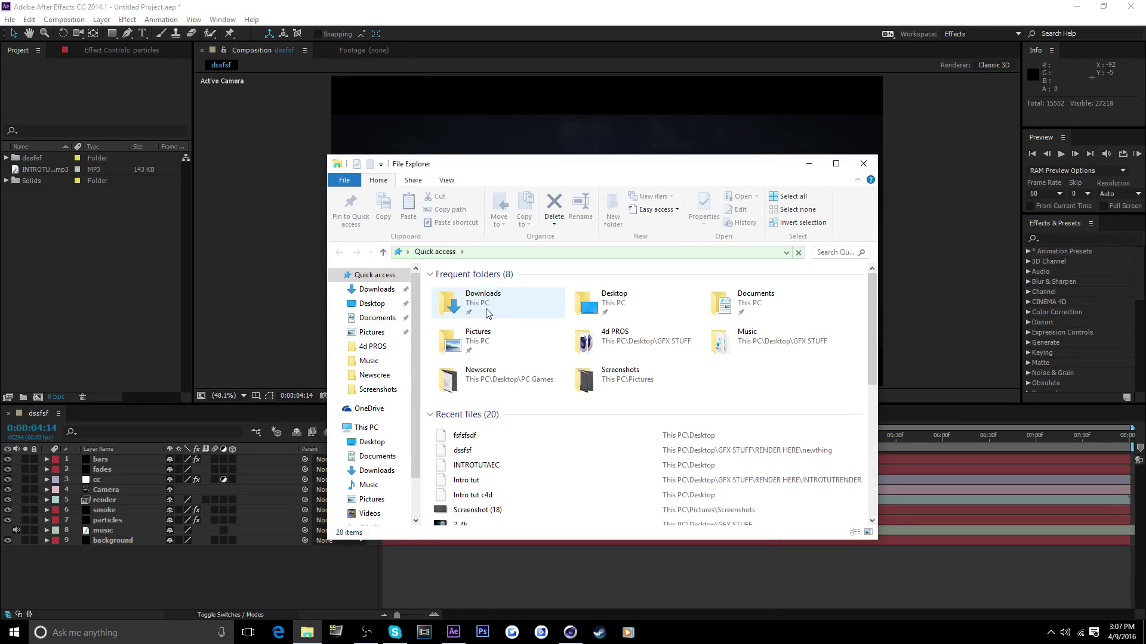
key(alt+Left)
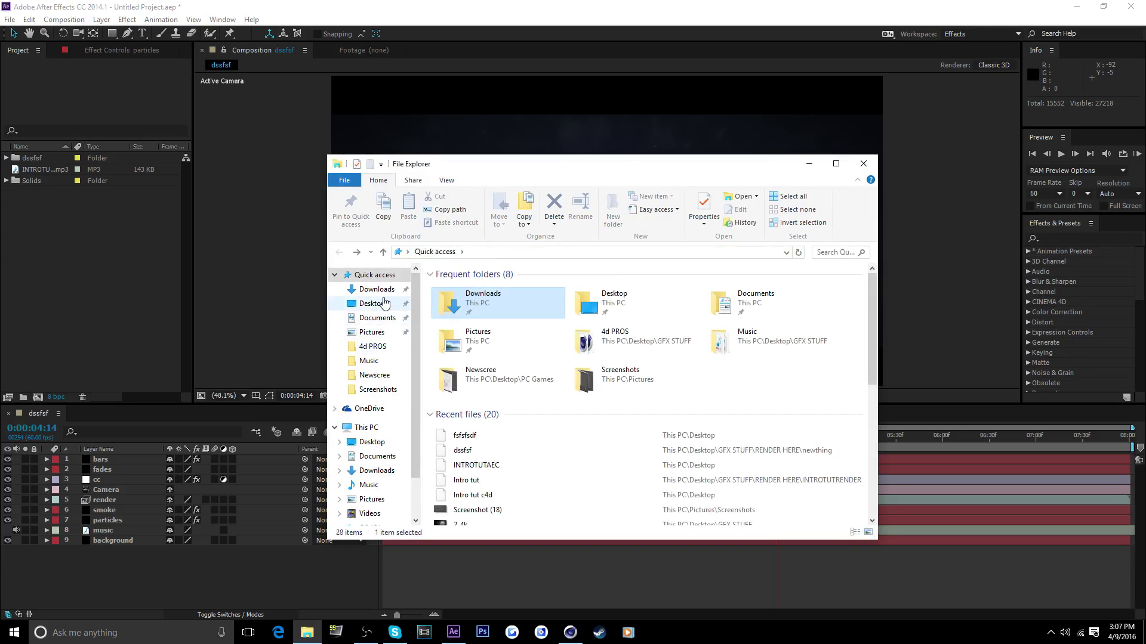
click(377, 304)
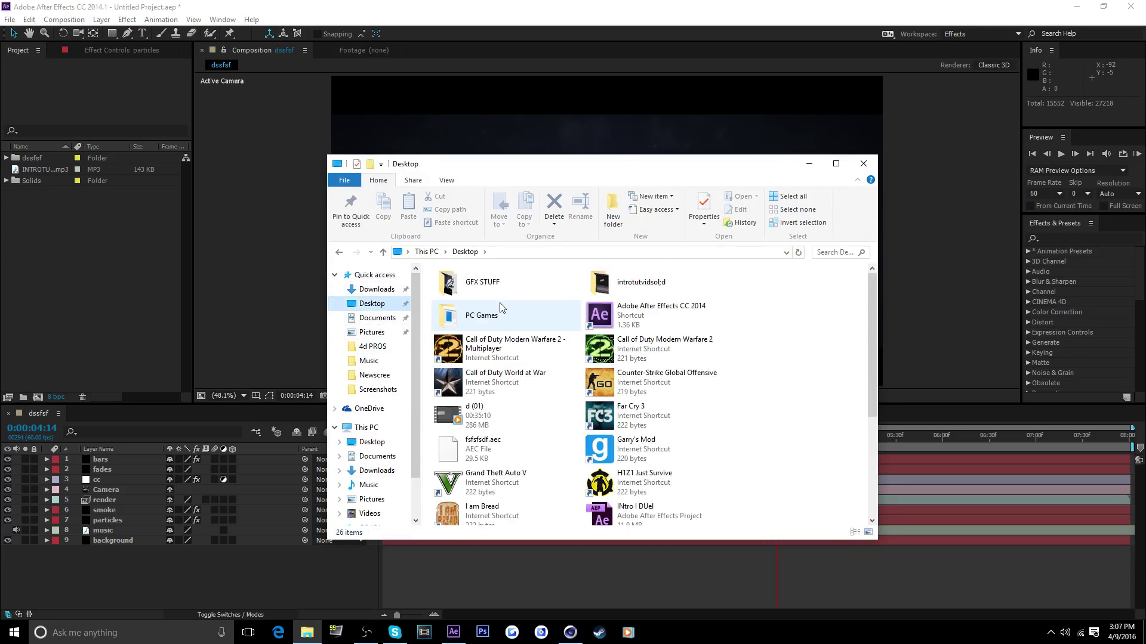
double_click(502, 286)
key(s)
key(s)
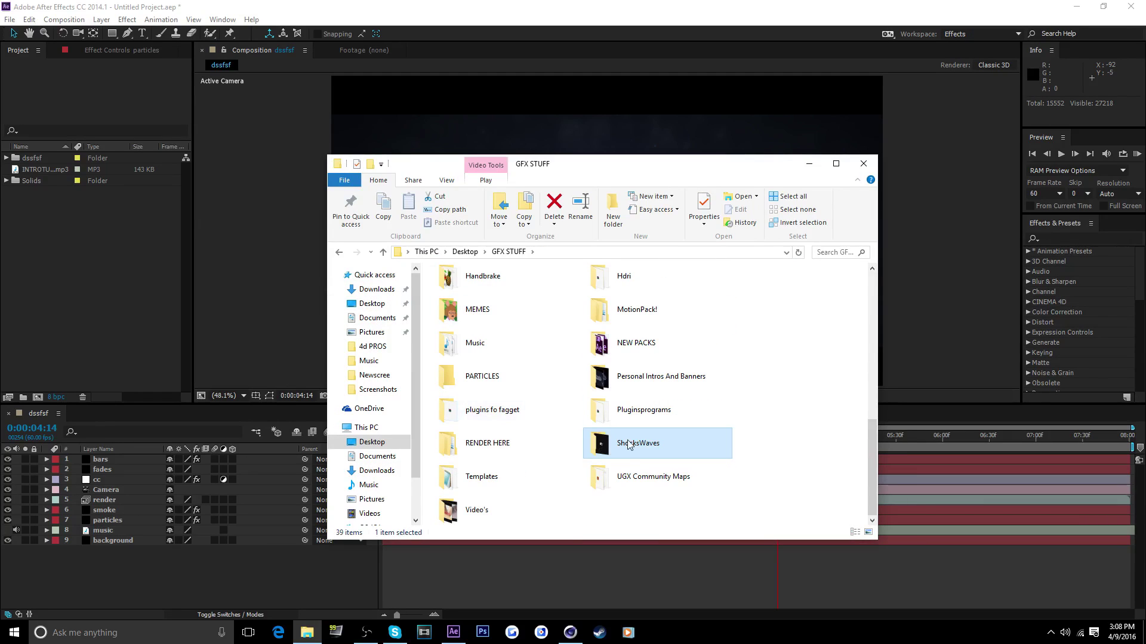
key(Return)
drag(327, 310, 44, 266)
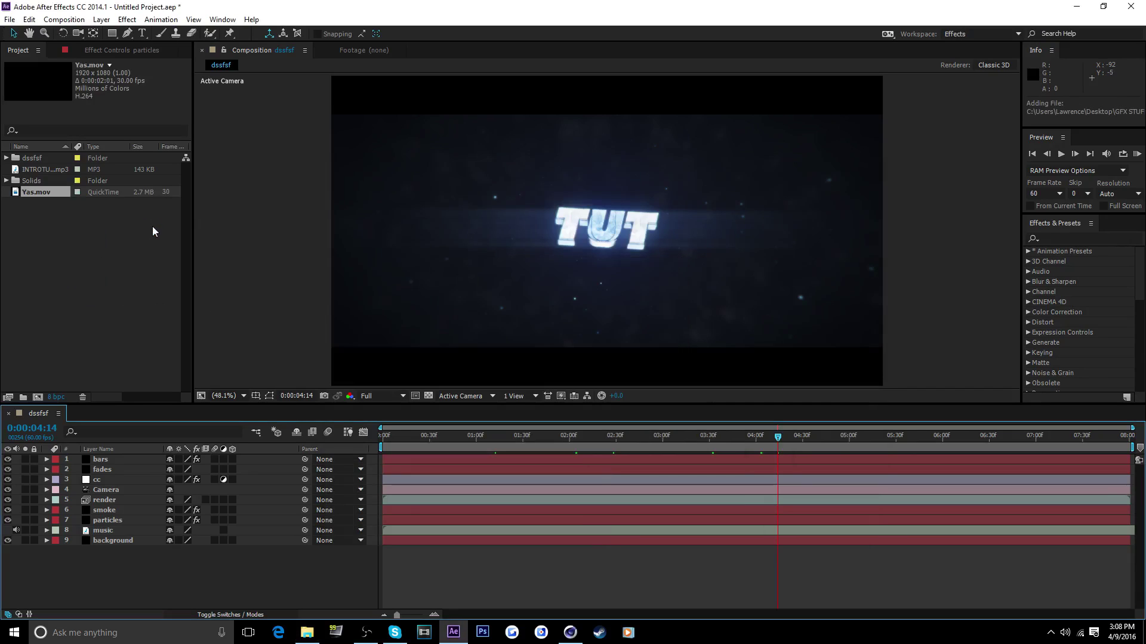
Add Yas.mov to the composition directly above the music layer and lower the preview resolution to Quarter.
drag(45, 196, 123, 530)
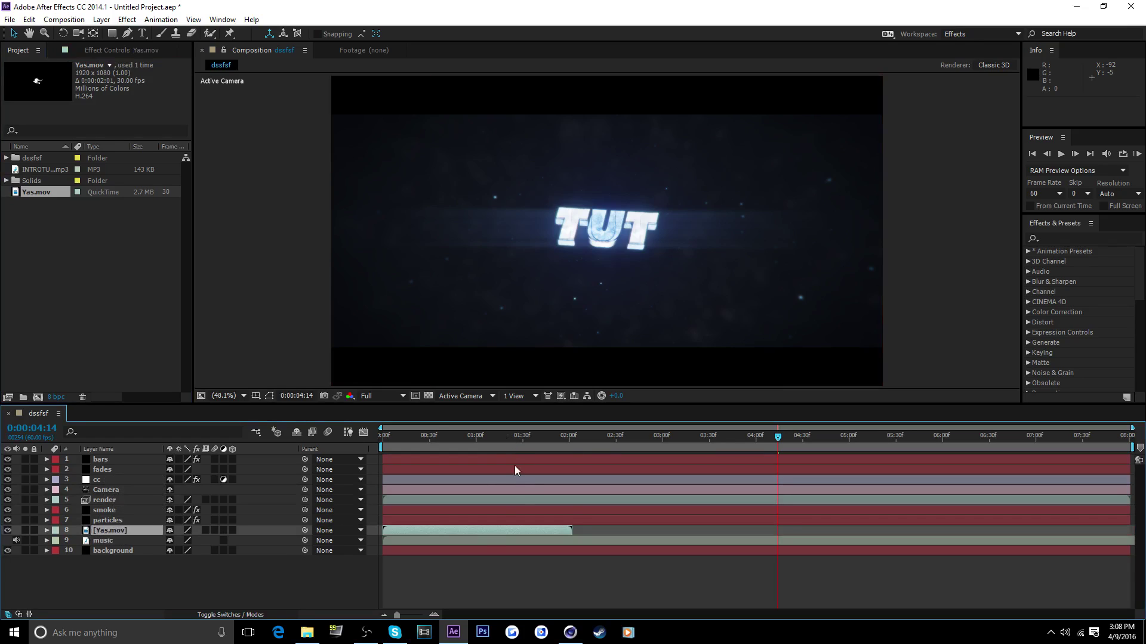
click(382, 396)
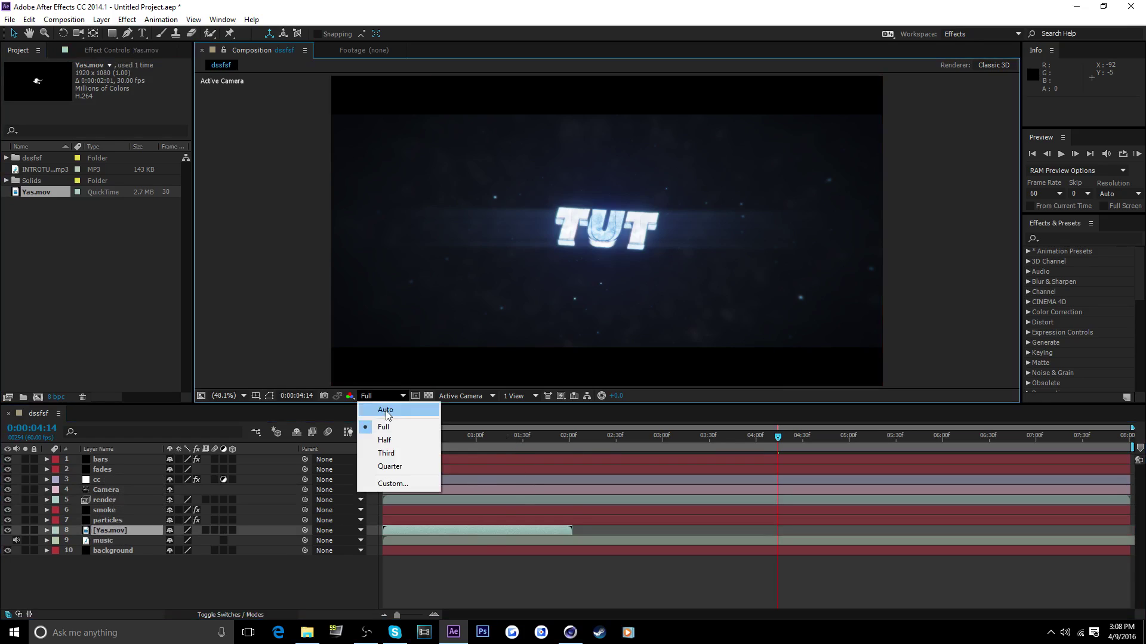
click(391, 466)
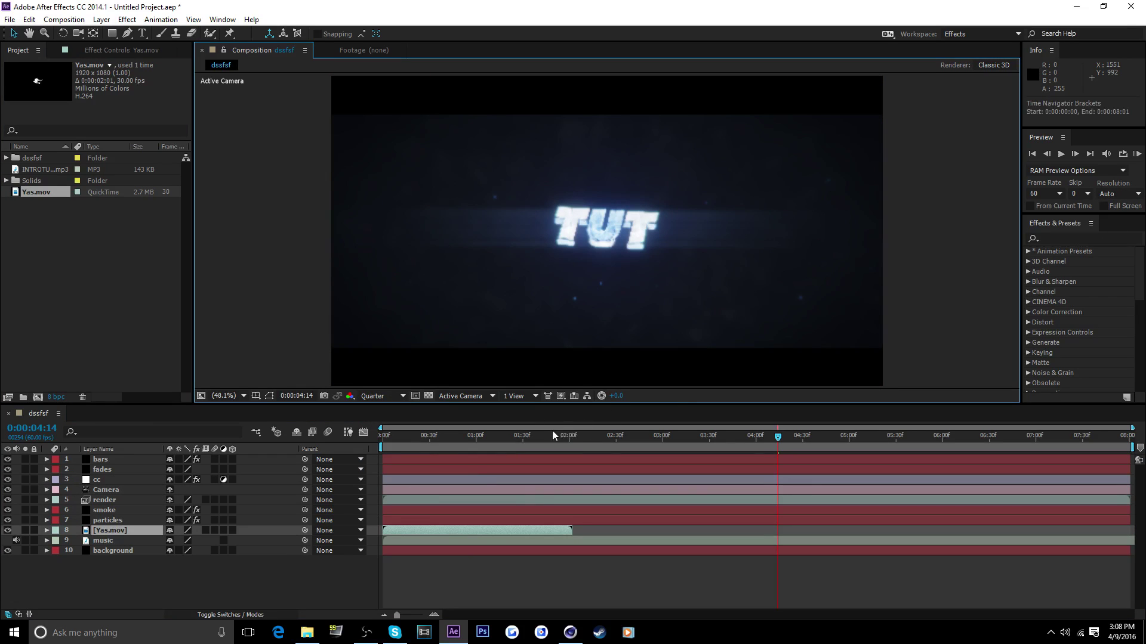
Shift the Yas.mov layer in time so it starts at 0:00:01:29, aligned with the text's spin.
click(535, 436)
drag(573, 447, 536, 450)
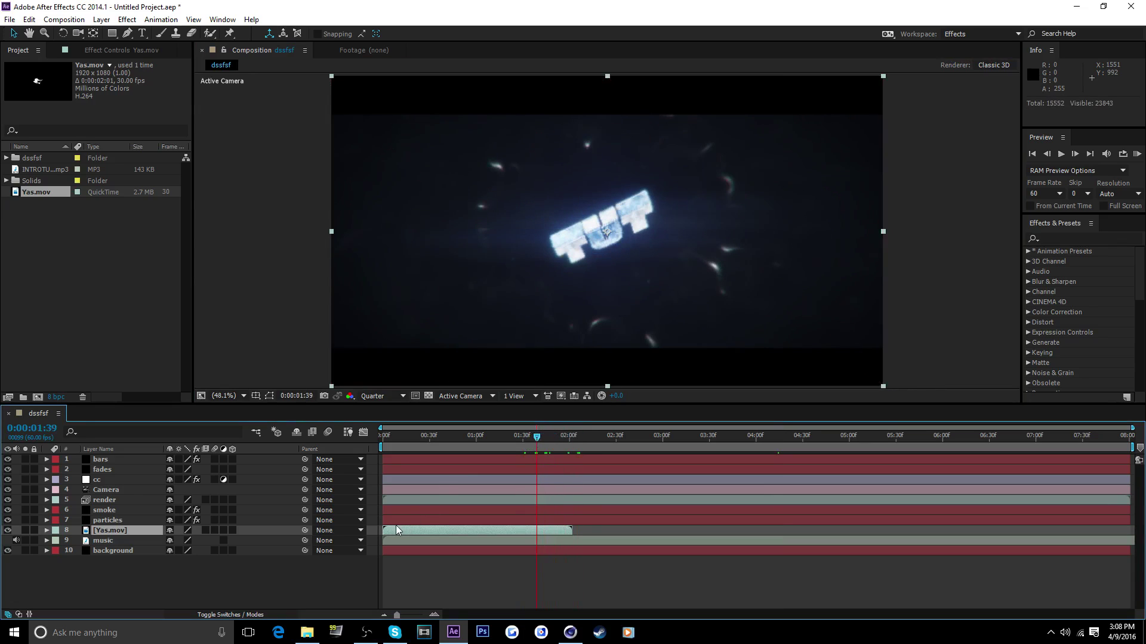
drag(464, 532, 603, 535)
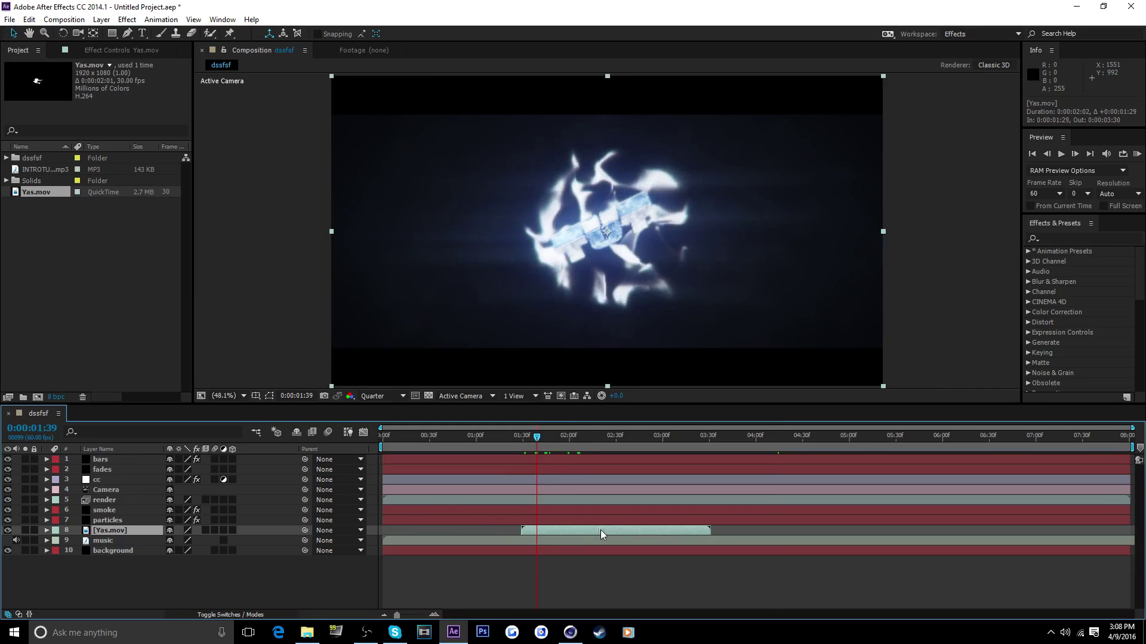
Make the Yas.mov layer 3D and reposition it over the text at 25.2, -19.8, -145.6.
right_click(99, 533)
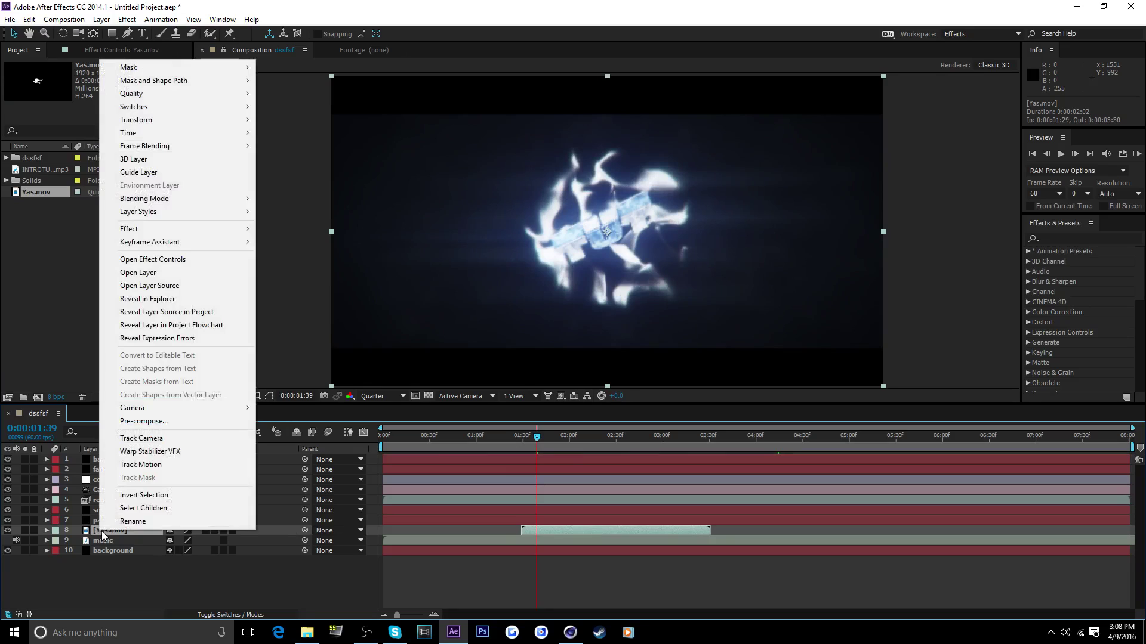
click(191, 159)
drag(808, 271, 521, 249)
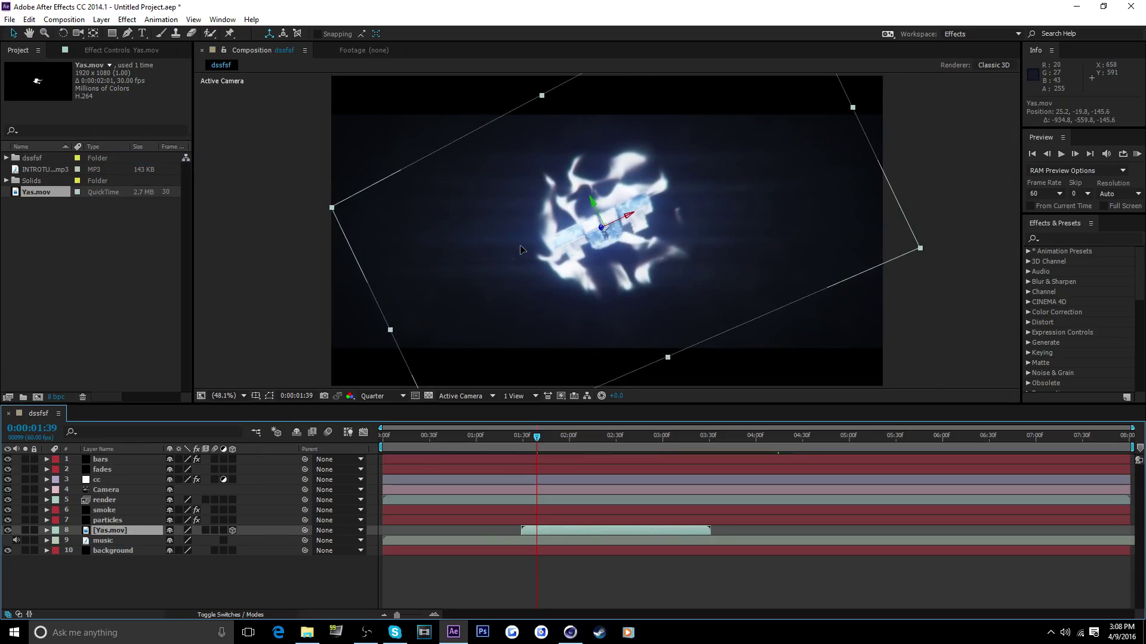
Apply the Magic Bullet Looks effect to the Yas.mov layer, with the playhead at 0:00:02:09.
drag(537, 449, 587, 449)
click(1066, 238)
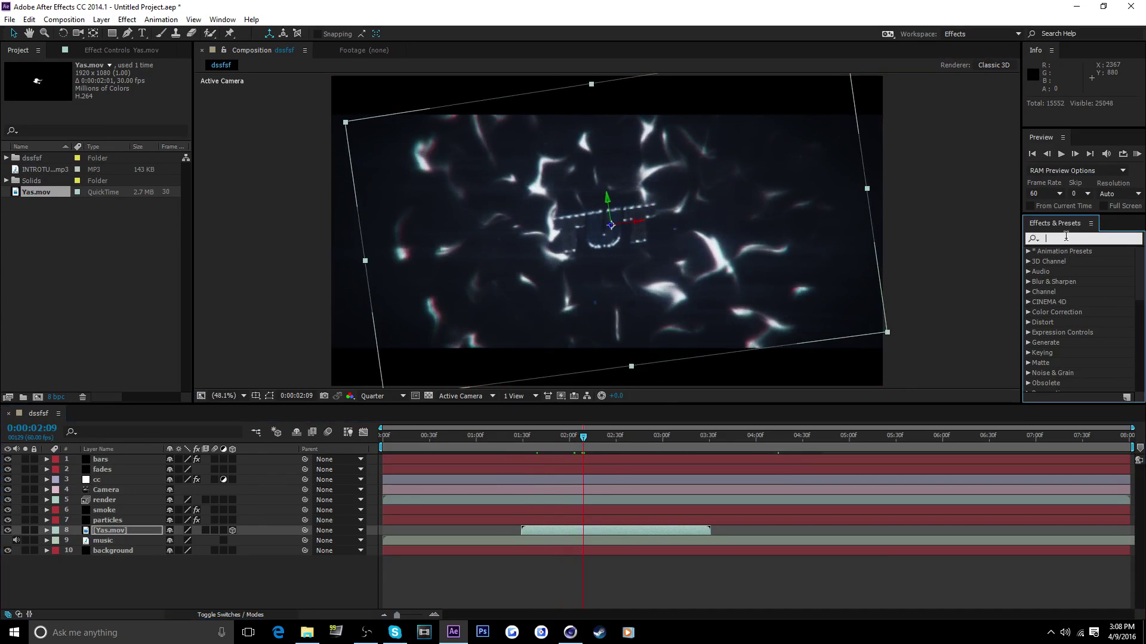
text(looks)
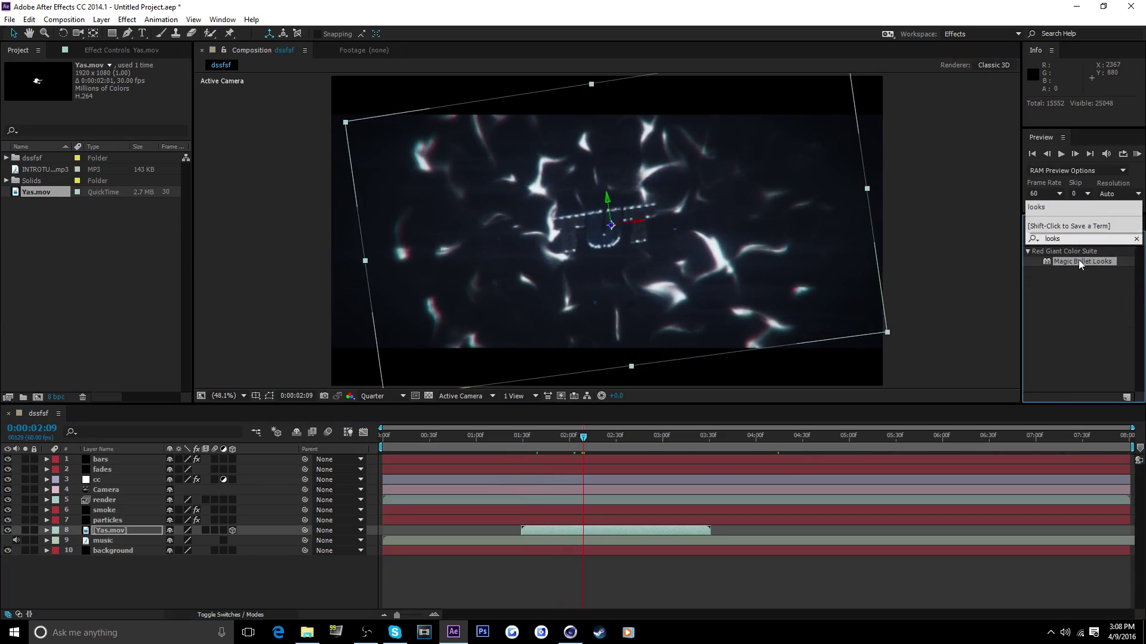
drag(1079, 262, 132, 532)
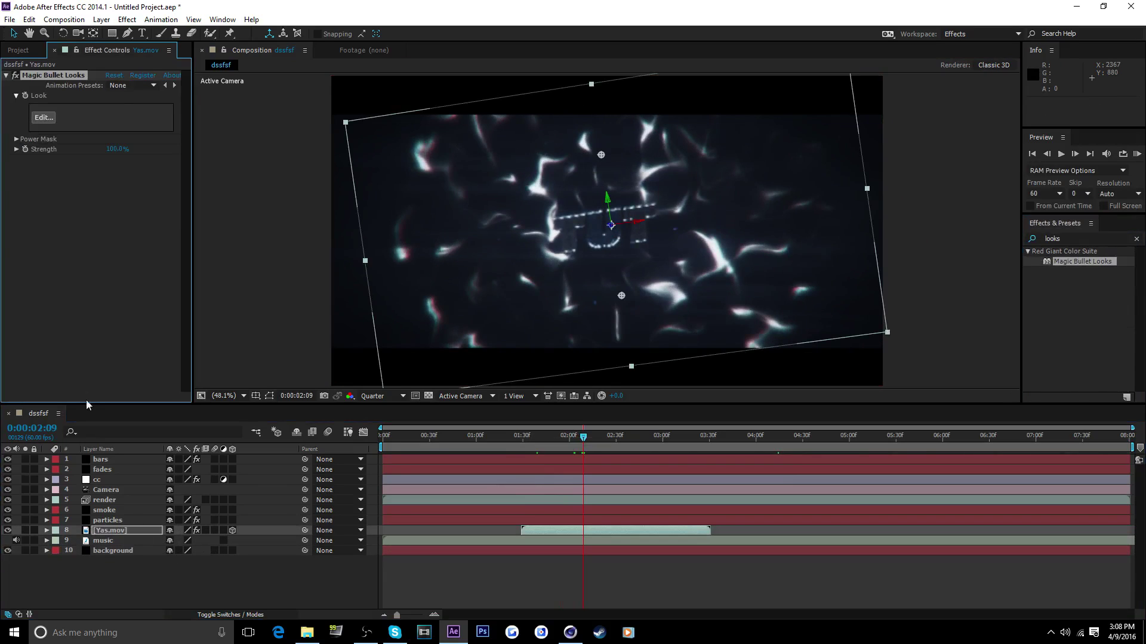
Edit the Yas.mov look by adding a Warm/Cool tool to the Post stage, shifting its color toward blue, and accept it.
click(38, 117)
right_click(299, 642)
click(294, 607)
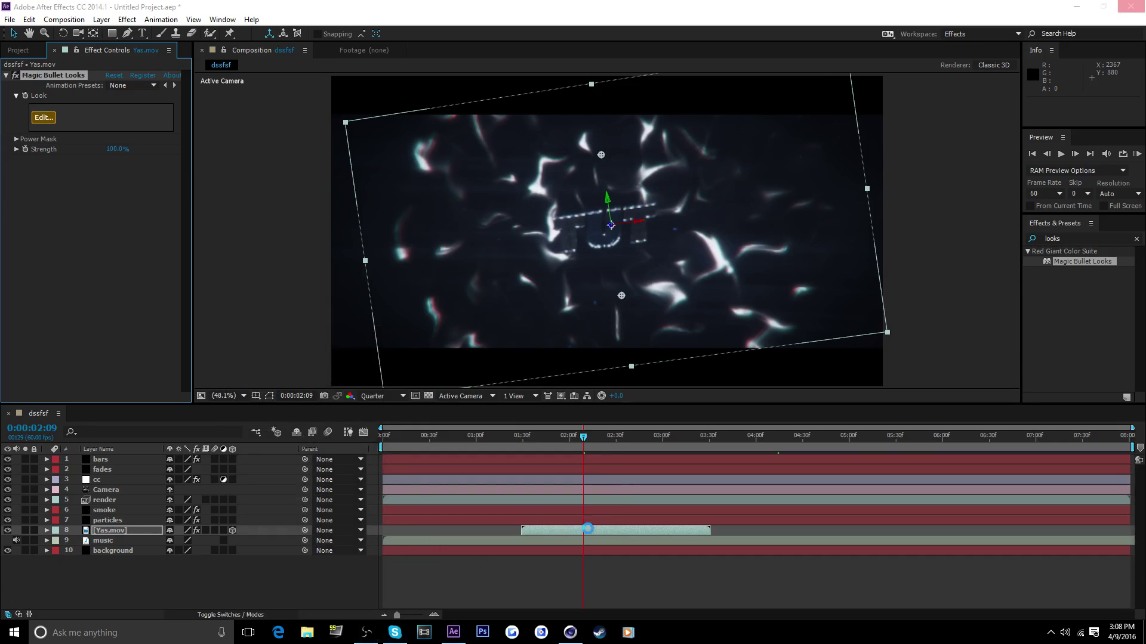
scroll(621, 234, down, 6)
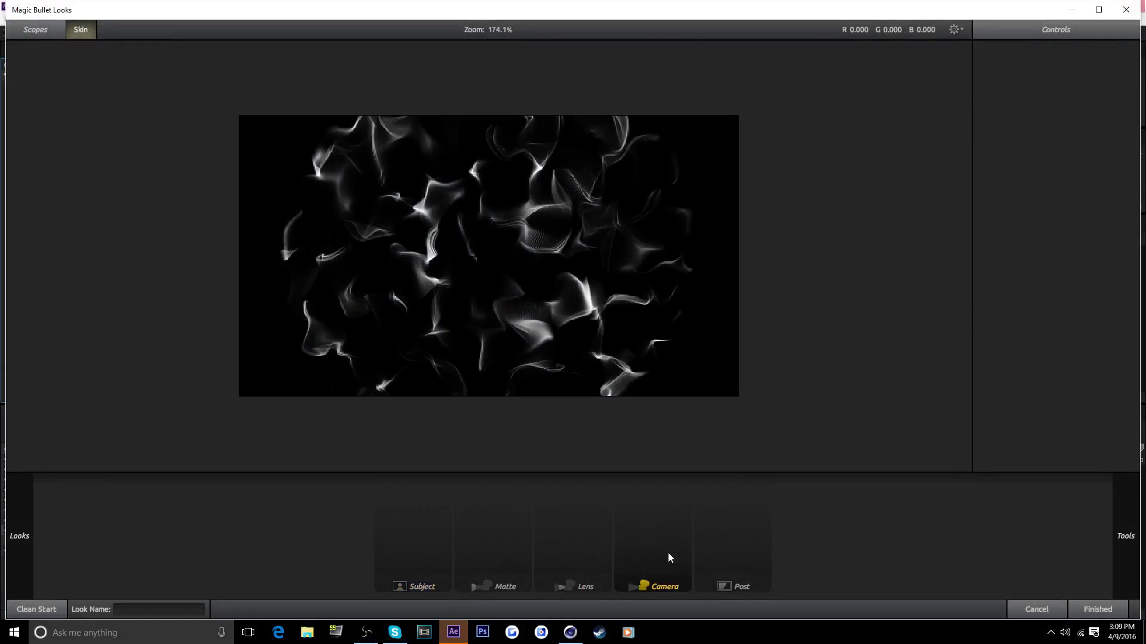
mouse_move(1125, 536)
scroll(1002, 397, down, 1)
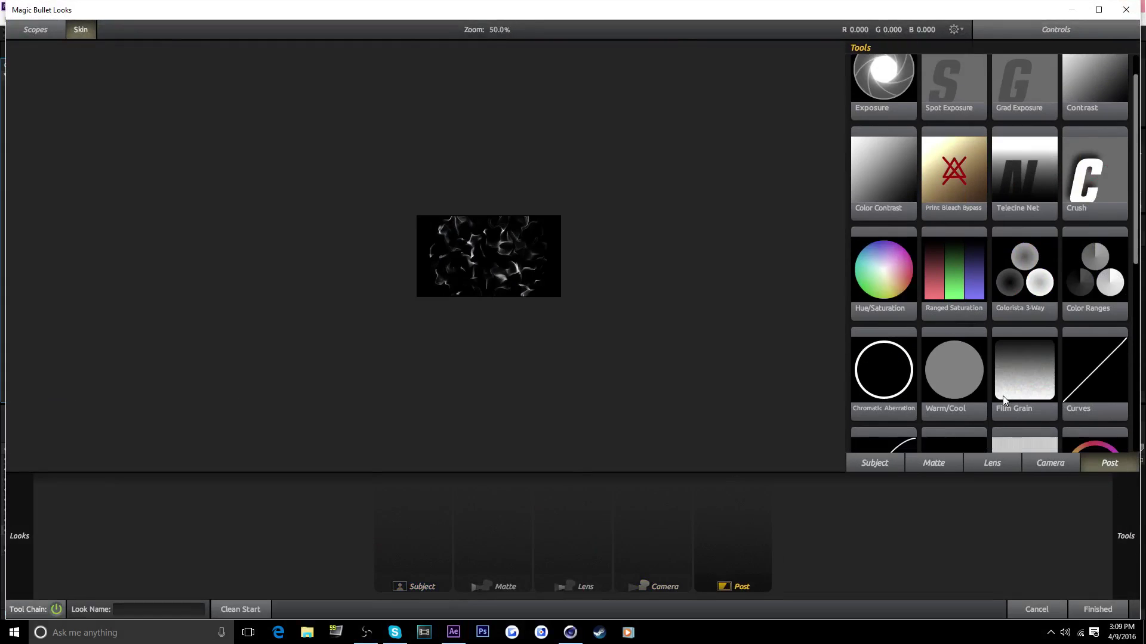
double_click(962, 372)
scroll(531, 256, up, 4)
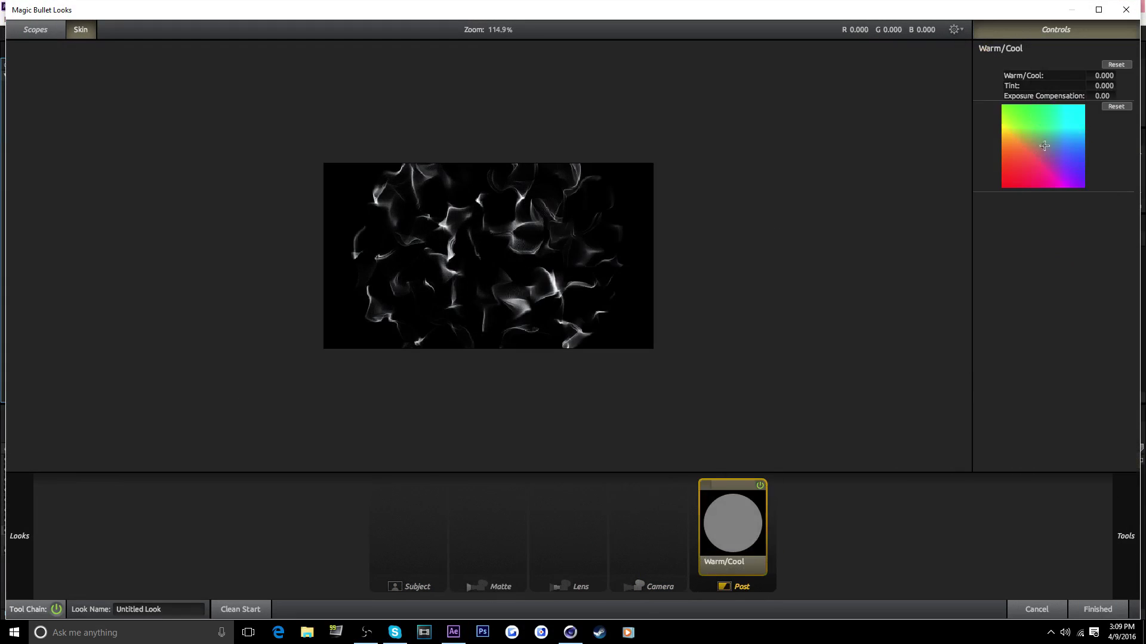
drag(1058, 135, 1065, 158)
click(1104, 608)
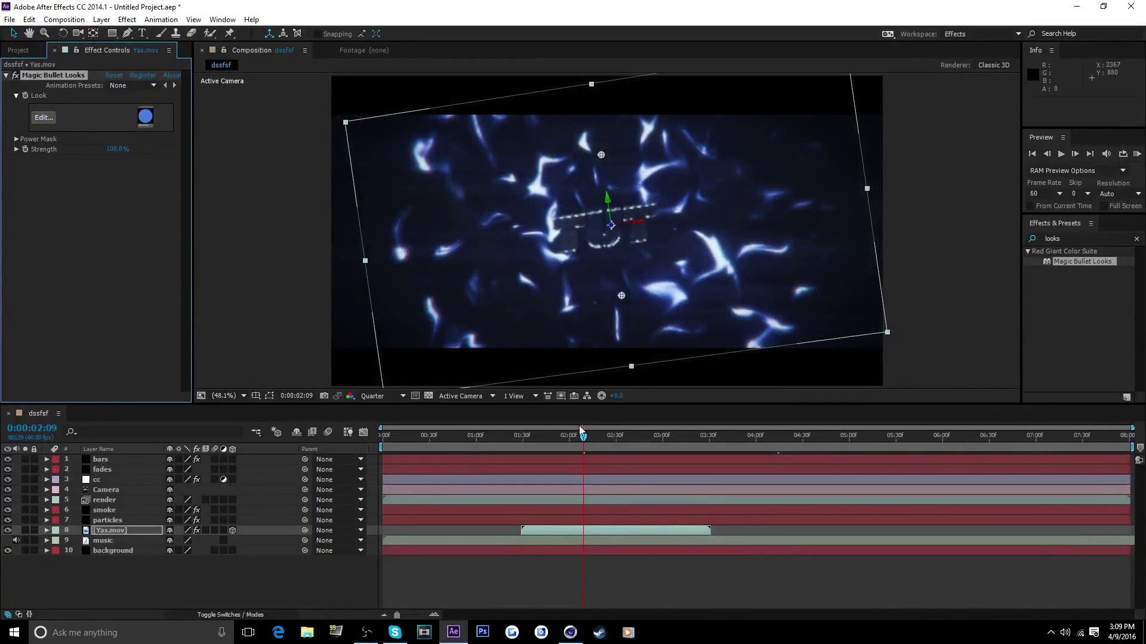
Scrub the blue shockwave through to 0:00:03:20, and clear the effects search and layer selection.
drag(579, 429, 694, 459)
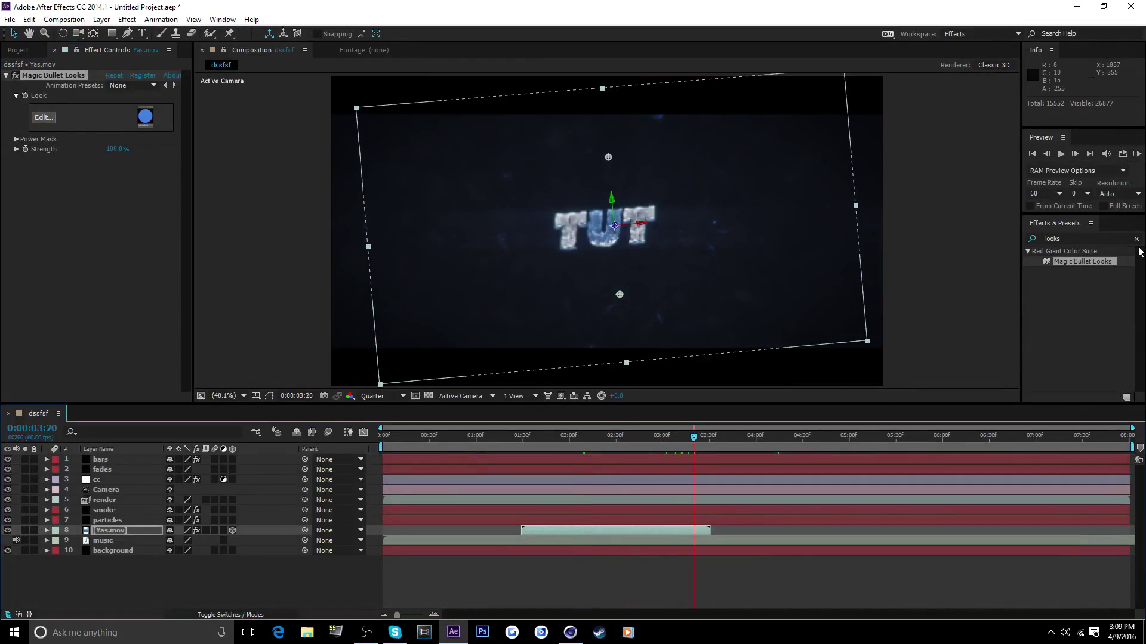
click(1136, 238)
click(107, 570)
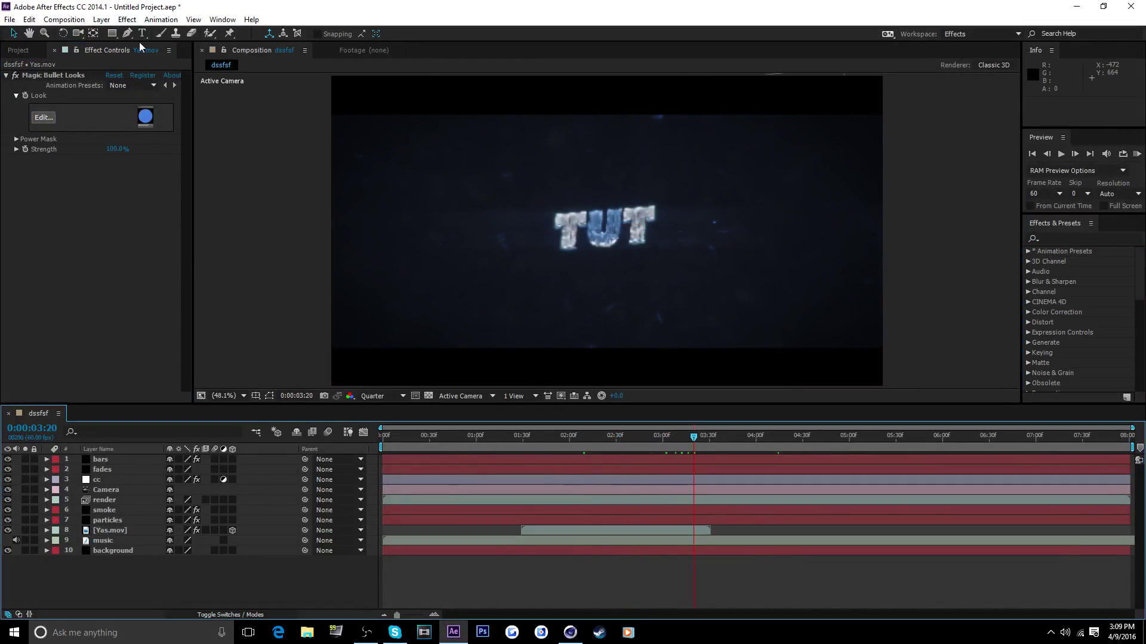
click(18, 50)
click(26, 231)
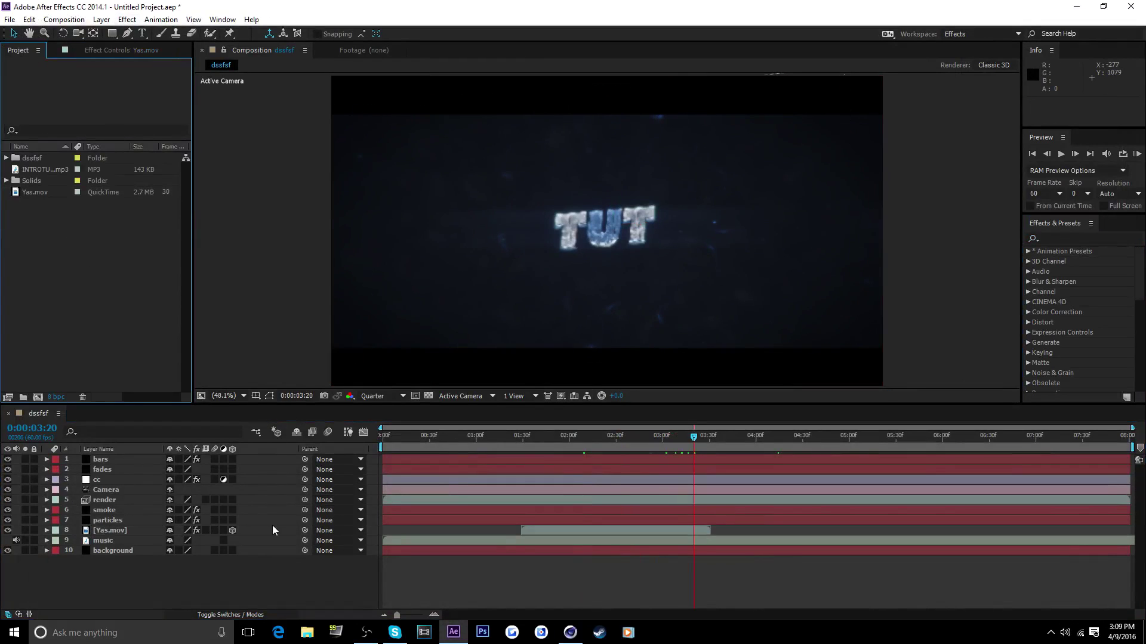
Run a RAM preview of the composition, and return the playhead to 0:00:01:28 where the shockwave begins.
click(1137, 154)
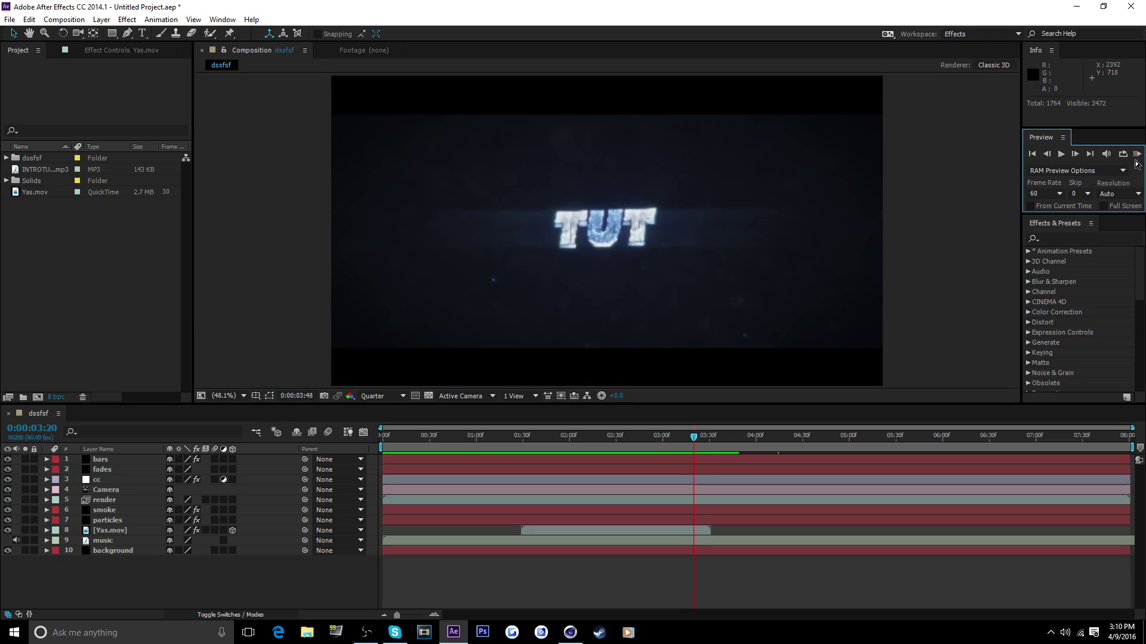
key(space)
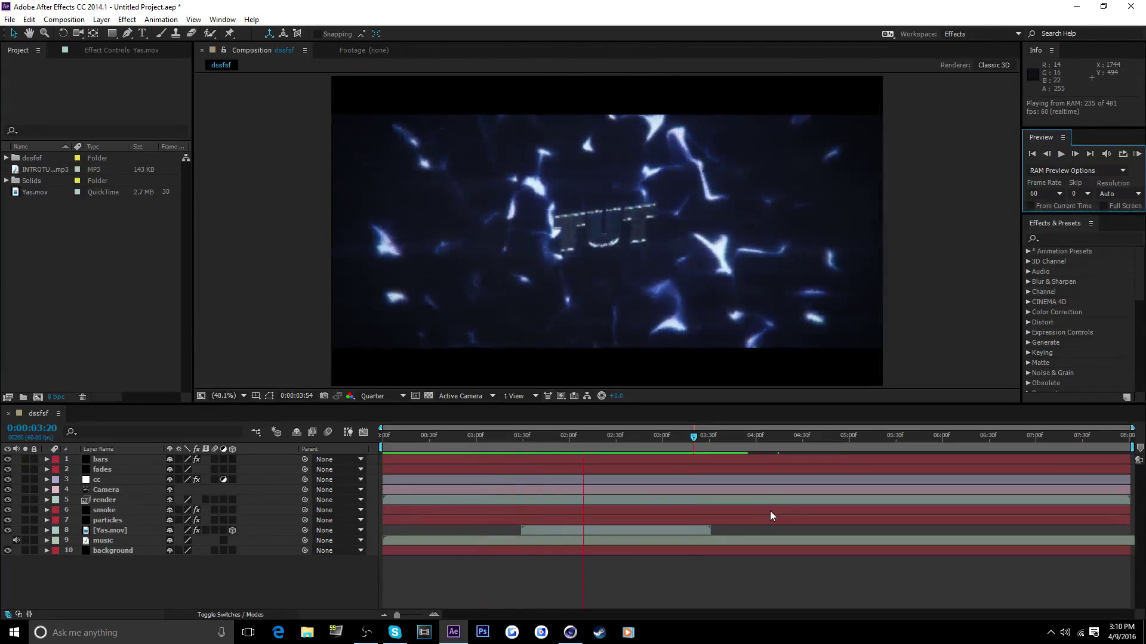
drag(470, 434, 520, 438)
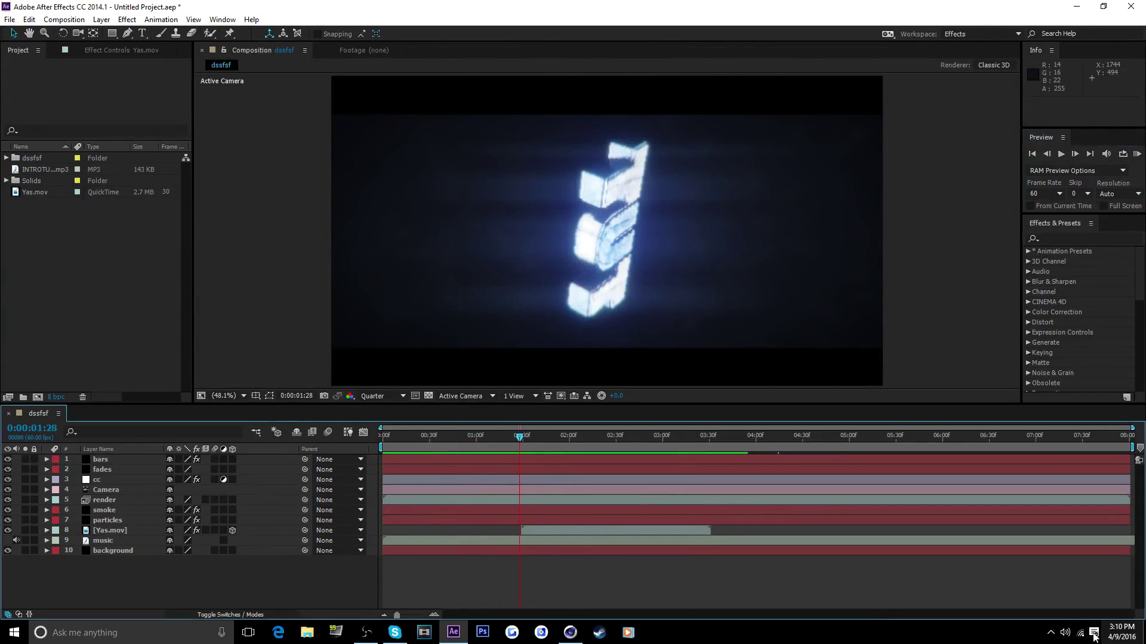
Lower the After Effects volume to 0 in the Windows Volume Mixer and replay the RAM preview.
right_click(1065, 633)
click(1061, 566)
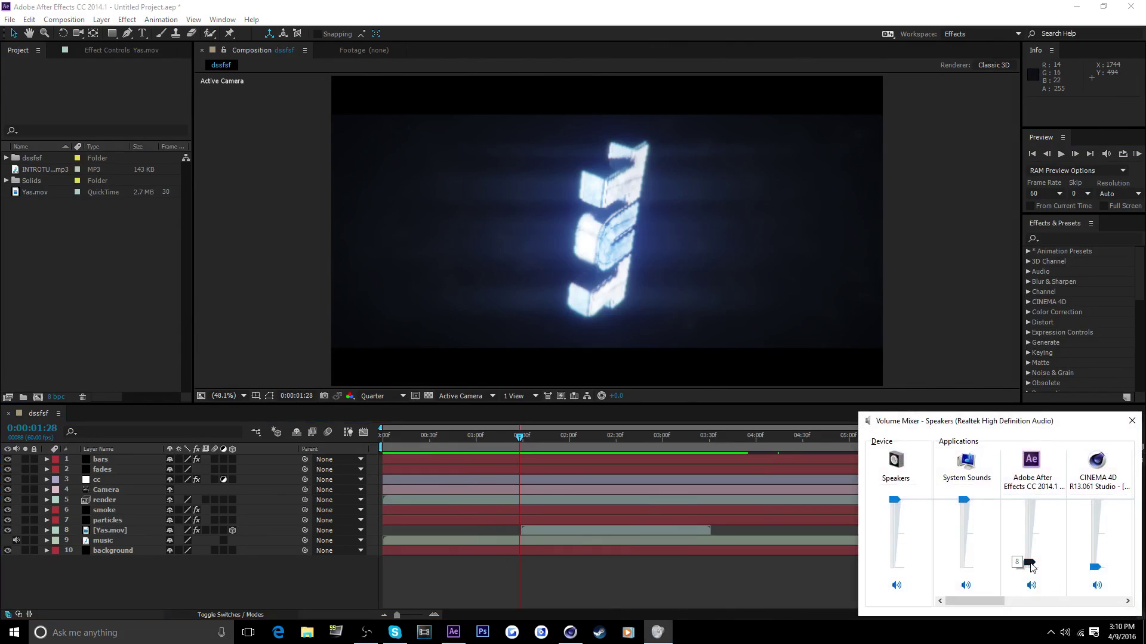
drag(1030, 567, 1029, 573)
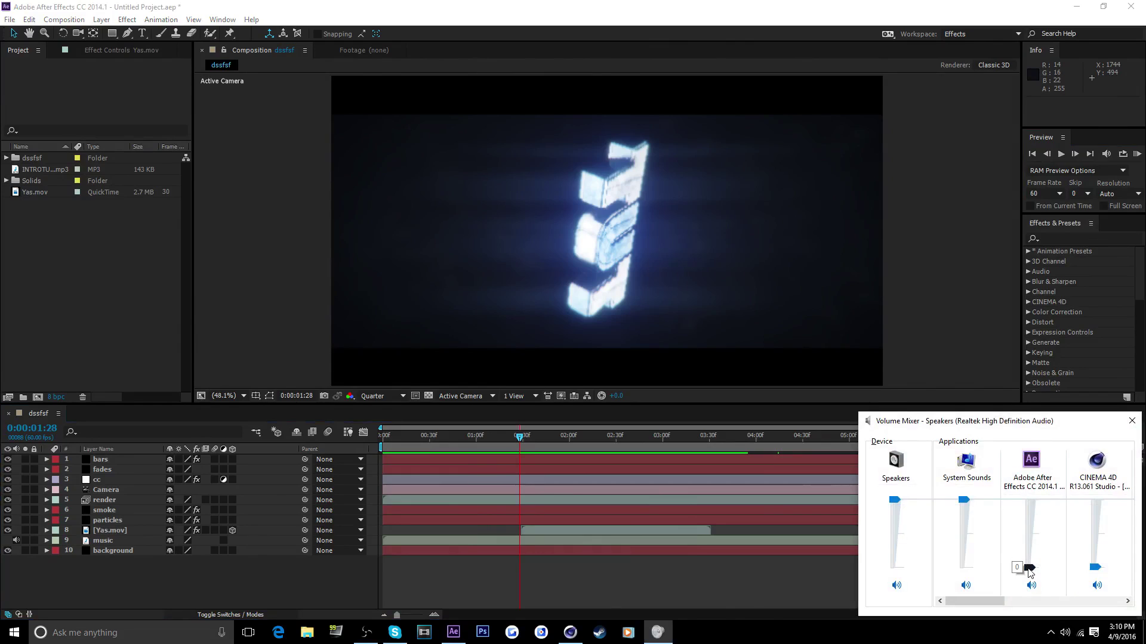
click(1132, 420)
click(1136, 153)
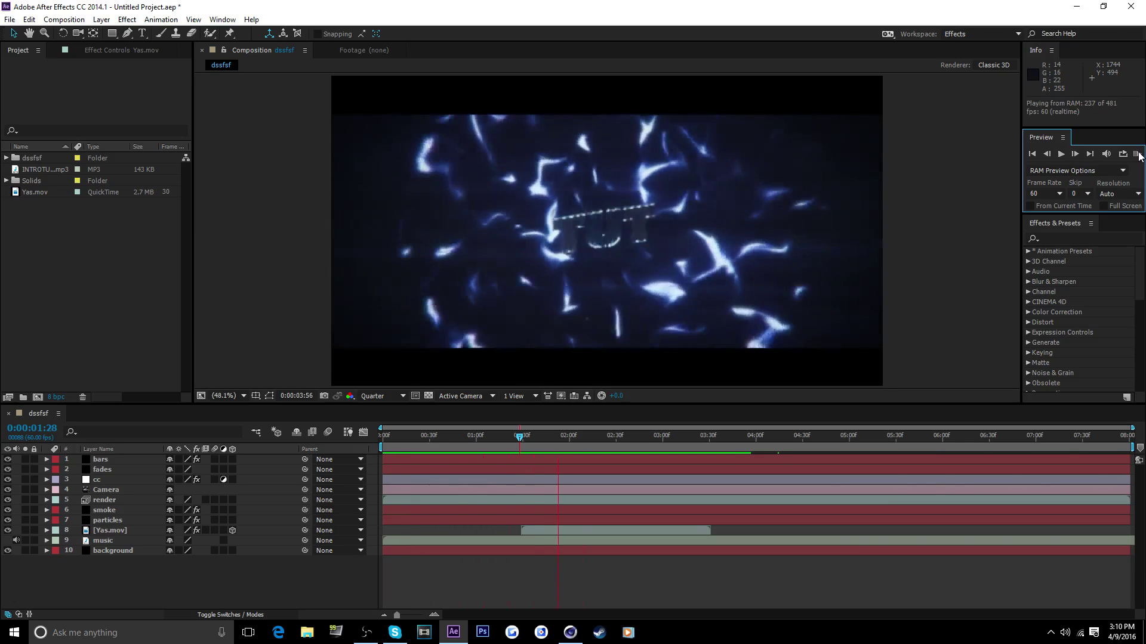
Shift the Yas.mov layer to start at 0:00:01:37, scrub to 0:00:02:16, and check the new timing in a RAM preview.
click(1139, 156)
drag(517, 439, 546, 447)
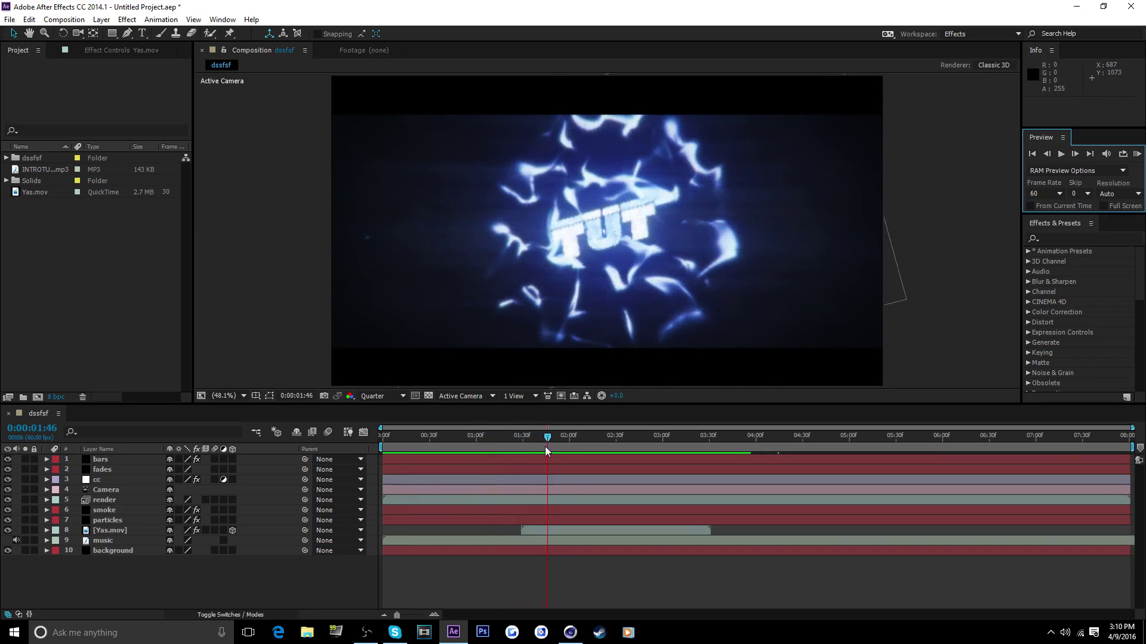
drag(529, 531, 546, 530)
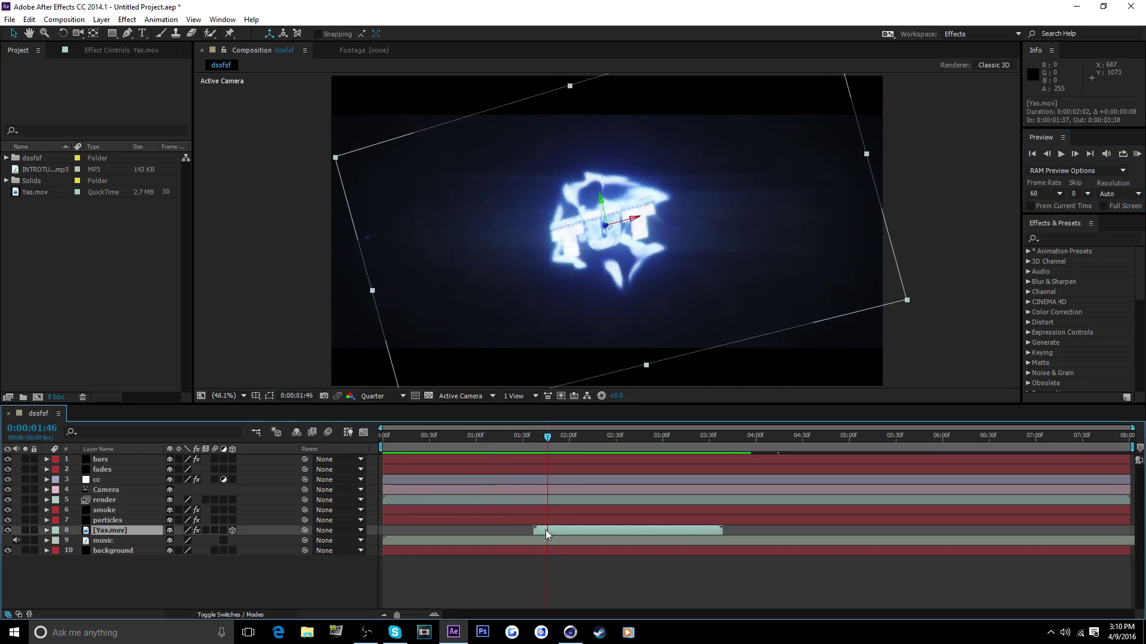
drag(553, 447, 594, 442)
click(1137, 154)
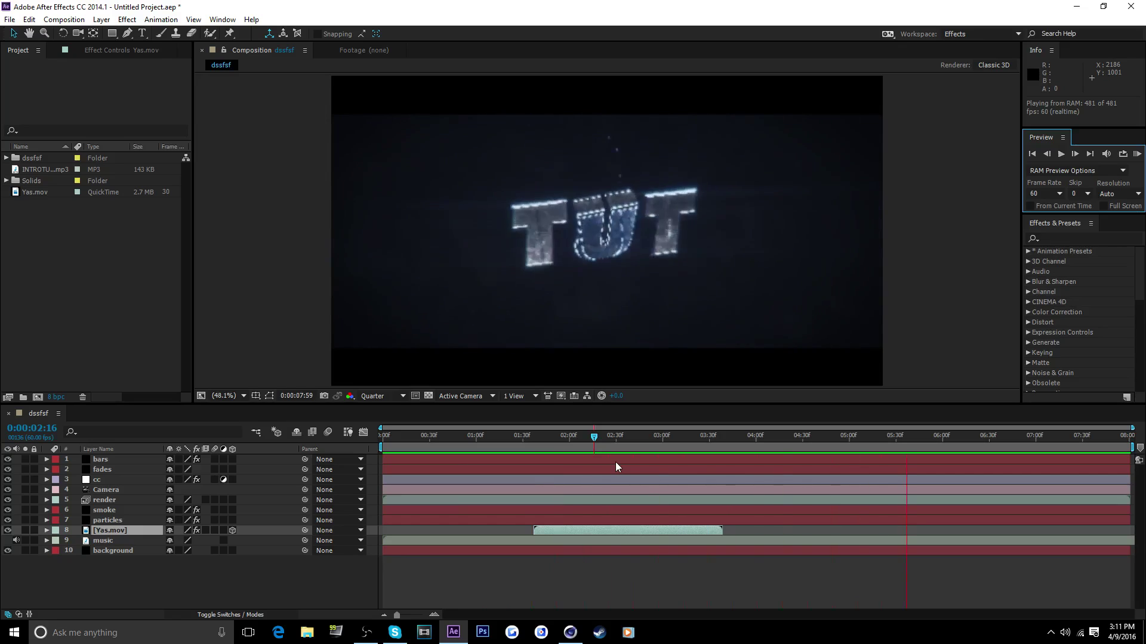
key(space)
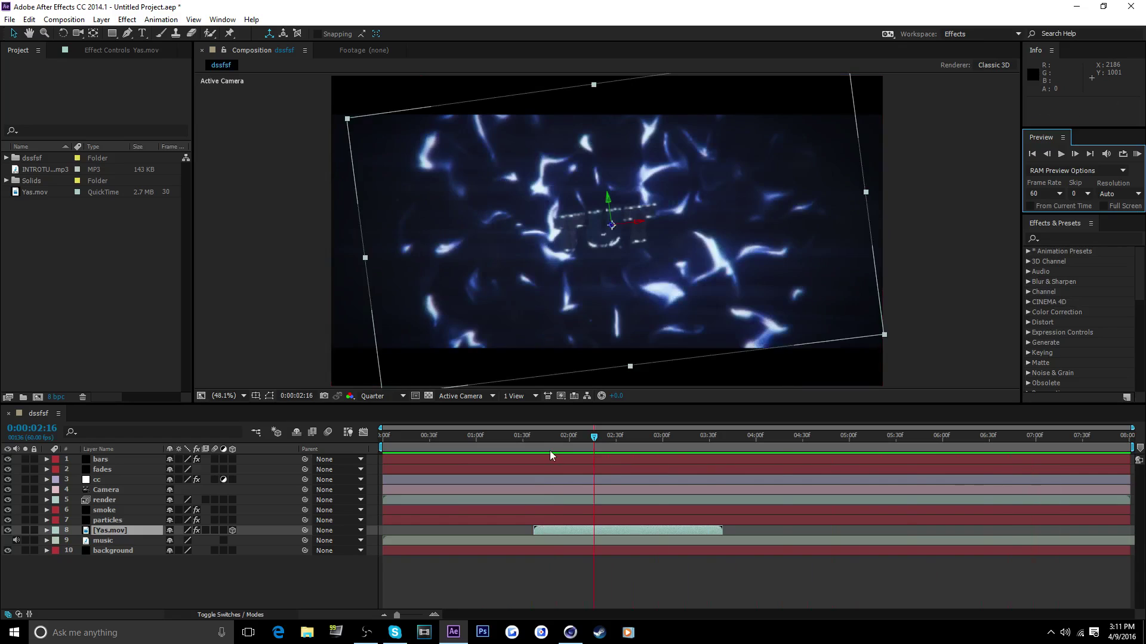
Reveal the music layer's audio waveform and play an audio preview from 0:00:00:00.
mouse_move(549, 451)
mouse_down()
mouse_move(424, 449)
mouse_move(555, 440)
mouse_up()
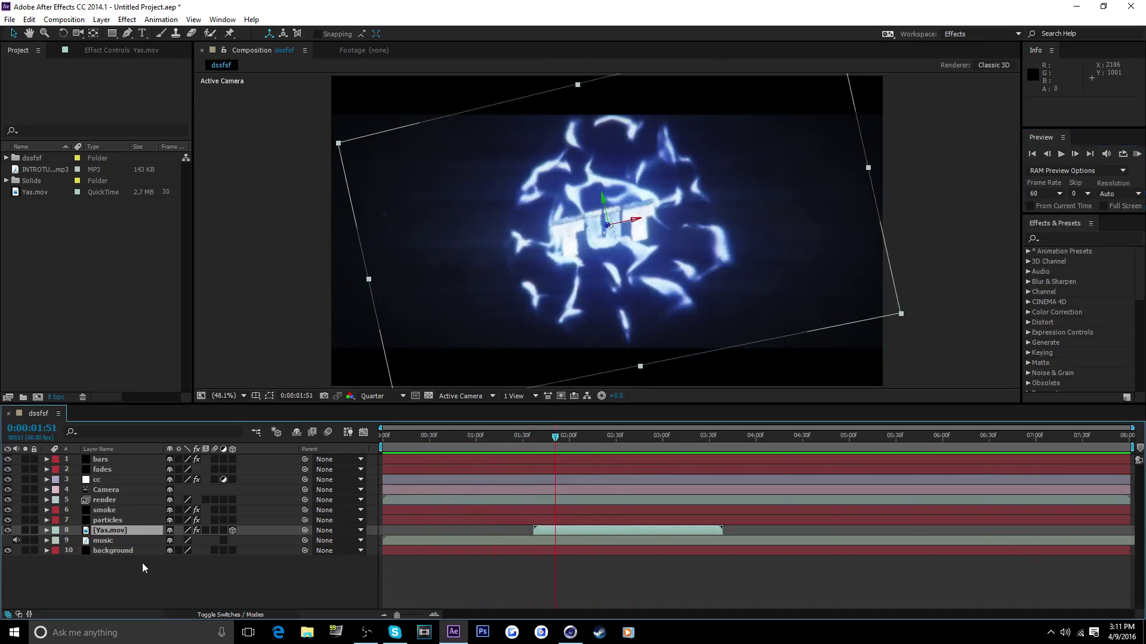
click(112, 542)
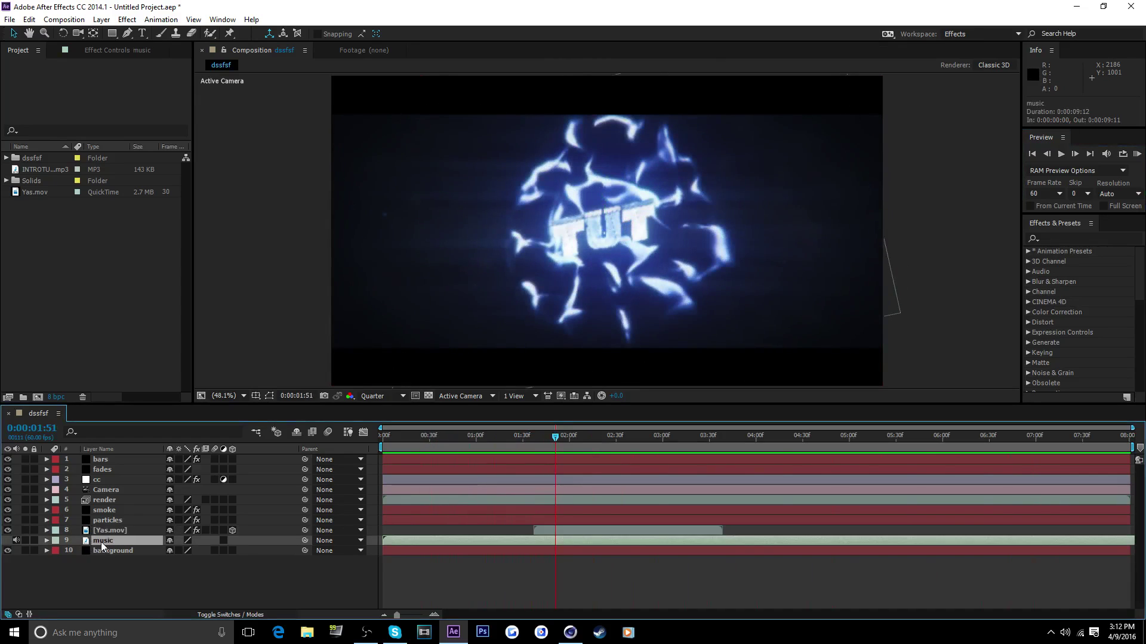
key(l)
click(66, 561)
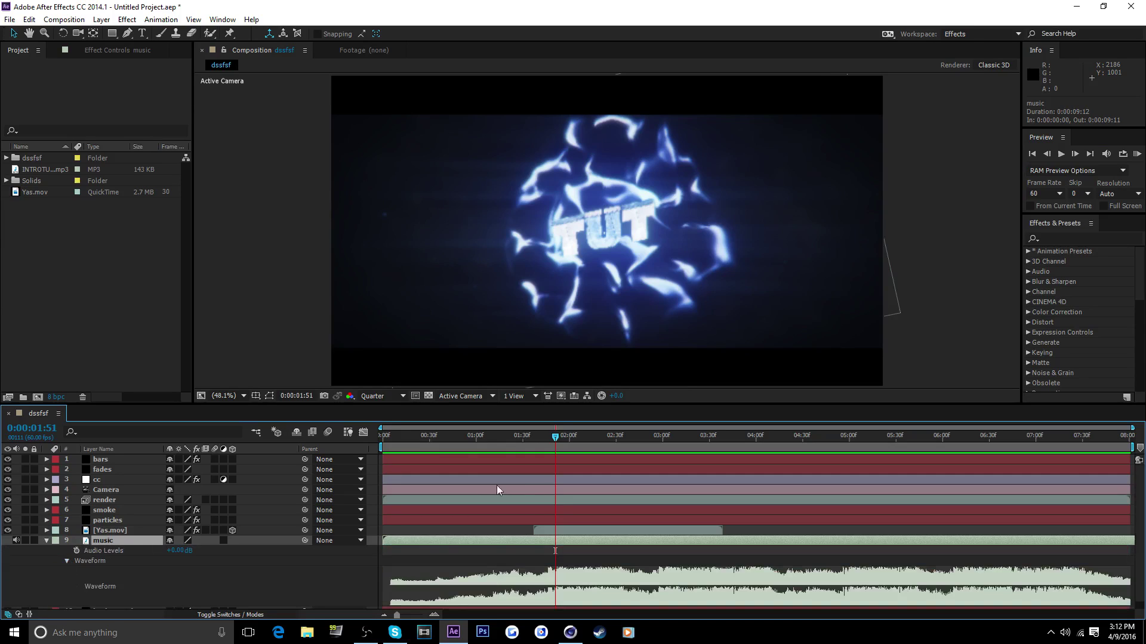
drag(569, 437, 355, 442)
key(KP_Decimal)
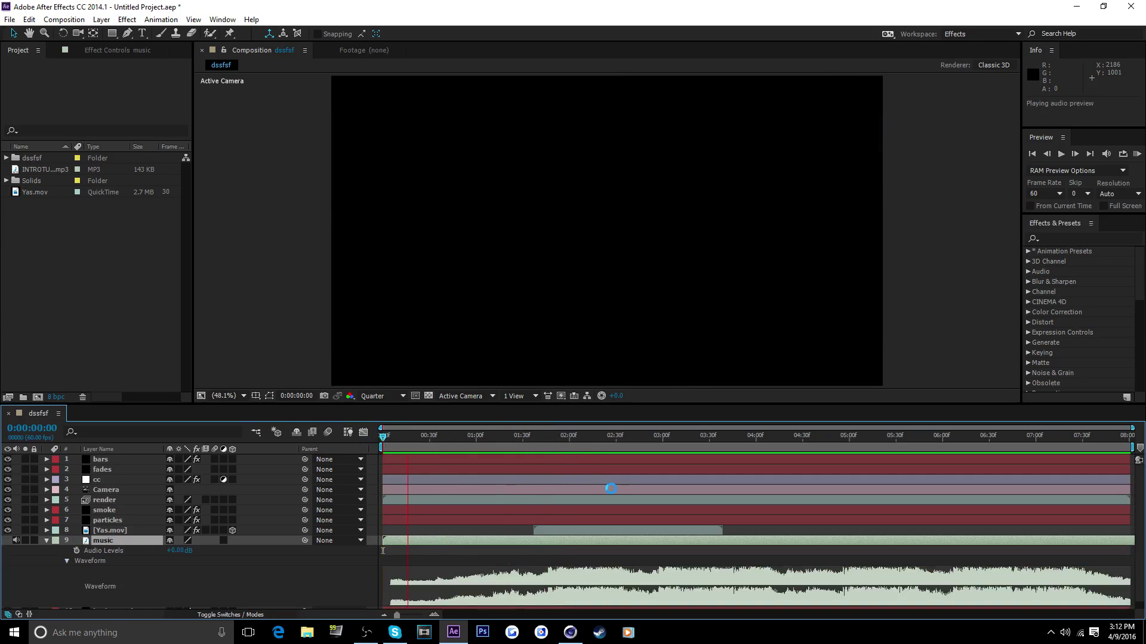
key(space)
Fade the music out by keyframing its Audio Levels at 0:00:07:01 and lowering them to -48 dB at 0:00:08:00.
drag(387, 444, 1041, 514)
click(76, 551)
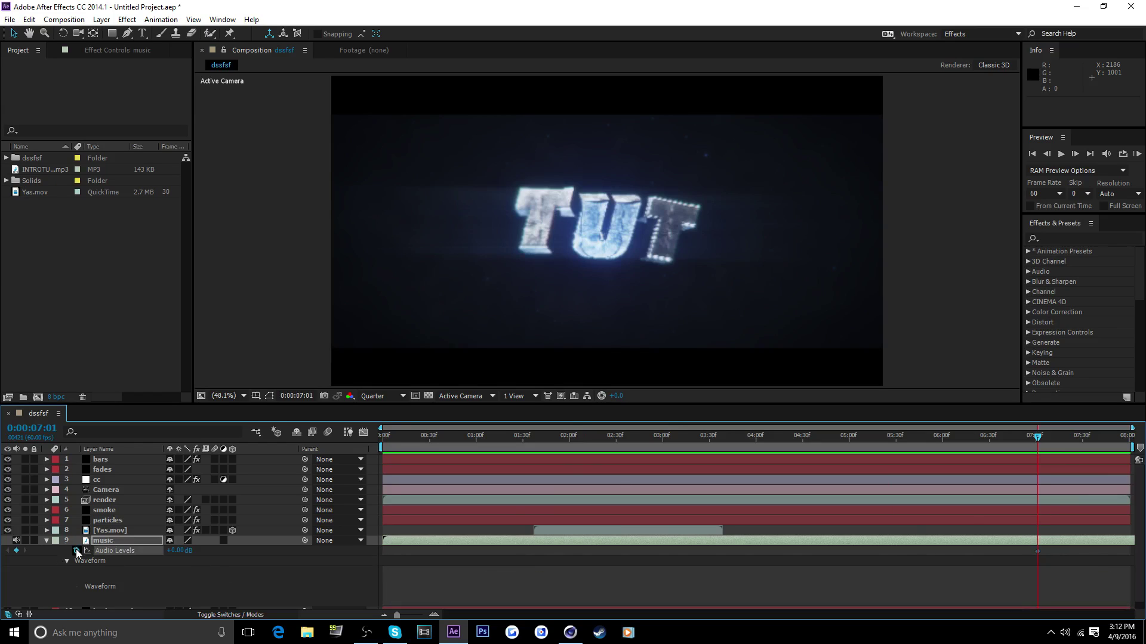
drag(1041, 439, 1132, 444)
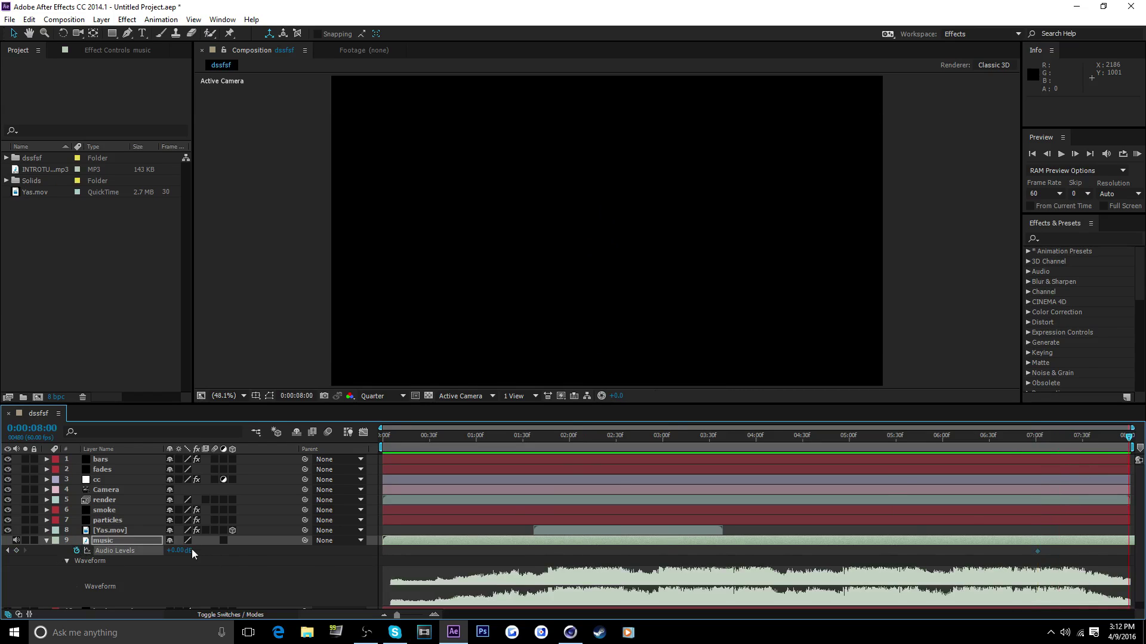
drag(181, 552, 45, 551)
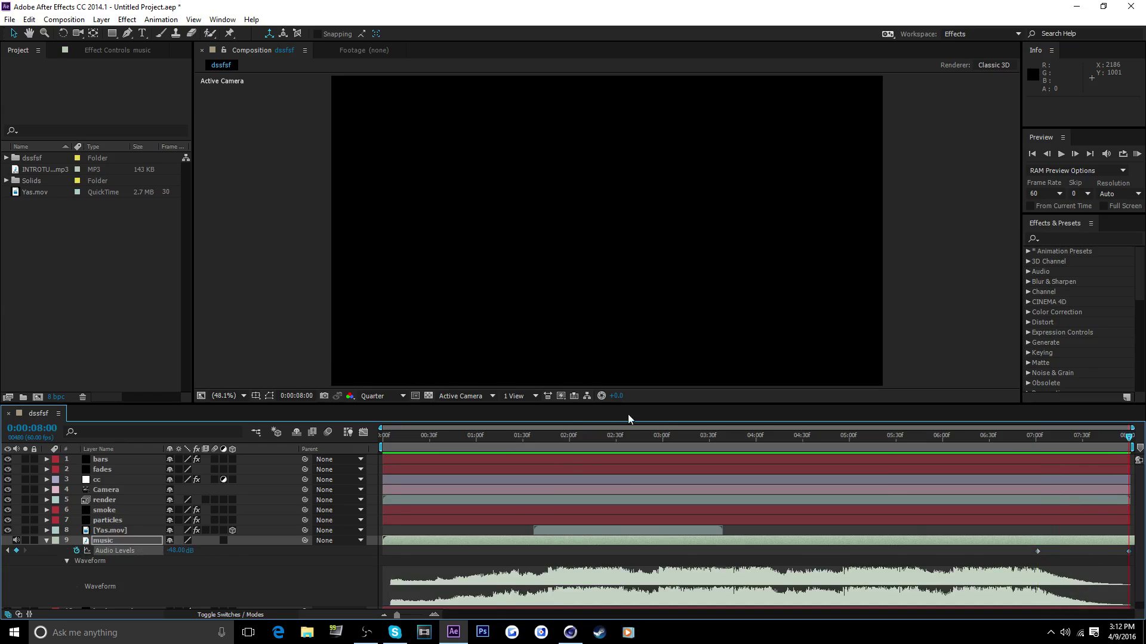
Fade the music in by keyframing its Audio Levels from -48 dB at 0:00:00:00 to 0 dB at 0:00:01:00.
drag(556, 438, 315, 459)
drag(182, 551, 45, 550)
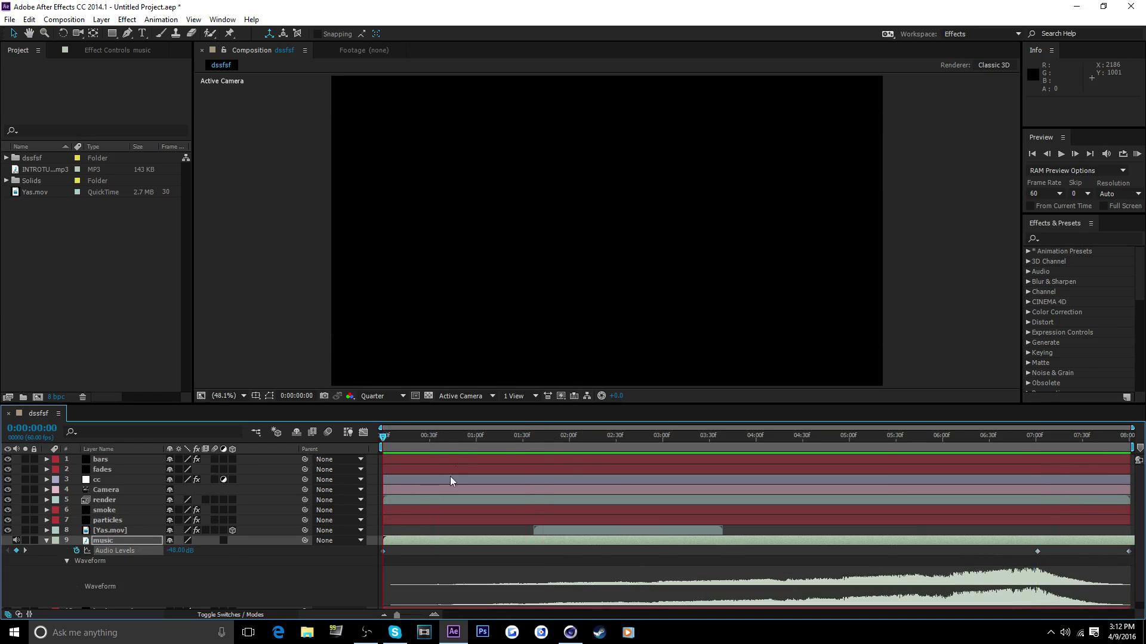
click(481, 440)
drag(481, 440, 478, 441)
click(182, 551)
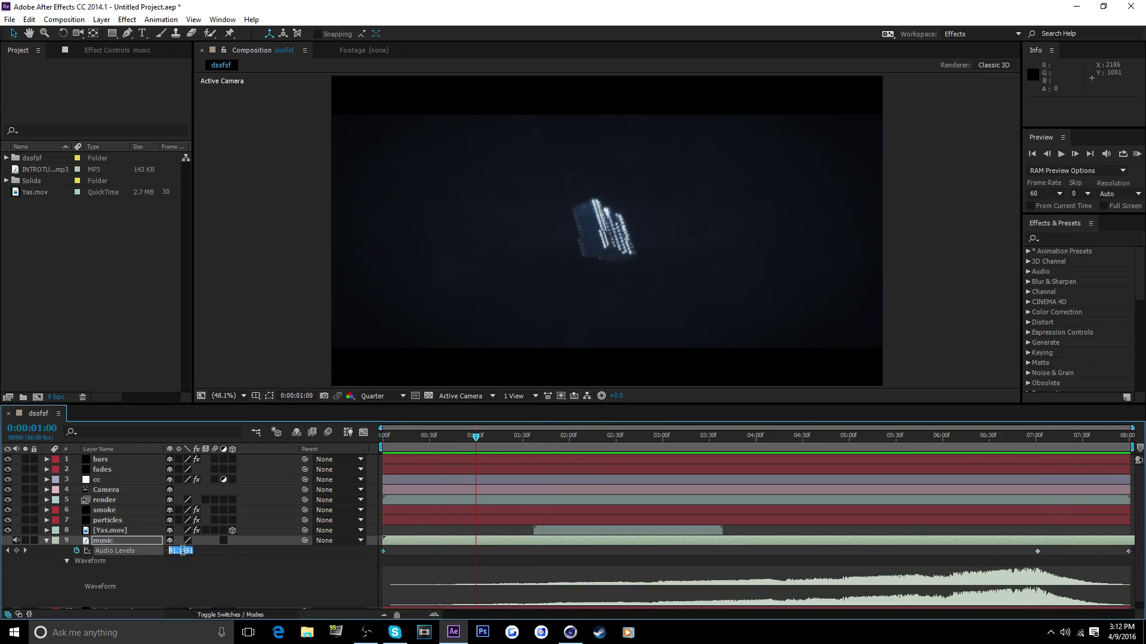
text(-48)
key(Return)
drag(490, 442, 383, 440)
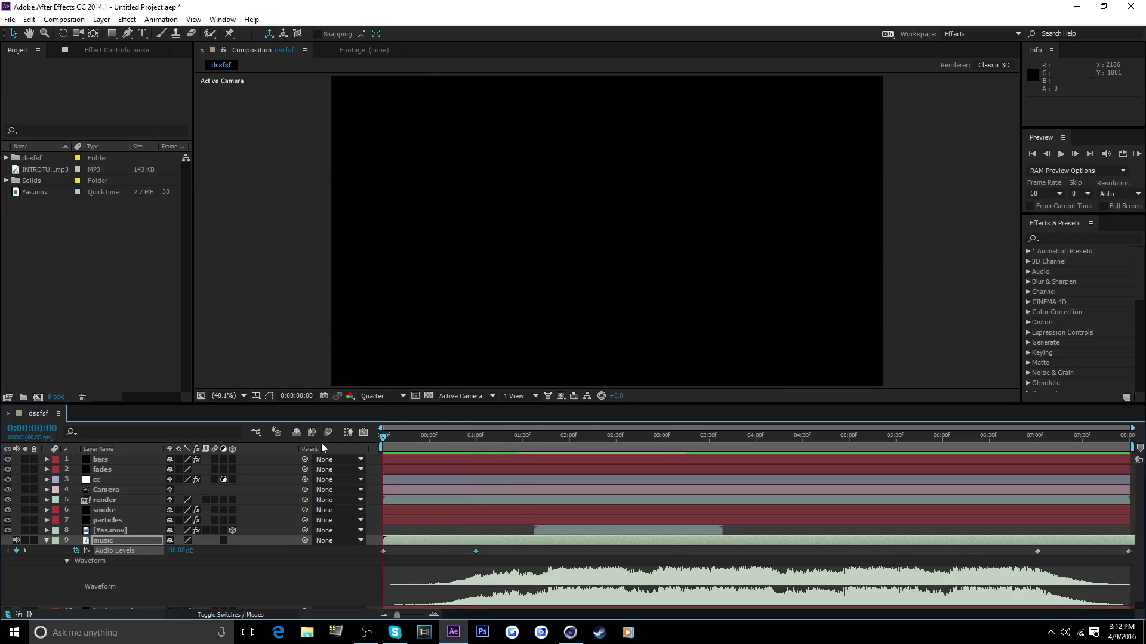
Play the composition as a RAM preview, including in full-screen mode, and turn the full-screen option off again.
click(1136, 154)
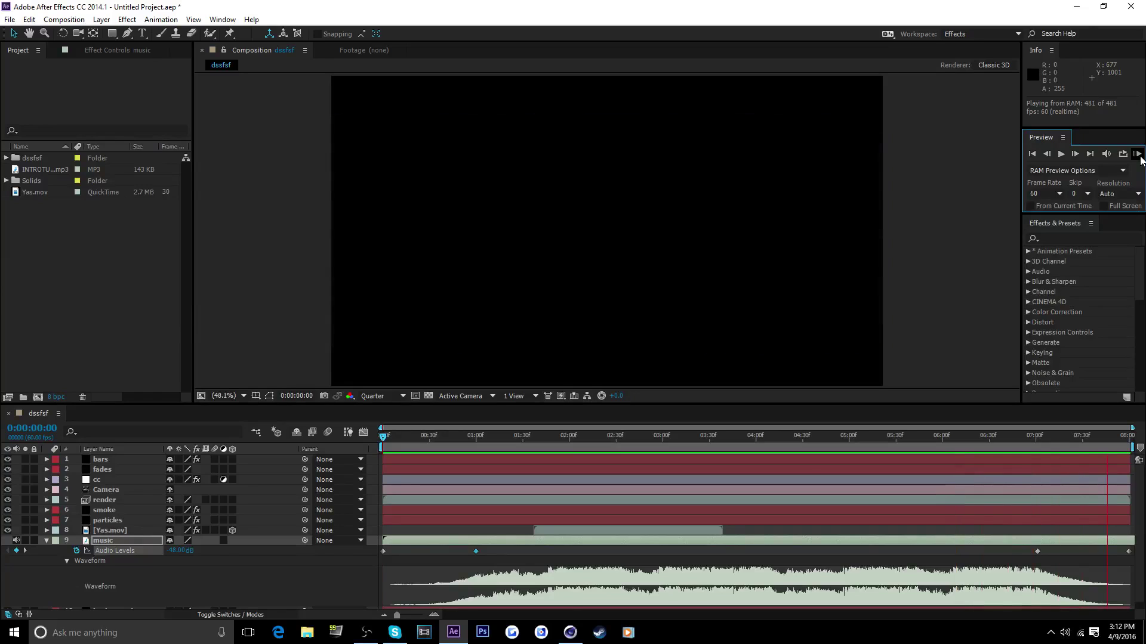
click(1141, 160)
click(1137, 154)
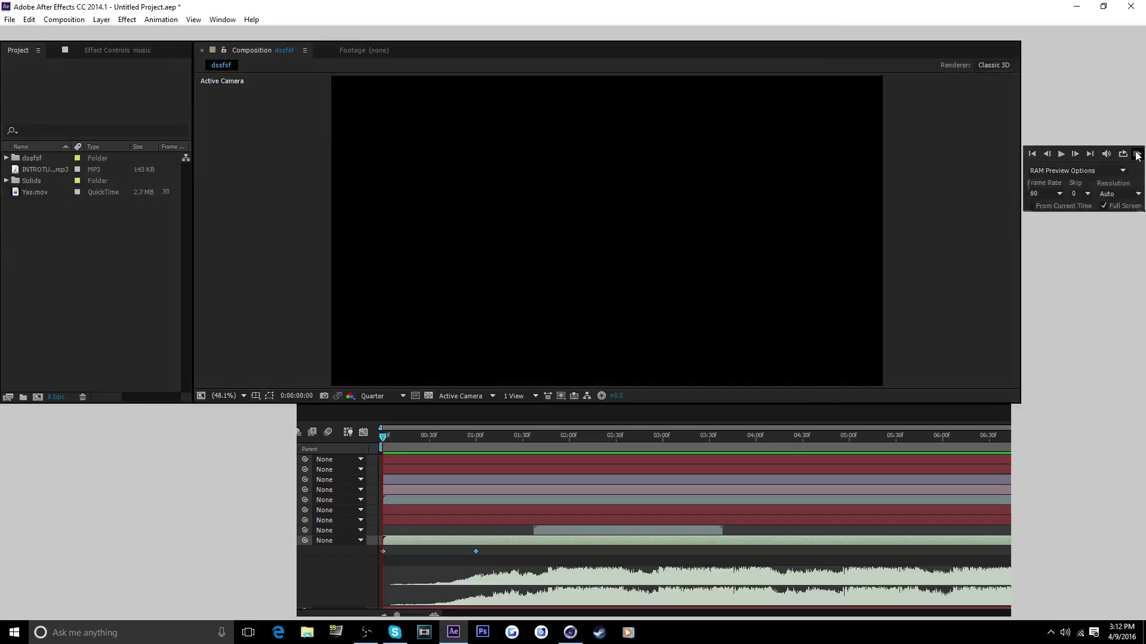
click(1137, 155)
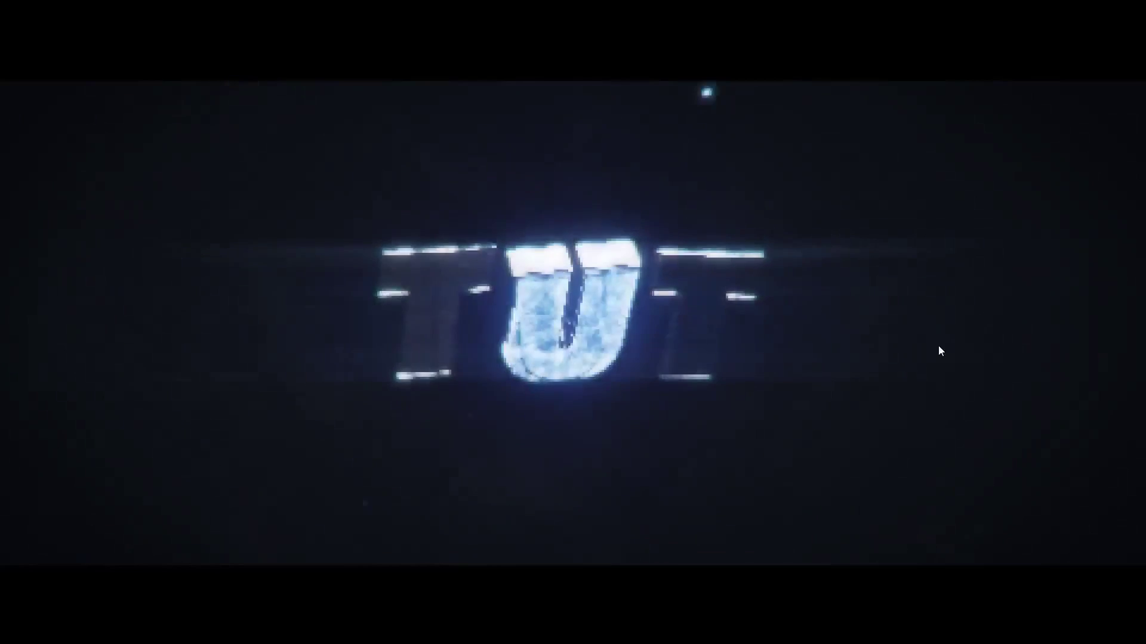
key(space)
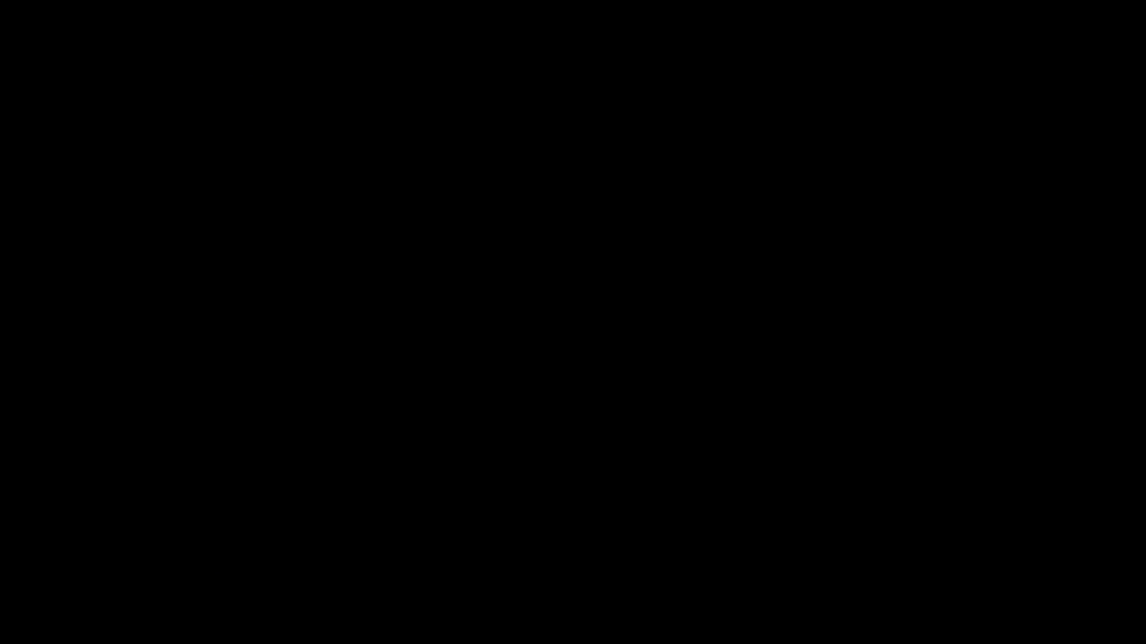
click(1103, 206)
key(space)
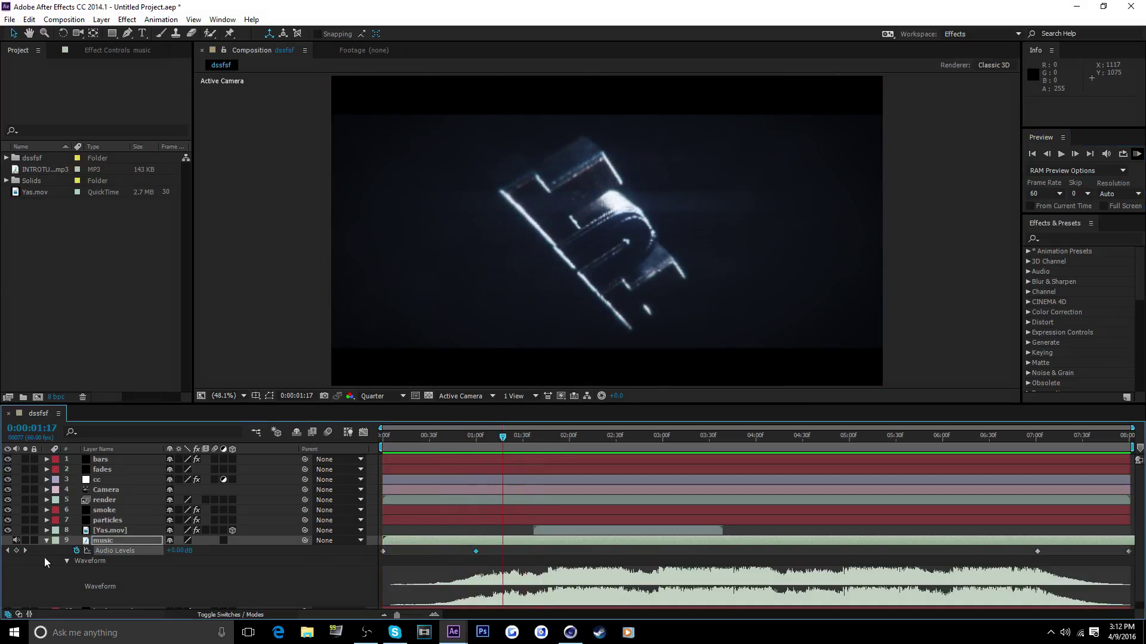
Collapse the music layer, add an adjustment layer directly below the fades layer, and rename it RSMB.
click(47, 541)
click(103, 557)
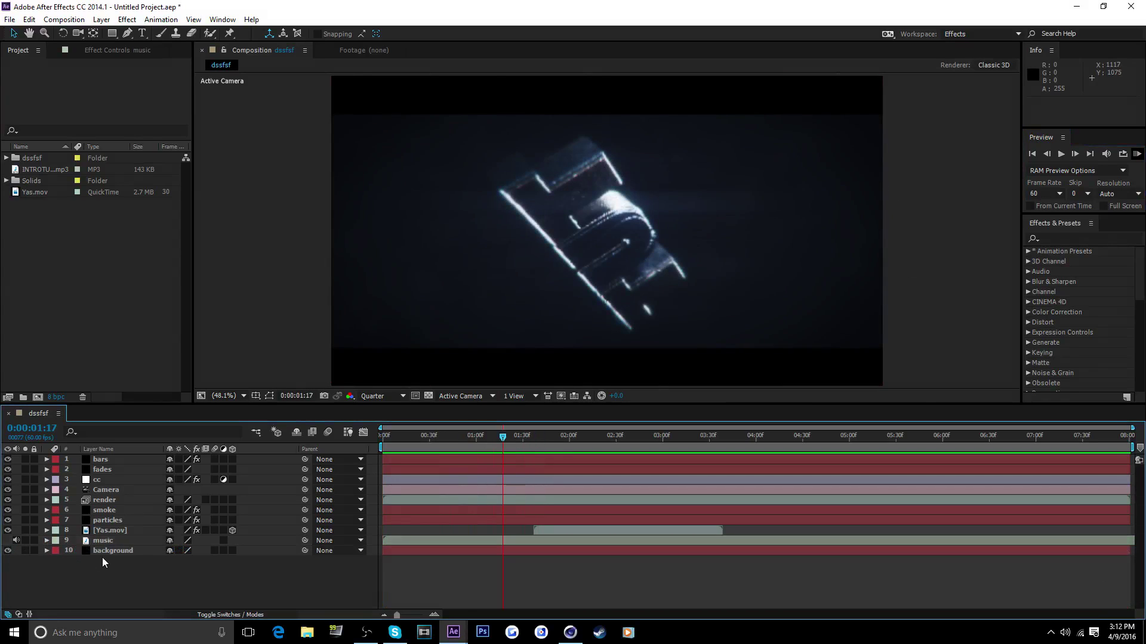
key(ctrl+alt+y)
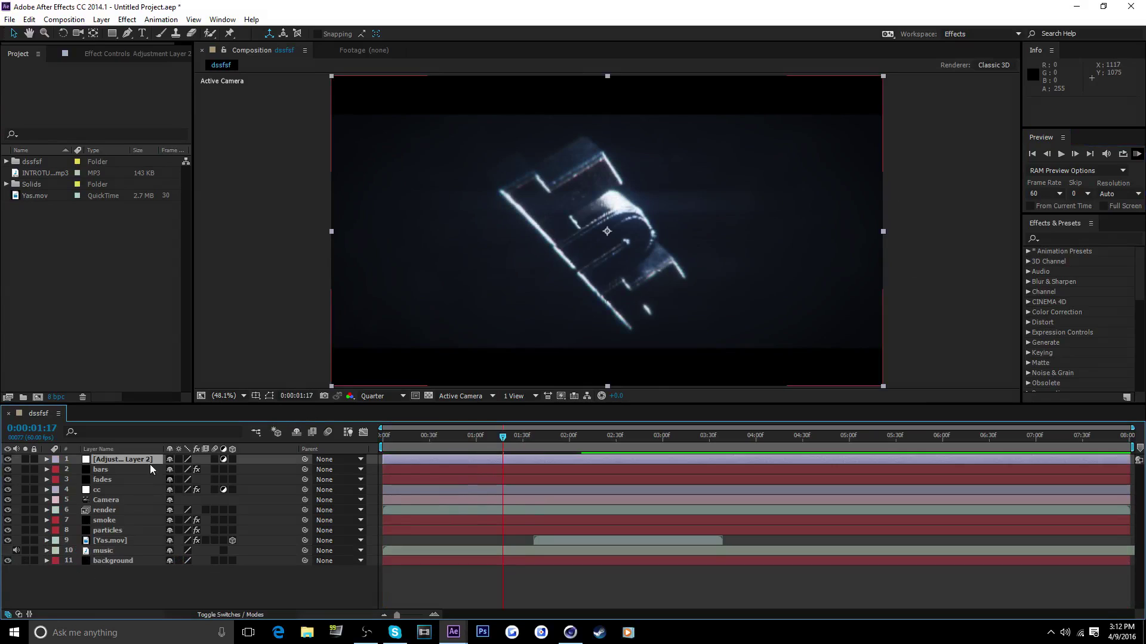
drag(137, 463, 129, 488)
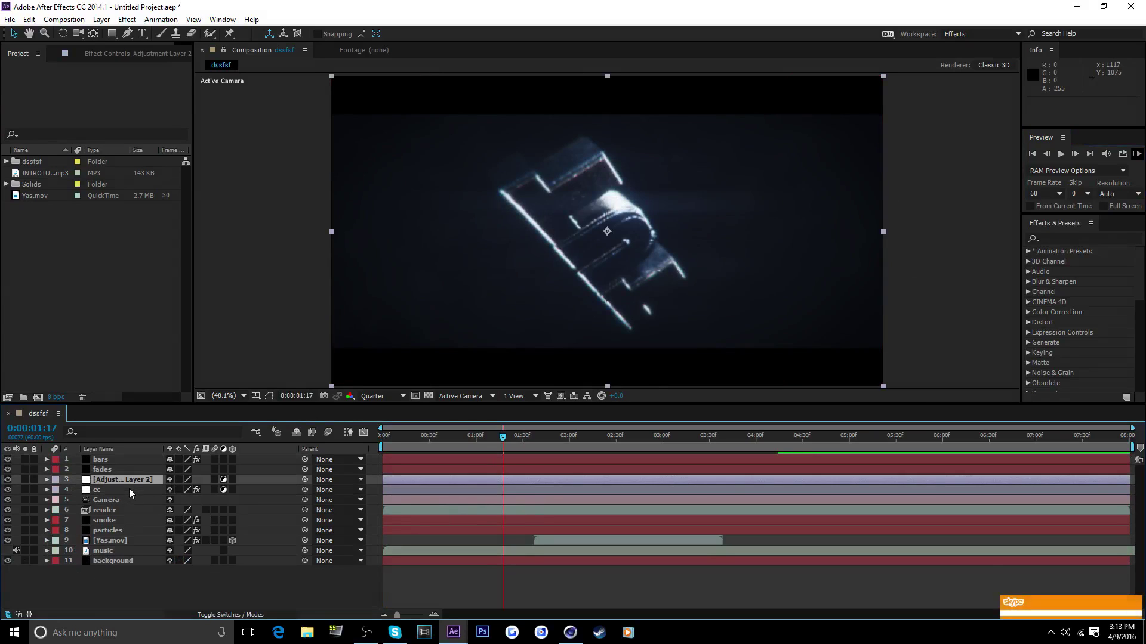
right_click(116, 483)
click(212, 468)
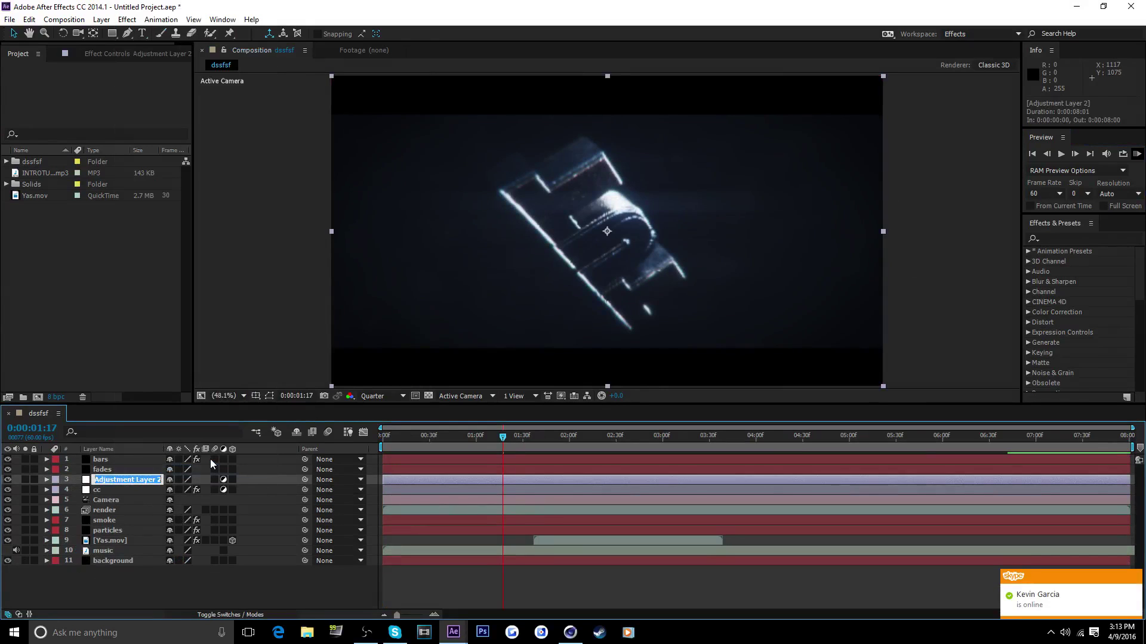
text(RSMB)
key(Return)
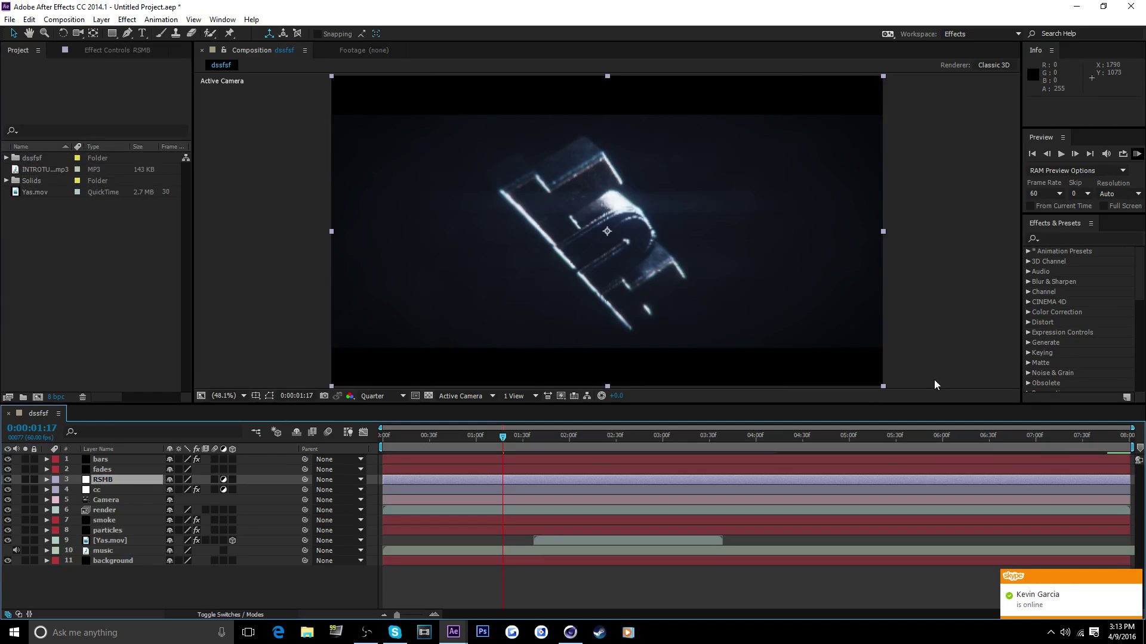
Find the RSMB effect by searching for "rsmb" and apply it to the RSMB adjustment layer.
click(1061, 240)
text(resm)
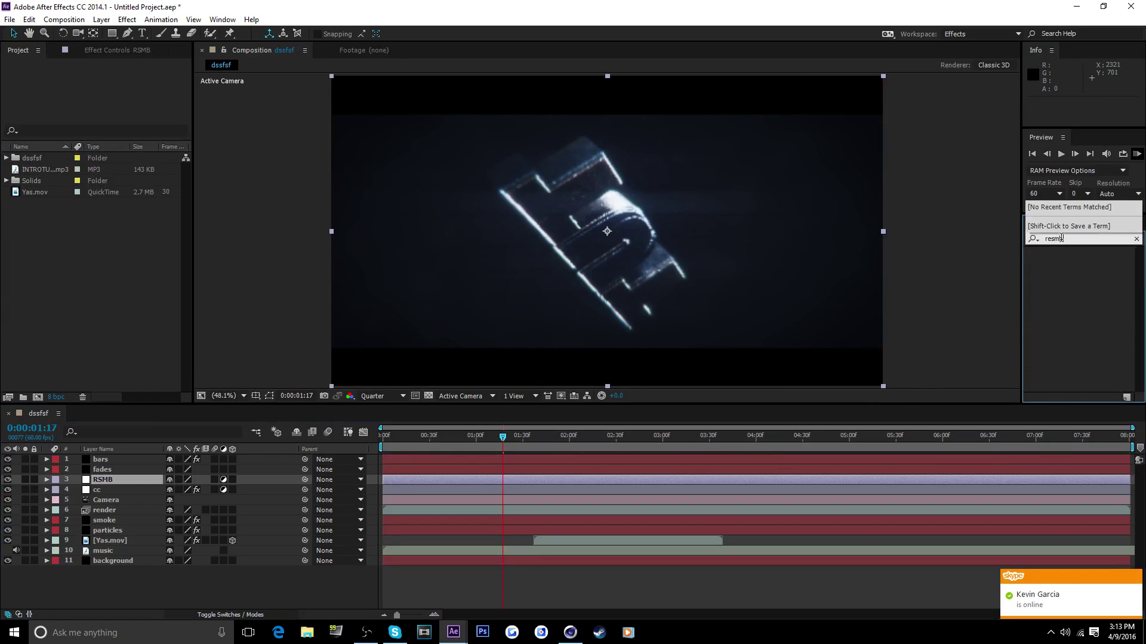
key(BackSpace)
key(BackSpace)
key(BackSpace)
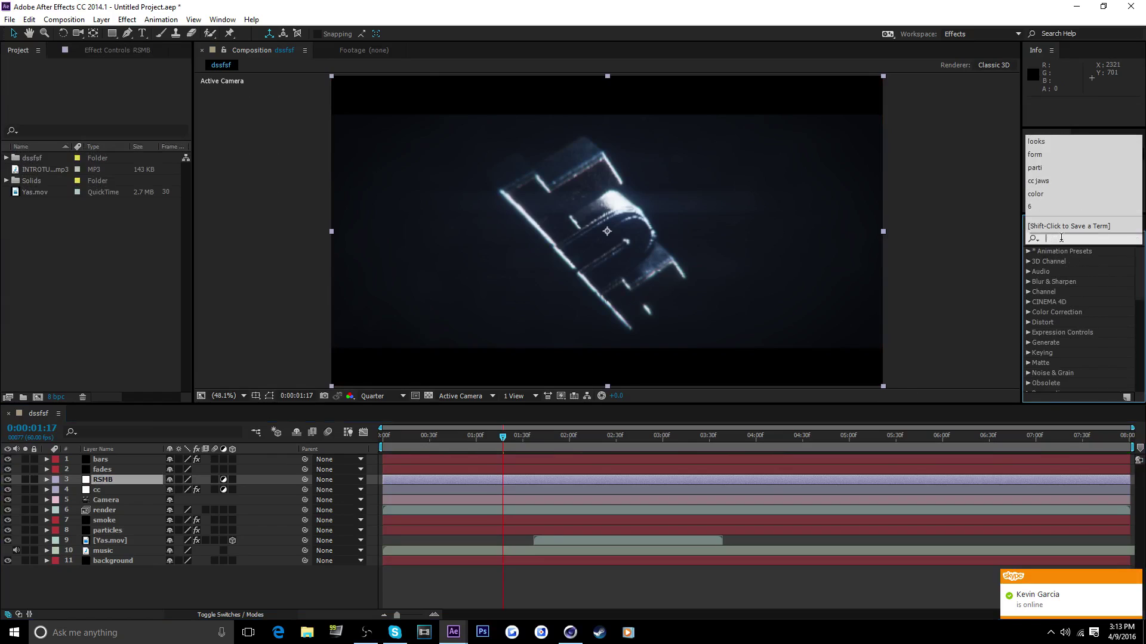
text(smb)
drag(1059, 262, 104, 479)
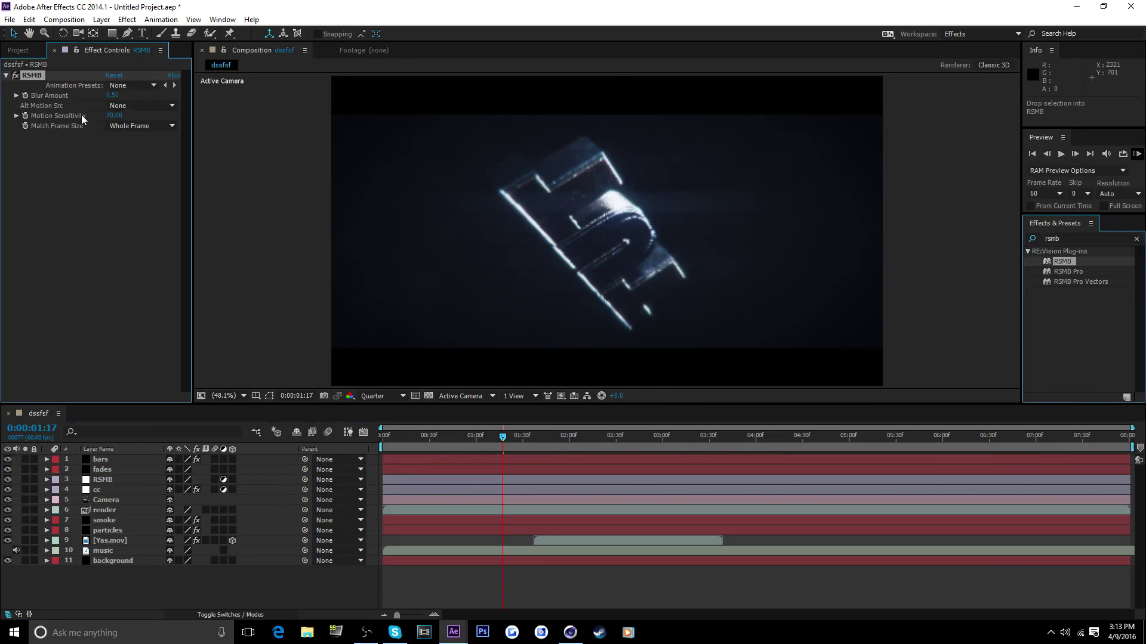
Set the RSMB effect's Blur Amount to 1 and its Motion Sensitivity to 65.
click(112, 95)
text(1)
key(Return)
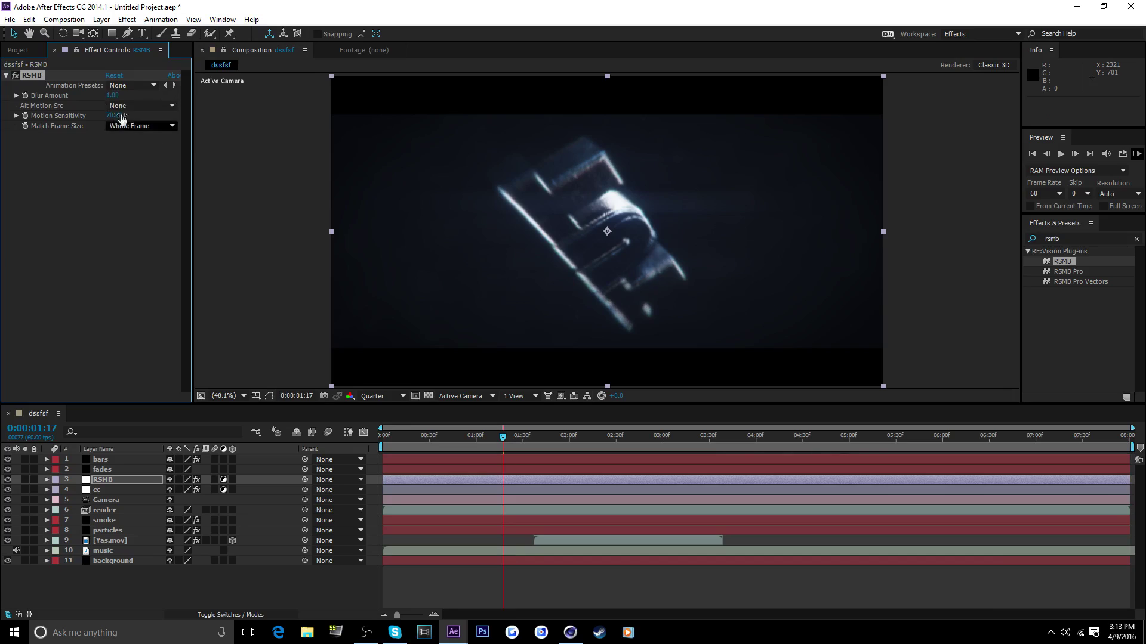
click(117, 116)
text(65)
key(Return)
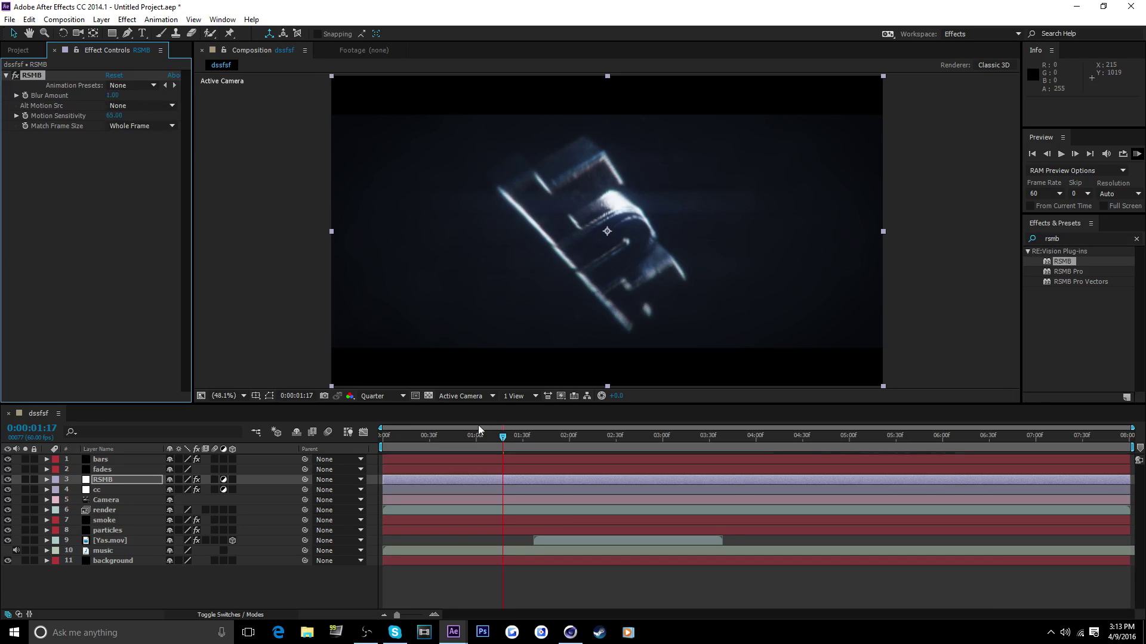
Scrub to 0:00:04:25 to check the motion blur, and reduce RSMB's Motion Sensitivity to 60.
drag(539, 443, 794, 463)
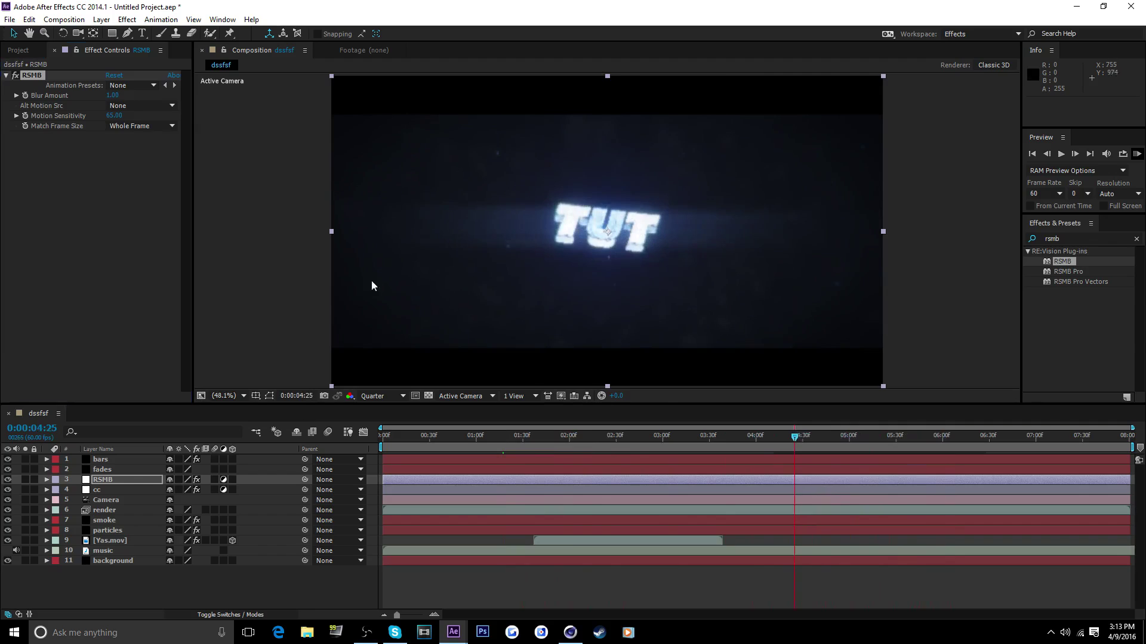
click(112, 115)
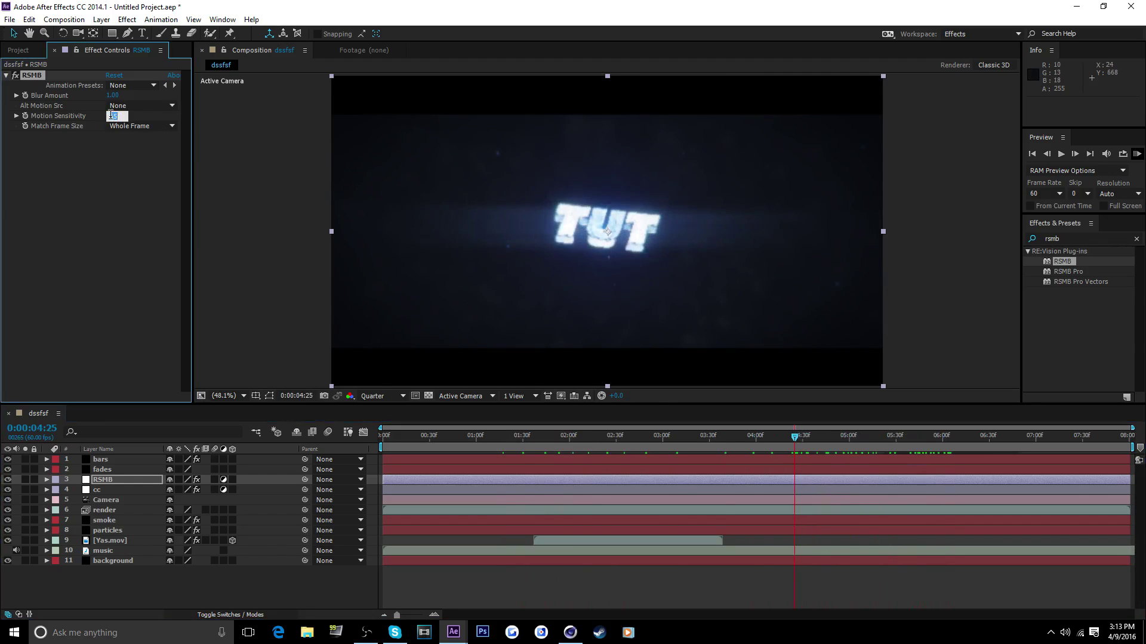
text(60)
key(Return)
Add another adjustment layer between the fades and RSMB layers and rename it SYNC.
click(125, 580)
key(ctrl+alt+y)
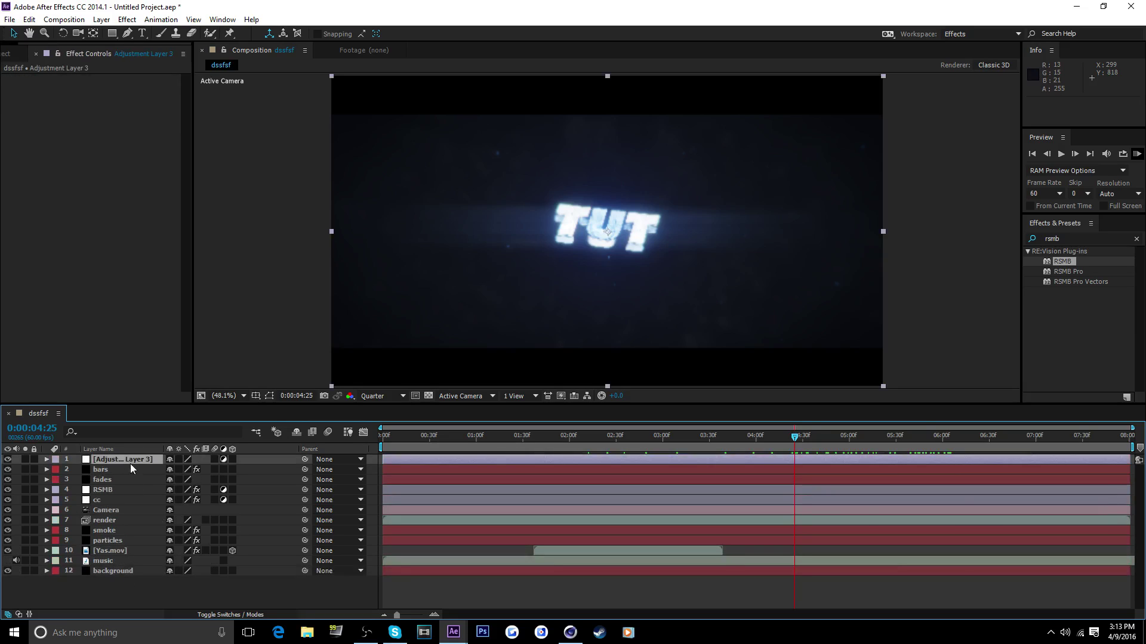
drag(130, 463, 128, 481)
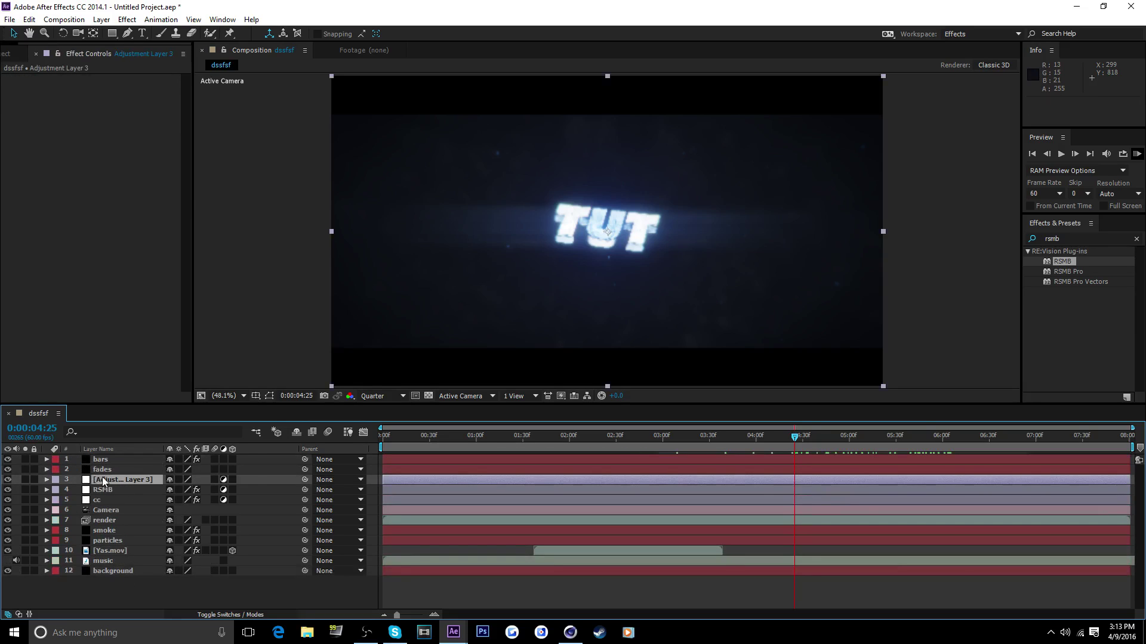
right_click(103, 481)
click(197, 468)
text(SYNC)
key(Return)
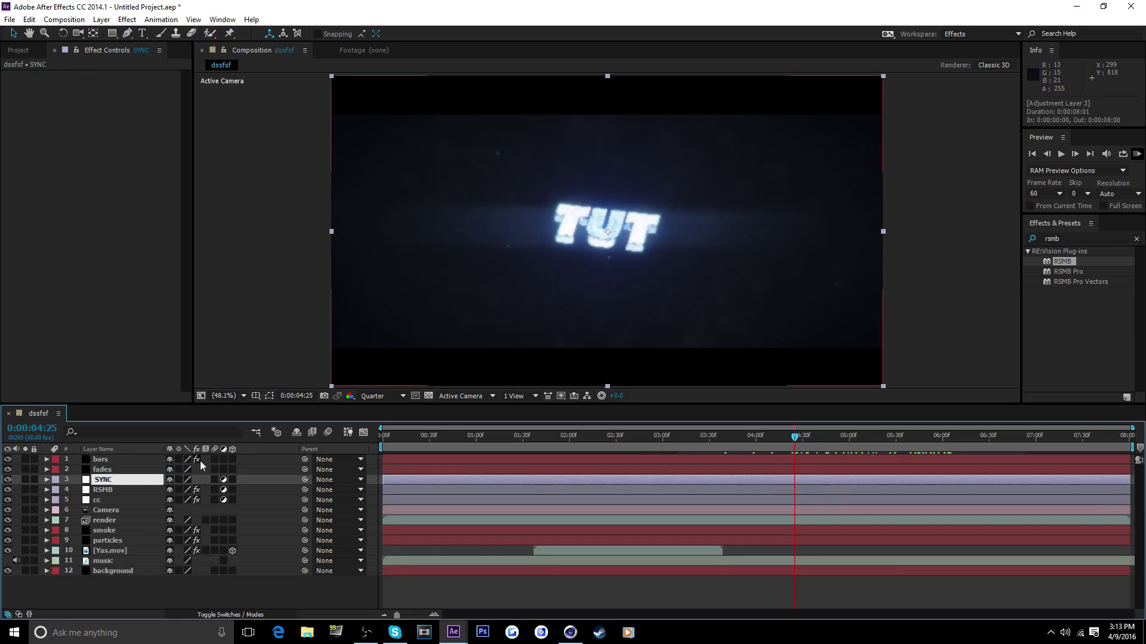
Find the Transform effect by searching for "trans" and apply it to the SYNC adjustment layer.
key(ctrl+5)
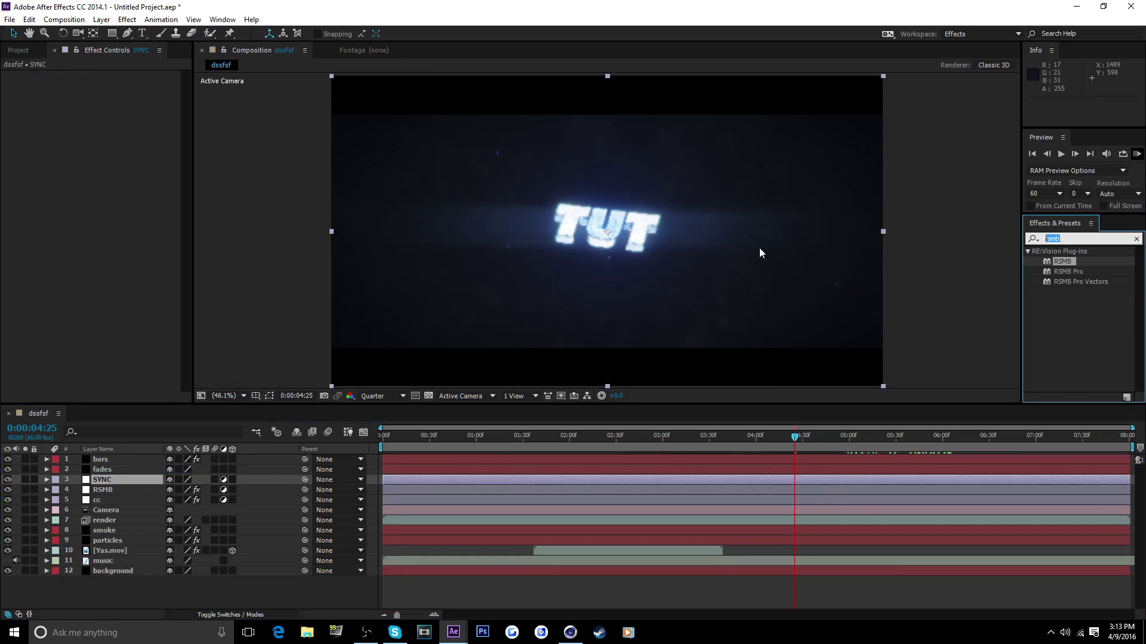
text(trans)
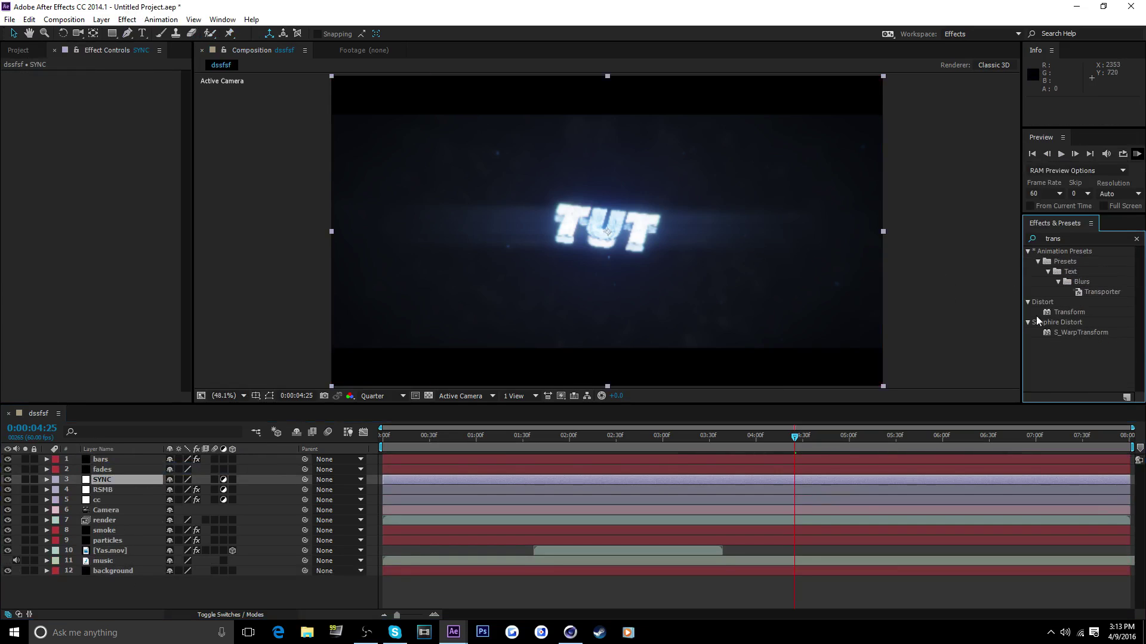
drag(1068, 312, 108, 483)
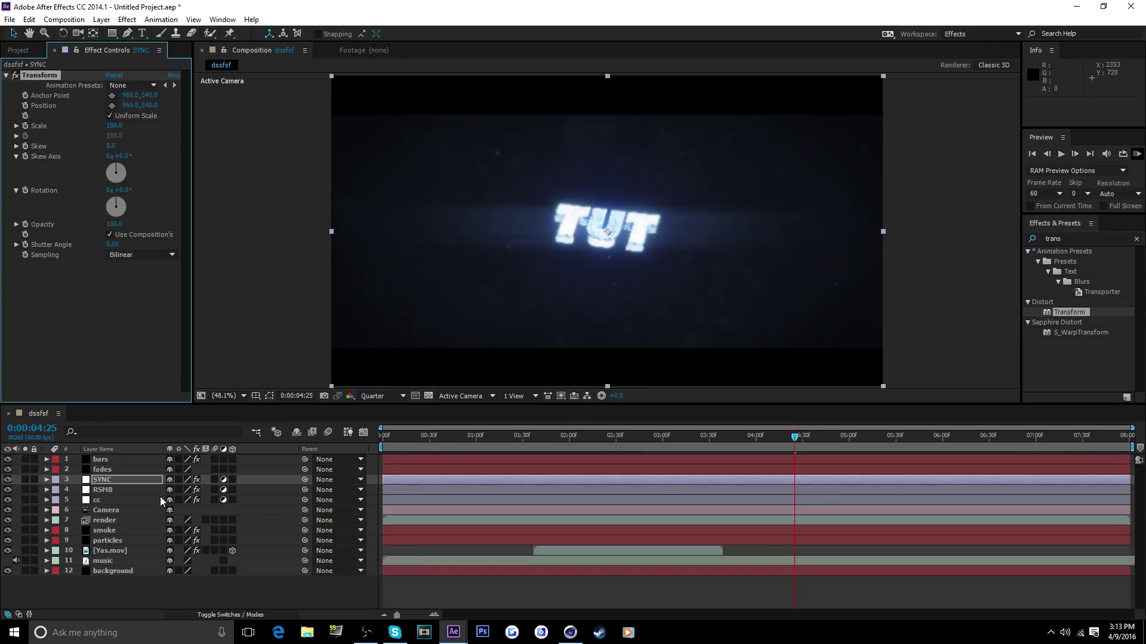
Examine the music layer's waveform and play its audio from 0:00:02:37, and collapse the layer again.
click(116, 550)
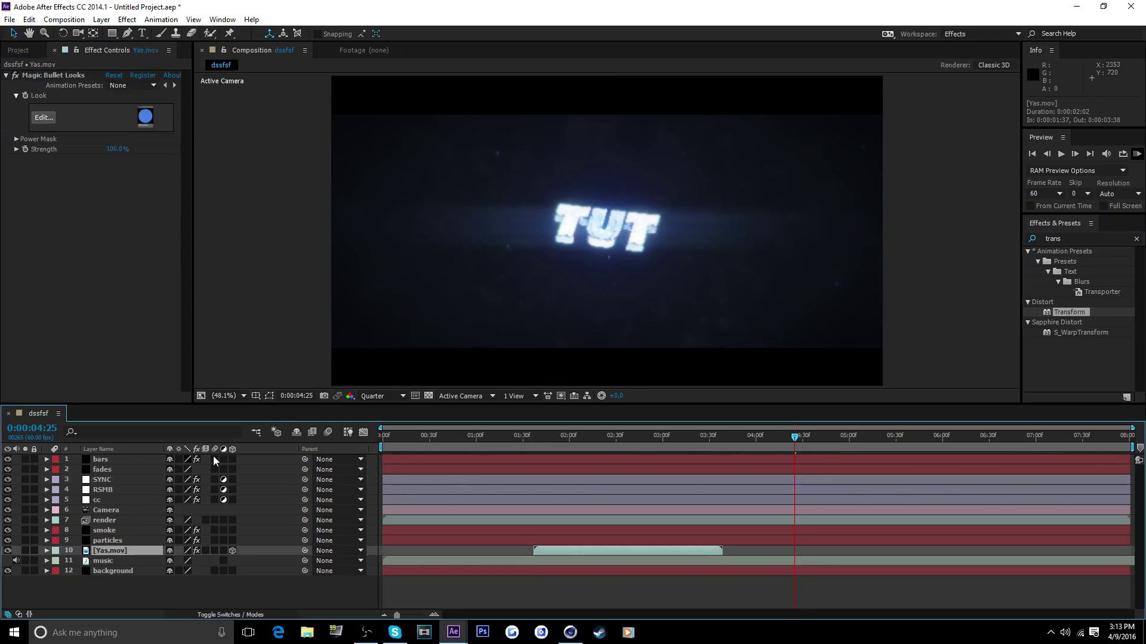
click(104, 560)
key(l)
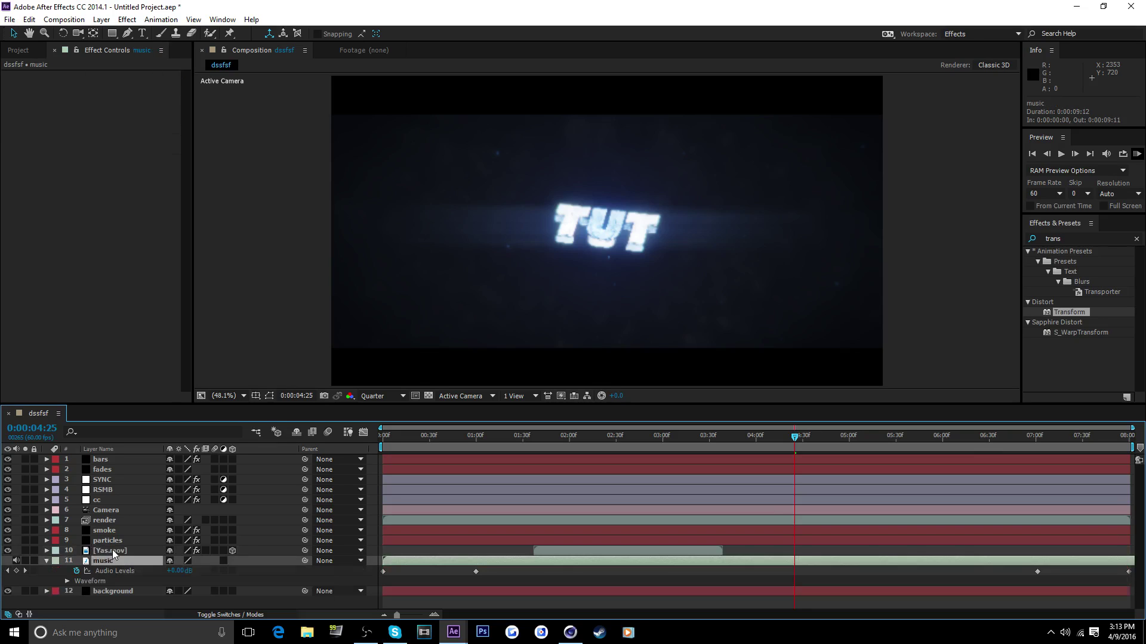
click(67, 582)
drag(777, 446, 629, 453)
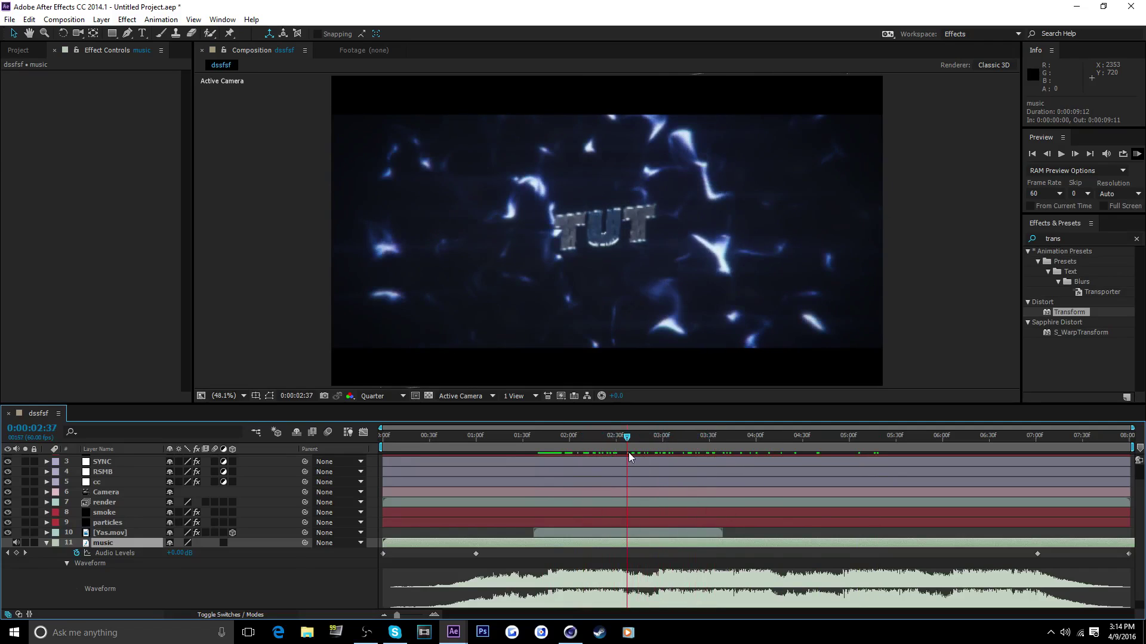
key(KP_Decimal)
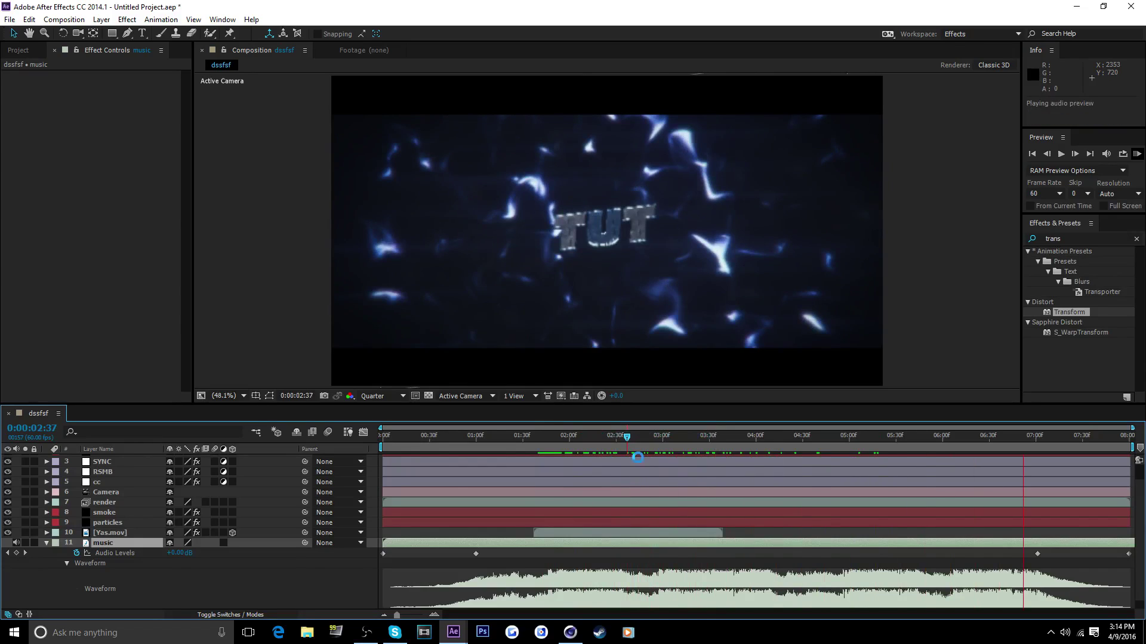
key(space)
click(47, 543)
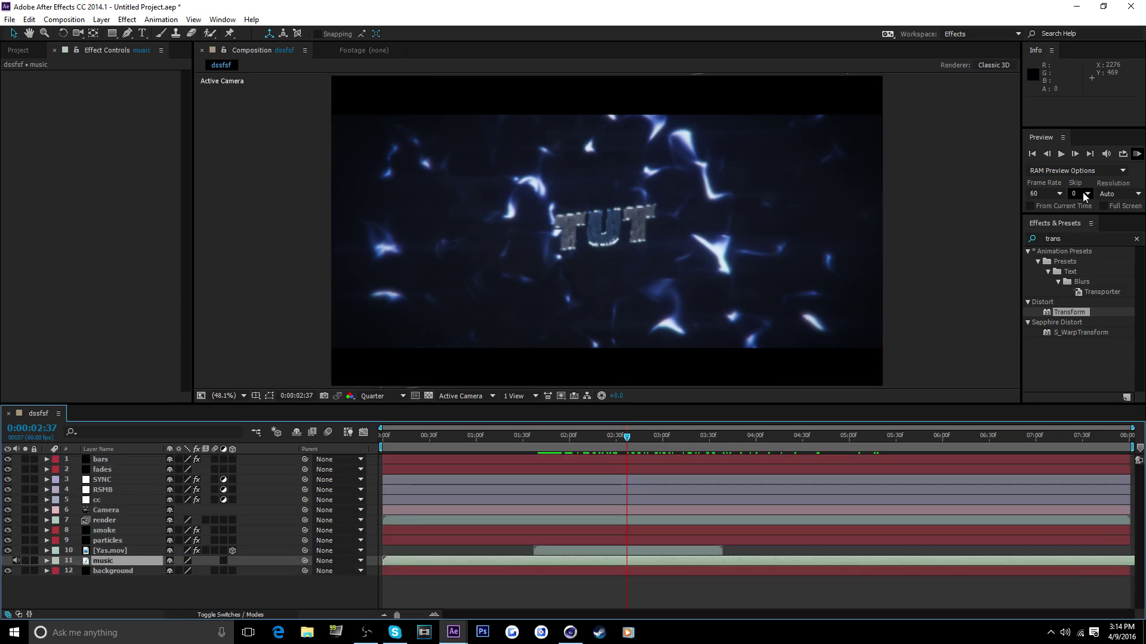
Clear the effects search and play a RAM preview of the whole composition.
click(1137, 238)
click(1139, 154)
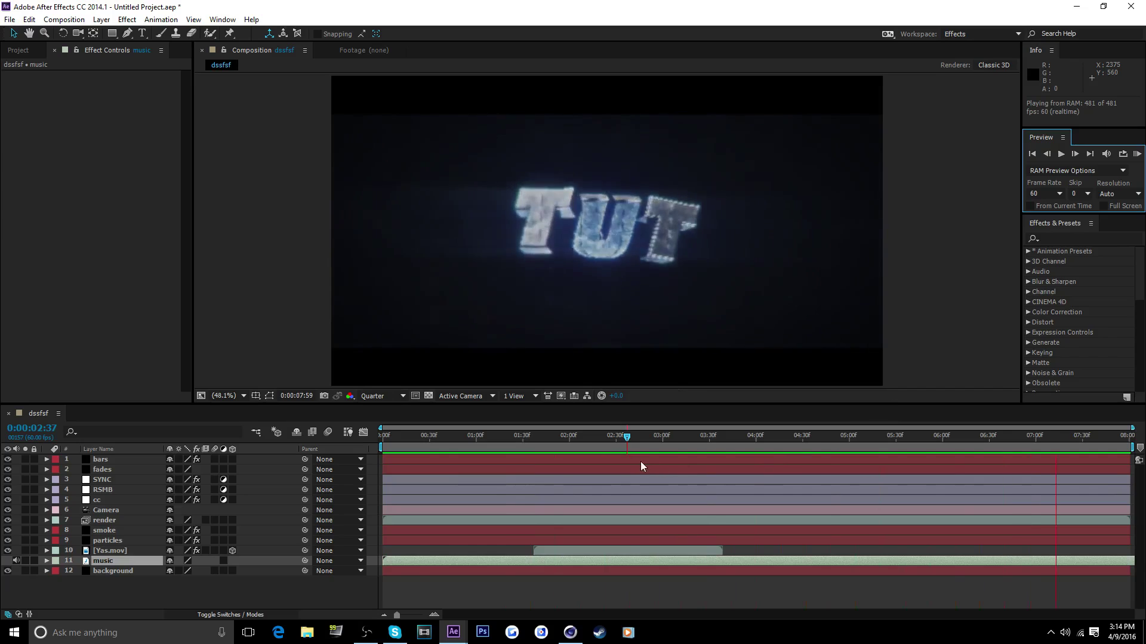
key(space)
At 0:00:01:48, set the SYNC layer's Transform Scale to 120 and keyframe it.
mouse_move(549, 439)
mouse_down()
mouse_move(504, 446)
mouse_move(551, 448)
mouse_up()
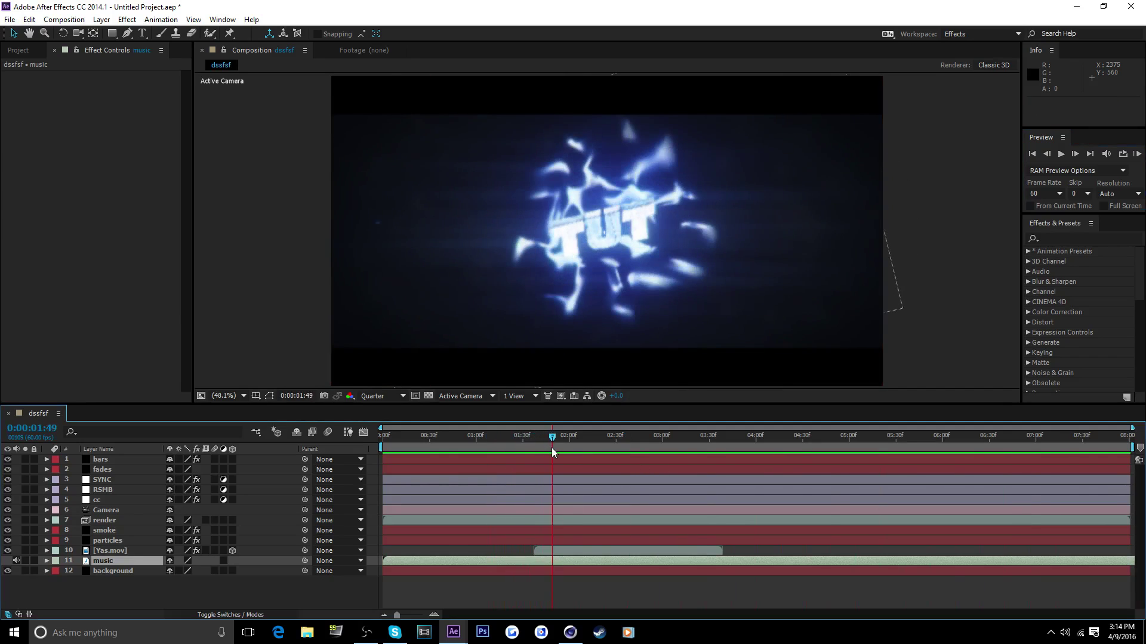
key(Page_Up)
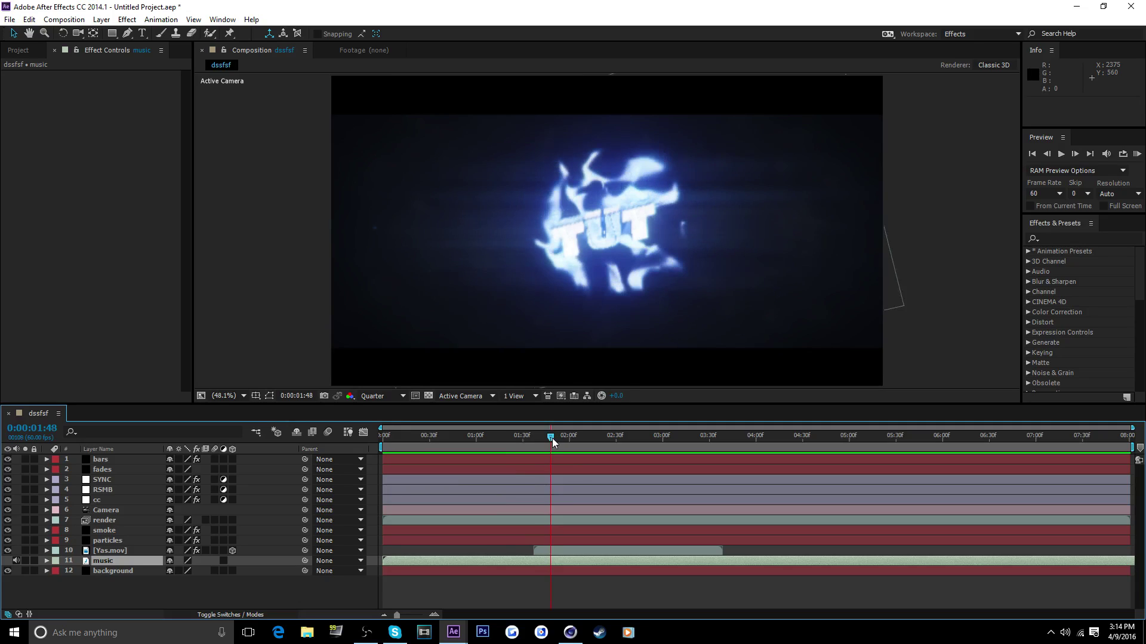
click(101, 481)
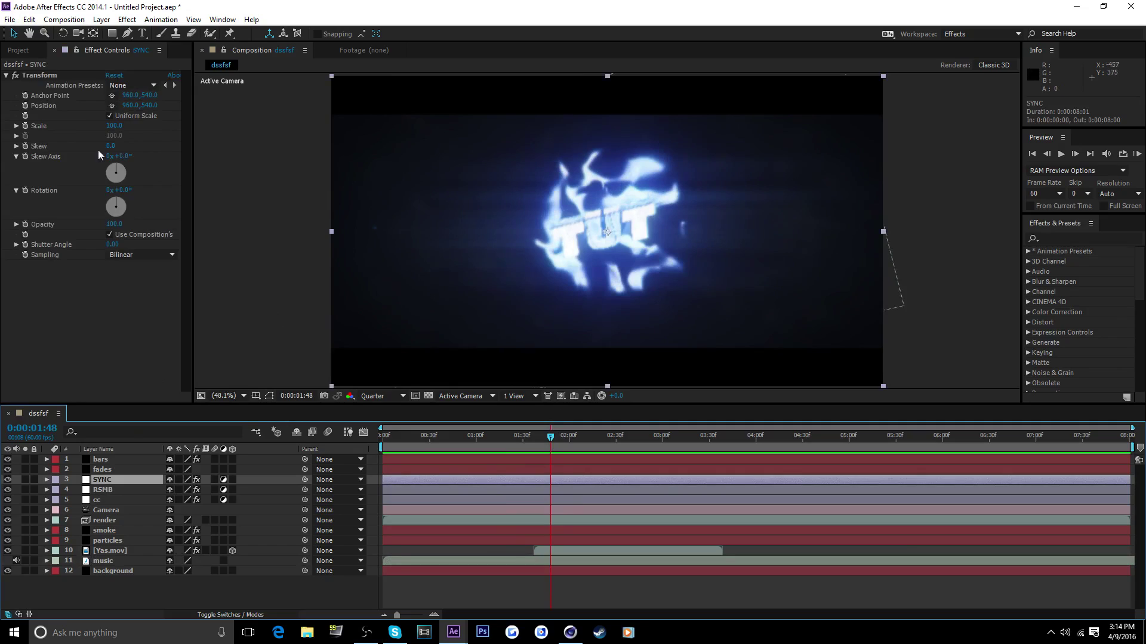
drag(113, 126, 117, 130)
click(26, 126)
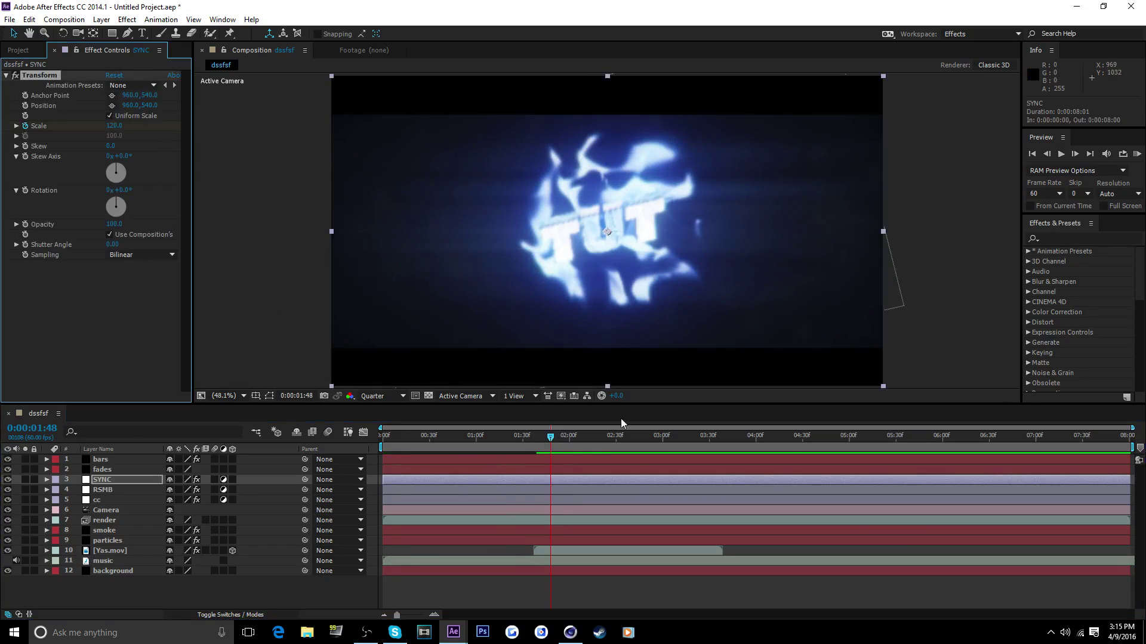
One frame earlier, at 0:00:01:47, keyframe the SYNC layer's Transform Scale at 100.
click(549, 440)
click(121, 126)
text(1)
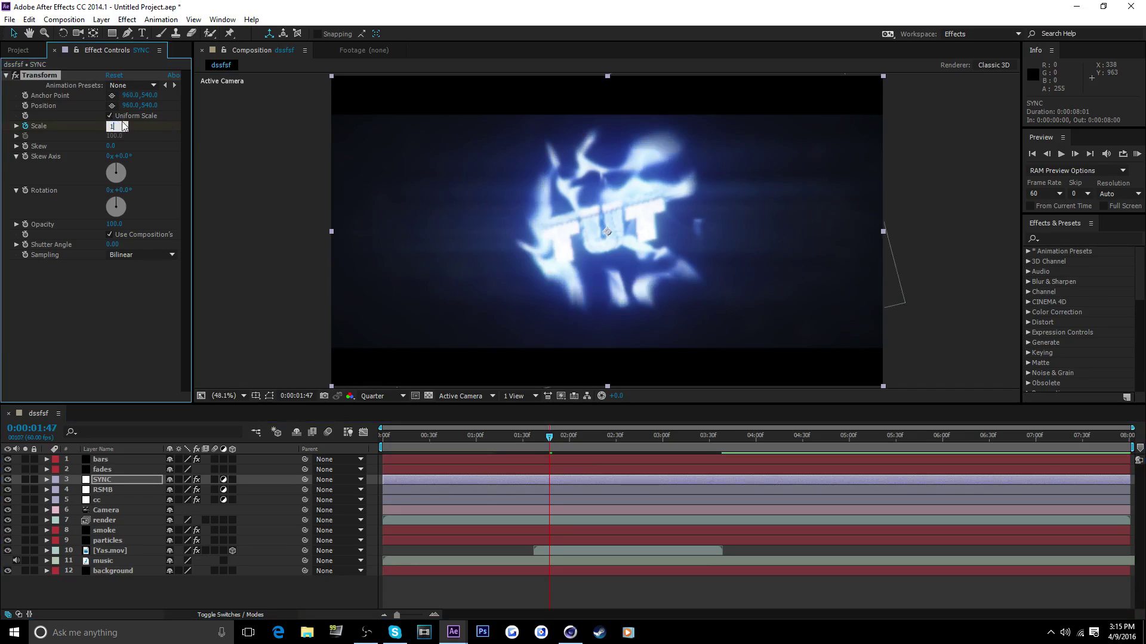
text(00)
key(Return)
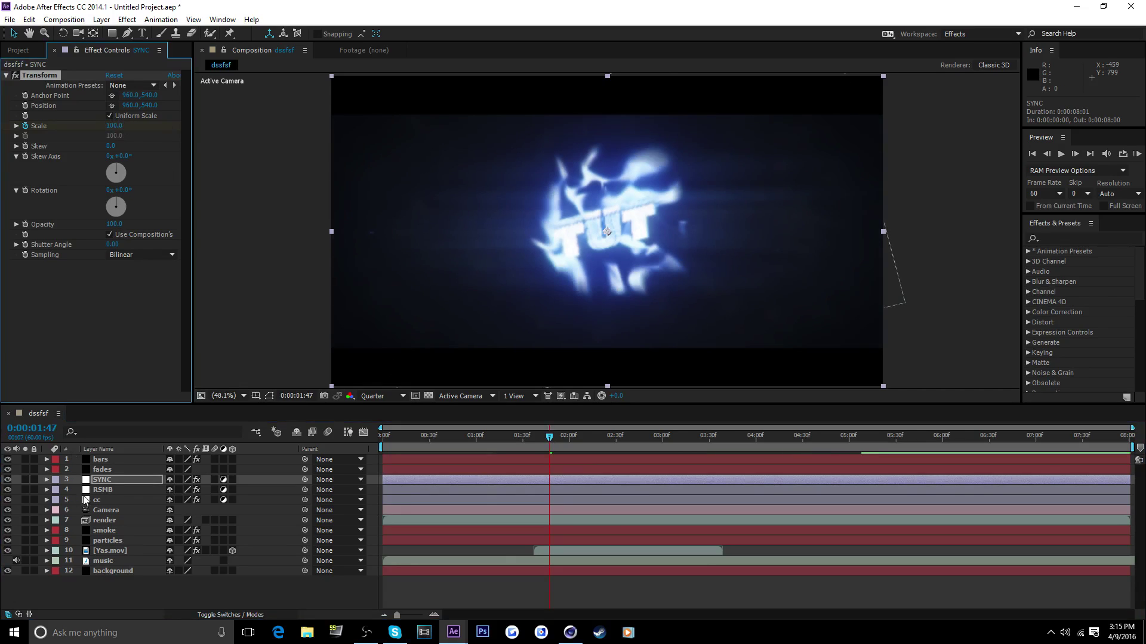
Reveal the SYNC layer's keyframes, copy its two Scale keyframes and paste them just before 0:00:05:00.
click(105, 482)
key(u)
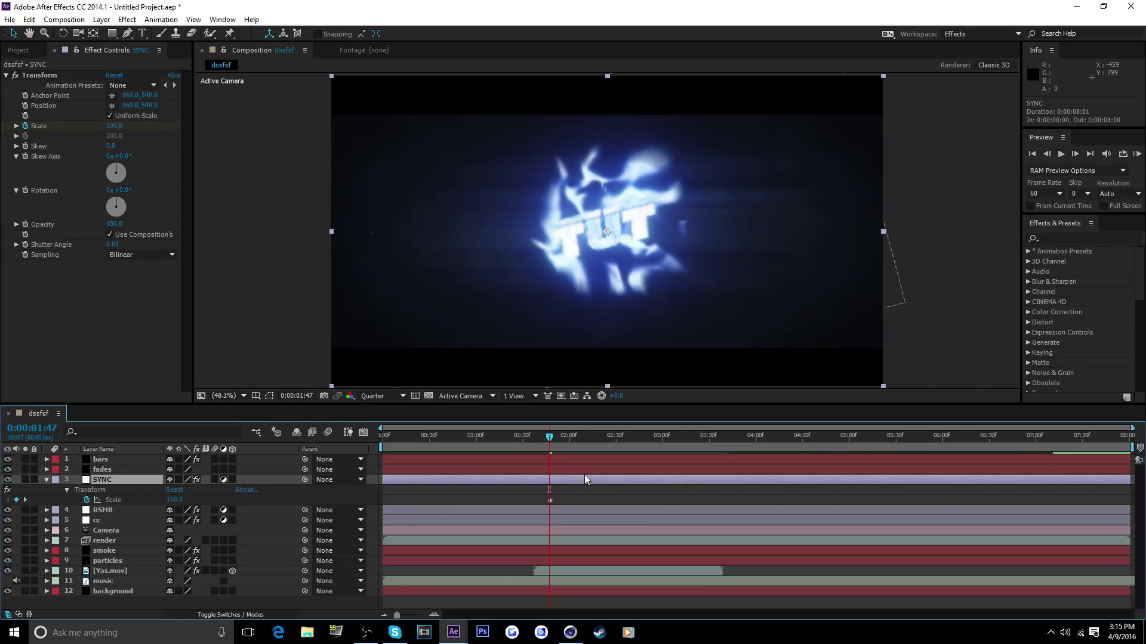
click(550, 500)
key(ctrl+c)
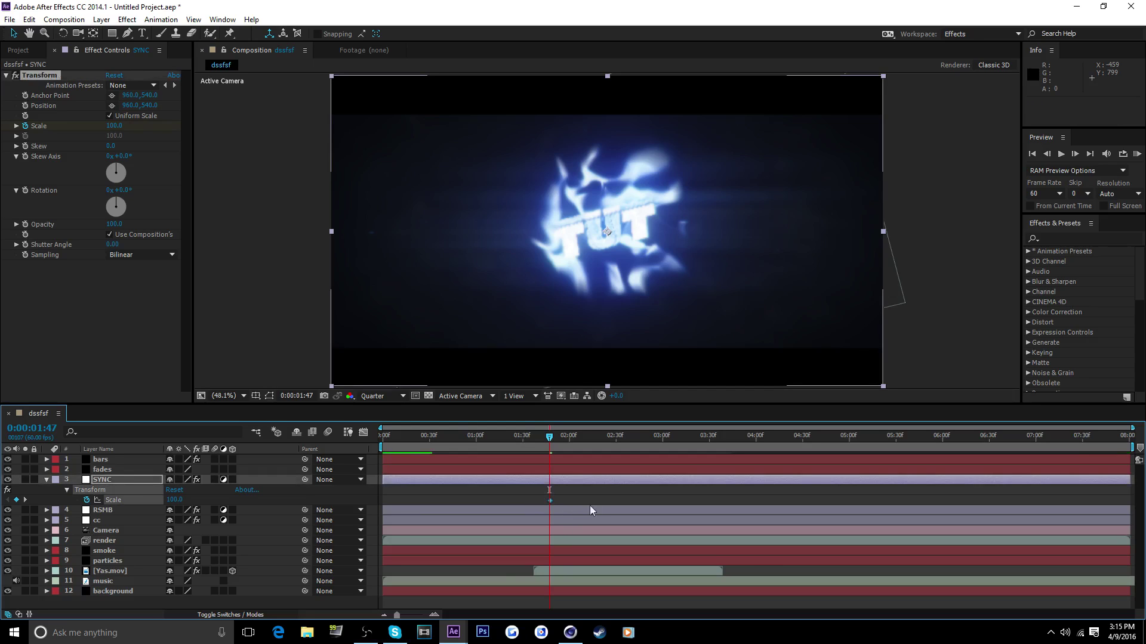
drag(551, 438, 709, 439)
key(ctrl+v)
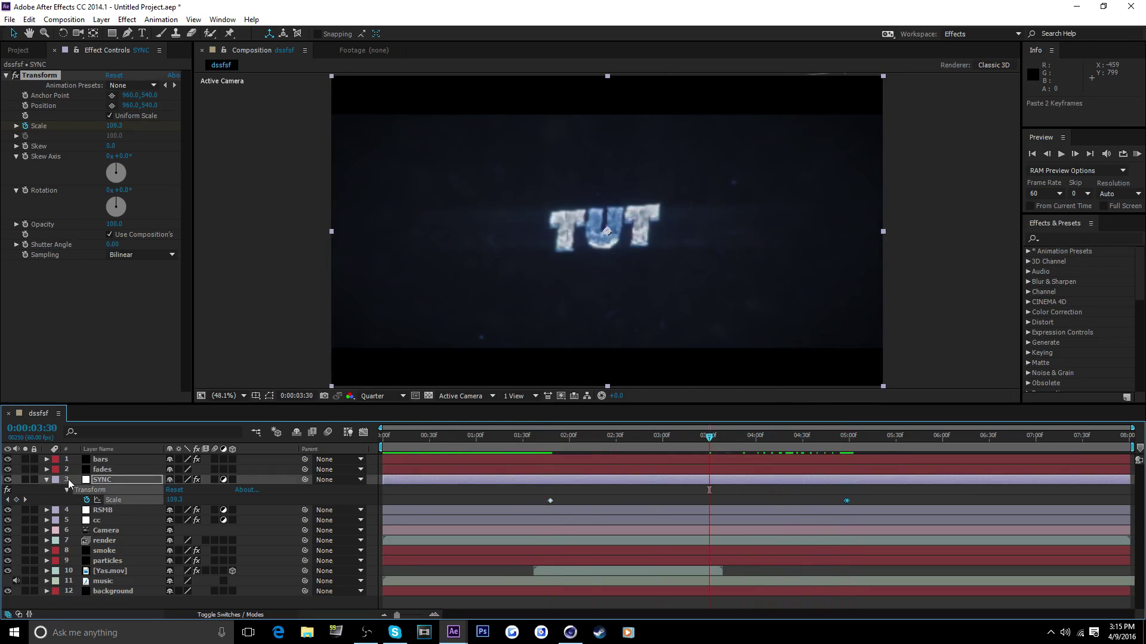
Add a new adjustment layer directly above the SYNC layer.
key(ctrl+alt+y)
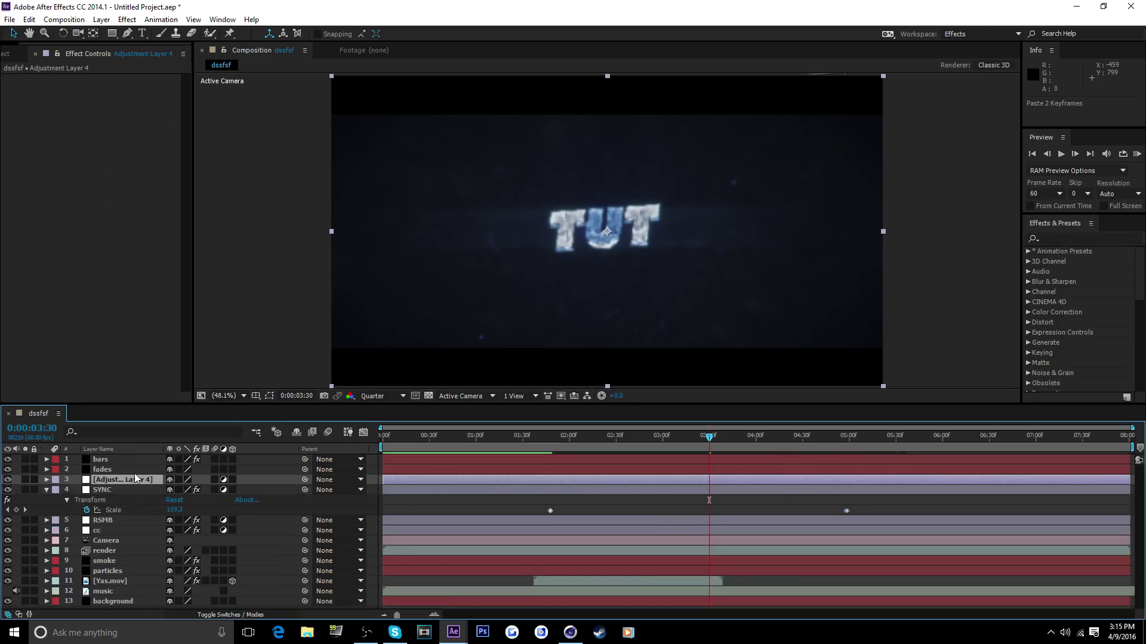
Rename the fades layer S_shake.
right_click(136, 471)
click(149, 471)
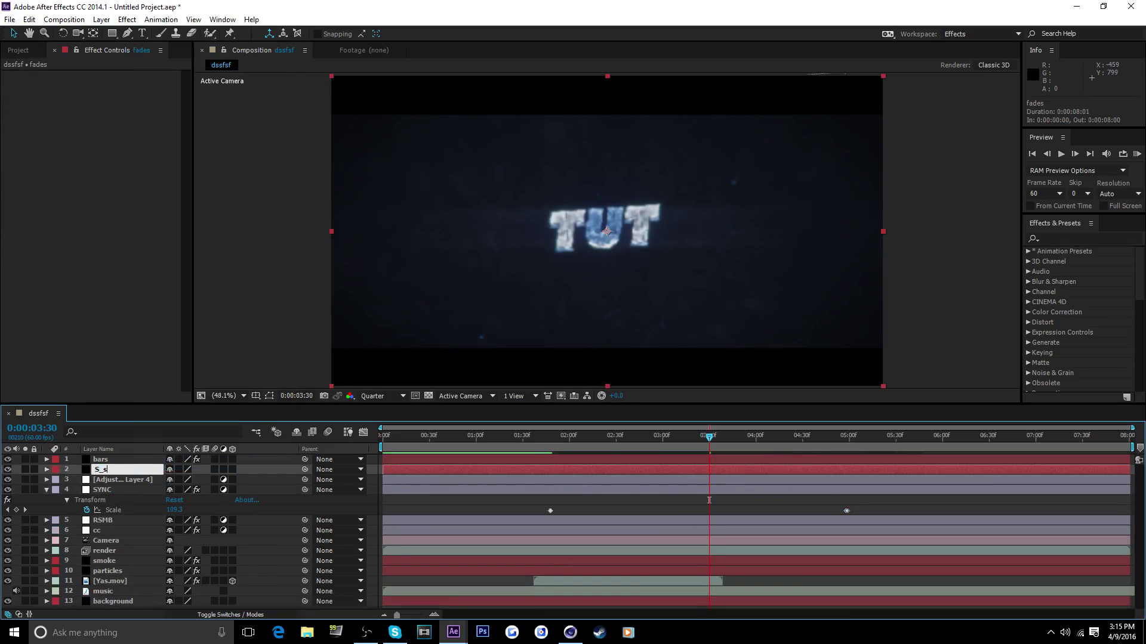
text(S_shake)
key(Return)
Find the Sapphire S_Shake effect by searching for "s_shake" and apply it to the new adjustment layer.
click(1050, 238)
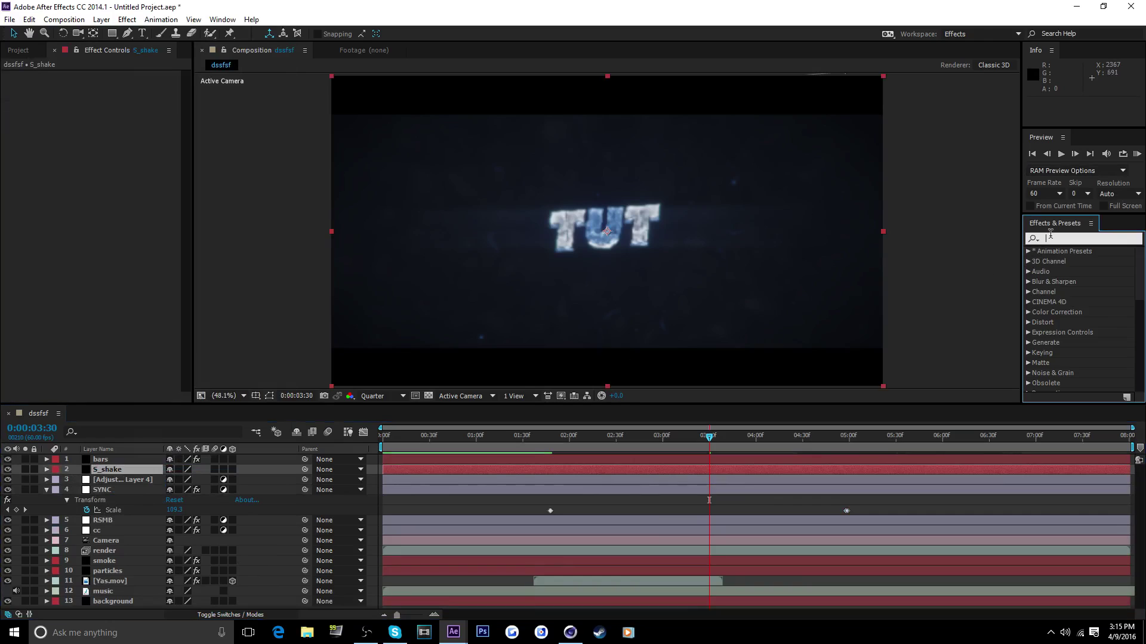
text(s_shake)
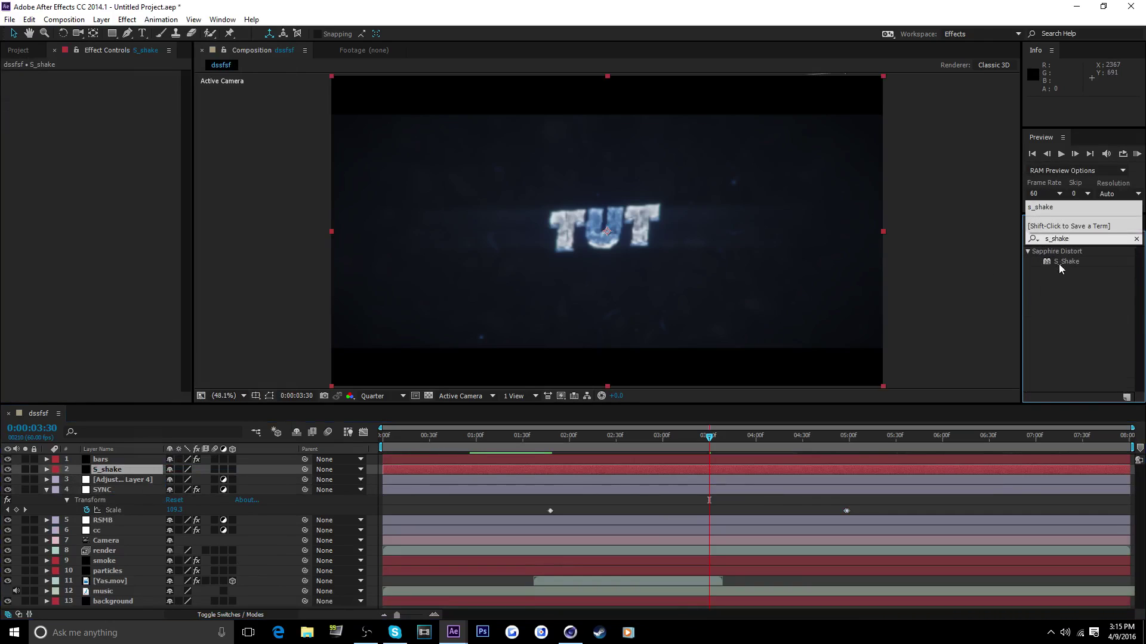
drag(1060, 268, 114, 478)
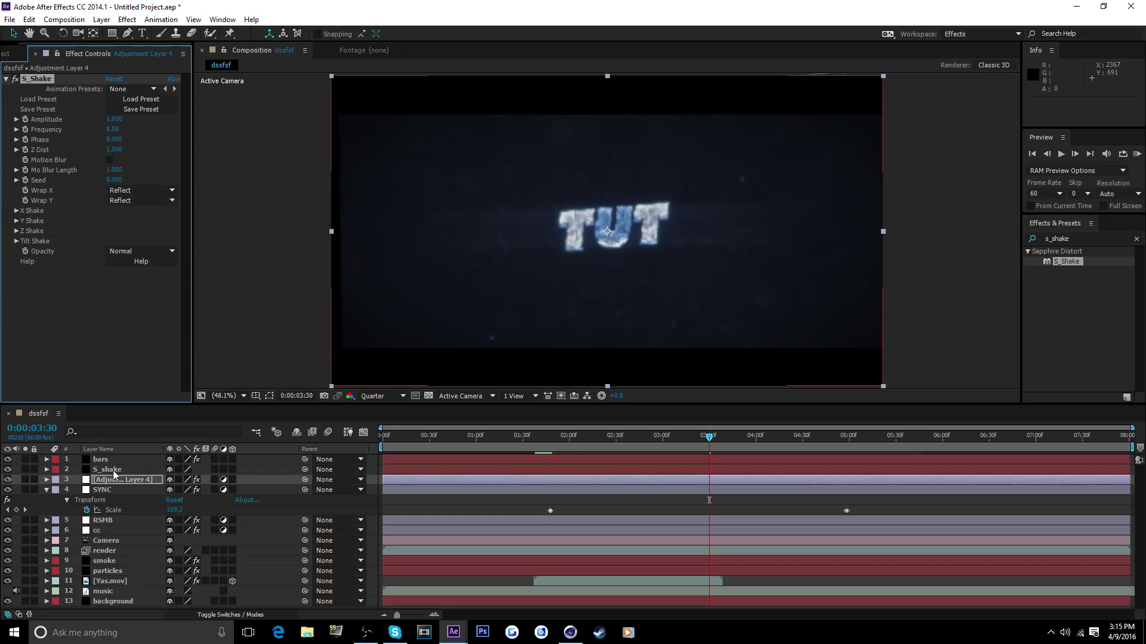
Undo applying S_Shake to the adjustment layer and rename the S_shake solid layer Fades.
right_click(114, 474)
click(161, 605)
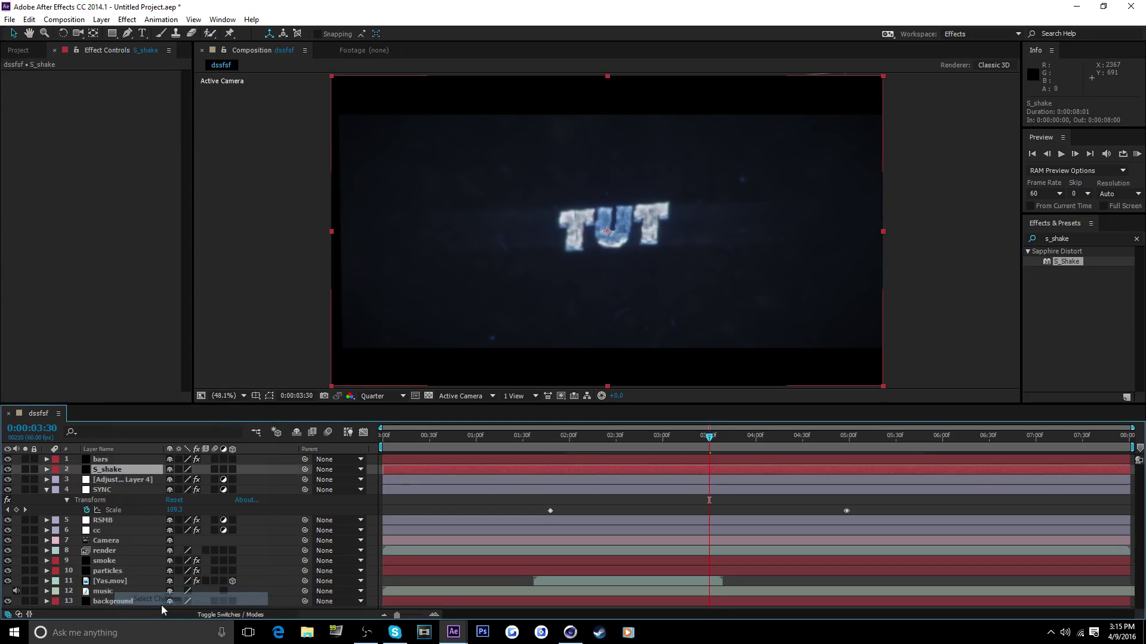
right_click(119, 474)
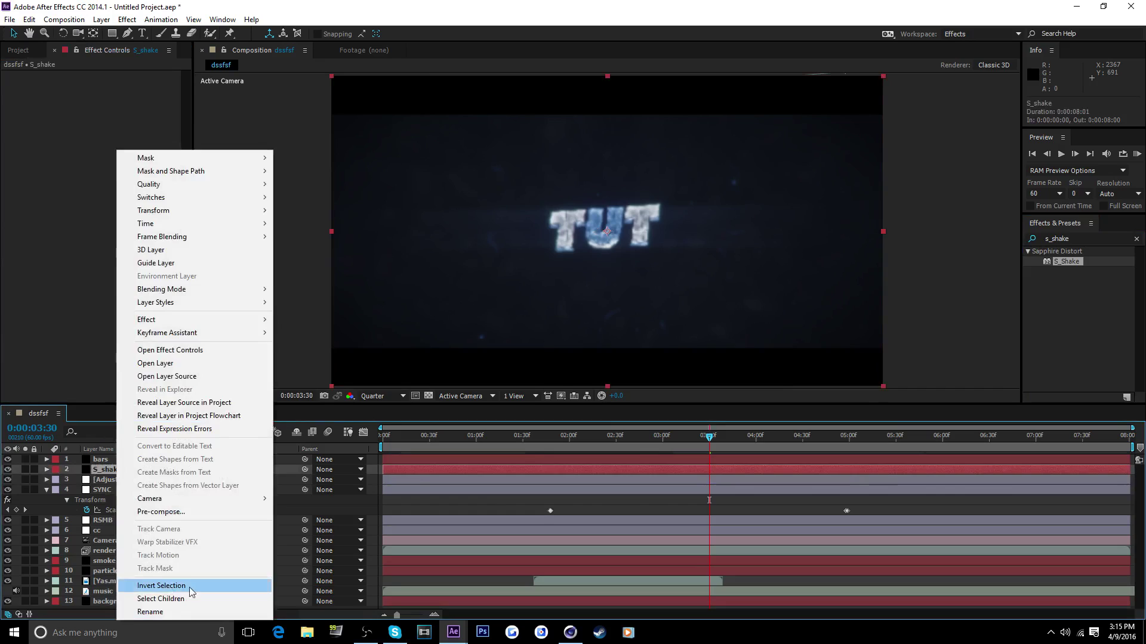
click(158, 614)
text(Fades)
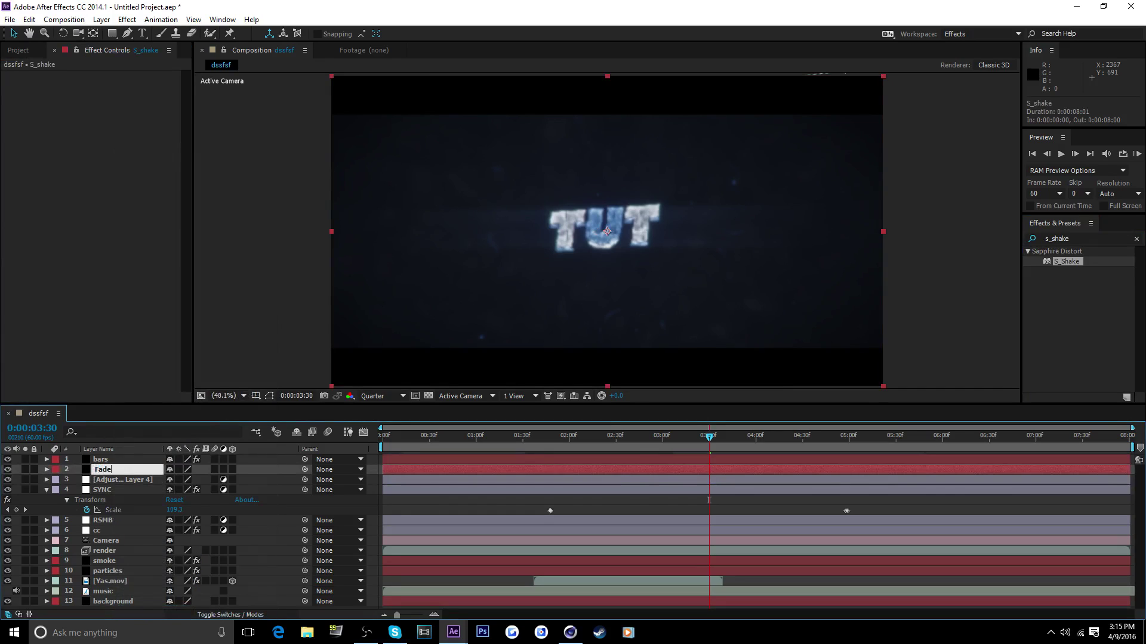
key(Return)
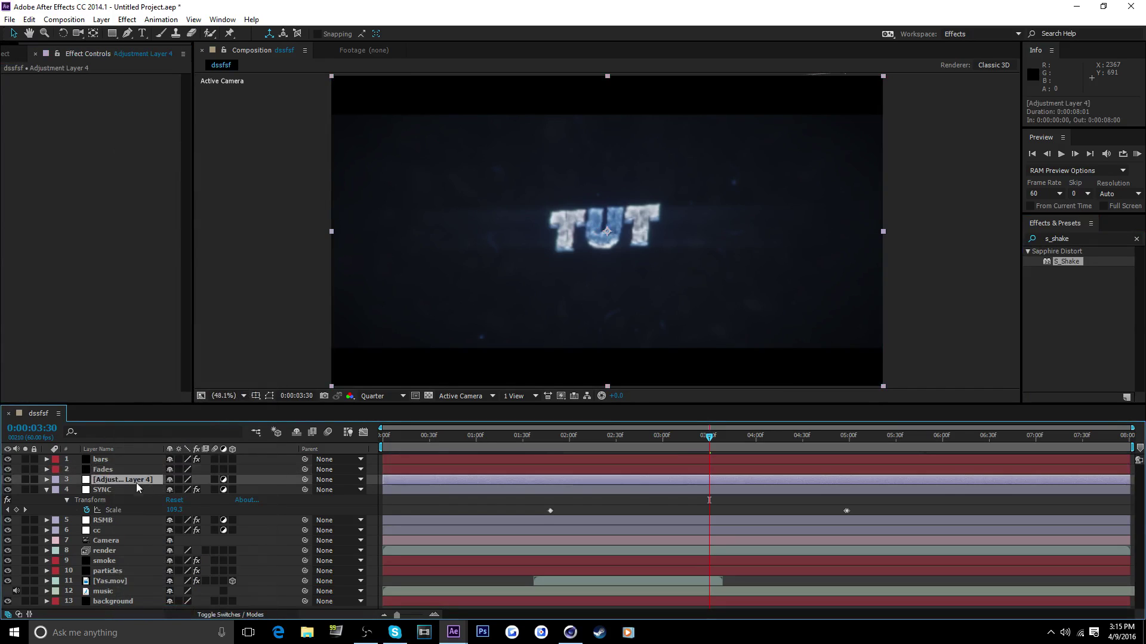
Rename the new adjustment layer shake and apply the S_Shake effect to it.
right_click(137, 480)
click(158, 471)
text(shake)
key(Return)
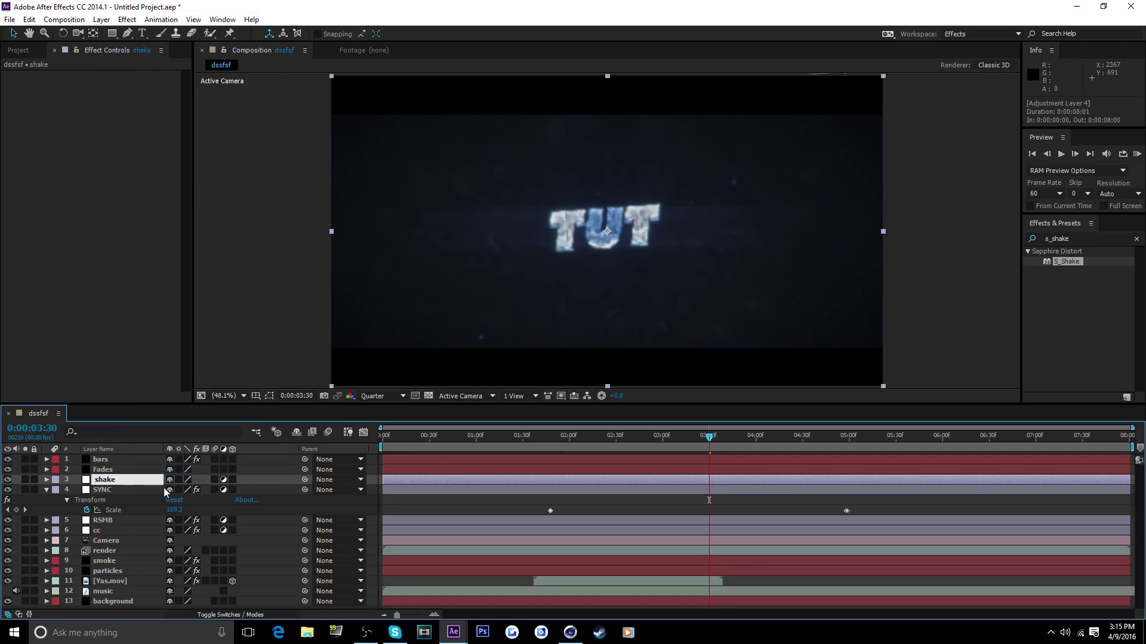
drag(1068, 261, 103, 480)
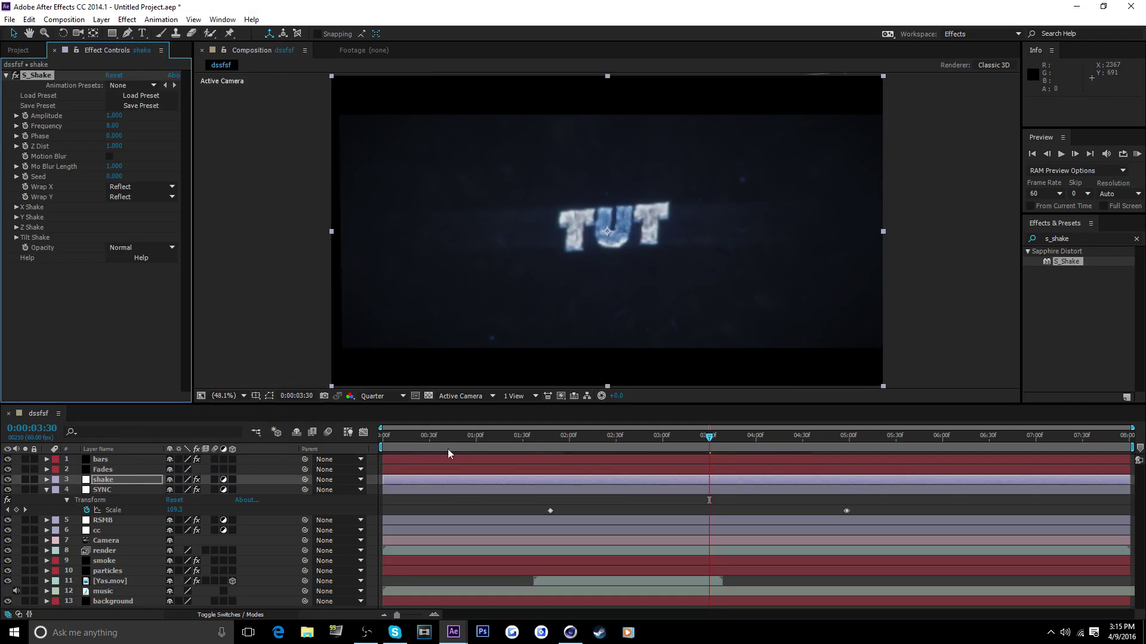
Keyframe the shake layer's S_Shake Amplitude at 0 on 0:00:01:47 and at 2 on 0:00:01:48.
key(k)
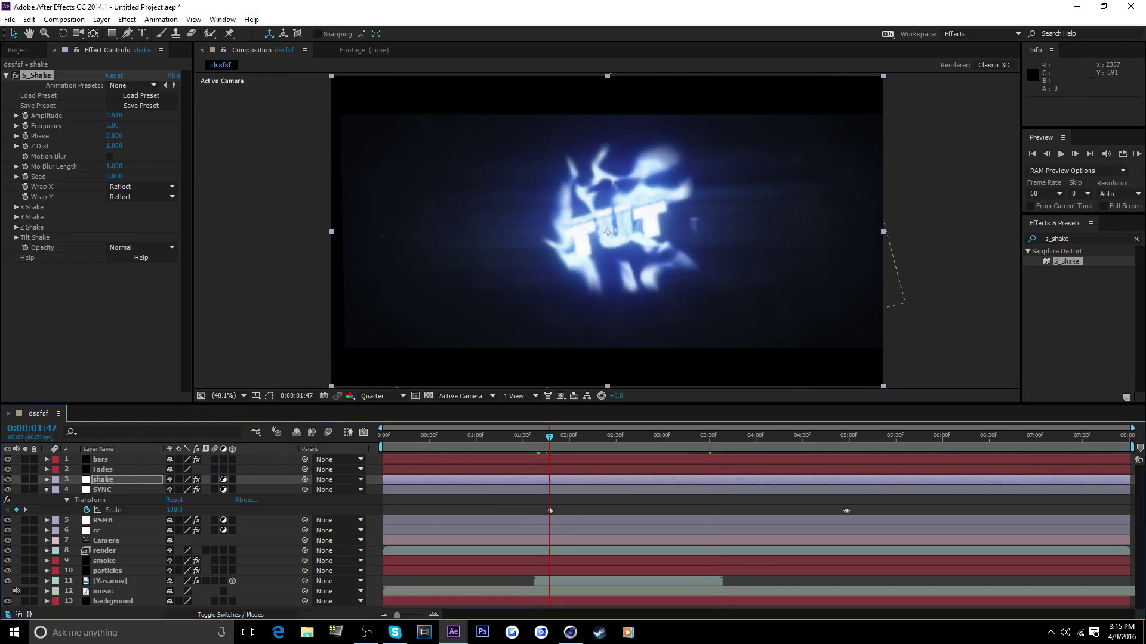
drag(72, 115, 26, 121)
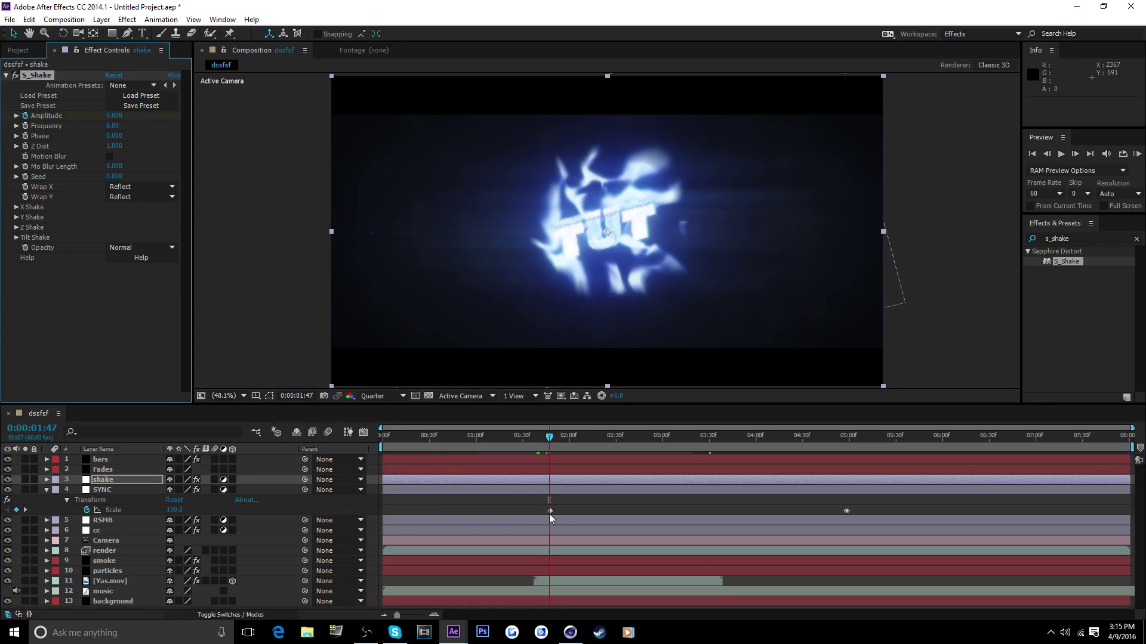
key(Page_Down)
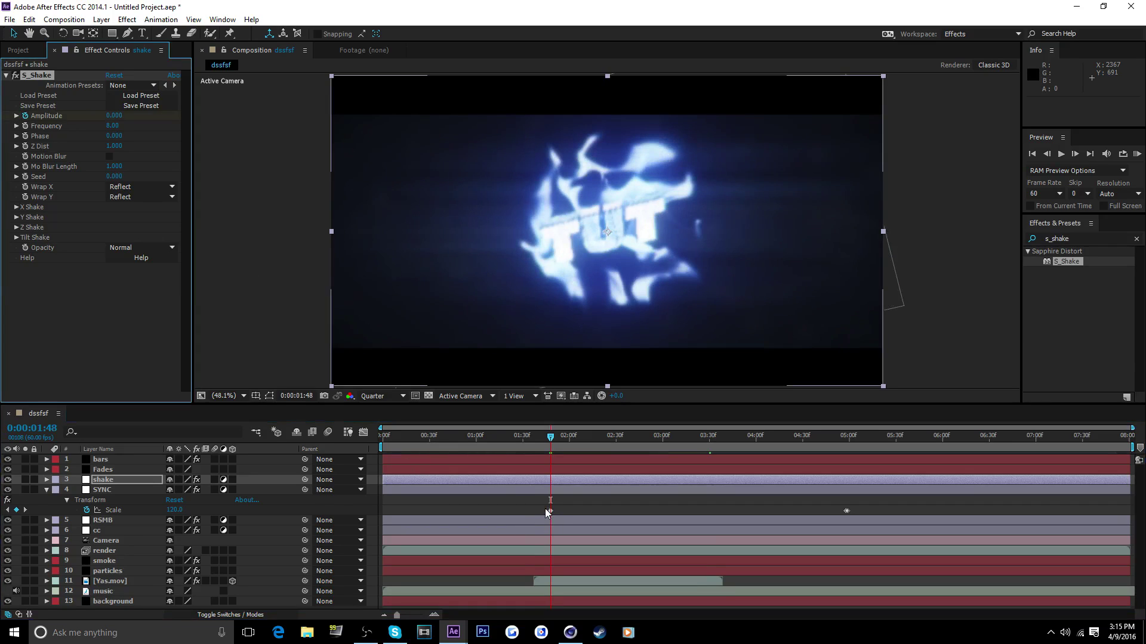
click(109, 116)
text(2)
key(Return)
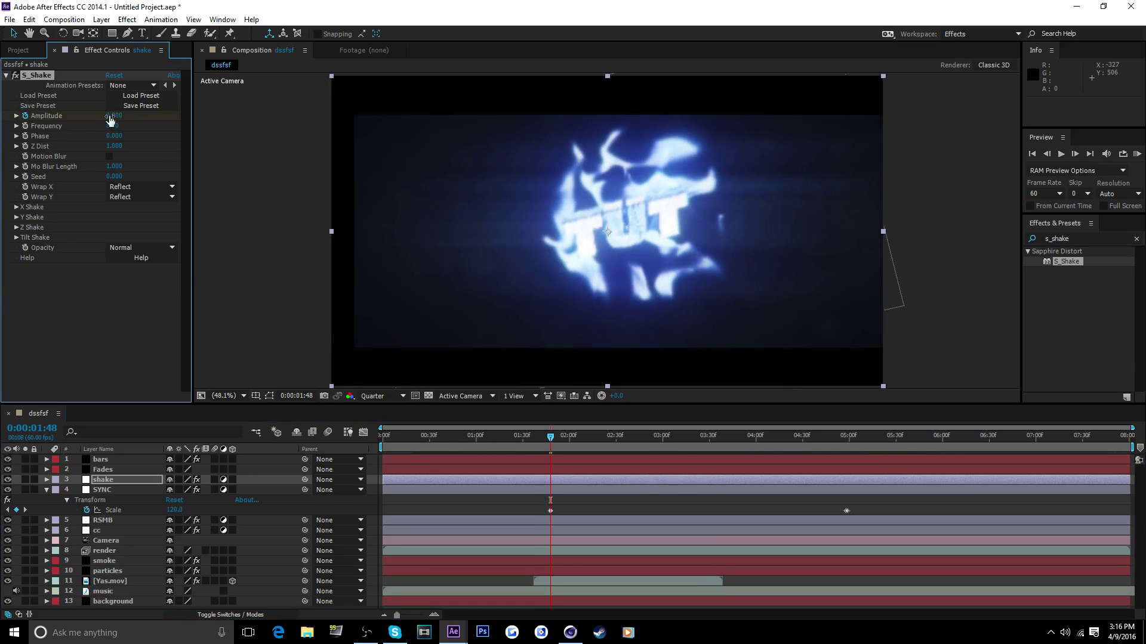
Enable Motion Blur in the S_Shake effect and reveal the shake layer's Amplitude keyframes in the timeline.
click(109, 156)
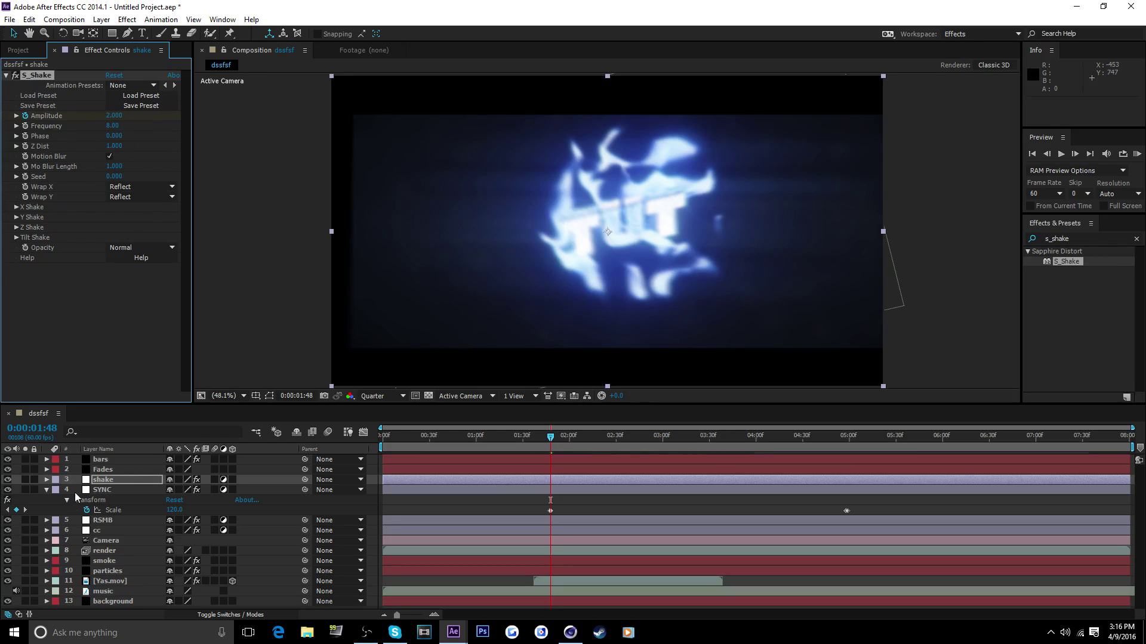
click(113, 480)
key(u)
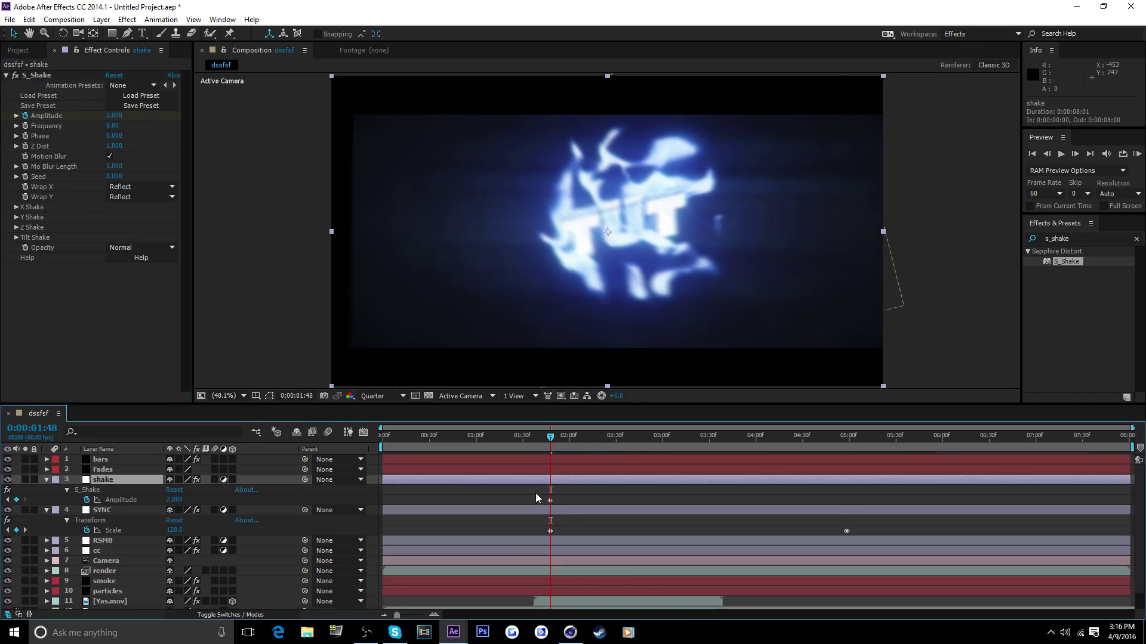
Copy the shake layer's two Amplitude keyframes and paste them at 0:00:04:58.
drag(536, 494, 568, 510)
key(ctrl+c)
click(826, 441)
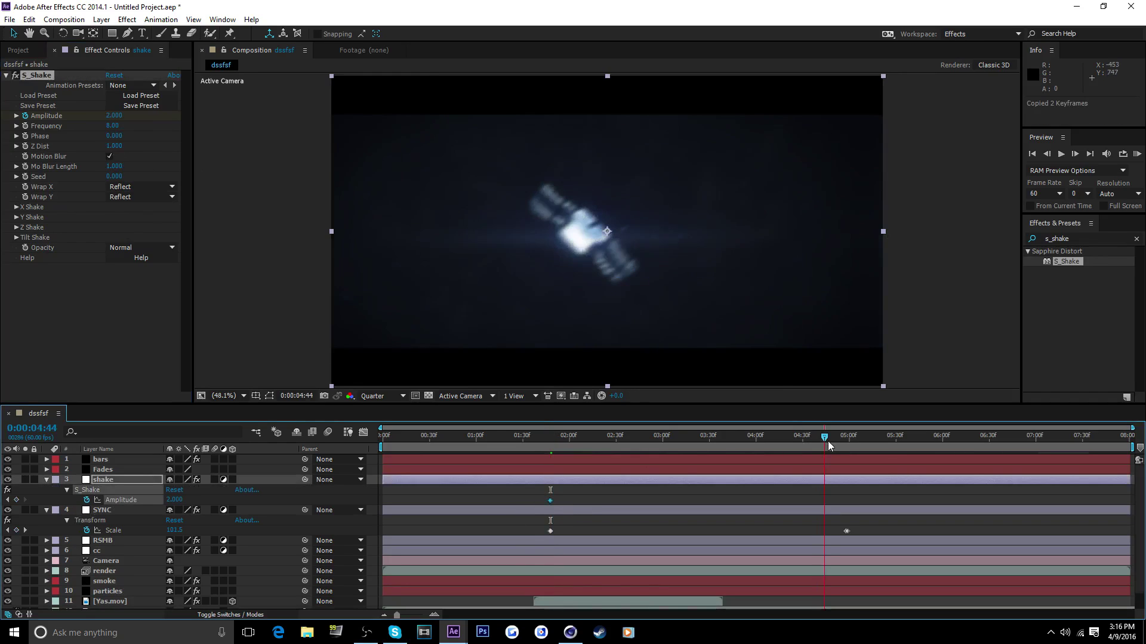
key(k)
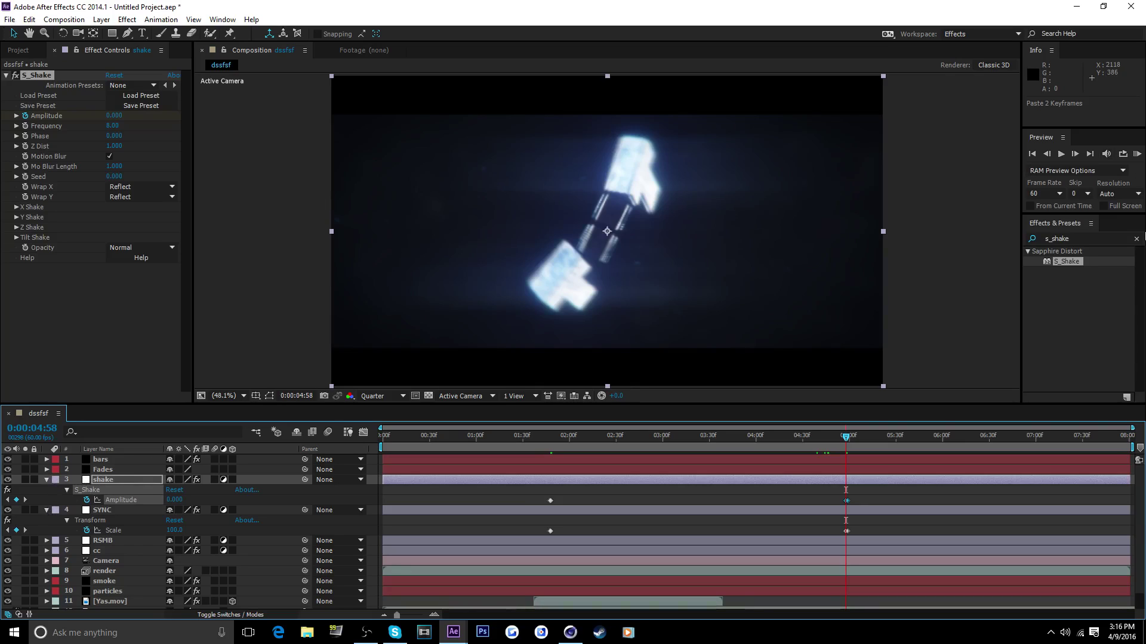
Clear the effects search and play a RAM preview of the composition to check the shake.
click(1137, 239)
click(1136, 155)
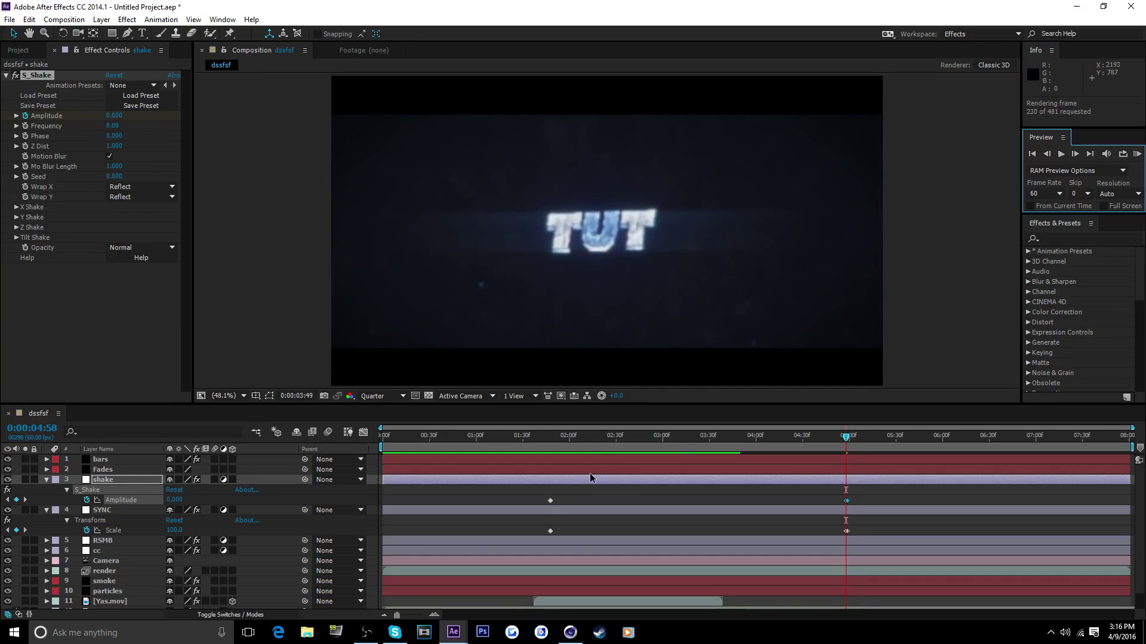
key(space)
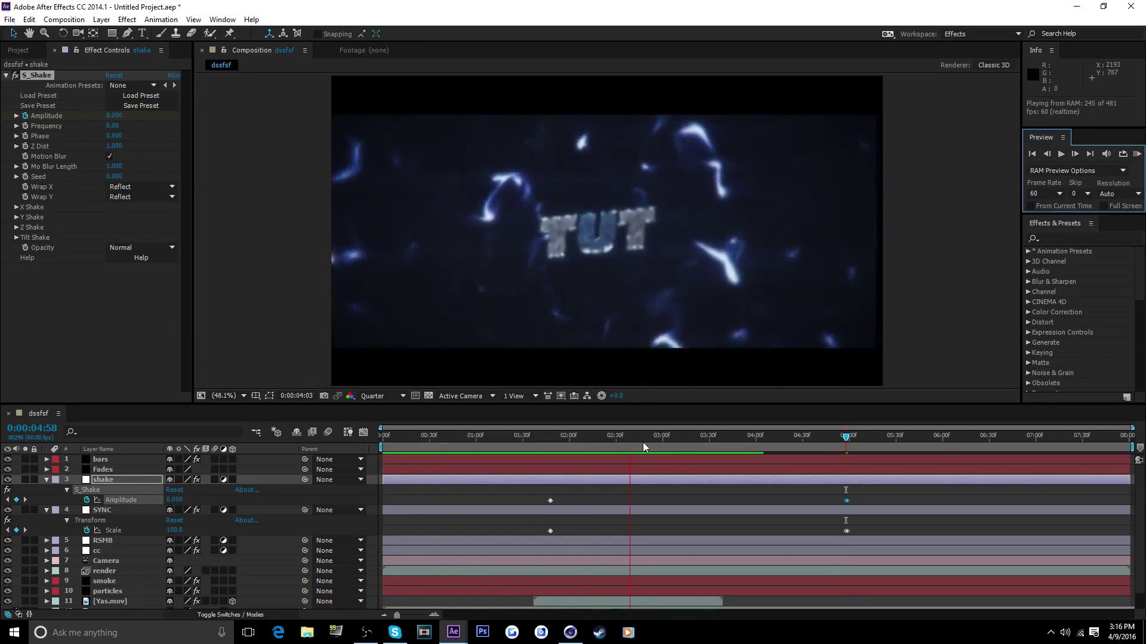
Try a Transform Scale of 130 on the SYNC layer at 0:00:01:48, and undo that change.
click(531, 438)
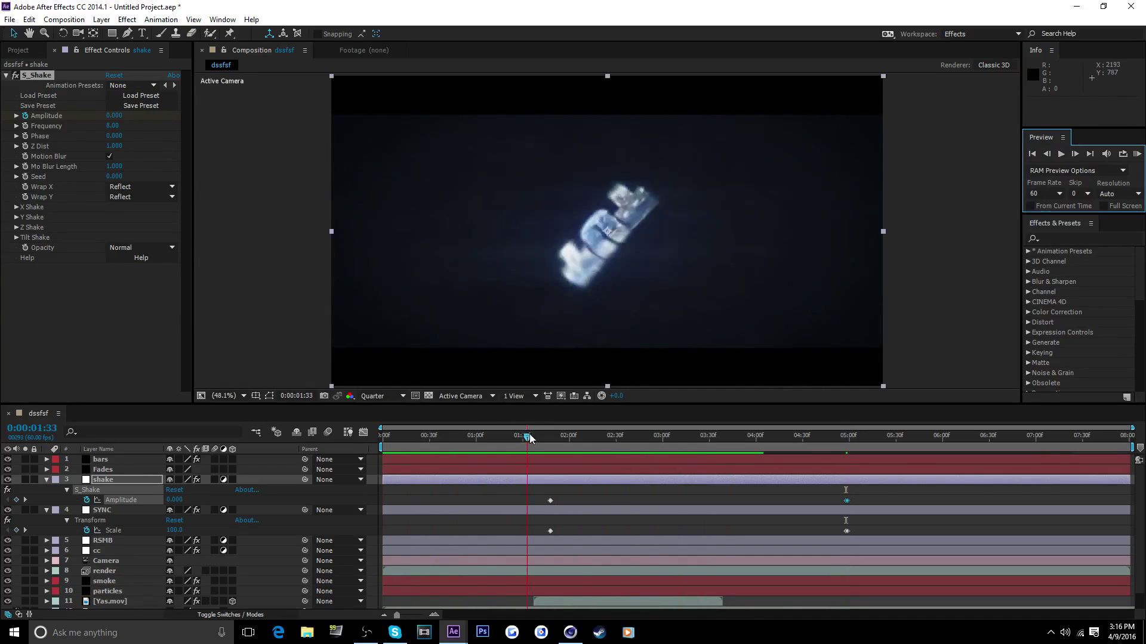
key(k)
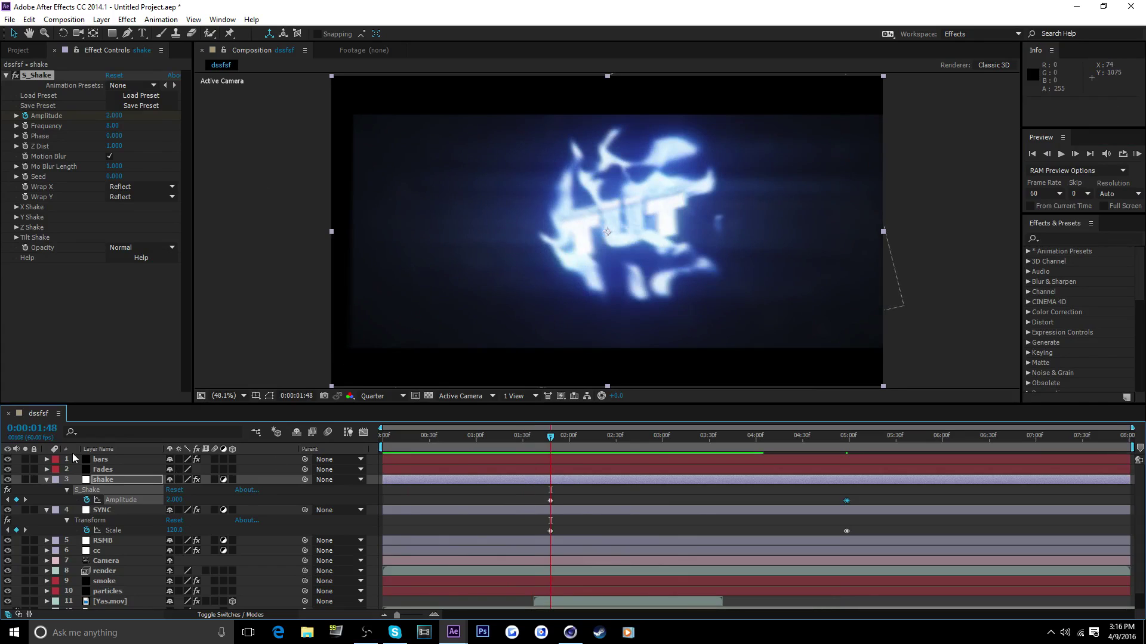
click(109, 514)
click(115, 125)
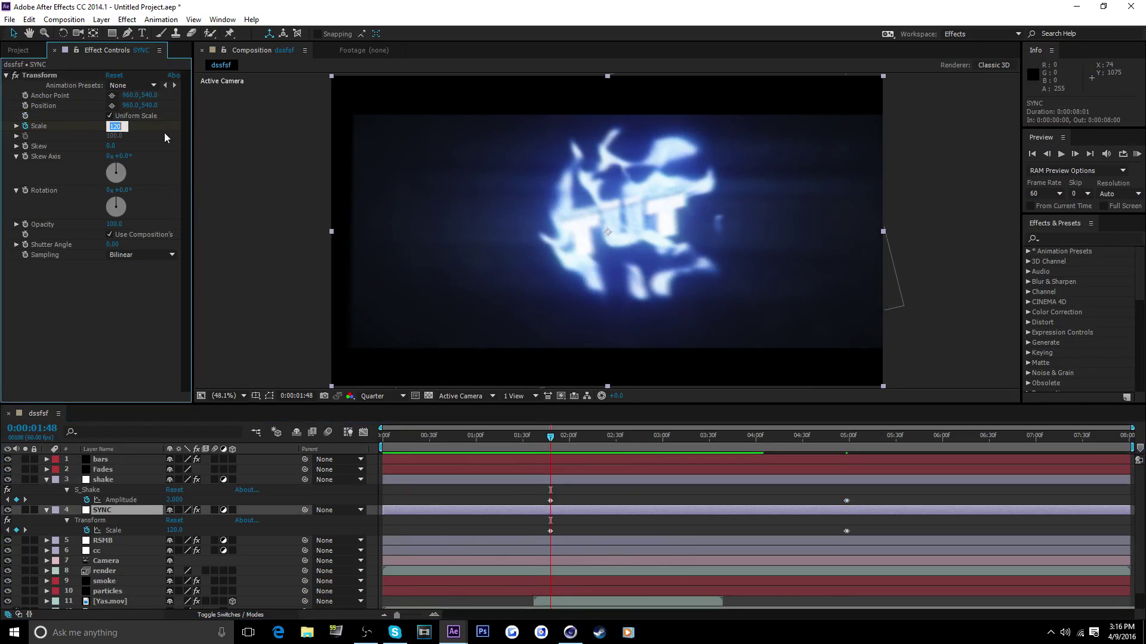
text(130)
key(Return)
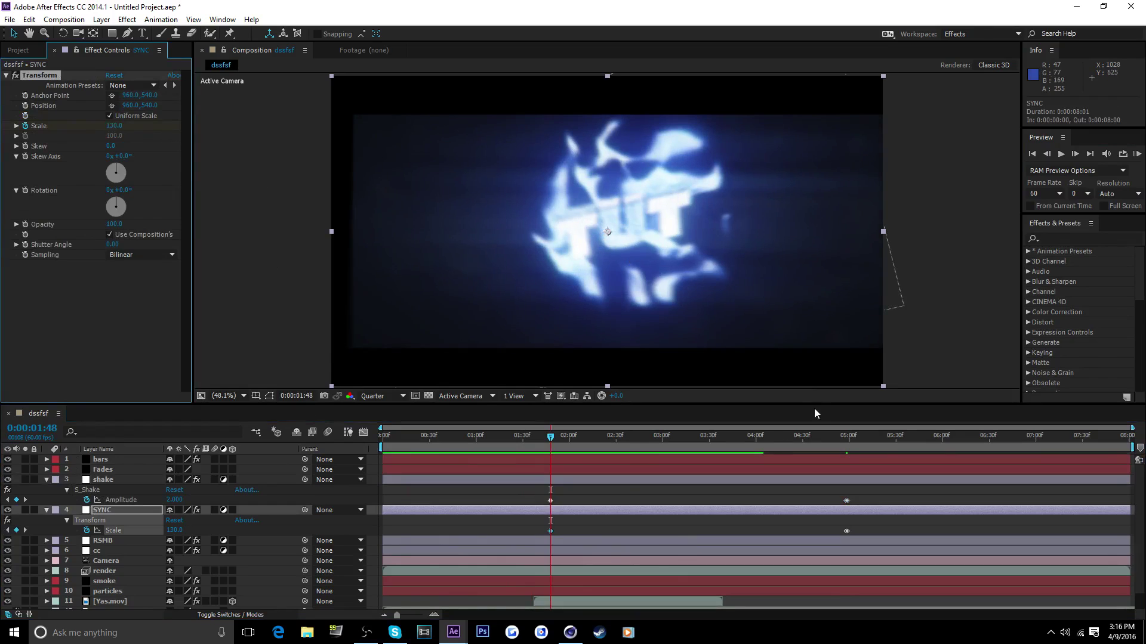
drag(540, 448, 696, 447)
key(ctrl+z)
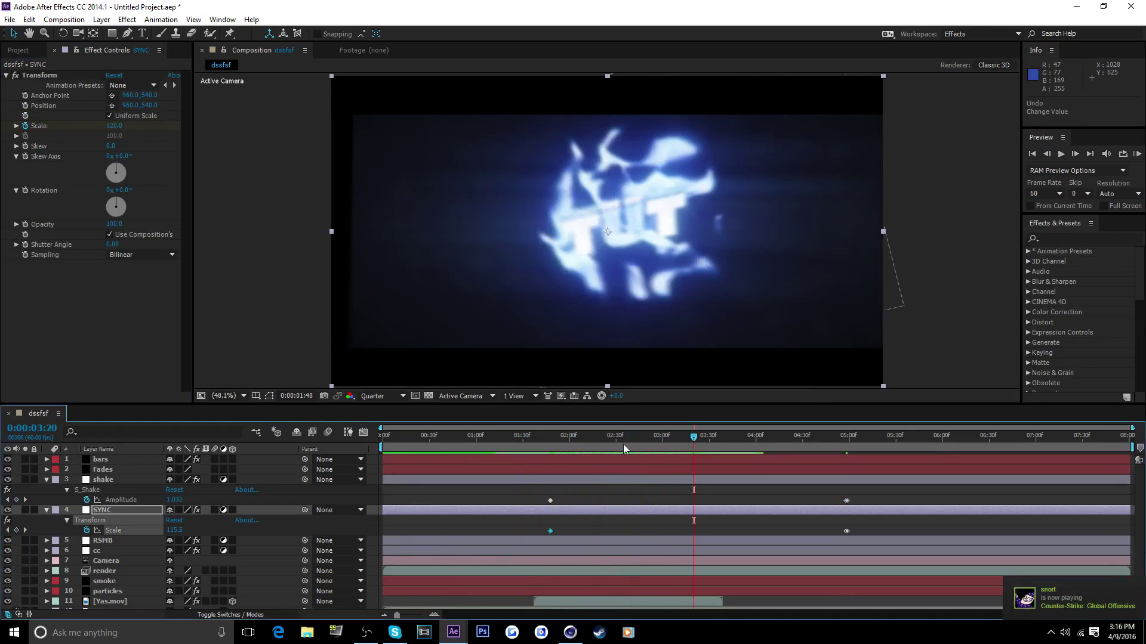
Add an adjustment layer, place it between the Fades and shake layers, and rename it twitch.
drag(495, 445, 878, 460)
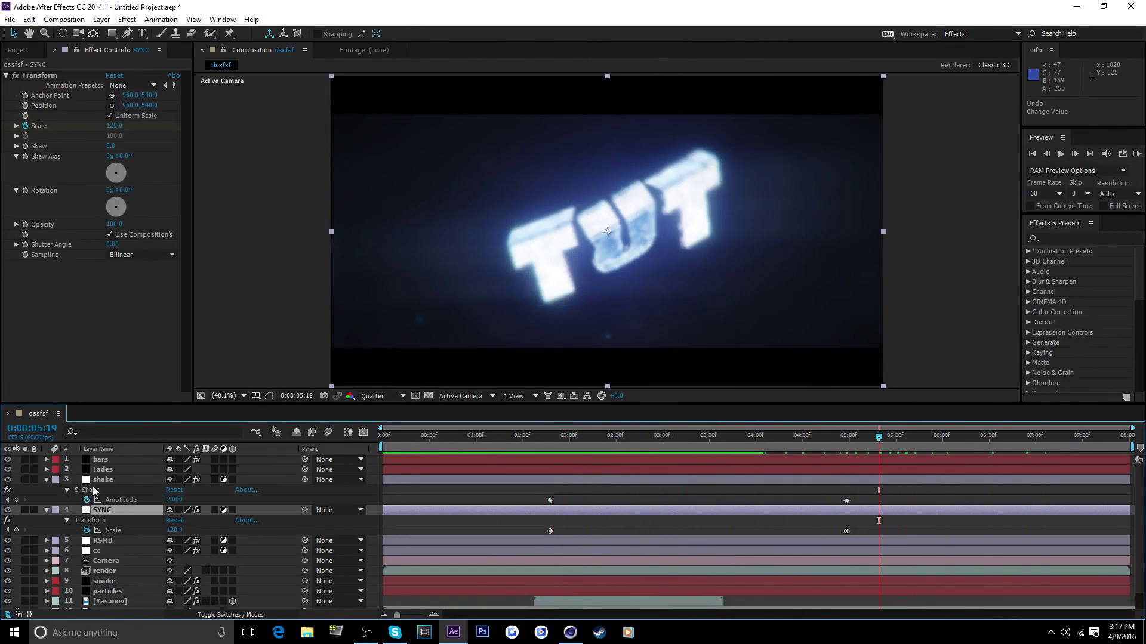
key(ctrl+alt+y)
drag(108, 506, 122, 476)
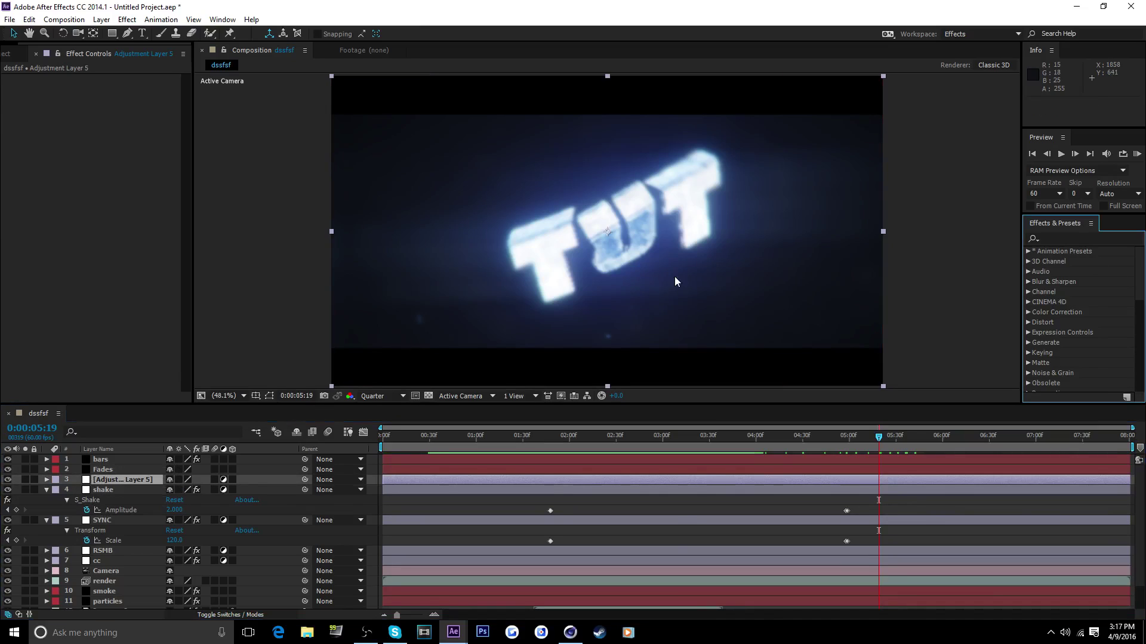
right_click(110, 480)
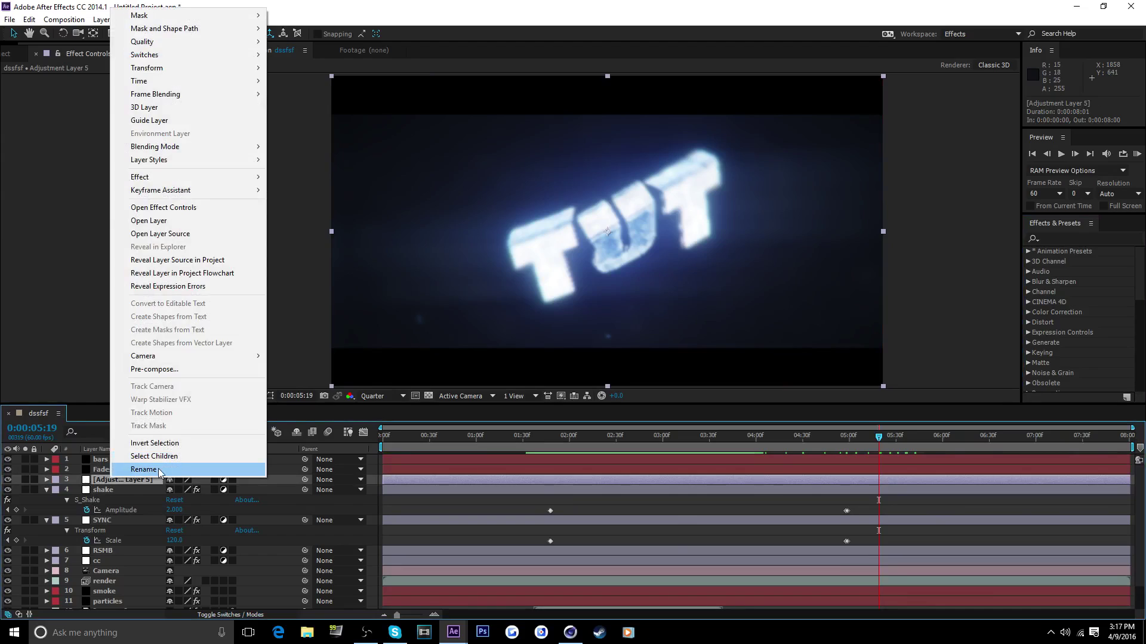
click(143, 469)
text(twitch)
key(Return)
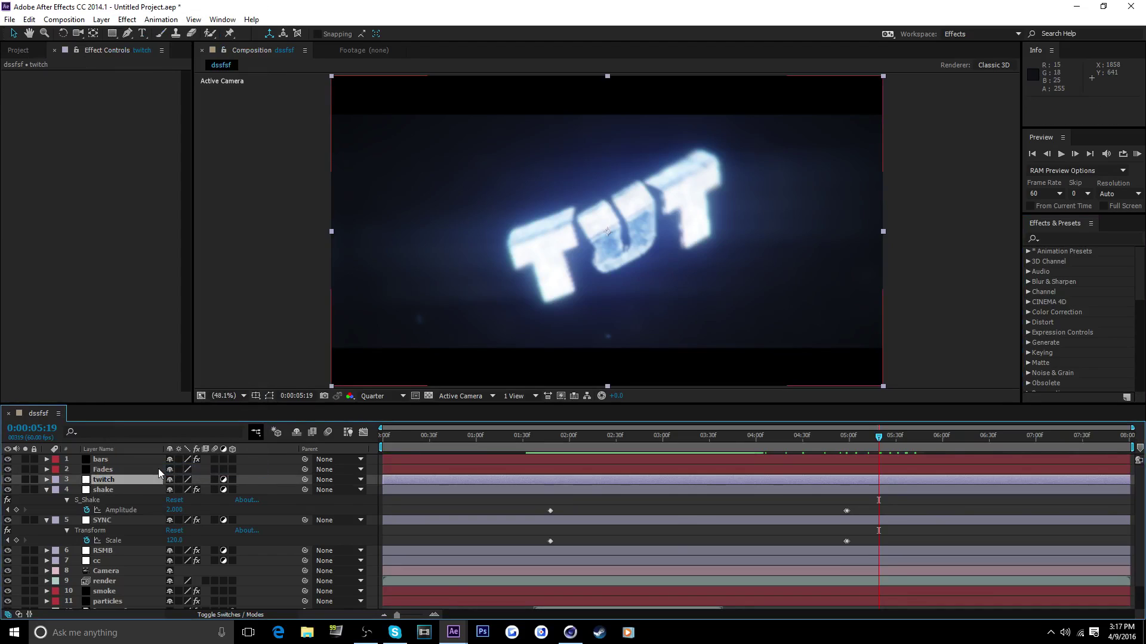
Apply the Twitch effect to the twitch layer and enable its Slide operator, expanding the Slide controls.
click(1053, 237)
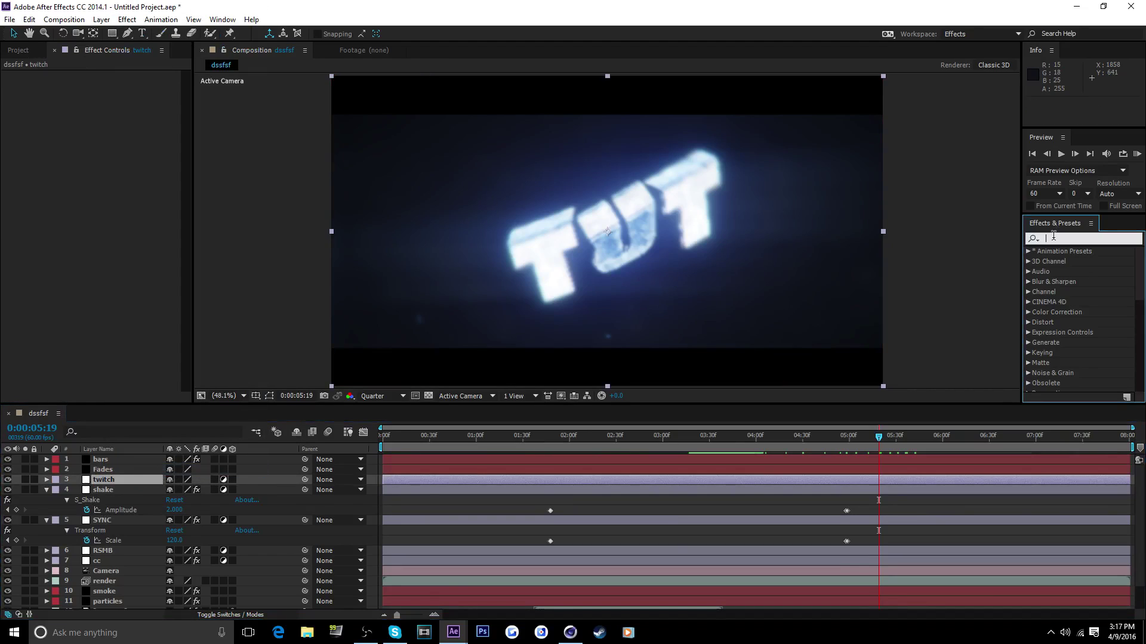
text(twit)
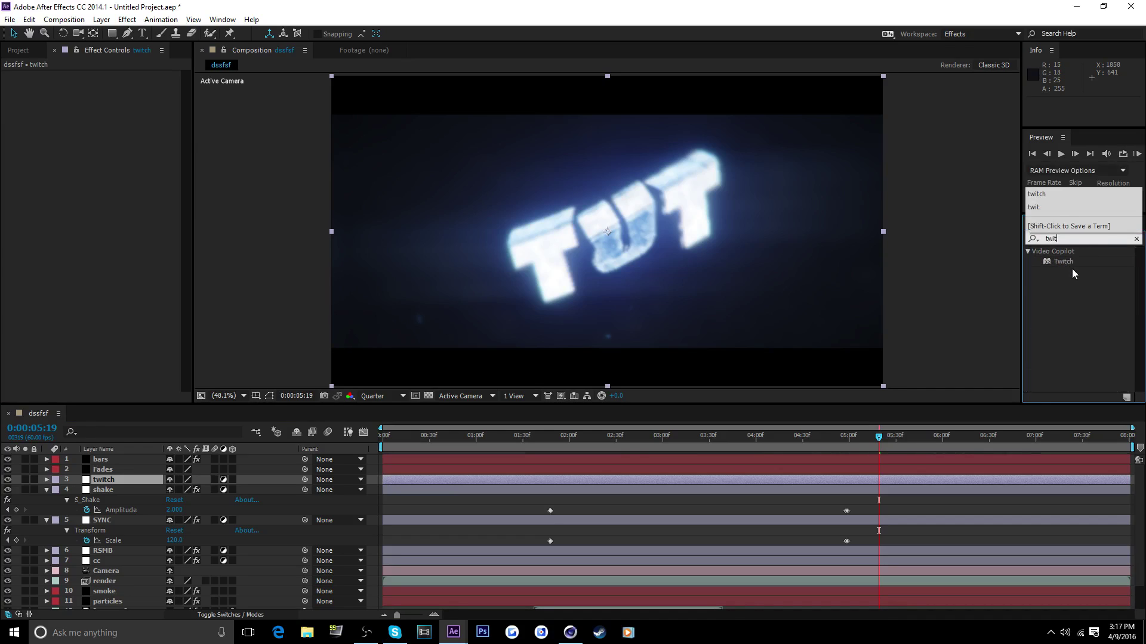
drag(1065, 262, 120, 479)
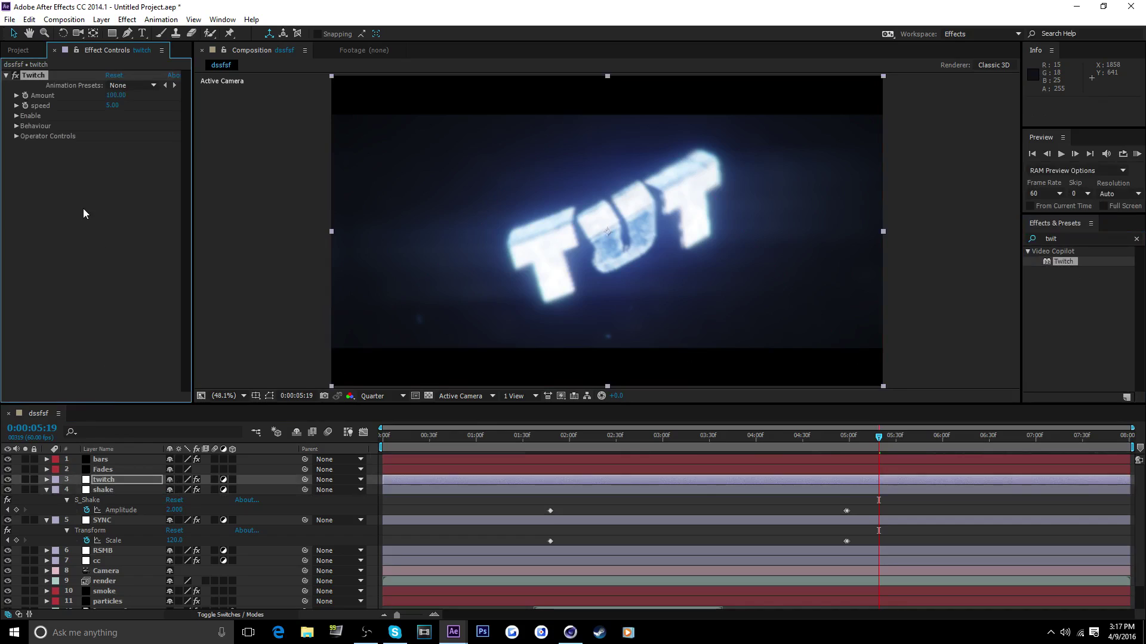
click(16, 117)
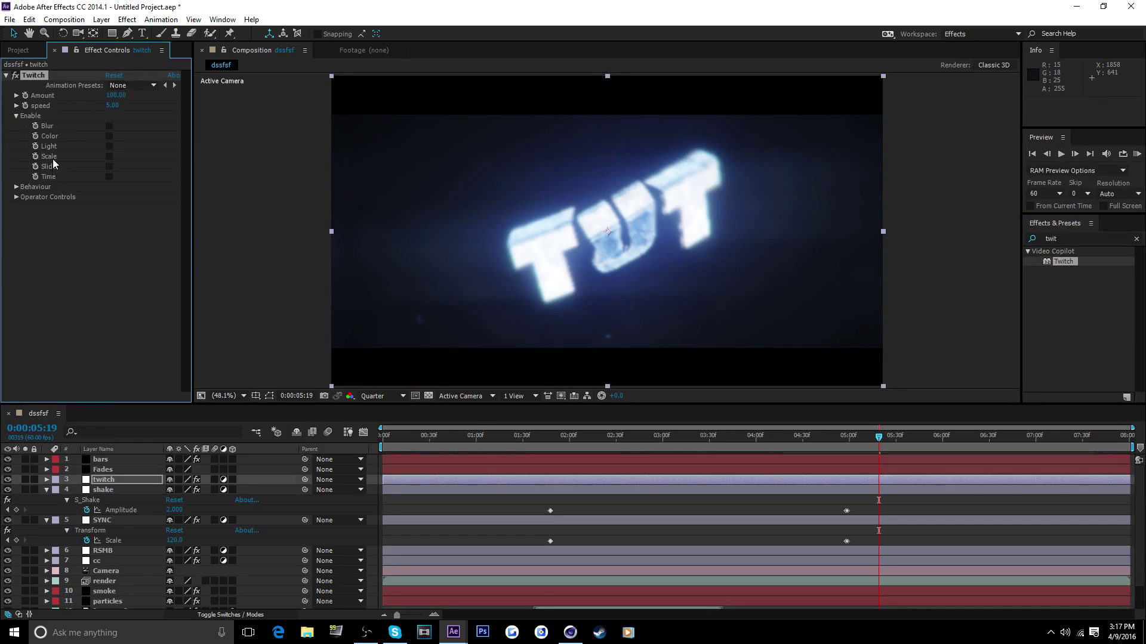
click(16, 116)
click(27, 187)
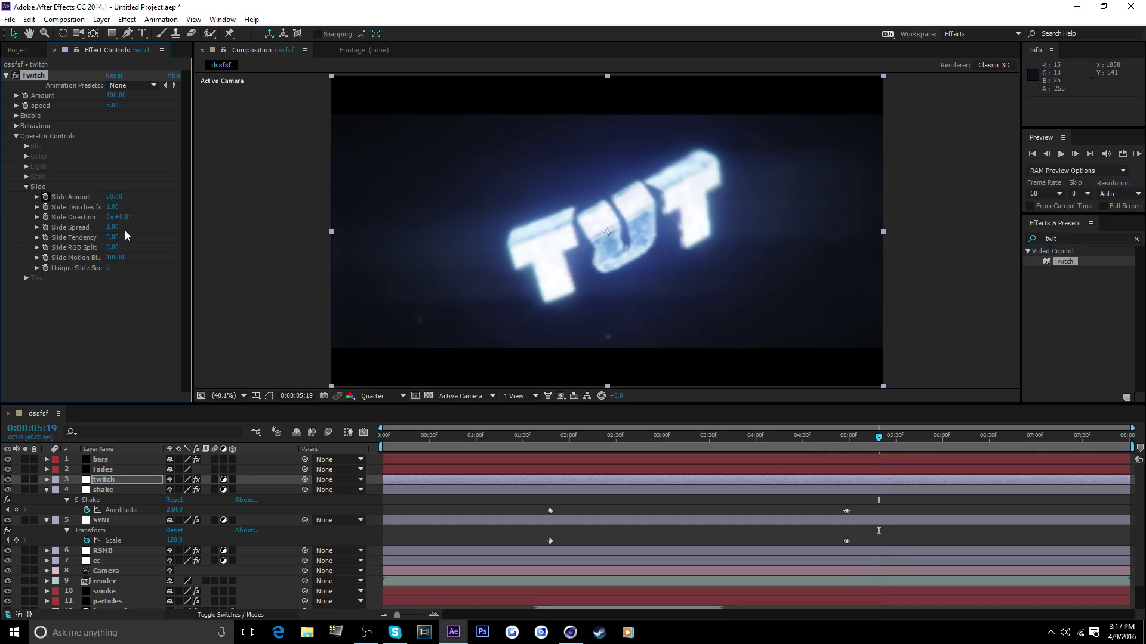
Set the Twitch effect's Slide Amount to 25, Slide RGB Split to 35 and Slide Motion Blur to 30.
click(113, 197)
text(25)
key(Return)
click(113, 247)
text(35)
key(Return)
click(115, 257)
text(30)
key(Return)
Keyframe the Twitch effect's Amount at 20 on 0:00:01:48 and at 0 on 0:00:01:47.
click(115, 97)
text(2)
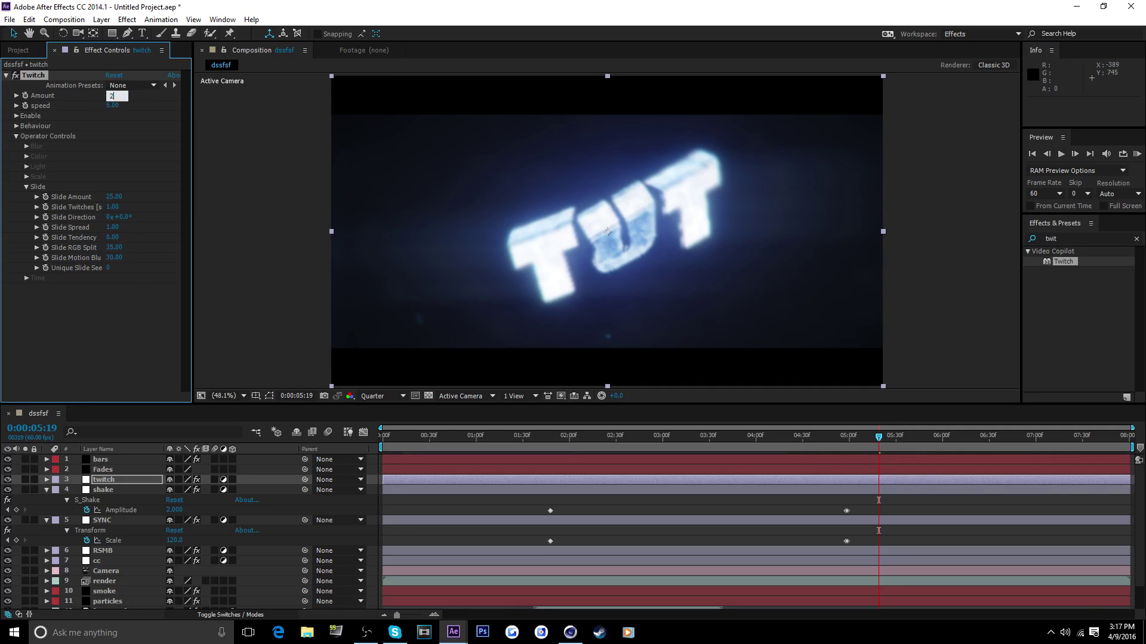
text(0)
key(Return)
click(549, 442)
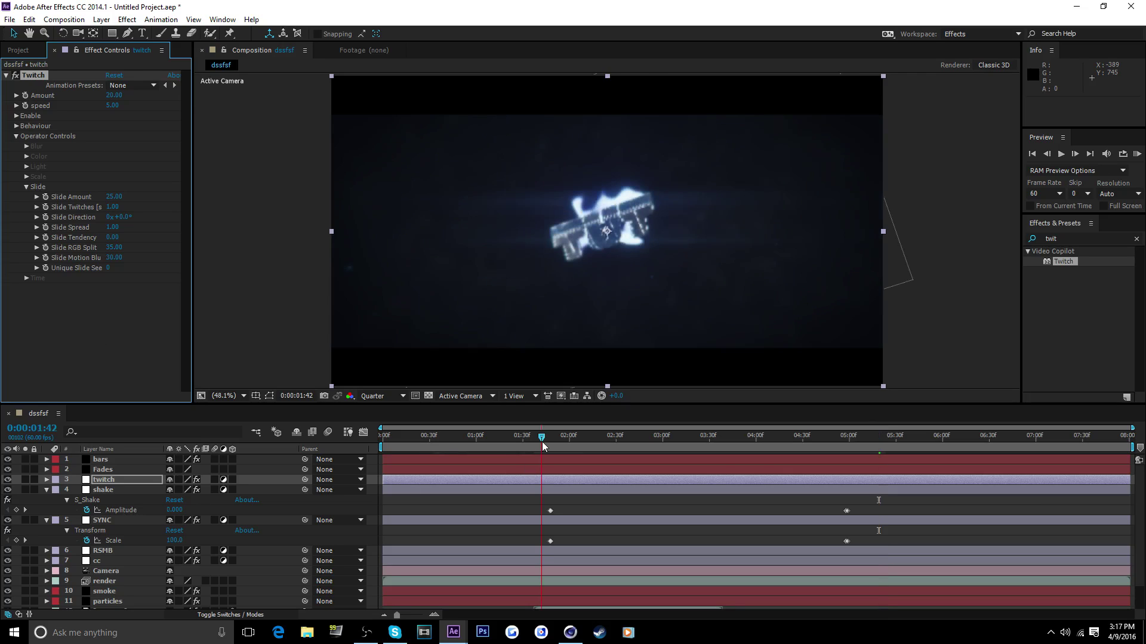
key(Page_Down)
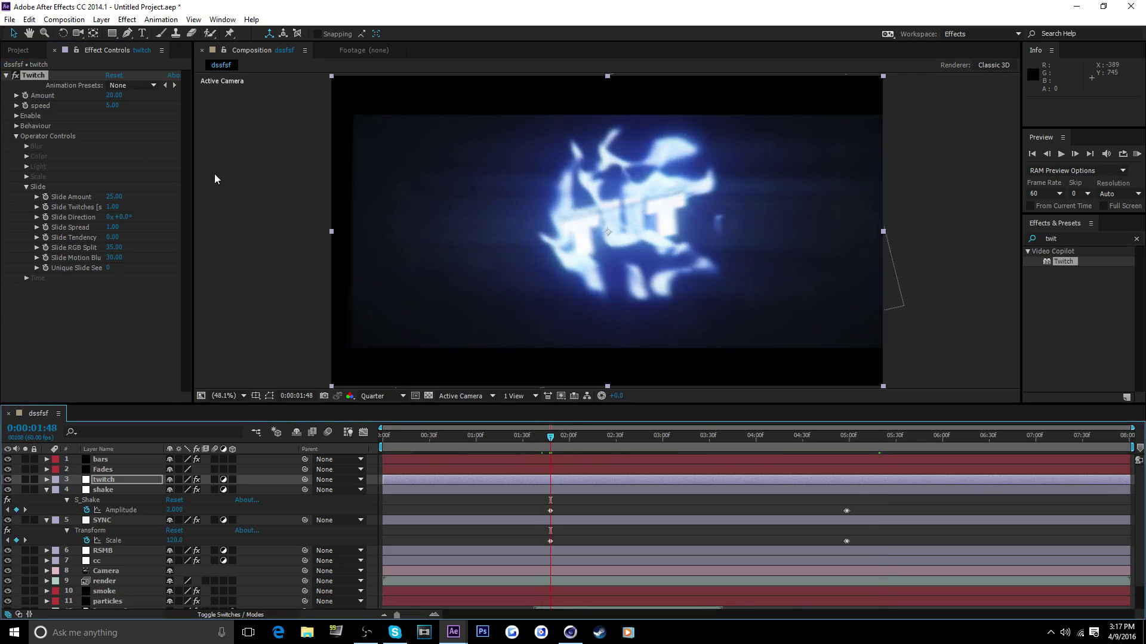
click(27, 95)
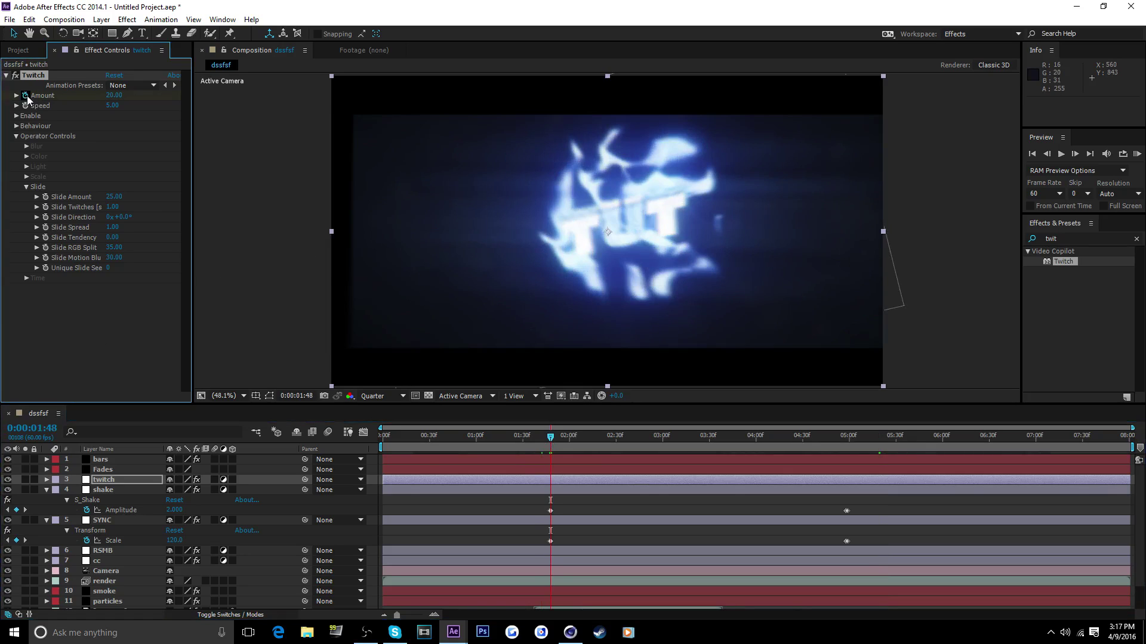
click(549, 440)
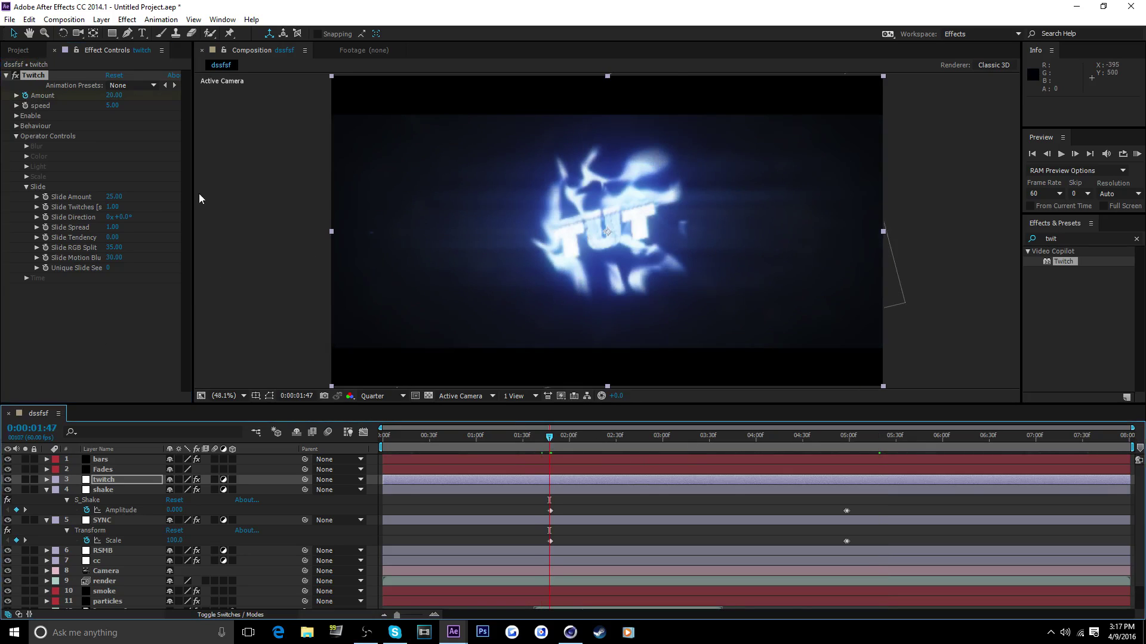
click(26, 95)
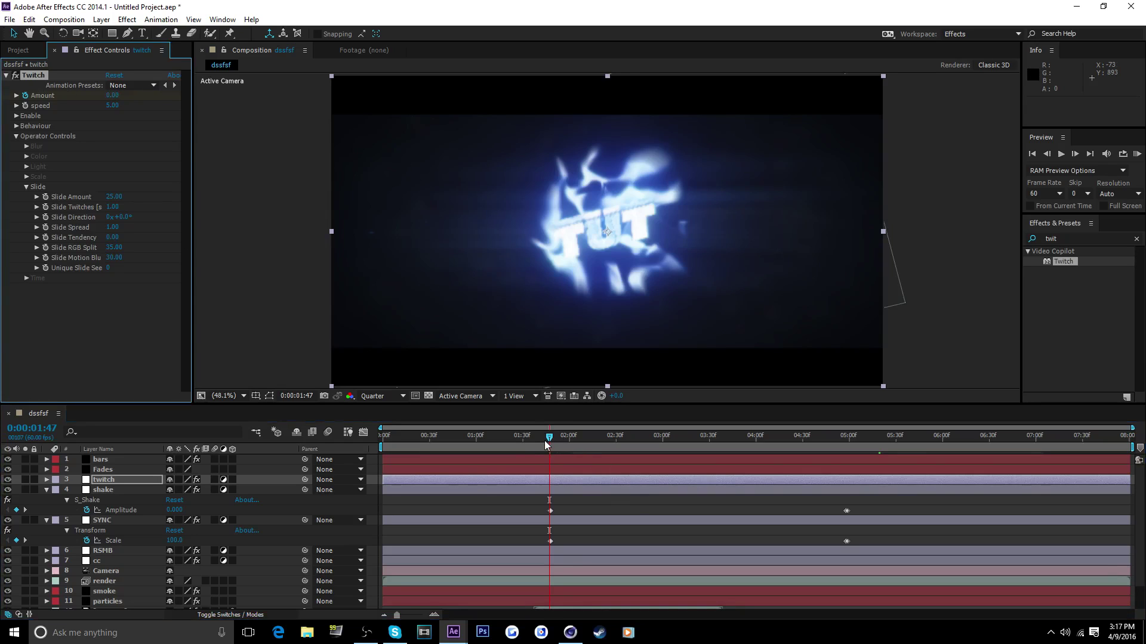
Reveal the twitch layer's Amount keyframes in the timeline and copy both of them to 0:00:04:58.
key(space)
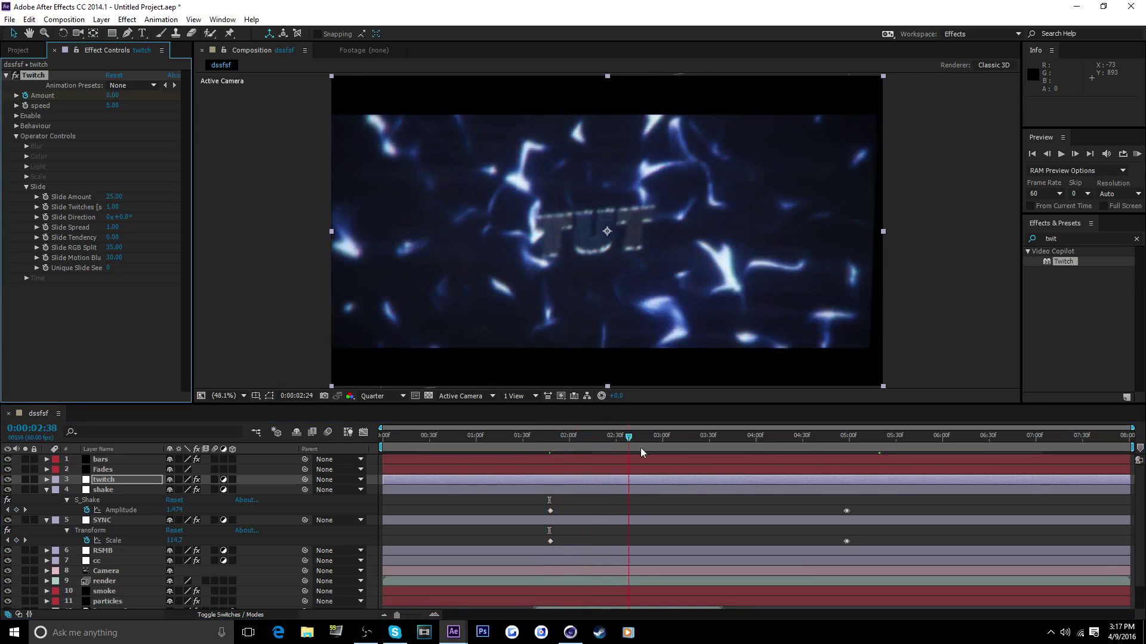
drag(641, 449, 667, 450)
key(u)
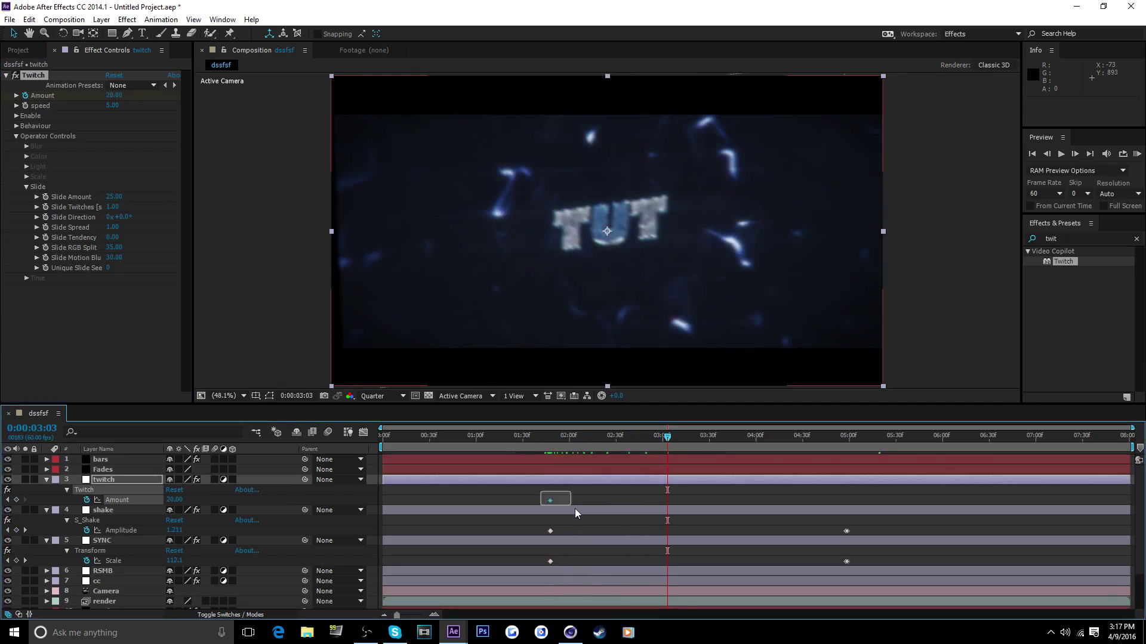
drag(574, 513, 576, 515)
key(ctrl+c)
click(789, 453)
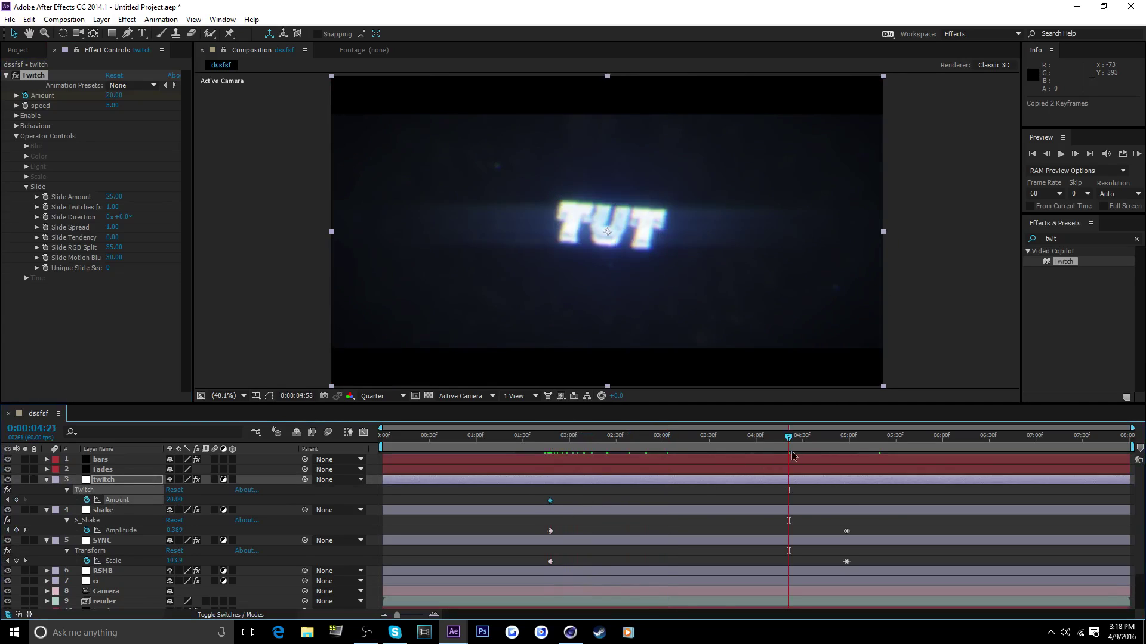
key(k)
key(ctrl+v)
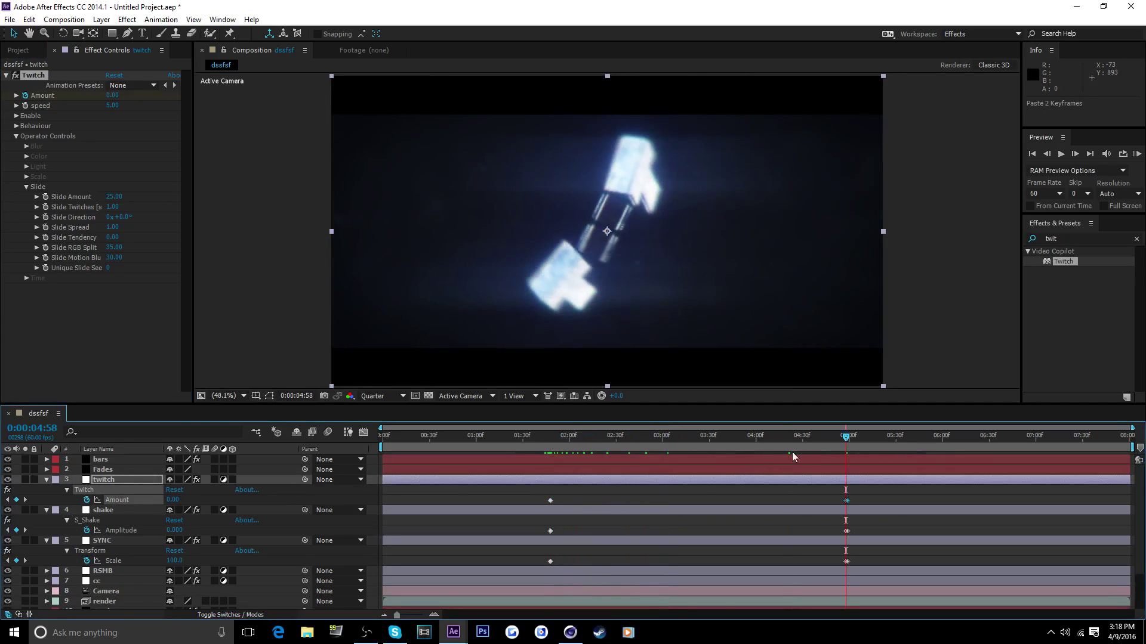
Set the shake layer's S_Shake Frequency to 6 and scrub through the first shake to check it.
click(101, 510)
click(109, 127)
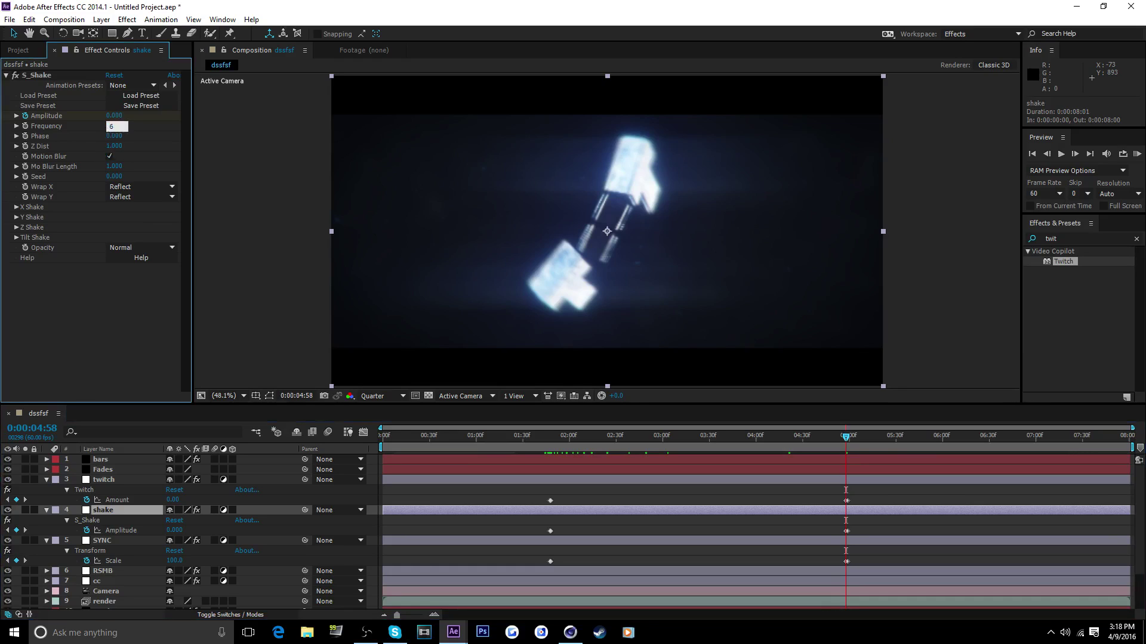
text(6)
key(Return)
click(520, 442)
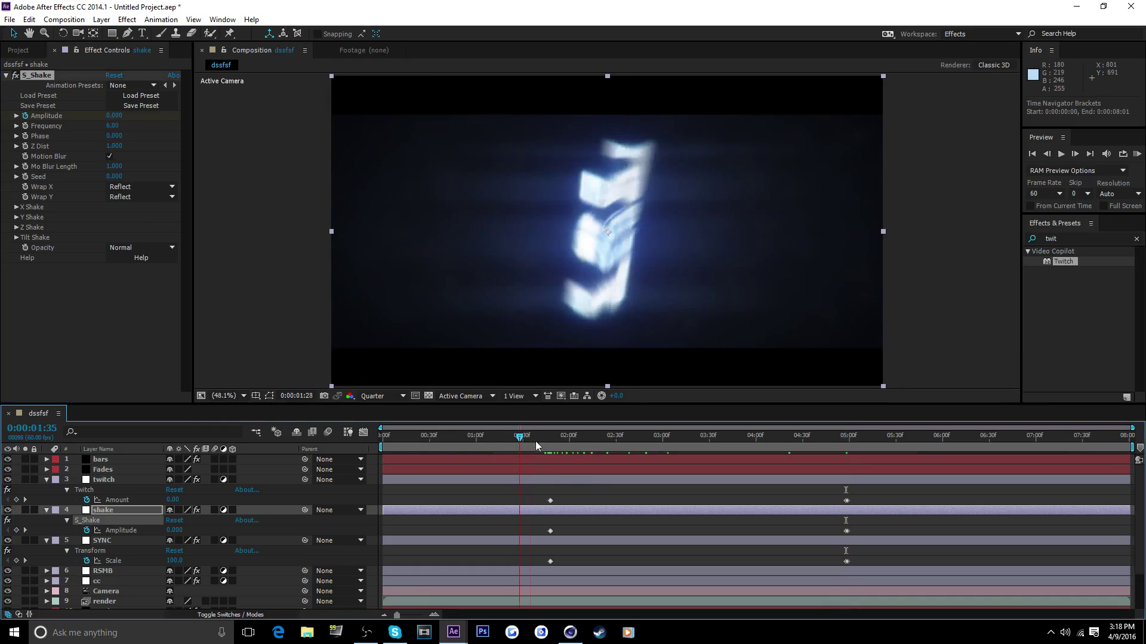
drag(536, 446, 697, 465)
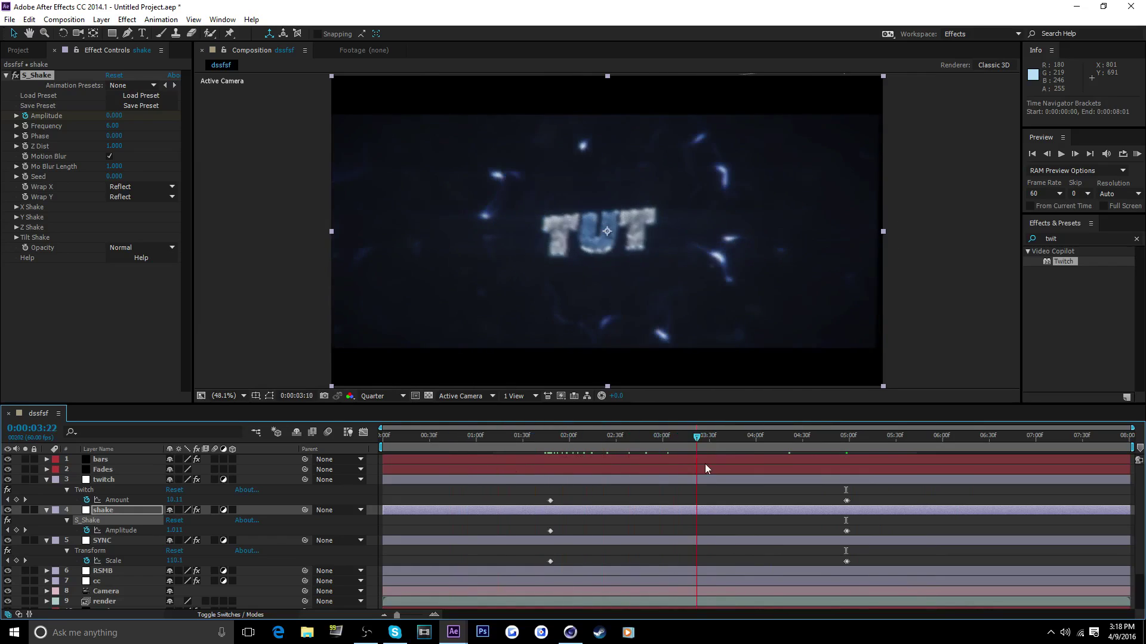
Collapse the SYNC, shake and twitch layers in the timeline and deselect all layers.
click(46, 542)
click(46, 511)
click(46, 479)
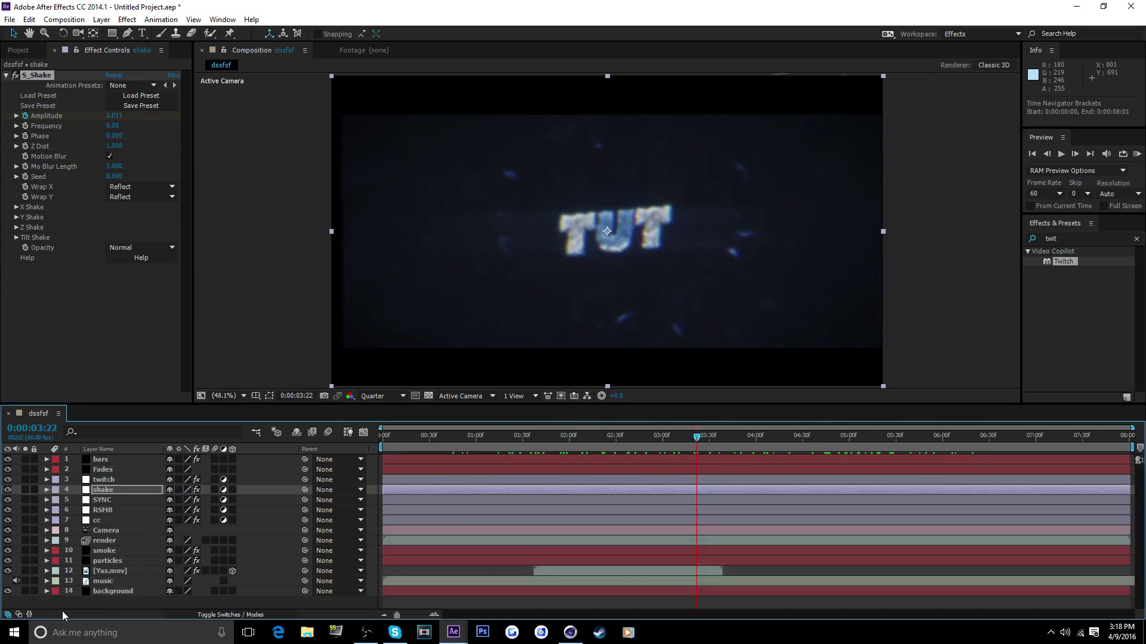
click(99, 612)
Show the project's file list, clear the effects search and render a RAM preview of the whole composition.
click(18, 51)
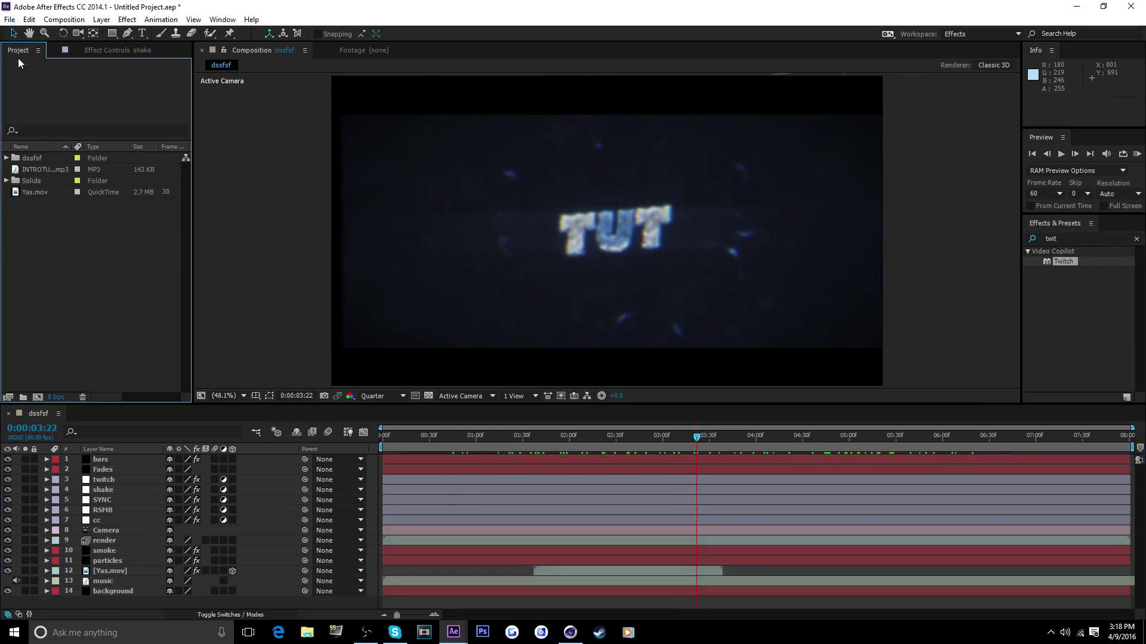
click(1136, 239)
click(1134, 154)
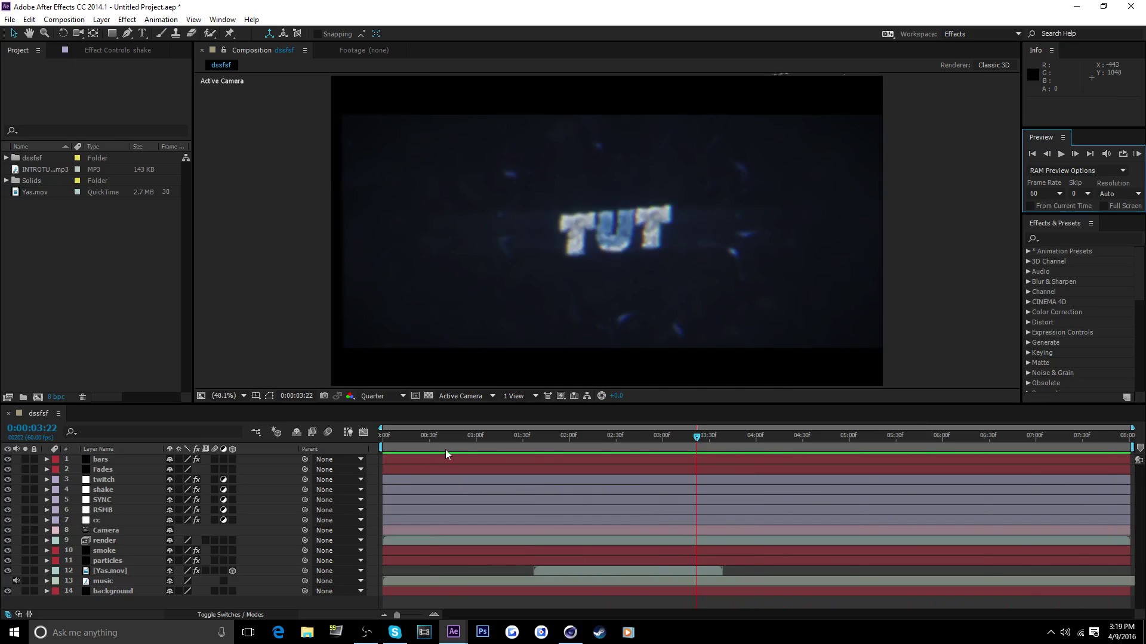
Return to the start of the composition and set the RAM preview frame rate to 50.
drag(440, 443, 387, 440)
click(1038, 193)
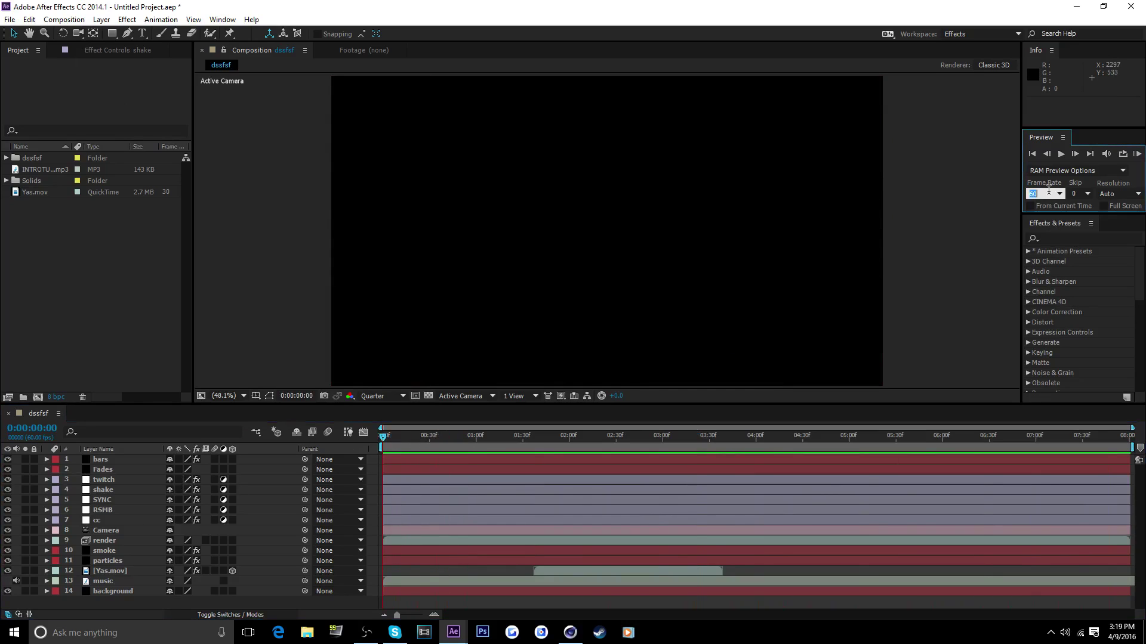
text(50)
key(Return)
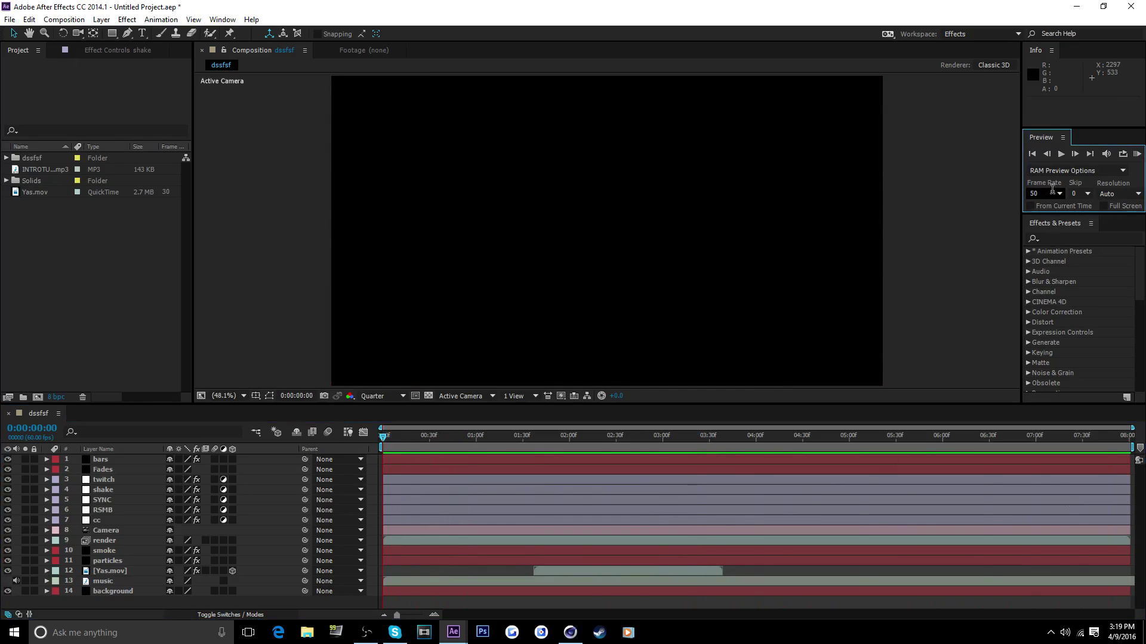
Adjust the playback volume in the system volume mixer.
right_click(1065, 633)
click(1074, 564)
drag(1029, 566, 1029, 562)
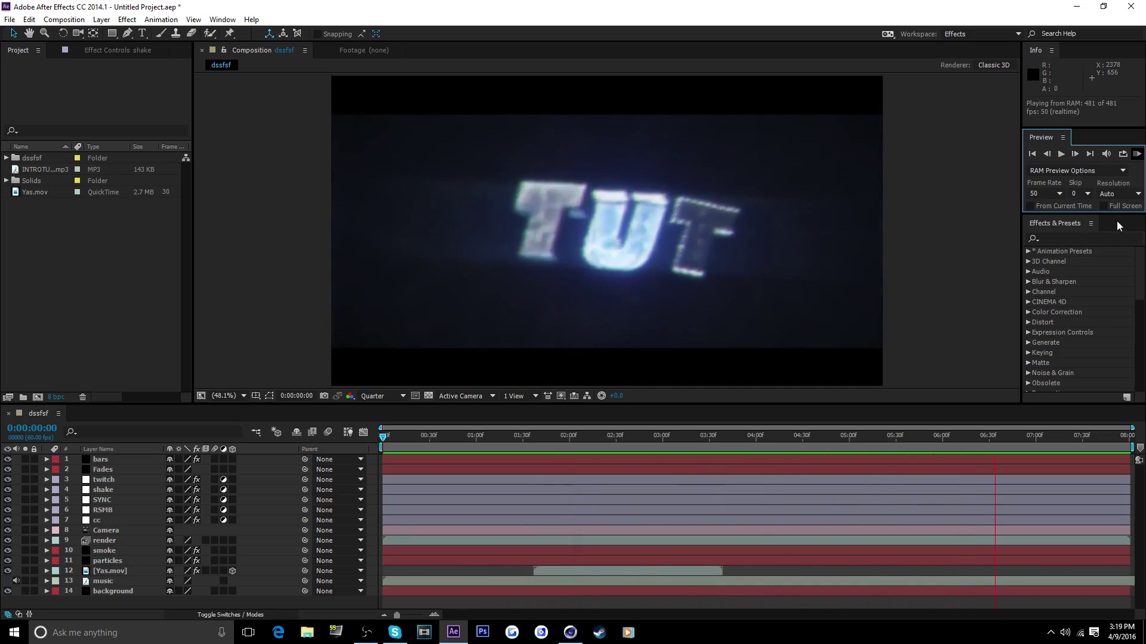
Try to add composition markers on the beats of the music while the RAM preview plays.
click(1137, 154)
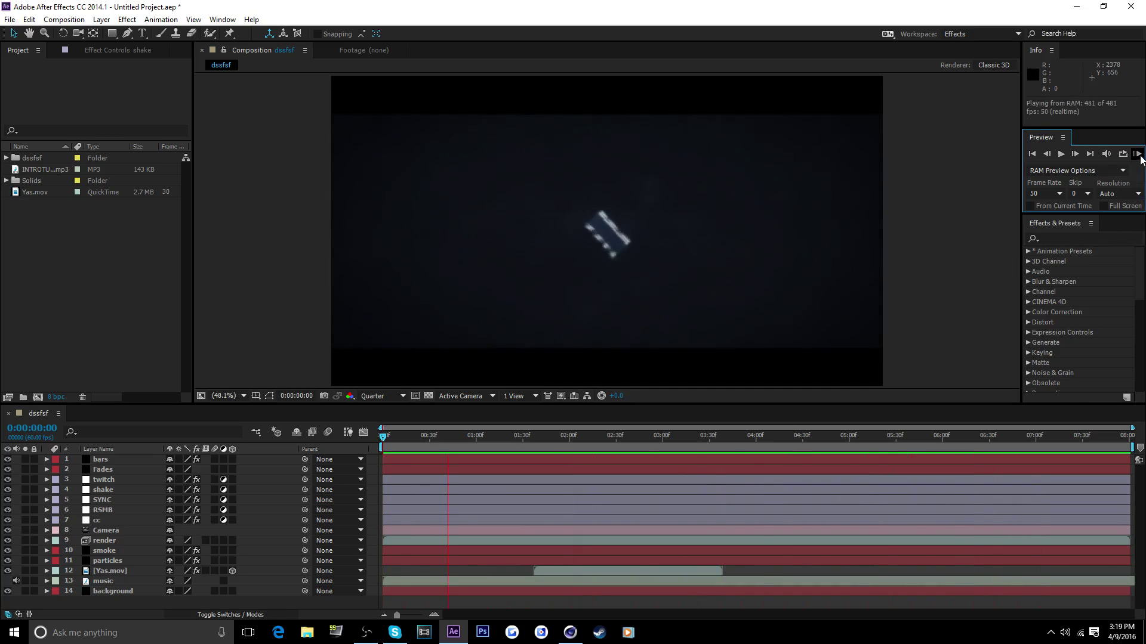
key(KP_Multiply)
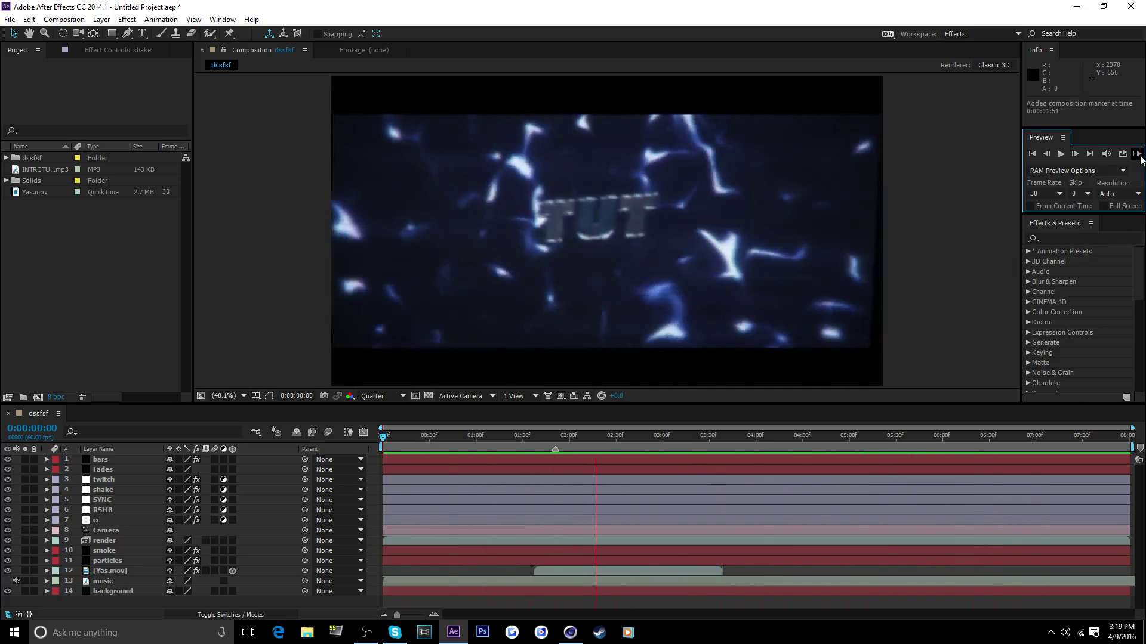
key(KP_Multiply)
key(KP_Multiply)
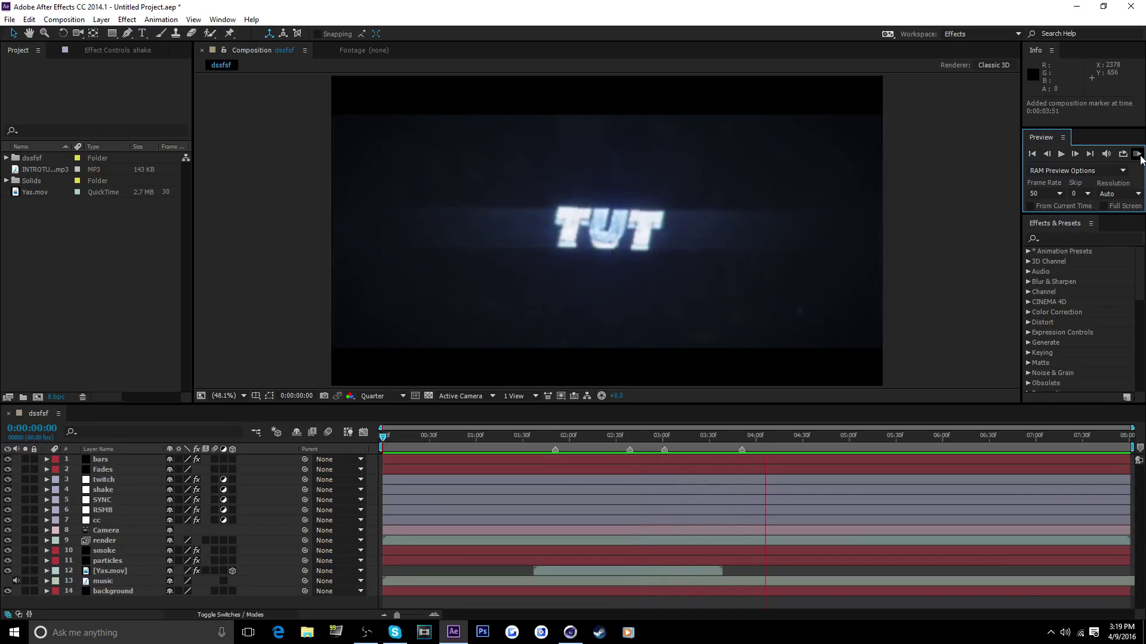
key(KP_Multiply)
key(KP_Multiply)
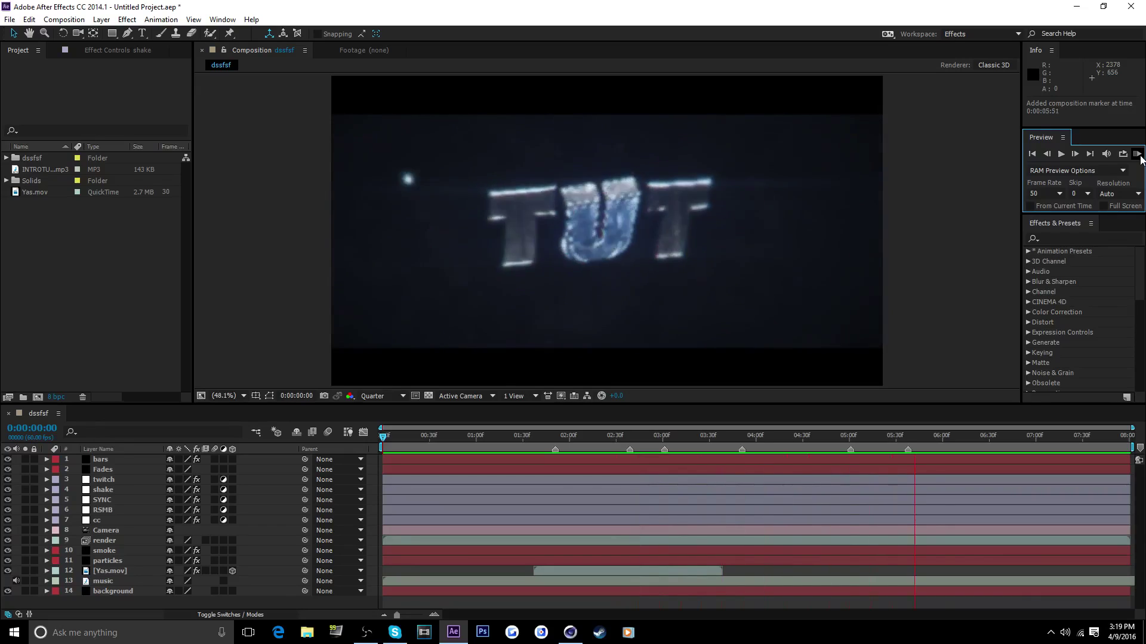
key(KP_Multiply)
key(KP_Multiply)
key(KP_Multiply)
key(KP_Multiply)
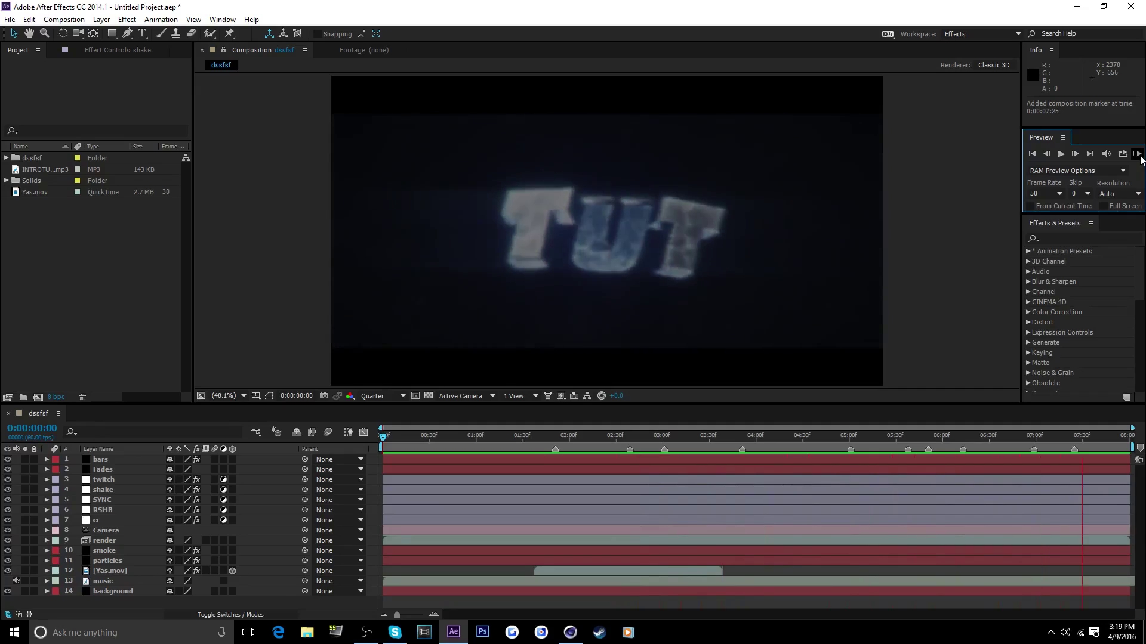
key(space)
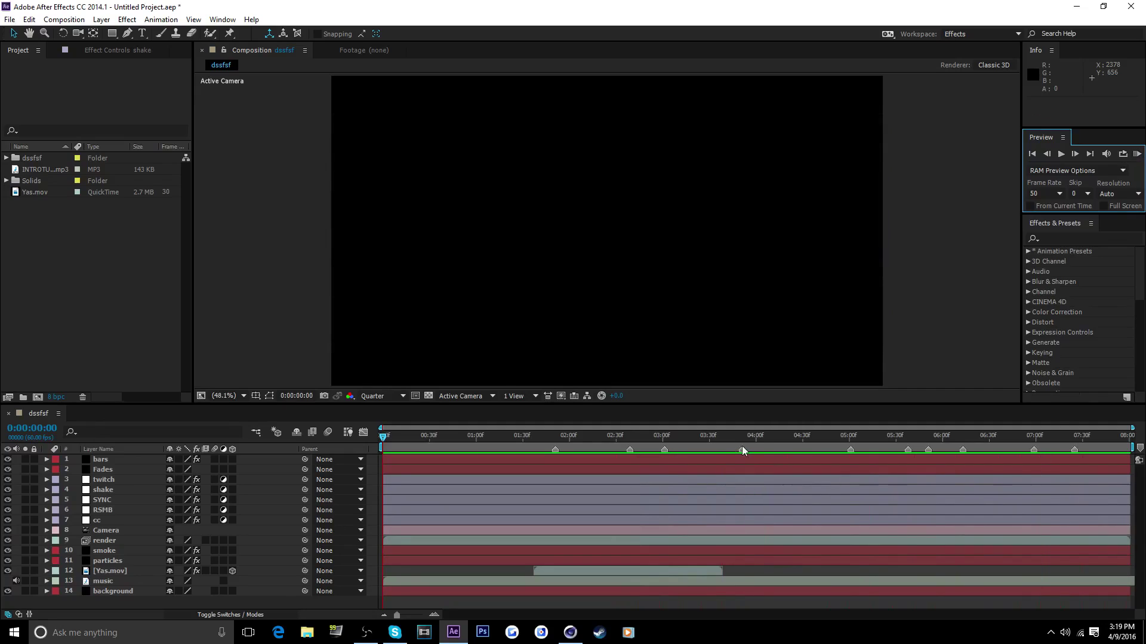
Undo the composition markers placed during the last preview.
key(ctrl+z)
key(ctrl+z)
key(ctrl+z)
key(ctrl+z)
key(ctrl+z)
key(ctrl+z)
key(ctrl+z)
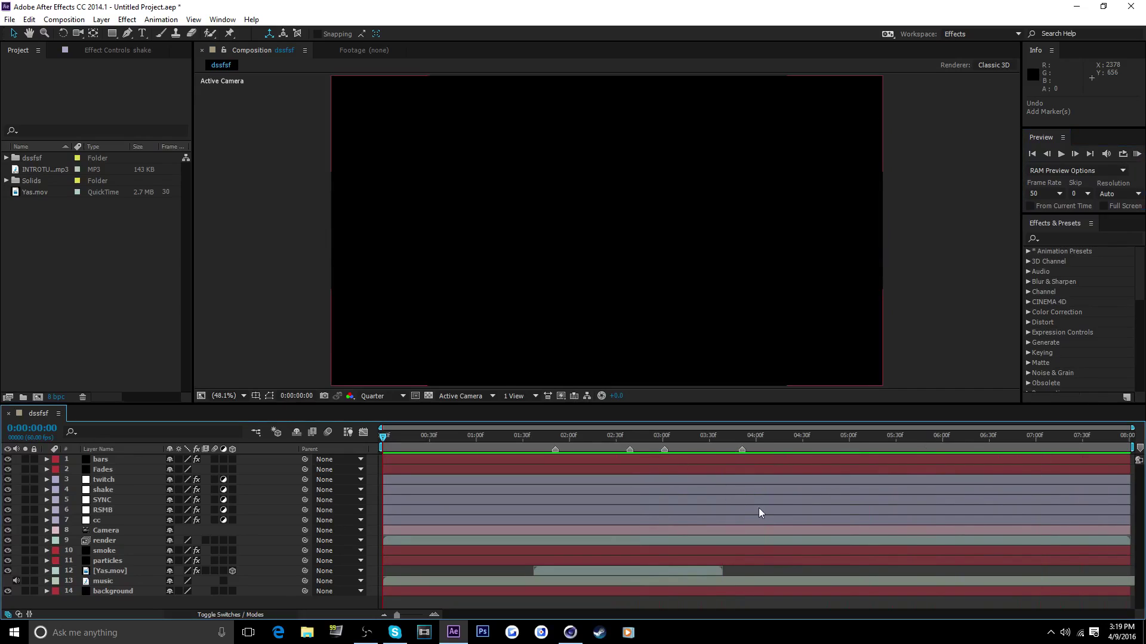
Play the RAM preview again and add a composition marker on each beat through to the end of the composition.
click(1137, 154)
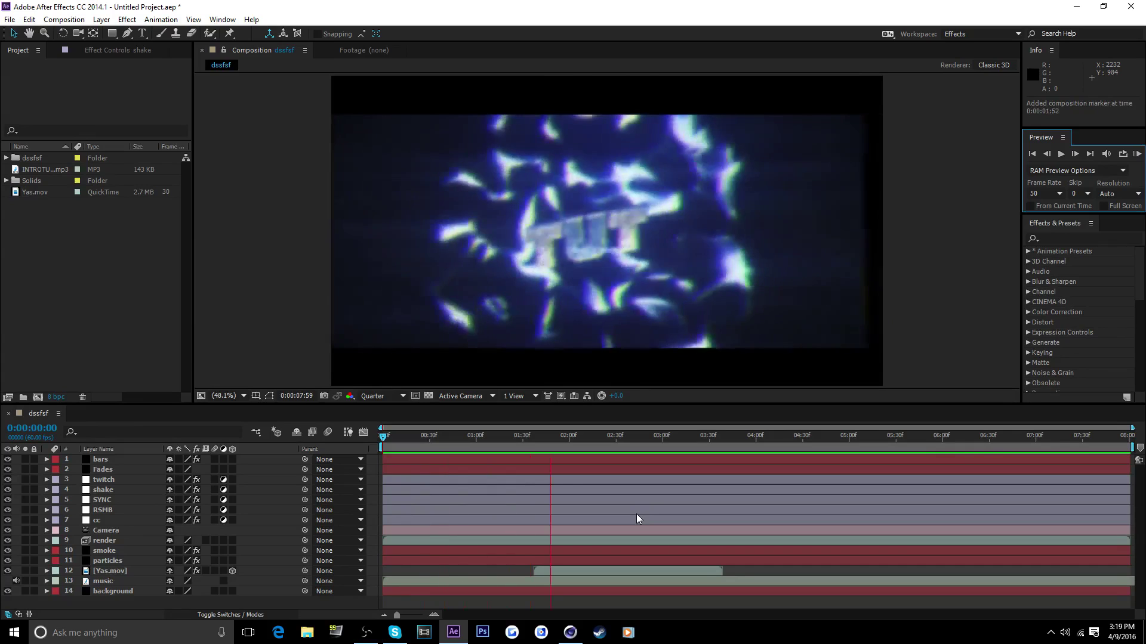
key(KP_Multiply)
key(KP_Multiply)
key(KP_Multiply)
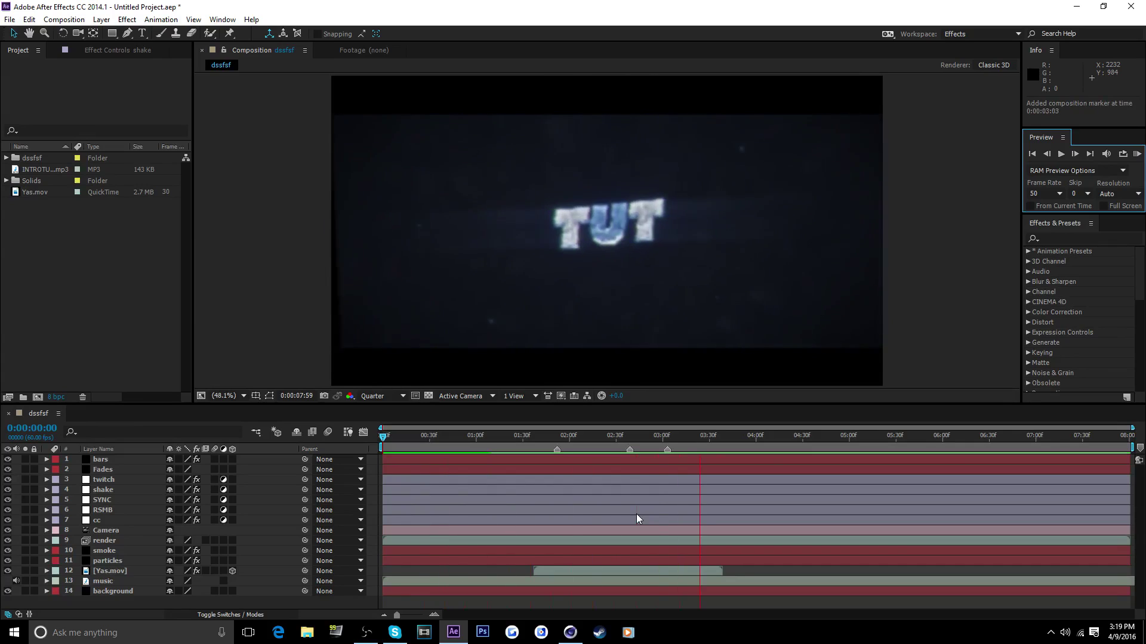
key(KP_Multiply)
key(KP_Multiply)
key(KP_Multiply)
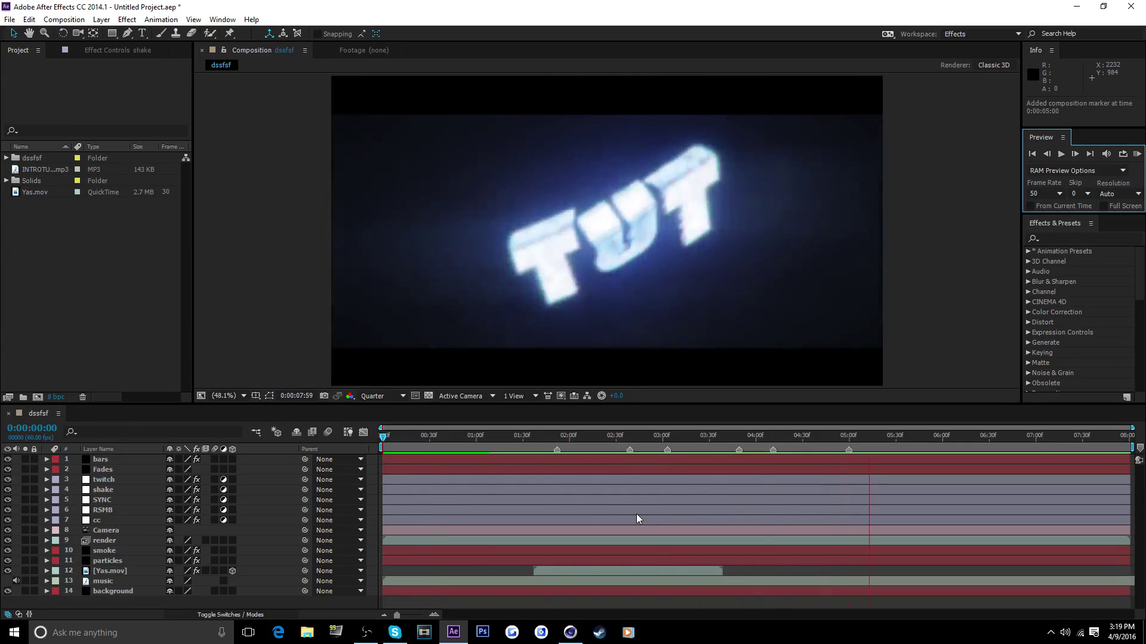
key(KP_Multiply)
key(KP_Multiply)
key(KP_Multiply)
key(KP_Multiply)
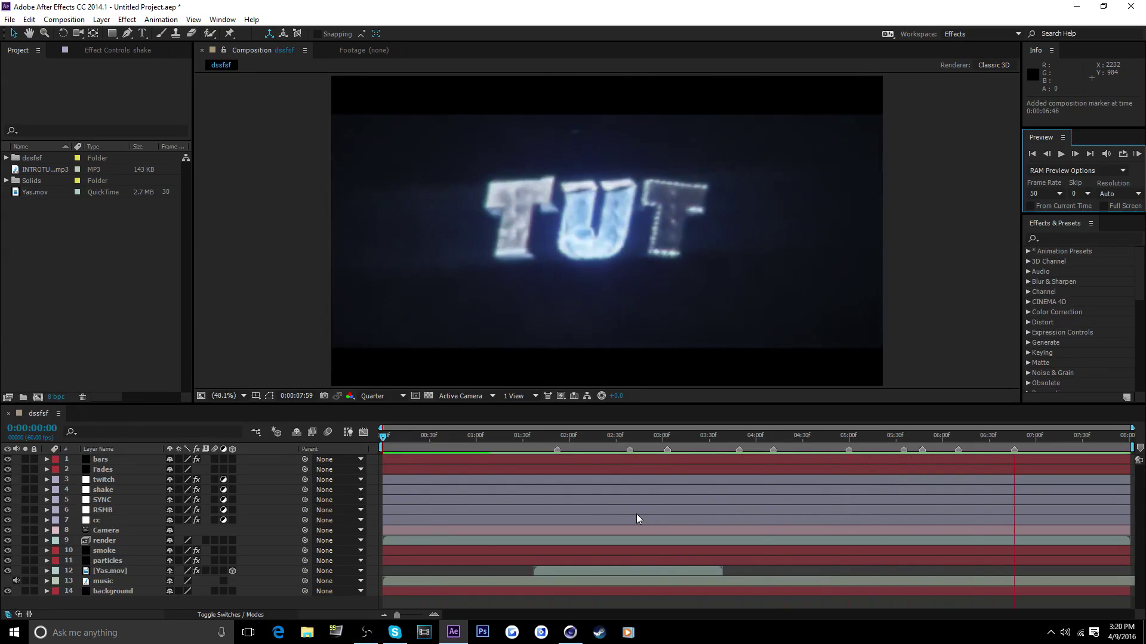
key(KP_Multiply)
key(KP_Multiply)
key(KP_Multiply)
key(space)
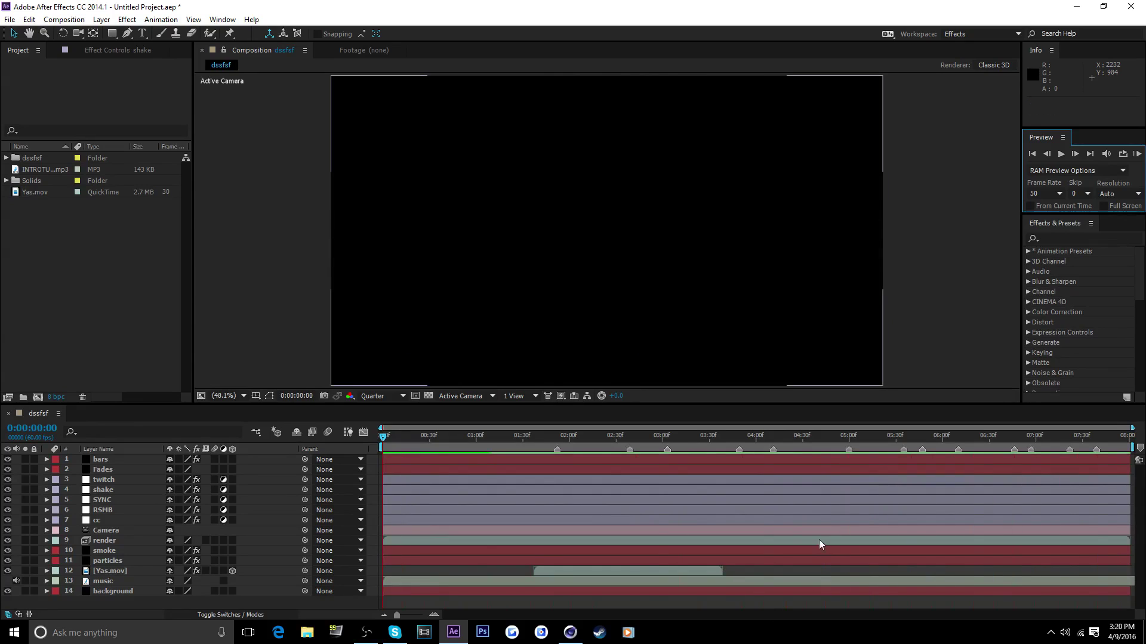
Select the SYNC layer and move the current time to the first composition marker at 0:00:01:52.
click(550, 450)
click(98, 503)
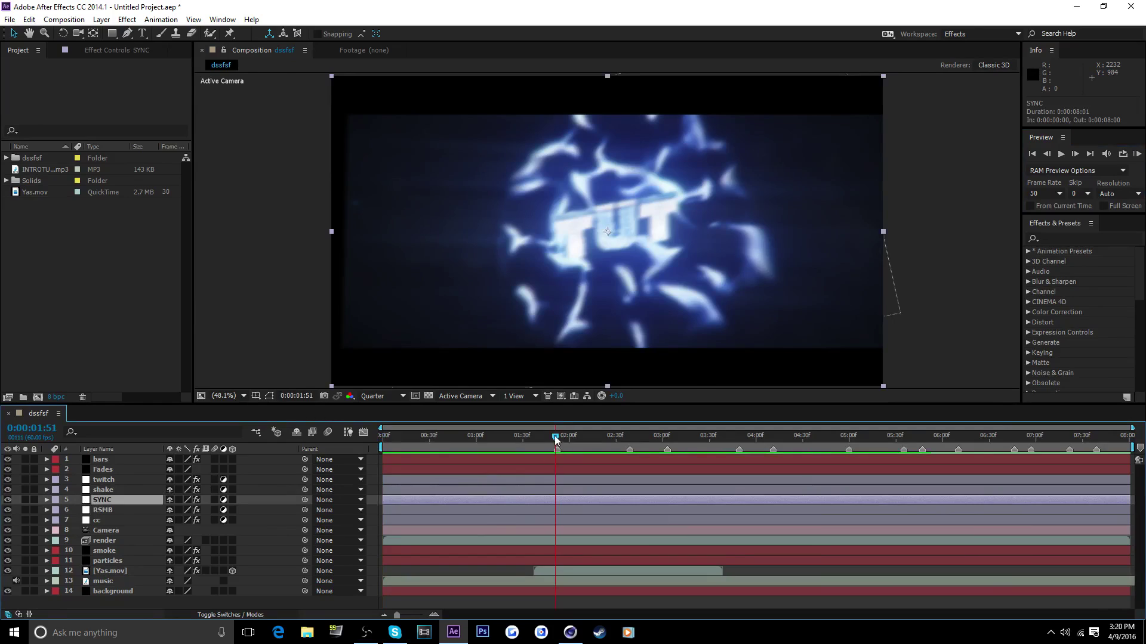
drag(554, 437, 547, 437)
key(End)
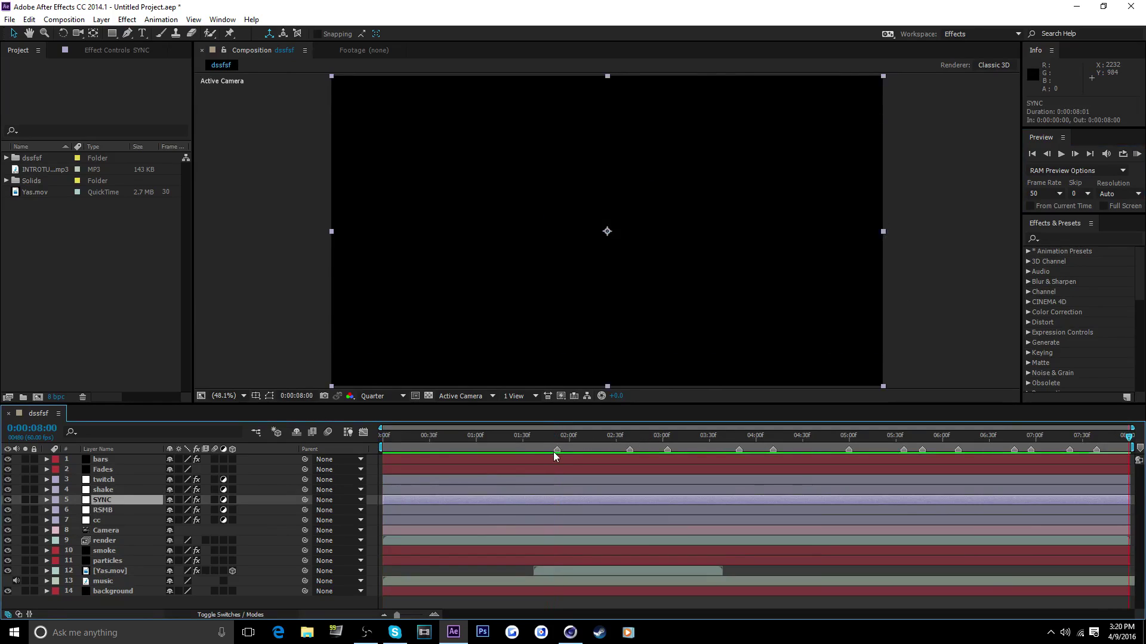
right_click(555, 457)
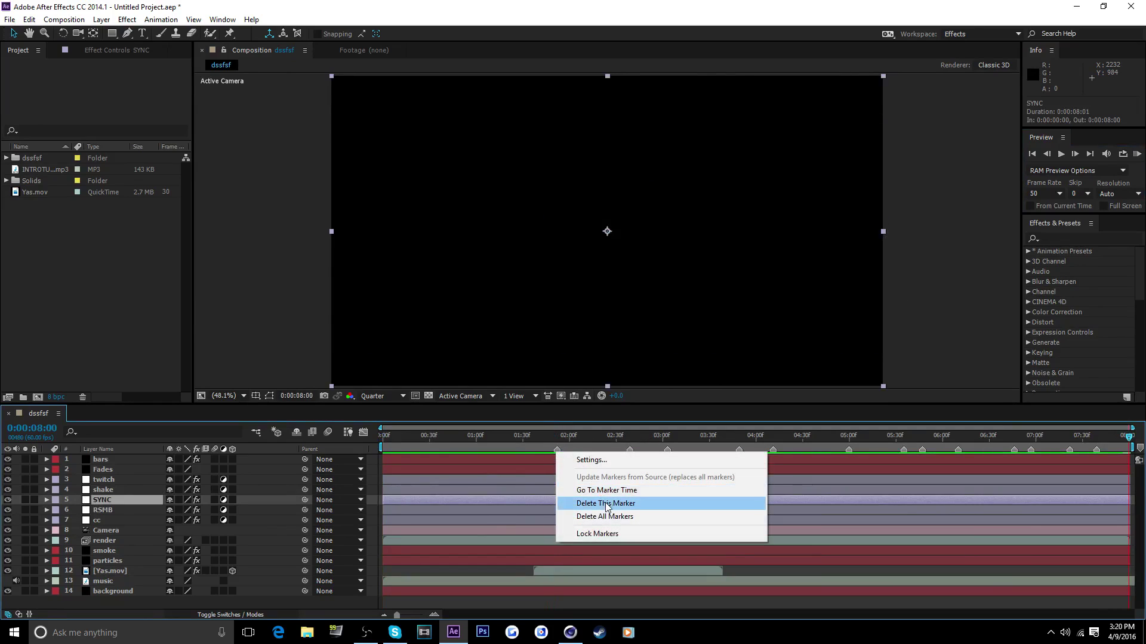
click(591, 489)
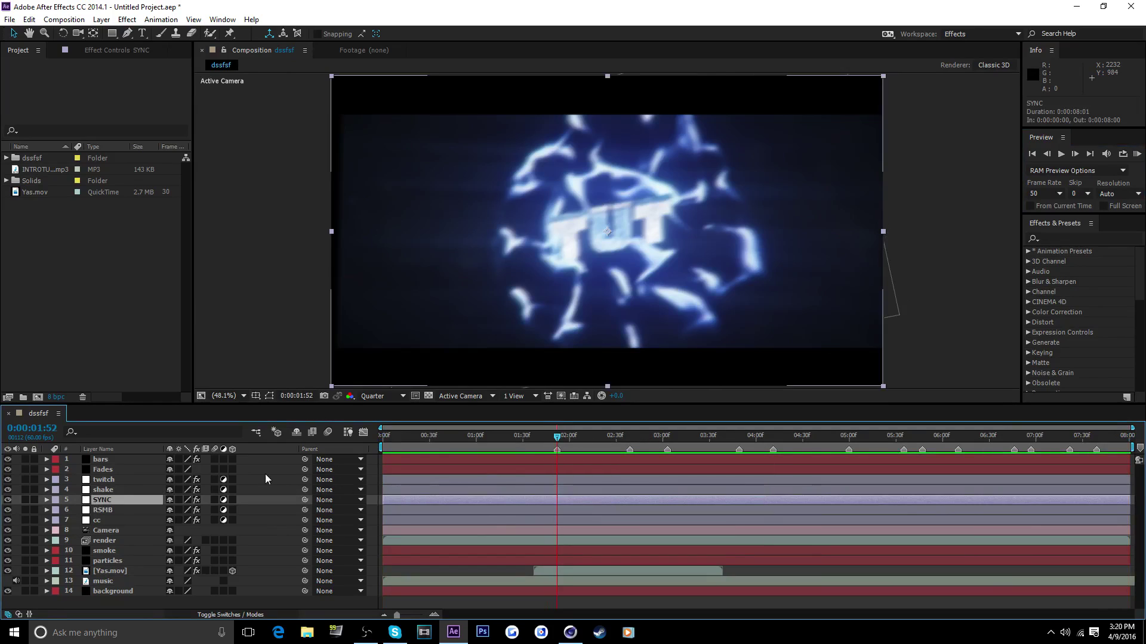
Reveal the SYNC layer's Scale keyframes and copy the first pair to the second composition marker at 0:00:02:39.
right_click(629, 451)
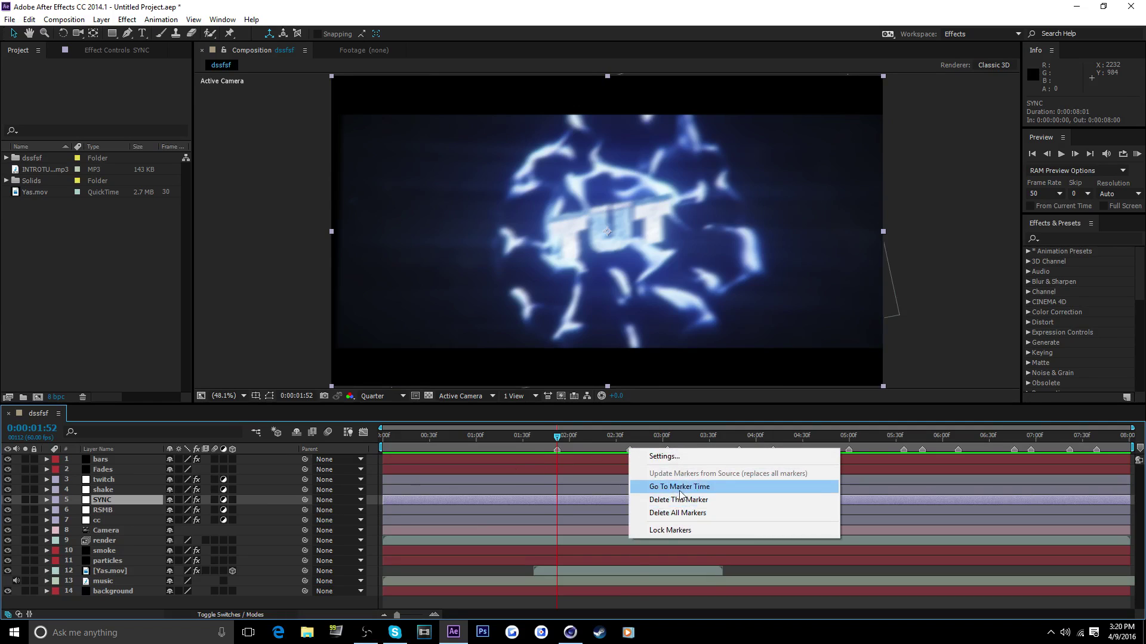
click(667, 484)
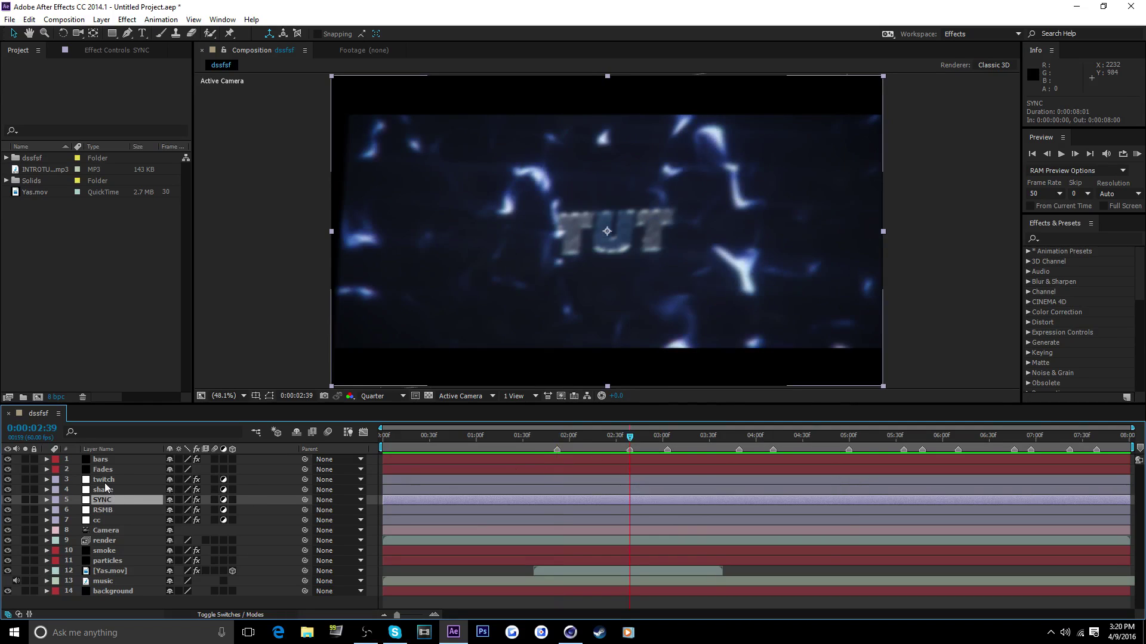
key(u)
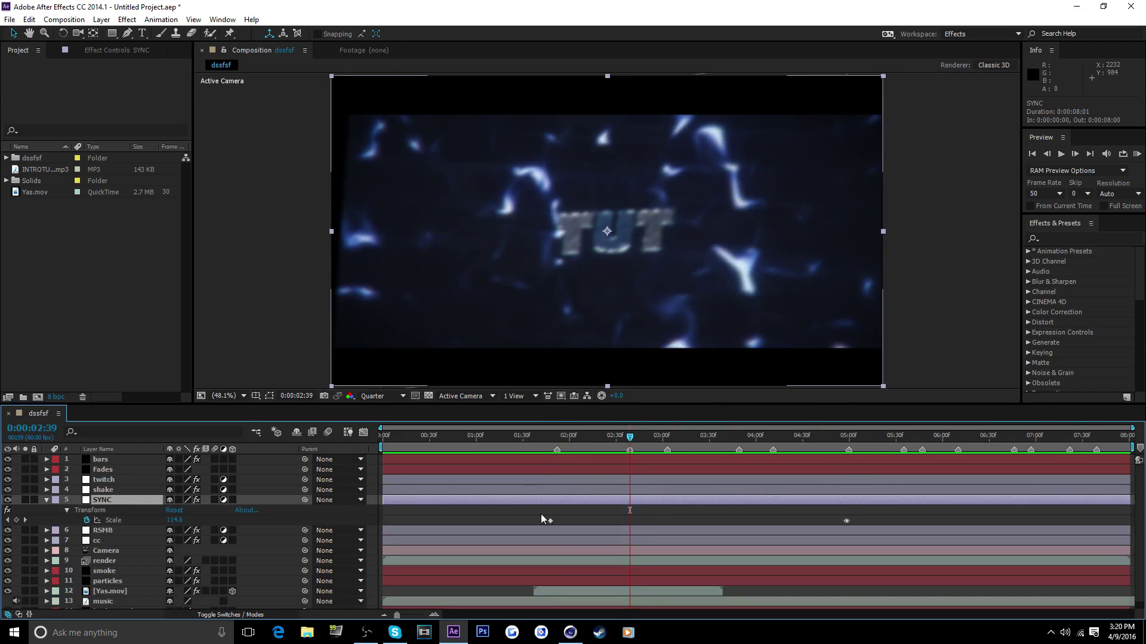
drag(541, 514, 566, 531)
key(ctrl+c)
key(ctrl+v)
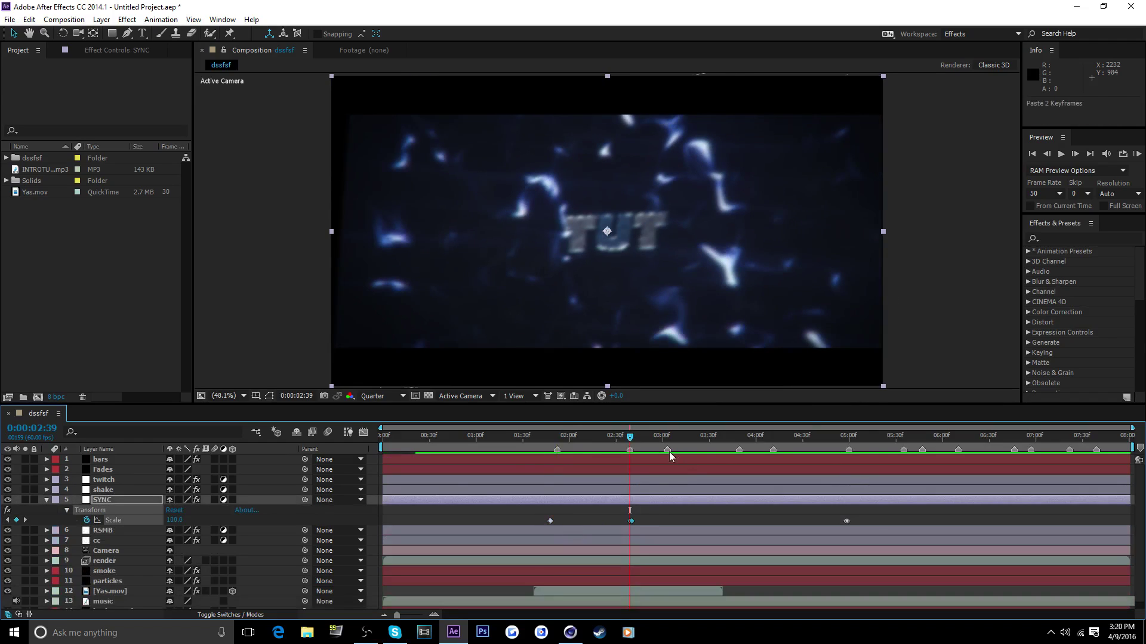
Paste the copied Scale keyframes on the SYNC layer at the markers at 0:00:03:03, 0:00:03:49 and 0:00:04:11.
right_click(668, 451)
click(718, 488)
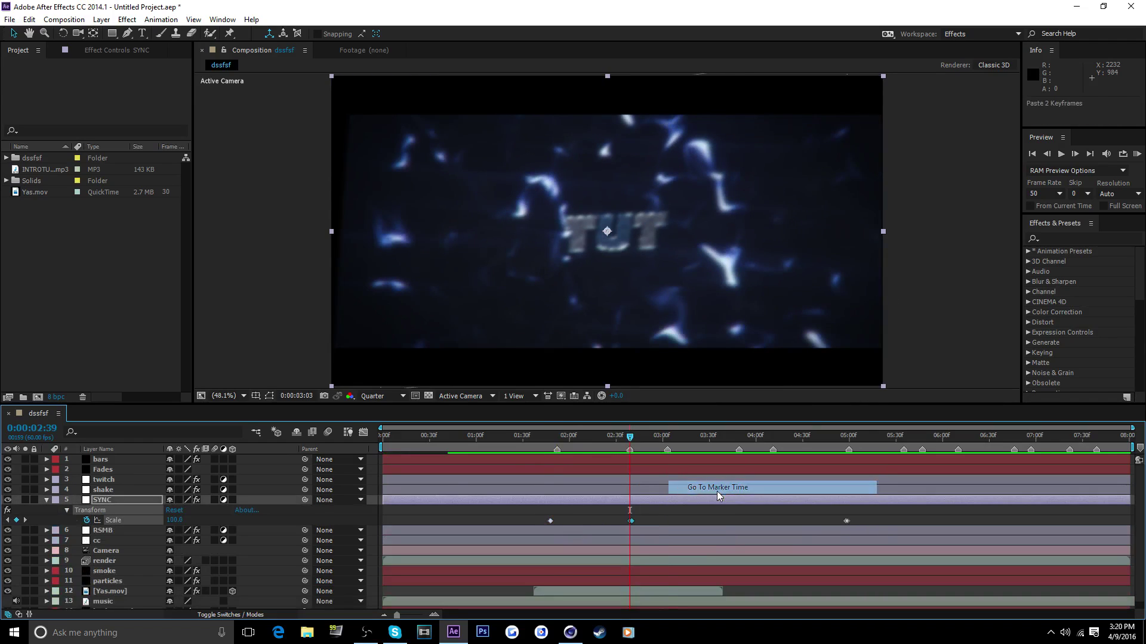
key(ctrl+v)
right_click(738, 450)
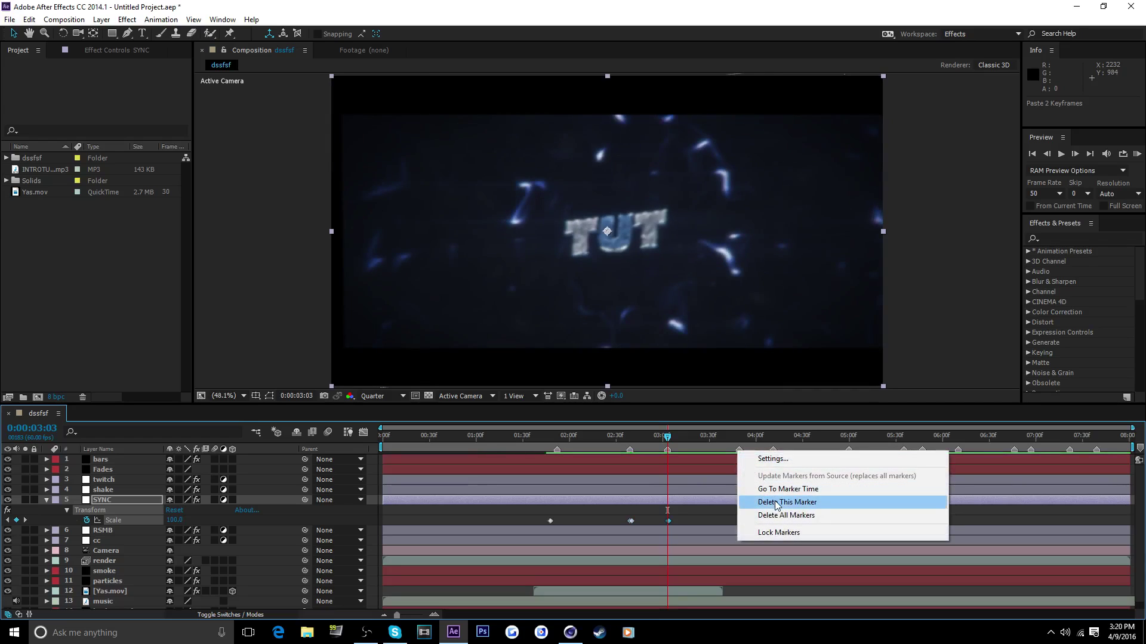
click(788, 489)
key(ctrl+v)
right_click(773, 451)
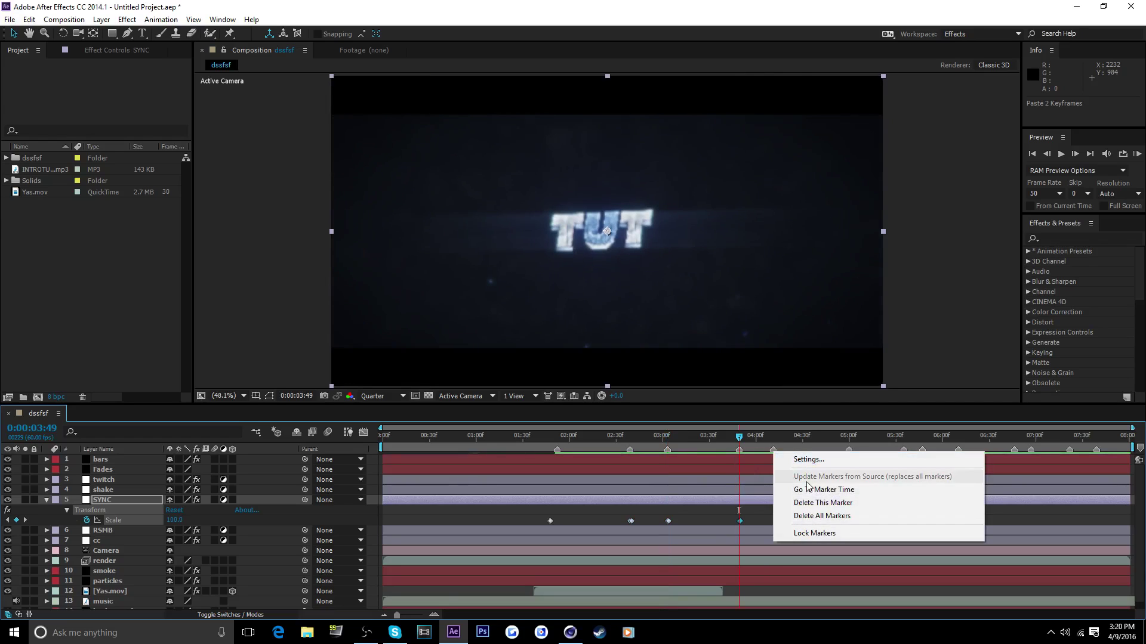
click(806, 489)
key(ctrl+v)
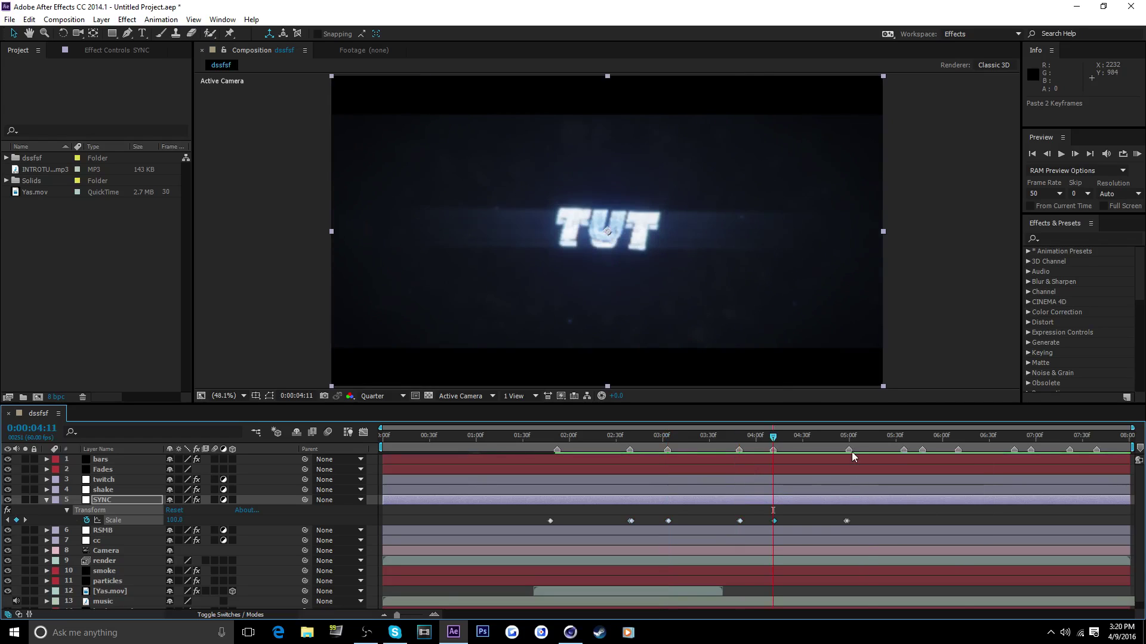
Paste the SYNC layer's Scale keyframes at the markers at 0:00:05:35, 0:00:05:47 and 0:00:06:10, keeping all markers.
right_click(904, 451)
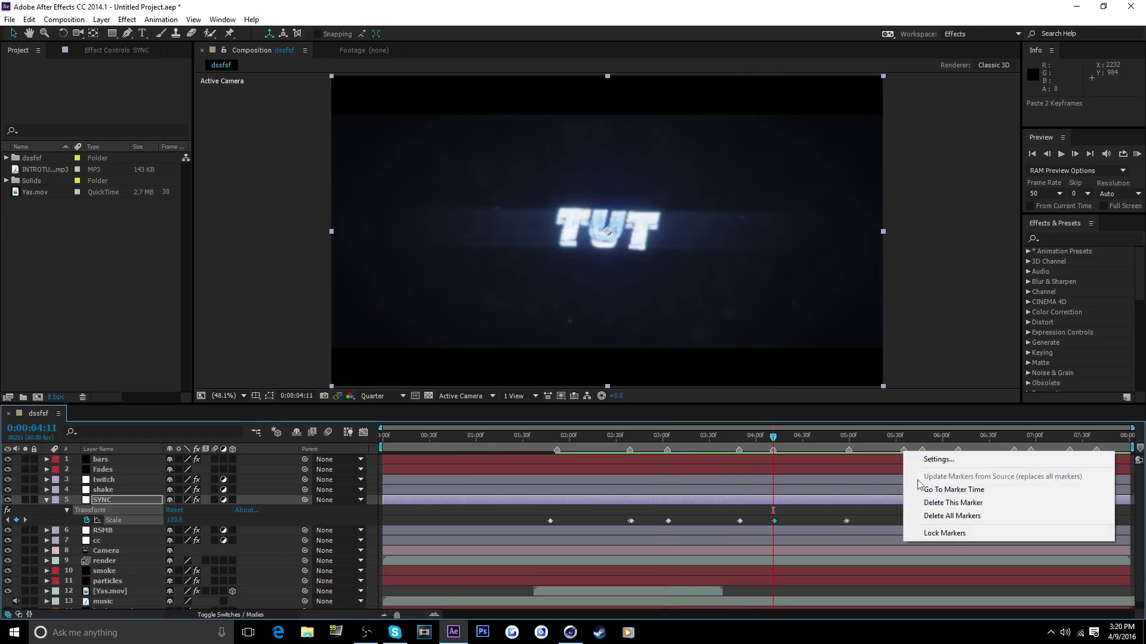
click(938, 503)
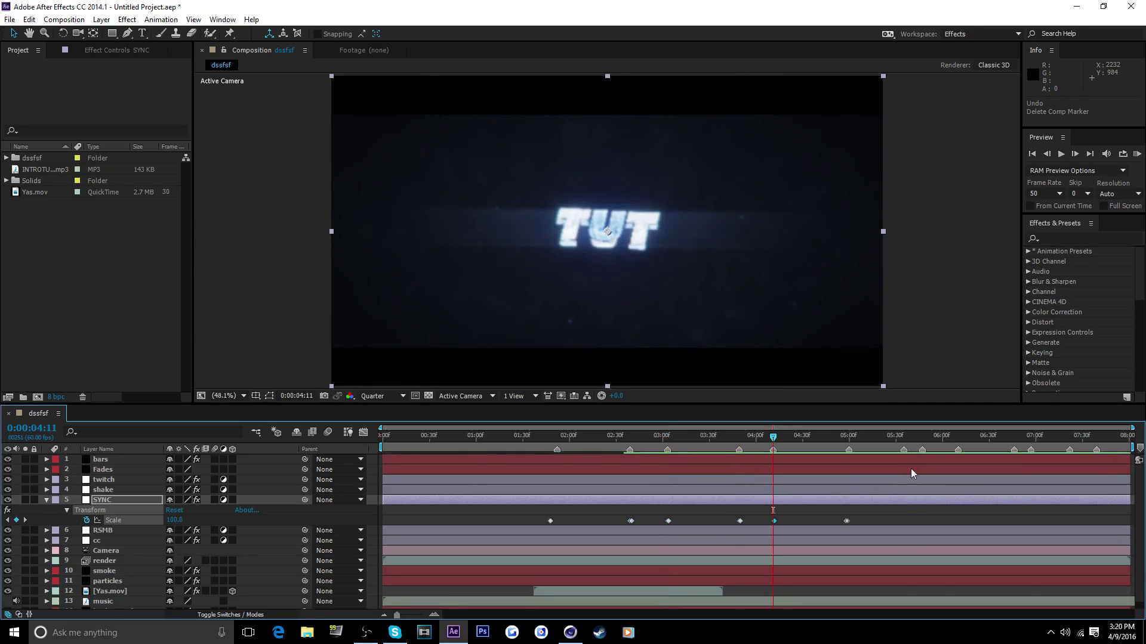
right_click(904, 451)
click(951, 489)
key(ctrl+v)
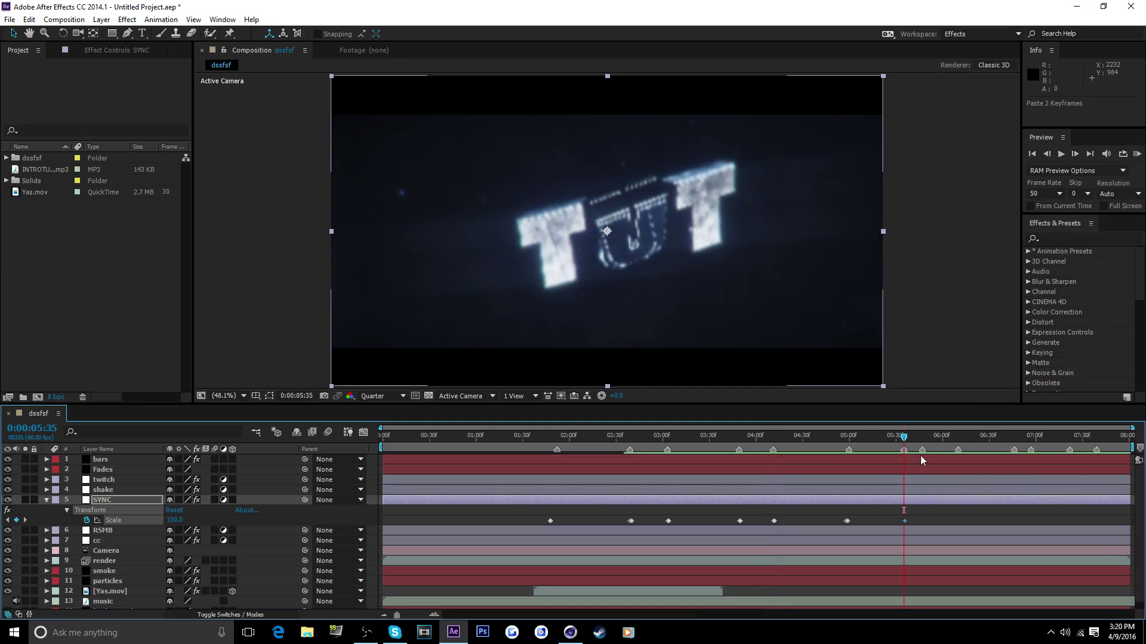
right_click(922, 451)
click(959, 493)
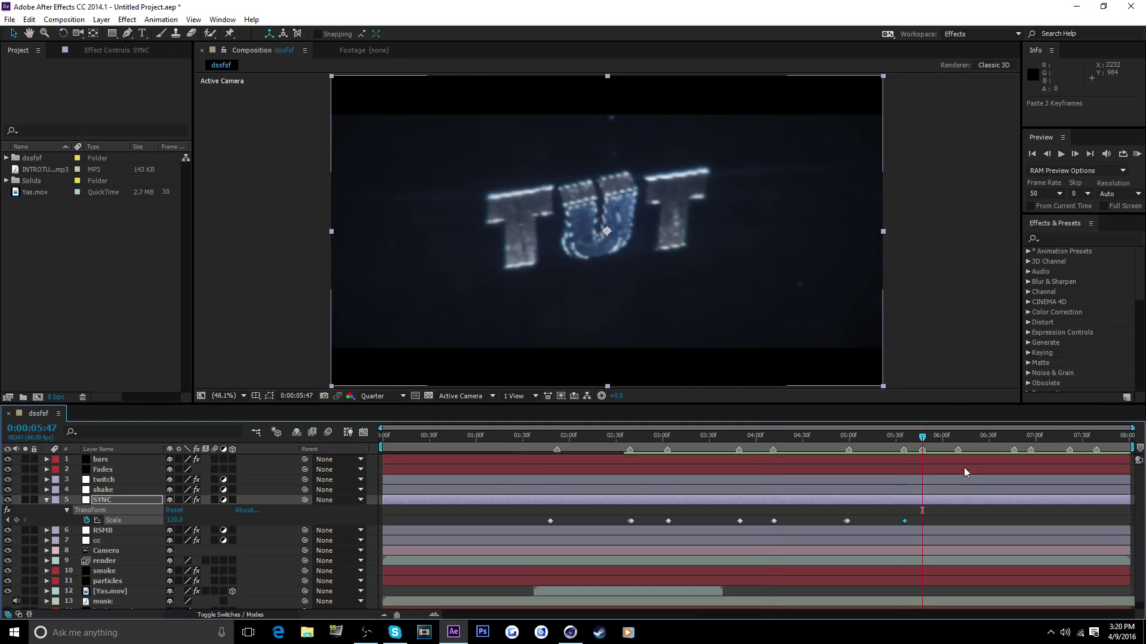
key(ctrl+v)
right_click(958, 451)
click(974, 489)
key(ctrl+v)
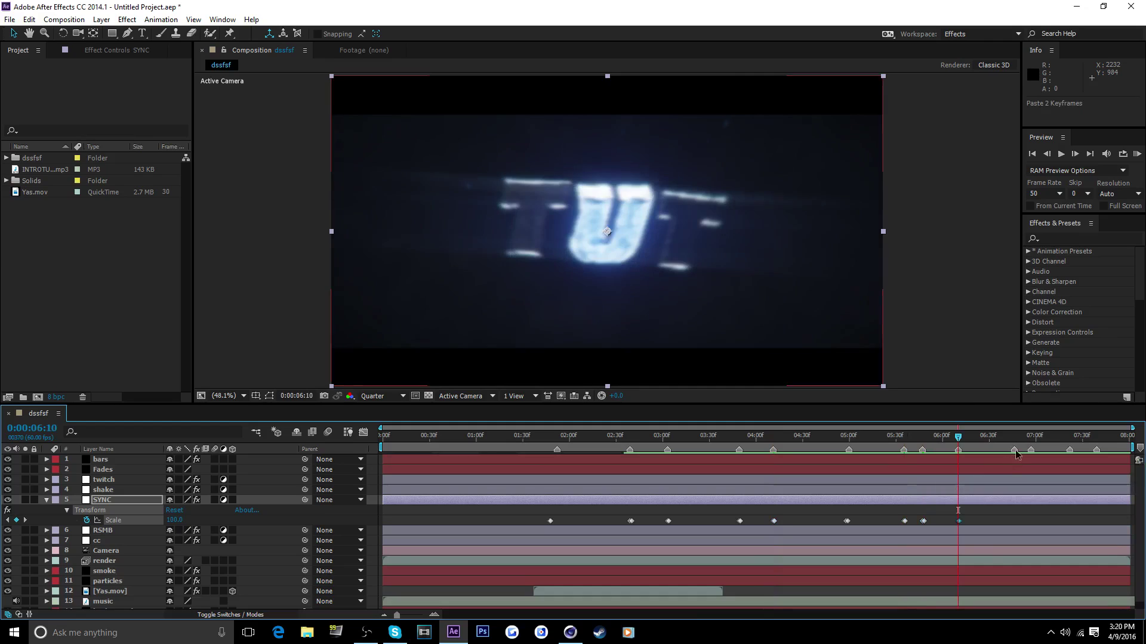
Paste the SYNC layer's Scale keyframes at the markers at 0:00:06:46, 0:00:06:57 and 0:00:07:22.
right_click(1014, 451)
click(1028, 490)
key(ctrl+v)
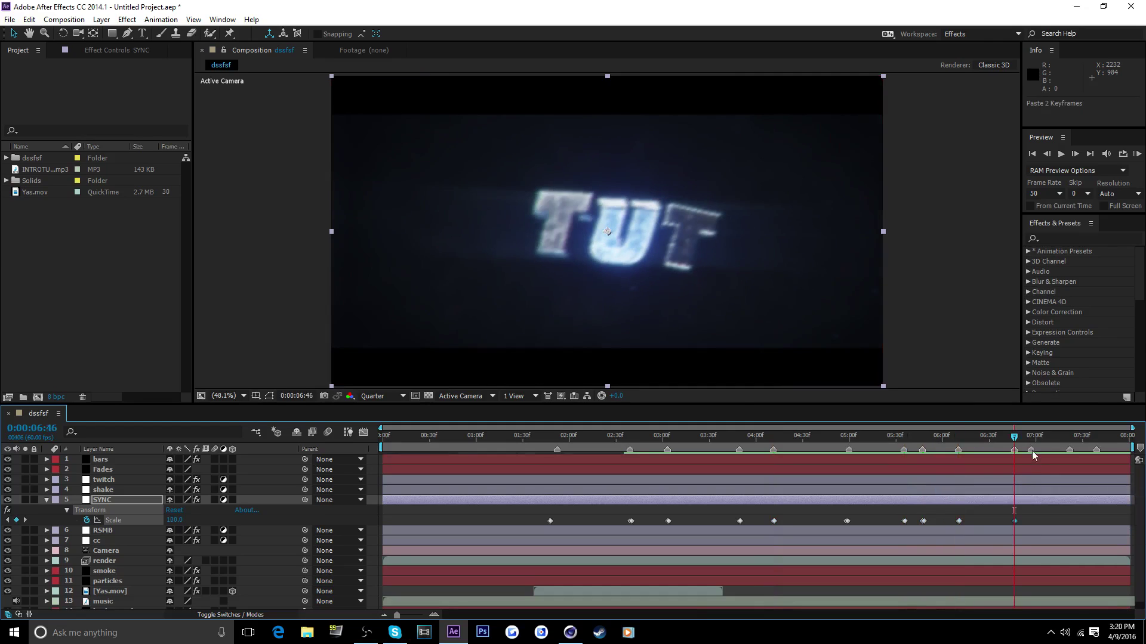
right_click(1030, 450)
click(1046, 493)
right_click(1069, 451)
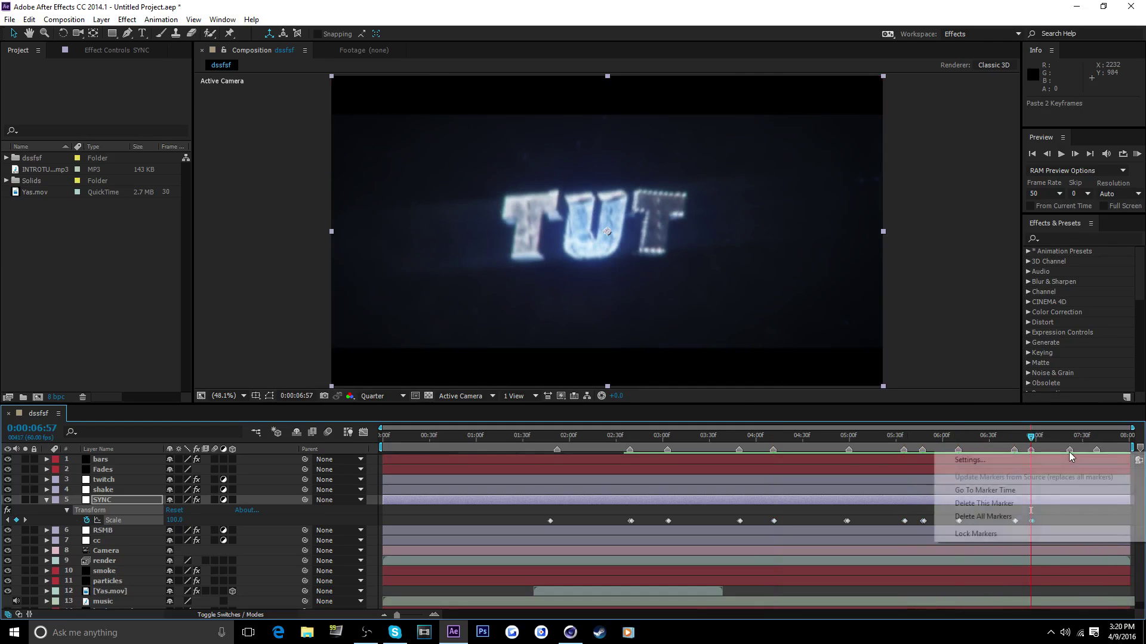
click(1015, 490)
key(ctrl+v)
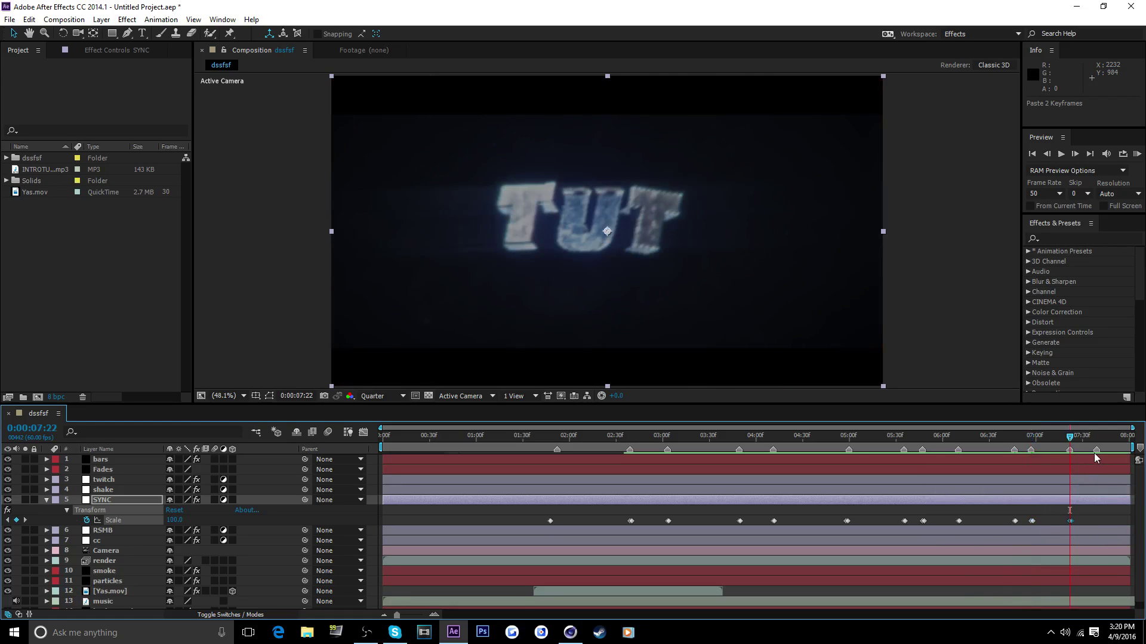
Set the SYNC layer's Scale to 100 at the end of the composition, 0:00:08:00.
right_click(1096, 450)
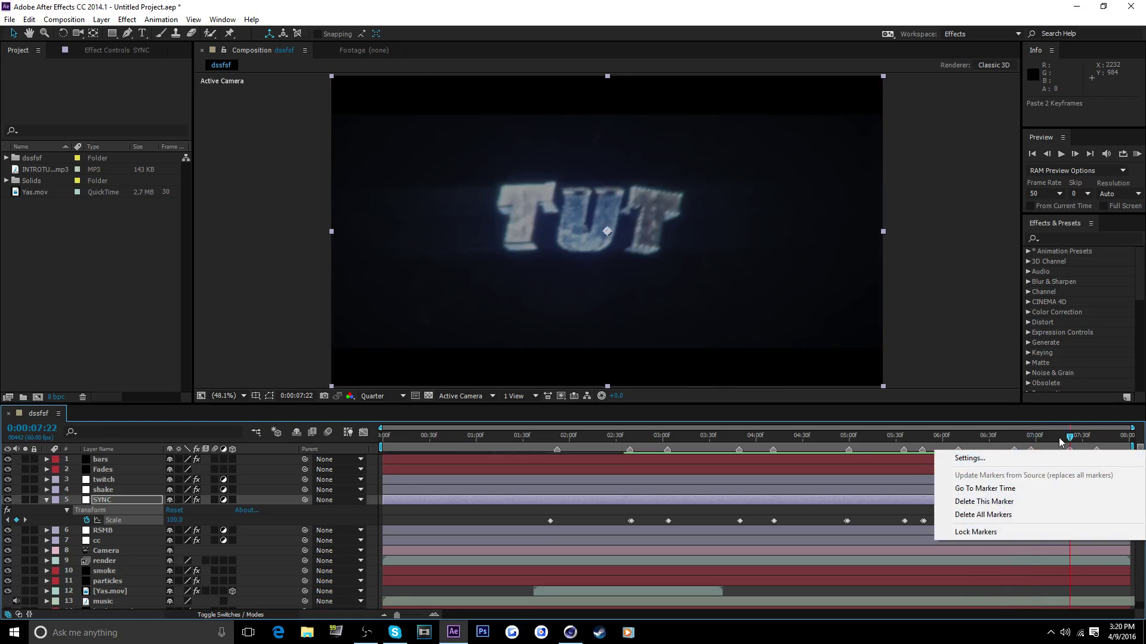
click(1047, 489)
drag(1108, 445, 1144, 449)
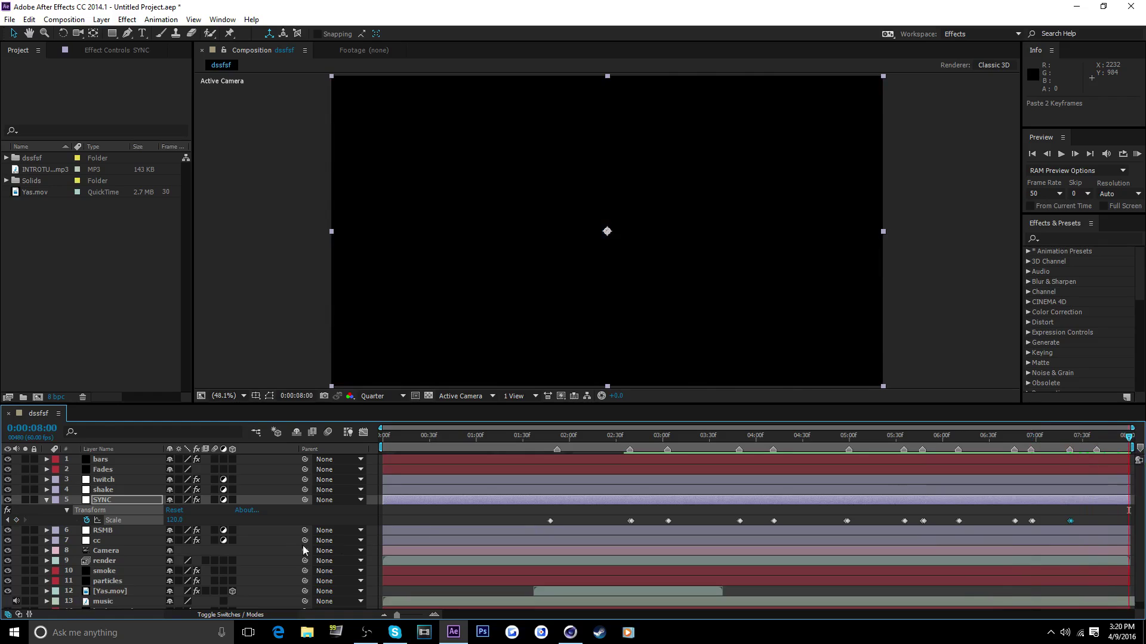
click(174, 520)
text(100)
key(Return)
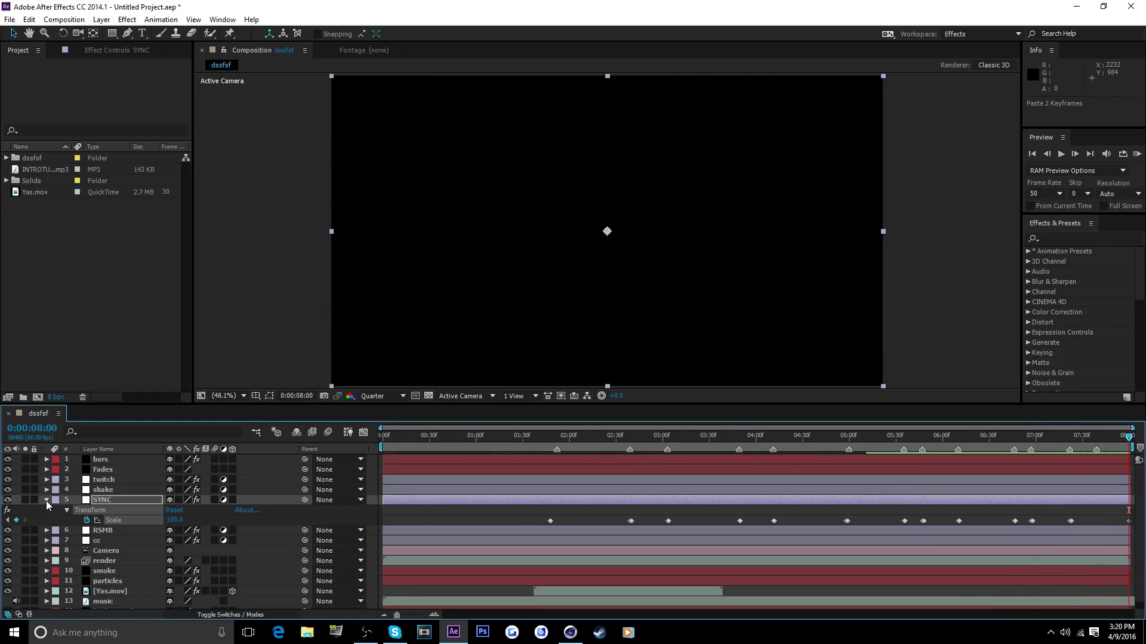
Copy the first pair of S_Shake Amplitude keyframes on the shake layer and paste it at the 0:00:02:39 and 0:00:03:03 markers.
click(101, 490)
key(u)
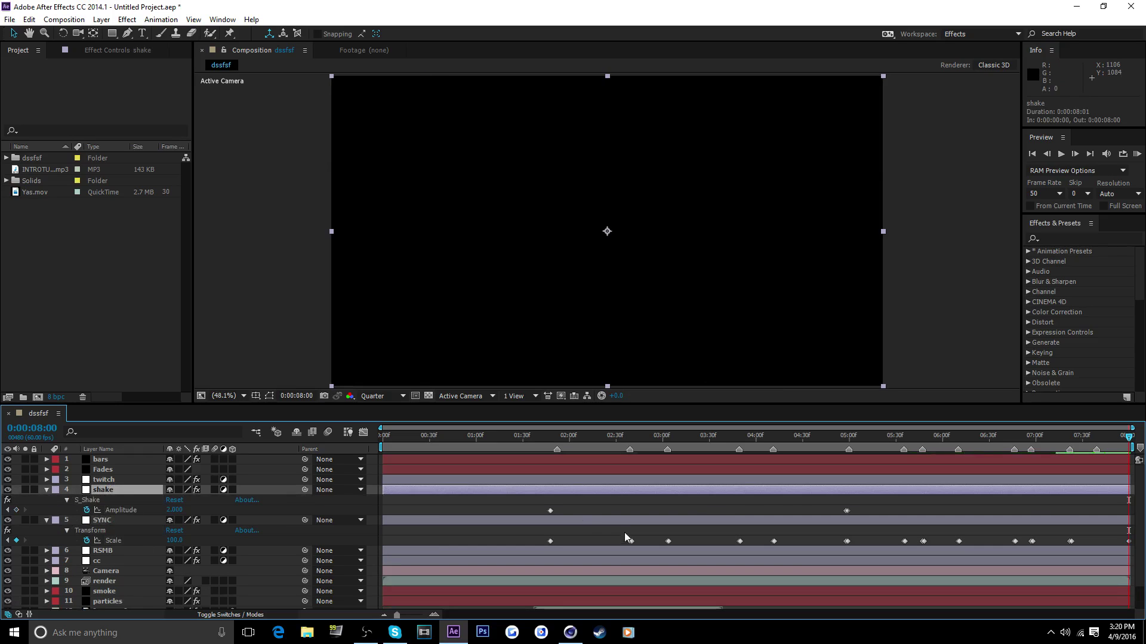
drag(536, 508, 573, 513)
key(ctrl+c)
drag(622, 433, 592, 436)
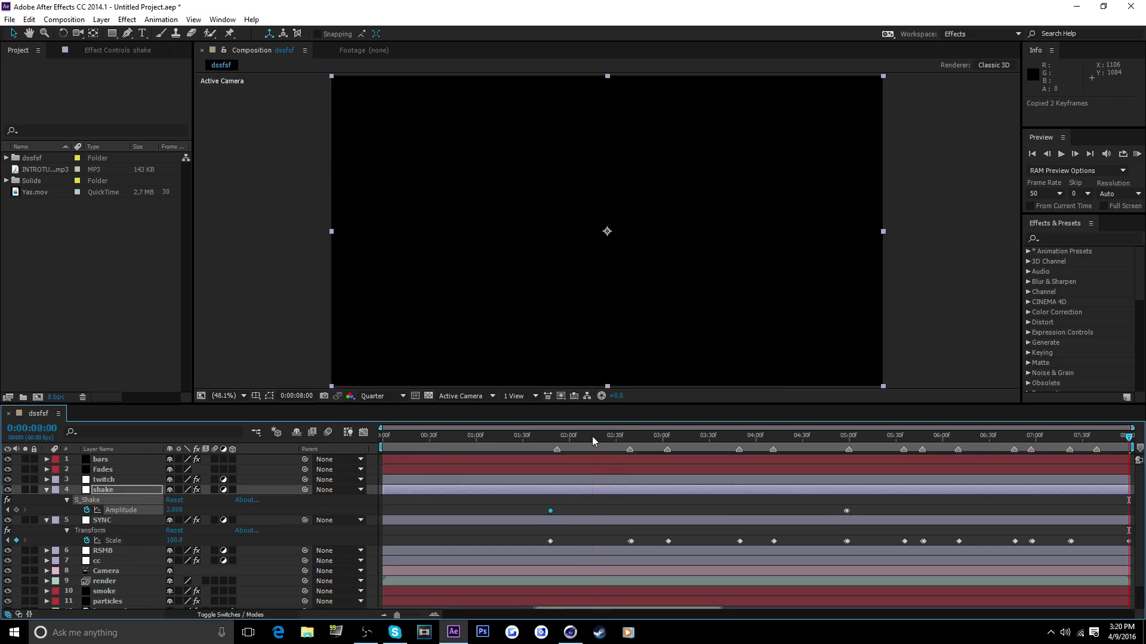
key(k)
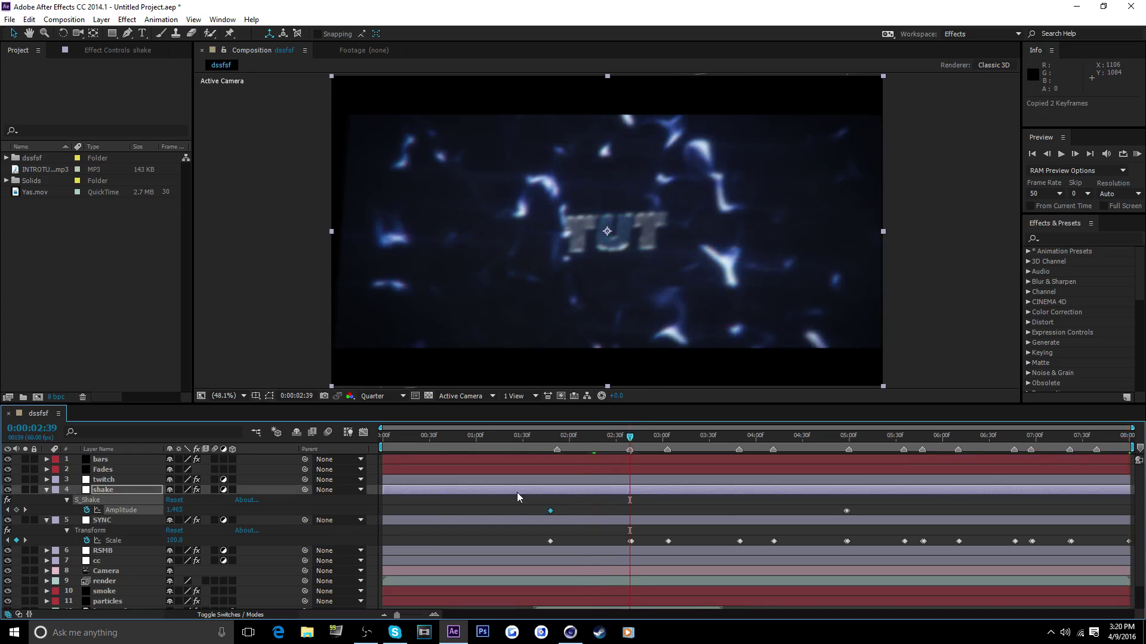
key(ctrl+v)
key(k)
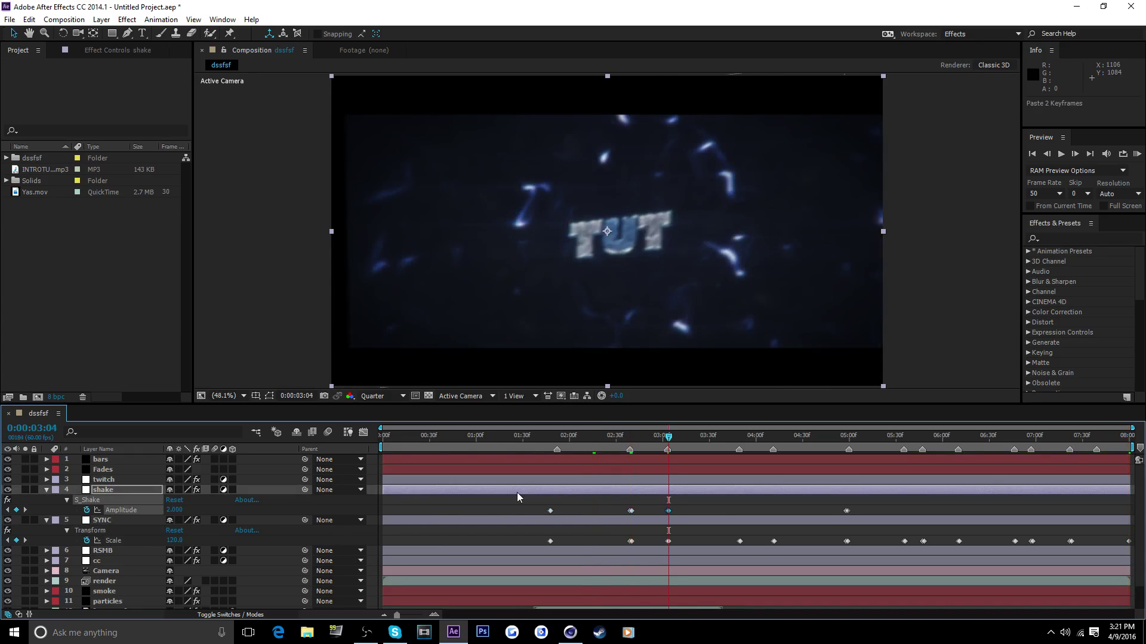
Paste the shake layer's Amplitude keyframes at the markers at 0:00:03:49, 0:00:04:11 and 0:00:05:35.
key(k)
key(k)
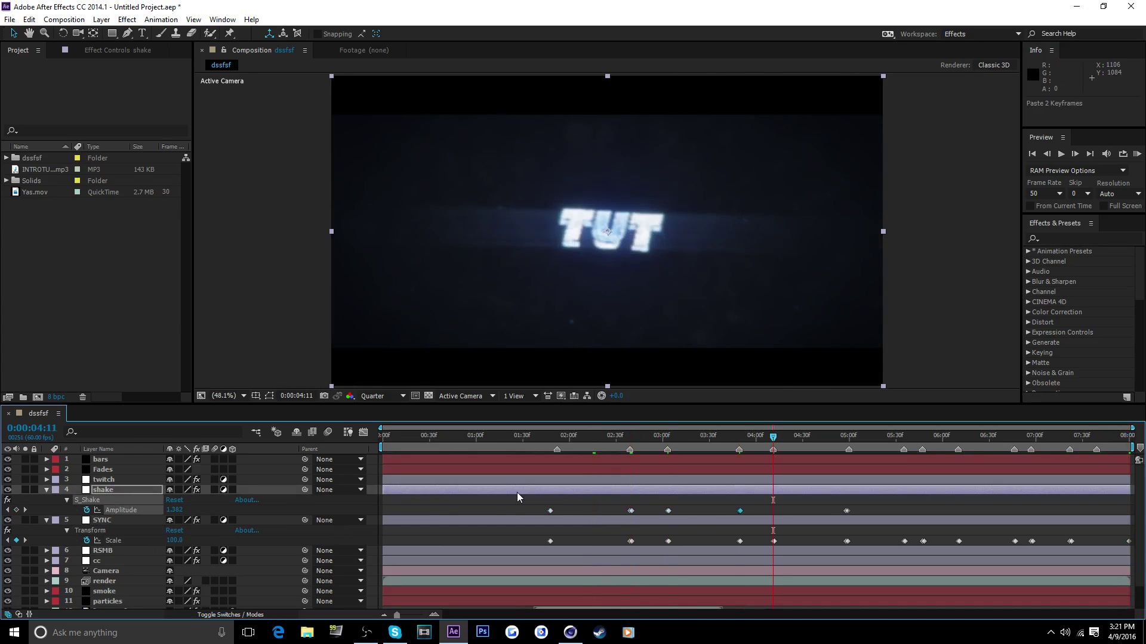
key(ctrl+v)
key(k)
key(k)
key(ctrl+v)
key(k)
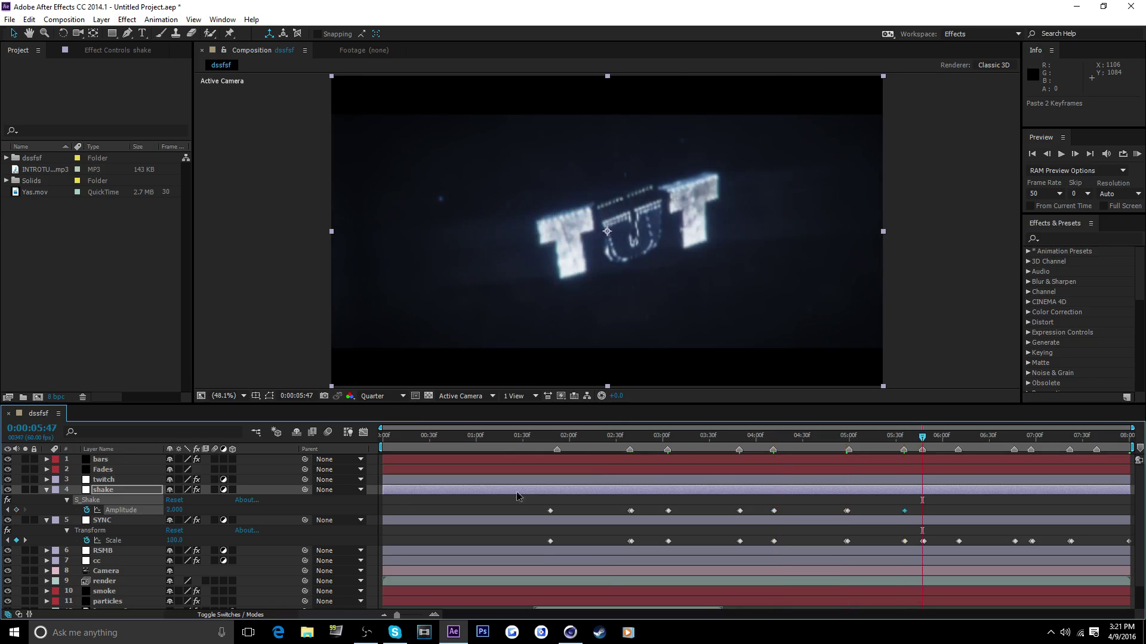
Paste the shake layer's Amplitude keyframes at the markers at 0:00:05:47, 0:00:06:10 and 0:00:06:46.
key(ctrl+v)
key(k)
key(ctrl+v)
key(k)
key(ctrl+v)
key(k)
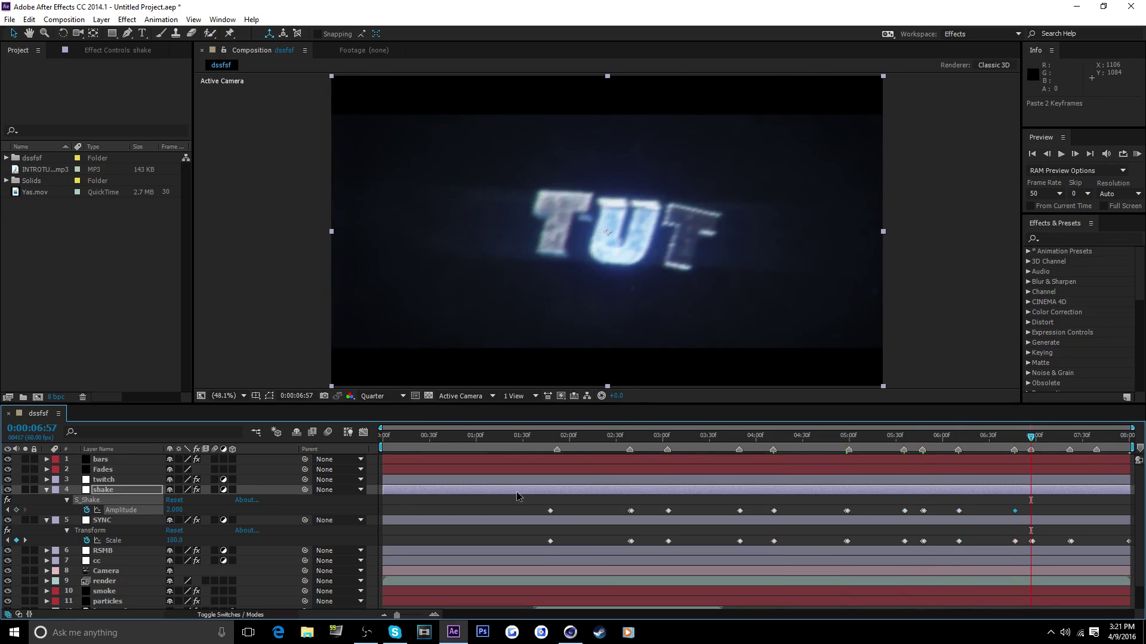
Paste the shake layer's Amplitude keyframes at 0:00:06:57 and 0:00:07:22, and set the Amplitude to 0 at 0:00:08:00.
key(ctrl+v)
key(k)
key(ctrl+v)
key(k)
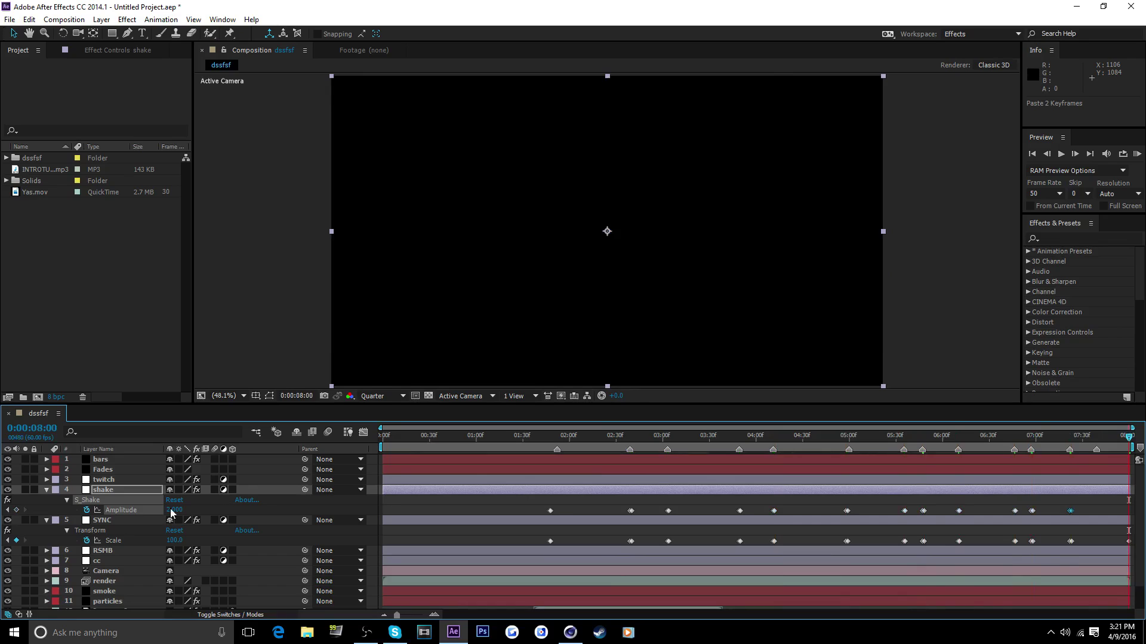
key(ctrl+v)
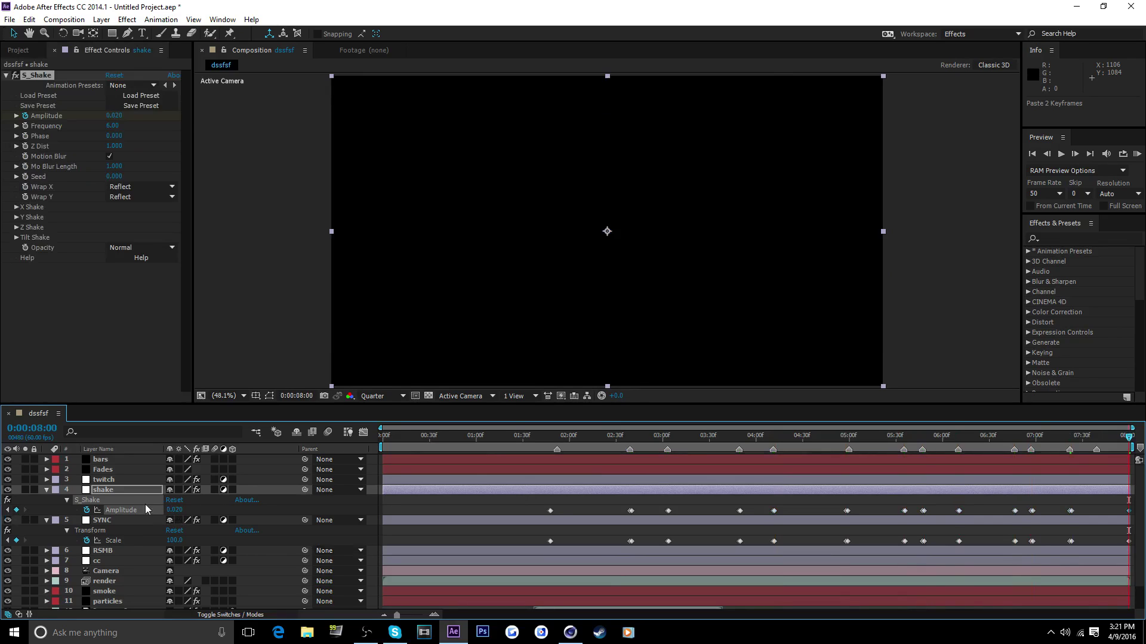
Copy the first pair of Twitch Amount keyframes on the twitch layer and paste it at the 0:00:02:39 and 0:00:03:03 markers.
click(114, 478)
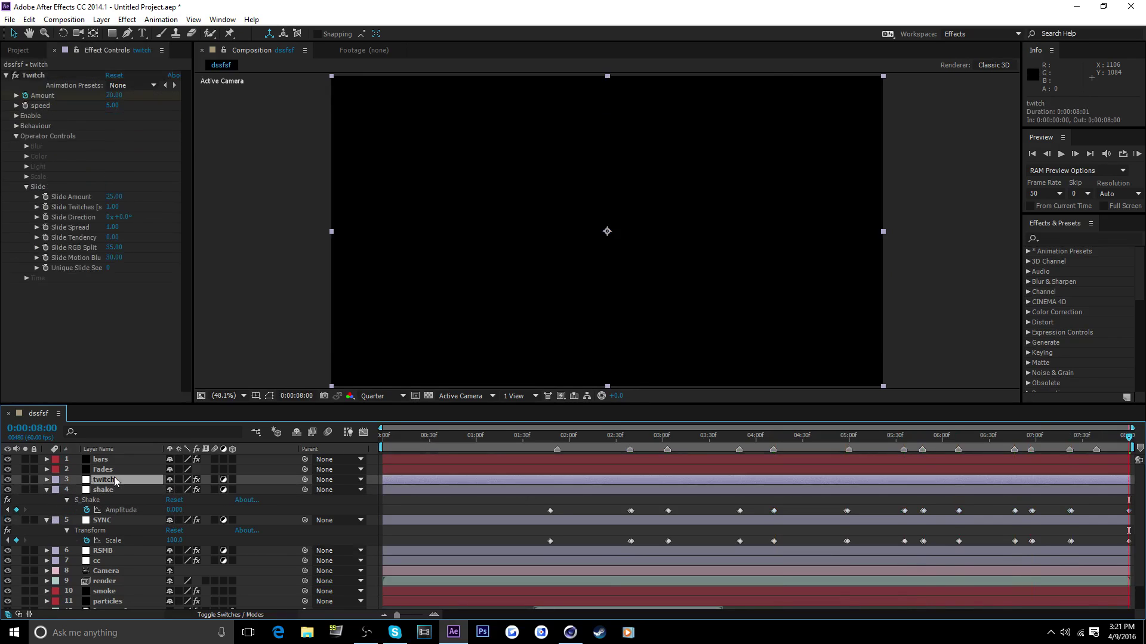
key(u)
drag(530, 487, 569, 507)
key(ctrl+c)
click(608, 441)
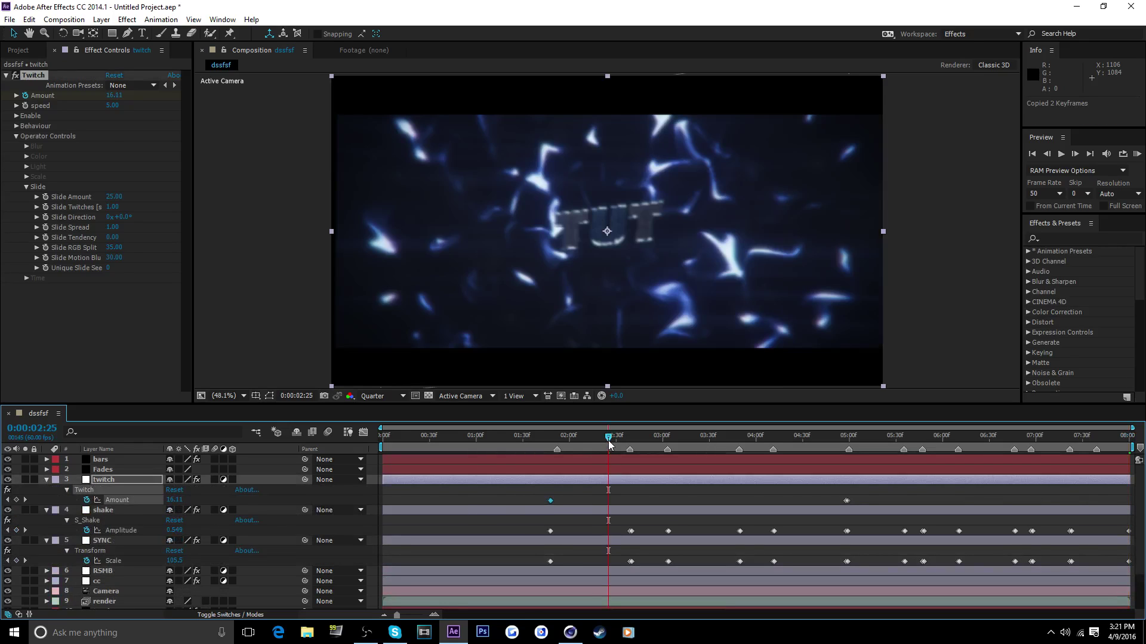
key(k)
key(ctrl+v)
key(k)
key(k)
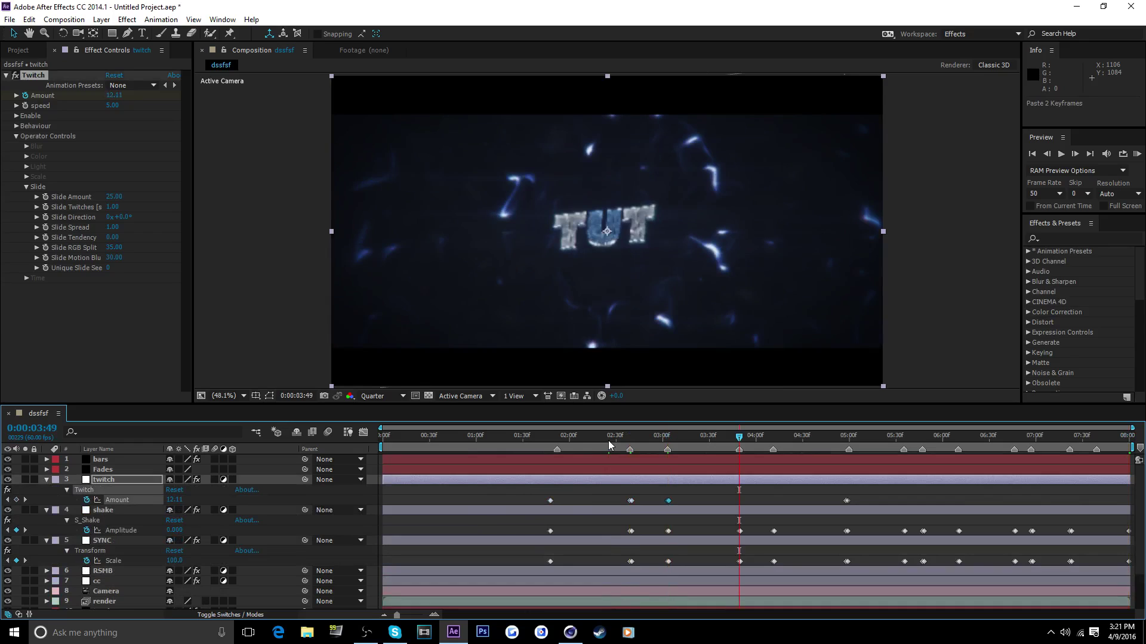
Paste the twitch layer's Amount keyframes at the markers at 0:00:03:49, 0:00:04:11, 0:00:05:35 and 0:00:05:47.
key(ctrl+v)
key(k)
key(k)
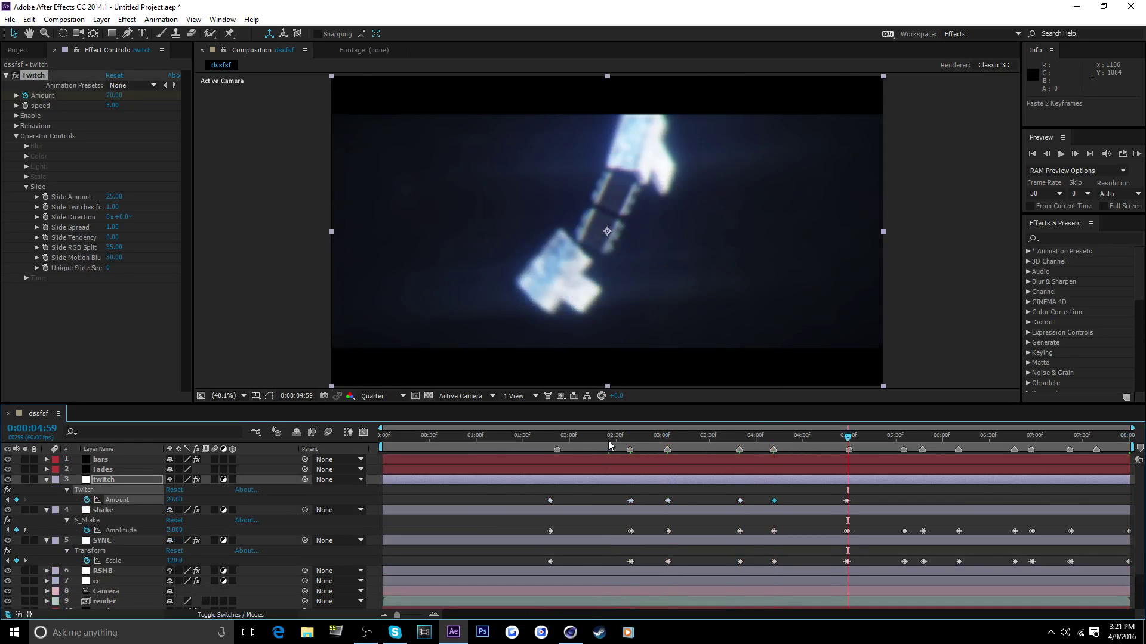
key(k)
key(ctrl+v)
key(k)
key(k)
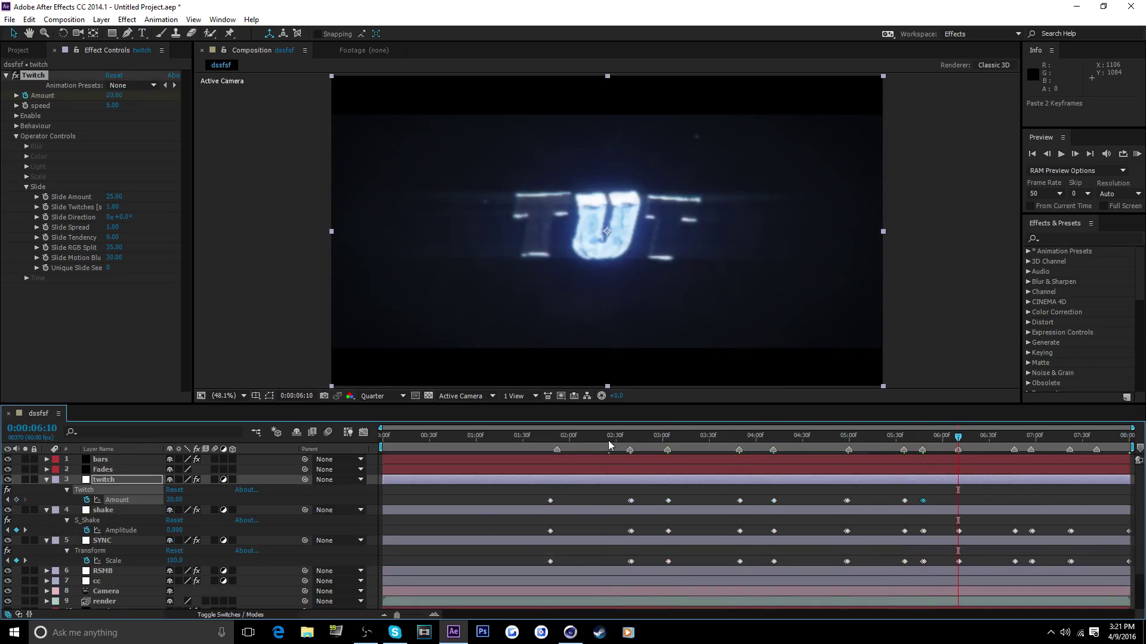
Paste the twitch layer's Amount keyframes at 0:00:06:10, 0:00:06:46, 0:00:06:57 and 0:00:07:22, and set the Amount to 0 at 0:00:08:00.
key(k)
key(ctrl+v)
key(k)
key(k)
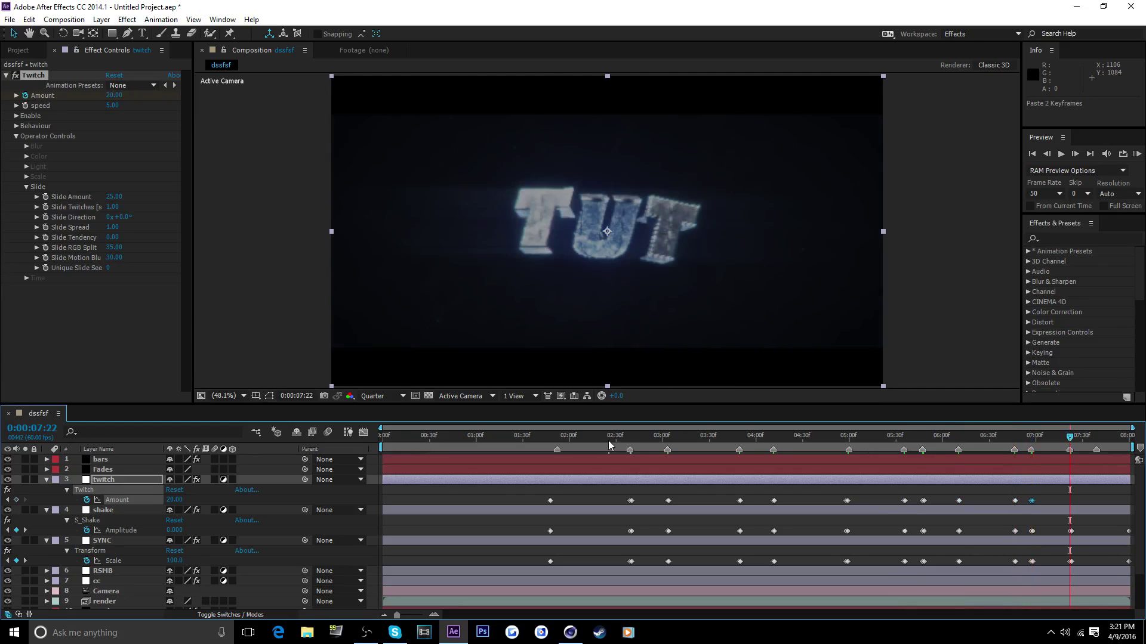
key(ctrl+v)
key(k)
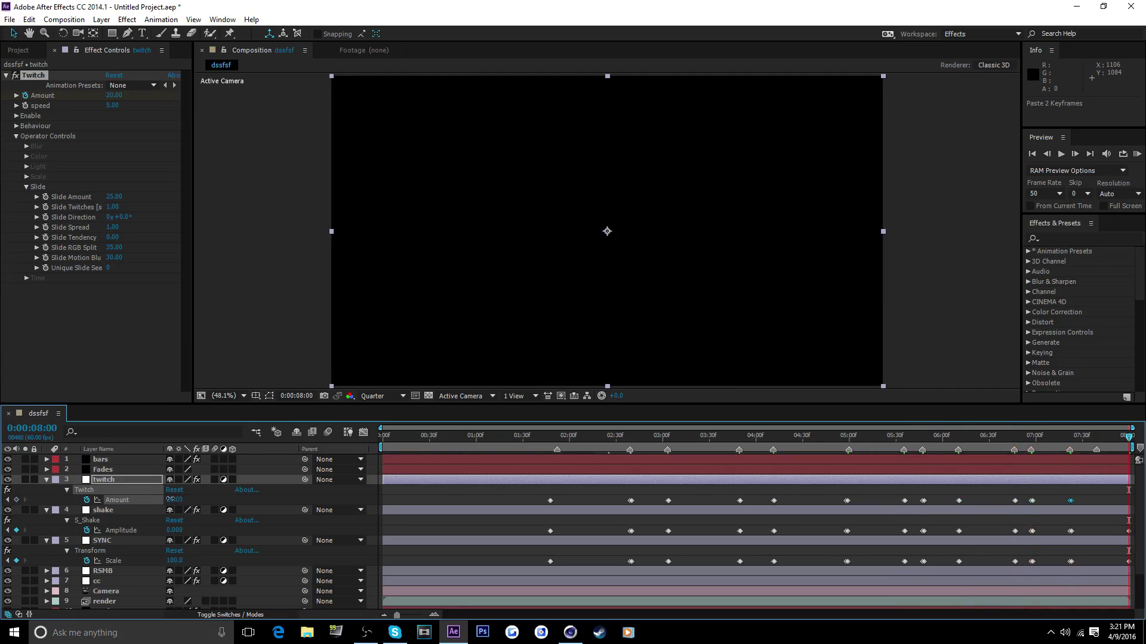
Collapse the revealed keyframe properties of the SYNC, shake and twitch layers.
click(46, 540)
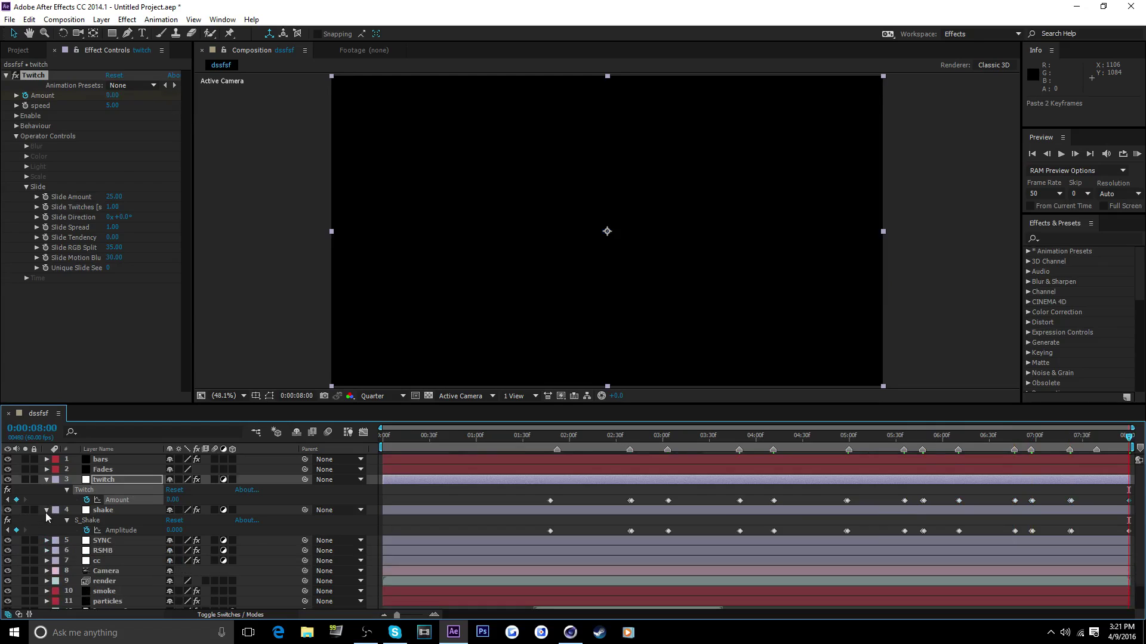
click(46, 508)
click(46, 510)
click(43, 477)
click(46, 479)
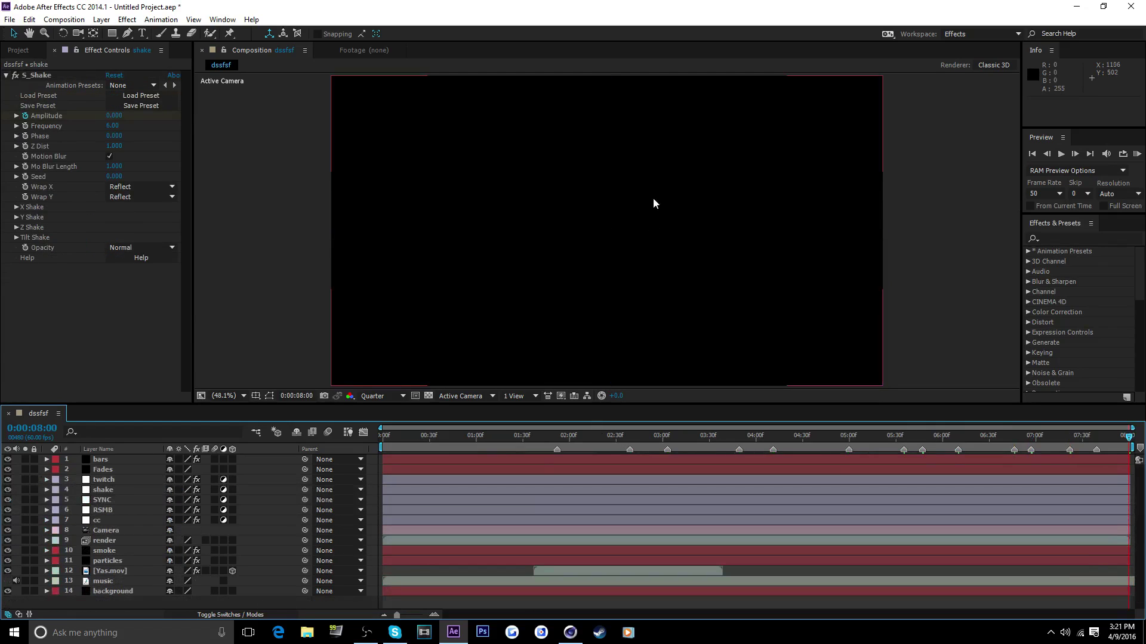
Set the RAM preview frame rate to 60 and play a RAM preview of the composition.
click(1060, 194)
click(1060, 302)
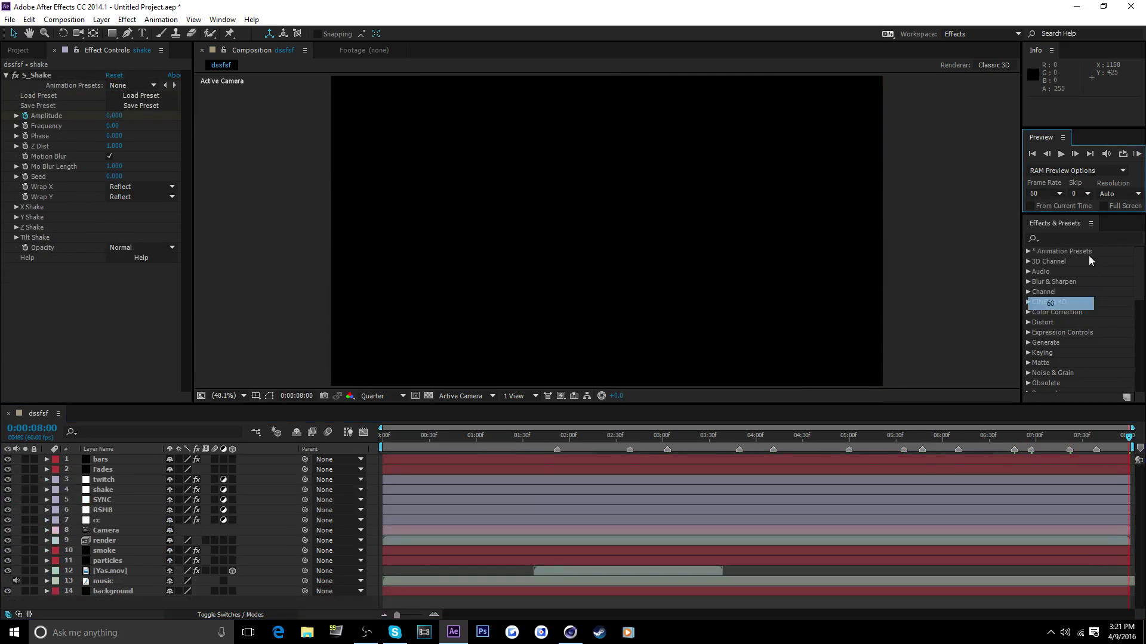
click(1136, 154)
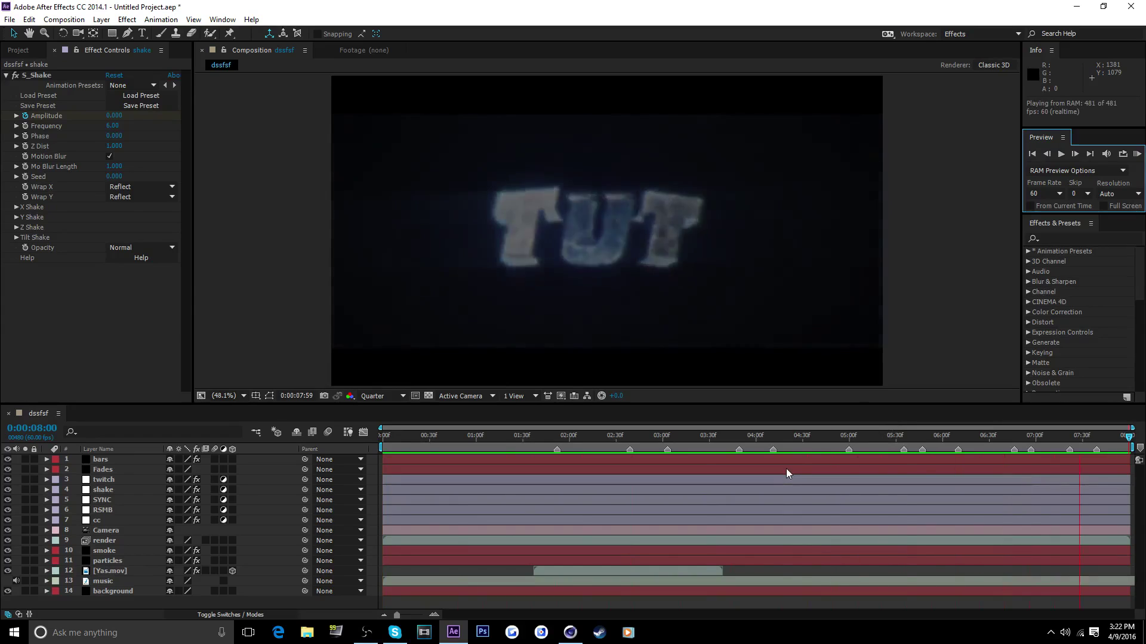
Set the RAM preview frame rate to 50 and play a RAM preview of the composition.
click(1051, 193)
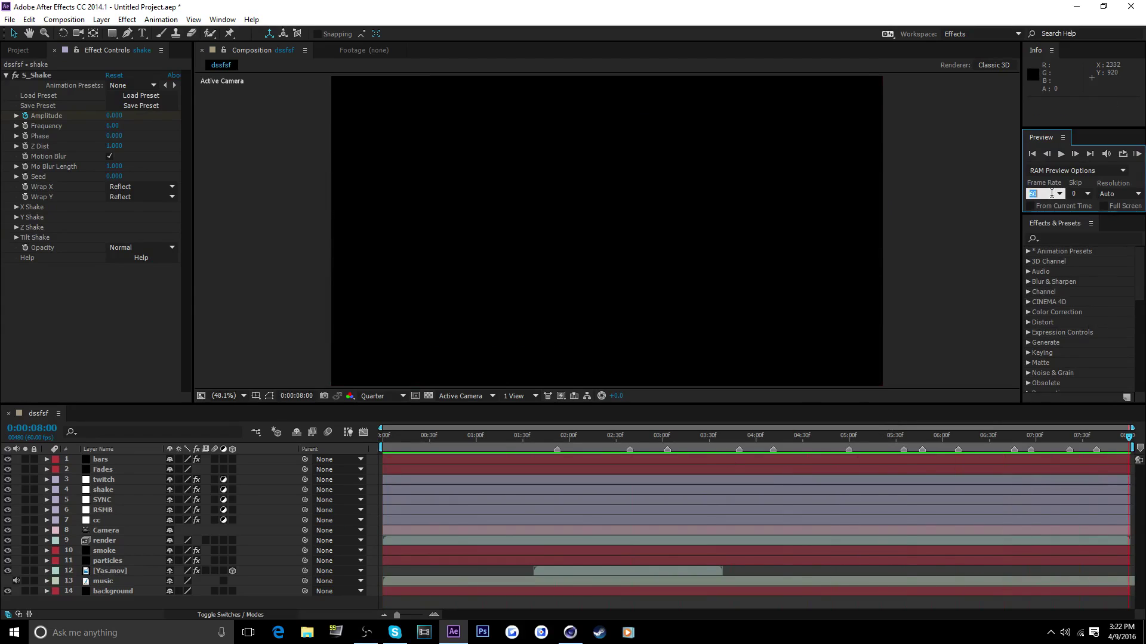
text(50)
key(Return)
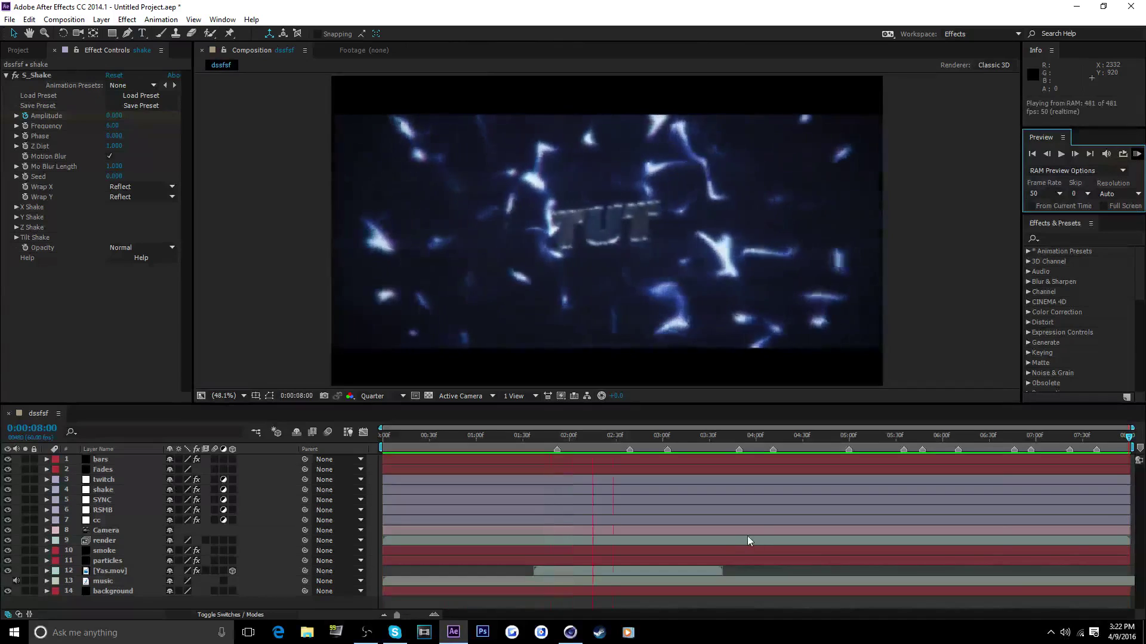
key(space)
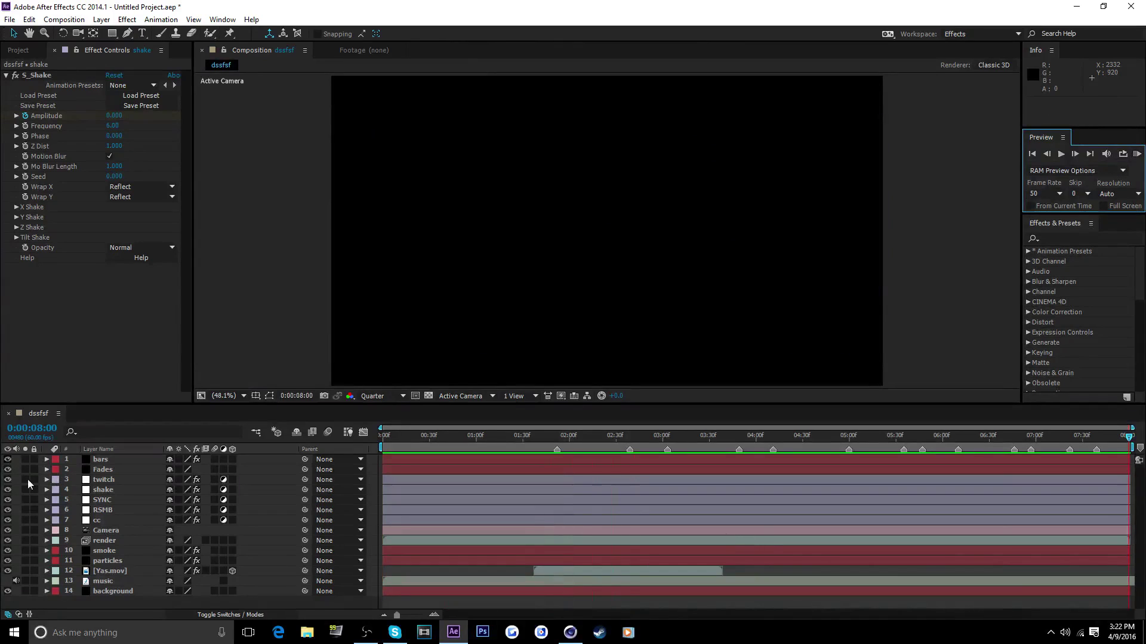
Reveal the keyframed properties of the SYNC, twitch and shake layers.
click(105, 511)
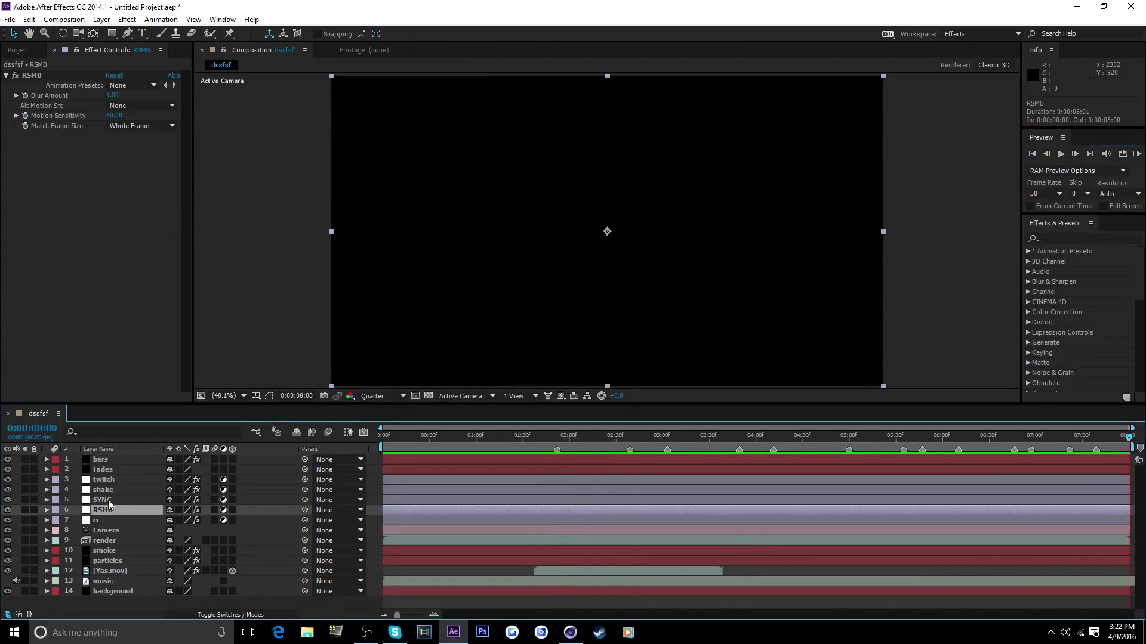
click(109, 502)
key(u)
click(107, 491)
click(105, 482)
key(u)
click(107, 511)
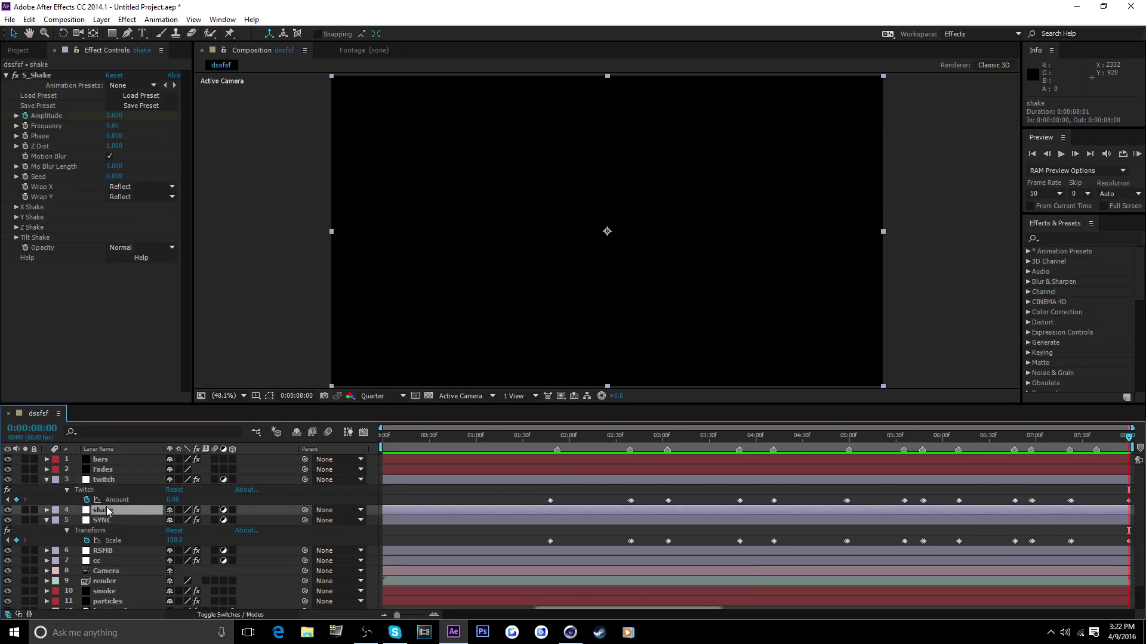
key(u)
Listen to the audio from 0:00:02:54 and shift the twitch, shake and SYNC keyframes near the three-second marker back to 0:00:03:00.
click(578, 437)
drag(593, 442, 653, 494)
key(space)
key(KP_Decimal)
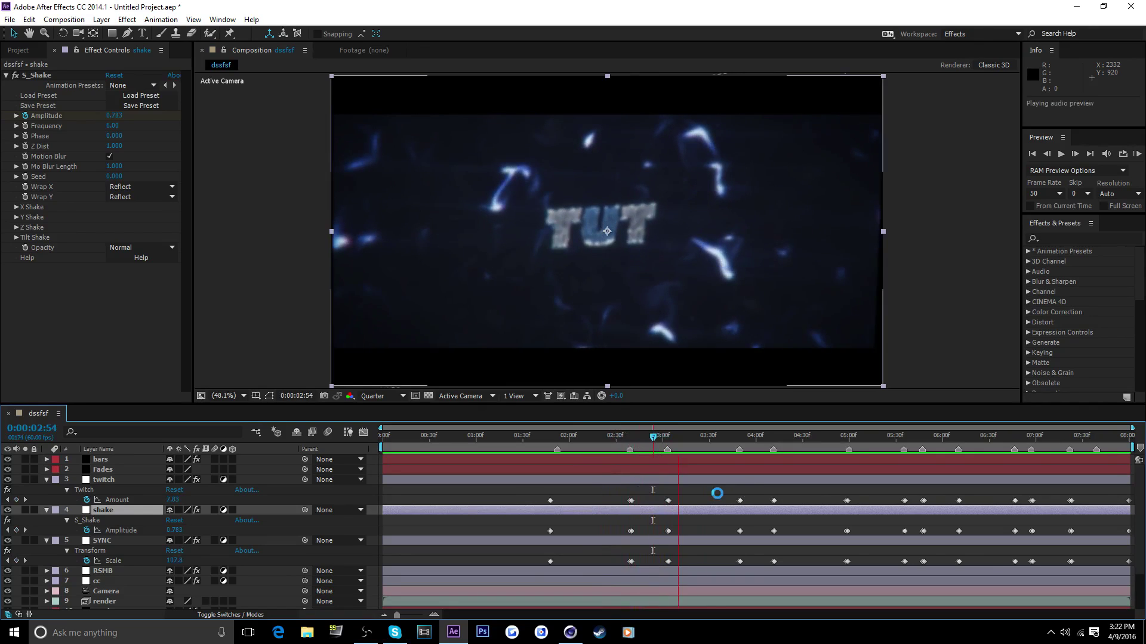
drag(654, 444, 664, 557)
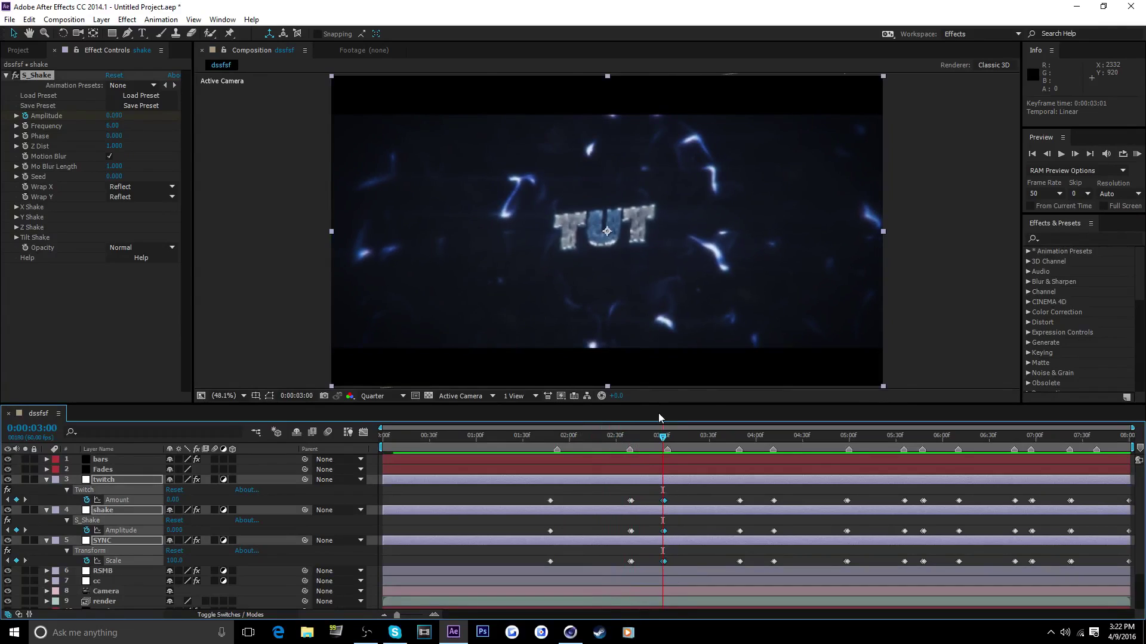
Preview the audio from 0:00:03:41 and play a RAM preview to check the sync.
drag(662, 438, 728, 461)
key(KP_Decimal)
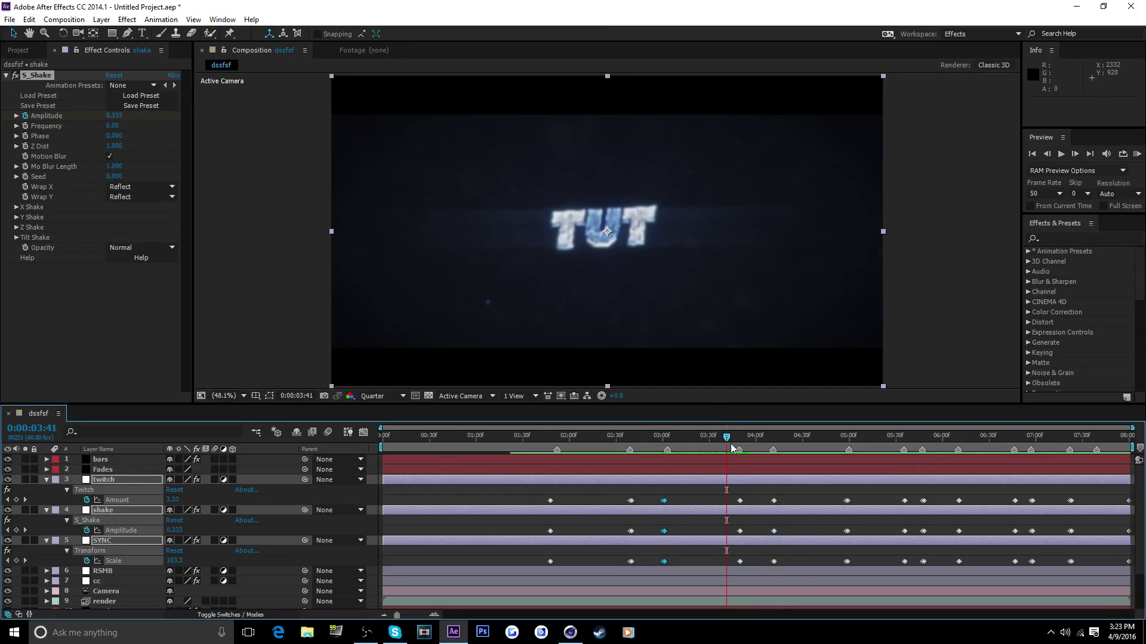
click(1137, 155)
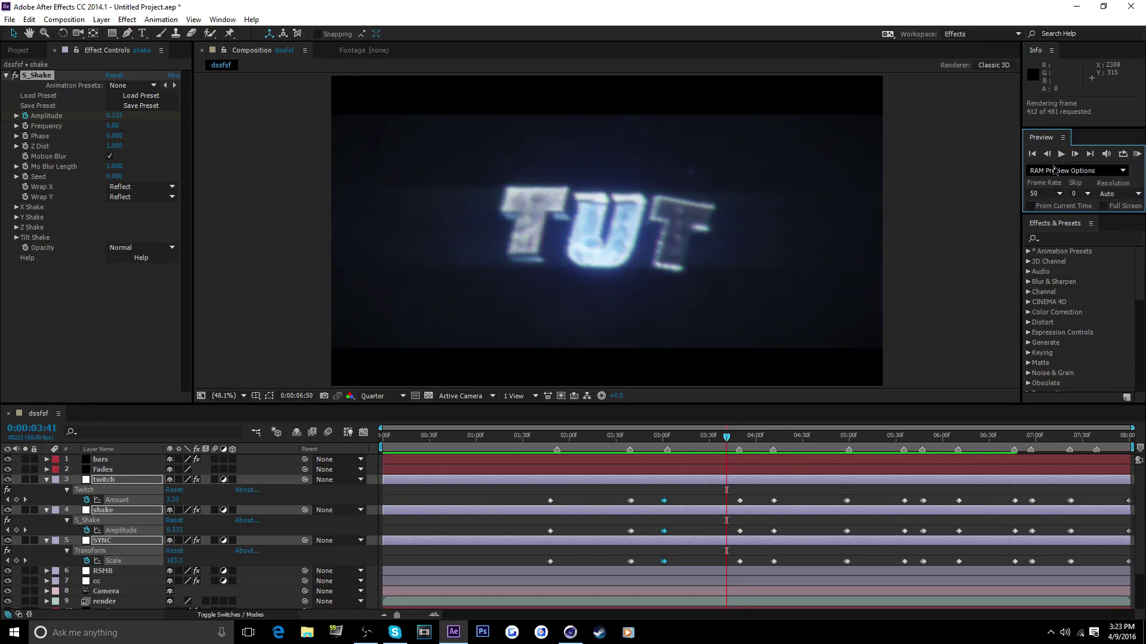
click(1138, 155)
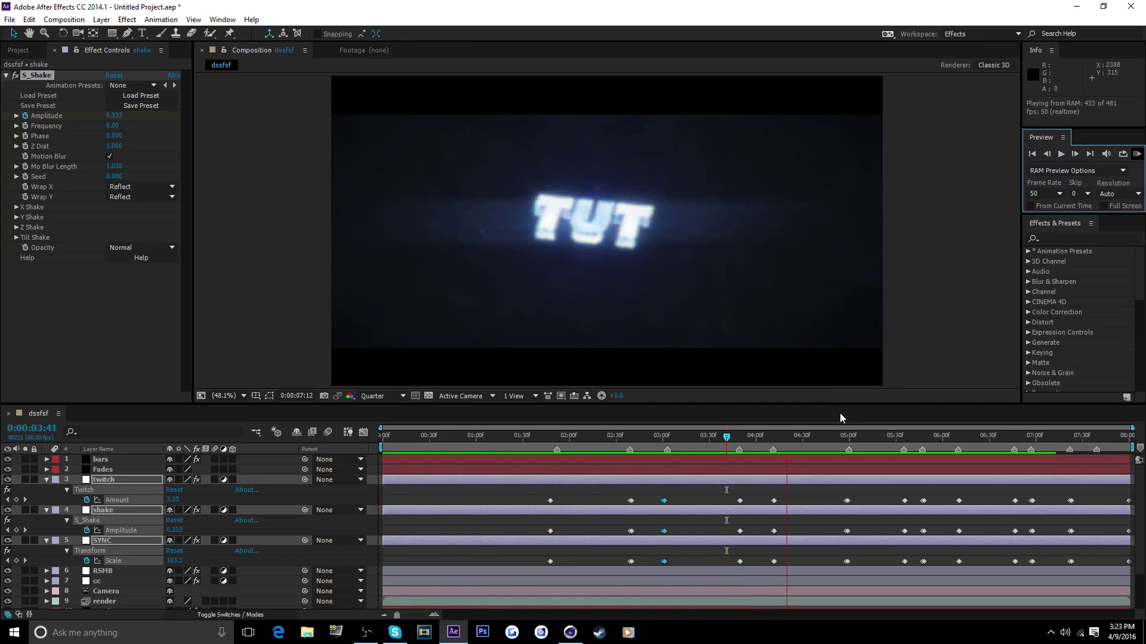
key(space)
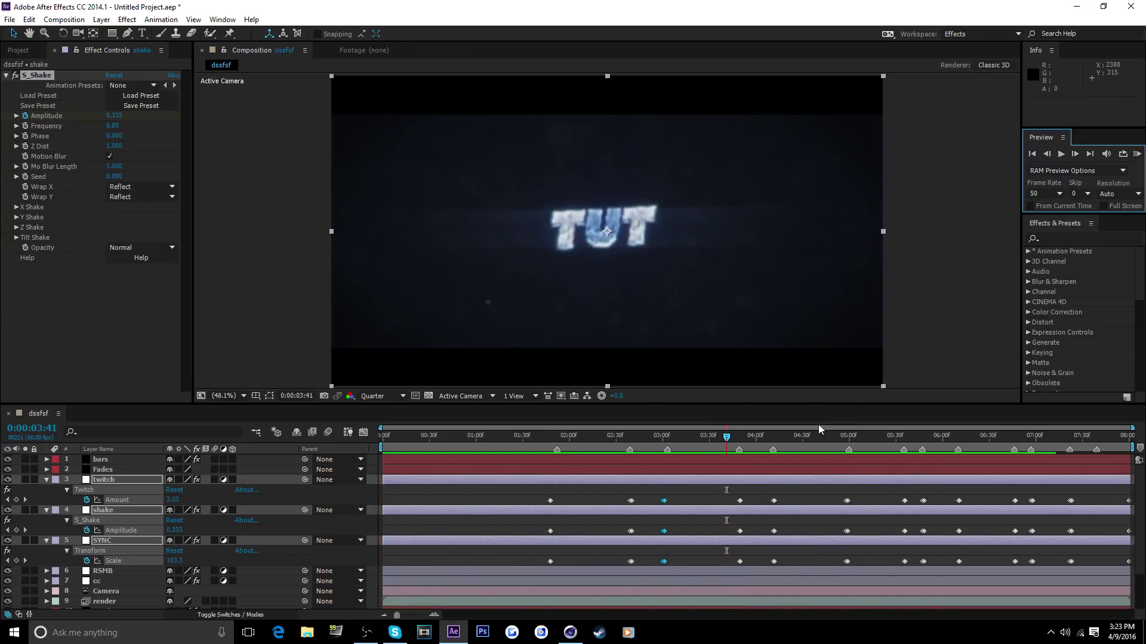
Shift the twitch, shake and SYNC keyframes at 0:00:05:35 and 0:00:06:10 slightly earlier so they peak at 0:00:05:34 and 0:00:06:09.
click(894, 436)
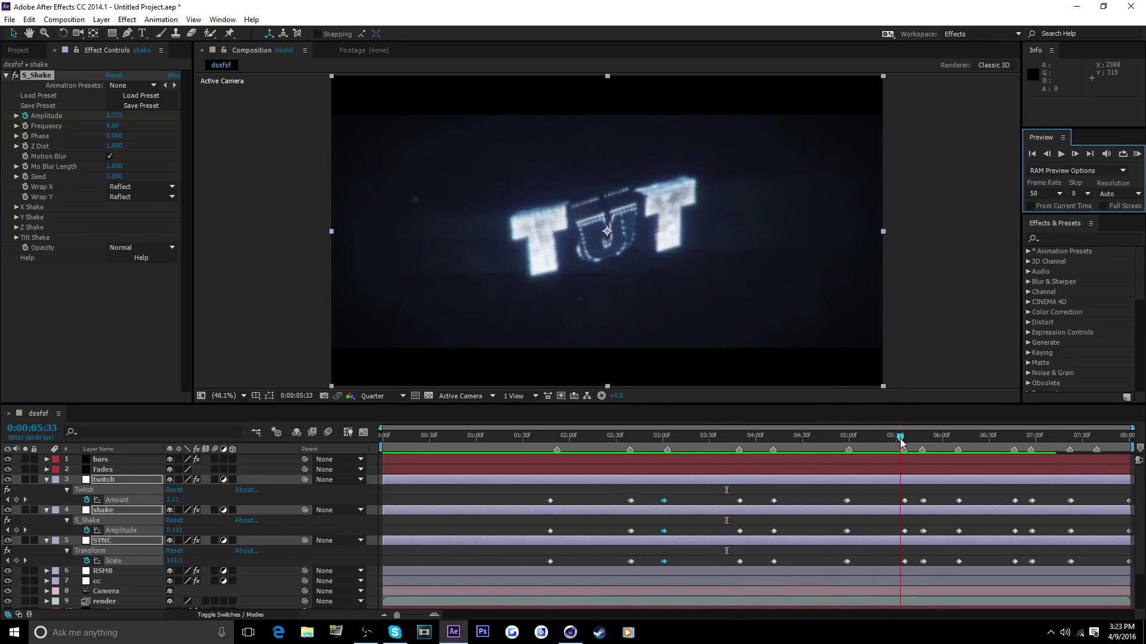
drag(900, 440, 902, 440)
drag(896, 495, 902, 563)
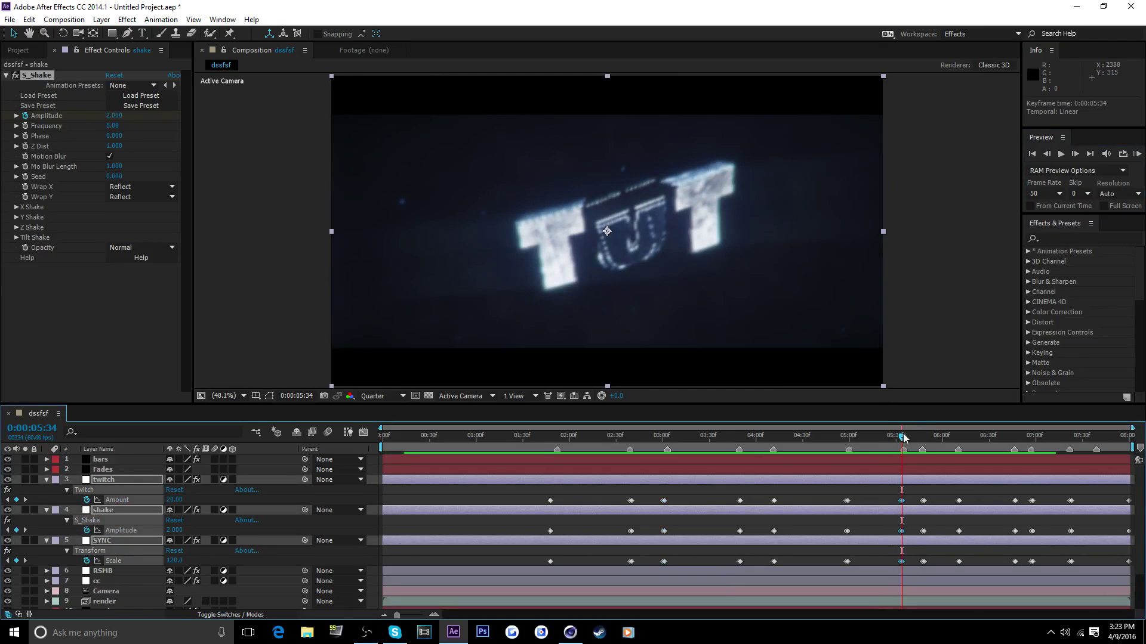
drag(903, 437, 961, 452)
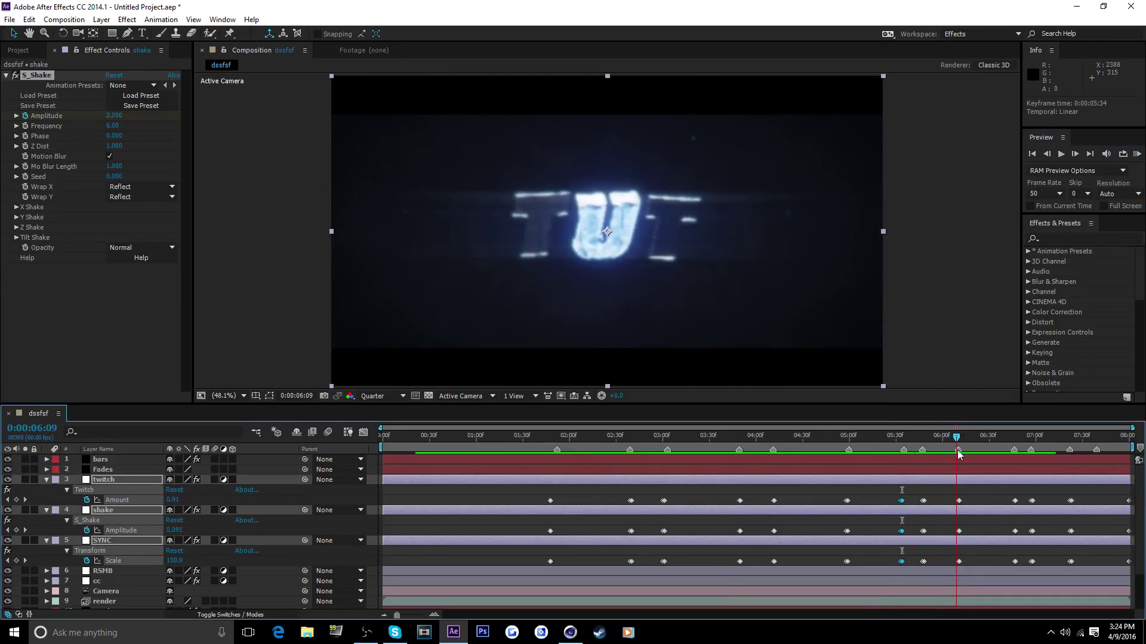
drag(948, 494, 955, 562)
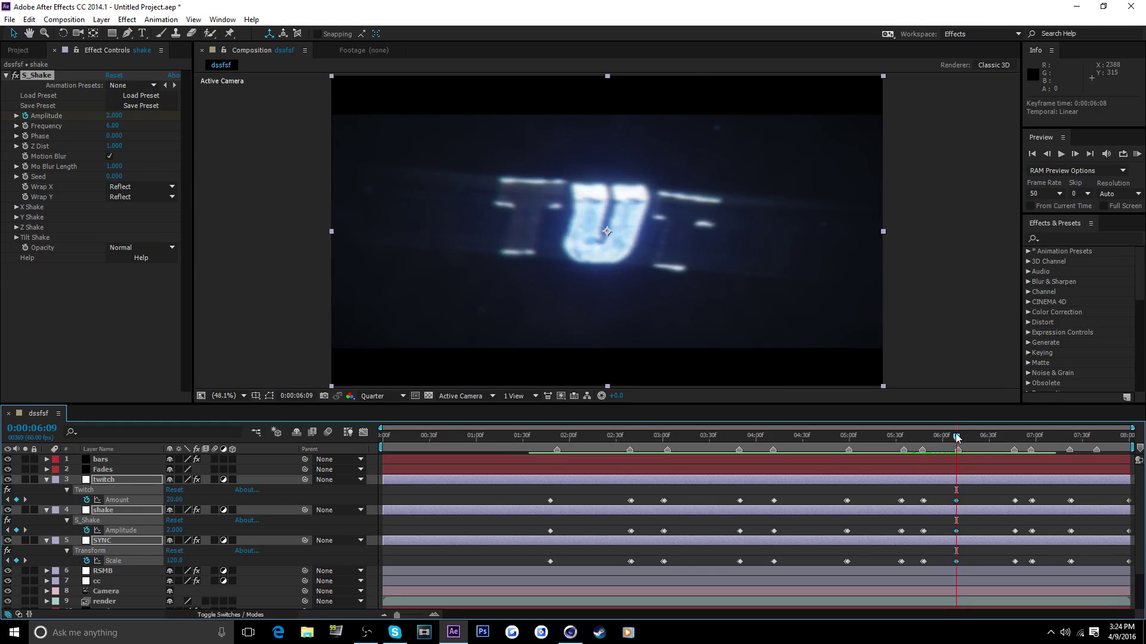
Check the keyframes near 0:00:07:23 and play a RAM preview of the whole composition.
drag(957, 438, 1074, 465)
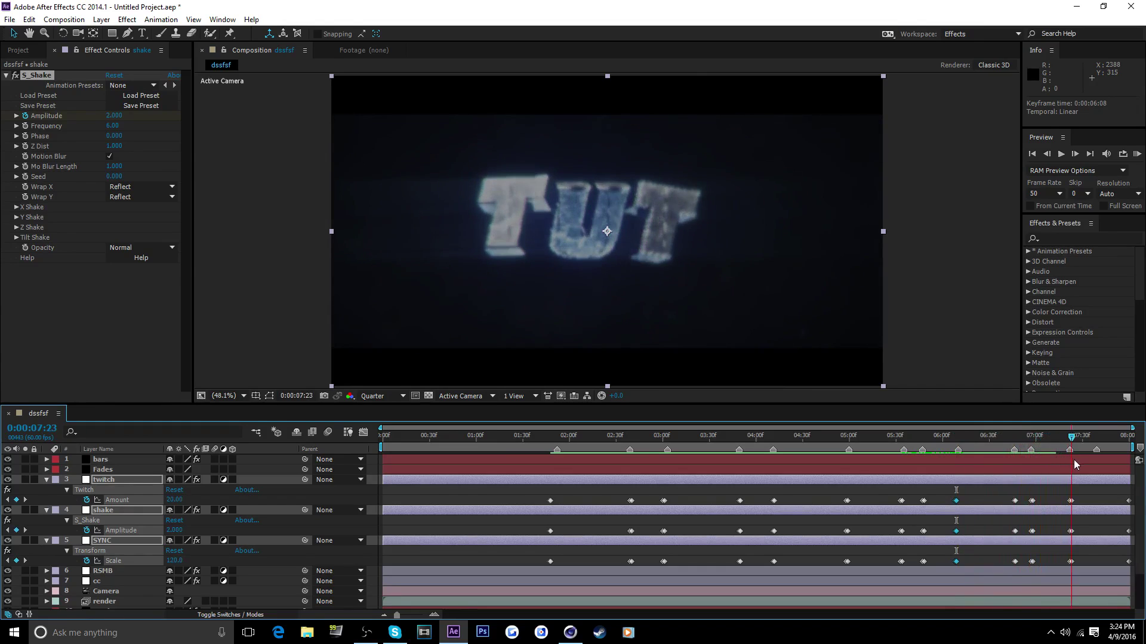
click(1138, 154)
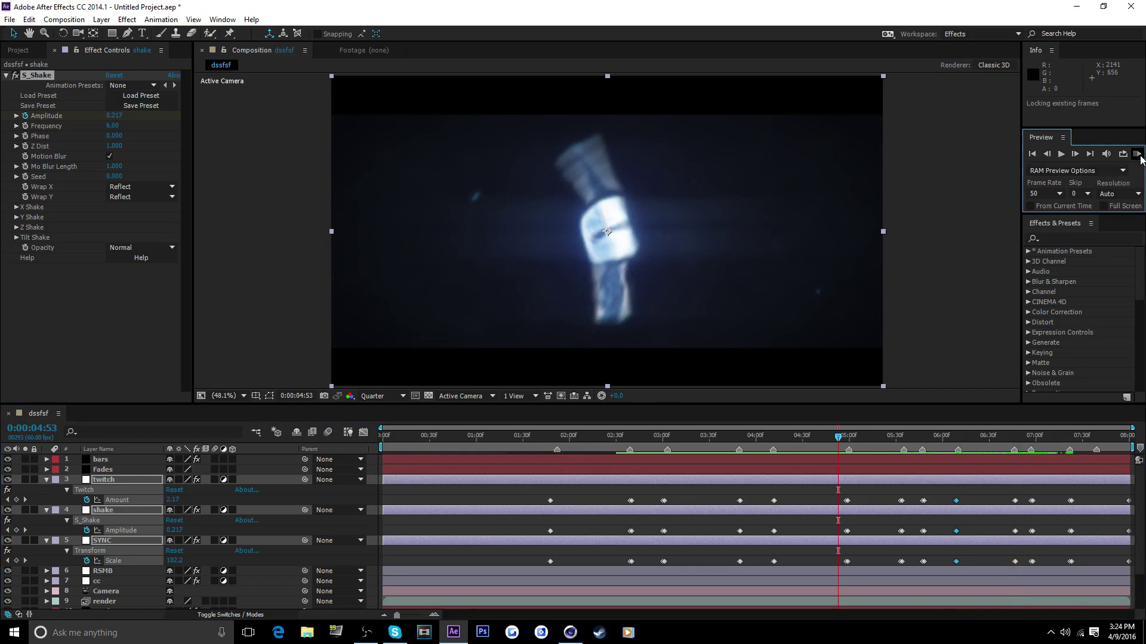
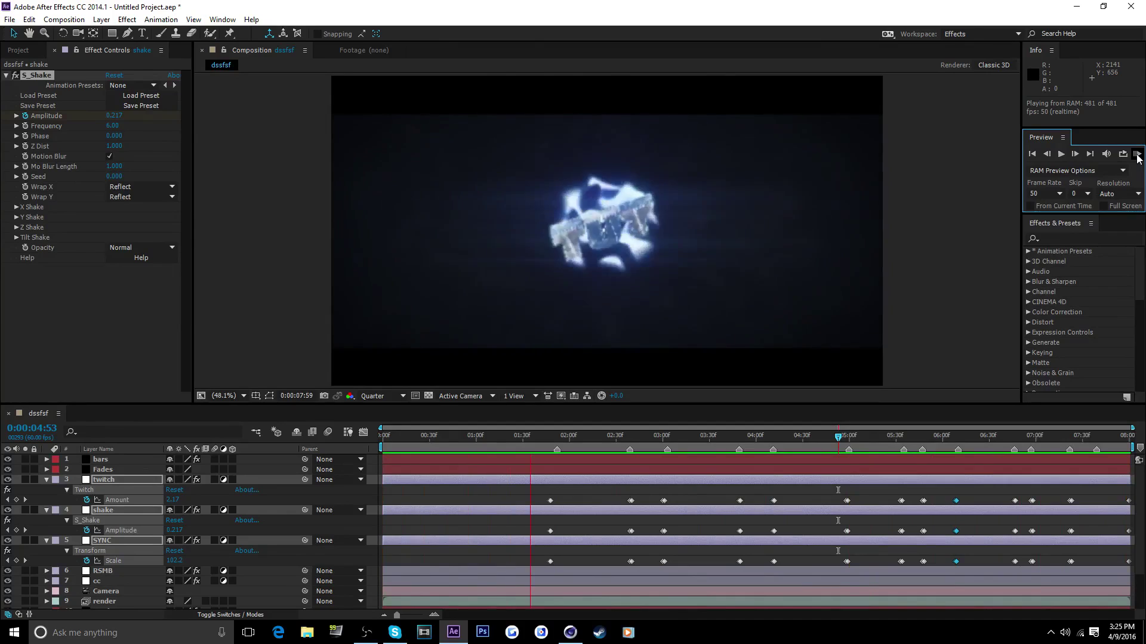
click(905, 331)
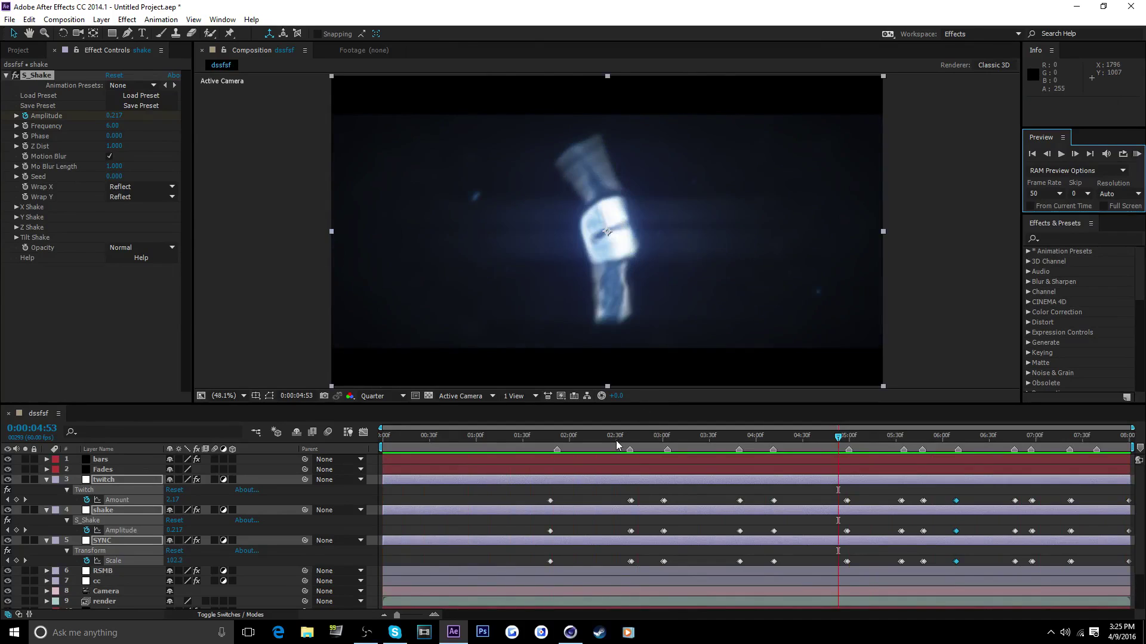
Shift the twitch, shake and SYNC keyframes at the second marker back to 0:00:02:37 and start a RAM preview.
drag(616, 443, 627, 446)
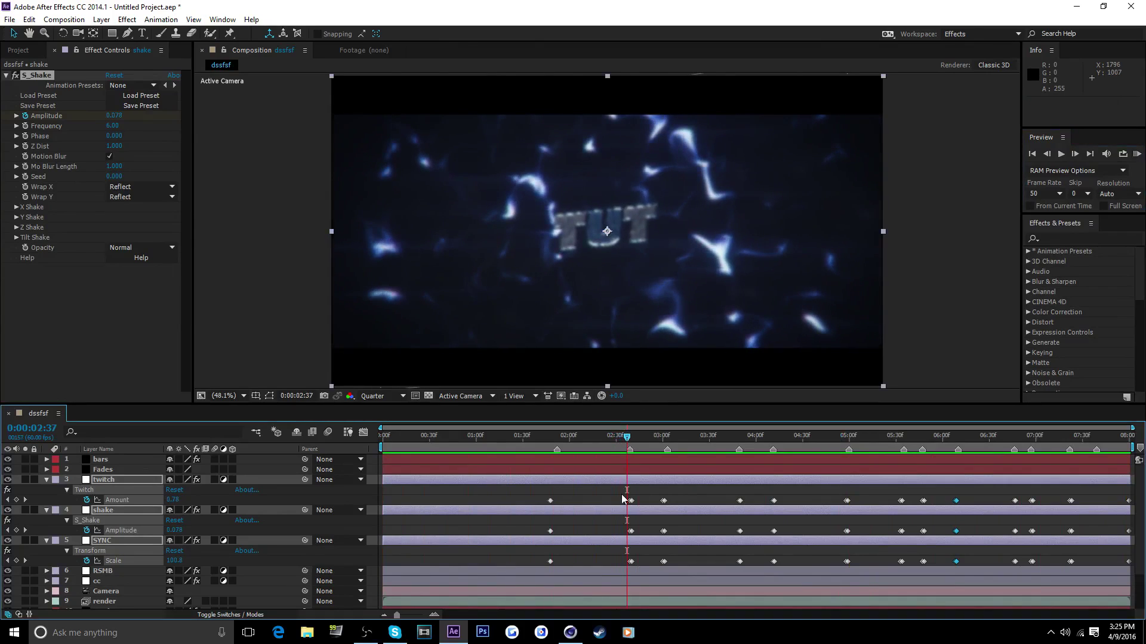
drag(623, 499, 630, 567)
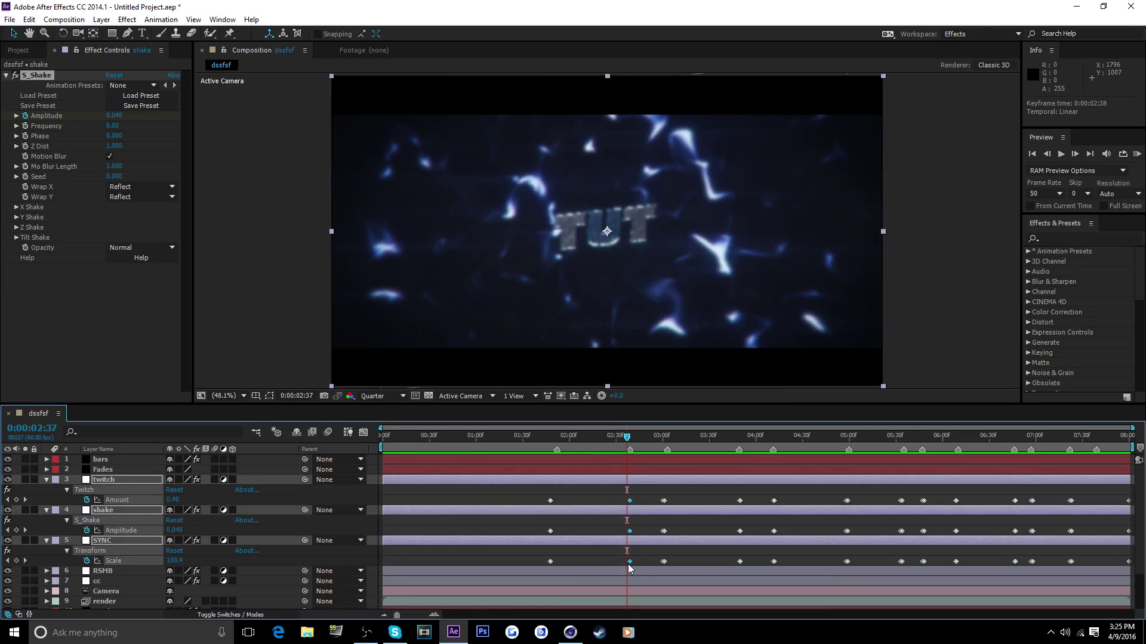
click(1136, 154)
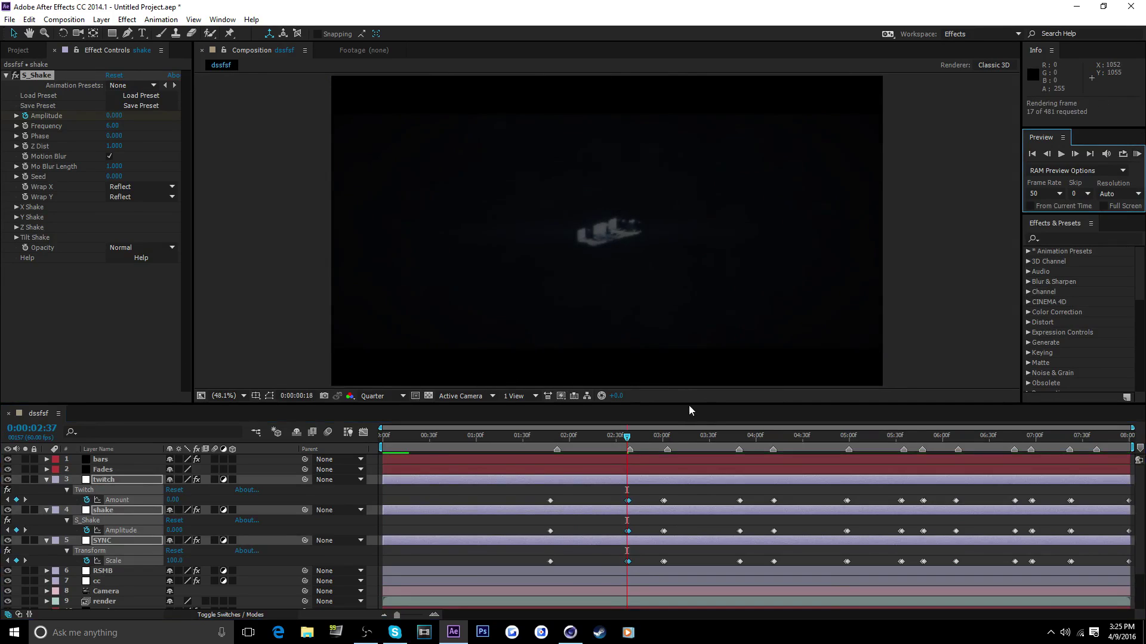
Close the Cinema 4D window and answer its closing prompt while the preview renders.
mouse_move(569, 631)
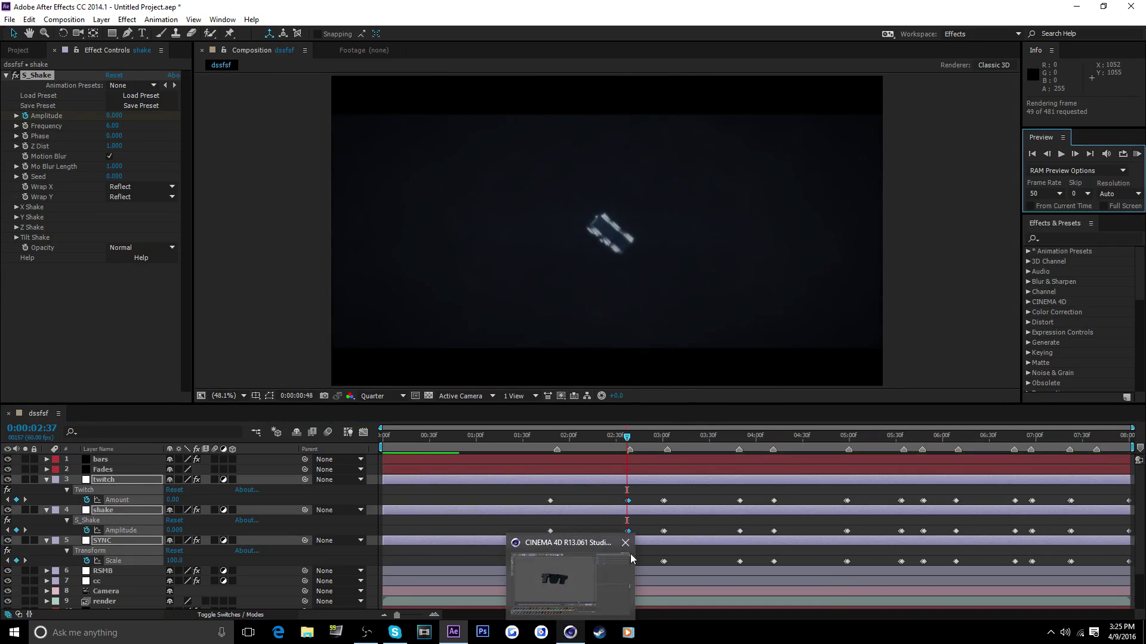
click(625, 545)
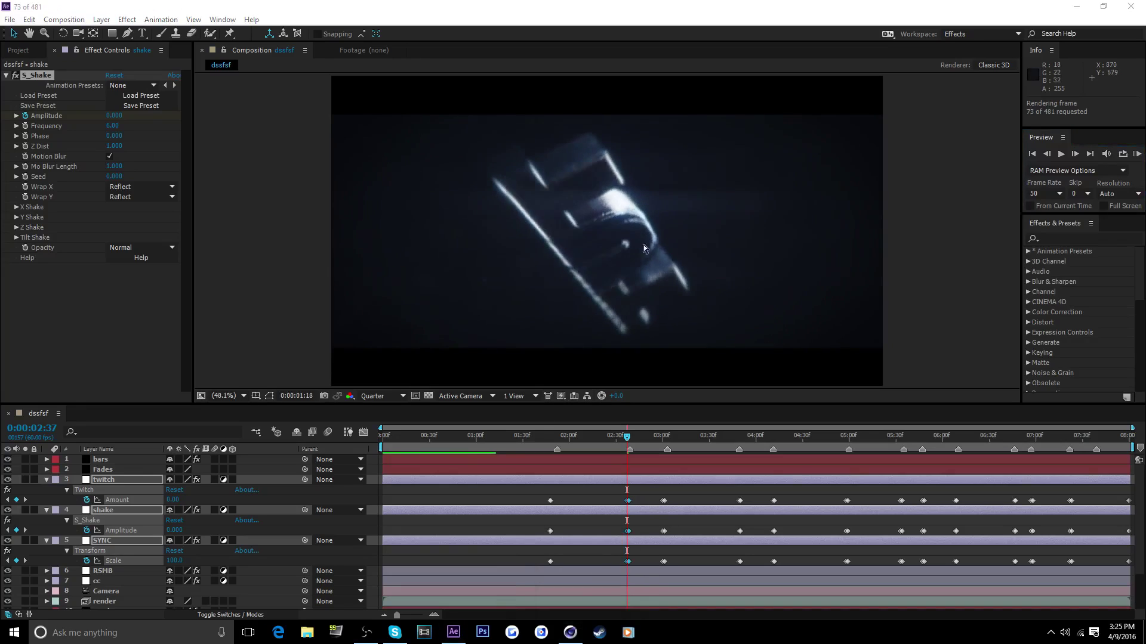
right_click(570, 633)
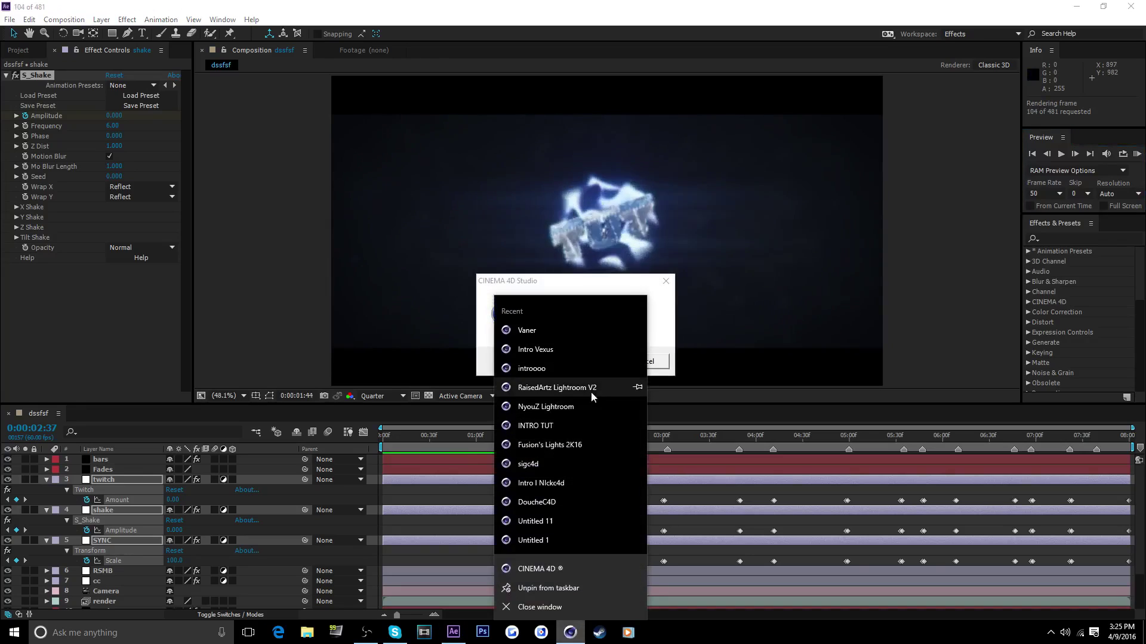
click(537, 283)
click(527, 360)
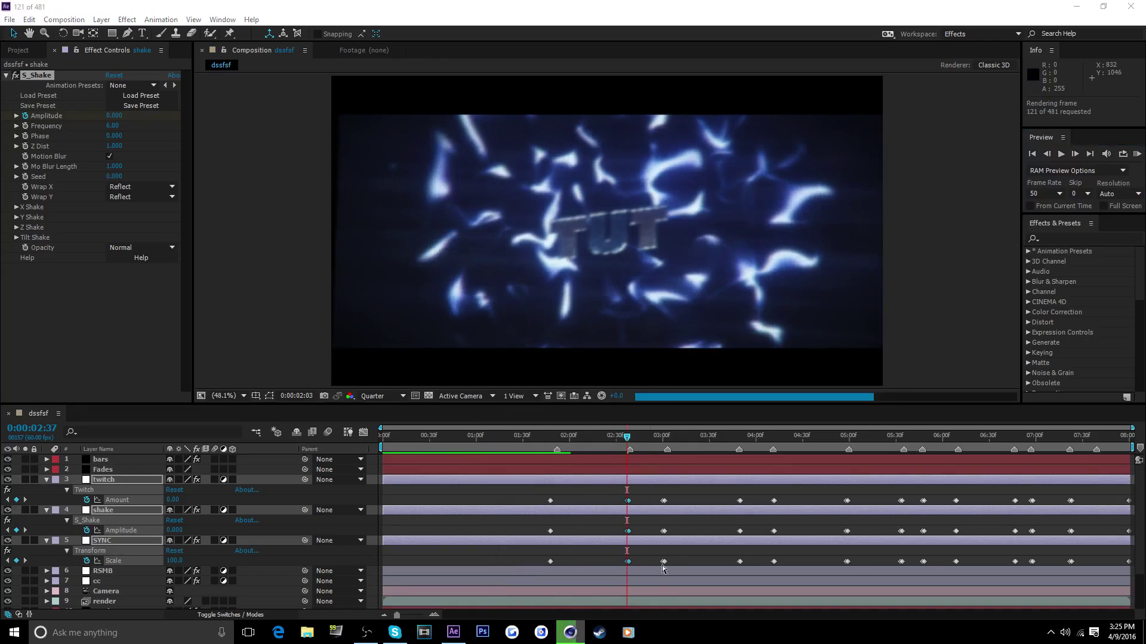
mouse_move(570, 633)
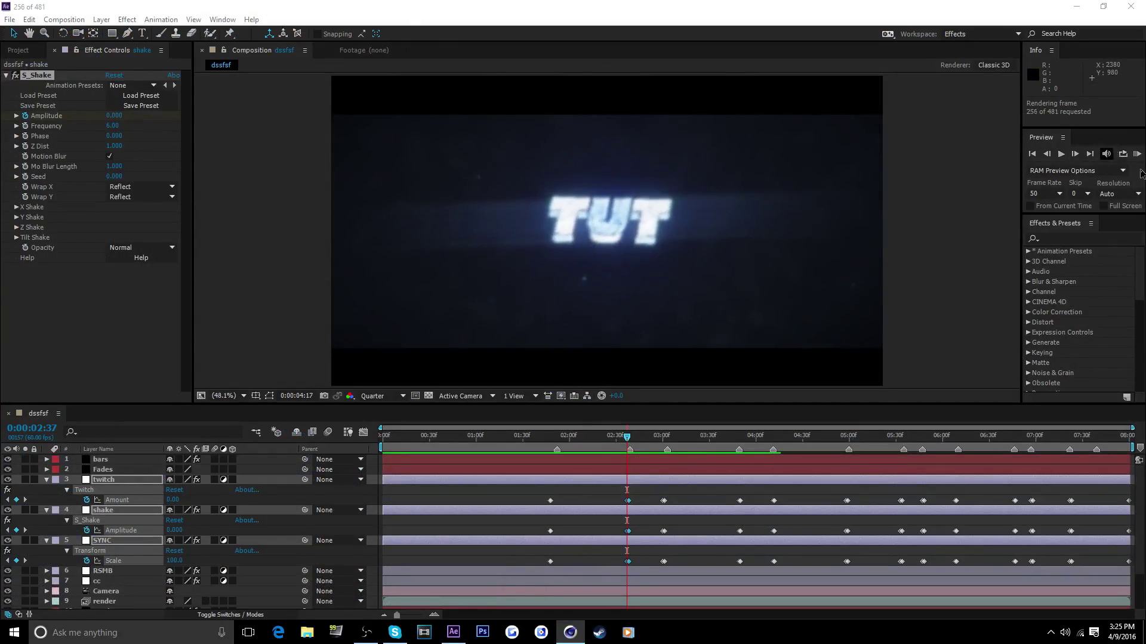
Interrupt the preview rendering and play back the frames rendered so far.
click(1142, 157)
click(1140, 157)
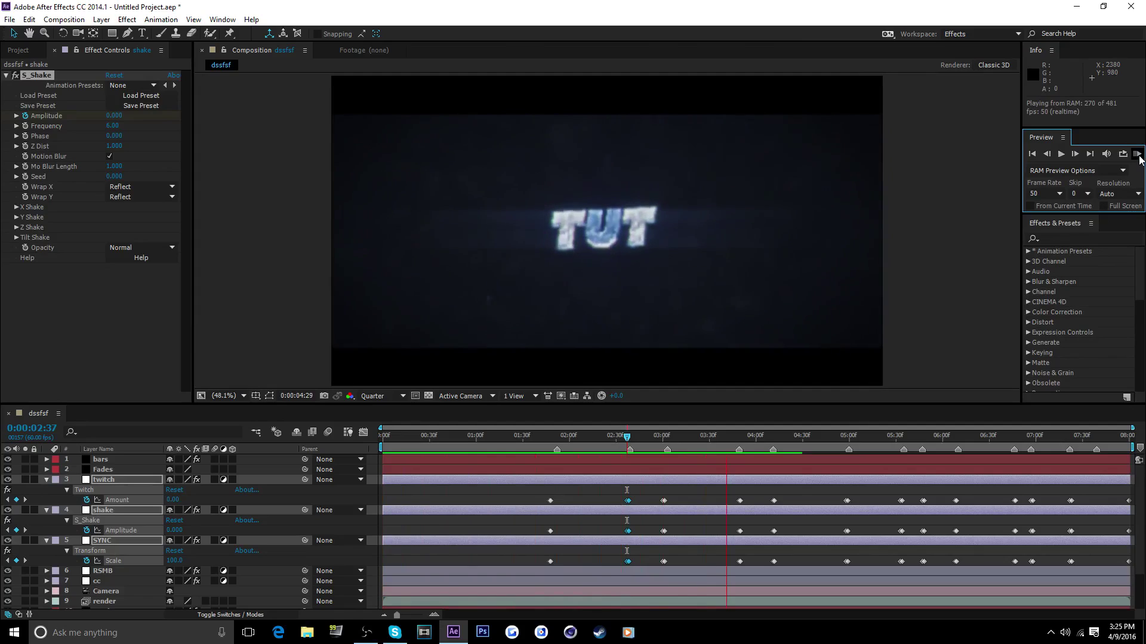
click(1139, 156)
Shift the twitch, shake and SYNC keyframes at the 0:00:03:49 marker slightly earlier and play a RAM preview of the composition.
click(722, 442)
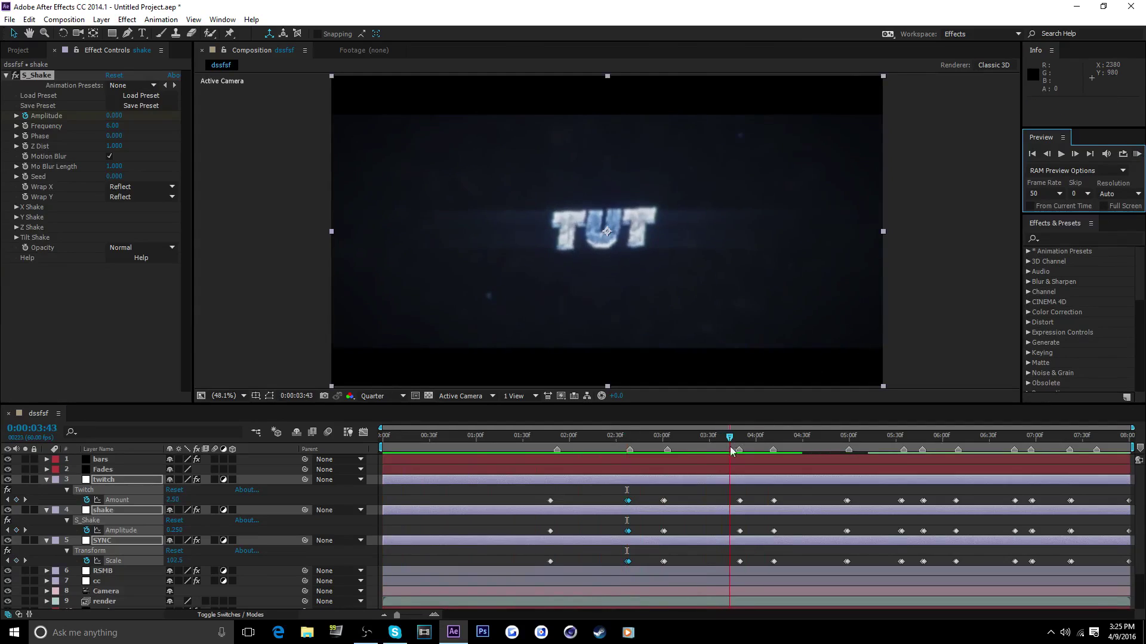
drag(730, 493, 738, 561)
click(1138, 154)
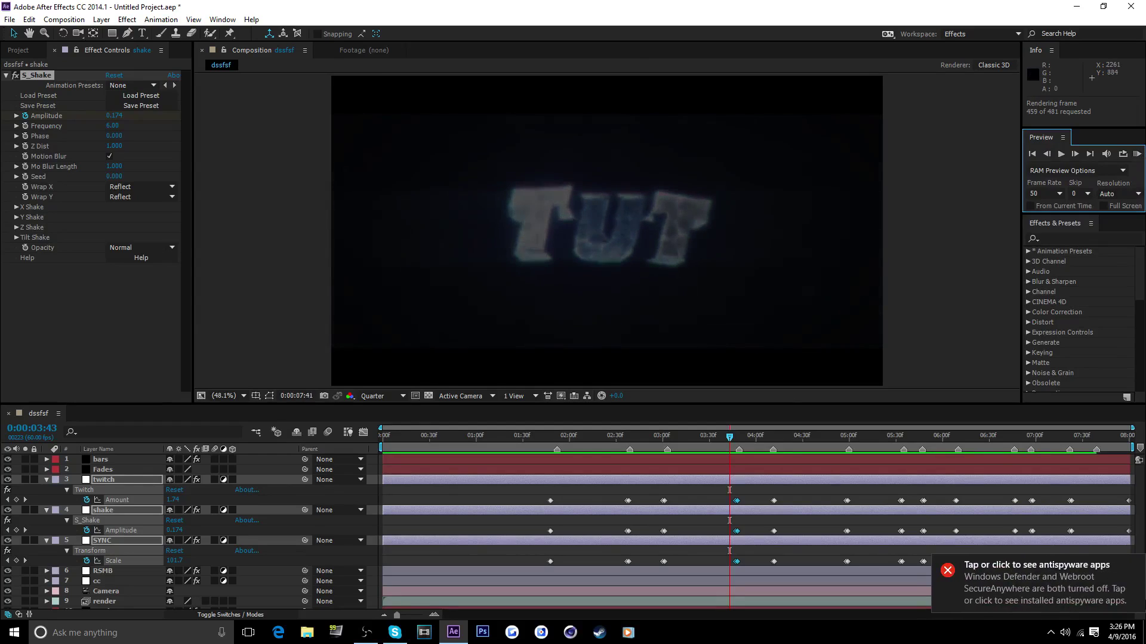
click(1133, 565)
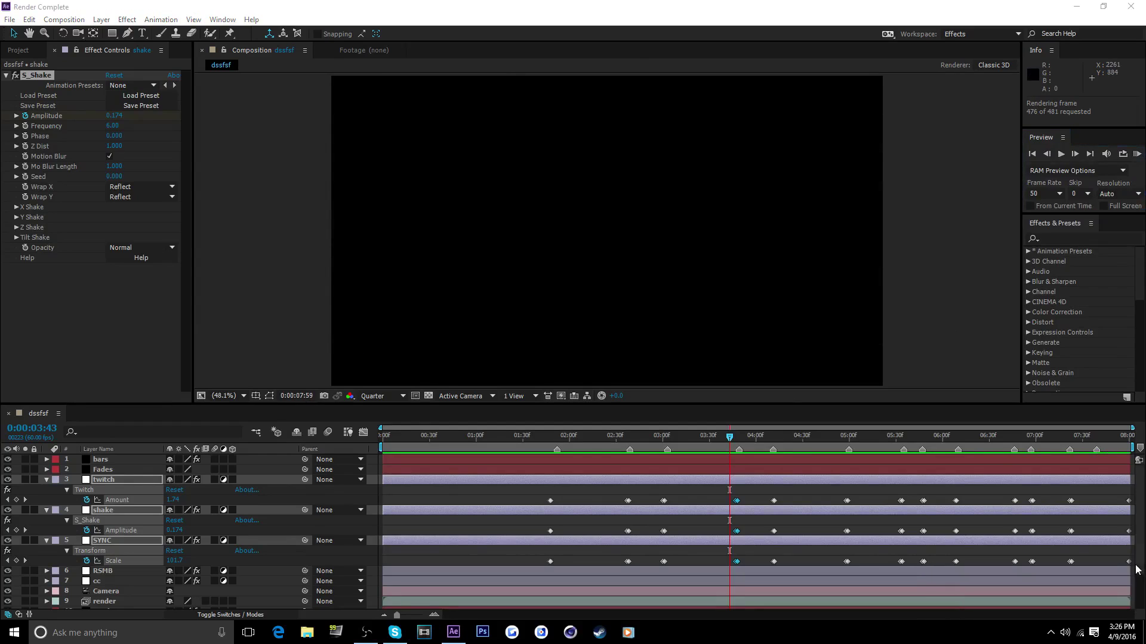
click(1137, 154)
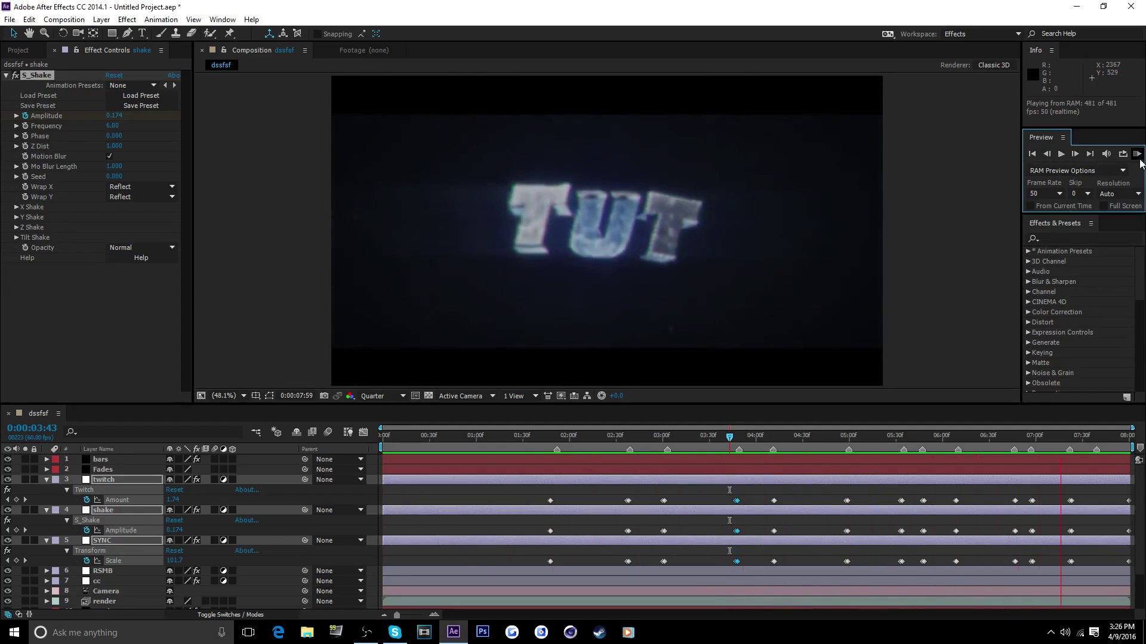
Set the RAM preview frame rate to 45.
click(1049, 193)
click(1048, 194)
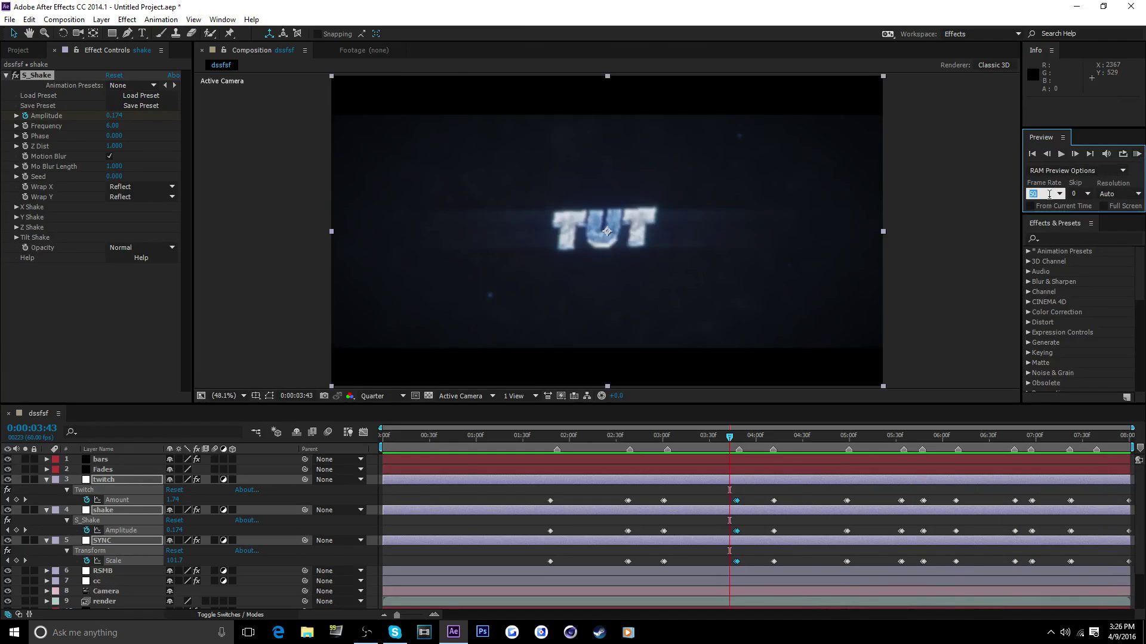
text(45)
key(Return)
Check the playback volume levels in the Windows volume mixer.
right_click(1066, 632)
click(1051, 566)
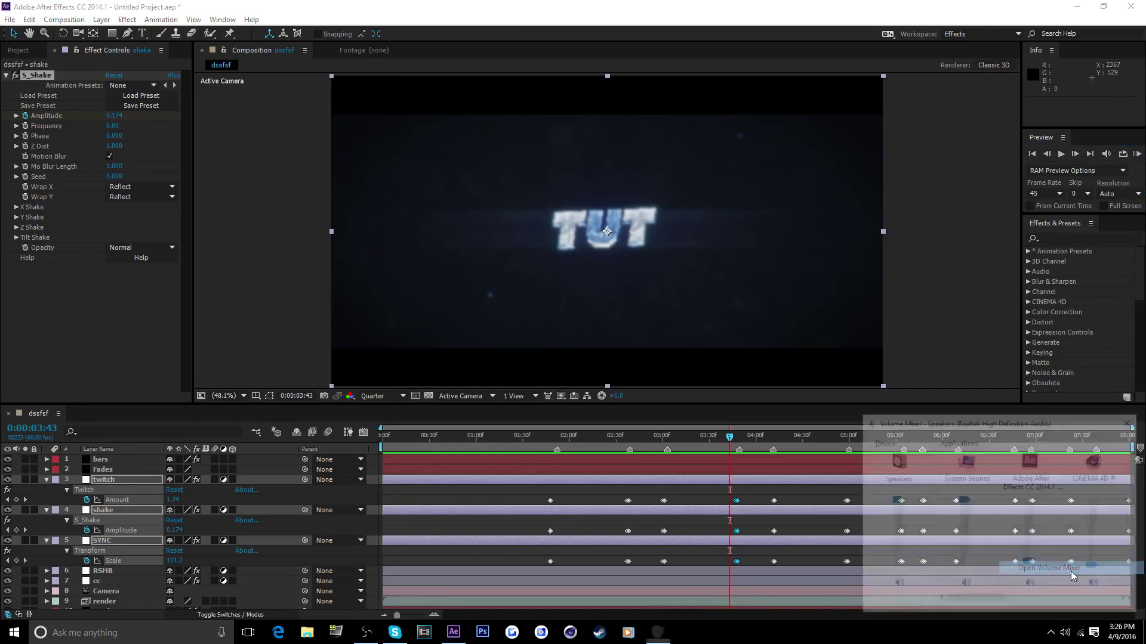
click(1101, 211)
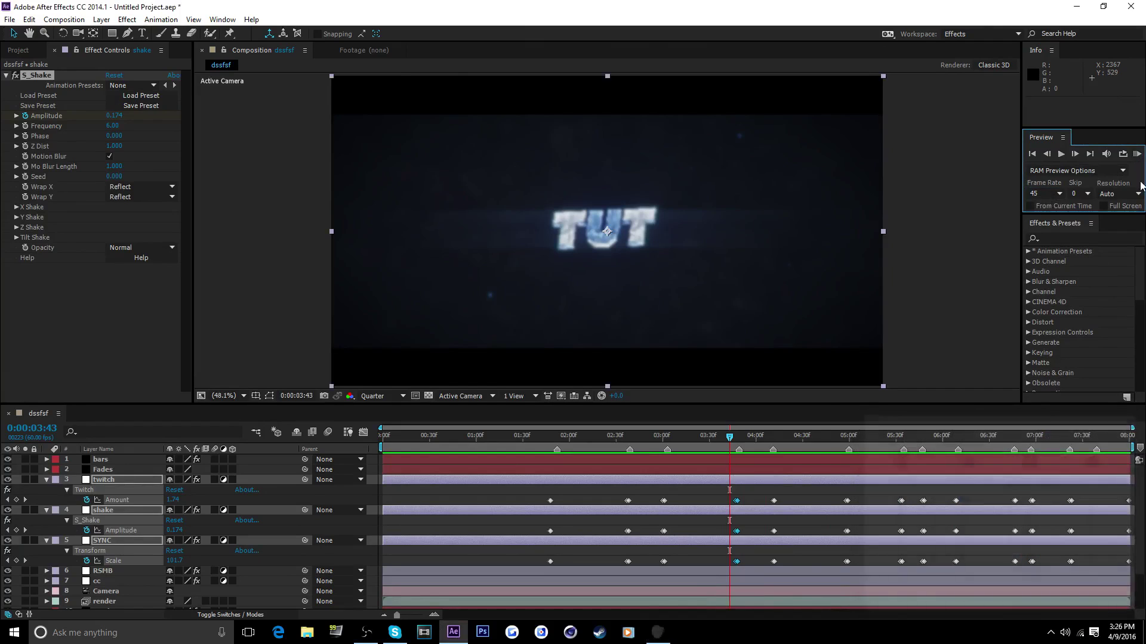
Play a RAM preview of the composition to check the keyframe timing against the beats.
click(1137, 155)
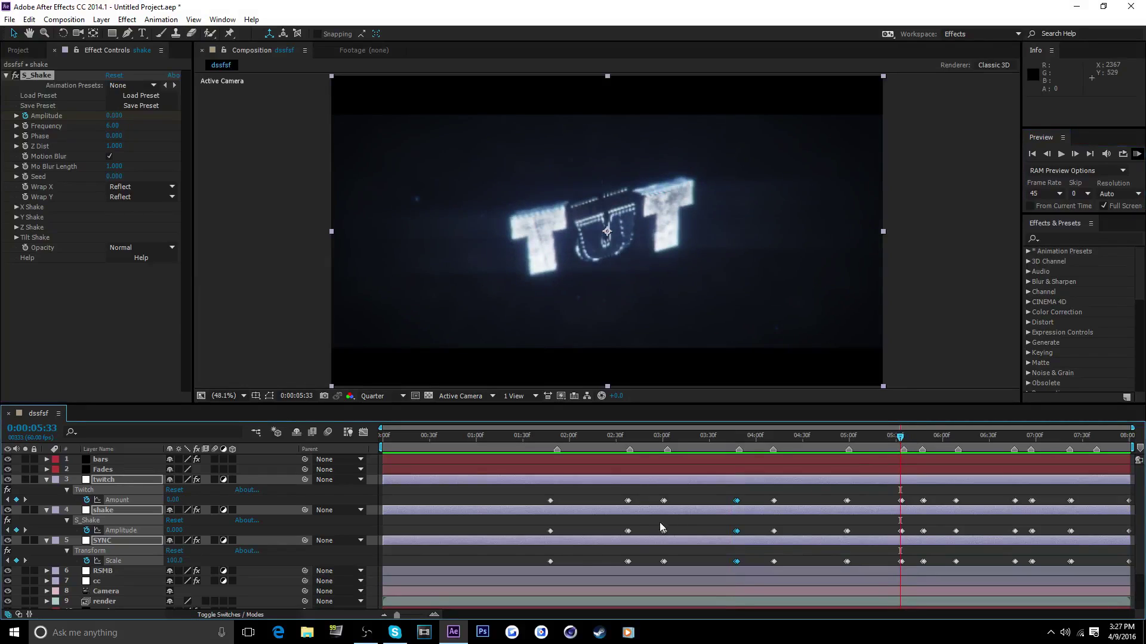
key(Page_Down)
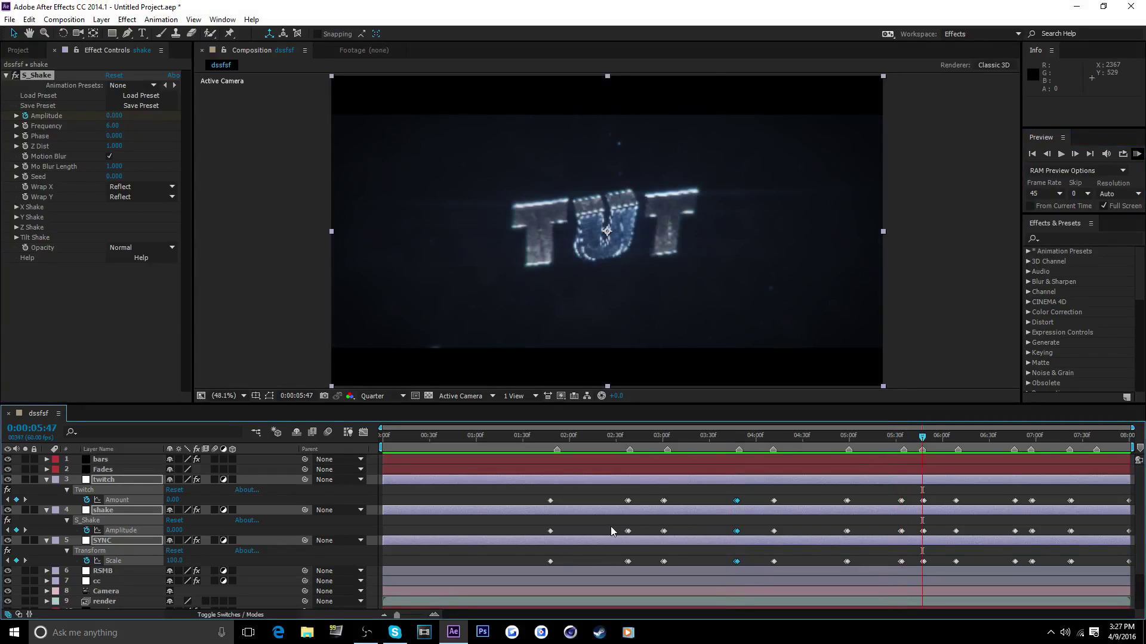
Set the SYNC layer's Scale keyframe at 0:00:01:48 to 130.
click(543, 451)
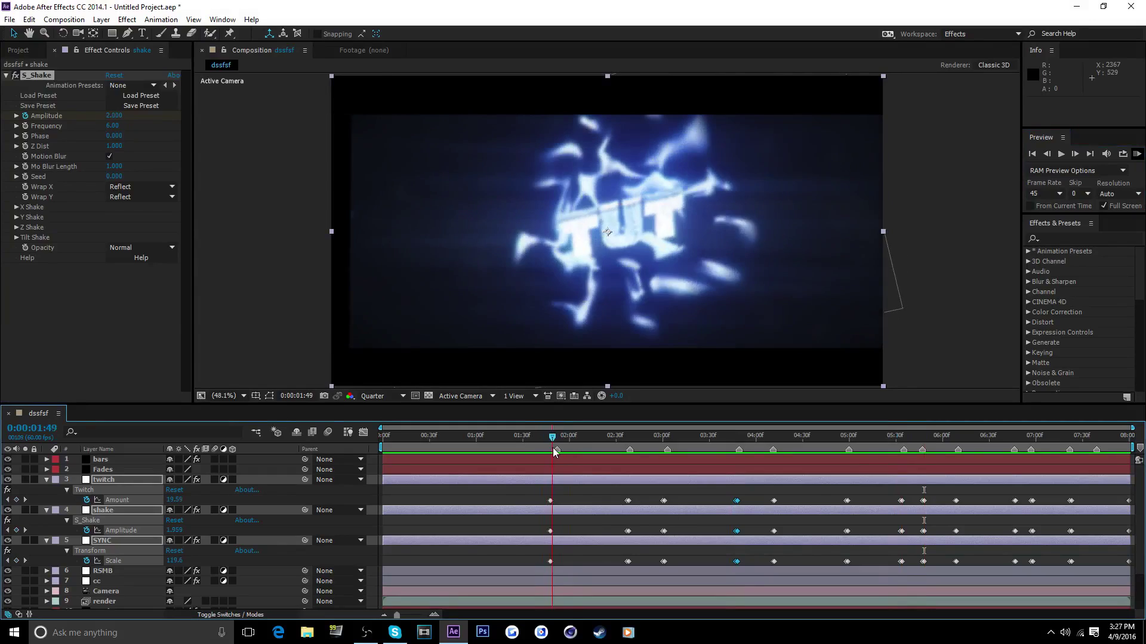
key(Page_Up)
key(k)
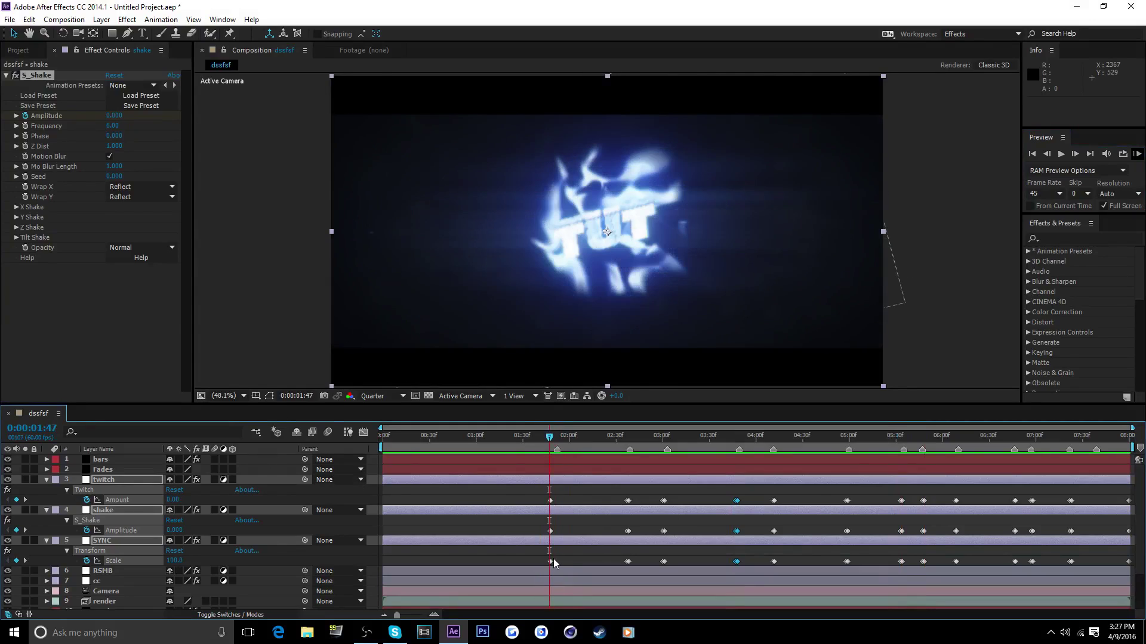
key(k)
click(173, 561)
text(1)
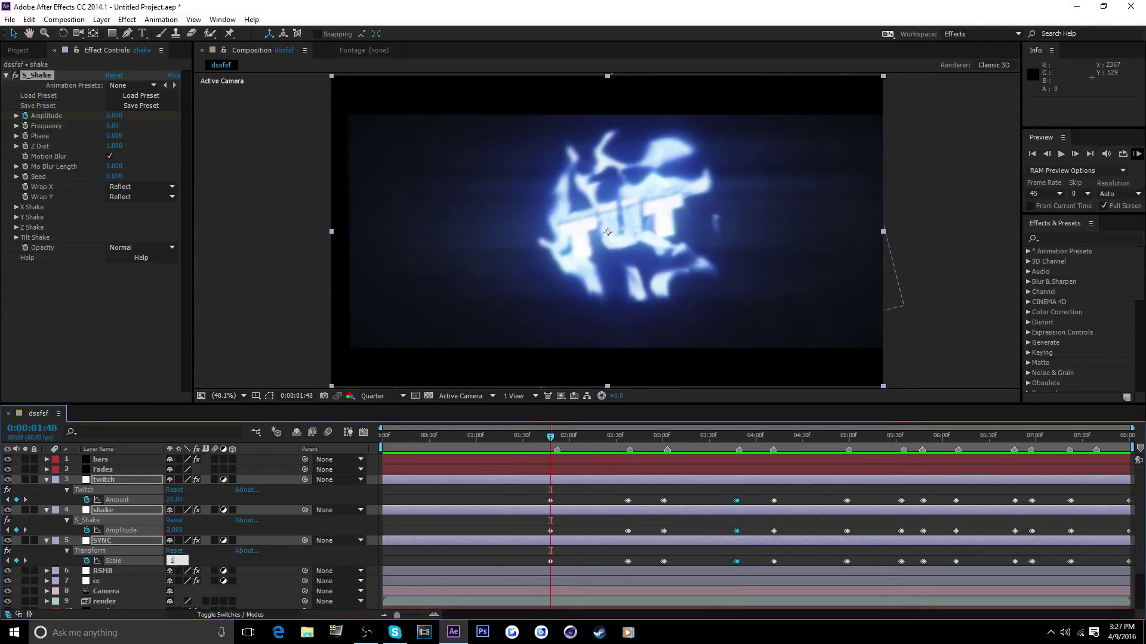
text(30)
key(Return)
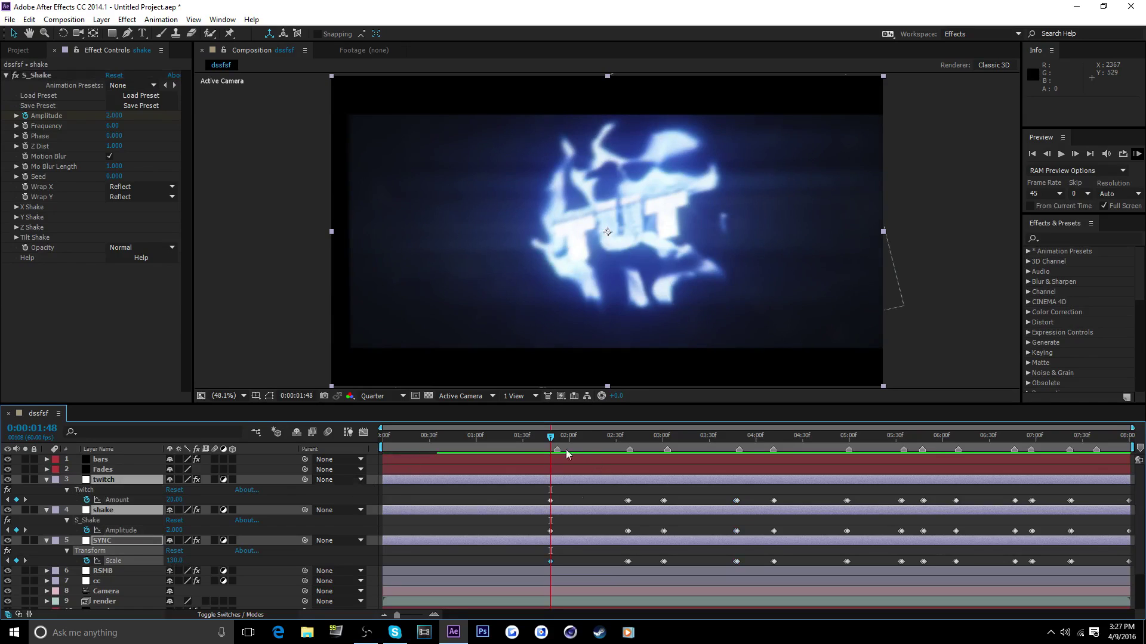
Delete the SYNC layer's Scale keyframes at the beats after the first one and copy the first beat's keyframe pair.
drag(597, 560, 1090, 569)
key(Delete)
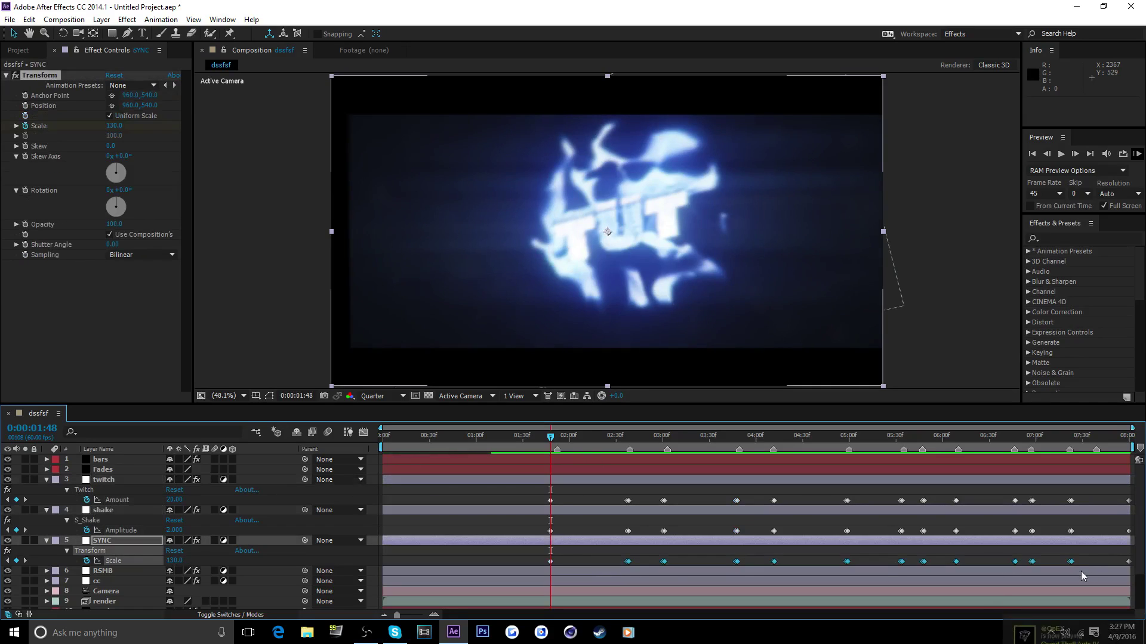
drag(532, 558, 567, 567)
key(ctrl+c)
Paste the copied Scale keyframes on the SYNC layer at each following beat keyframe through 0:00:07:22.
click(609, 443)
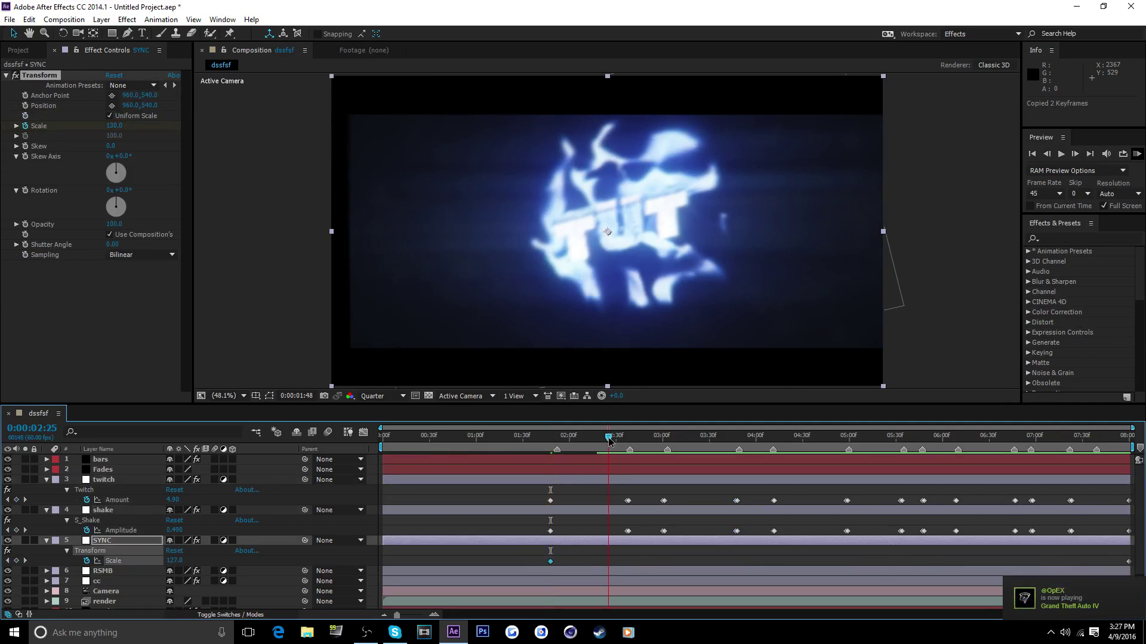
key(k)
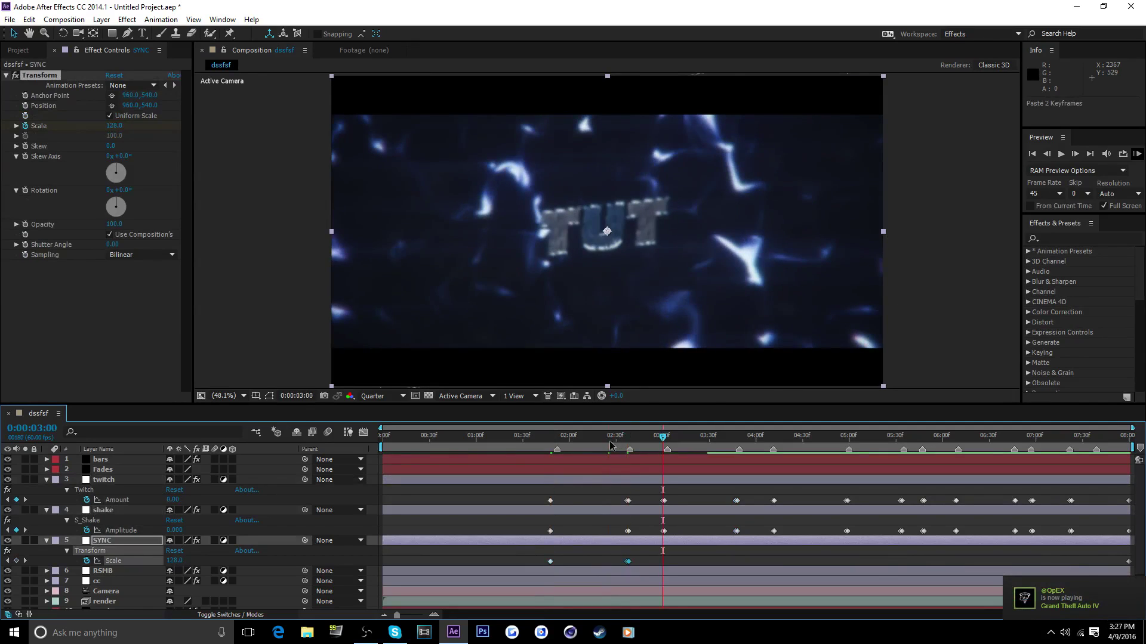
key(ctrl+v)
key(k)
key(ctrl+v)
key(k)
key(ctrl+v)
key(k)
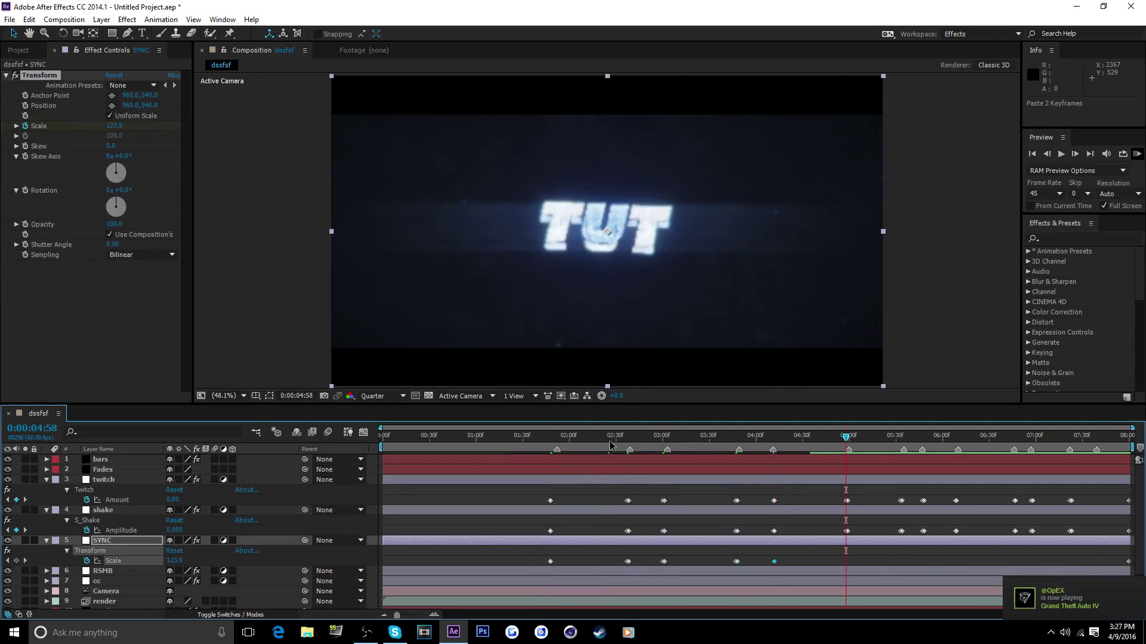
key(ctrl+v)
key(k)
key(ctrl+v)
key(k)
key(ctrl+v)
key(k)
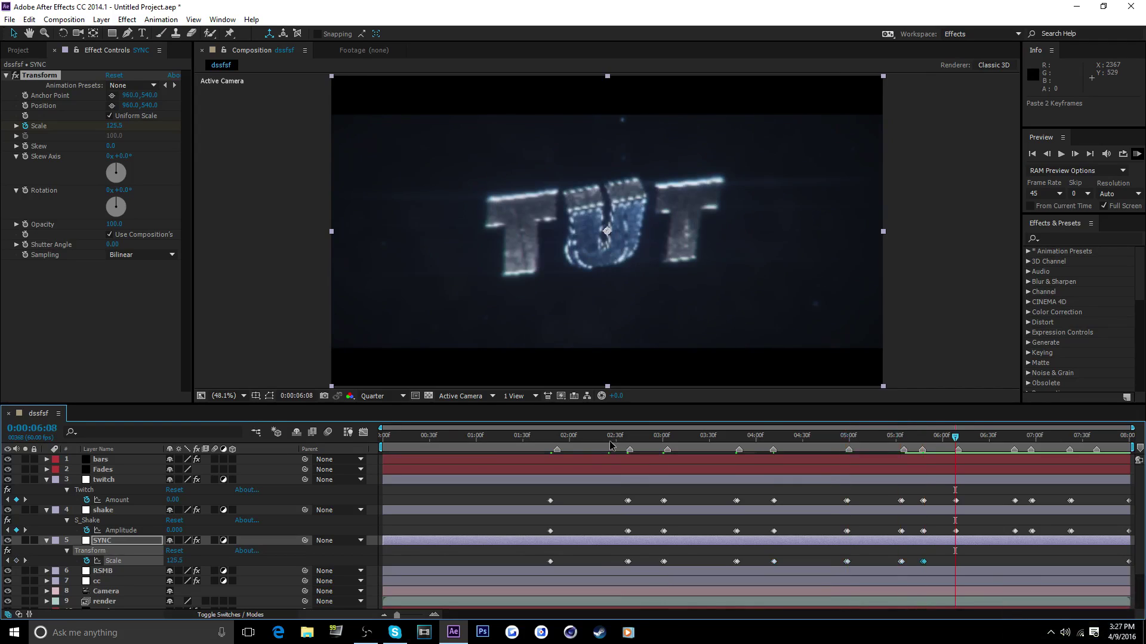
key(ctrl+v)
key(k)
key(ctrl+v)
key(k)
key(ctrl+v)
key(k)
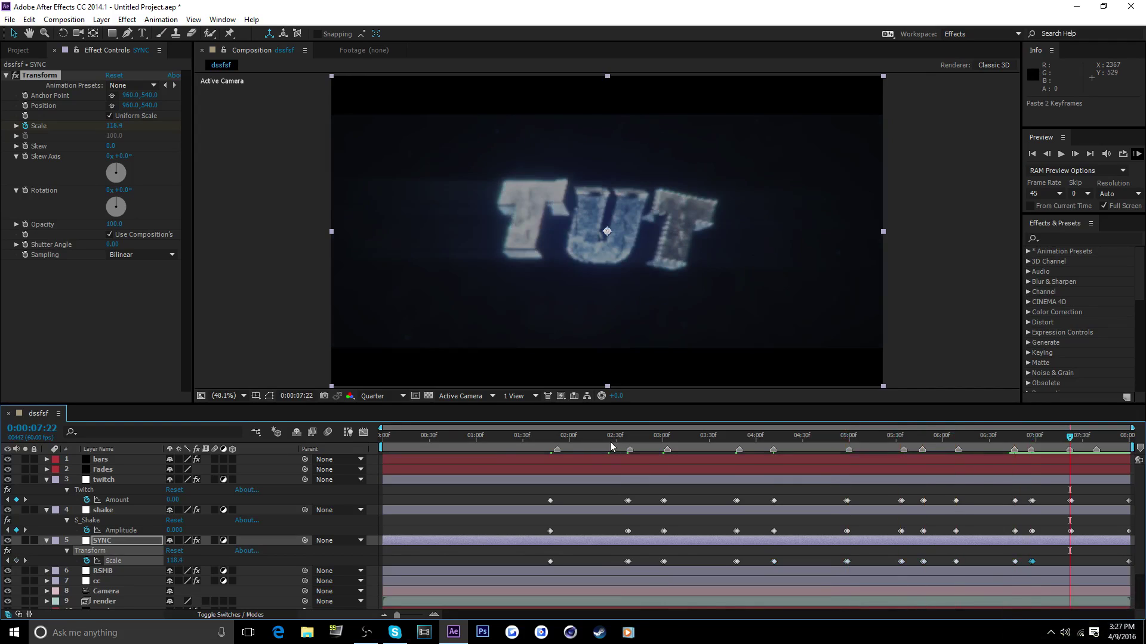
key(ctrl+v)
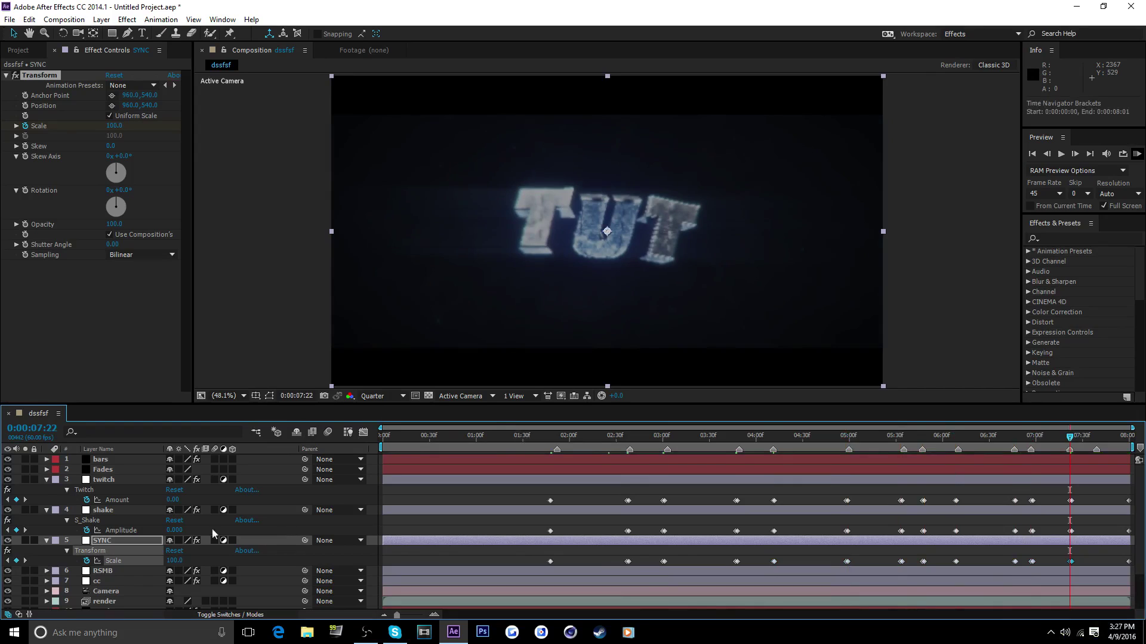
Collapse the SYNC, shake and twitch layers and move the Yas.mov clip two frames later.
click(46, 541)
click(46, 511)
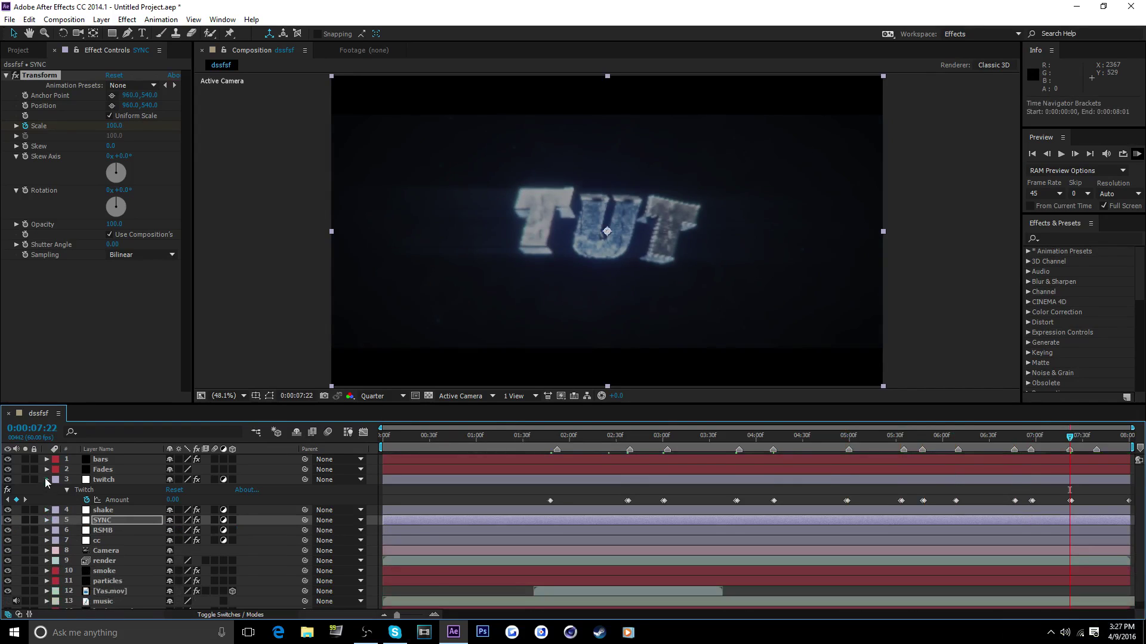
click(47, 480)
drag(519, 440, 548, 440)
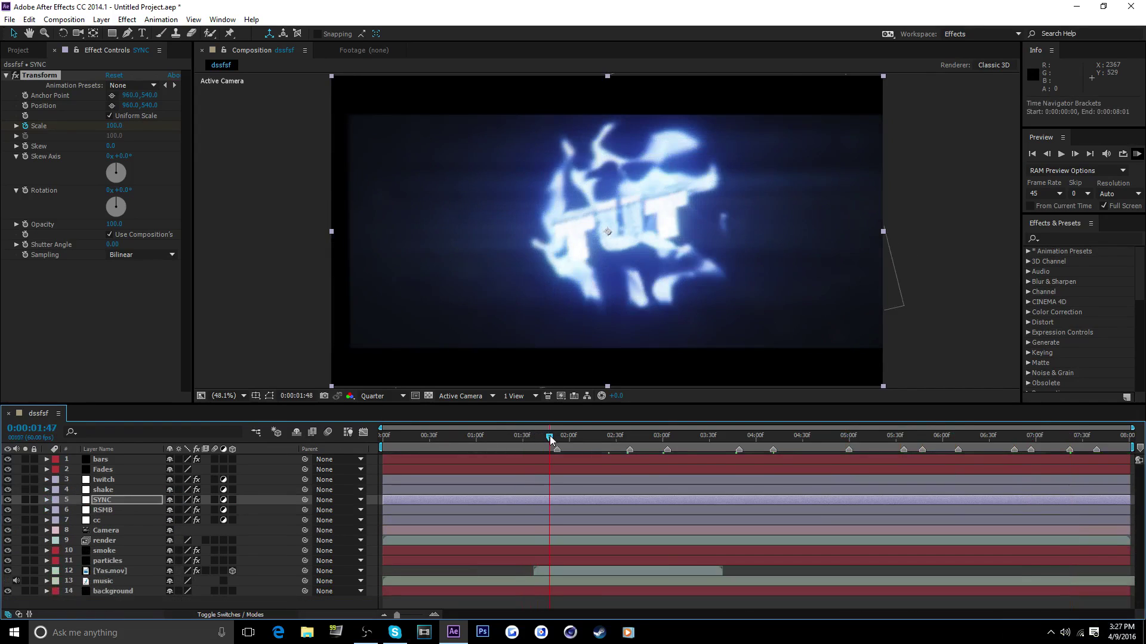
drag(539, 571, 542, 571)
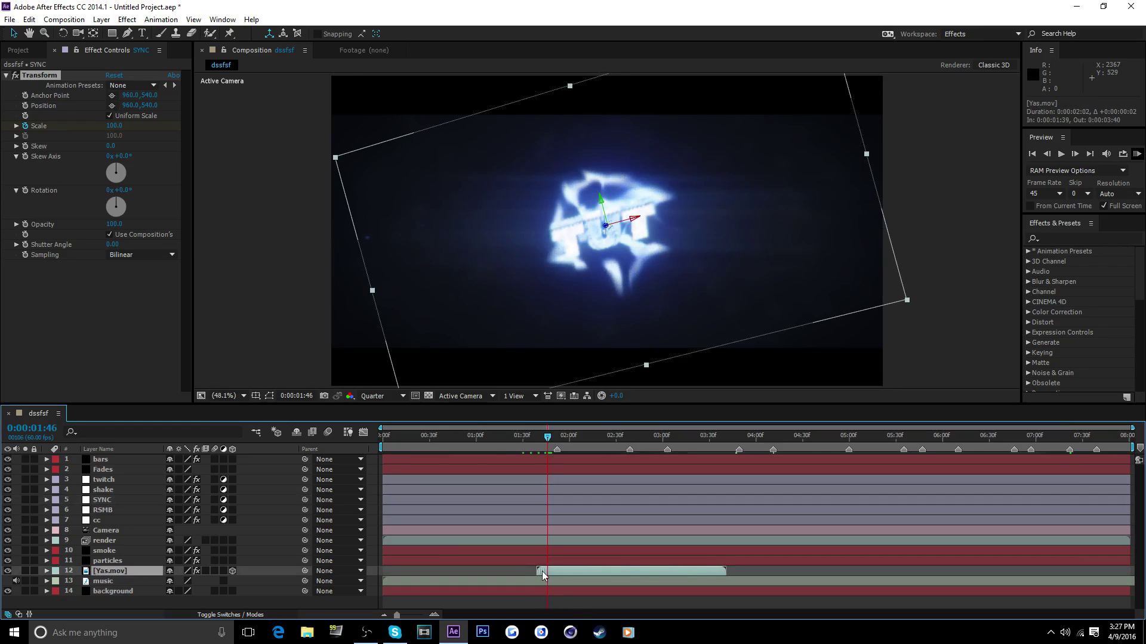
mouse_move(552, 438)
mouse_down()
mouse_move(532, 441)
mouse_move(552, 449)
mouse_up()
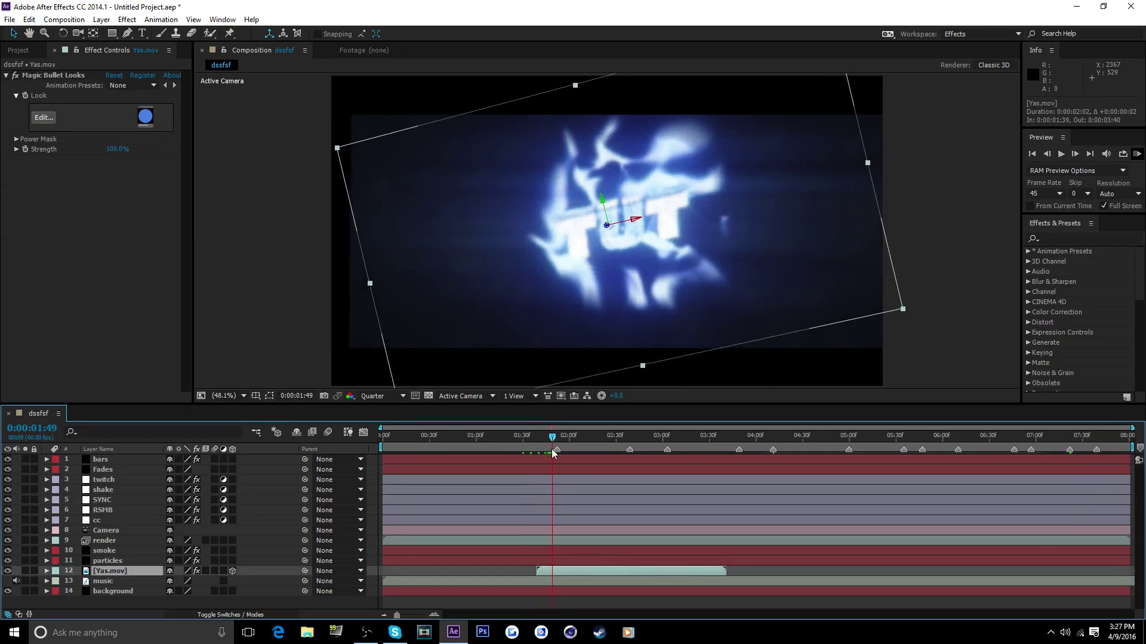
Enable keyframing of CC Jaws Completion on the bars layer at 0:00:01:49 and try adjusting the value at 0:00:01:45.
click(109, 460)
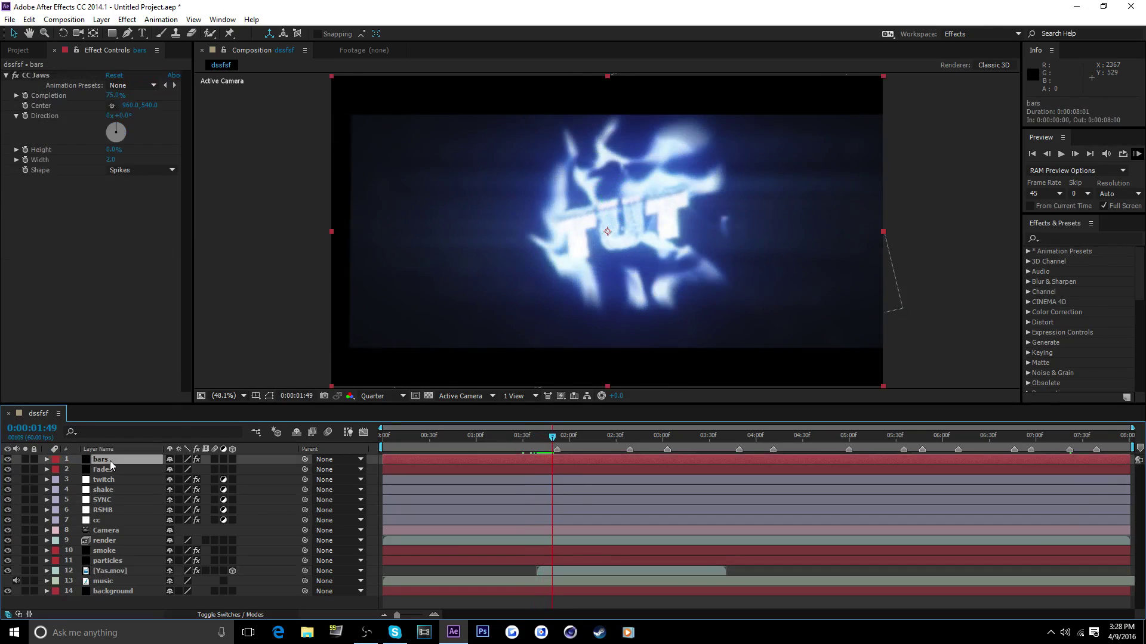
click(26, 97)
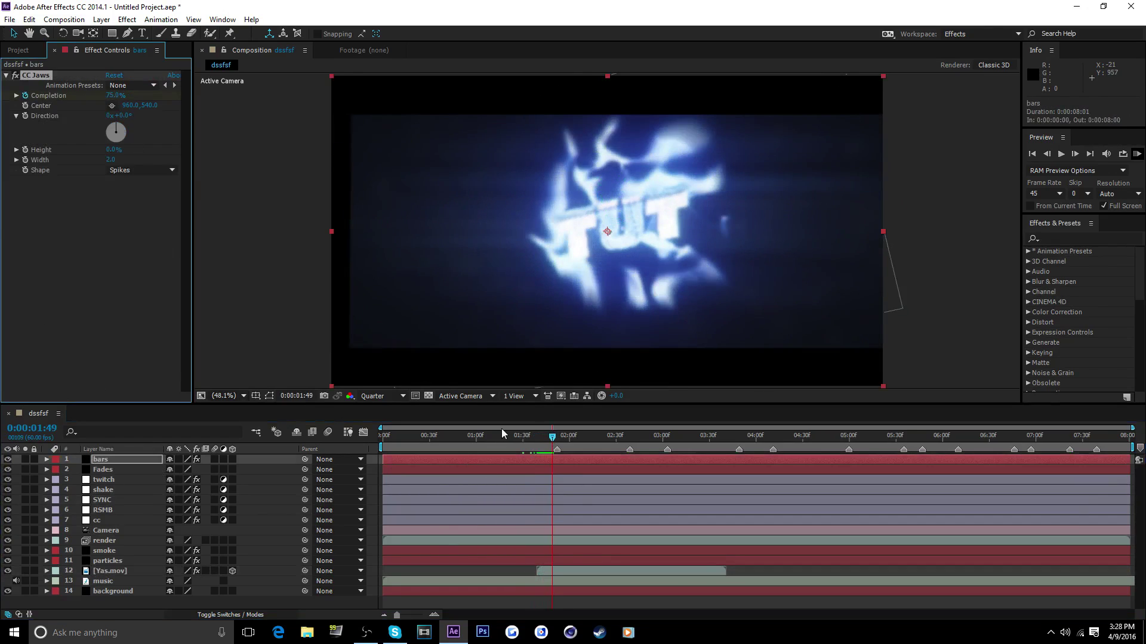
drag(557, 440, 547, 440)
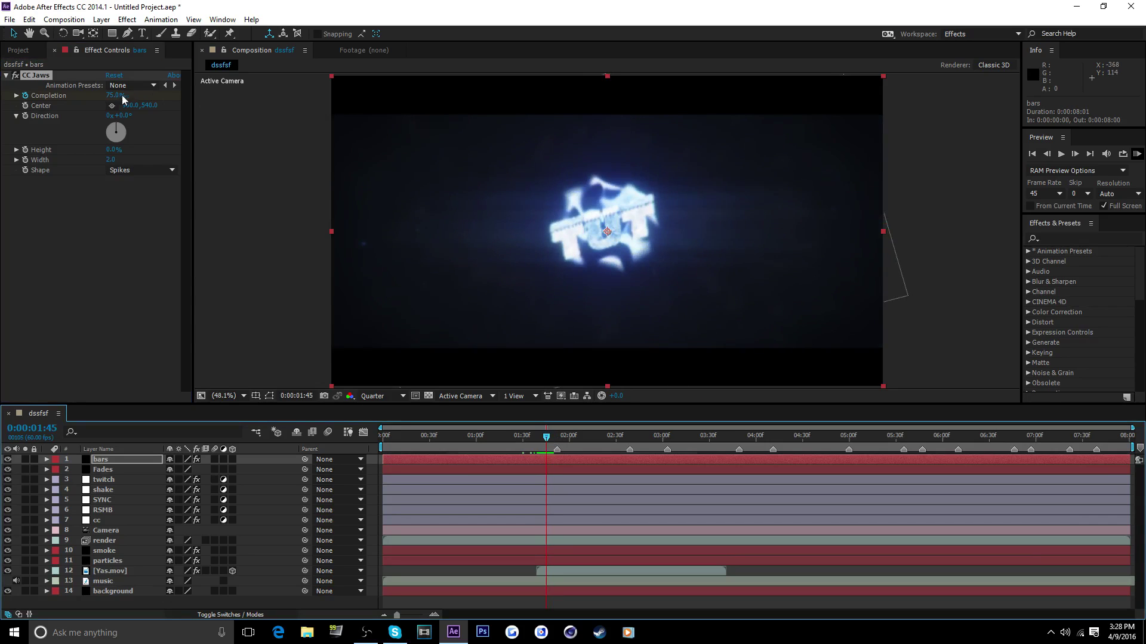
drag(114, 96, 253, 114)
drag(548, 437, 576, 437)
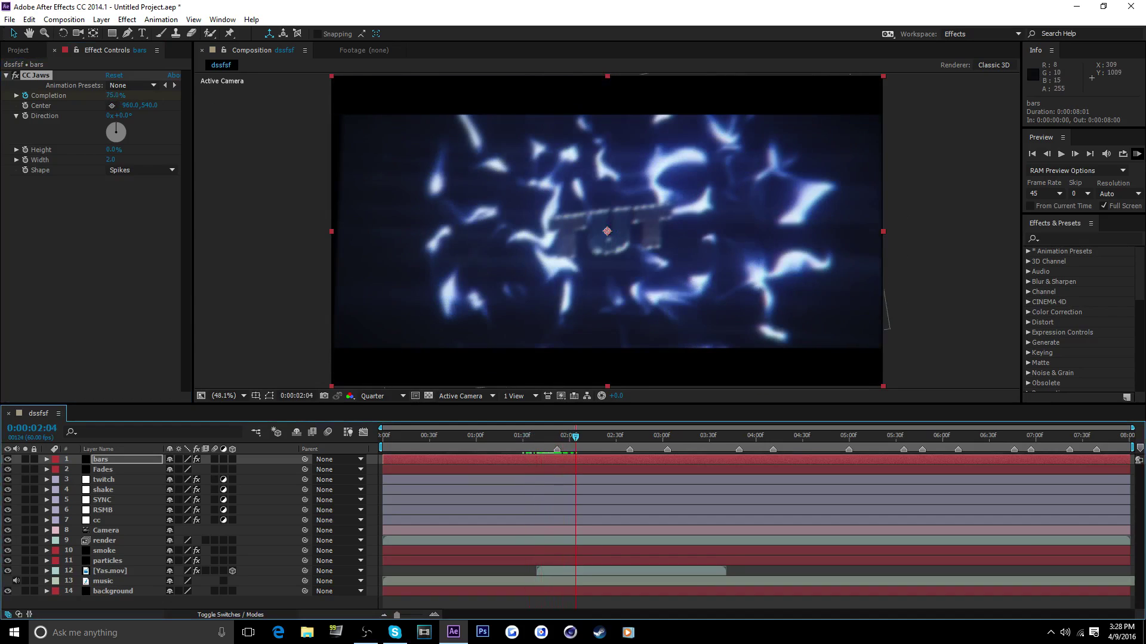
Play a RAM preview of the composition at a frame rate of 60 with full screen turned off.
click(1103, 206)
click(1059, 193)
click(1041, 303)
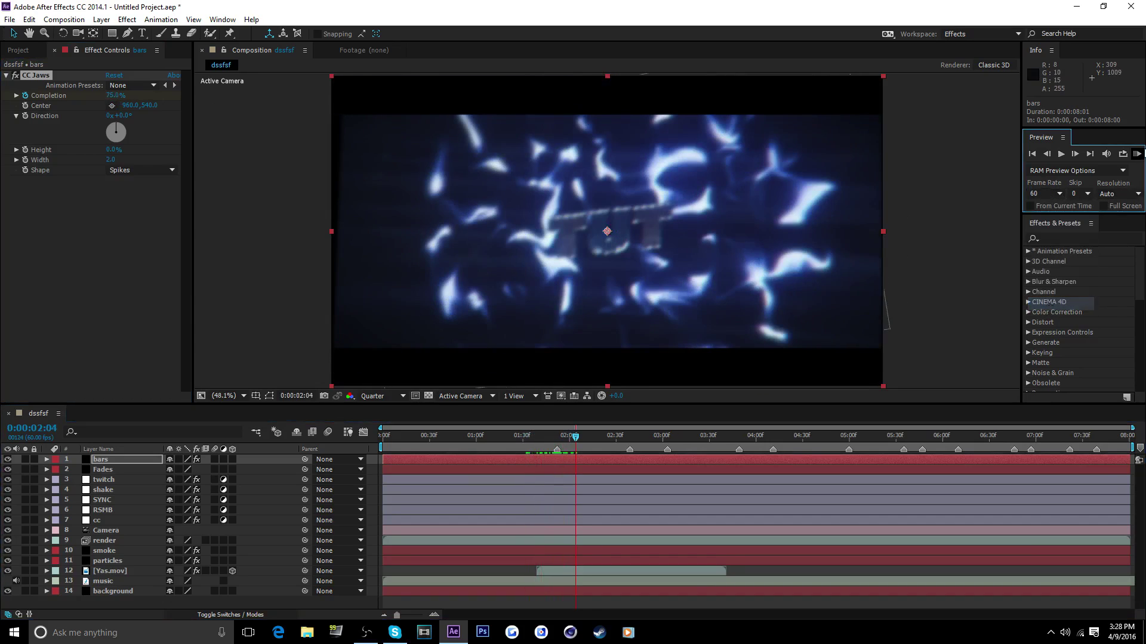
click(1136, 154)
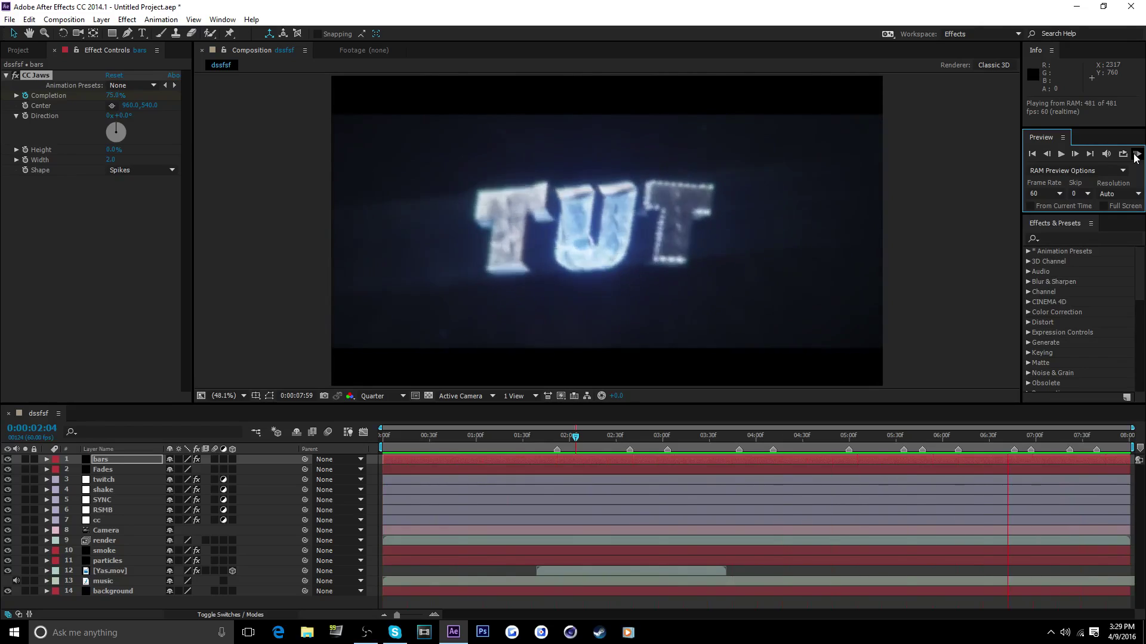
key(space)
Save the project to the Desktop as intyjkodfg.
click(793, 441)
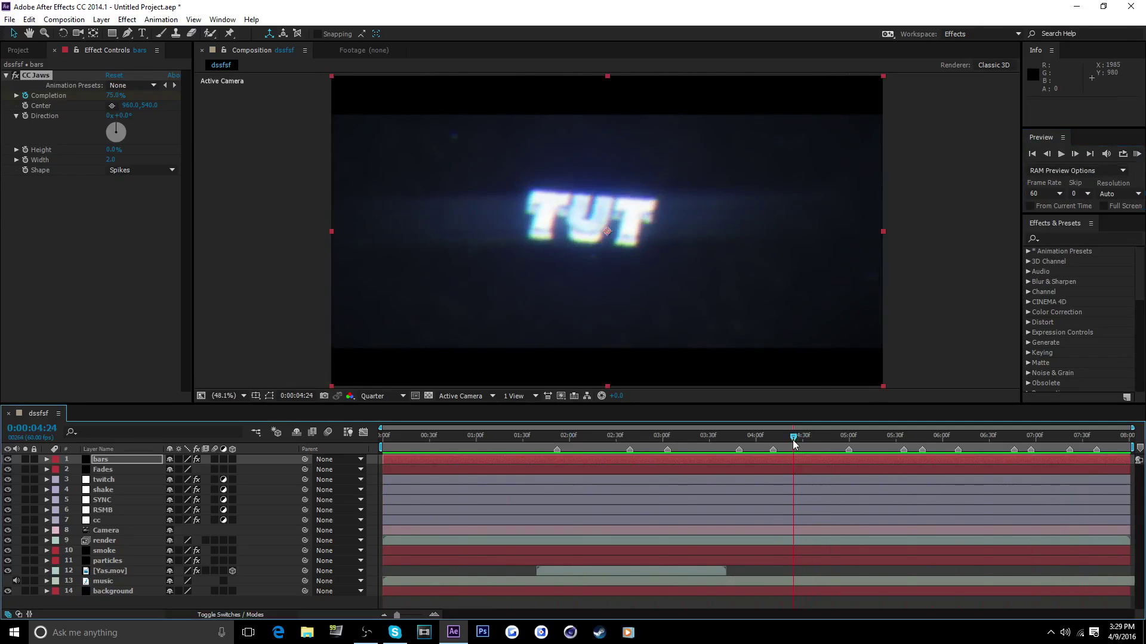
key(ctrl+s)
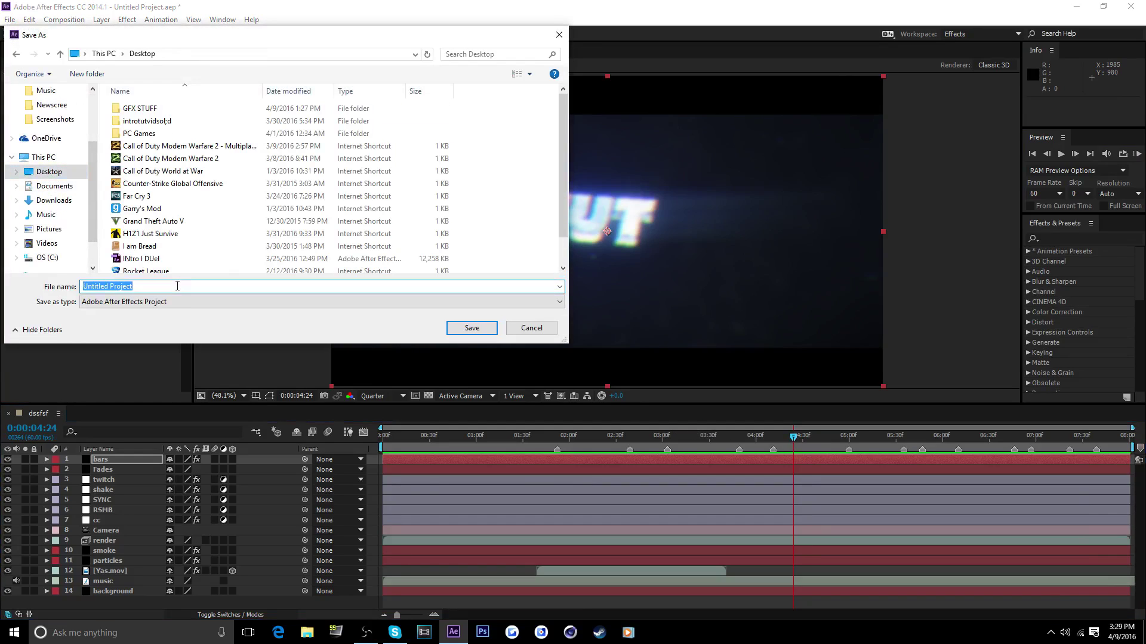
text(intyjkodfg)
key(Return)
Try setting the Twitch effect's speed on the twitch layer to 7 and undo the change.
drag(602, 437, 629, 455)
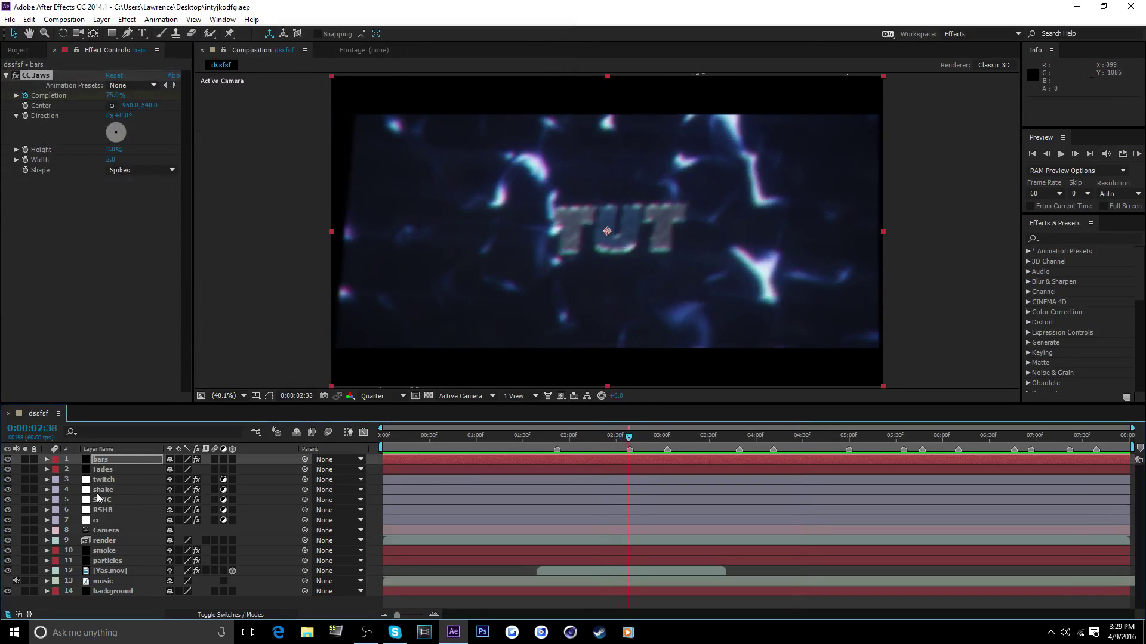
click(114, 481)
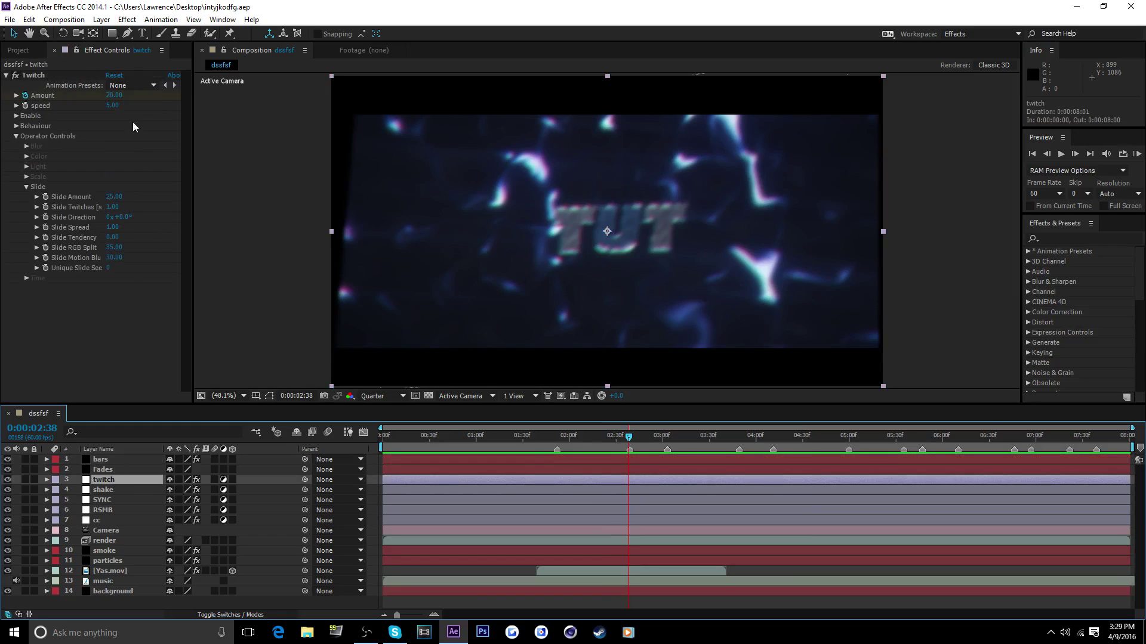
click(113, 106)
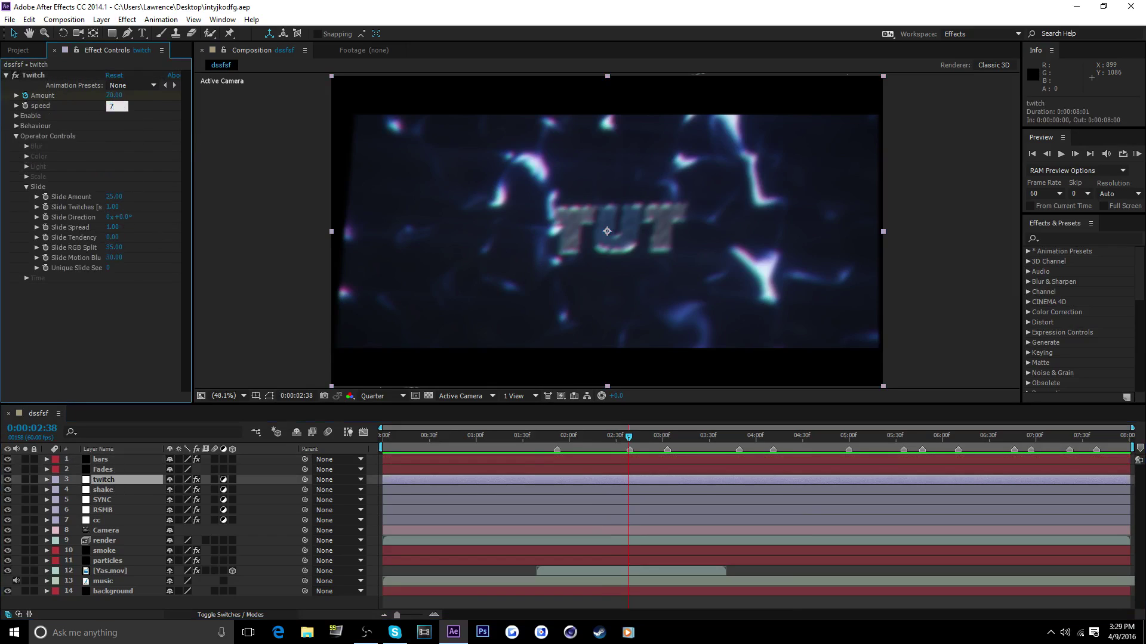
key(Return)
key(ctrl+z)
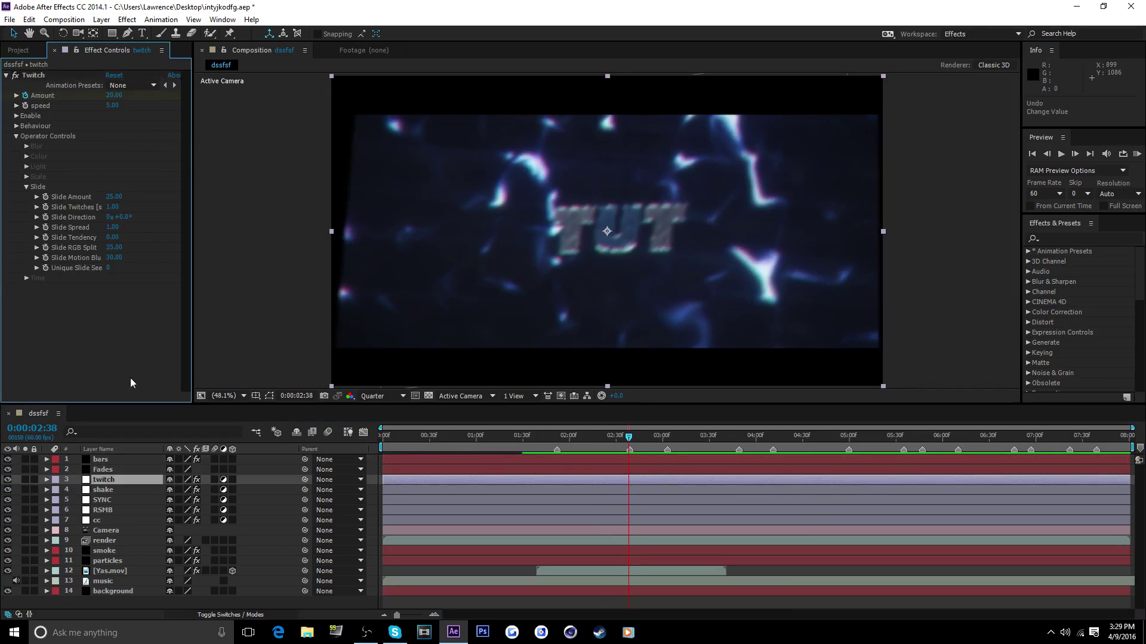
Set the shake layer's S_Shake Amplitude to 1.7 at 0:00:02:38 and its Frequency to 5.
click(106, 490)
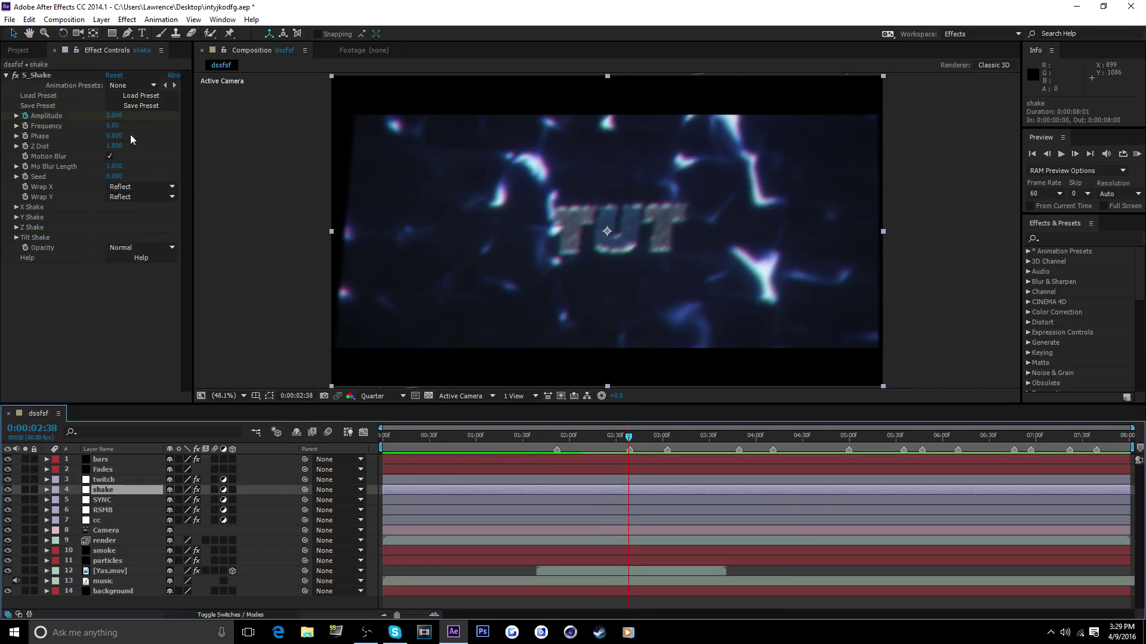
click(113, 116)
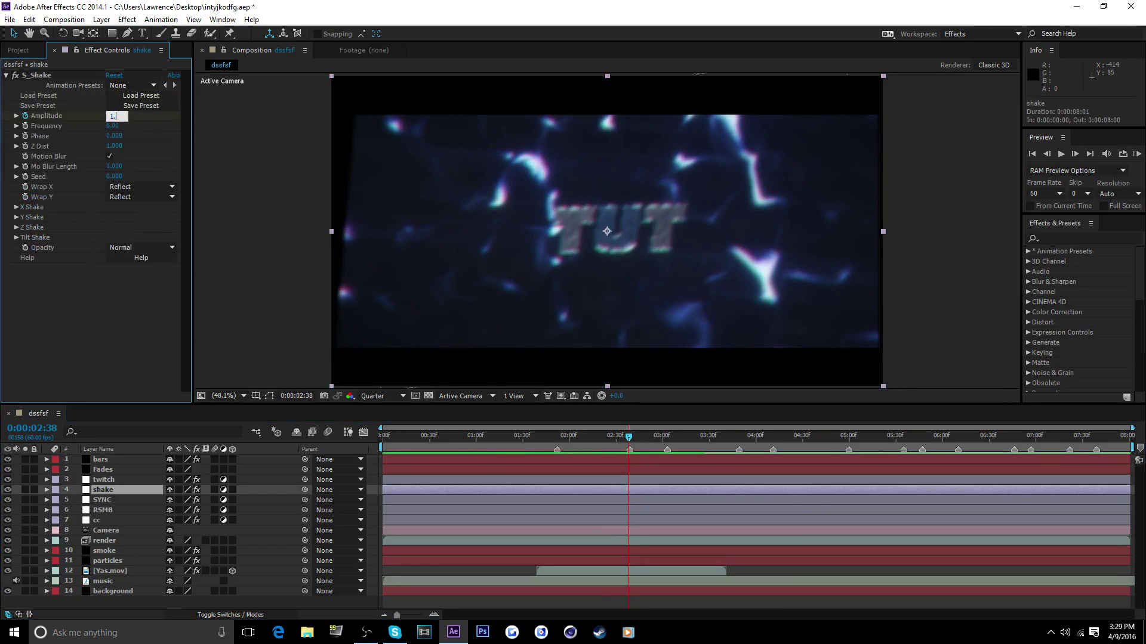
text(1.7)
key(Return)
click(113, 126)
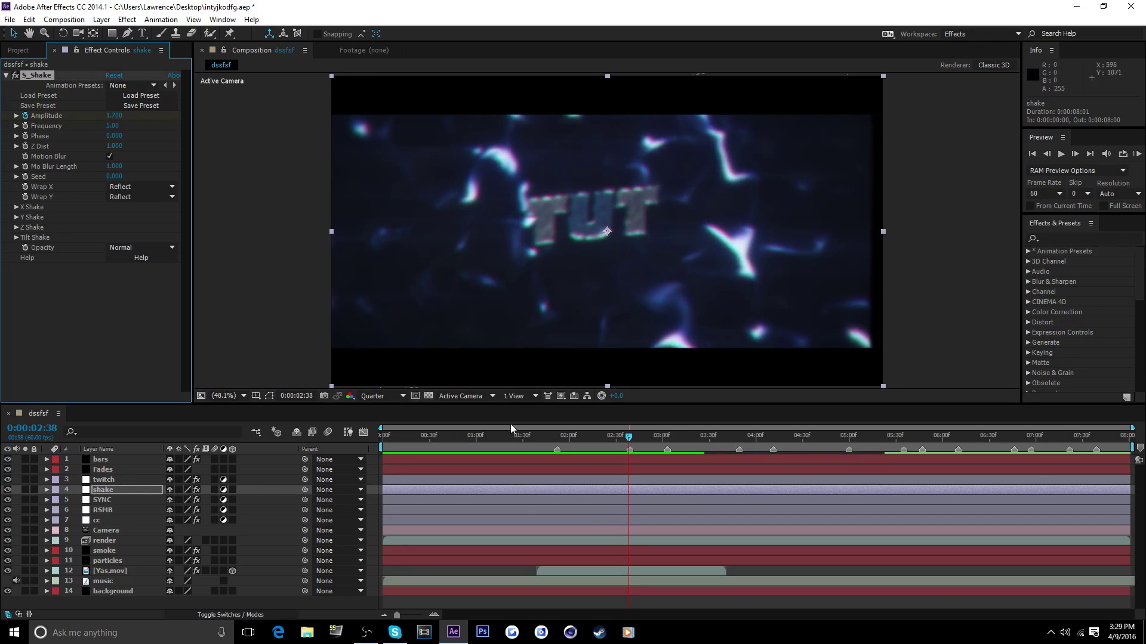
Set the Slide RGB Split of the twitch layer's Twitch effect to 40.
drag(519, 433, 916, 396)
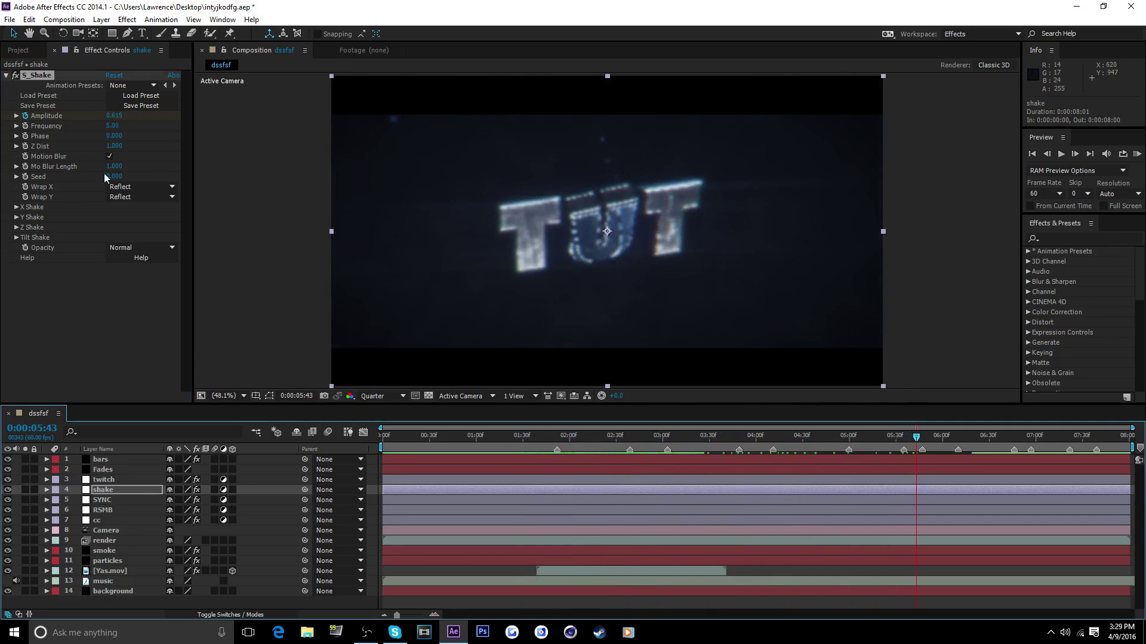
click(99, 480)
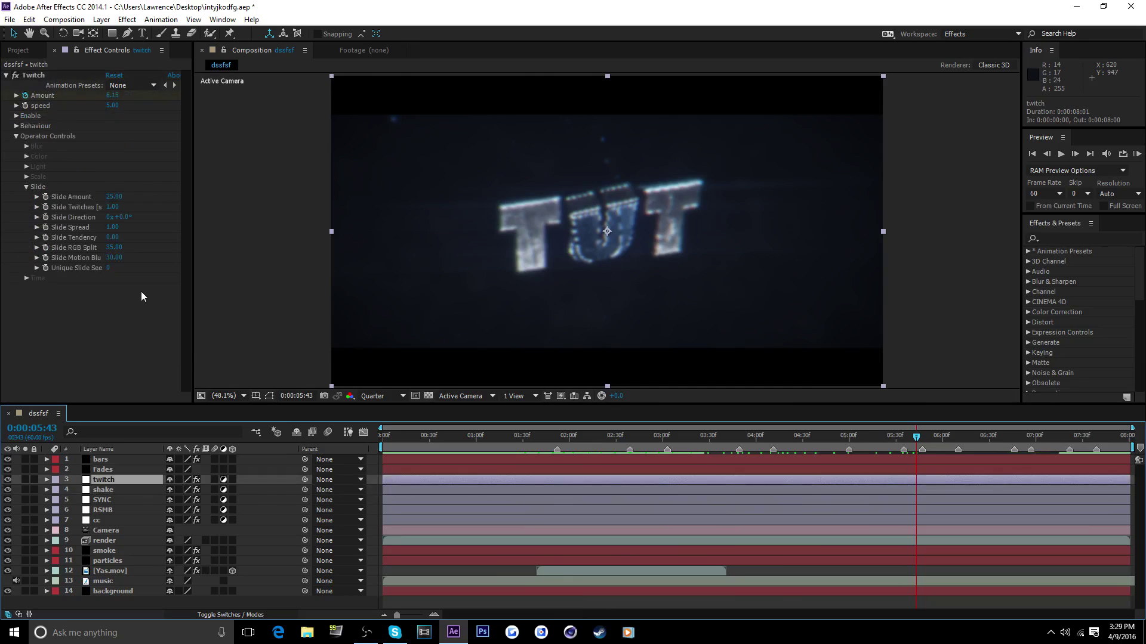
click(117, 246)
text(45)
key(Return)
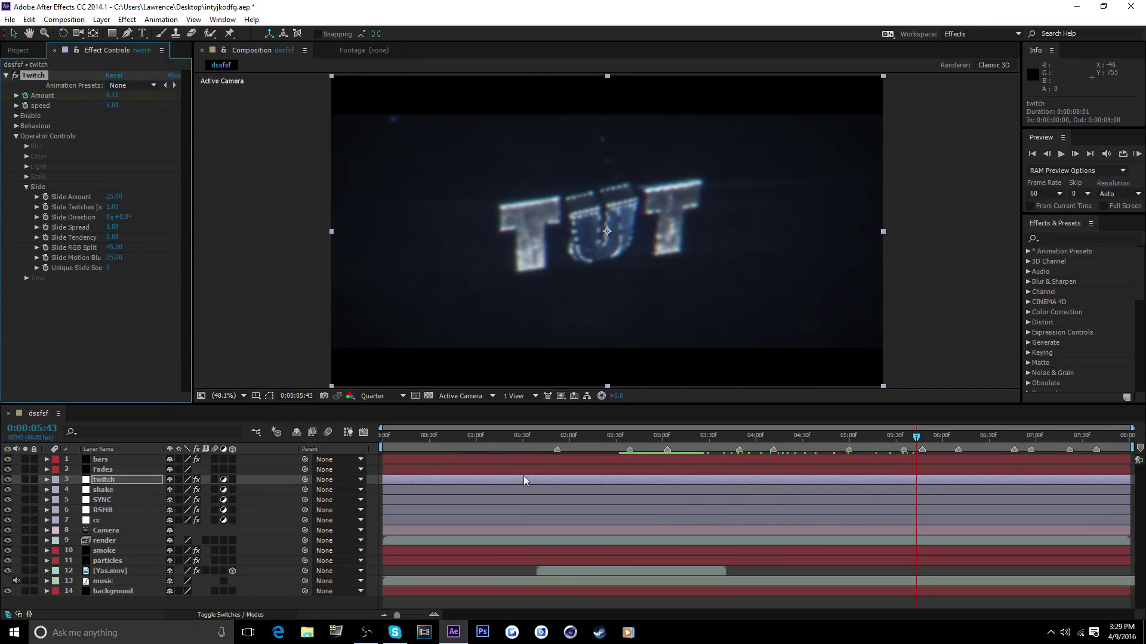
Duplicate the Yas.mov layer at 0:00:05:00 and move the copy along the timeline to start at 0:00:04:49.
click(148, 603)
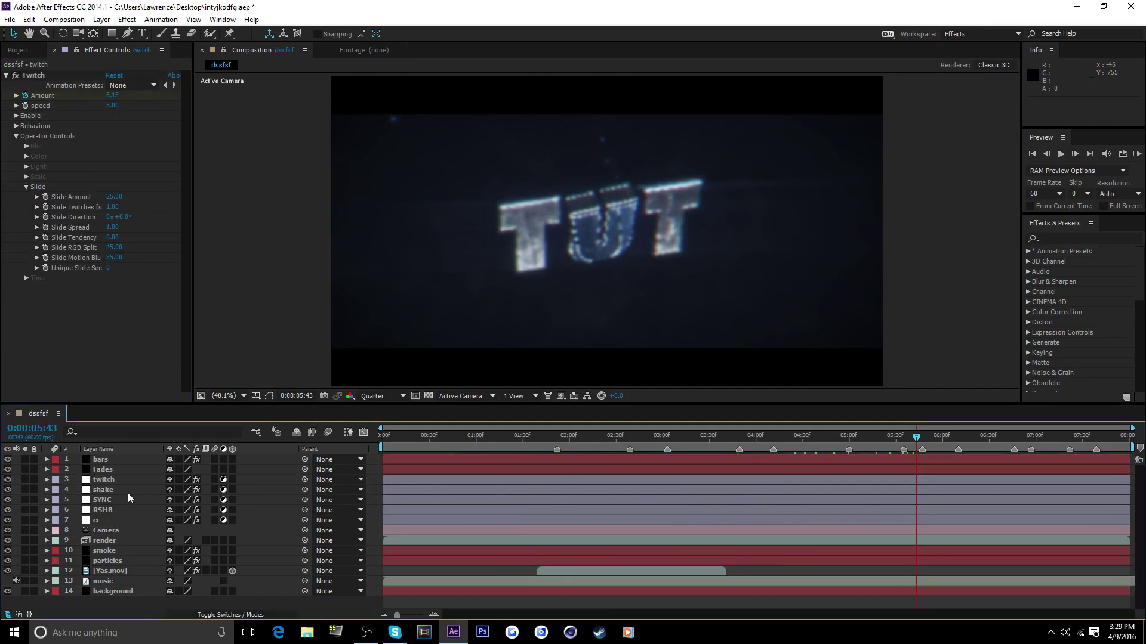
drag(486, 435, 848, 462)
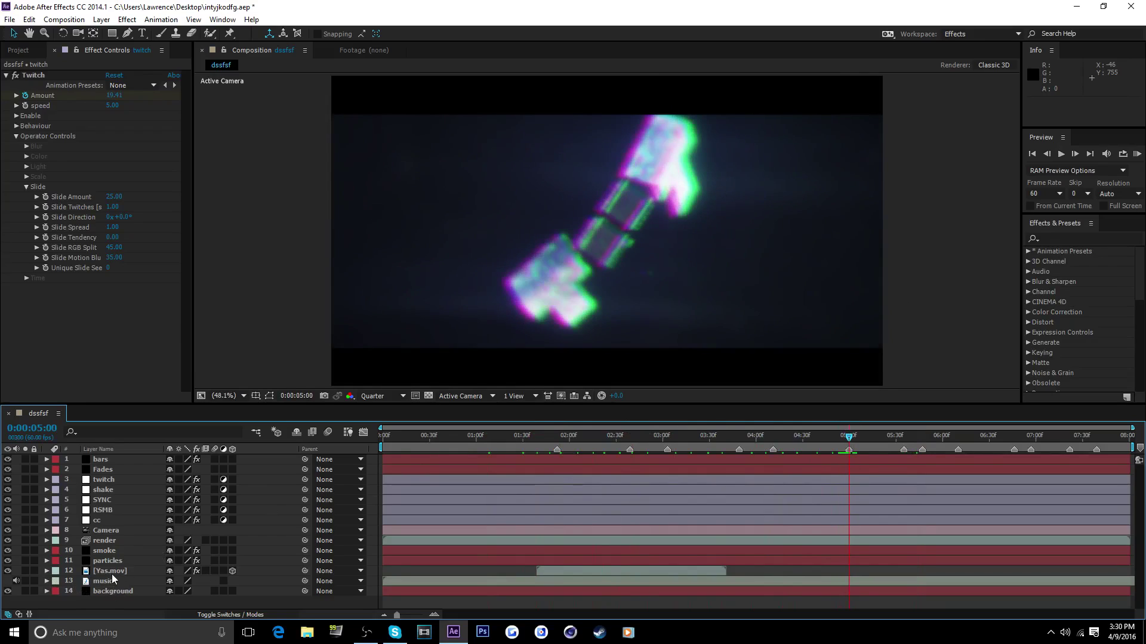
click(115, 570)
key(ctrl+c)
key(ctrl+v)
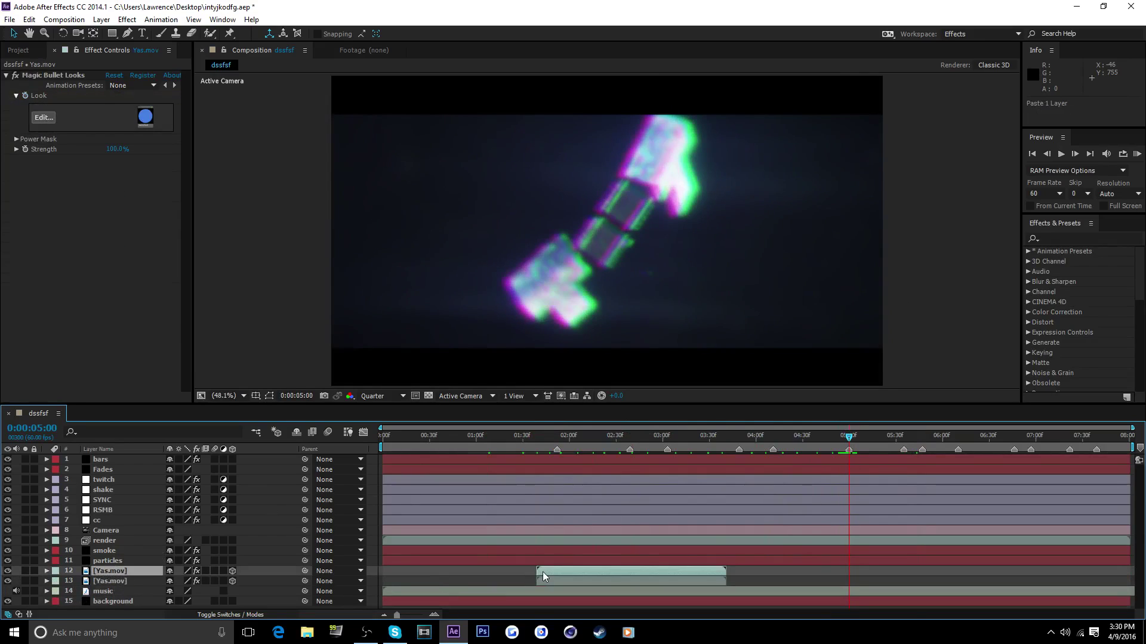
drag(543, 572, 841, 564)
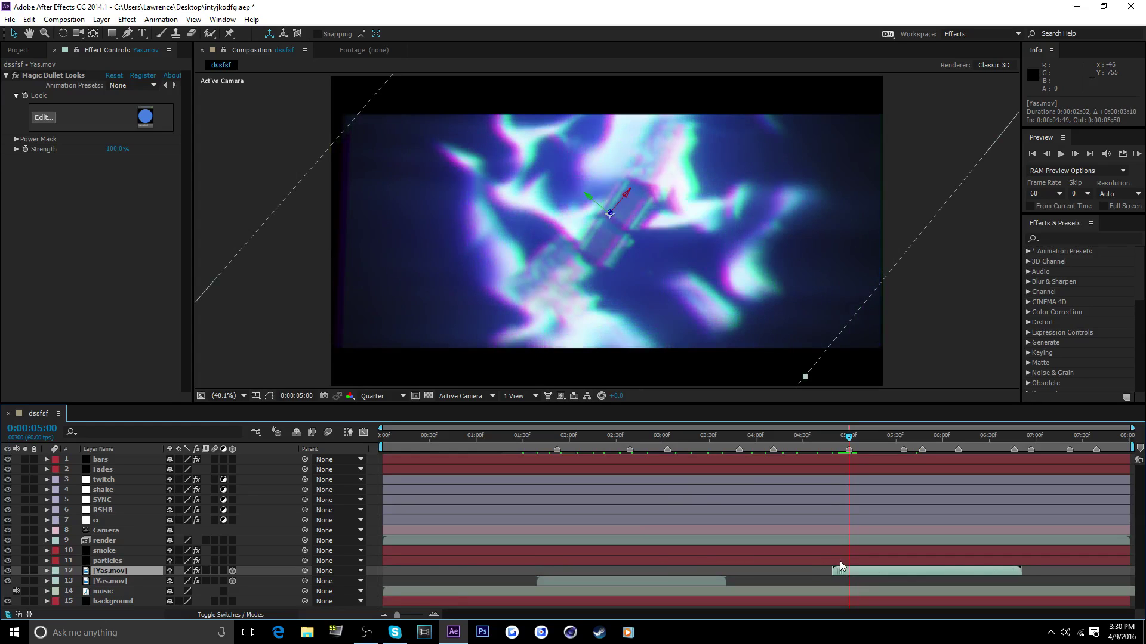
Scrub to 0:00:05:48 and RAM preview the composition to check the duplicated Yas.mov clip.
drag(869, 443, 923, 443)
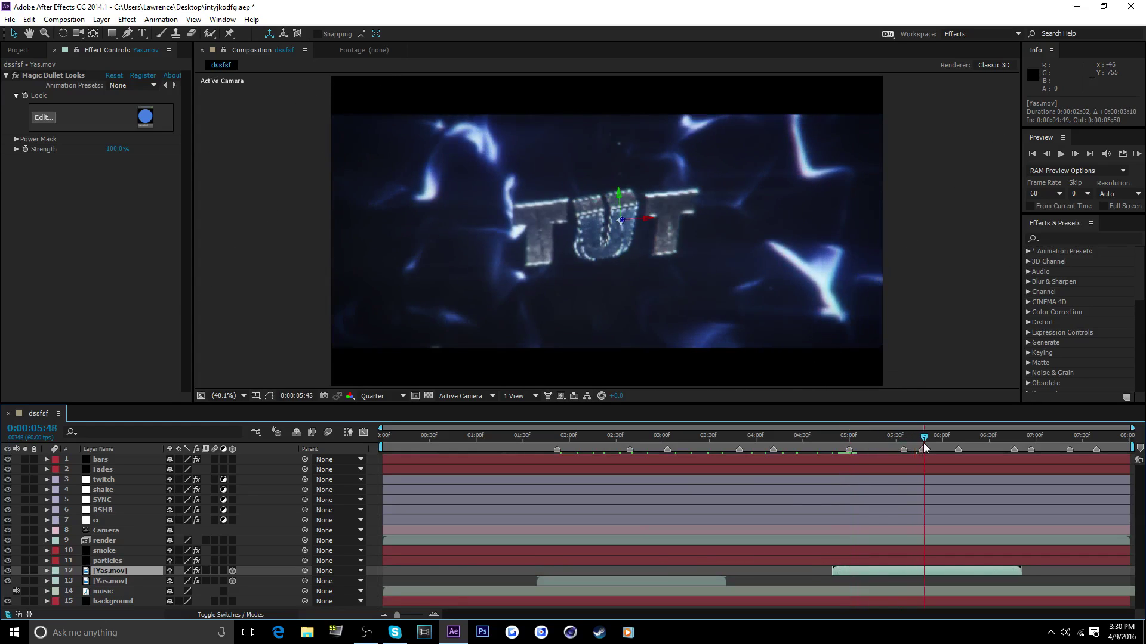
click(1138, 153)
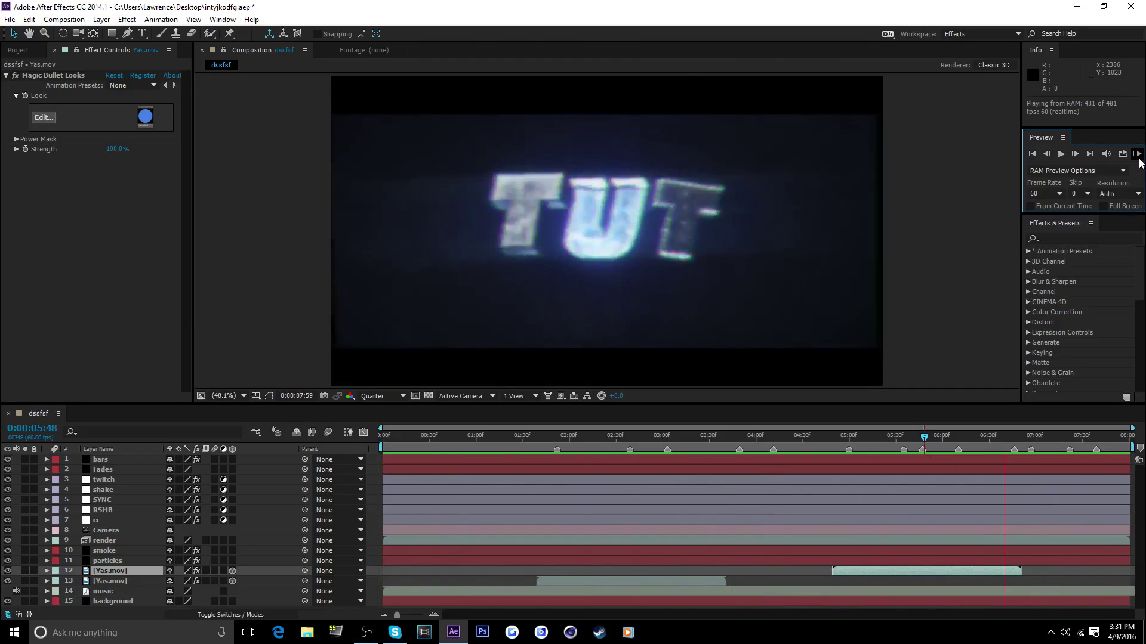
click(1137, 156)
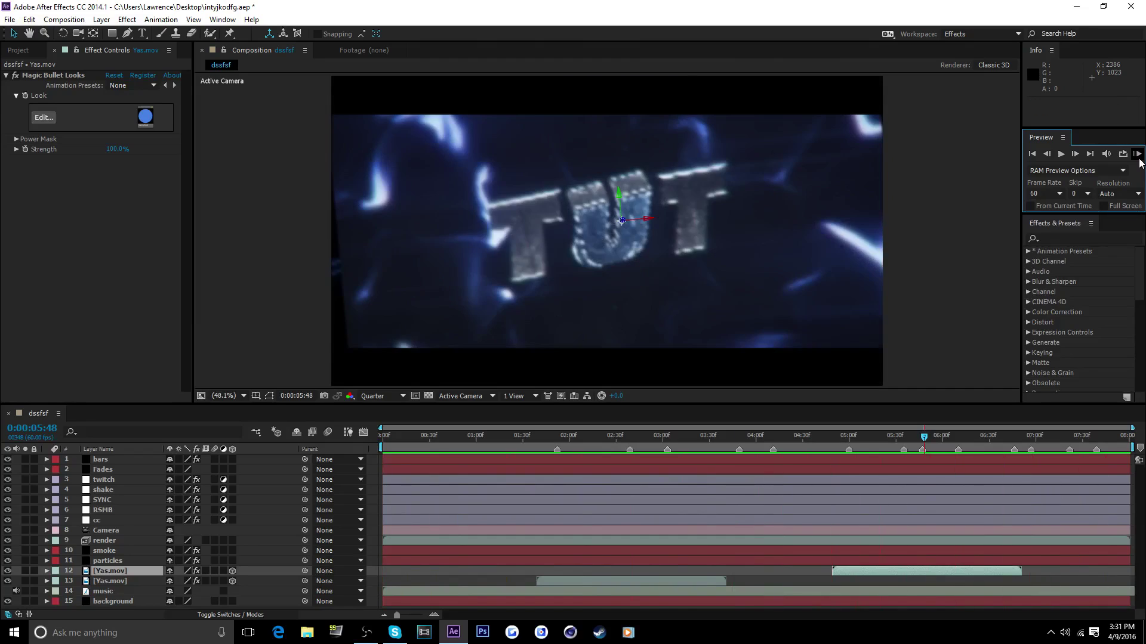
Create a new adjustment layer directly above the twitch layer and apply the Transform effect to it.
key(ctrl+alt+y)
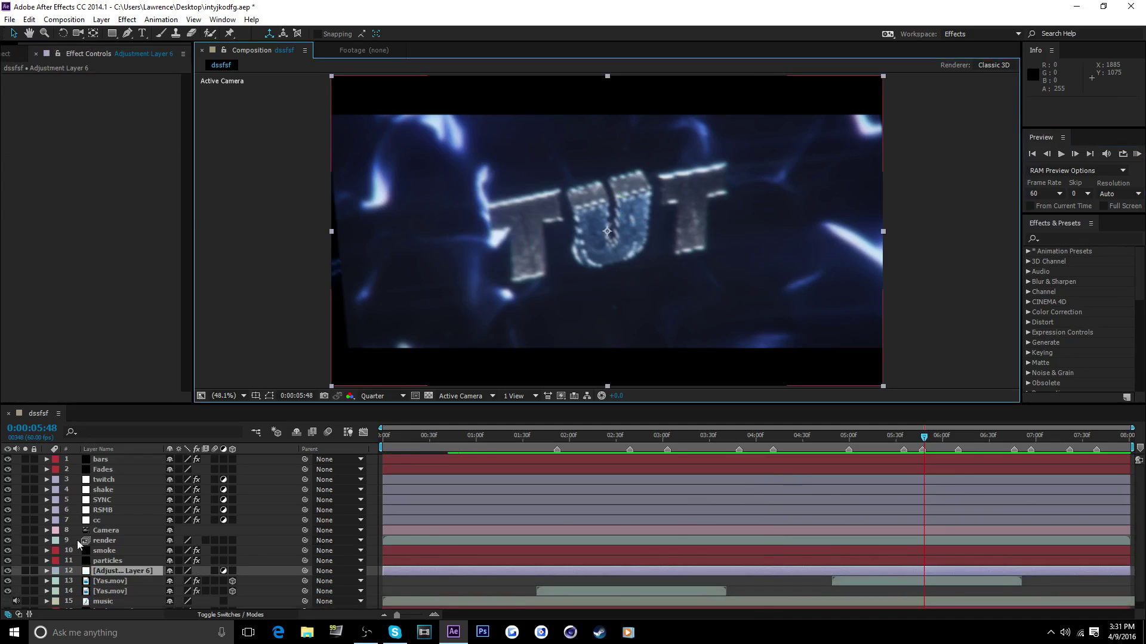
drag(117, 570, 119, 478)
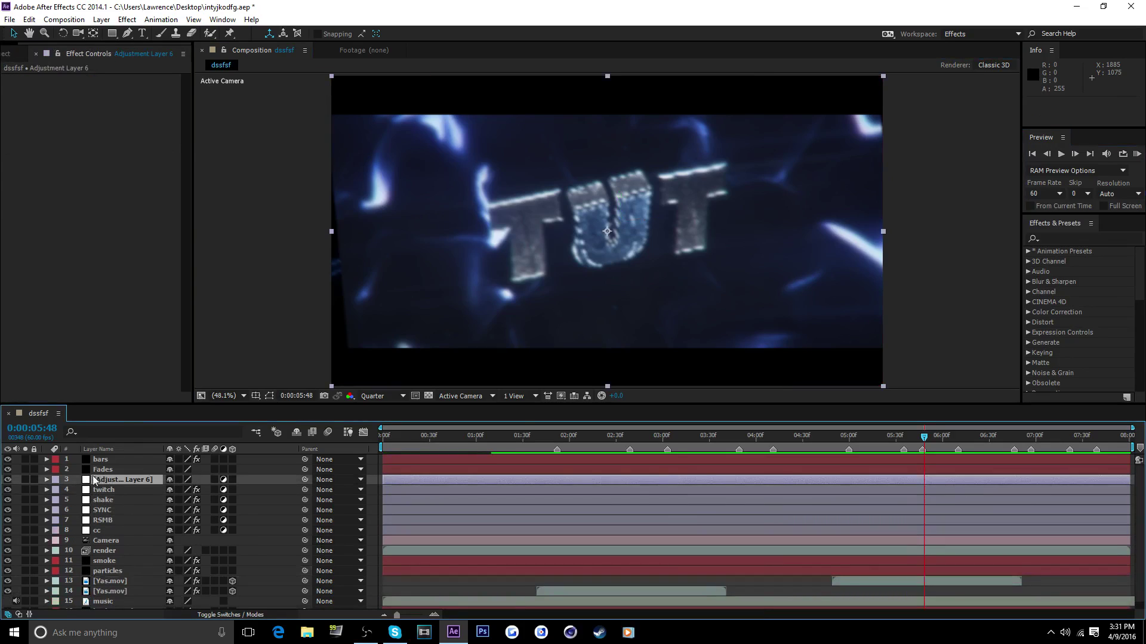
click(1058, 237)
text(trans)
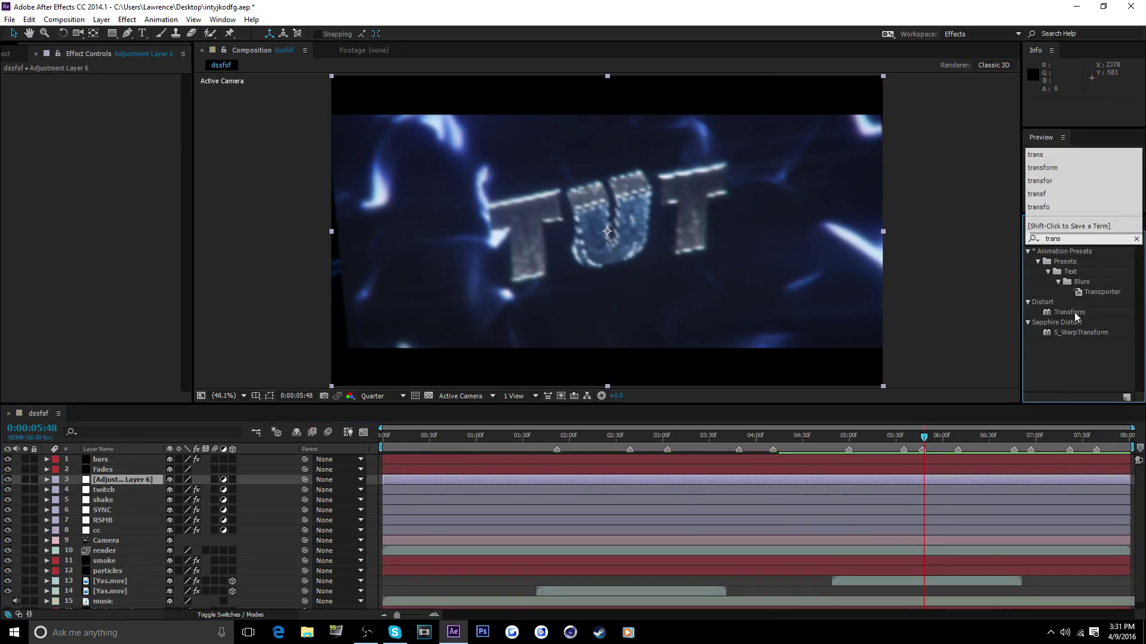
drag(1068, 312, 120, 482)
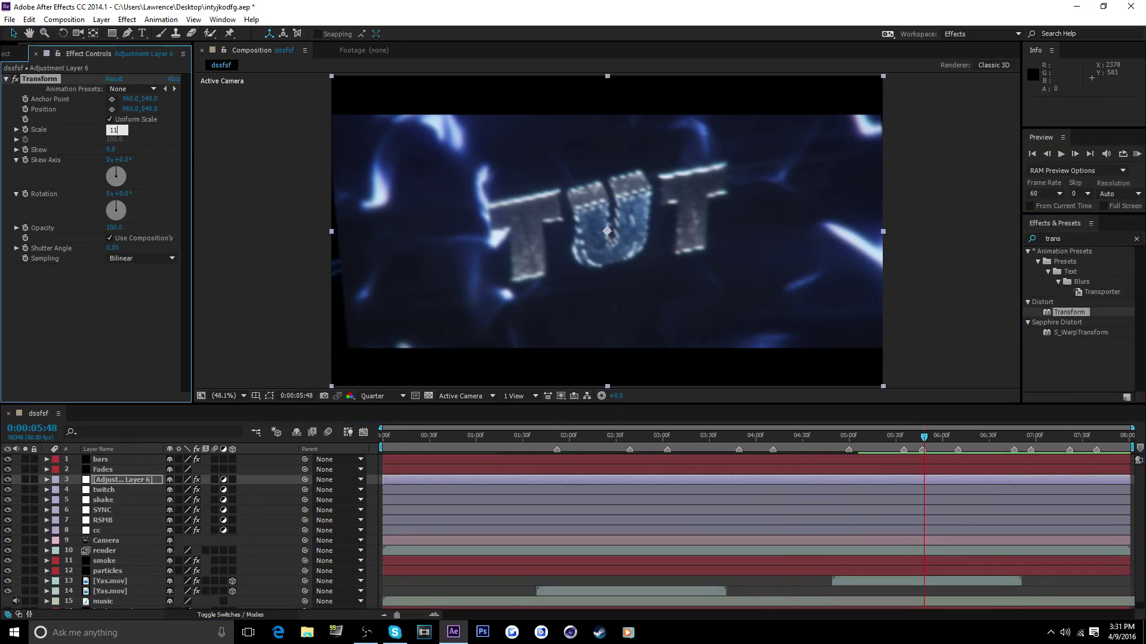
Set the Transform effect's Scale to 110 on the new adjustment layer and scrub through to the end of the composition.
text(110)
key(Return)
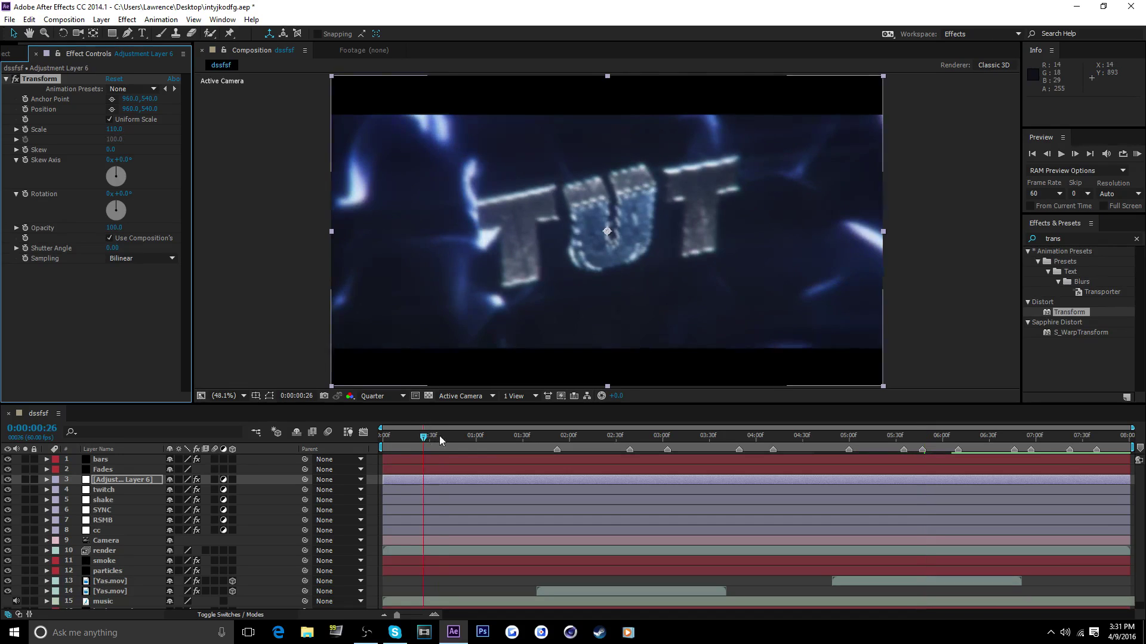
drag(439, 435, 1132, 459)
Rename the new adjustment layer as extra scale and clear the effects search.
click(8, 57)
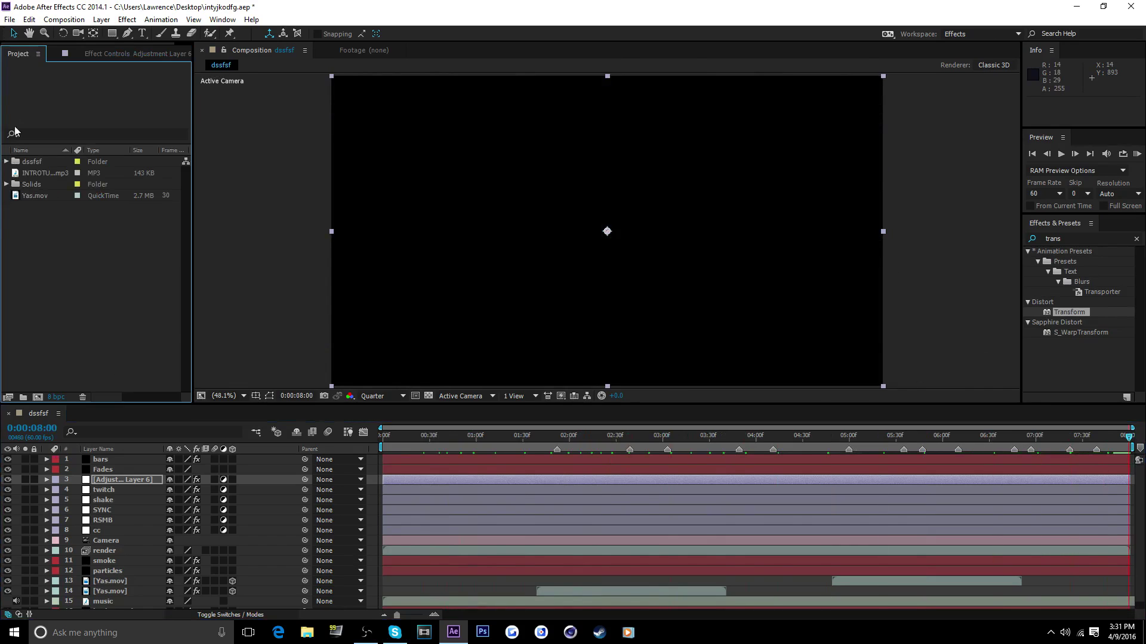
right_click(108, 481)
click(113, 465)
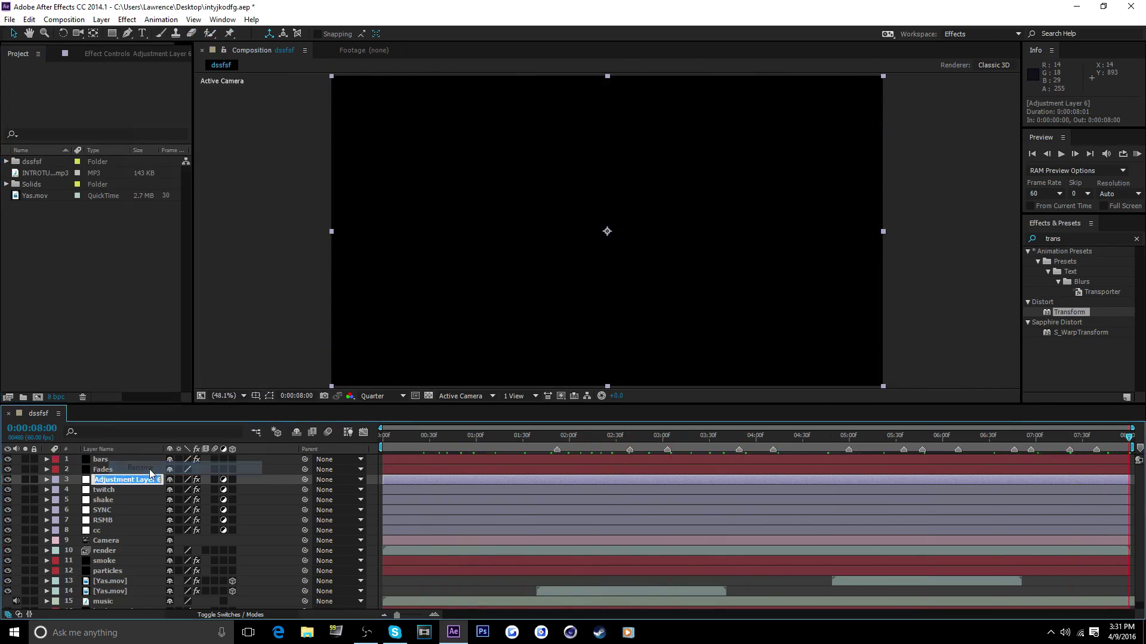
text(extra scal)
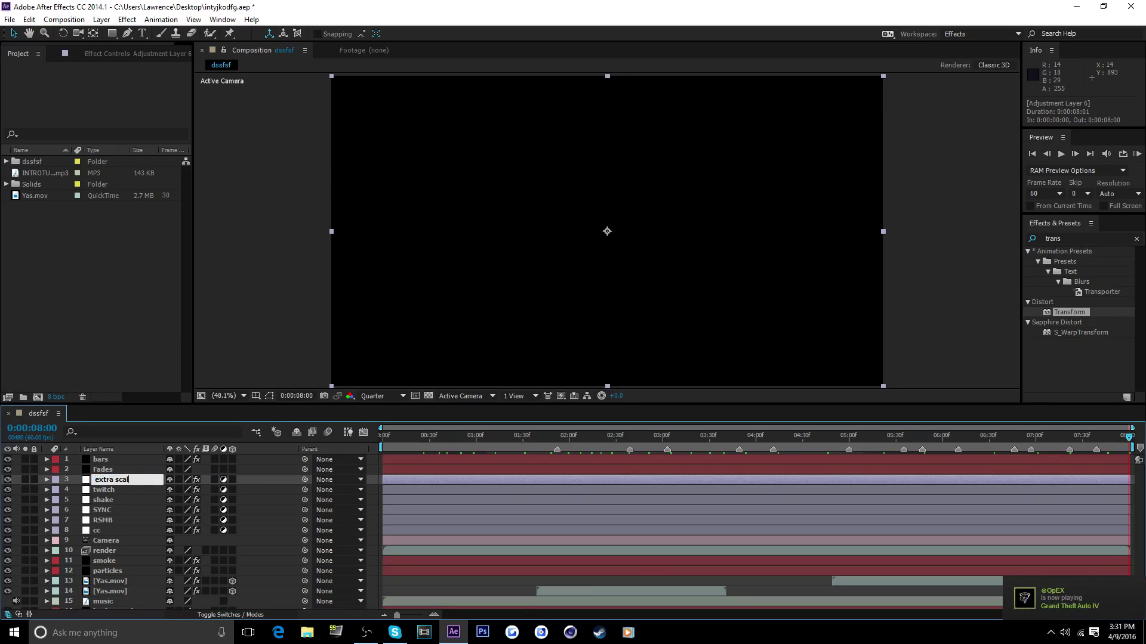
text(e)
key(Return)
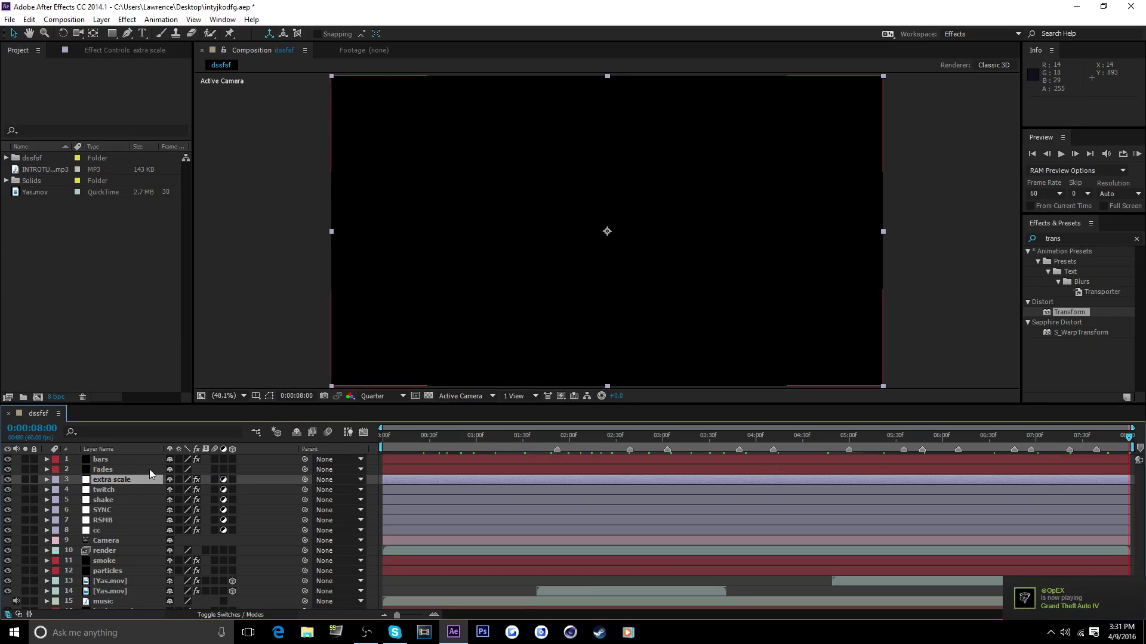
click(1136, 238)
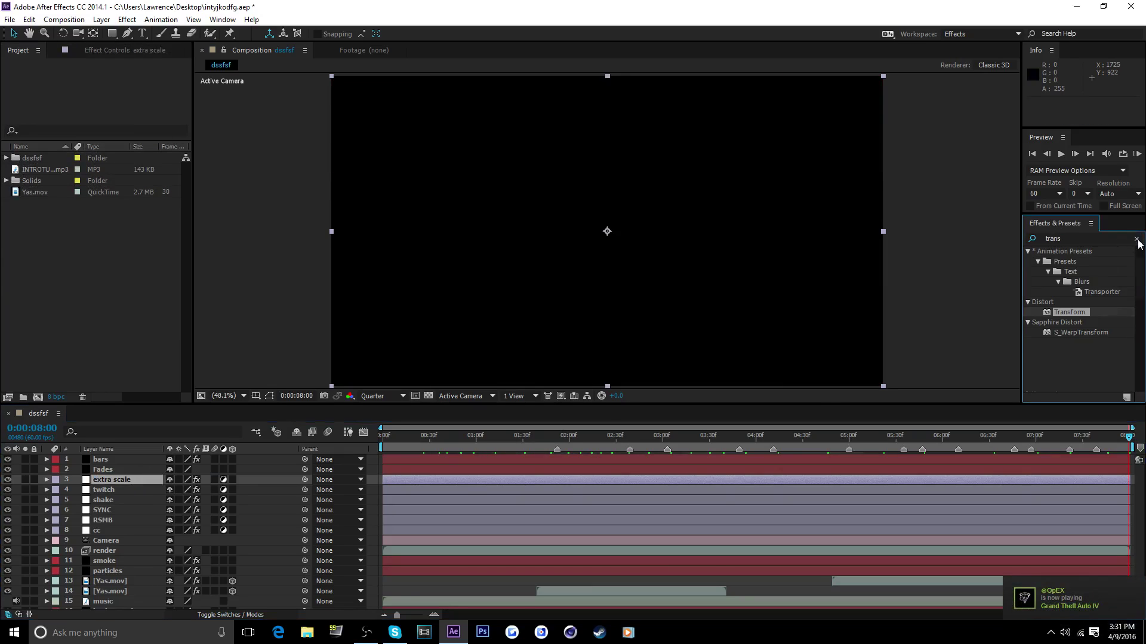
RAM preview the whole composition and open the Windows sound options during playback.
click(1138, 154)
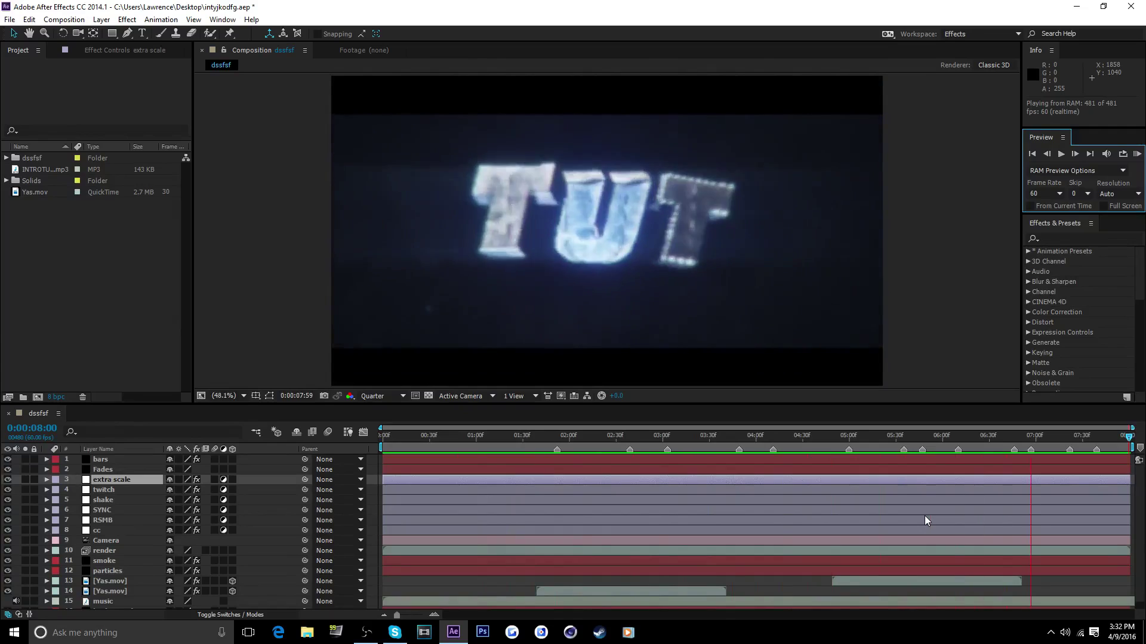
right_click(1065, 632)
click(1053, 564)
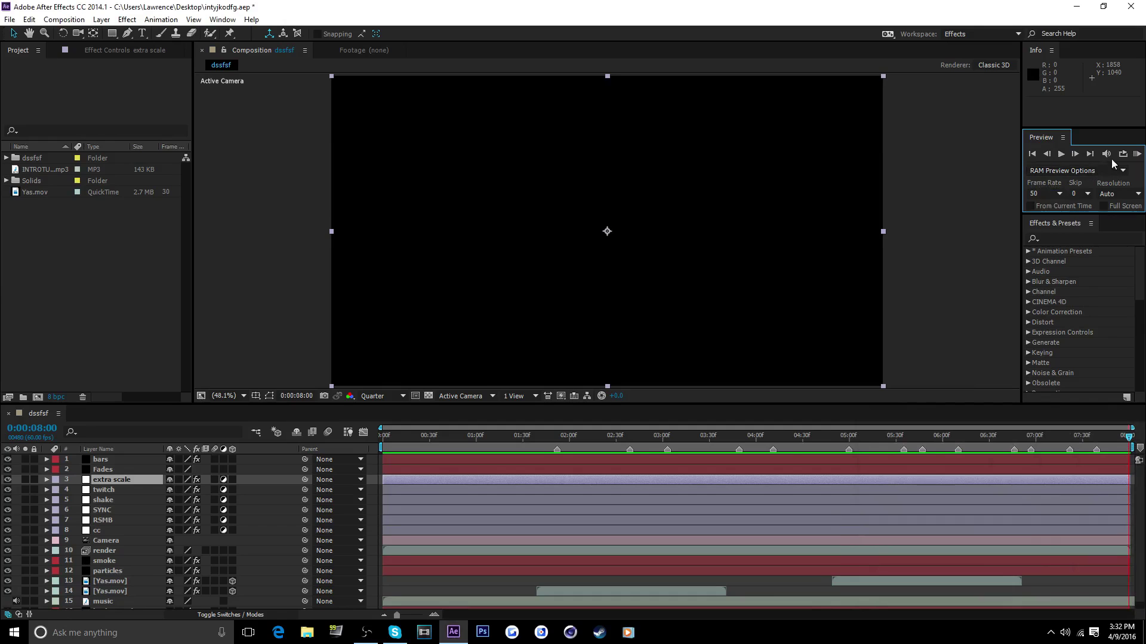
click(1136, 155)
RAM preview the intro from the current time, starting at 0:00:04:24.
mouse_move(807, 446)
mouse_down()
mouse_move(861, 452)
mouse_move(793, 452)
mouse_up()
click(1030, 206)
click(1137, 154)
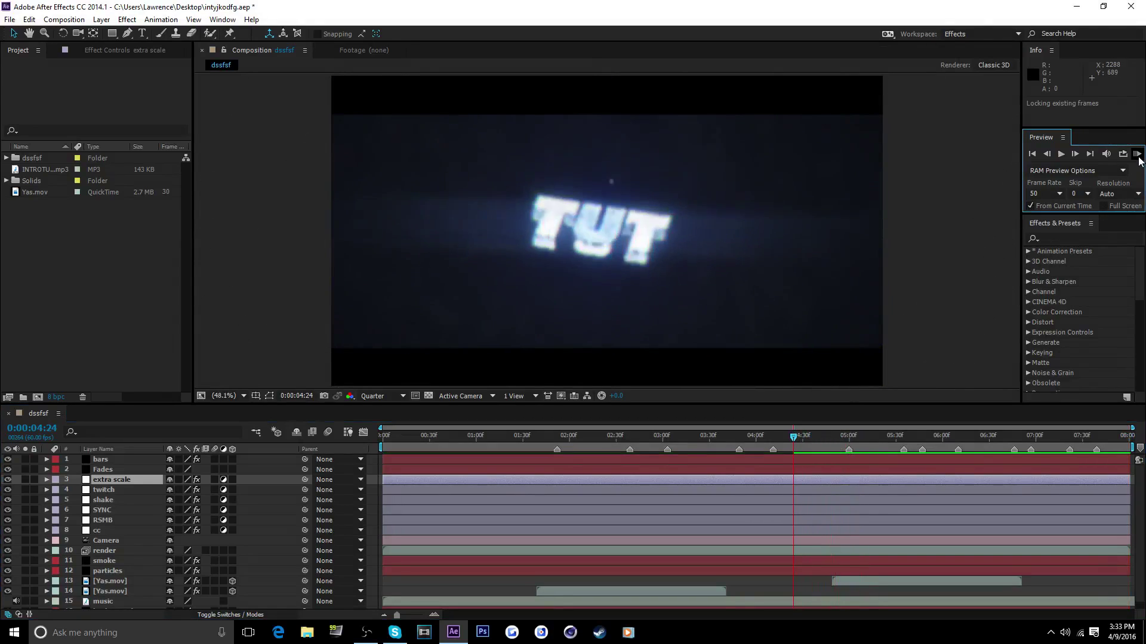
click(934, 524)
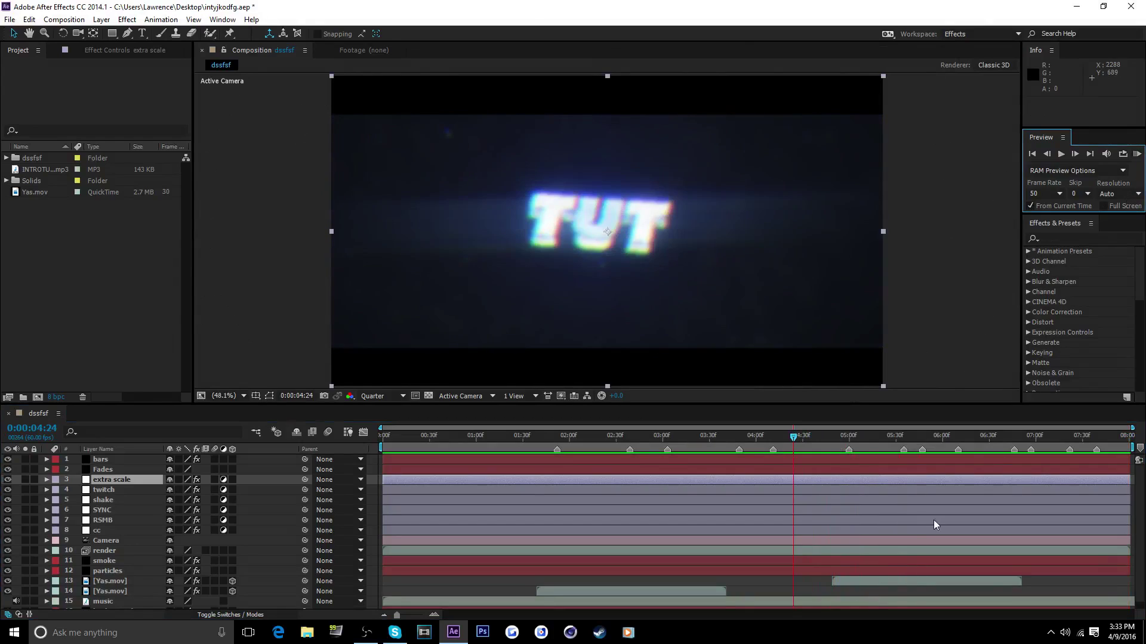
Shift the second Yas.mov clip to start at 0:00:04:50 and RAM preview the full composition at a frame rate of 60.
drag(847, 582, 849, 583)
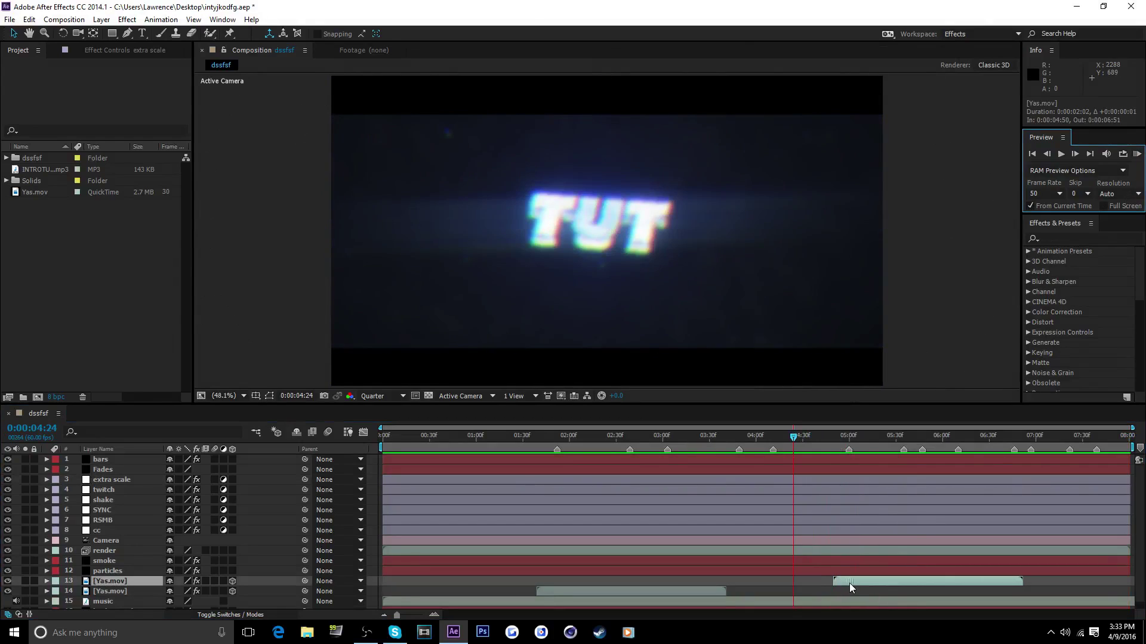
click(1031, 206)
click(1059, 193)
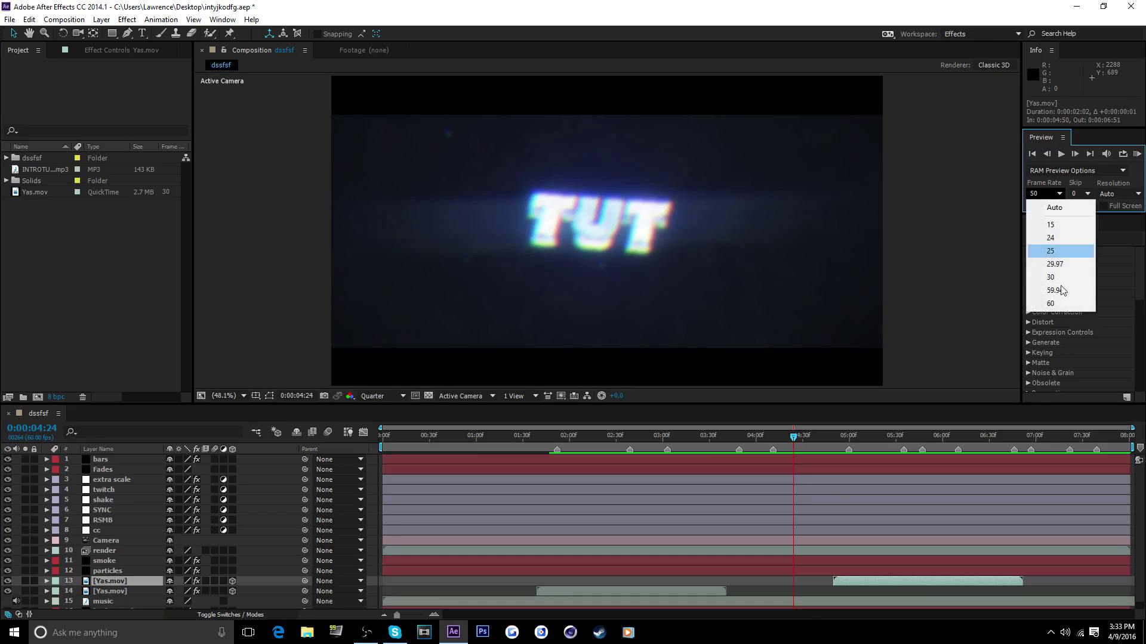
click(1044, 309)
click(1137, 155)
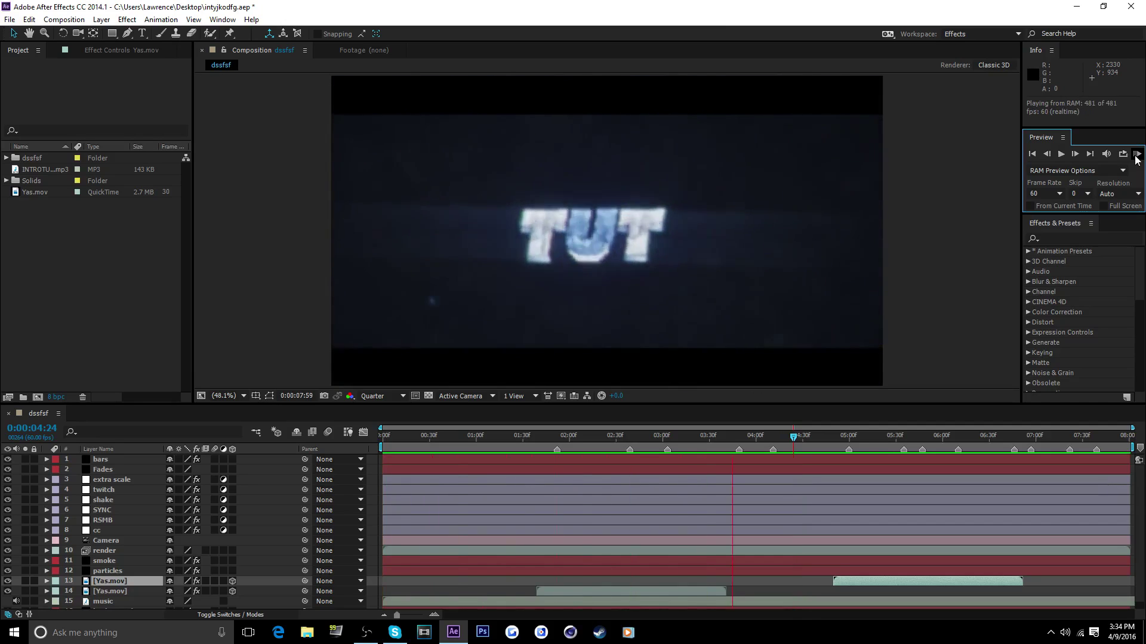
click(1137, 154)
Move the first CC Jaws Completion keyframe on the bars layer slightly earlier, to 0:00:01:44, and RAM preview the timing.
click(84, 460)
key(u)
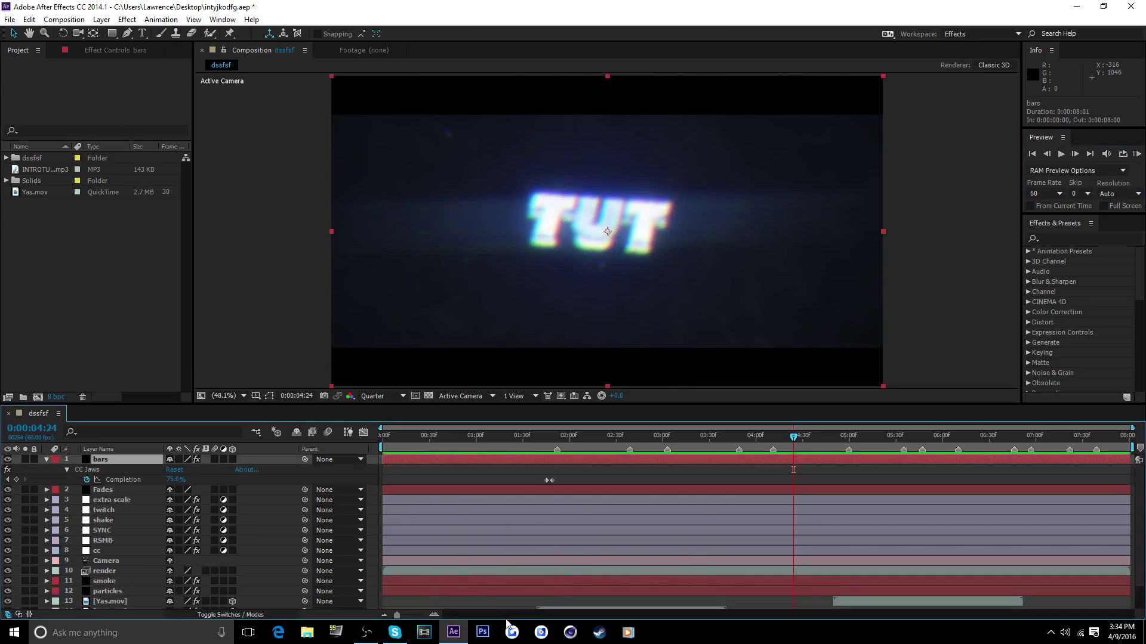
click(544, 481)
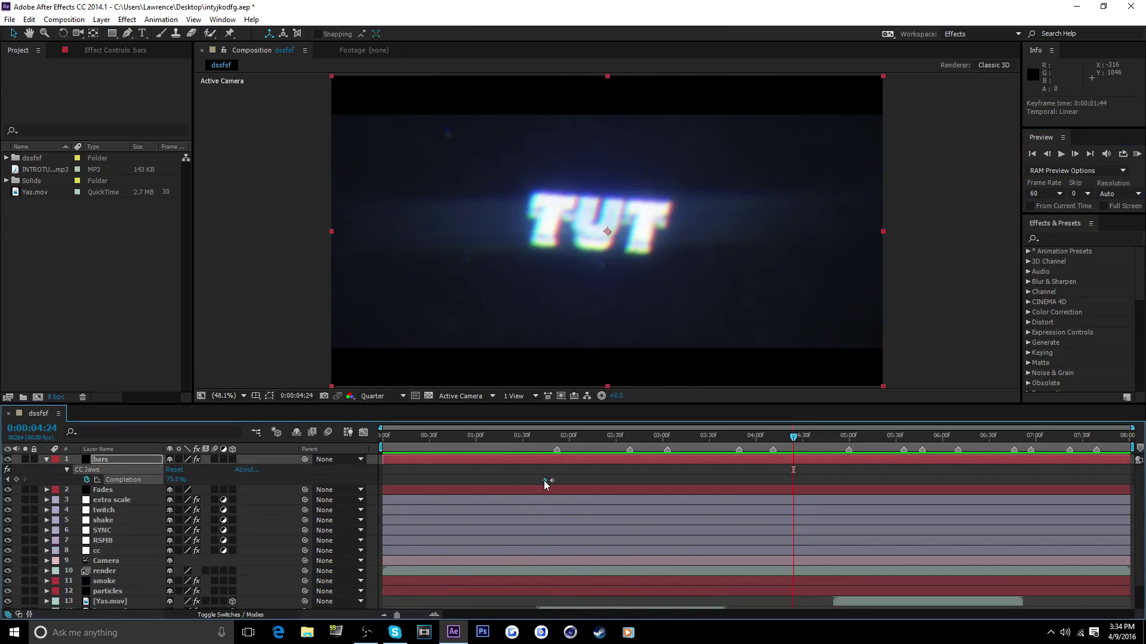
click(1138, 155)
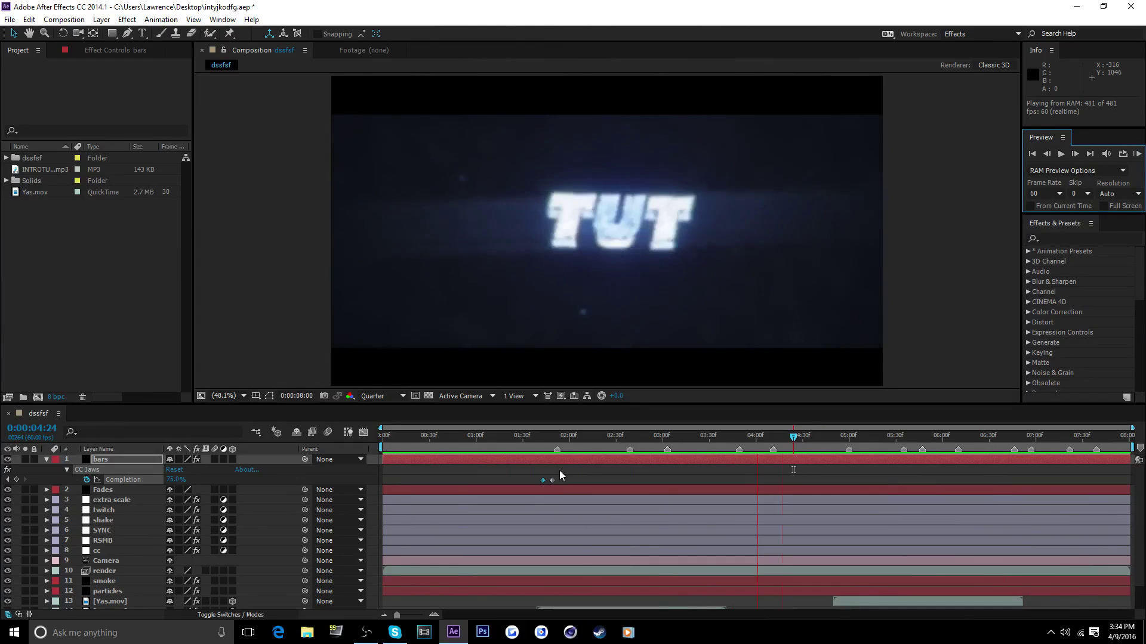
key(space)
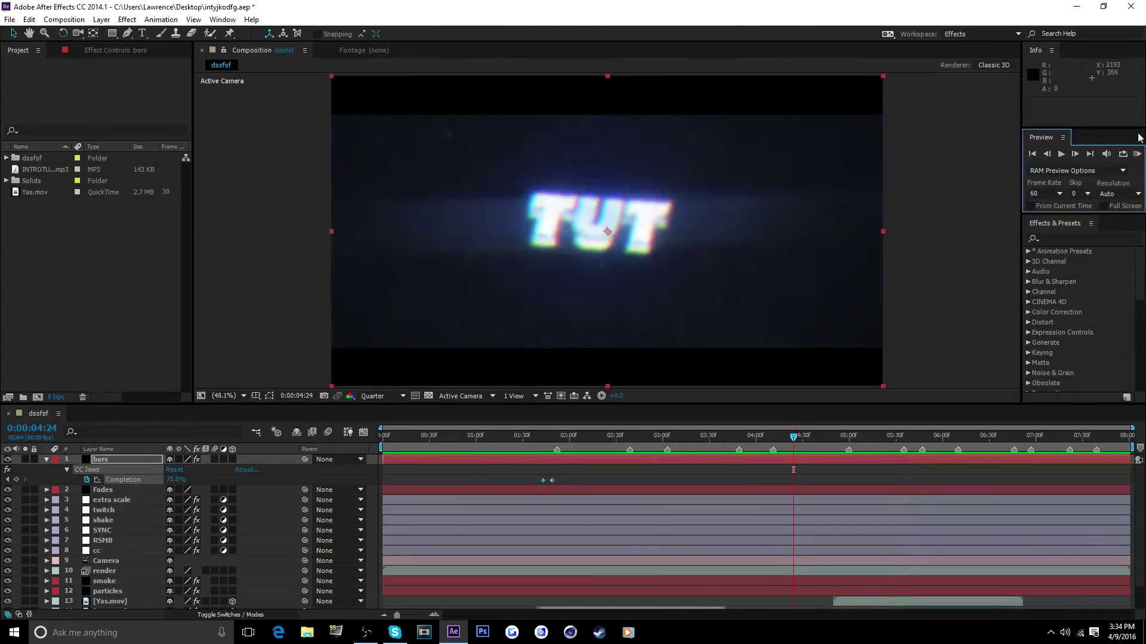
click(1137, 154)
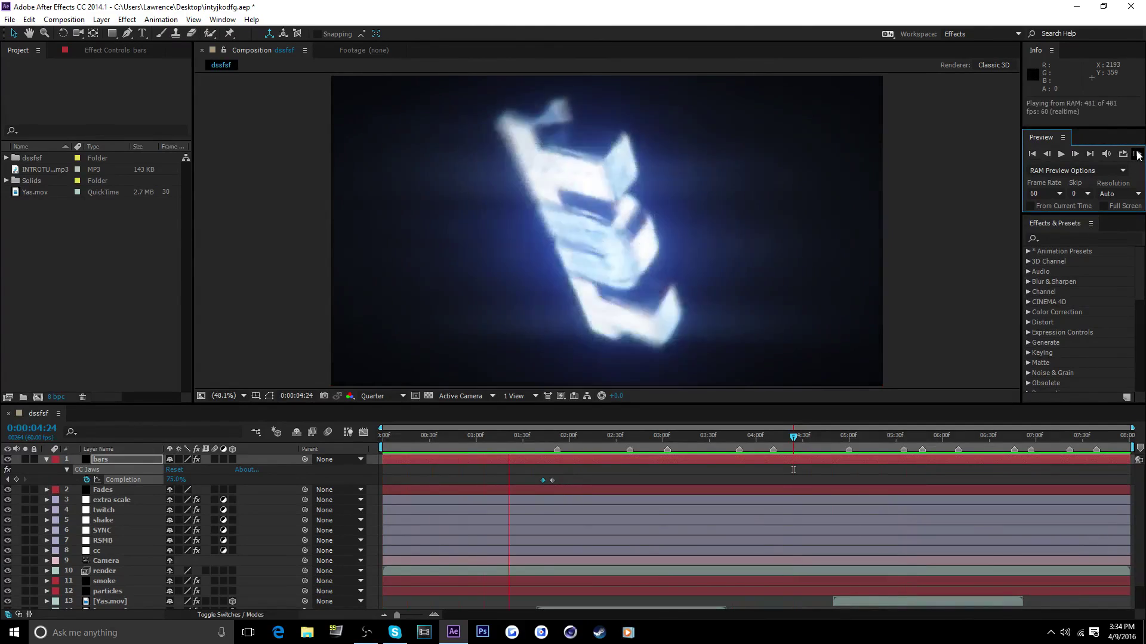
key(space)
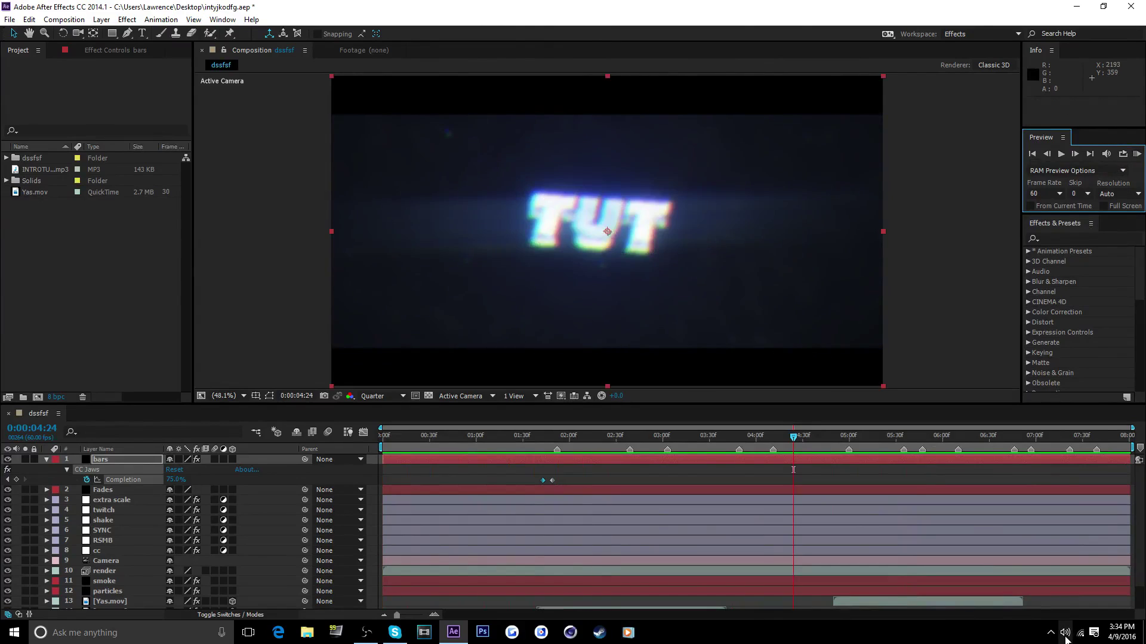
Set the After Effects volume to 5 in the Windows Volume Mixer and close the mixer.
right_click(1066, 632)
click(1048, 571)
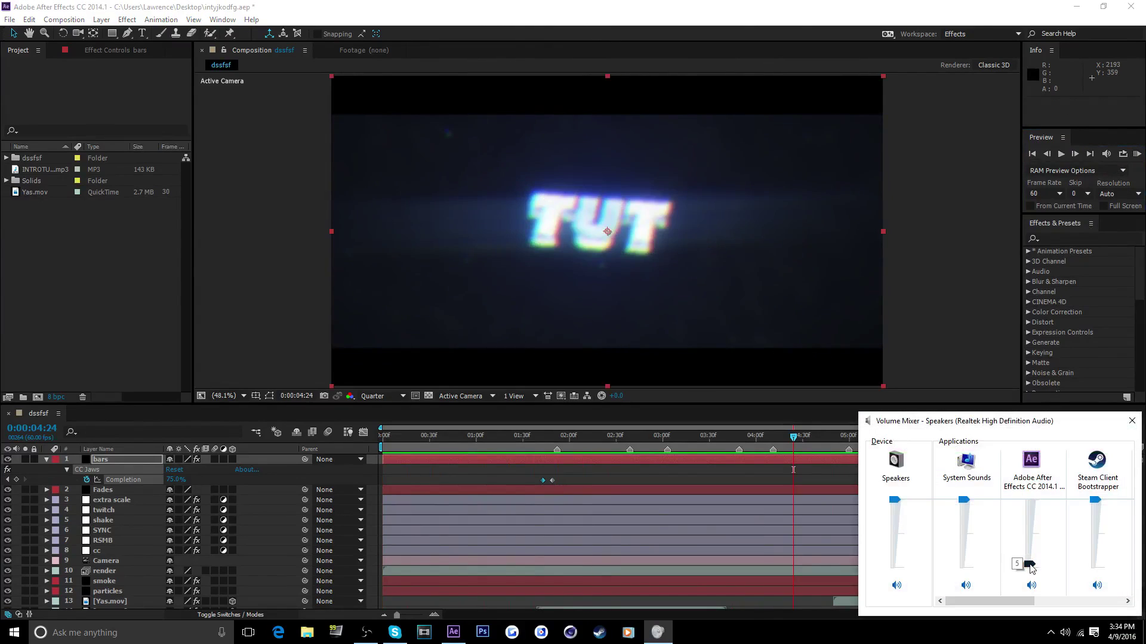
click(1131, 420)
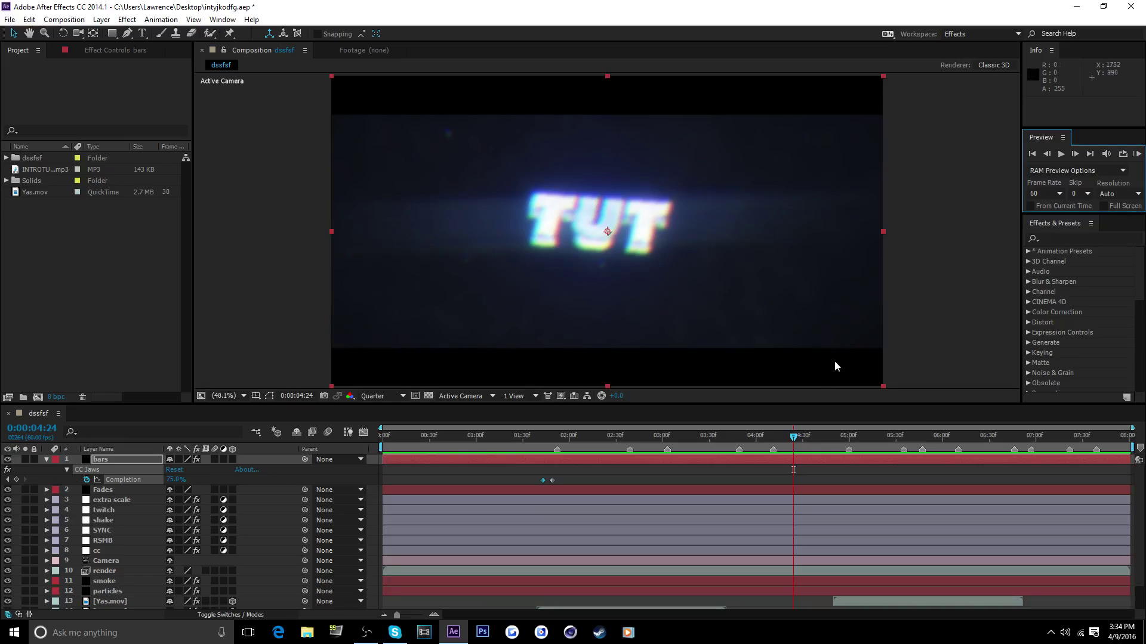
Delete all markers from the composition timeline, with the bars layer collapsed, and save the project.
right_click(559, 454)
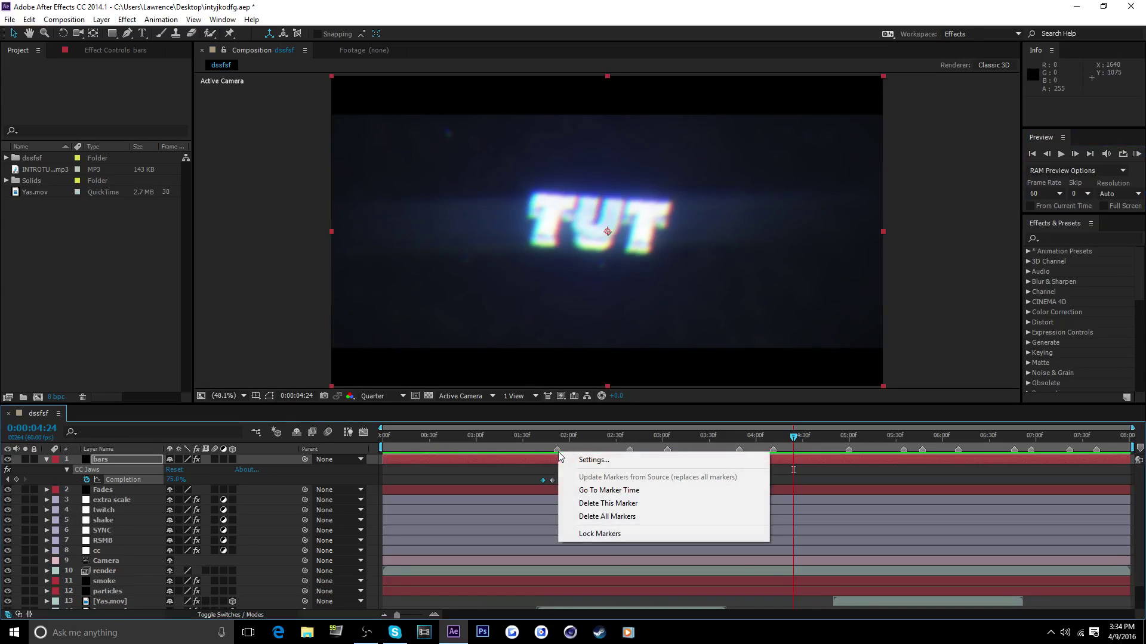
click(597, 514)
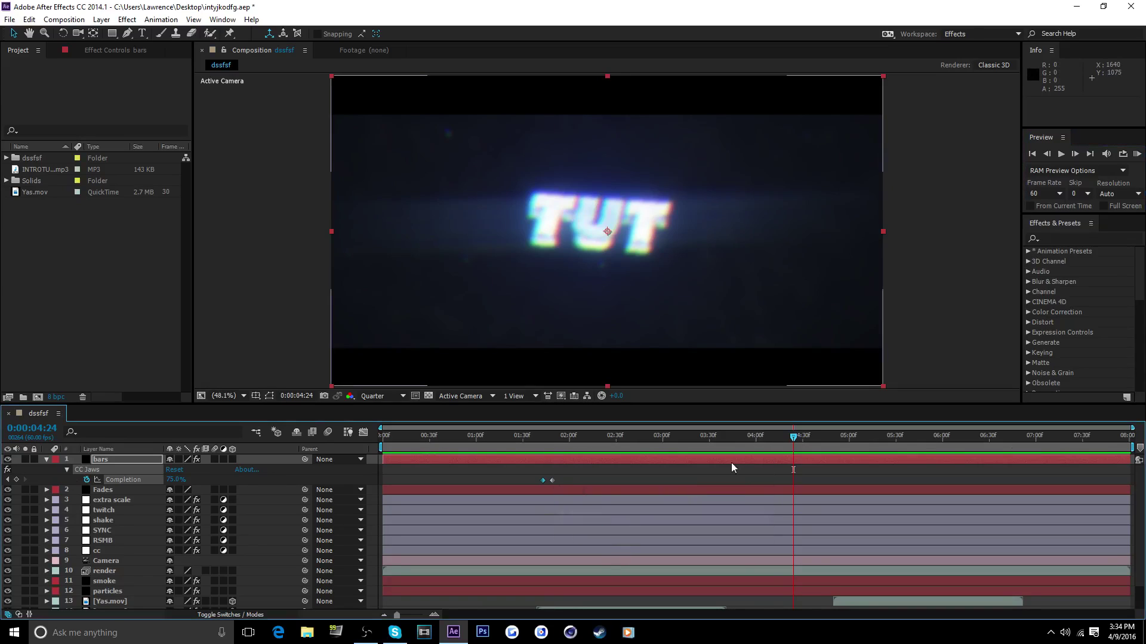
click(47, 459)
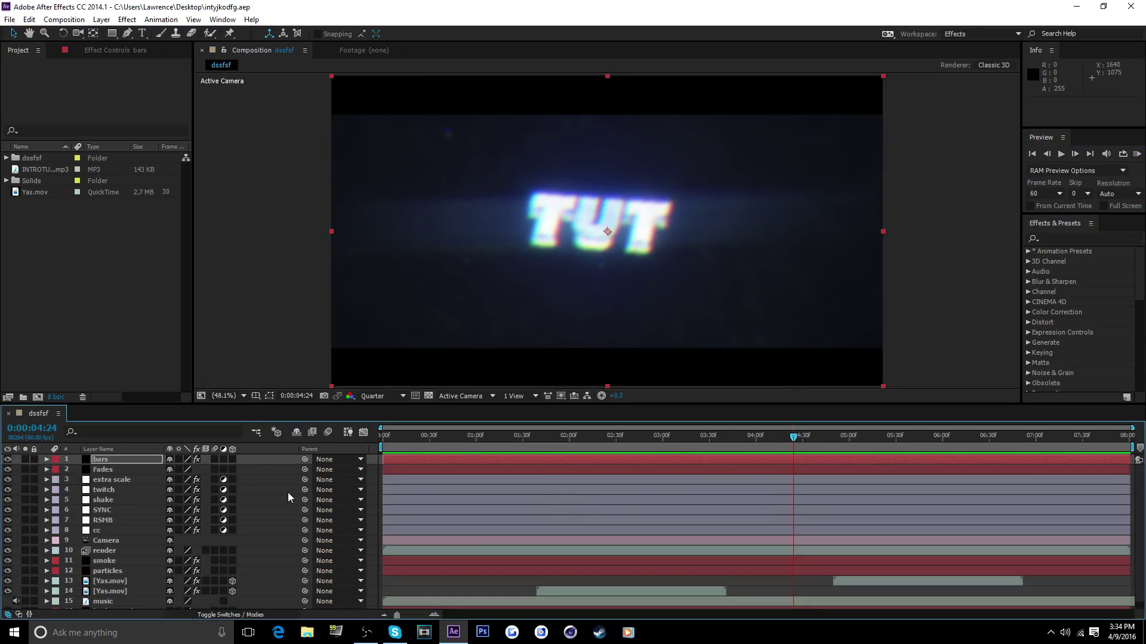
RAM preview the full composition again to check the effects against the music, discarding the extra adjustment layer above bars.
key(ctrl+alt+y)
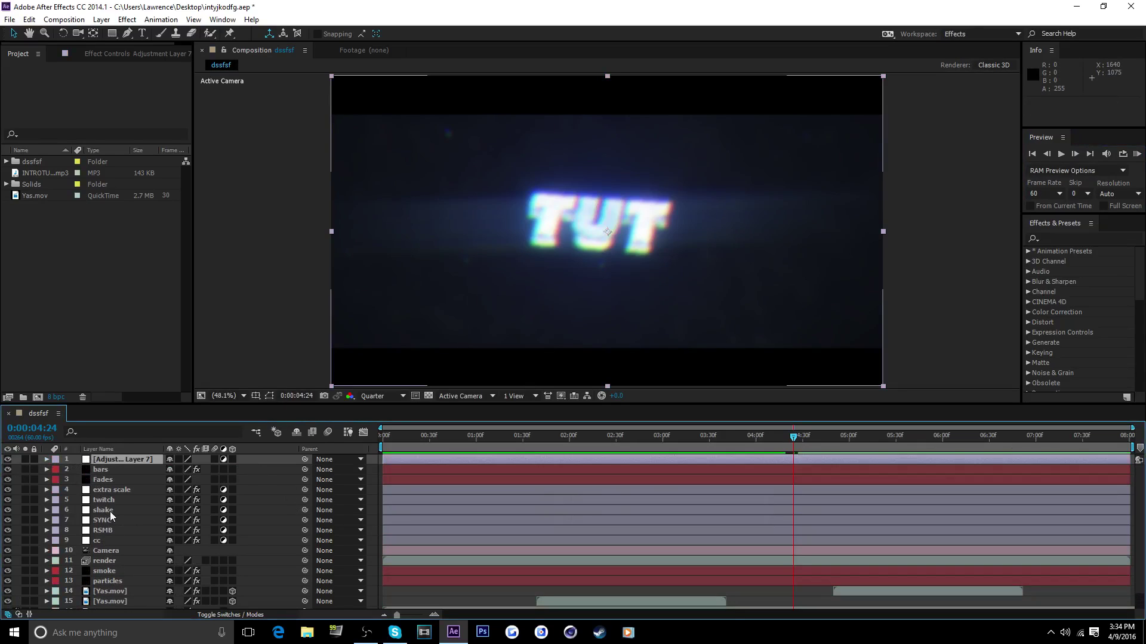
key(Delete)
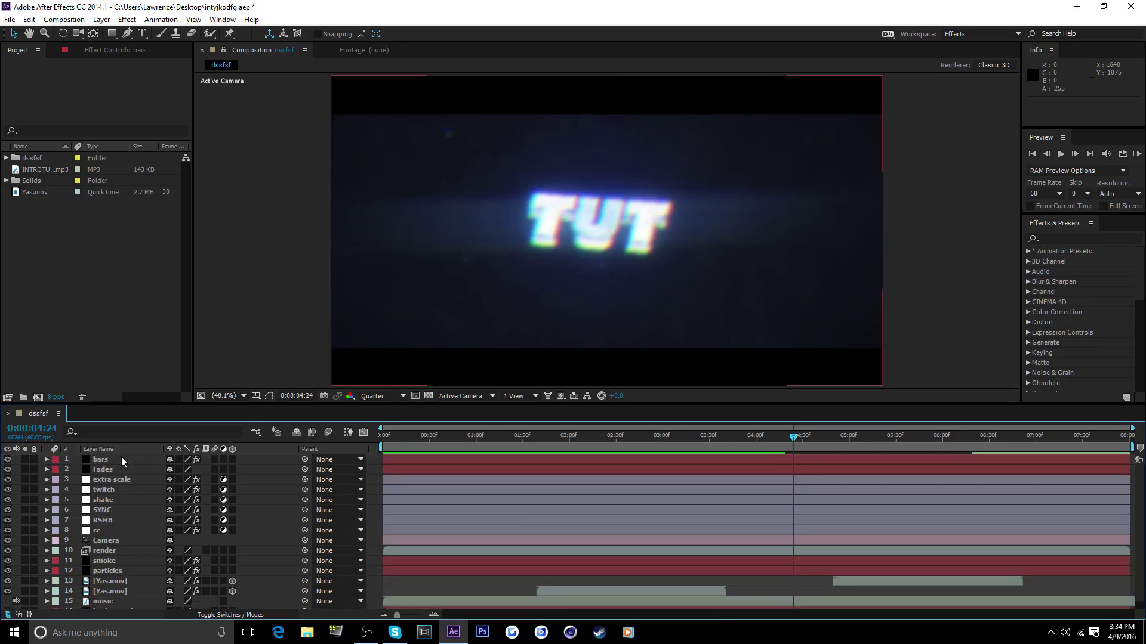
drag(804, 434, 567, 437)
click(1138, 155)
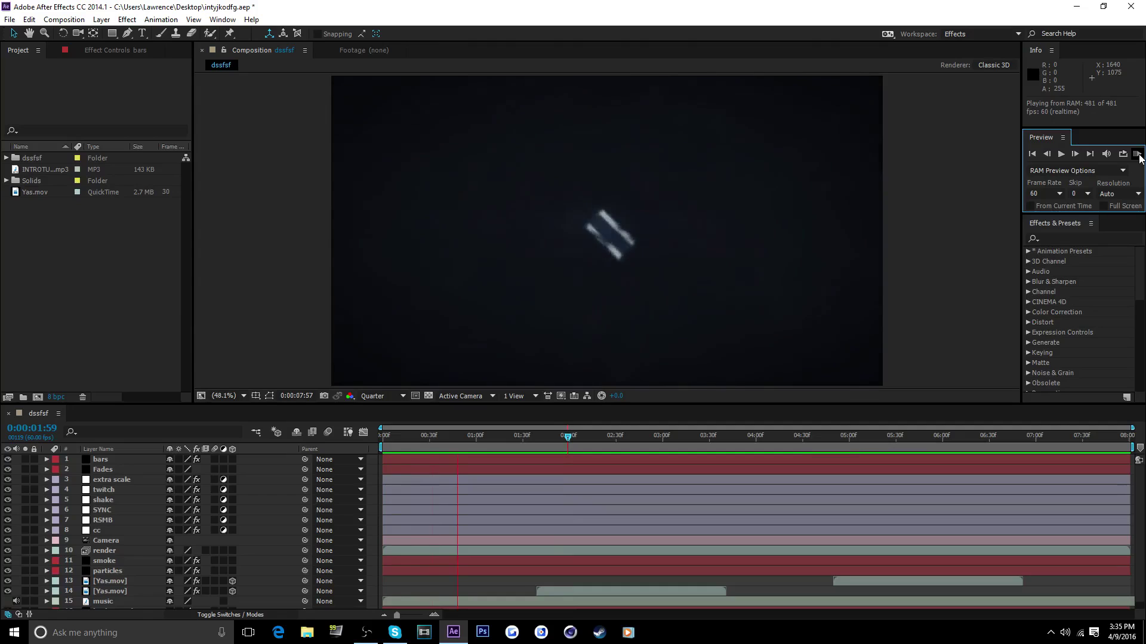
drag(616, 438, 546, 456)
key(KP_Decimal)
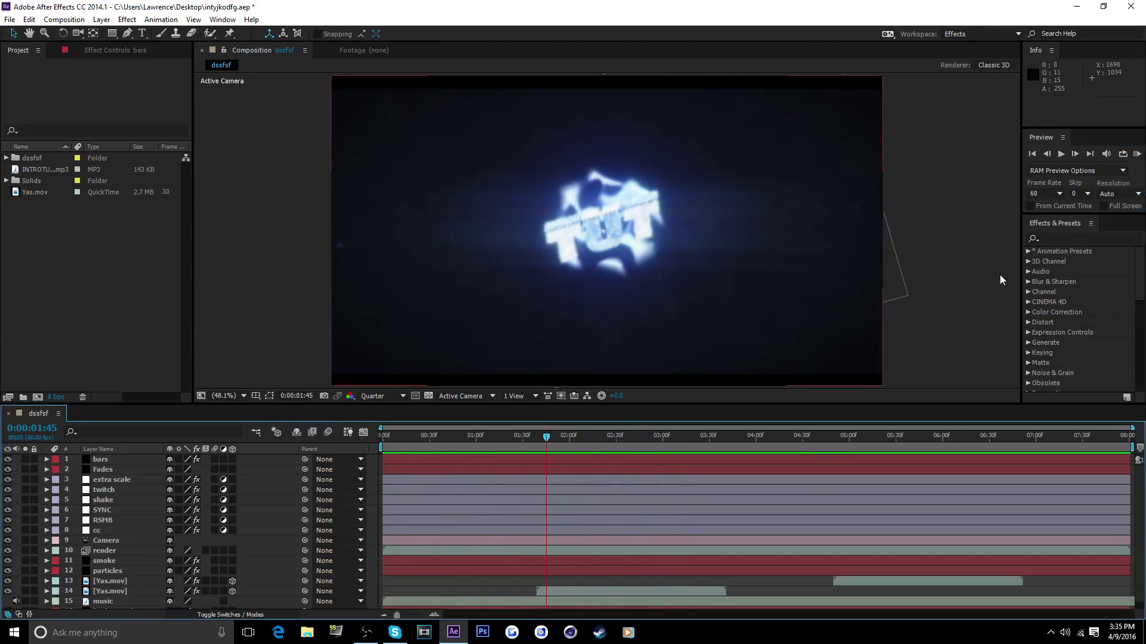
click(1137, 154)
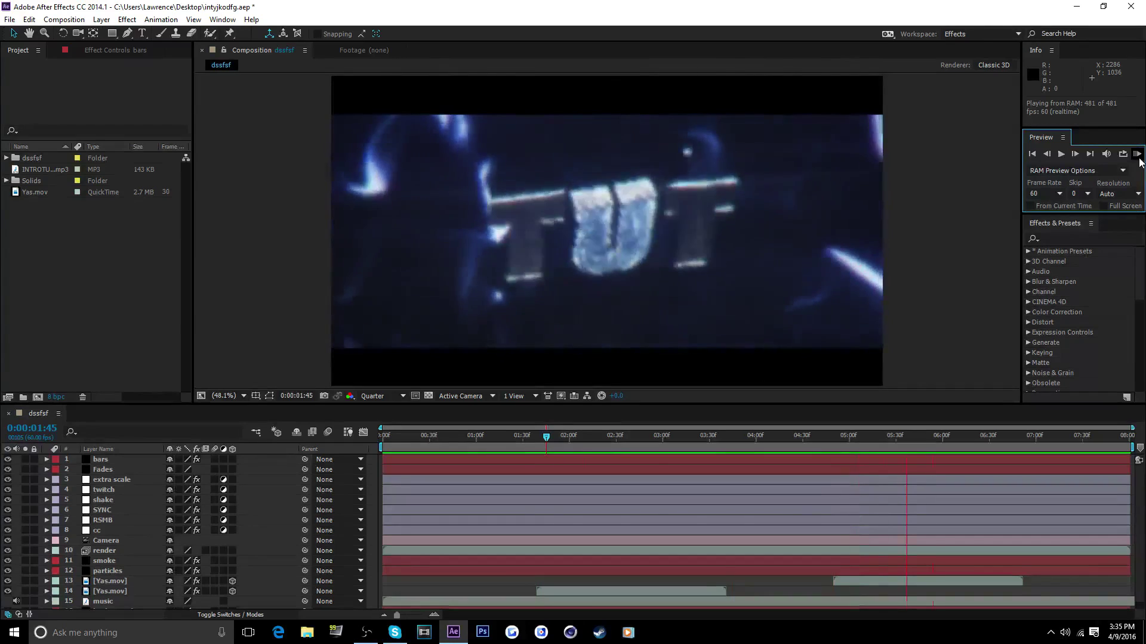
click(1138, 158)
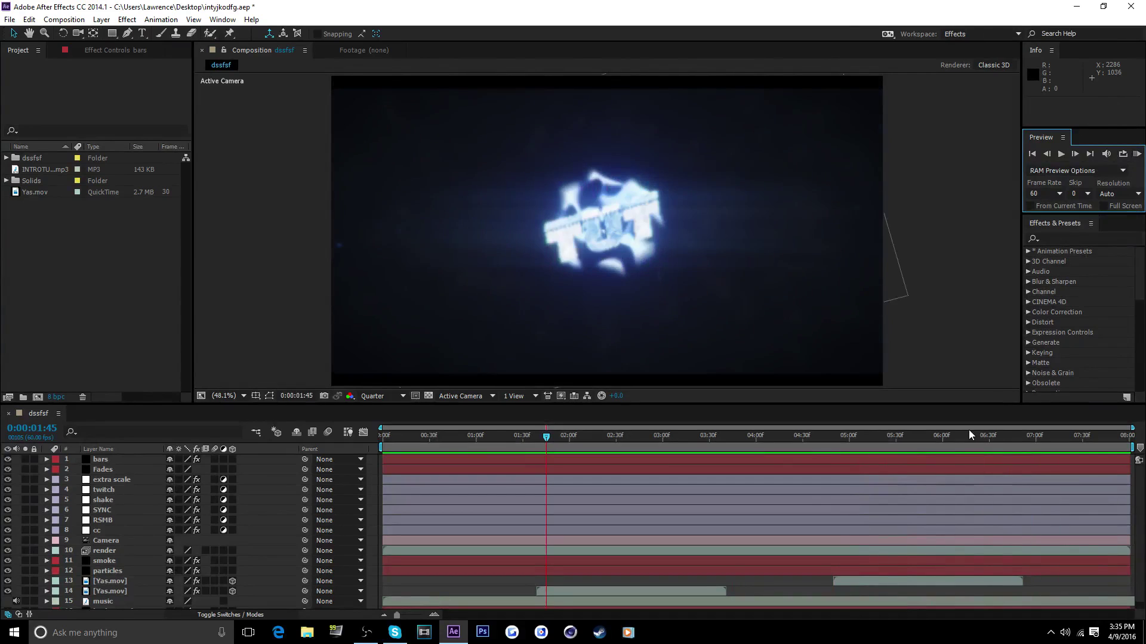
Add an adjustment layer, place it directly above the extra scale layer and rename it Displace.
drag(969, 432, 1033, 457)
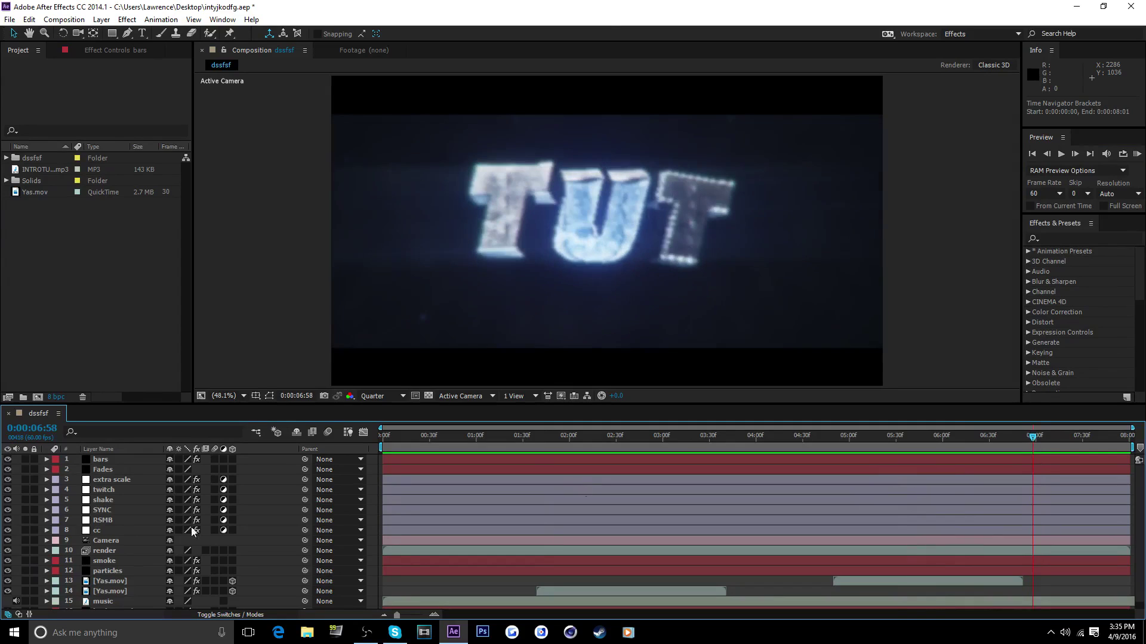
click(100, 550)
key(r)
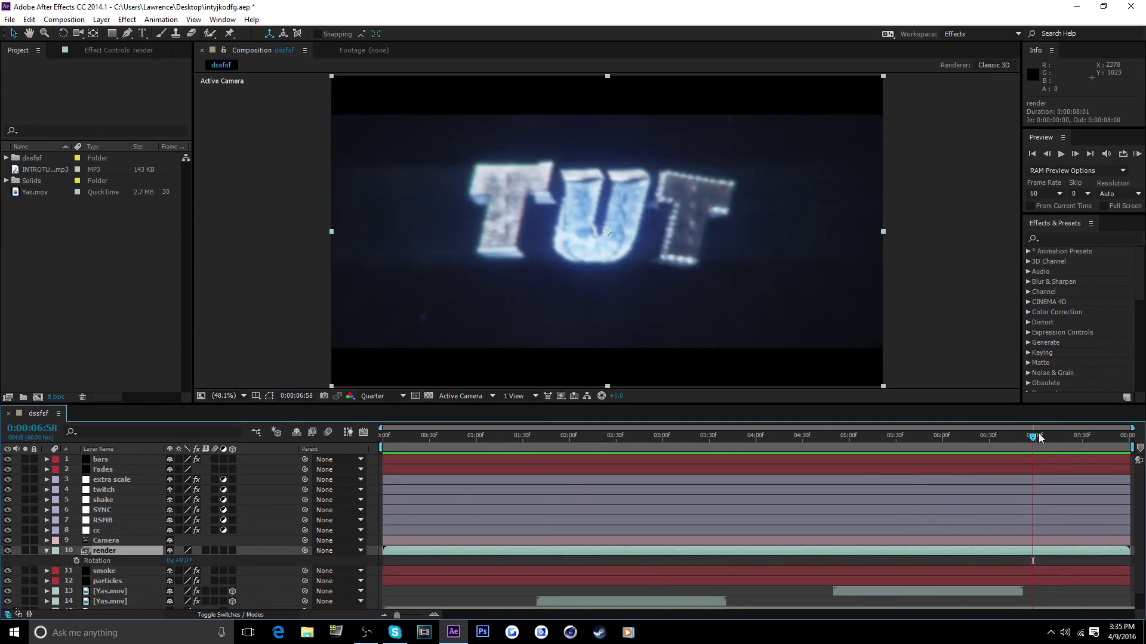
key(r)
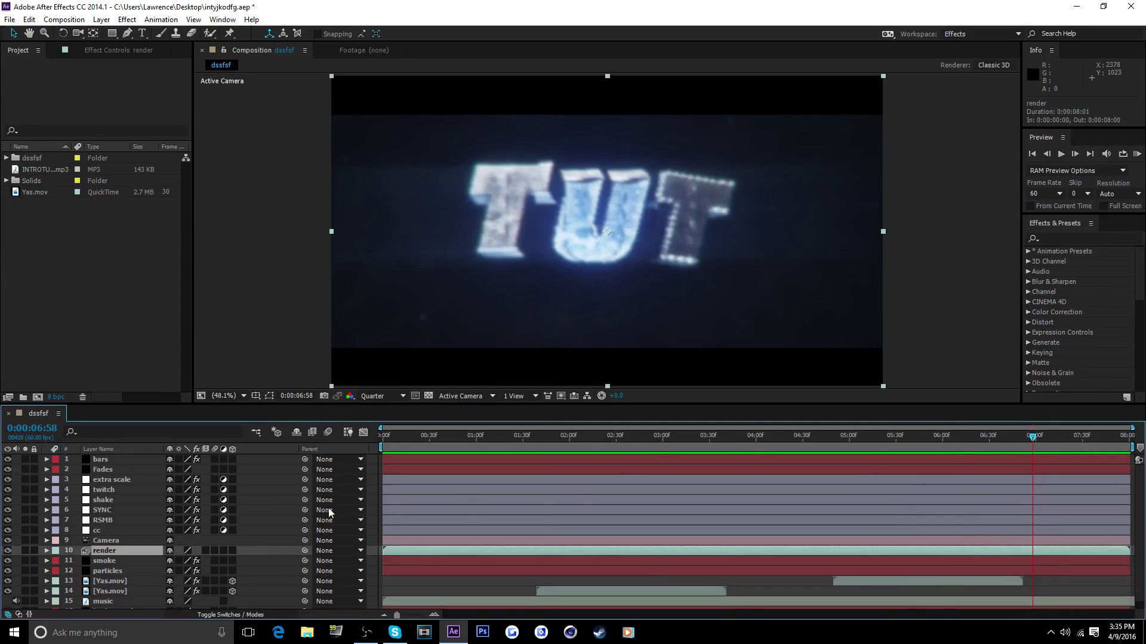
key(ctrl+alt+y)
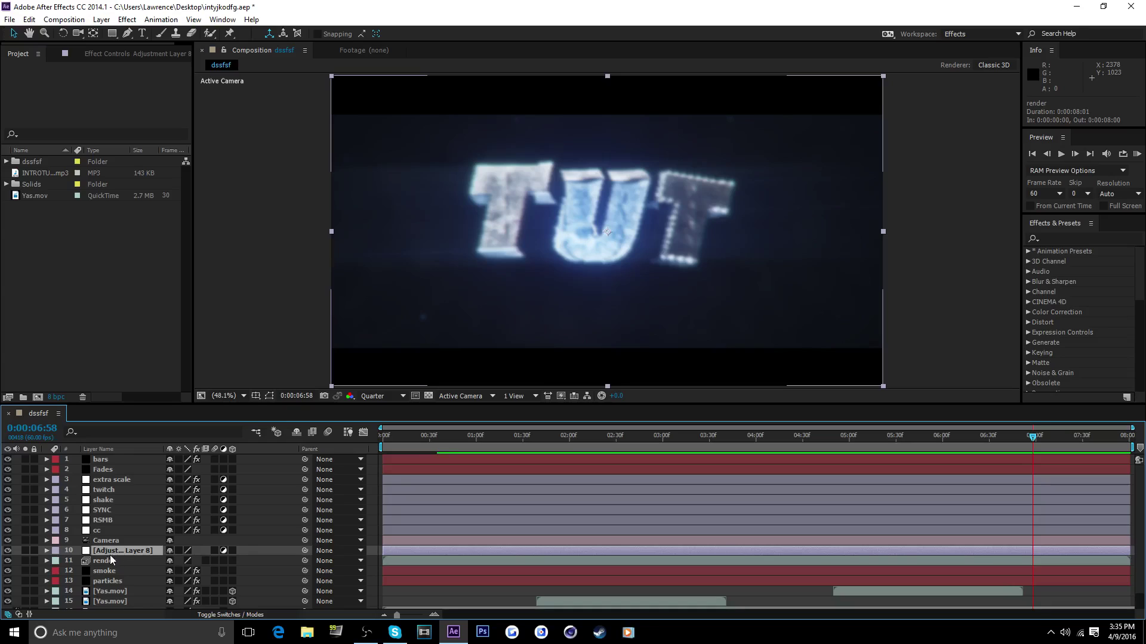
drag(111, 552, 122, 476)
right_click(117, 479)
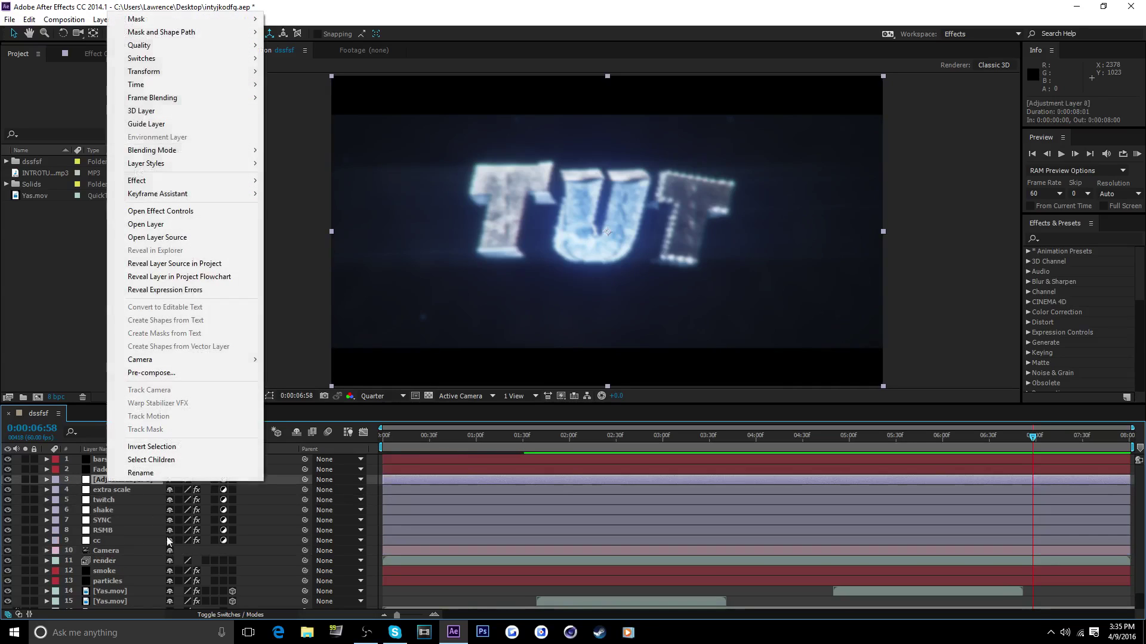
click(168, 473)
text(Displac)
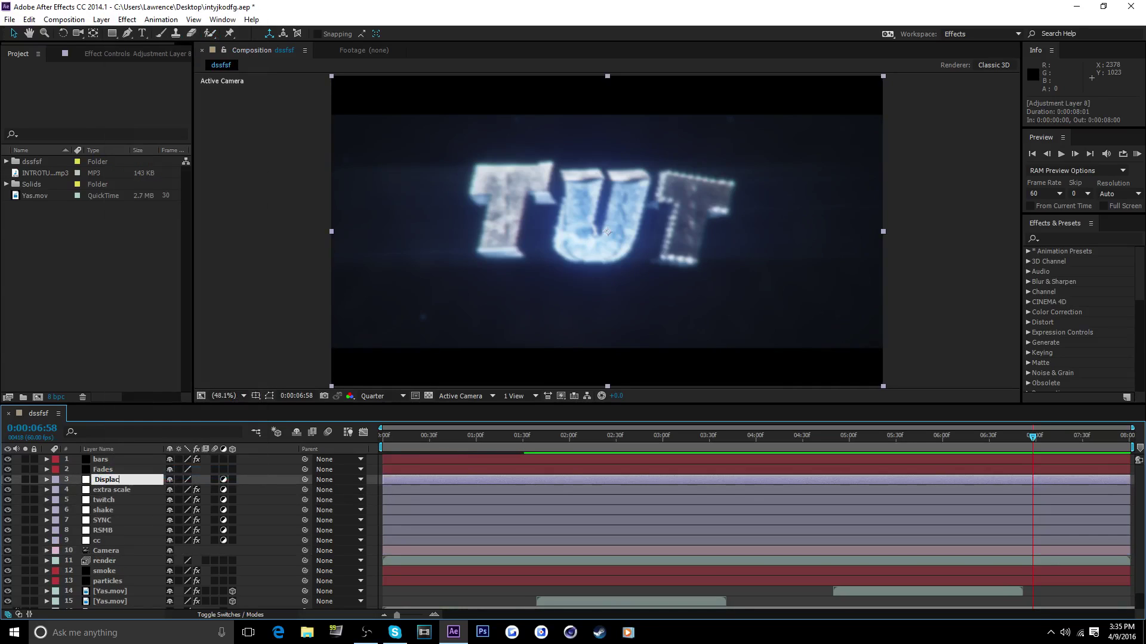
text(e)
key(Return)
Find the Turbulent Displace effect and apply it to the Displace layer.
click(1057, 239)
text(turb)
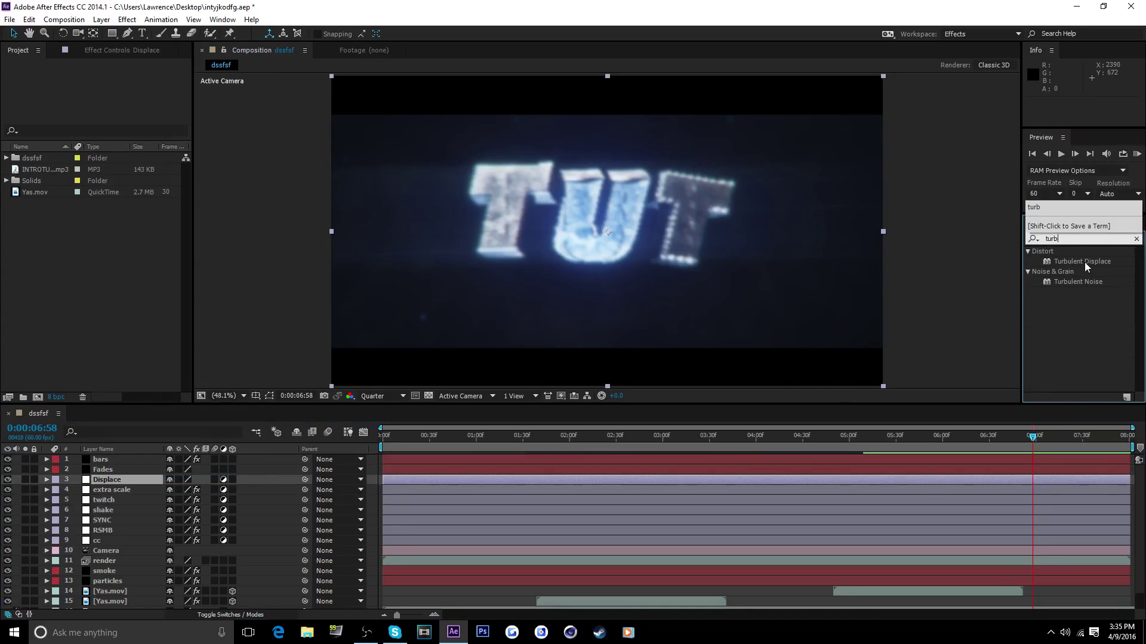
drag(1082, 261, 102, 481)
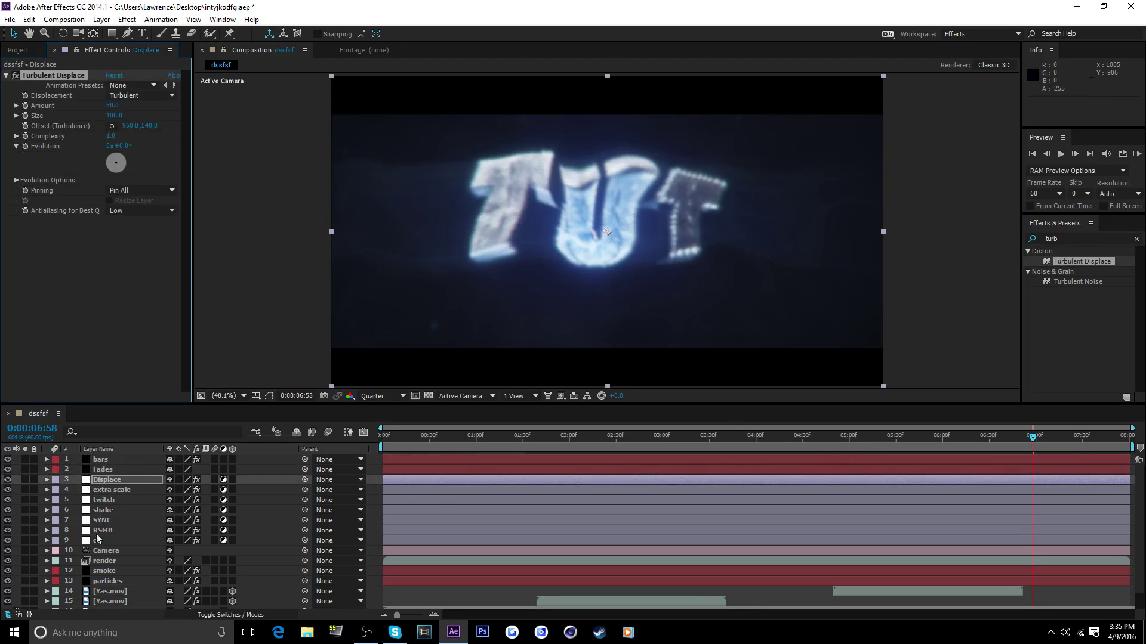
Reveal the twitch layer's keyframes and move the current time to its keyframe at 0:00:04:58.
click(108, 499)
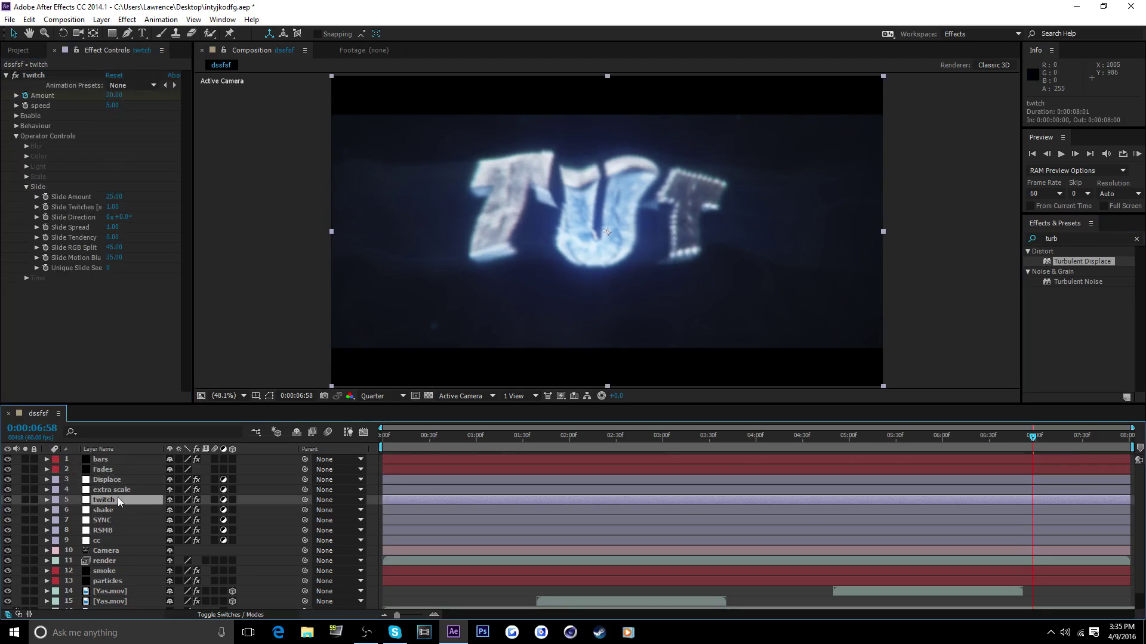
key(u)
drag(912, 439, 839, 467)
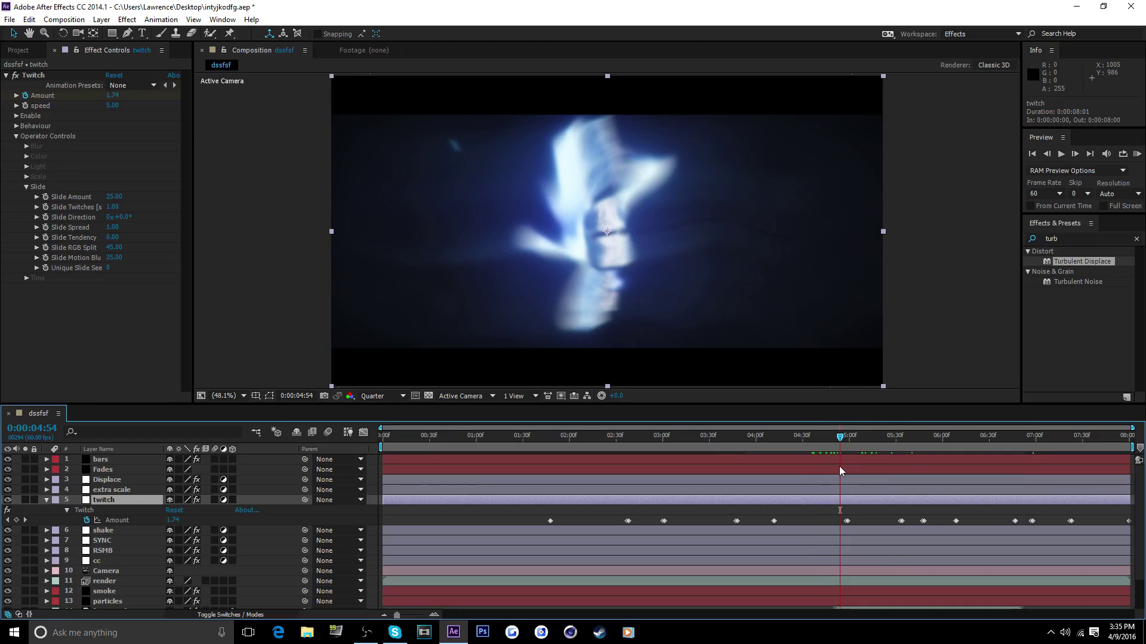
key(k)
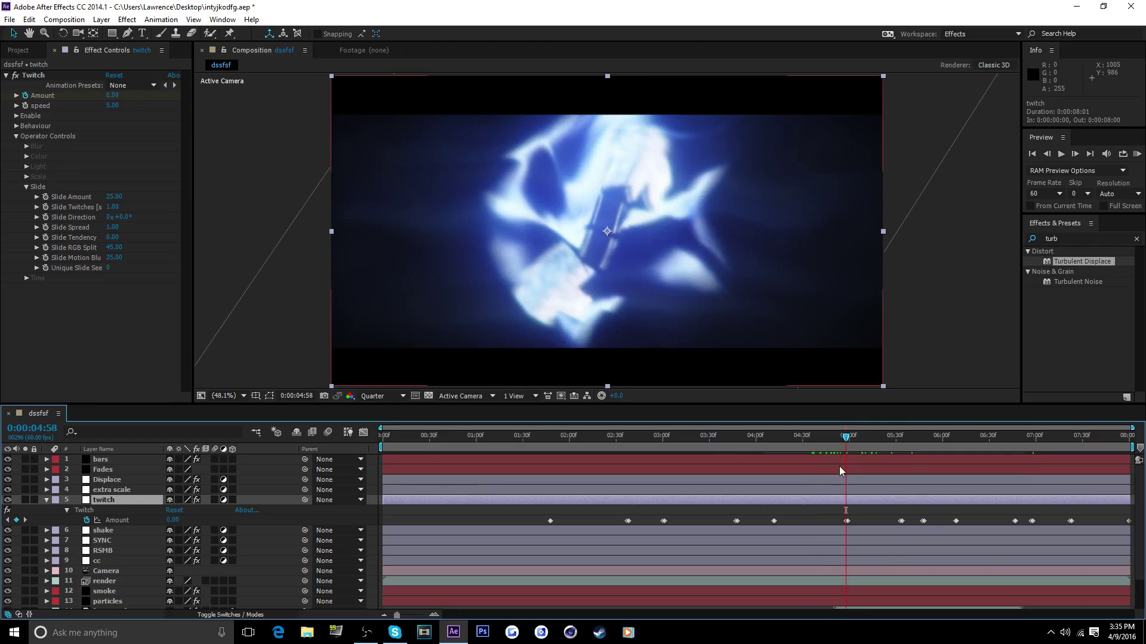
Set the Displace layer's Turbulent Displace Amount to 0 at 0:00:04:58 and enable keyframing for Displacement.
click(112, 480)
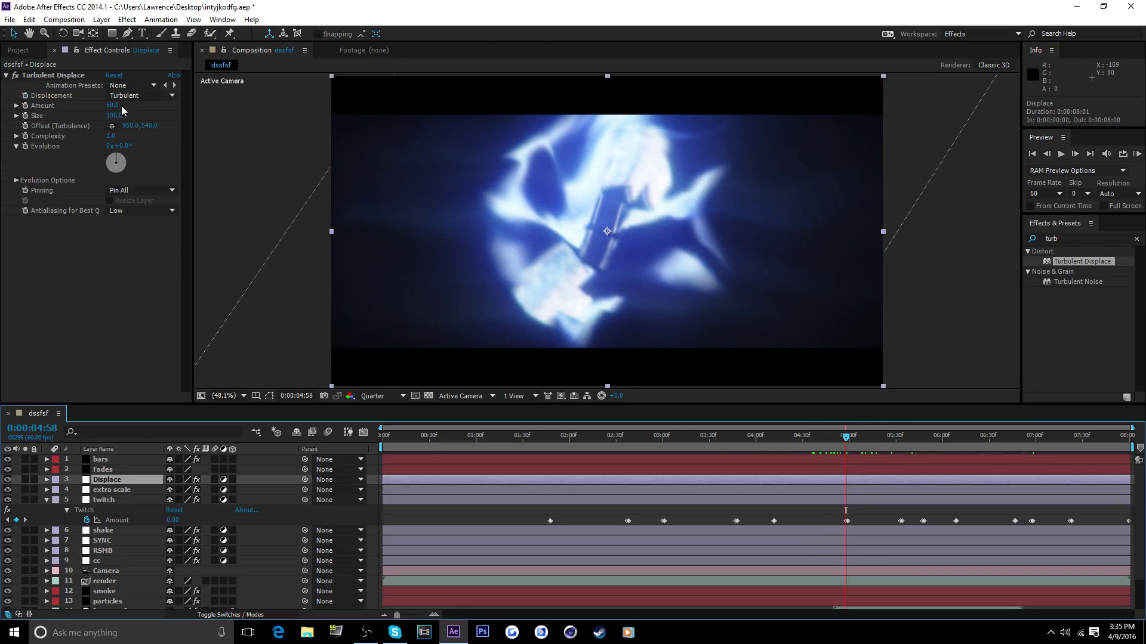
drag(122, 107, 90, 118)
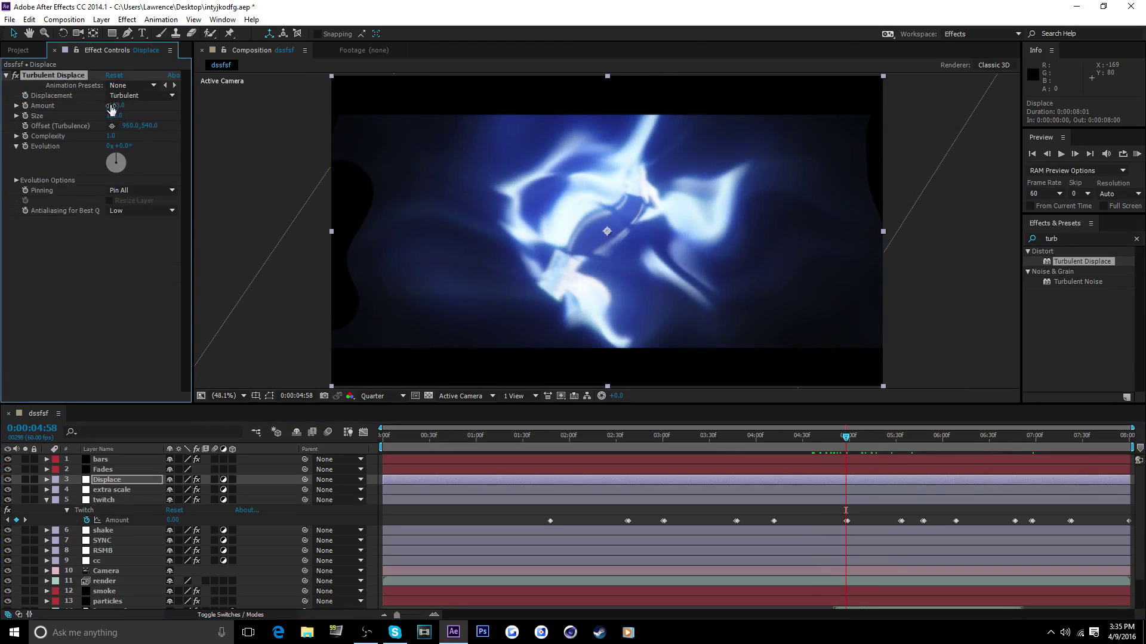
click(112, 107)
text(0)
key(Return)
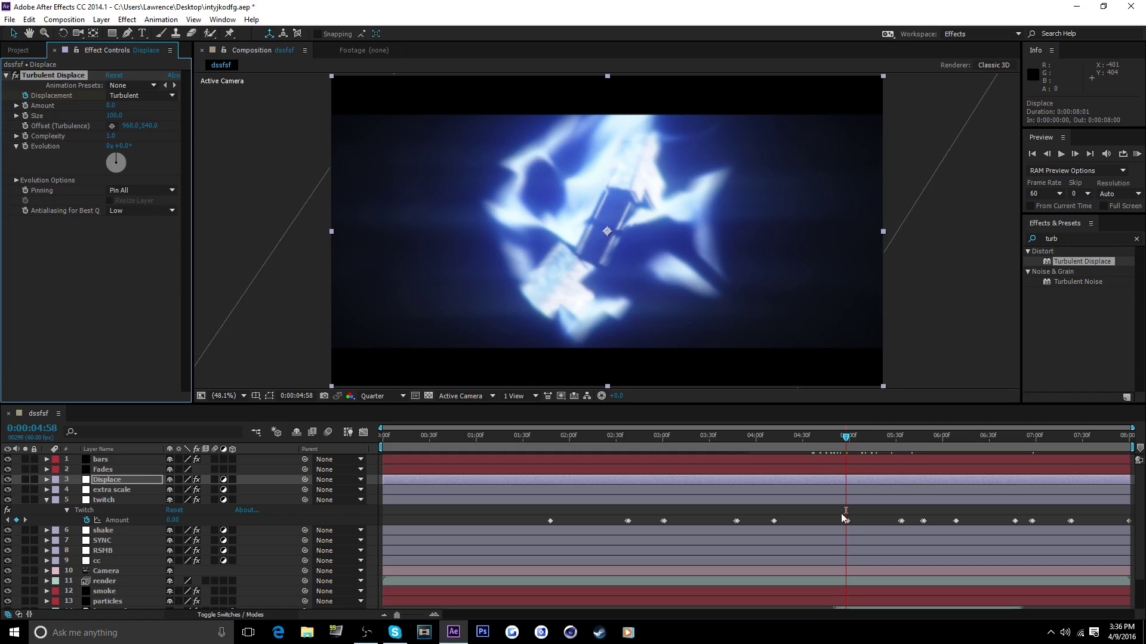
At 0:00:04:59, set the Turbulent Displace Amount to 86, Size to 138 and Complexity to 1.4.
key(Page_Down)
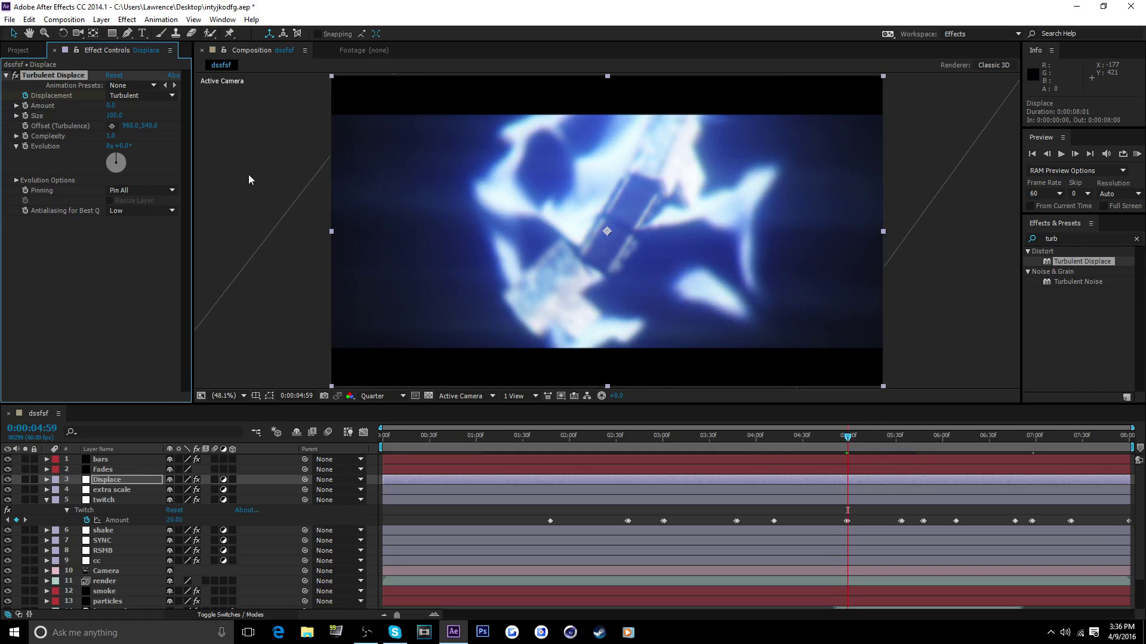
drag(120, 107, 165, 115)
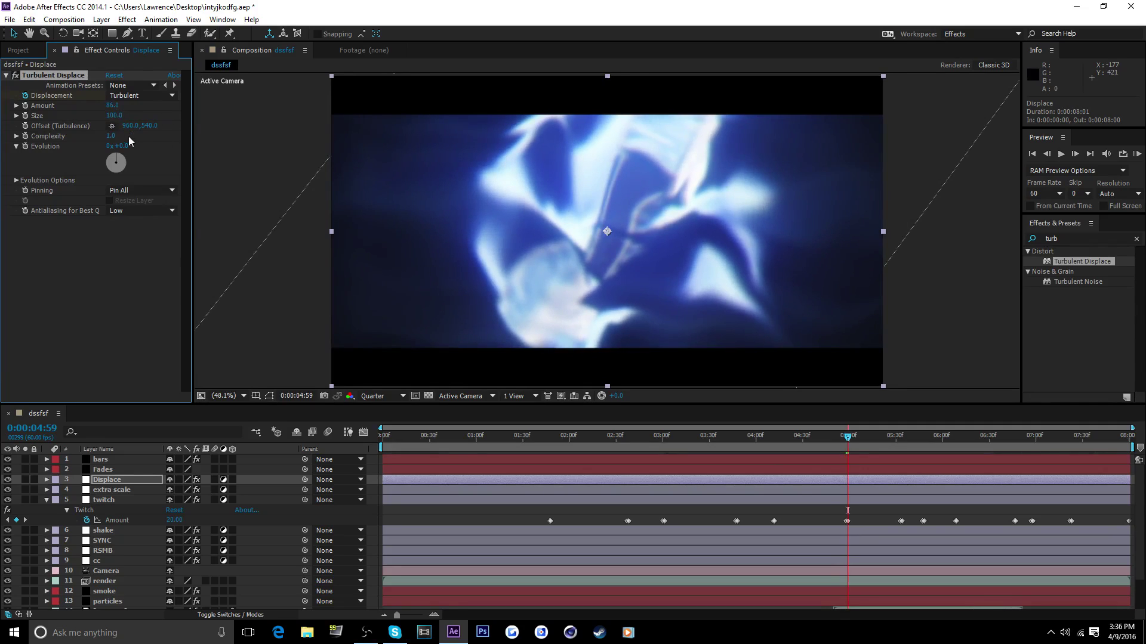
drag(113, 137, 136, 118)
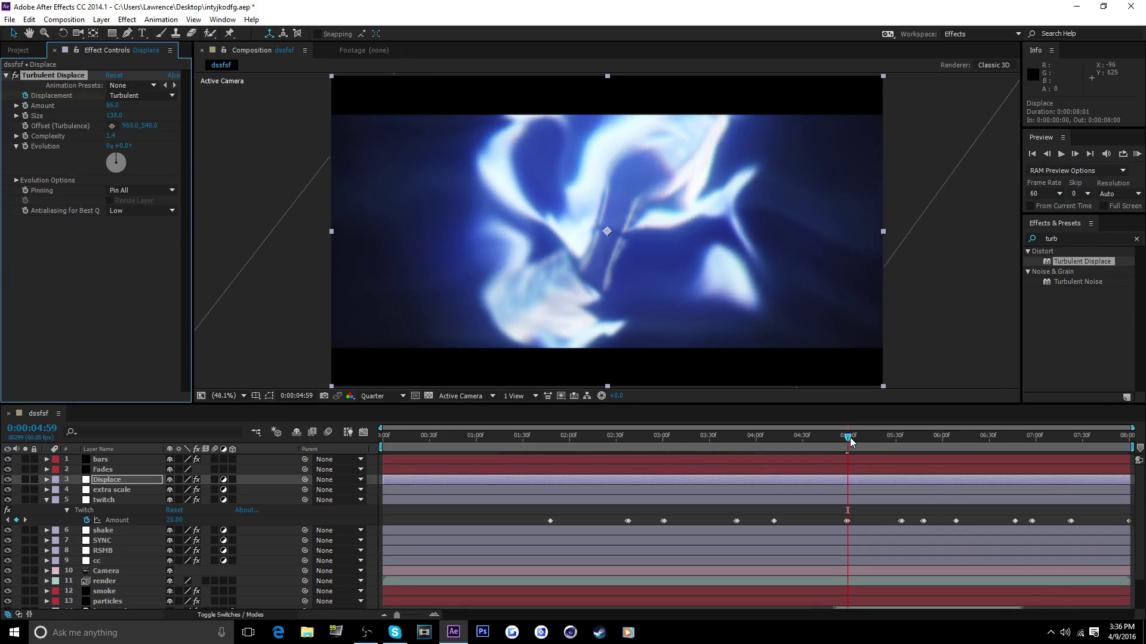
Set the Turbulent Displace Amount to 0 at 0:00:05:29, then reveal the Displace layer's animated properties and scrub through the distortion.
drag(851, 440, 898, 460)
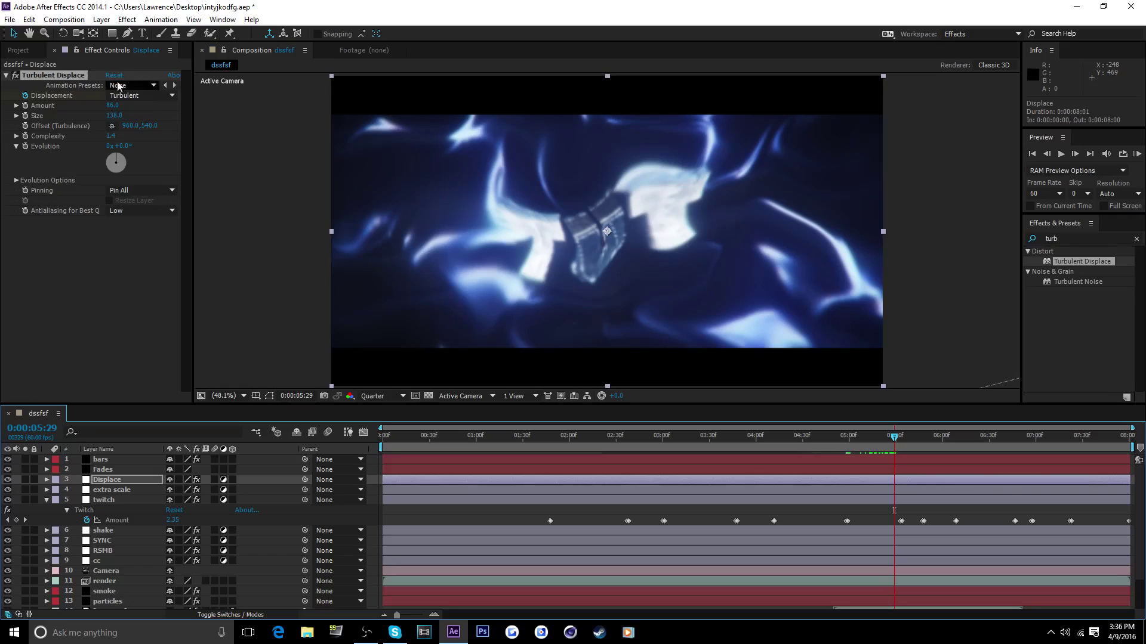
click(113, 105)
text(0)
key(Return)
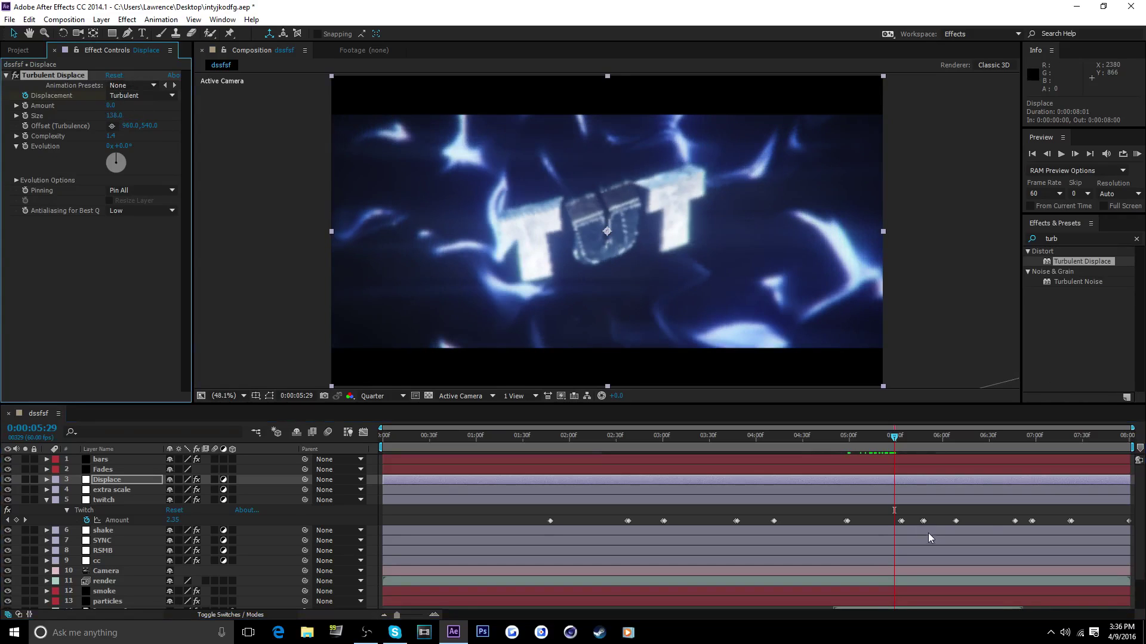
key(u)
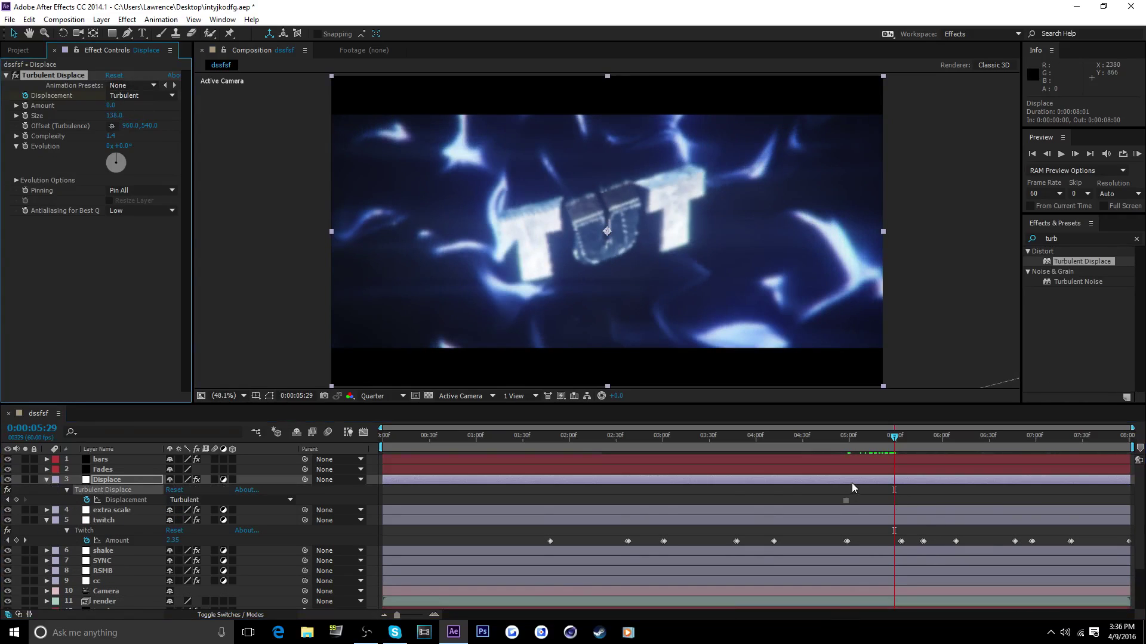
key(u)
key(u)
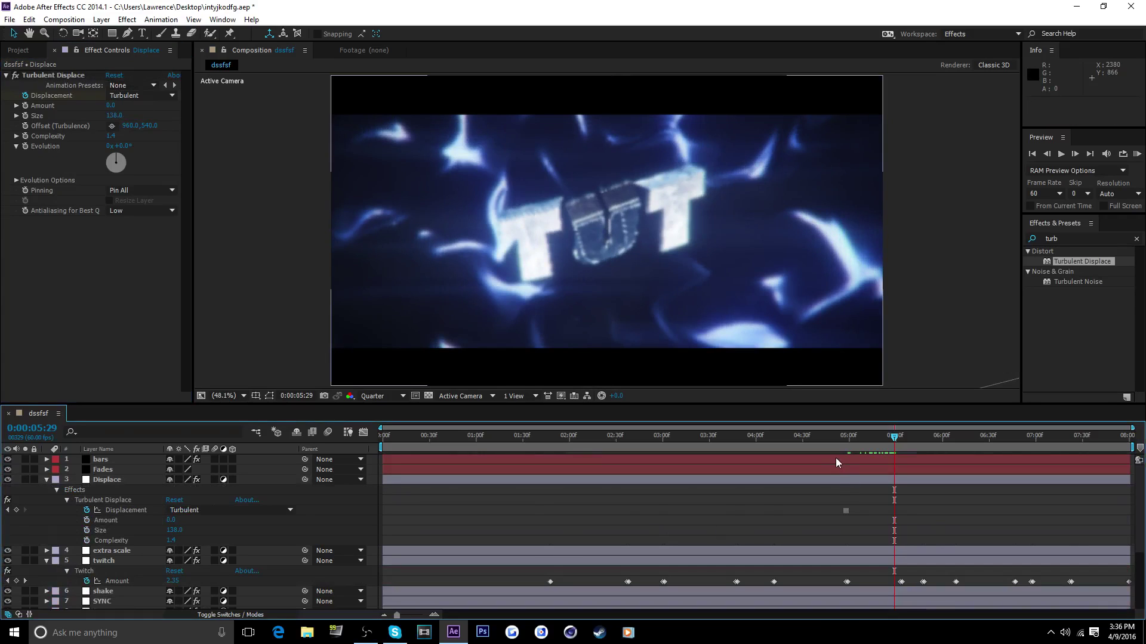
drag(836, 440, 878, 454)
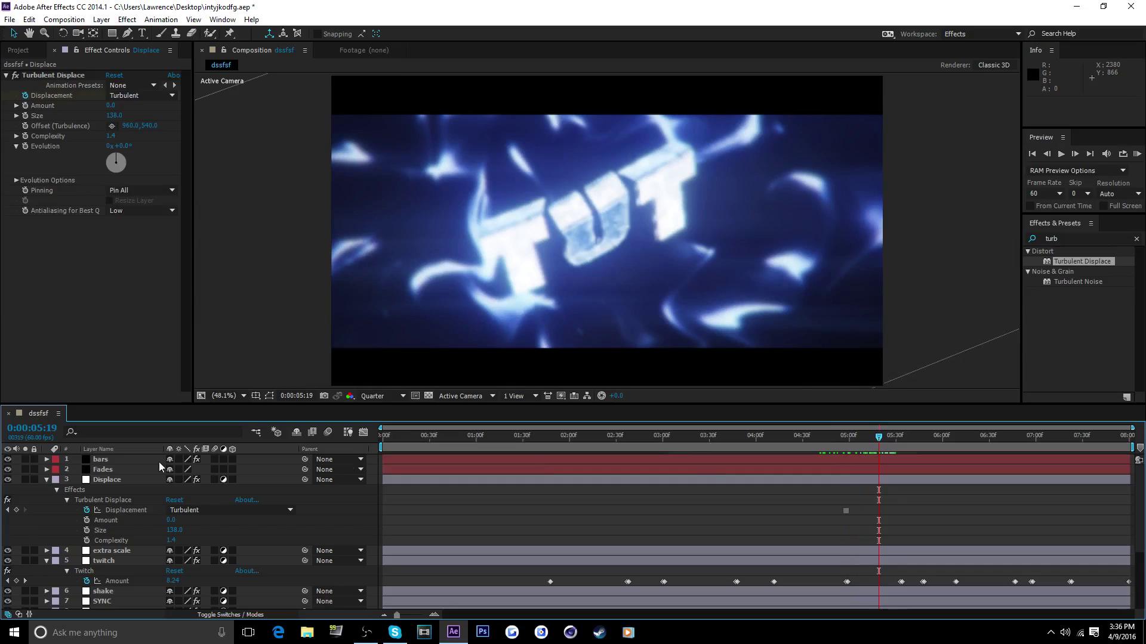
Undo the last Amount and Size changes on Turbulent Displace and disable keyframing for Displacement.
key(ctrl+z)
key(ctrl+z)
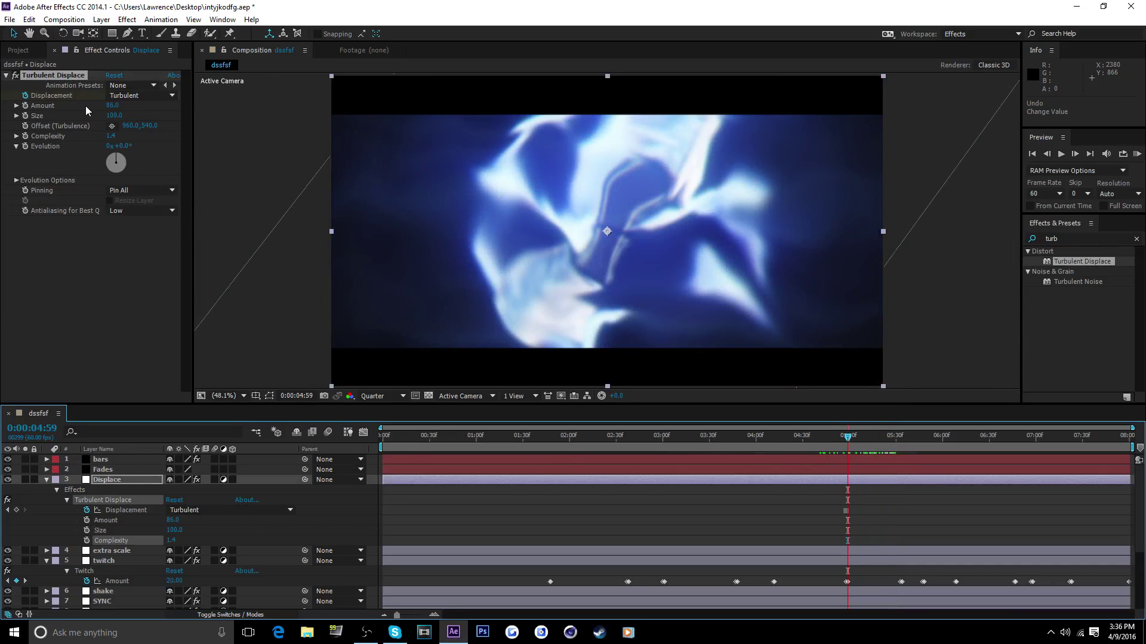
click(26, 96)
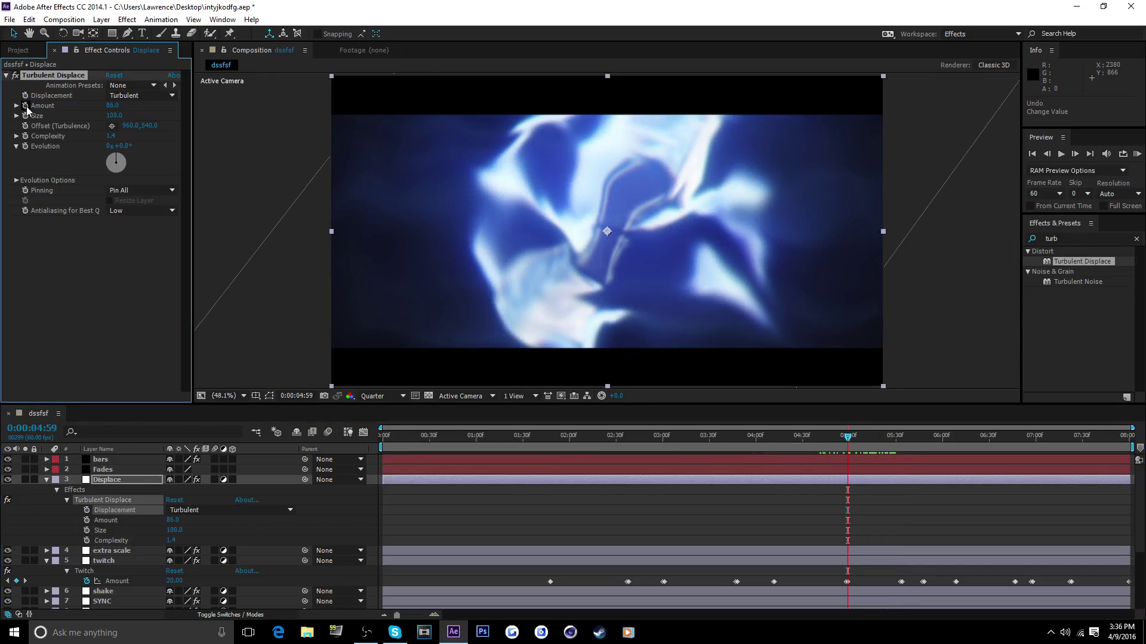
Keyframe the Turbulent Displace Amount at 86 on 0:00:04:59 and at 0 on 0:00:04:58.
click(848, 440)
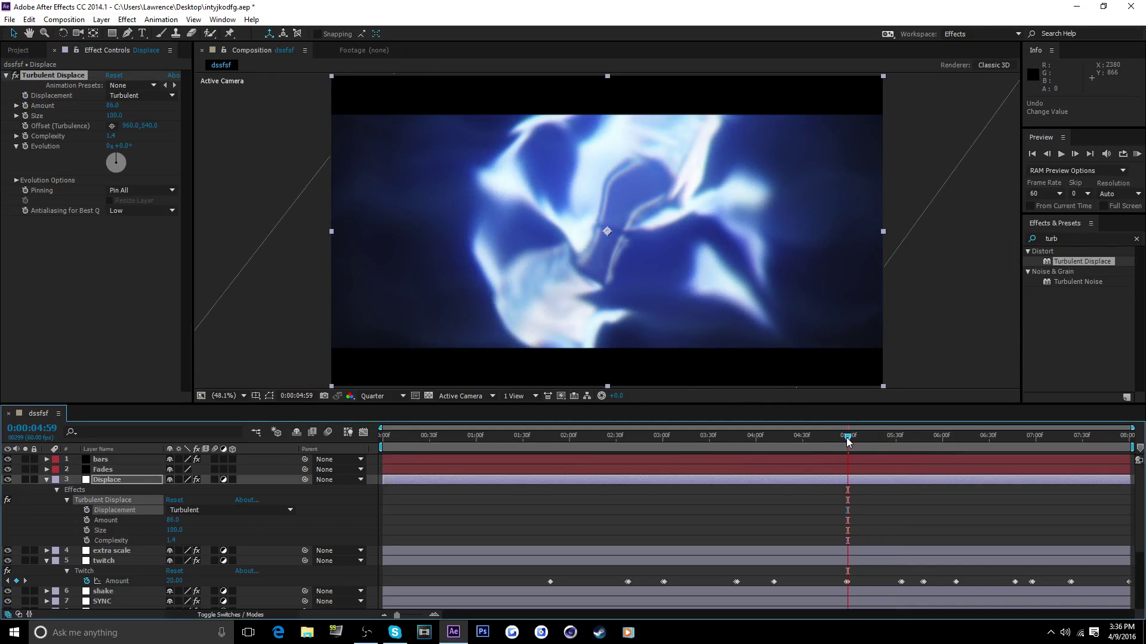
click(25, 106)
drag(848, 442, 846, 441)
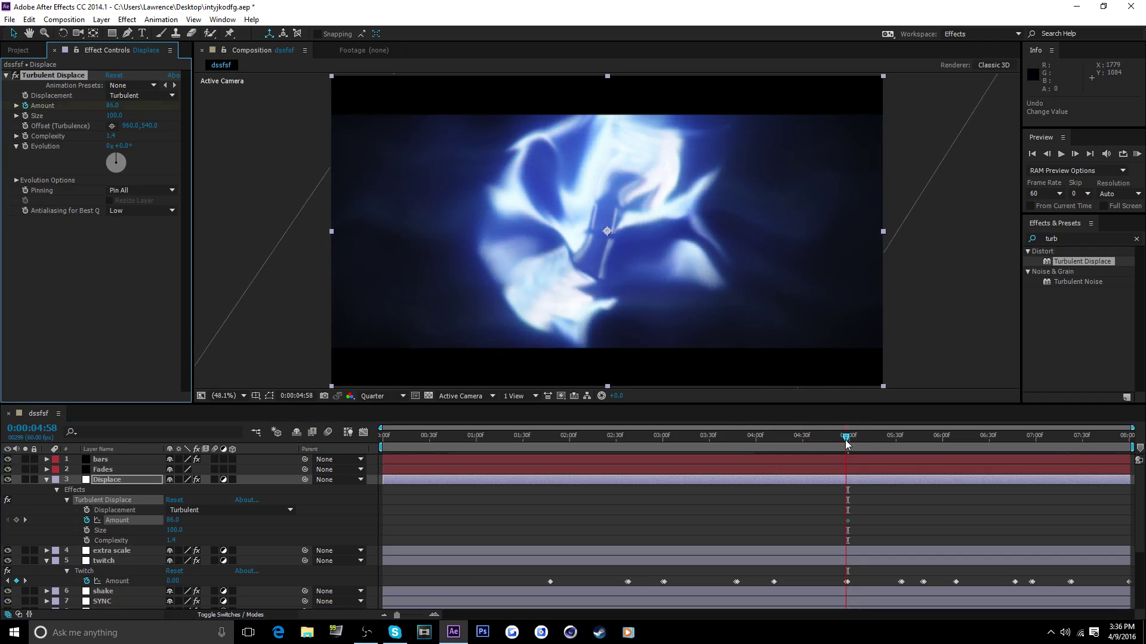
click(111, 105)
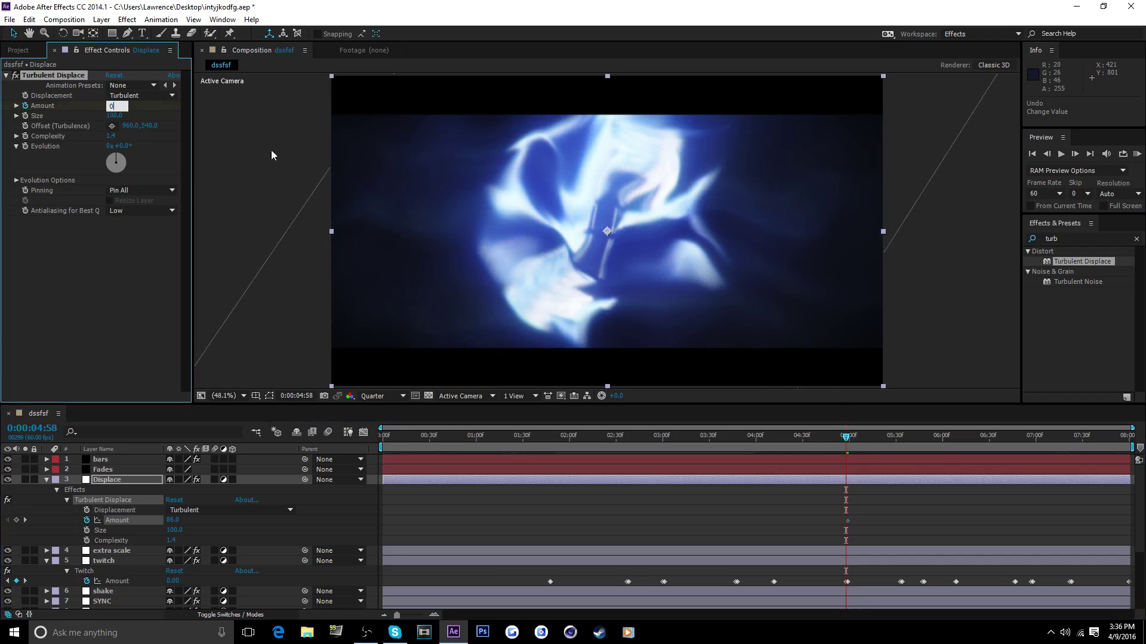
text(0)
key(Return)
Add a Turbulent Displace Amount keyframe of 0 at 0:00:05:34 on the Displace layer.
drag(847, 442, 904, 468)
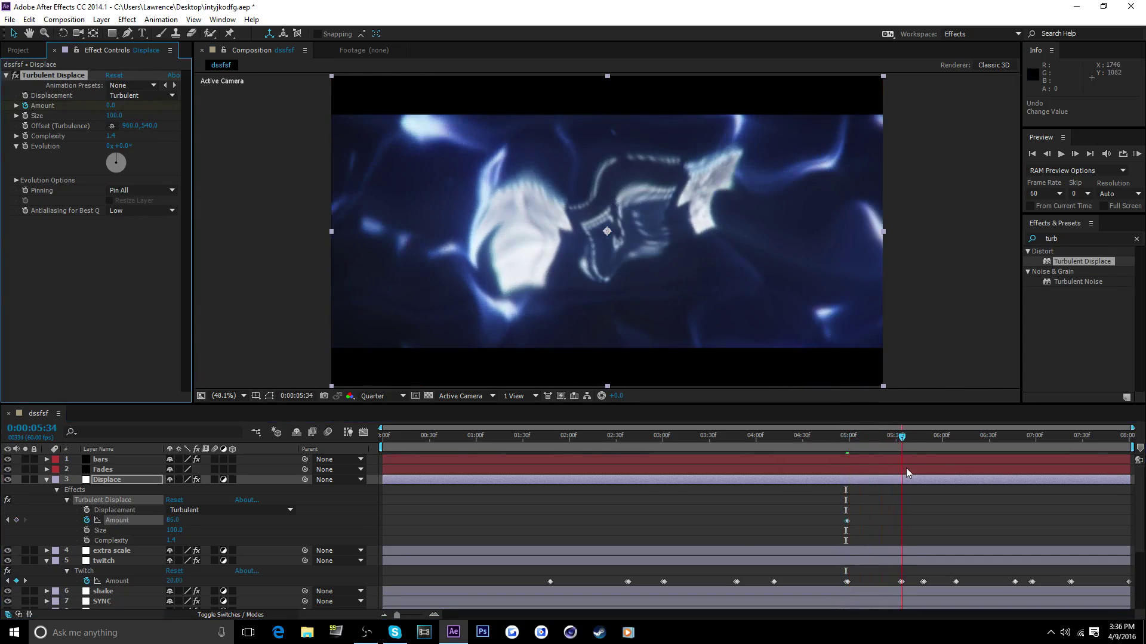
click(113, 105)
text(0)
key(Return)
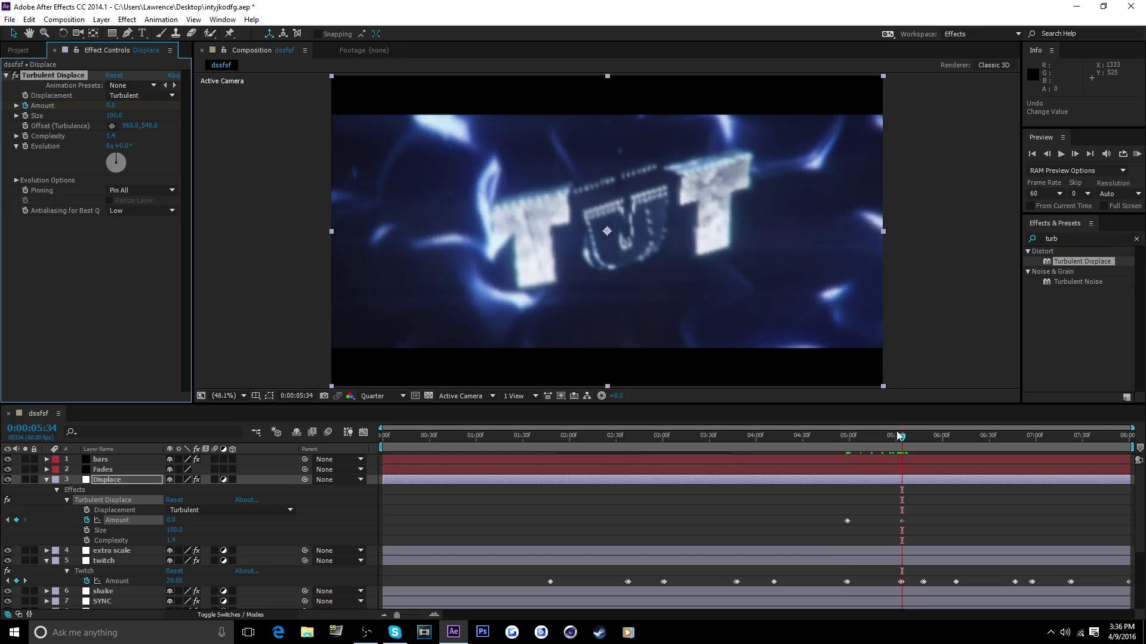
Scrub to 0:00:05:38 and collapse the twitch layer's properties.
mouse_move(889, 449)
mouse_down()
mouse_move(837, 449)
mouse_move(907, 452)
mouse_up()
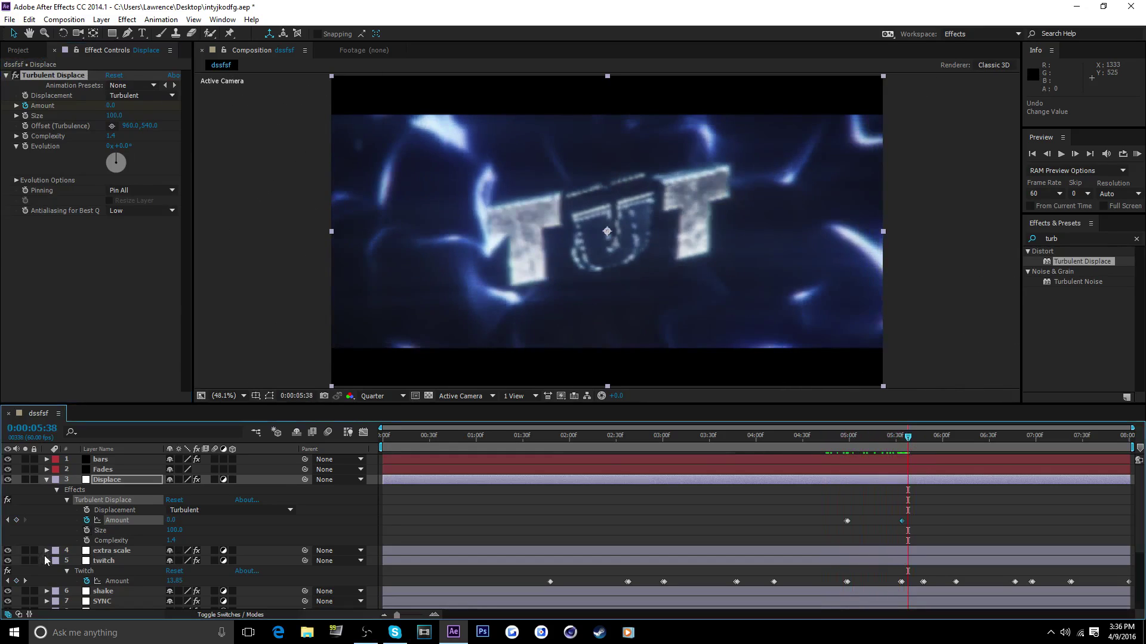
click(46, 561)
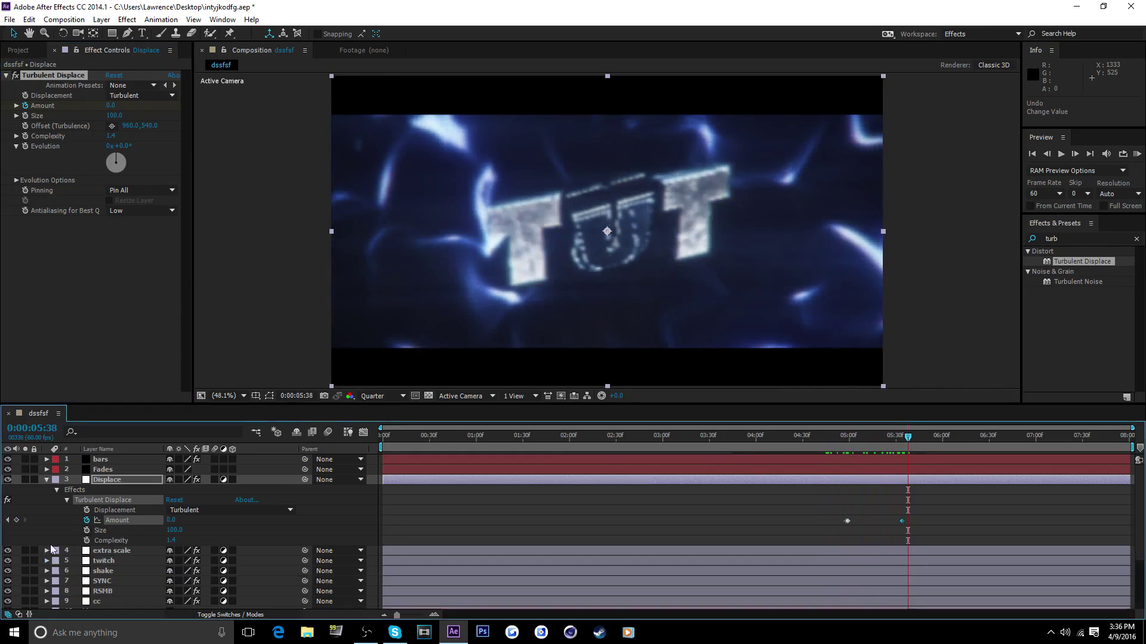
Try a Wave Warp effect on the Displace layer and scrub from 0:00:04:58 to 0:00:06:25 to check the distortion.
double_click(1084, 239)
text(wave)
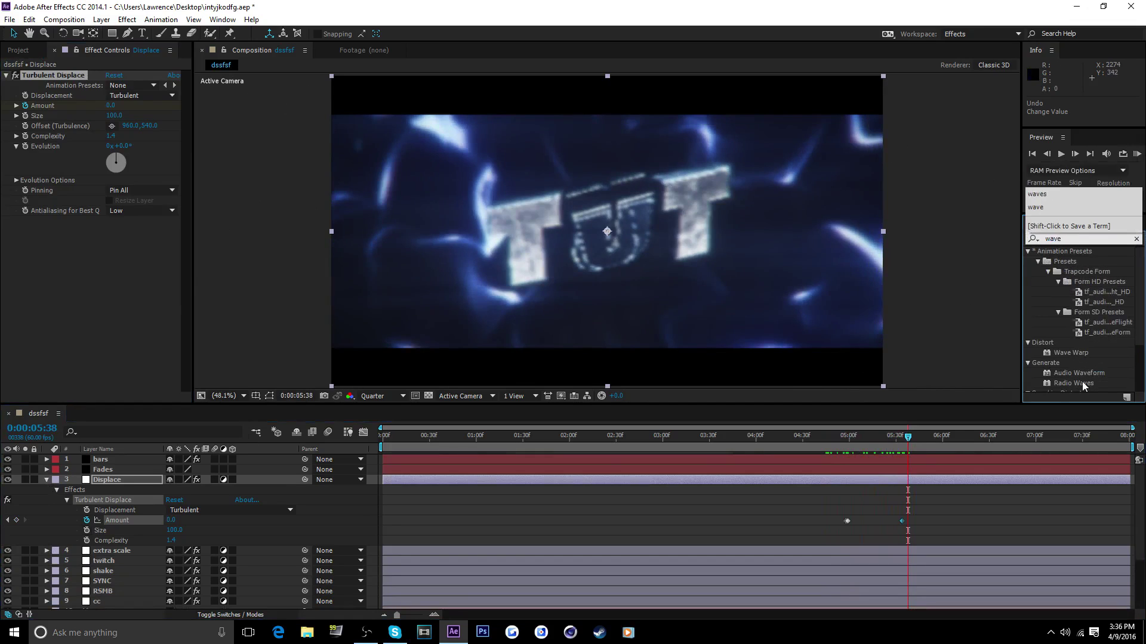
double_click(1071, 352)
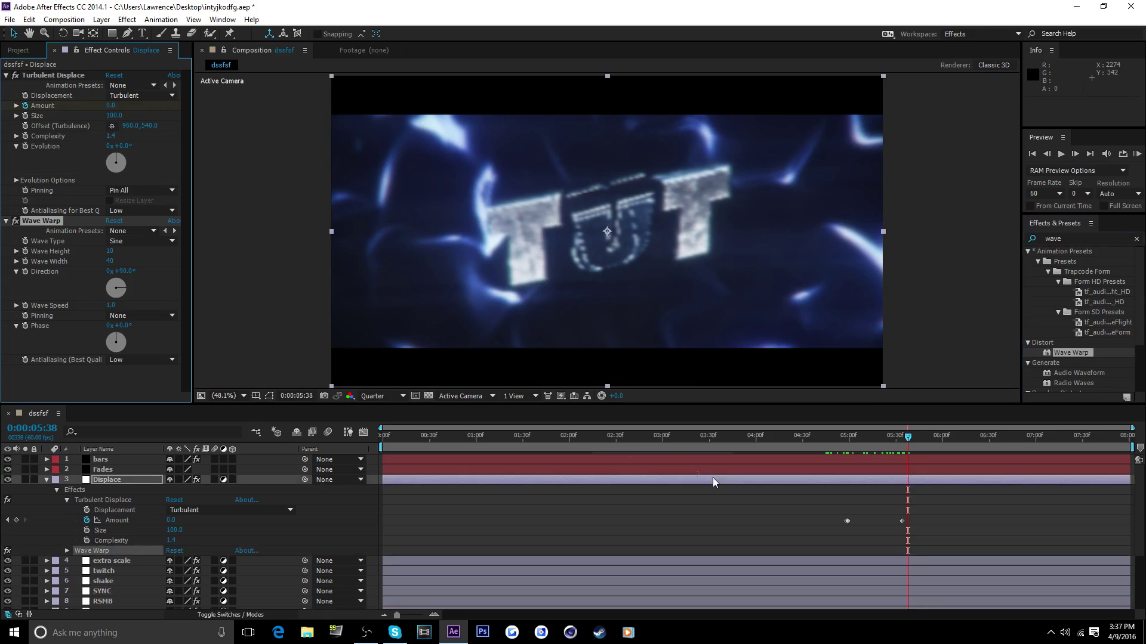
key(j)
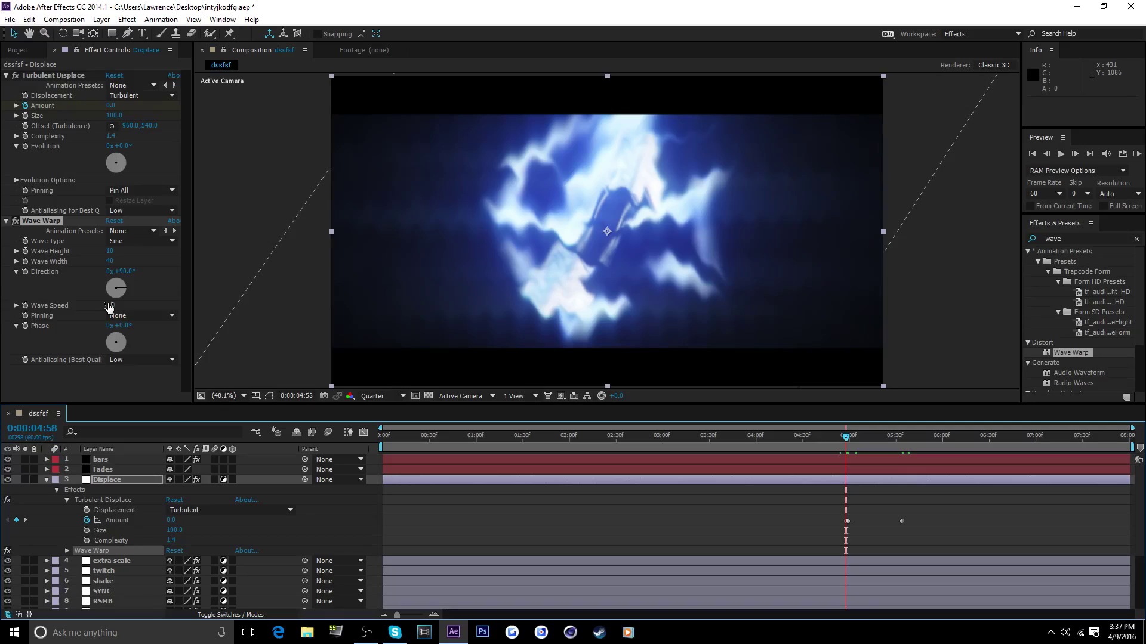
drag(846, 437, 984, 461)
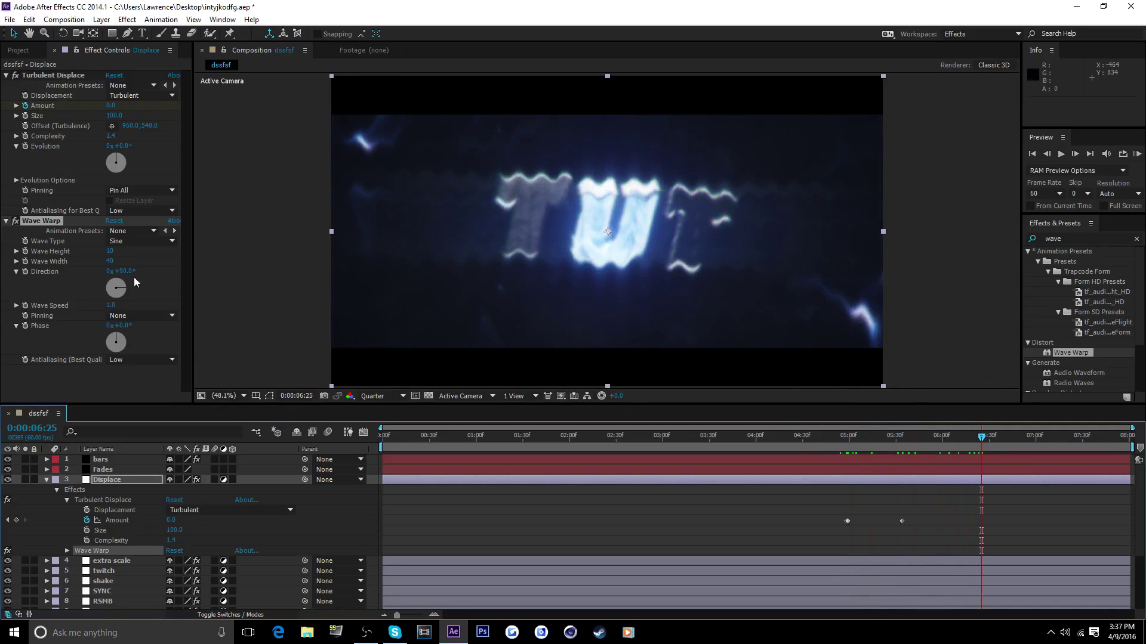
Try other Wave Warp Direction angles, undo the change, and remove Wave Warp from the Displace layer.
click(126, 296)
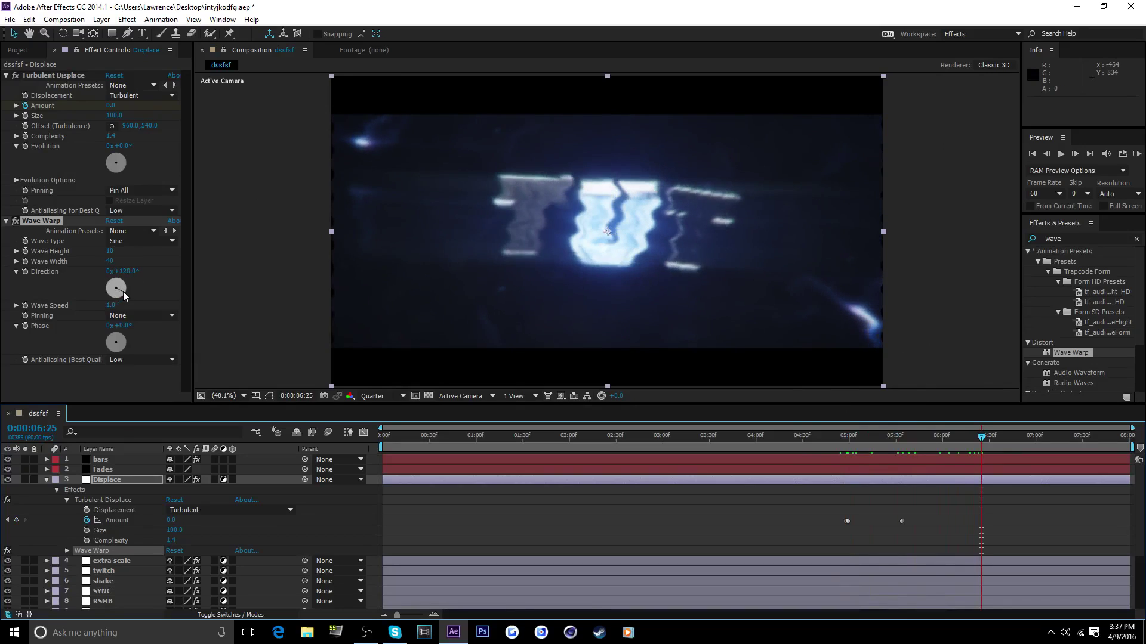
drag(125, 296, 118, 315)
key(ctrl+z)
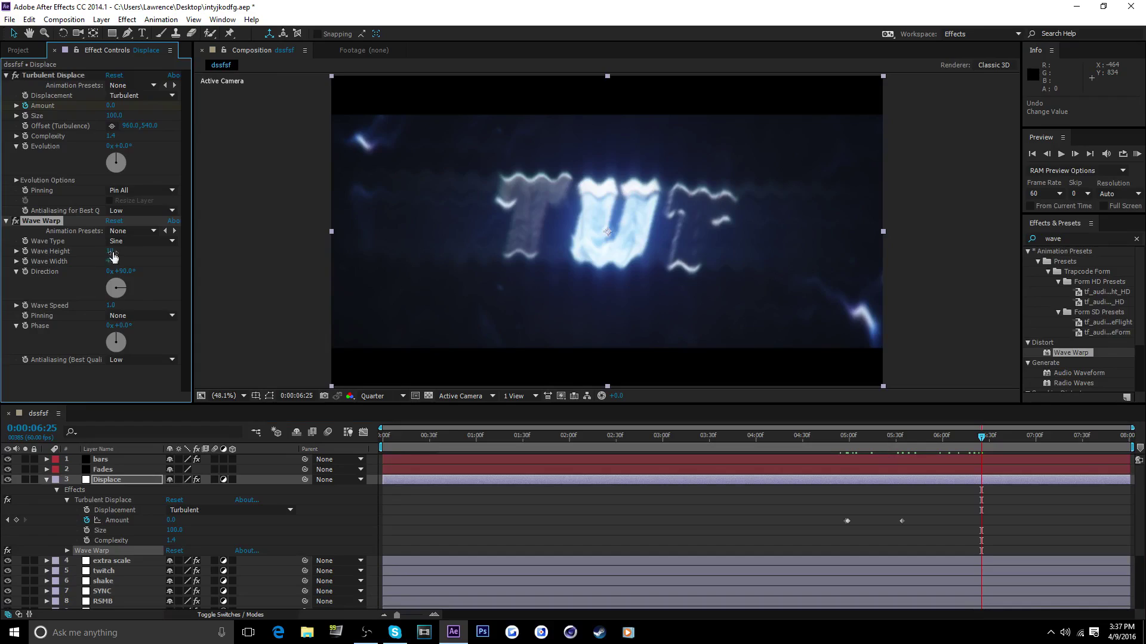
click(40, 221)
key(Delete)
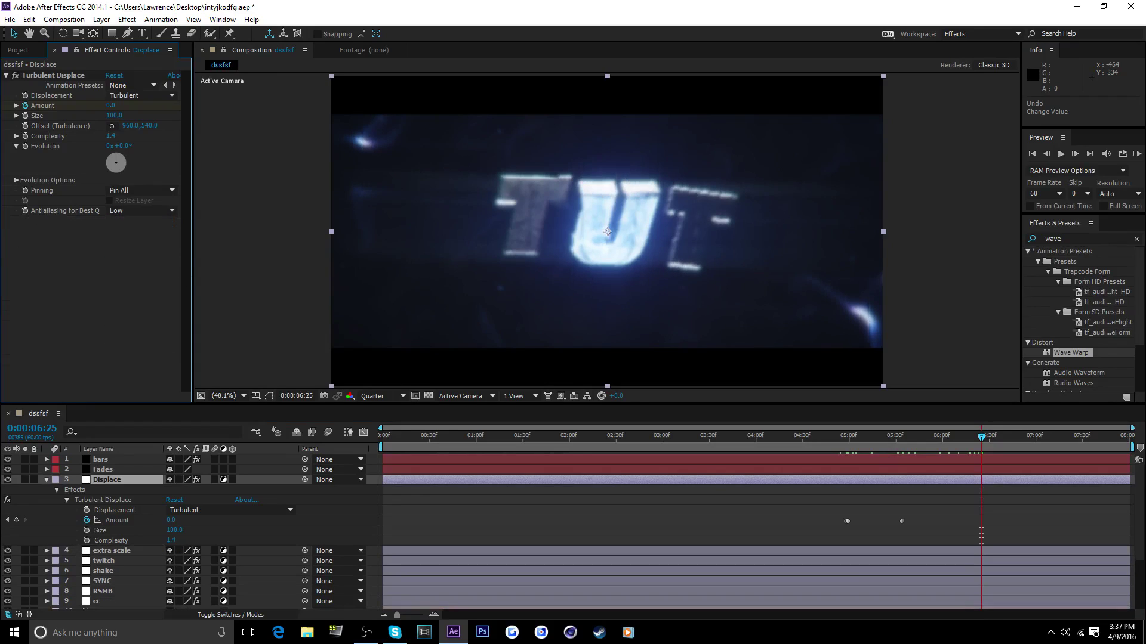
Search the effects for "waves" and apply S_WarpWaves to the Displace layer.
click(1075, 238)
text(s)
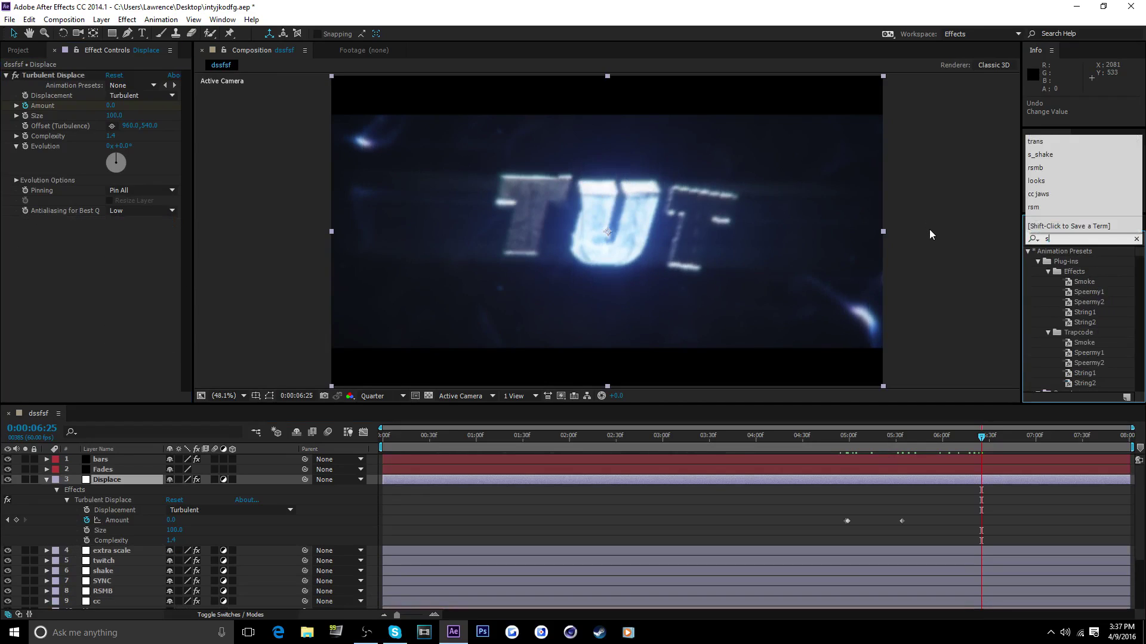
text(_wae)
key(BackSpace)
key(BackSpace)
key(BackSpace)
key(BackSpace)
key(BackSpace)
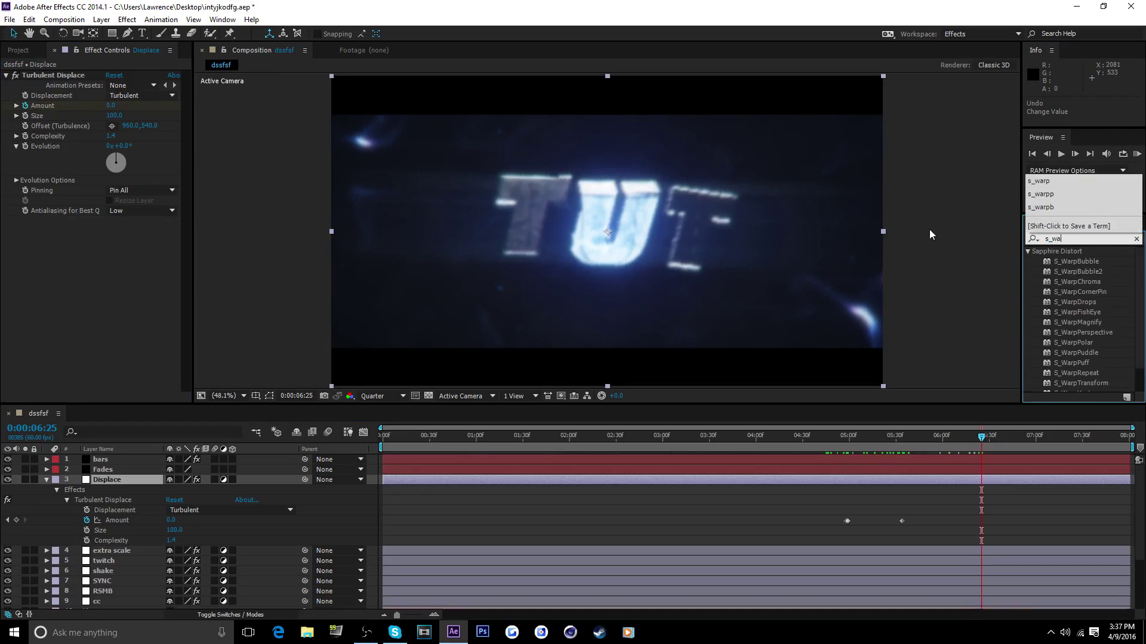
text(waves)
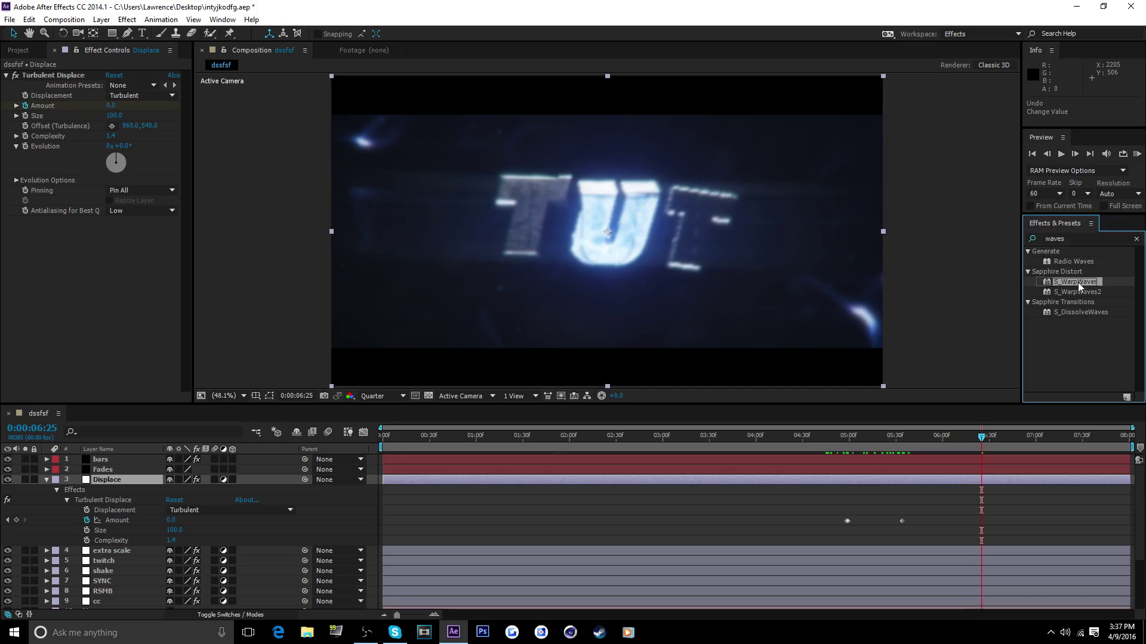
drag(1078, 281, 413, 471)
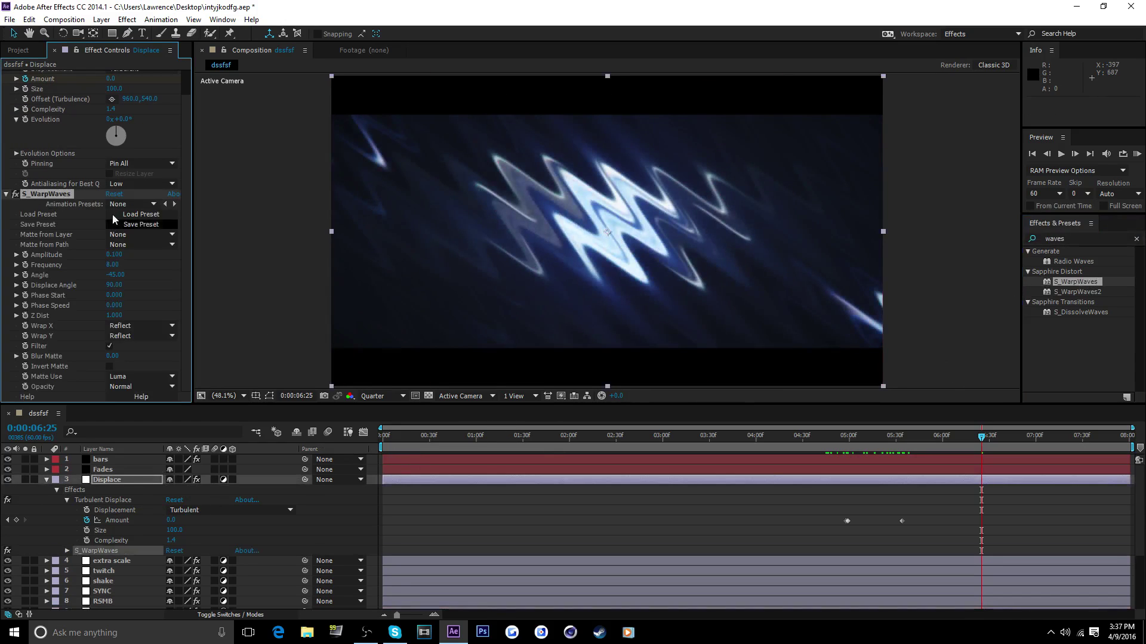
Set the S_WarpWaves Amplitude to 0.020 and Frequency to 5.80, and enable Amplitude keyframing at 0:00:04:59.
mouse_move(113, 255)
mouse_down()
mouse_move(104, 262)
mouse_move(116, 264)
mouse_up()
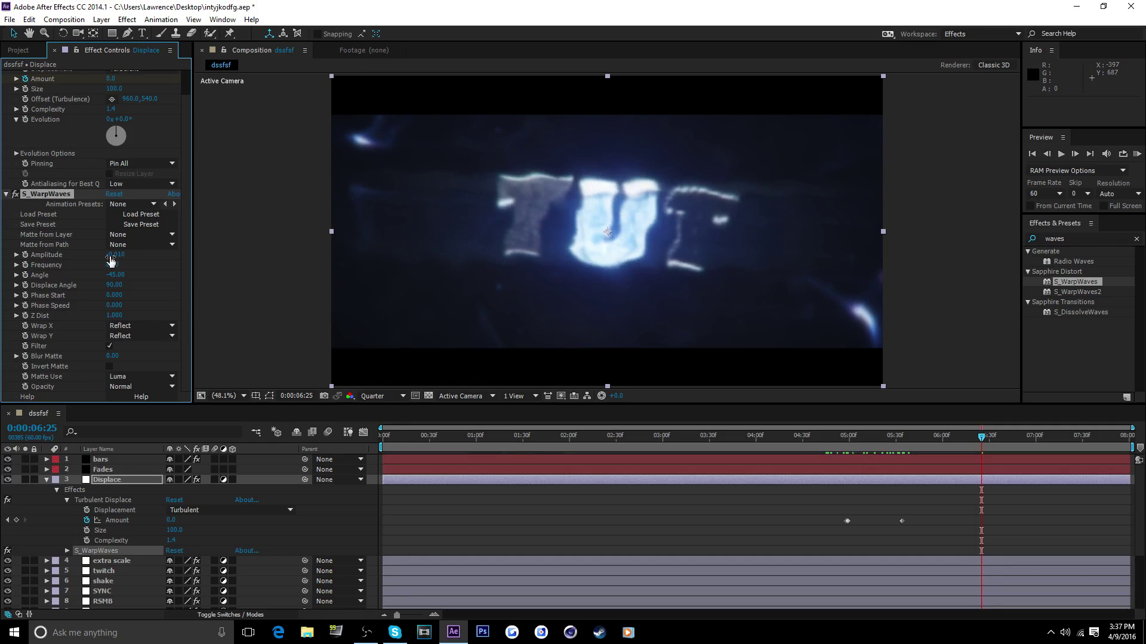
drag(114, 256, 100, 268)
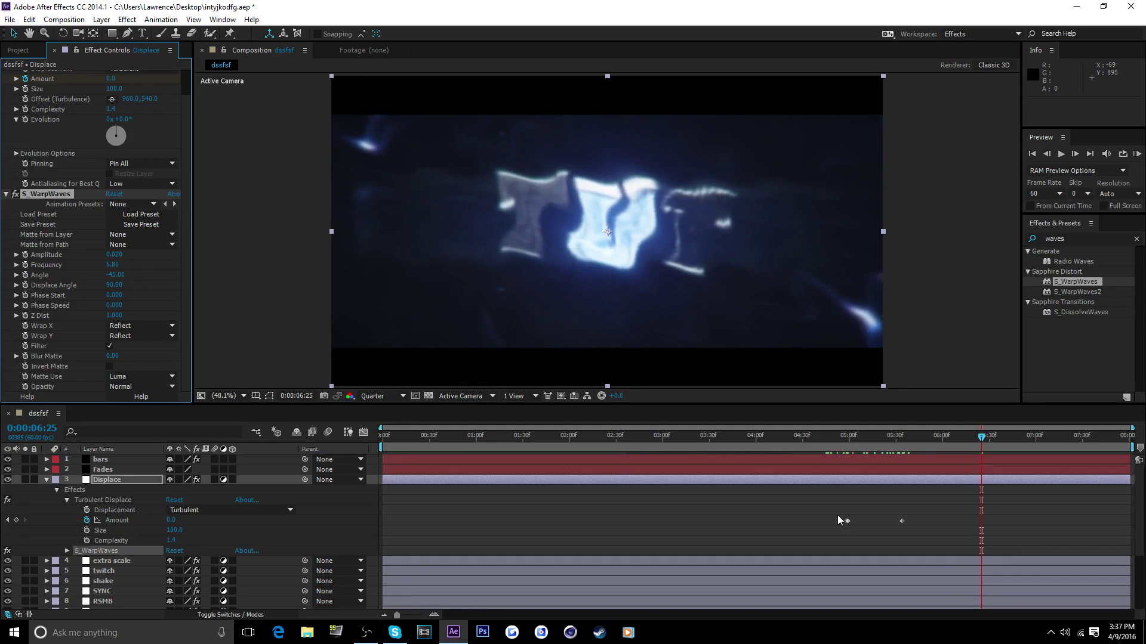
click(847, 447)
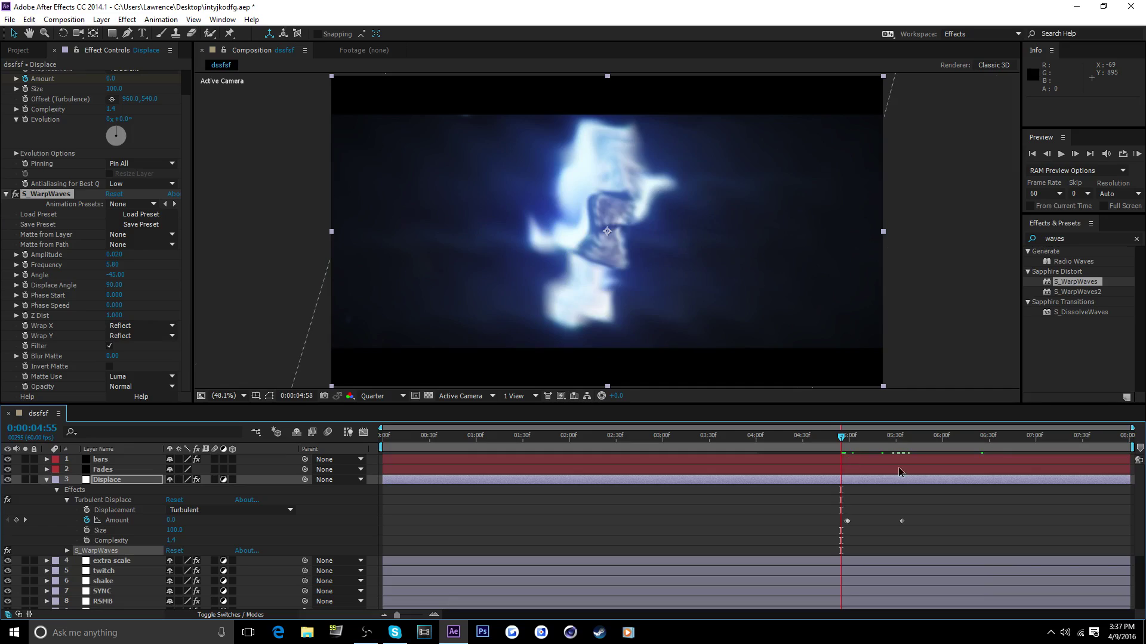
key(Page_Down)
click(25, 255)
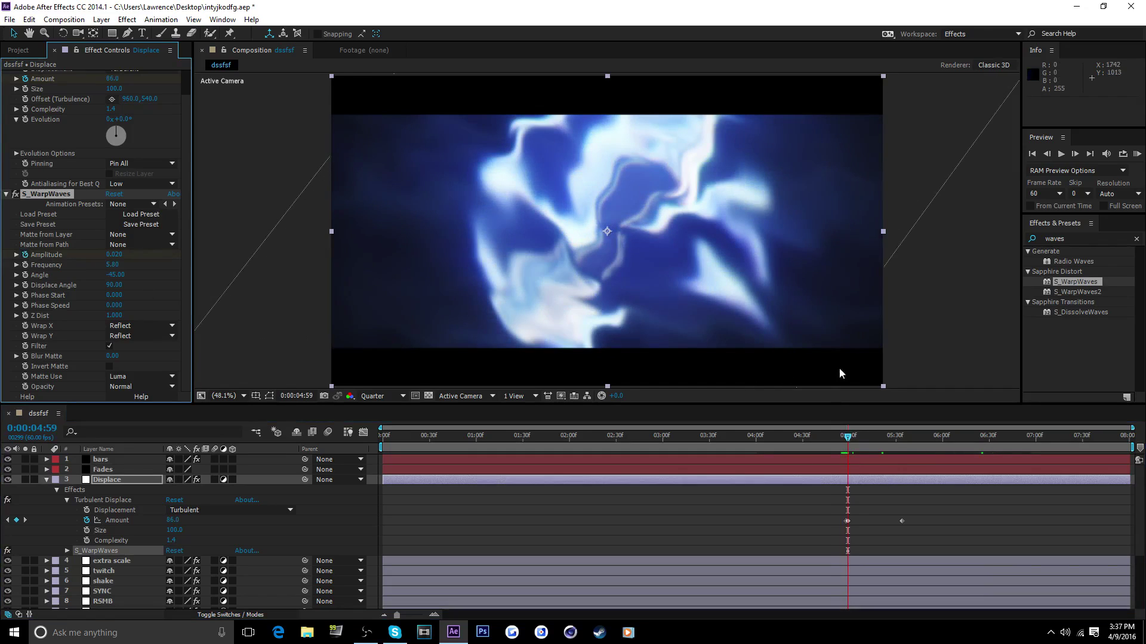
Add an S_WarpWaves Amplitude keyframe of 0 at 0:00:04:58 and reveal the Displace layer's modified properties.
click(845, 447)
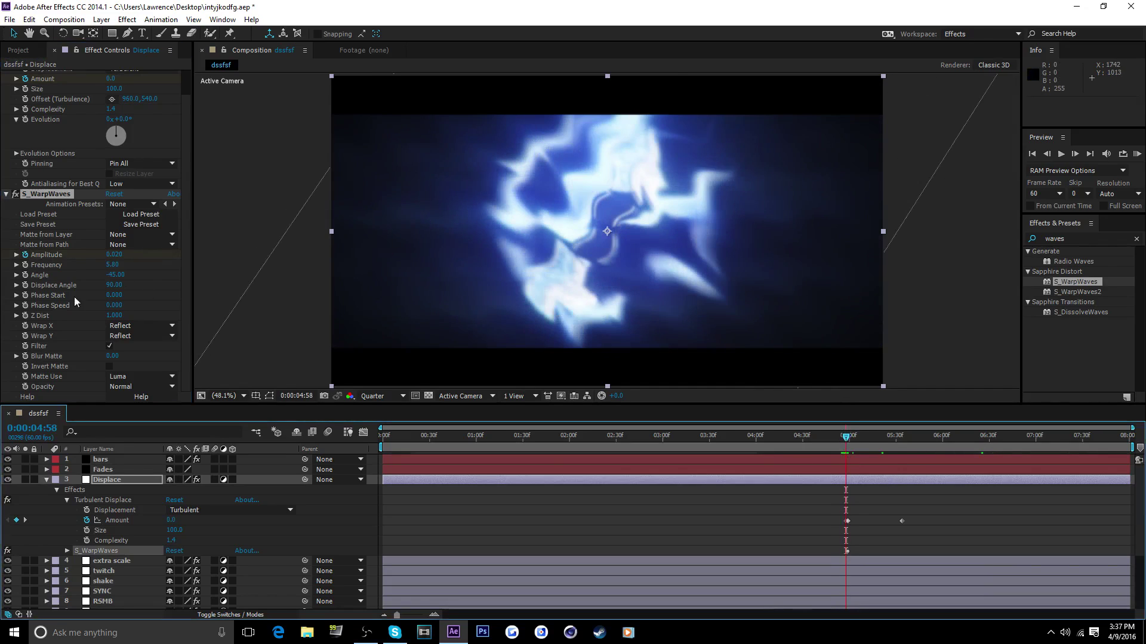
drag(111, 263, 103, 263)
key(u)
key(u)
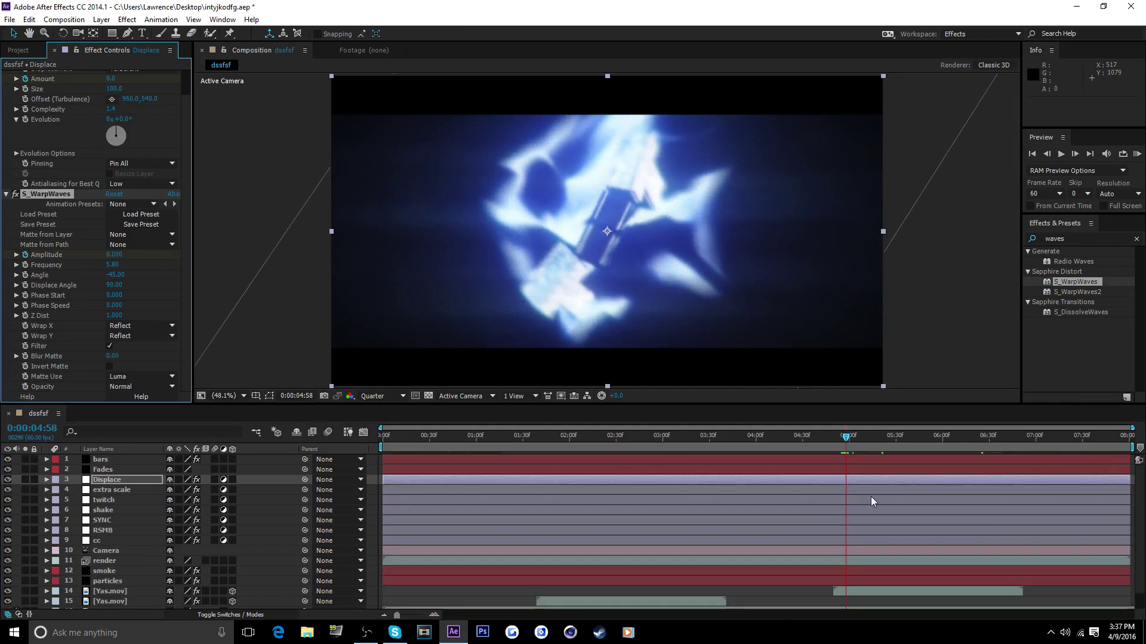
Add an S_WarpWaves Amplitude keyframe of 0 at 0:00:05:34, scrub past it, and clear the effects search.
drag(847, 440, 902, 456)
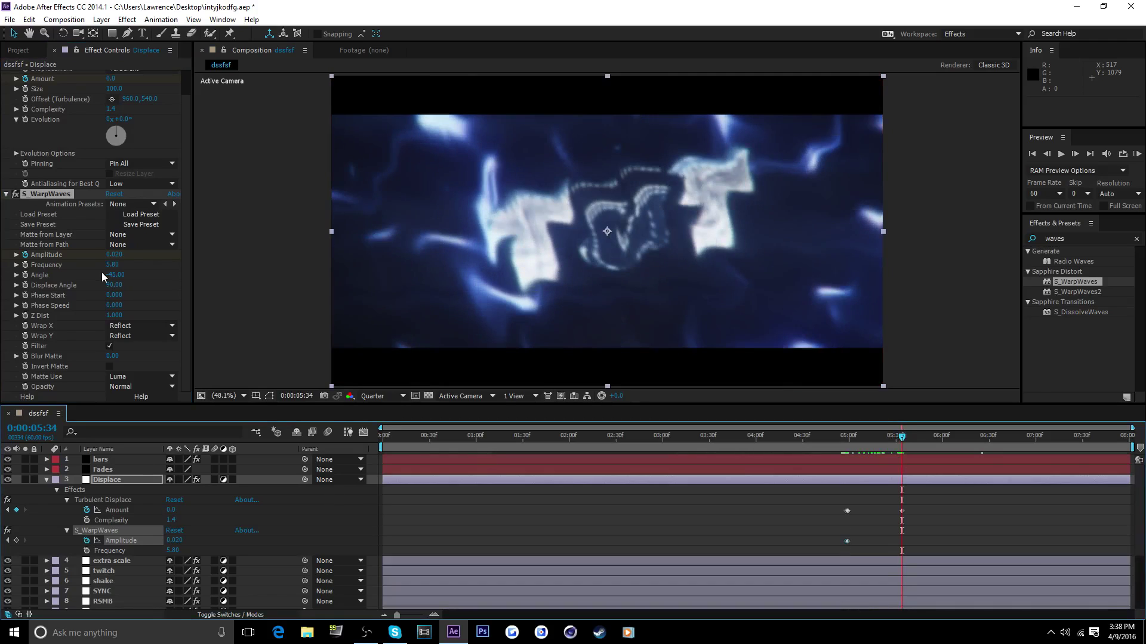
click(114, 255)
text(0)
key(Return)
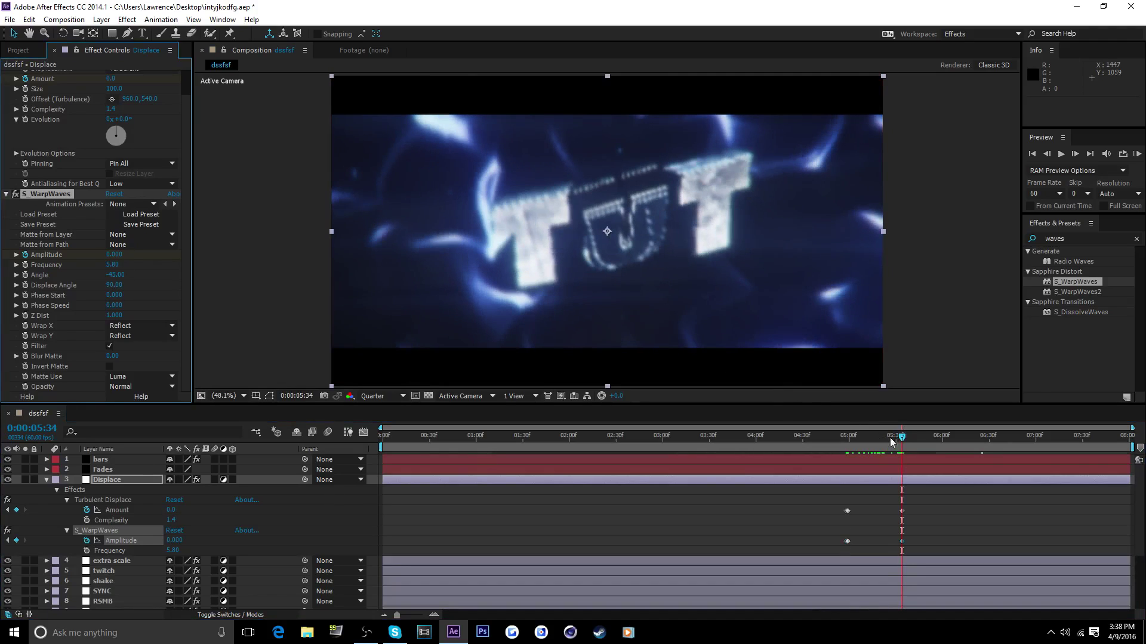
drag(902, 454, 976, 456)
click(1136, 239)
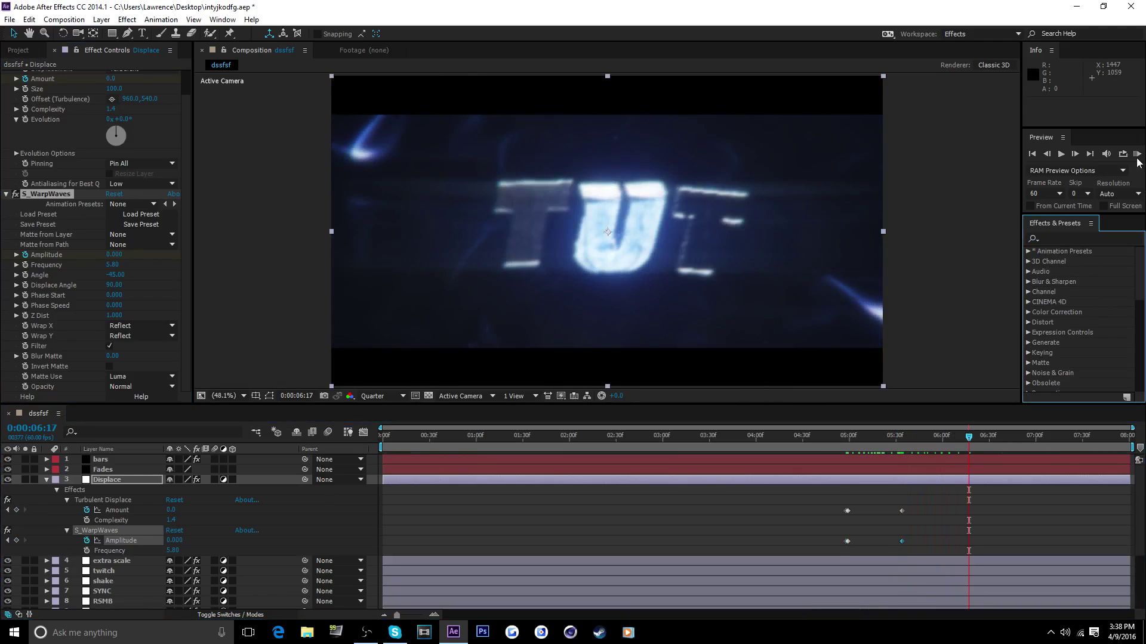
Try Easy Ease on the 0:00:05:34 Amount and Amplitude keyframes, scrub through the result, and undo it.
drag(888, 501, 923, 558)
right_click(903, 512)
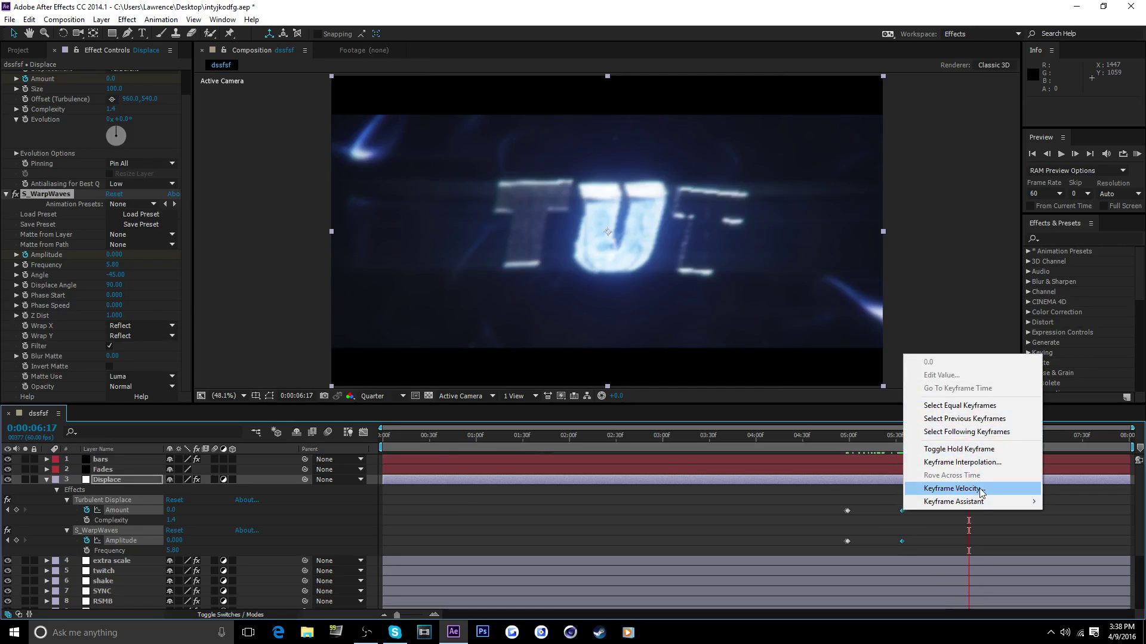
mouse_move(982, 504)
click(742, 527)
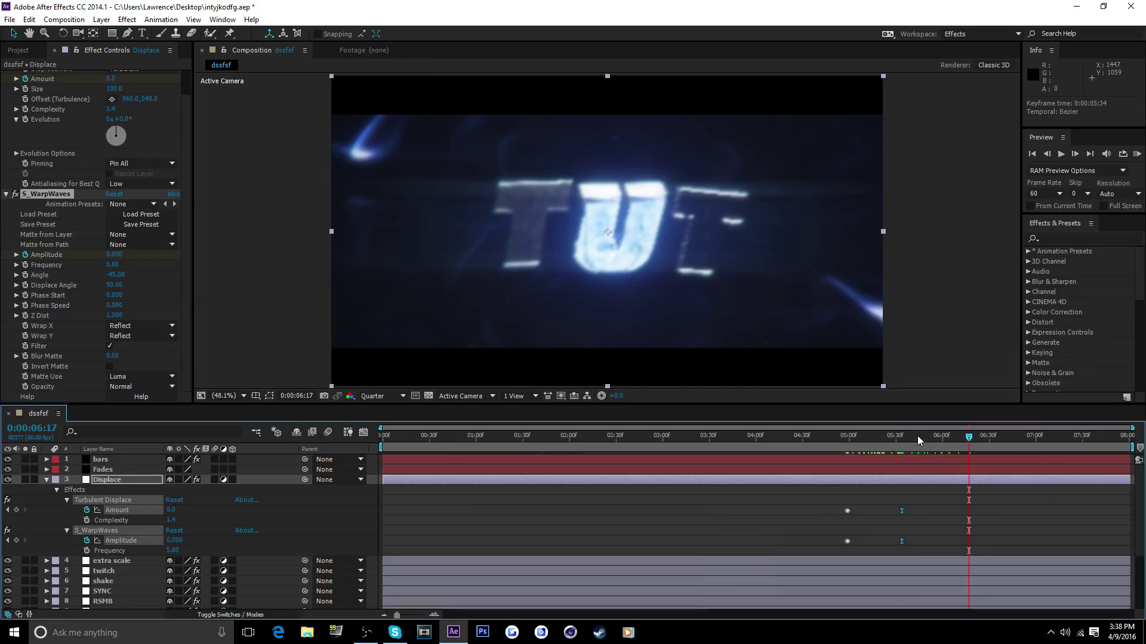
drag(861, 439, 879, 458)
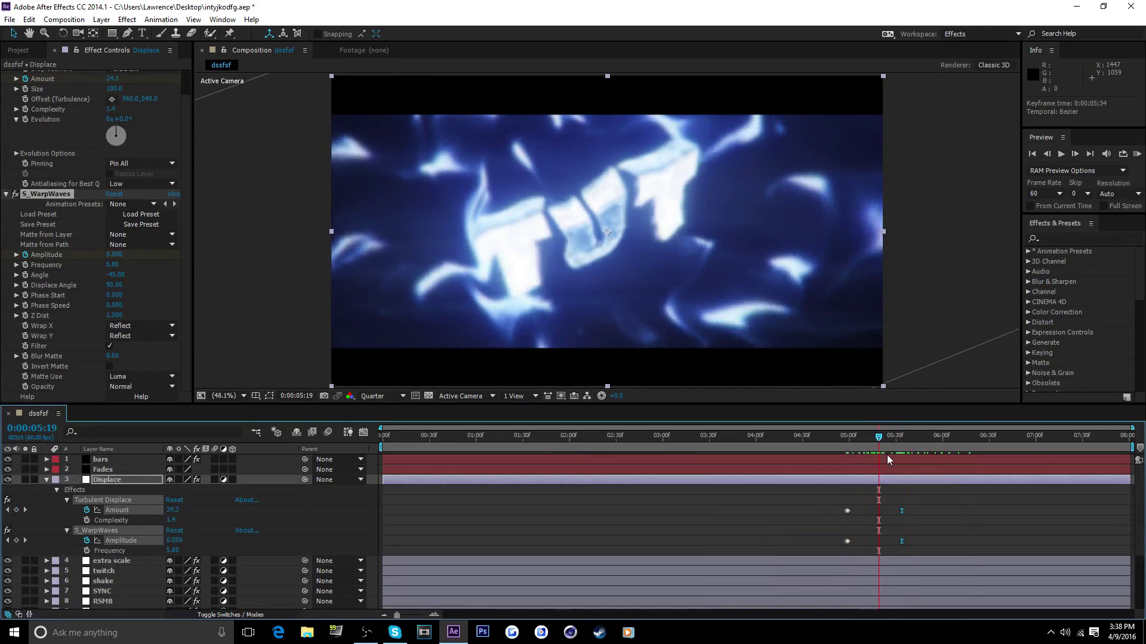
key(ctrl+z)
Play a RAM preview of the composition to check the displacement and wave distortion without easing.
drag(959, 438, 894, 451)
click(1137, 154)
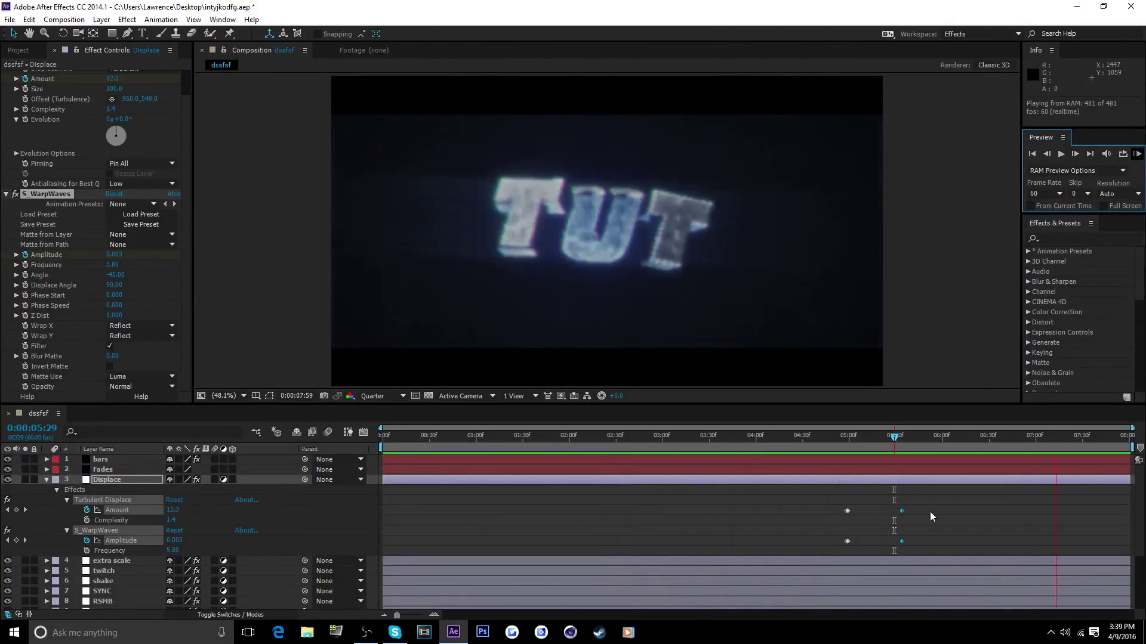
key(space)
Apply Easy Ease to the last Turbulent Displace Amount and S_WarpWaves Amplitude keyframes at 0:00:05:34.
drag(872, 500, 912, 550)
right_click(902, 542)
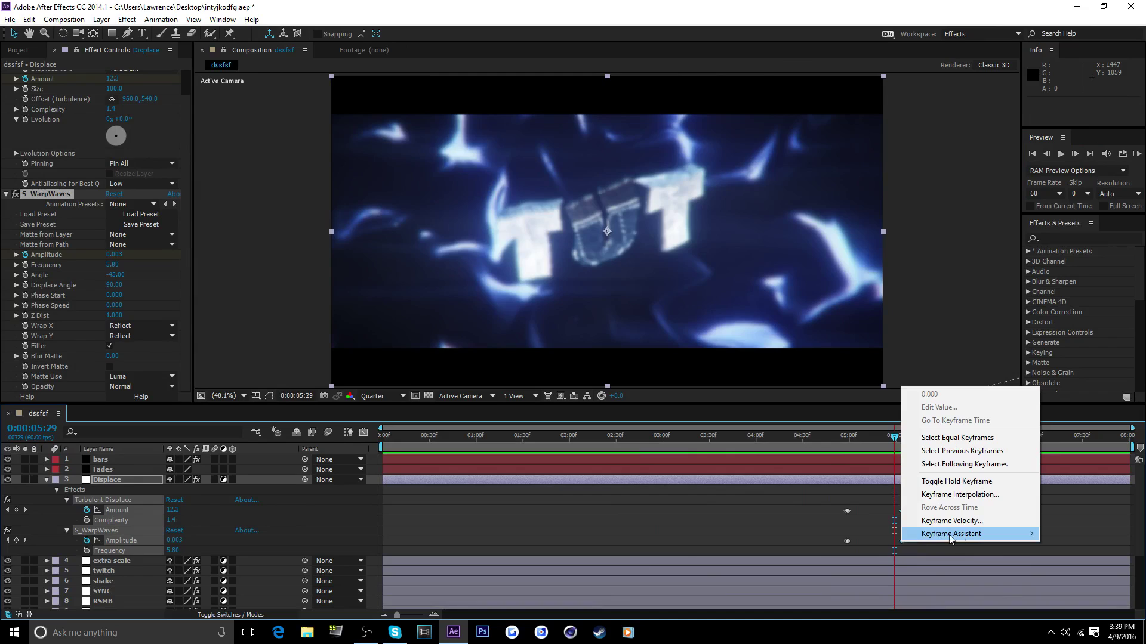
mouse_move(961, 534)
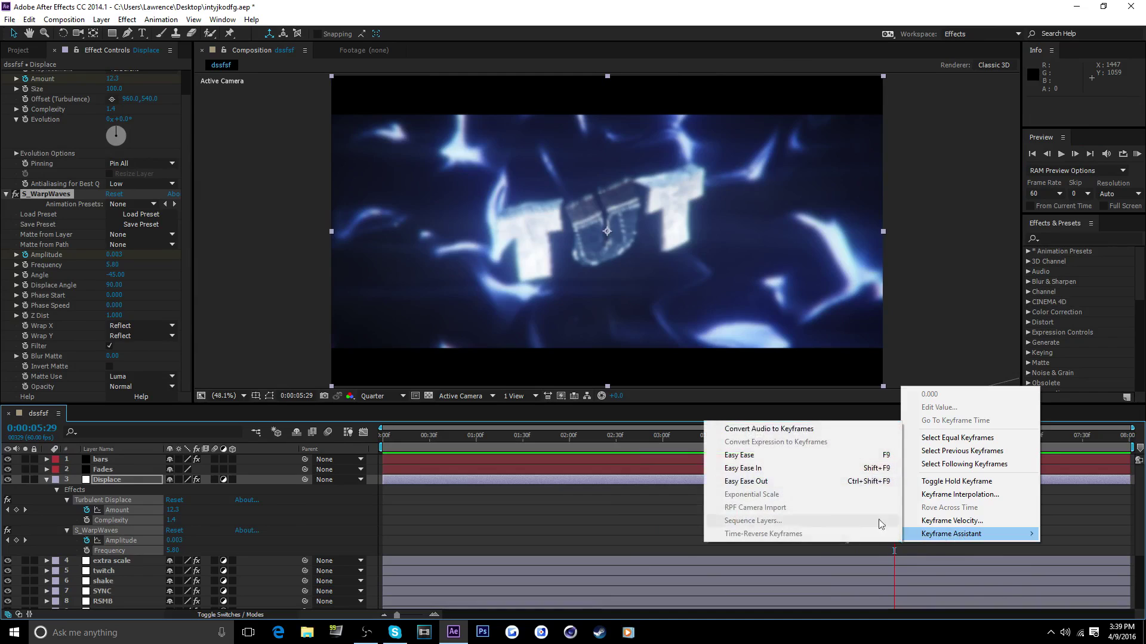
click(826, 460)
Scrub through the eased distortion and check it against the music in RAM previews.
mouse_move(893, 438)
mouse_down()
mouse_move(854, 438)
mouse_move(907, 442)
mouse_up()
click(1136, 154)
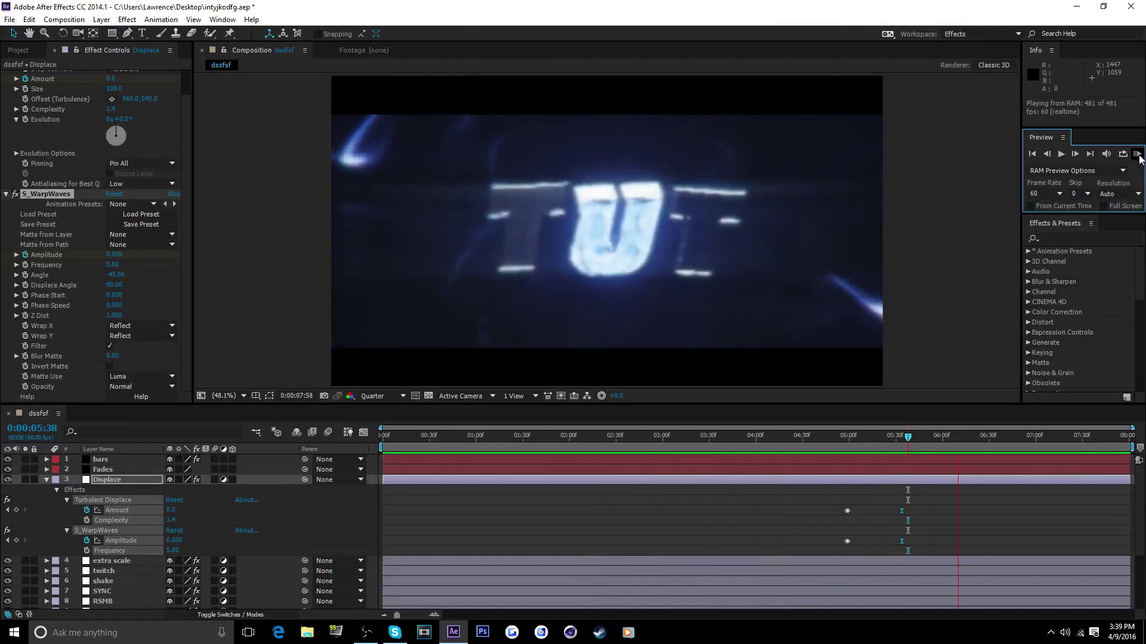
drag(908, 441, 871, 442)
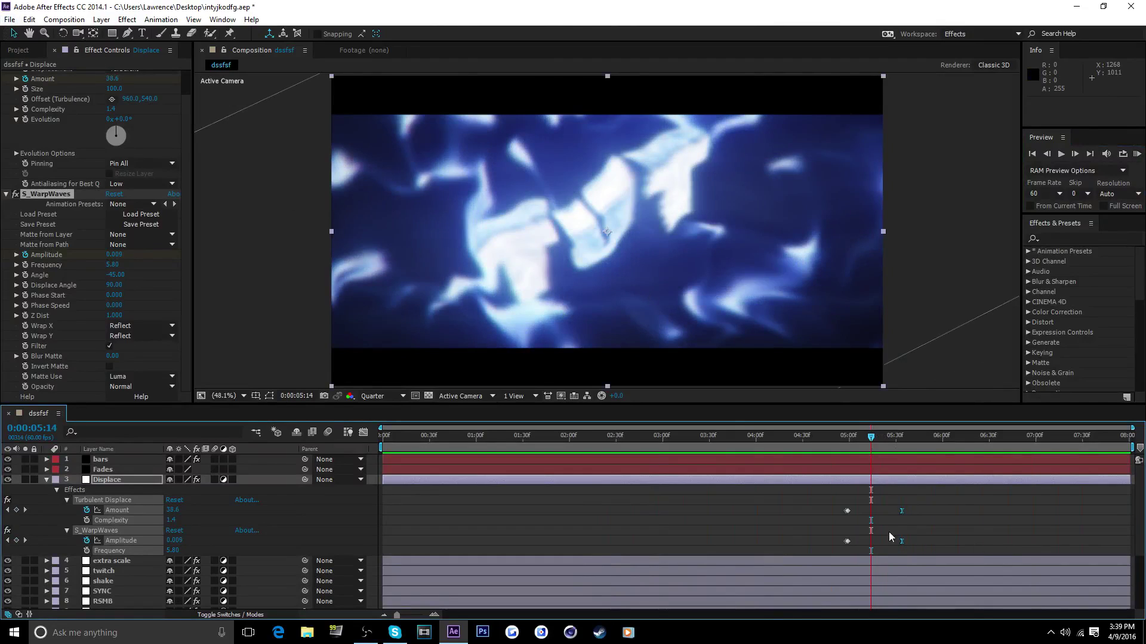
click(1136, 154)
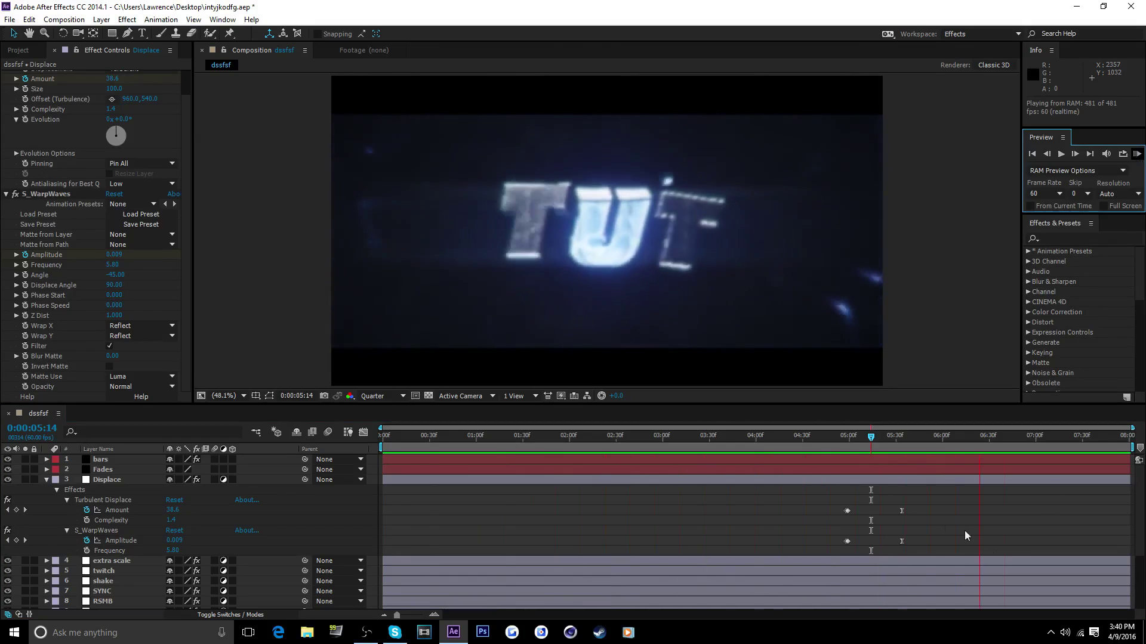
Move the last Amount and Amplitude keyframes later to about 0:00:05:42 and check the timing in a RAM preview.
click(896, 500)
drag(893, 490, 914, 543)
click(1138, 155)
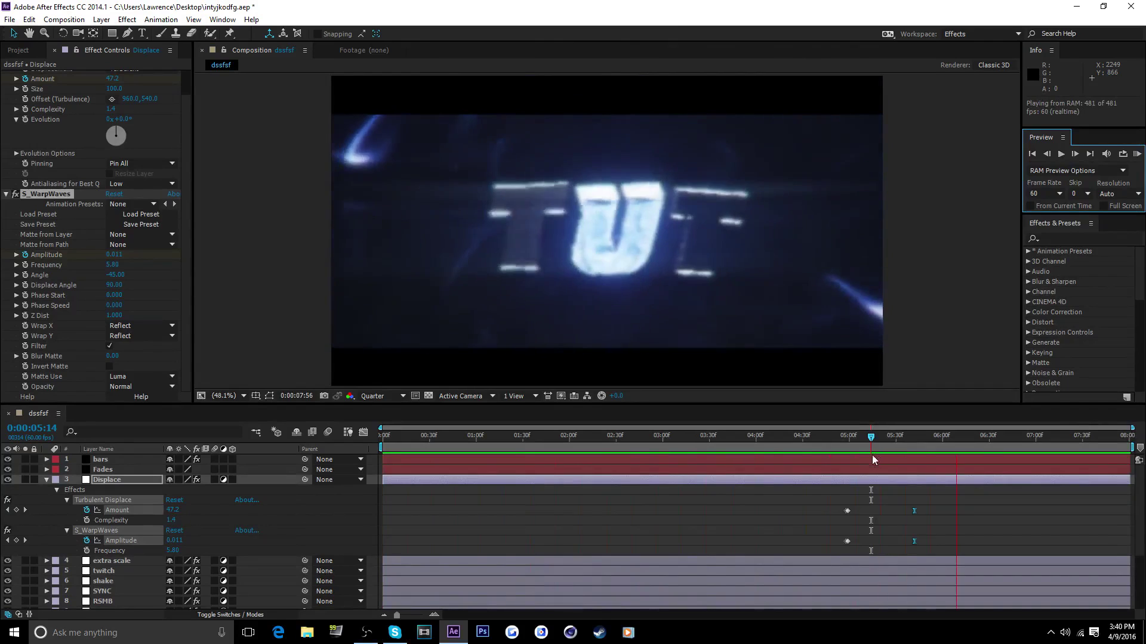
key(space)
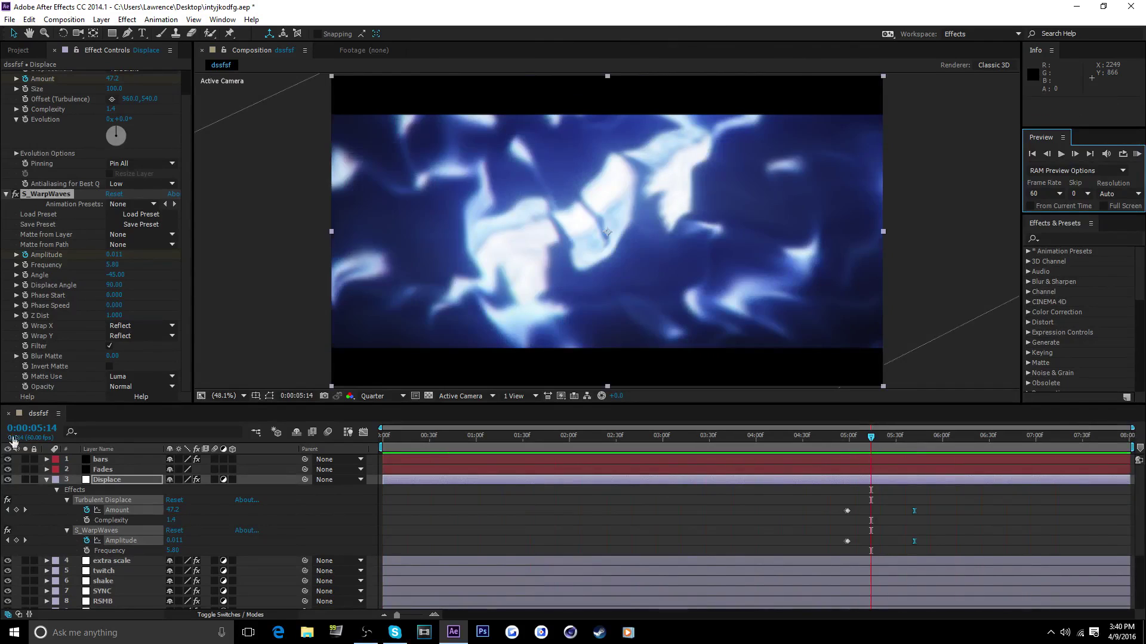
Collapse the Displace layer's properties and replay the whole intro as a RAM preview.
click(47, 479)
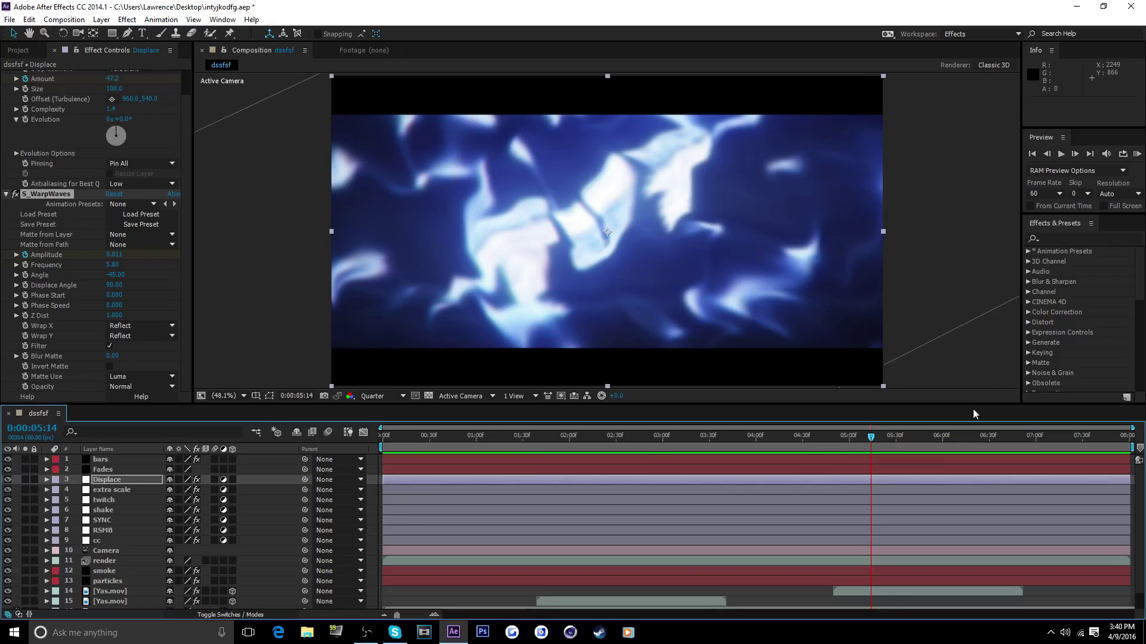
click(1138, 154)
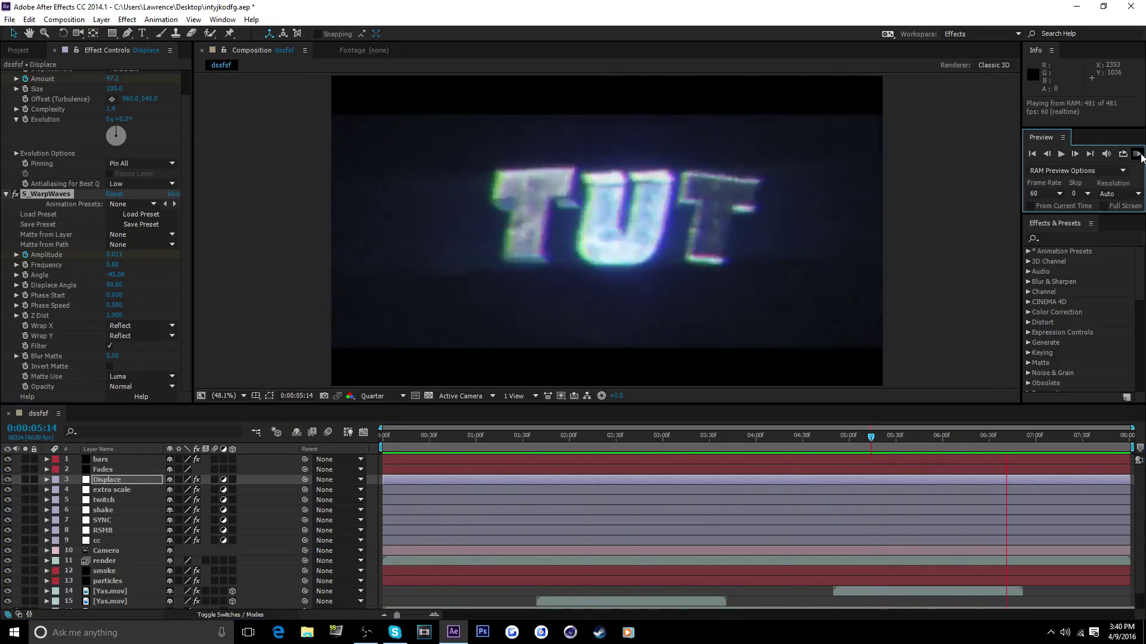
Stop the preview, scrub to about 0:00:06:59 and reveal the twitch layer's keyframes.
click(1051, 495)
drag(1017, 444, 1033, 464)
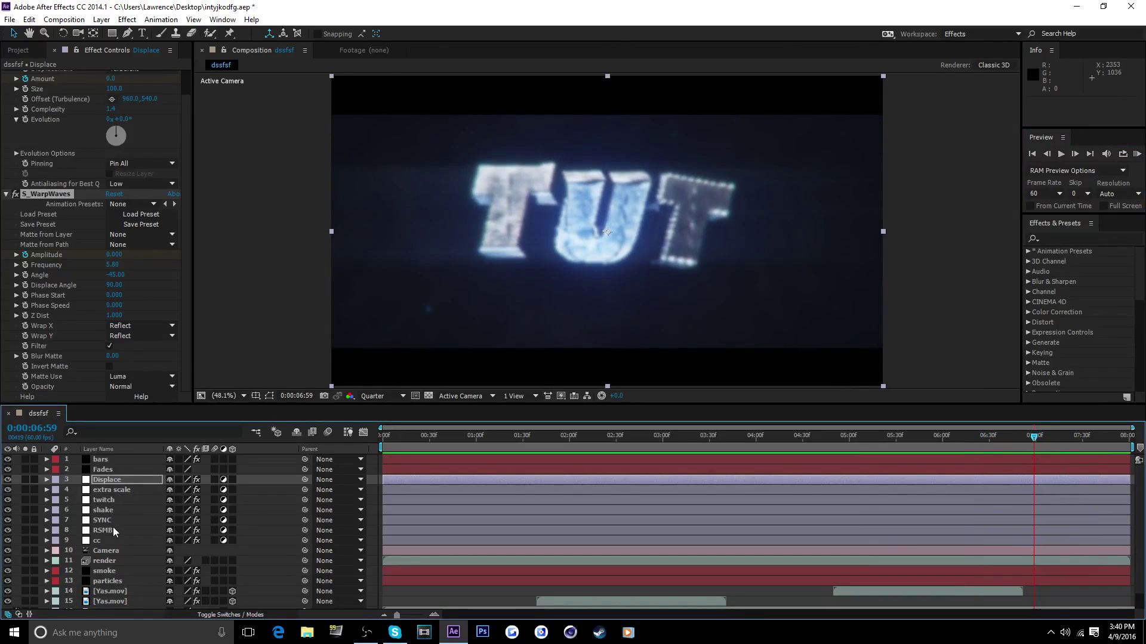
click(111, 503)
key(u)
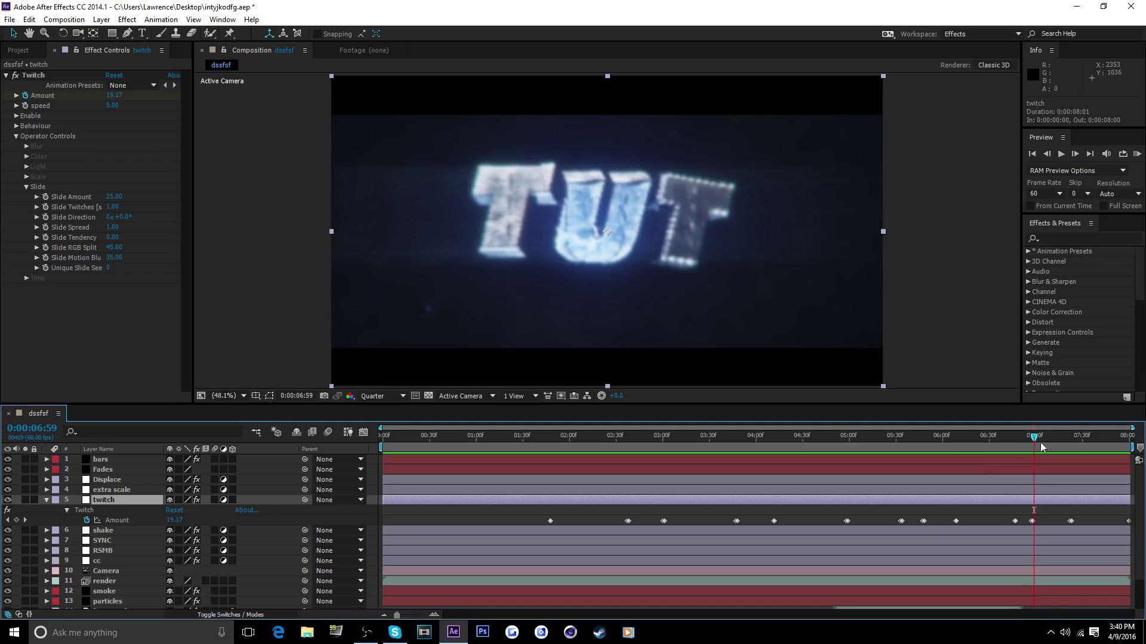
Enable previewing from the current time and RAM-preview the ending from 0:00:06:17 and again from 0:00:05:18.
drag(1034, 448, 968, 450)
click(1029, 206)
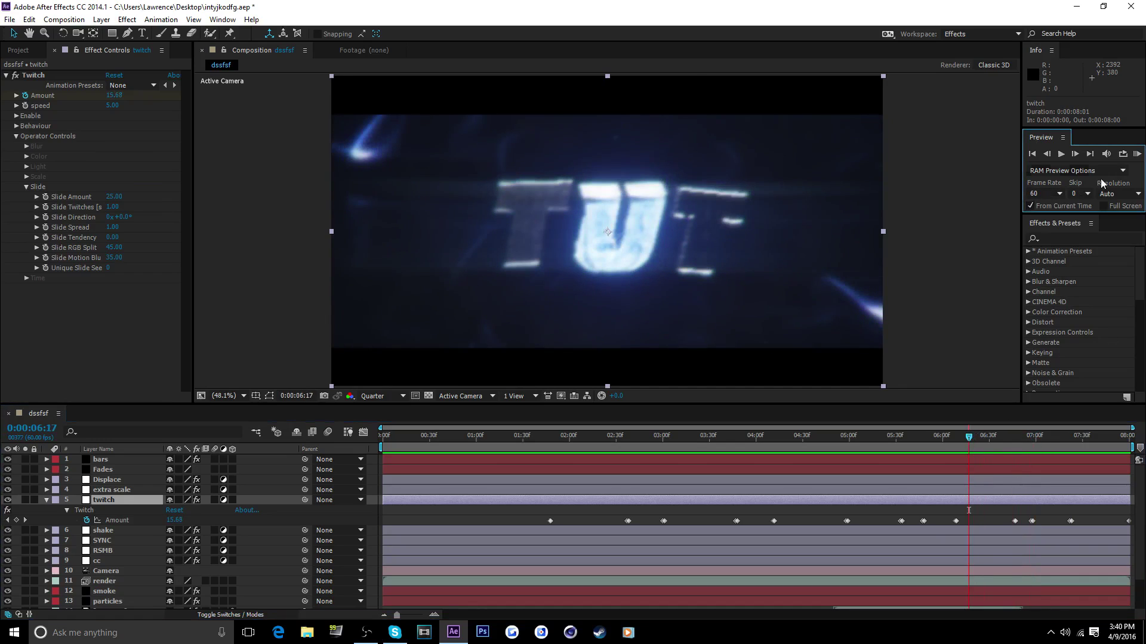
click(1137, 154)
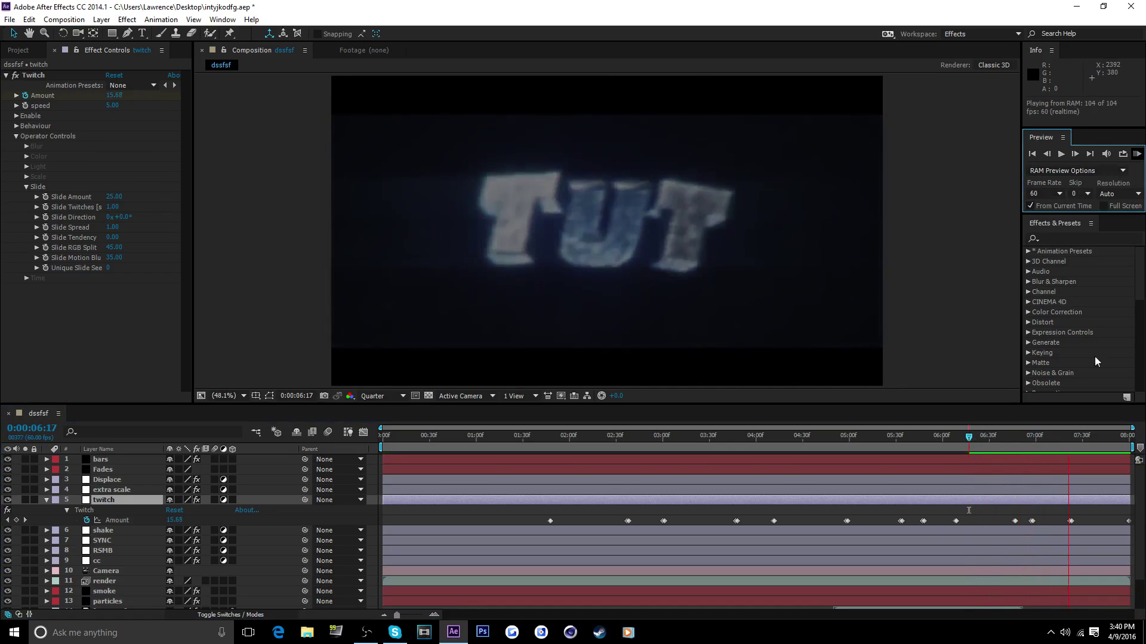
click(978, 466)
click(876, 435)
click(1137, 154)
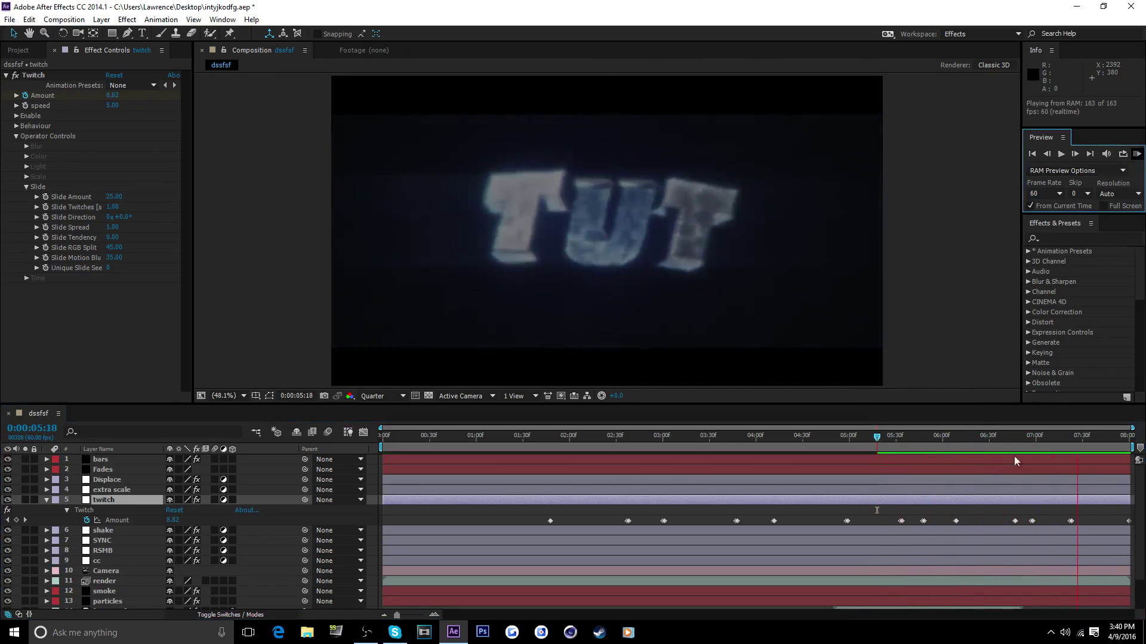
click(1000, 477)
Keyframe the render layer's Rotation at 0° at 0:00:06:46 and 180° one frame further at 0:00:06:47.
click(1014, 442)
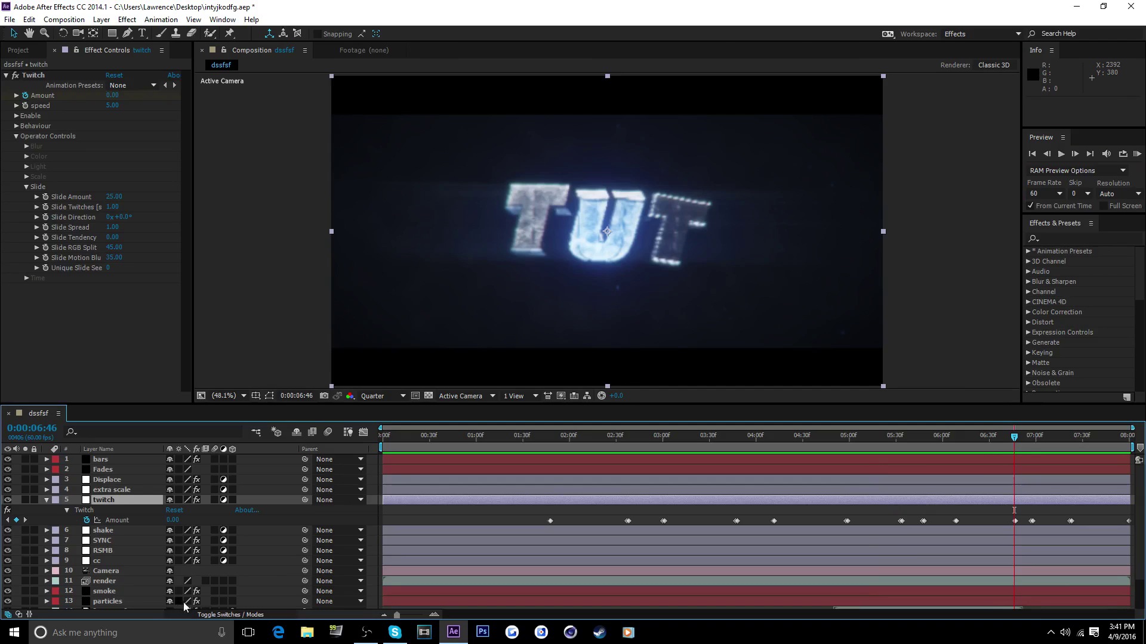
click(105, 583)
key(r)
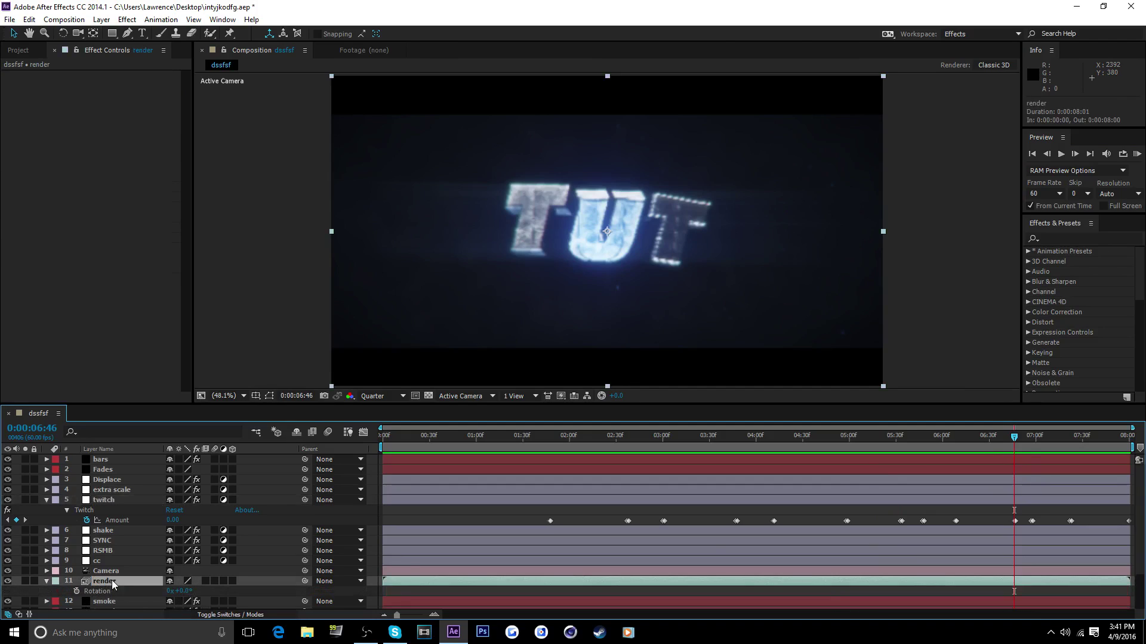
click(77, 590)
key(Page_Down)
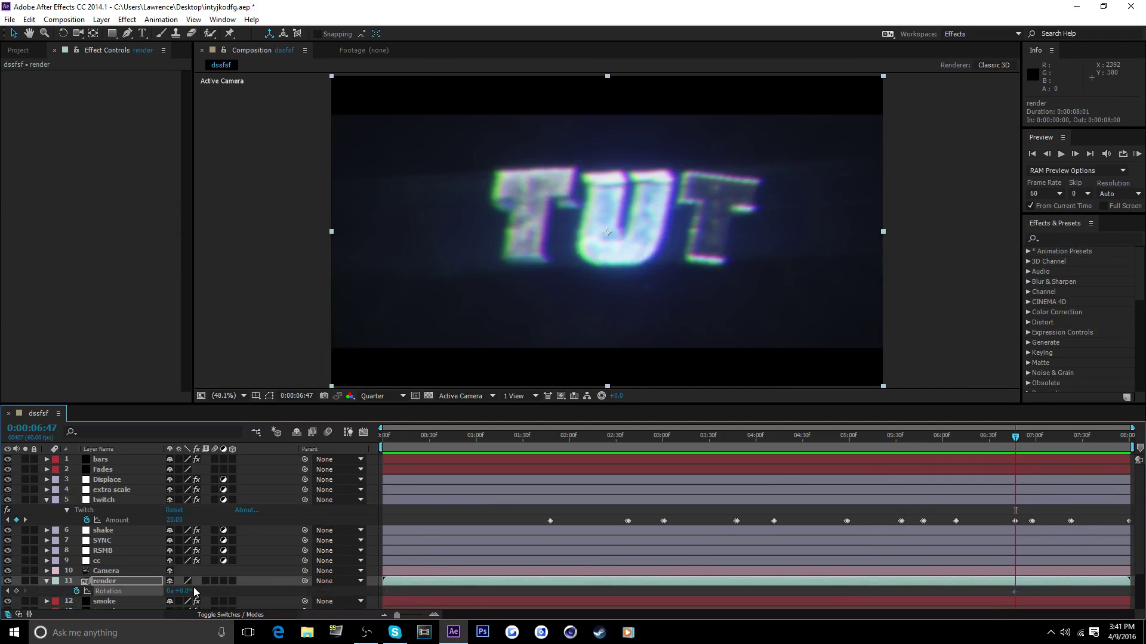
text(180)
key(Return)
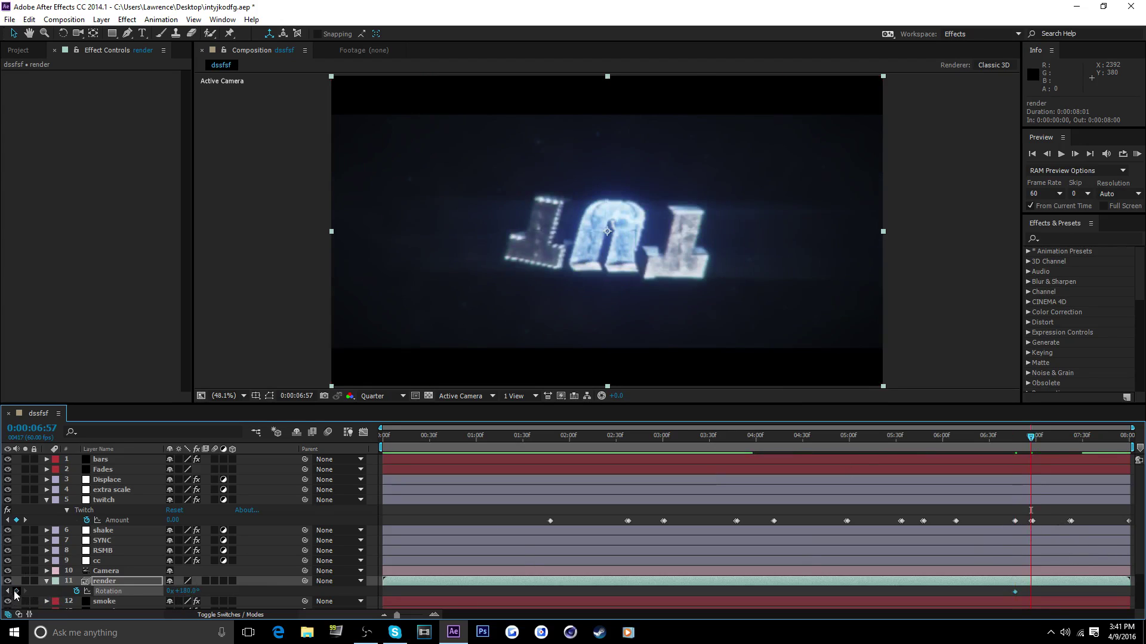
Keyframe the render layer's Rotation at 180° at 0:00:06:57 and 0° at 0:00:06:58, and RAM-preview the whole intro.
key(Page_Down)
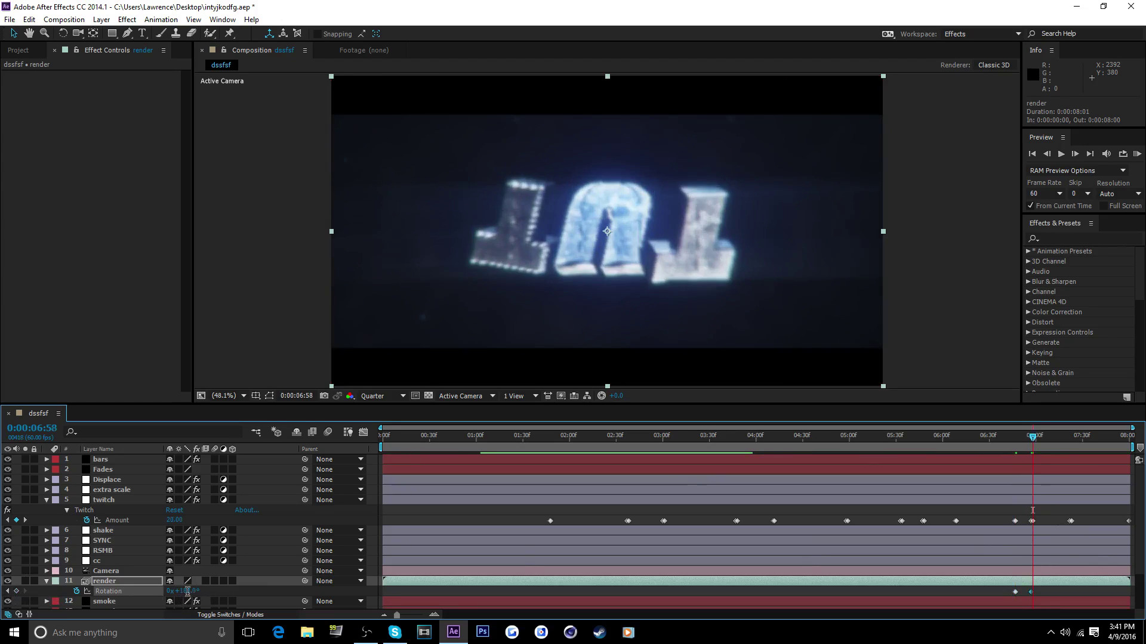
key(Return)
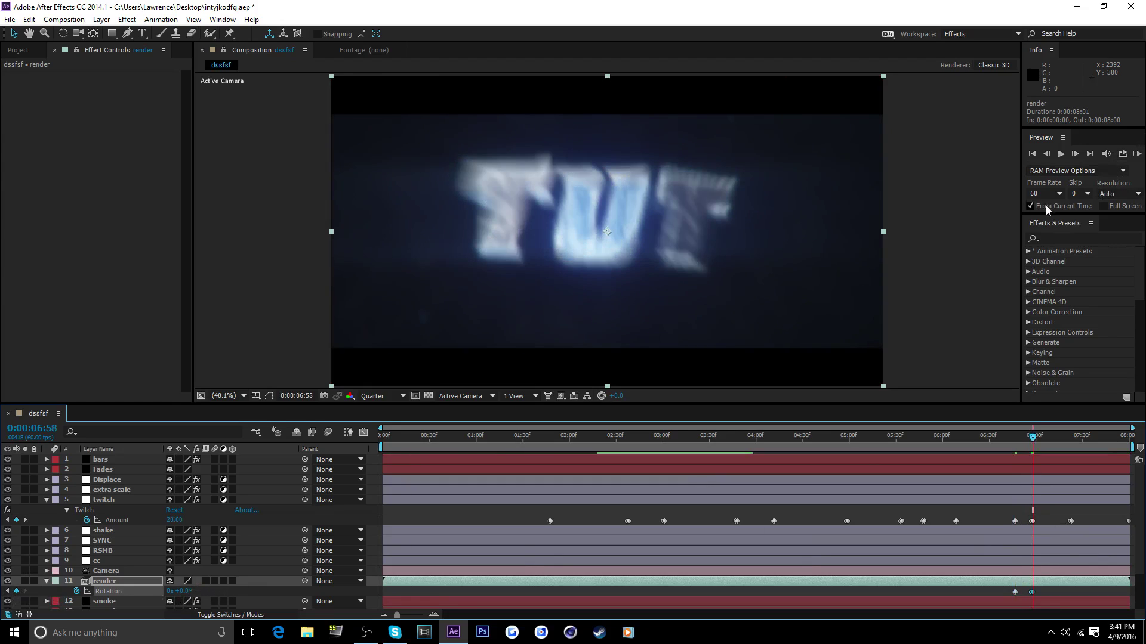
click(1043, 206)
click(1138, 153)
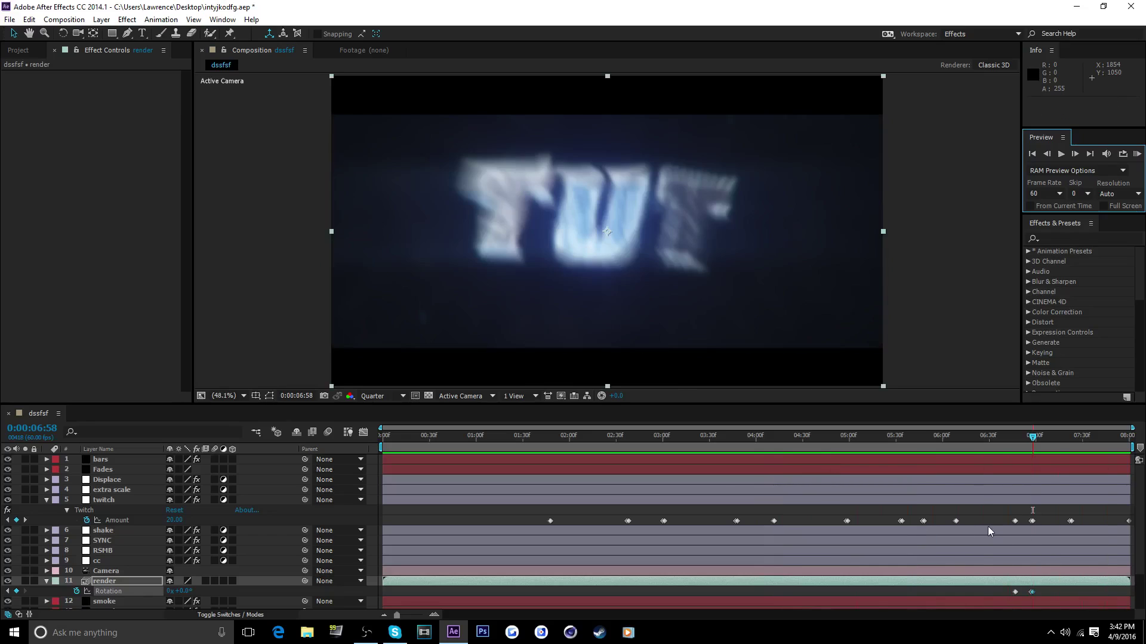
Copy the Displace layer's Turbulent Displace Amount and S_WarpWaves Amplitude keyframes and paste them starting at 0:00:06:58, aligned with the twitch keyframe.
drag(1003, 448, 1032, 444)
click(105, 477)
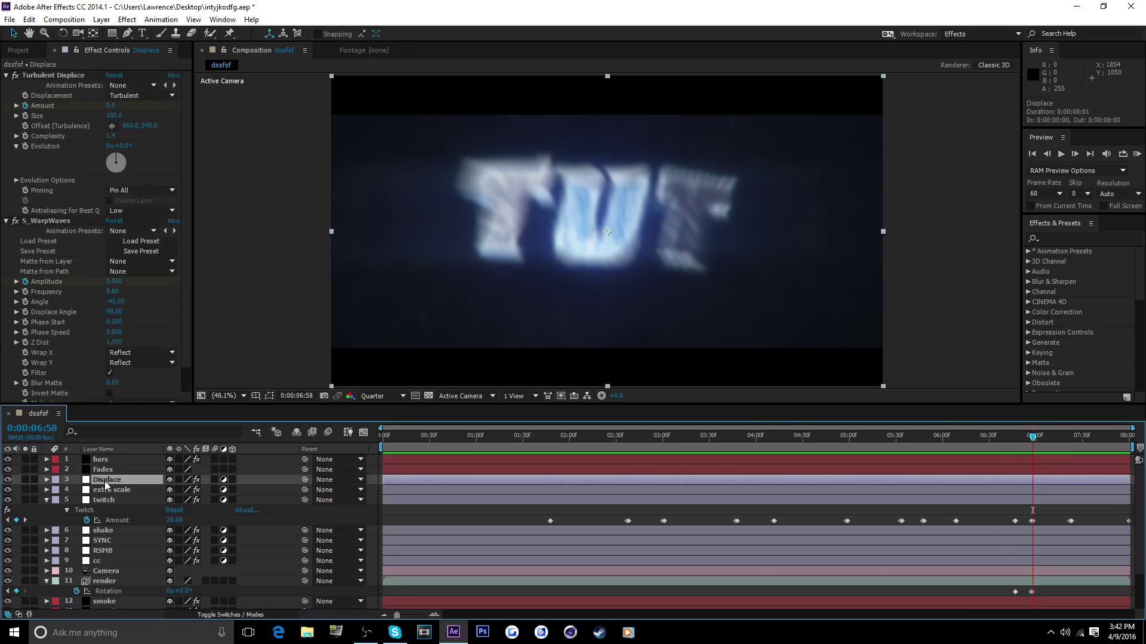
key(u)
drag(833, 496, 935, 530)
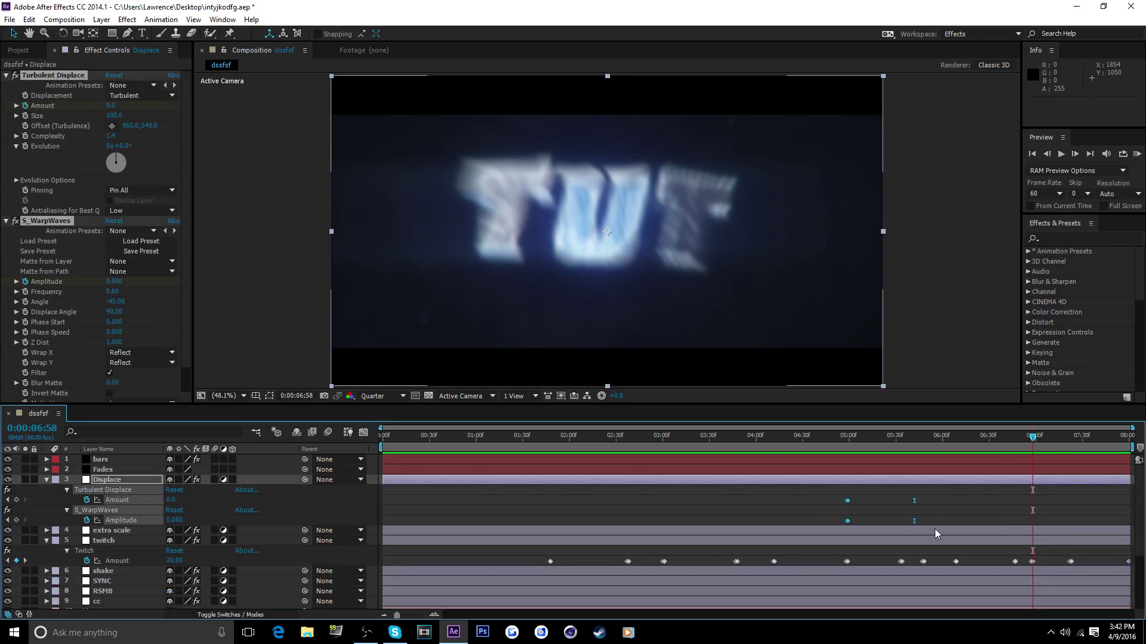
key(ctrl+v)
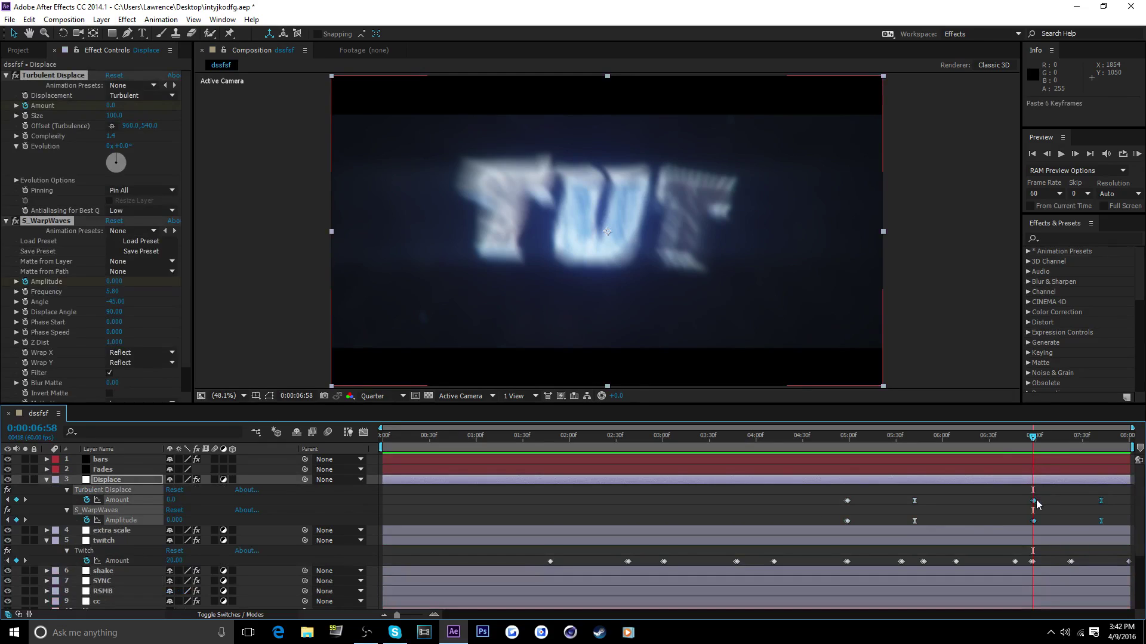
drag(1036, 504, 1034, 507)
Check the copied distortion from 0:00:06:58 to 0:00:07:41 in full RAM previews of the intro.
drag(1033, 441, 1099, 440)
click(1137, 154)
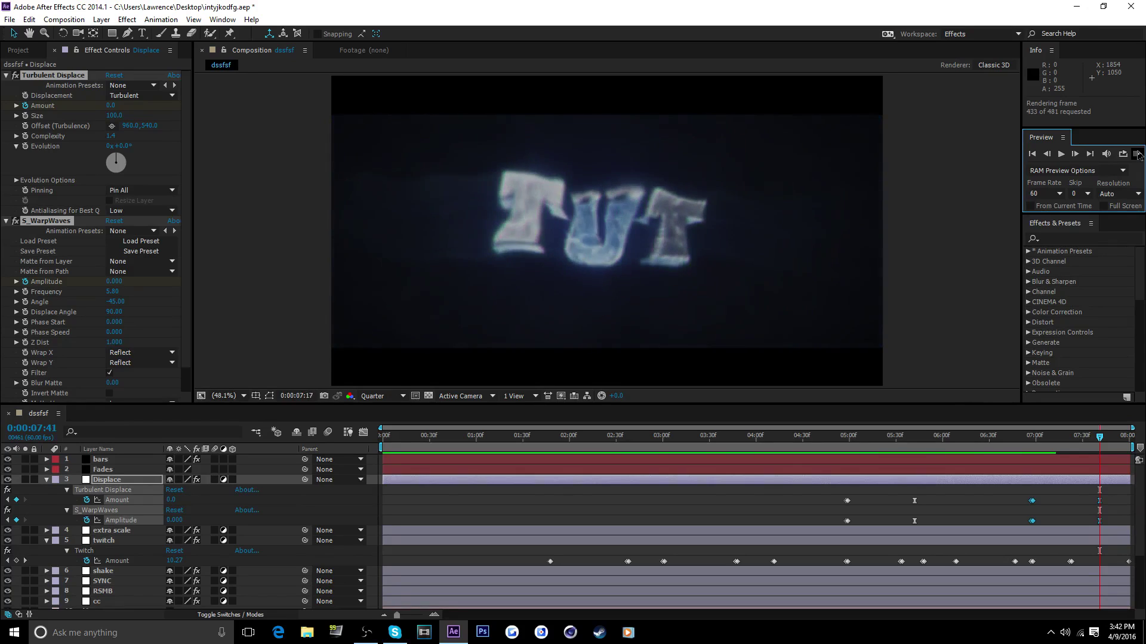
click(1138, 154)
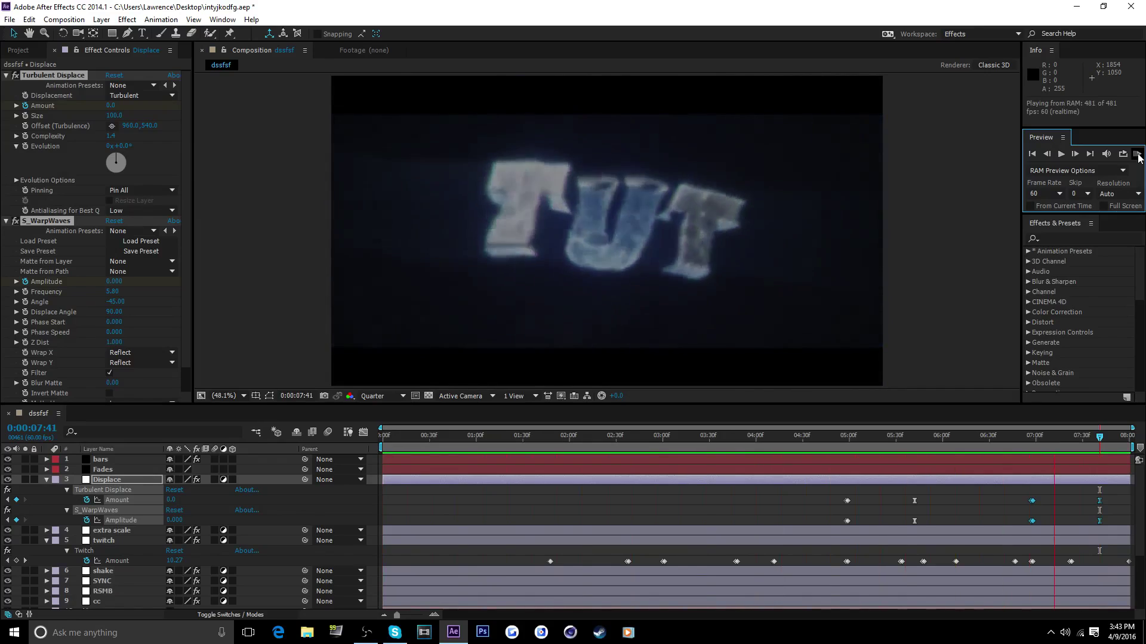
click(1138, 157)
Go to 0:00:06:46, select the render layer, and collapse the twitch and Displace layers' properties.
click(1014, 445)
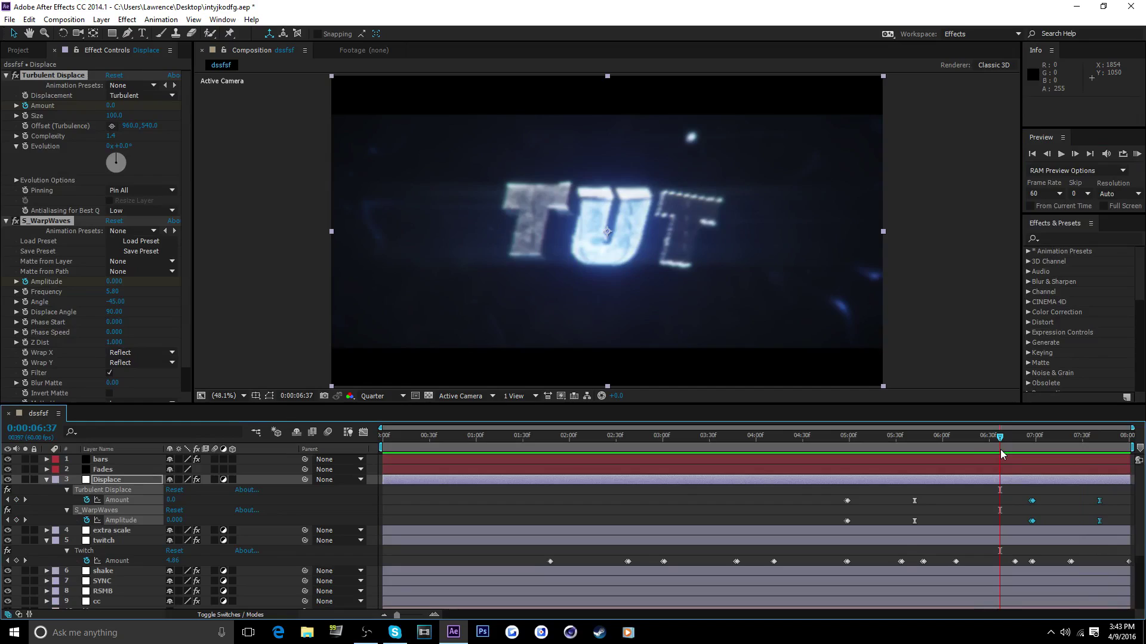
scroll(98, 559, down, 3)
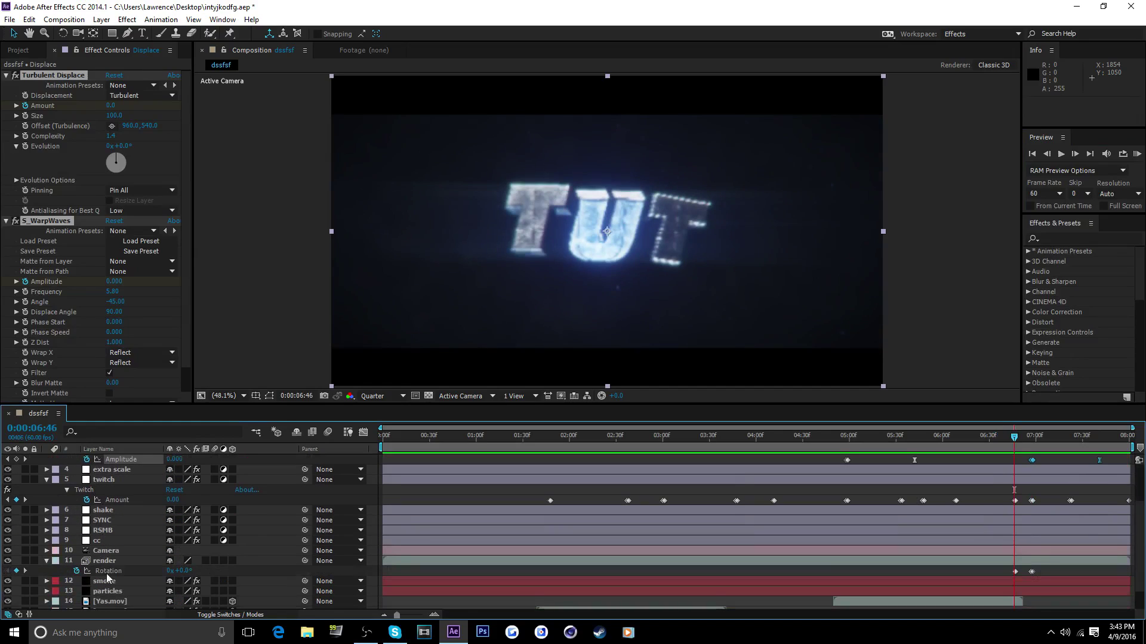
click(110, 563)
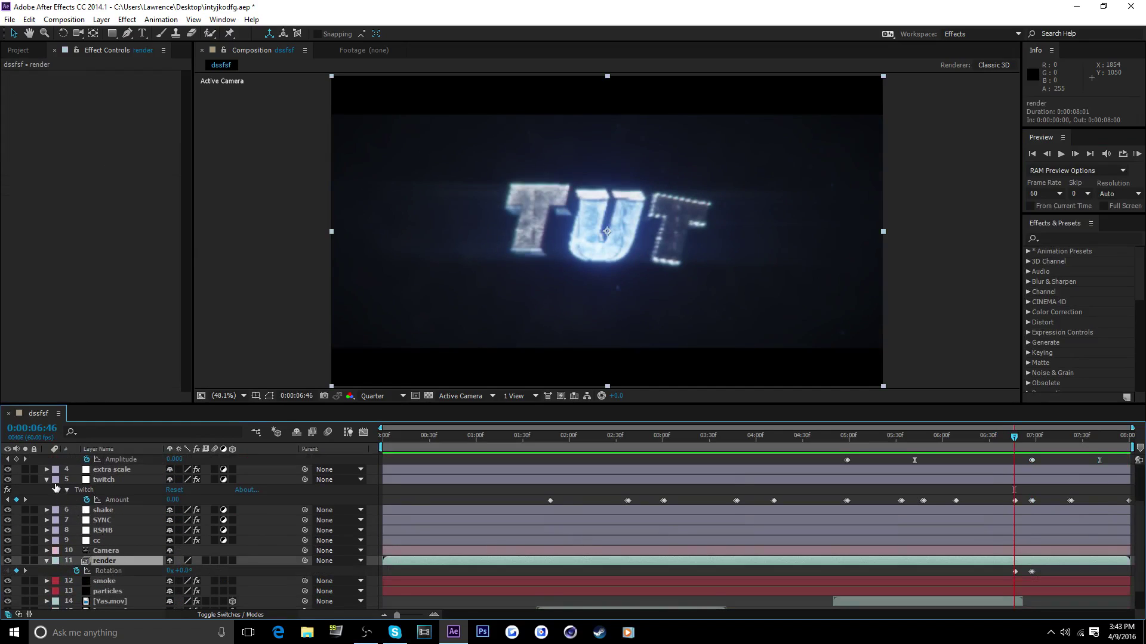
click(47, 480)
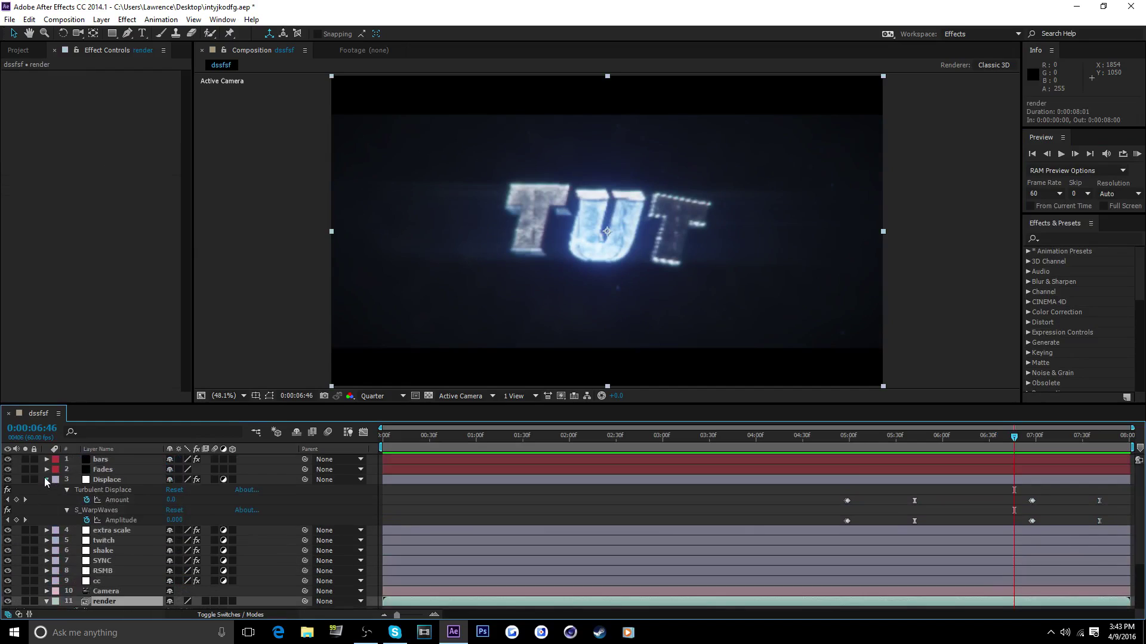
click(47, 481)
Keyframe the render layer's Scale at 100% at 0:00:06:46 and 38% at 0:00:06:47.
scroll(113, 542, down, 2)
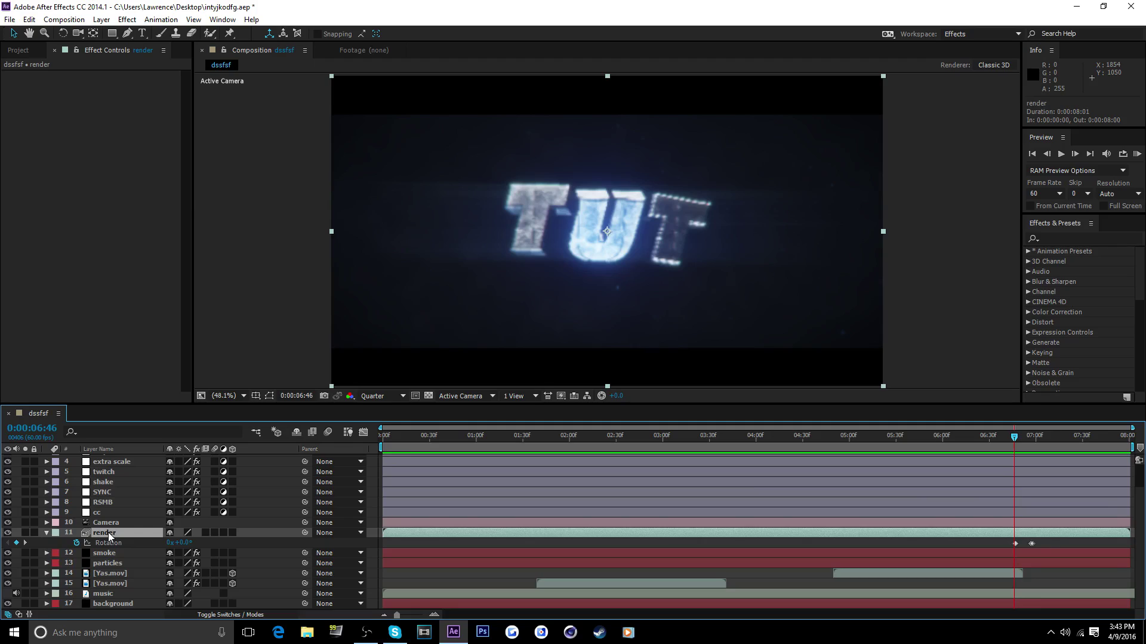
key(s)
key(s)
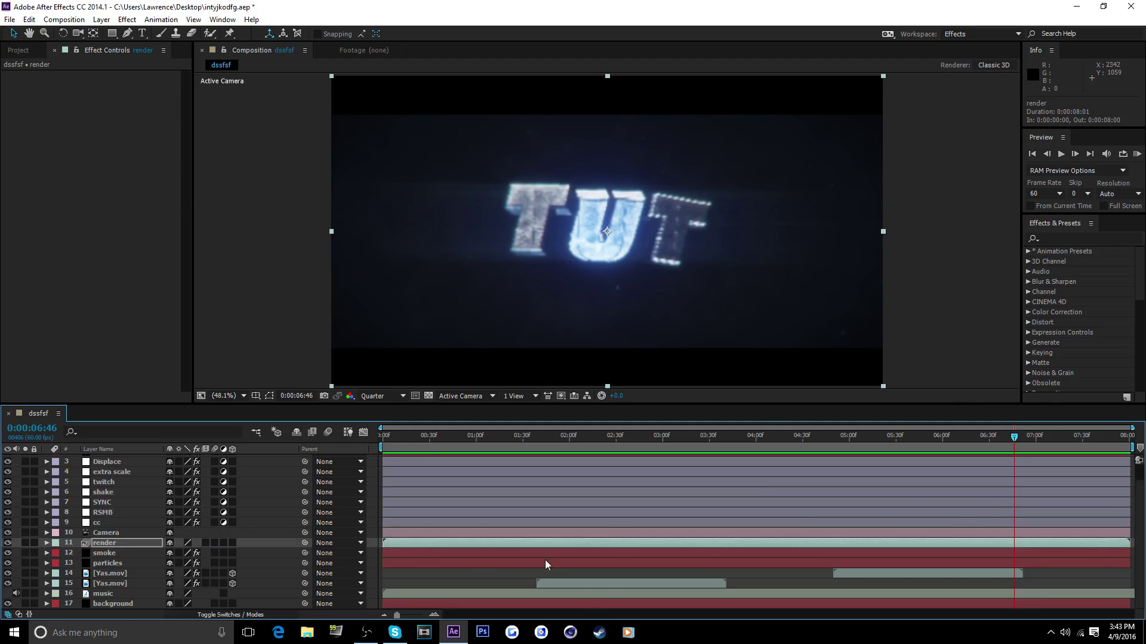
key(u)
scroll(1030, 581, down, 1)
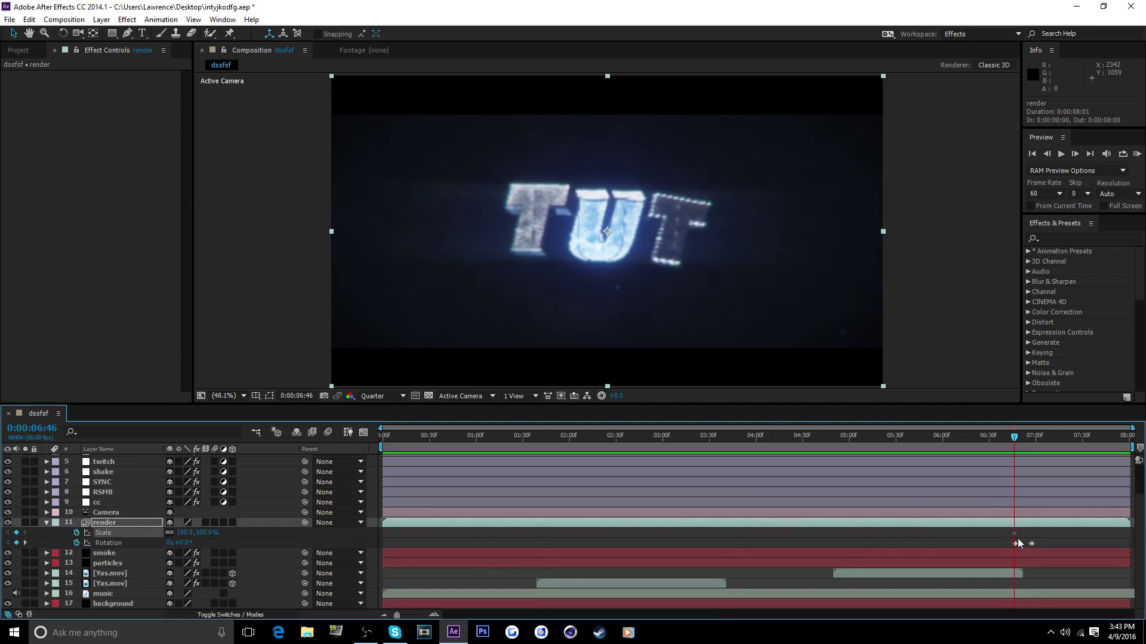
key(Page_Down)
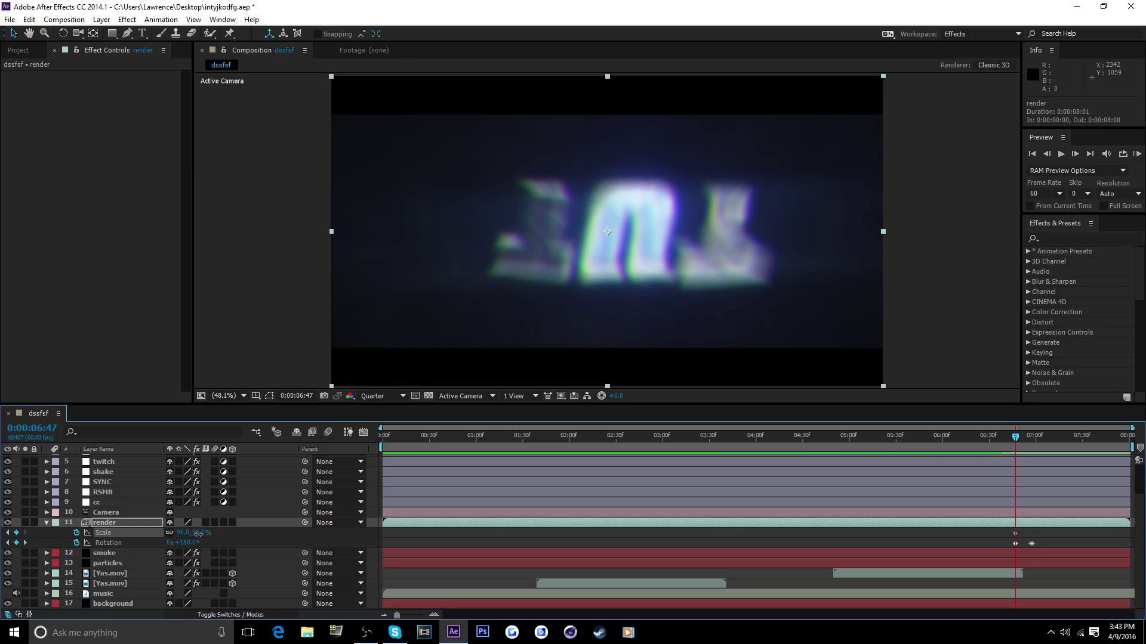
drag(198, 534, 172, 540)
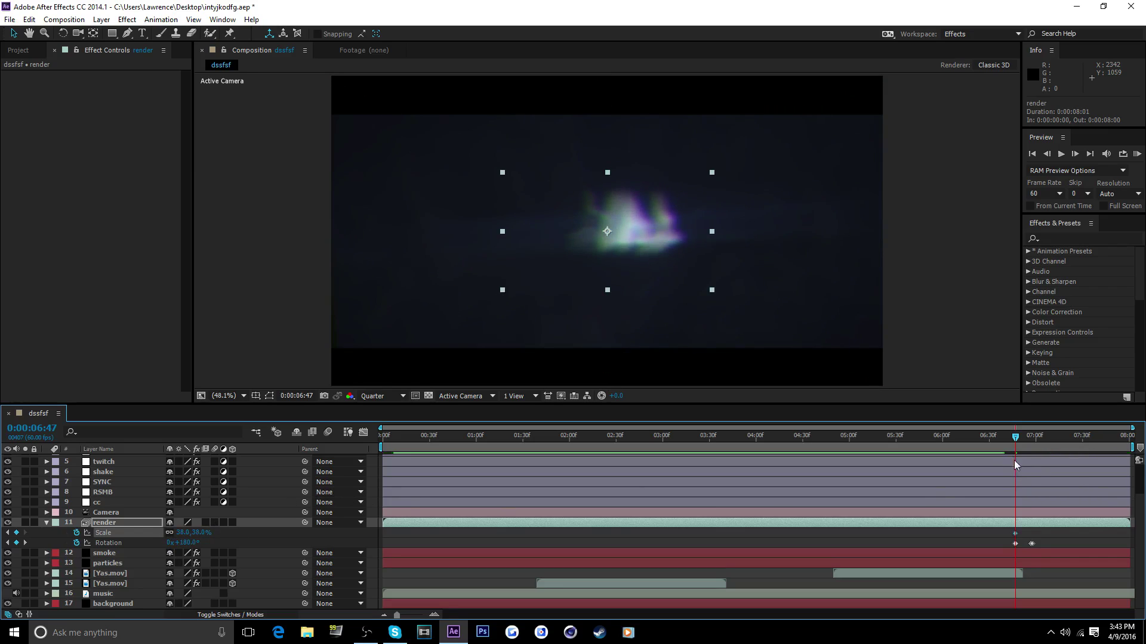
Keyframe the render layer's Scale at 38% at 0:00:06:57 and 100% at 0:00:06:58, and play the intro in RAM previews.
drag(1016, 437, 1026, 441)
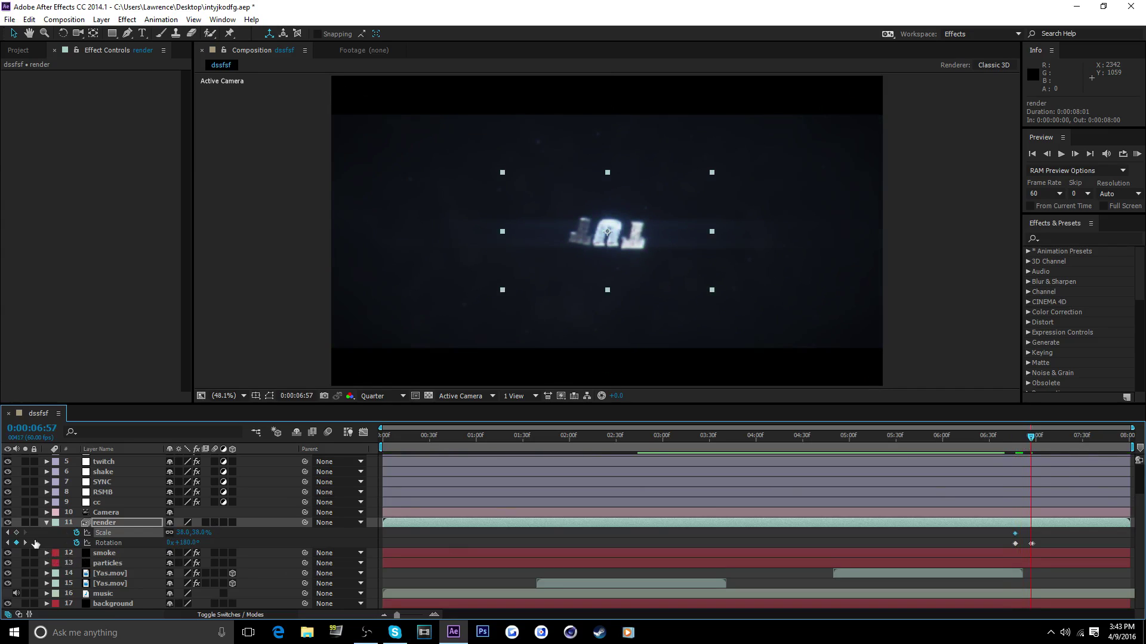
key(Page_Down)
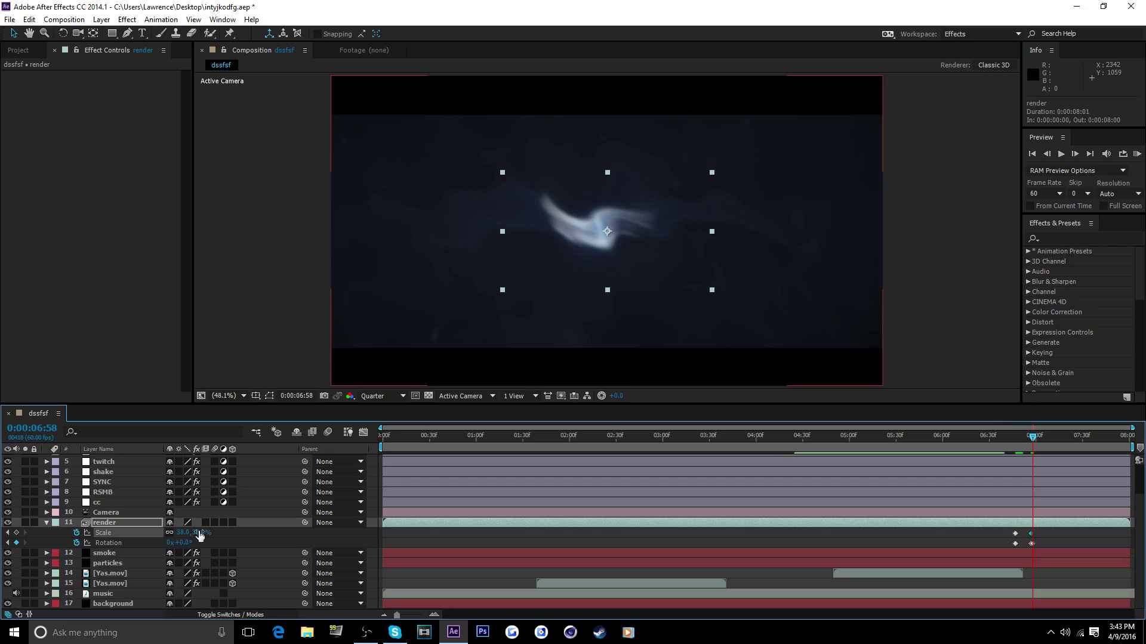
click(200, 534)
text(100)
key(Return)
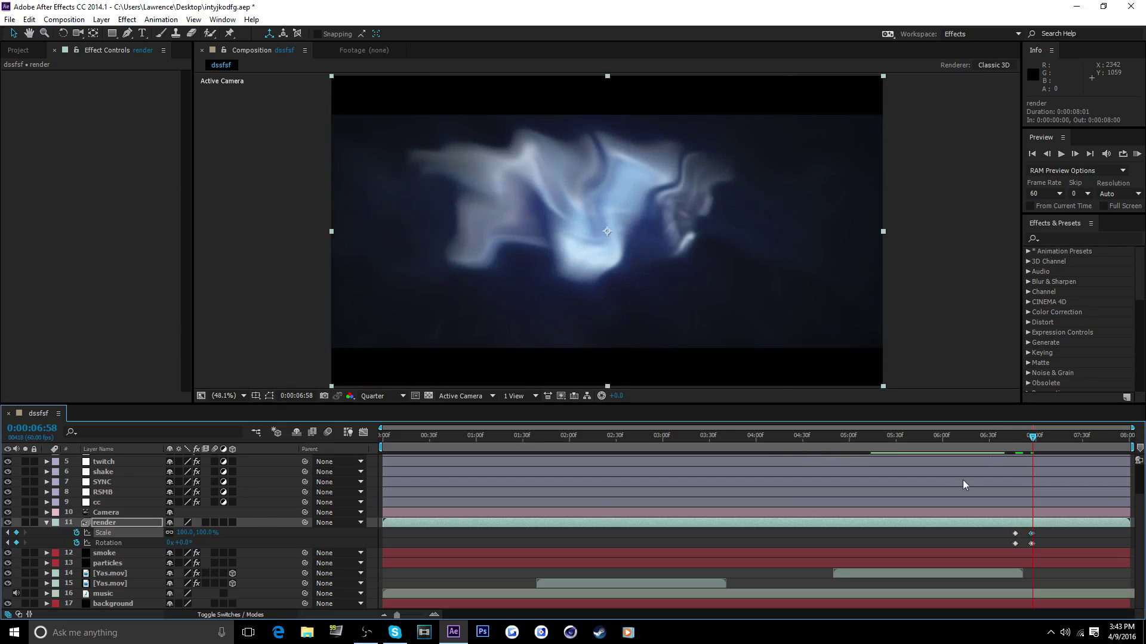
click(1135, 155)
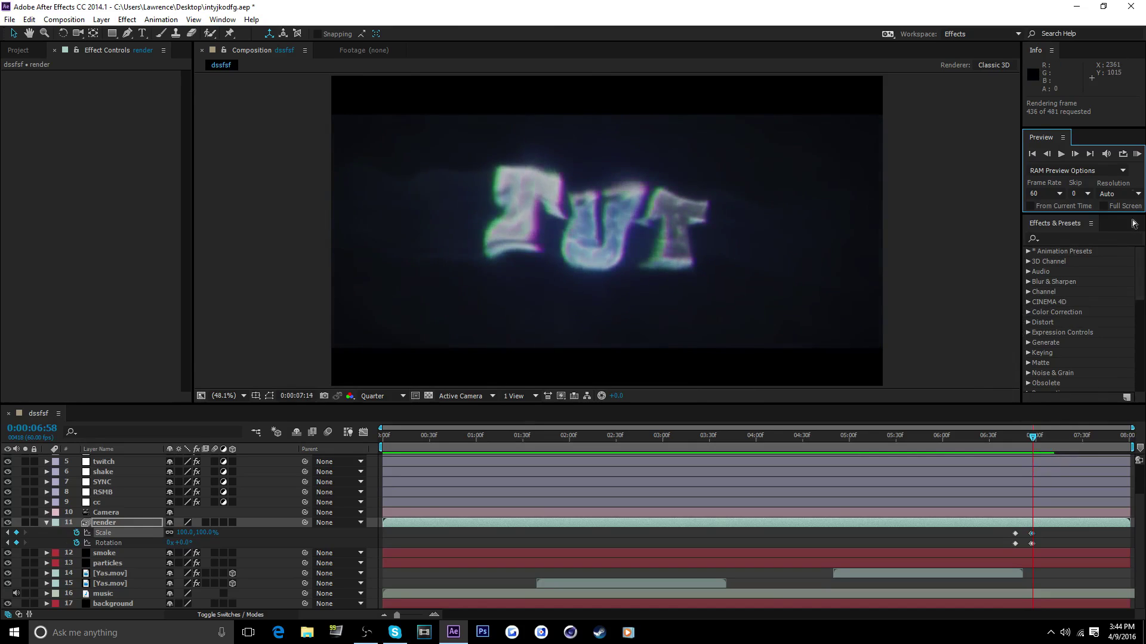
click(1137, 156)
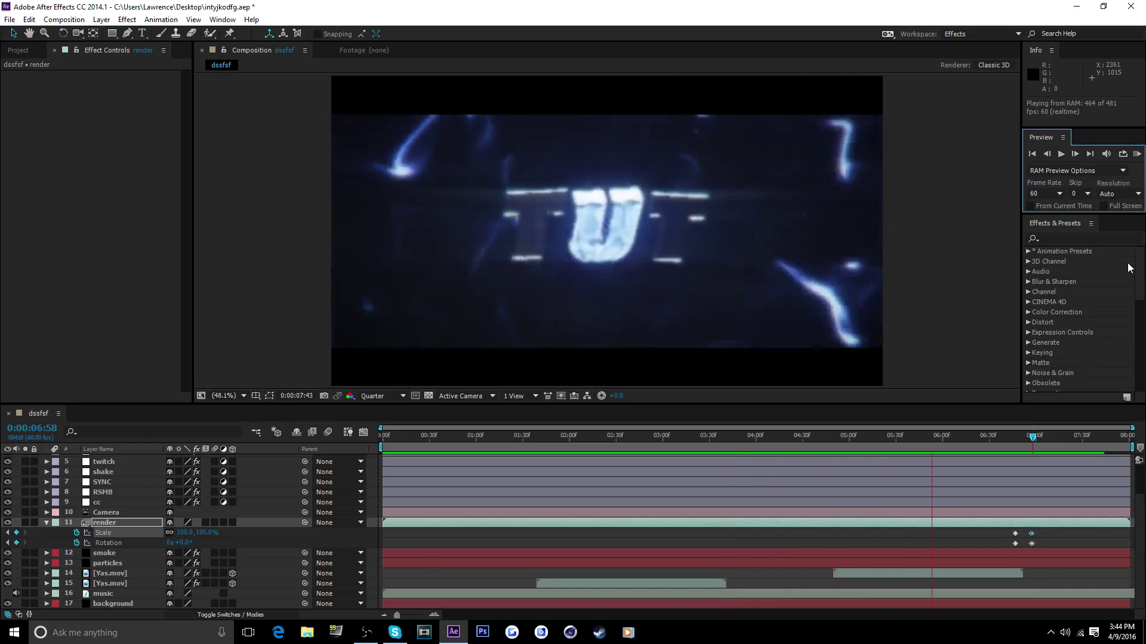
Delete the render layer's Scale keyframe at 0:00:06:47 and scrub through the flipped section to 0:00:06:58.
drag(1032, 445, 1007, 446)
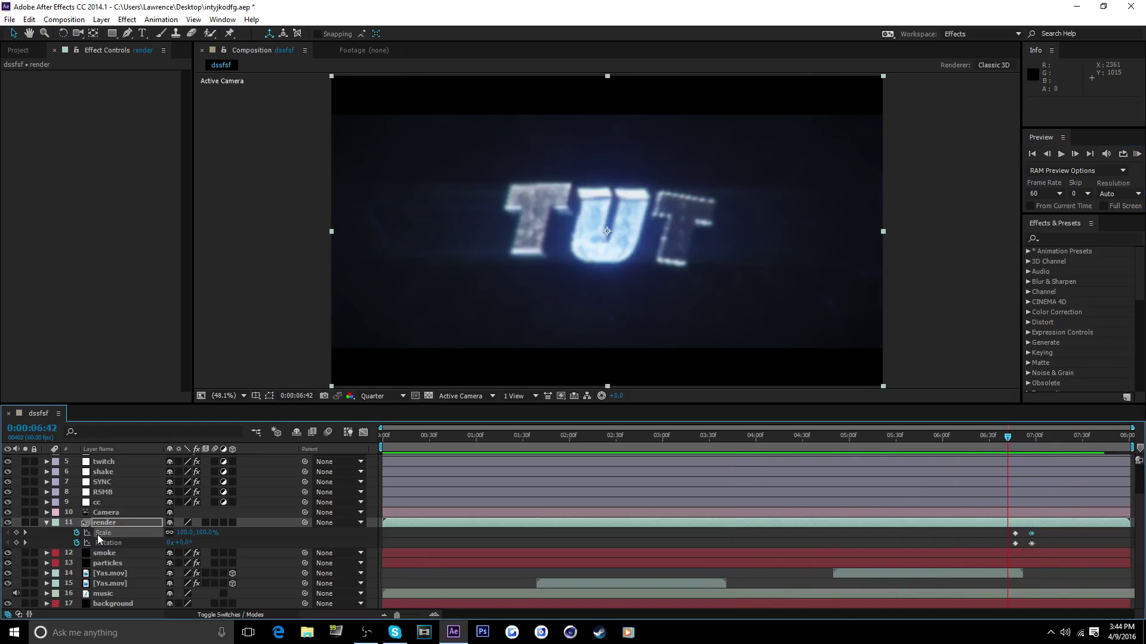
click(1016, 444)
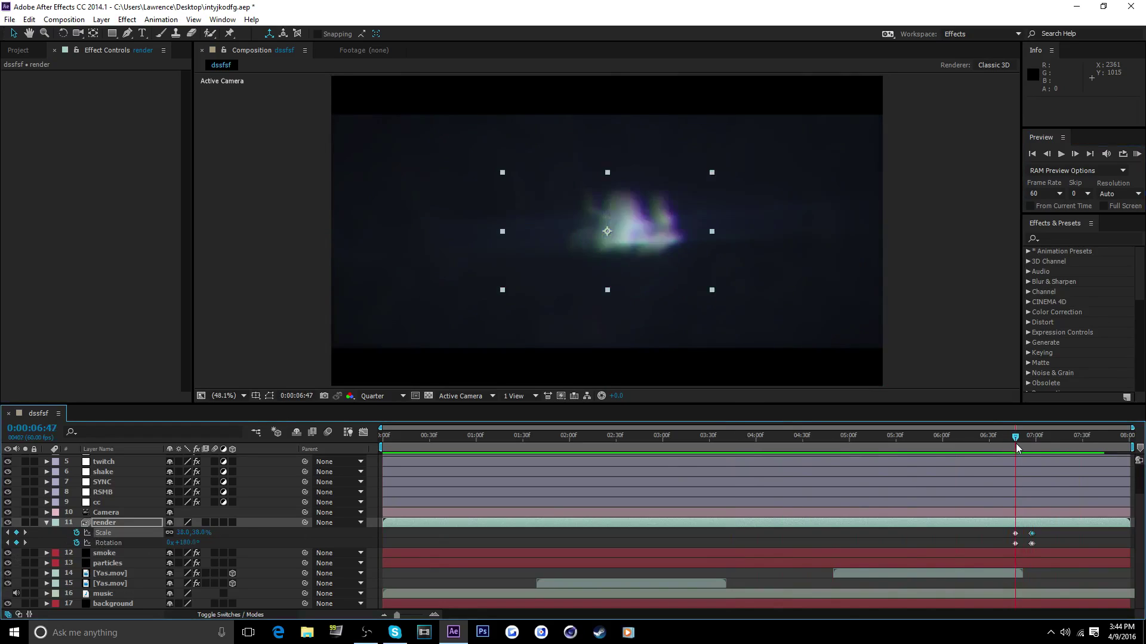
click(1014, 445)
drag(1017, 538, 1018, 537)
click(1003, 441)
drag(1003, 440, 1012, 543)
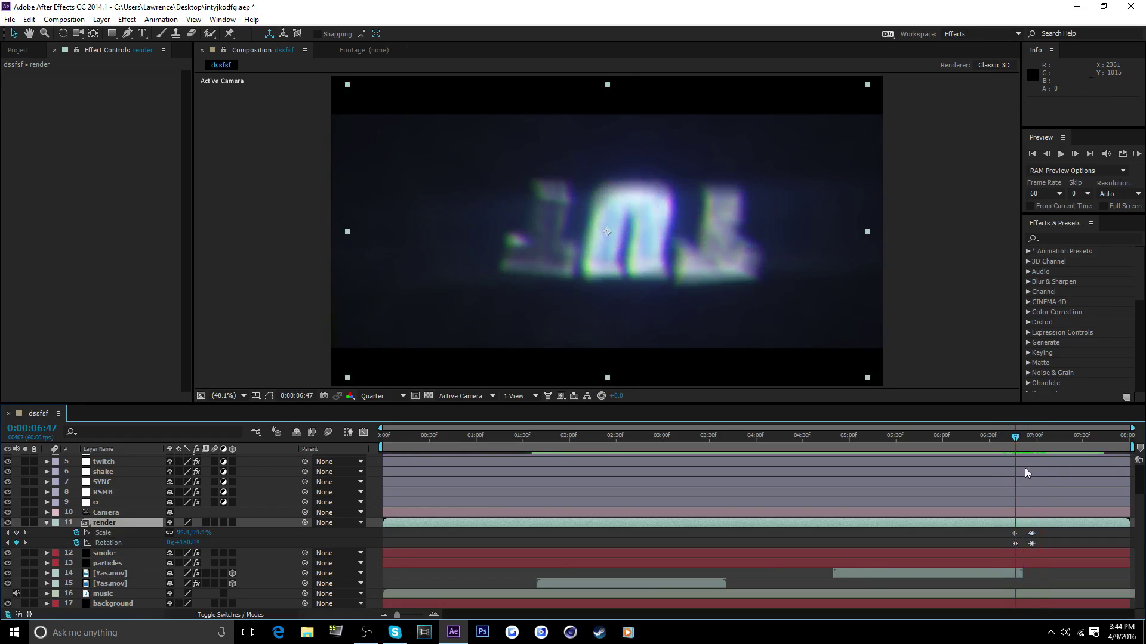
drag(1018, 443, 1035, 460)
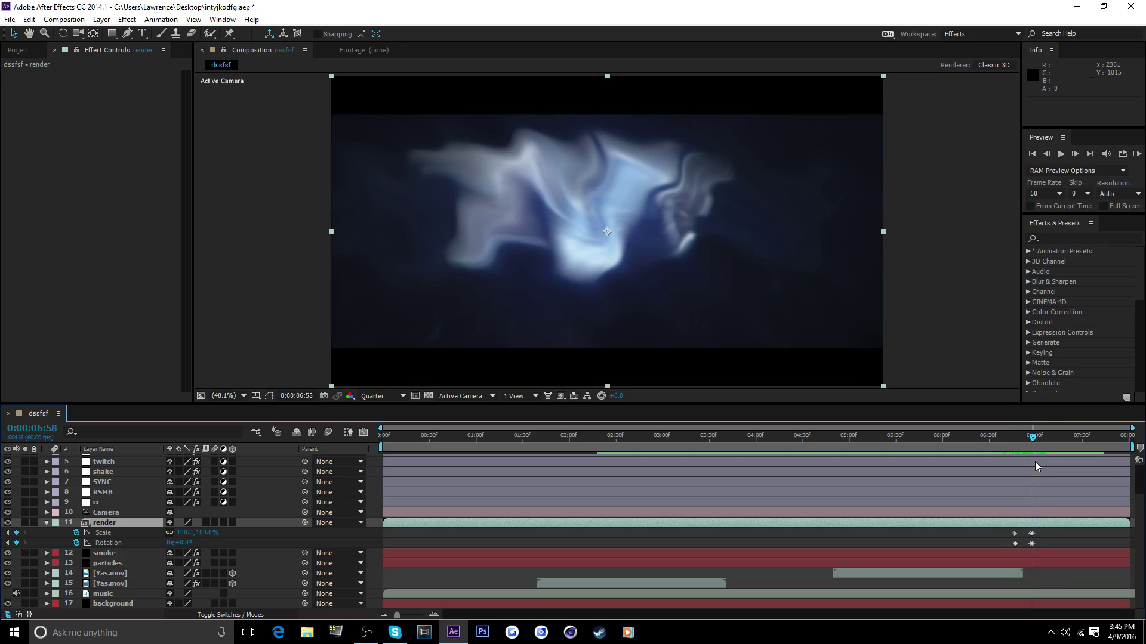
Play a RAM preview of the intro's ending from 0:00:06:06 using From Current Time.
click(1137, 154)
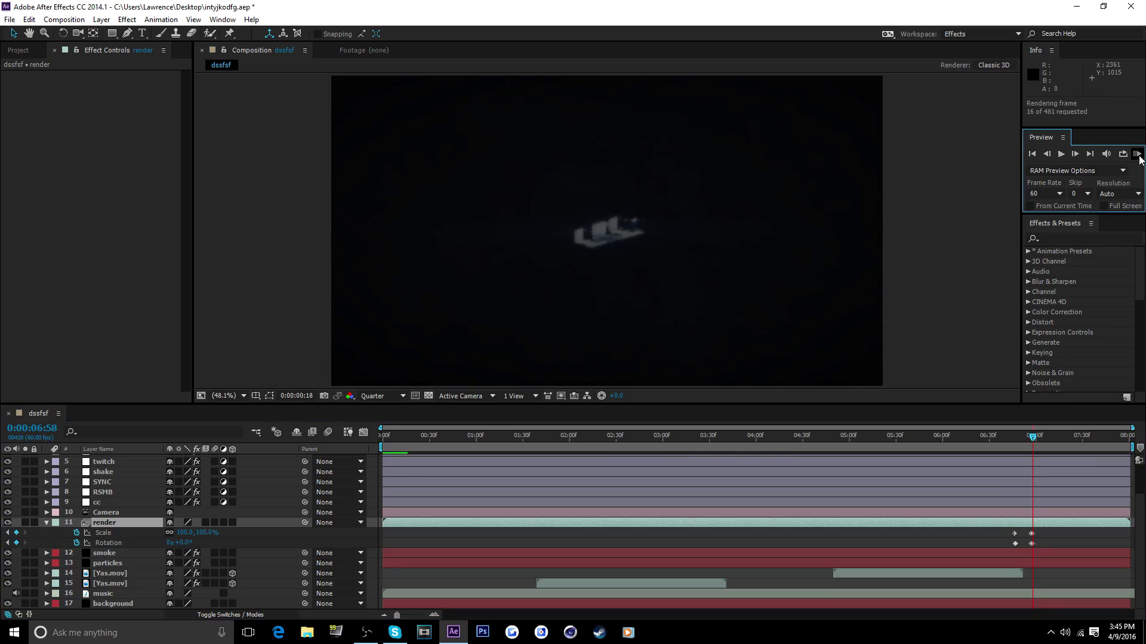
click(952, 453)
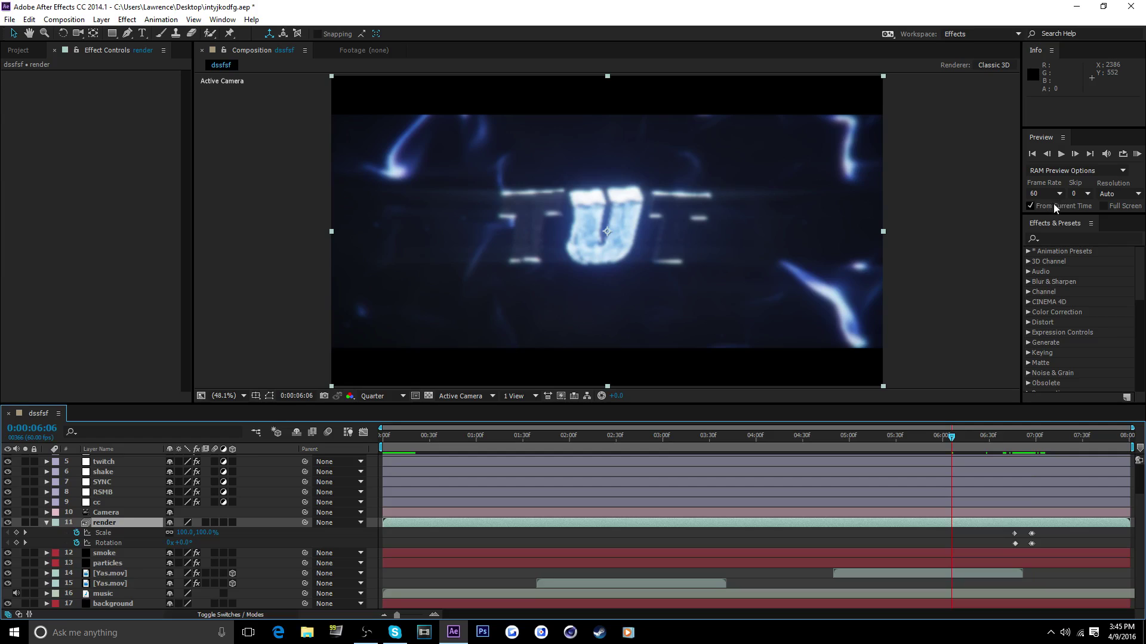
click(1137, 153)
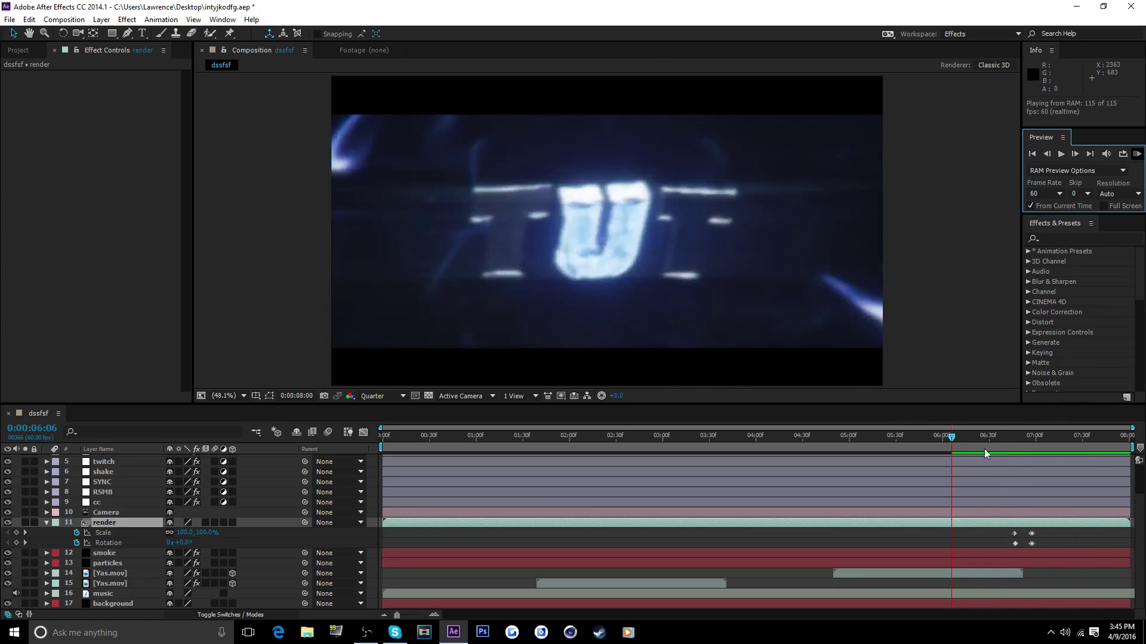
key(space)
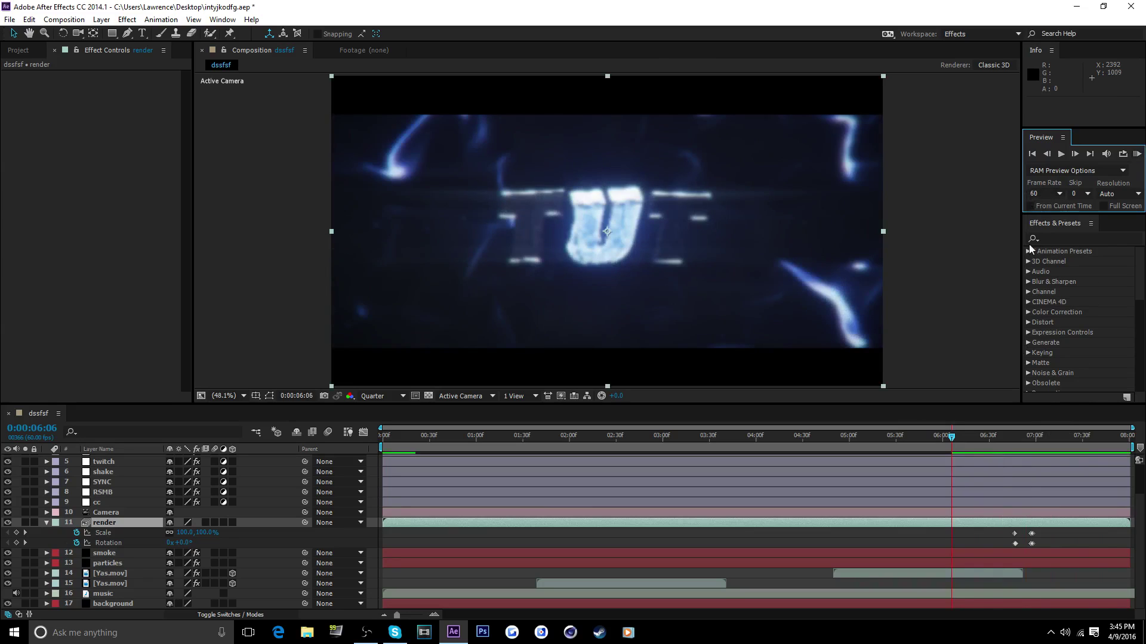
Render and play the whole intro in a RAM preview with From Current Time turned off.
click(1137, 155)
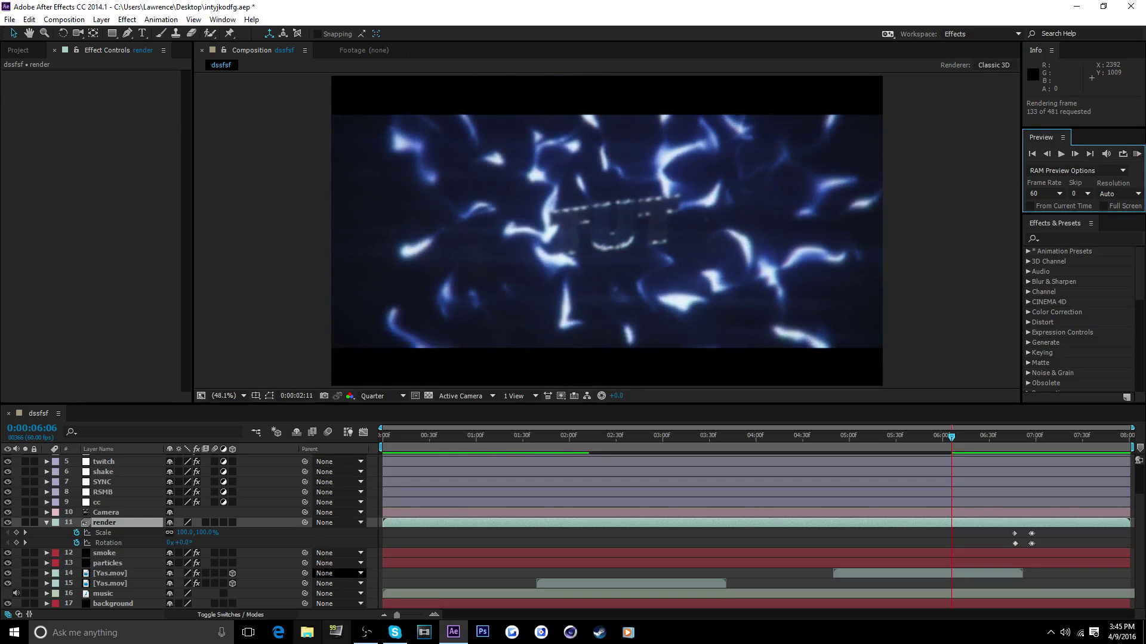
click(362, 634)
click(362, 634)
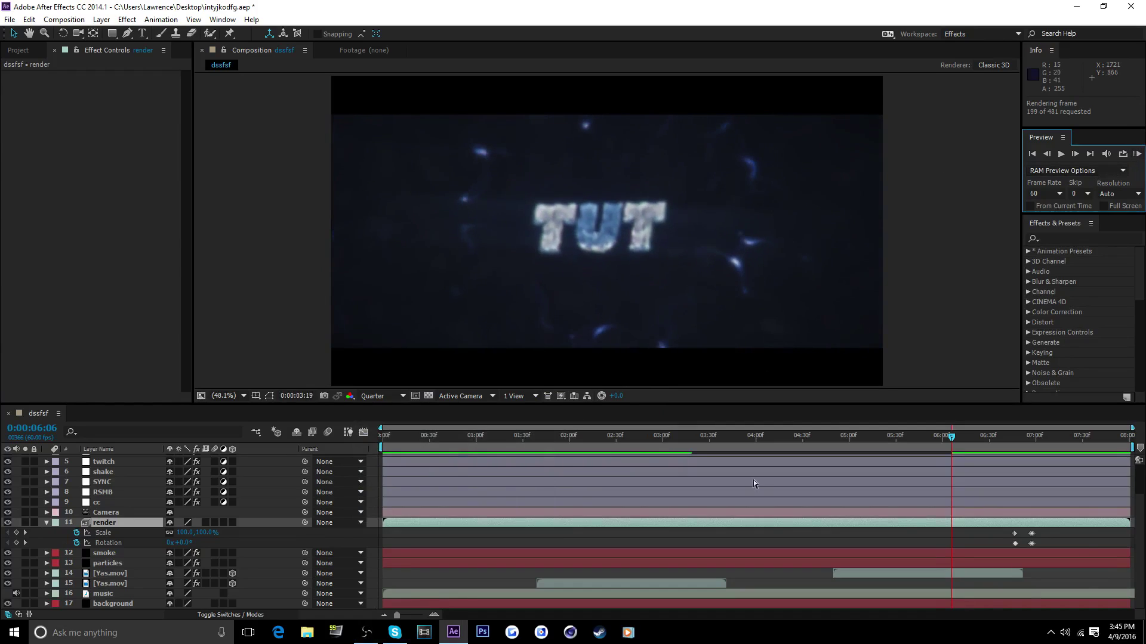
click(1048, 634)
click(1048, 639)
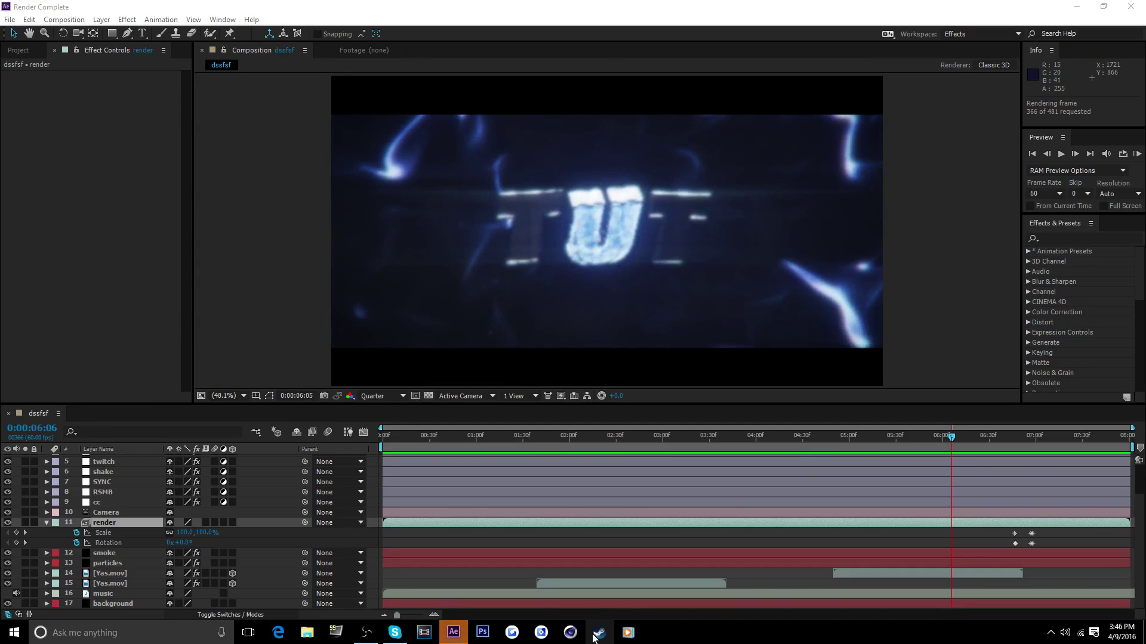
click(456, 634)
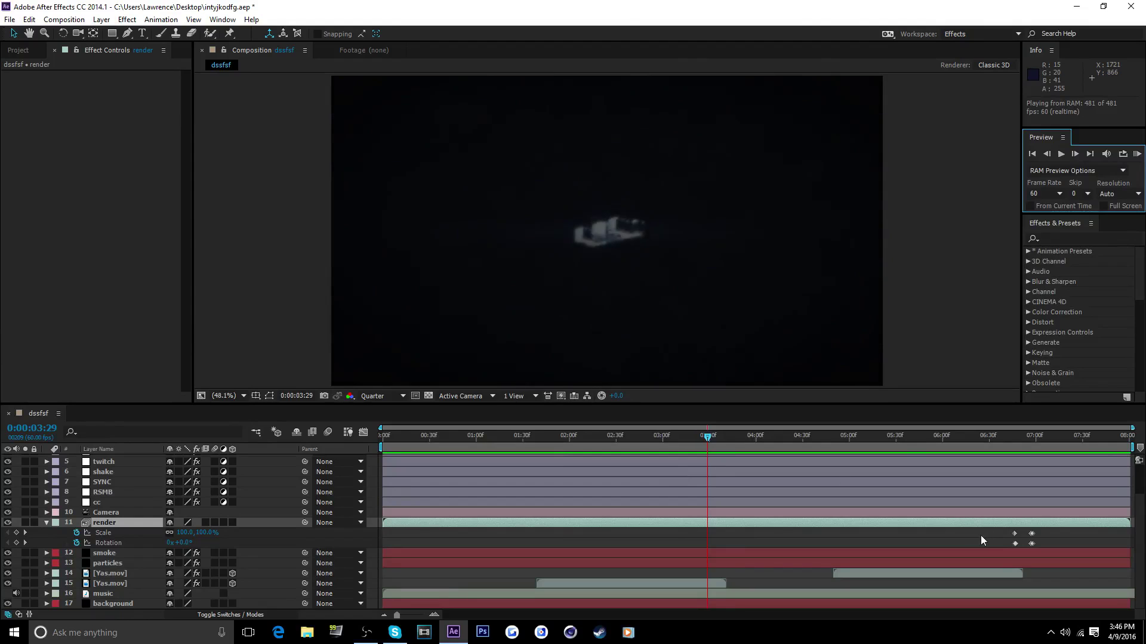
key(space)
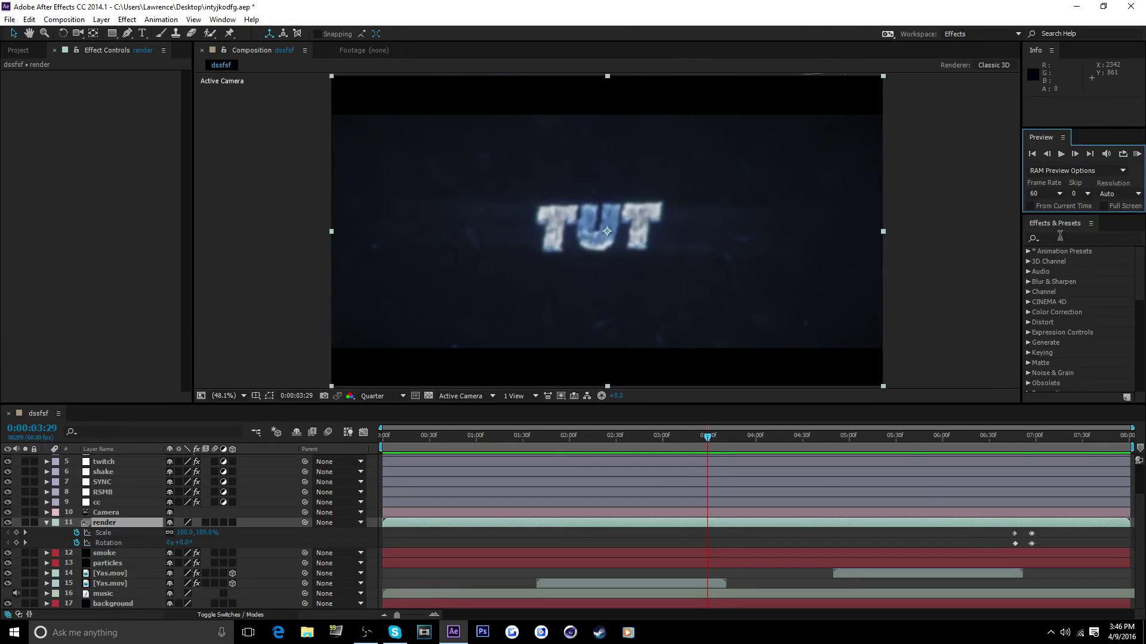
Go to 0:00:07:22 and collapse the render layer's properties.
drag(740, 435, 1130, 450)
click(1069, 438)
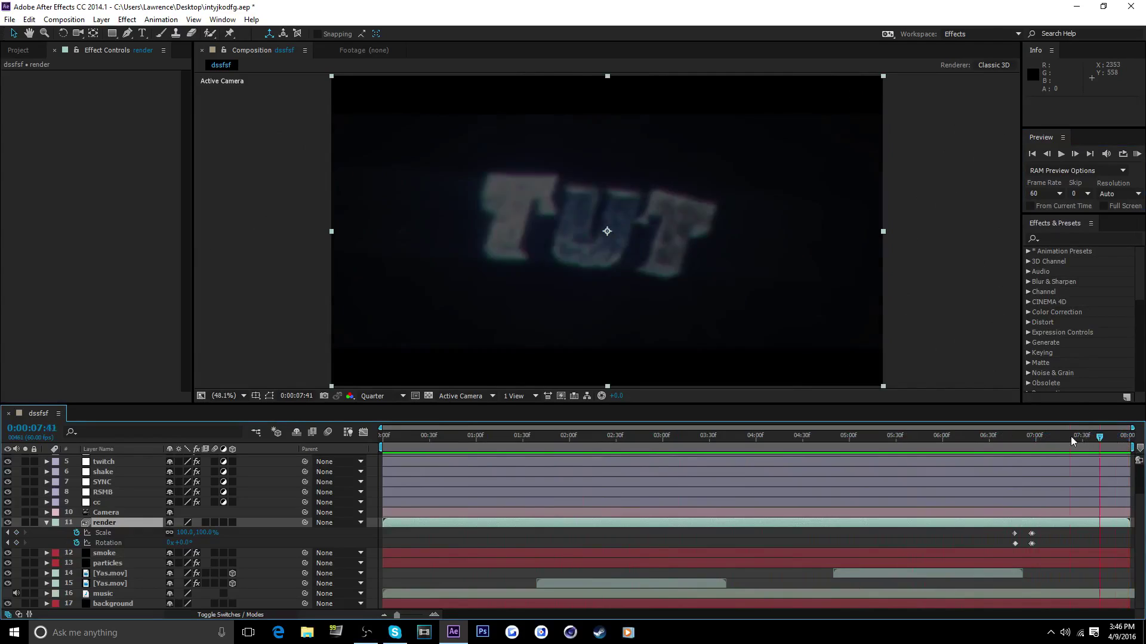
click(47, 523)
scroll(85, 550, up, 2)
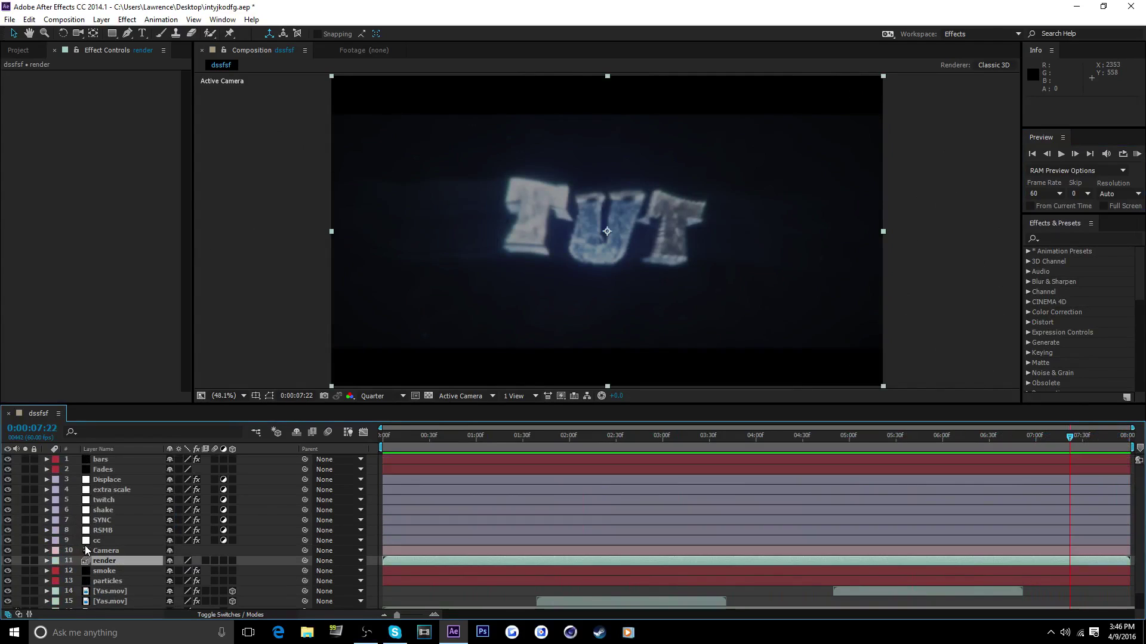
Add an adjustment layer directly above the Displace layer and rename it ColorChange.
key(ctrl+alt+y)
drag(114, 565, 123, 481)
right_click(121, 477)
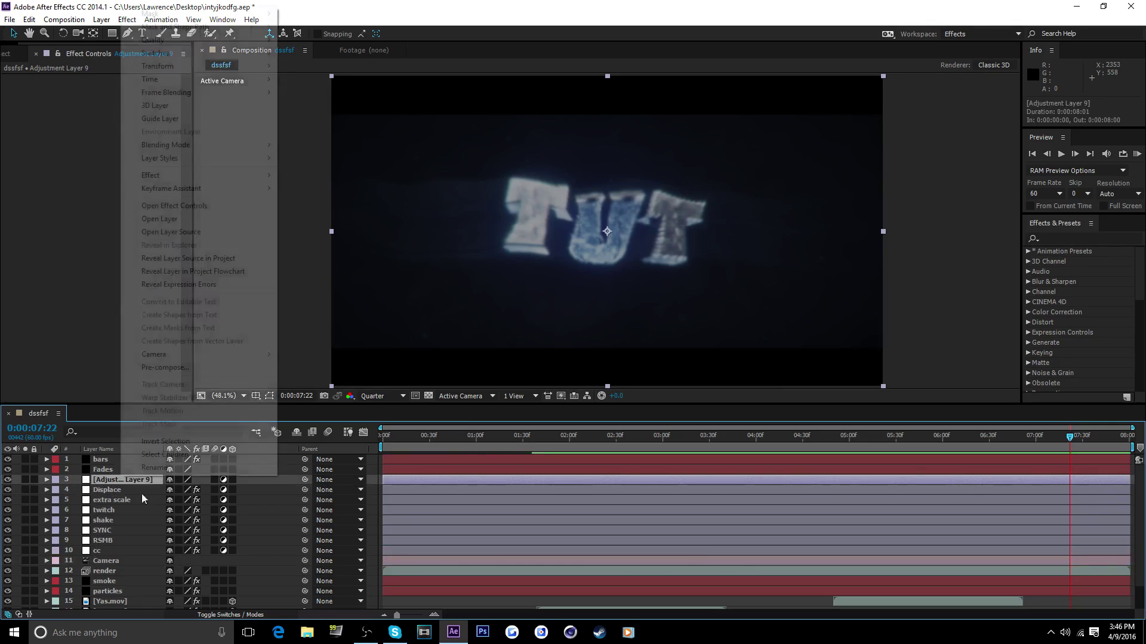
click(140, 480)
text(Color)
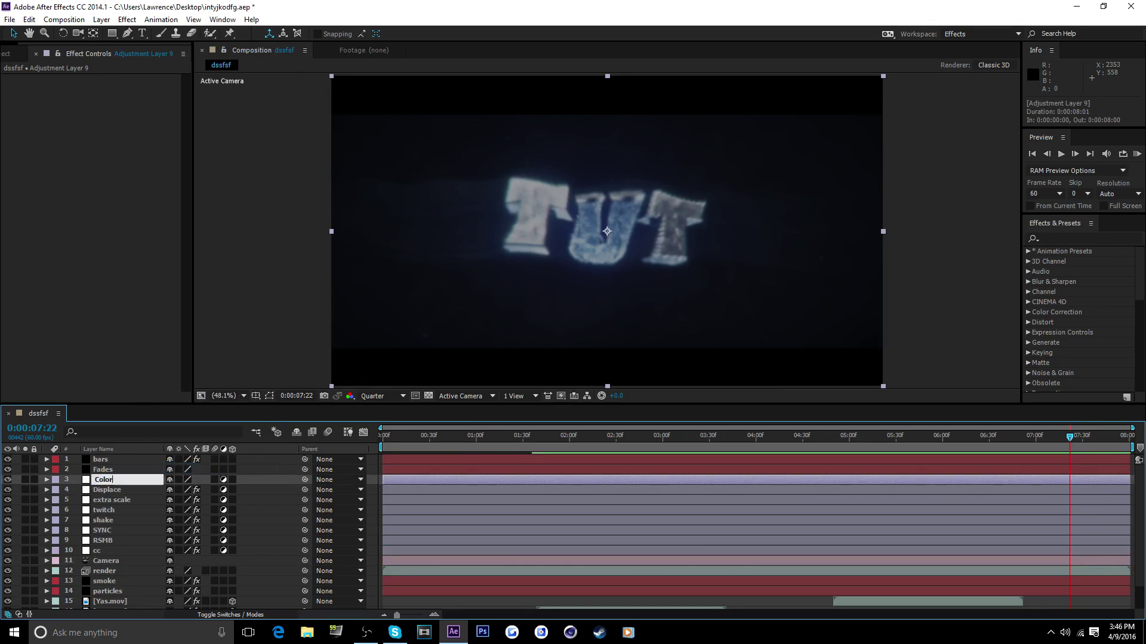
text(Change)
key(Return)
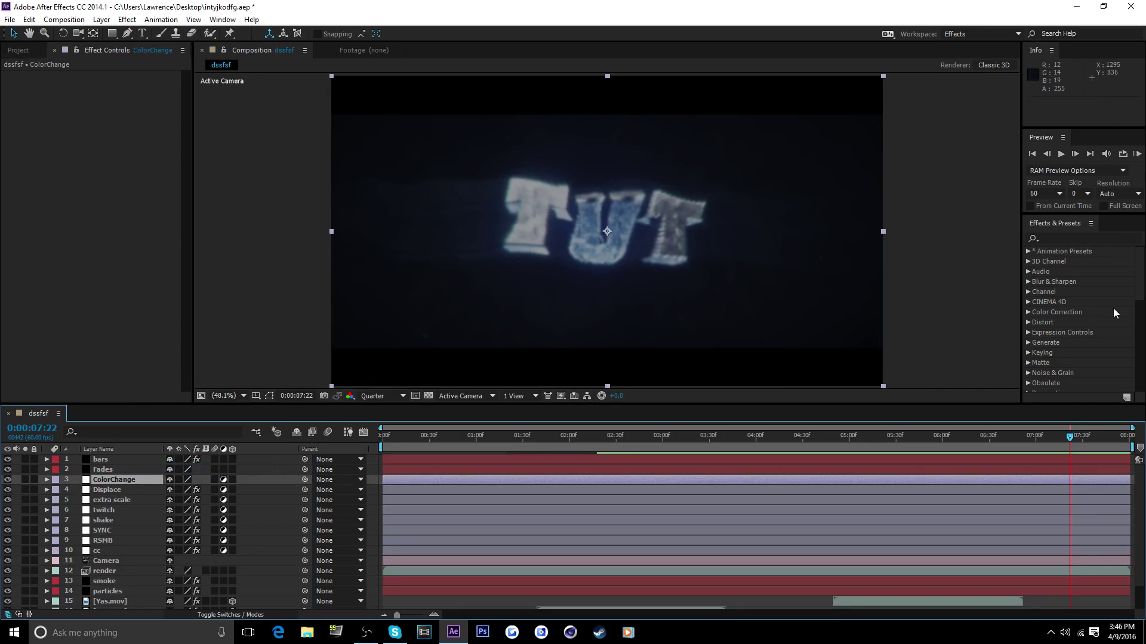
Find the Hue/Saturation effect and apply it to the ColorChange layer.
click(1081, 237)
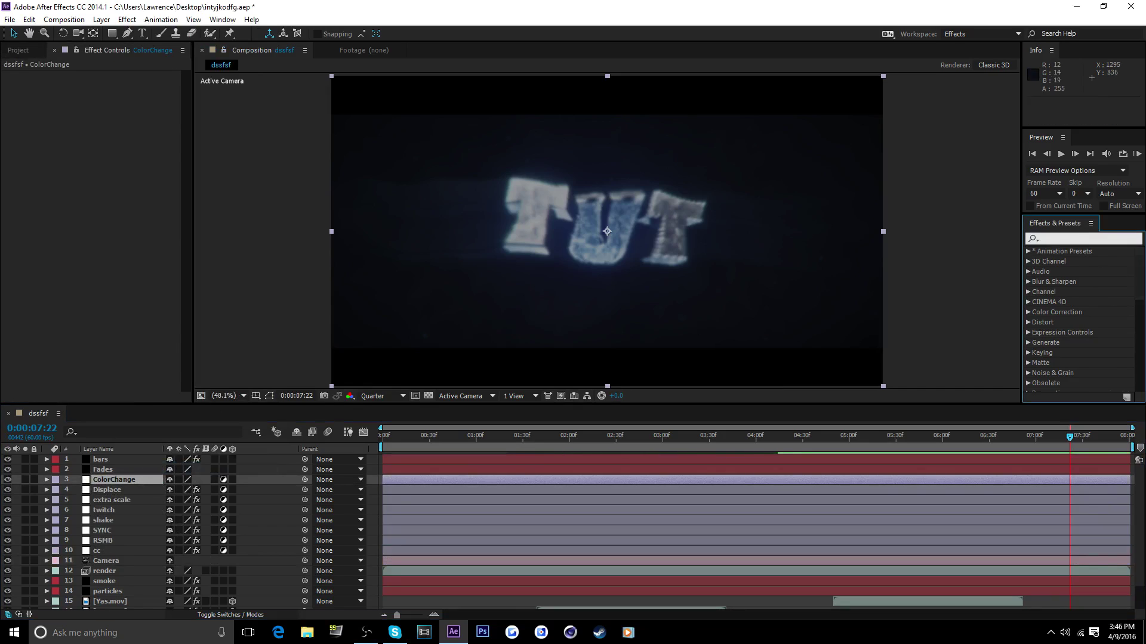
text(hue)
drag(1076, 313, 141, 484)
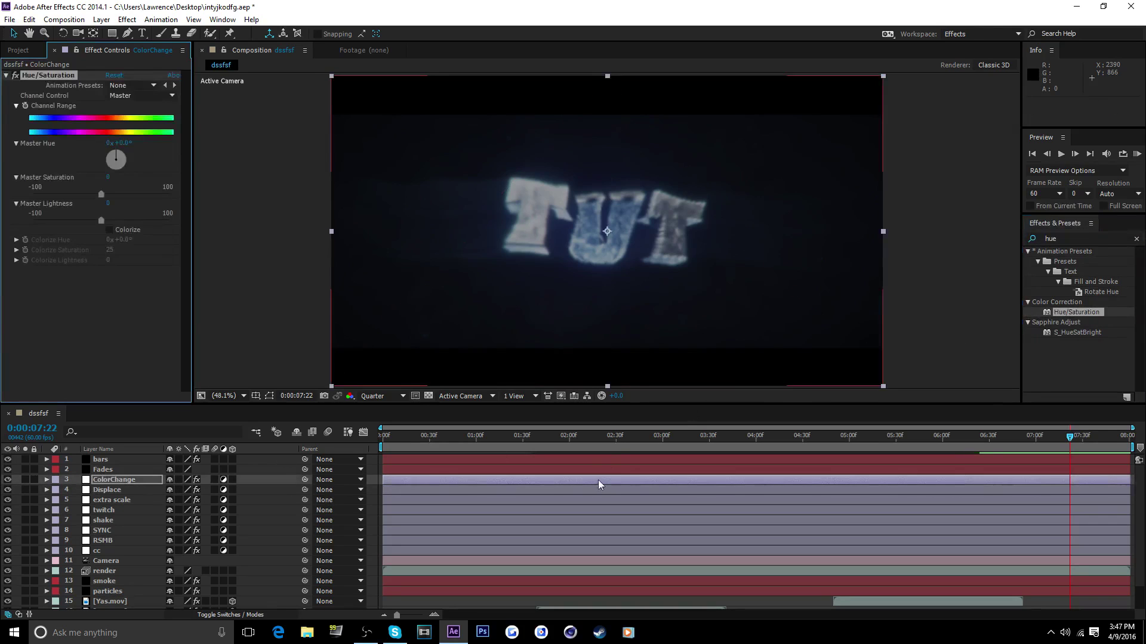
Try a different Master Hue on the ColorChange layer at 0:00:03:25 and undo the change.
drag(616, 440, 702, 440)
mouse_move(121, 157)
mouse_down()
mouse_move(99, 166)
mouse_move(105, 144)
mouse_move(134, 148)
mouse_move(131, 173)
mouse_move(109, 176)
mouse_move(116, 170)
mouse_up()
key(ctrl+z)
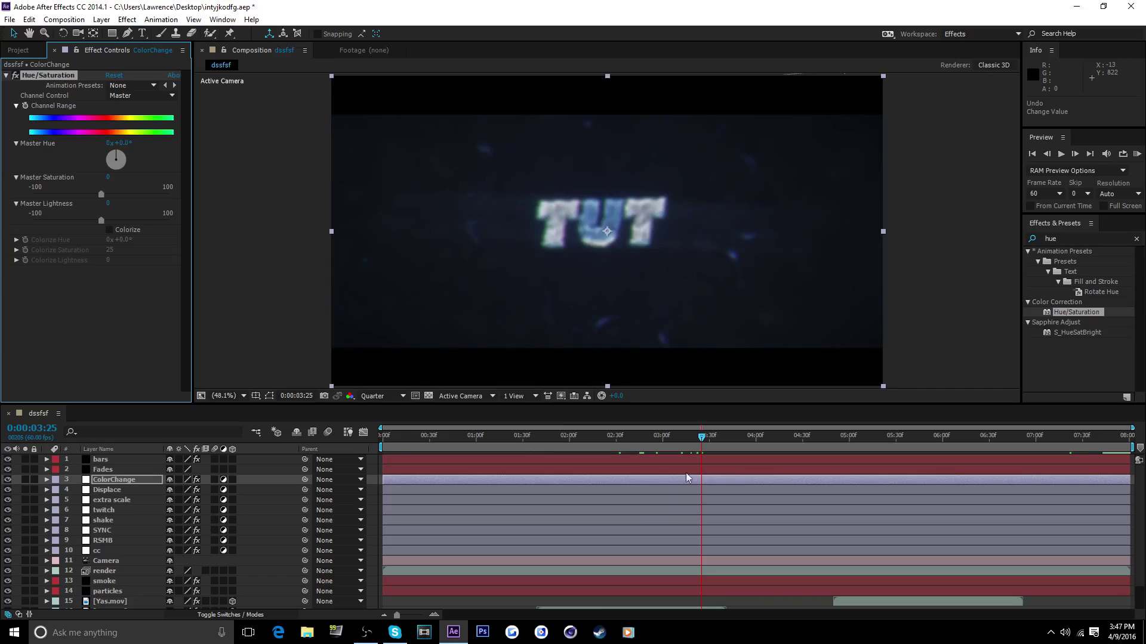
Keyframe ColorChange's Channel Range at 0:00:00:00 and rotate its Master Hue one full turn at 0:00:01:49.
drag(696, 445, 352, 463)
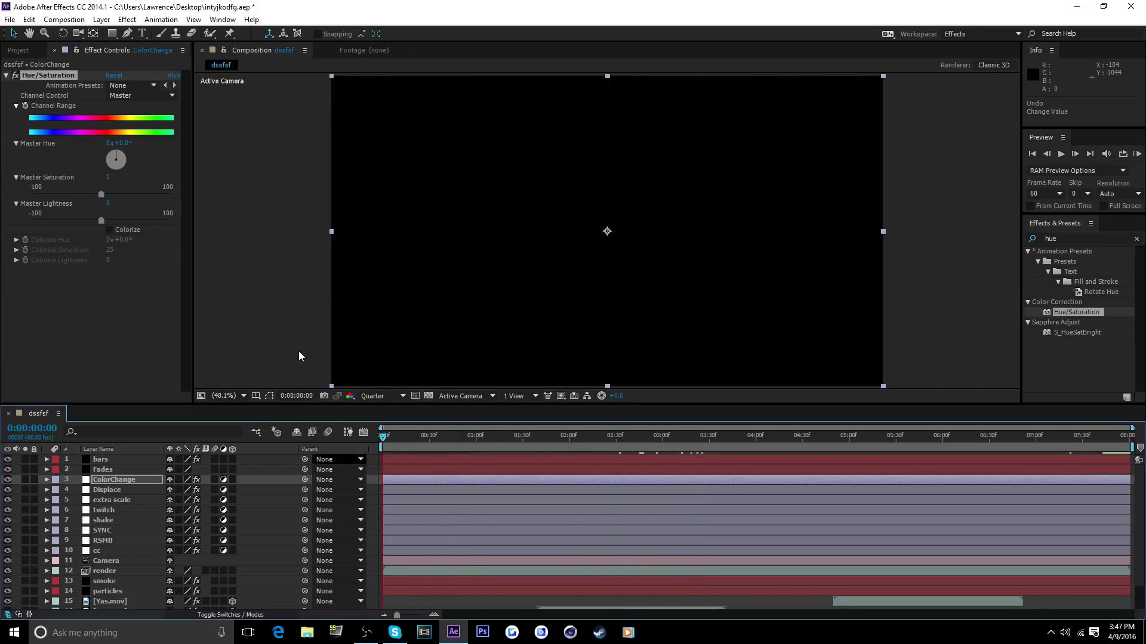
drag(452, 442, 552, 453)
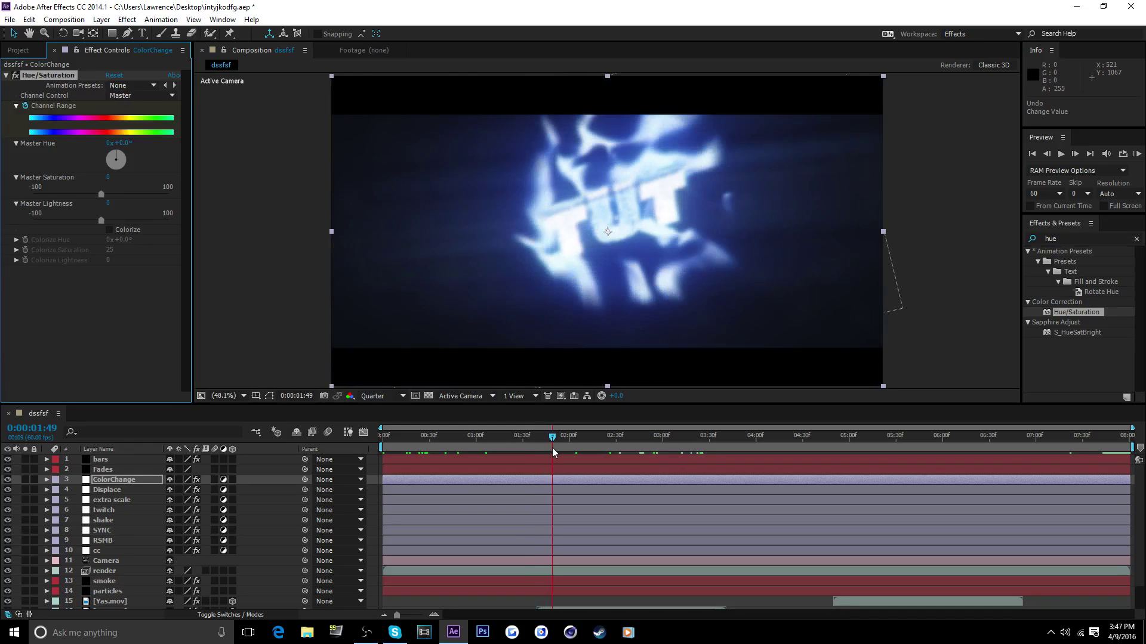
mouse_move(122, 158)
mouse_down()
mouse_move(110, 164)
mouse_move(115, 150)
mouse_up()
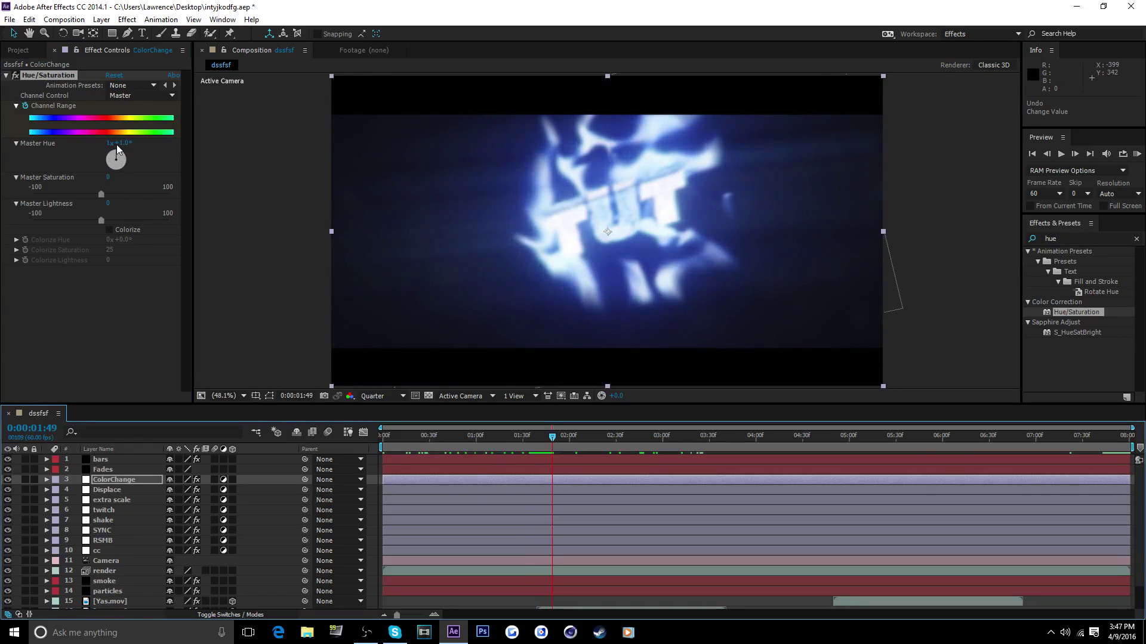
Clear the effects search and play the hue rotation at the start of the intro in RAM previews.
click(1137, 239)
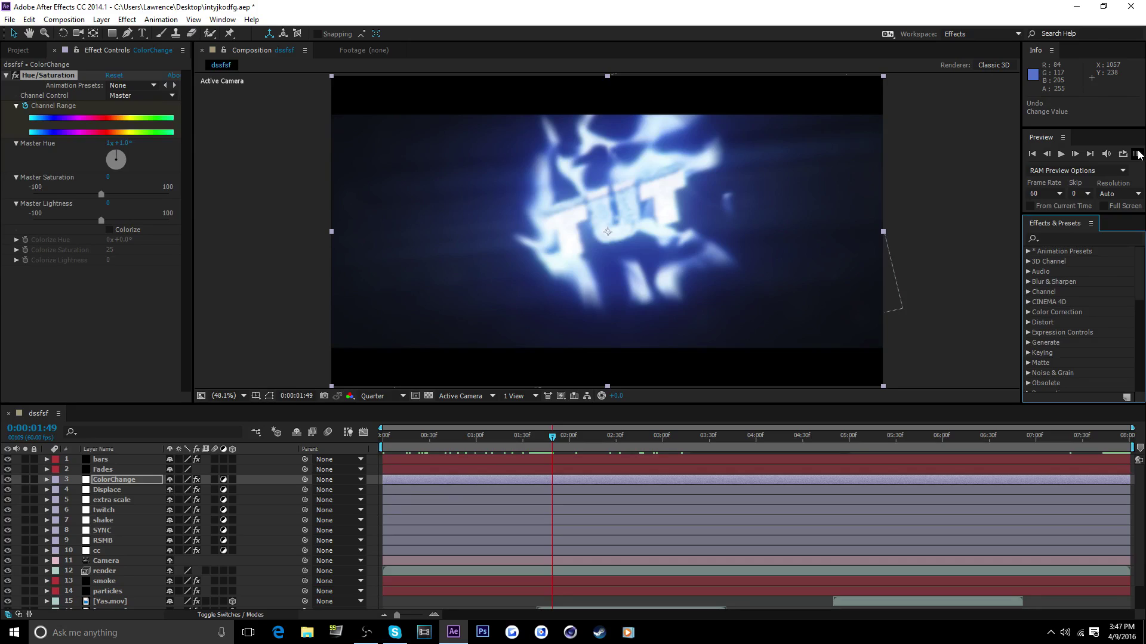
click(1137, 154)
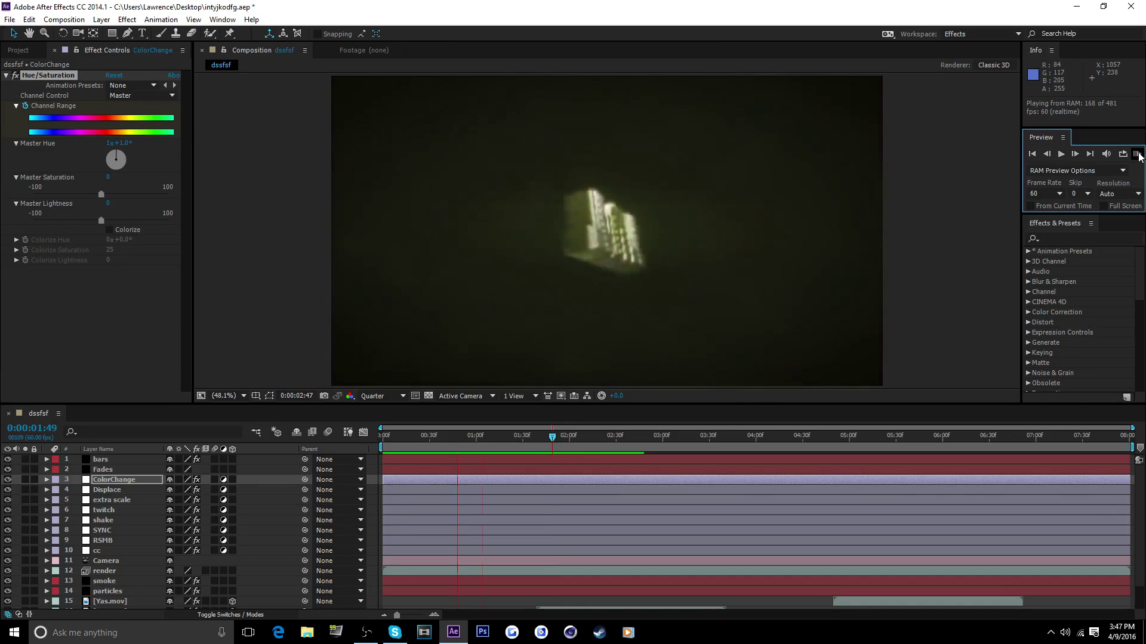
click(1137, 154)
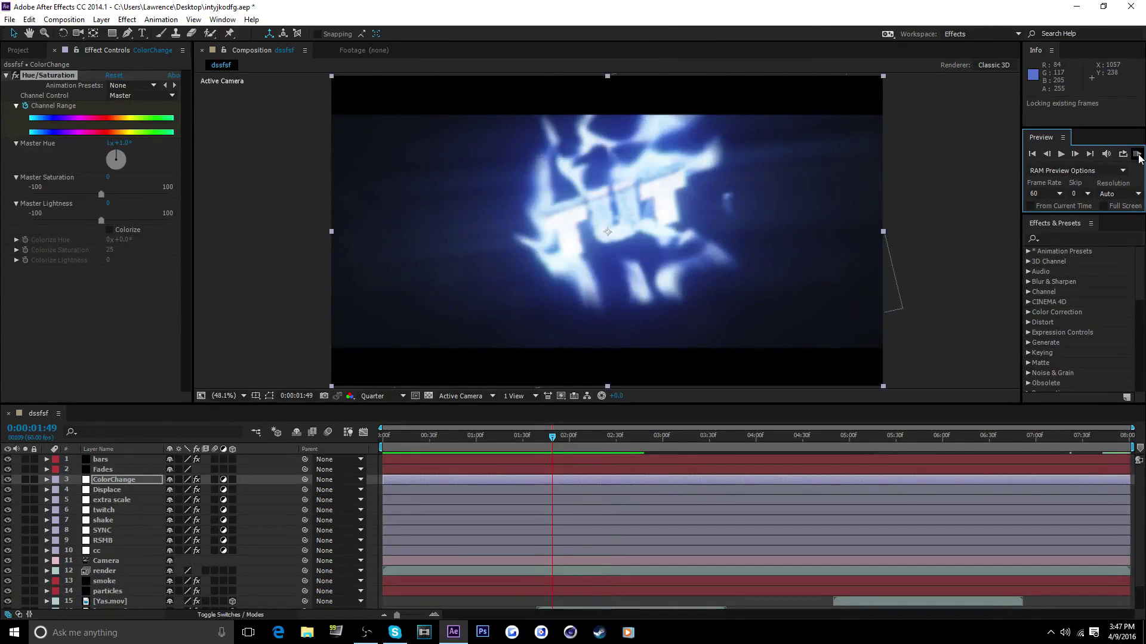
click(1137, 154)
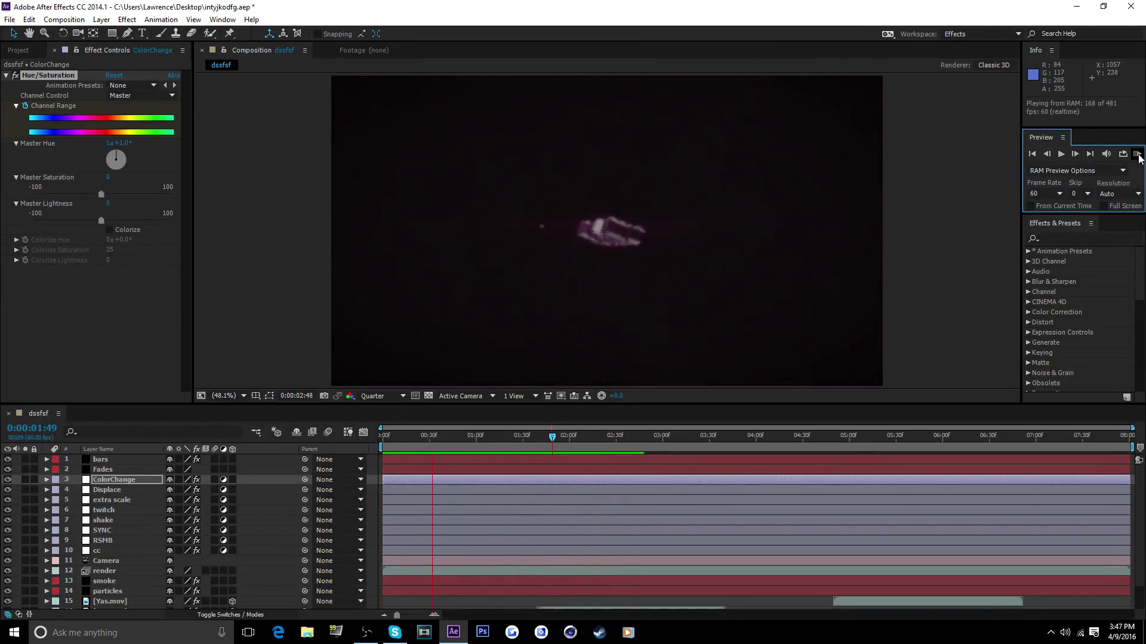
click(1138, 156)
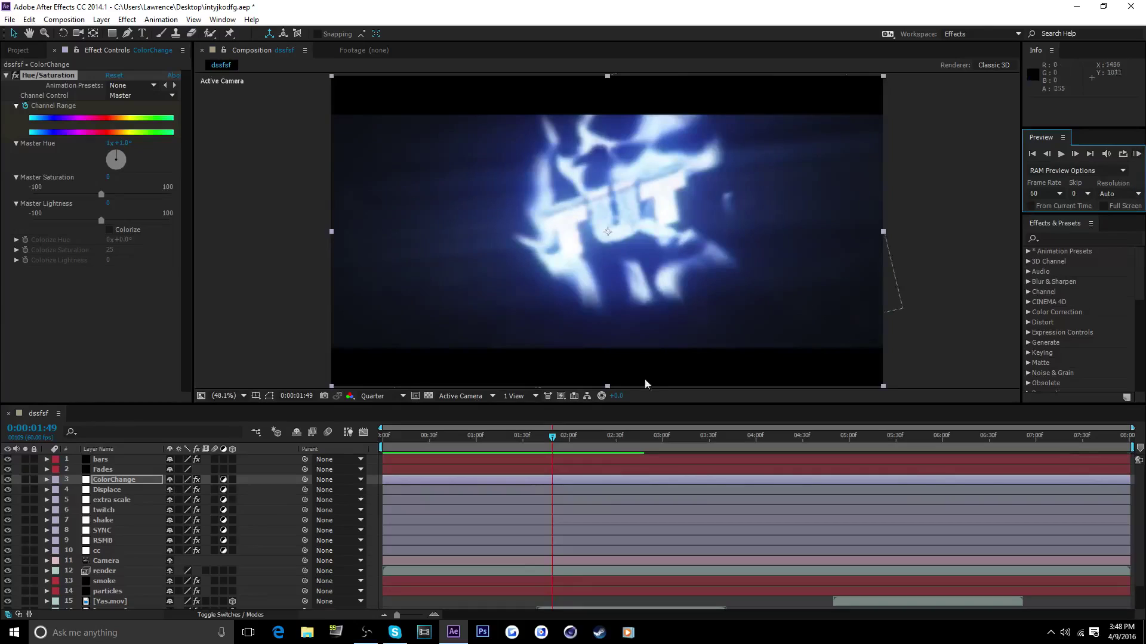
Delete the ColorChange layer's Channel Range keyframes and reset its Master Hue to zero revolutions.
drag(429, 441, 760, 437)
click(119, 478)
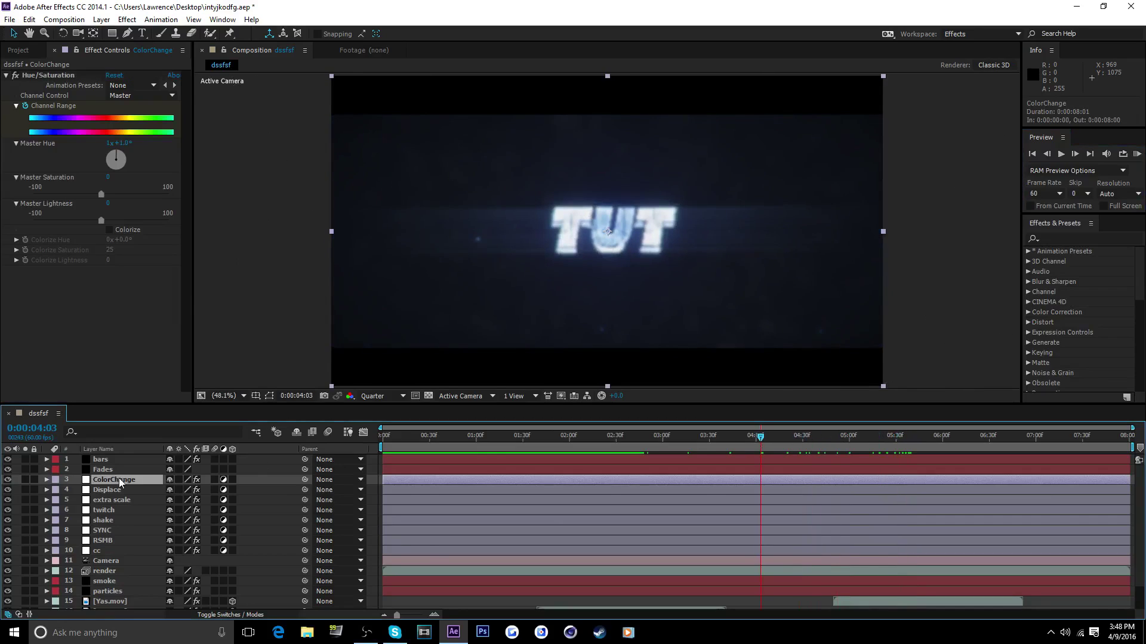
key(u)
drag(588, 499, 377, 521)
key(Delete)
drag(766, 440, 852, 438)
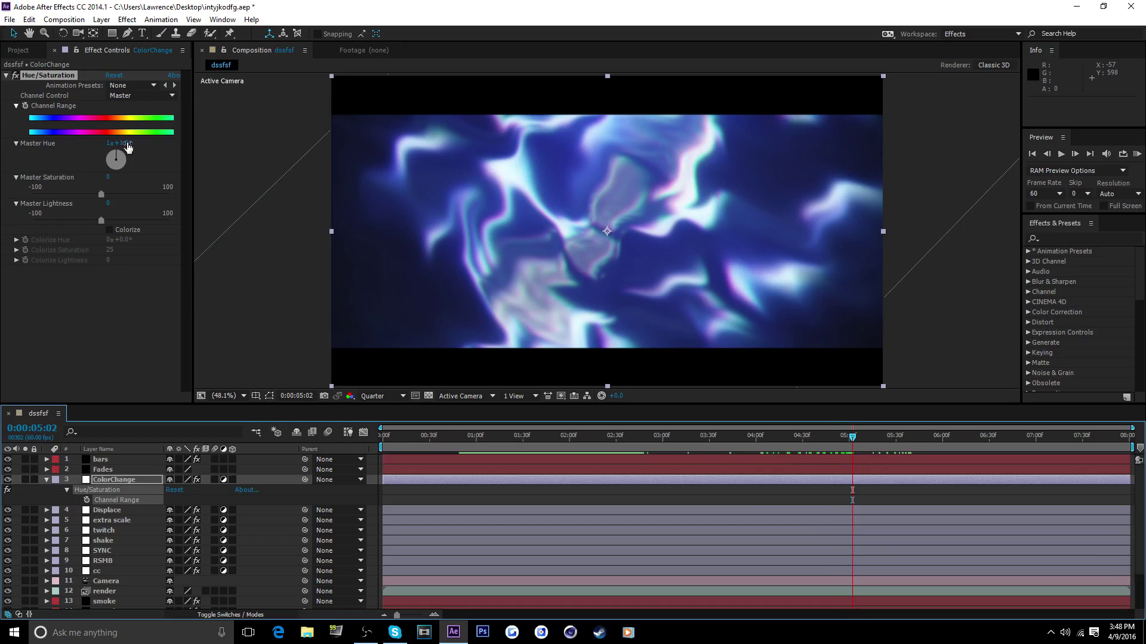
click(110, 144)
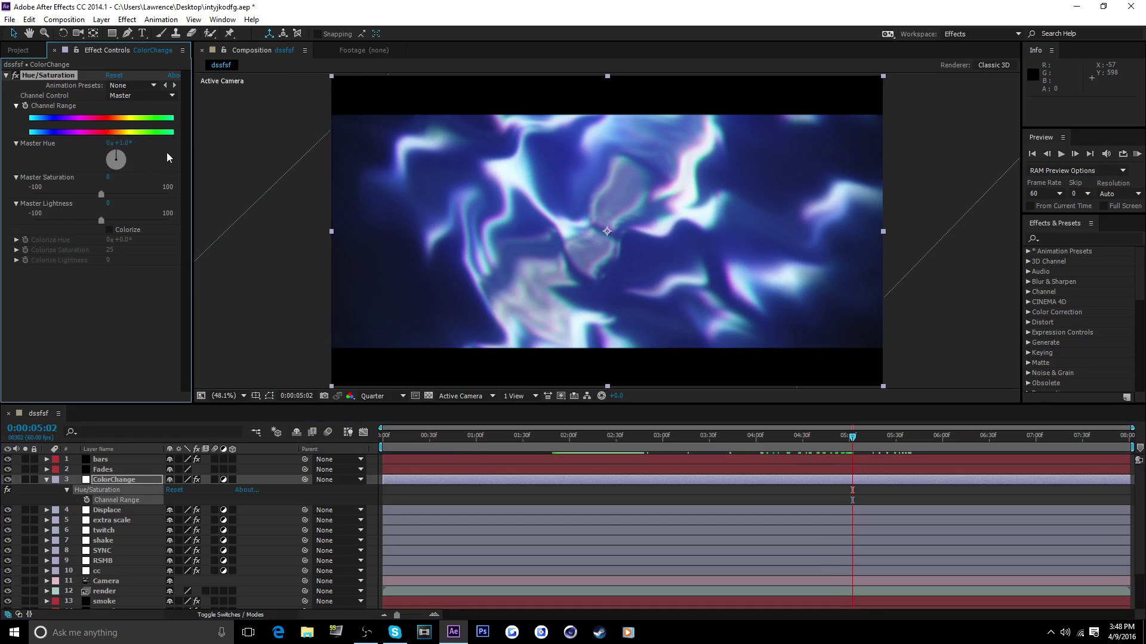
Reveal the SYNC layer's Scale keyframes and keyframe ColorChange's Channel Range on the beat at 0:00:04:58.
click(116, 521)
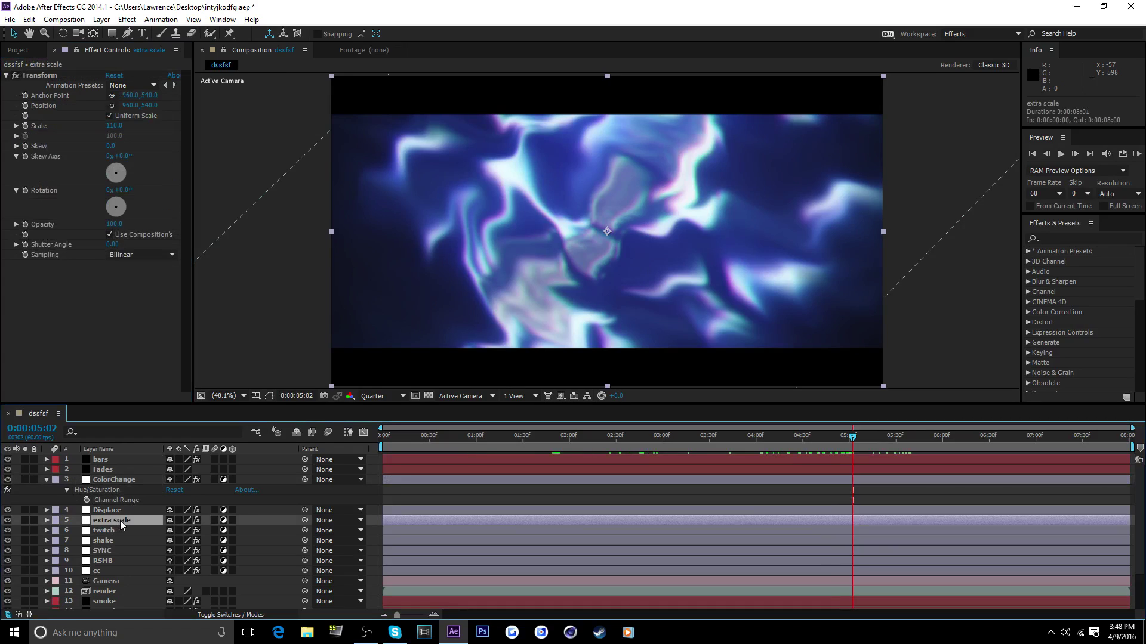
click(121, 552)
key(u)
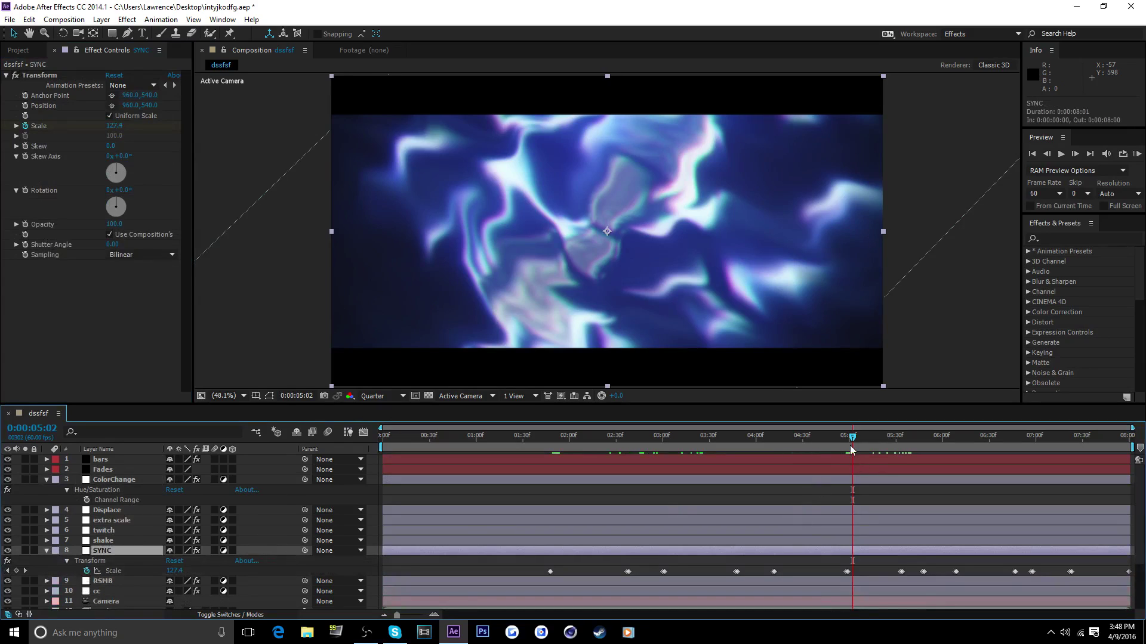
drag(852, 450, 848, 452)
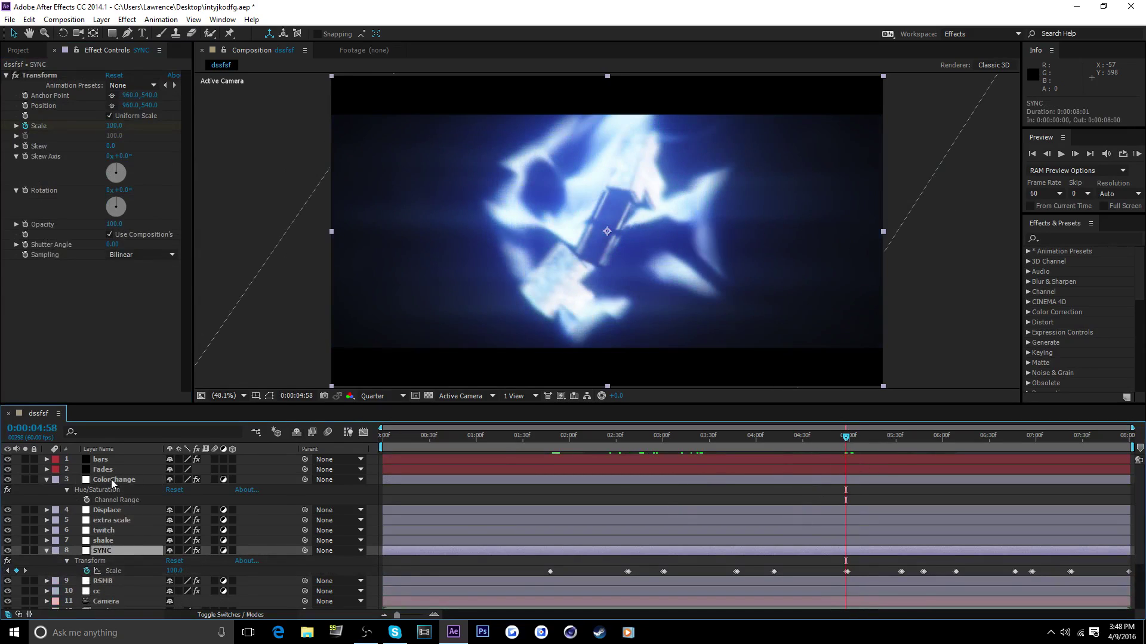
click(112, 479)
click(25, 105)
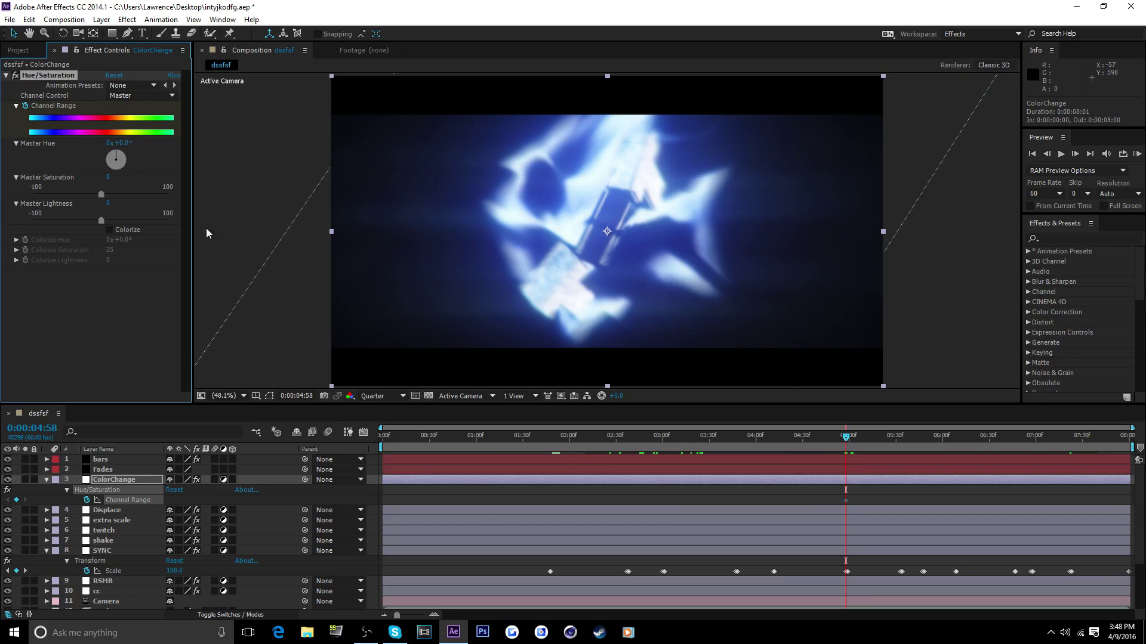
Shift ColorChange's Master Hue to a red tint of about 134° at 0:00:04:59 and play the intro in a RAM preview.
key(Page_Down)
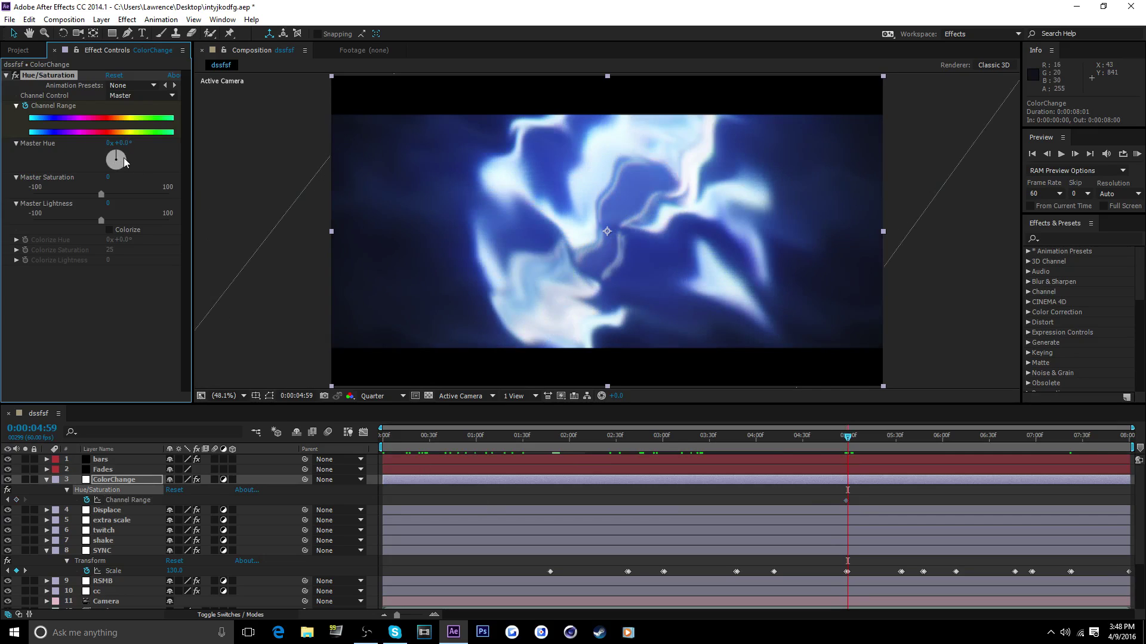
drag(125, 162, 132, 182)
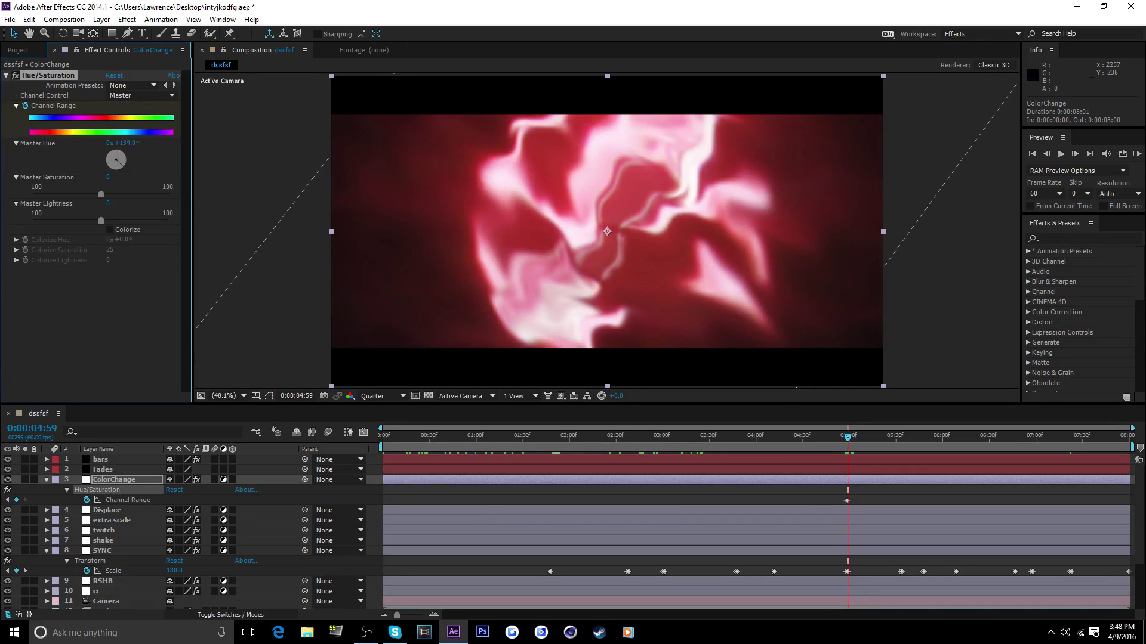
click(1138, 154)
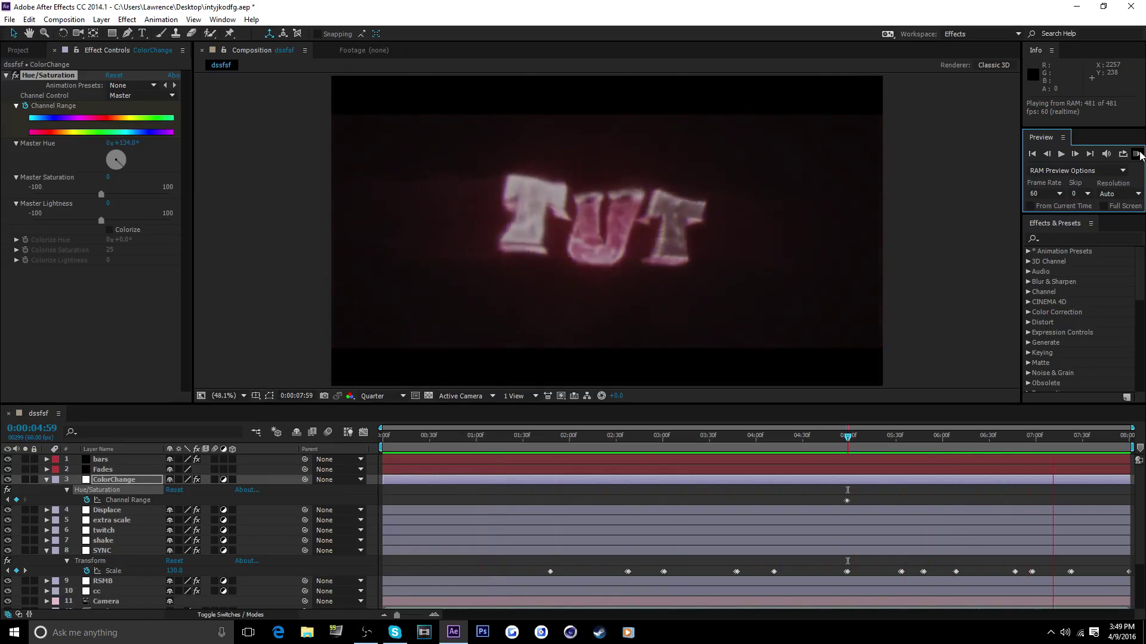
Stop the RAM preview, deselect everything, and collapse the ColorChange and SYNC layers in the timeline.
click(1140, 154)
drag(854, 437, 946, 425)
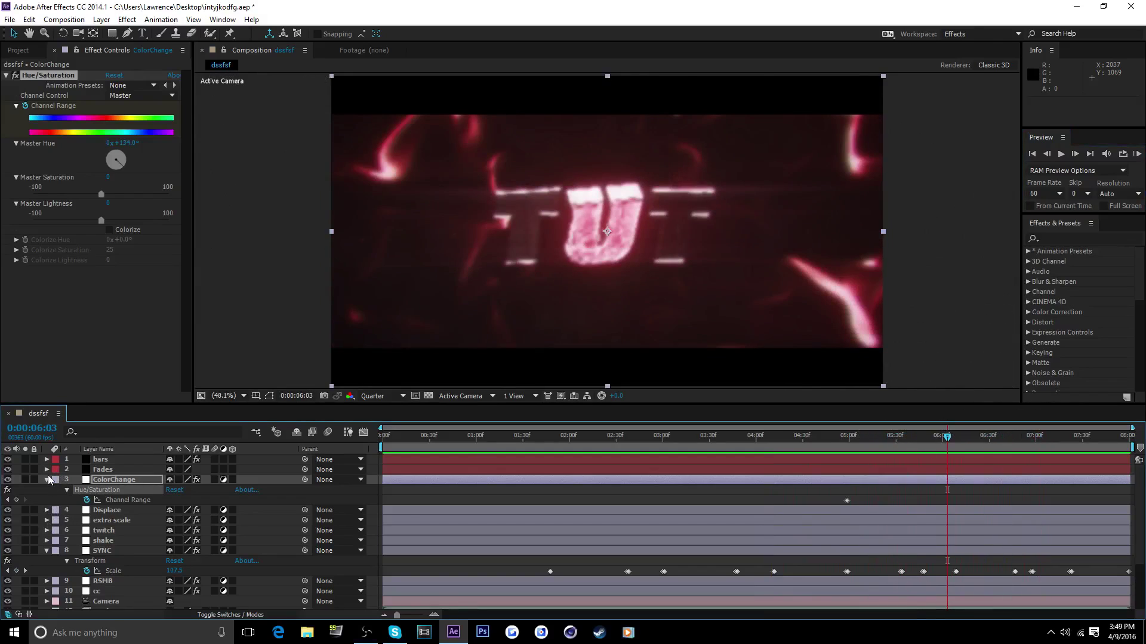
key(F2)
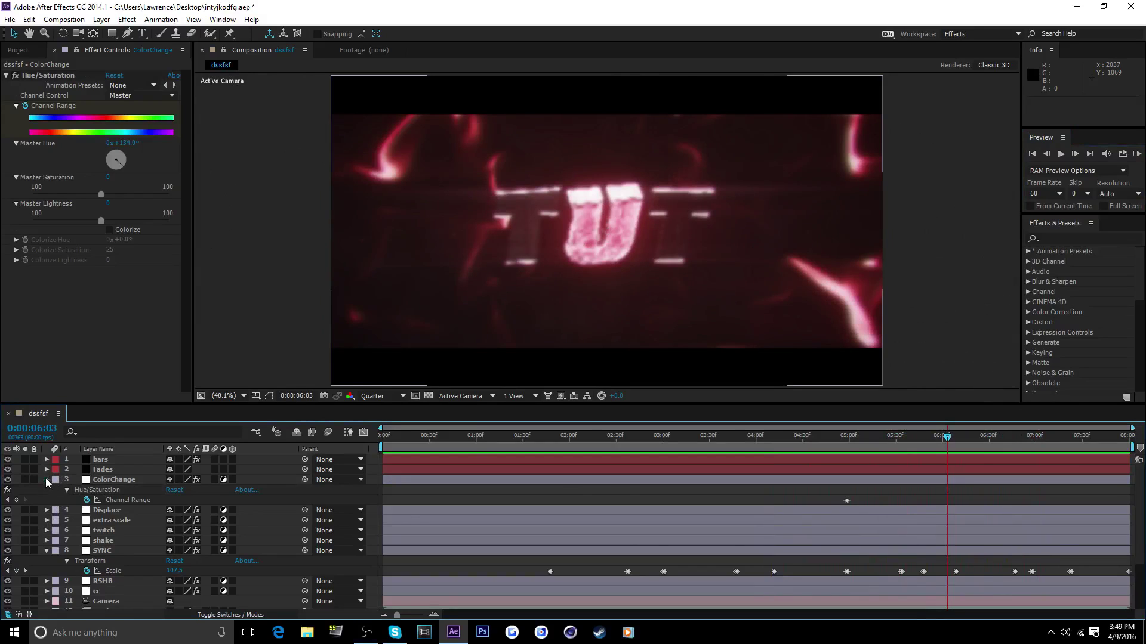
click(47, 480)
click(47, 531)
Play the intro from 0:00:00:00 in a full-screen RAM preview, and stop near 0:00:07:07.
drag(455, 437, 383, 437)
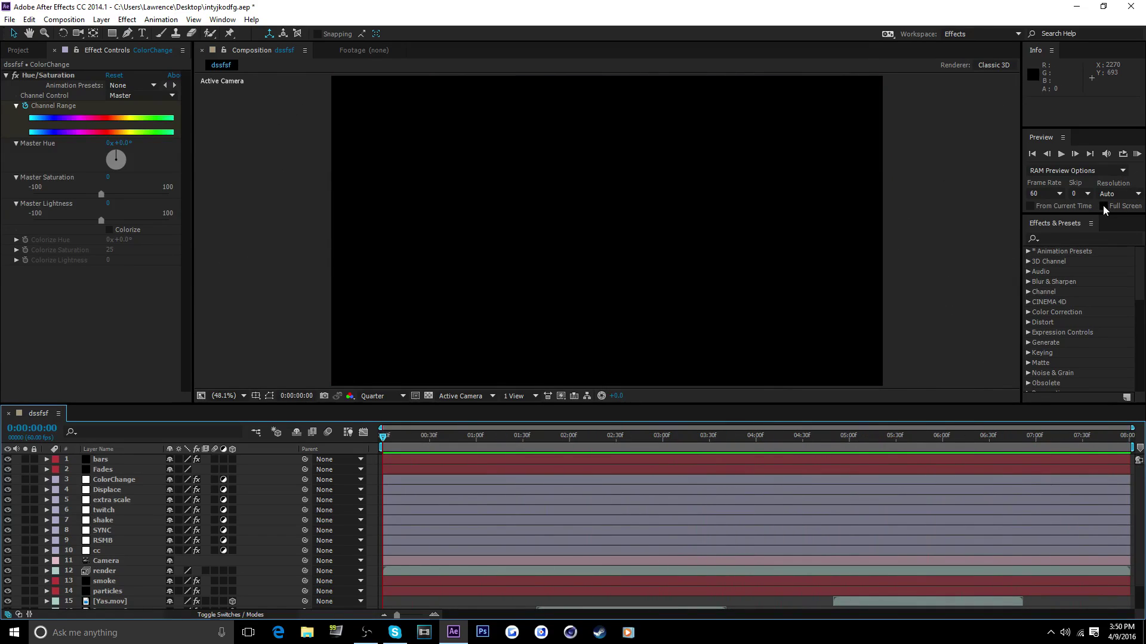
click(1137, 154)
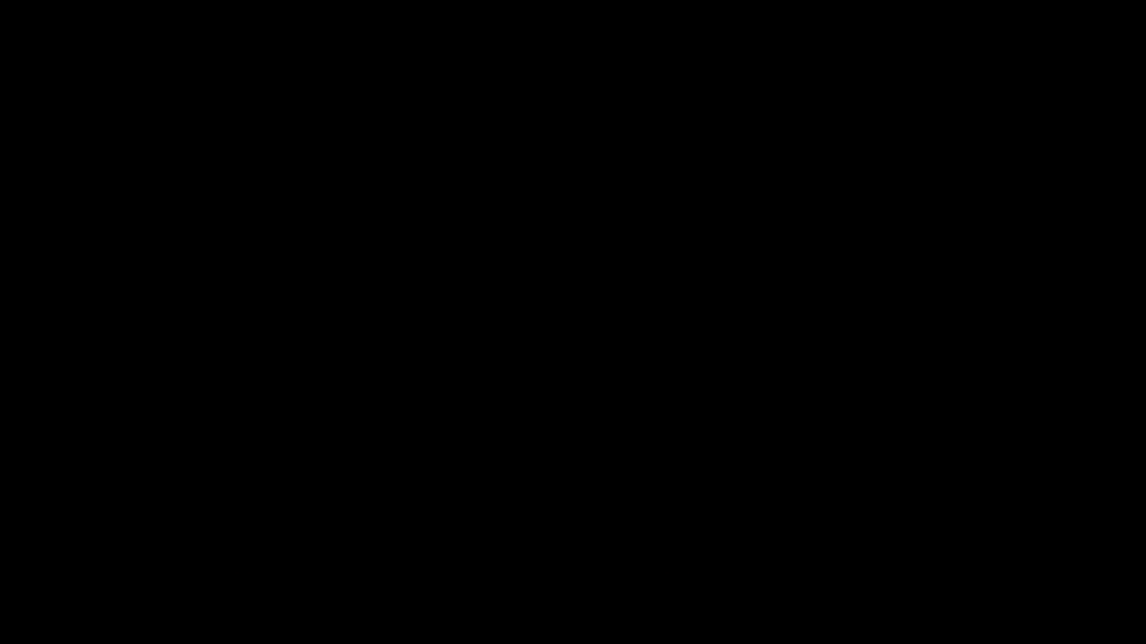
key(space)
drag(860, 438, 1048, 533)
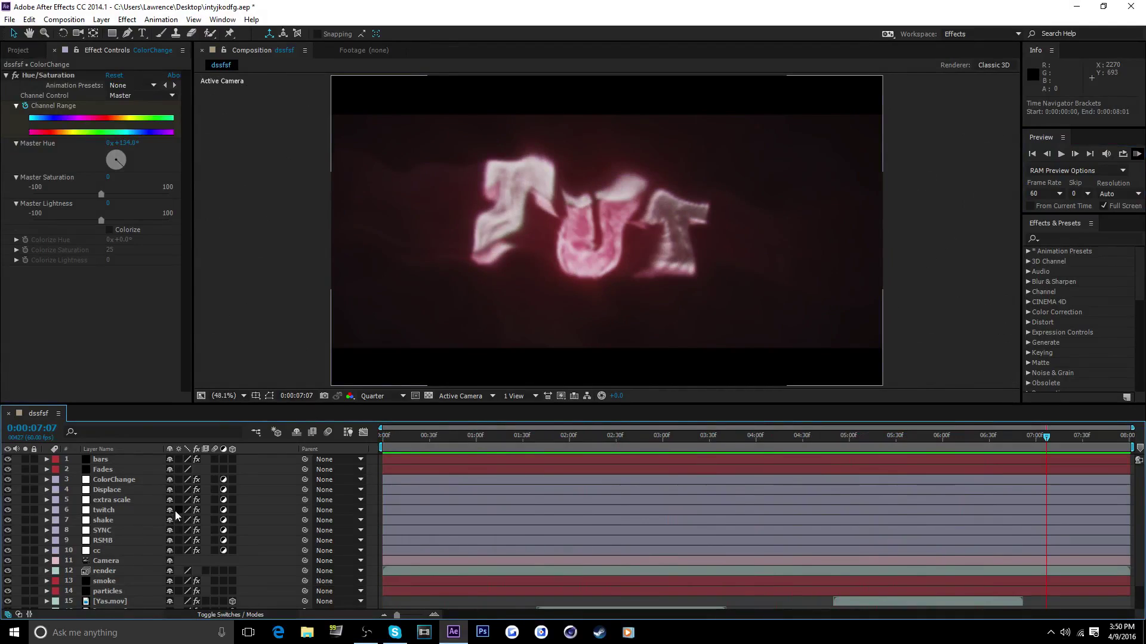
Bring up the project's item list and turn off full-screen playback for RAM previews.
click(28, 51)
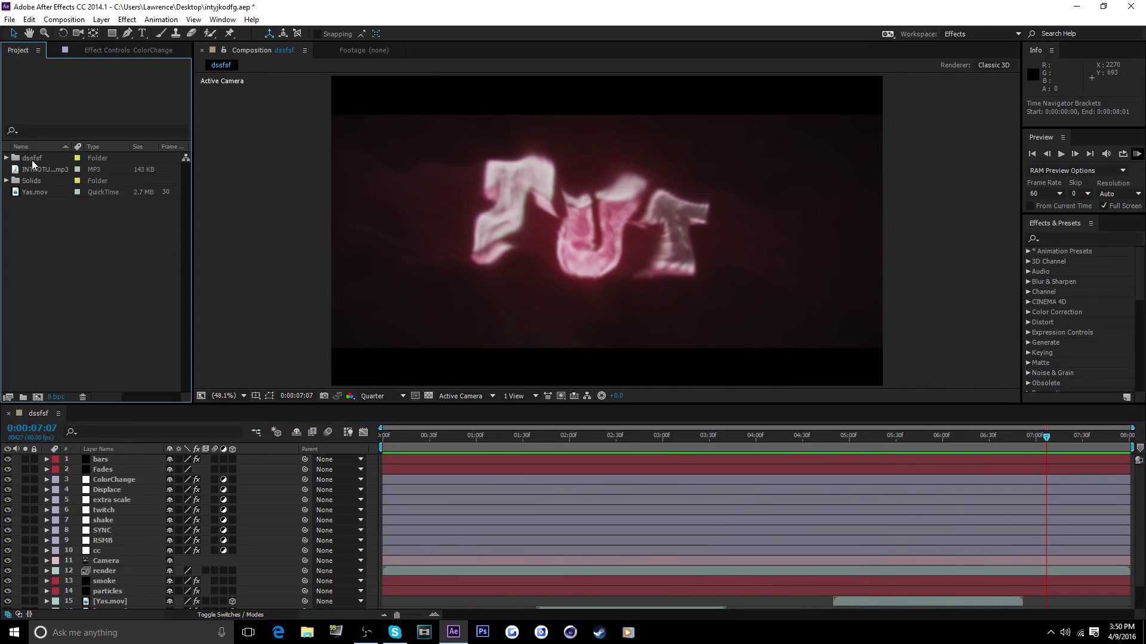
drag(13, 226, 155, 376)
click(1103, 206)
Examine the frames at 0:00:06:29, 0:00:04:36 and 0:00:06:59 in Full resolution, and return the composition view to Quarter.
drag(1048, 439, 988, 440)
click(382, 396)
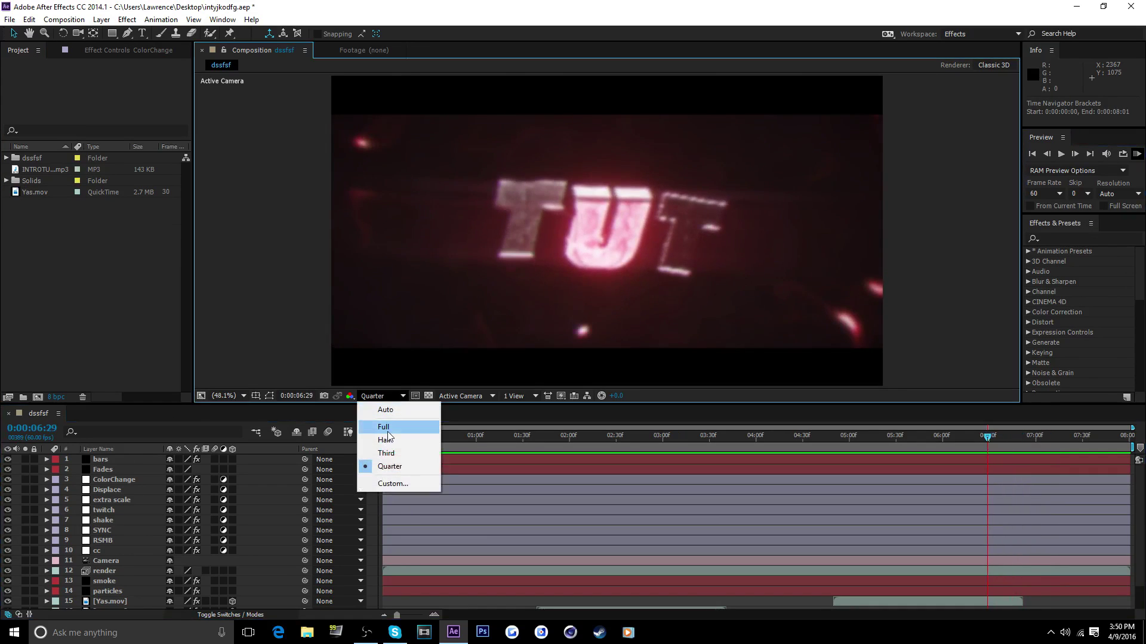
click(377, 424)
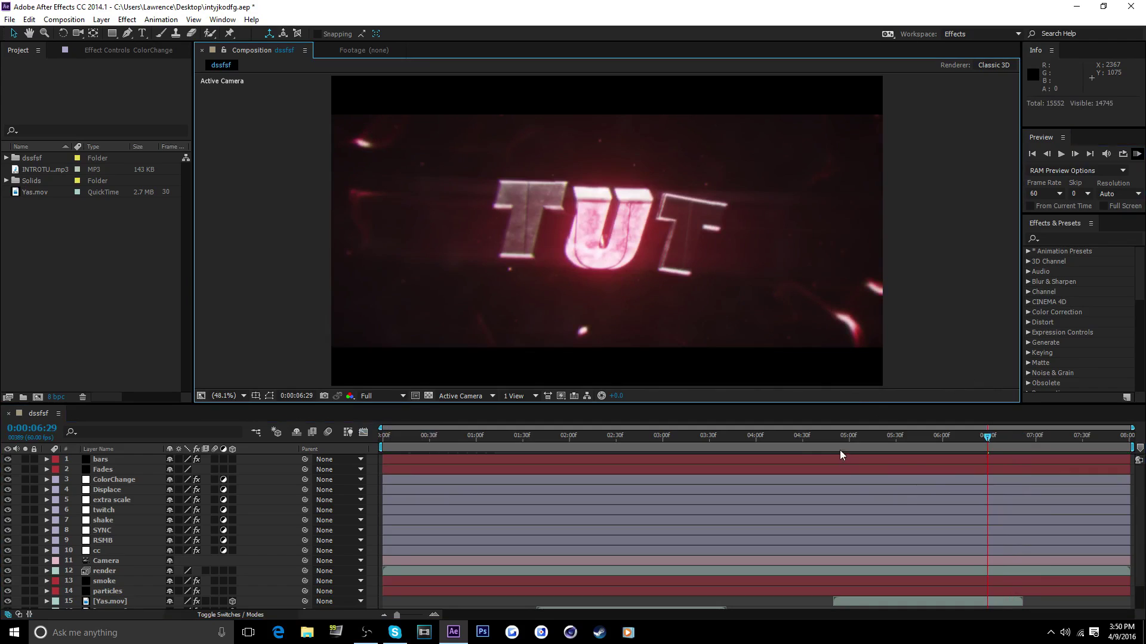
click(812, 438)
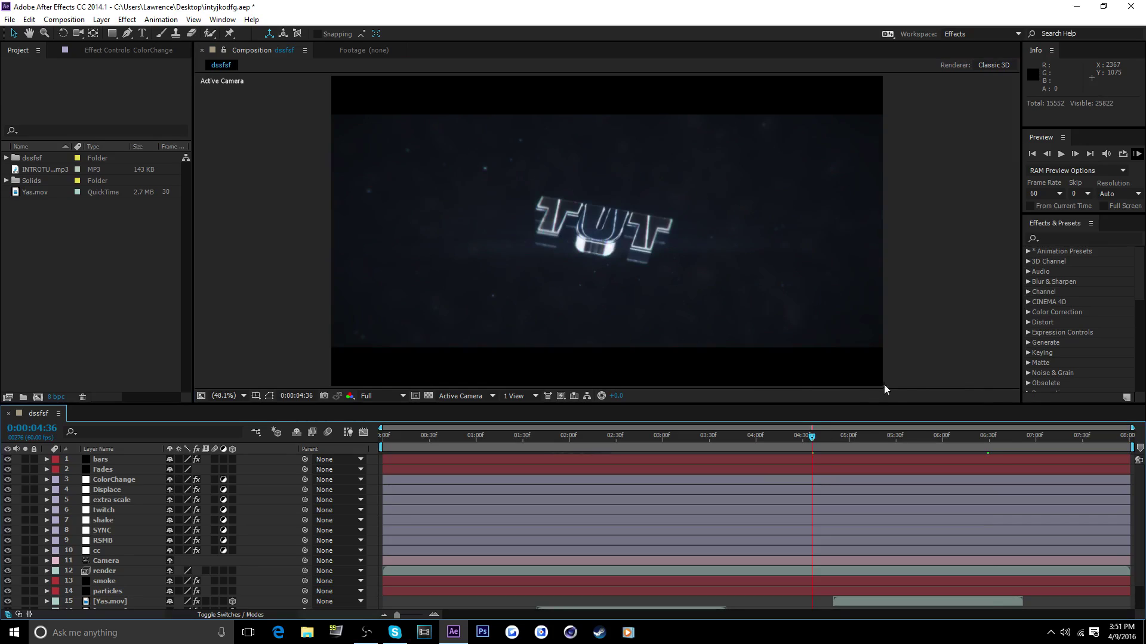
click(1012, 441)
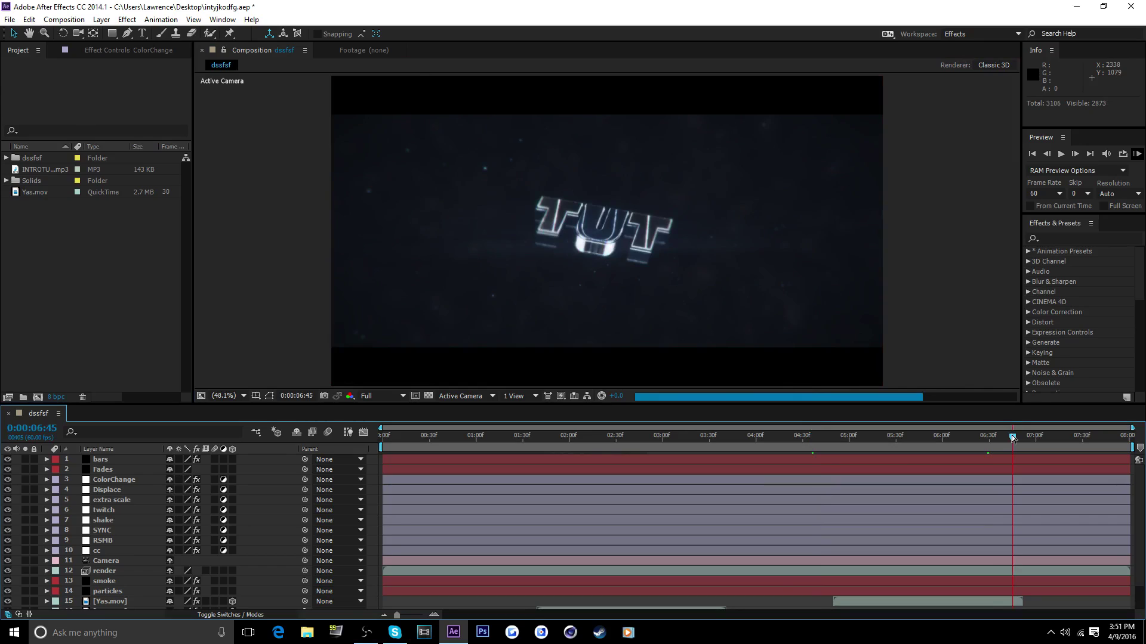
drag(1012, 440, 1035, 440)
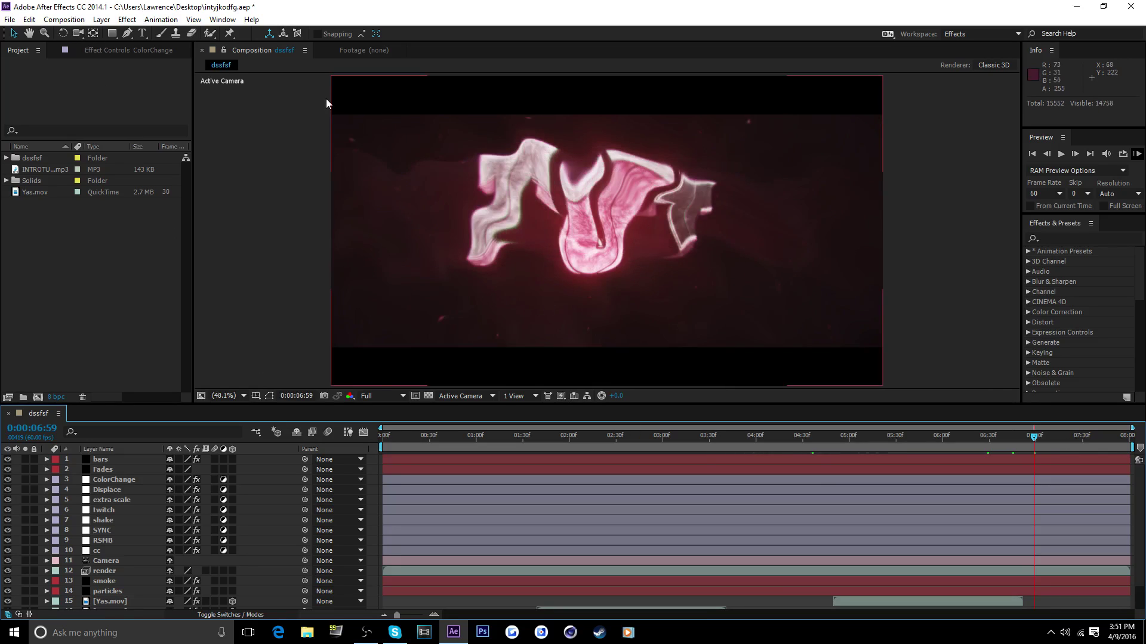
click(382, 396)
click(391, 466)
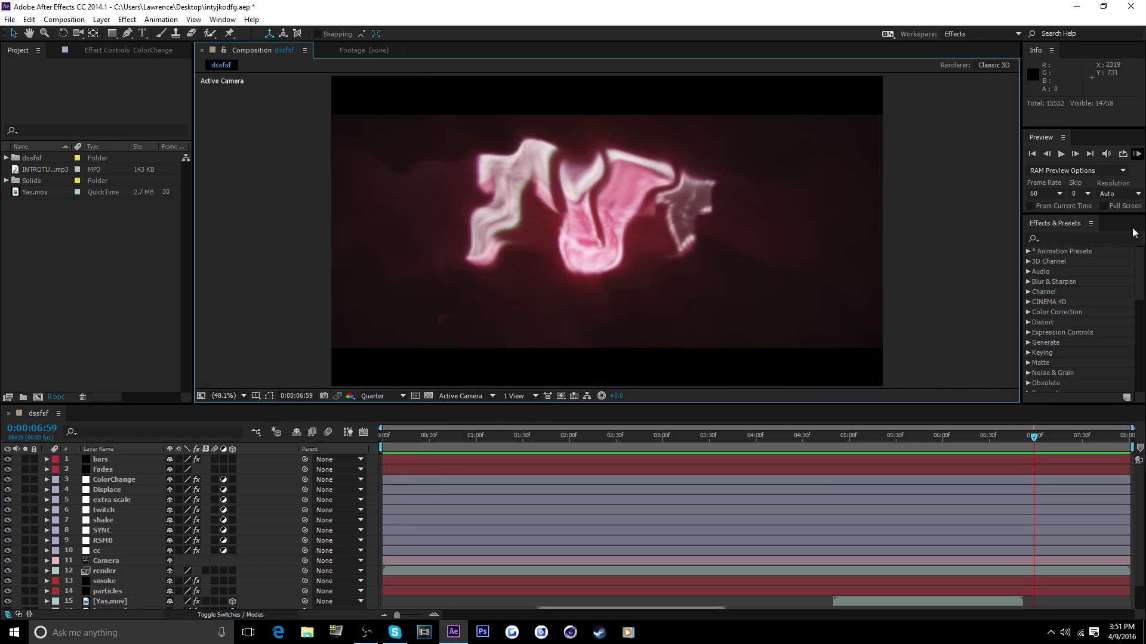
Add the dssfsf composition to the render queue.
click(103, 469)
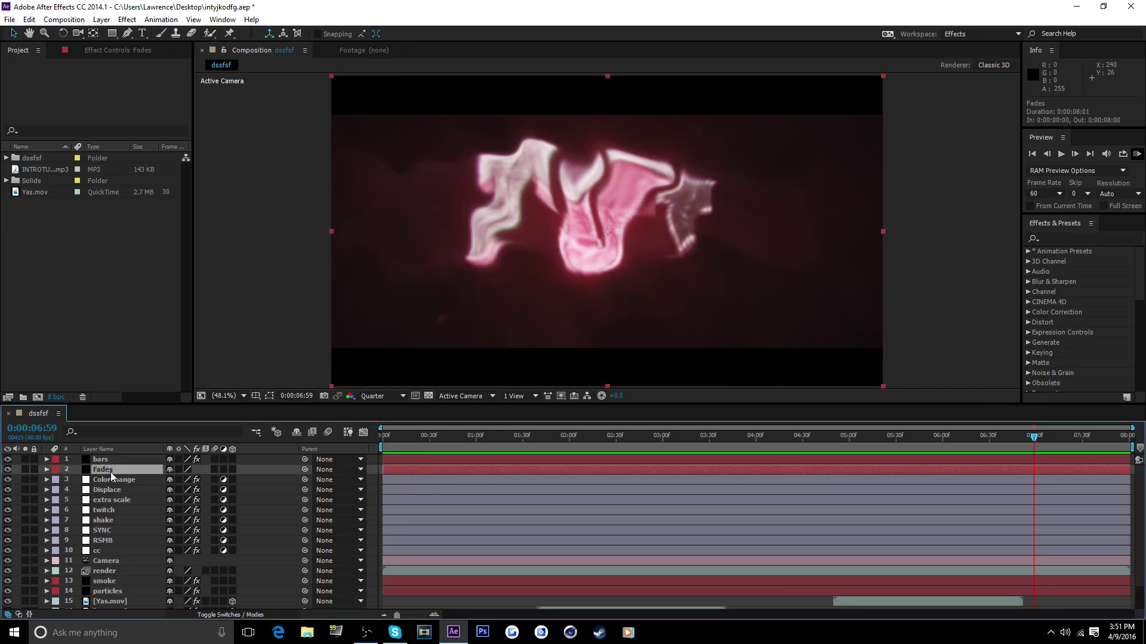
click(63, 20)
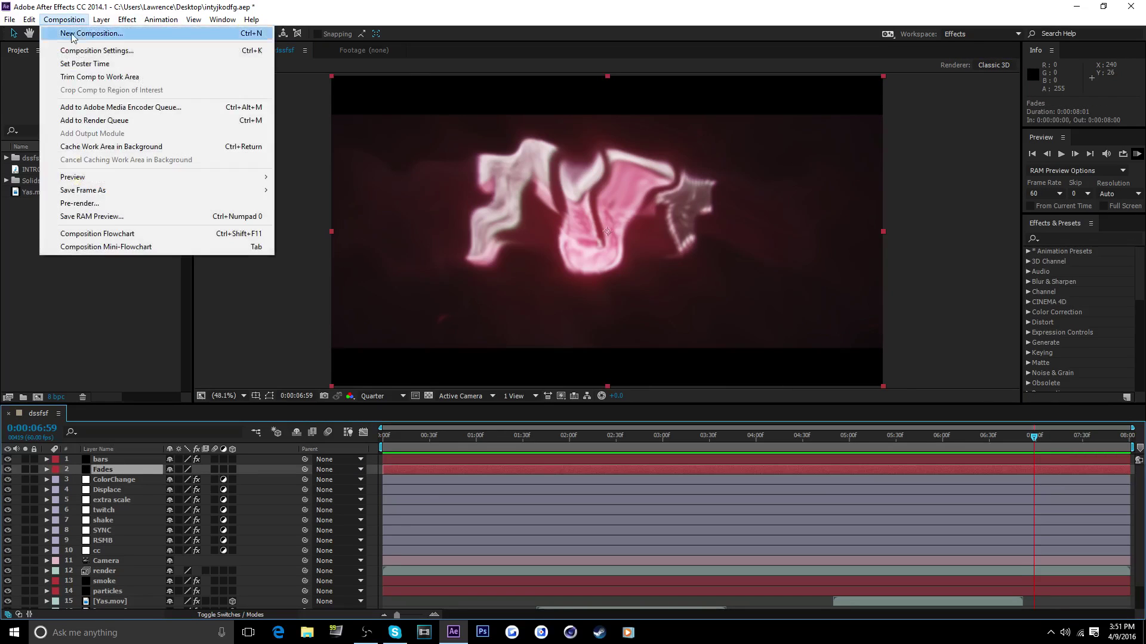
click(113, 120)
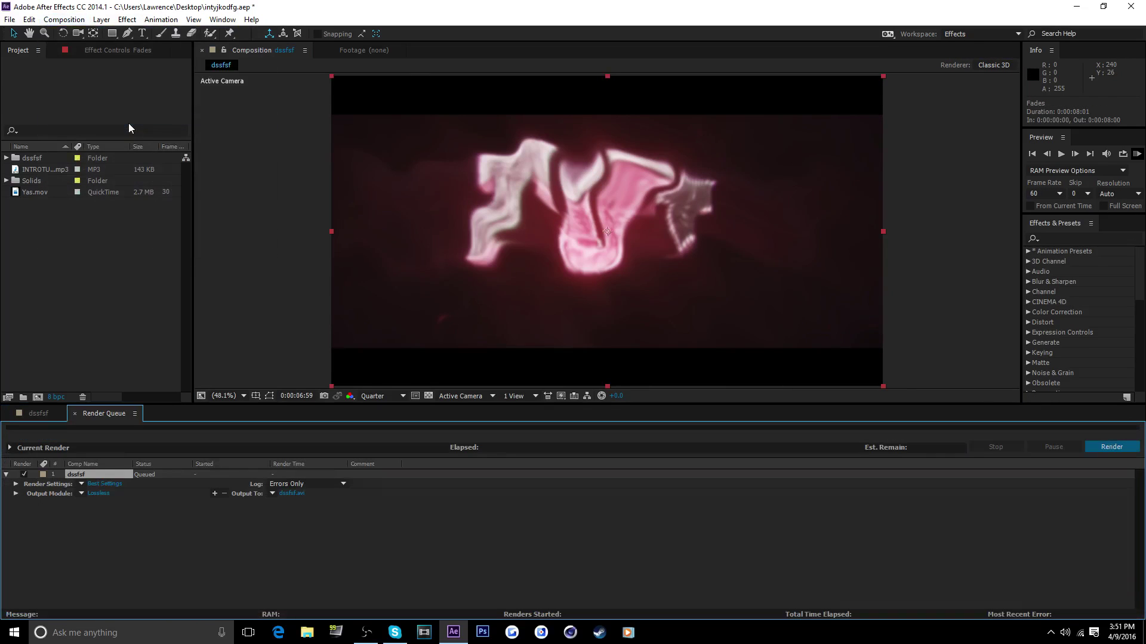
Set the output movie to an AVI named FinishedIntro on the Desktop and start the render.
click(285, 492)
click(160, 288)
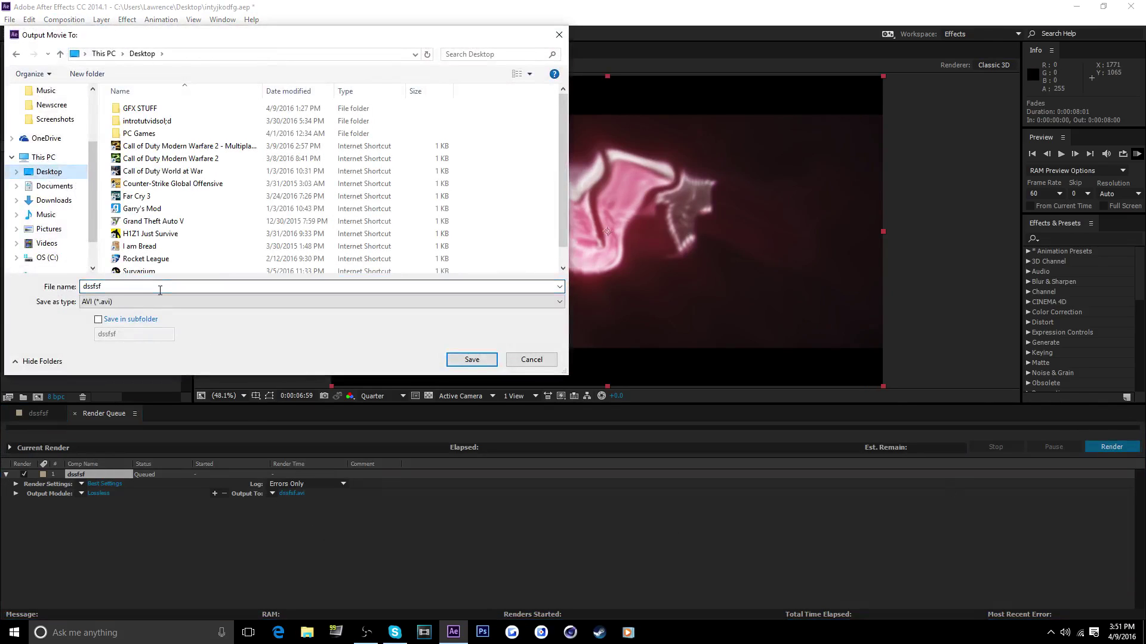
double_click(160, 289)
text(FinishedIntro)
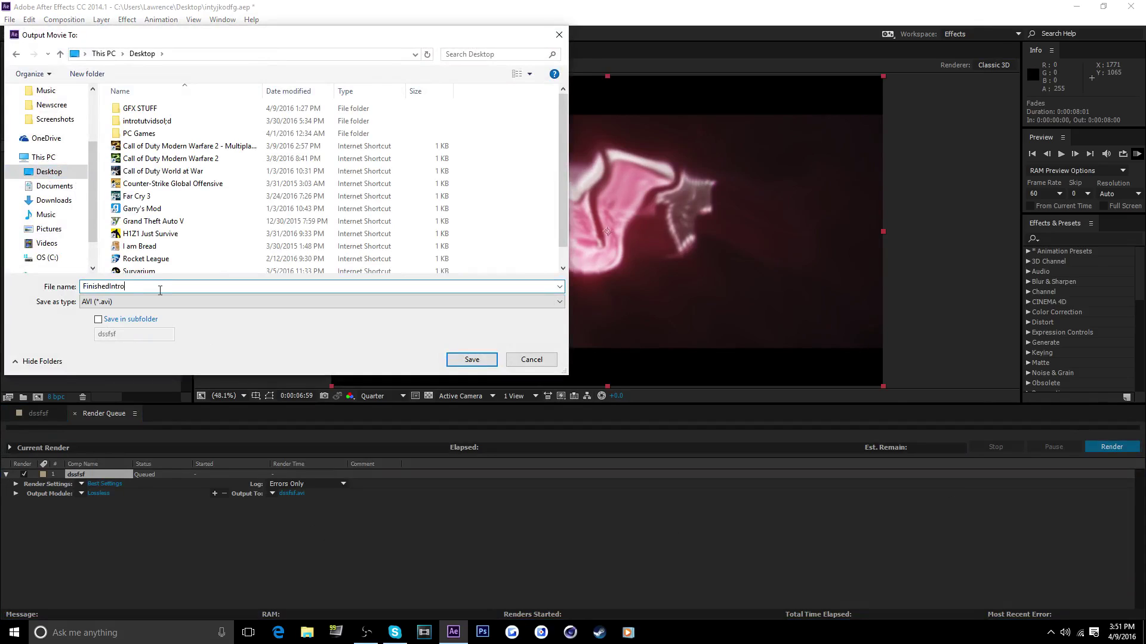
key(Return)
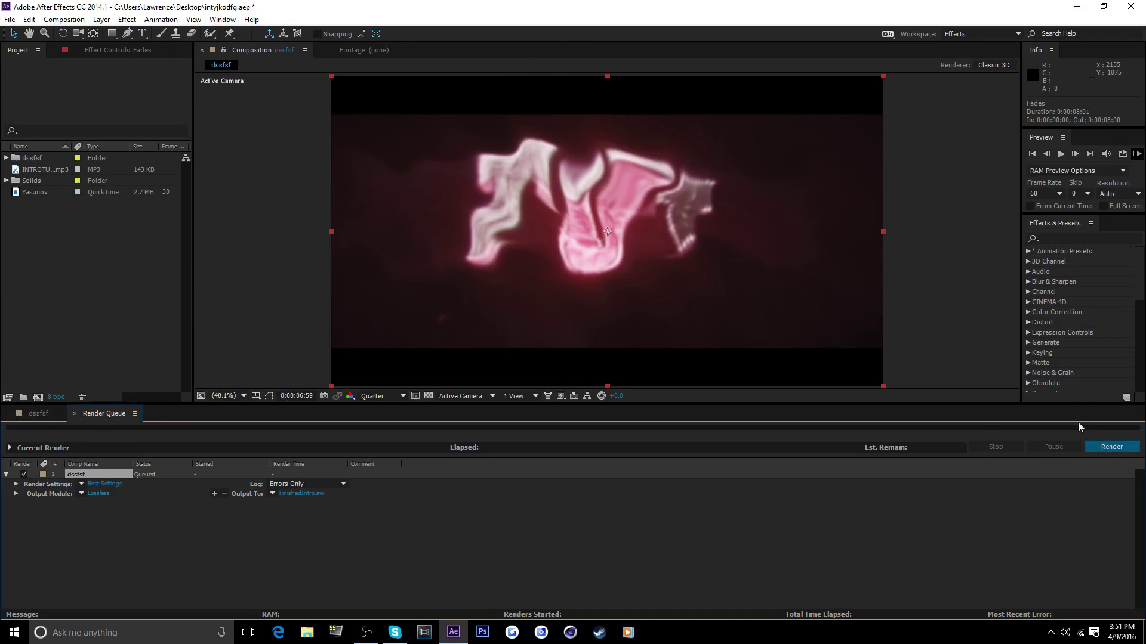
click(1101, 447)
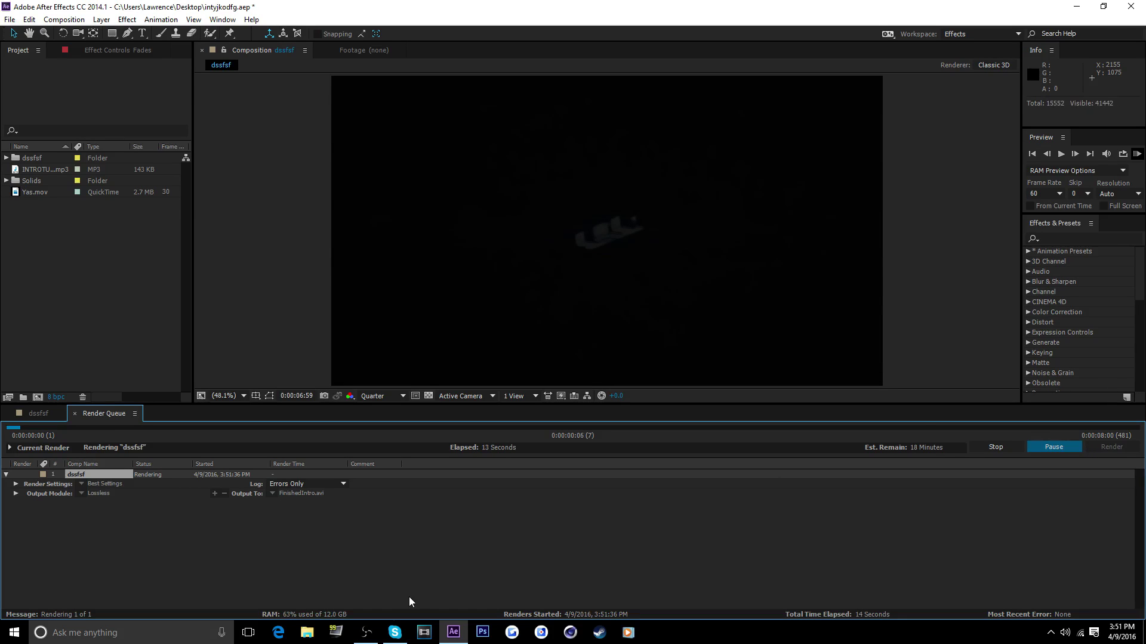
click(366, 633)
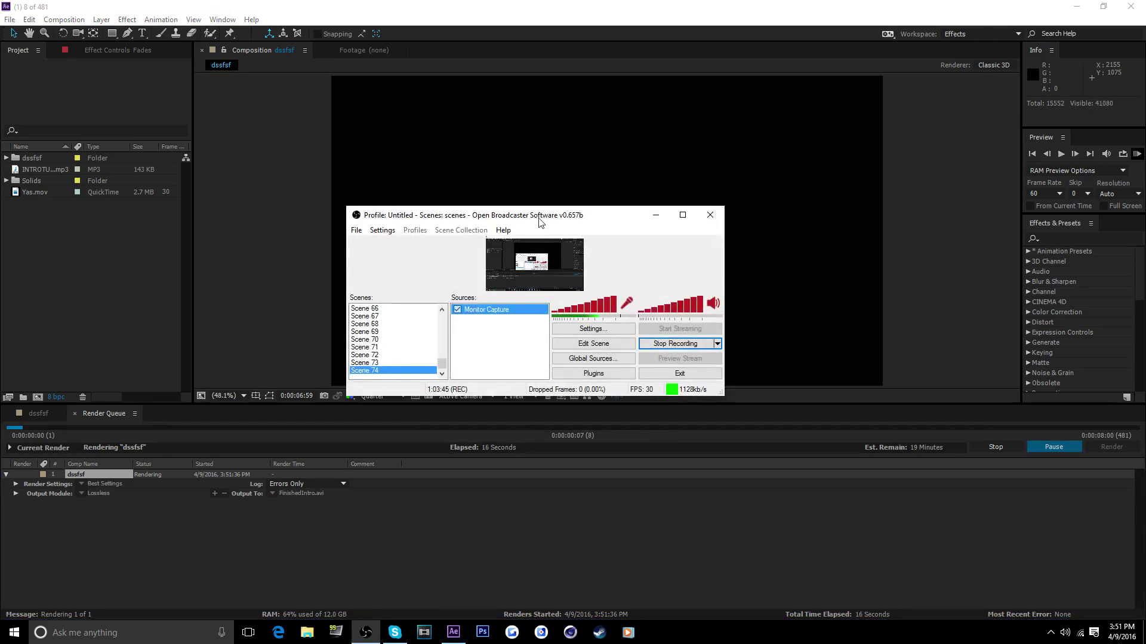
drag(543, 215, 854, 409)
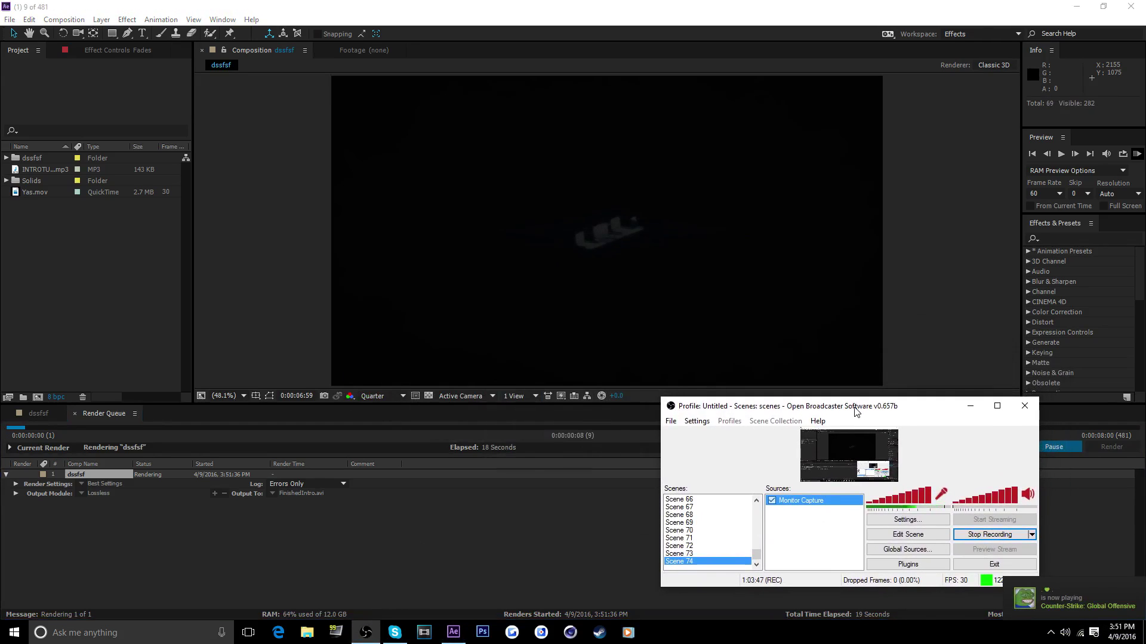